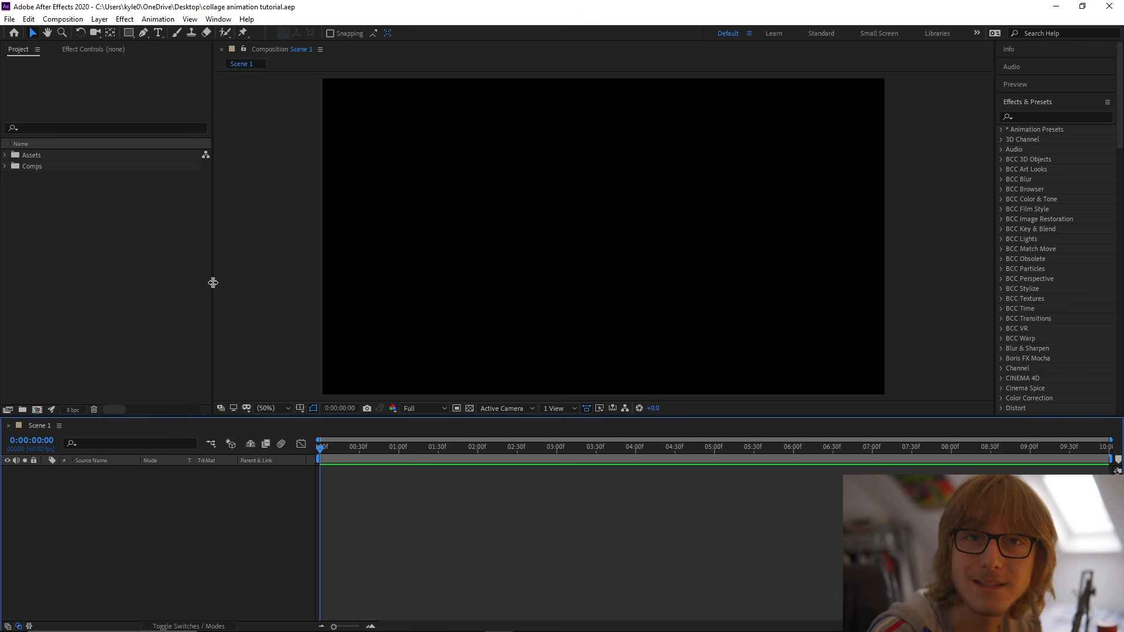
Add a full-frame rectangle shape layer with a white FFFFFF fill to the Scene 1 composition.
left_click(259, 332)
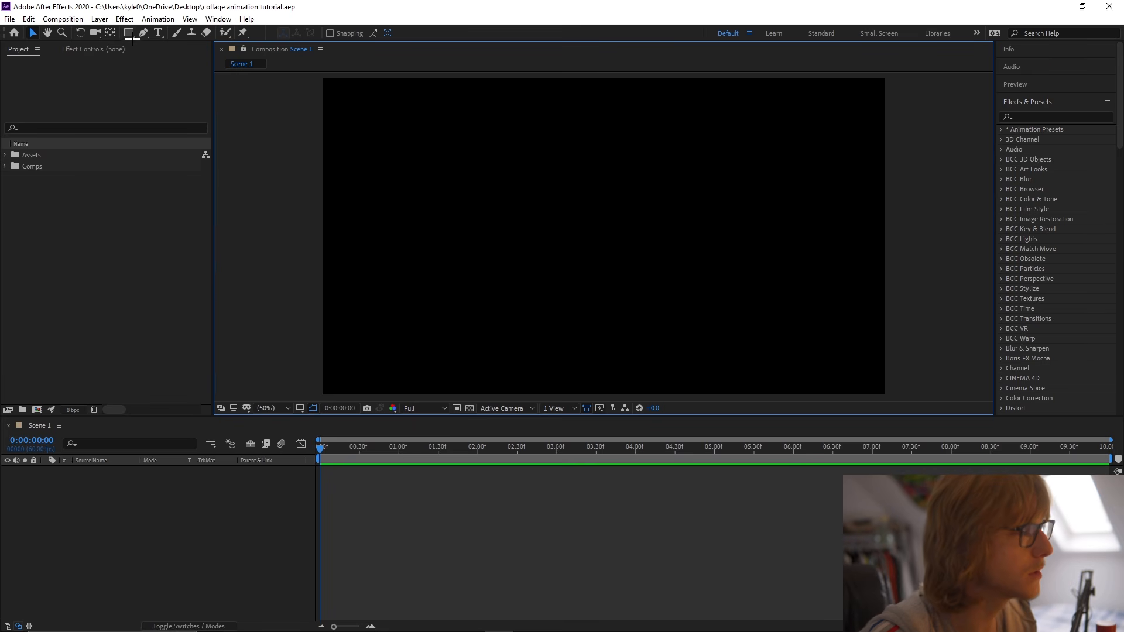
left_click(130, 33)
left_click(333, 33)
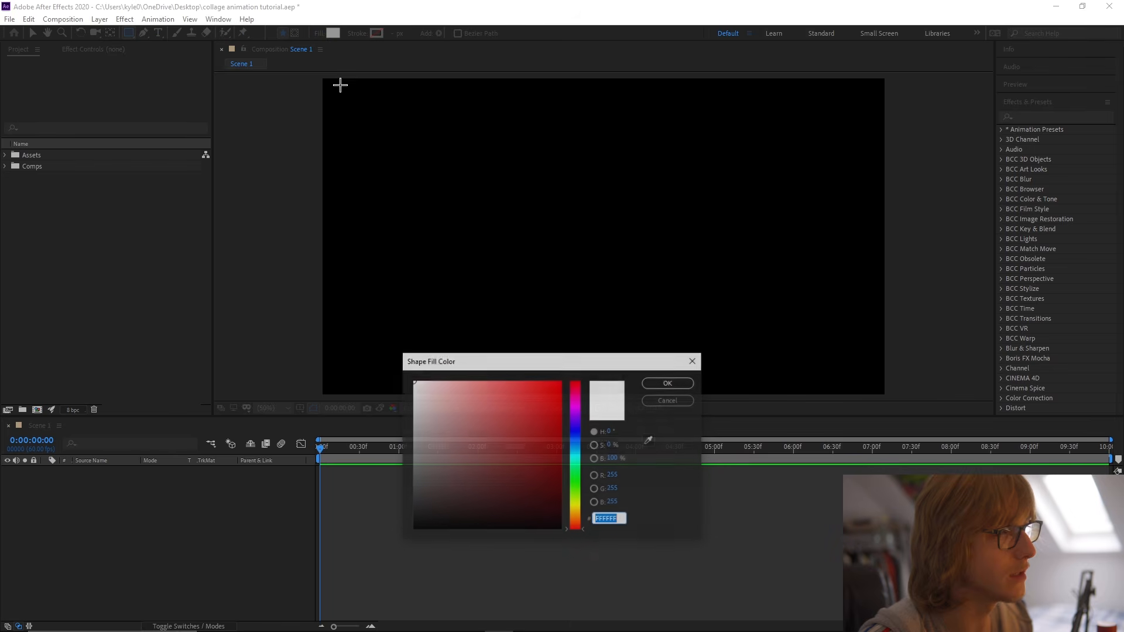
left_click(668, 384)
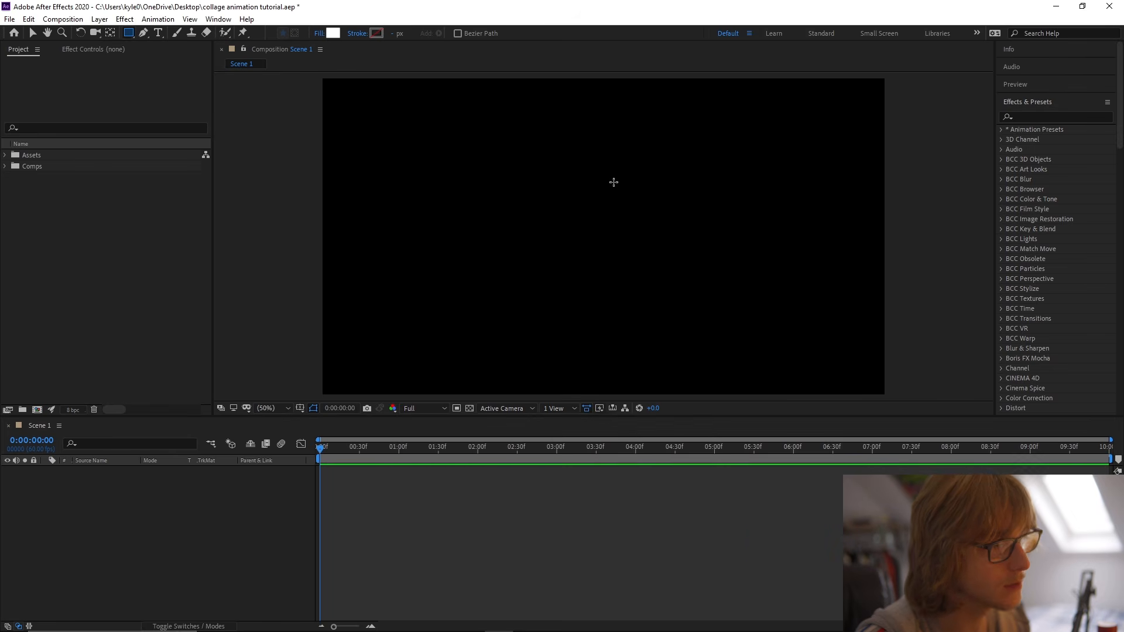
double_click(128, 33)
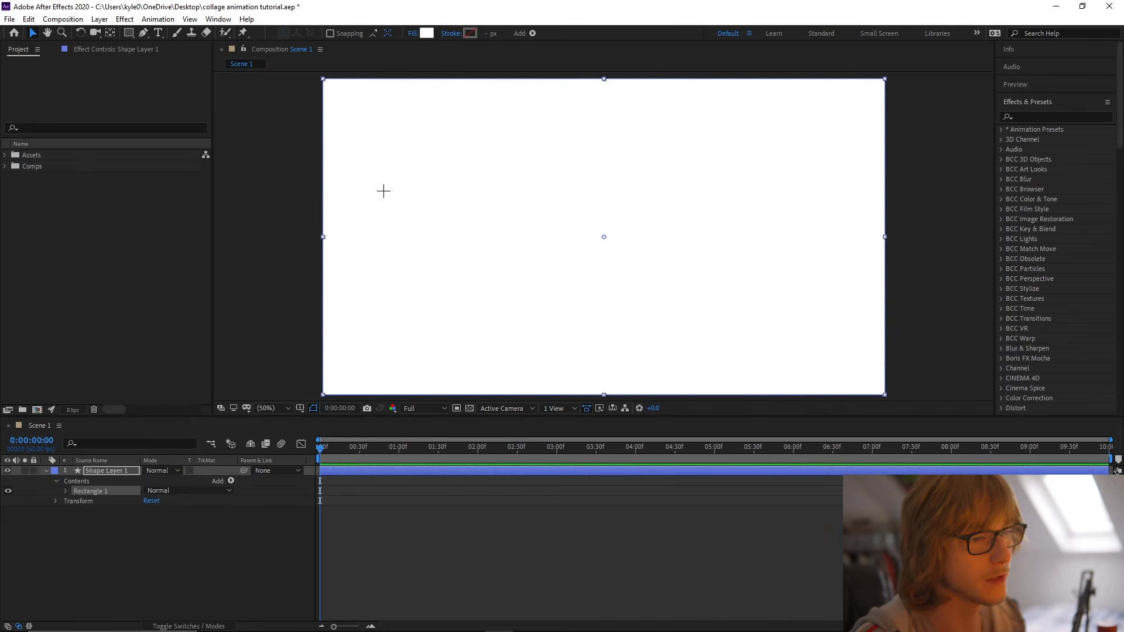
Rename the white shape layer as BG and collapse its properties.
right_click(117, 472)
left_click(141, 460)
type("BG")
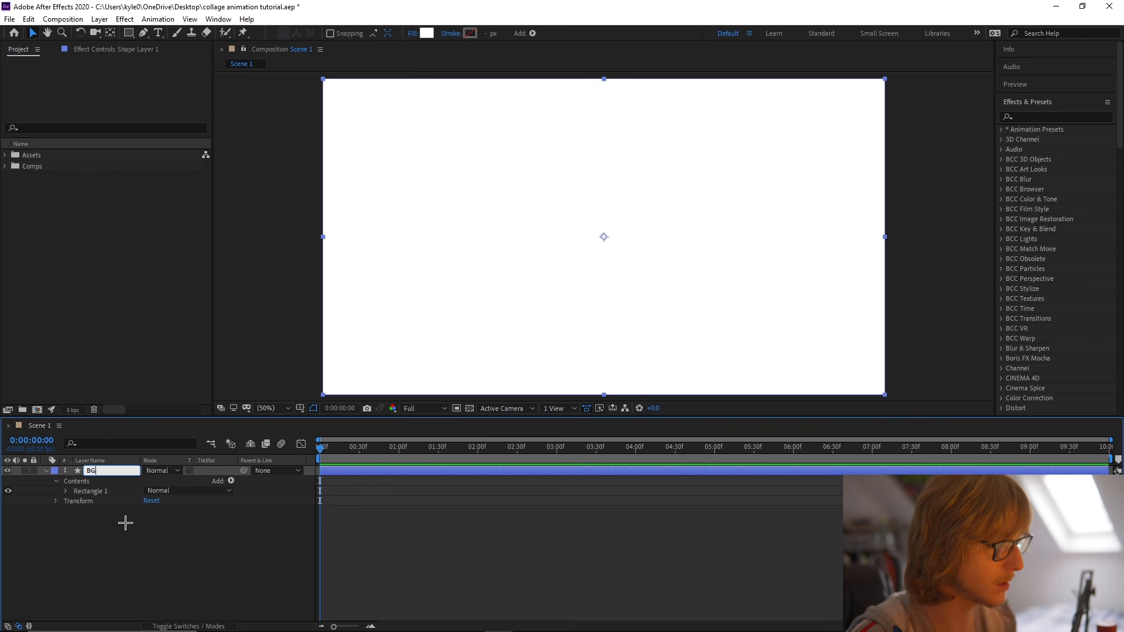
left_click(128, 509)
left_click(45, 471)
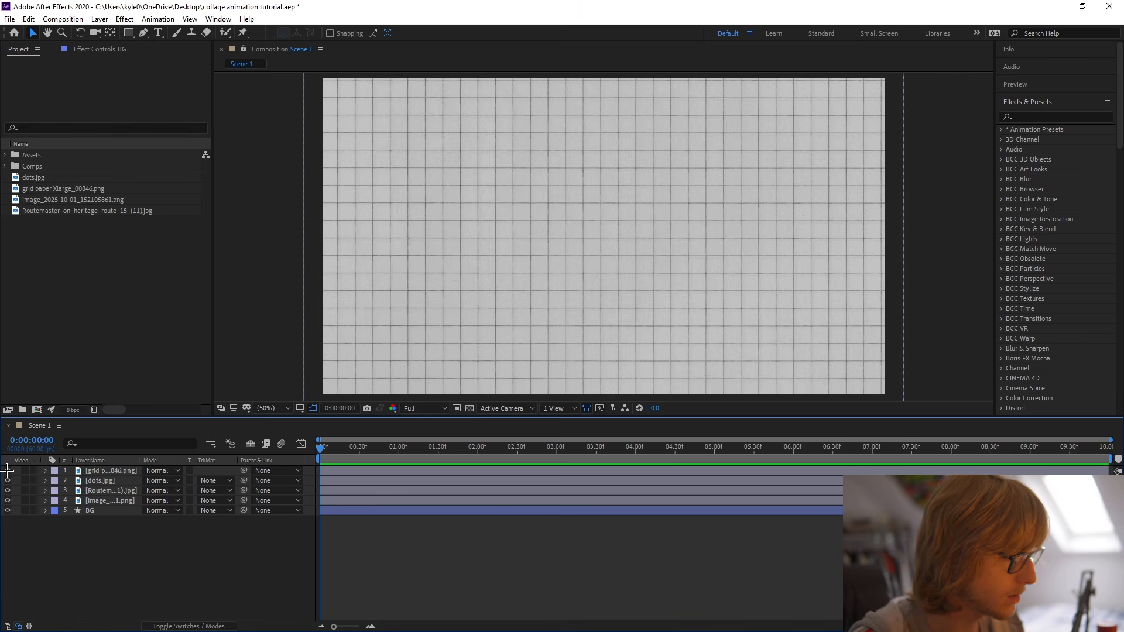
Hide the four image layers above BG and rename the lowest of them as Coin.
left_click_drag(7, 471, 7, 491)
right_click(118, 501)
left_click(141, 492)
type("Coin")
key("Return")
left_click(7, 501)
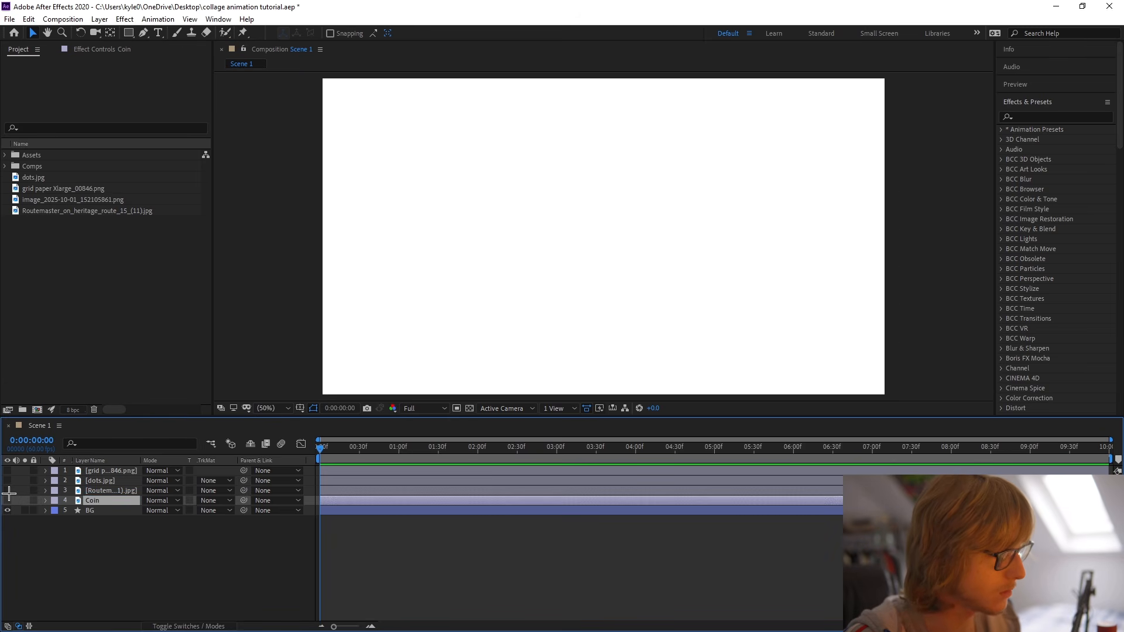
Make the Routemaster image layer visible and rename it as Bus.
left_click(7, 490)
right_click(111, 491)
left_click(134, 482)
type("Bus")
Rename the dots.jpg layer as Dots.
right_click(113, 480)
left_click(117, 479)
type("Dots")
key("Return")
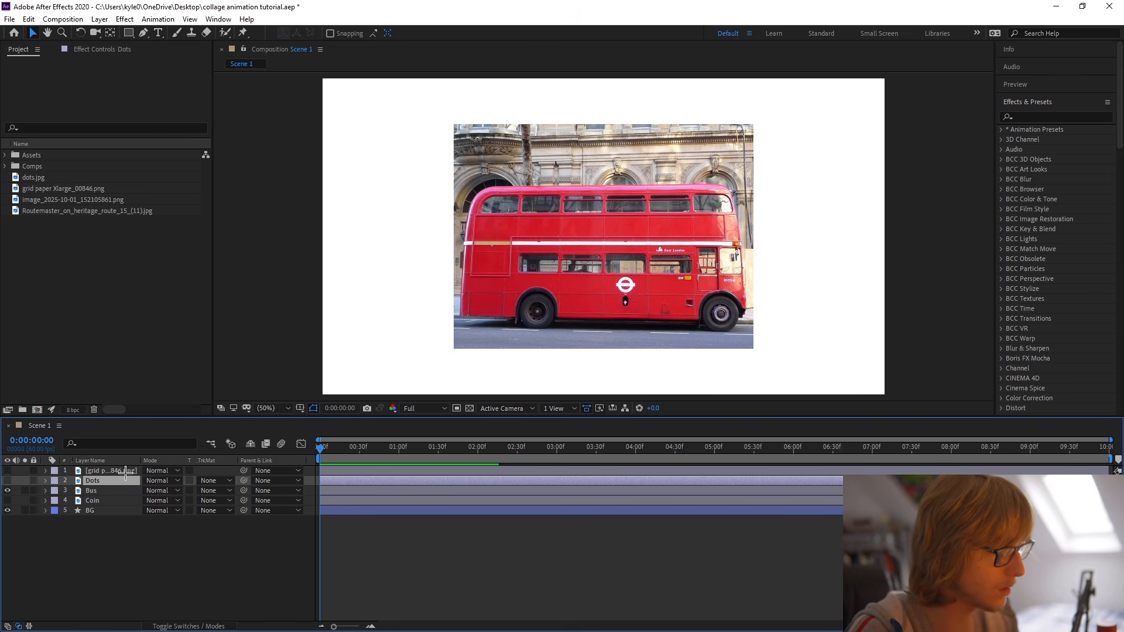
Rename the grid paper image layer as Grid Paper and save the project.
right_click(124, 468)
left_click(136, 459)
type("Grid Paper")
key("Return")
key("ctrl+s")
Move the four loose imported images into a project folder and clear the layer selection.
left_click_drag(82, 237, 60, 176)
left_click_drag(68, 183, 71, 167)
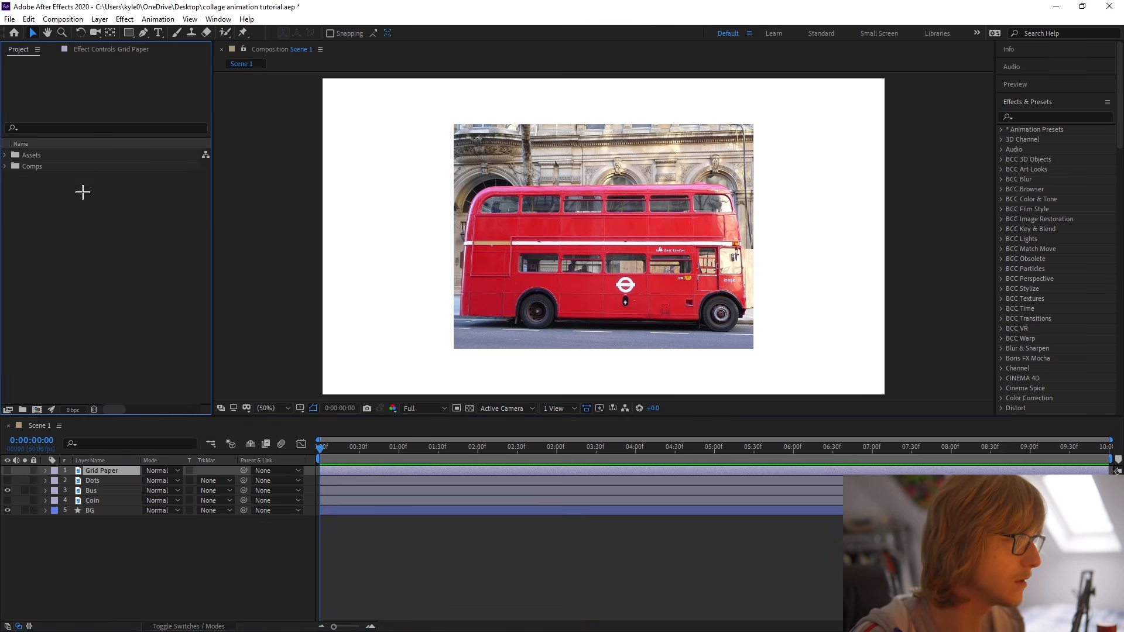
left_click(102, 527)
Move the Bus layer below Coin, directly above BG, and save the project.
left_click(93, 490)
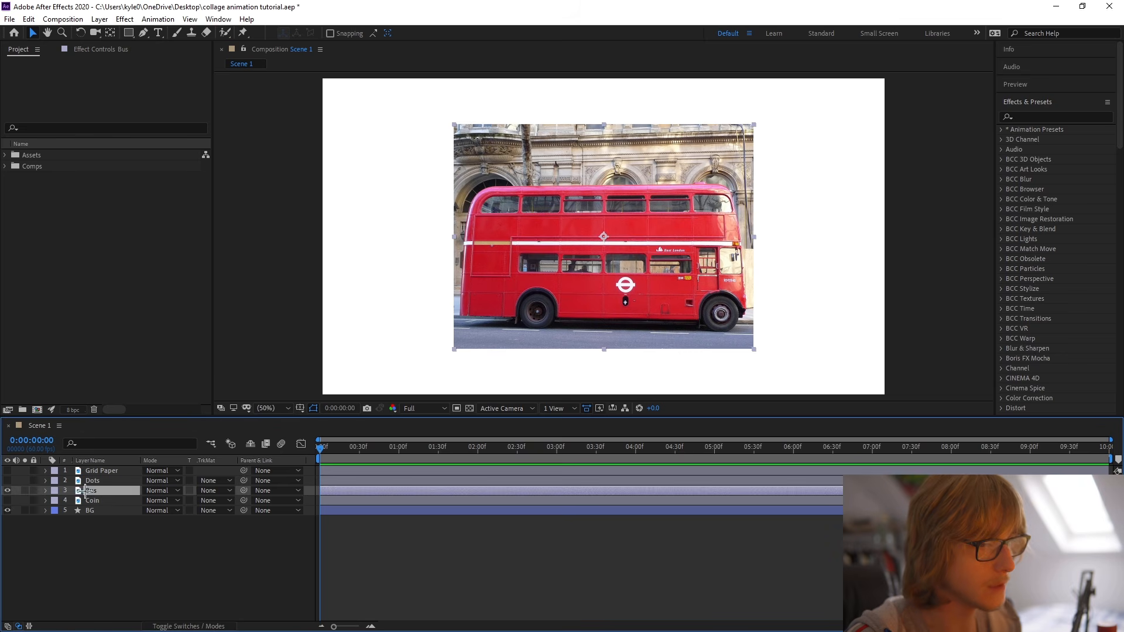
left_click_drag(93, 490, 108, 497)
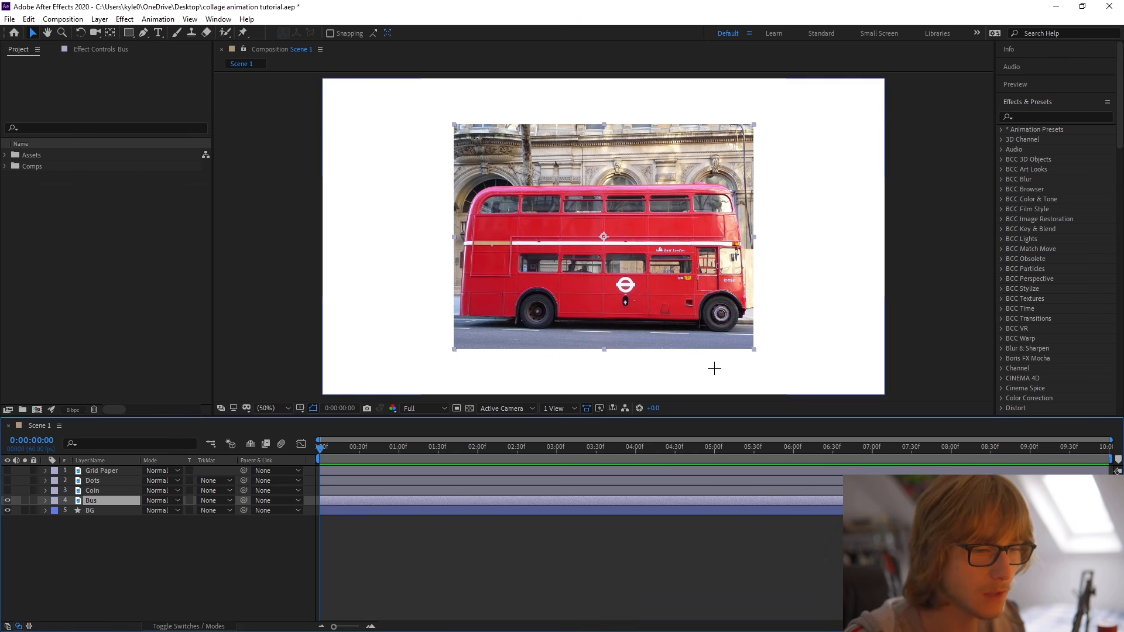
left_click(139, 561)
key("ctrl+s")
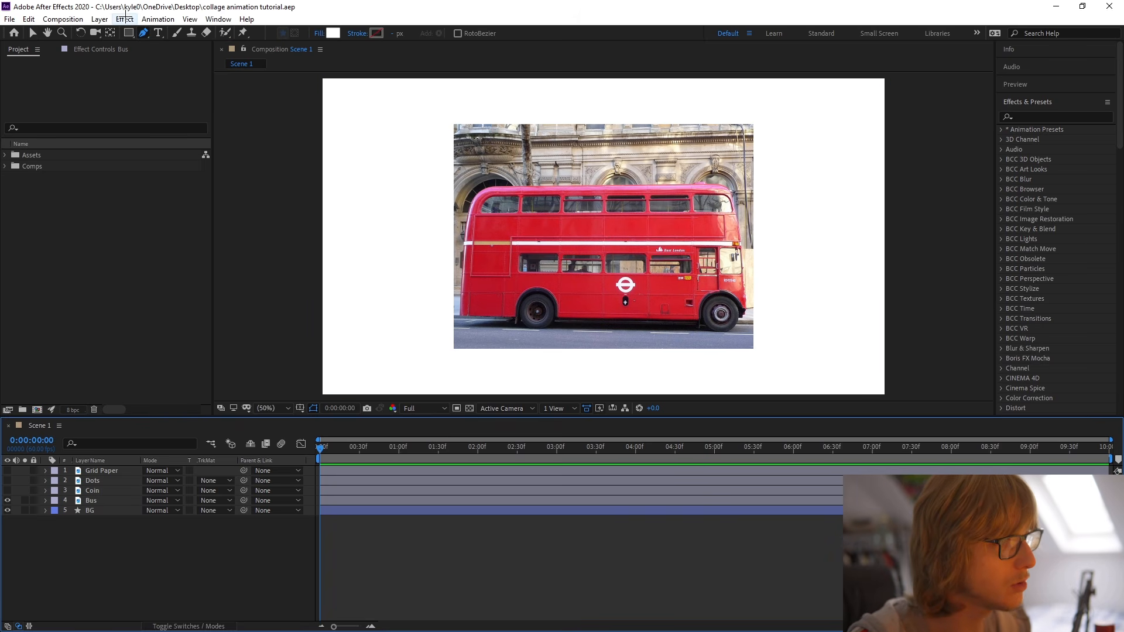
Start a Pen tool mask on the Bus layer, tracing from behind the rear wheel up the rear edge to the roof corner.
left_click(145, 33)
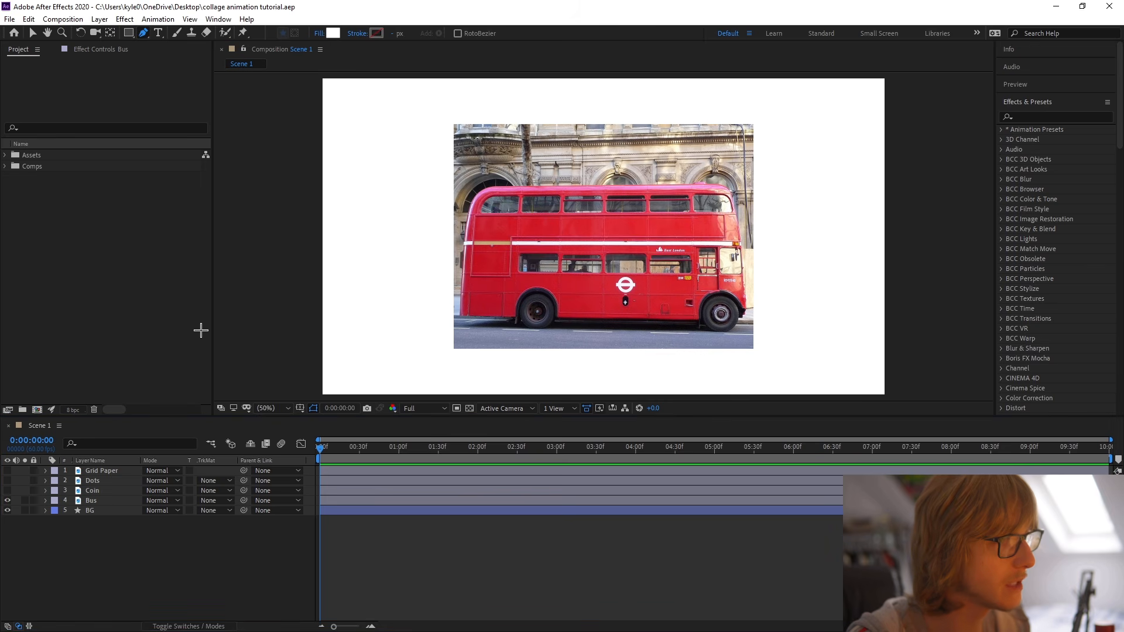
left_click(93, 501)
scroll(454, 321, "up", 4)
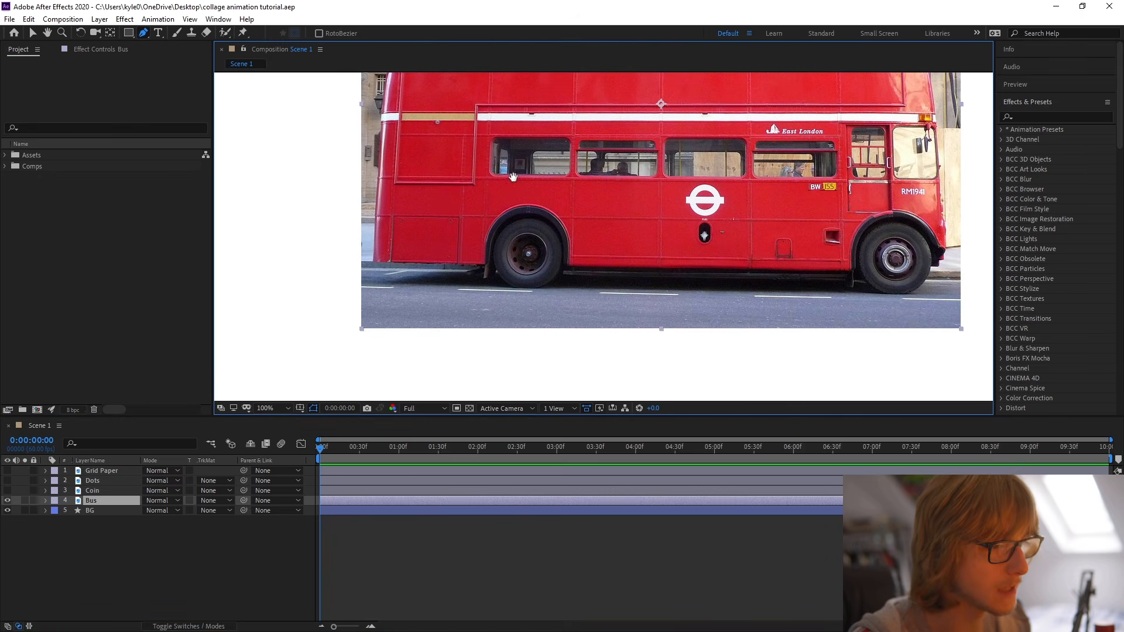
left_click(538, 334)
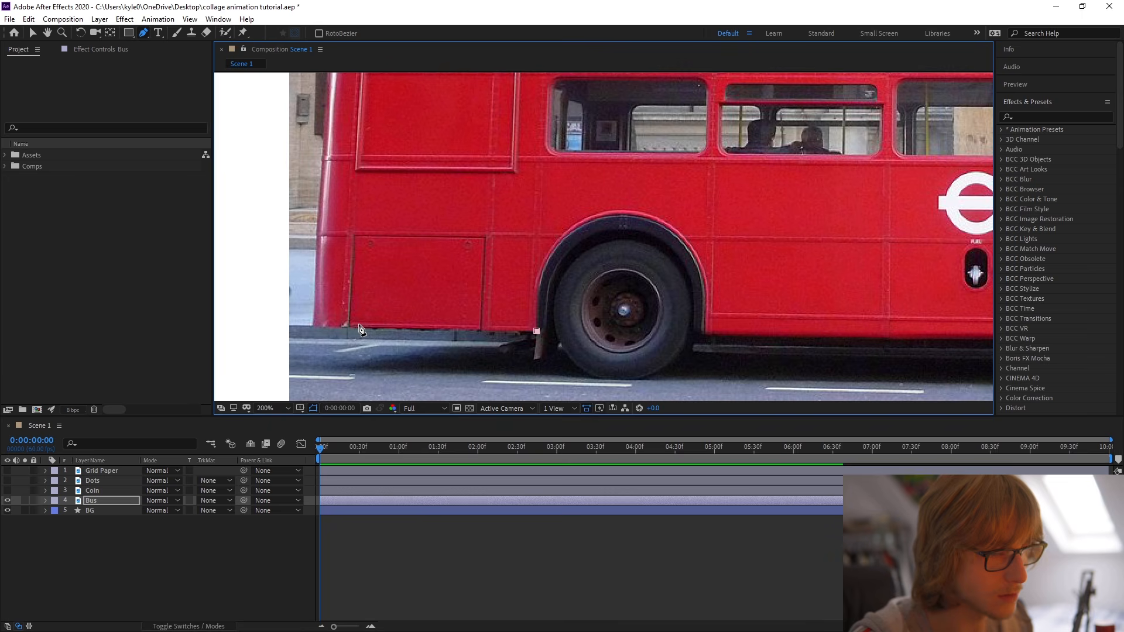
left_click_drag(357, 328, 430, 346)
scroll(425, 293, "up", 2)
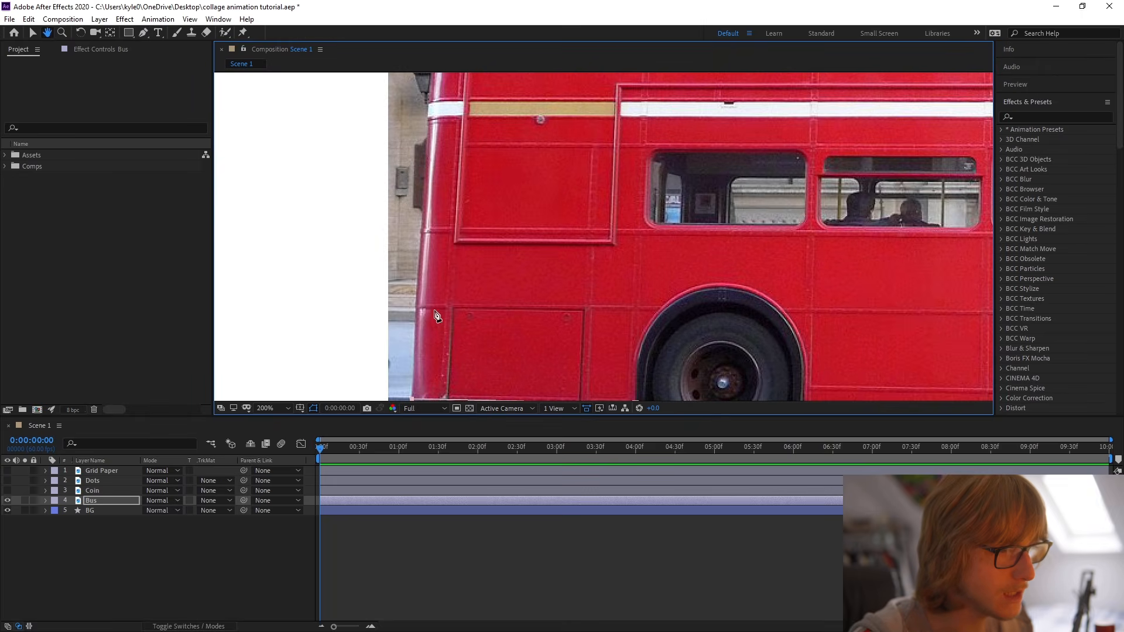
scroll(472, 113, "up", 5)
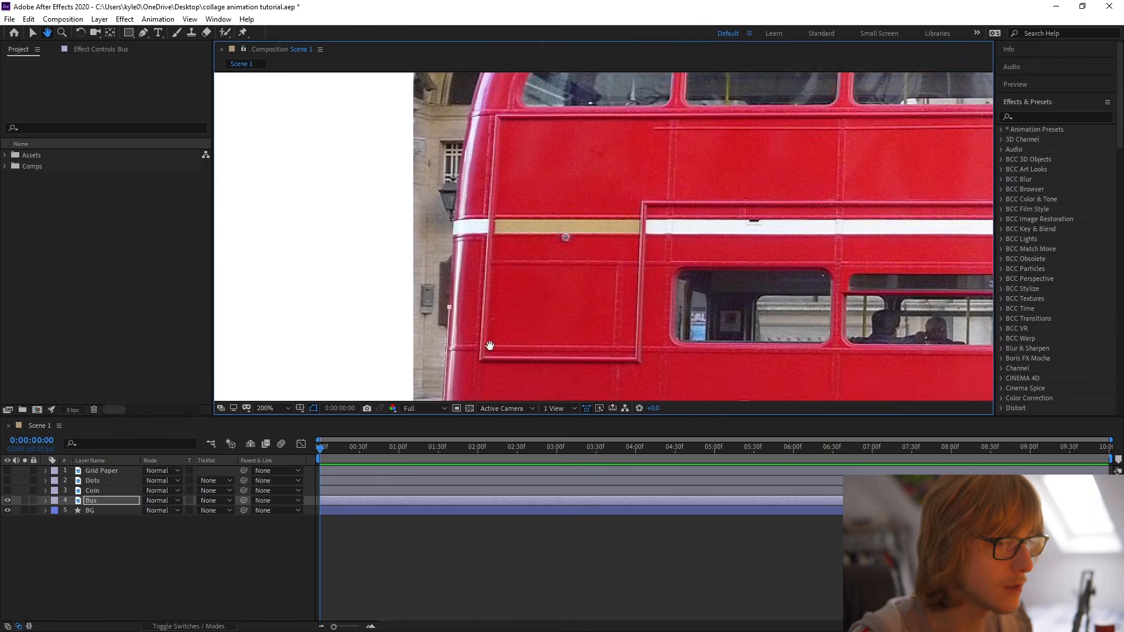
scroll(528, 247, "up", 5)
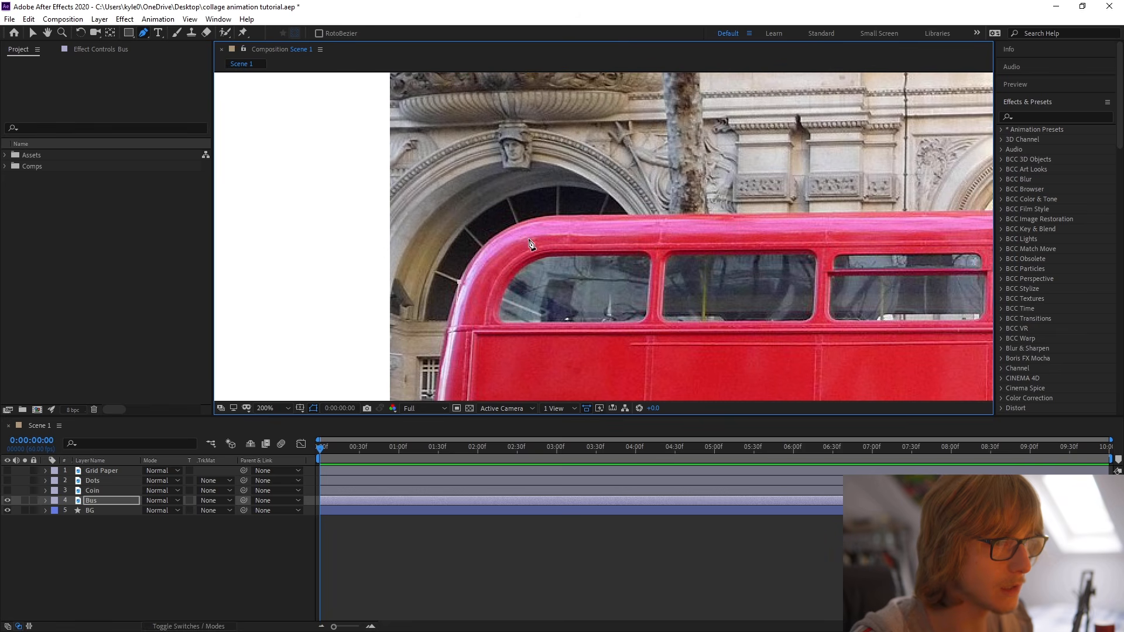
scroll(538, 218, "down", 5)
scroll(532, 124, "up", 2)
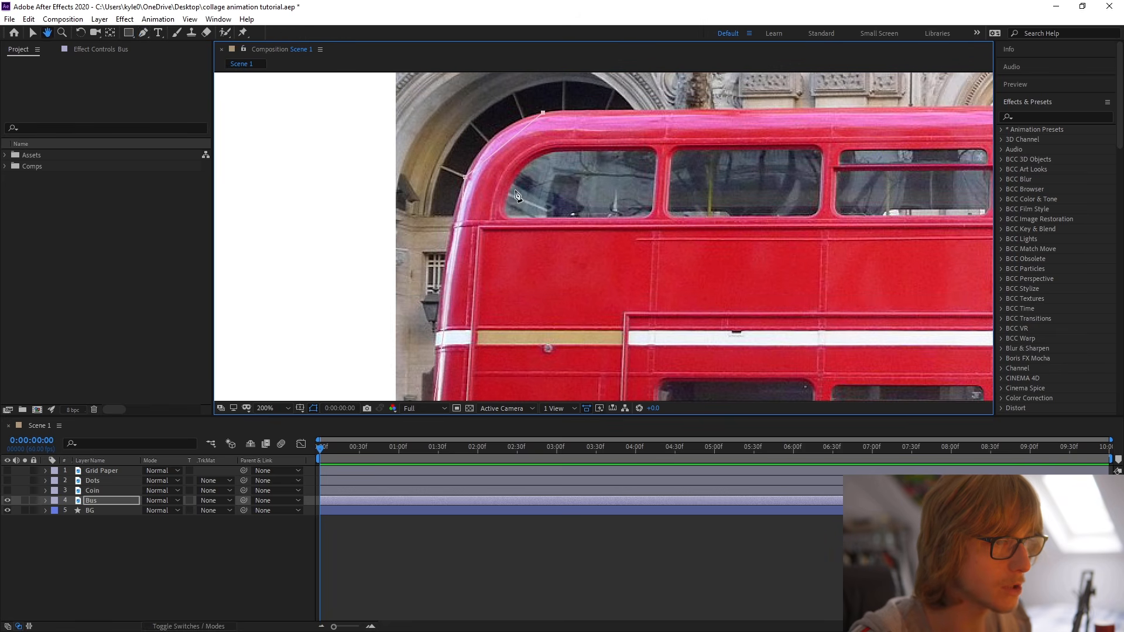
Reveal the Bus layer's mask and change the mask outline colour to blue.
left_click(104, 501)
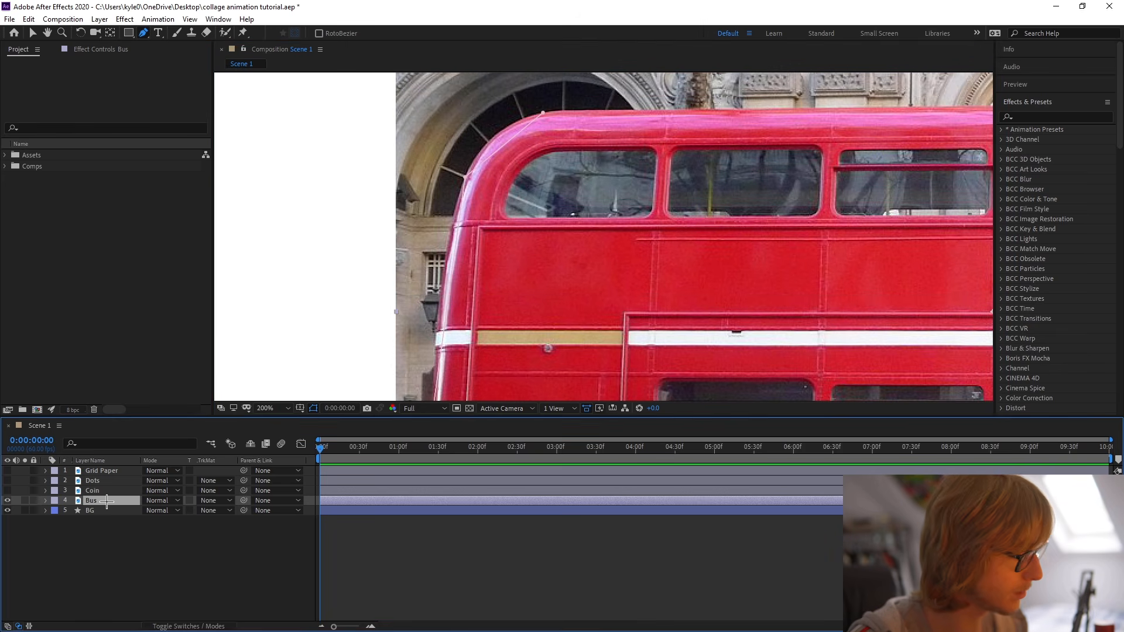
key("m")
left_click(76, 511)
left_click(575, 448)
left_click(669, 383)
Turn the mask point below the rear roof corner into a curve and adjust its handle to the bus outline.
scroll(422, 237, "down", 5)
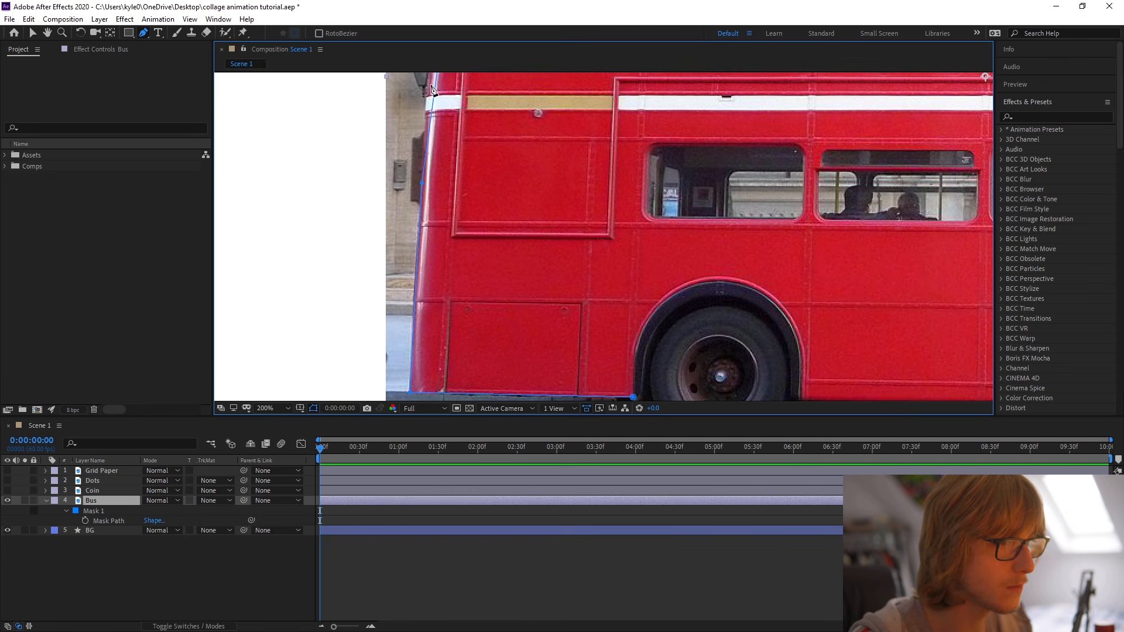
scroll(431, 90, "up", 6)
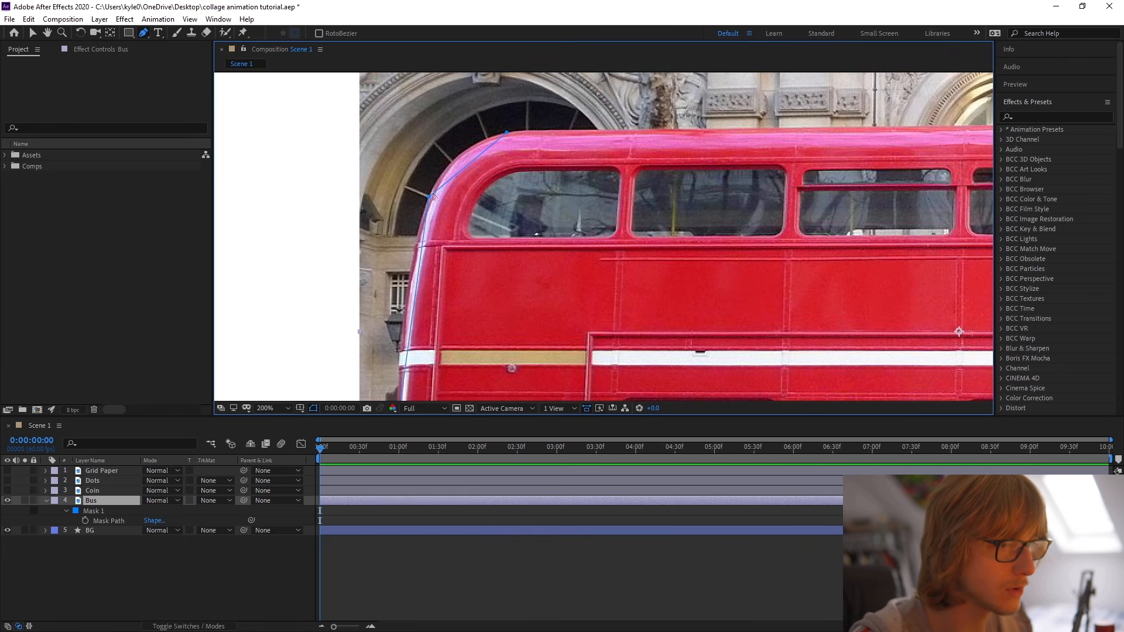
left_click_drag(430, 198, 440, 218)
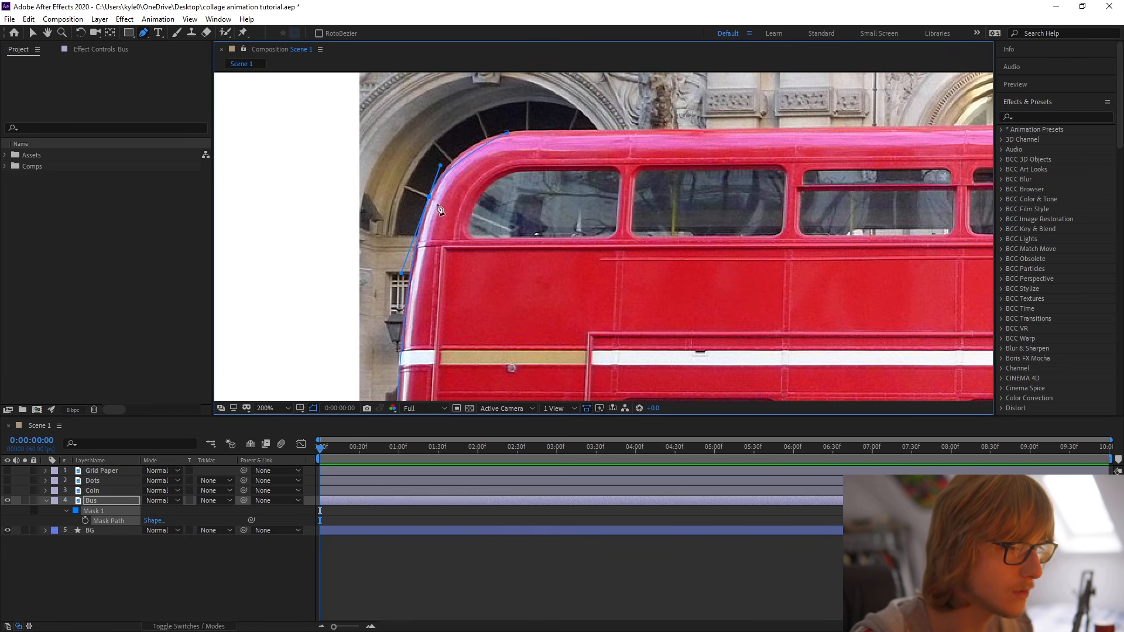
left_click_drag(440, 169, 443, 153)
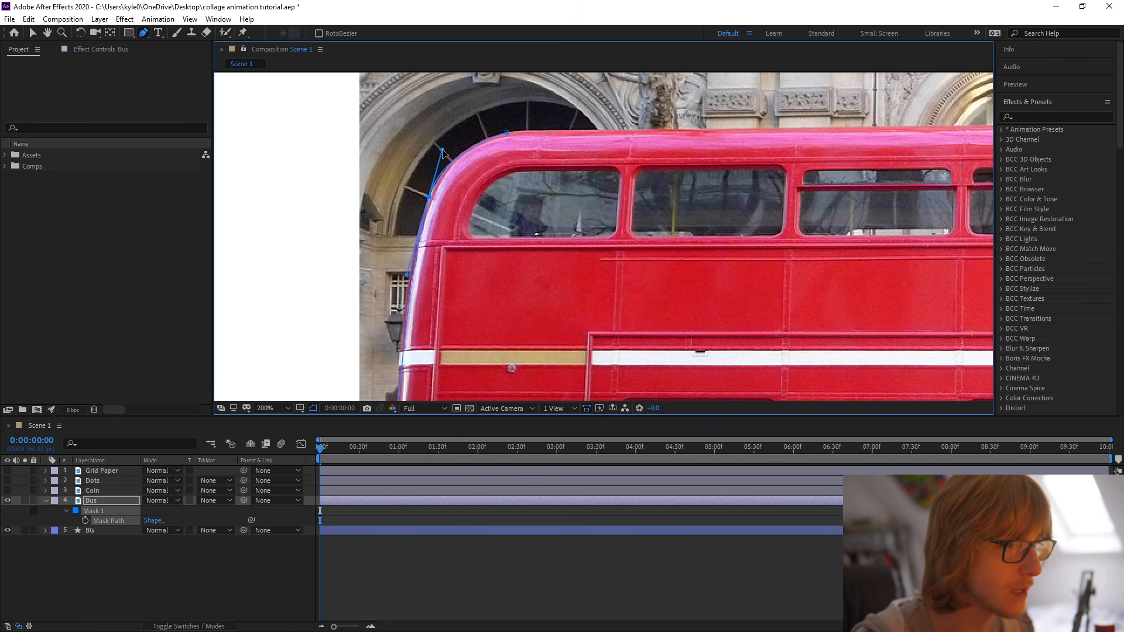
Extend the mask along the roof and refine the rear corner's points and handles to hug the bus's rounded edge.
left_click_drag(409, 336, 443, 228)
left_click(444, 226)
left_click_drag(457, 299, 346, 336)
left_click_drag(431, 84, 377, 234)
left_click(373, 236)
left_click_drag(300, 252, 302, 249)
left_click_drag(287, 302, 371, 242)
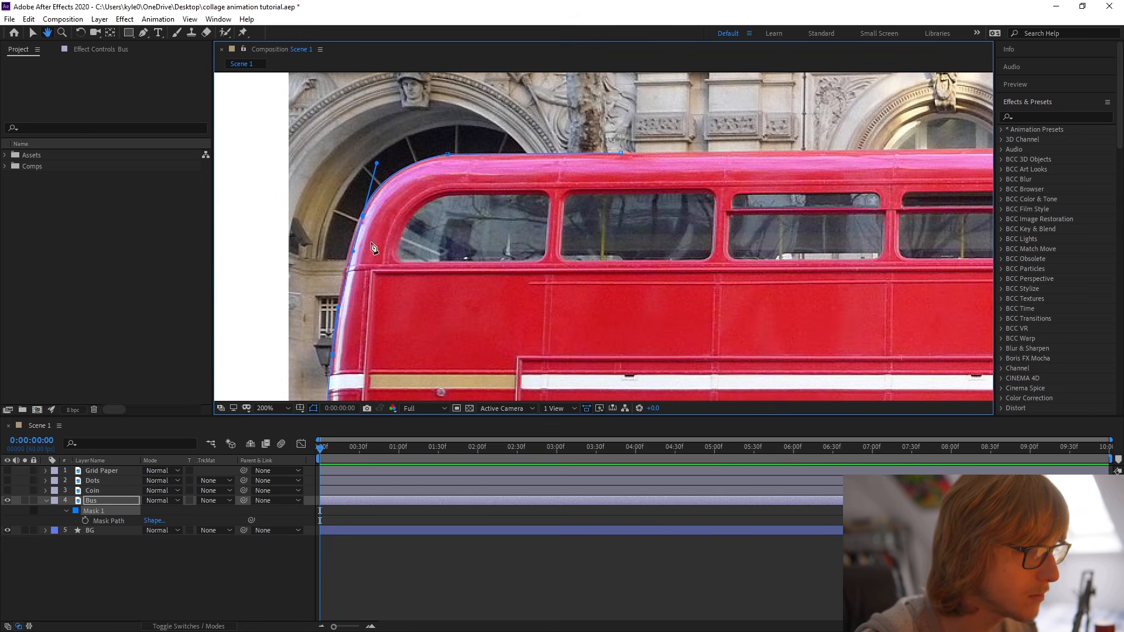
key("g")
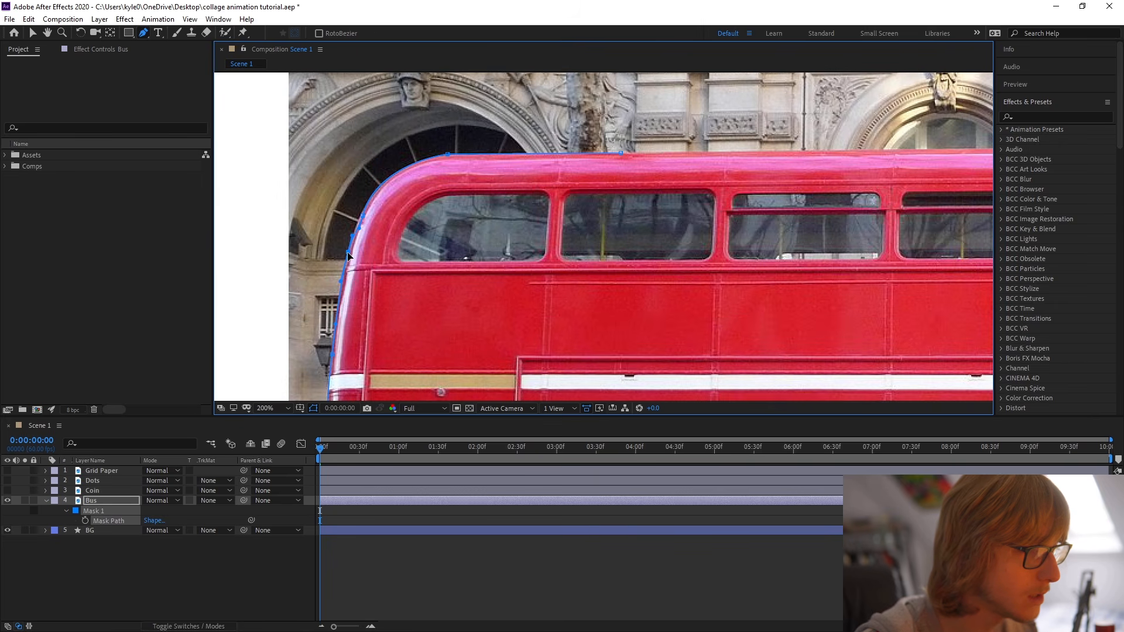
left_click(360, 218)
left_click_drag(362, 221, 392, 161)
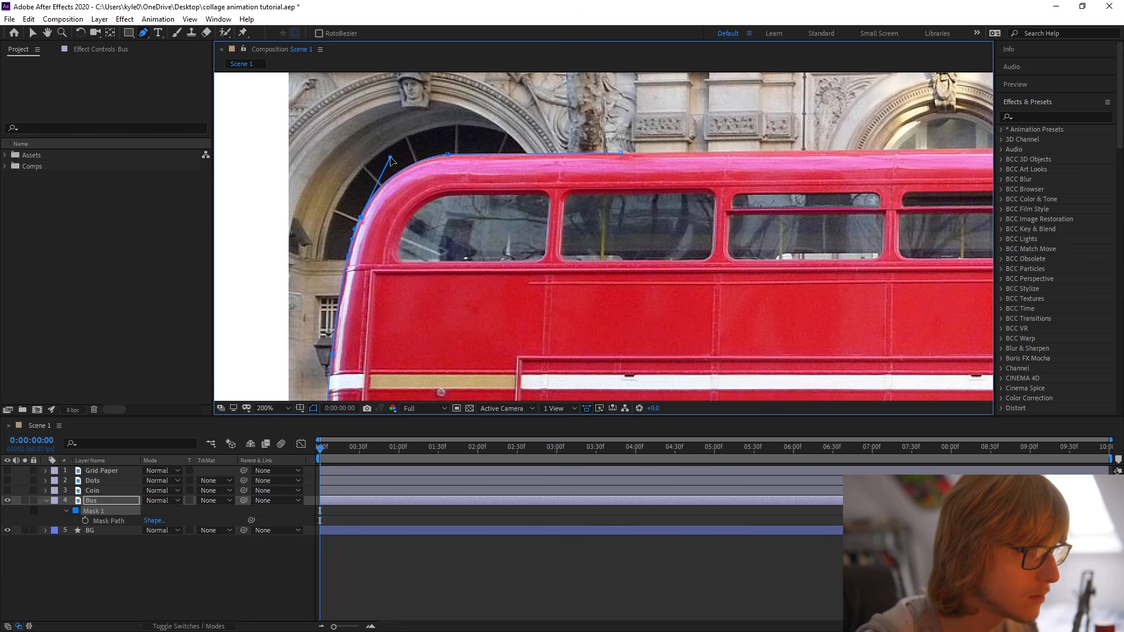
Trace the mask along the bus roof, around the raised roof vent and over the rounded front upper corner.
left_click_drag(619, 154, 462, 187)
left_click(466, 185)
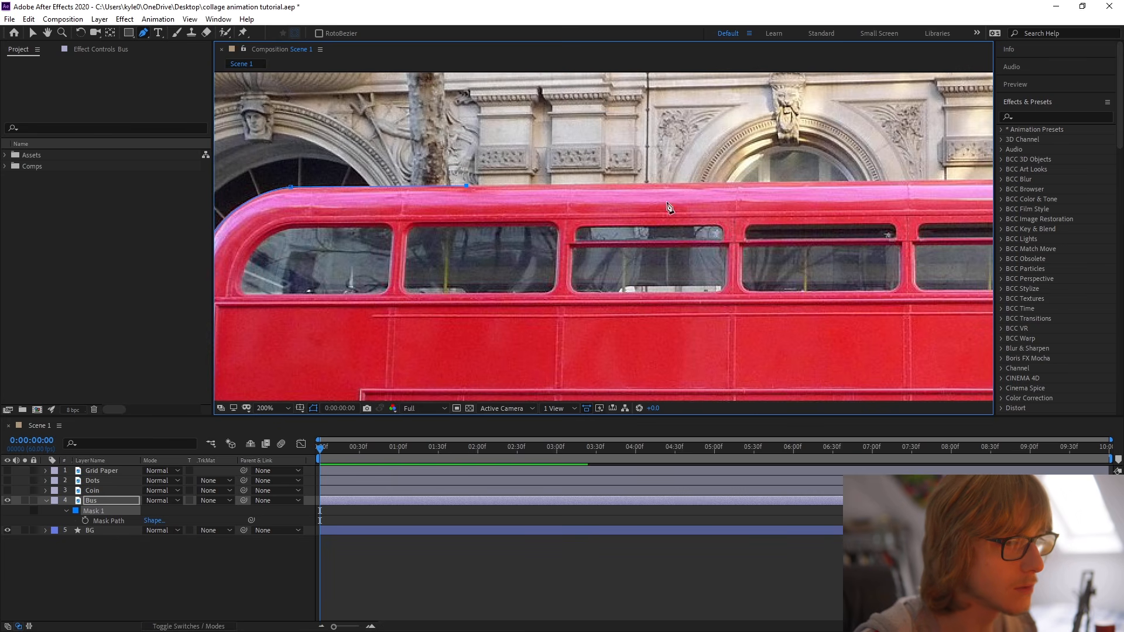
left_click_drag(619, 203, 236, 221)
left_click(707, 193)
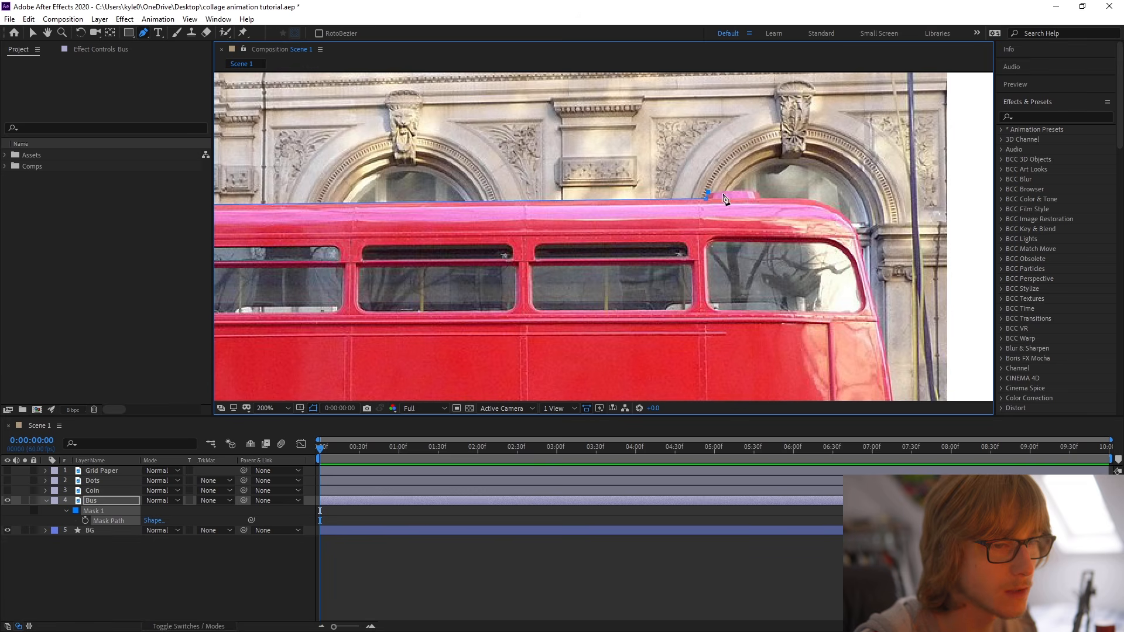
left_click_drag(811, 204, 616, 204)
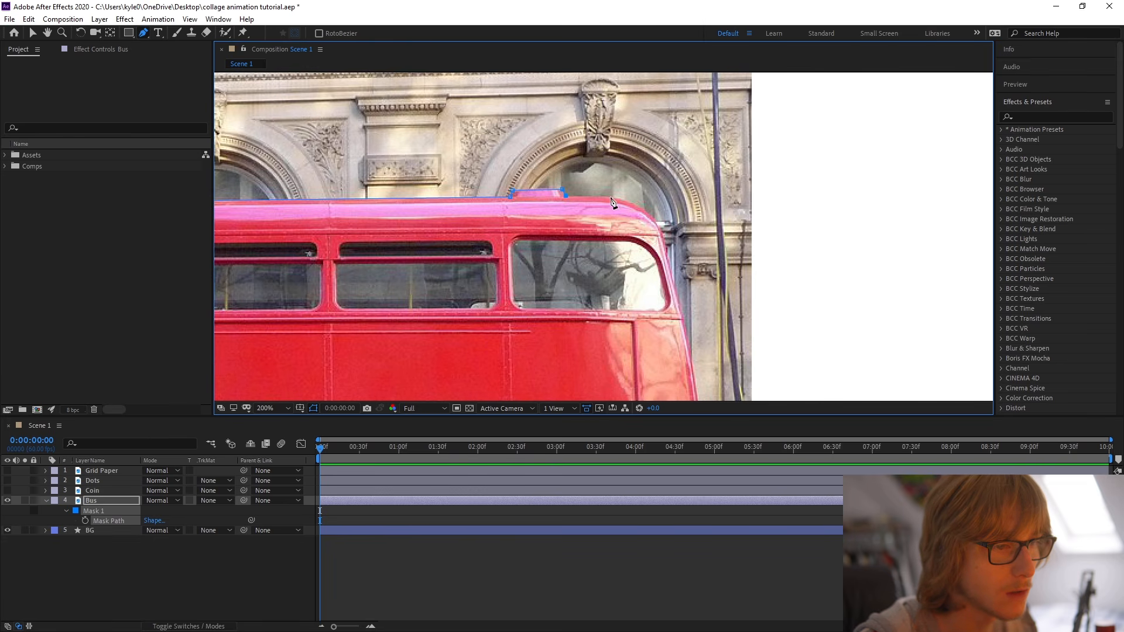
left_click_drag(674, 277, 668, 235)
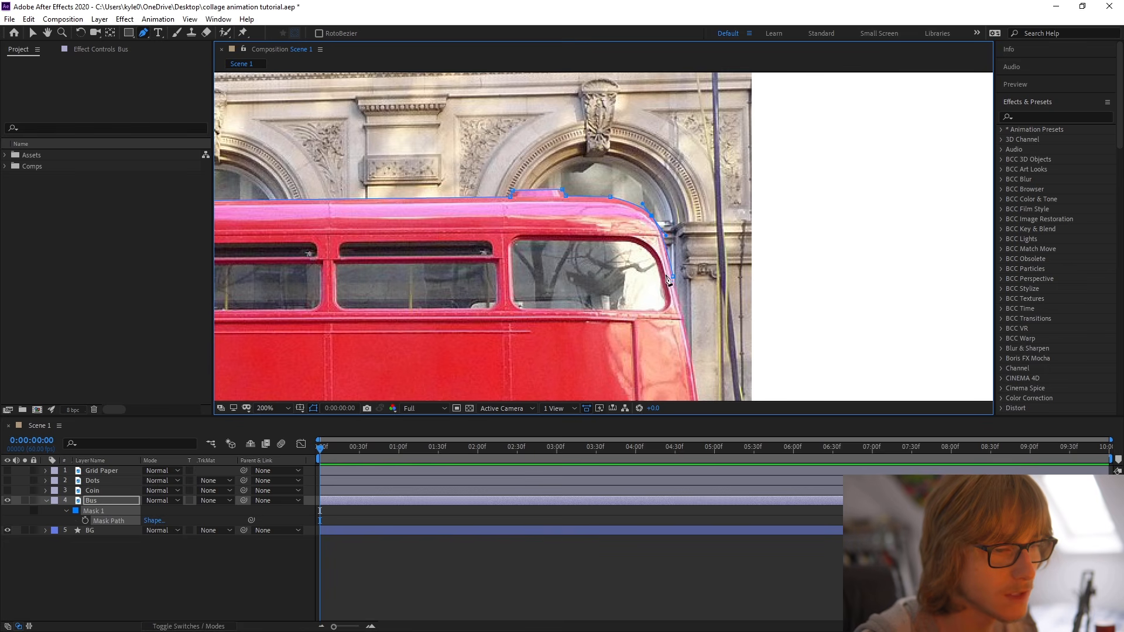
Continue the mask path down the front edge of the bus, past the upper deck and the cab window.
left_click_drag(767, 317, 688, 182)
left_click(615, 215)
left_click_drag(637, 245, 635, 189)
left_click(625, 255)
left_click_drag(632, 259, 637, 214)
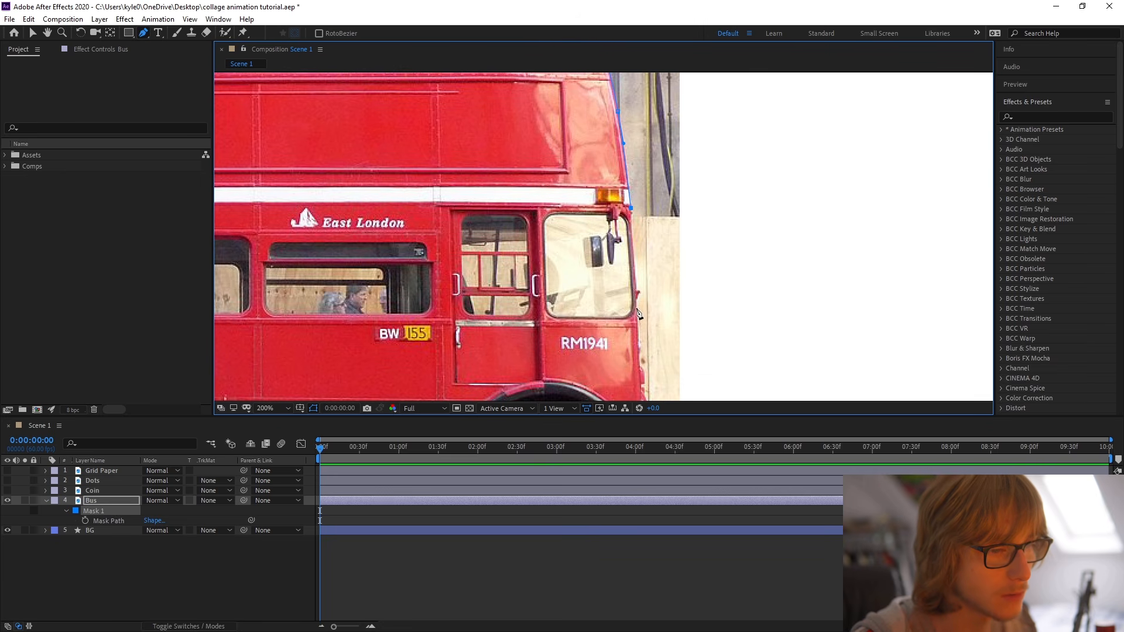
left_click_drag(643, 386, 624, 208)
left_click(619, 188)
Trace the mask closely around the protruding lower front edge of the bus beside the front wheel.
scroll(624, 198, "up", 2)
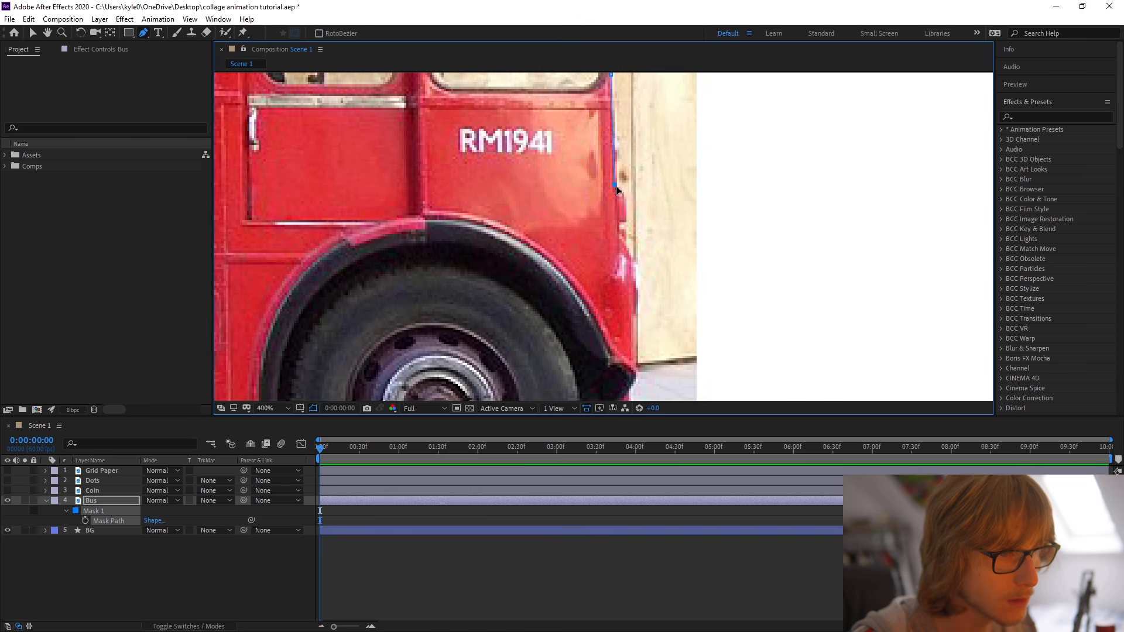
left_click(626, 195)
left_click(628, 251)
left_click(636, 259)
left_click_drag(644, 258, 655, 141)
left_click(647, 254)
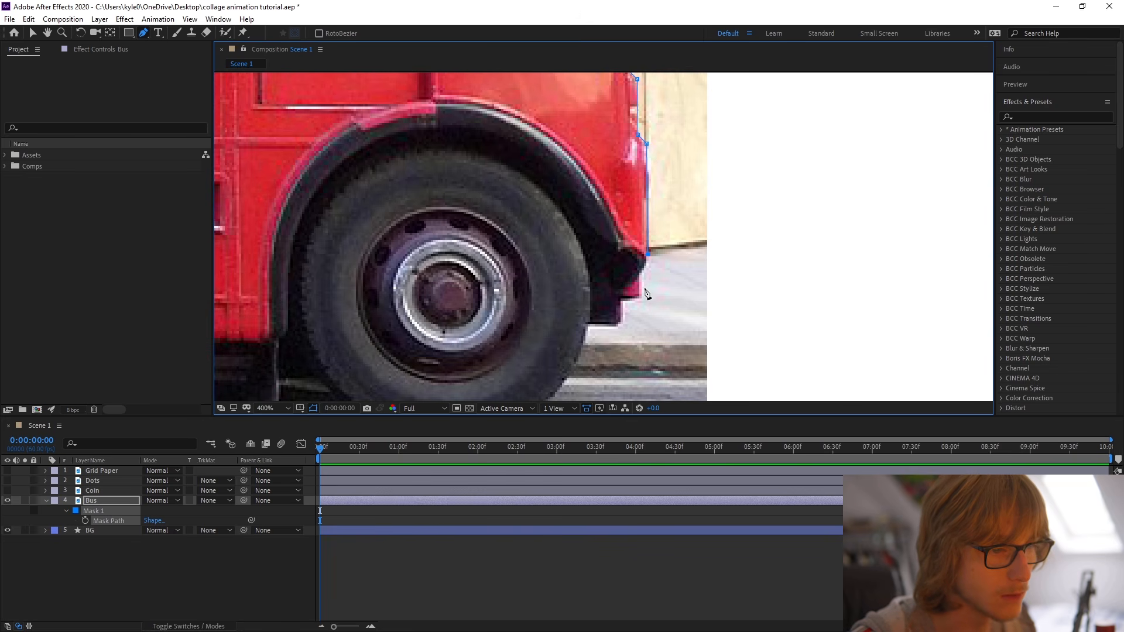
Trace the mask up and over the front wheel arch, shaping its curve to exclude the tyre.
left_click(612, 299)
scroll(609, 302, "down", 2)
left_click(582, 245)
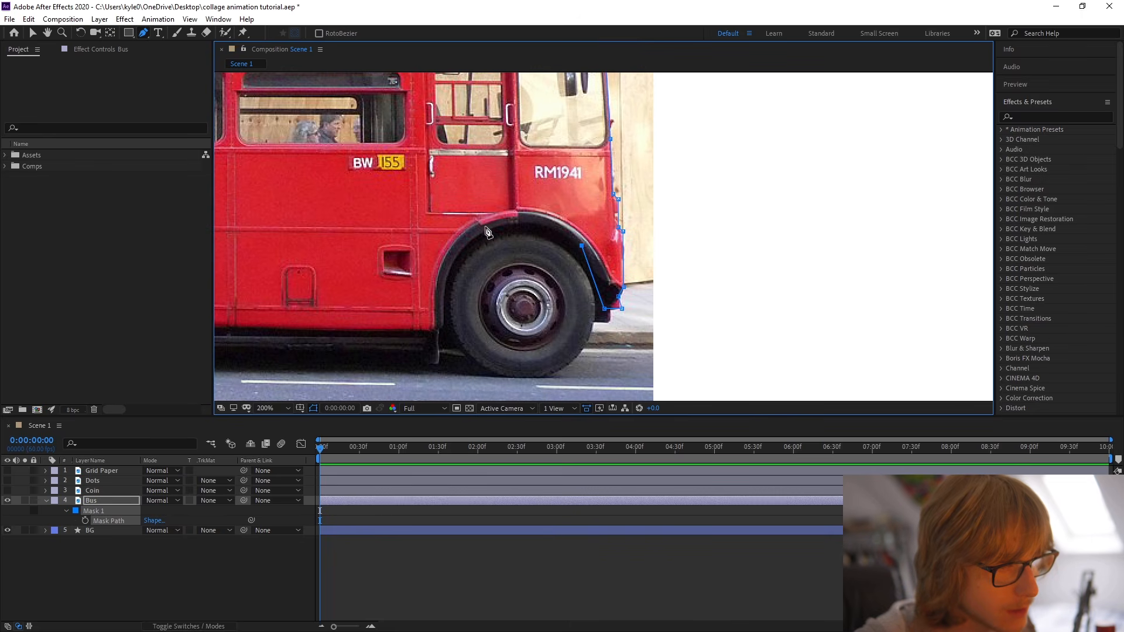
left_click_drag(518, 223, 455, 223)
left_click(443, 292)
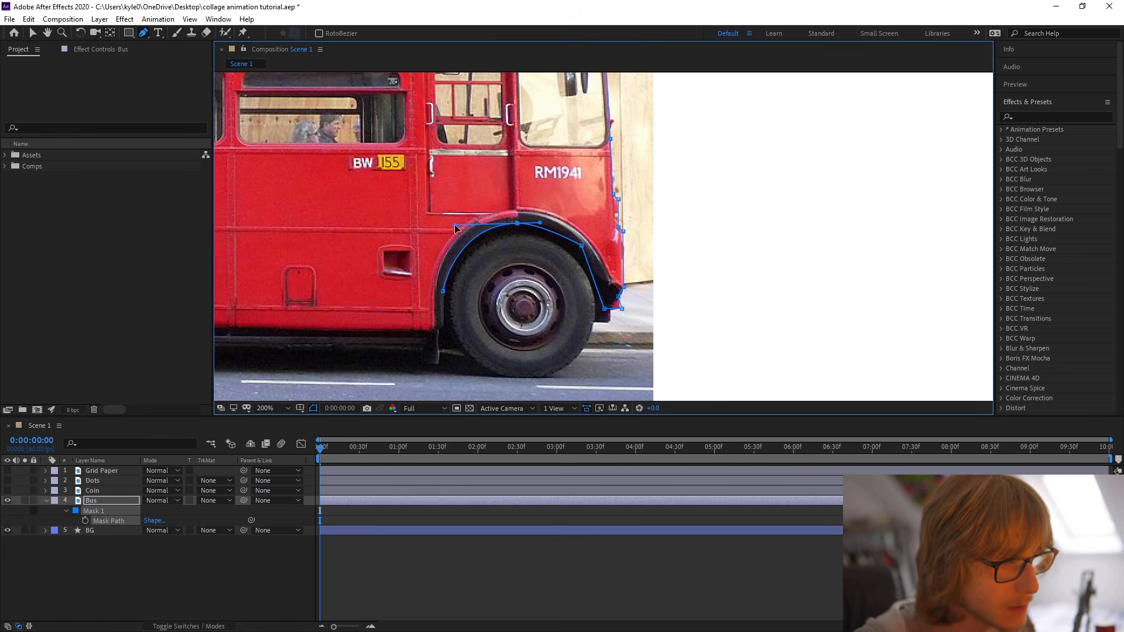
left_click_drag(584, 250, 581, 251)
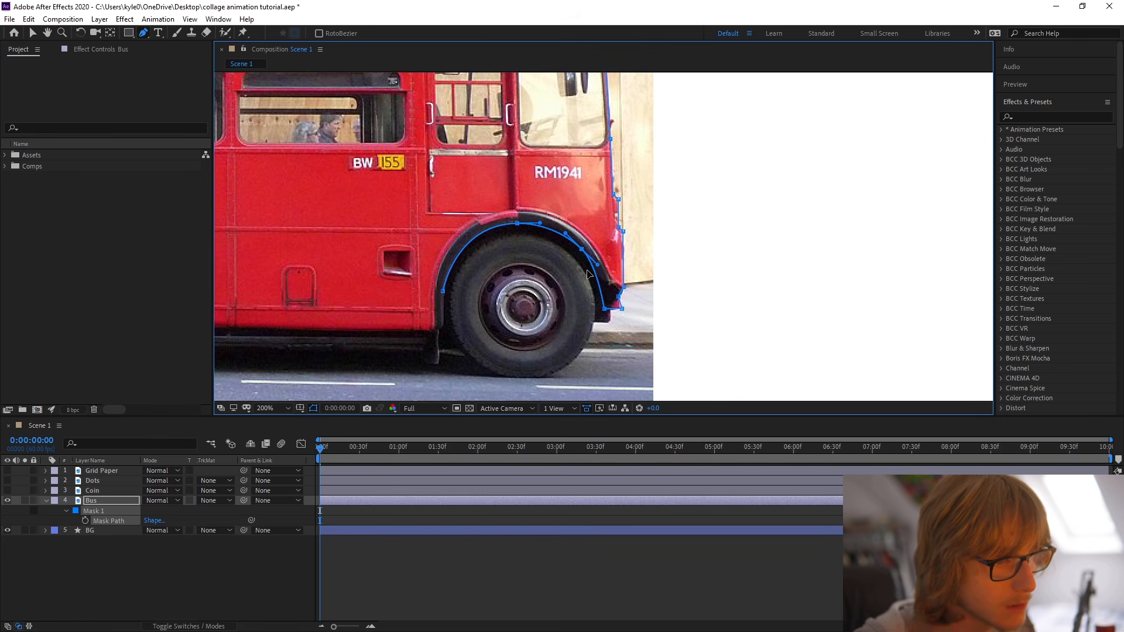
left_click_drag(605, 309, 619, 310)
Continue the mask down the back of the front wheel arch and along the bus's lower edge to the rear wheel arch.
left_click(444, 291)
left_click(443, 327)
left_click_drag(471, 343, 656, 312)
scroll(622, 309, "down", 3)
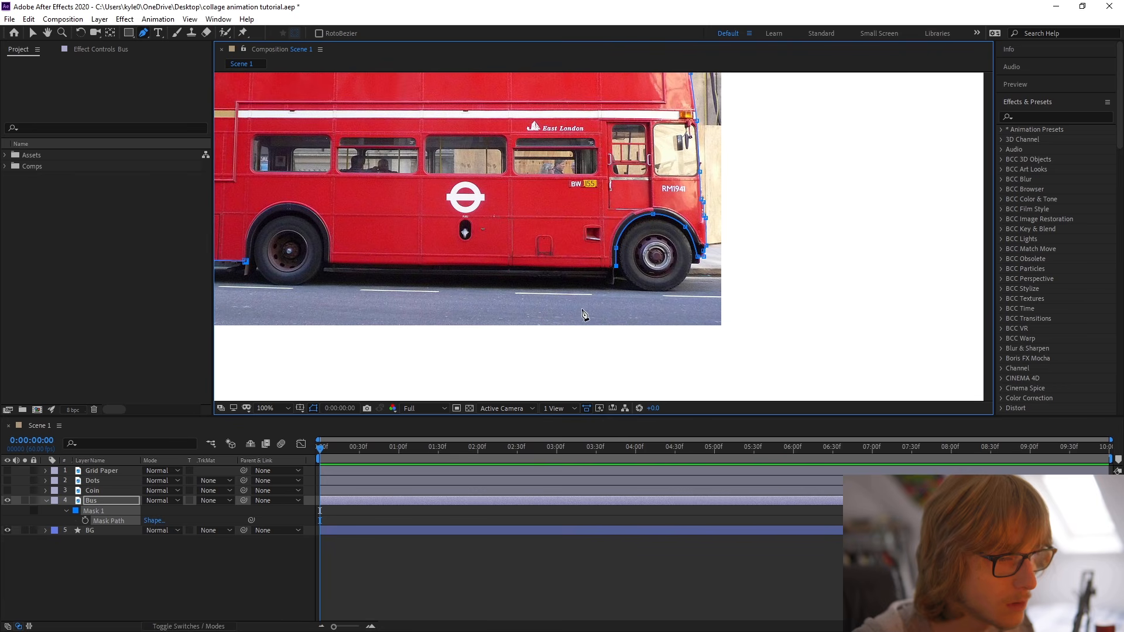
scroll(597, 314, "up", 1)
left_click(431, 284)
Curve the mask over the rear wheel arch and close it at its starting point, cutting out the bus body.
left_click_drag(463, 279, 501, 387)
scroll(508, 315, "up", 1)
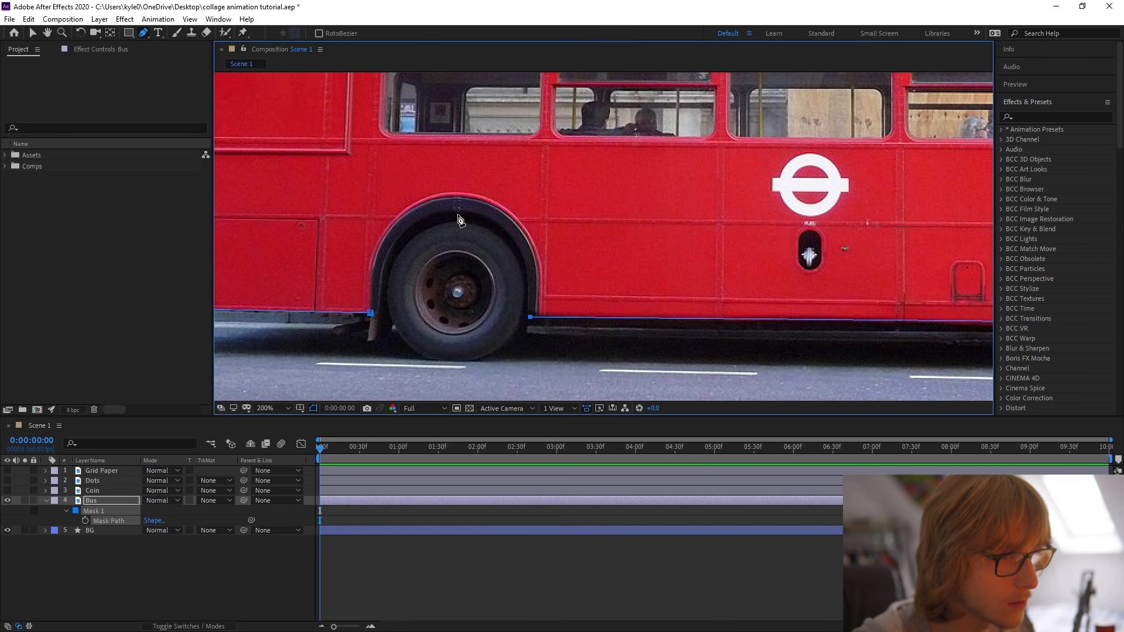
left_click_drag(459, 214, 373, 211)
left_click(370, 314)
left_click_drag(501, 215, 531, 231)
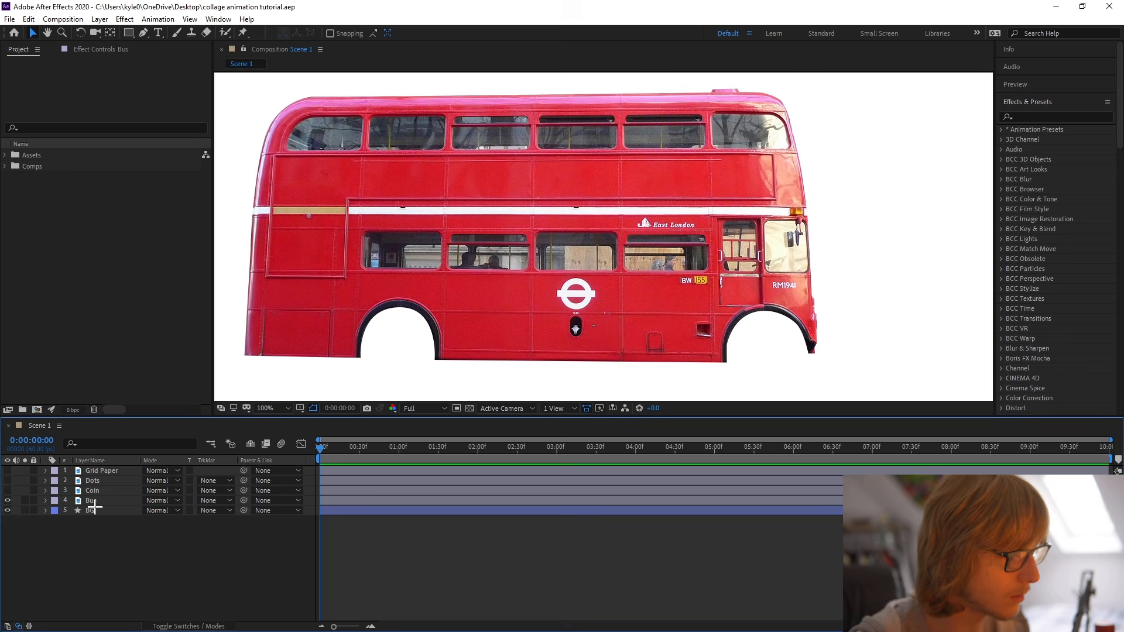
left_click(93, 502)
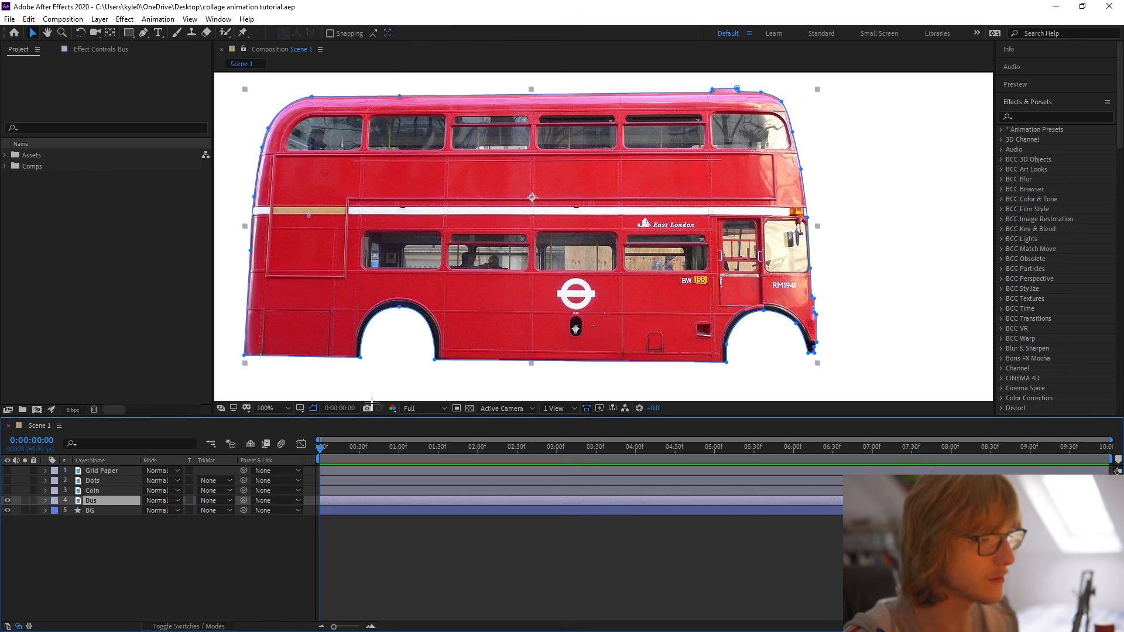
Draw a closed pen mask around the rearmost lower-deck window on the Bus layer, with angled corners.
key("g")
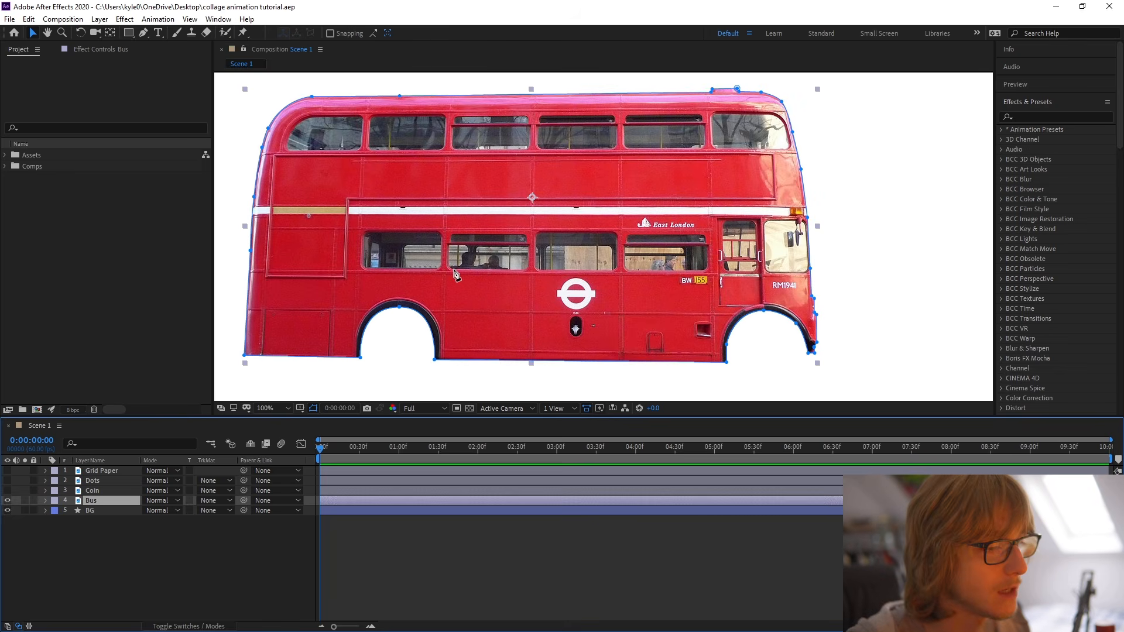
scroll(522, 237, "up", 4)
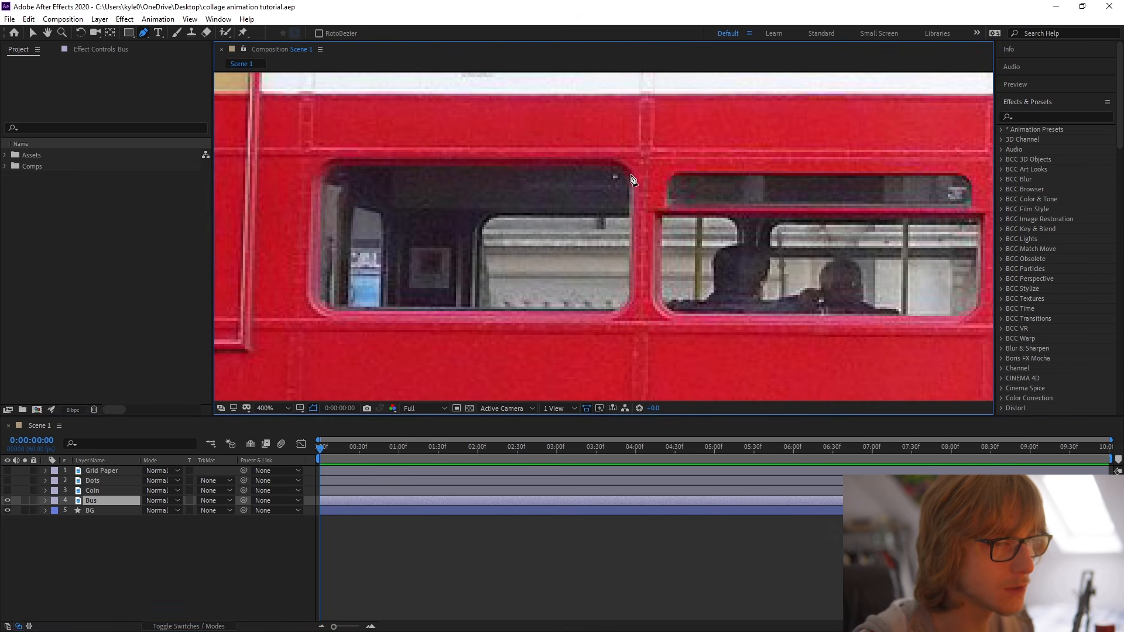
left_click(631, 177)
left_click(631, 292)
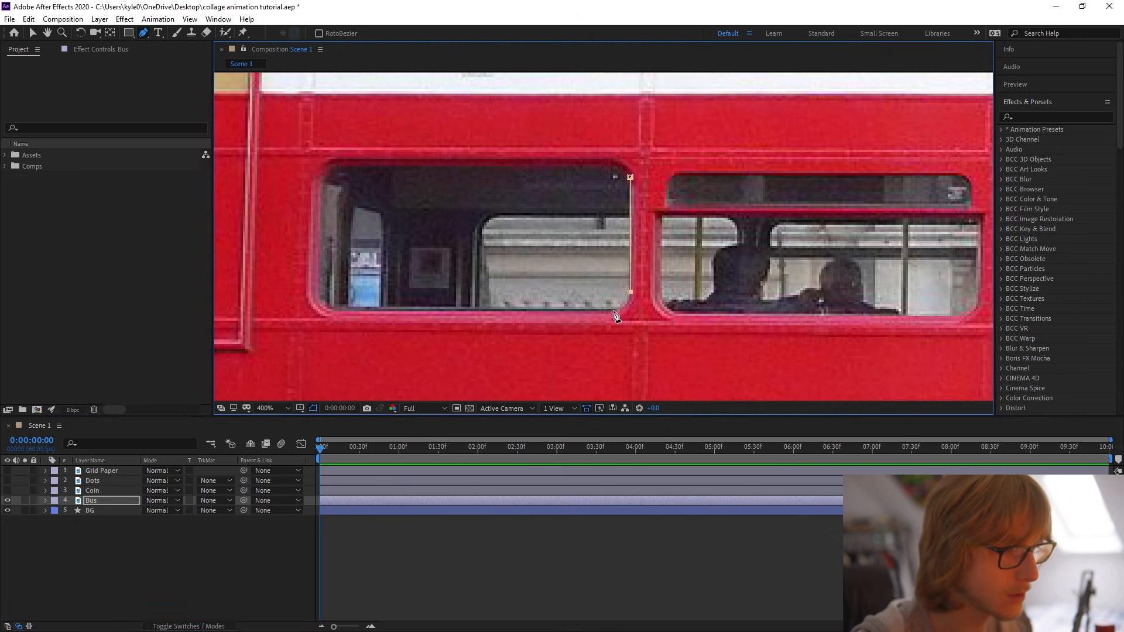
left_click(334, 310)
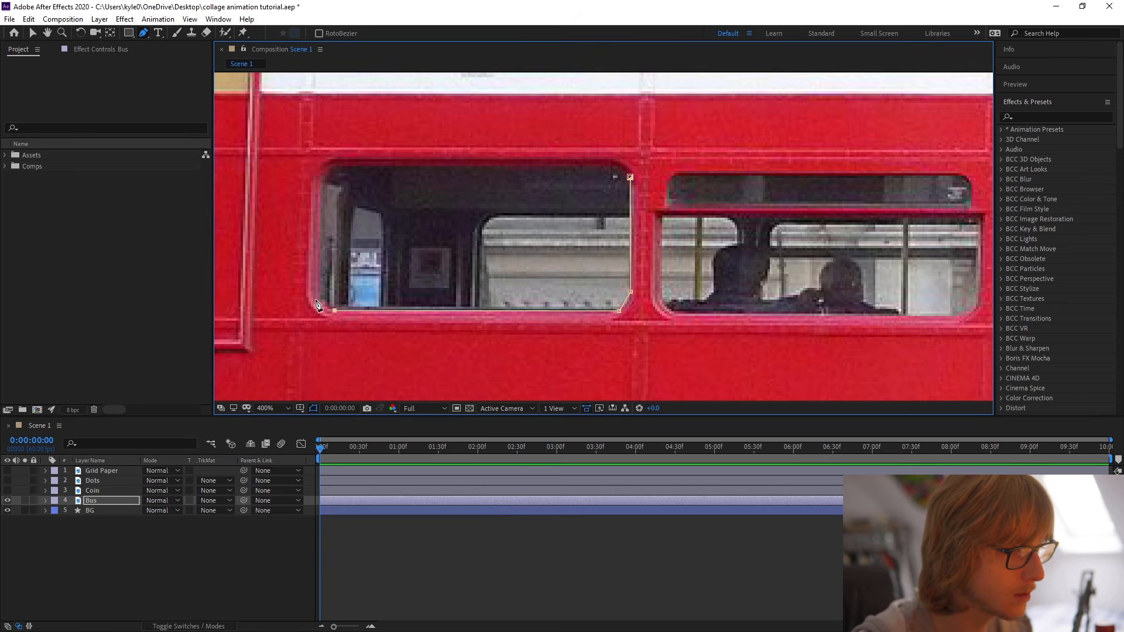
left_click(321, 180)
left_click(331, 166)
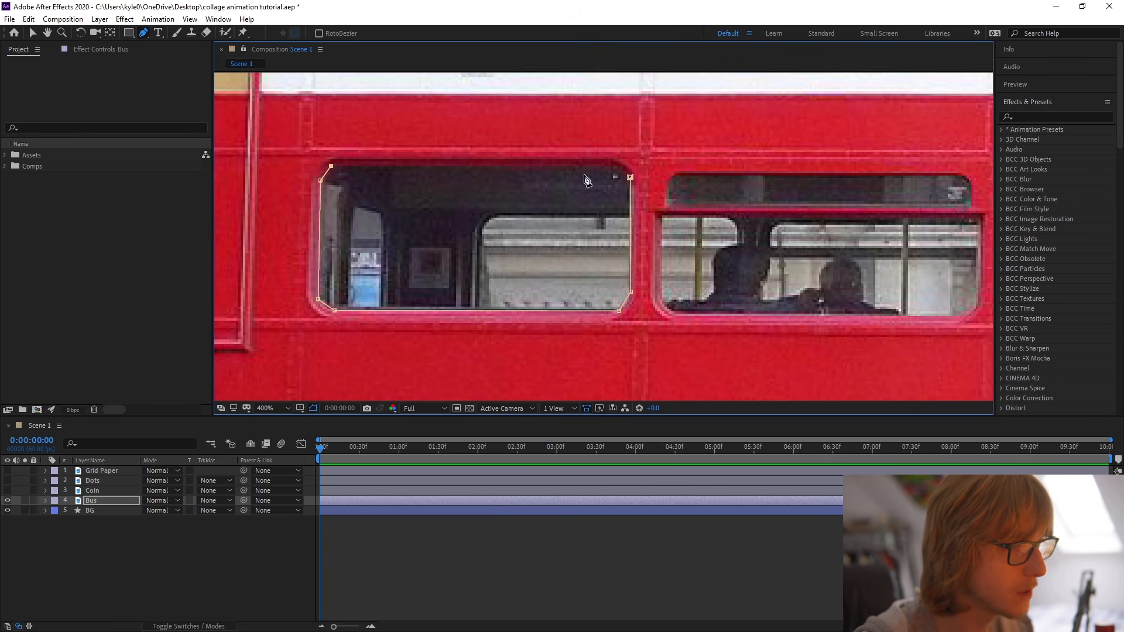
left_click(615, 166)
left_click(630, 177)
Refine the window mask's top and bottom edges by adjusting corner points and curve handles to follow the glass.
left_click_drag(616, 310, 611, 332)
left_click_drag(524, 318, 527, 311)
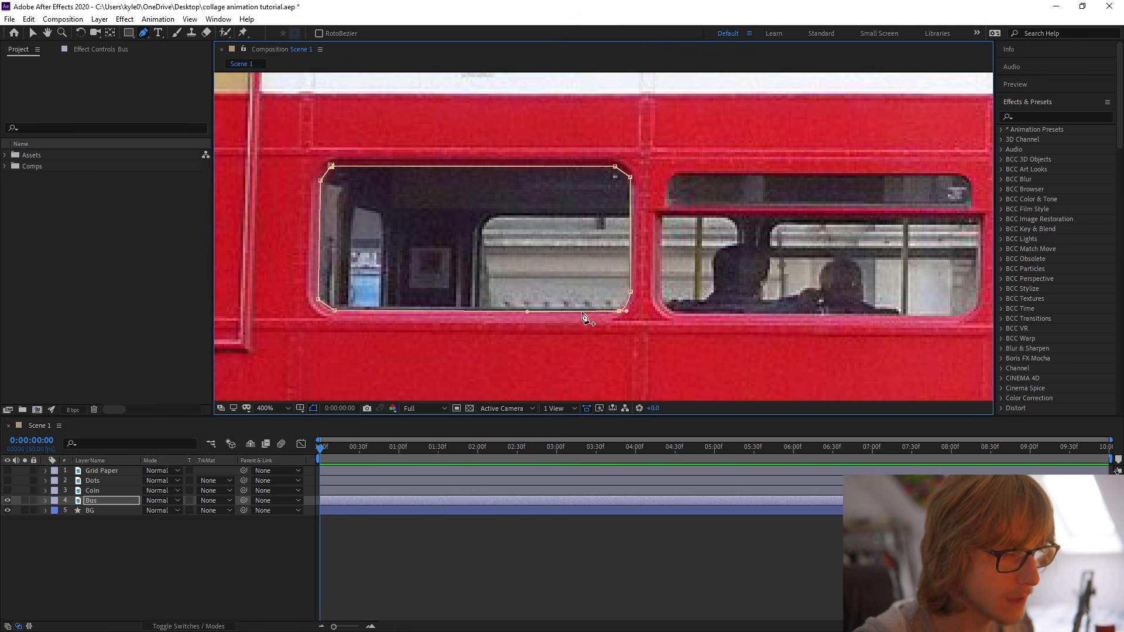
left_click(335, 311, "alt")
left_click_drag(334, 311, 335, 308)
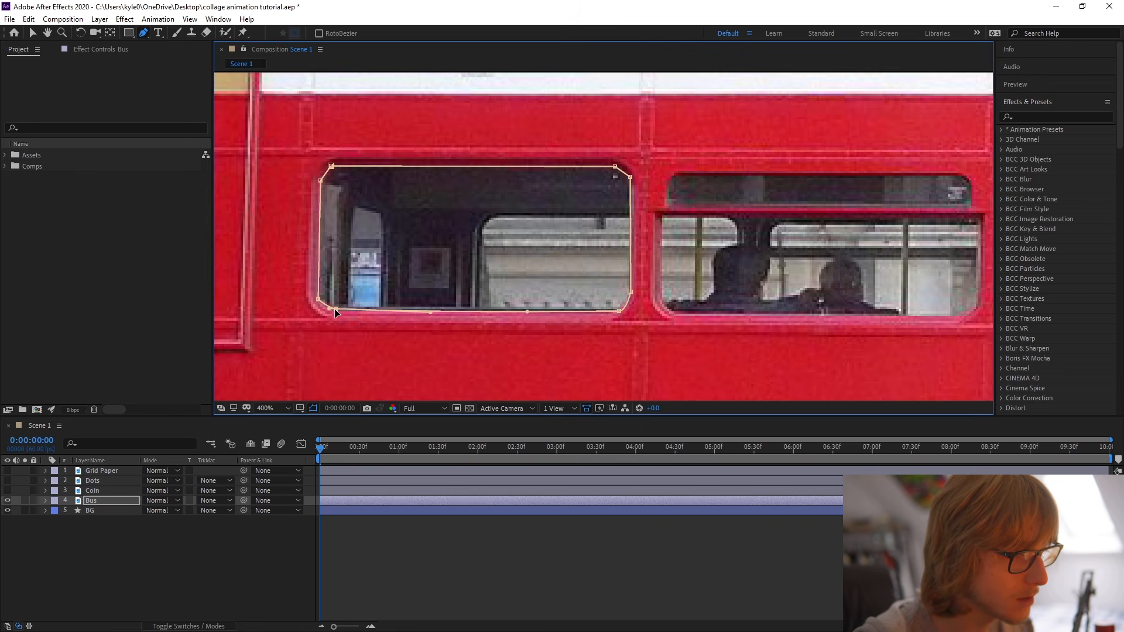
left_click(333, 167, "alt")
left_click_drag(330, 167, 329, 168)
left_click(615, 167, "alt")
left_click_drag(615, 167, 615, 169)
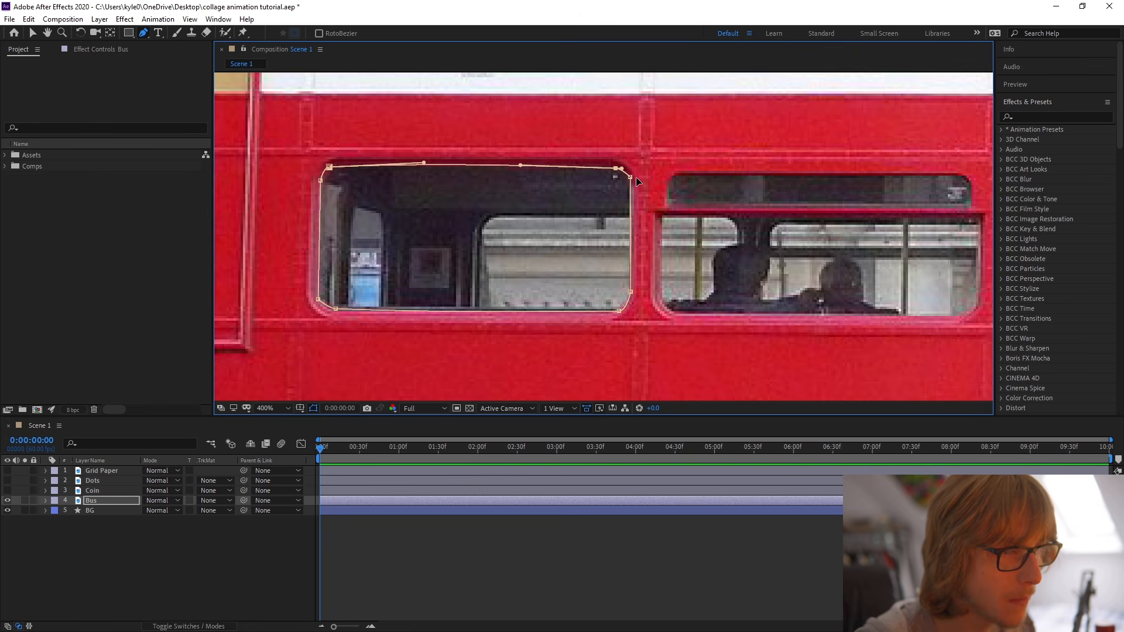
Reveal the Bus layer's masks and set Mask 2 to Subtract to cut out the rearmost lower-deck window.
left_click(120, 502)
key("m")
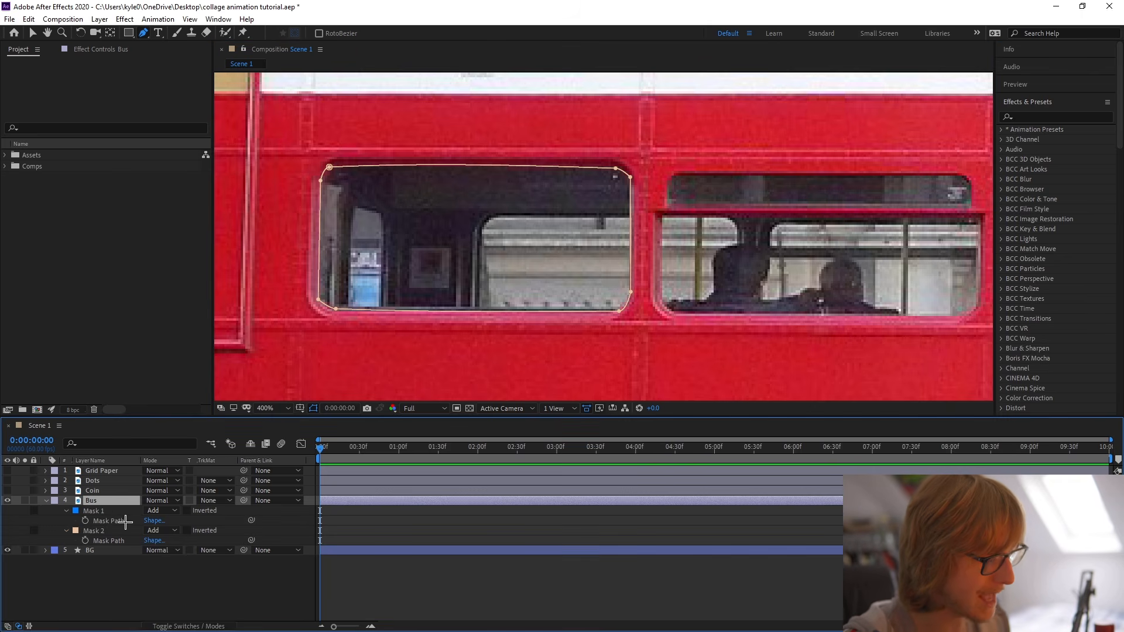
left_click(126, 532)
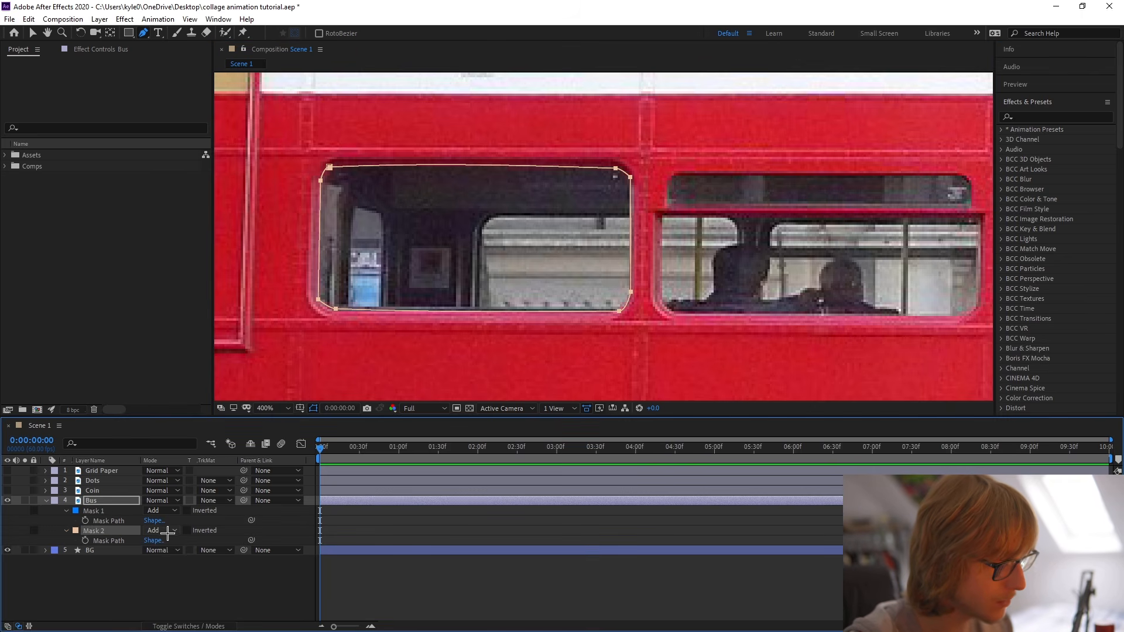
left_click(160, 531)
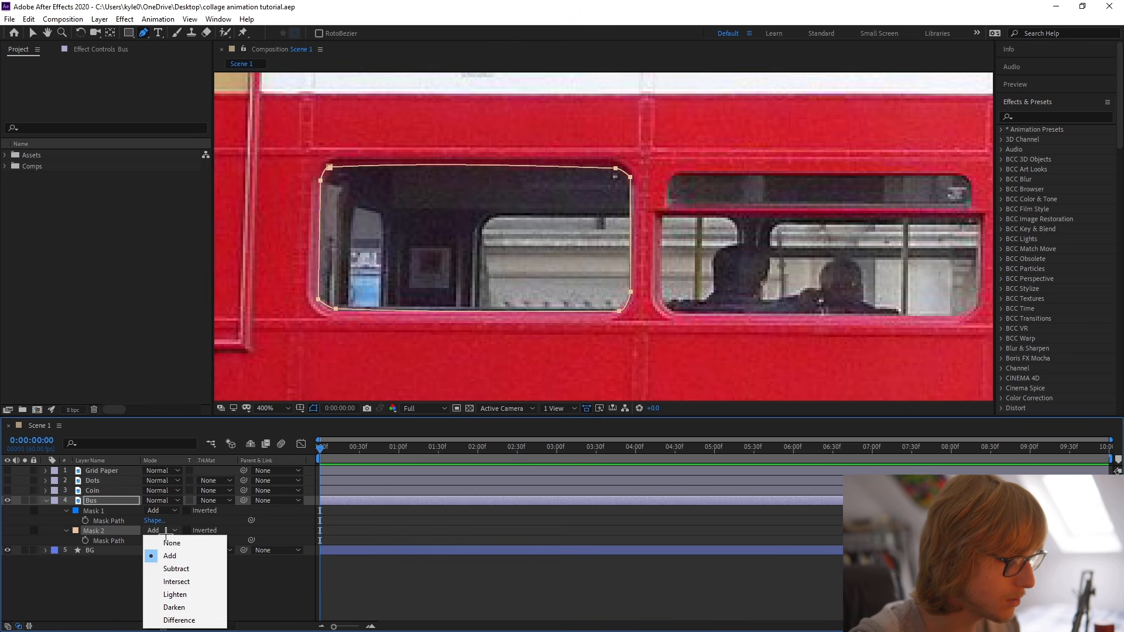
left_click(177, 569)
scroll(469, 376, "down", 2)
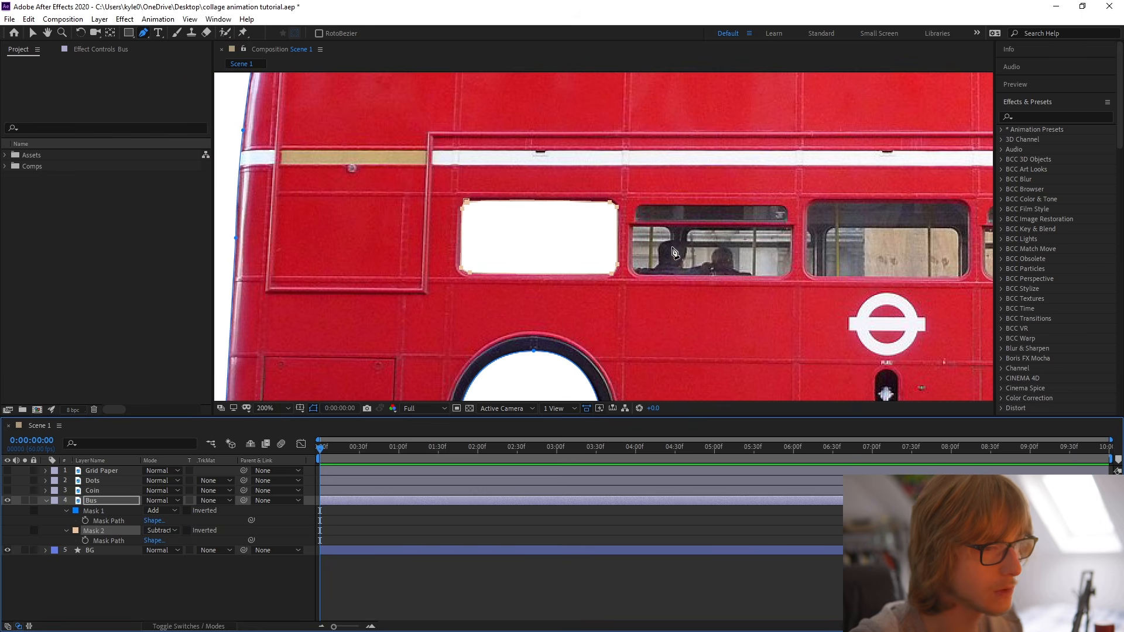
scroll(545, 278, "up", 1)
scroll(608, 234, "down", 1)
left_click_drag(603, 221, 576, 254)
key("ctrl+s")
left_click_drag(679, 266, 568, 266)
key("g")
scroll(486, 275, "up", 1)
left_click_drag(494, 269, 622, 253)
left_click_drag(369, 332, 450, 306)
scroll(453, 306, "down", 1)
Duplicate Mask 2 and move the copy over the third lower-deck window from the rear.
left_click(118, 530)
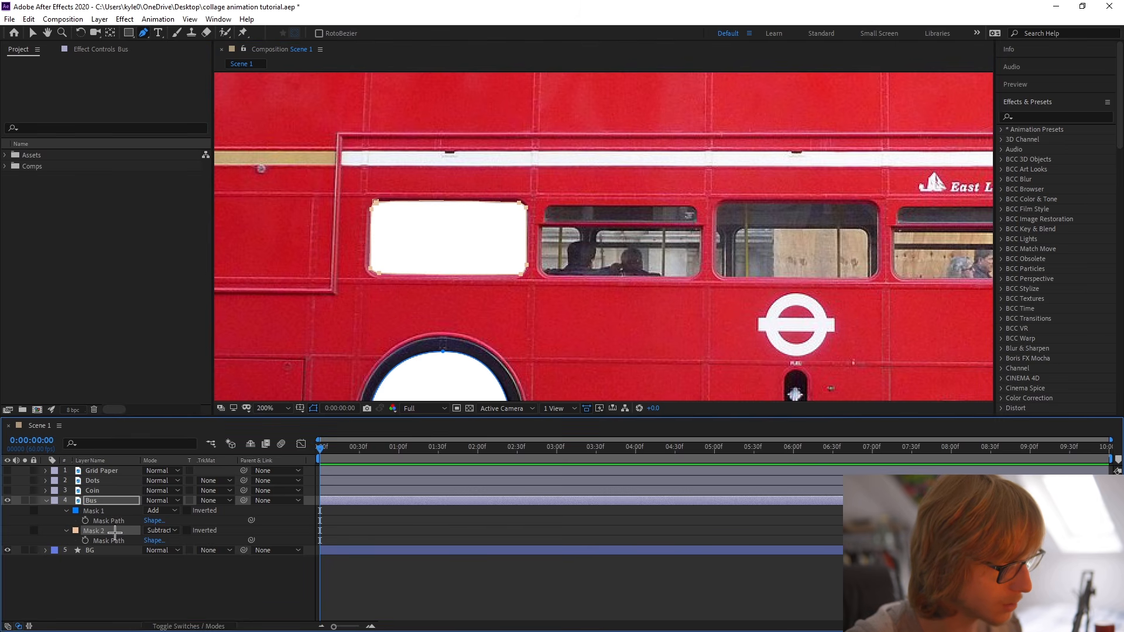
key("ctrl+d")
key("v")
double_click(519, 206)
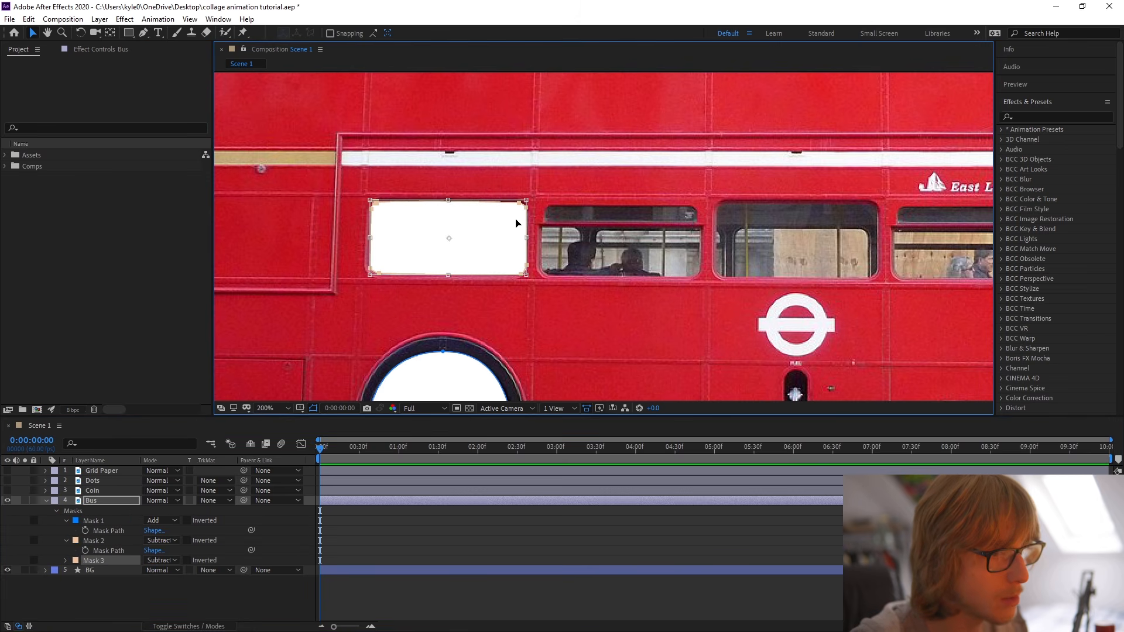
left_click_drag(463, 255, 812, 256)
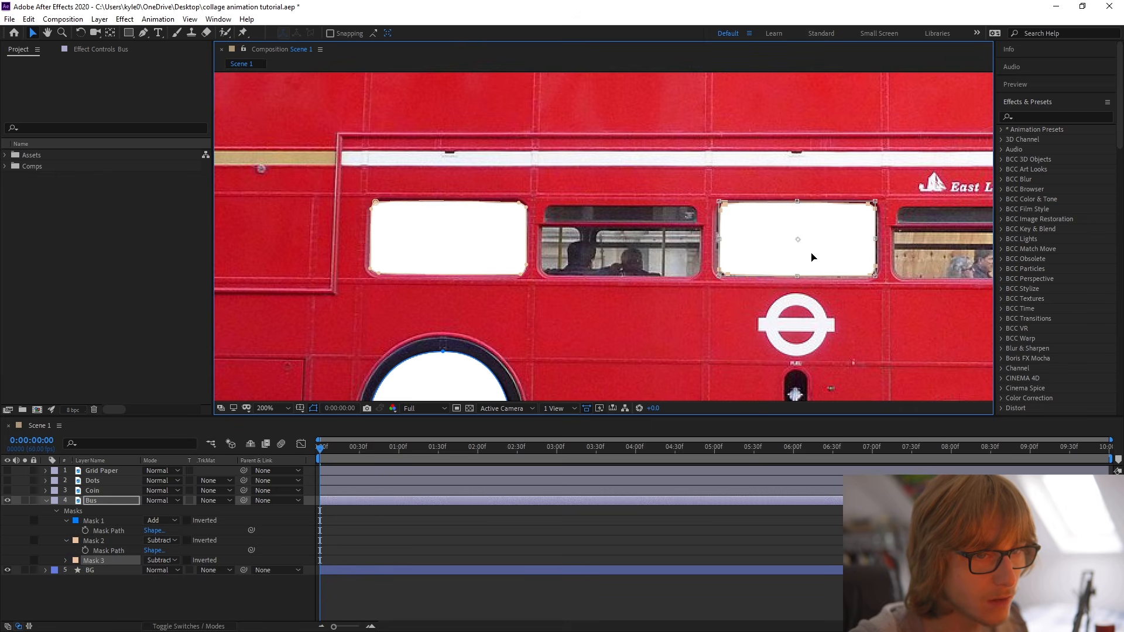
Stretch the duplicated mask slightly wider and taller to fill the third lower-deck window.
left_click_drag(812, 256, 732, 257)
scroll(732, 258, "up", 1)
left_click_drag(582, 256, 405, 253)
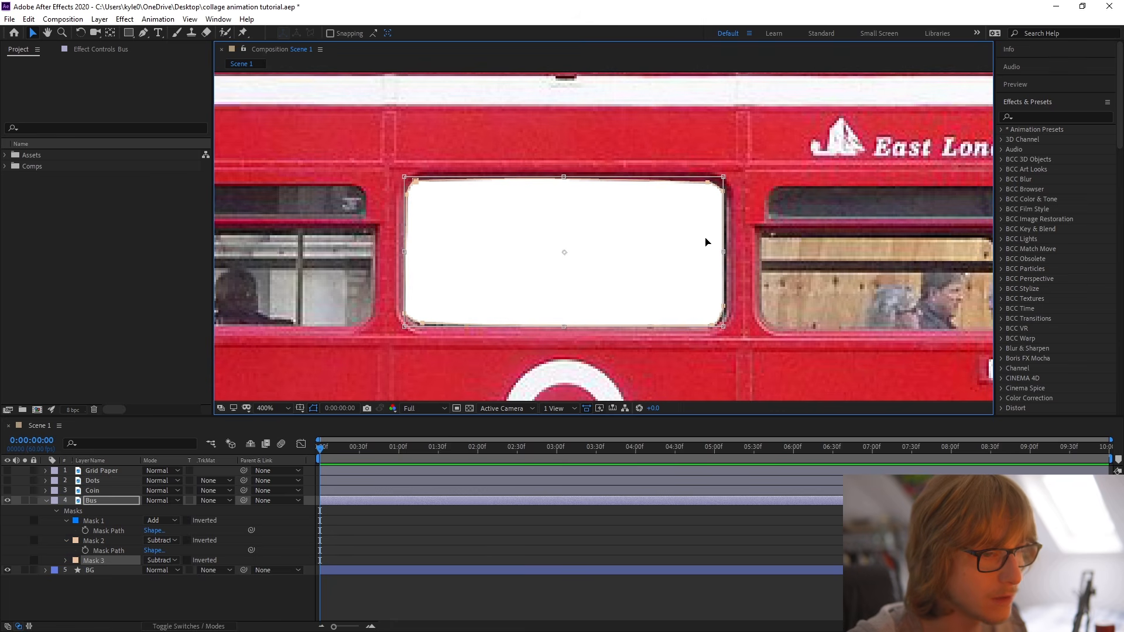
left_click_drag(724, 251, 728, 251)
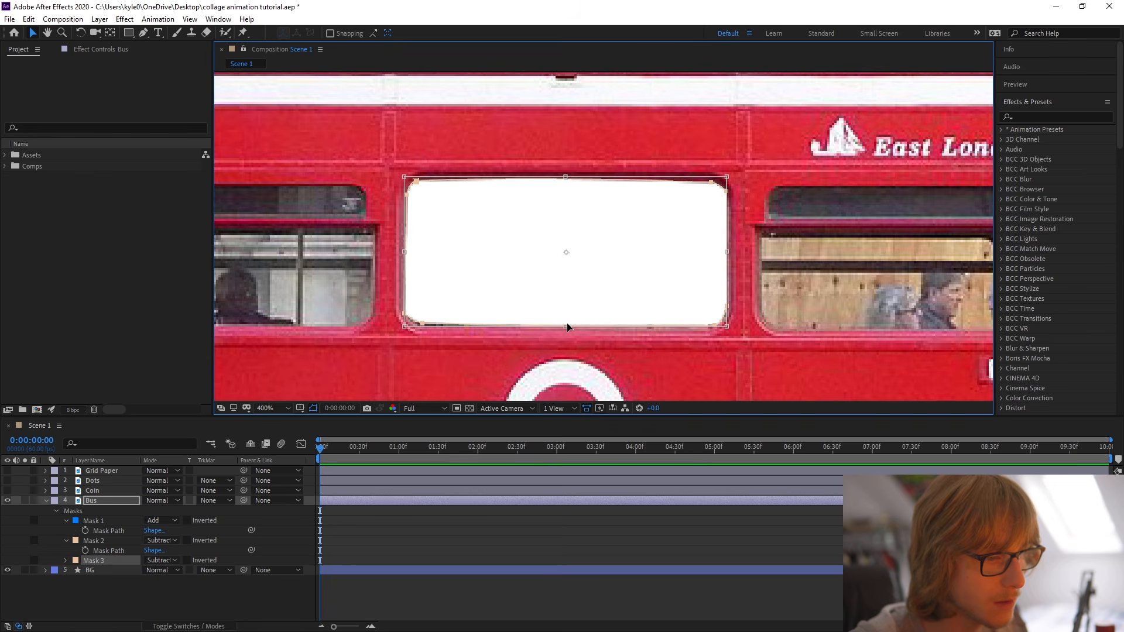
left_click_drag(567, 327, 567, 328)
left_click_drag(584, 284, 720, 302)
scroll(636, 280, "down", 1)
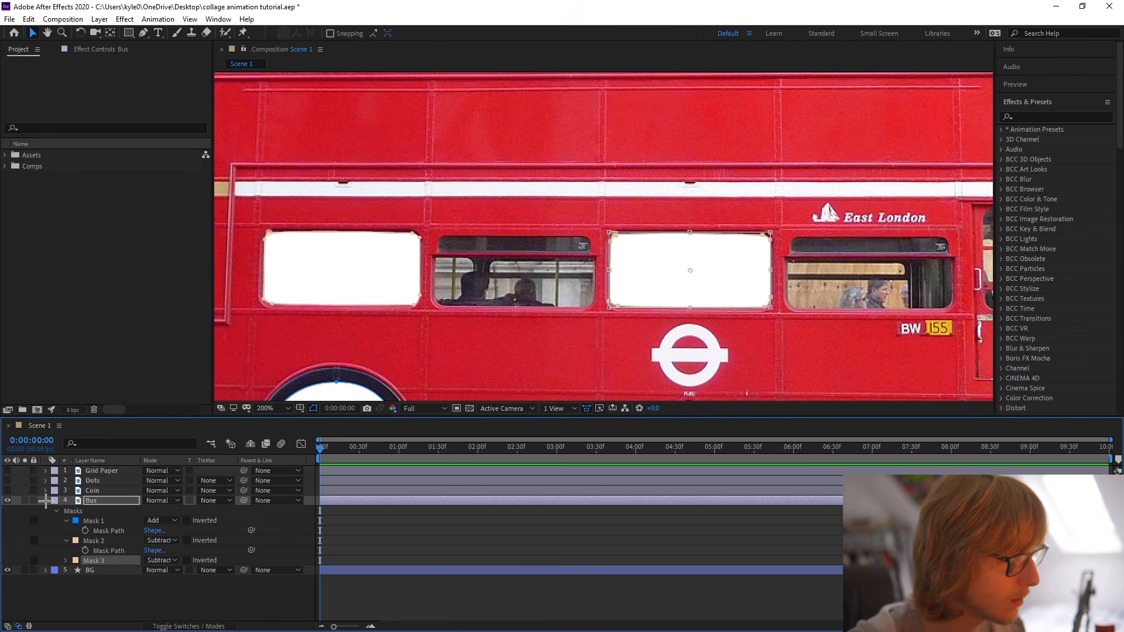
Collapse the Bus layer's masks and draw a closed pen mask around the second lower-deck window from the rear.
left_click(47, 500)
key("g")
key("period")
left_click_drag(444, 285, 590, 250)
left_click(413, 240)
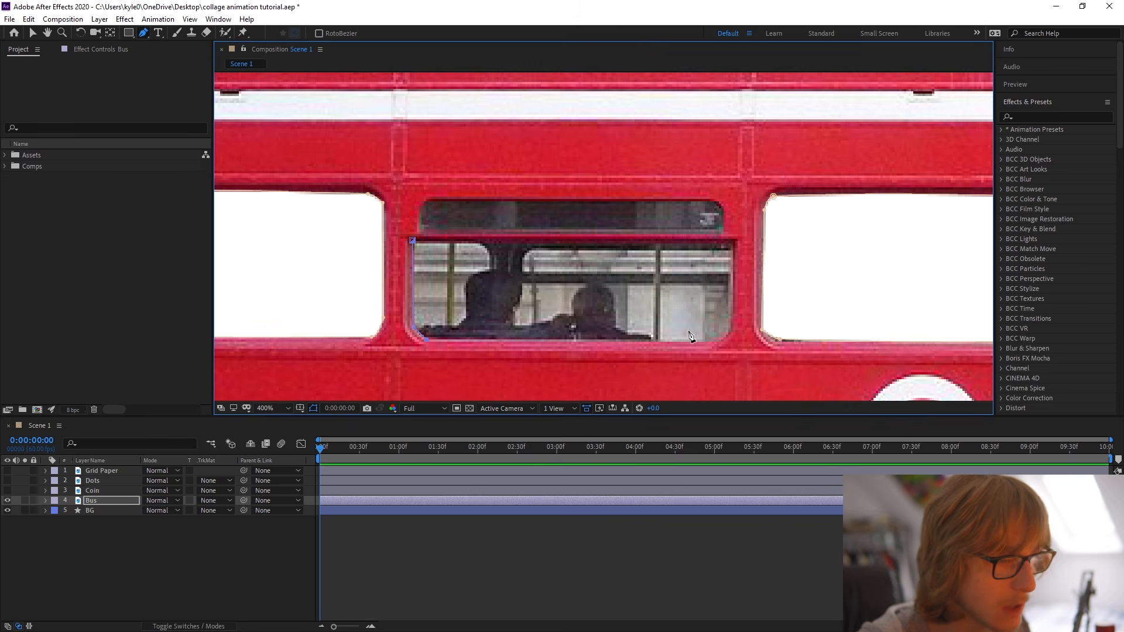
left_click(716, 343)
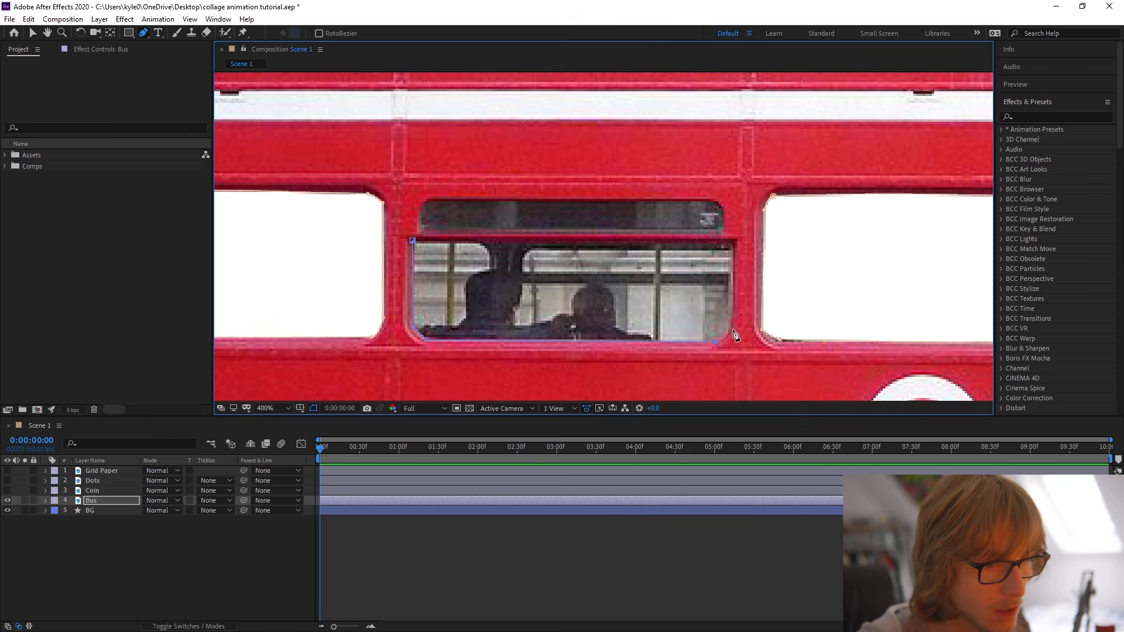
left_click(735, 241)
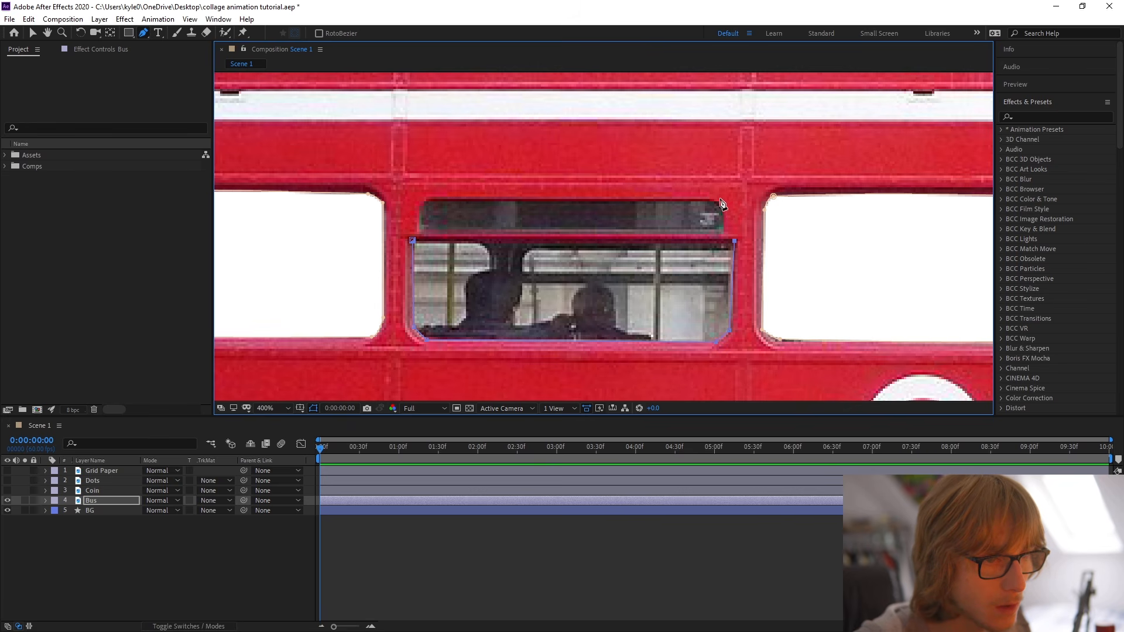
left_click(427, 201)
left_click(413, 240)
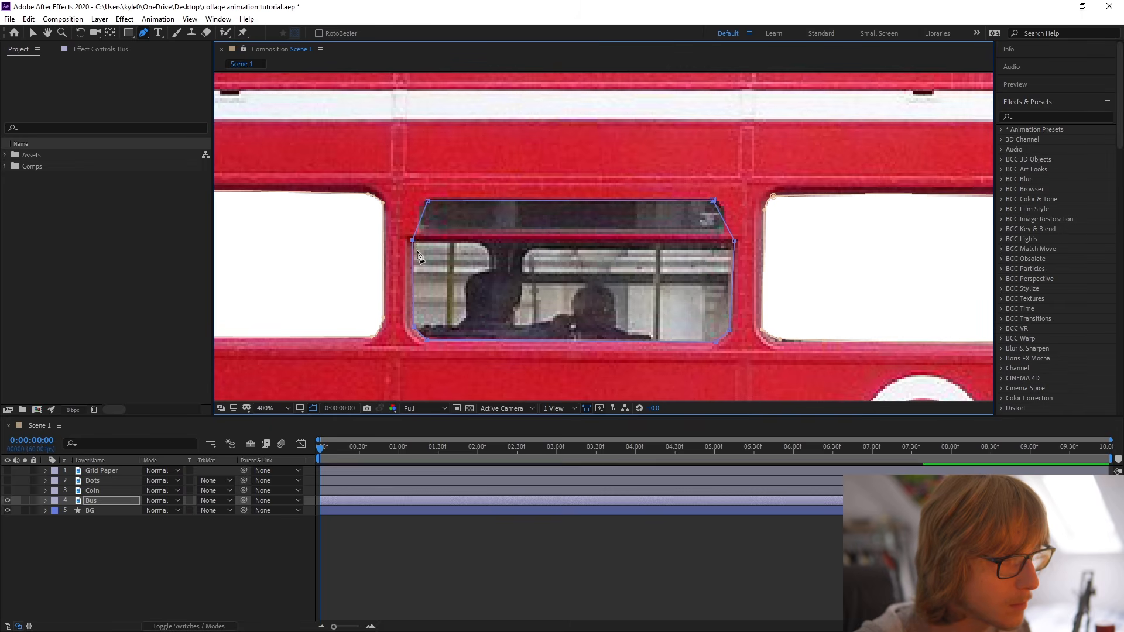
Curve the sides of the second window's mask and adjust its bottom edge to match the rounded frame.
left_click_drag(414, 227, 411, 216)
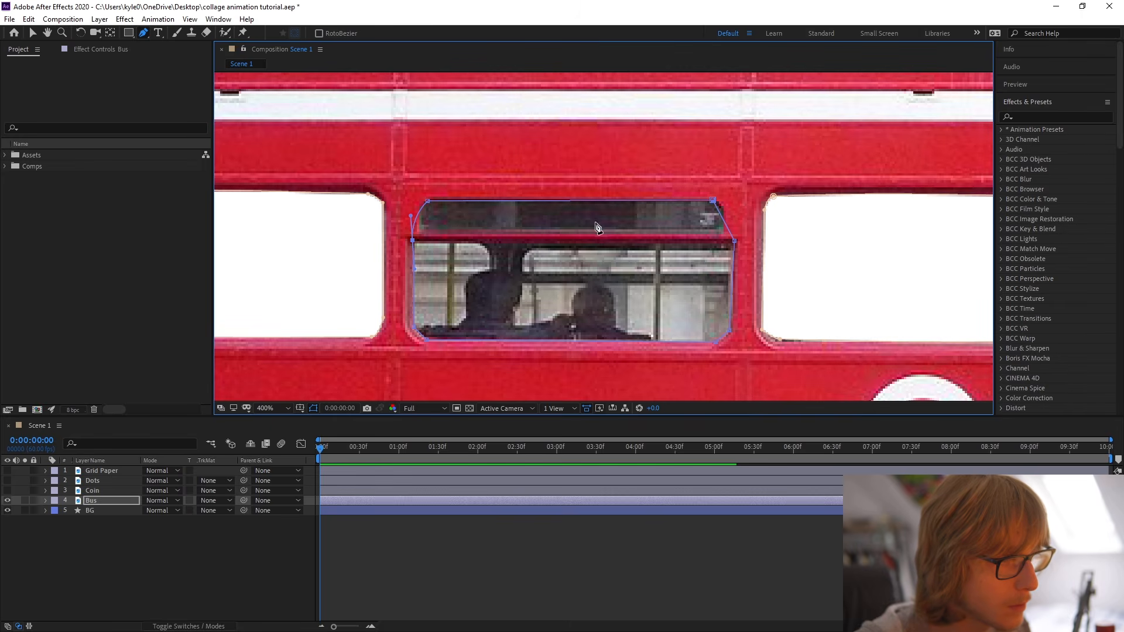
left_click_drag(734, 240, 738, 270)
left_click_drag(733, 220, 733, 212)
left_click(716, 342, "alt")
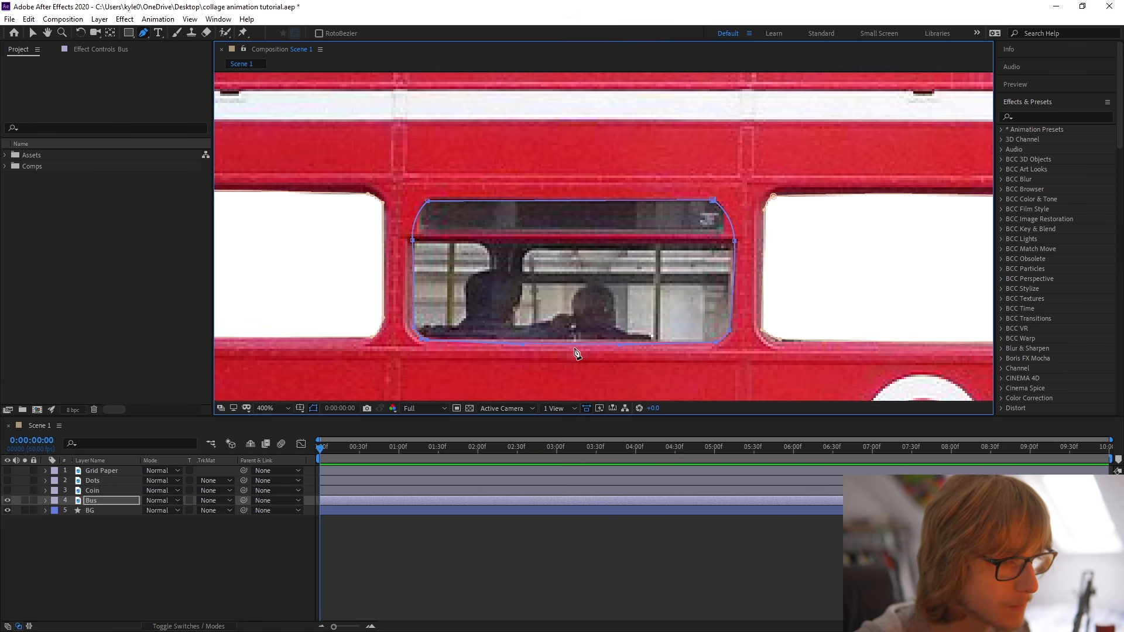
left_click_drag(424, 340, 424, 338)
left_click_drag(523, 344, 522, 339)
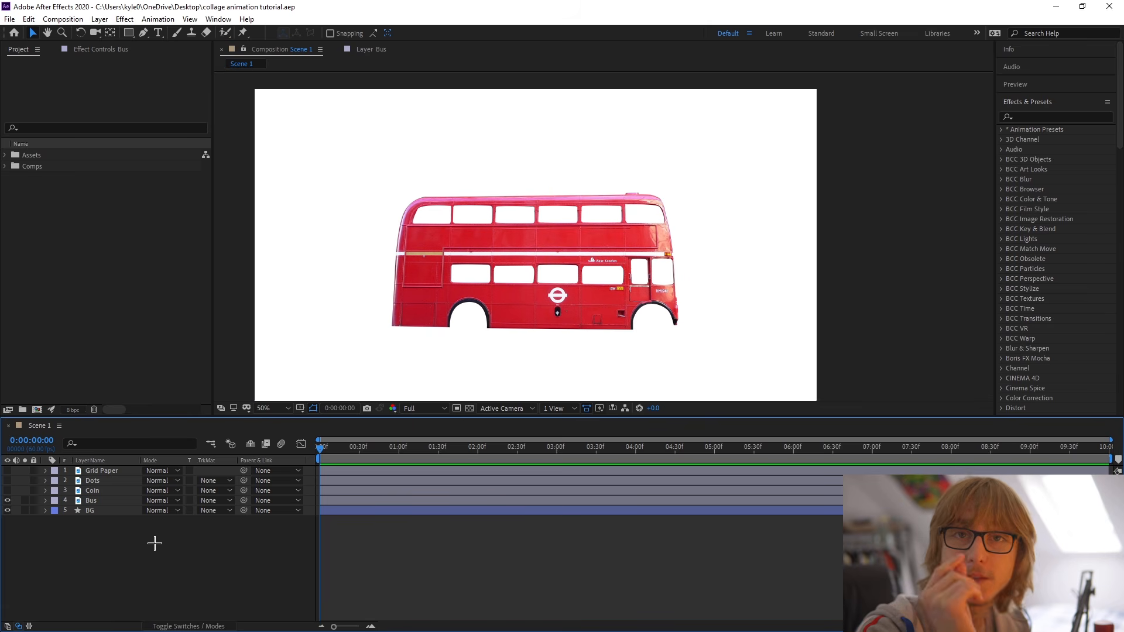
Duplicate the cut-out Bus layer twice and select the middle one of the three bus layers.
scroll(595, 337, "up", 2)
scroll(595, 337, "down", 1)
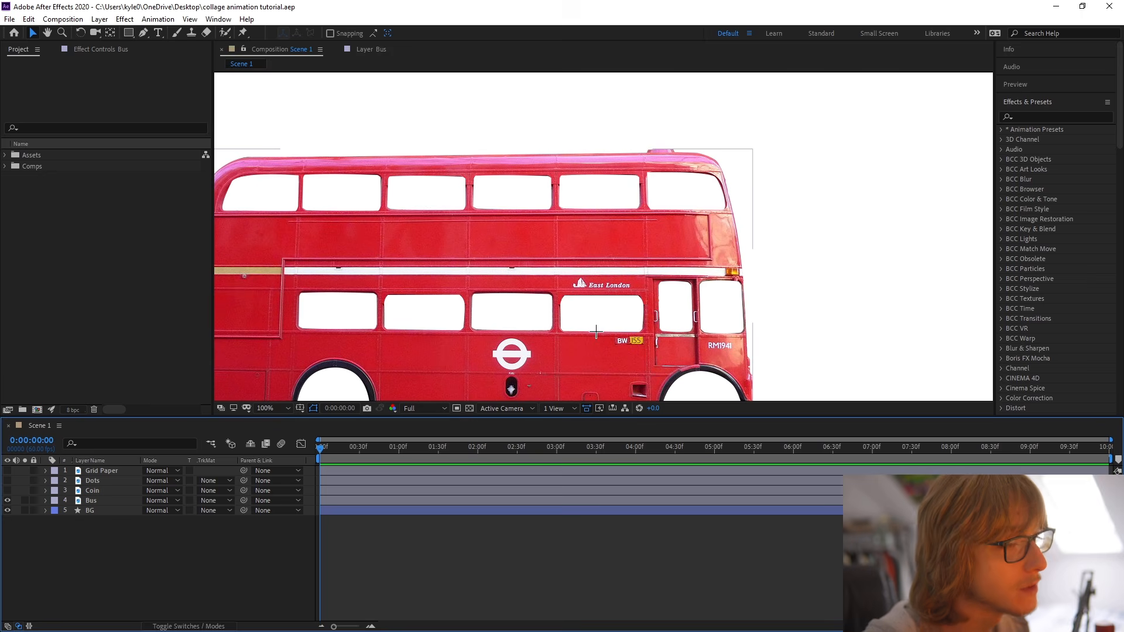
left_click_drag(597, 330, 693, 291)
key("v")
left_click(141, 502)
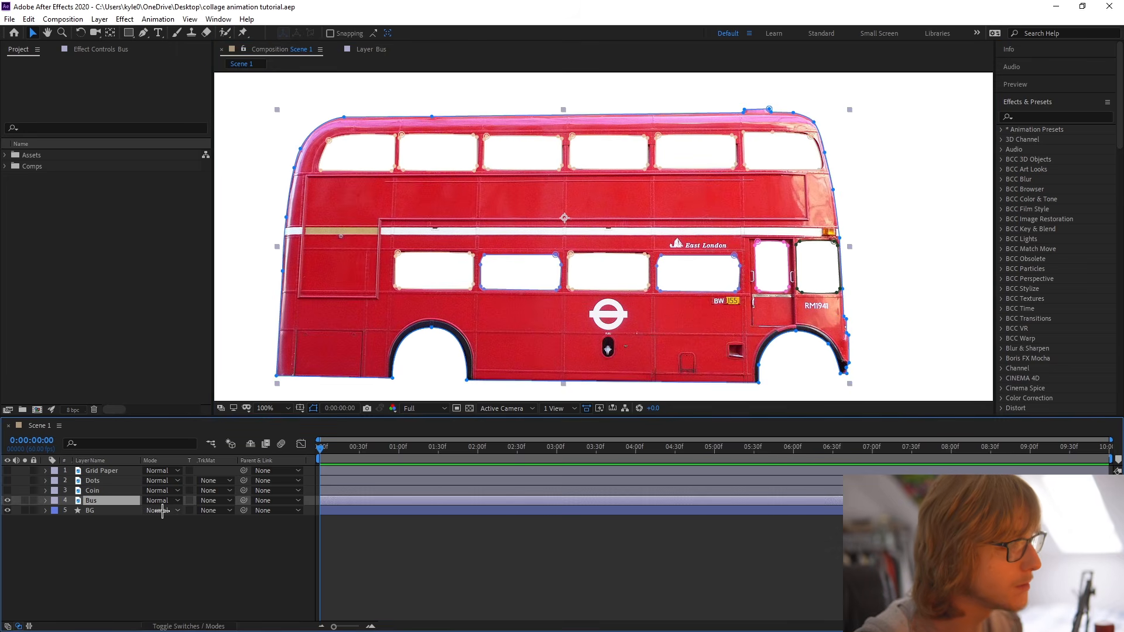
key("ctrl+d")
key("ctrl+d")
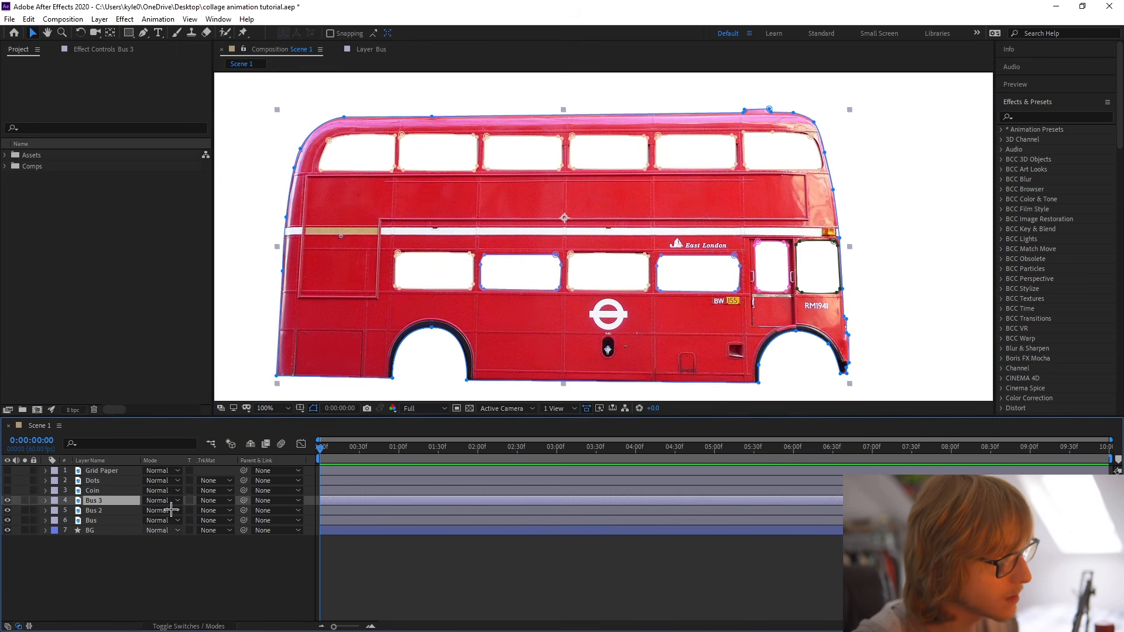
left_click(117, 513)
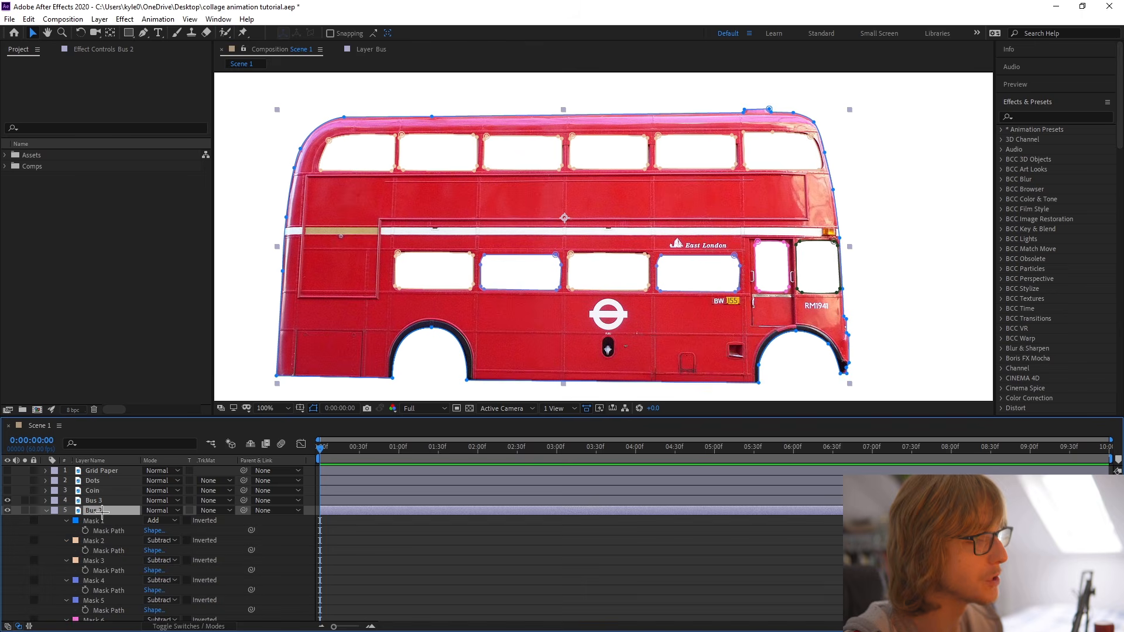
Reveal the Bus 2 layer's masks and delete all of them to restore the full bus photo.
key("m")
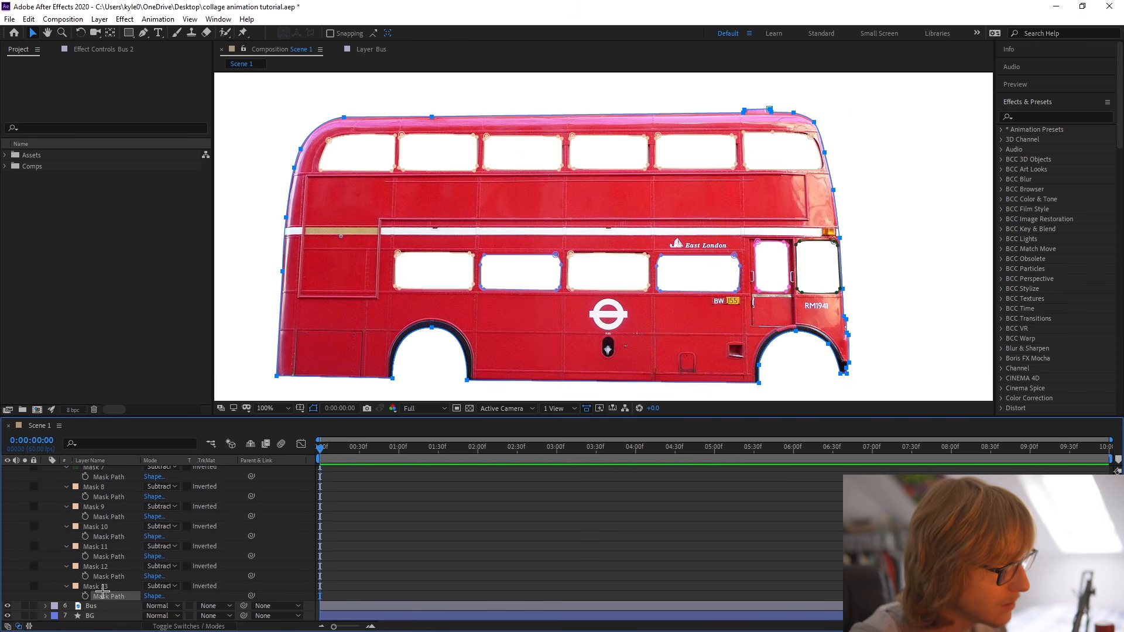
left_click(259, 587)
left_click(103, 588)
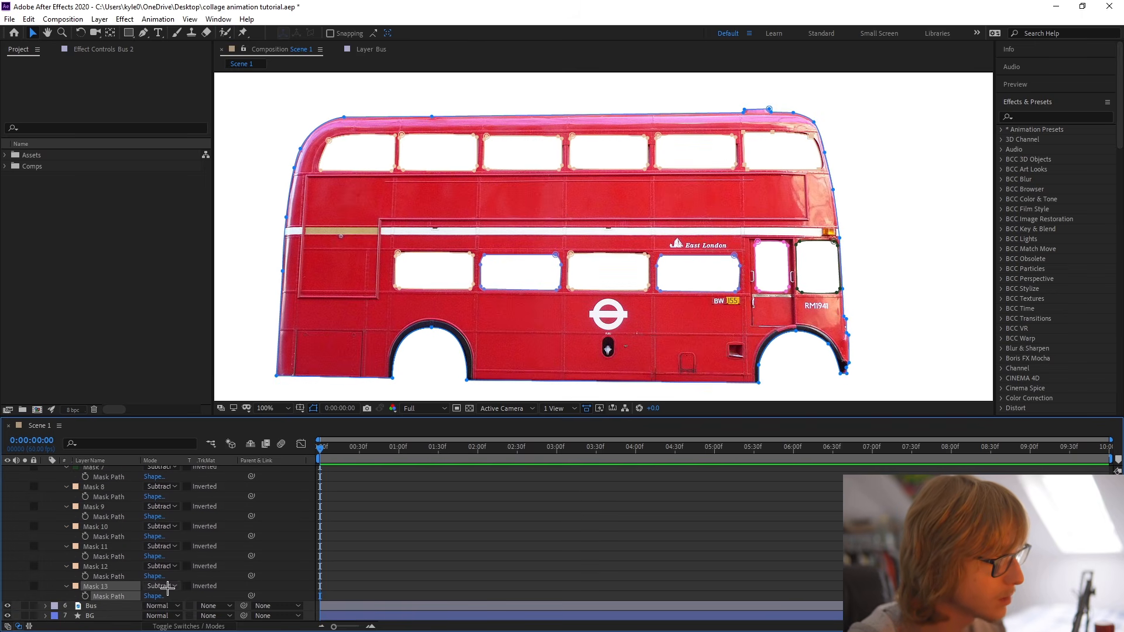
key("ctrl+a")
key("Delete")
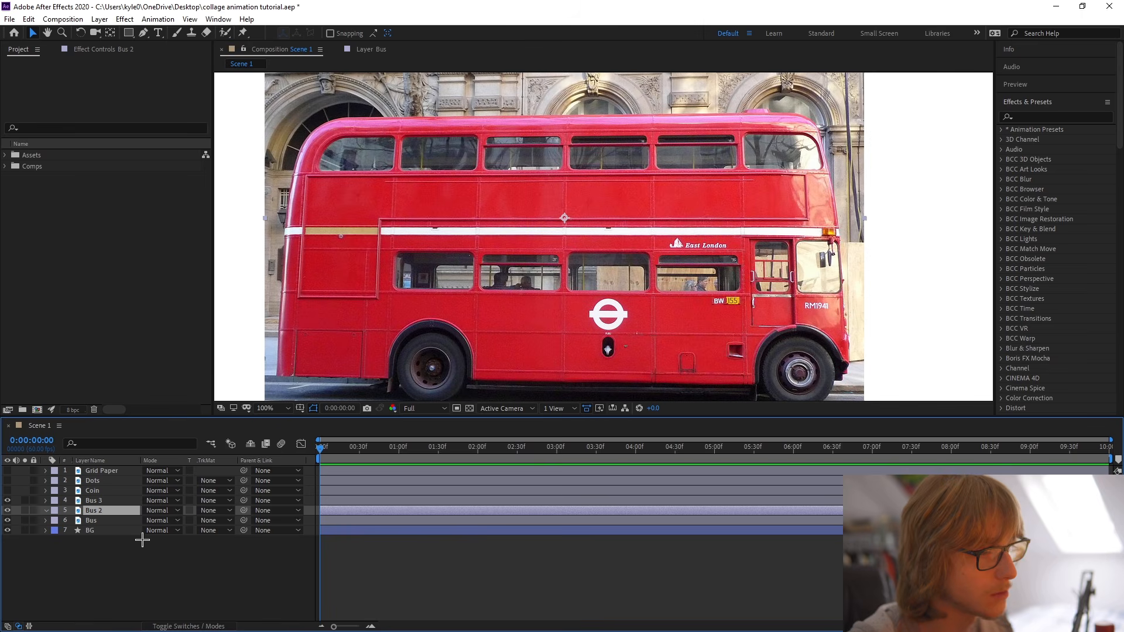
Solo the Bus 2 layer and save the project.
left_click(27, 510)
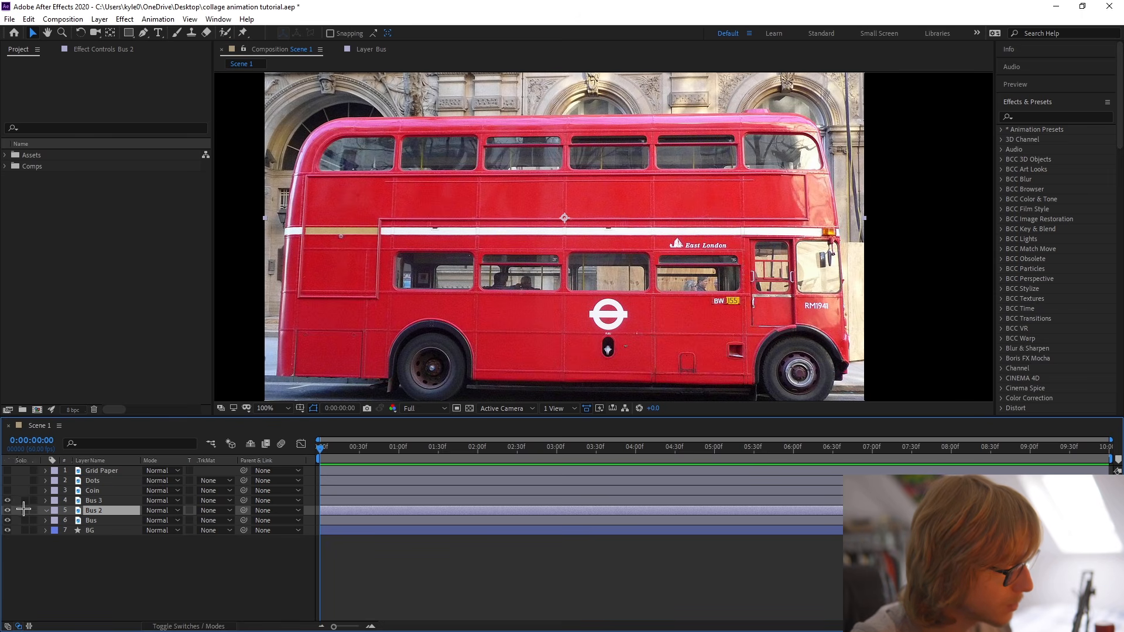
left_click(24, 510)
left_click(24, 511)
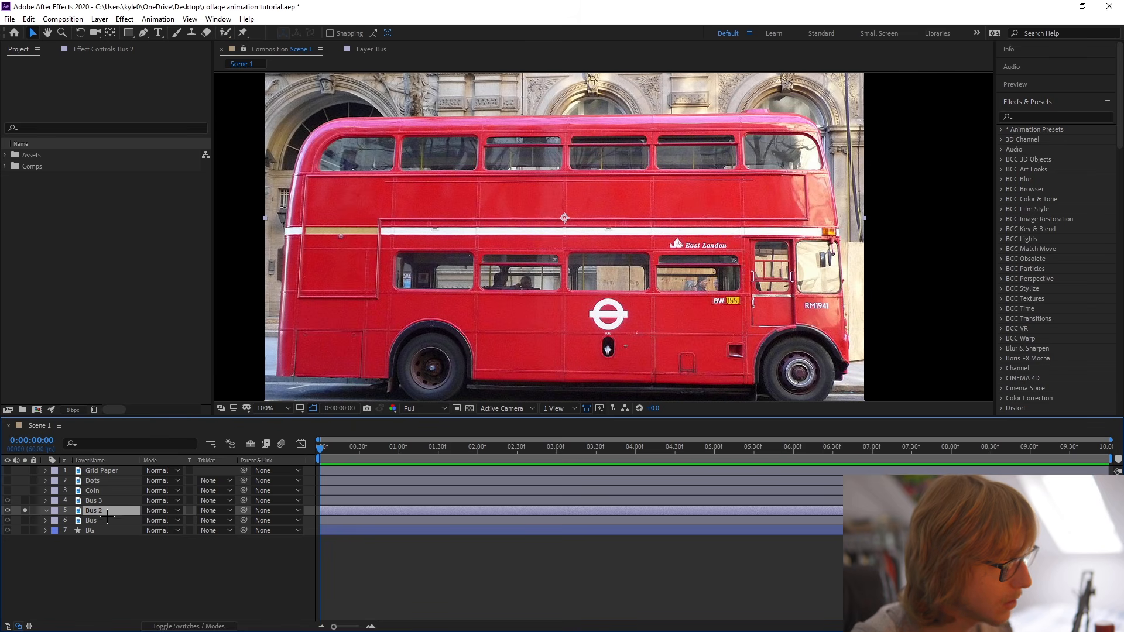
key("ctrl+s")
Rename the Bus 2 layer to Back Wheel.
scroll(452, 354, "up", 1)
left_click_drag(451, 354, 493, 250)
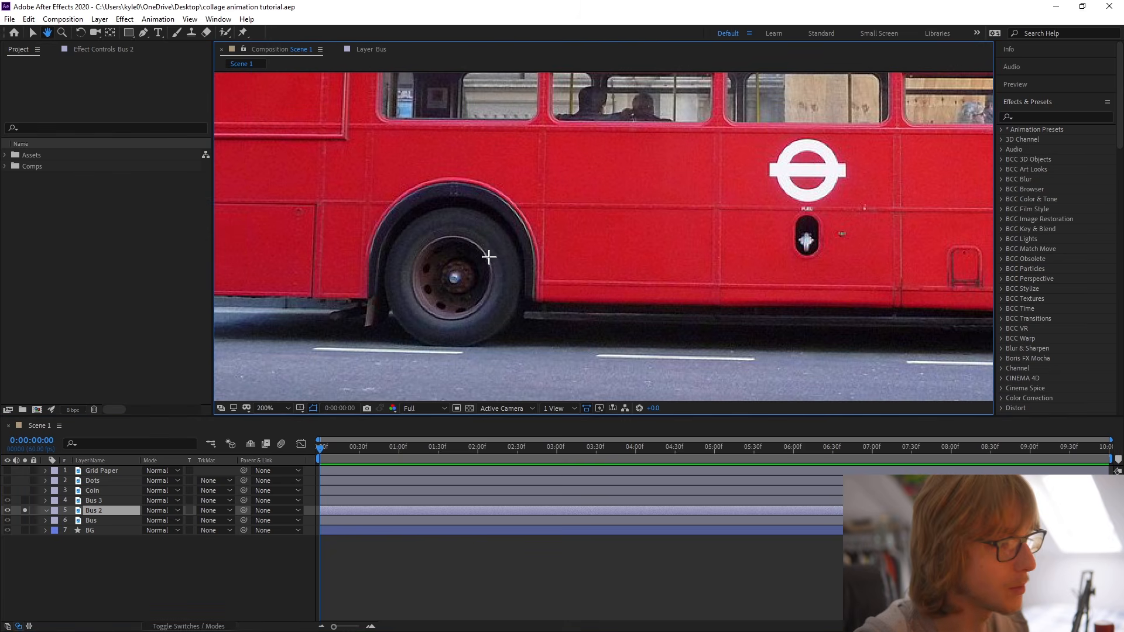
right_click(93, 513)
left_click(103, 505)
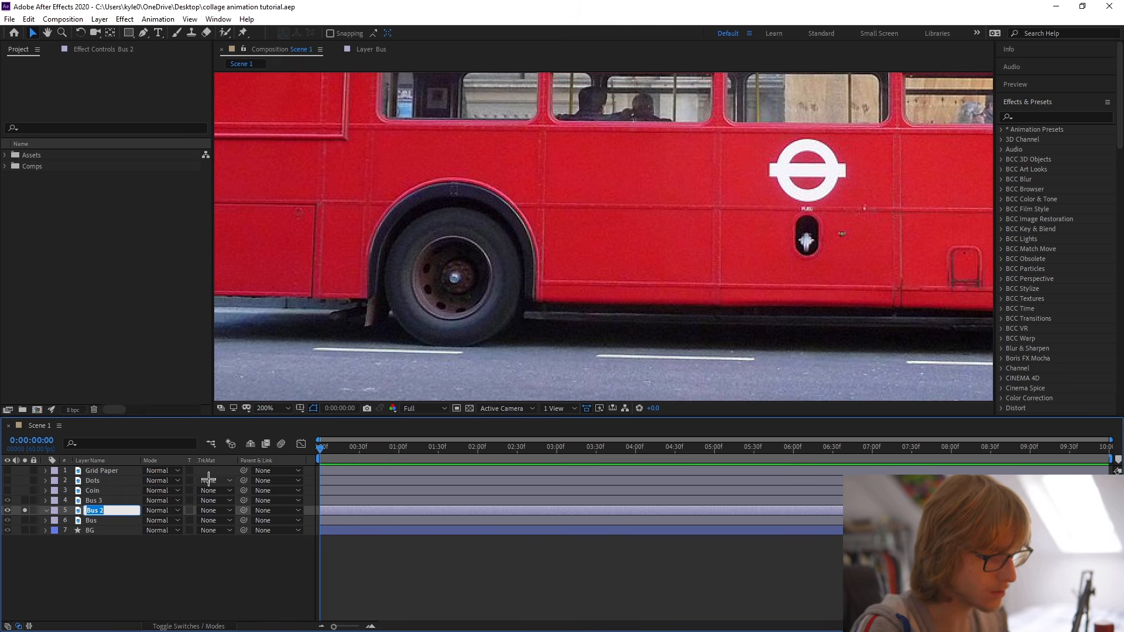
type("Back Wheel")
key("Return")
Draw a circular mask around the rear wheel on the Back Wheel layer with the Ellipse tool.
left_click_drag(129, 32, 182, 58)
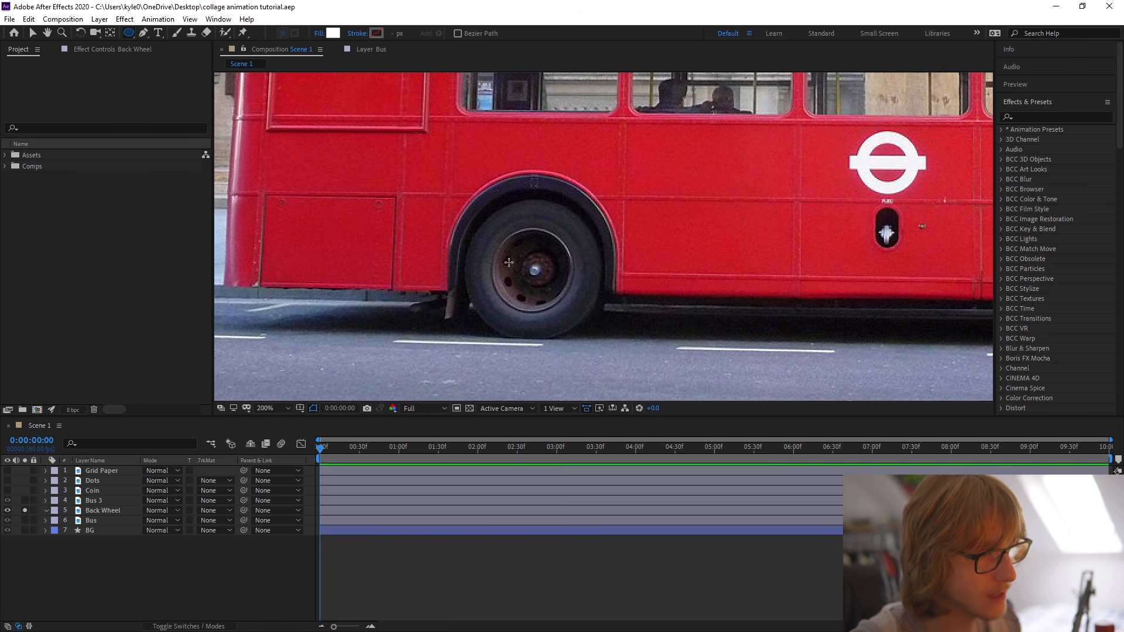
left_click_drag(128, 32, 195, 58)
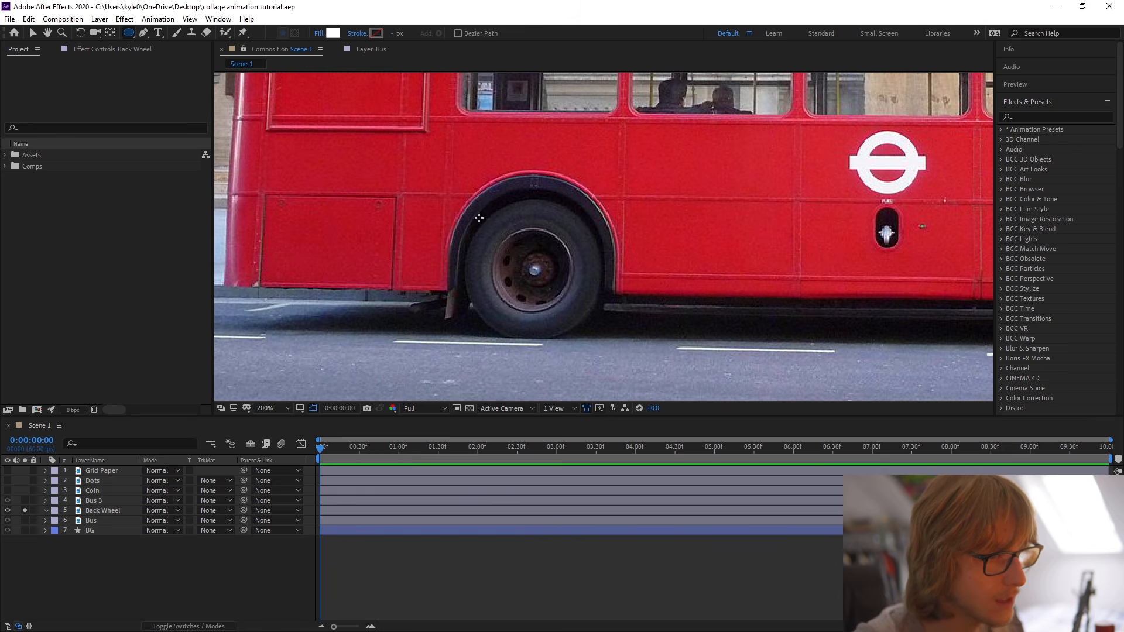
left_click_drag(479, 218, 595, 334)
key("ctrl+z")
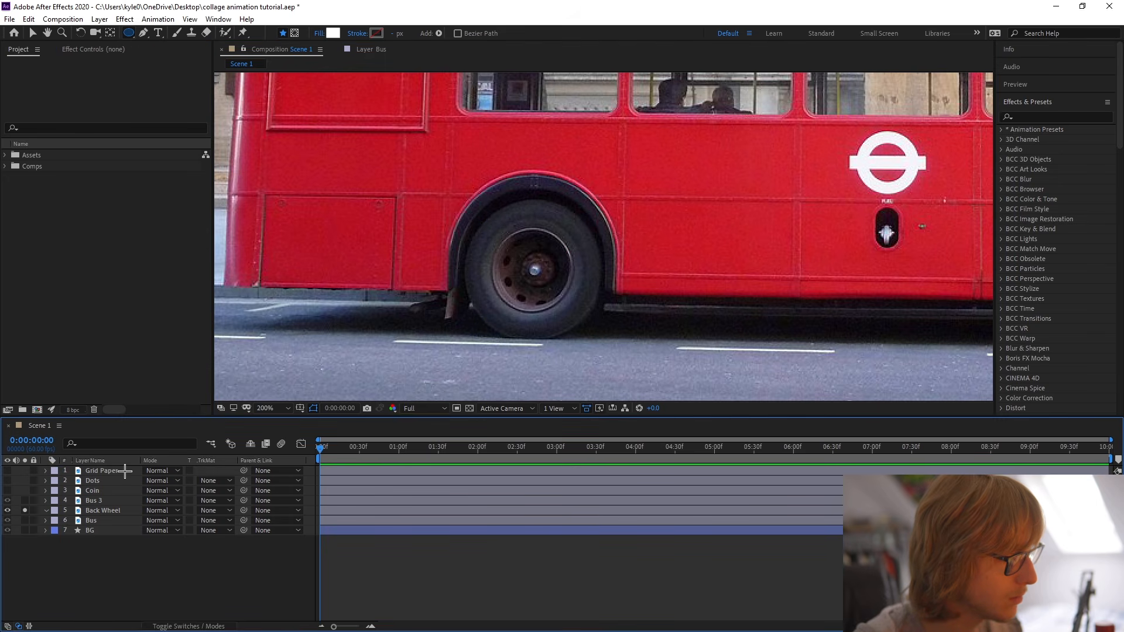
left_click(101, 511)
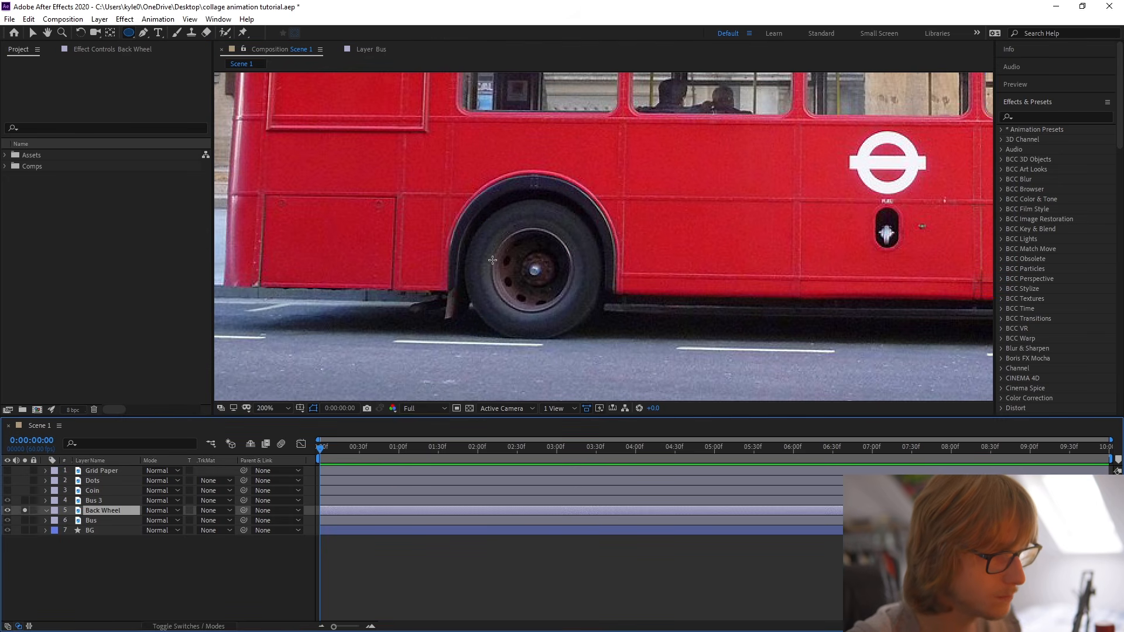
left_click_drag(481, 213, 605, 337)
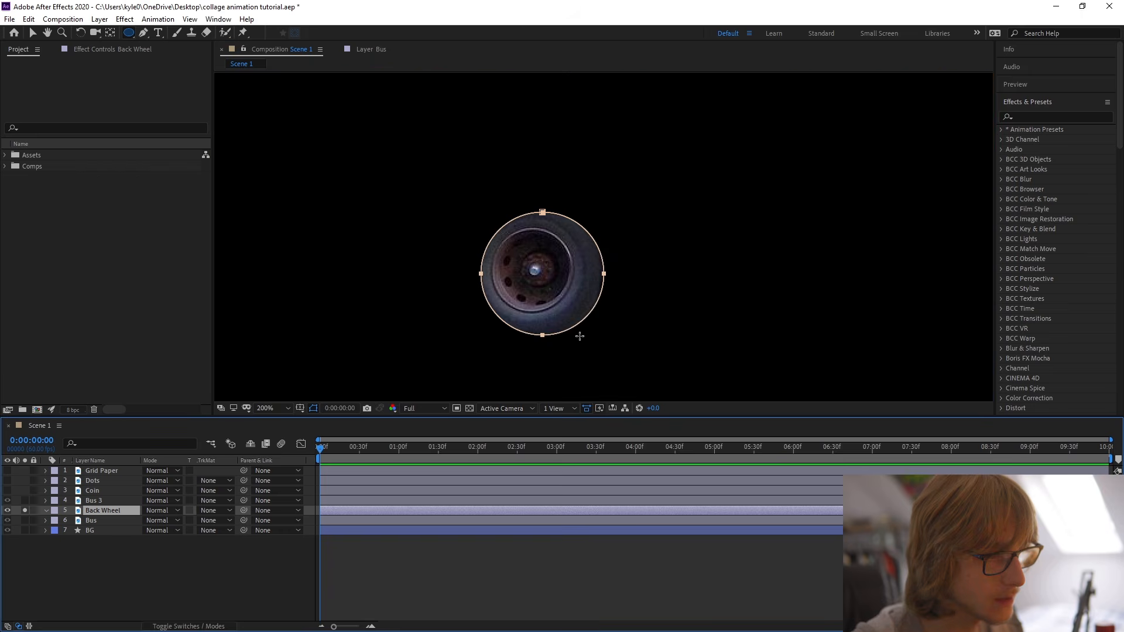
Centre the circular mask on the rear wheel, scale it up evenly to the tyre's edge, and check the outline.
key("v")
double_click(606, 277)
mouse_move(578, 295)
left_mouse_down()
mouse_move(568, 281)
mouse_move(567, 291)
left_mouse_up()
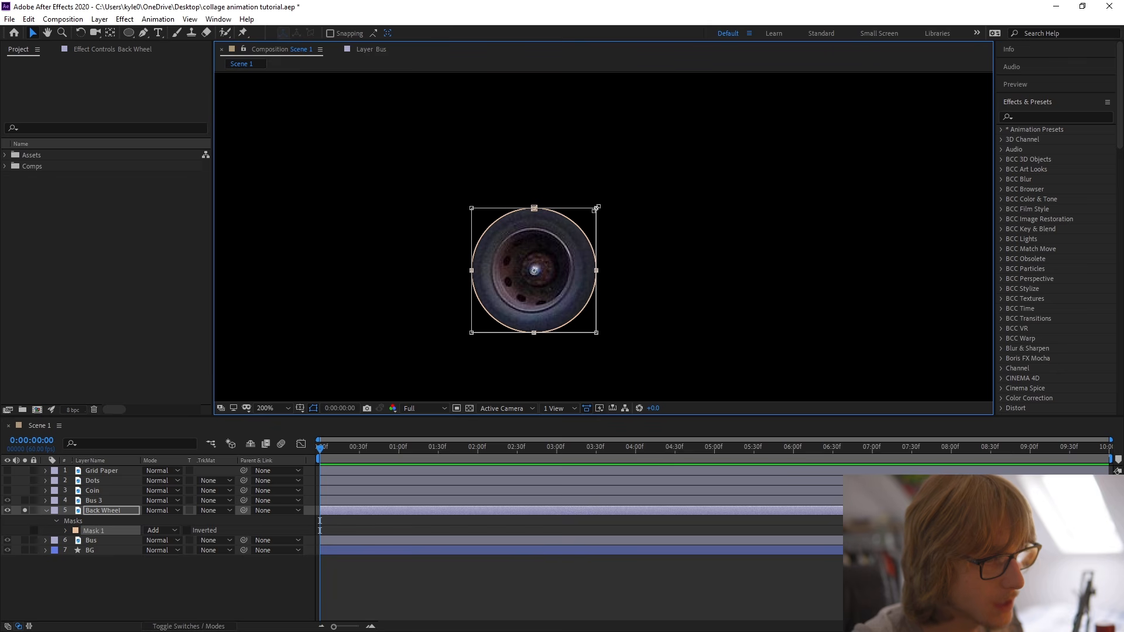
left_click_drag(598, 207, 604, 201)
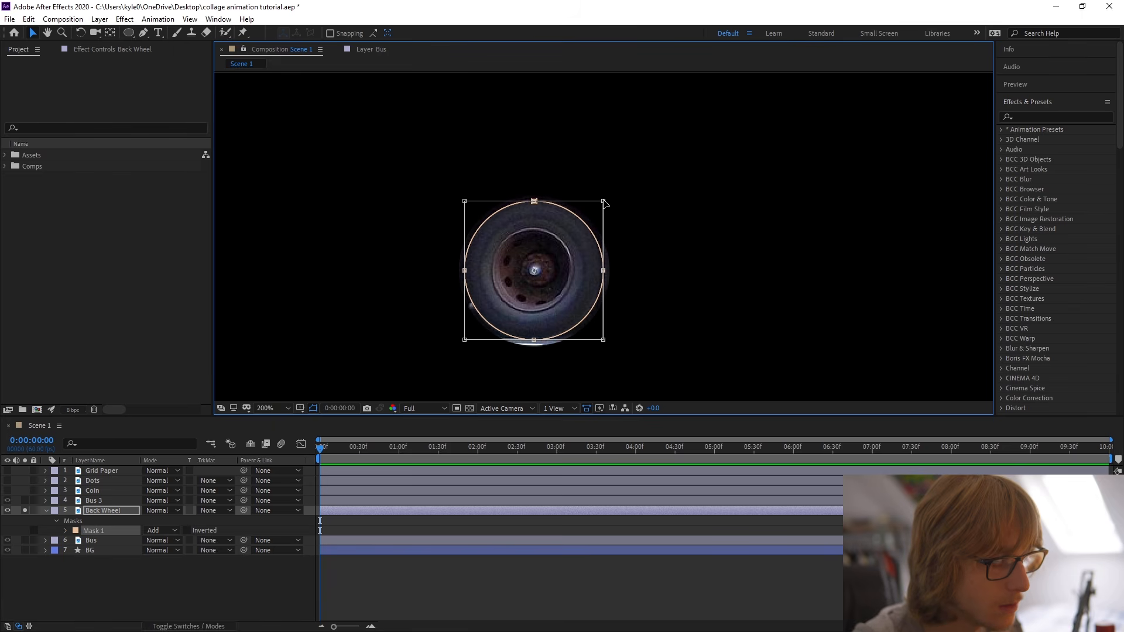
double_click(398, 350)
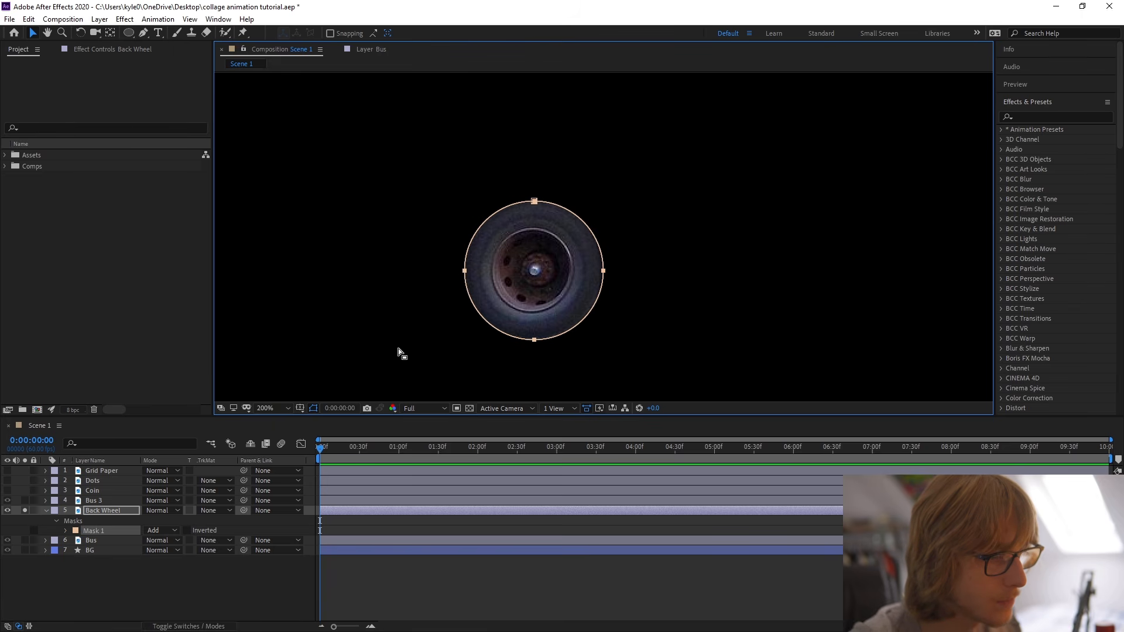
left_click(362, 347)
left_click(335, 348)
left_click(541, 325)
scroll(531, 339, "up", 1)
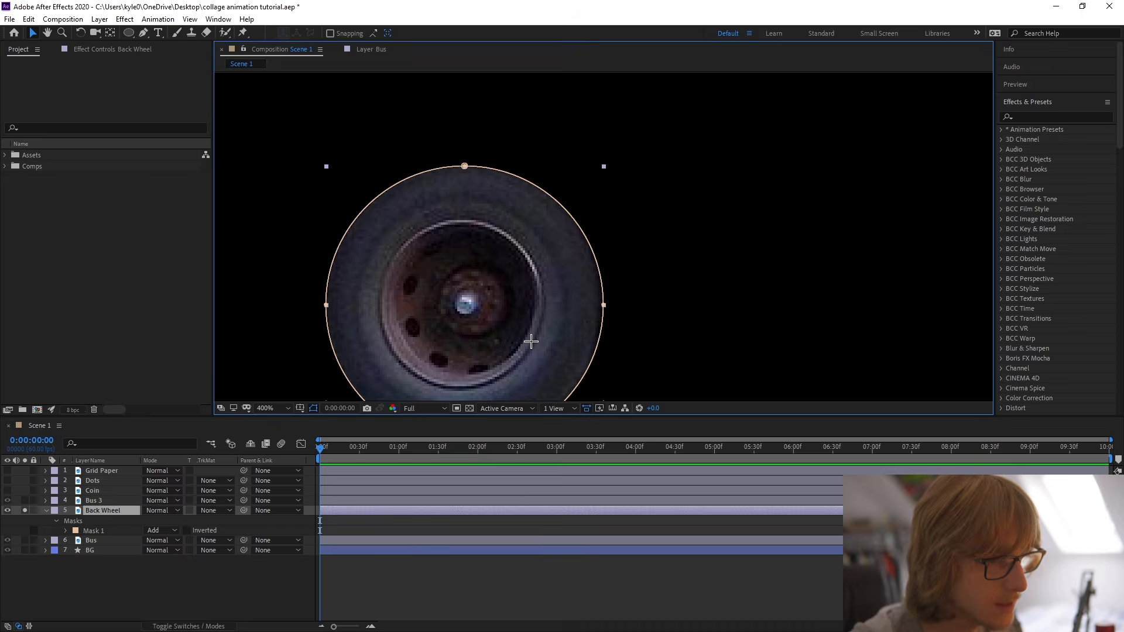
left_click_drag(530, 337, 569, 219)
left_click(503, 329)
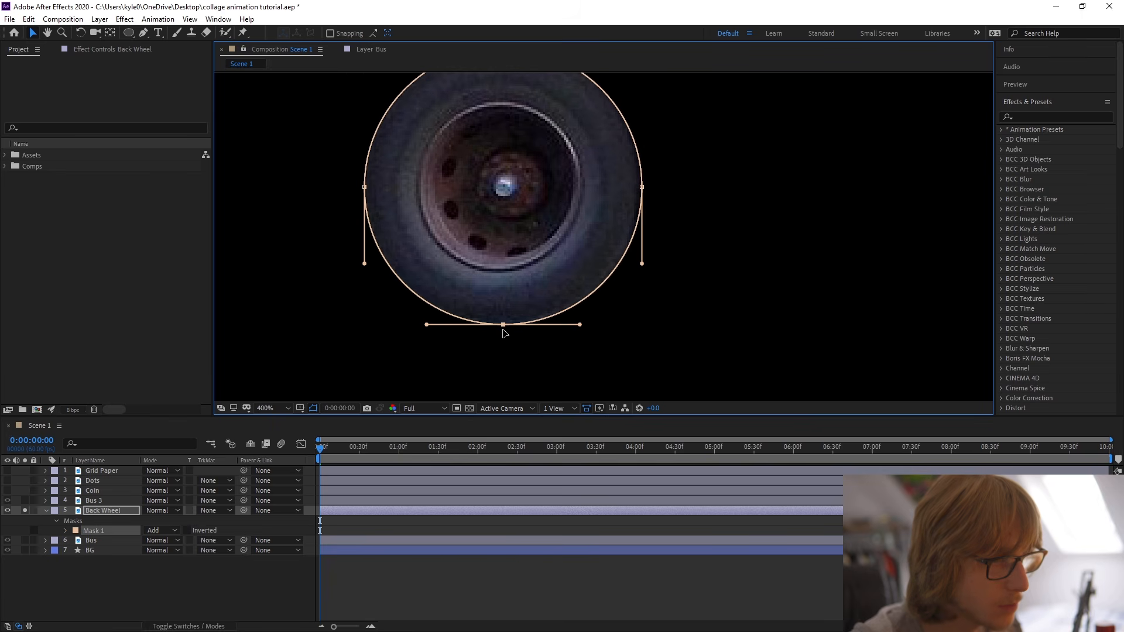
Centre the Back Wheel layer's anchor point in its masked content and deselect the layer.
scroll(367, 312, "down", 1)
right_click(106, 511)
mouse_move(181, 242)
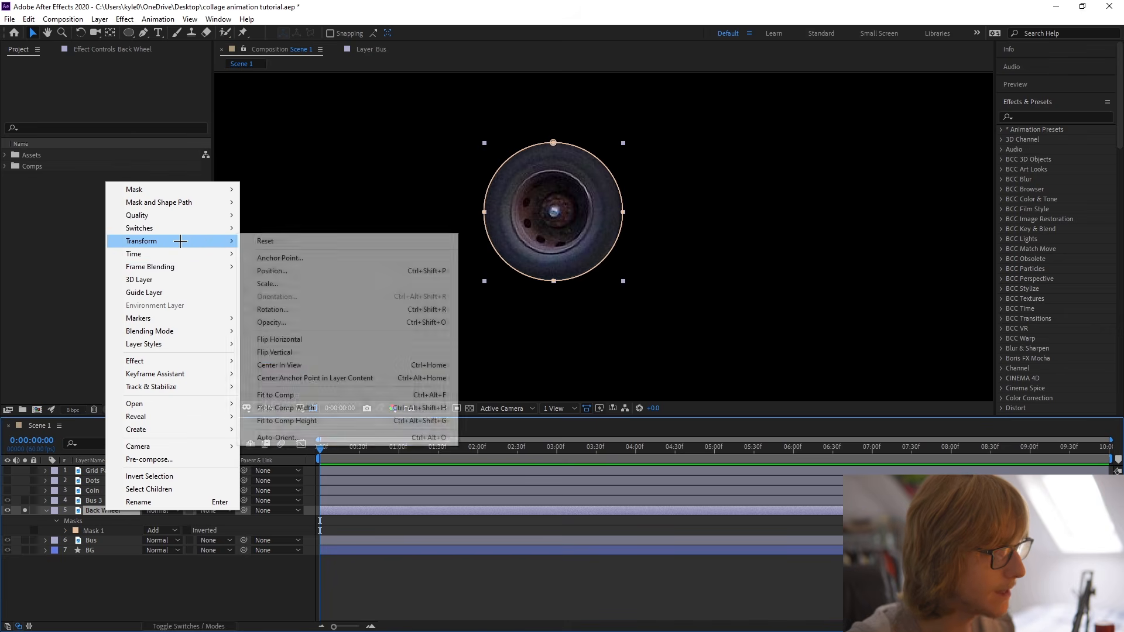
left_click(374, 378)
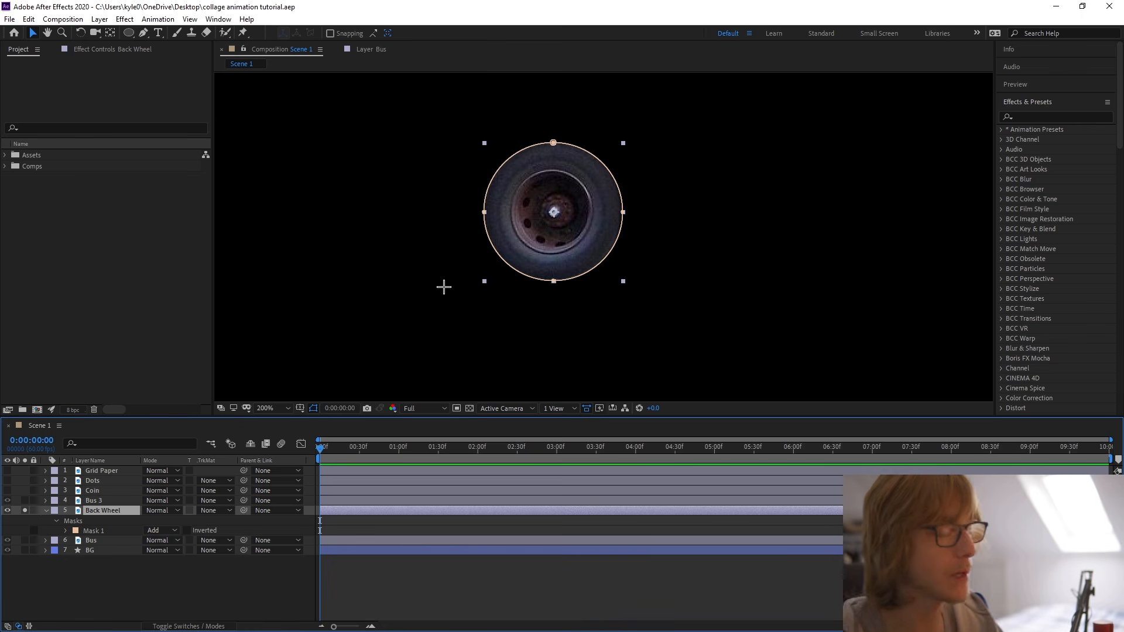
key("comma")
left_click(385, 285)
Rename the Bus 3 layer to Front Wheel and solo it.
left_click_drag(629, 338, 504, 363)
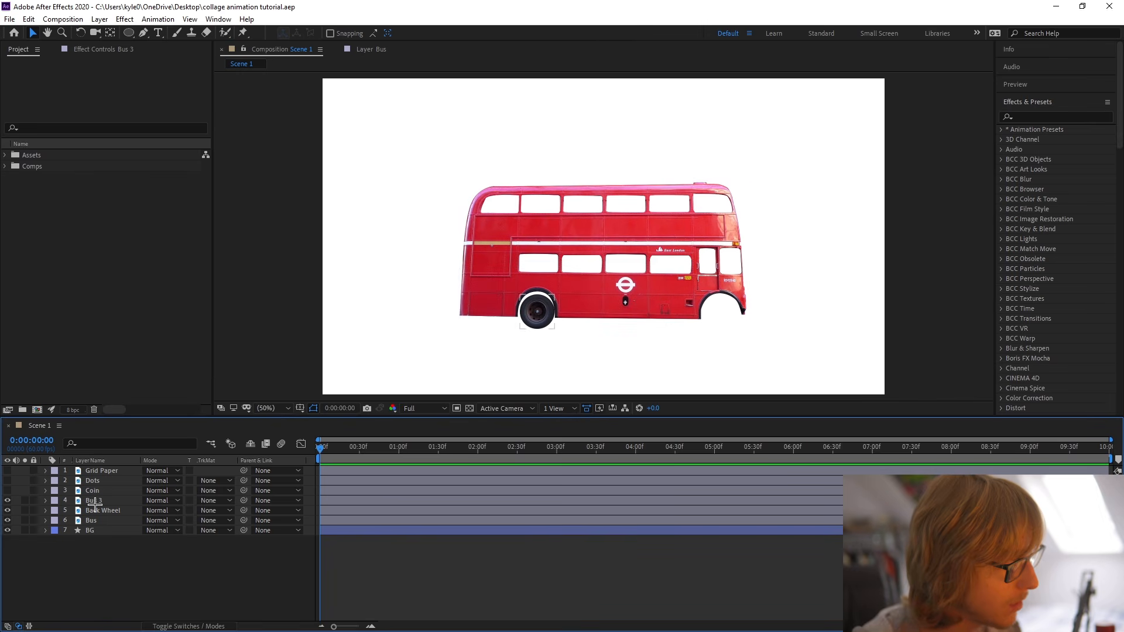
left_click(94, 501)
key("Return")
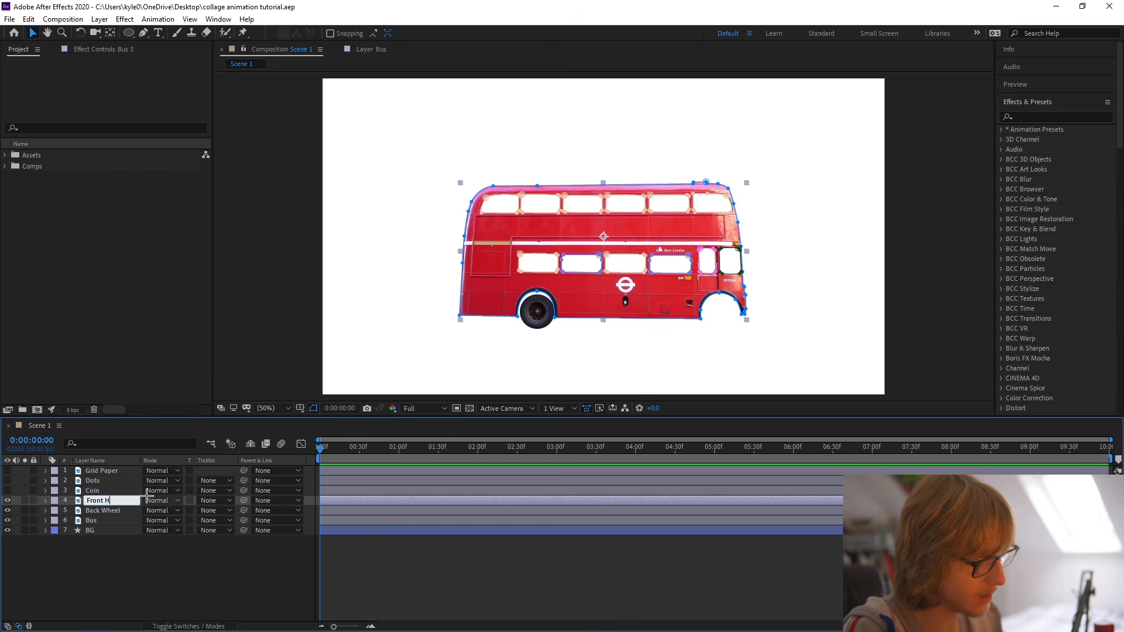
type("Front Wheel")
key("Return")
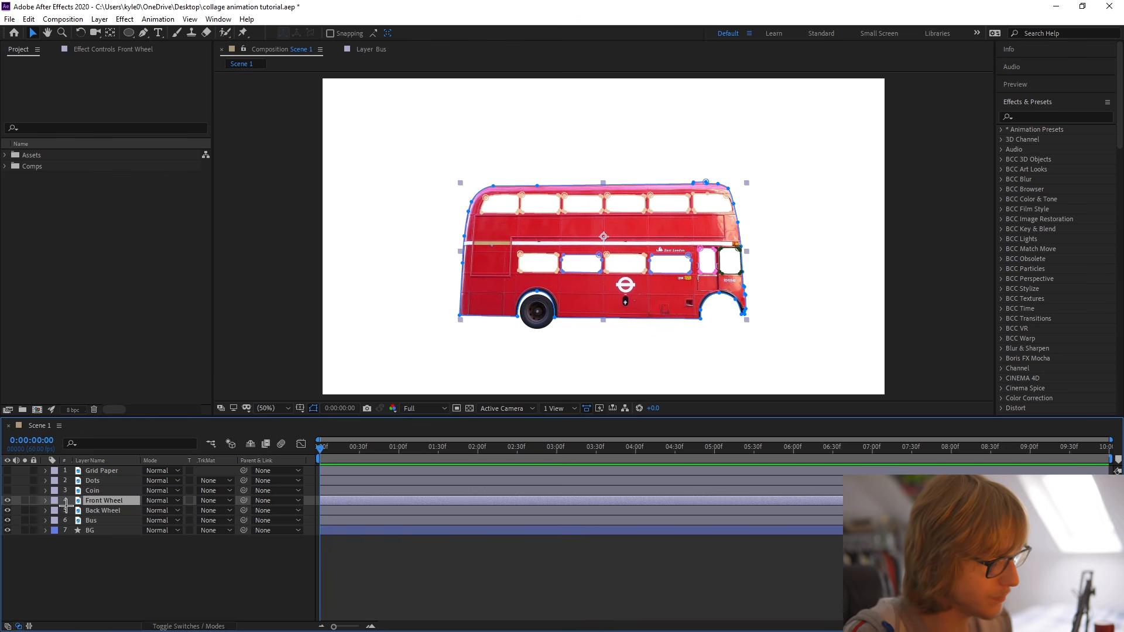
left_click(24, 501)
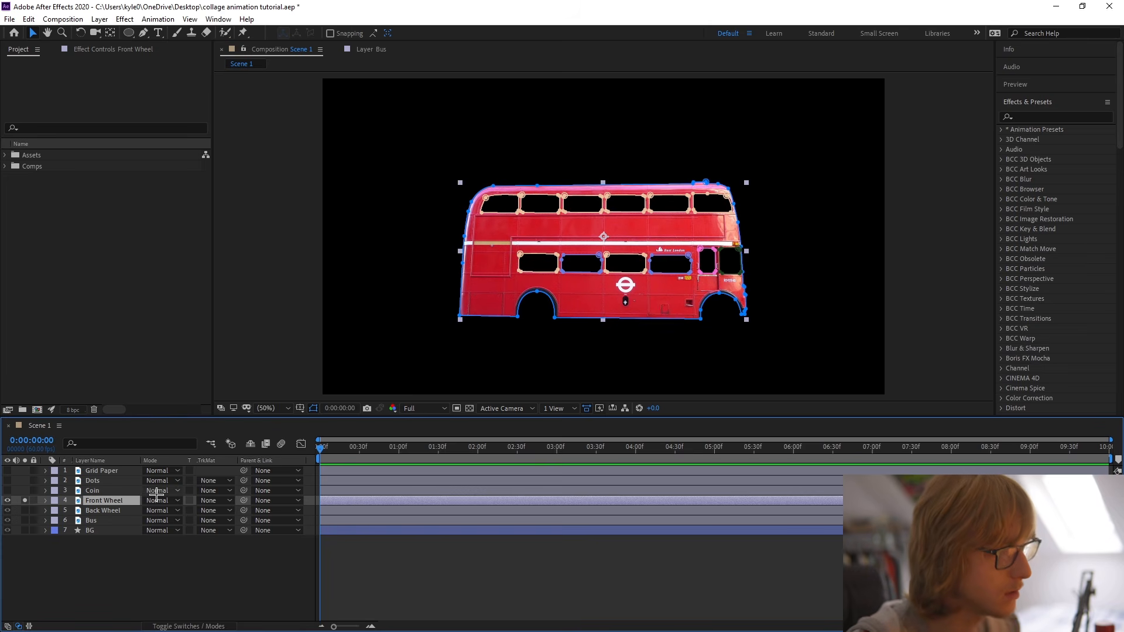
Reveal the Front Wheel layer's masks and delete them all.
key("m")
left_click(117, 513)
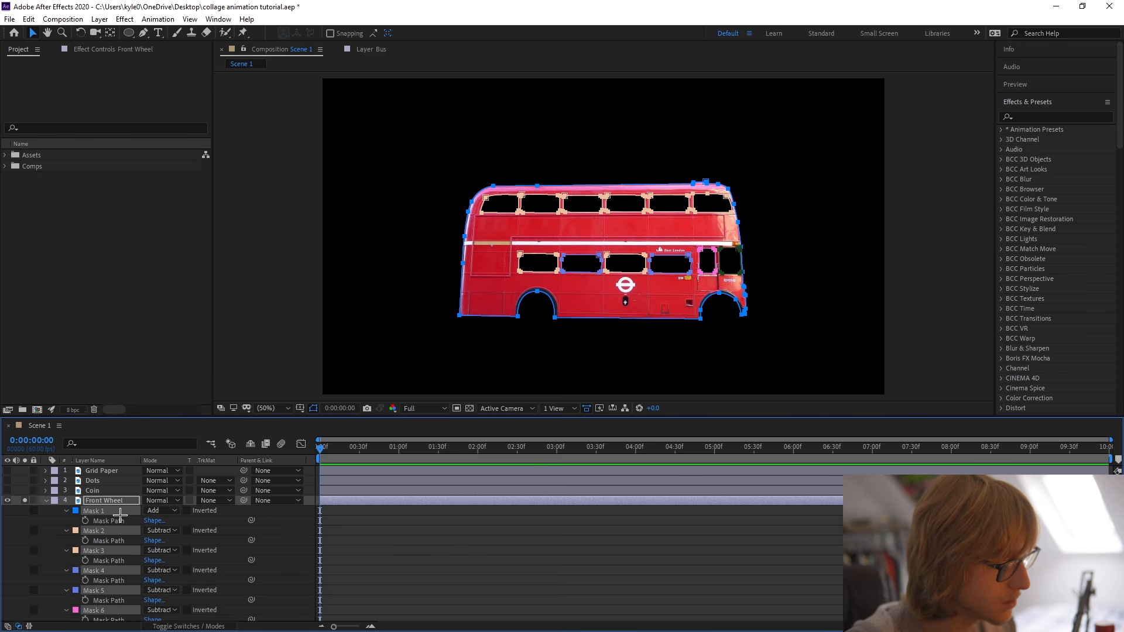
key("Delete")
Draw a circular mask around the front wheel on the Front Wheel layer with the Ellipse tool.
left_click(126, 34)
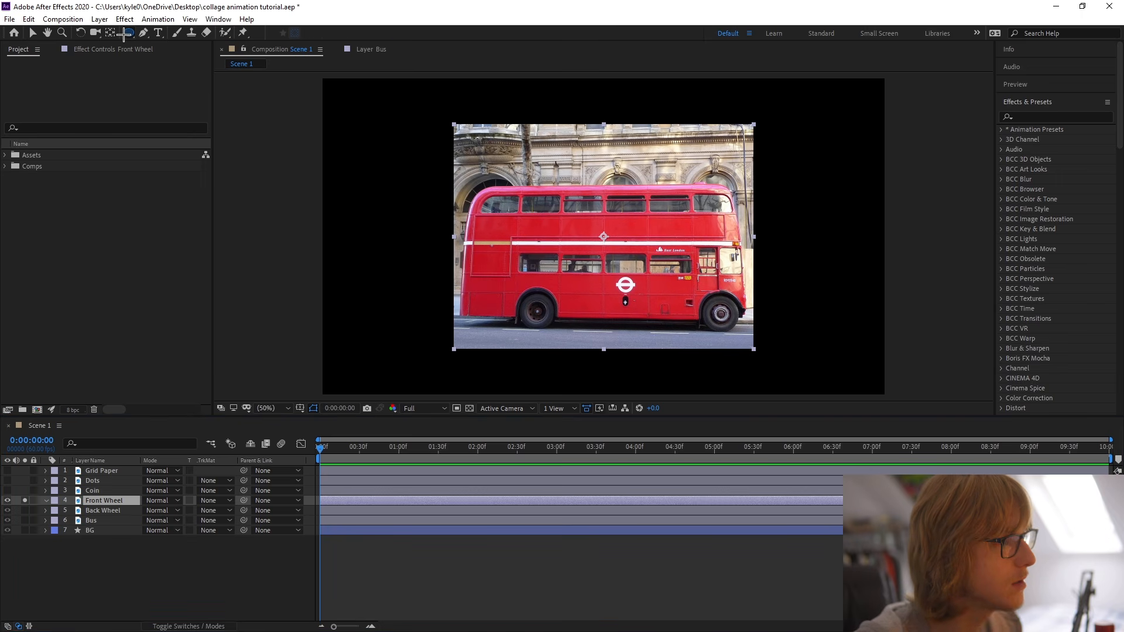
scroll(574, 246, "up", 1)
left_click_drag(564, 261, 280, 88)
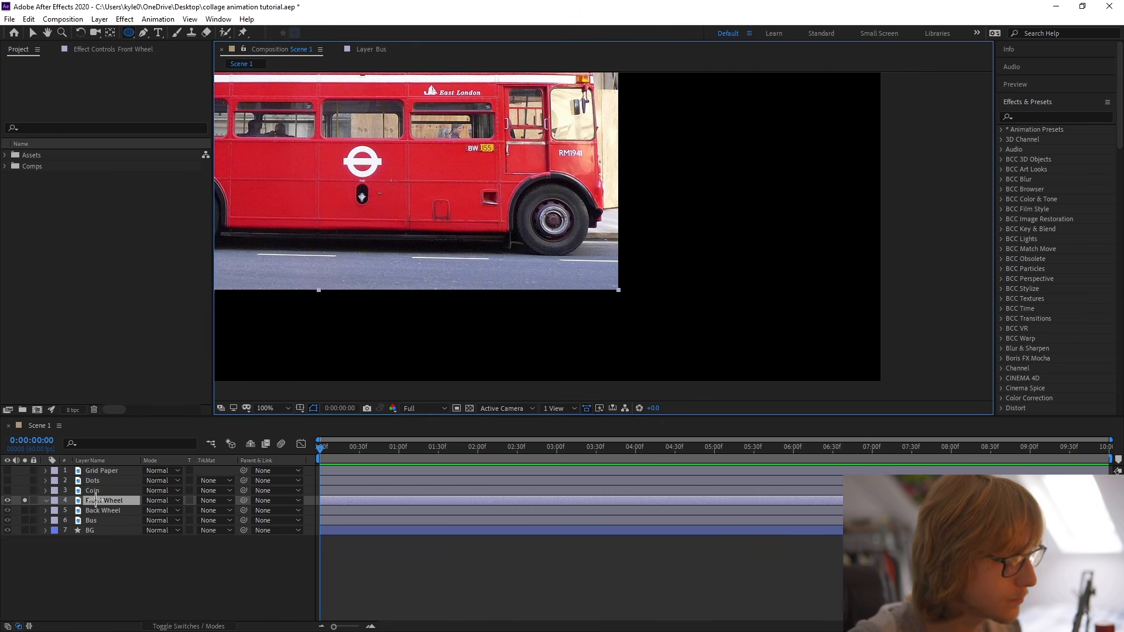
scroll(496, 193, "up", 1)
left_click_drag(495, 189, 524, 244)
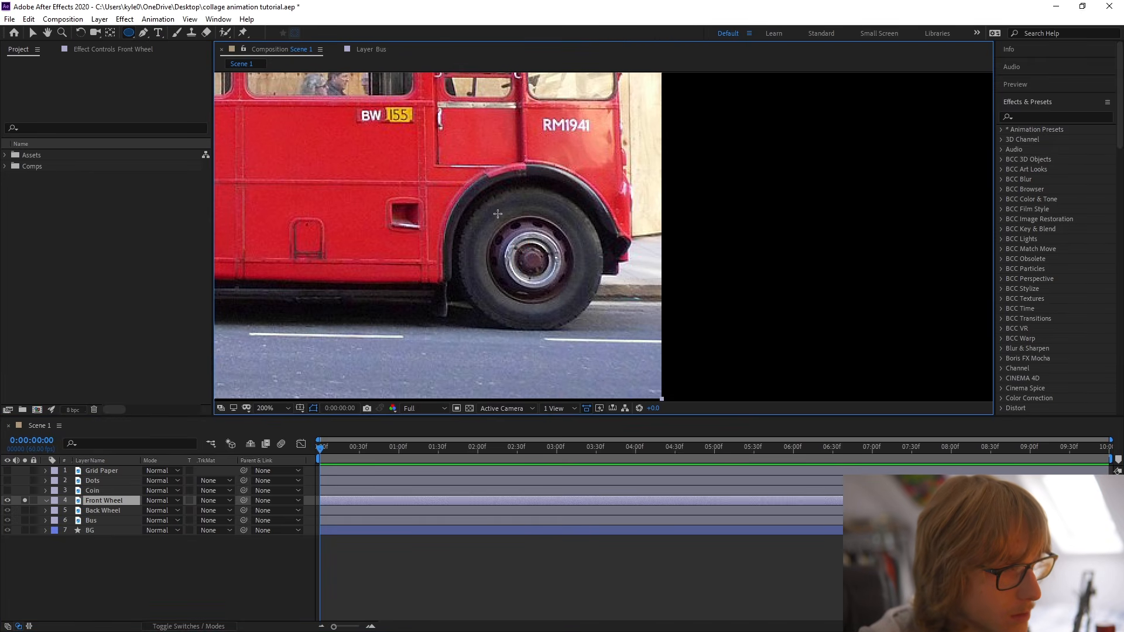
left_click_drag(480, 198, 576, 324)
Centre the circular mask on the front wheel, scale it up evenly to the tyre's edge, and fine-tune its position.
key("v")
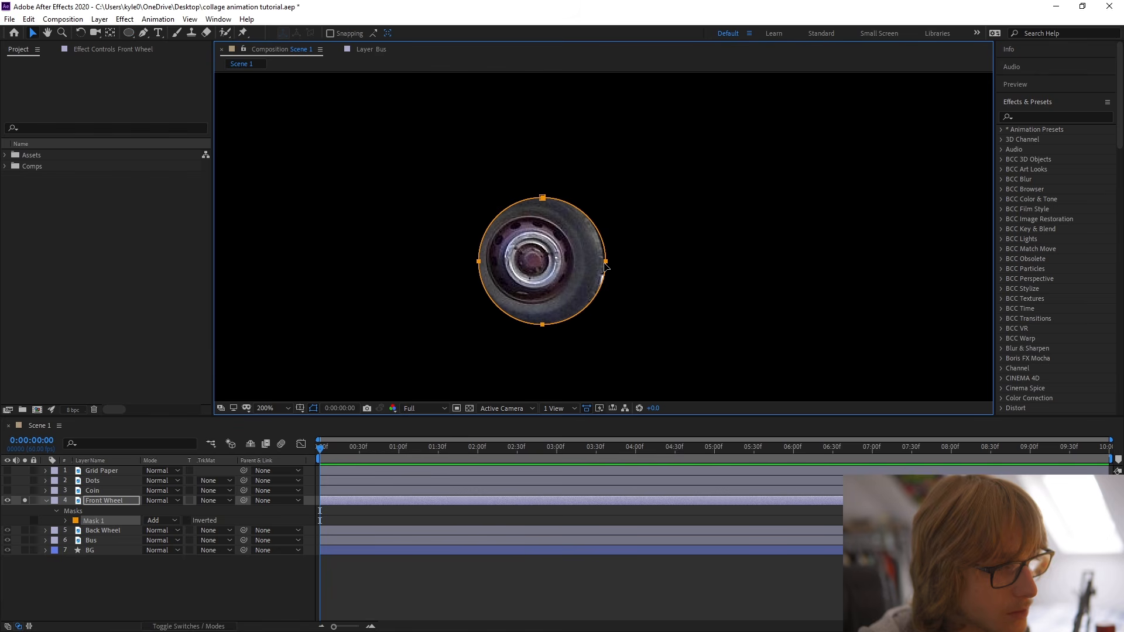
left_click_drag(583, 282, 573, 280)
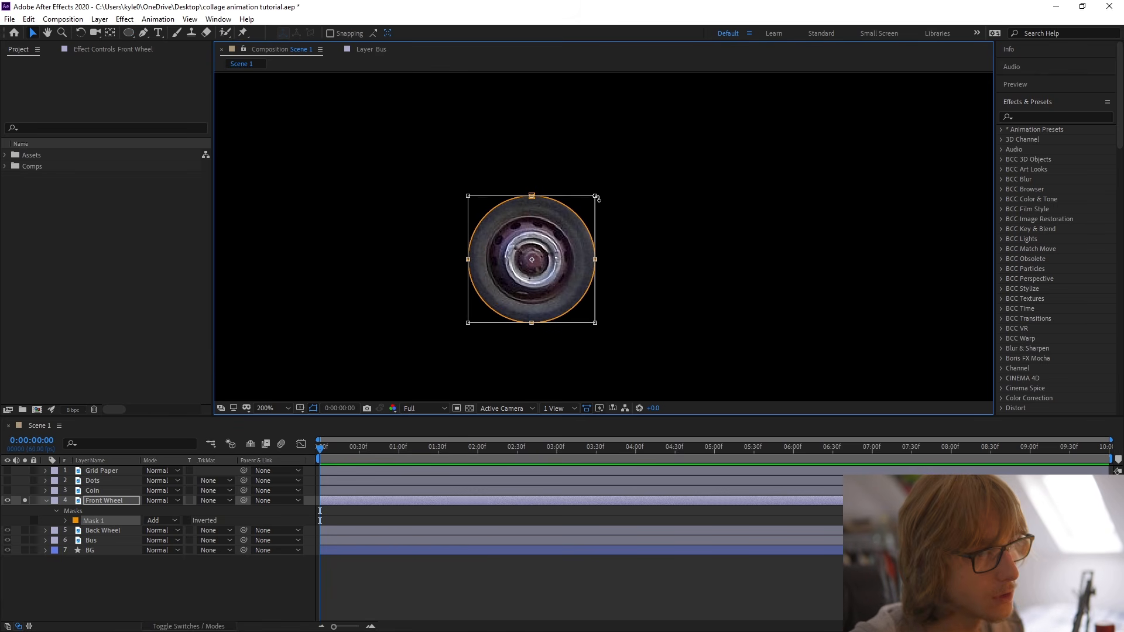
left_click_drag(596, 195, 606, 186)
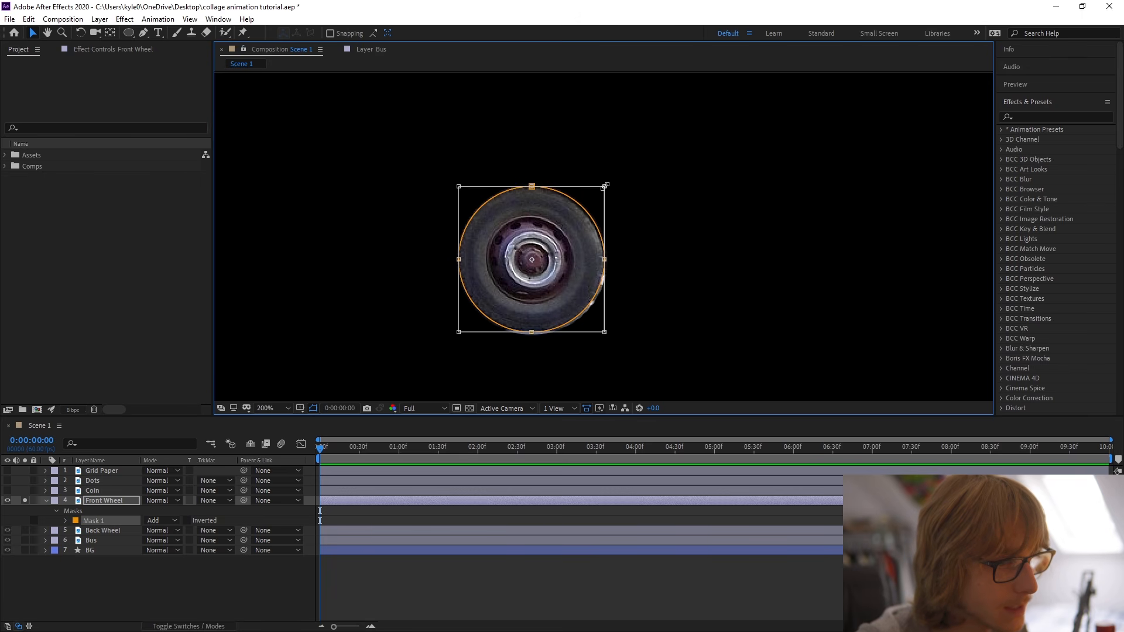
left_click(697, 329)
left_click(466, 267)
left_click_drag(505, 267, 503, 267)
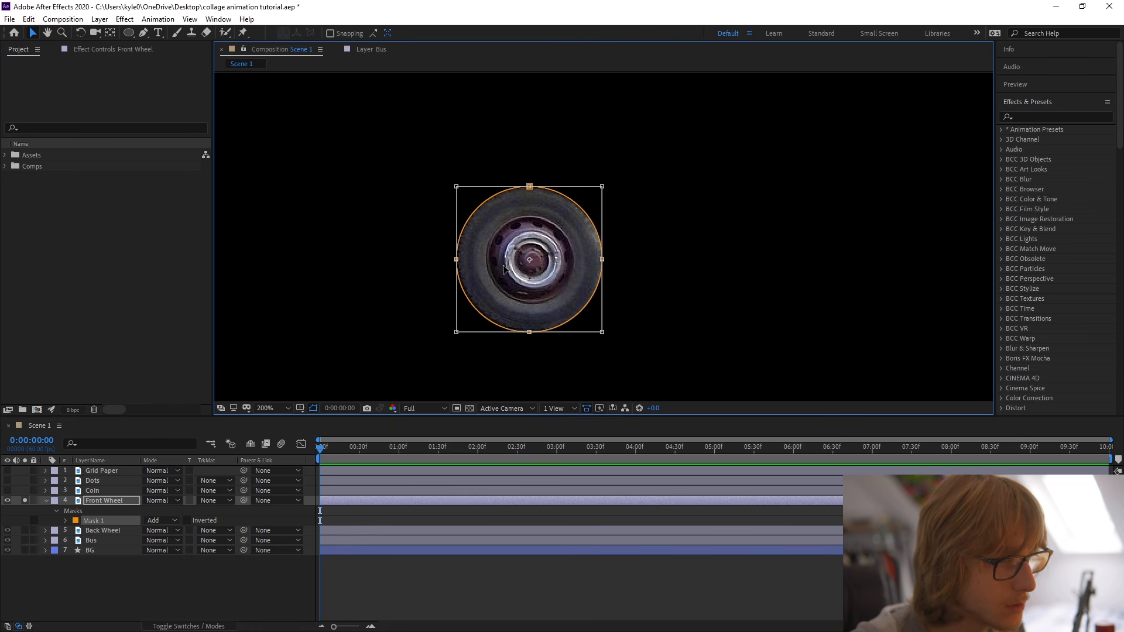
left_click(155, 593)
left_click(117, 501)
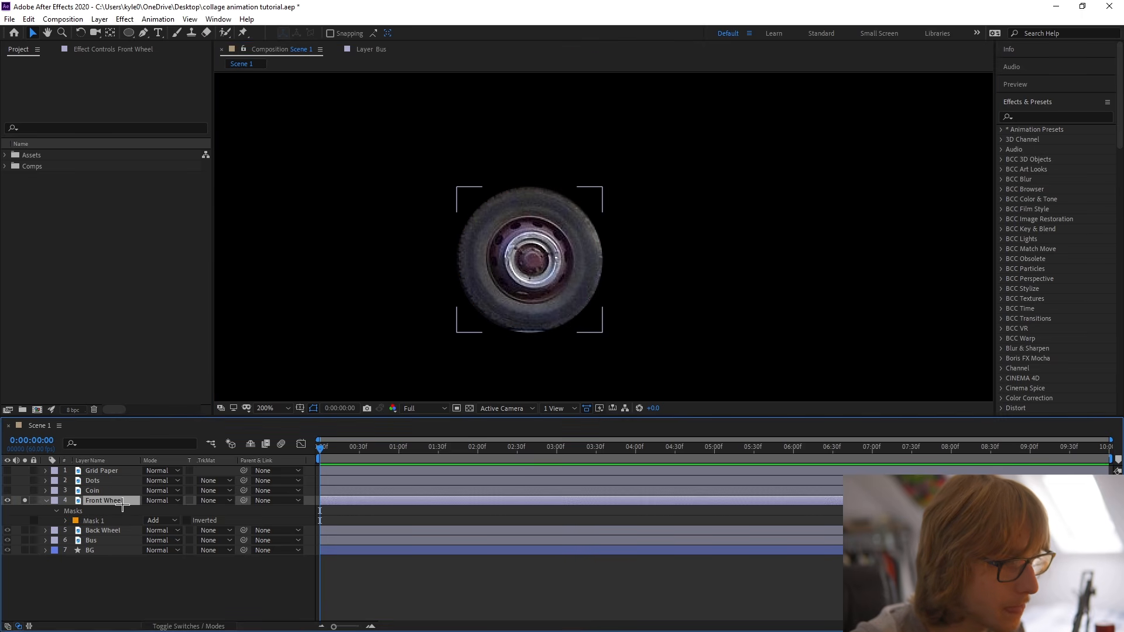
left_click(531, 333)
left_click(363, 322)
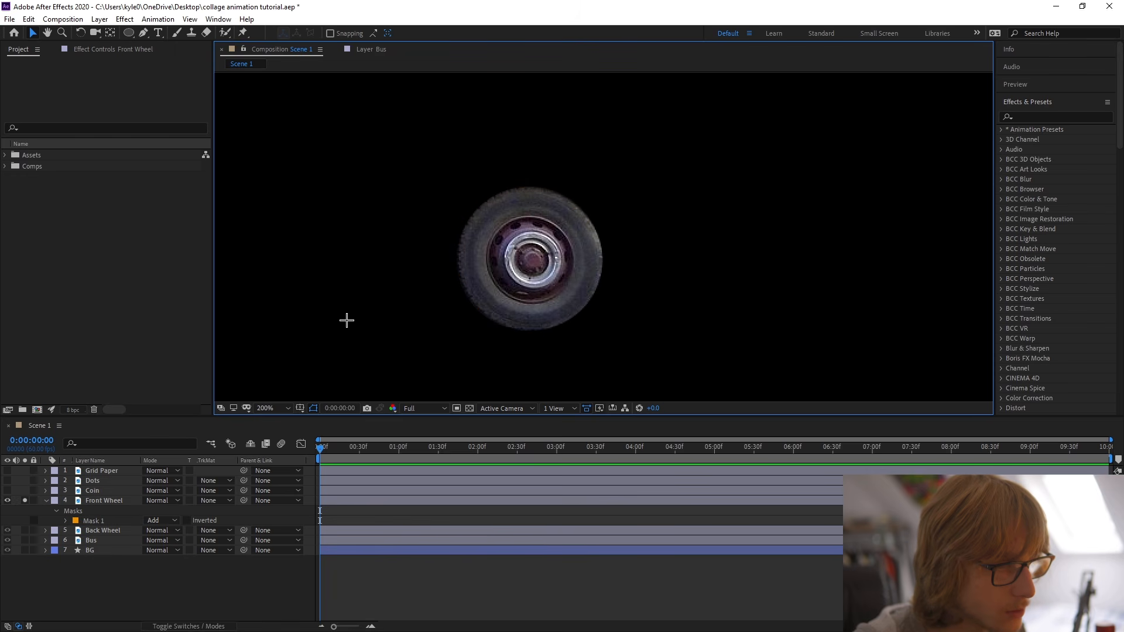
Centre the Front Wheel layer's anchor point in its masked content and deselect the layer.
key("comma")
left_click(563, 246)
right_click(566, 249)
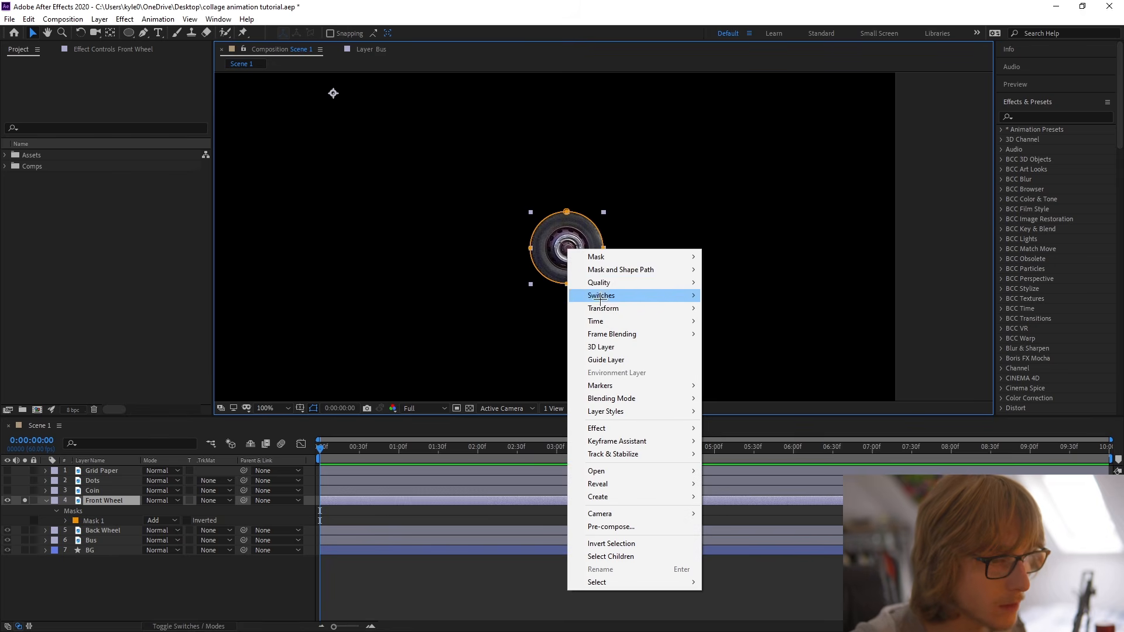
mouse_move(614, 315)
left_click(777, 445)
left_click(713, 346)
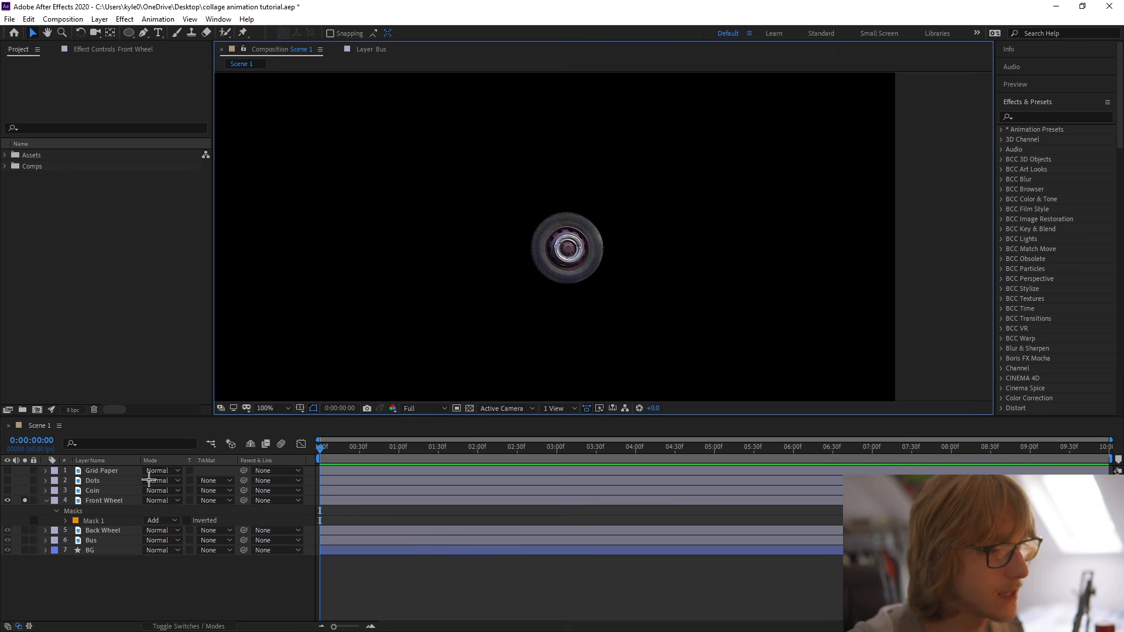
Turn off solo on the Front Wheel layer so the whole bus shows, and save the project.
left_click(46, 501)
left_click(24, 501)
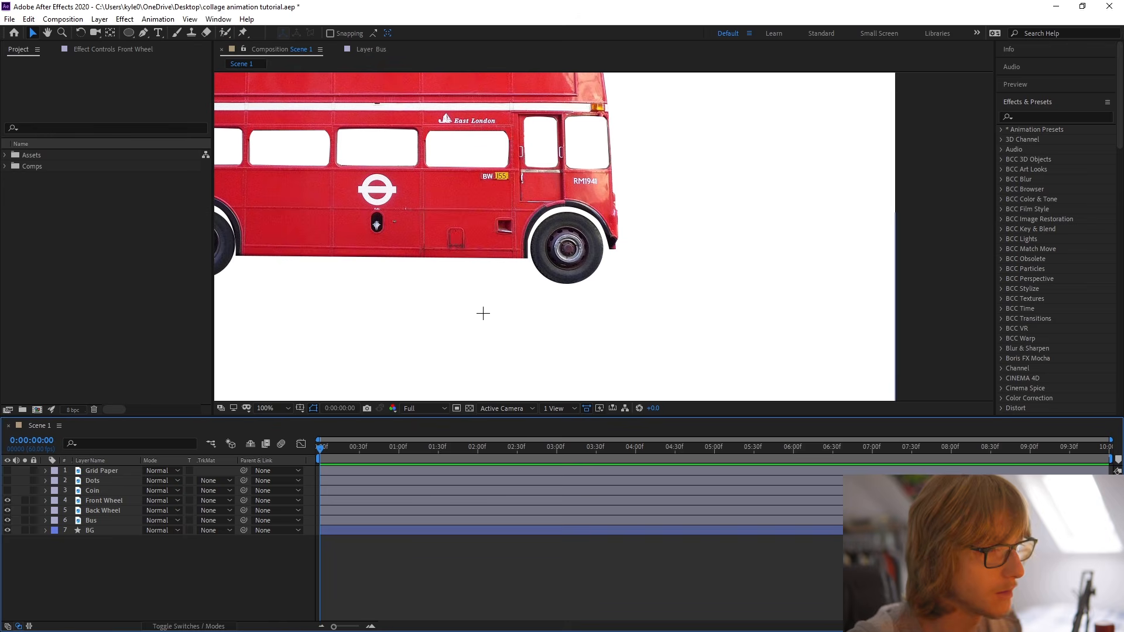
scroll(482, 315, "down", 1)
left_click_drag(483, 317, 508, 326)
scroll(440, 333, "up", 1)
left_click_drag(434, 334, 568, 336)
key("ctrl+s")
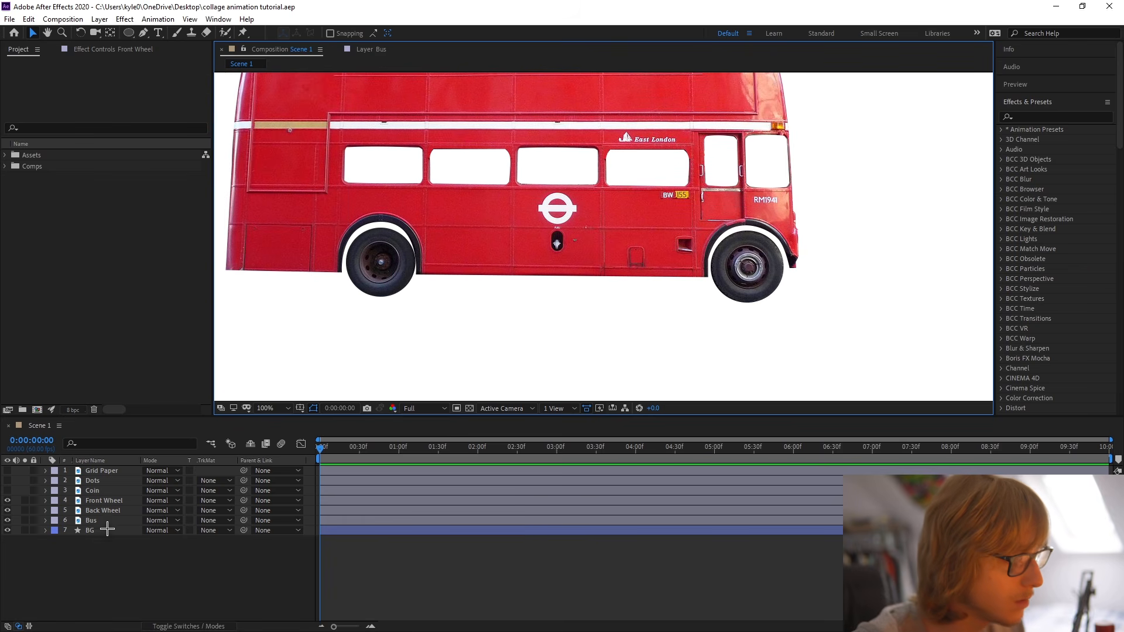
Scale the Front Wheel and Back Wheel layers together to 111% and move them beneath the Bus layer.
left_click(108, 499)
left_click(109, 499)
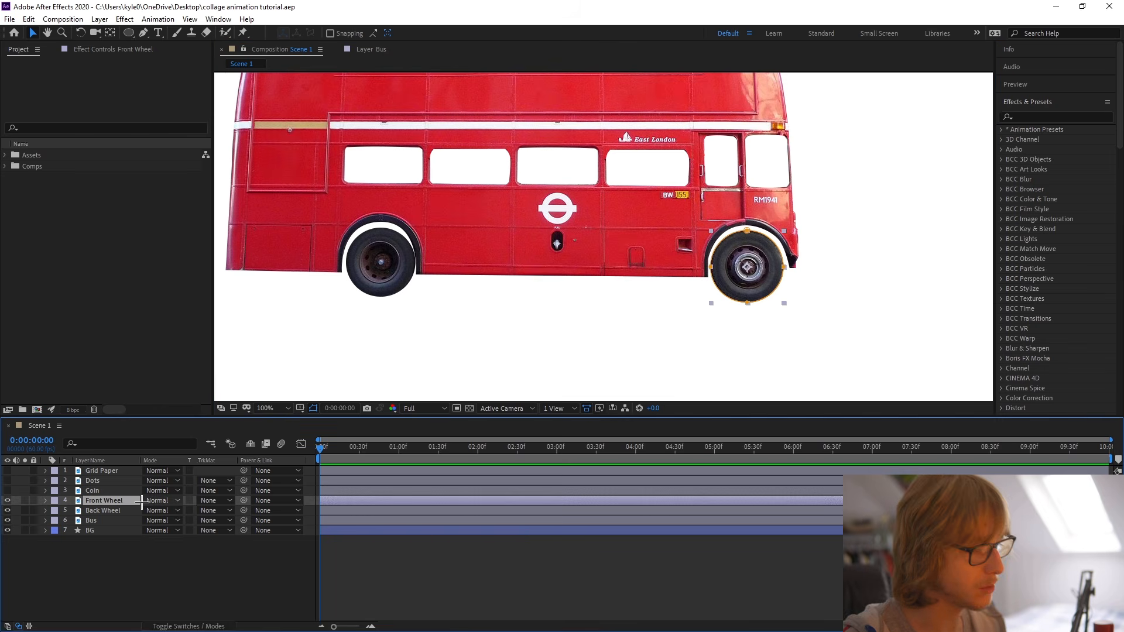
left_click(117, 511, "ctrl")
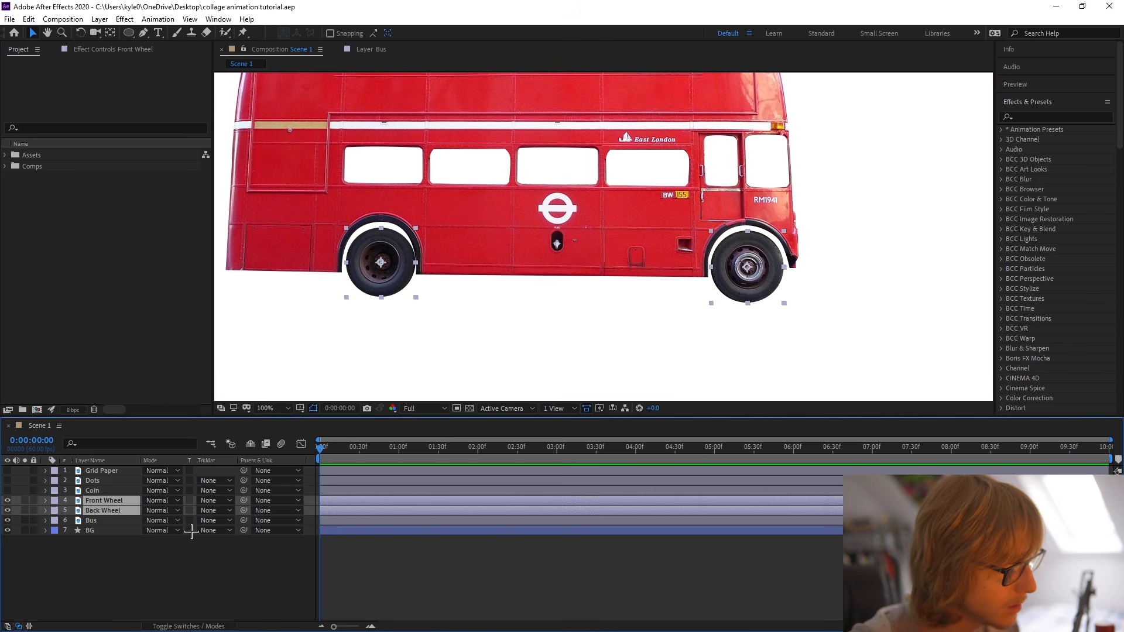
key("s")
mouse_move(161, 510)
left_mouse_down()
mouse_move(176, 511)
mouse_move(157, 514)
left_mouse_up()
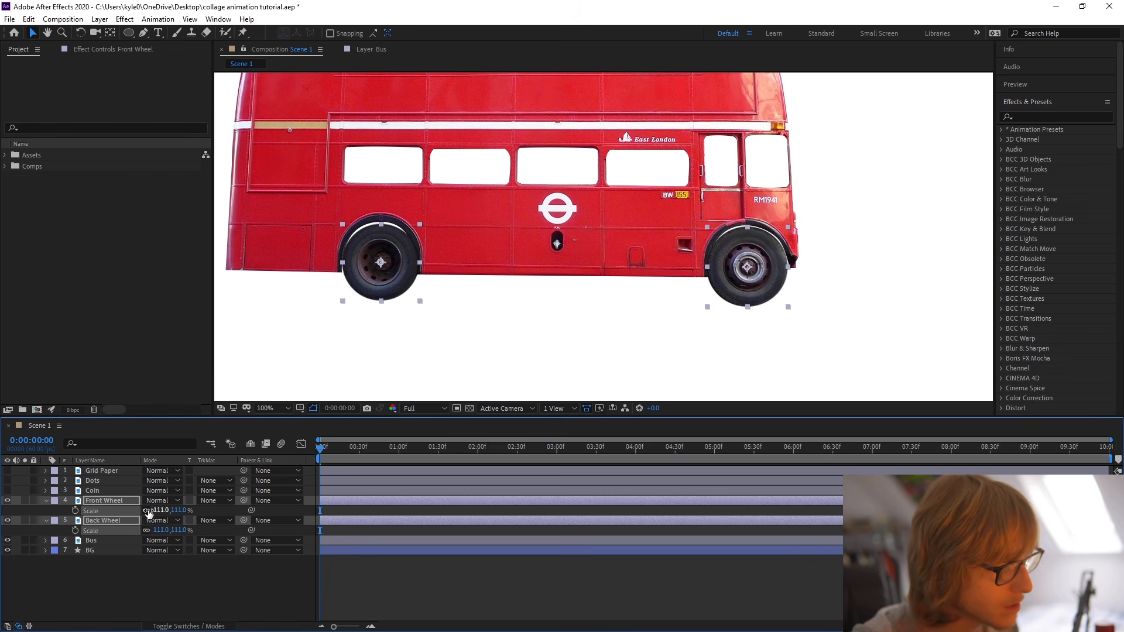
key("ctrl+[")
left_click(121, 573)
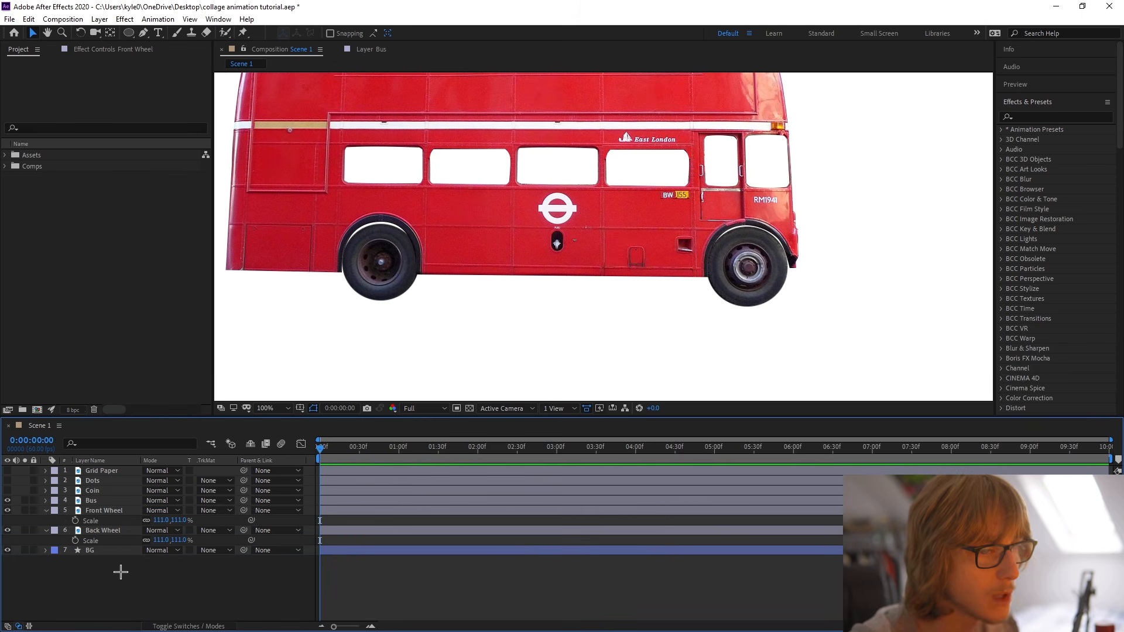
Nudge the Front Wheel layer up slightly inside its wheel arch.
left_click(107, 510)
left_click_drag(756, 286, 756, 286)
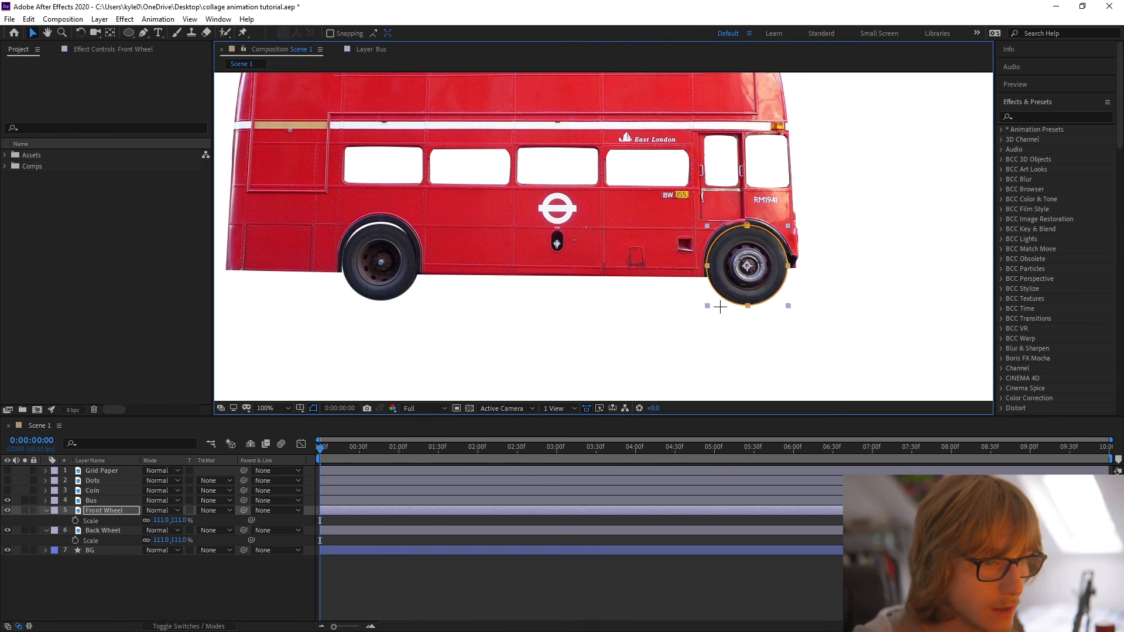
left_click(691, 334)
Set the scale of both the Front Wheel and Back Wheel layers to 107%.
key("comma")
left_click(120, 530)
left_click(127, 511)
left_click(123, 530)
left_click(128, 512, "shift")
left_click_drag(156, 523, 158, 523)
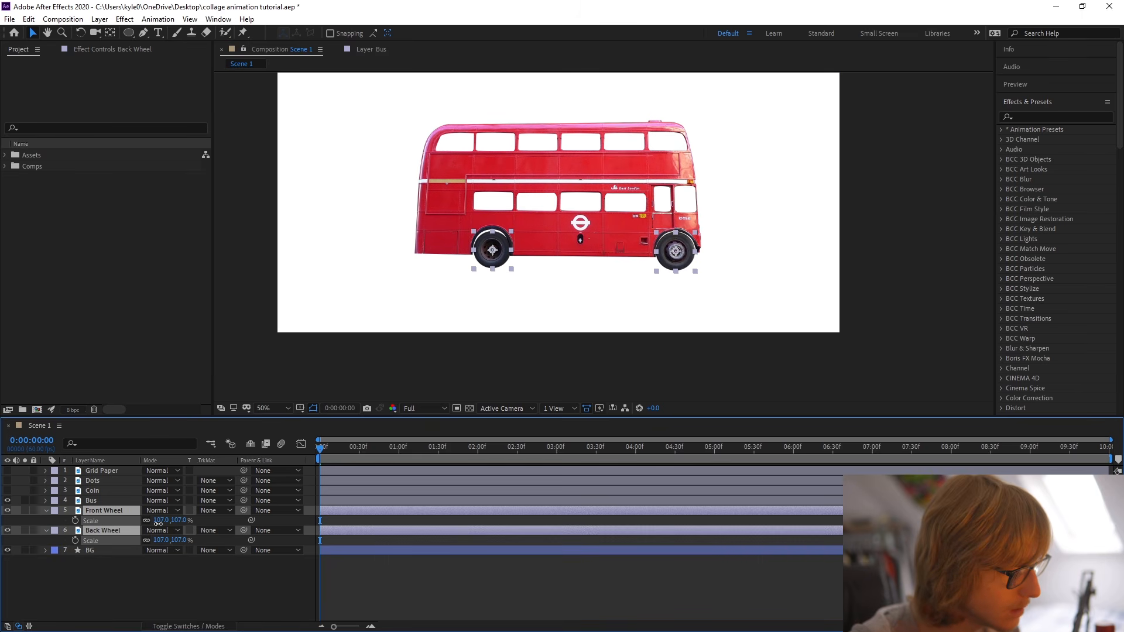
left_click(157, 563)
Nudge the Back Wheel layer up slightly inside its wheel arch and save the project.
left_click(105, 511)
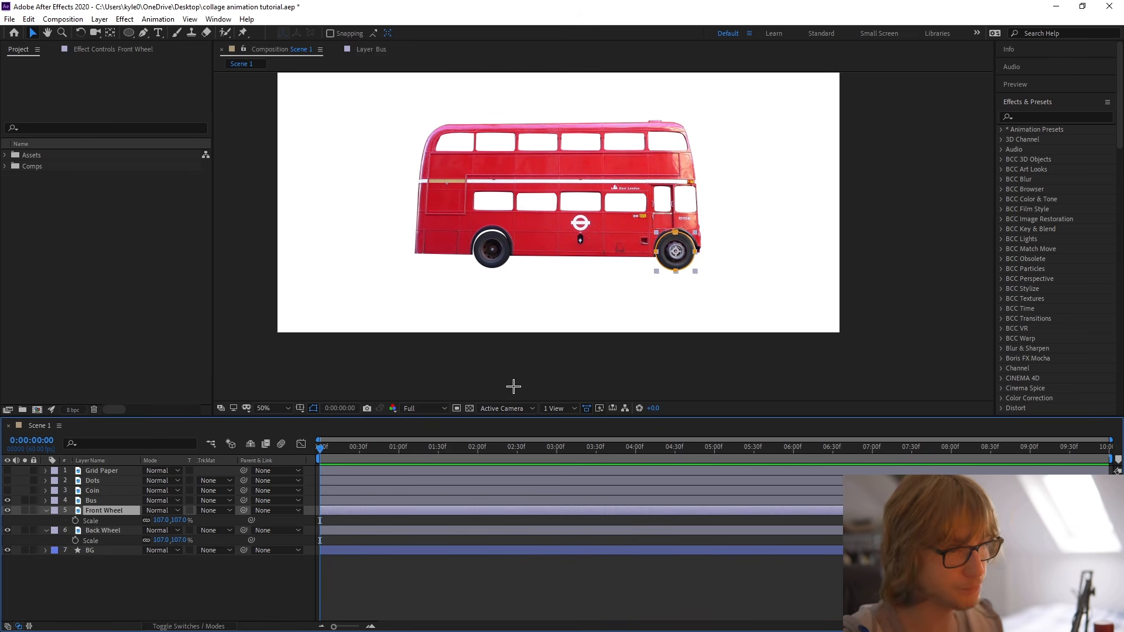
scroll(720, 252, "up", 2)
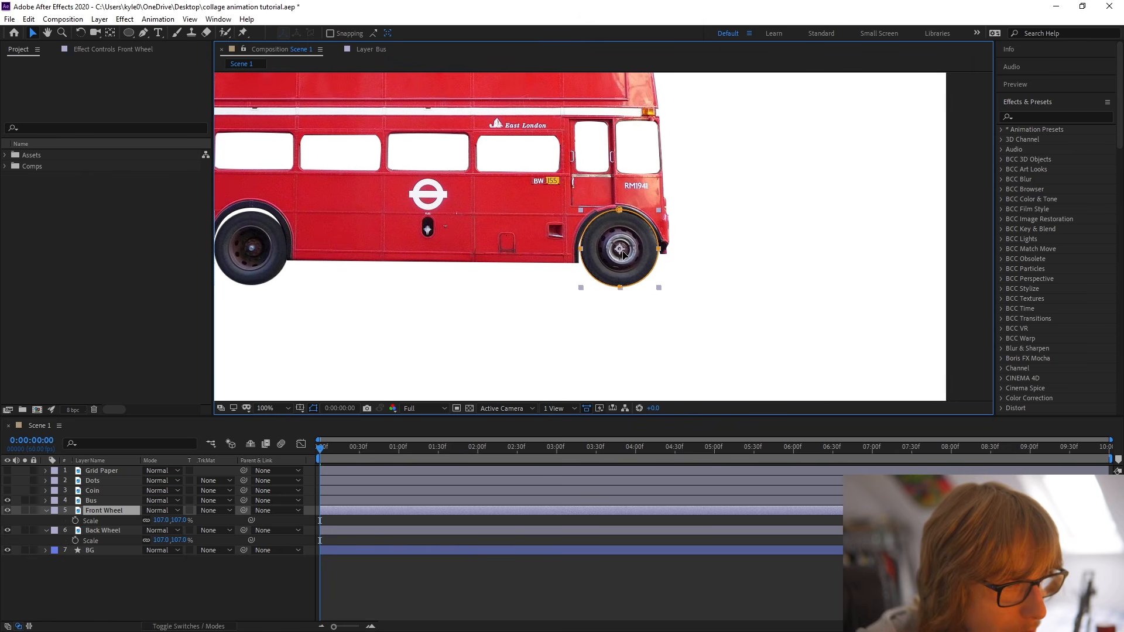
left_click(696, 290)
left_click_drag(393, 270, 545, 279)
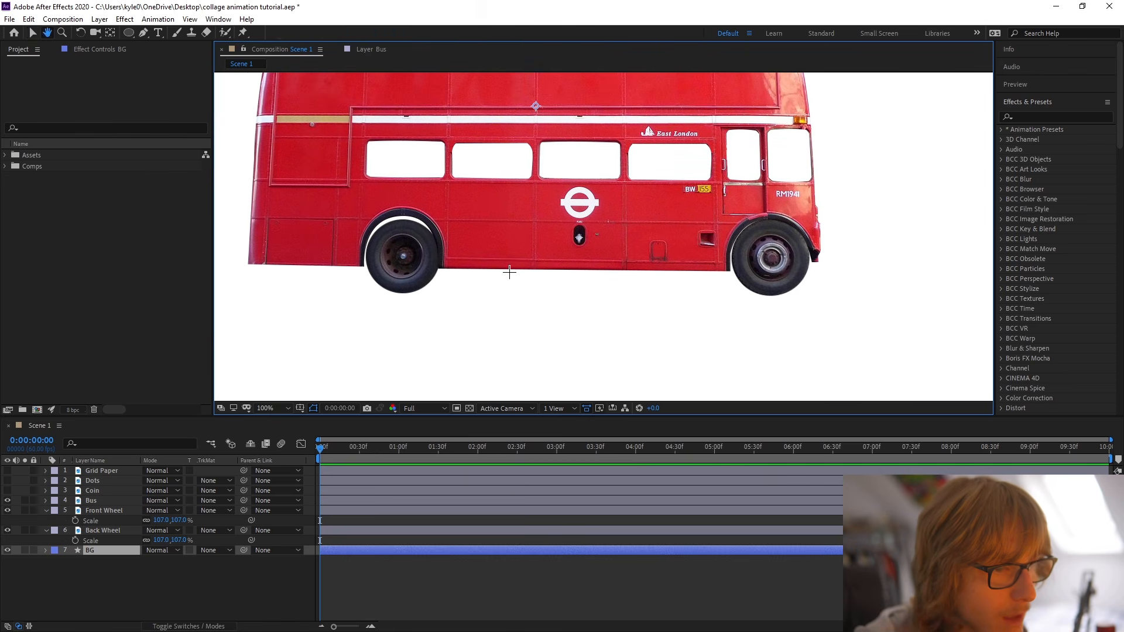
left_click(99, 531)
left_click_drag(392, 279, 390, 274)
left_click(522, 309)
scroll(511, 314, "down", 2)
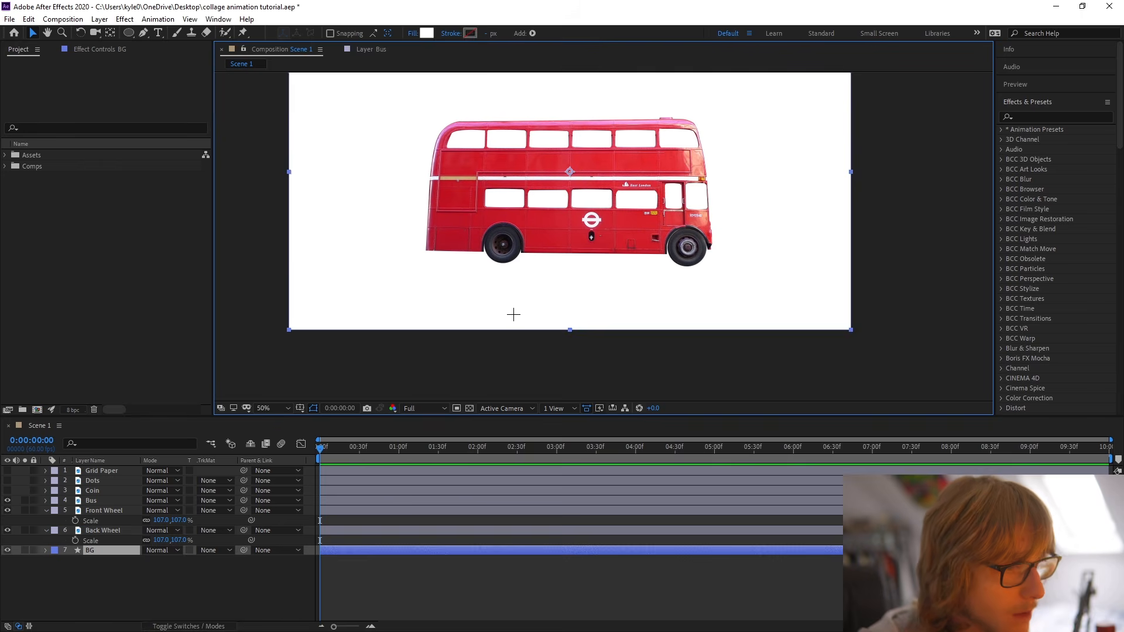
scroll(610, 293, "up", 2)
left_click_drag(610, 292, 536, 268)
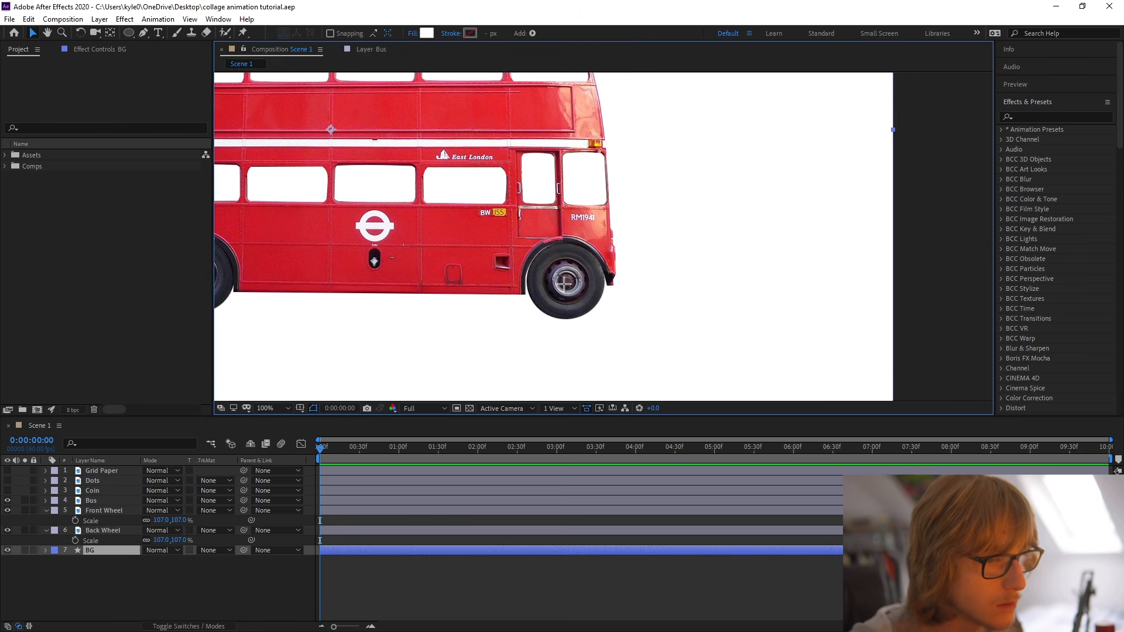
Move the Bus, Front Wheel and Back Wheel layers together slightly upward in the frame, and save the project.
left_click(281, 409)
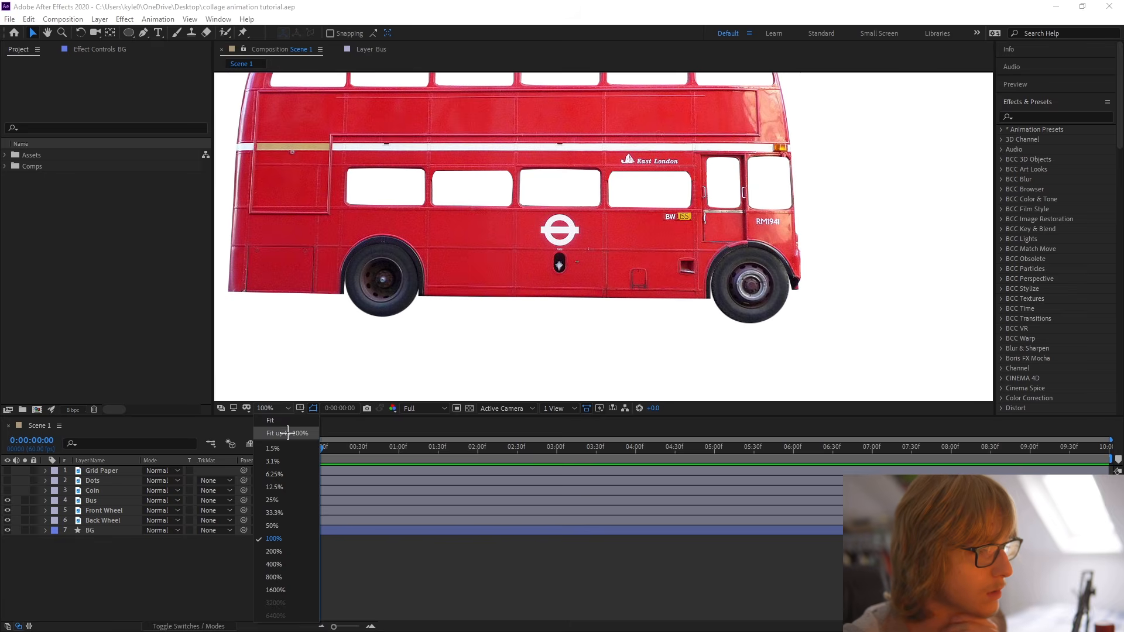
left_click(287, 434)
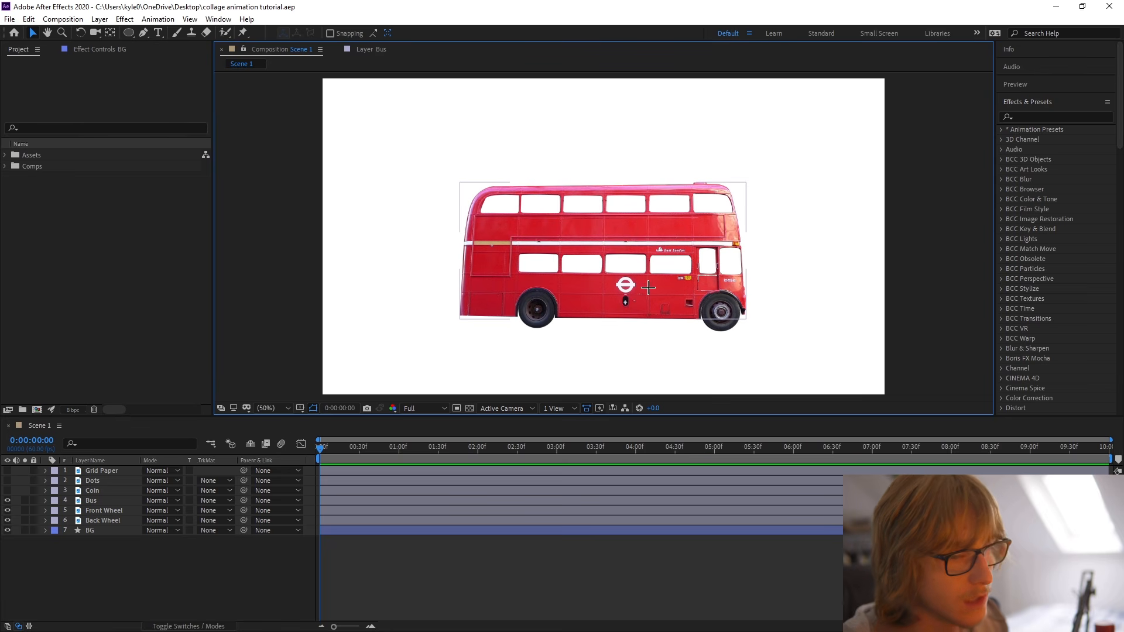
left_click(107, 501)
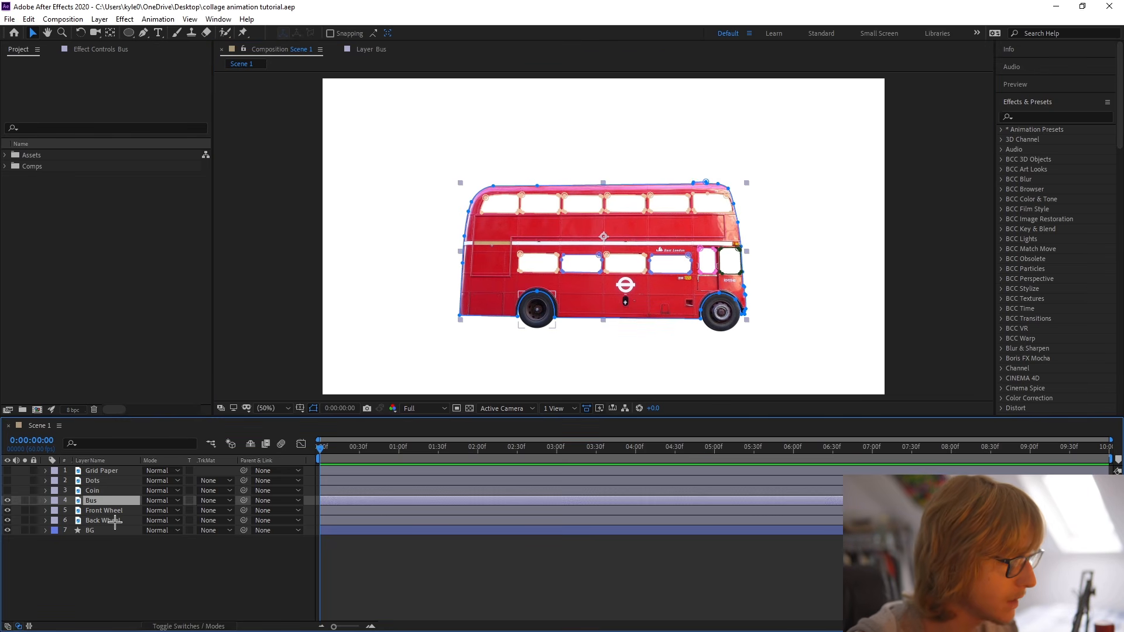
left_click(115, 521, "shift")
left_click_drag(598, 274, 598, 253)
left_click(245, 284)
key("ctrl+s")
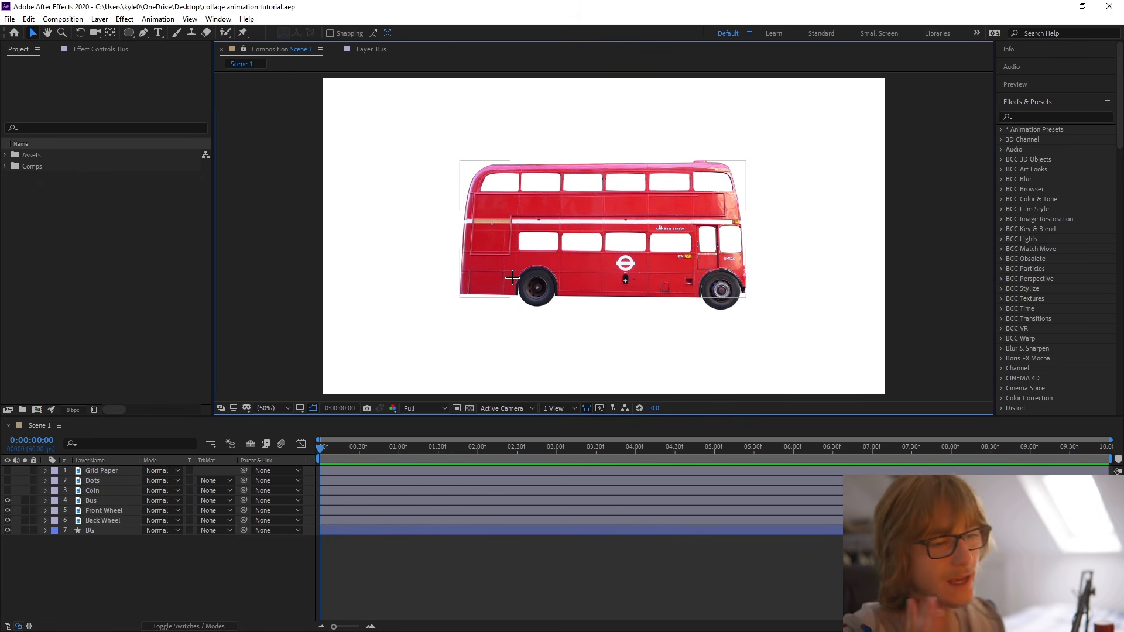
Keyframe both wheels' rotation from 0 at the start to one full revolution at 5 seconds, and preview the spin.
left_click(124, 510)
left_click(127, 520, "shift")
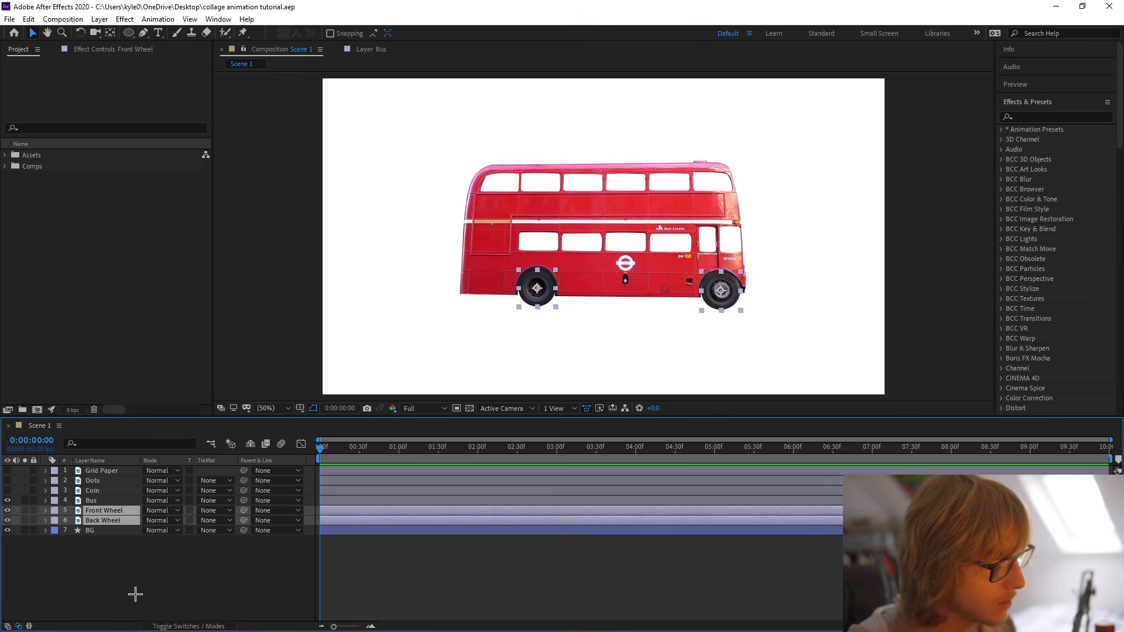
key("r")
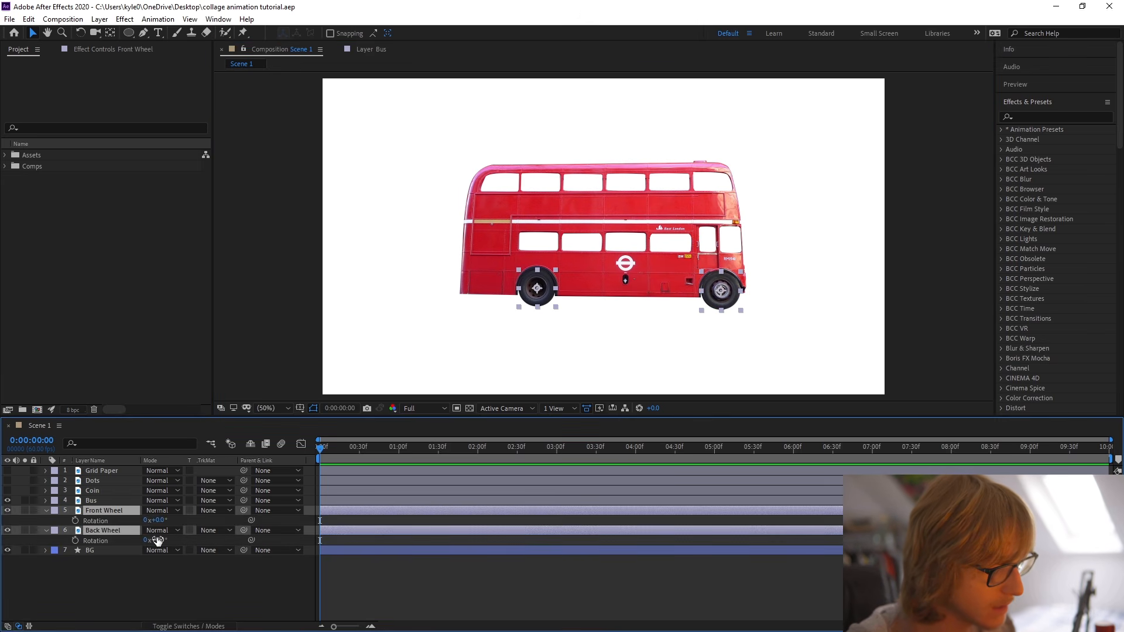
left_click(76, 521)
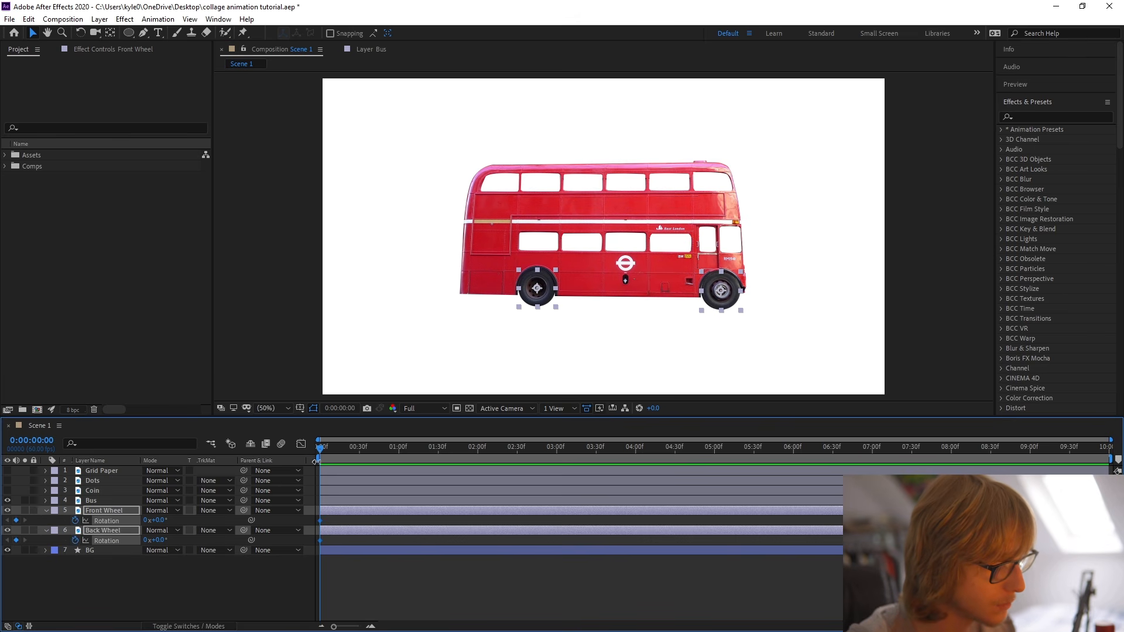
left_click_drag(321, 451, 716, 478)
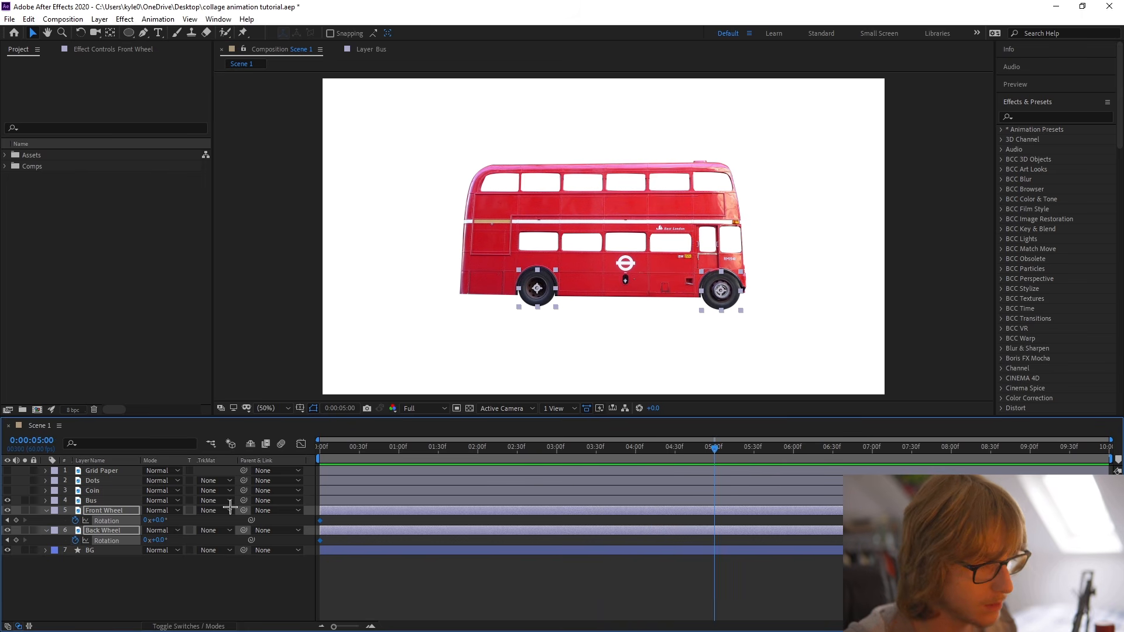
left_click(146, 521)
type("1")
left_click(216, 607)
left_click(322, 453)
key("space")
key("space")
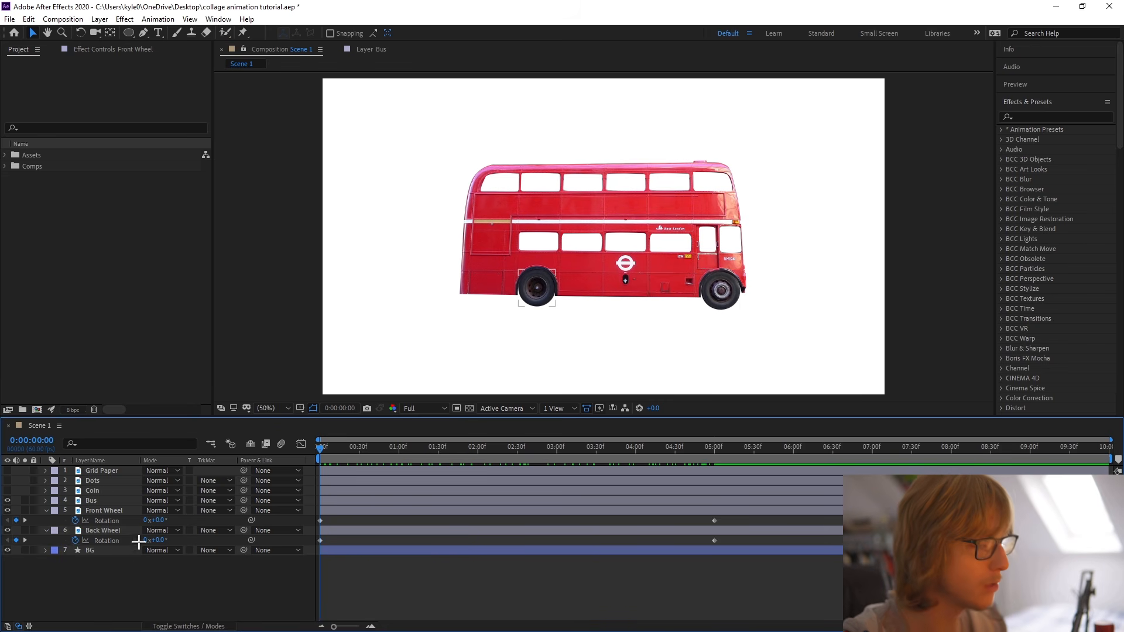
Add a loopOut() expression to the Front Wheel layer's rotation.
left_click(78, 521)
key("alt+shift+equal")
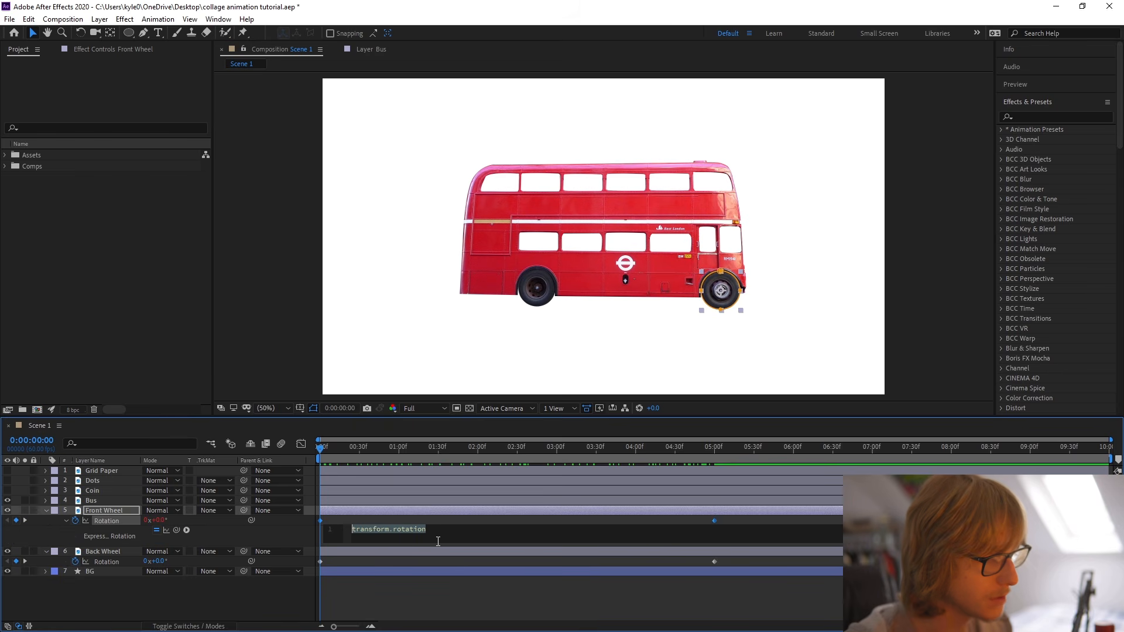
type("loop")
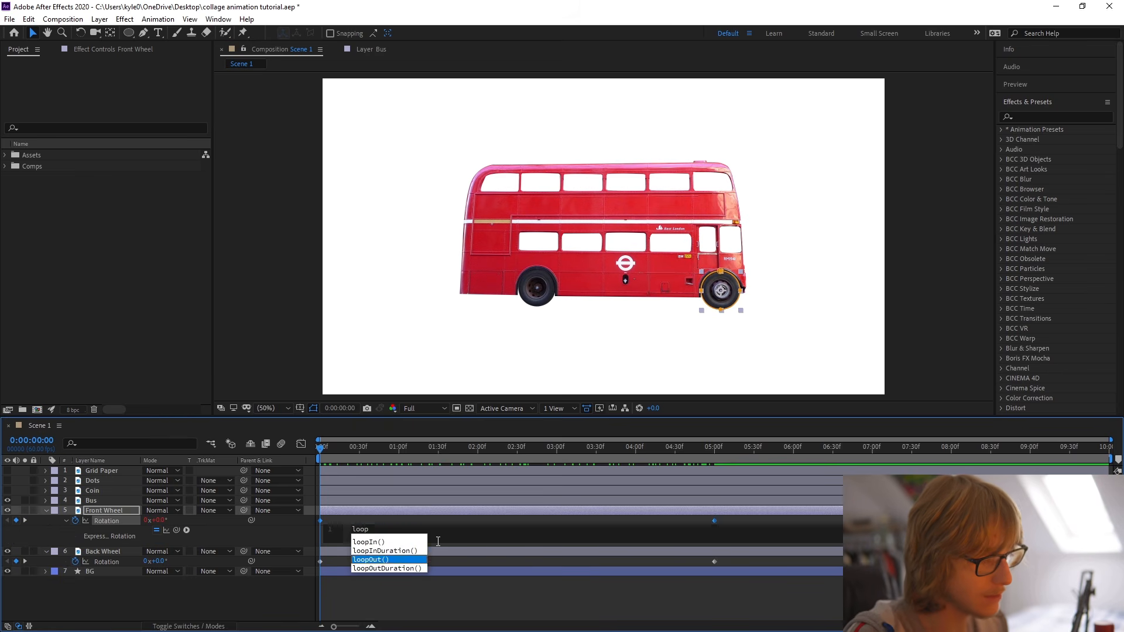
key("Return")
left_click(179, 522)
Copy only the loop expression from the Front Wheel's rotation to the Back Wheel's rotation, and preview the looping spin.
right_click(125, 522)
left_click(217, 475)
left_click(125, 552)
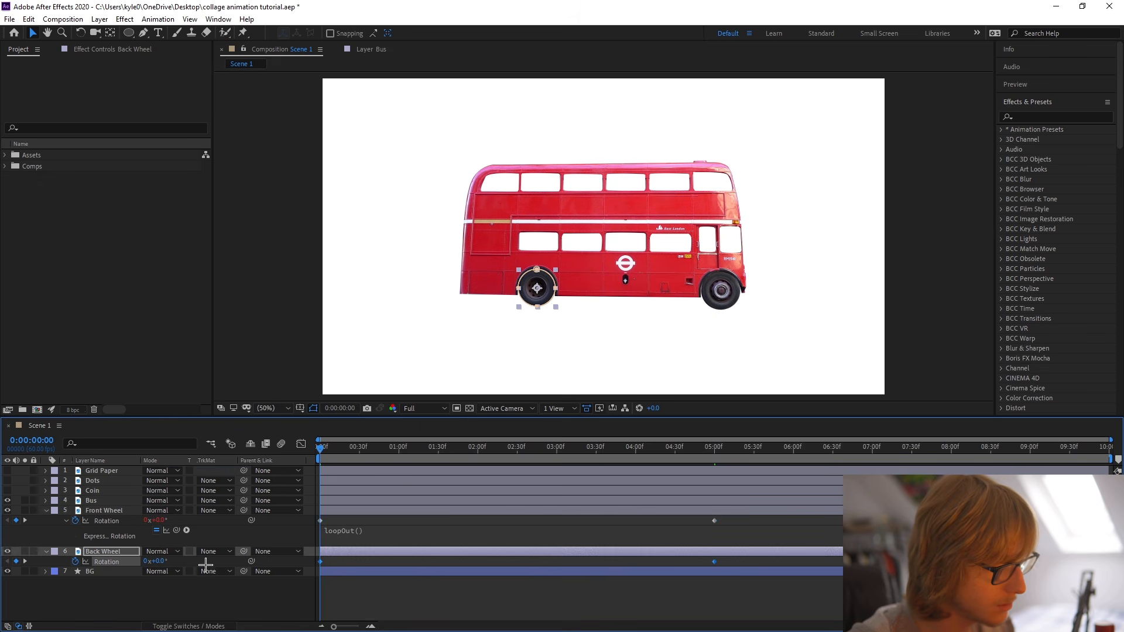
left_click(332, 448)
left_click_drag(338, 448, 1117, 470)
key("space")
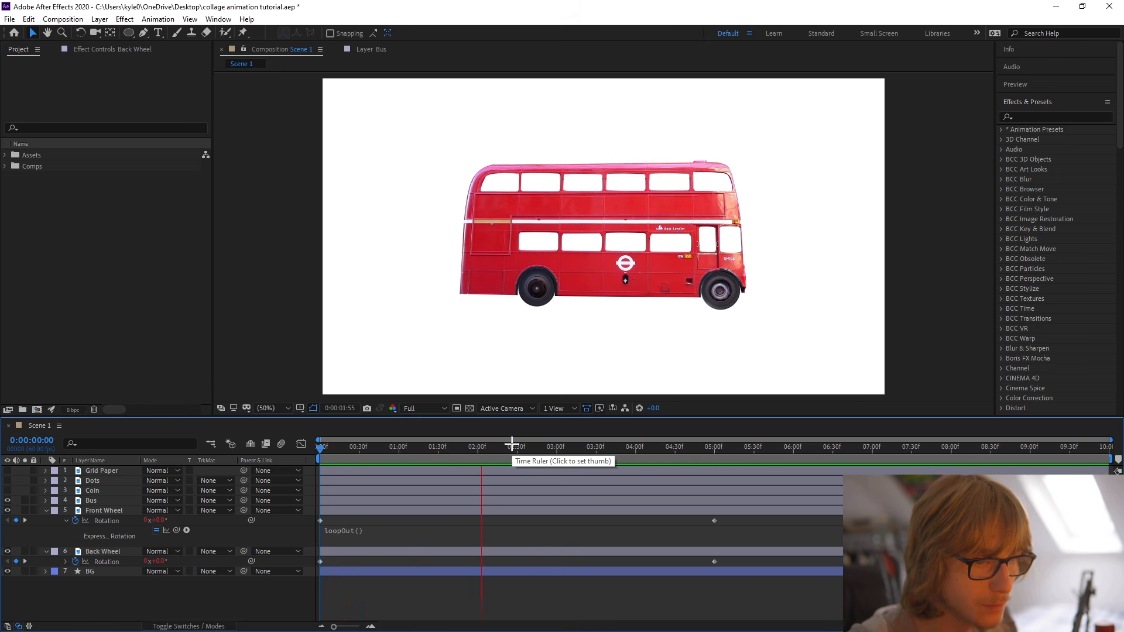
key("space")
Move both wheels' ending rotation keyframes to about 48 frames while previewing the spin speed, save, and collapse the layers' properties.
left_click_drag(302, 519, 726, 565)
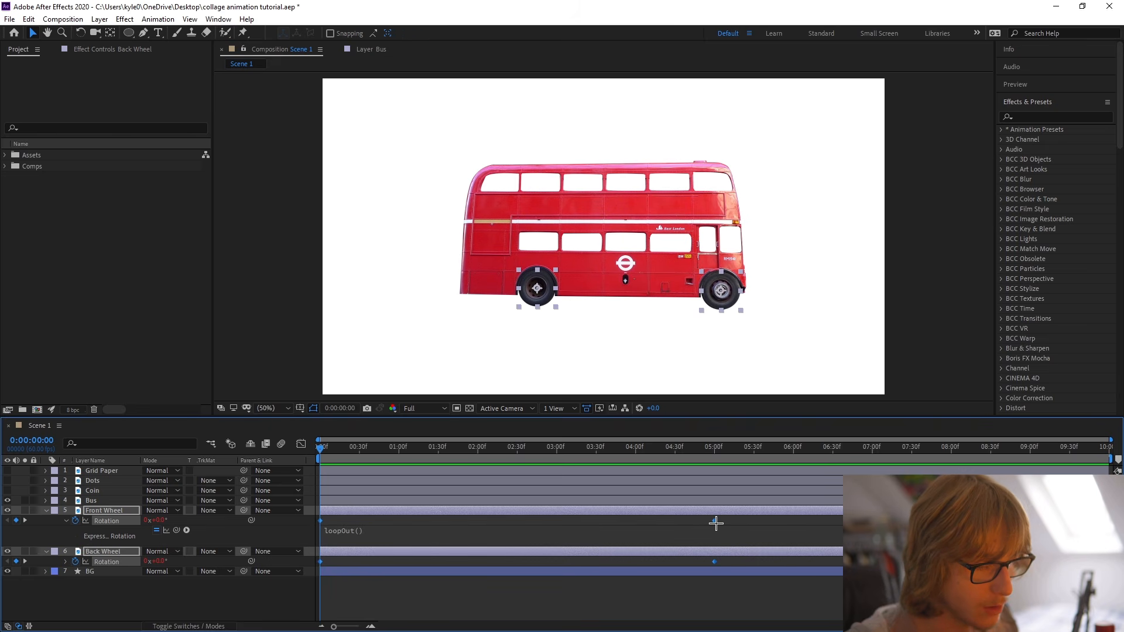
mouse_move(716, 523)
left_click_drag(716, 521, 695, 523)
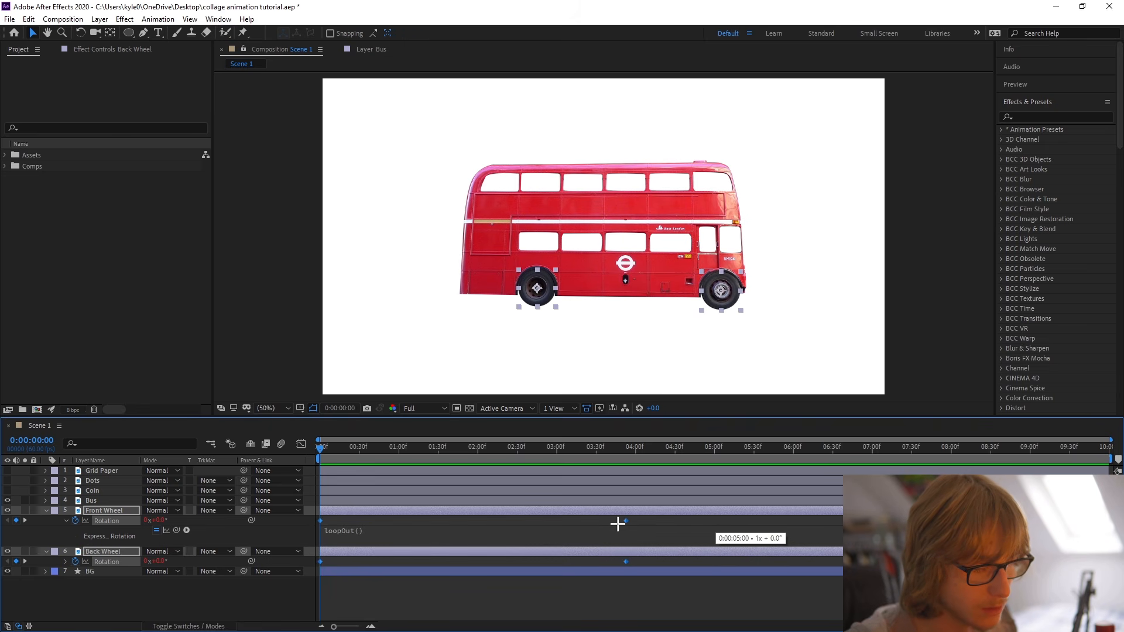
left_click_drag(482, 523, 477, 523)
key("space")
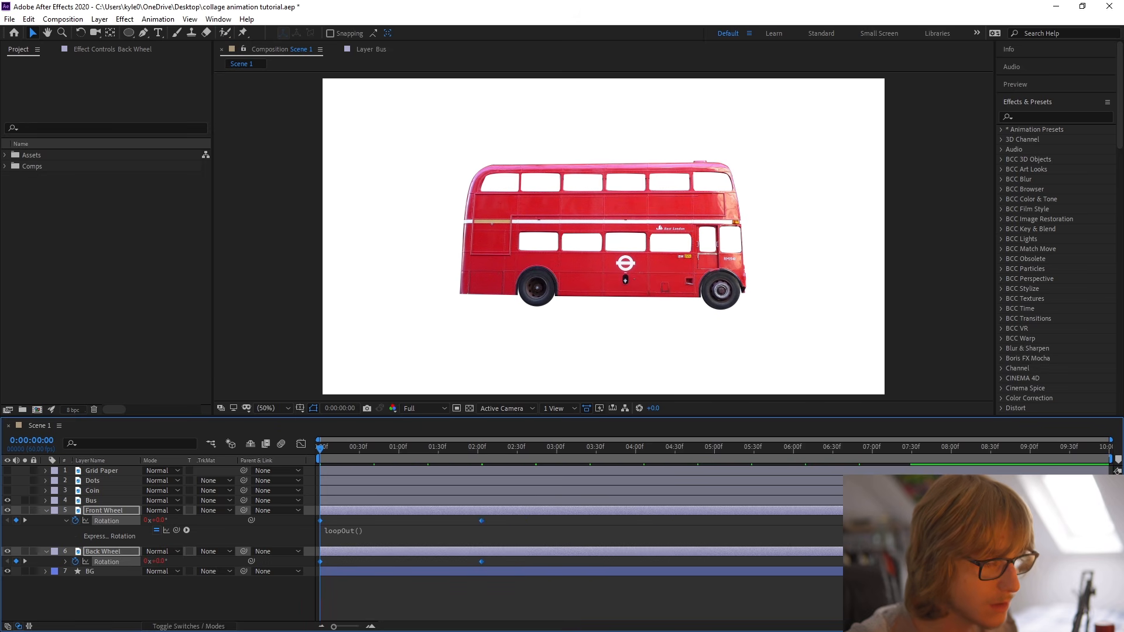
key("space")
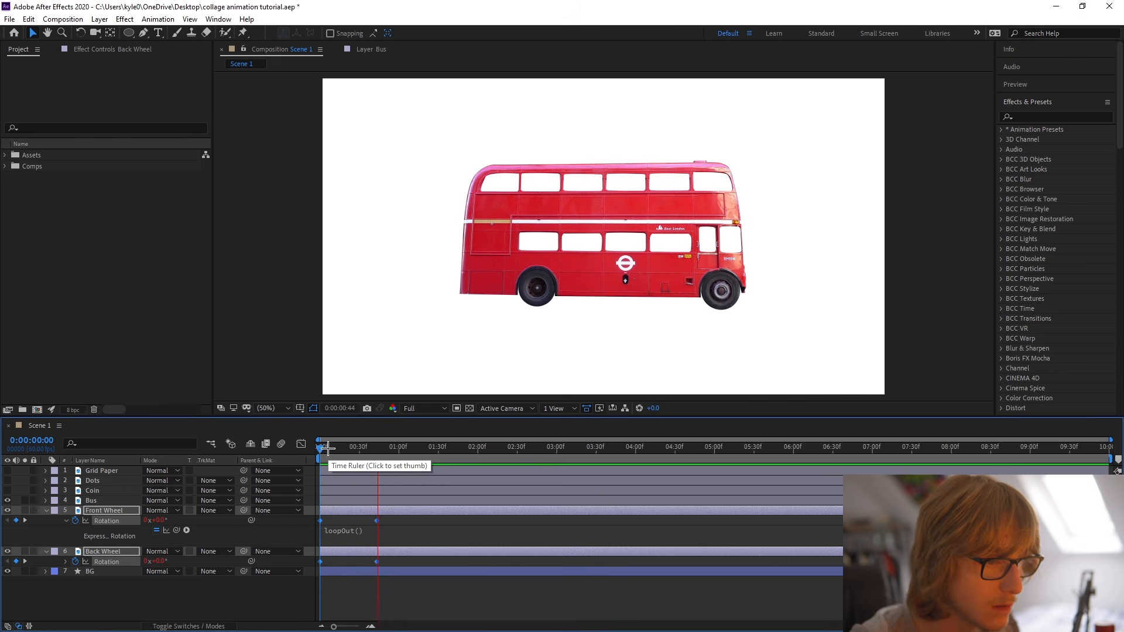
left_click_drag(376, 522, 362, 522)
key("space")
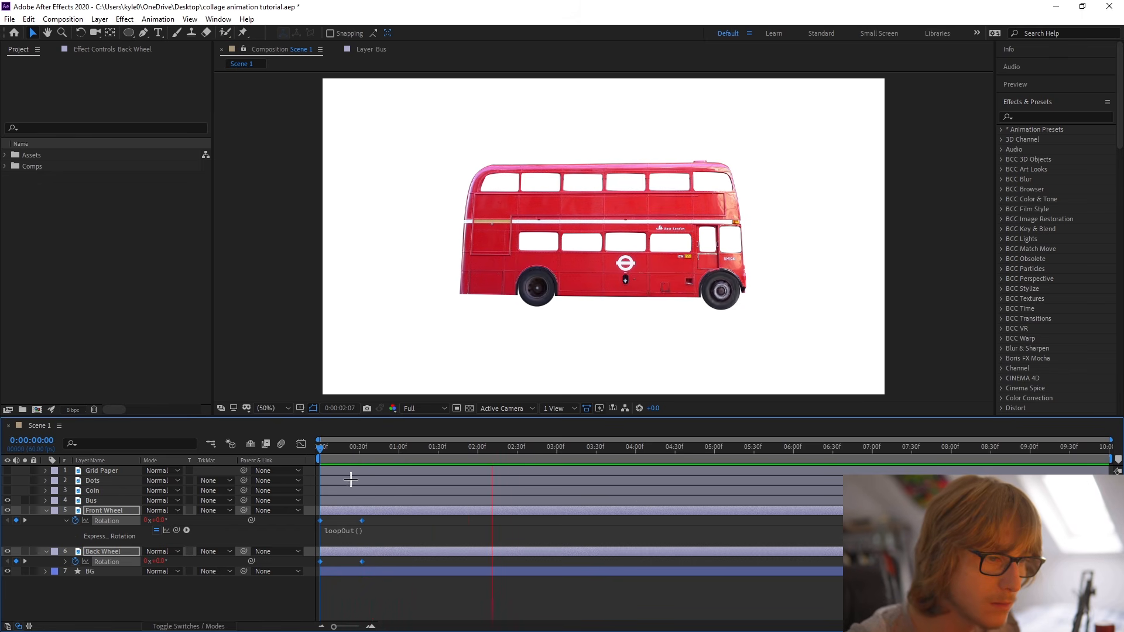
key("space")
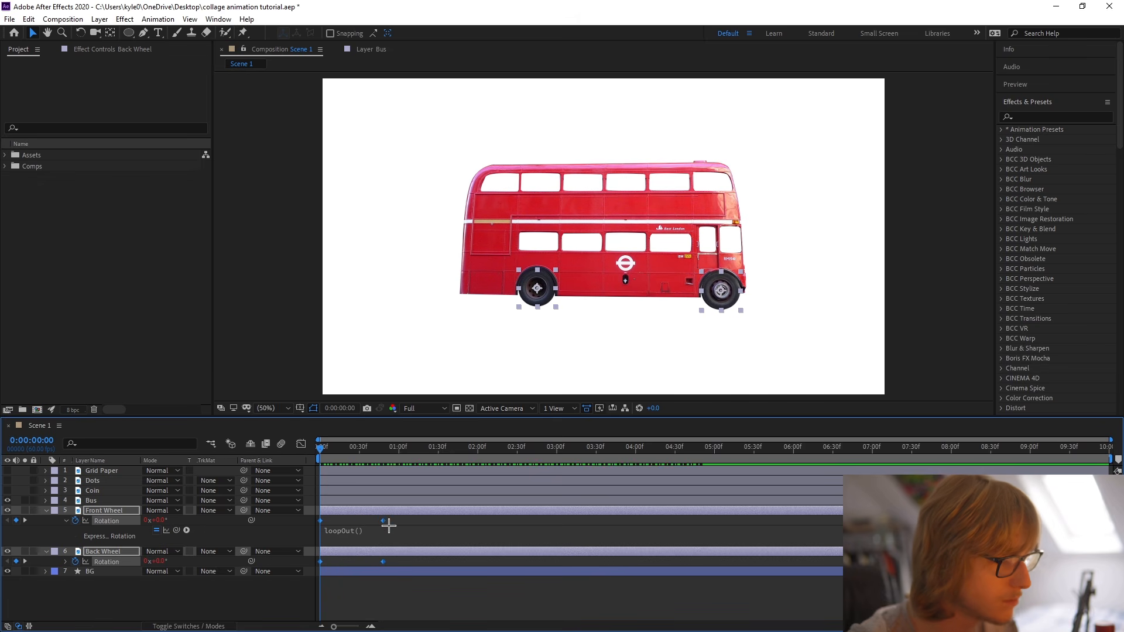
key("ctrl+s")
key("u")
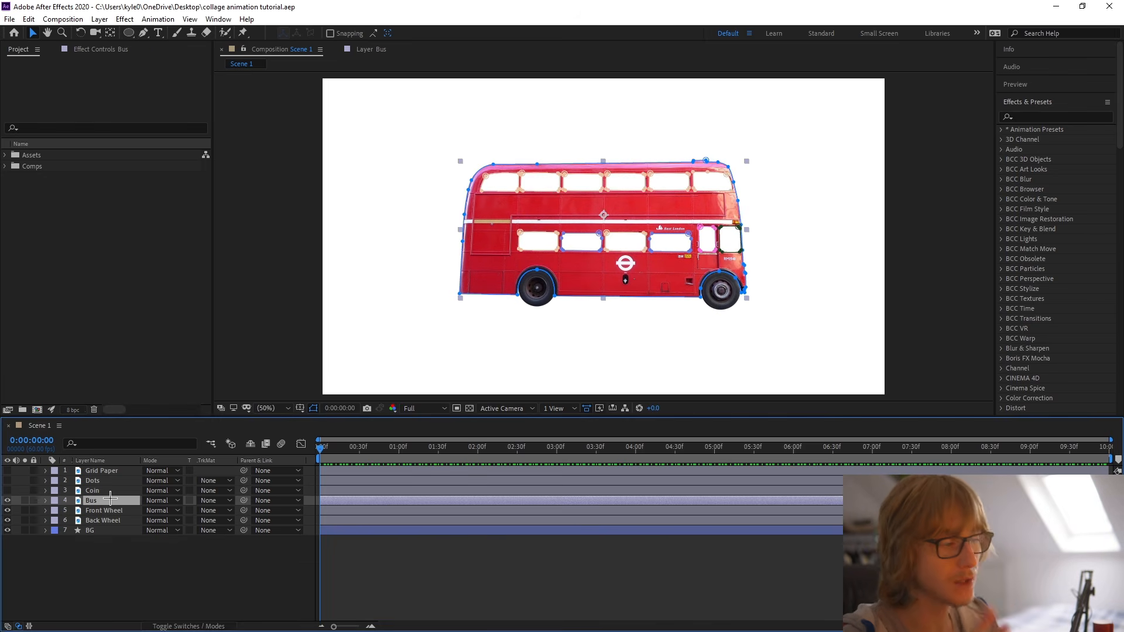
Keyframe the Bus layer's position, move that keyframe to about 1 second, and set Y to 478 at the start.
right_click(72, 507)
right_click(89, 503)
left_click(121, 535)
left_click(106, 502)
key("p")
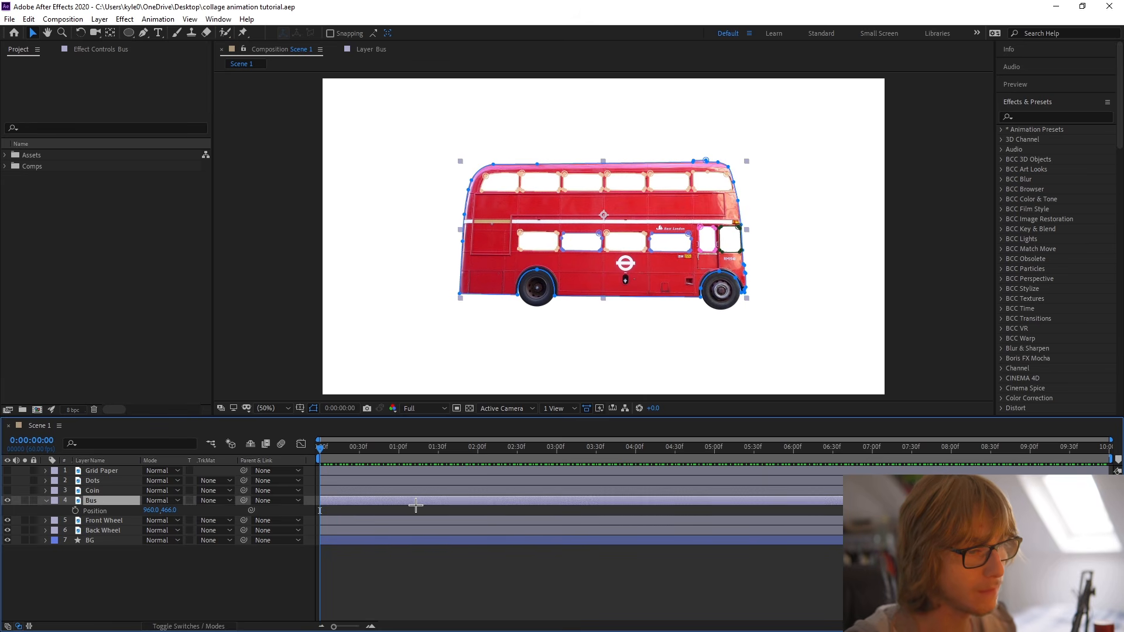
left_click(75, 510)
left_click_drag(339, 516, 402, 520)
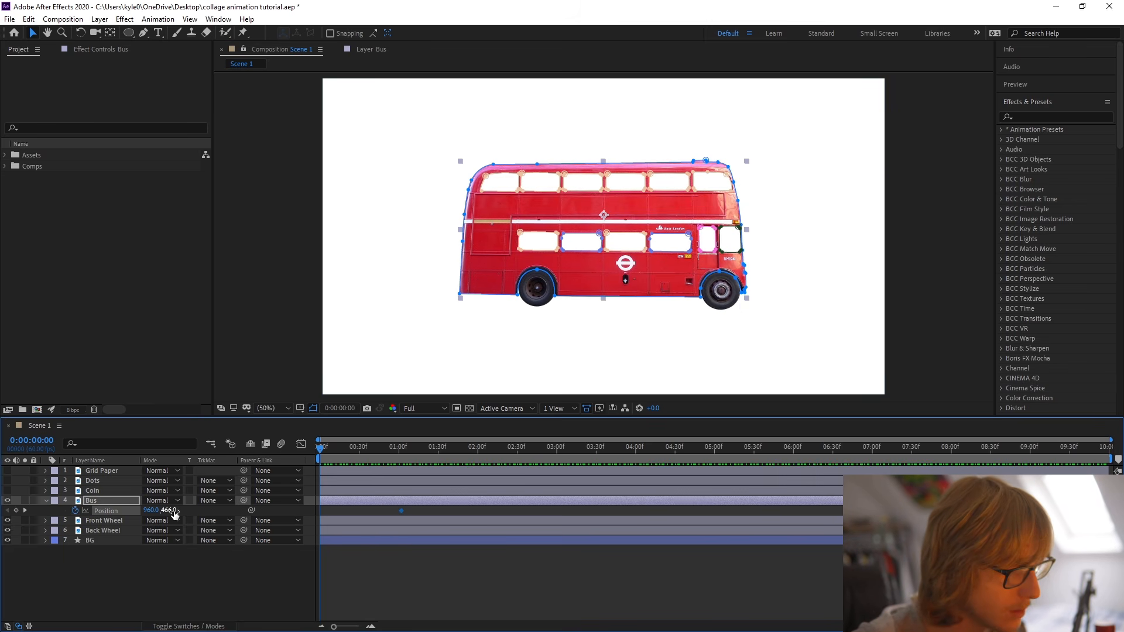
left_click_drag(173, 511, 181, 510)
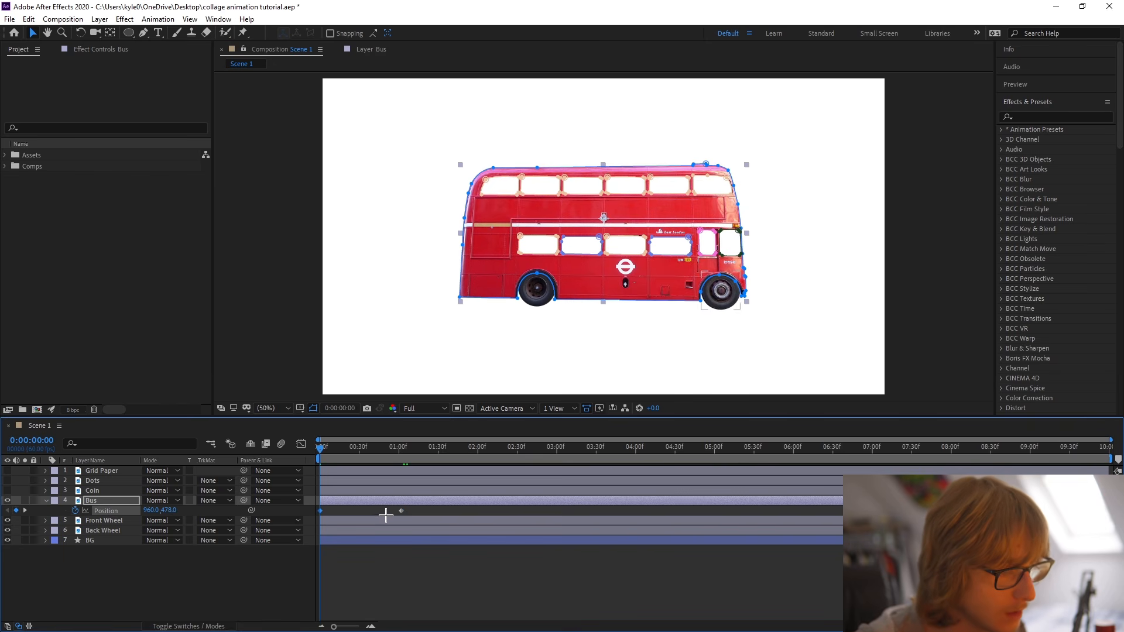
Move the Bus layer's ending position keyframe to about 40 frames and apply Easy Ease to both position keyframes.
left_click_drag(321, 454, 234, 456)
left_click(234, 579)
left_click(321, 511)
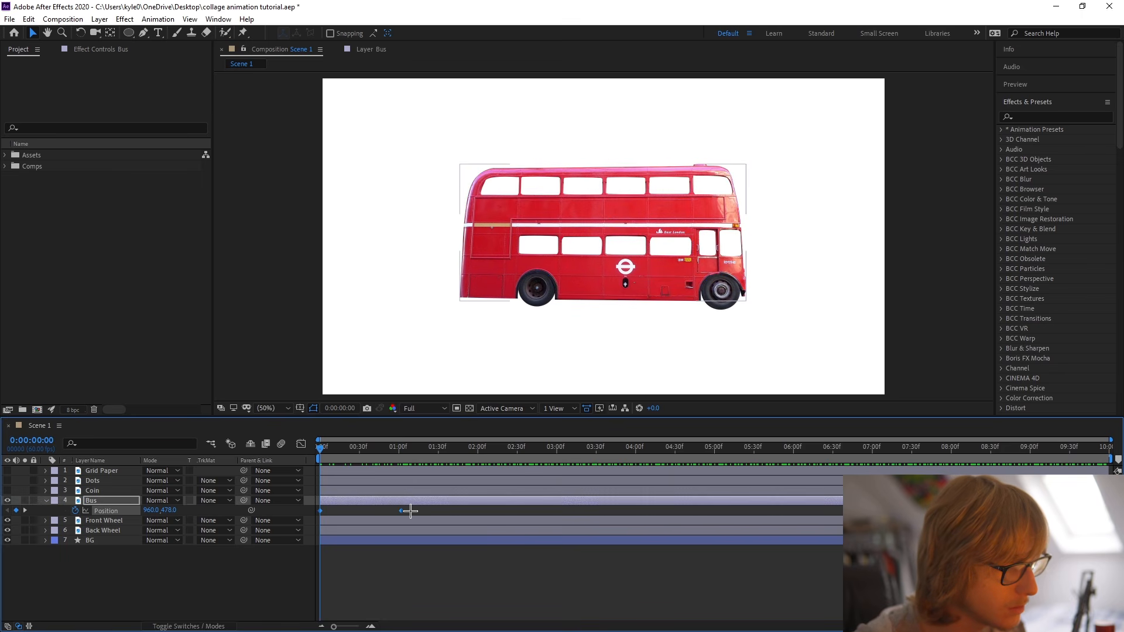
left_click_drag(383, 516, 372, 517)
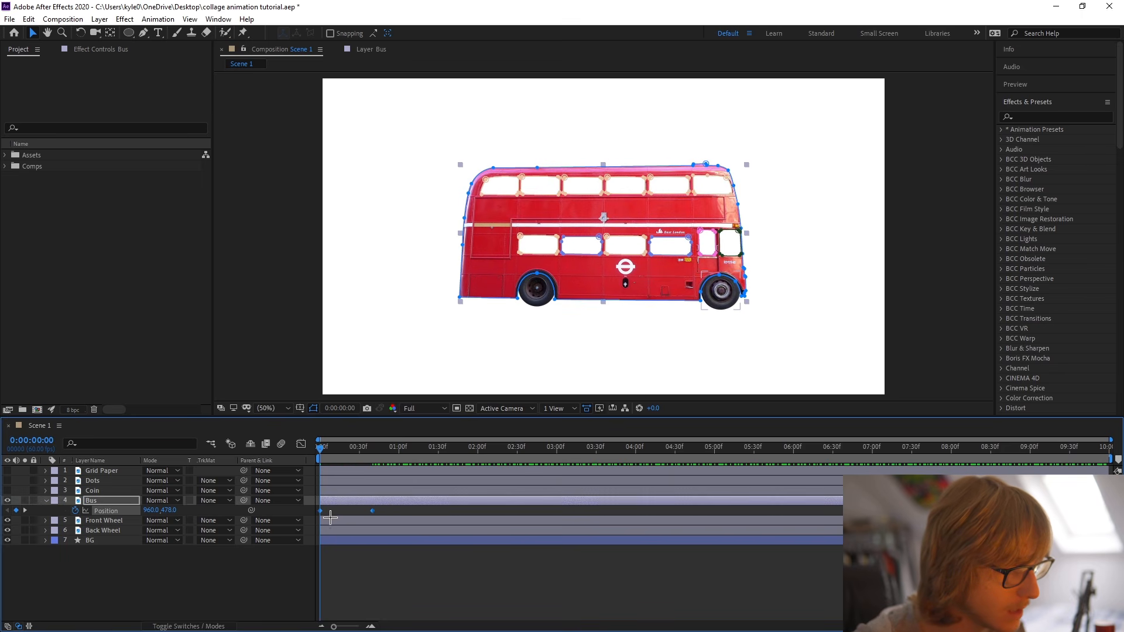
right_click(320, 513)
mouse_move(386, 505)
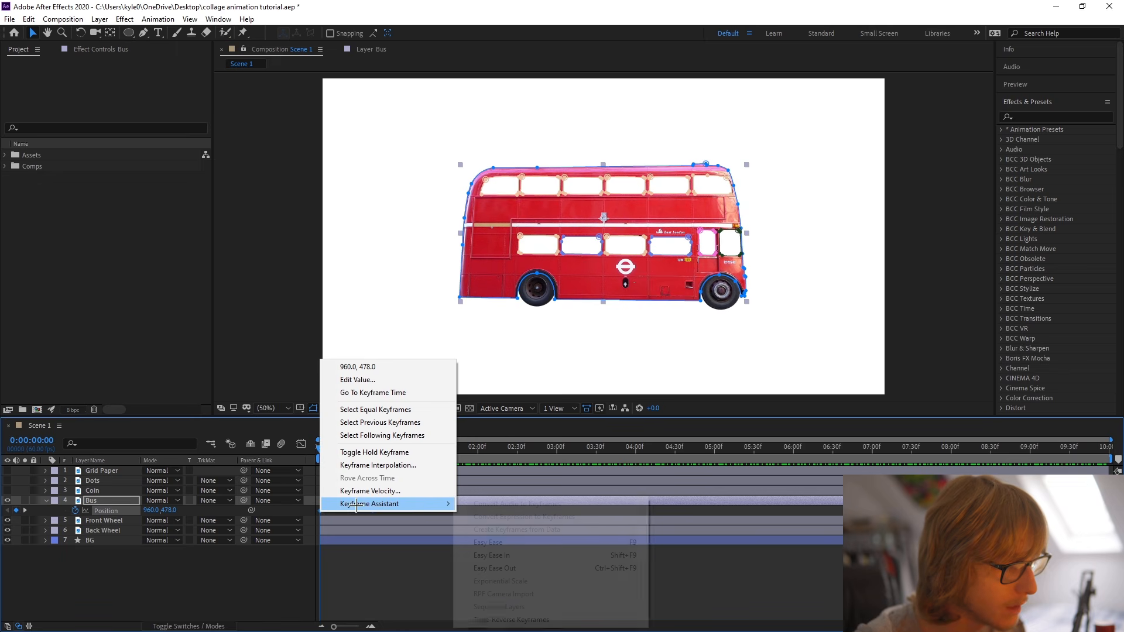
left_click(507, 543)
left_click(321, 546)
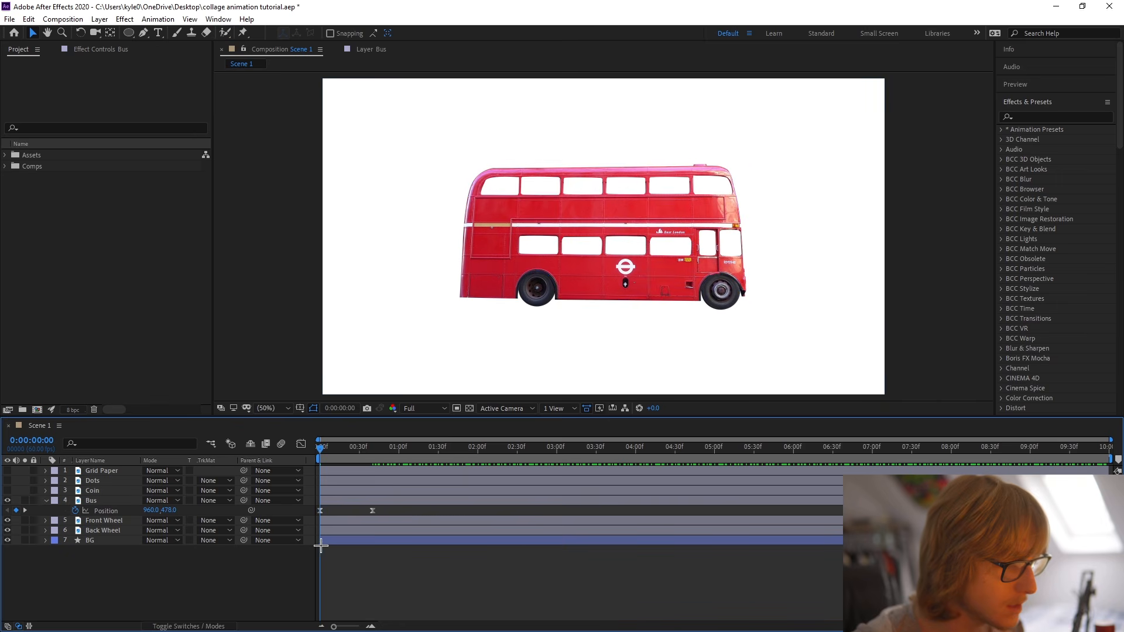
Add a loopOut() expression to the Bus layer's position and preview the bounce.
left_click(75, 511, "alt")
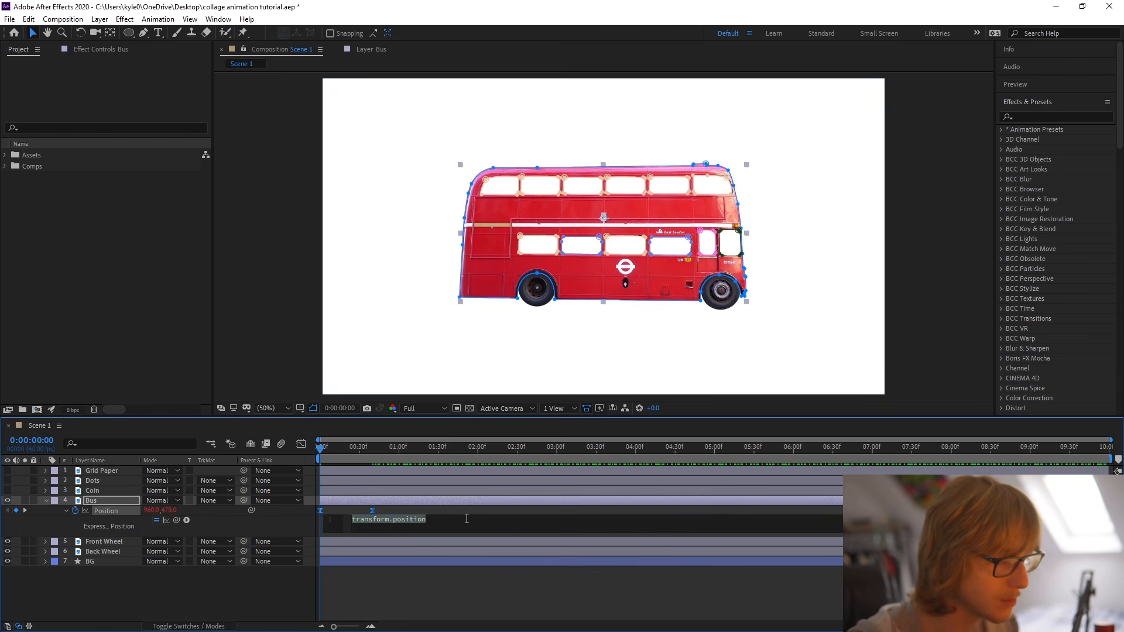
type("loopOut()")
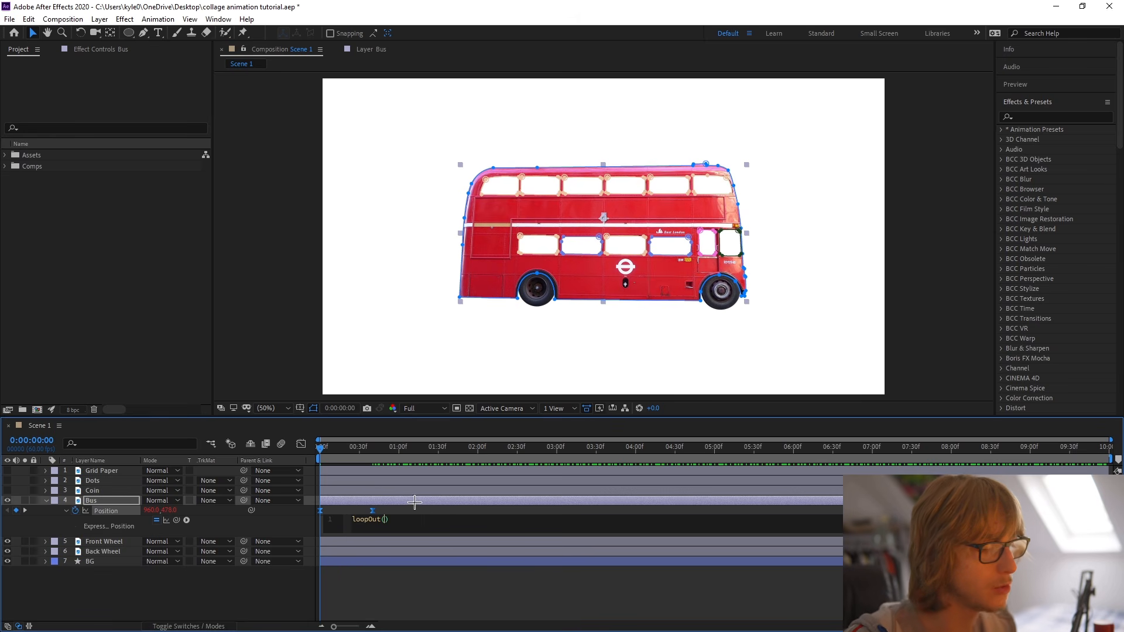
left_click(322, 450)
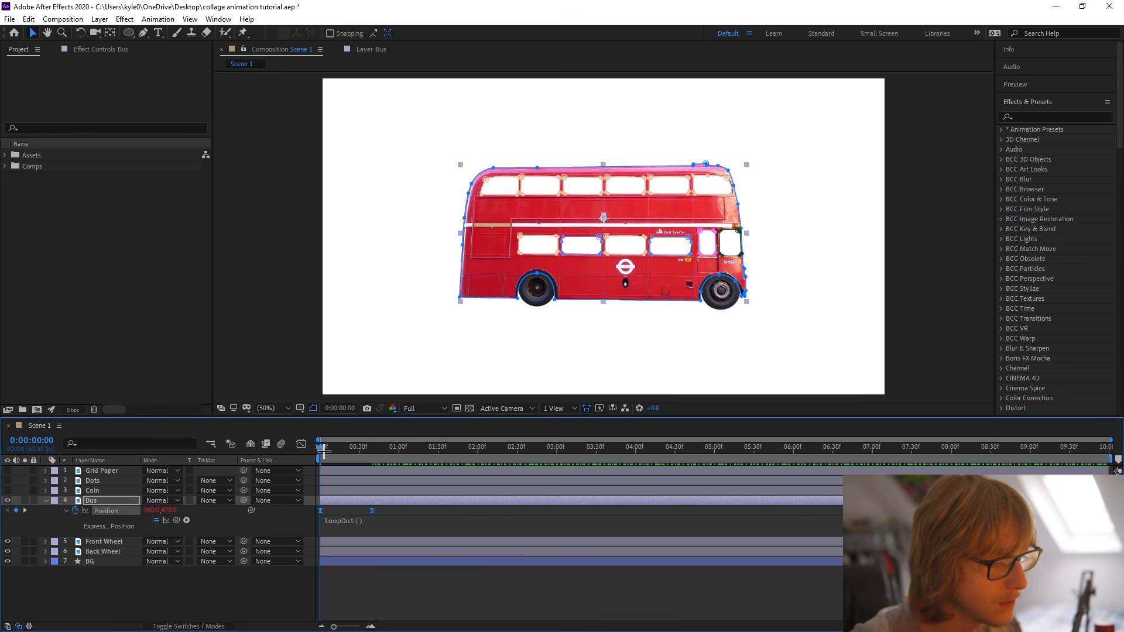
key("space")
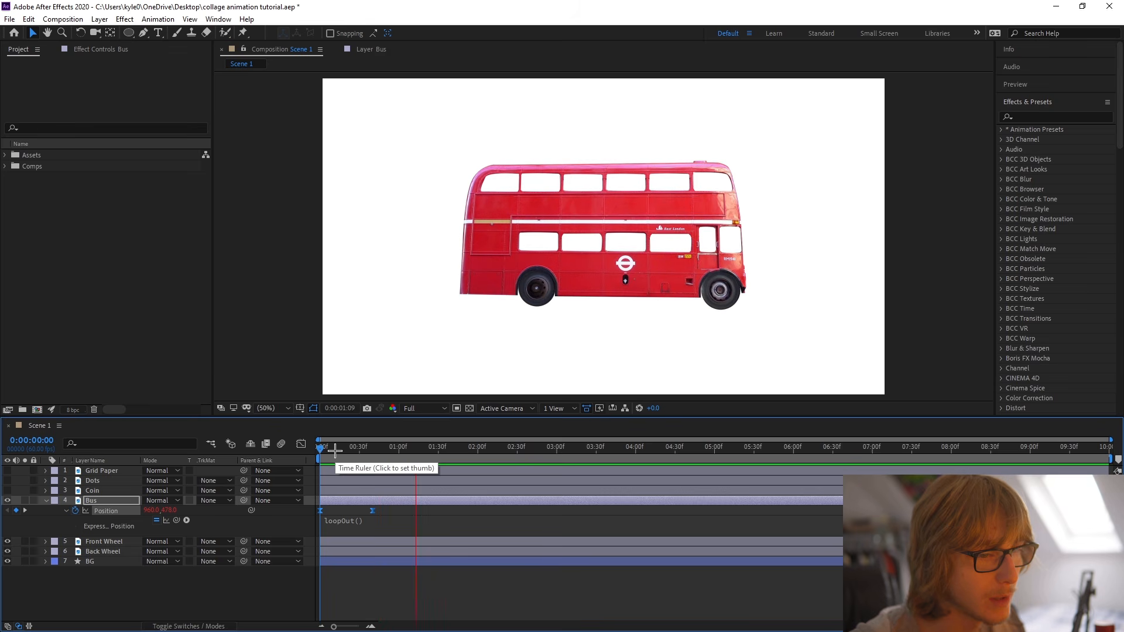
key("space")
Change the Bus layer's position expression to loopOut("pingpong") and preview the back-and-forth bounce.
left_click(431, 529)
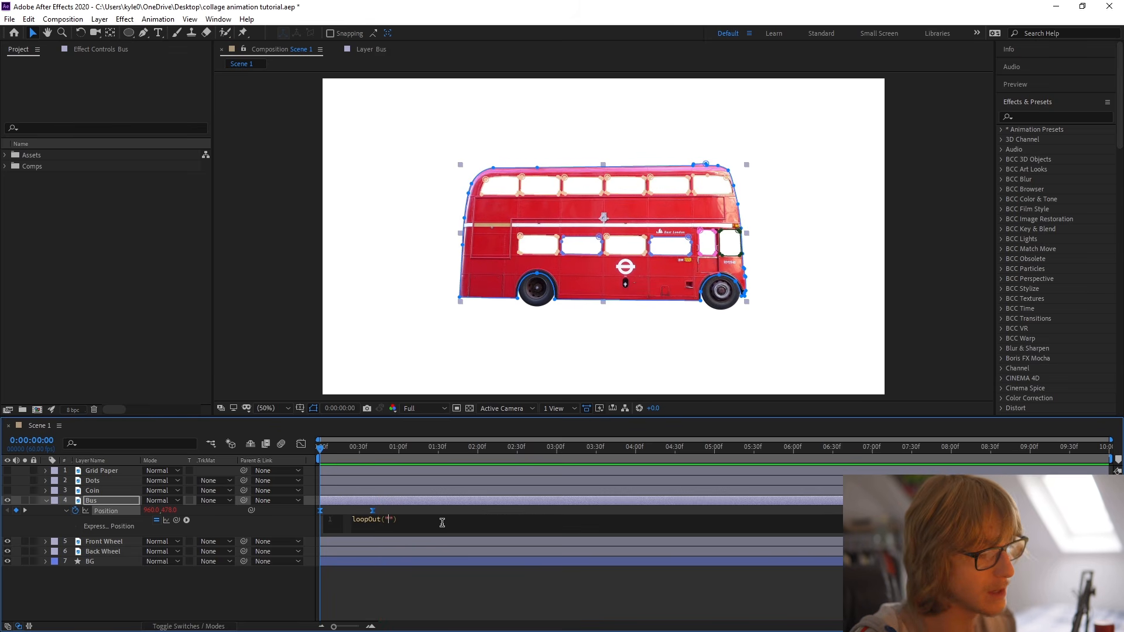
type("pingpong")
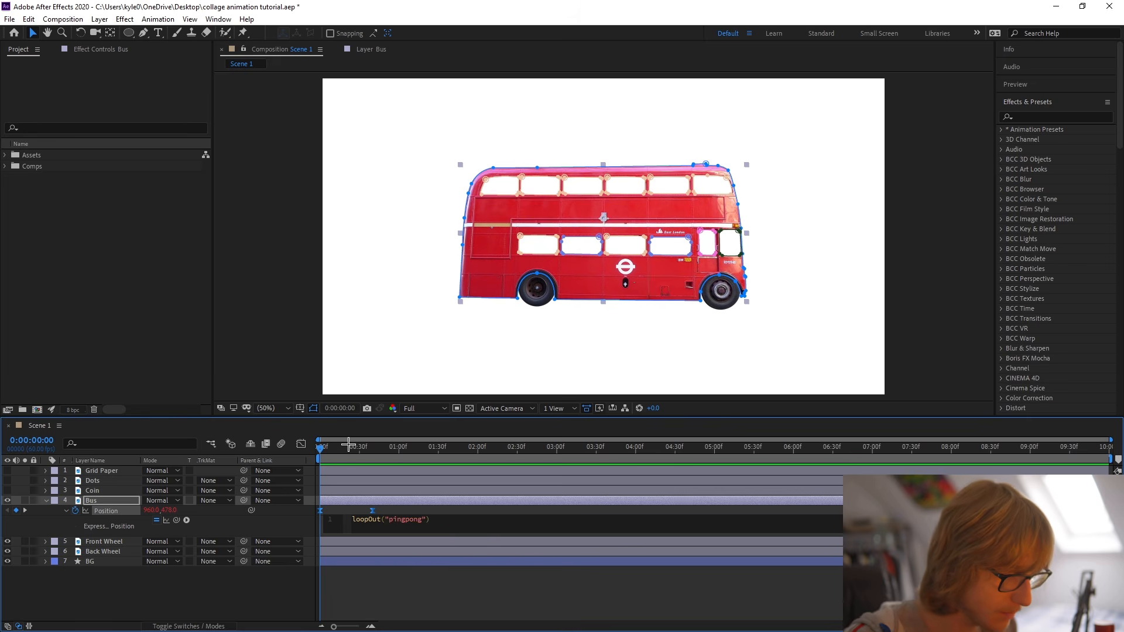
key("KP_Enter")
key("space")
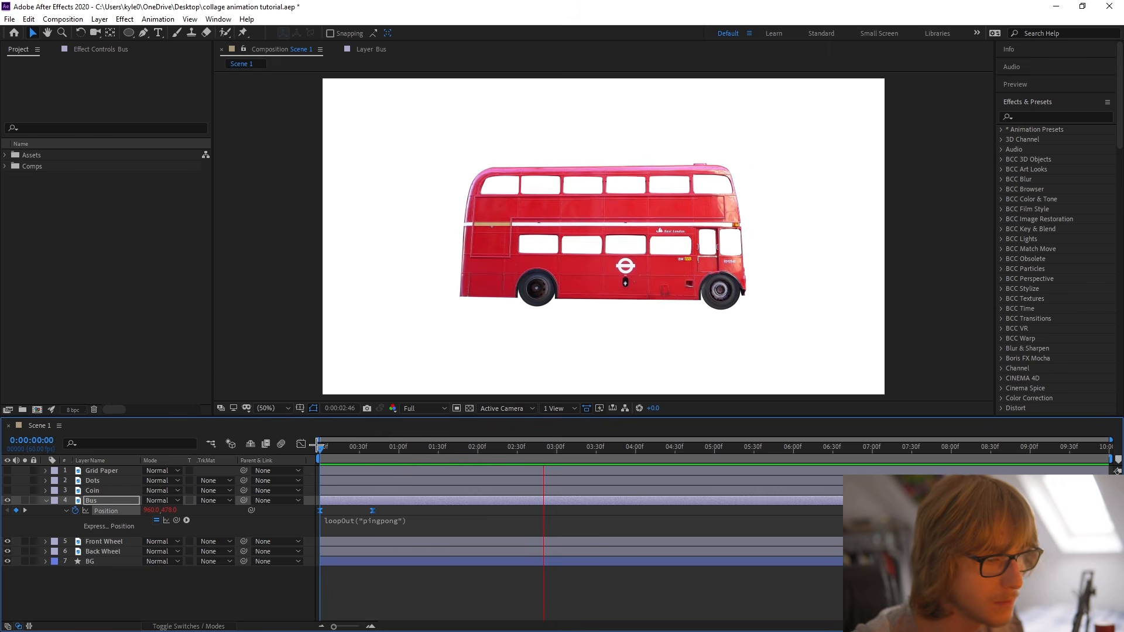
key("space")
Shorten the Bus bounce by moving its ending position keyframe to about 24 frames, and preview the faster loop.
left_click_drag(387, 514, 297, 510)
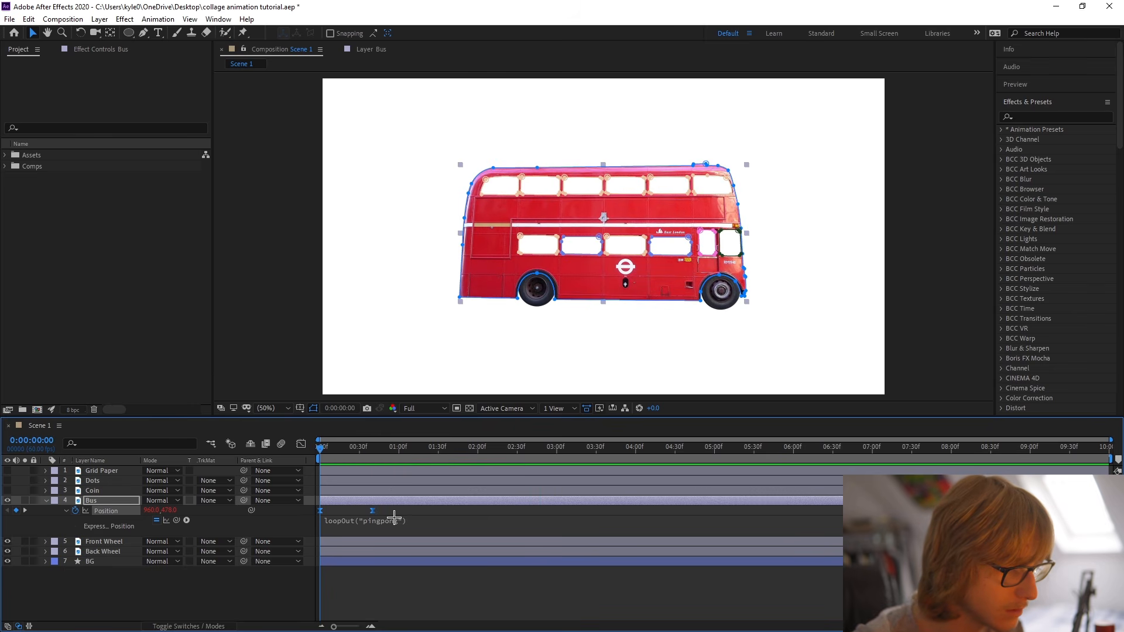
mouse_move(369, 512)
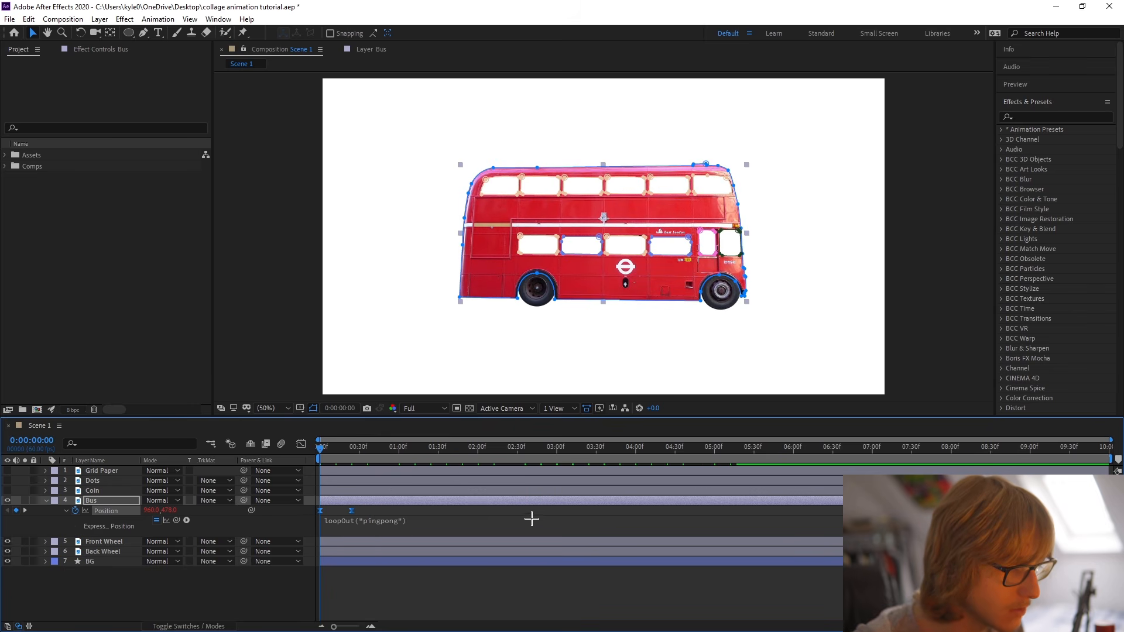
key("space")
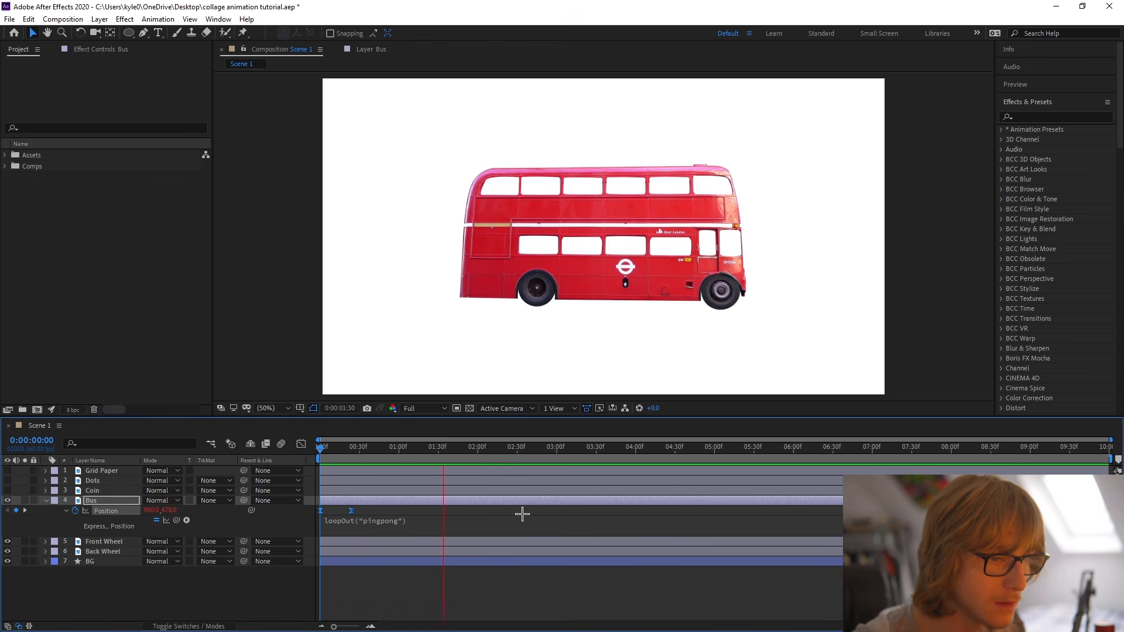
key("space")
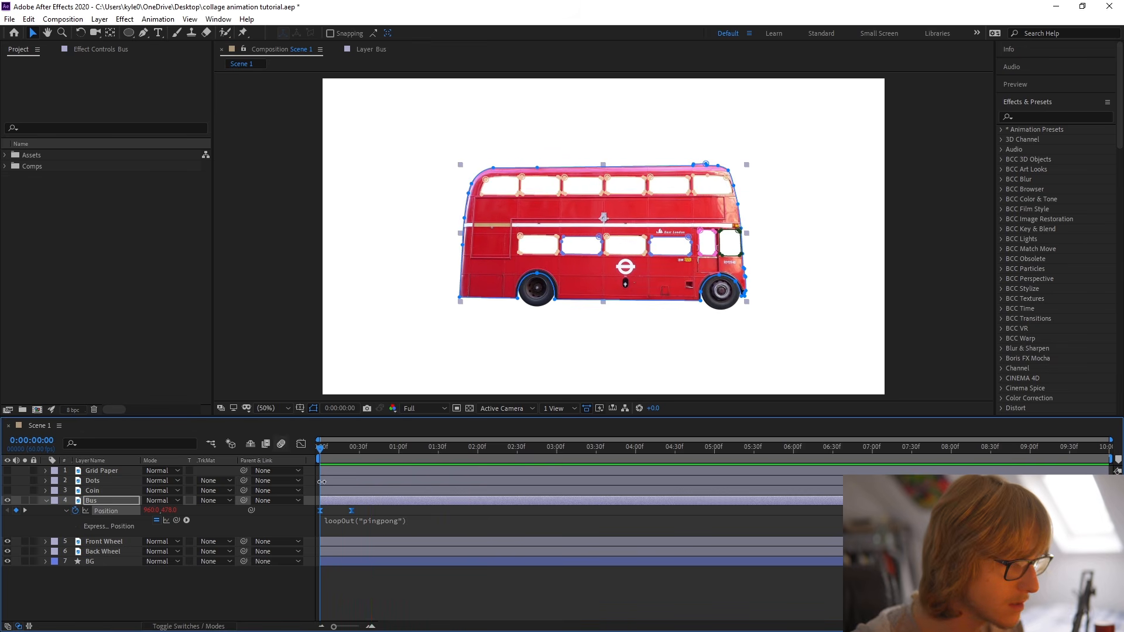
Raise the Bus slightly at its first position keyframe by lowering its Y value, and preview the subtler bounce.
left_click(261, 514)
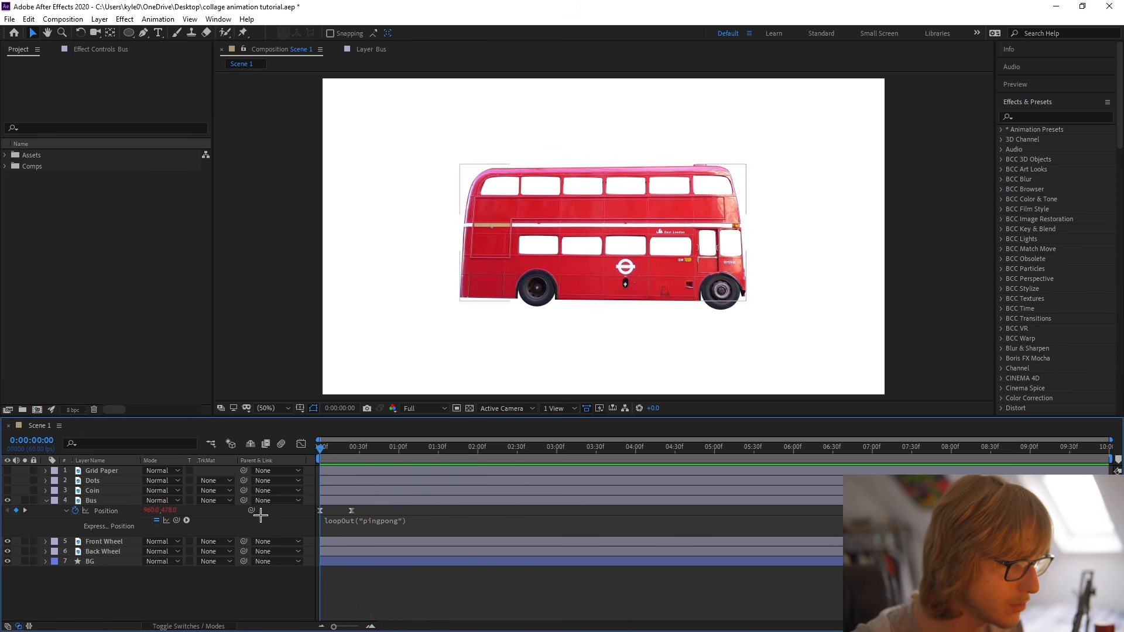
left_click(171, 509)
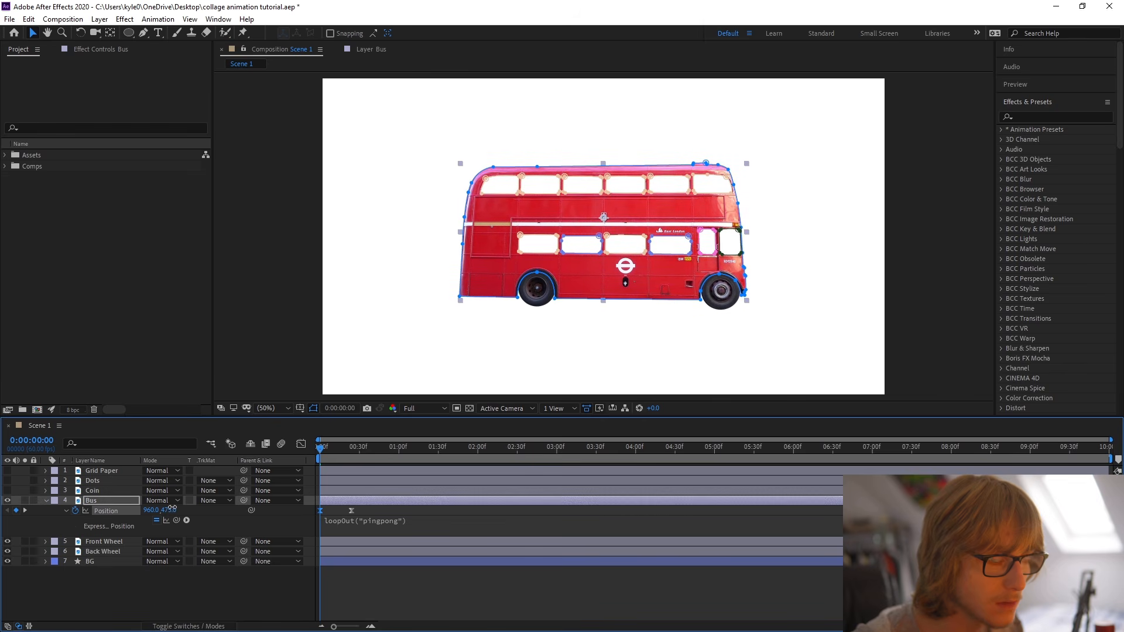
left_click(511, 604)
key("space")
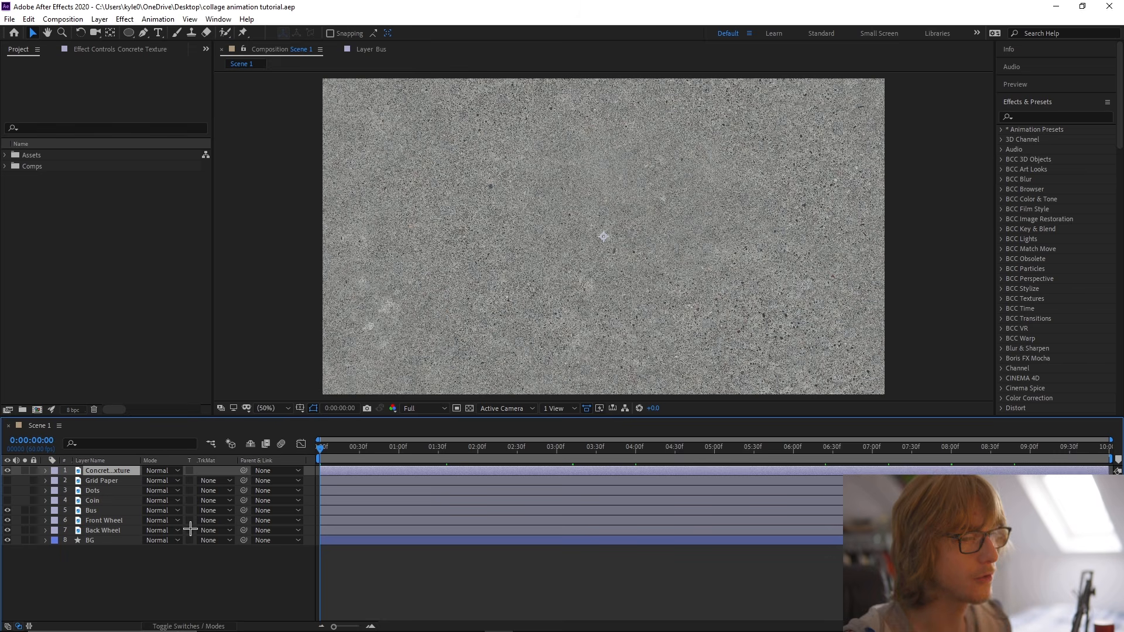
Scale the Concrete Texture layer down to 35% and deselect it.
key("s")
left_click_drag(162, 481, 121, 481)
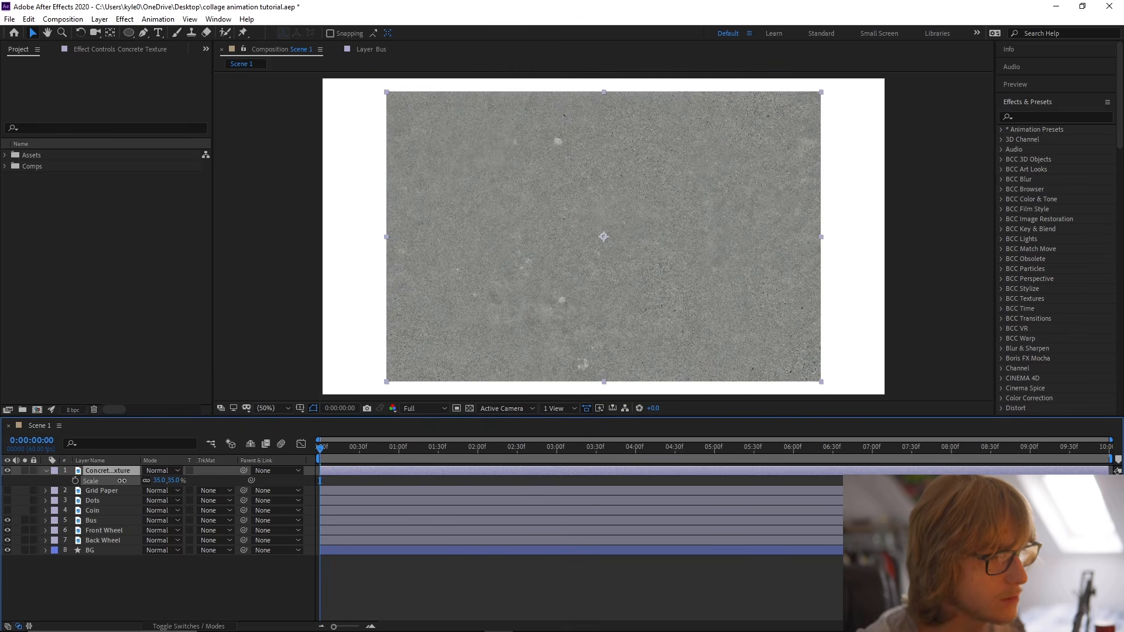
key("s")
left_click(259, 558)
Draw a wide horizontal rectangle shape with dark red fill 960000 over the concrete texture.
left_click(123, 32)
left_click_drag(123, 33, 162, 32)
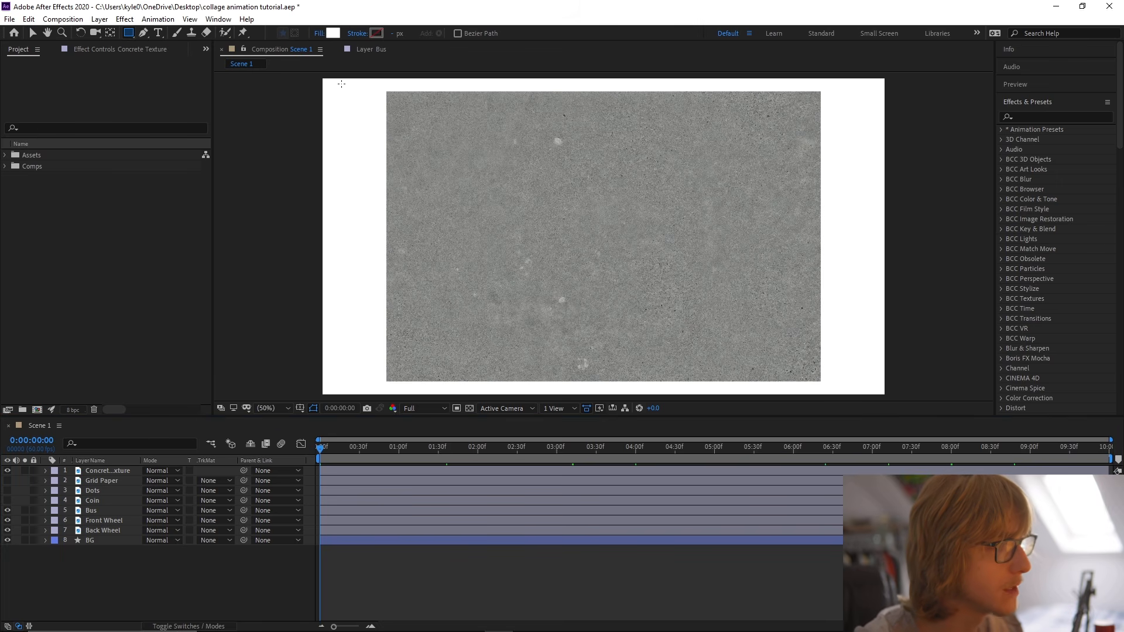
left_click(333, 32)
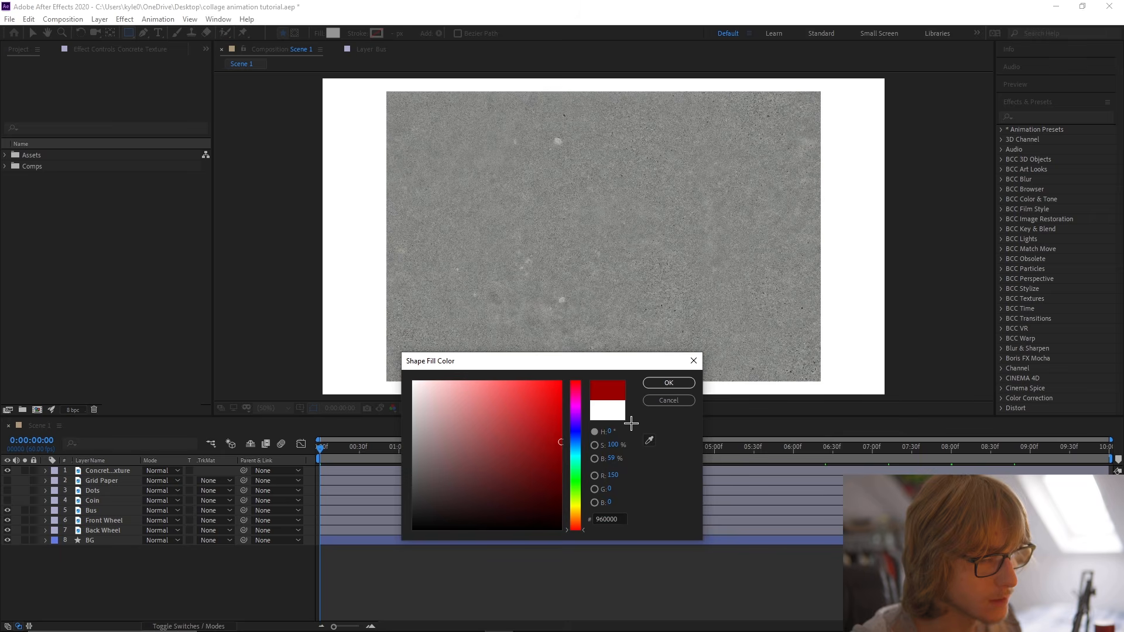
left_click(665, 385)
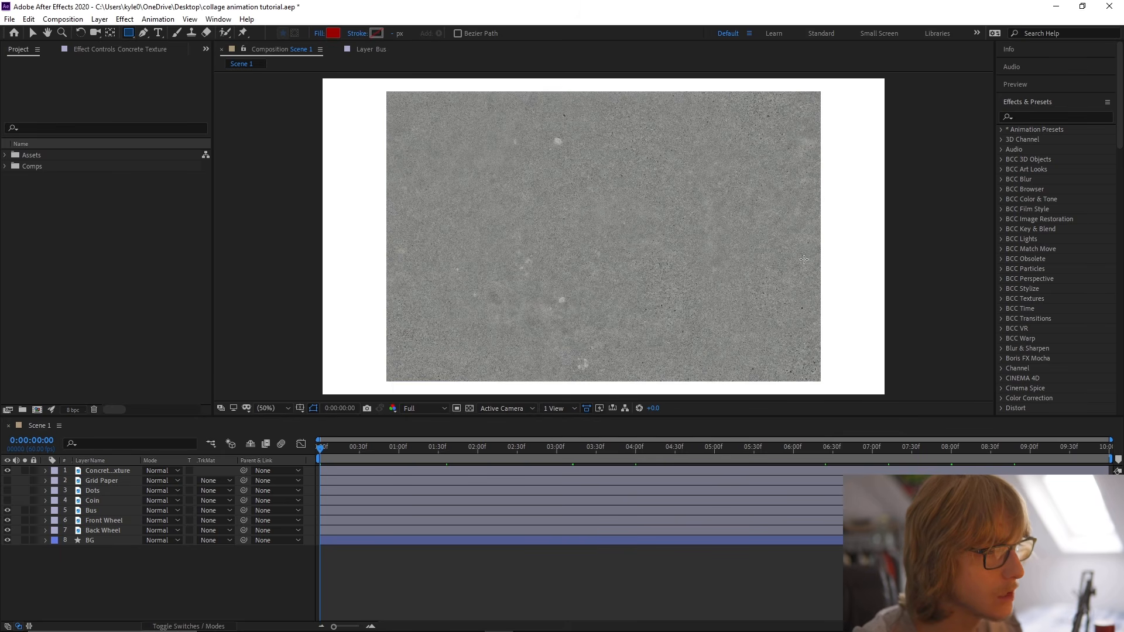
left_click_drag(382, 215, 687, 265)
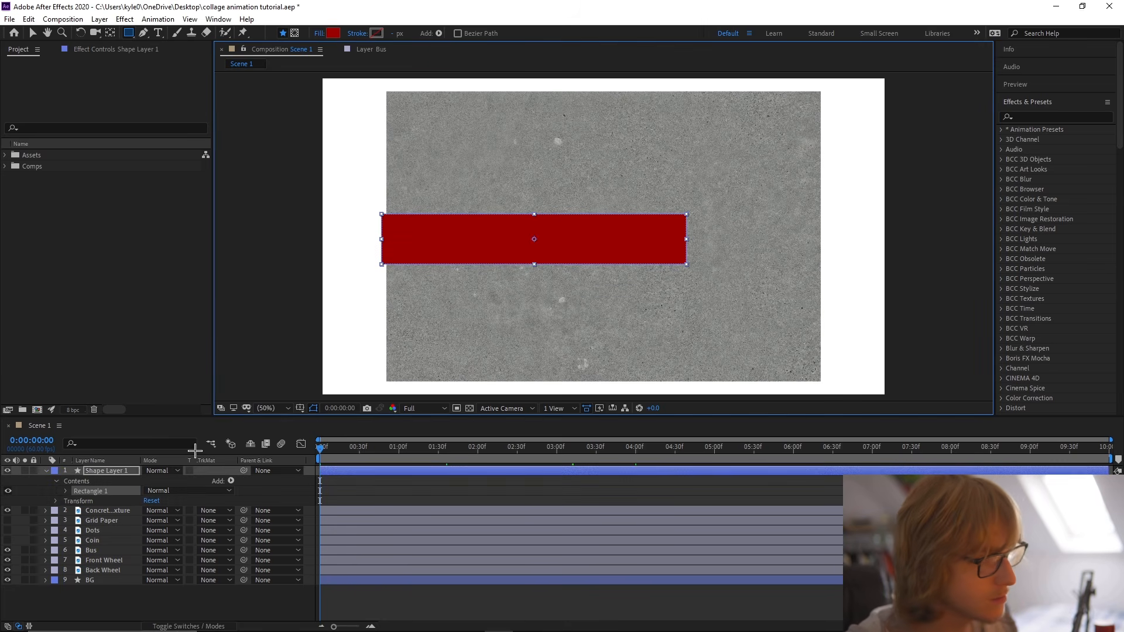
Center the new rectangle shape layer's anchor point in its layer content.
key("v")
right_click(119, 472)
mouse_move(169, 200)
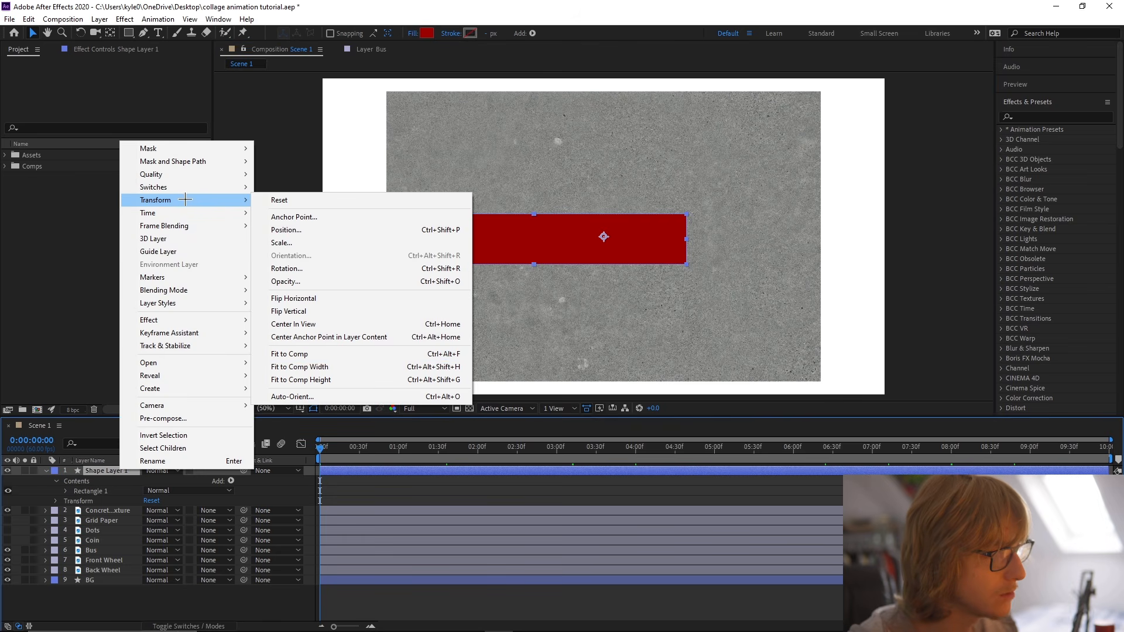
left_click(399, 337)
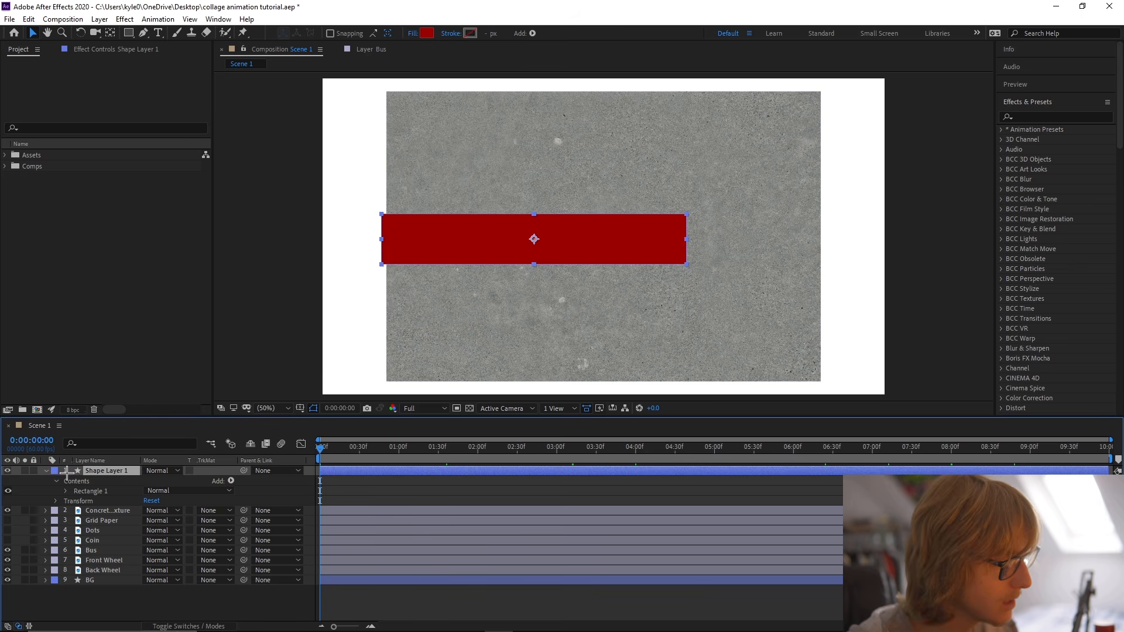
Rename the rectangle shape layer as Concrete Matte and collapse its properties.
key("Return")
type("Ma")
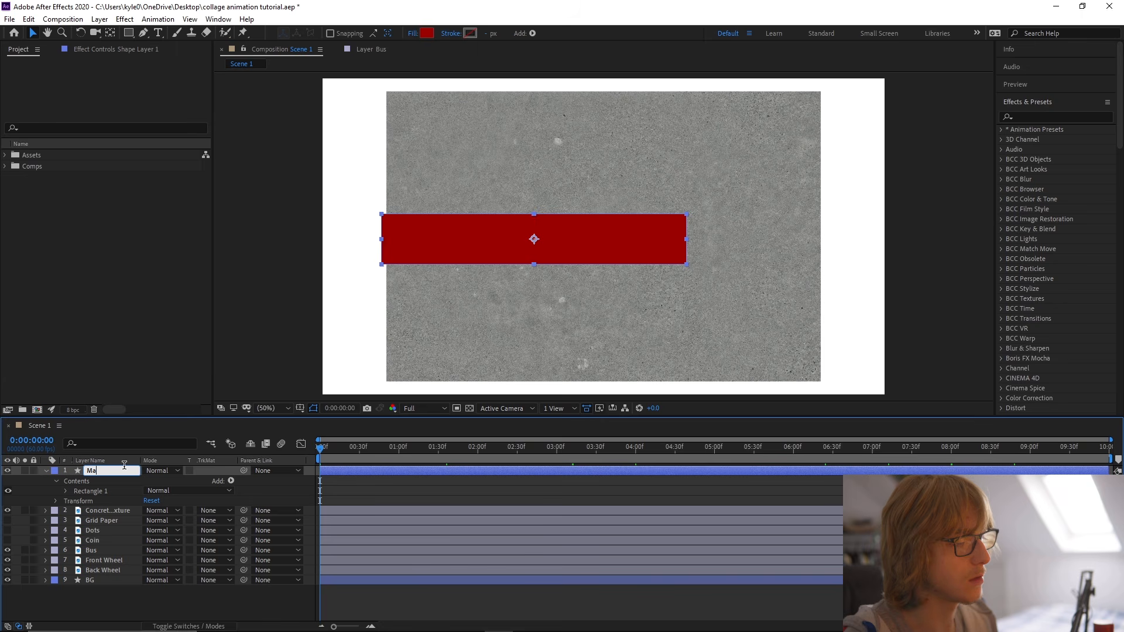
type("tte")
key("Return")
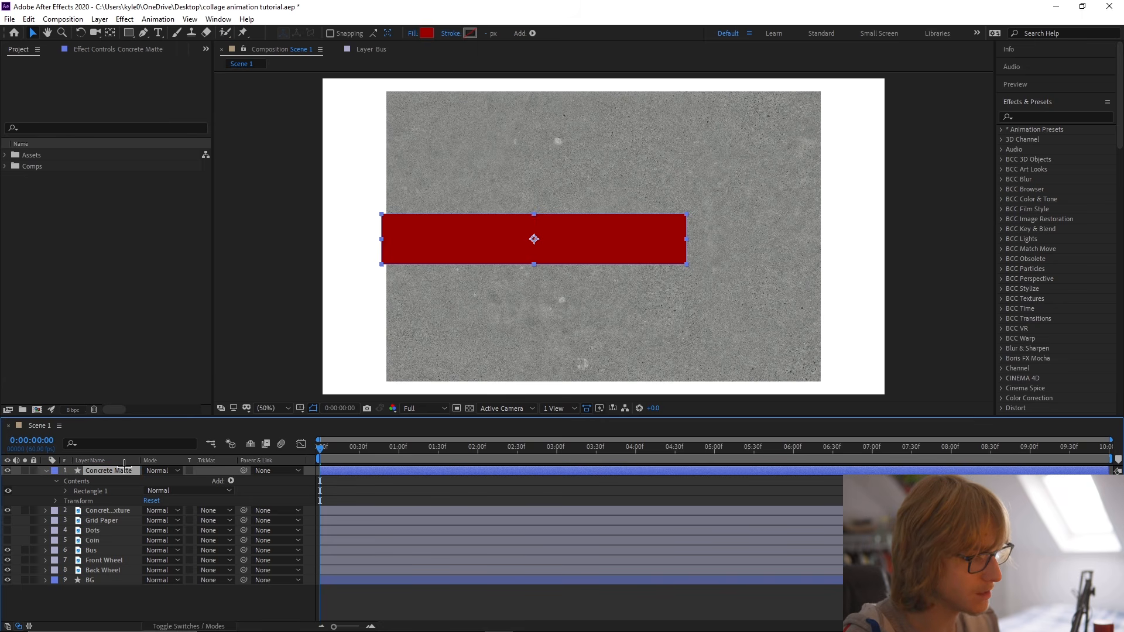
left_click(45, 471)
Set the Concrete Texture layer's track matte to Alpha Matte "Concrete Matte", shift the texture within the matte, and save the project.
left_click(120, 481)
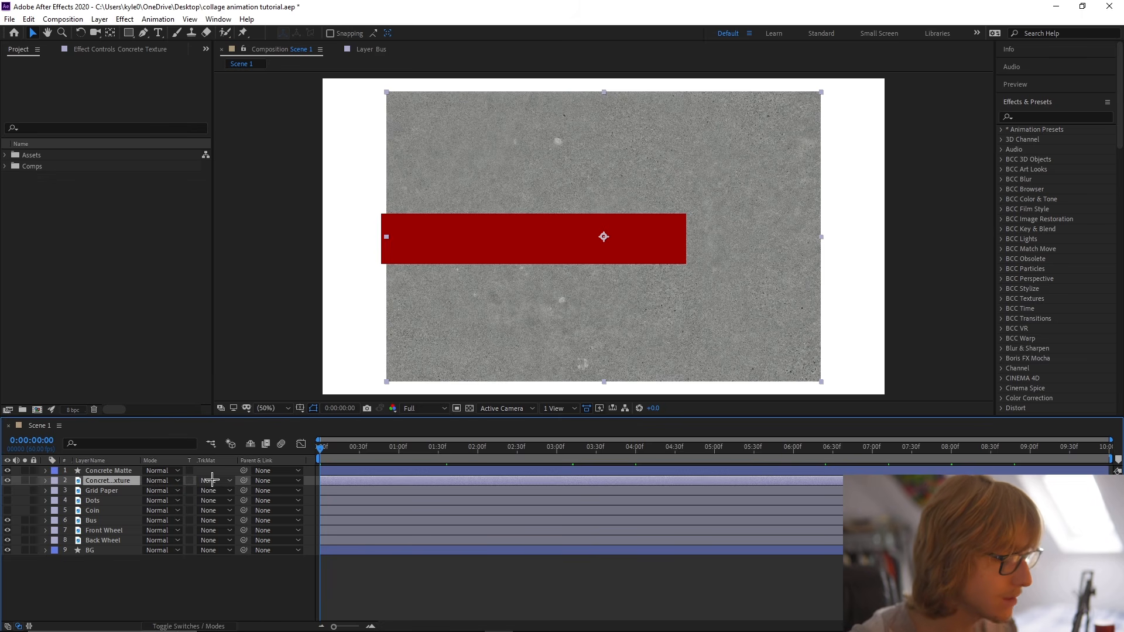
left_click(208, 622)
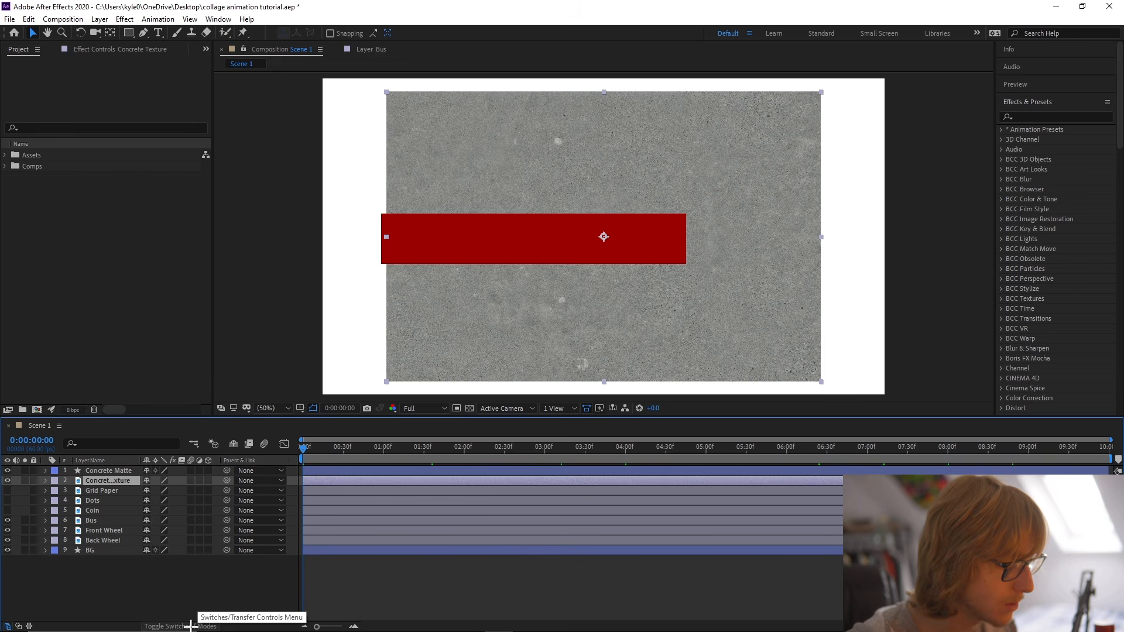
left_click(200, 625)
left_click(214, 481)
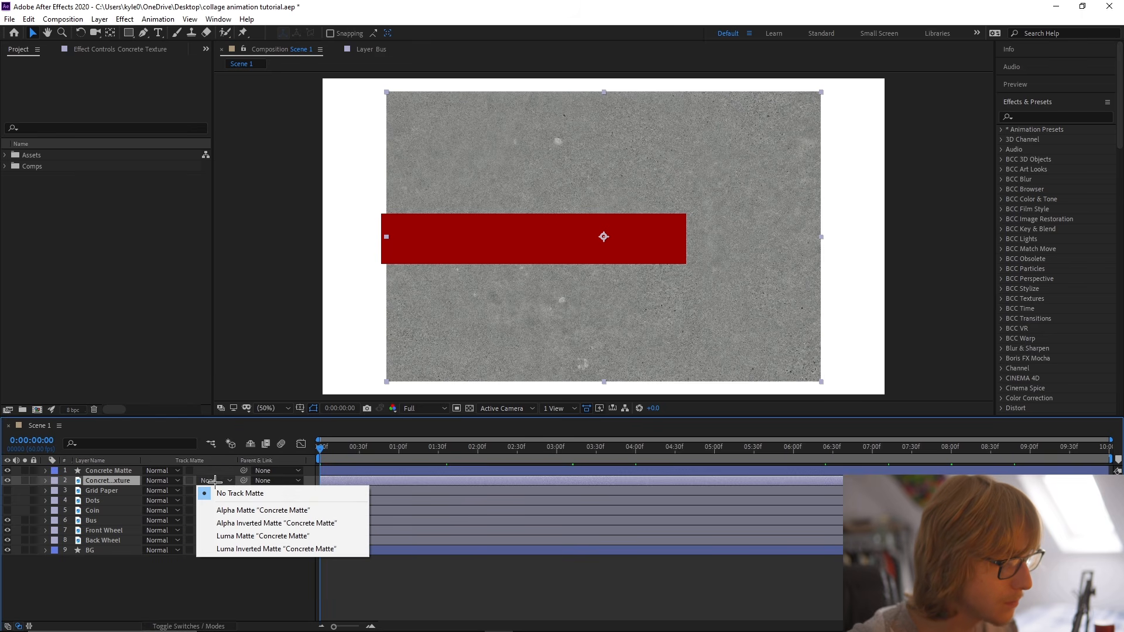
left_click(263, 510)
left_click_drag(566, 248, 500, 251)
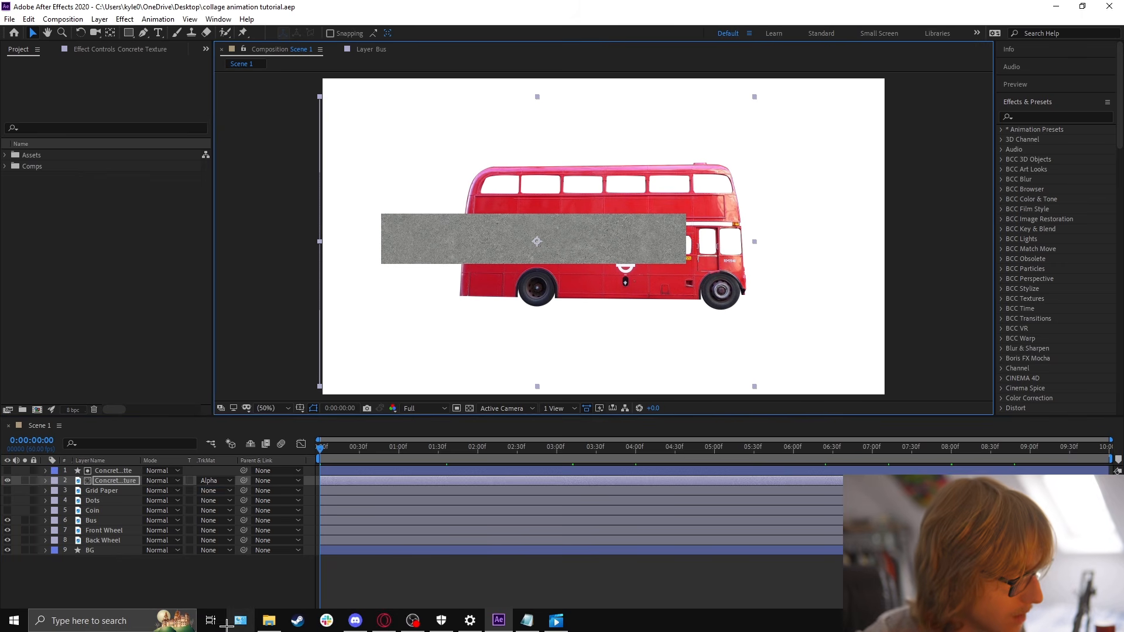
left_click(223, 580)
key("ctrl+s")
Show the layer switches and make both the Concrete Matte and Concrete Texture layers 3D.
left_click(225, 626)
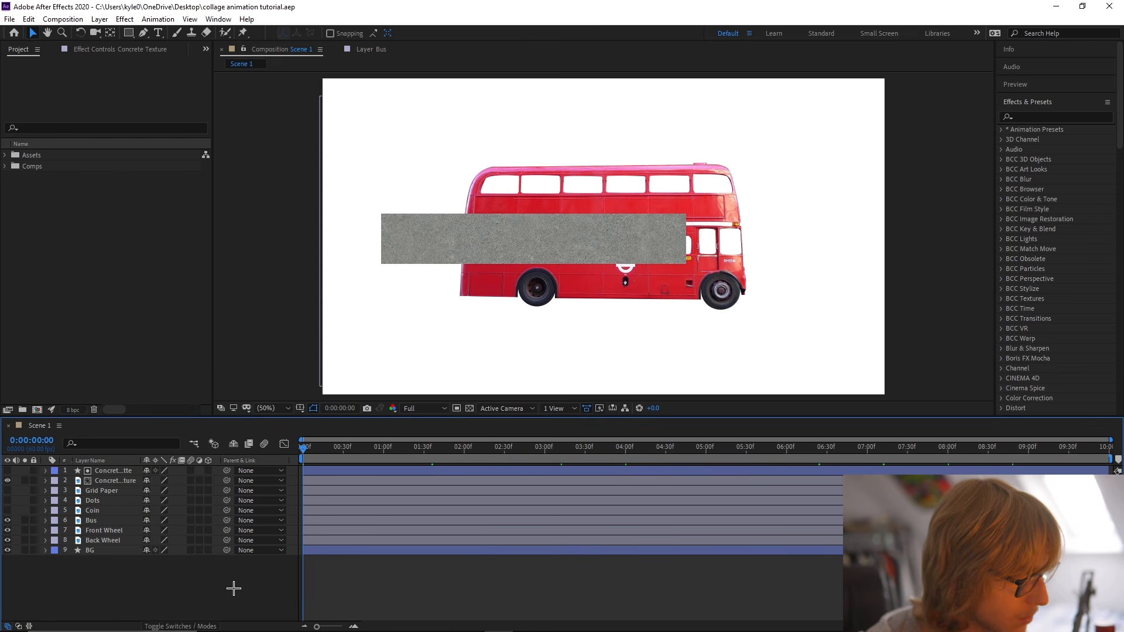
left_click(137, 483)
left_click_drag(208, 470, 208, 481)
left_click(164, 584)
Parent the Concrete Texture layer to the Concrete Matte layer and reveal the matte's rotation properties.
left_click(124, 481)
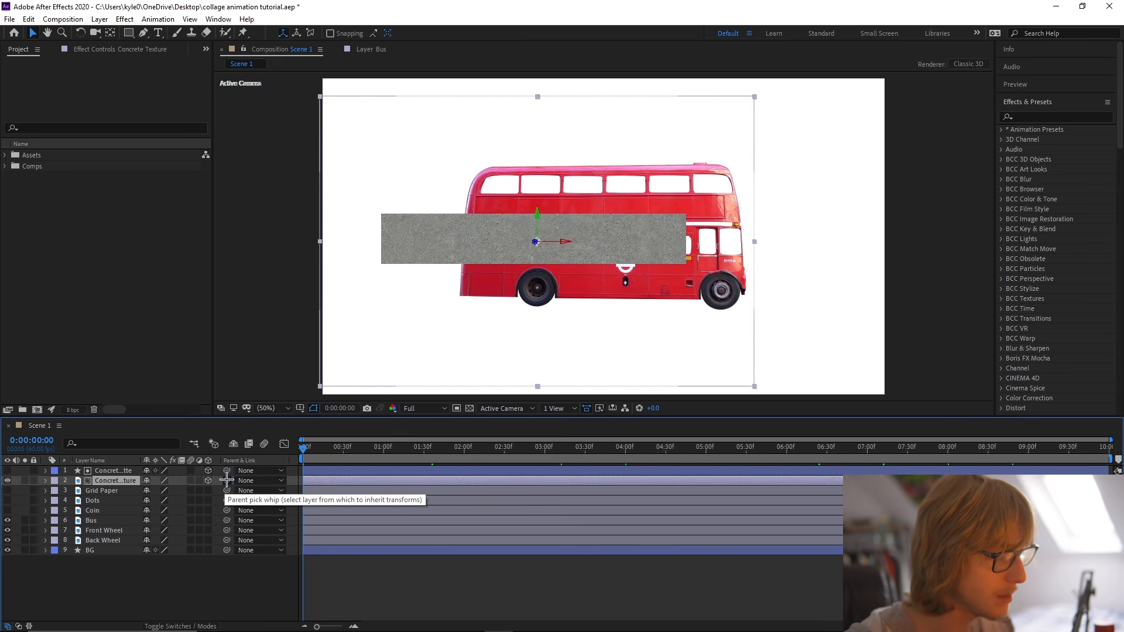
left_click_drag(227, 481, 115, 472)
key("r")
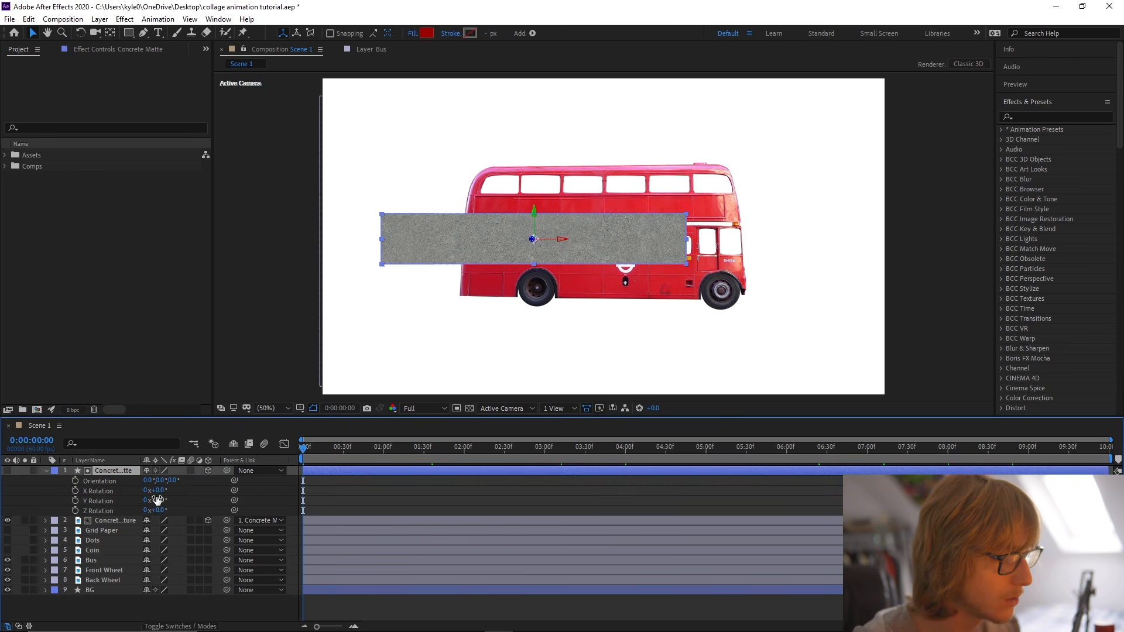
key("r")
key("r")
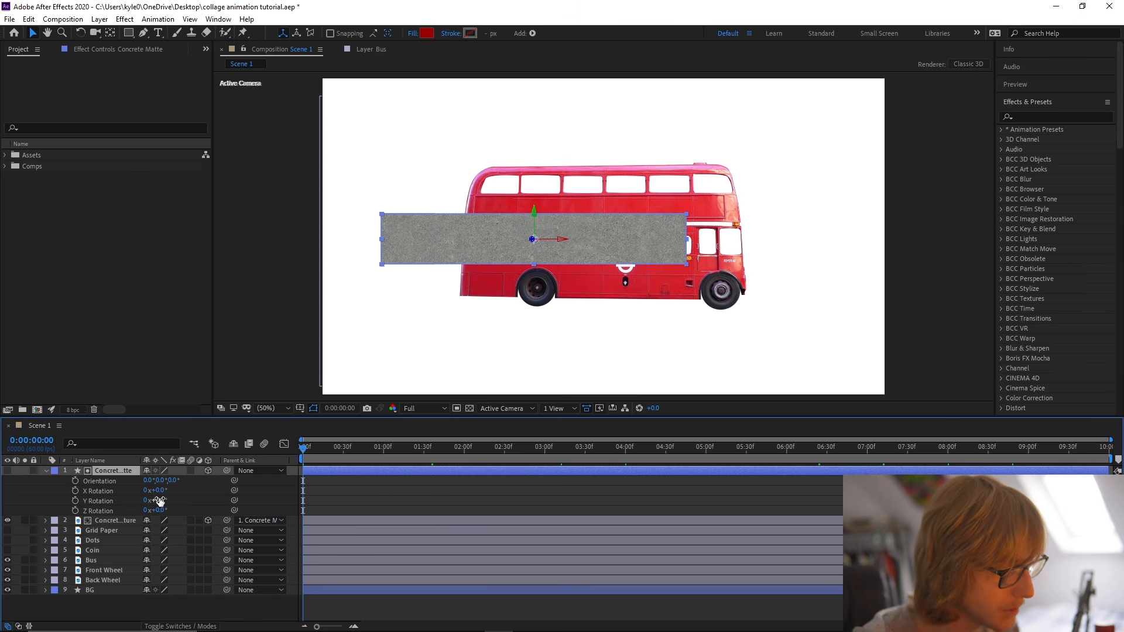
Set the Concrete Matte layer's X rotation to -63° and lower the road to the bus's wheel level.
left_click_drag(159, 490, 132, 498)
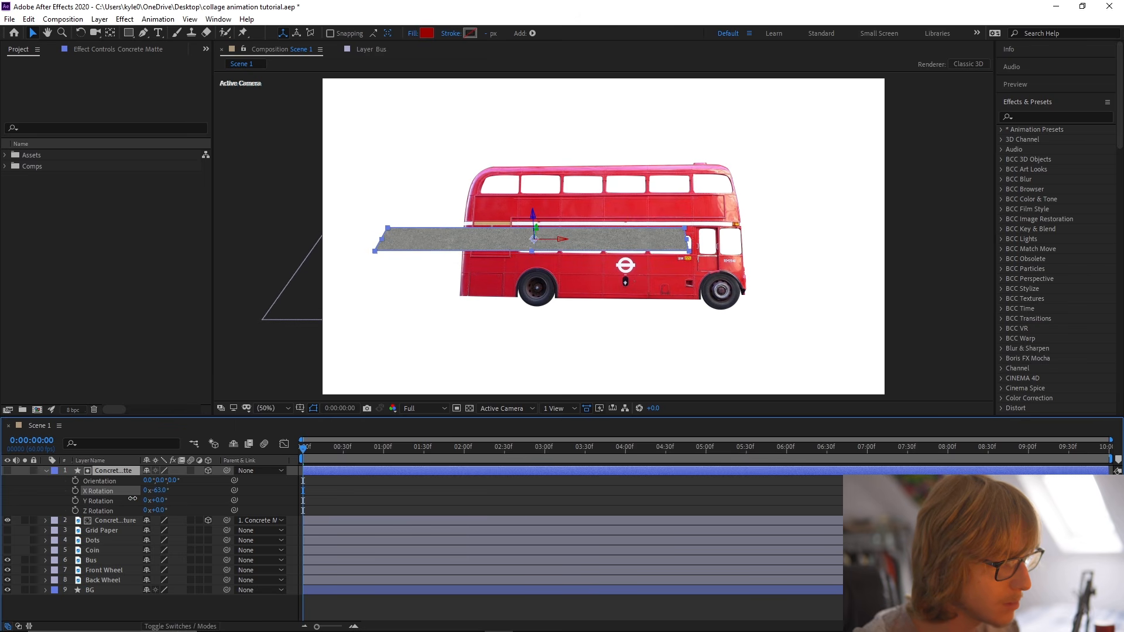
left_click(46, 470)
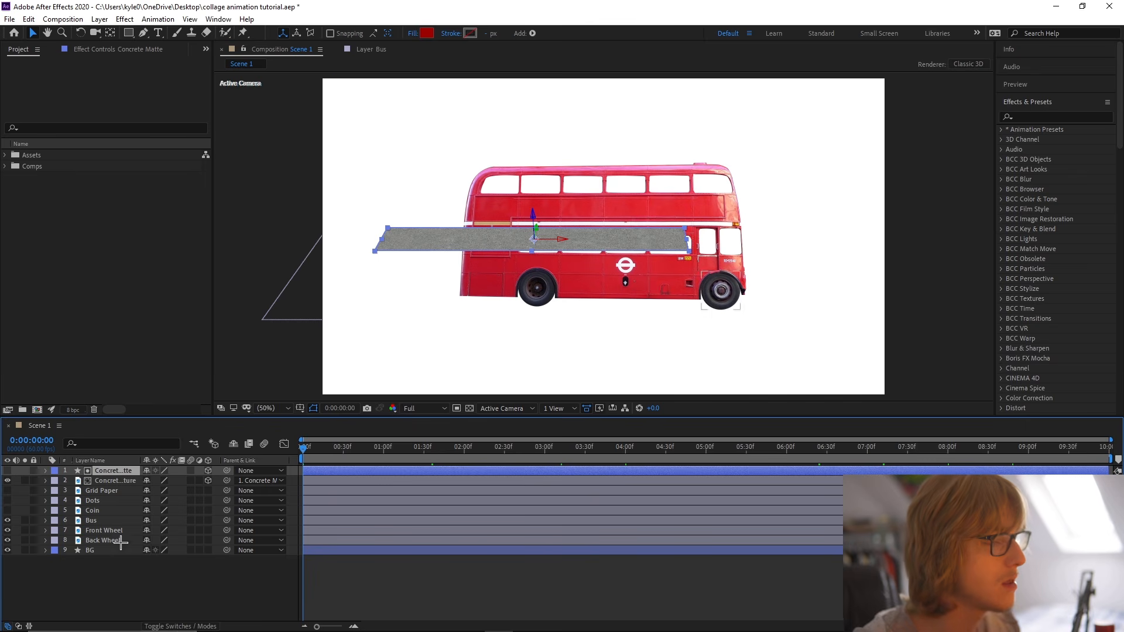
left_click(120, 471)
left_click_drag(564, 240, 578, 307)
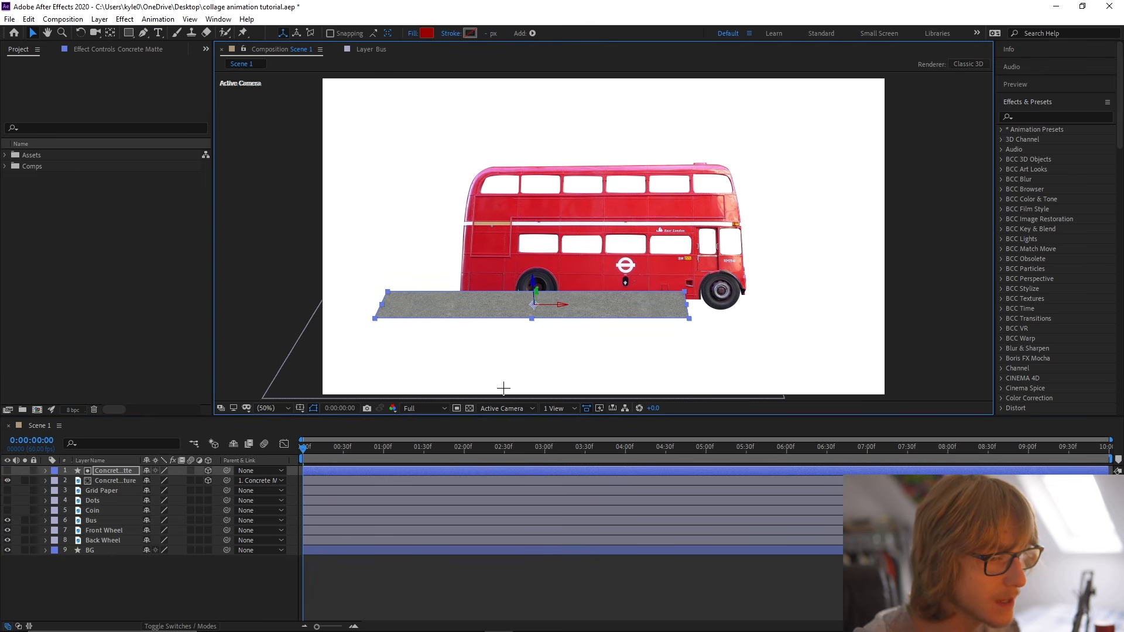
Place both concrete layers directly above BG in the layer order and hide the Bus, Front Wheel and Back Wheel layers.
left_click(119, 481, "shift")
left_click_drag(119, 481, 120, 549)
left_click(113, 572)
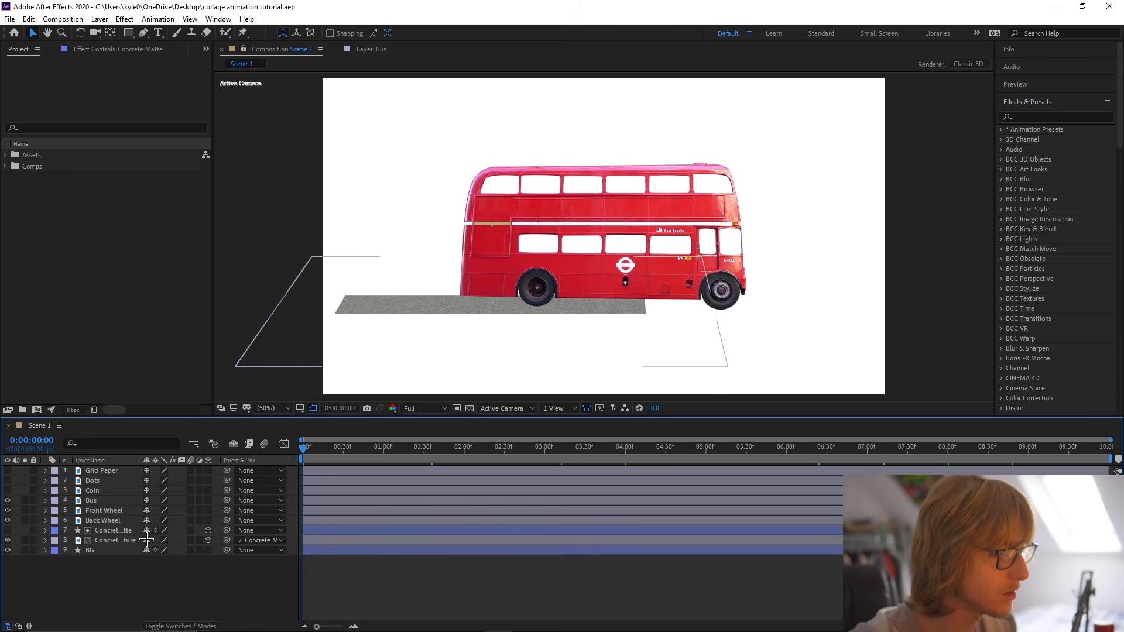
left_click(111, 521)
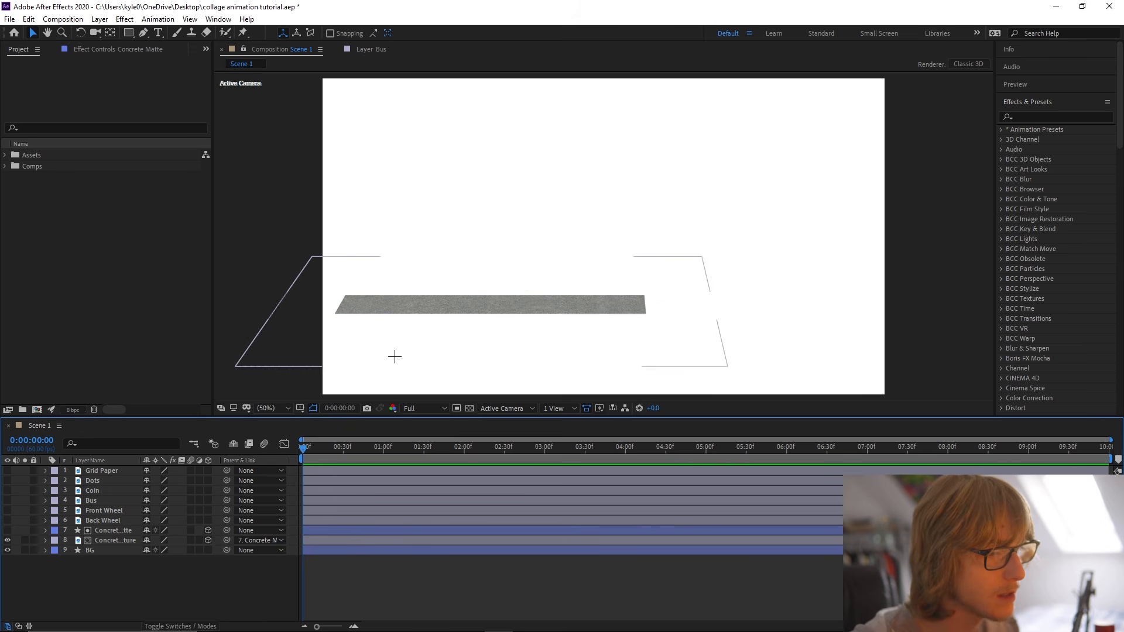
key("ctrl+s")
Expand the Concrete Matte's Rectangle 1 contents and convert Rectangle Path 1 to a Bezier path.
left_click(127, 531)
left_click(128, 531)
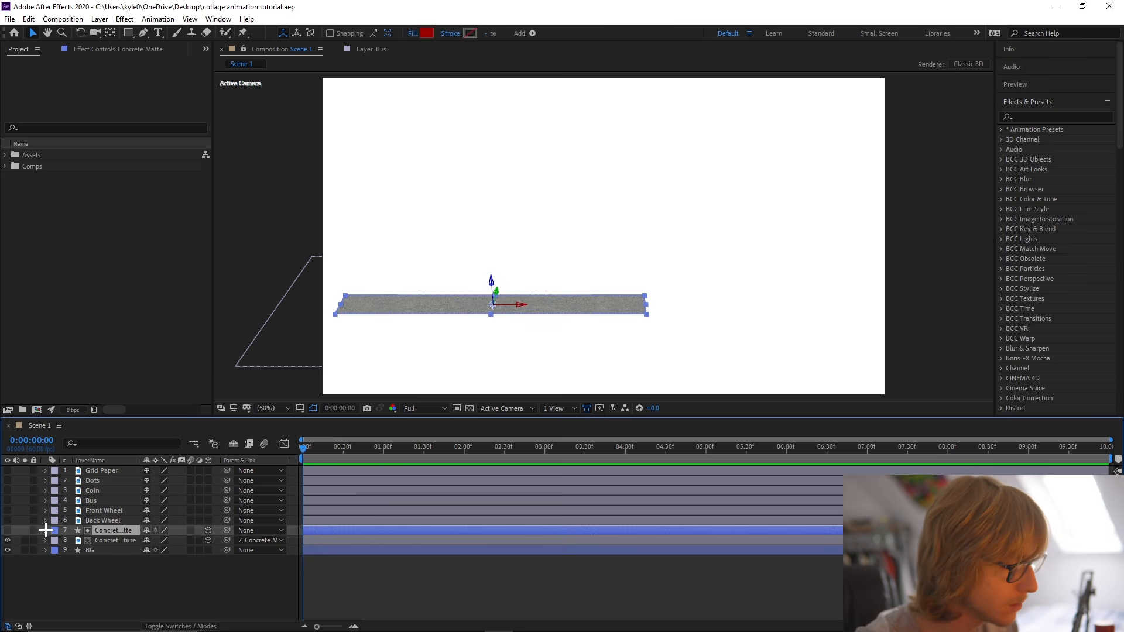
left_click(45, 530)
left_click(55, 541)
left_click(95, 551)
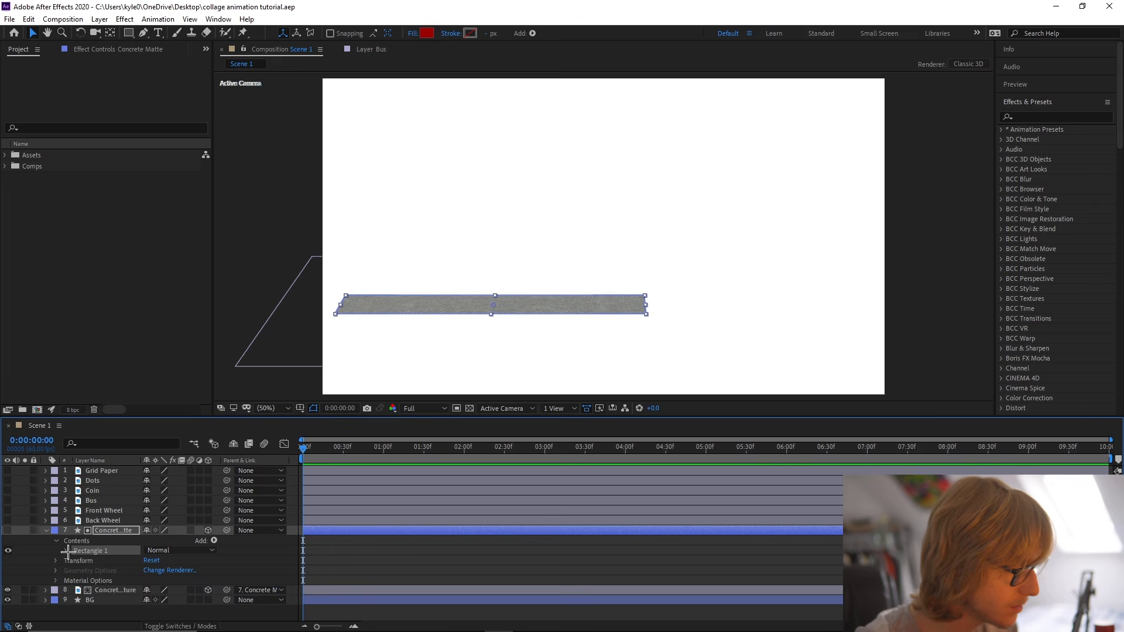
left_click(66, 551)
scroll(161, 555, "down", 1)
left_click(97, 536)
left_click(76, 537)
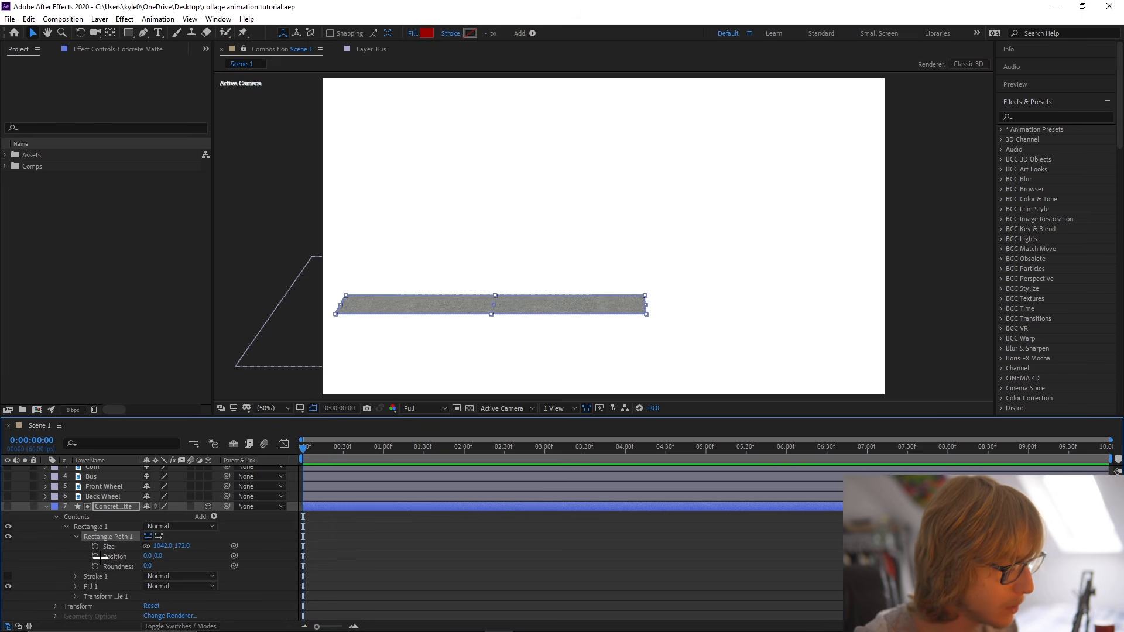
right_click(114, 537)
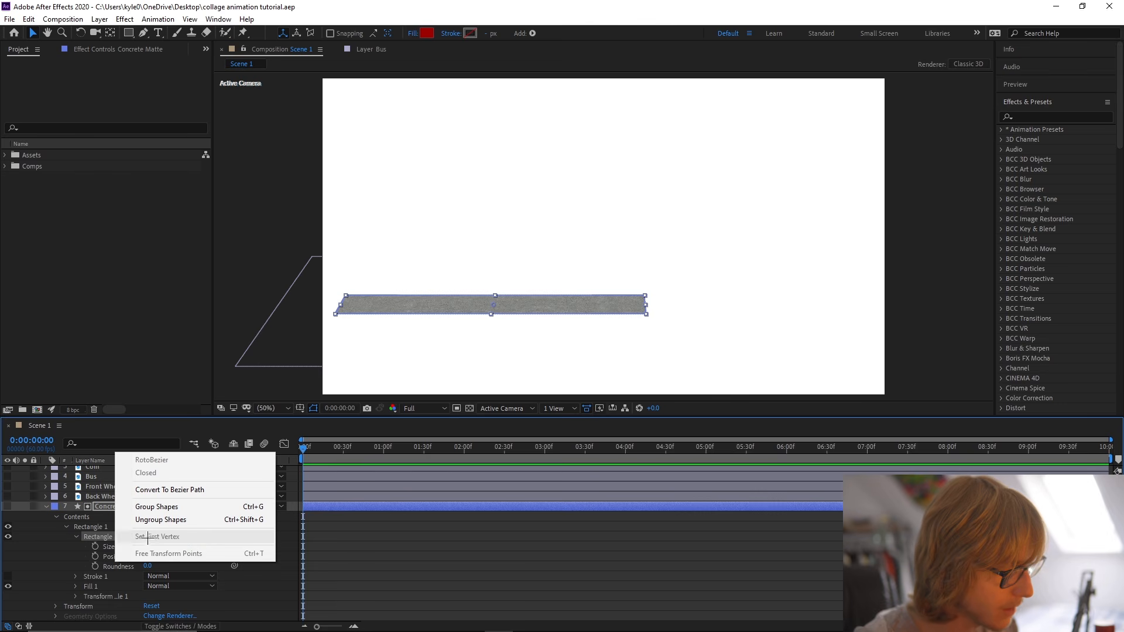
left_click(174, 490)
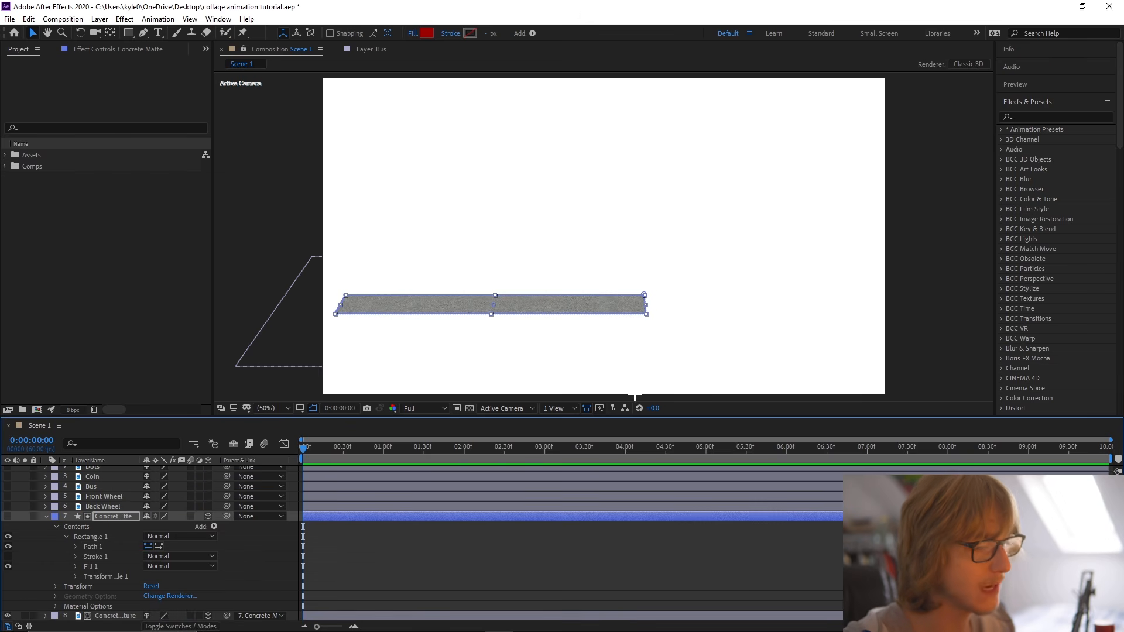
Try to move the vertices at the right end of the concrete matte's path.
key("g")
left_click(644, 296)
scroll(645, 300, "up", 1)
left_click_drag(648, 329, 539, 219)
left_click_drag(625, 284, 780, 289)
scroll(692, 283, "down", 1)
mouse_move(668, 261)
left_mouse_down()
mouse_move(364, 261)
mouse_move(649, 265)
left_mouse_up()
key("ctrl+z")
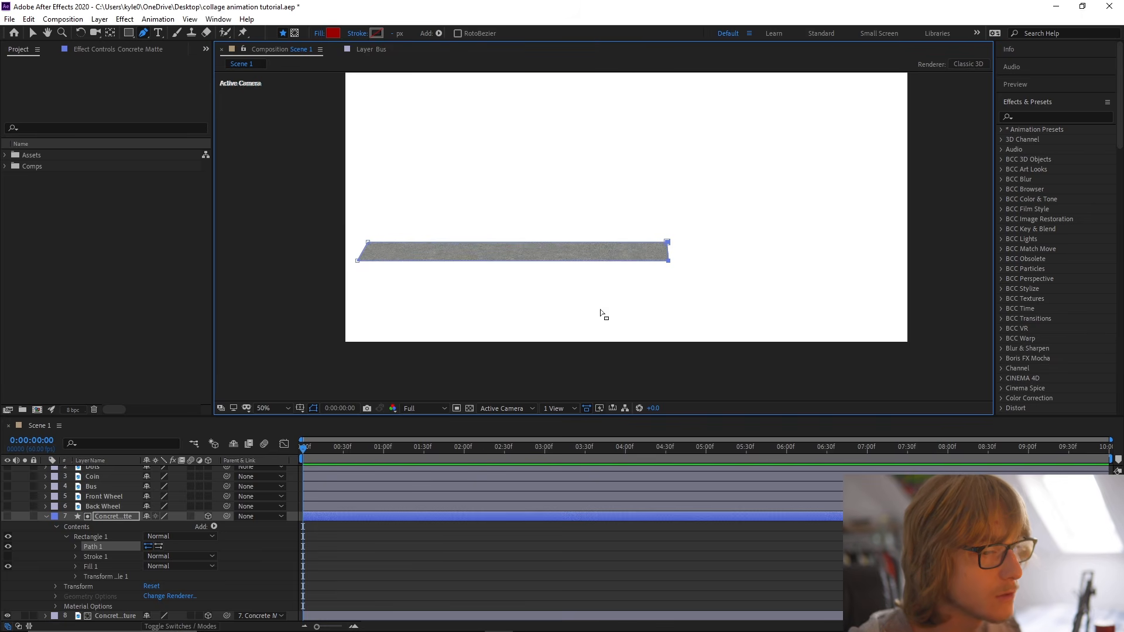
Enable keyframing for the Concrete Matte's Path and move its full-length keyframe to 2:18.
key("ctrl+s")
left_click(256, 561)
left_click(93, 546)
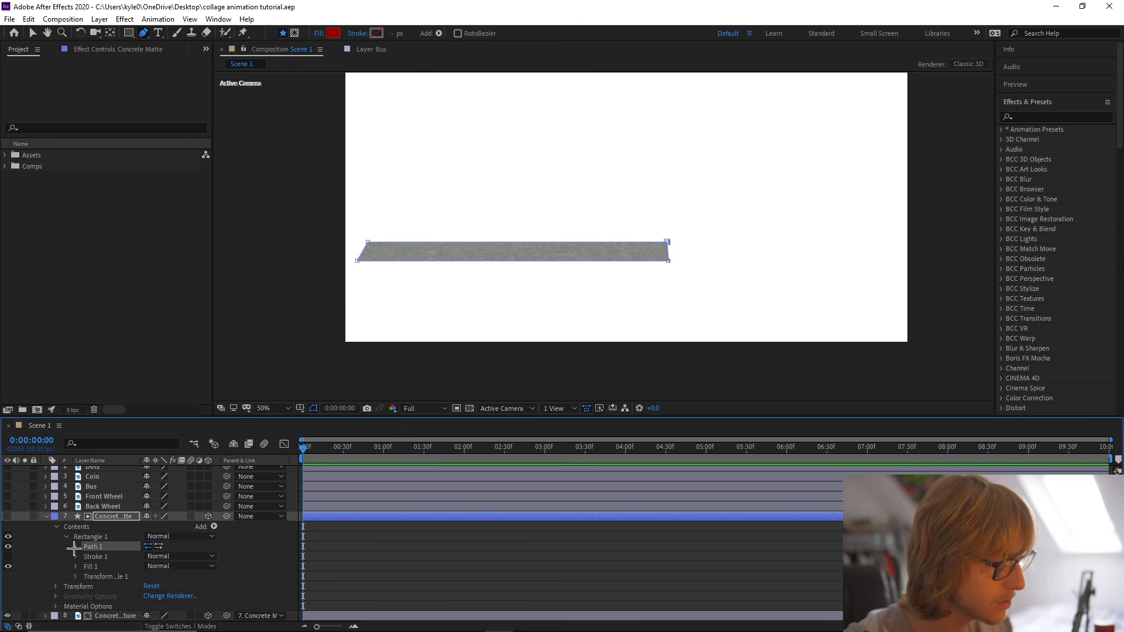
left_click(76, 547)
left_click(95, 556)
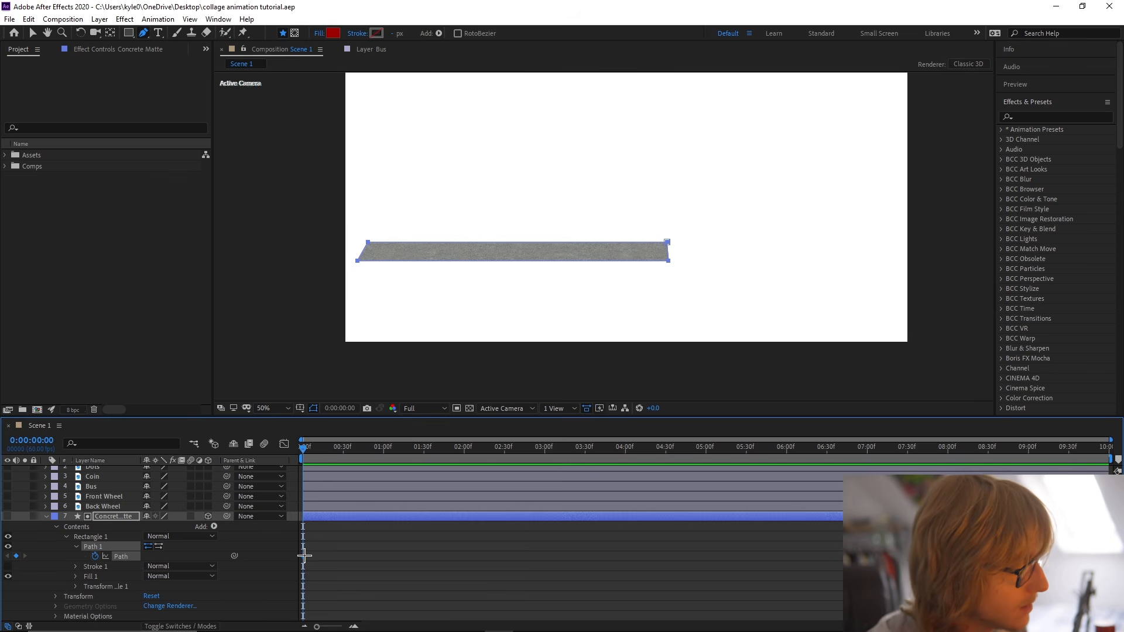
left_click_drag(304, 555, 422, 563)
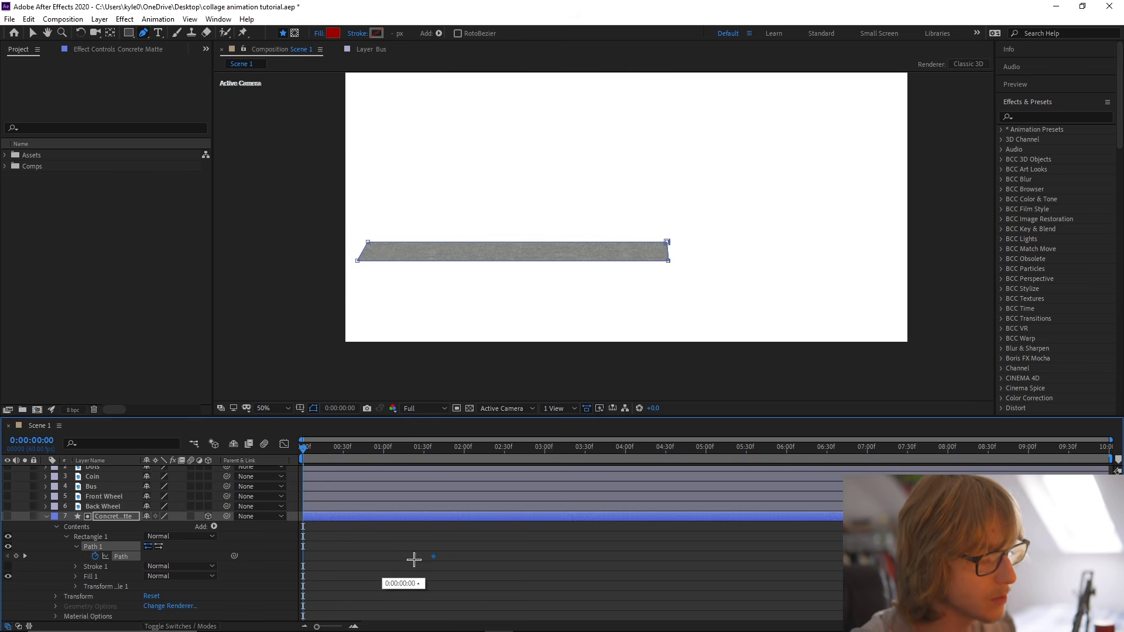
left_click_drag(491, 569, 487, 568)
At the first frame, collapse the matte's right-end vertices onto its left edge, and preview the road growing.
key("v")
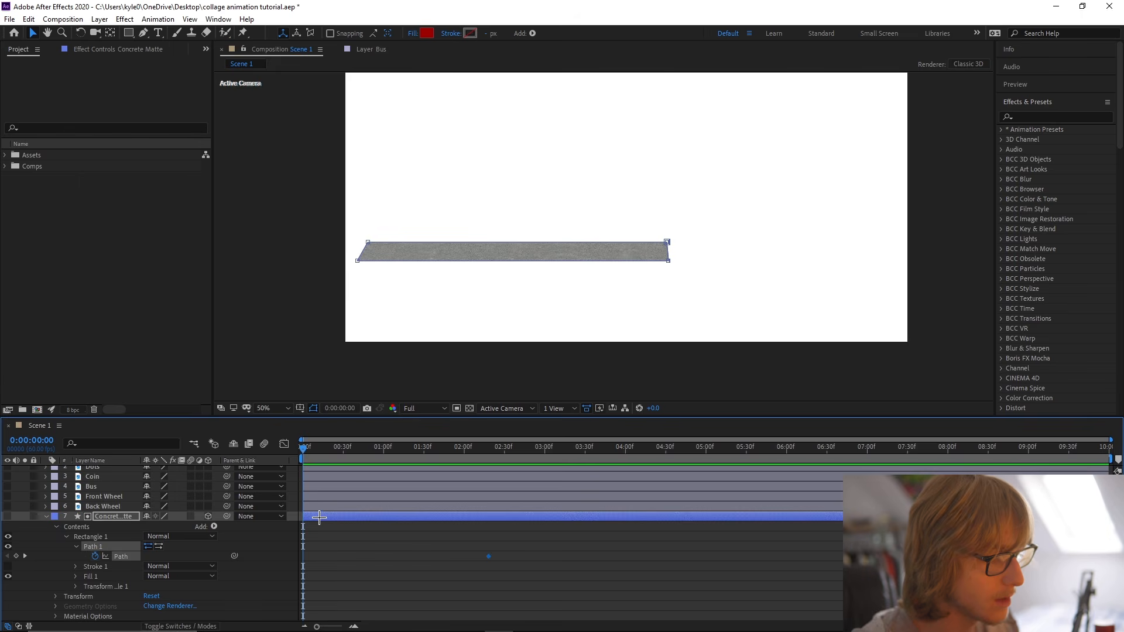
left_click(319, 518)
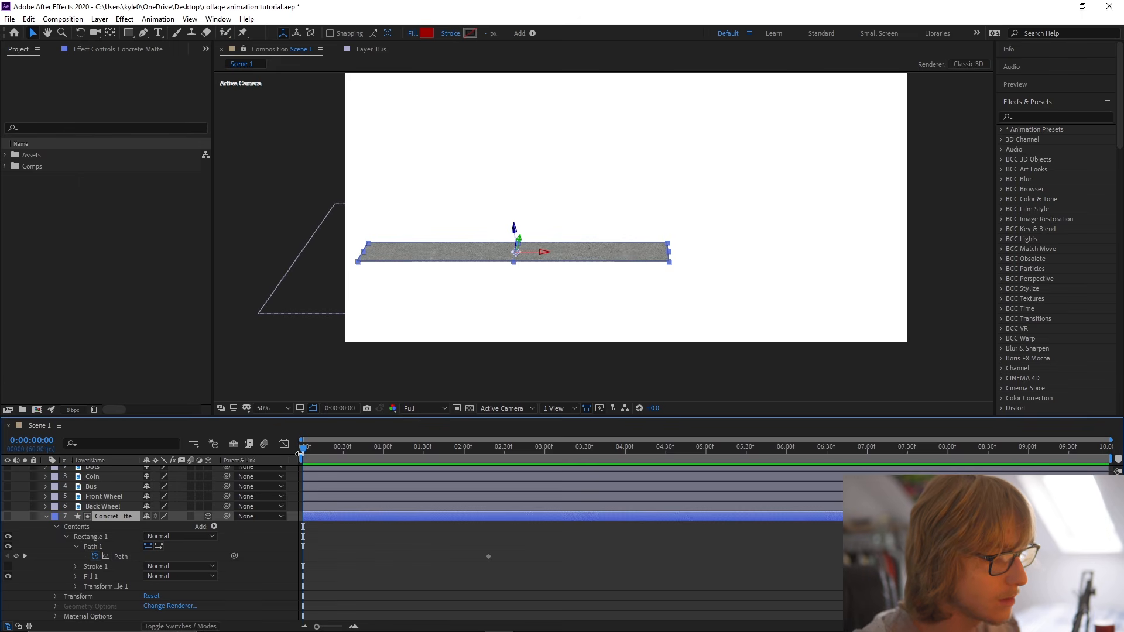
key("g")
left_click(668, 243)
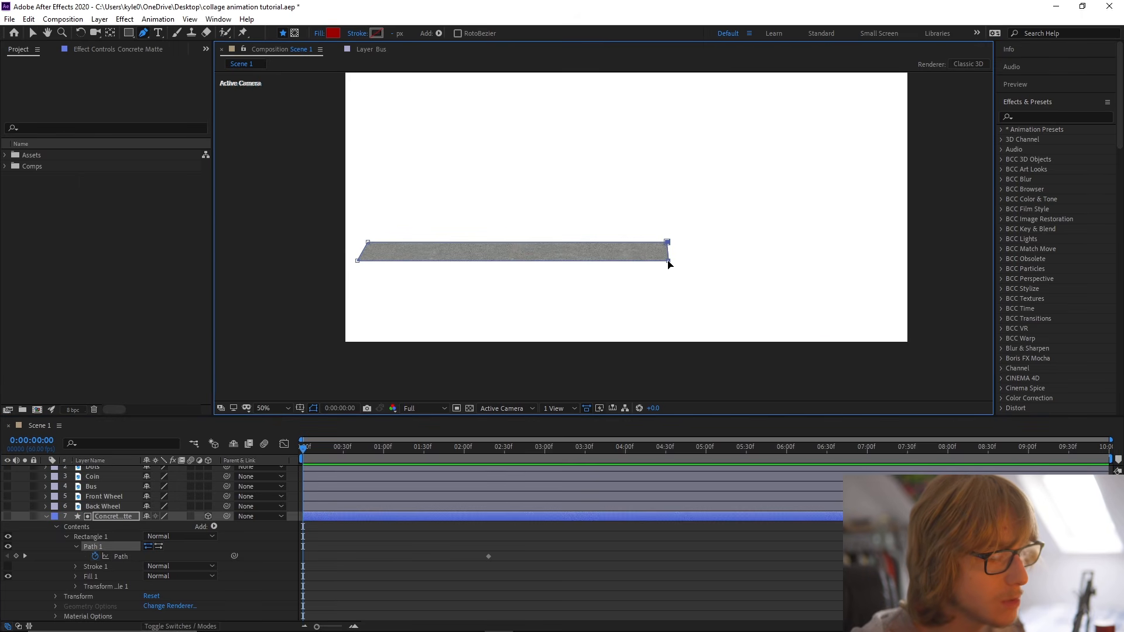
key("v")
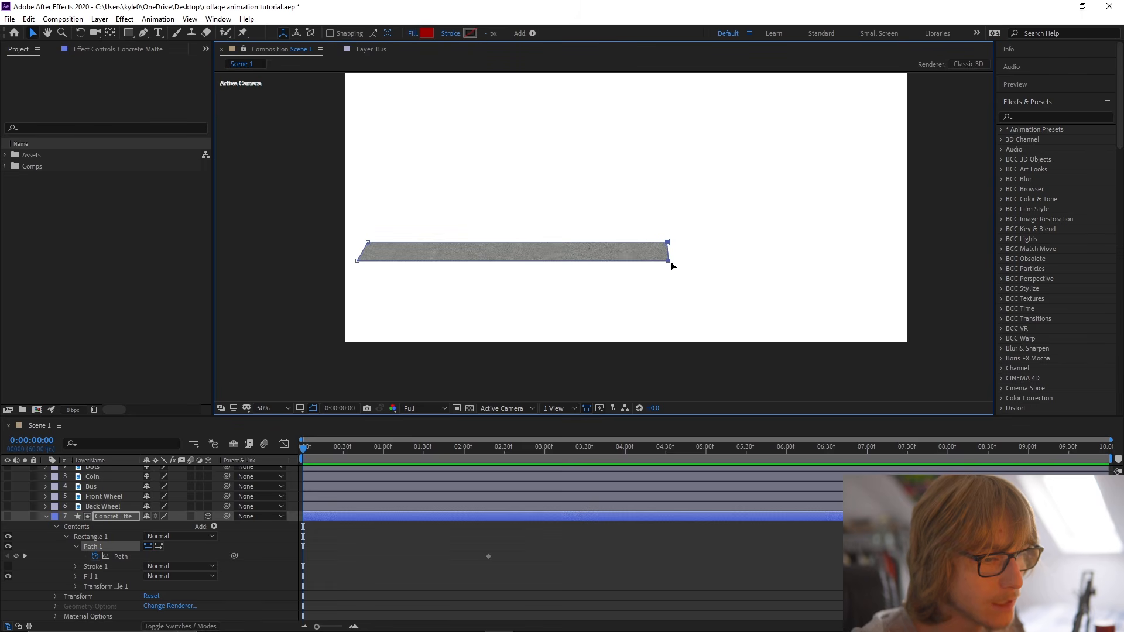
left_click_drag(671, 265, 361, 265)
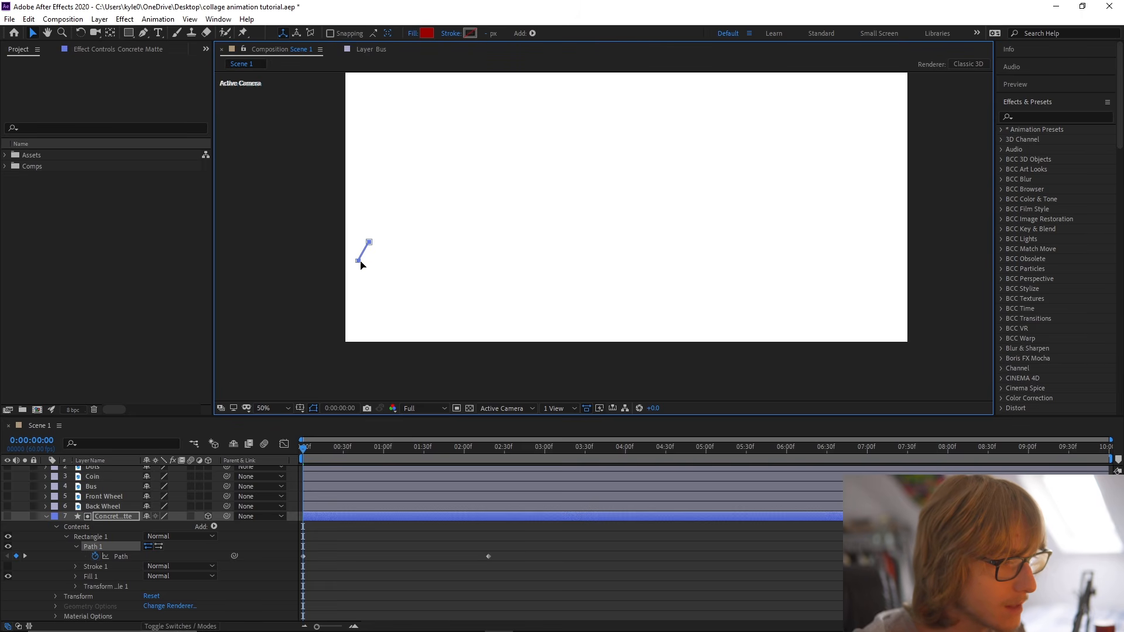
key("space")
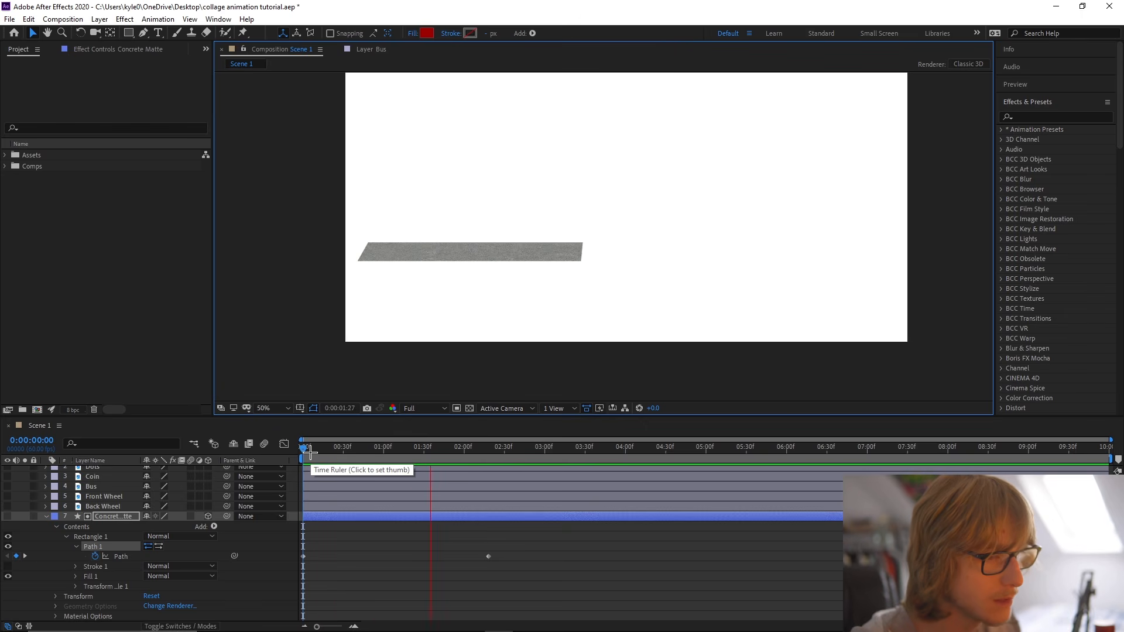
key("space")
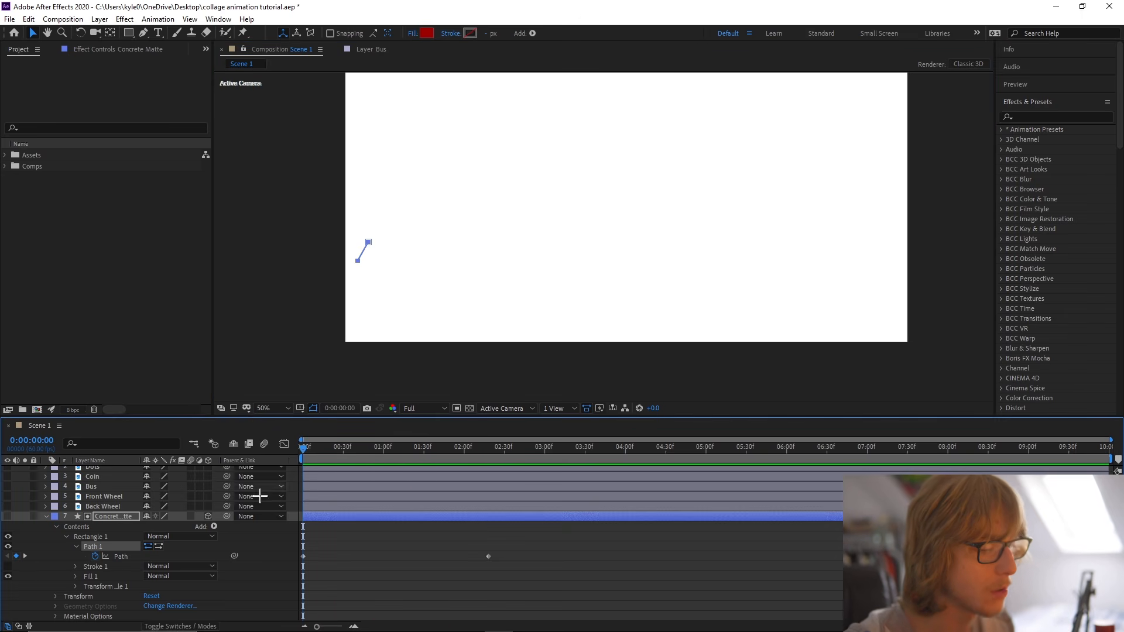
Apply Easy Ease to both Path keyframes of the Concrete Matte.
left_click(339, 557)
left_click(131, 557)
left_click(162, 557)
left_click(133, 557)
right_click(142, 558)
mouse_move(235, 536)
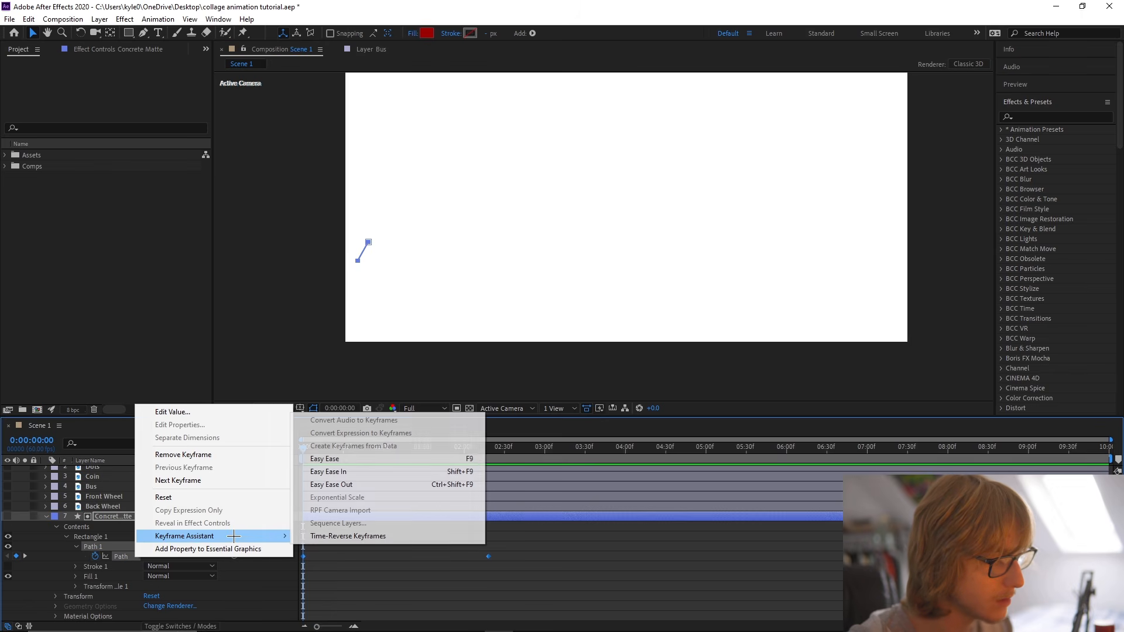
left_click(348, 458)
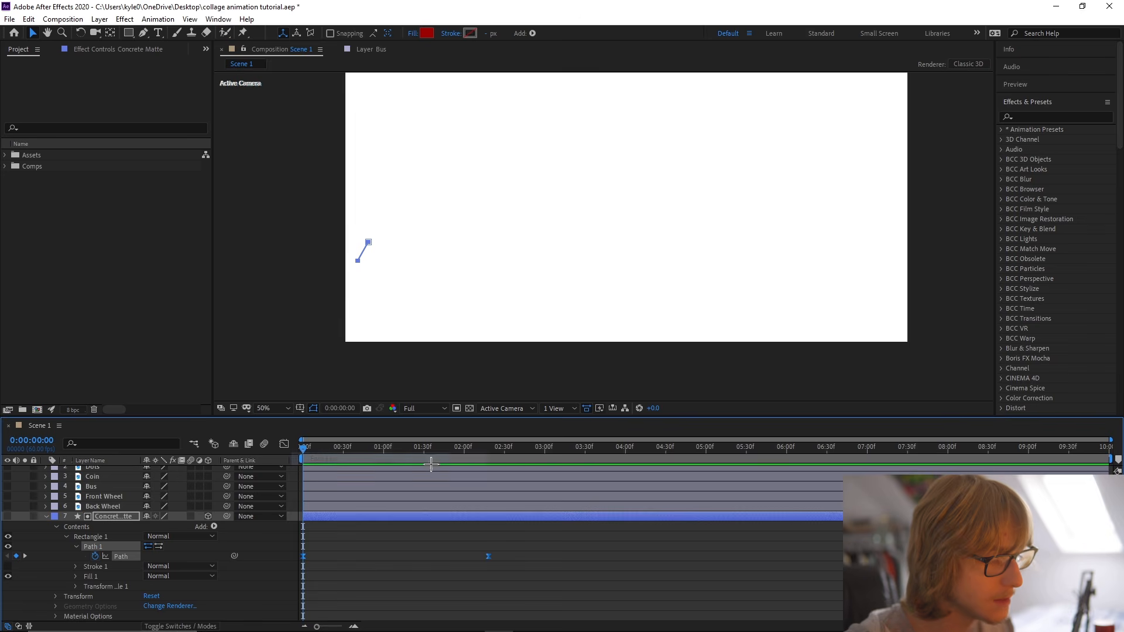
Lengthen the final Path keyframe's ease in the speed graph so the motion peaks early, preview it, and save the project.
left_click(284, 444)
left_click_drag(507, 578, 343, 594)
key("space")
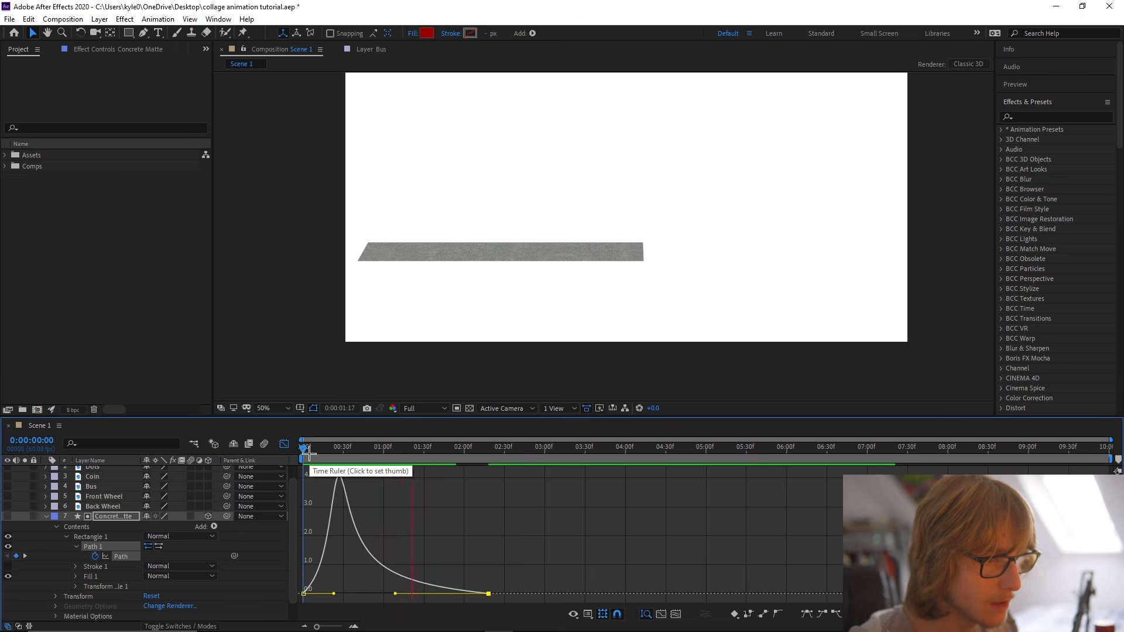
left_click(284, 444)
left_click(366, 519)
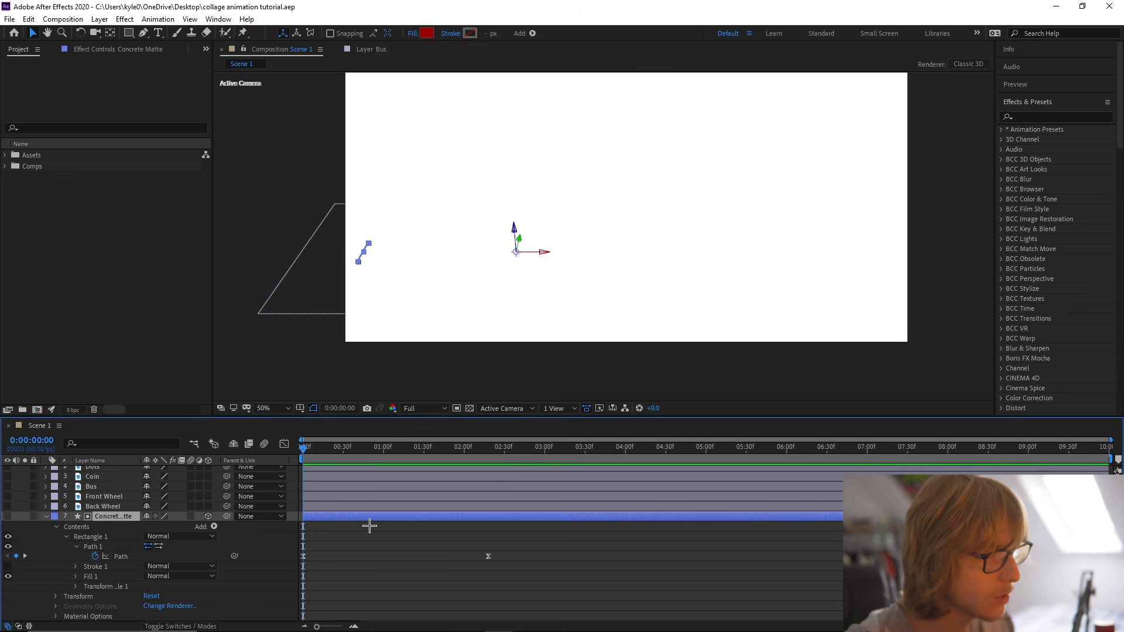
key("ctrl+s")
Keyframe the Concrete Matte's current position at 2:18 and set its X position to -138 at the first frame.
key("u")
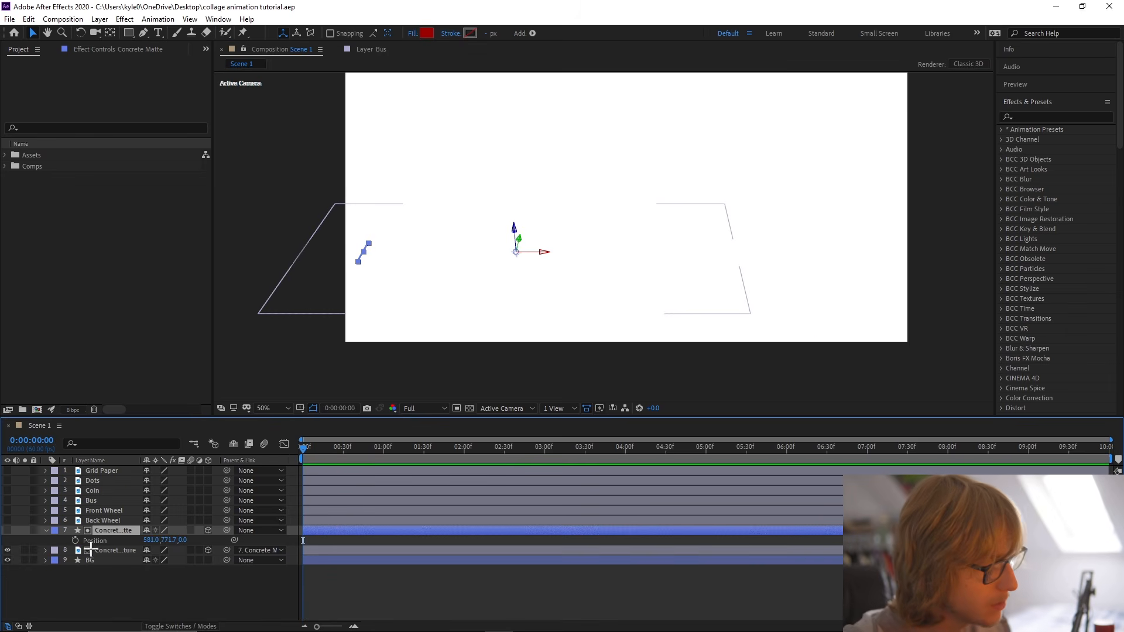
key("alt+shift+p")
left_click_drag(303, 552, 473, 575)
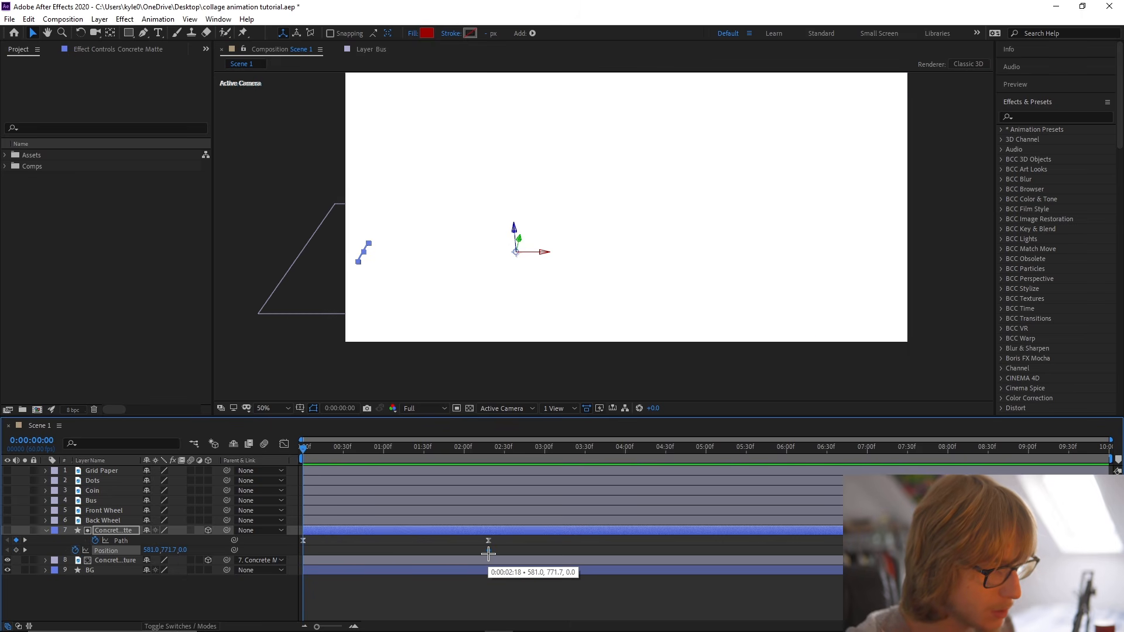
left_click_drag(140, 550, 5, 530)
left_click_drag(157, 551, 1, 544)
left_click_drag(150, 552, 2, 541)
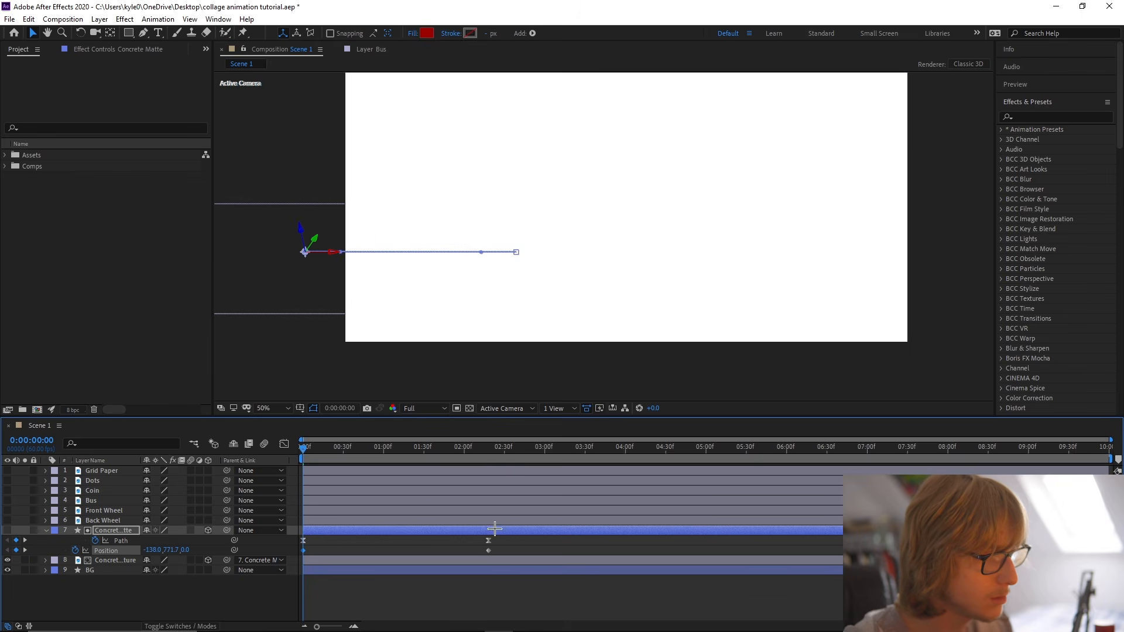
Apply Easy Ease to the Concrete Matte's Position keyframes.
right_click(125, 551)
mouse_move(170, 528)
left_click(334, 450)
Lengthen the final Position keyframe's ease in the speed graph so the movement peaks early, preview it, and save the project.
left_click(284, 444)
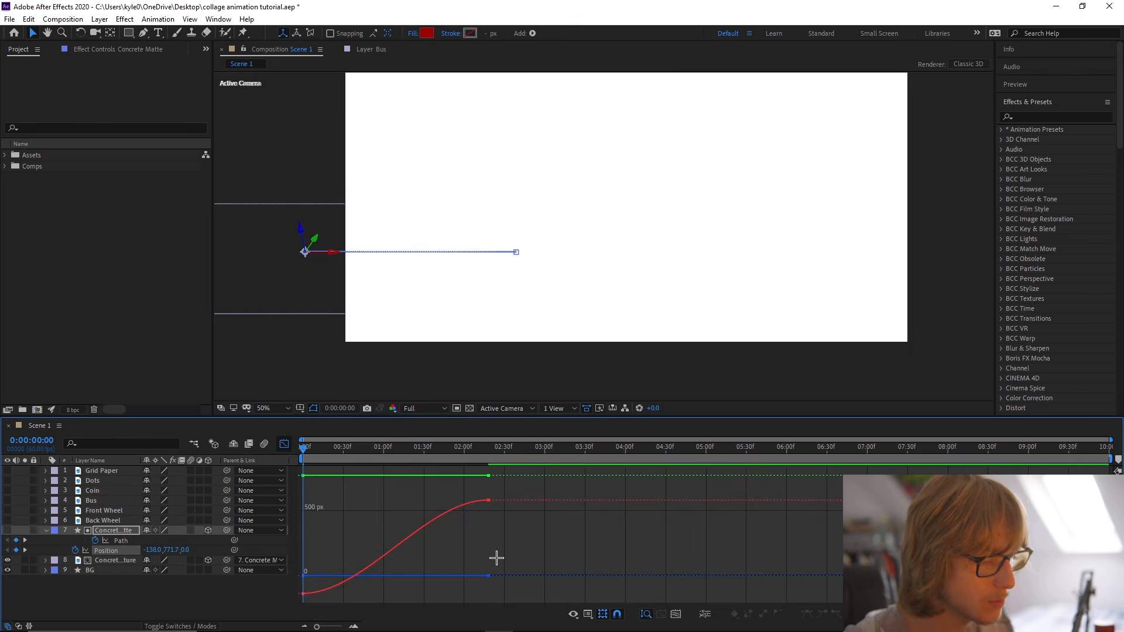
right_click(497, 557)
left_click(440, 550)
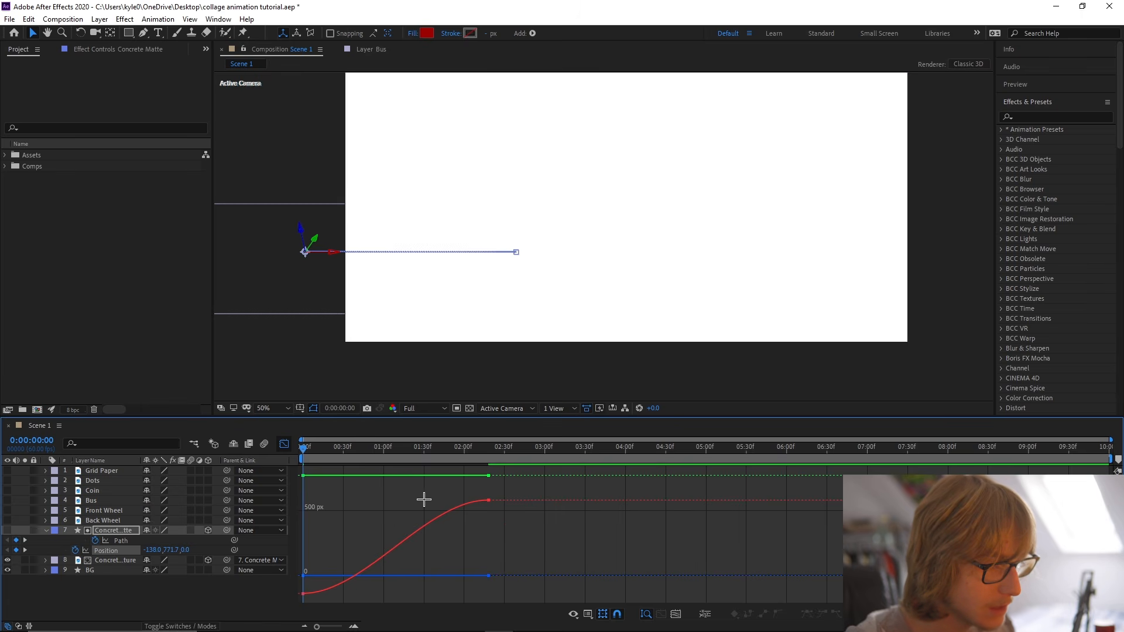
right_click(470, 537)
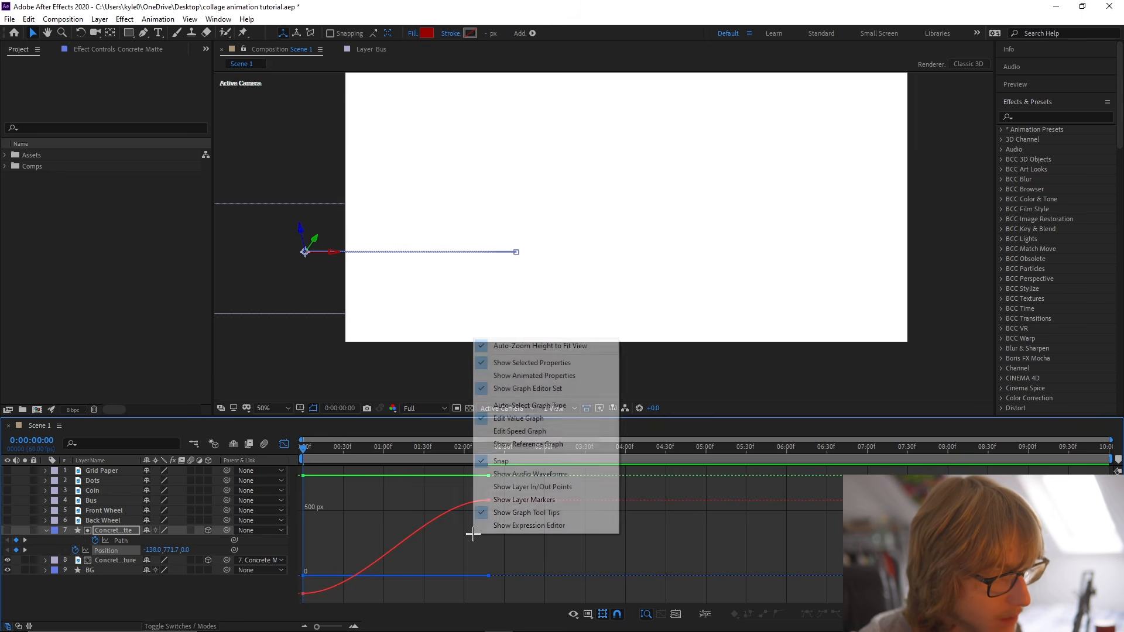
left_click(547, 433)
left_click(469, 595)
left_click_drag(458, 593, 396, 593)
left_click(306, 452)
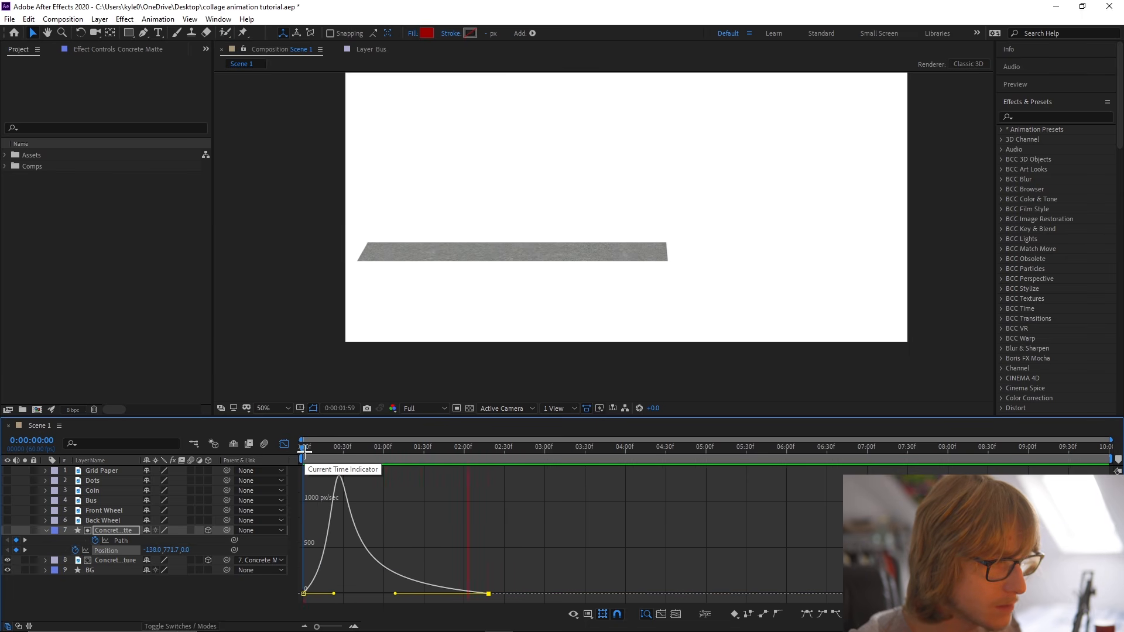
key("shift+F3")
left_click_drag(305, 451, 672, 452)
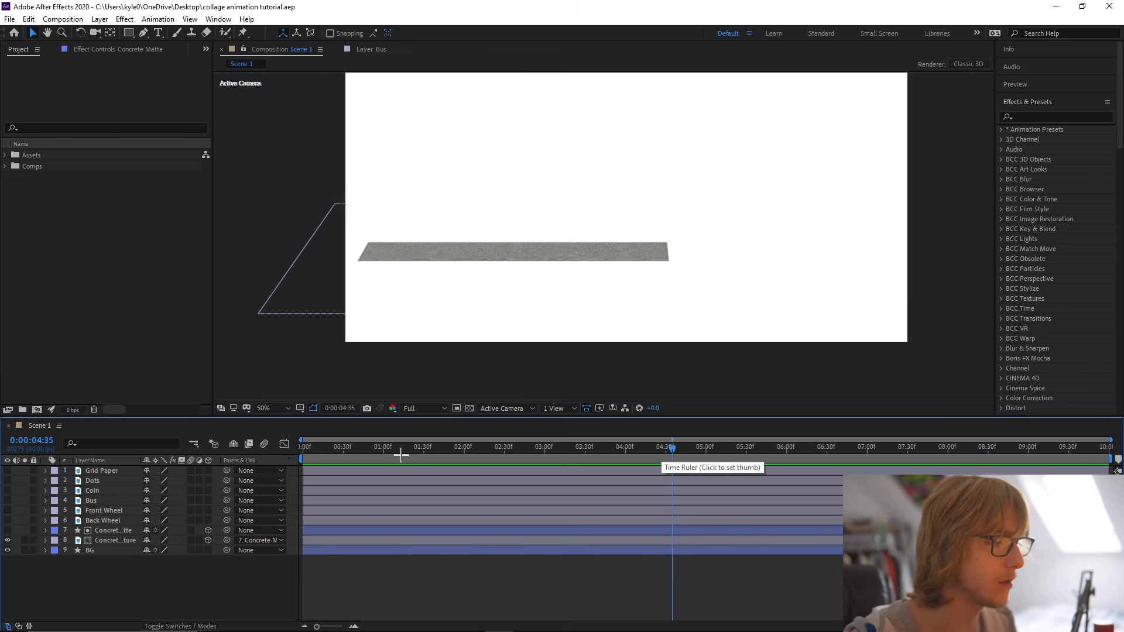
key("ctrl+s")
Fit the composition to the viewer and make the Grid Paper layer visible.
left_click(263, 408)
left_click(276, 605)
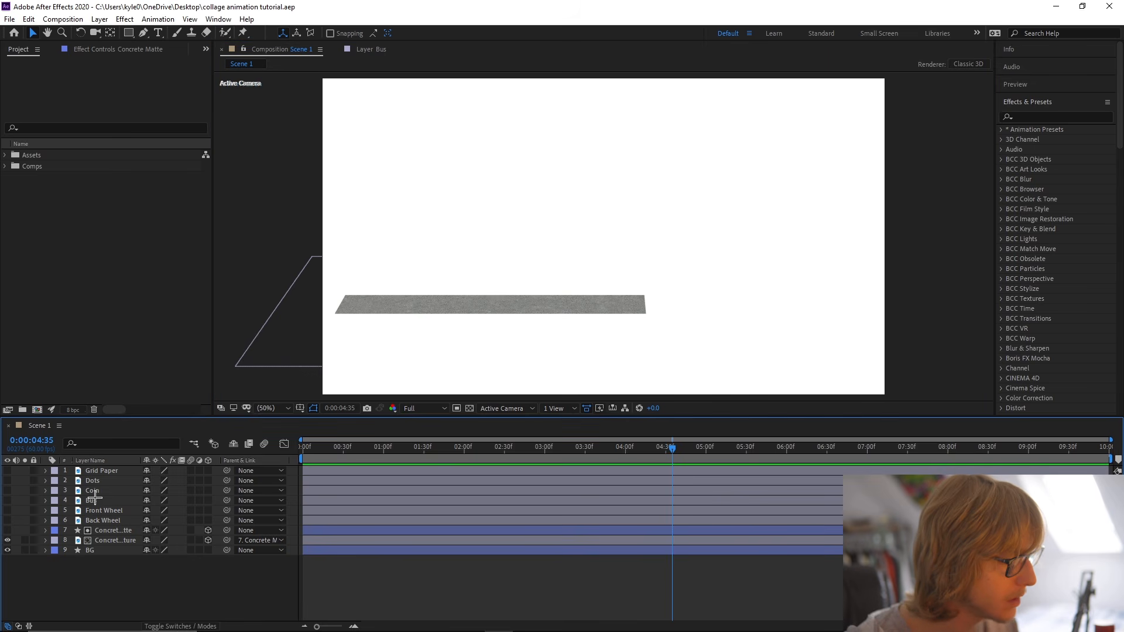
left_click(100, 473)
left_click(8, 471)
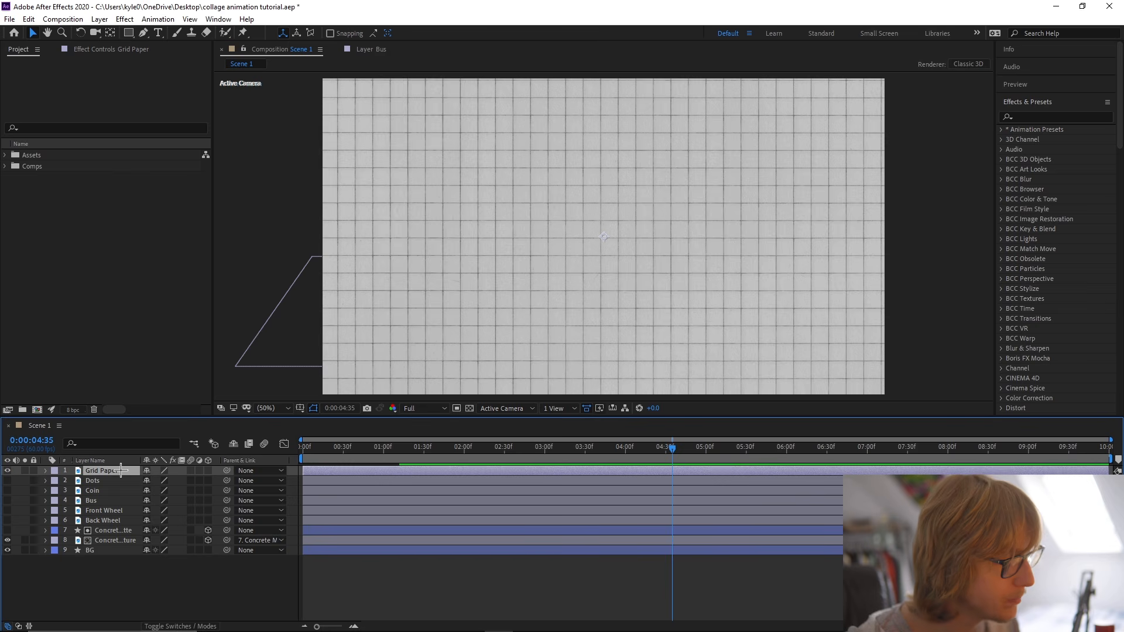
Scale down the Grid Paper layer so its grid squares look smaller, and save the project.
key("s")
left_click_drag(164, 481, 152, 482)
key("ctrl+z")
key("ctrl+z")
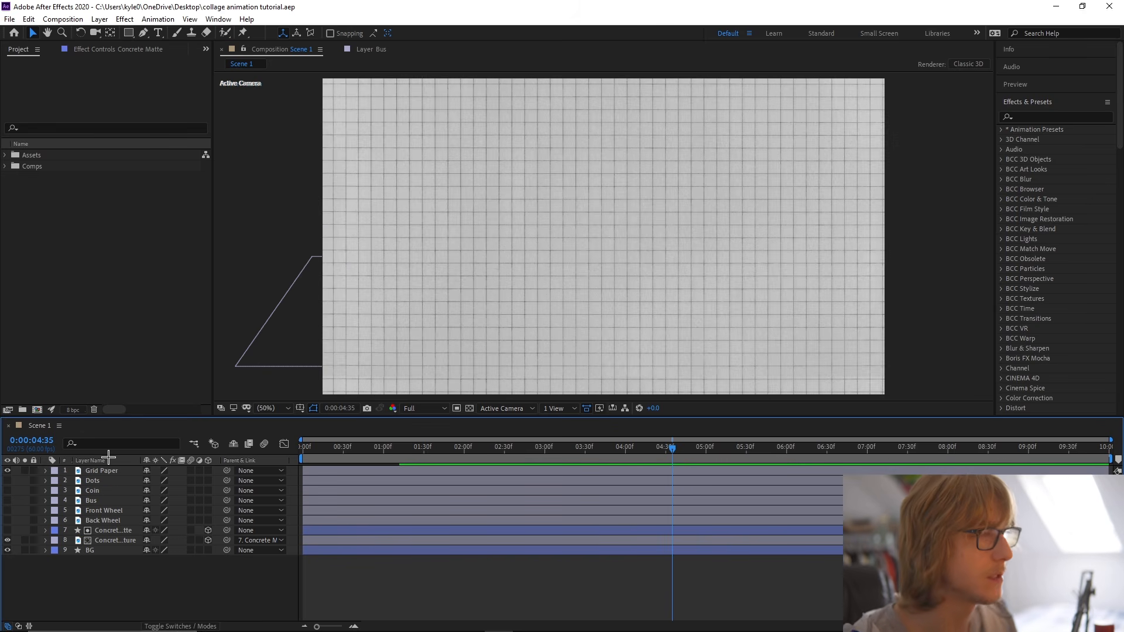
Draw a wide red rectangle over the middle of the grid paper and centre its anchor point in the layer content.
left_click(127, 32)
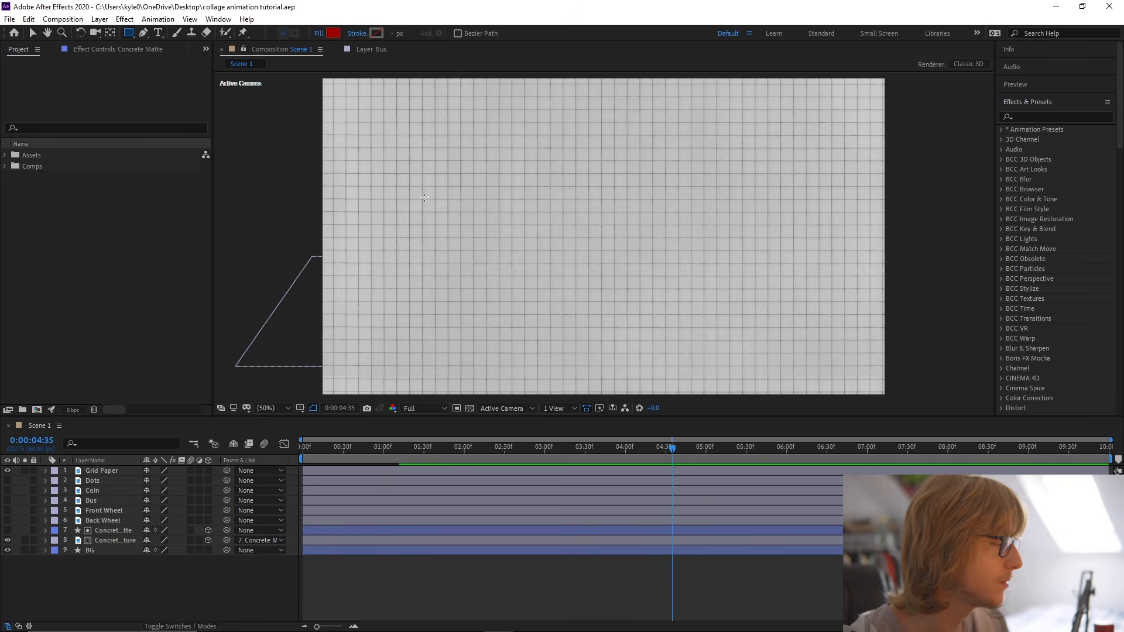
left_click_drag(418, 189, 744, 294)
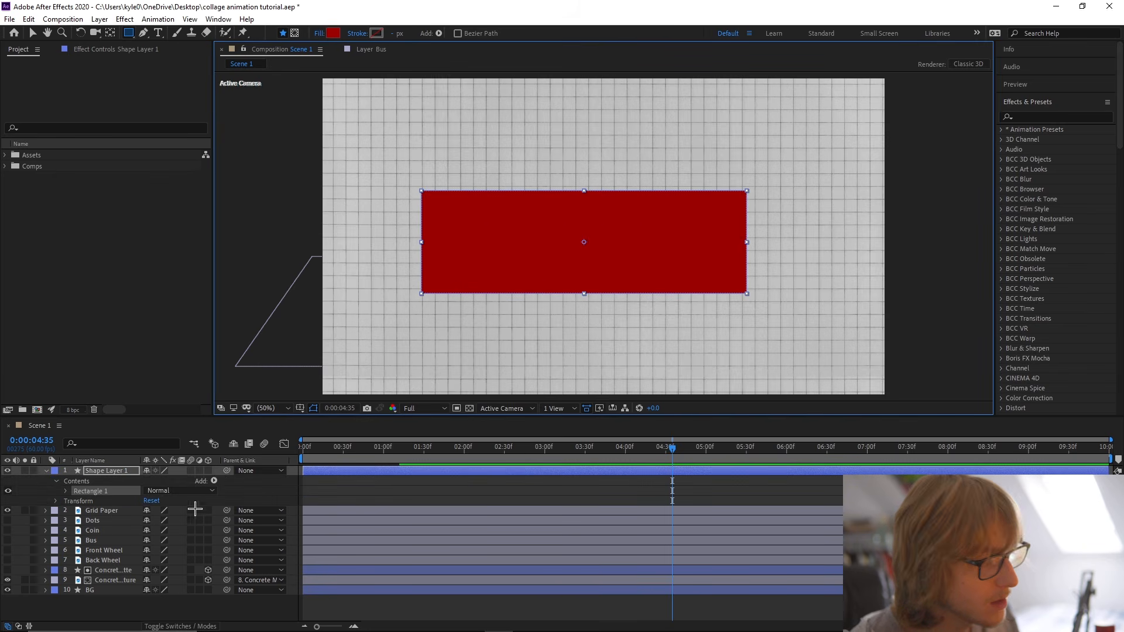
key("v")
right_click(109, 471)
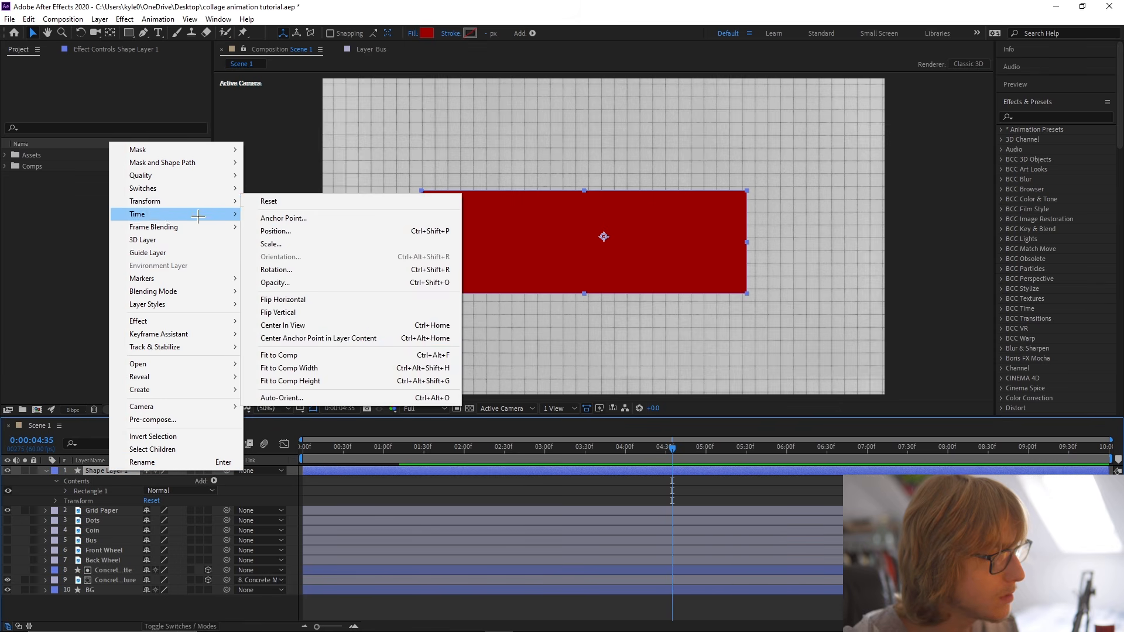
left_click(318, 337)
Use the red rectangle as an alpha matte for the Grid Paper layer and centre the paper behind it.
left_click(210, 626)
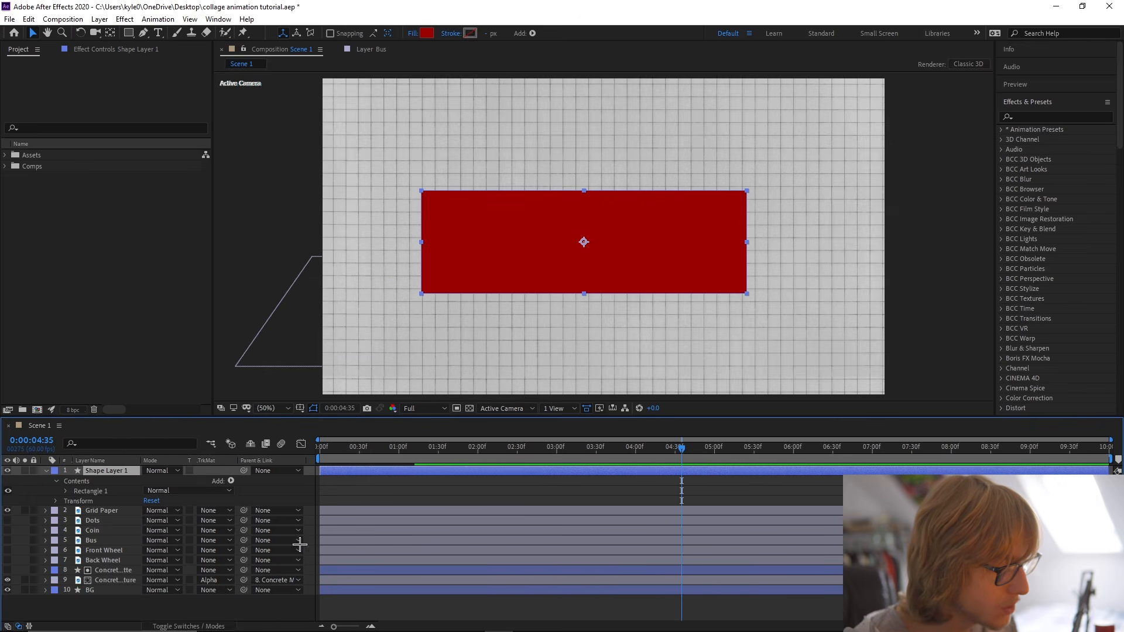
left_click(133, 511)
left_click(232, 510)
left_click(252, 539)
left_click_drag(603, 273, 581, 281)
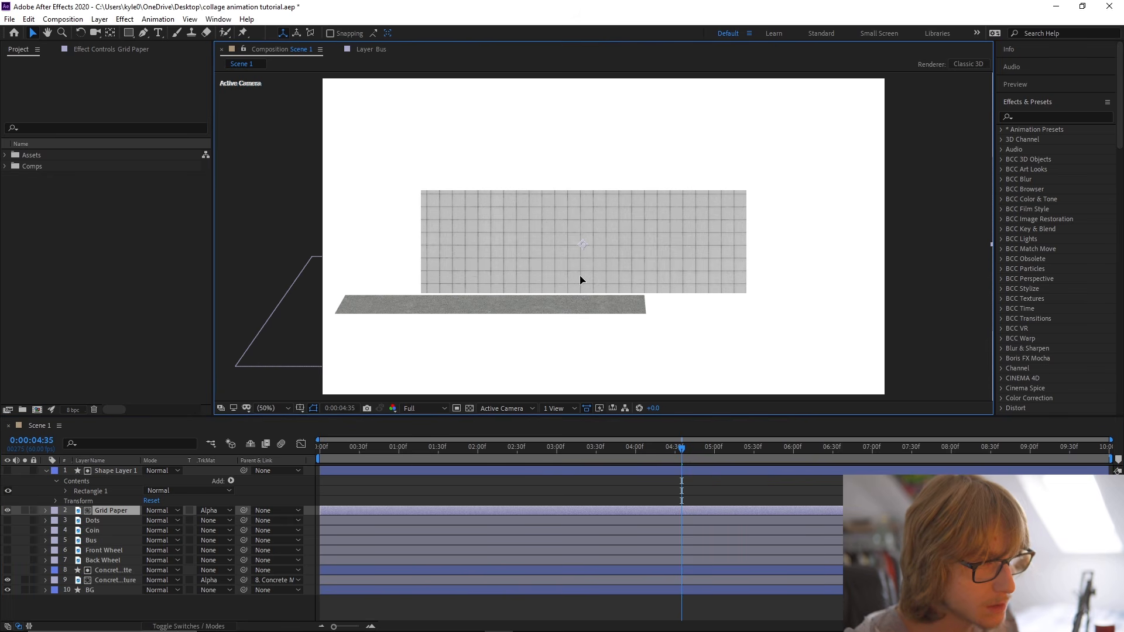
Rename the rectangle shape layer as Grid Matte, collapse its properties, and save the project.
left_click(126, 471)
key("Return")
type("G")
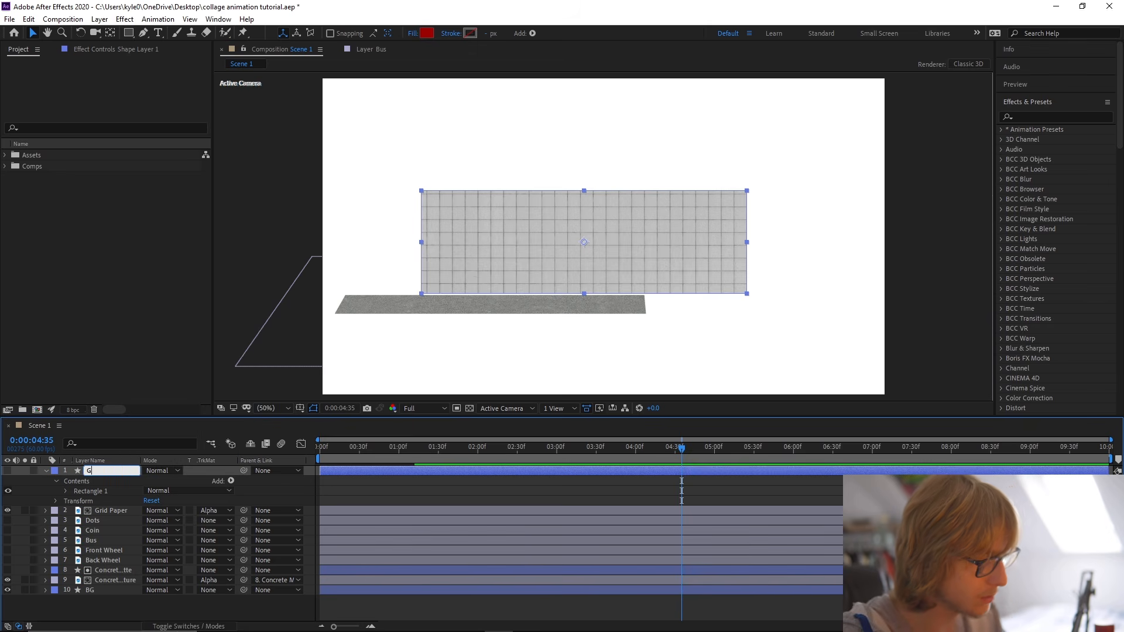
type("rid M")
key("Return")
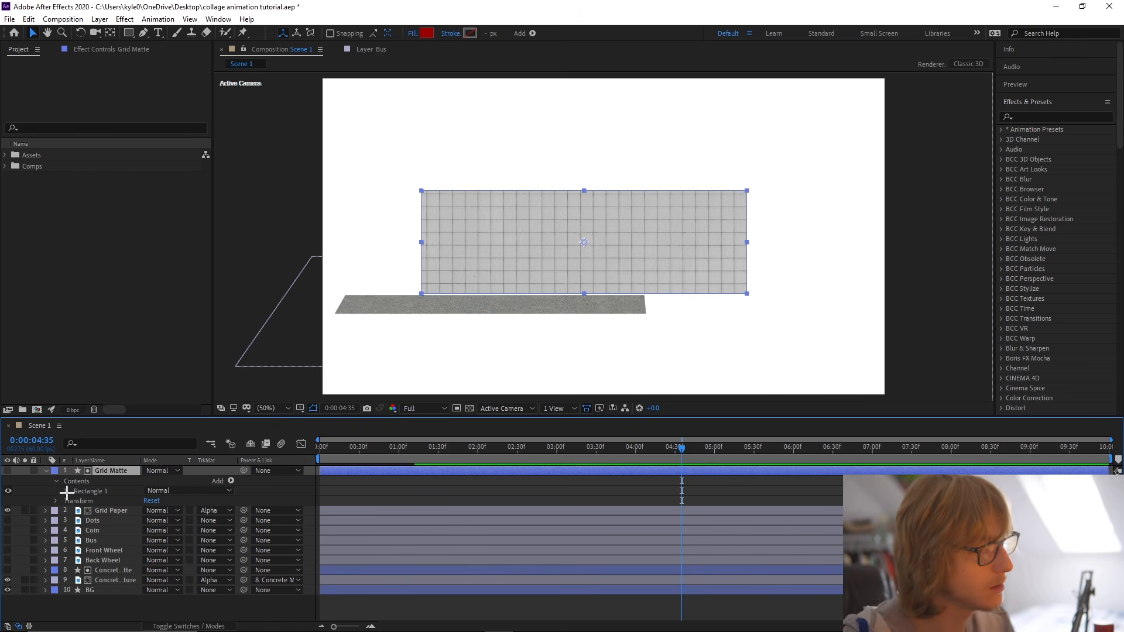
left_click(46, 471)
key("ctrl+s")
Parent the Grid Paper layer to the Grid Matte layer.
left_click(111, 480)
left_click_drag(130, 473, 125, 471)
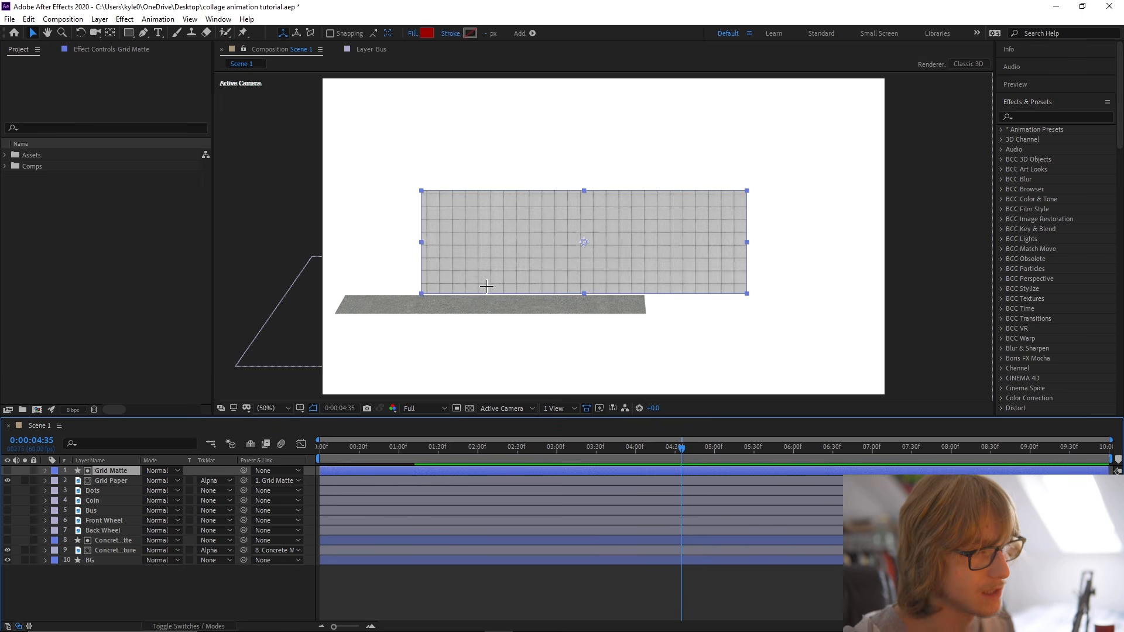
left_click(293, 576)
Make the Grid Matte and Grid Paper layers 3D.
key("F4")
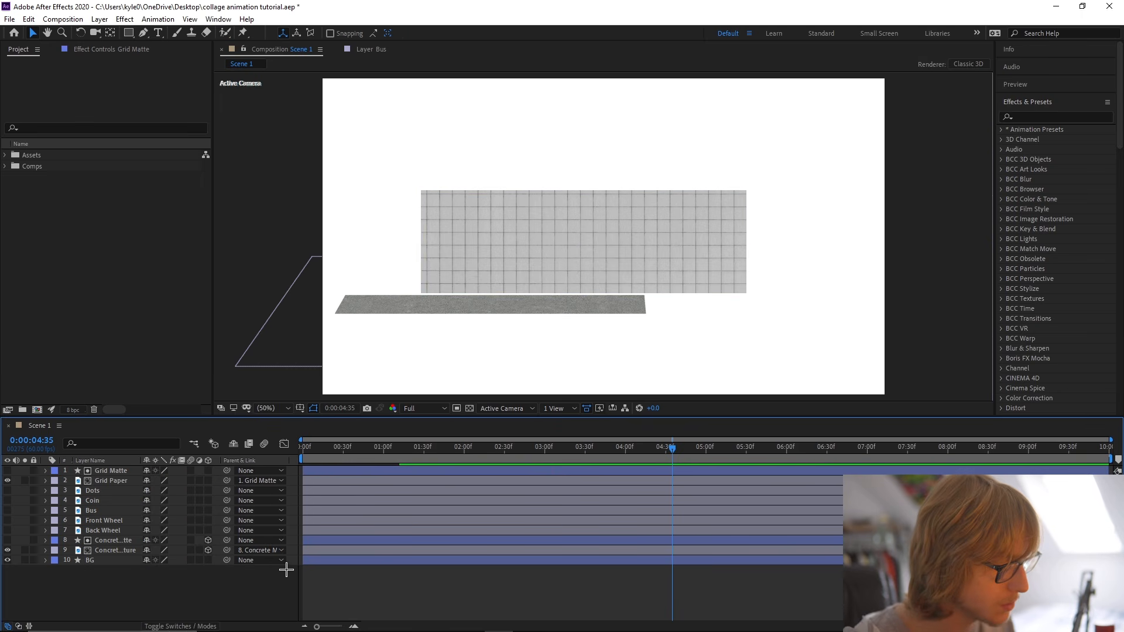
left_click(208, 470)
left_click(209, 481)
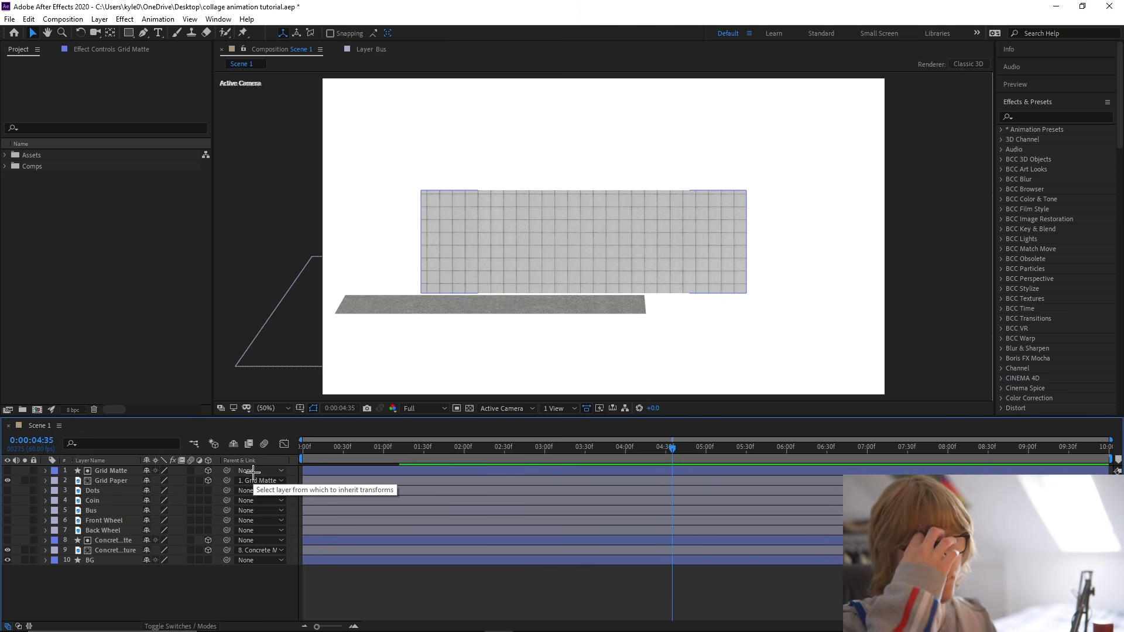
Tilt the Grid Matte back by setting its X Rotation to about -63°.
left_click(138, 471)
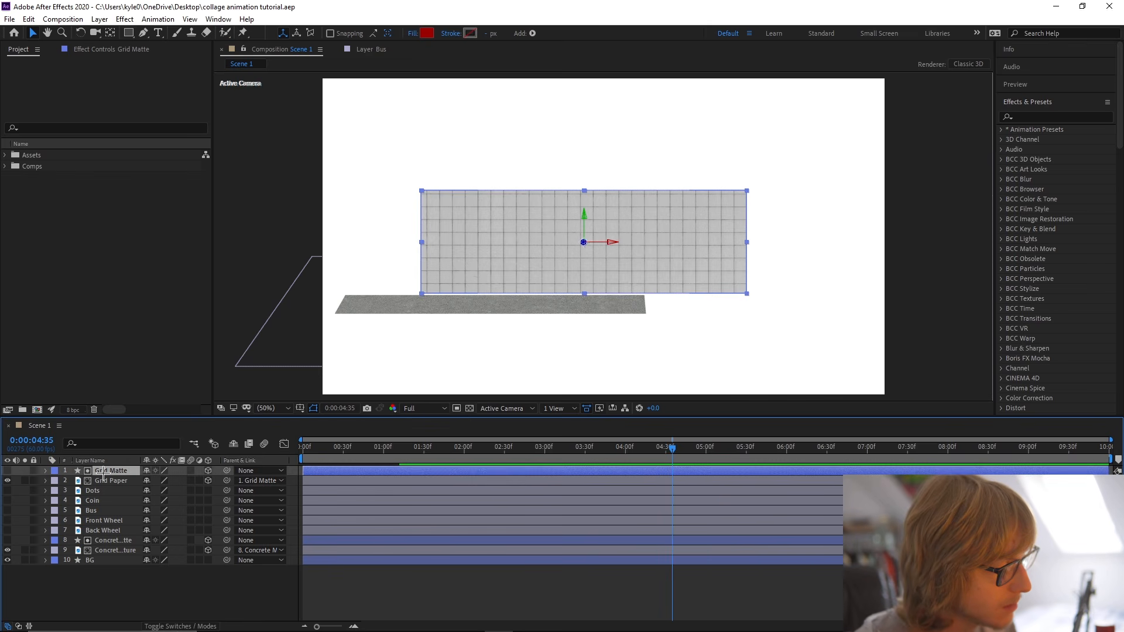
key("r")
left_click_drag(161, 496, 129, 498)
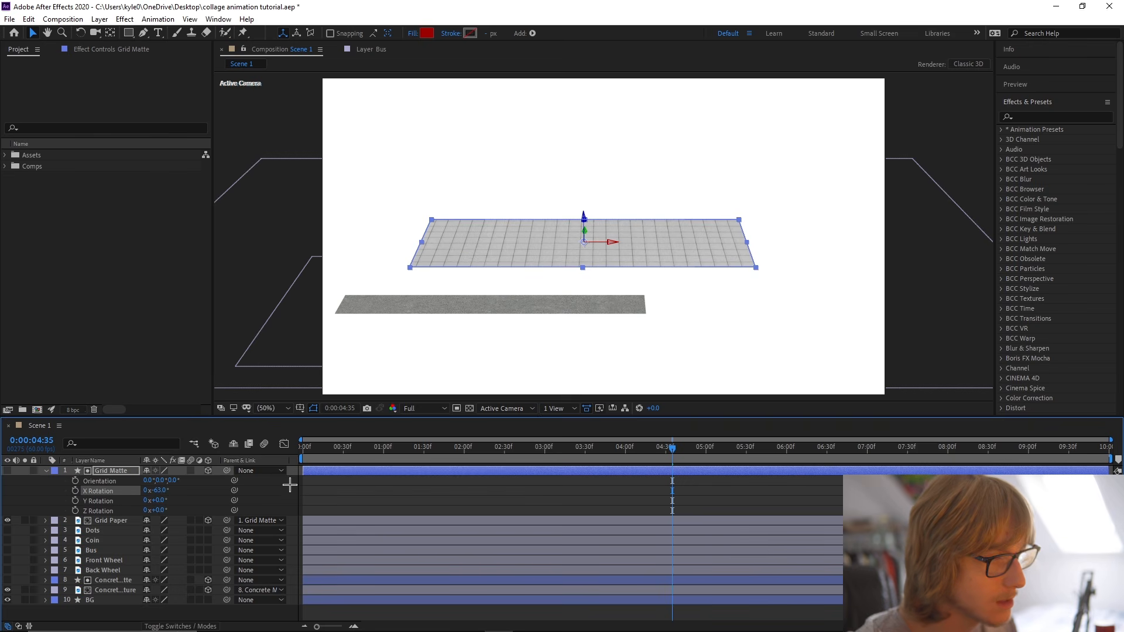
Move the Grid Matte down beside the right end of the concrete road and tilt it slightly flatter on X.
left_click_drag(461, 240, 694, 305)
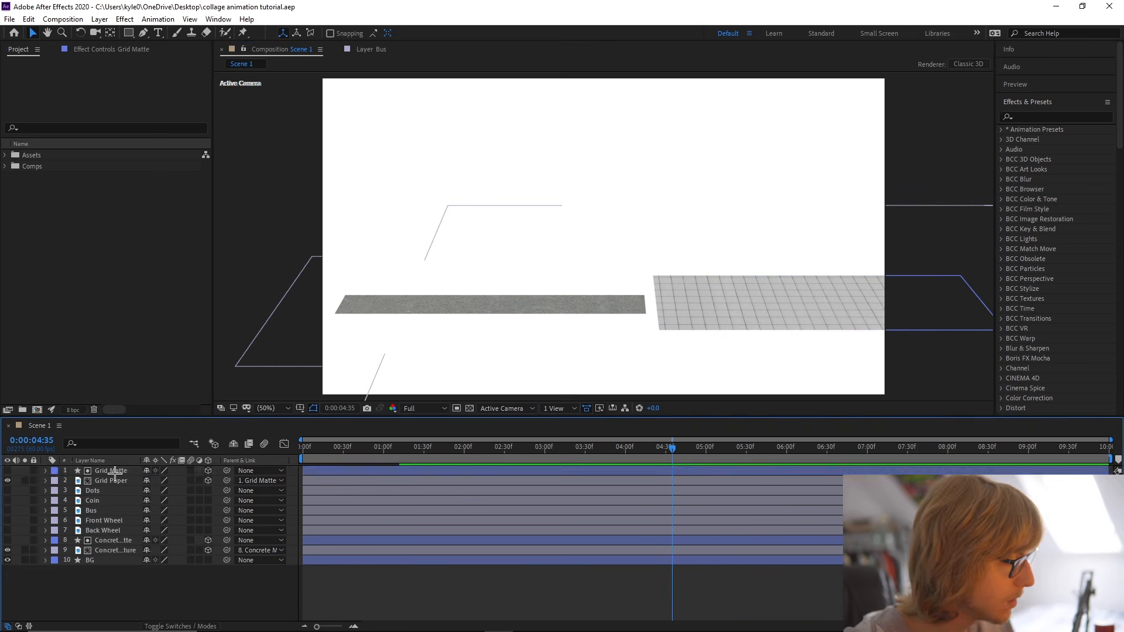
left_click(113, 471)
key("r")
left_click_drag(158, 491, 153, 492)
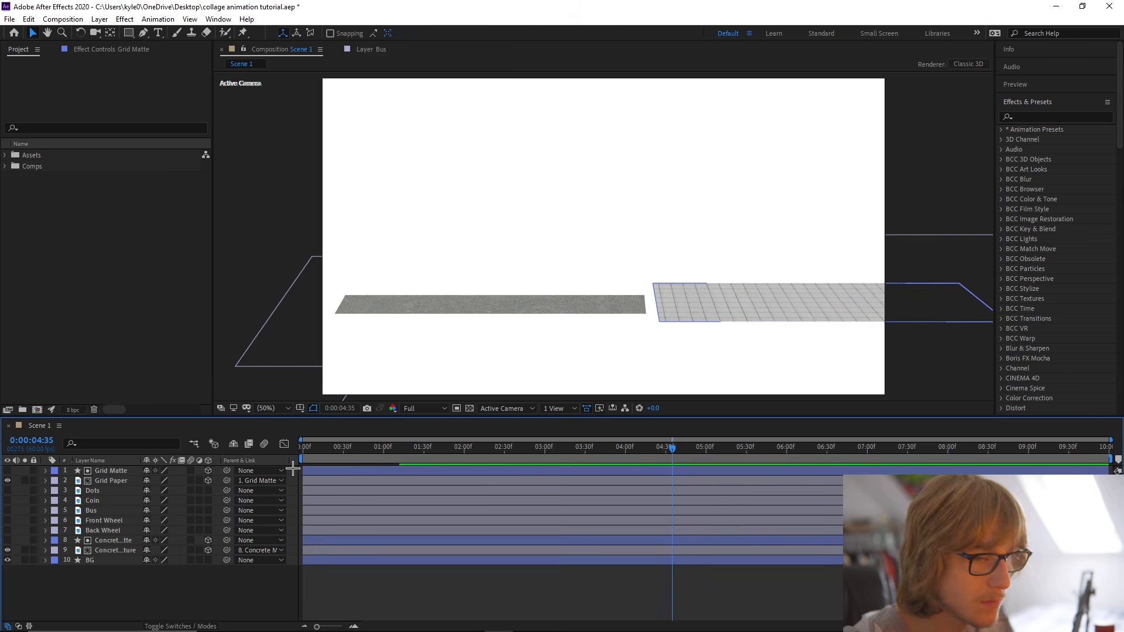
Keyframe the Grid Matte's current position at 1:12 and set its X position to -708.9 at the first frame.
key("p")
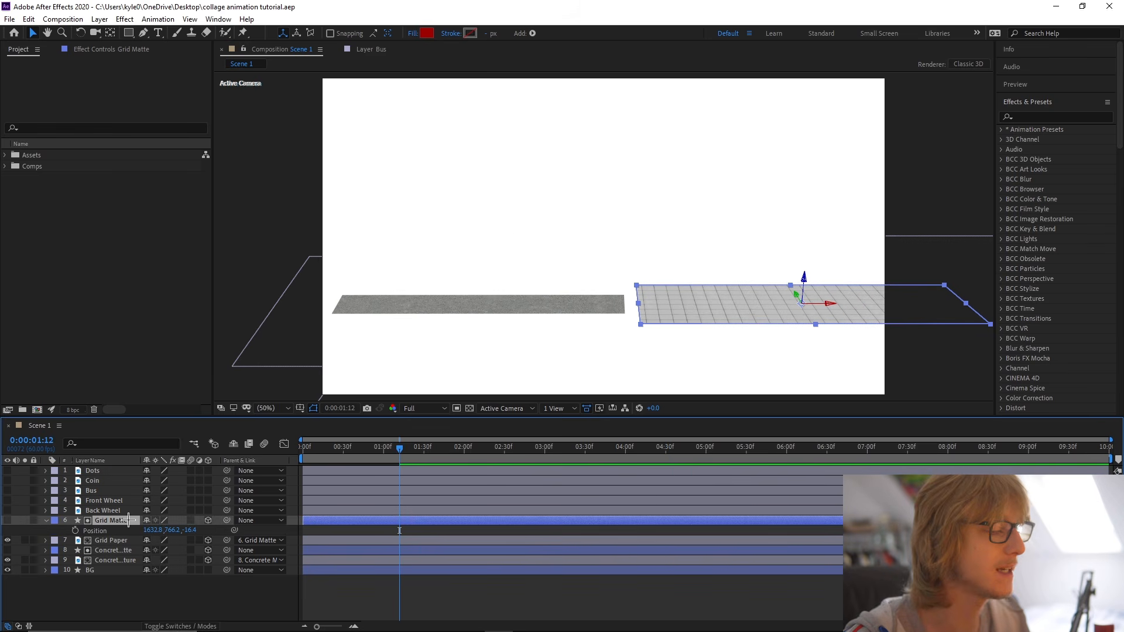
left_click(76, 530)
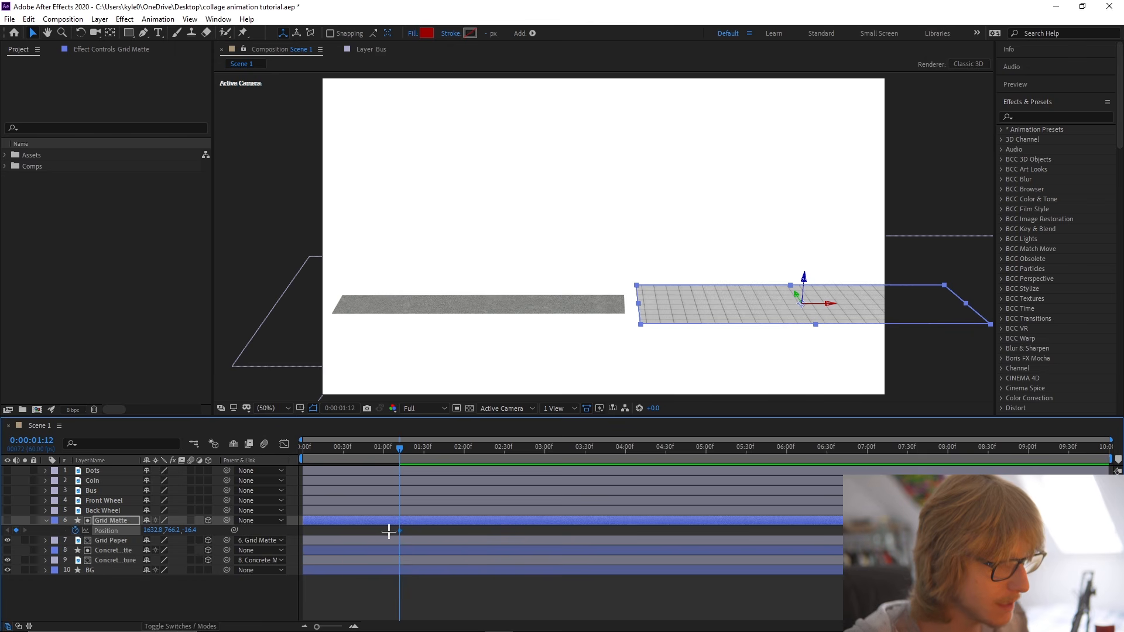
left_click_drag(385, 455, 233, 456)
left_click_drag(154, 530, 10, 531)
left_click_drag(708, 314, 76, 310)
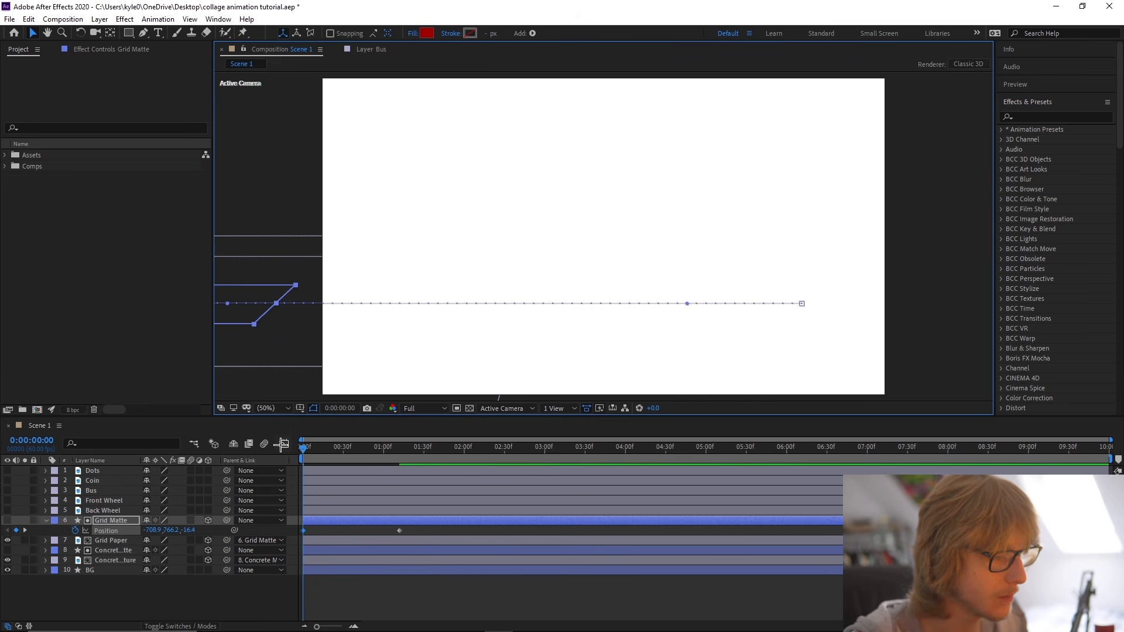
Apply Easy Ease to the Grid Matte's Position keyframes.
right_click(106, 534)
mouse_move(235, 512)
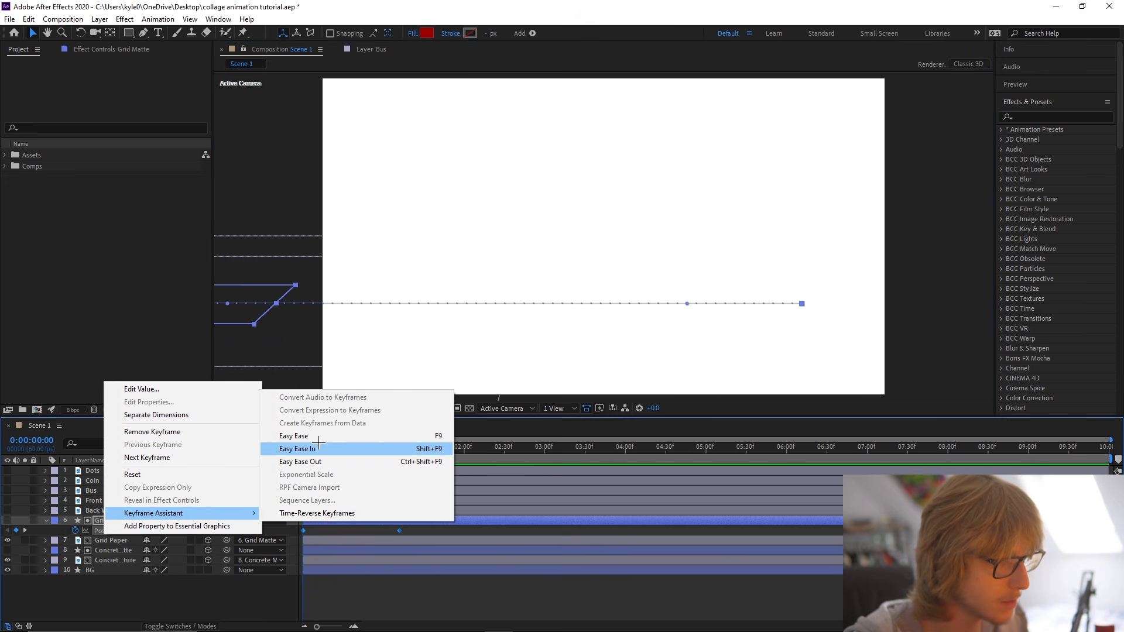
left_click(286, 438)
Lengthen the final Grid Matte keyframe's ease in the speed graph so the movement peaks early, and save the project.
left_click(284, 443)
left_click_drag(445, 556, 253, 596)
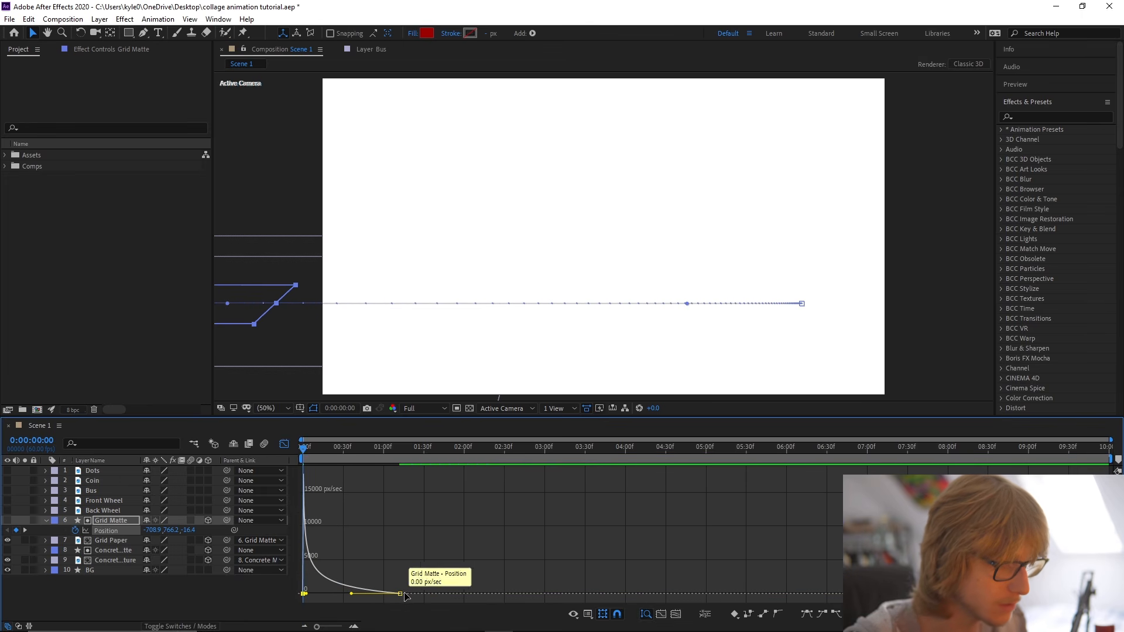
mouse_move(303, 452)
left_mouse_down()
mouse_move(408, 453)
mouse_move(304, 452)
left_mouse_up()
left_click(285, 444)
key("u")
key("ctrl+s")
Move the Concrete Matte and its texture layer above the Grid Matte and Grid Paper in the layer stack.
left_click(118, 531)
left_click(119, 542)
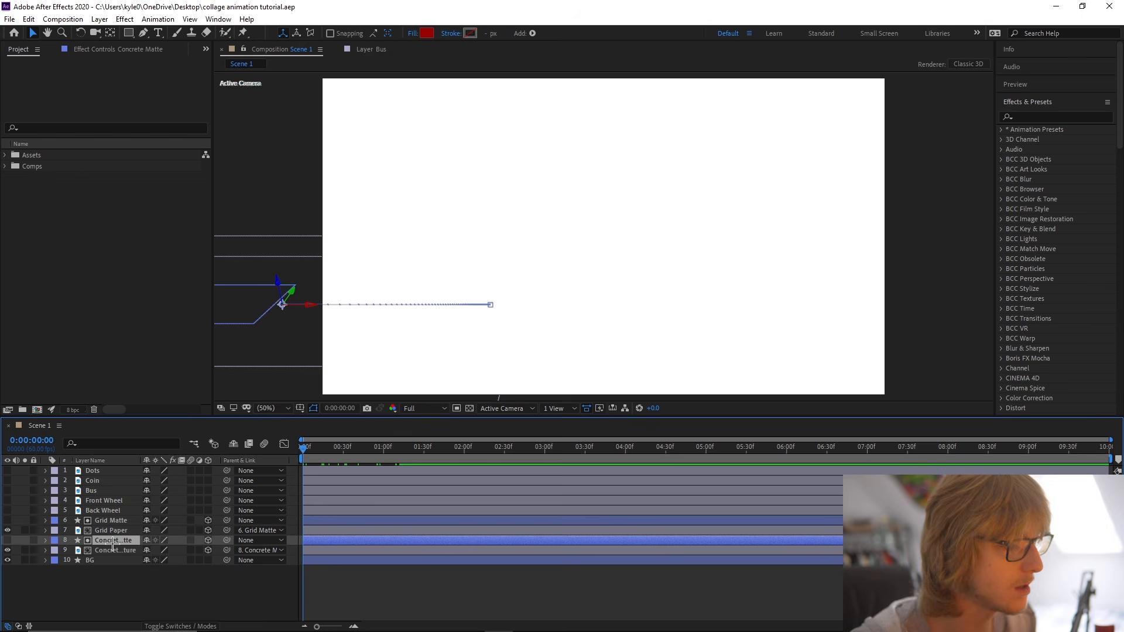
left_click(119, 550, "shift")
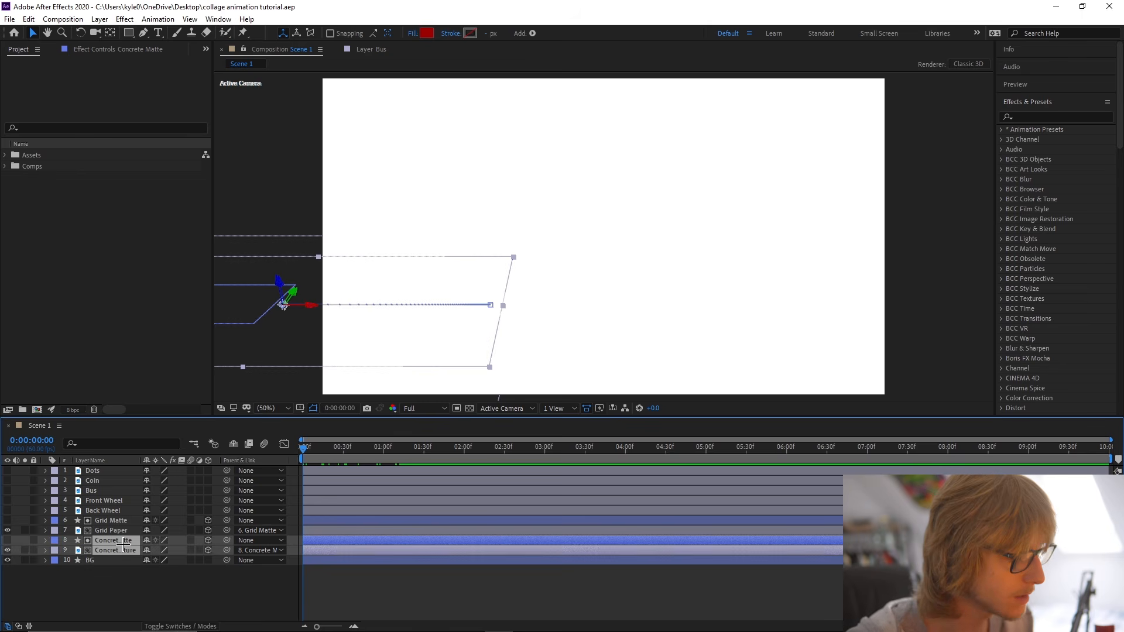
left_click_drag(124, 542, 120, 518)
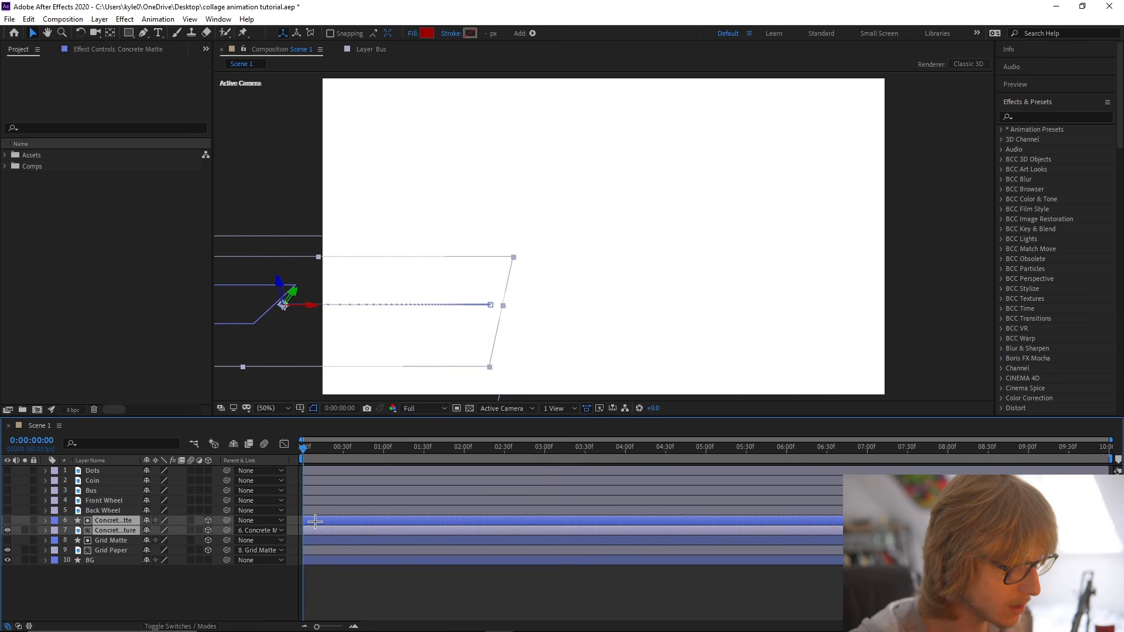
Shift the two concrete layers to start slightly after the grid layers, and preview the staggered slide-in.
key("space")
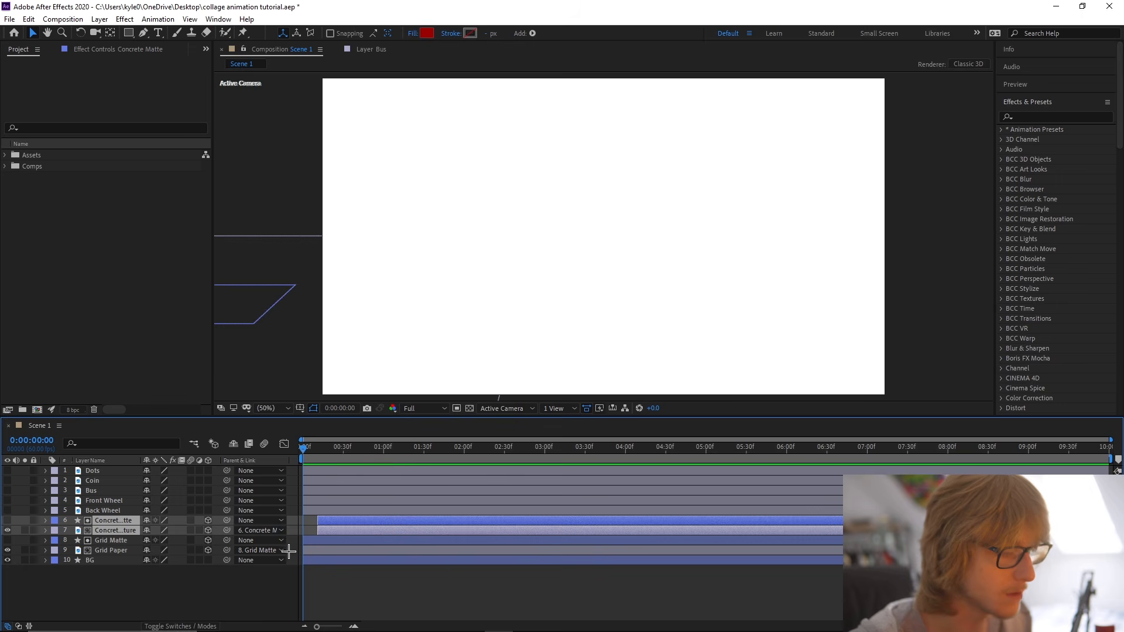
left_click(372, 588)
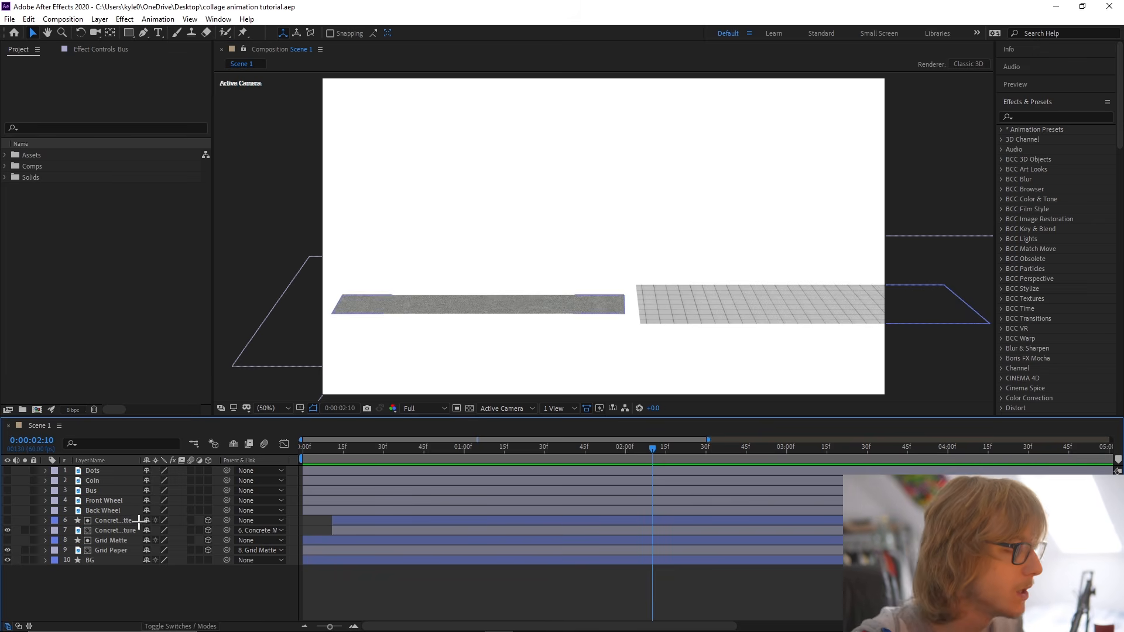
Make the Bus layer visible and save the project.
left_click(89, 492)
left_click(7, 491)
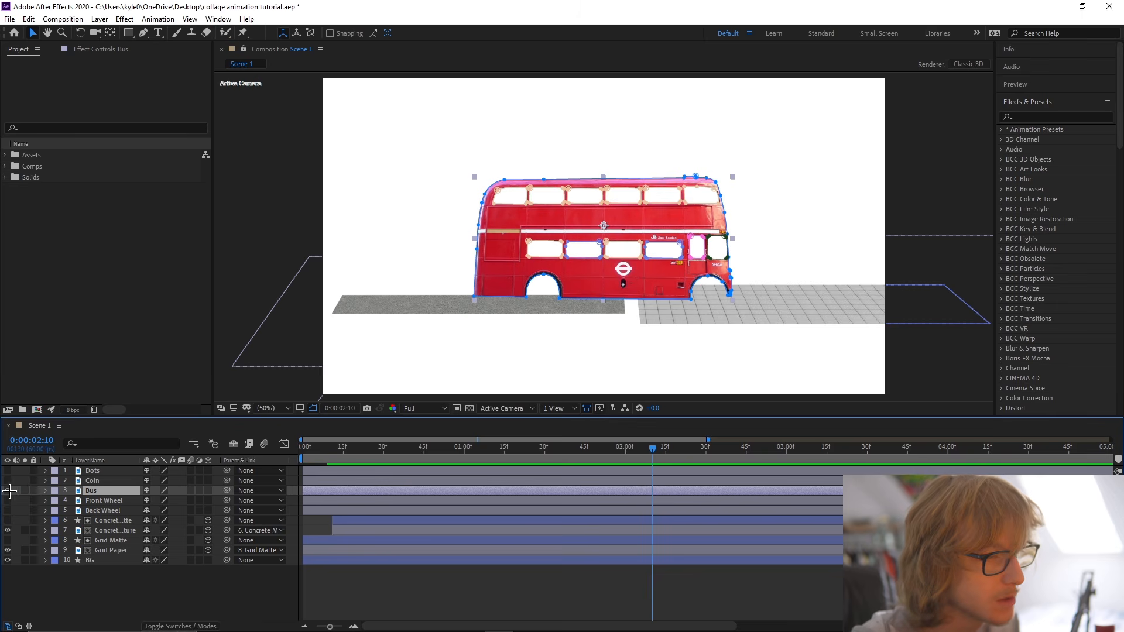
left_click(450, 599)
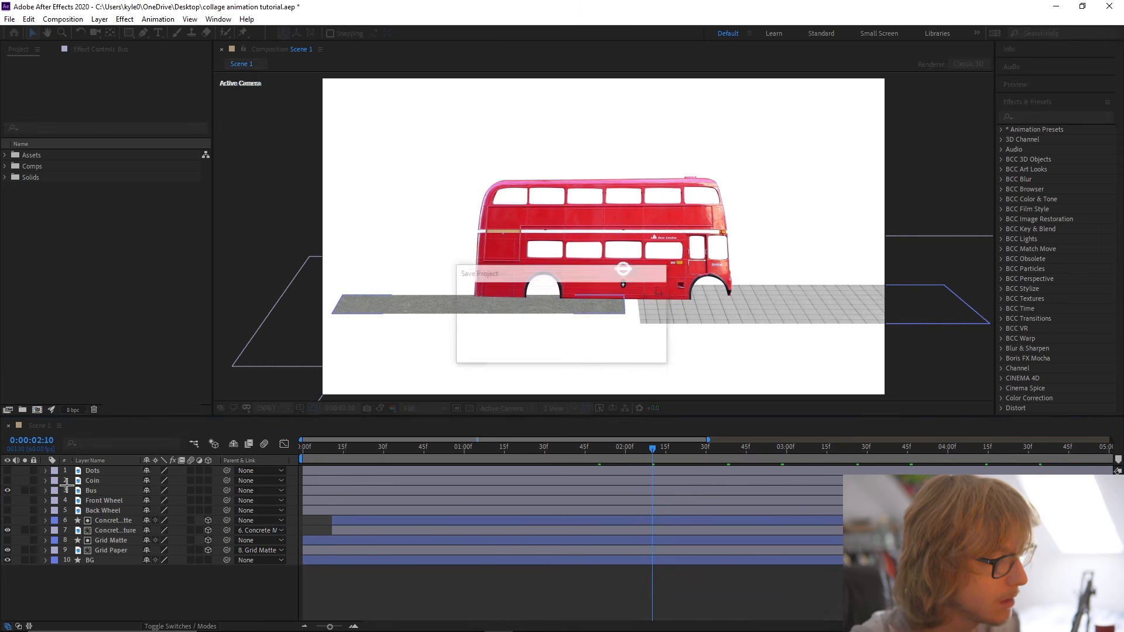
Create a null object directly above the Bus layer and rename it Bus Controller.
mouse_move(183, 461)
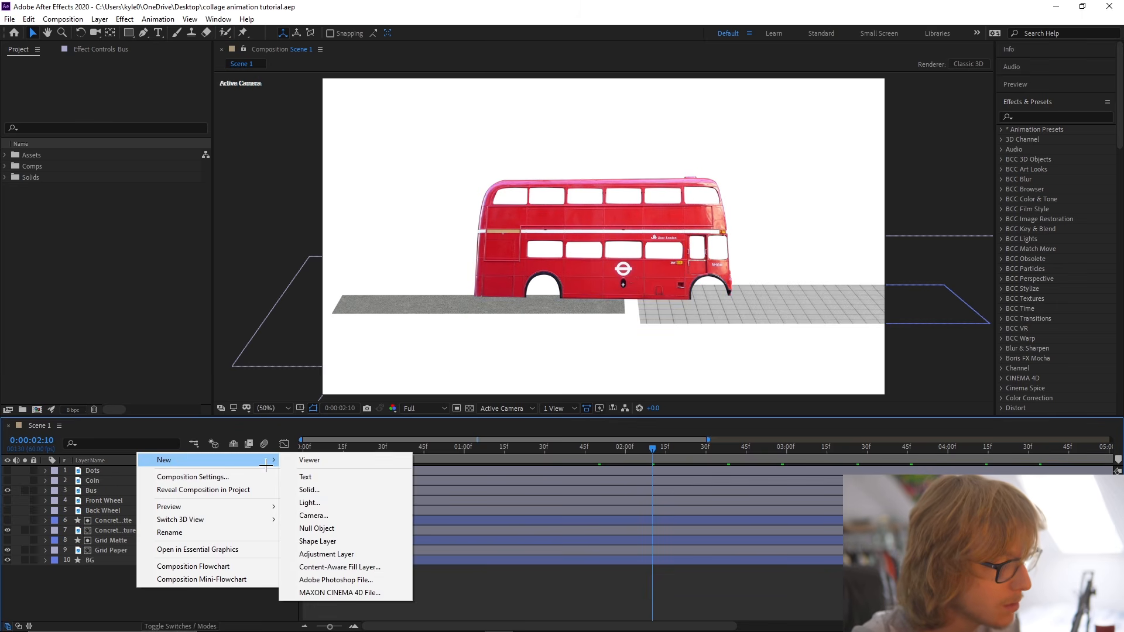
left_click(328, 529)
left_click_drag(111, 471, 106, 495)
right_click(107, 492)
left_click(117, 490)
type("B")
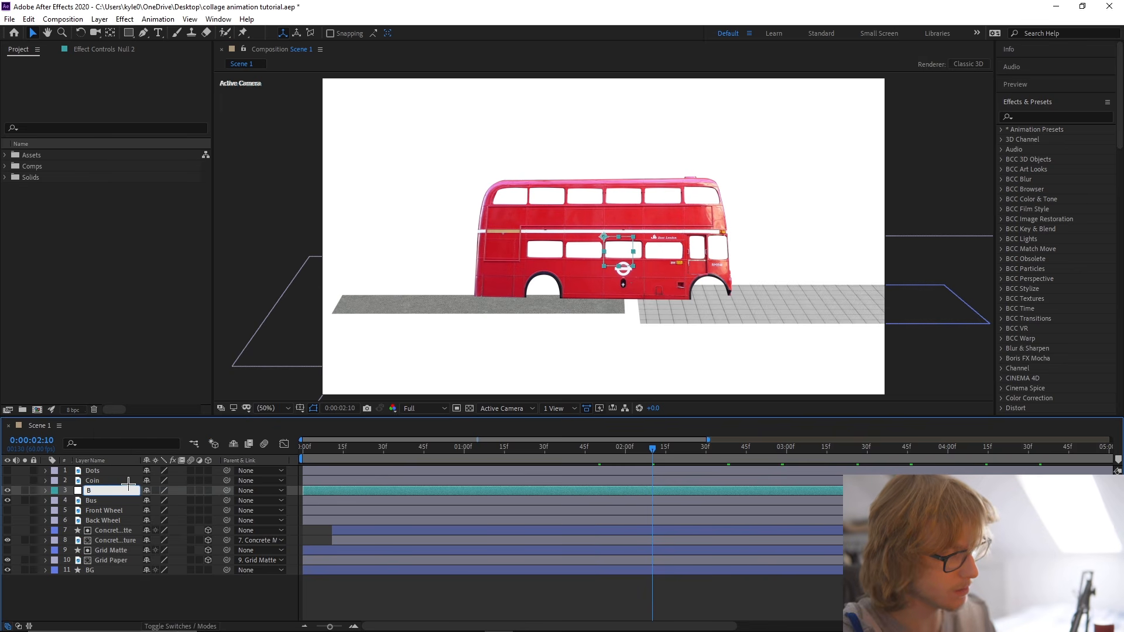
type("us Controller")
key("Return")
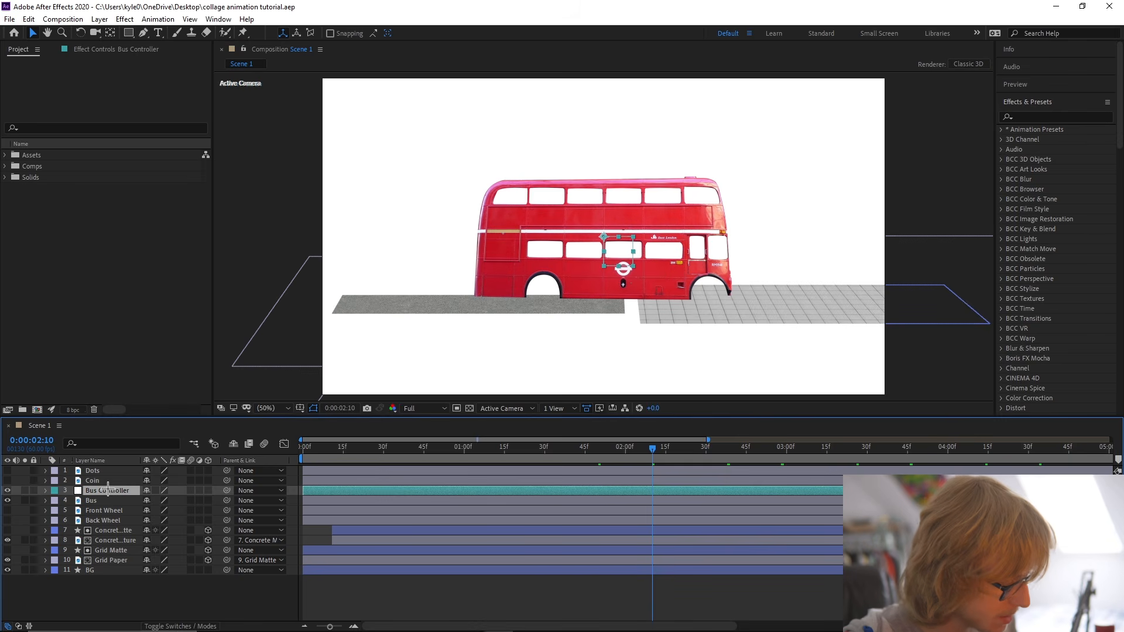
Parent the Bus layer to the Bus Controller null.
left_click(98, 501)
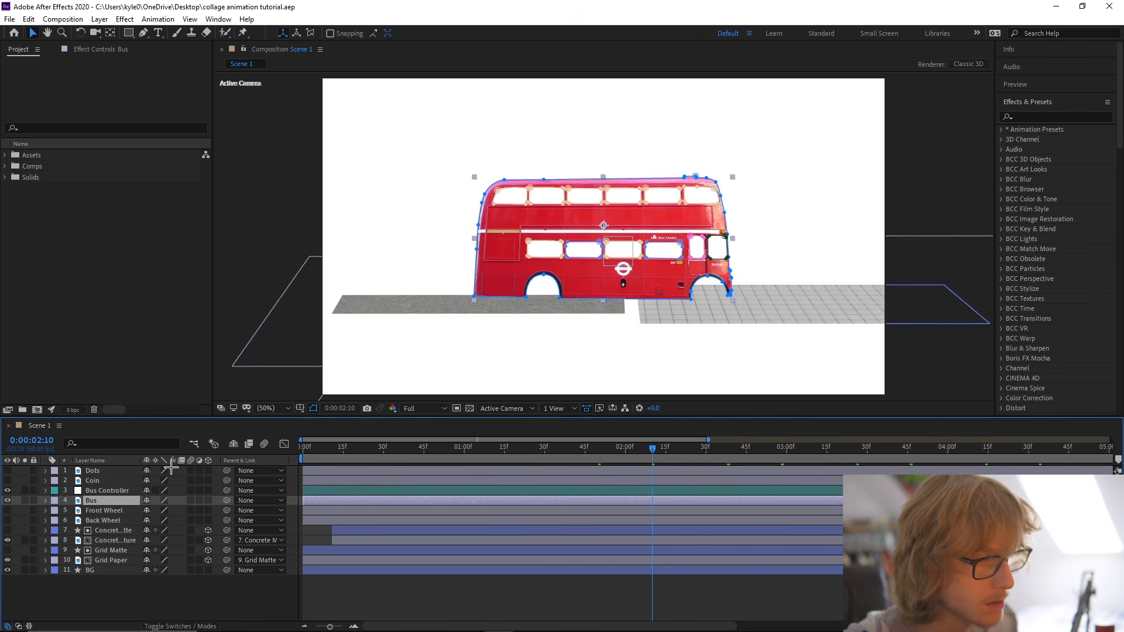
left_click(106, 511)
left_click(106, 522)
left_click(106, 512)
left_click(106, 522)
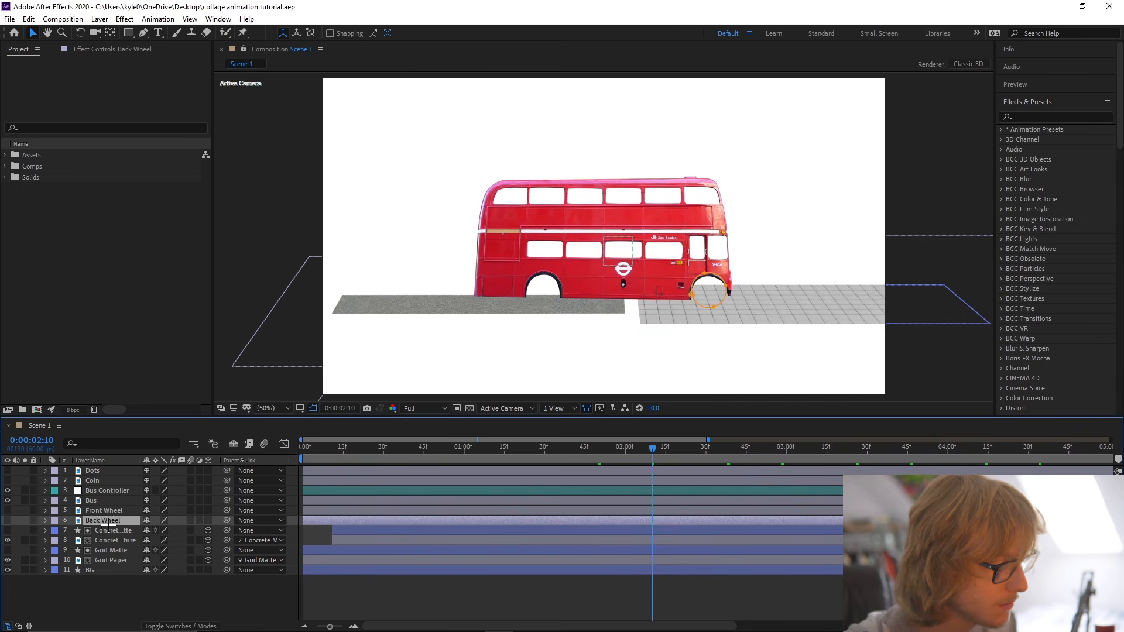
left_click(105, 502)
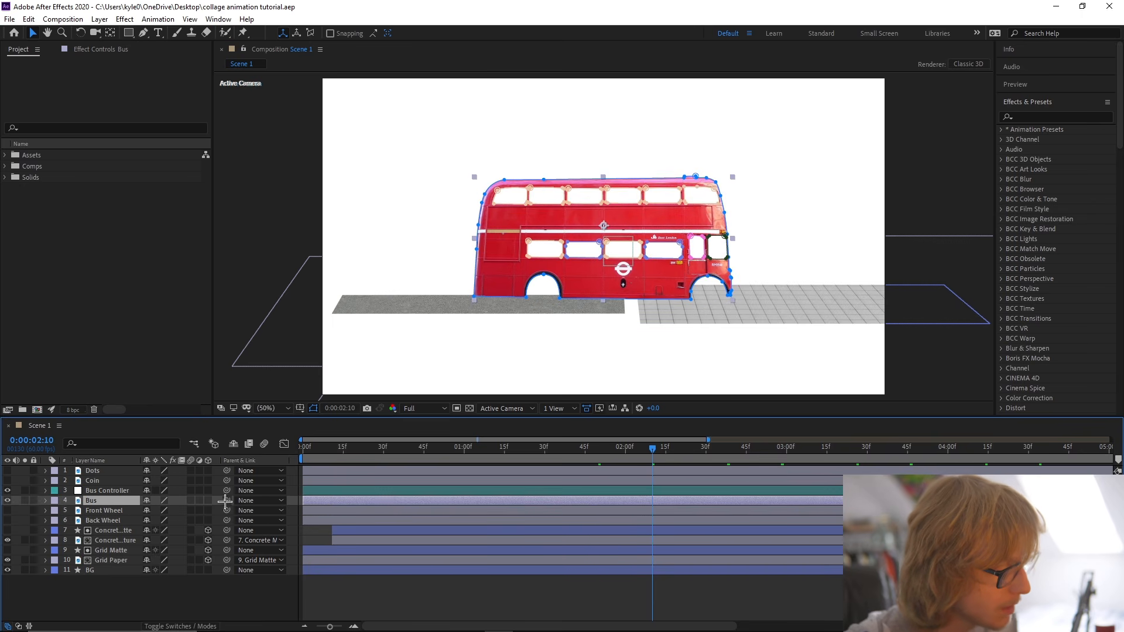
left_click_drag(226, 500, 109, 492)
Show the Bus Controller's Position property at the first frame.
left_click(109, 490)
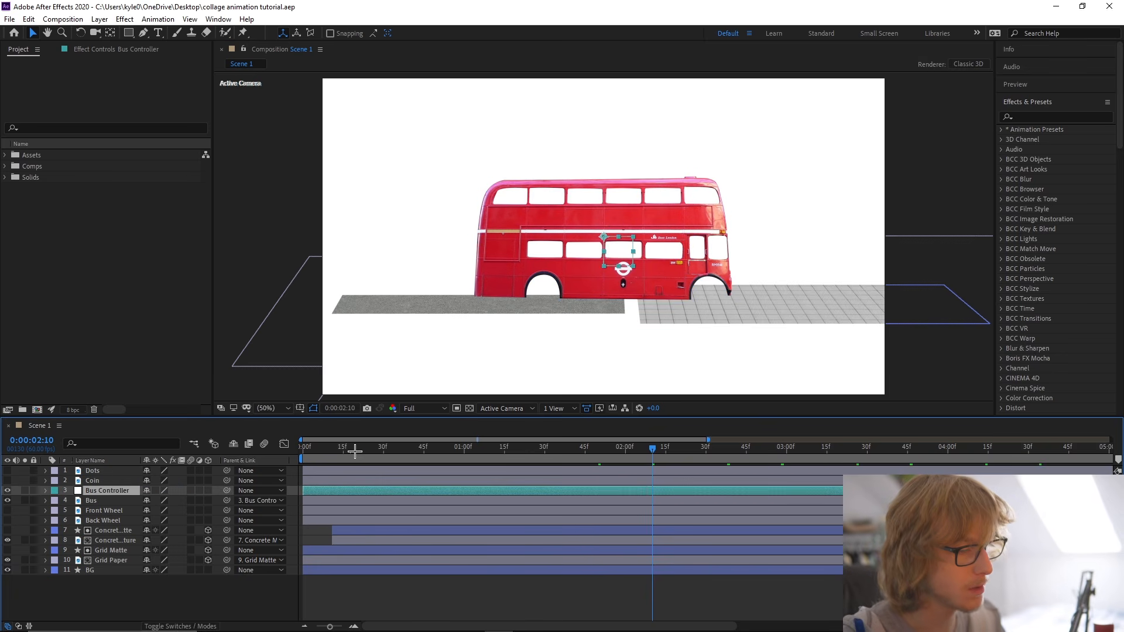
key("Home")
key("p")
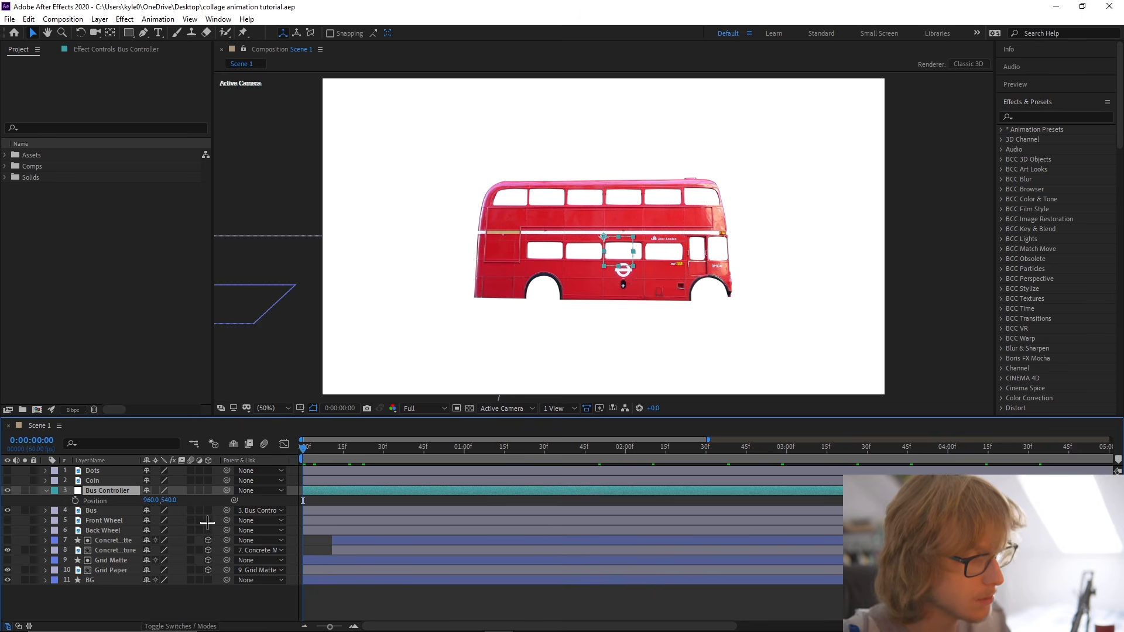
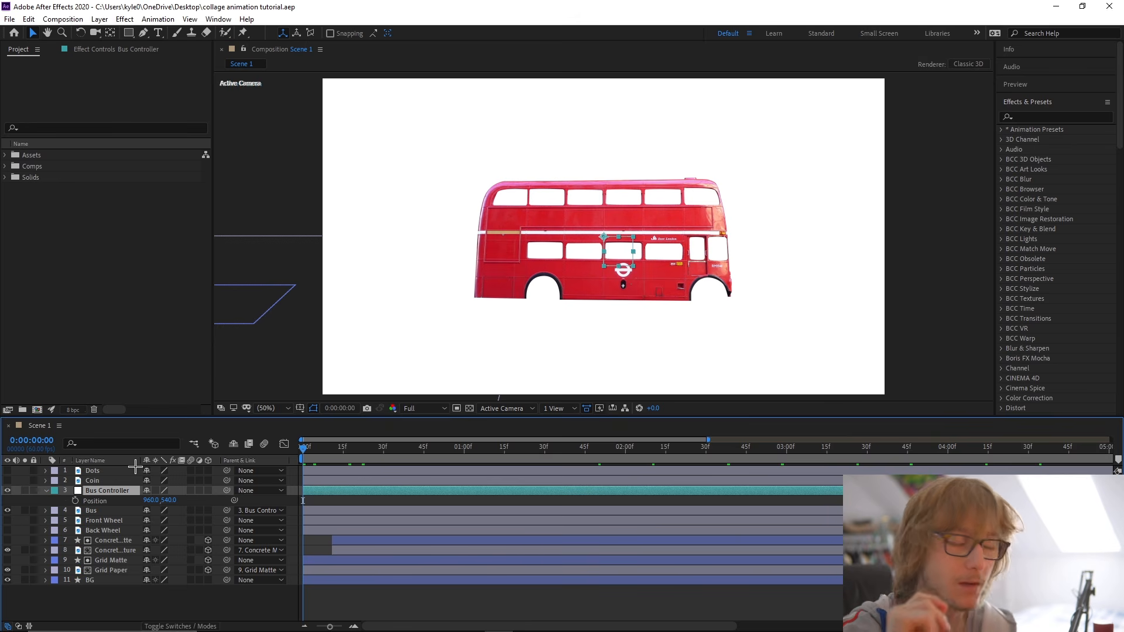
Start keyframing the Bus Controller's Position and shift the Bus Controller, Bus, Front Wheel and Back Wheel layers to start at 0:00:00:45.
left_click(74, 501)
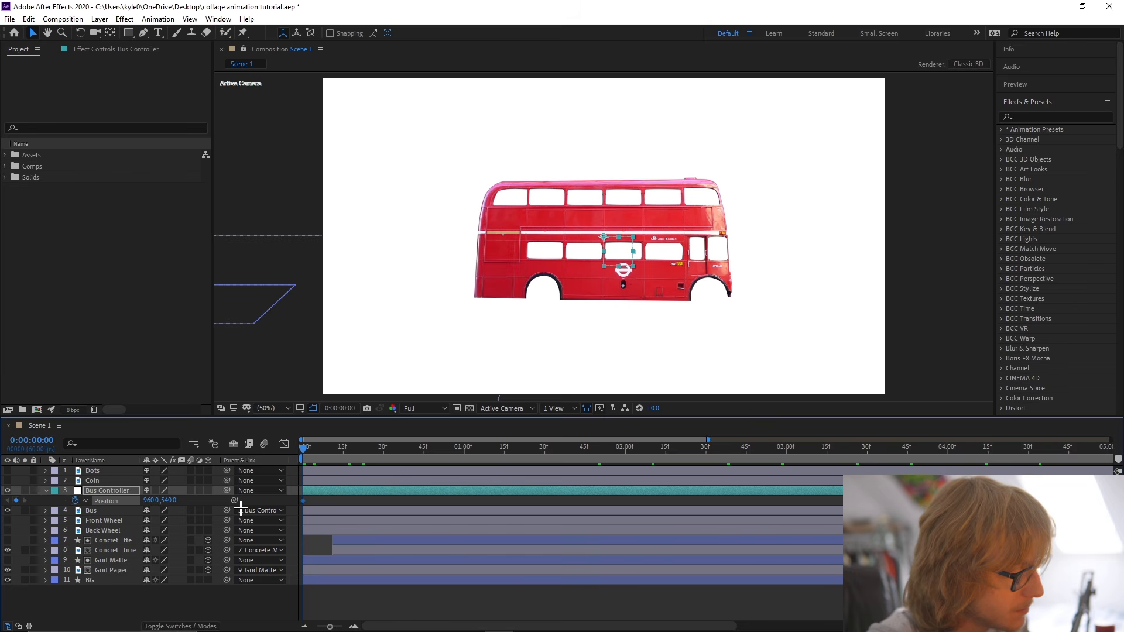
mouse_move(302, 501)
left_mouse_down()
mouse_move(339, 504)
mouse_move(304, 508)
left_mouse_up()
left_click_drag(304, 450, 416, 465)
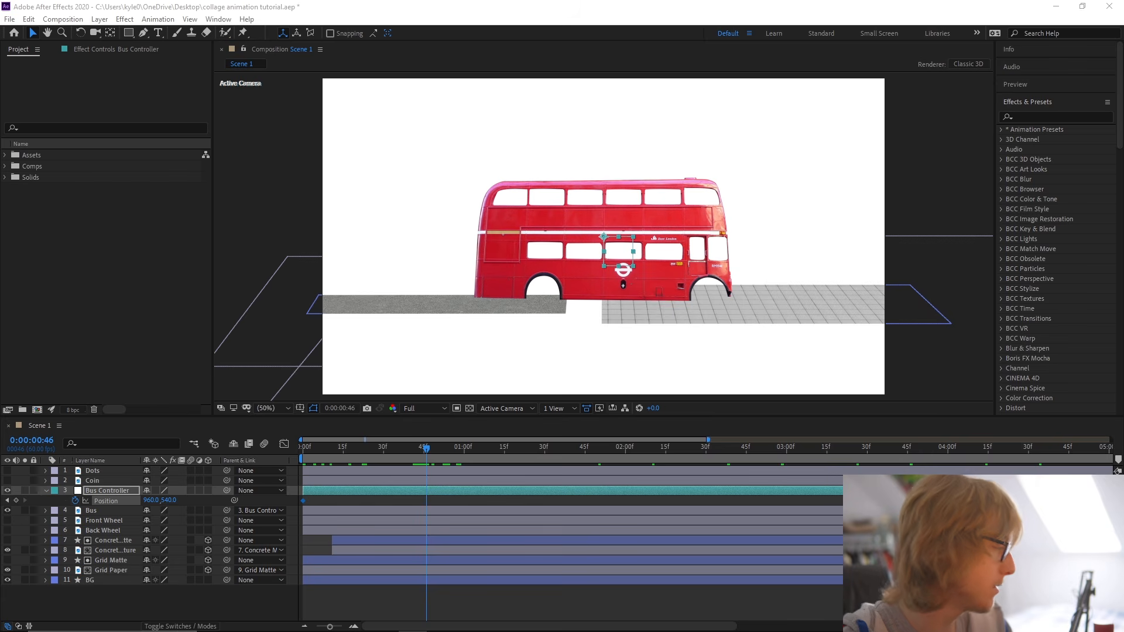
mouse_move(426, 451)
left_mouse_down()
mouse_move(389, 451)
mouse_move(424, 452)
left_mouse_up()
left_click(405, 513)
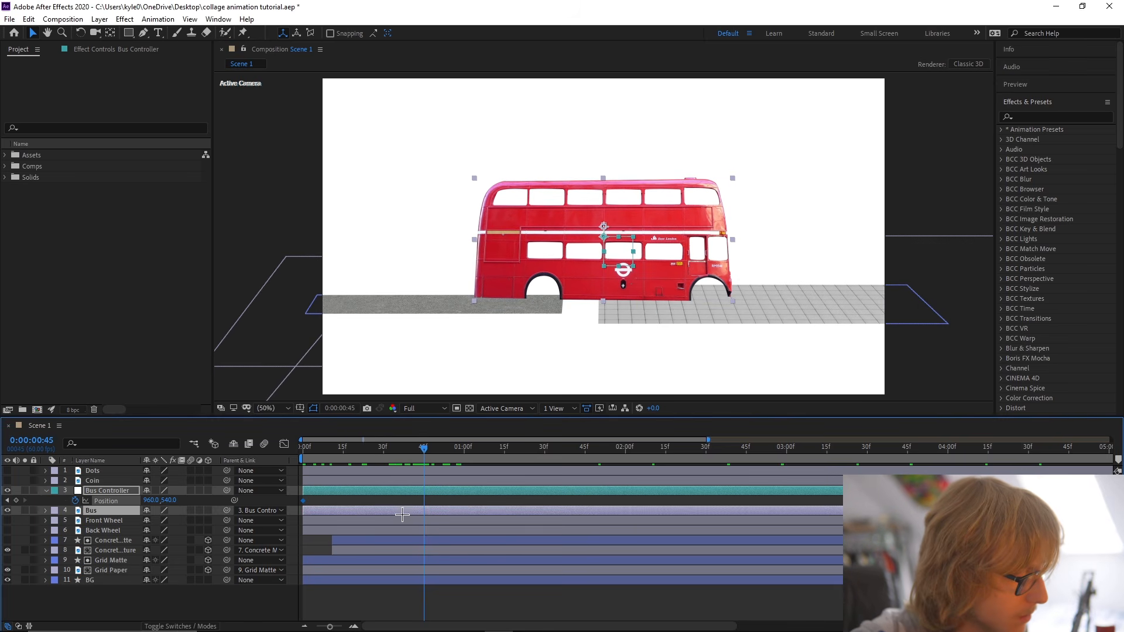
left_click(372, 532, "shift")
left_click_drag(319, 492, 440, 496)
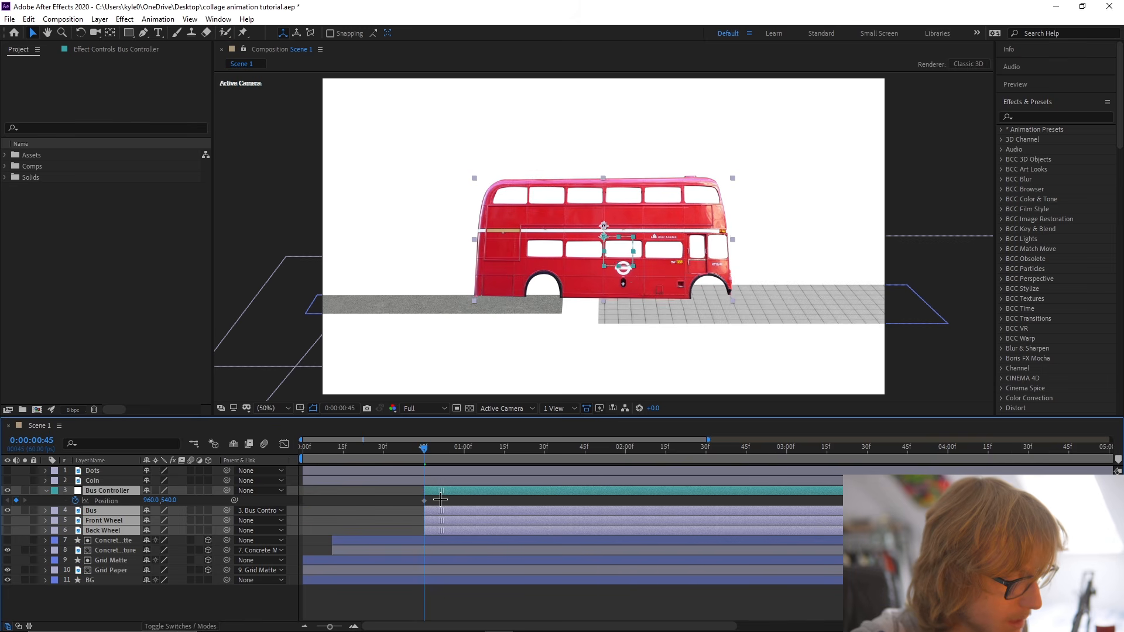
Move the Position keyframe to 0:00:01:34, set Position to 960.0, 825.0 at 0:00:00:45 and save the project.
left_click(376, 496)
left_click(428, 491)
left_click(425, 501)
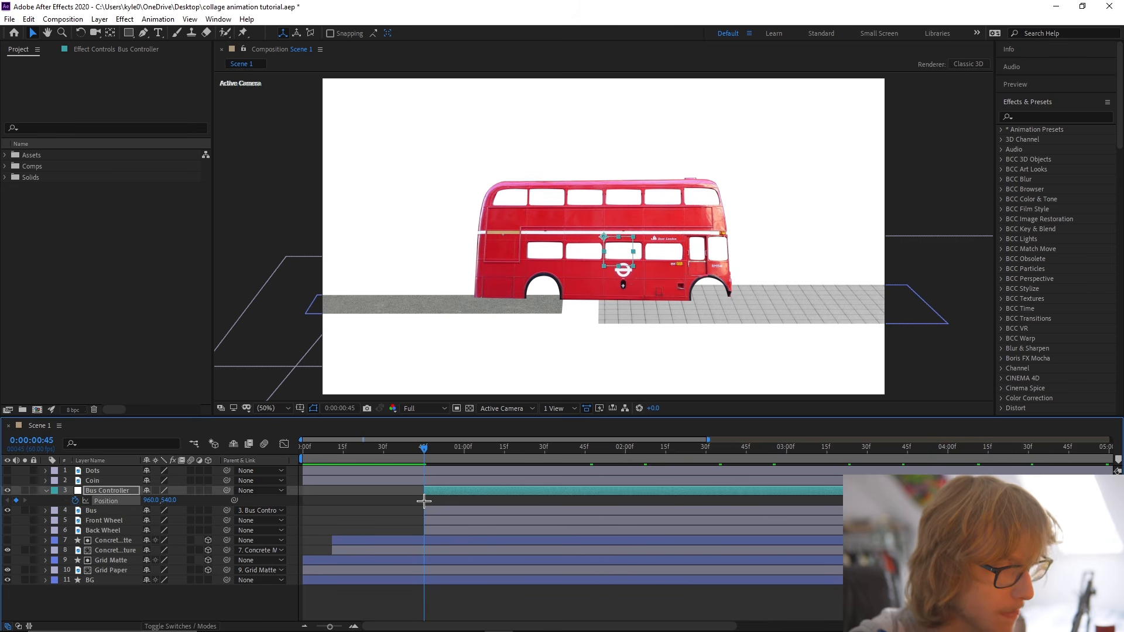
left_click(450, 503)
left_click_drag(425, 502, 555, 502)
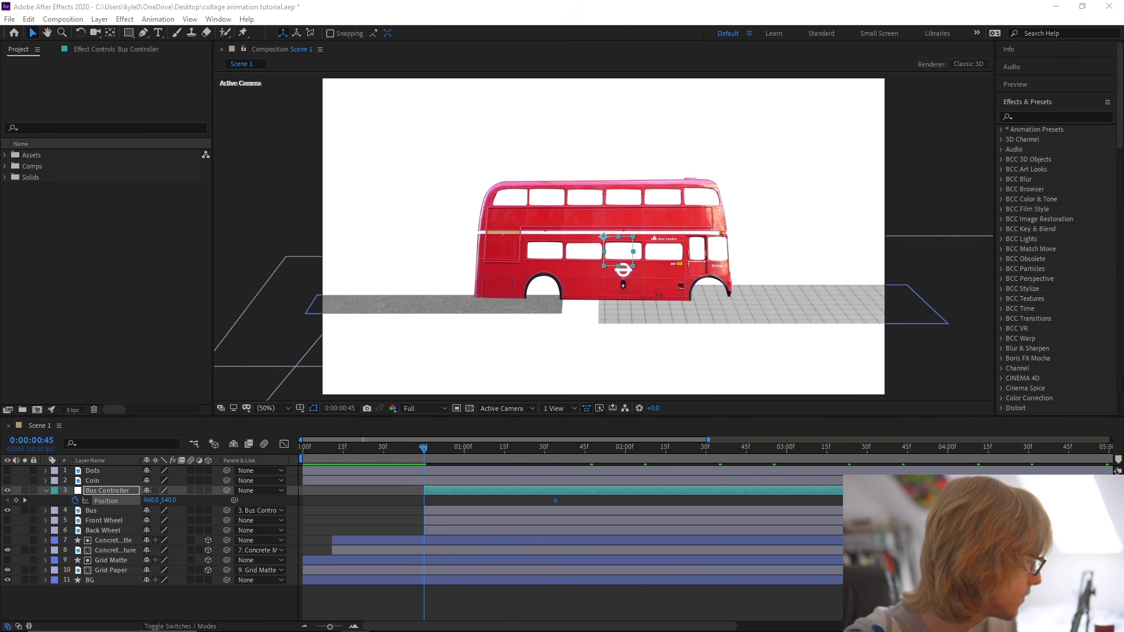
left_click_drag(169, 500, 336, 507)
key("ctrl+s")
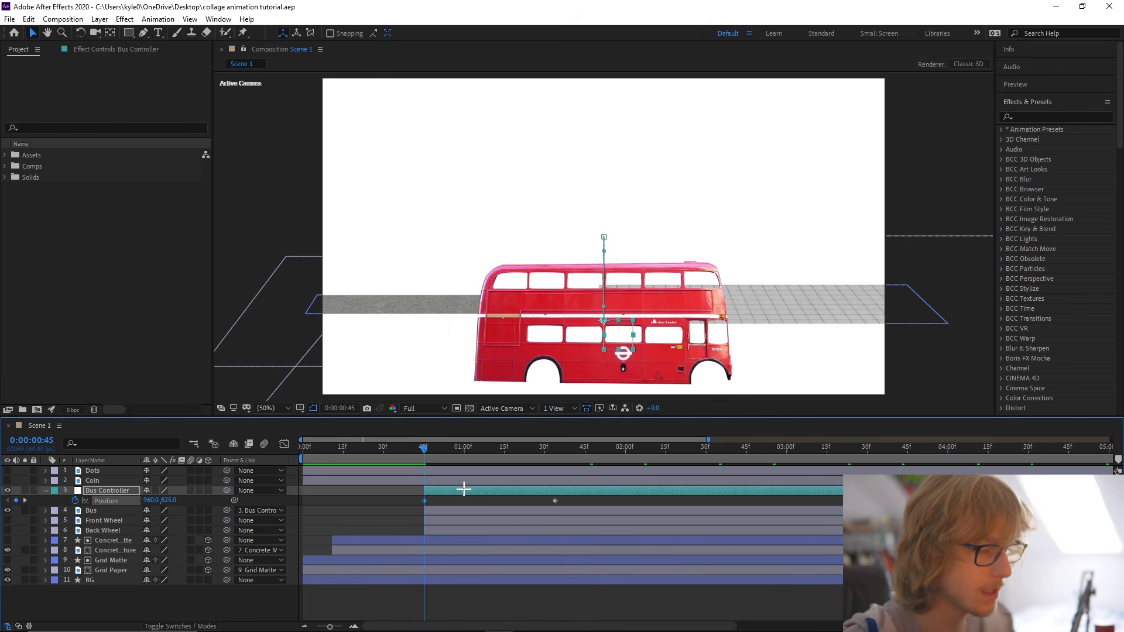
Apply Easy Ease to the Position keyframes and reshape their speed curve for an early peak and long slowdown, previewing the result.
right_click(124, 502)
mouse_move(194, 483)
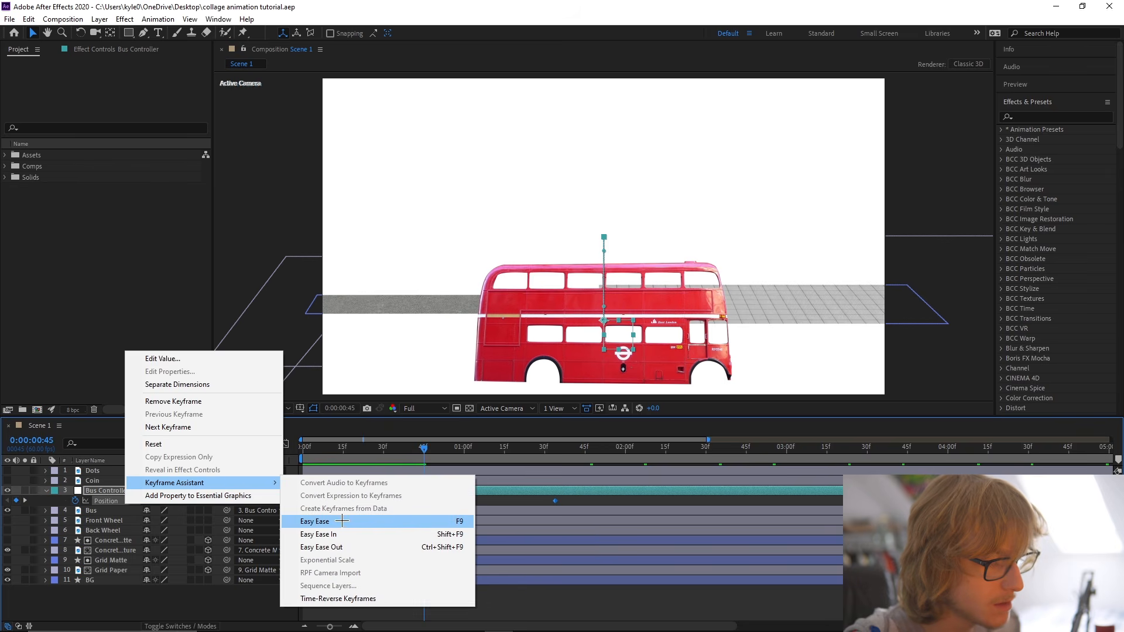
left_click(343, 521)
left_click(284, 445)
left_click_drag(574, 578, 412, 574)
left_click(410, 448)
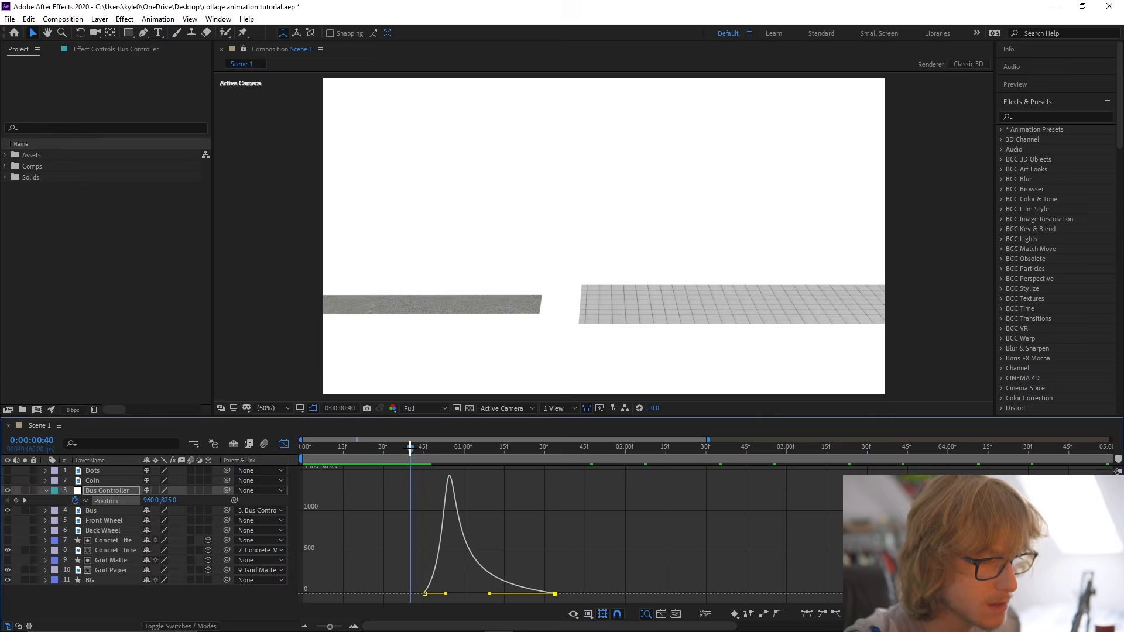
key("space")
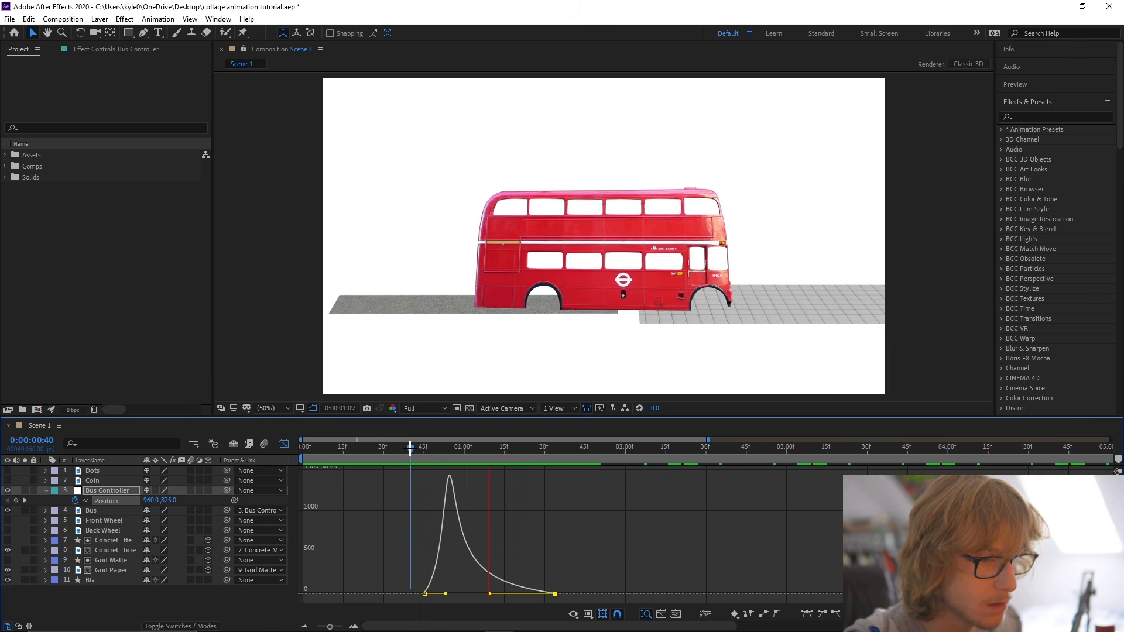
key("space")
left_click(288, 445)
Move the end Position keyframe to 0:00:01:56 and add a Position keyframe of 960.0, 450.0 at 0:00:01:34.
left_click_drag(436, 462, 559, 462)
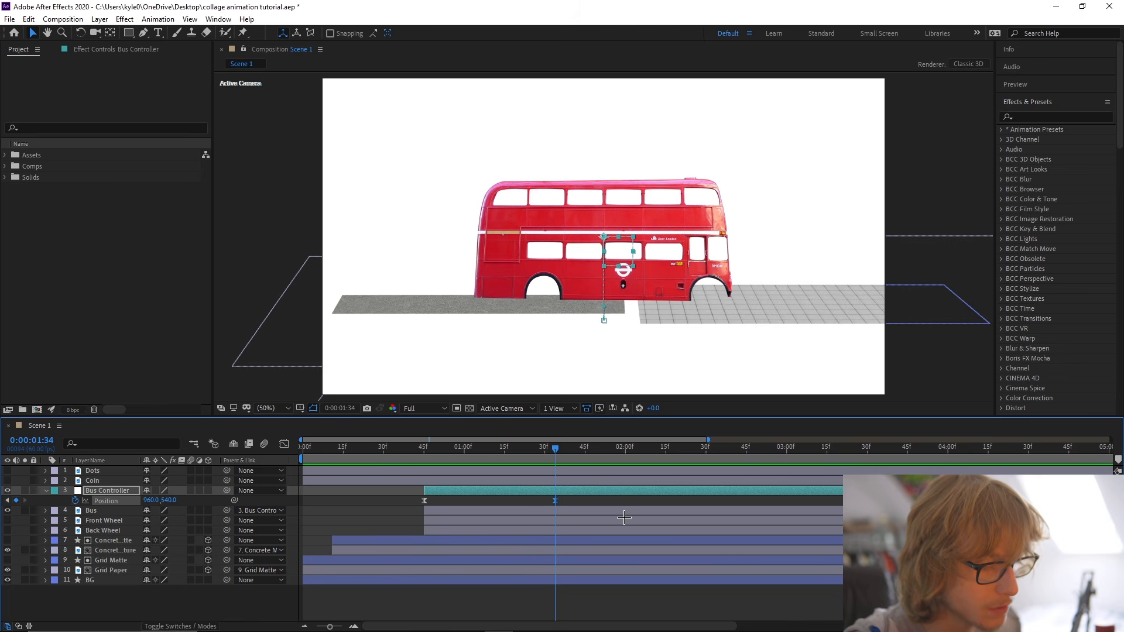
mouse_move(568, 455)
left_mouse_down()
mouse_move(641, 457)
mouse_move(554, 449)
left_mouse_up()
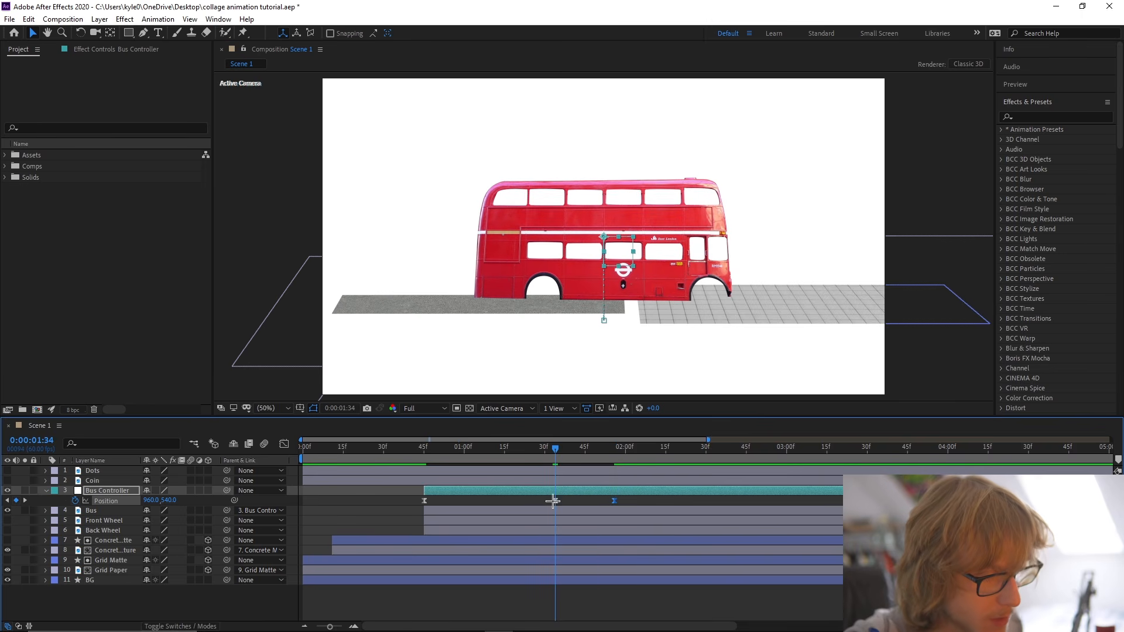
left_click_drag(160, 502, 121, 495)
left_click(425, 448)
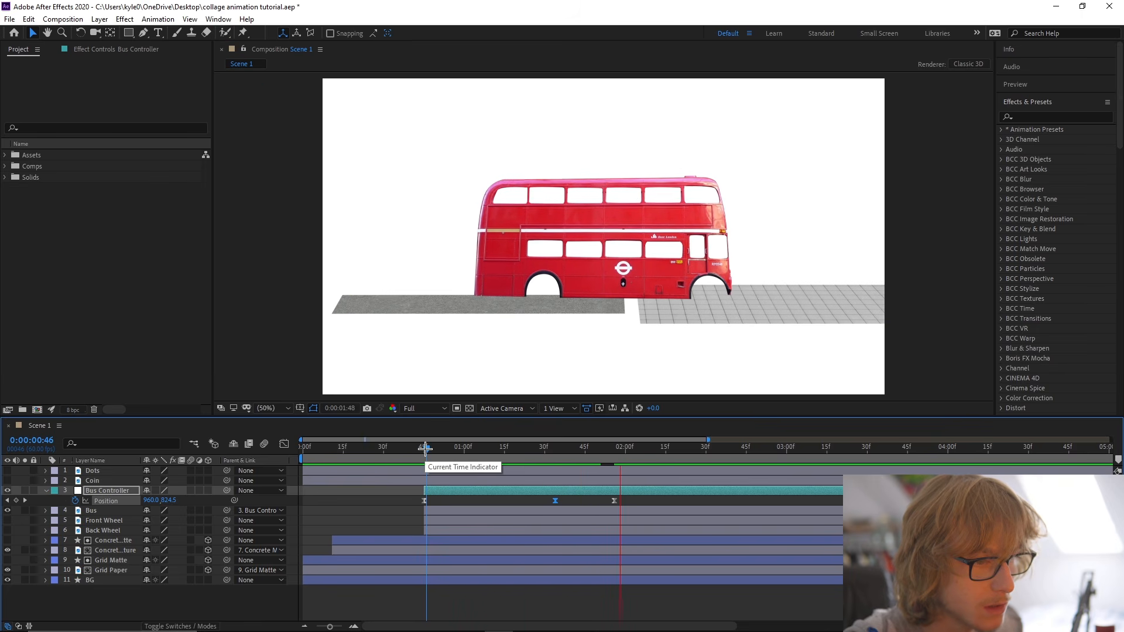
left_click(422, 448)
Set the spatial interpolation of all three Bus Controller Position keyframes to Linear and preview the bus movement.
left_click_drag(409, 496, 652, 504)
right_click(617, 502)
left_click(679, 454)
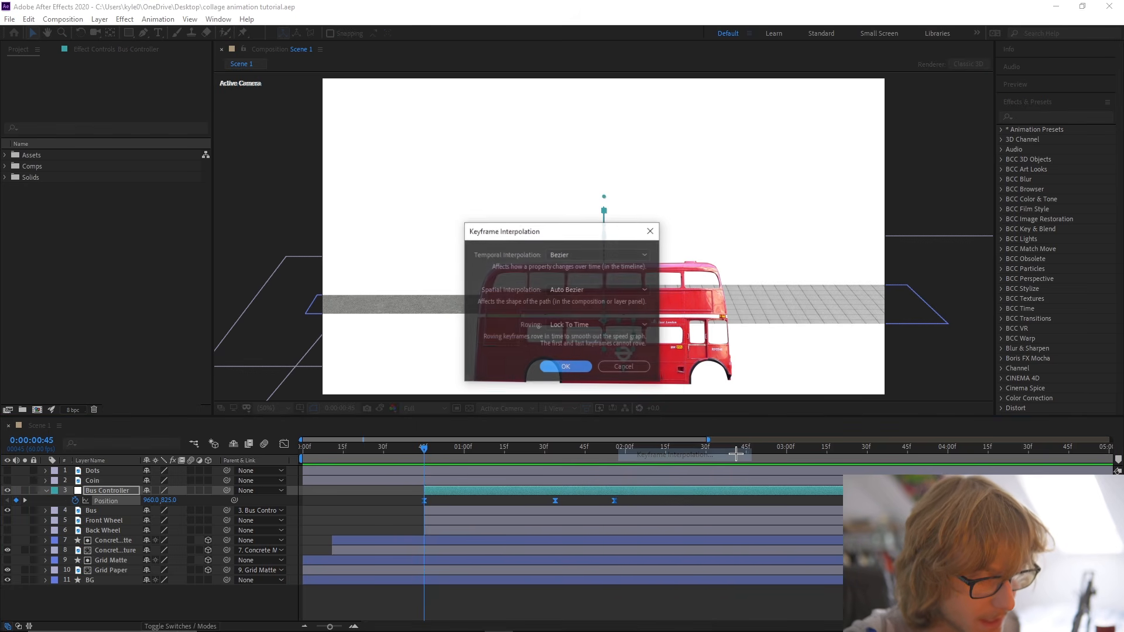
left_click(564, 291)
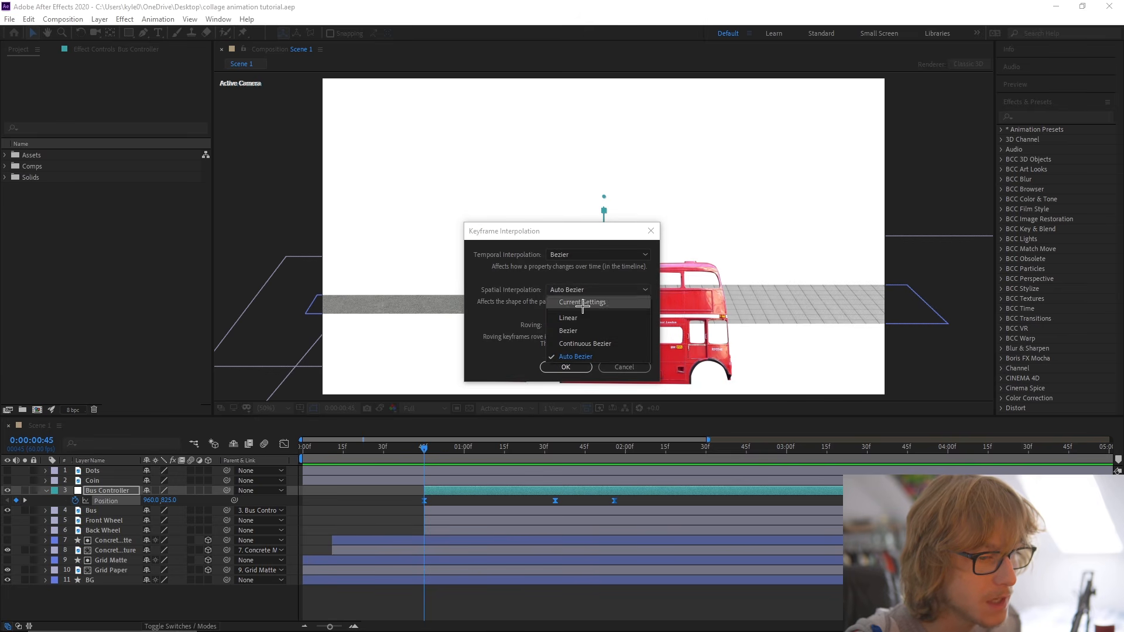
left_click(575, 318)
left_click(588, 367)
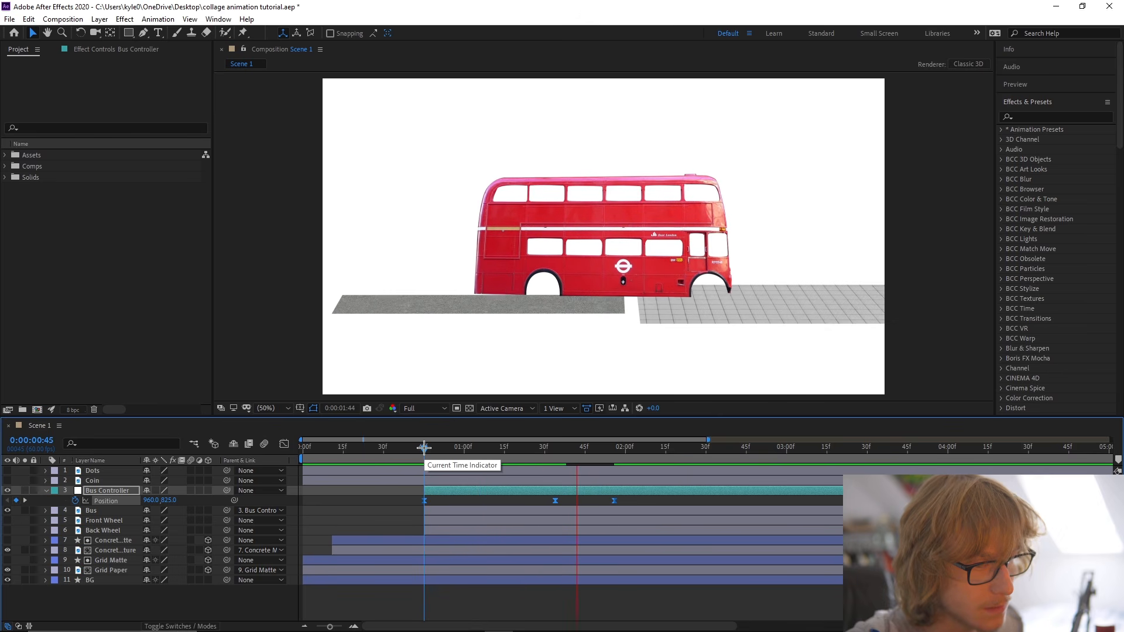
key("space")
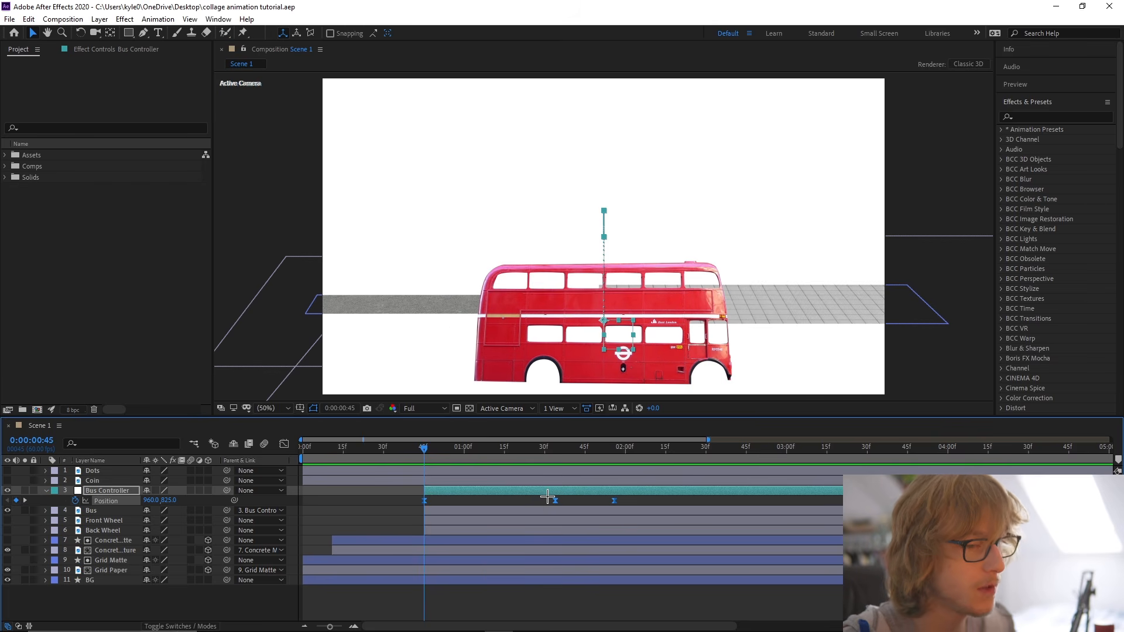
Adjust the speed curve between the last two Position keyframes into a smooth, even arc and preview the bounce.
left_click(537, 460)
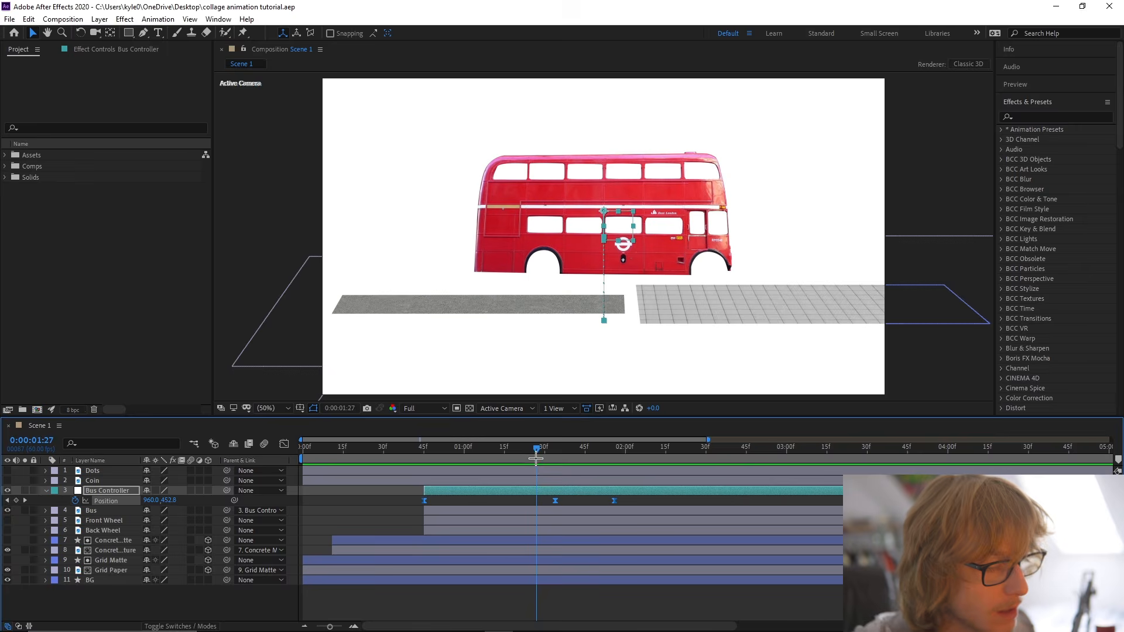
left_click(544, 501)
left_click_drag(542, 501, 612, 508)
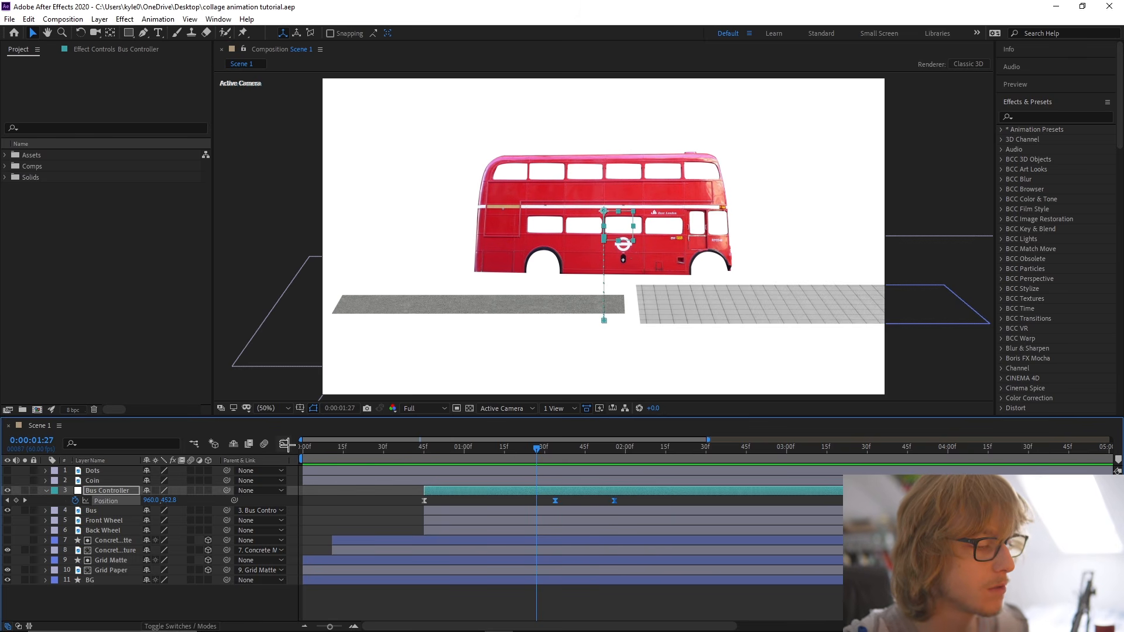
left_click(286, 444)
mouse_move(630, 586)
left_mouse_down()
mouse_move(602, 602)
mouse_move(588, 593)
mouse_move(610, 592)
left_mouse_up()
scroll(603, 602, "up", 1)
scroll(609, 588, "down", 1)
mouse_move(449, 450)
left_mouse_down()
mouse_move(426, 450)
mouse_move(468, 450)
left_mouse_up()
left_click_drag(608, 594, 606, 594)
left_click_drag(431, 451, 414, 449)
key("space")
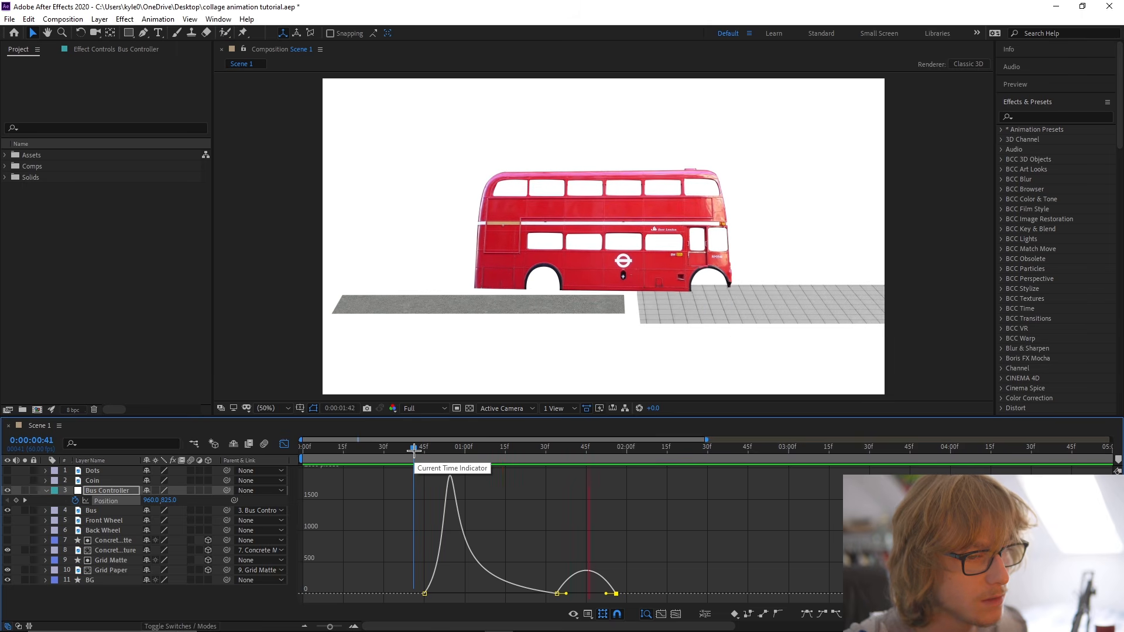
key("space")
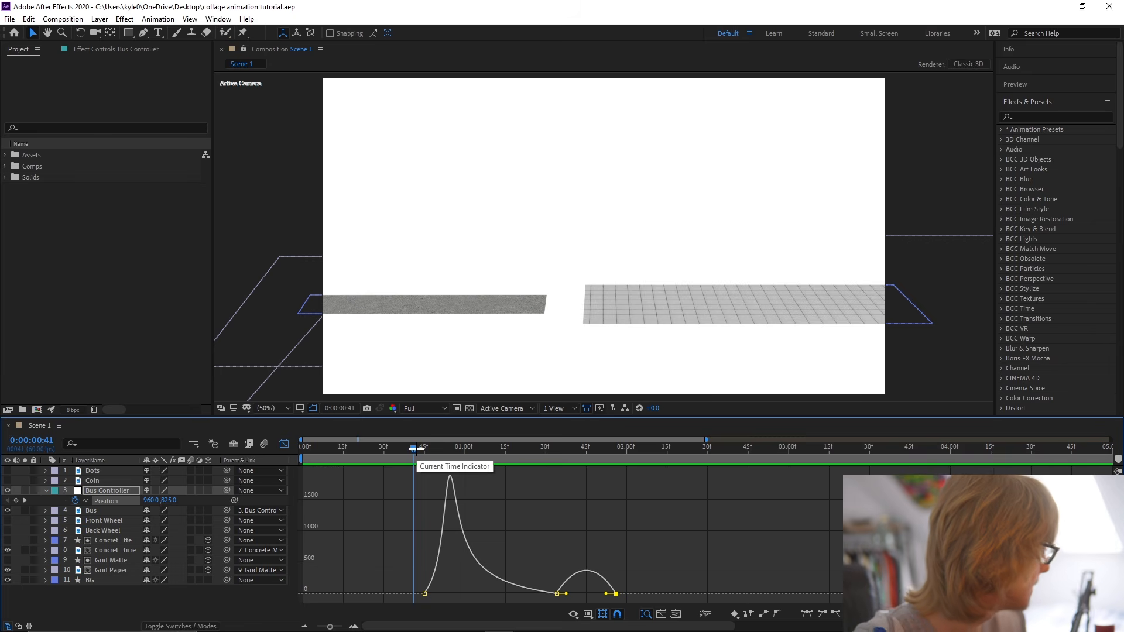
Keyframe the Bus Controller's Rotation at 0° at 0:00:00:45 and -4° at 0:00:01:34, with Position also shown.
key("shift+F3")
left_click_drag(413, 450, 424, 447)
key("r")
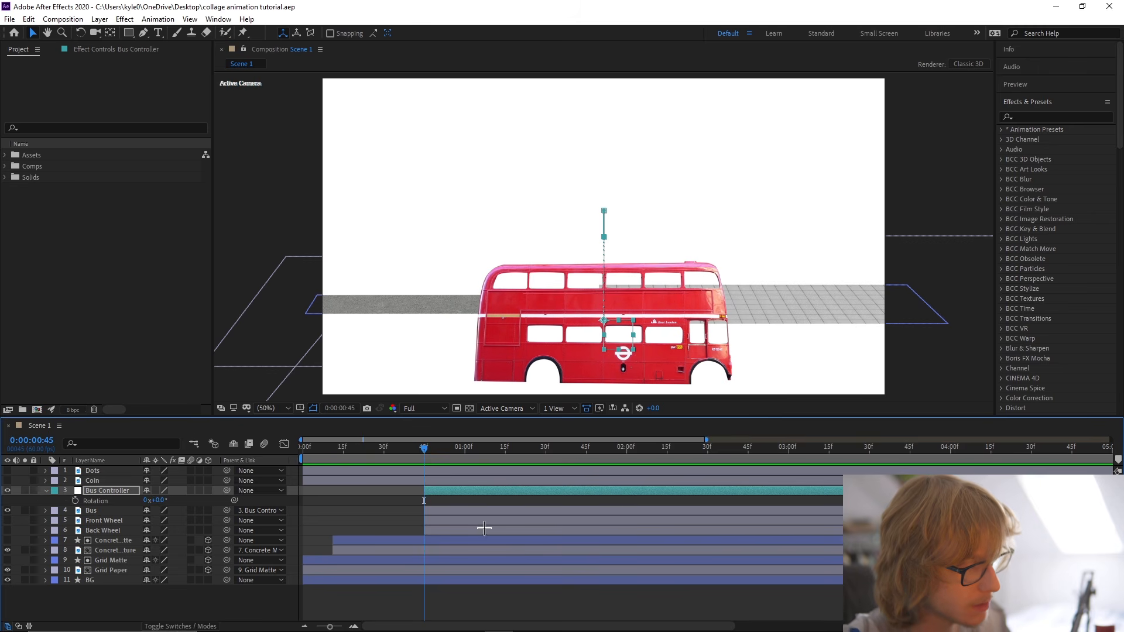
left_click(76, 502)
key("ctrl+s")
key("shift+p")
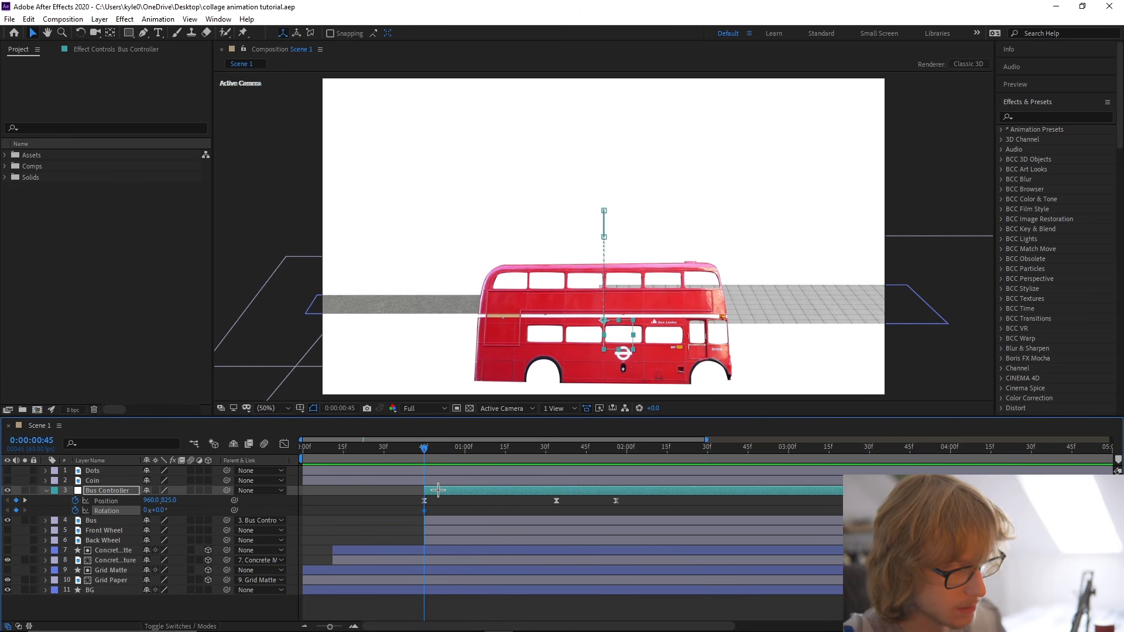
left_click_drag(425, 447, 556, 447)
left_click_drag(158, 511, 152, 510)
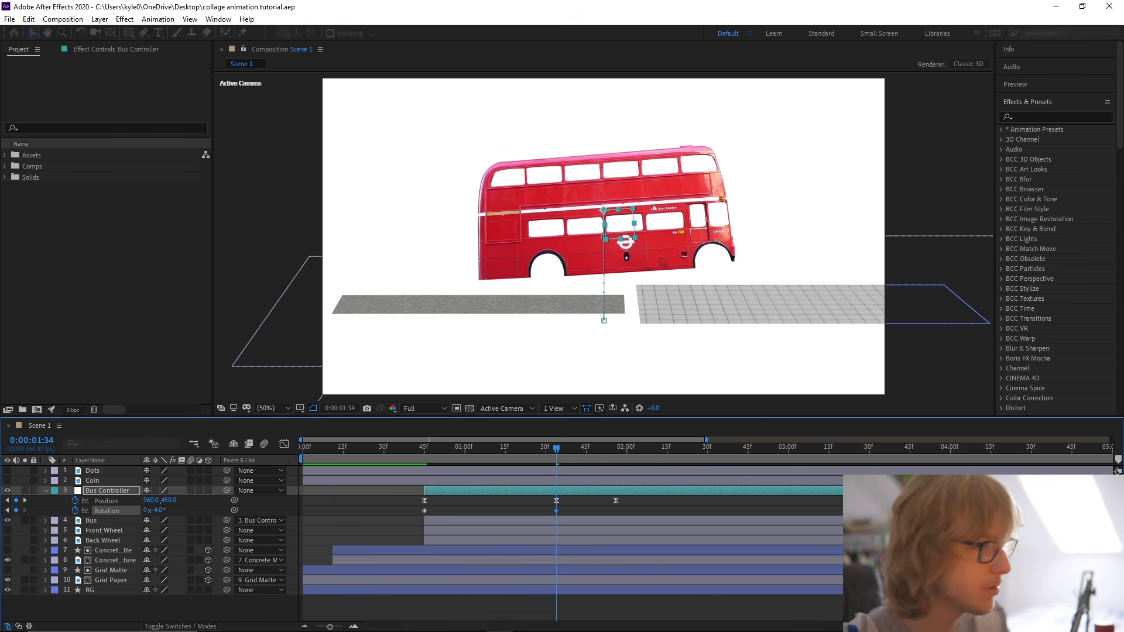
Set the Bus Controller's Rotation to 1° at 0:00:01:56 and 0° at 0:00:02:34.
left_click(616, 448)
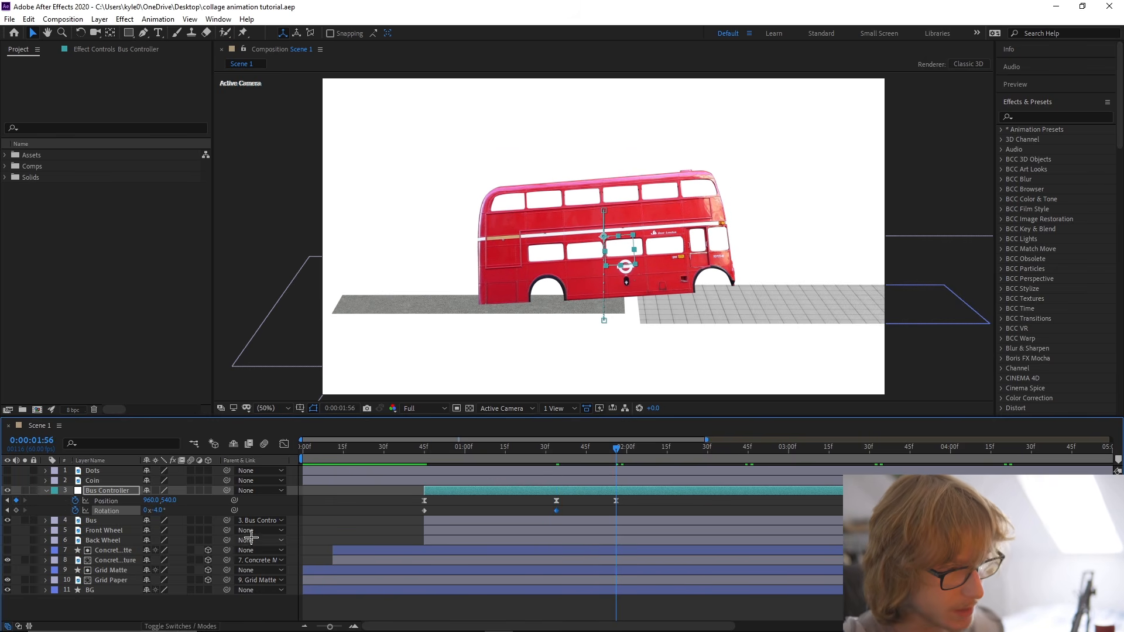
left_click(159, 509)
type("1")
key("Return")
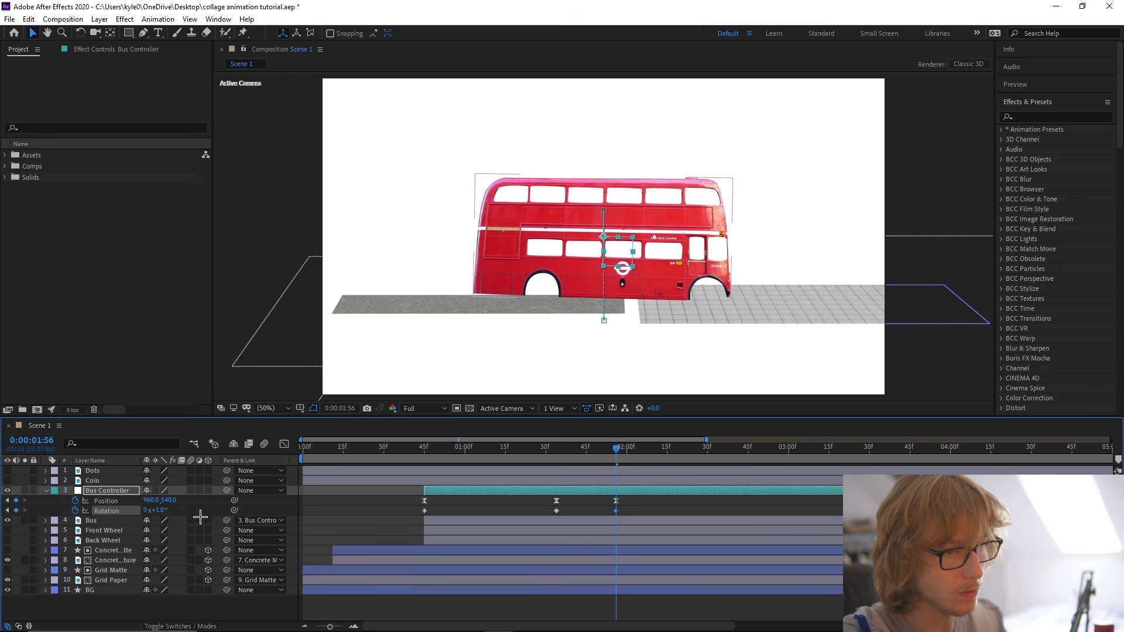
left_click(192, 509)
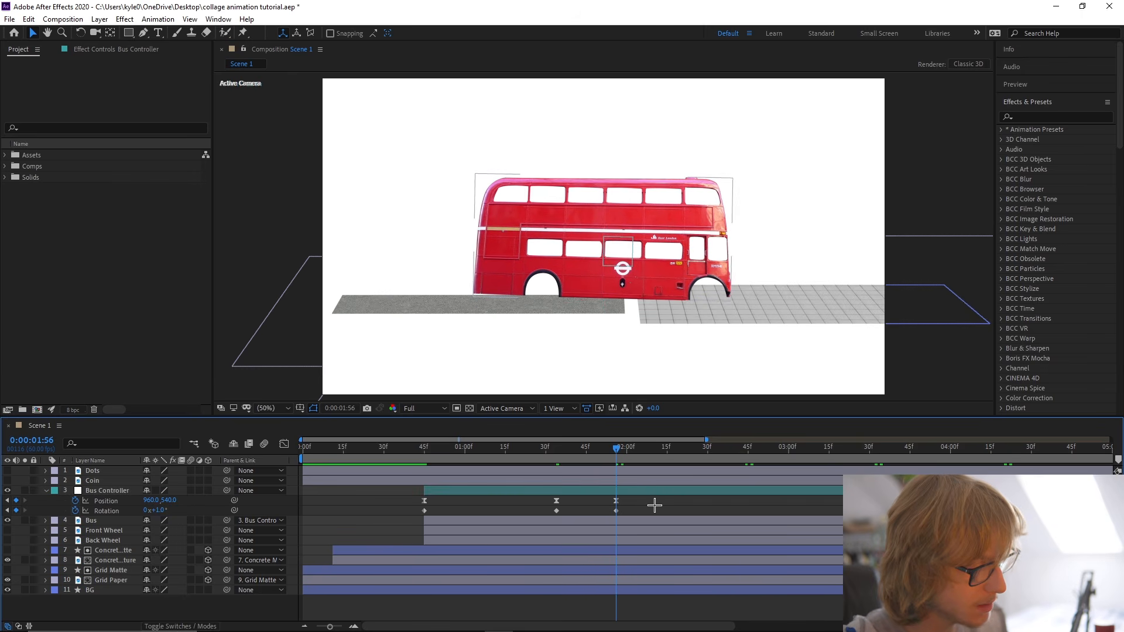
left_click(659, 448)
left_click_drag(663, 450, 718, 448)
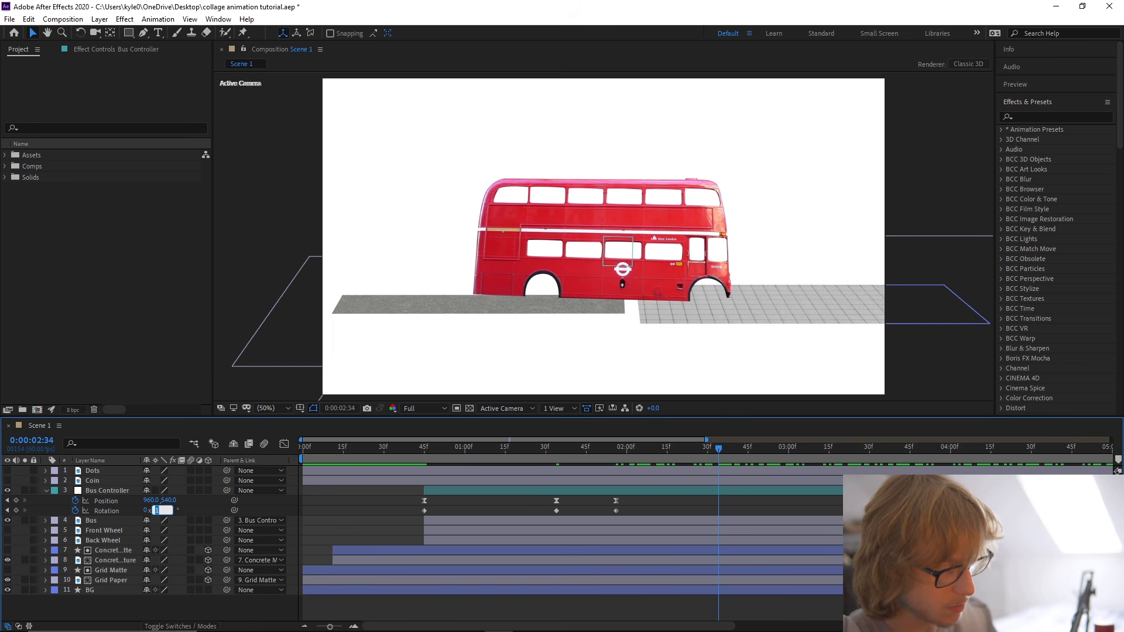
key("Return")
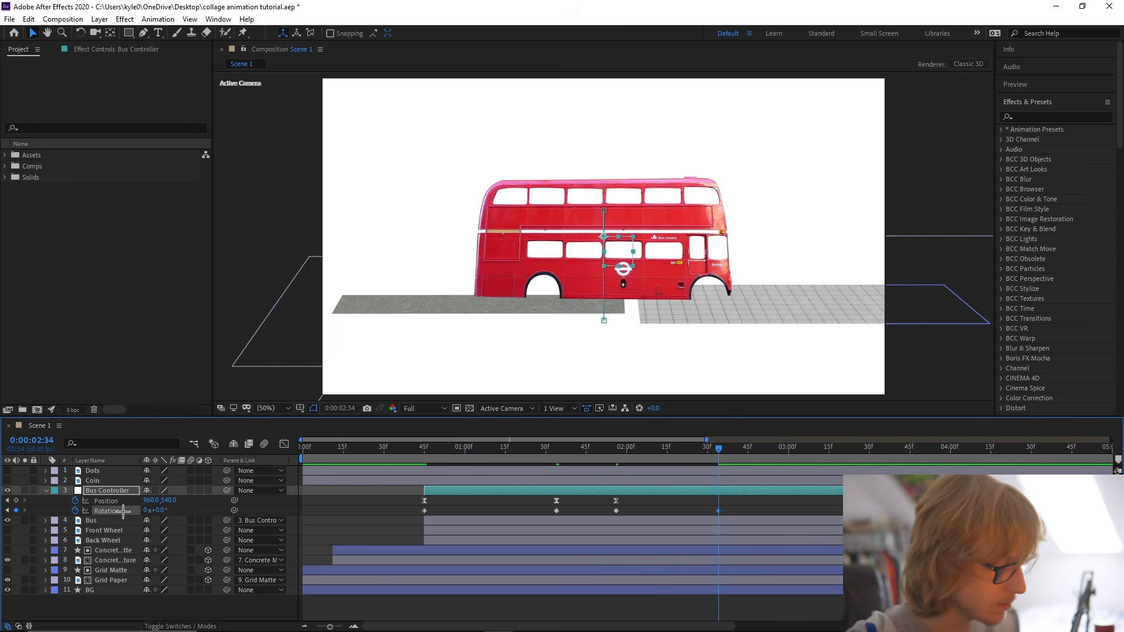
Apply Easy Ease to all the Bus Controller's Rotation keyframes and save the project.
right_click(124, 510)
mouse_move(178, 495)
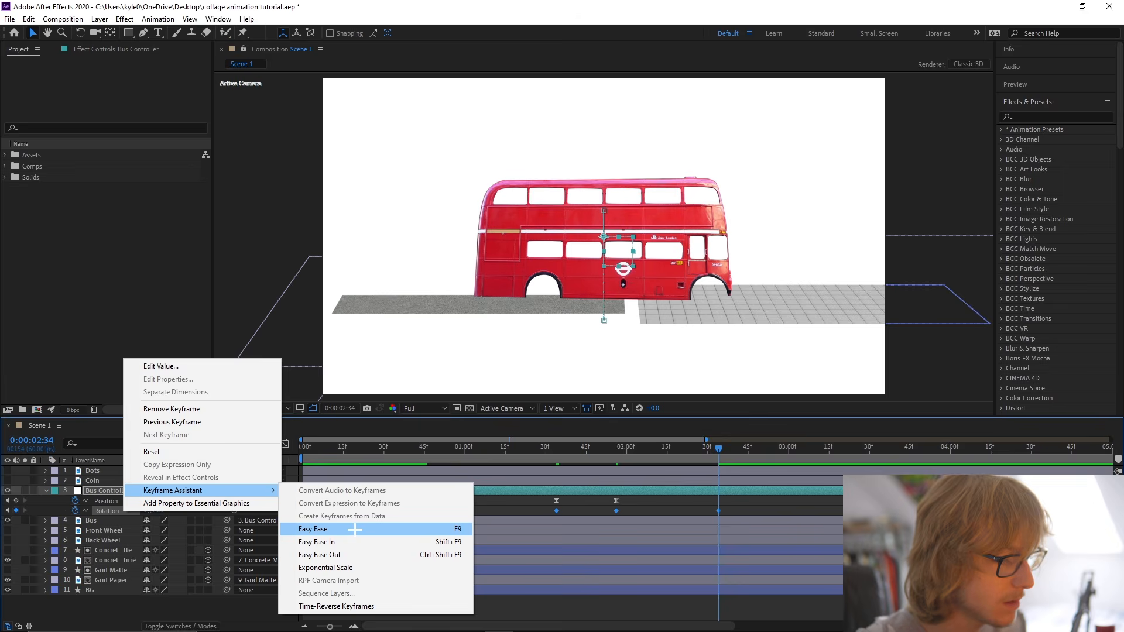
left_click(434, 530)
key("ctrl+s")
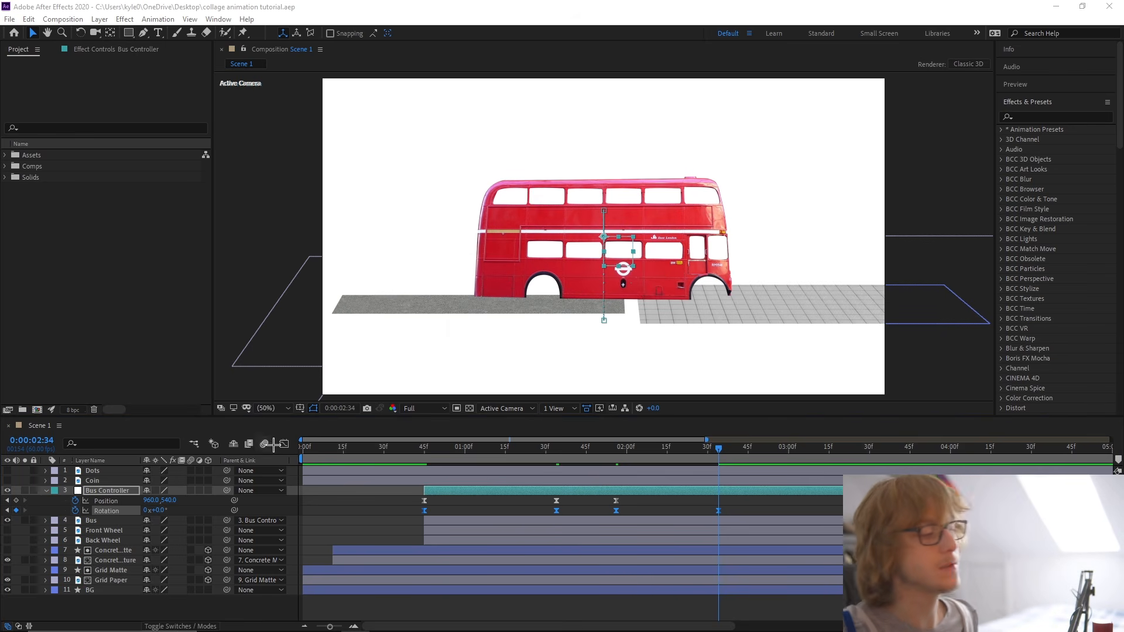
Reshape the Rotation speed curve to peak early in the first segment and late in the second, and save the project.
left_click(284, 444)
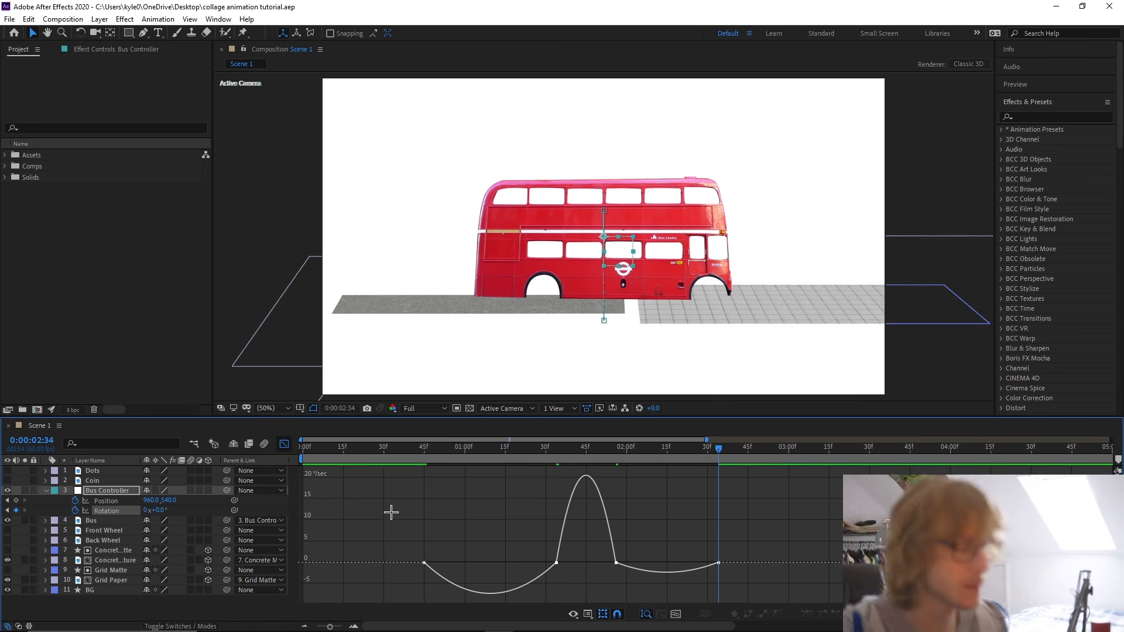
left_click_drag(546, 556, 490, 564)
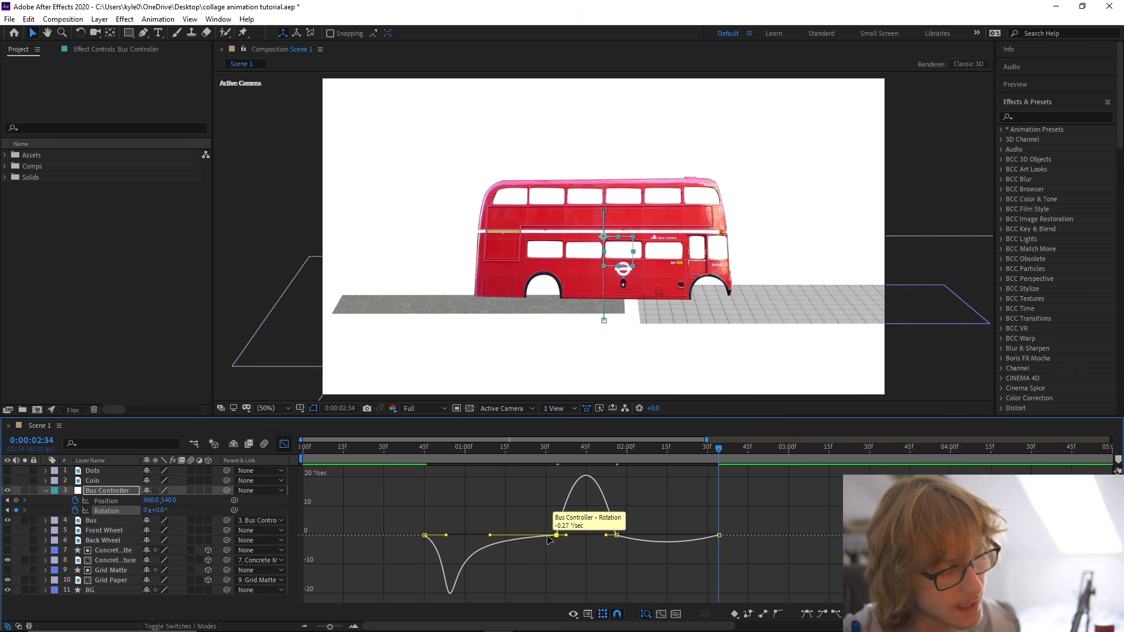
left_click_drag(566, 536, 617, 535)
key("ctrl+s")
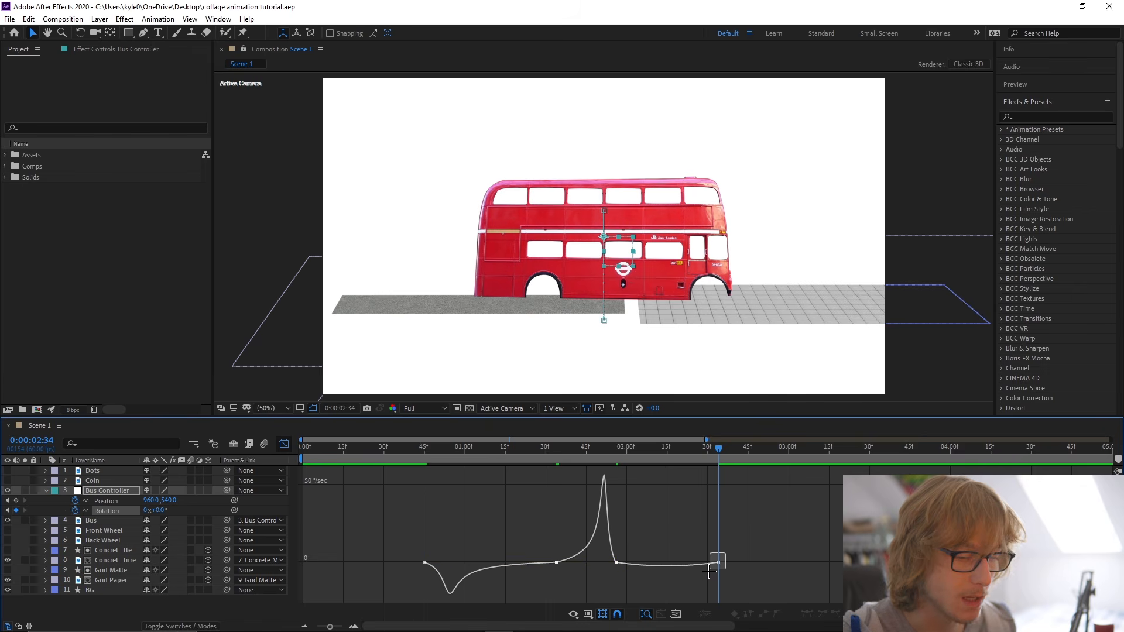
Adjust the easing handles of the last two Rotation keyframes to concentrate the speed near the middle of the final segment.
scroll(716, 565, "up", 3)
left_click_drag(695, 590, 671, 587)
left_click_drag(559, 588, 587, 587)
scroll(668, 584, "down", 3)
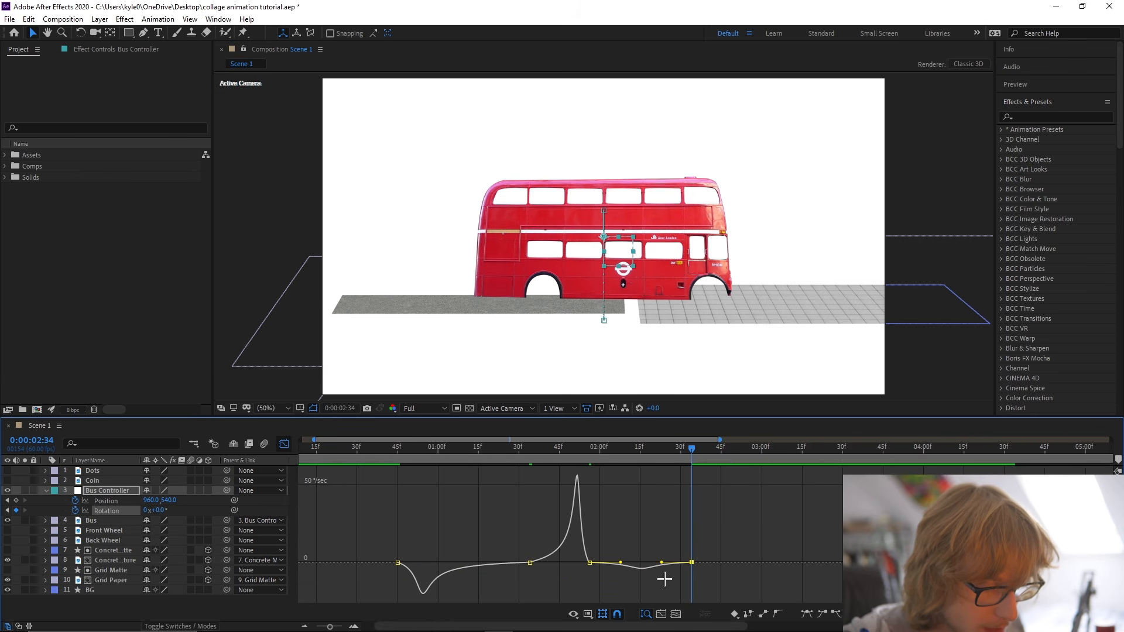
Fine-tune the easing handles of the last Rotation segment to make its speed curve more pronounced, and preview the bus motion.
left_click_drag(662, 563, 658, 563)
double_click(613, 565)
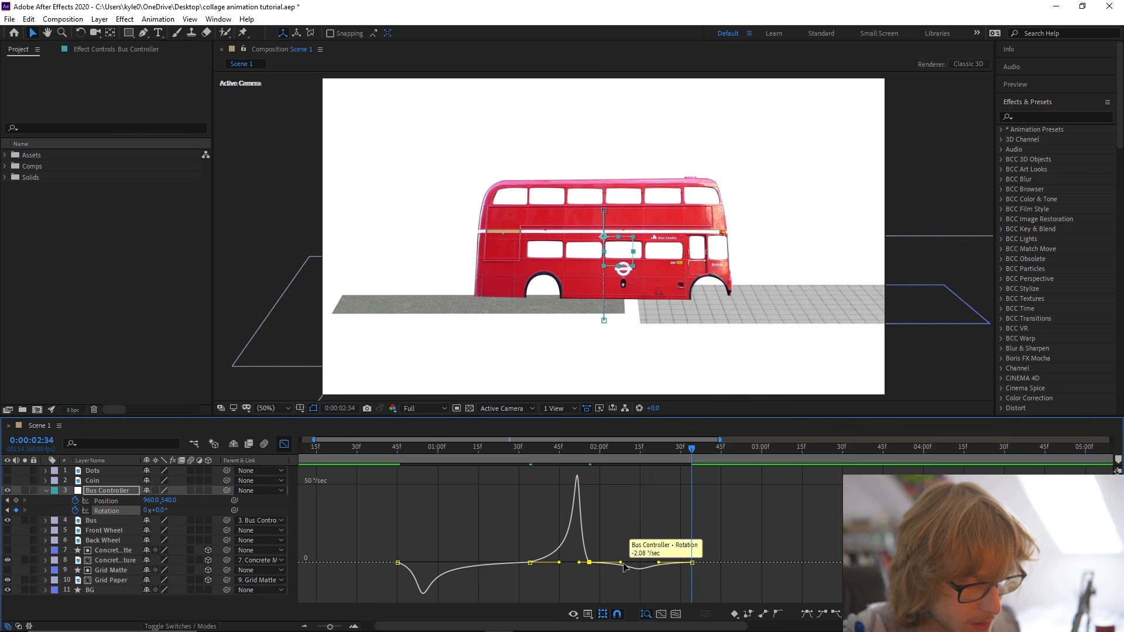
left_click(376, 454)
key("space")
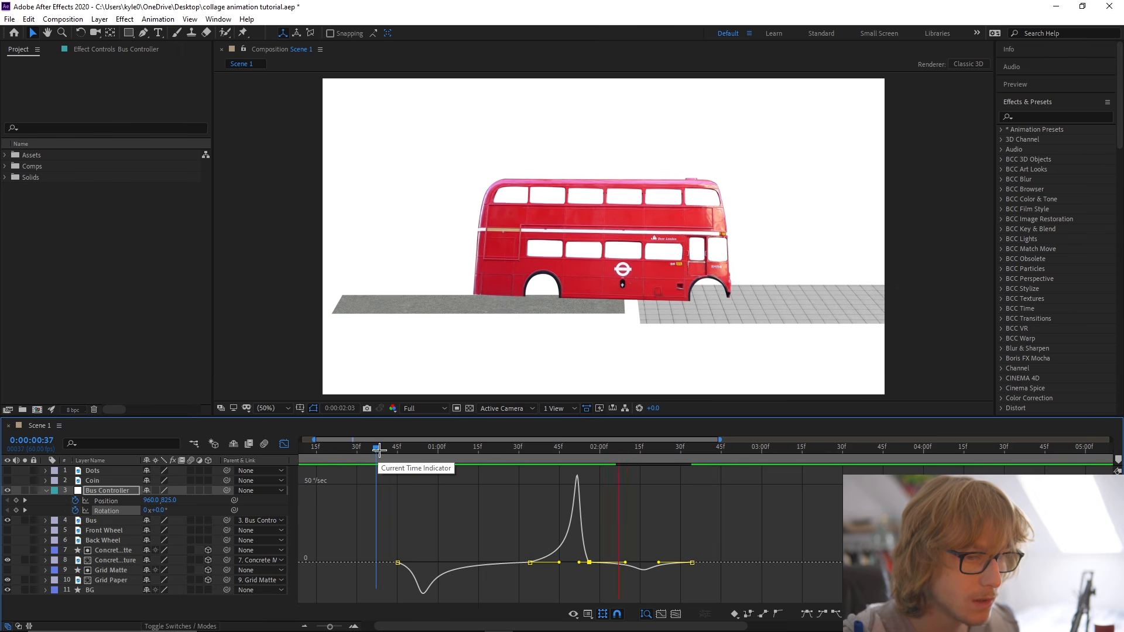
left_click(380, 451)
key("space")
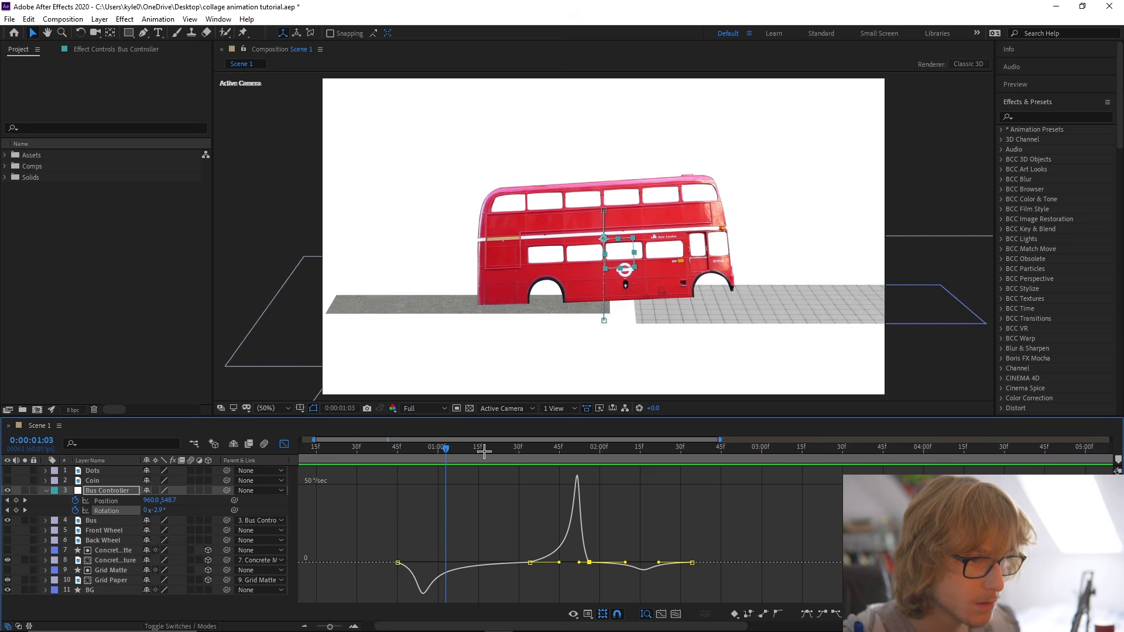
Compress the Bus Controller's Position and Rotation keyframes in time so they run from 0:00:00:45 to about 0:00:02:12, and preview the result.
left_click(397, 451)
left_click(284, 444)
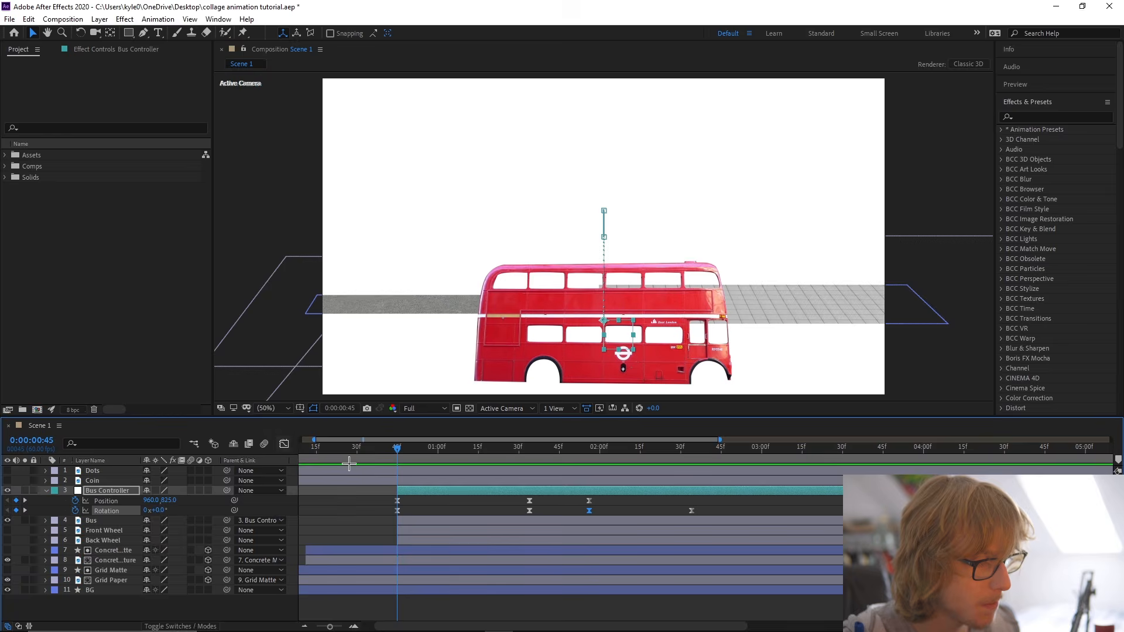
scroll(553, 507, "down", 3)
left_click_drag(342, 494, 548, 513)
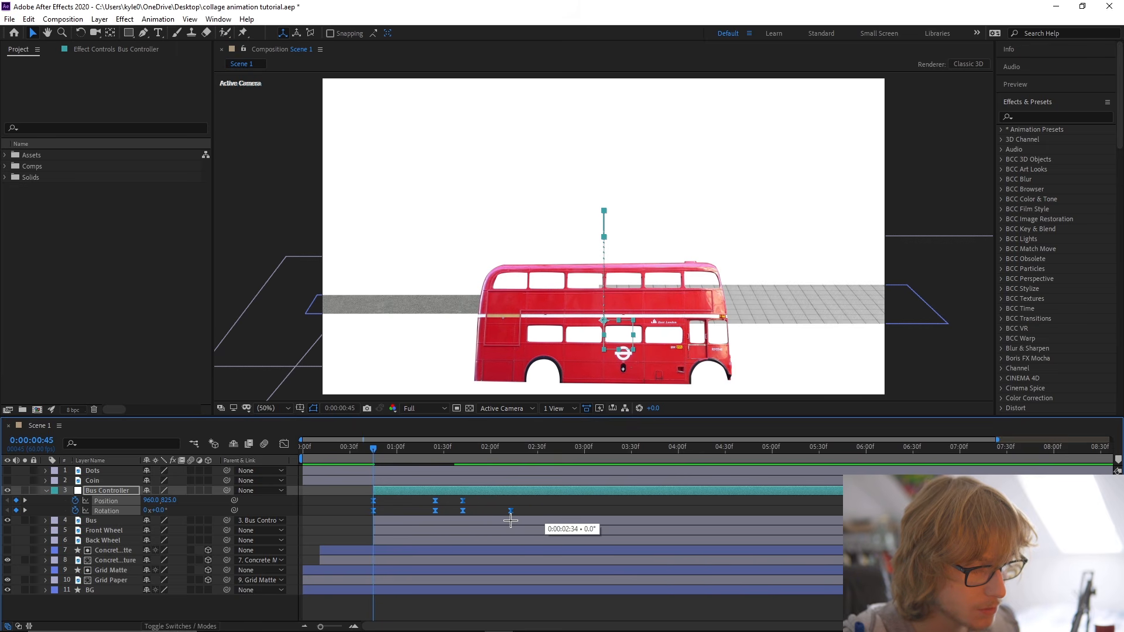
left_click_drag(511, 520, 509, 520)
left_click_drag(359, 453, 353, 452)
key("space")
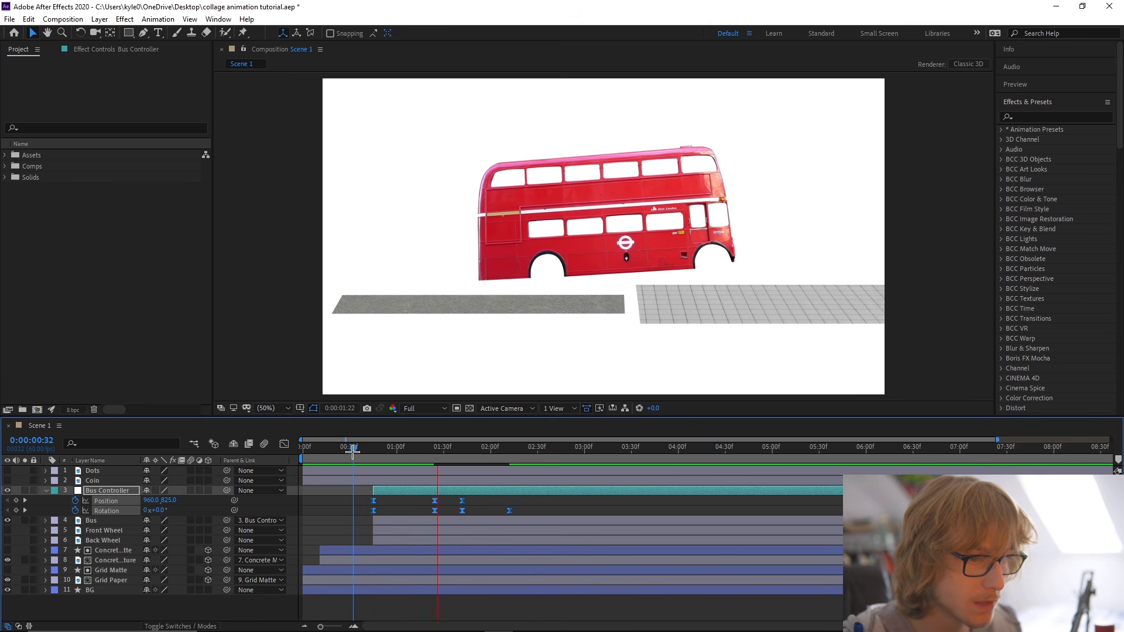
key("space")
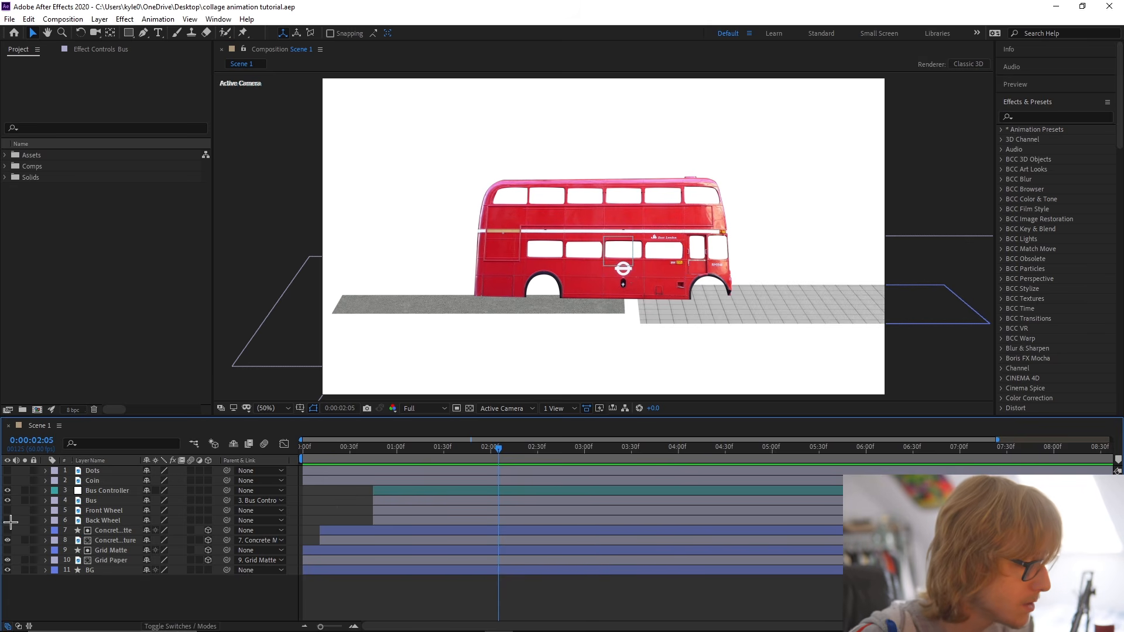
Make the Front Wheel and Back Wheel layers visible and add Position keyframes to both at 0:00:00:45.
left_click_drag(8, 510, 8, 520)
left_click(120, 510)
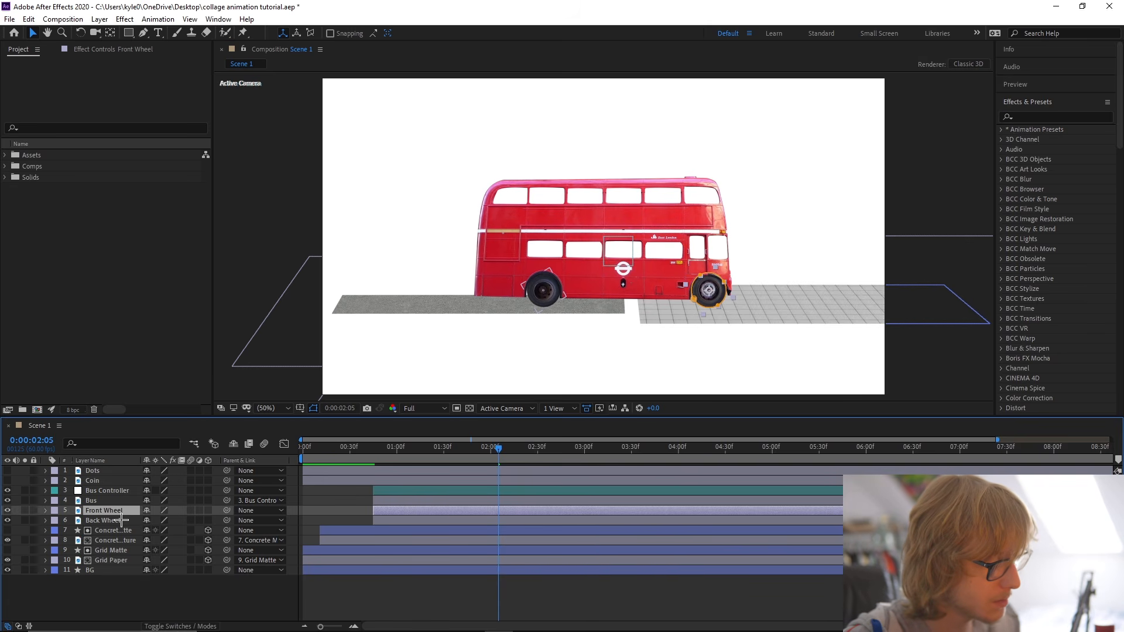
left_click(121, 520, "ctrl")
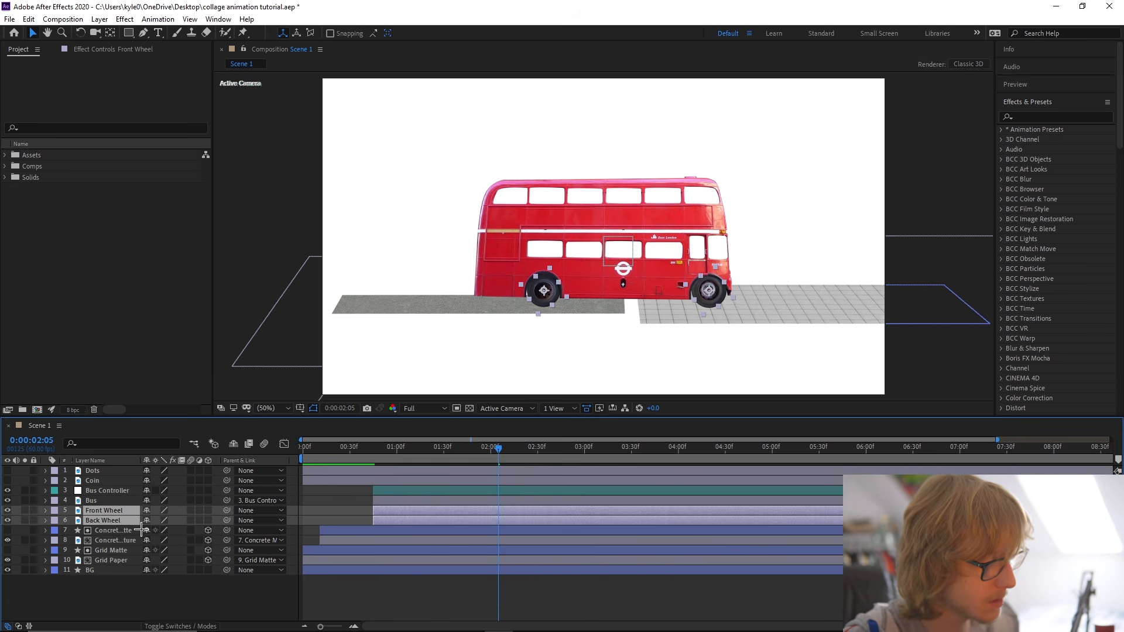
left_click(373, 457)
key("p")
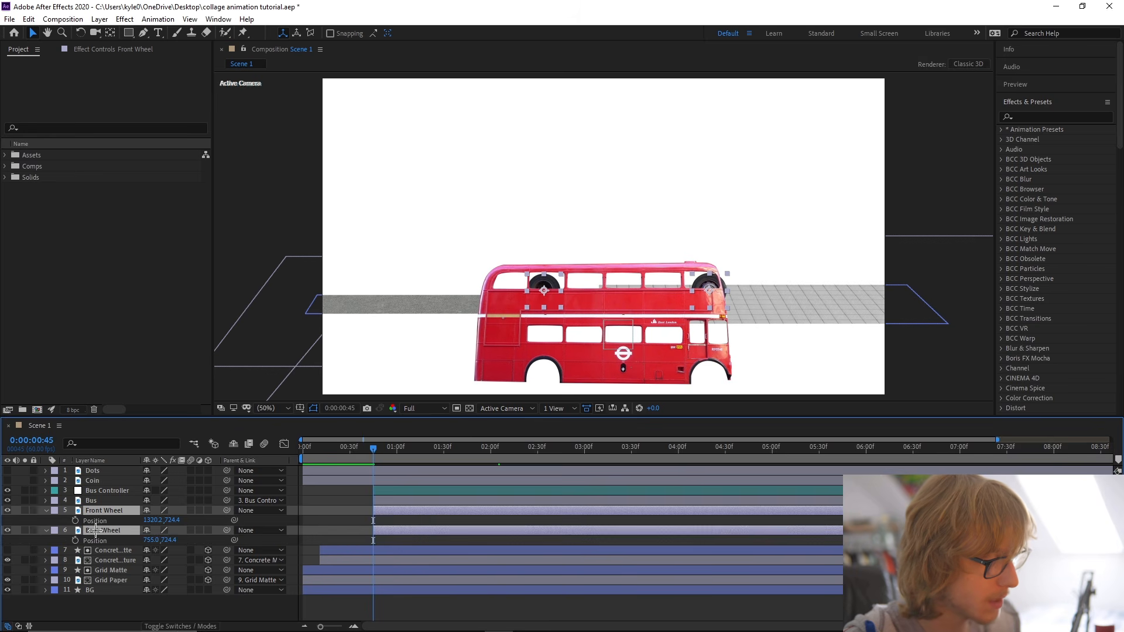
left_click(75, 520)
left_click(75, 540)
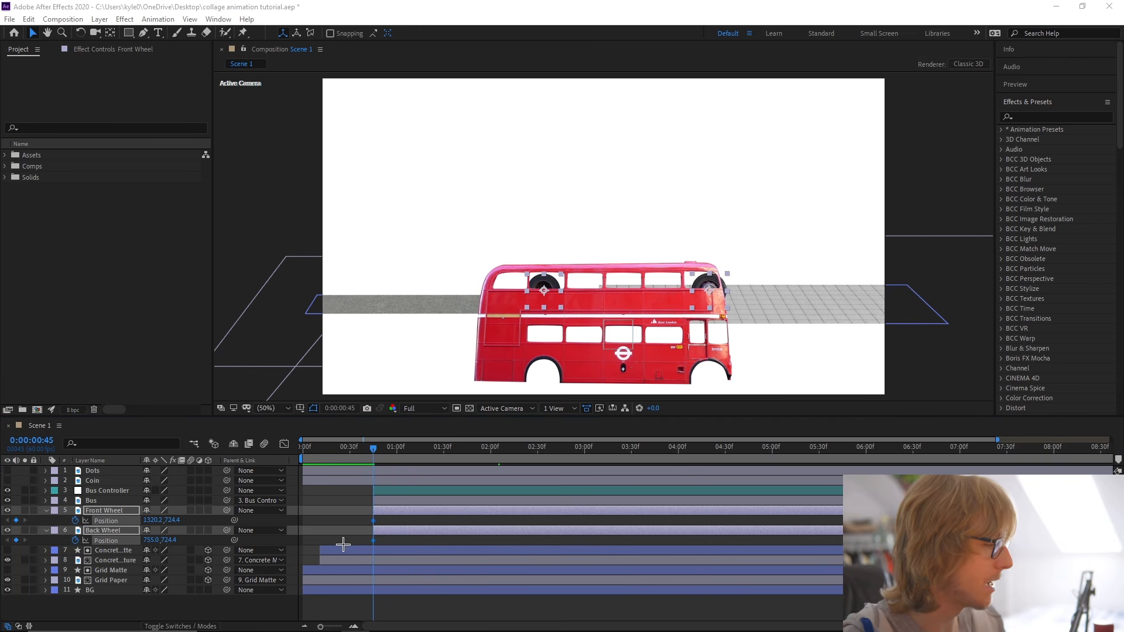
Reveal the Bus Controller's keyframes as a timing reference for the wheels and save the project.
left_click(408, 502)
key("p")
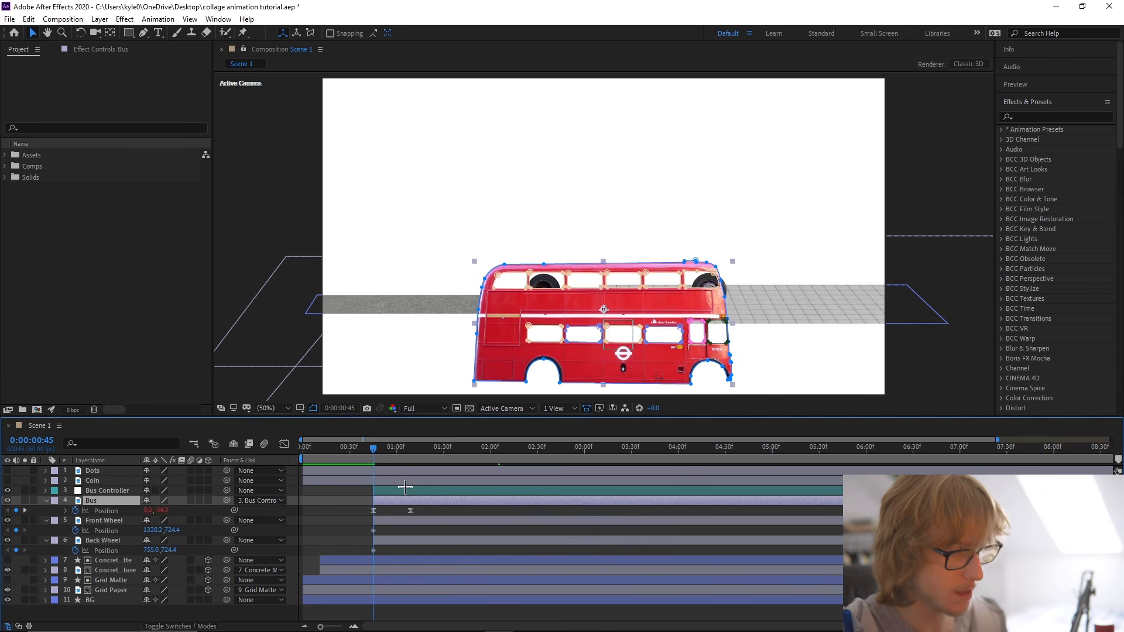
left_click(406, 489)
key("u")
key("ctrl+s")
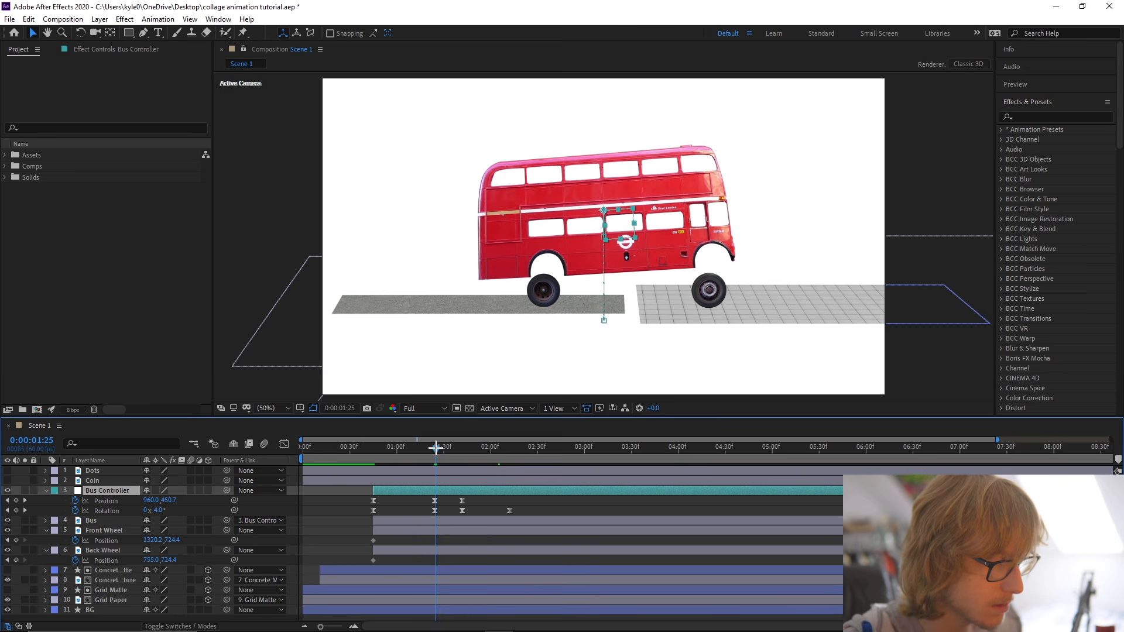
Move the Position keyframes of both wheels to 0:00:01:24, in line with the Bus Controller's second keyframes.
key("equal")
key("equal")
key("minus")
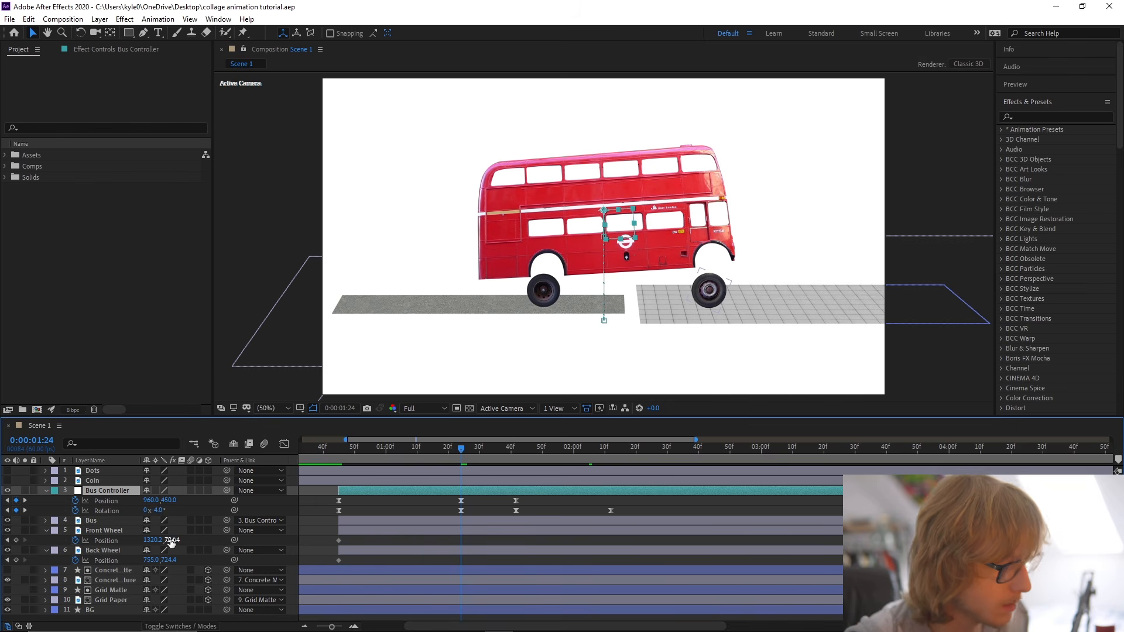
left_click_drag(331, 536, 345, 561)
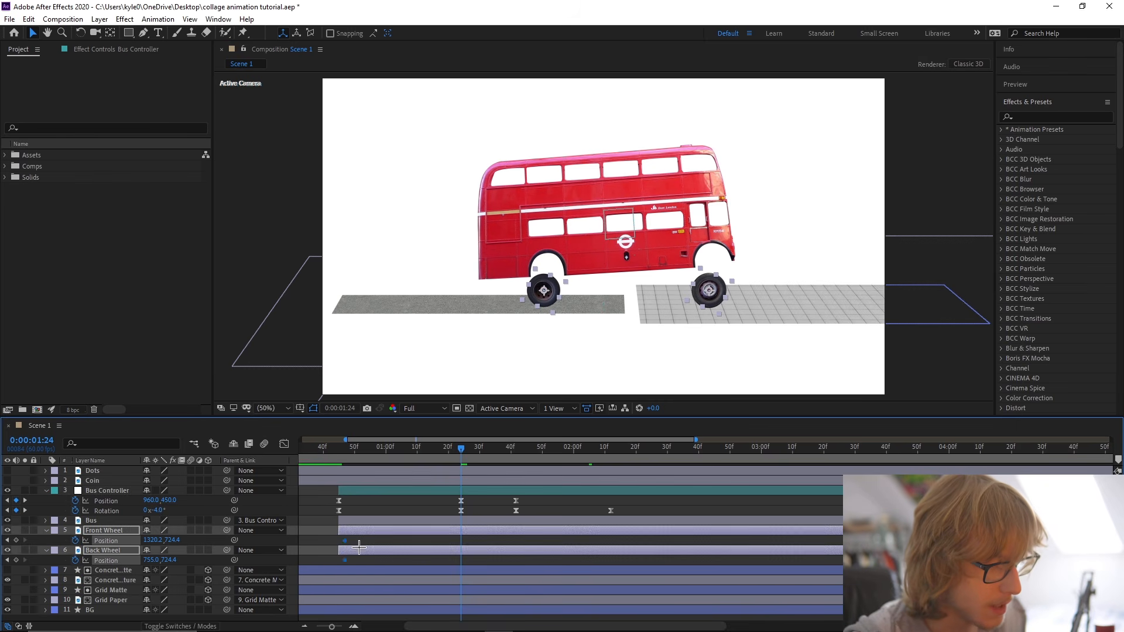
left_click_drag(523, 564, 460, 559)
At 0:00:00:45, set the Position Y of the Front Wheel to 1035.4 and the Back Wheel to 1023.4, and preview.
left_click(340, 452)
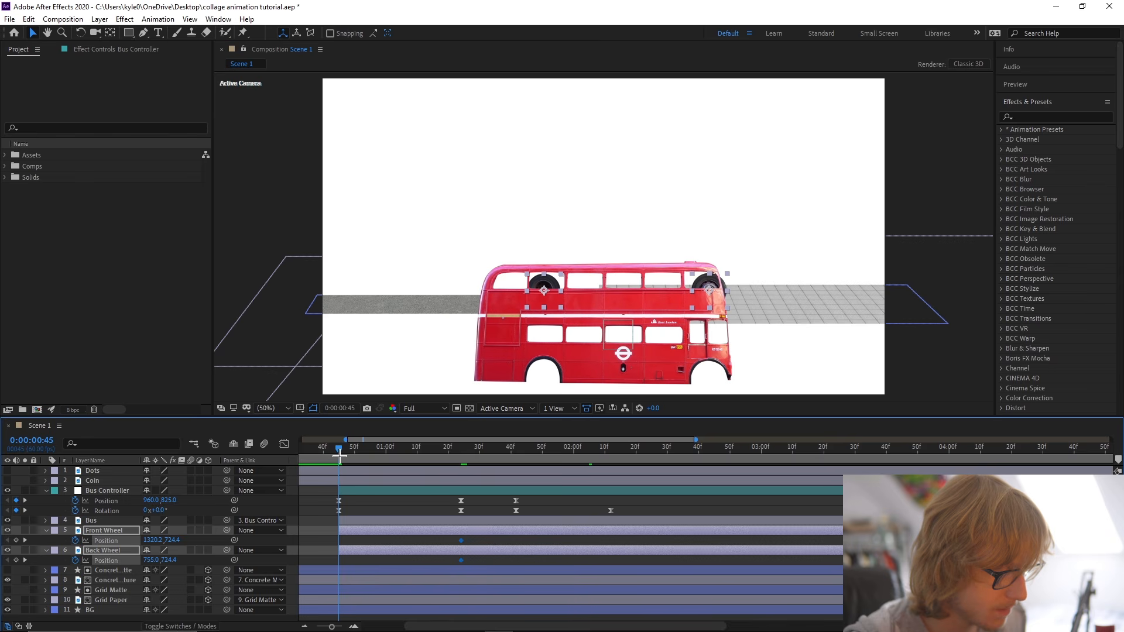
left_click(365, 541)
left_click_drag(176, 543, 349, 549)
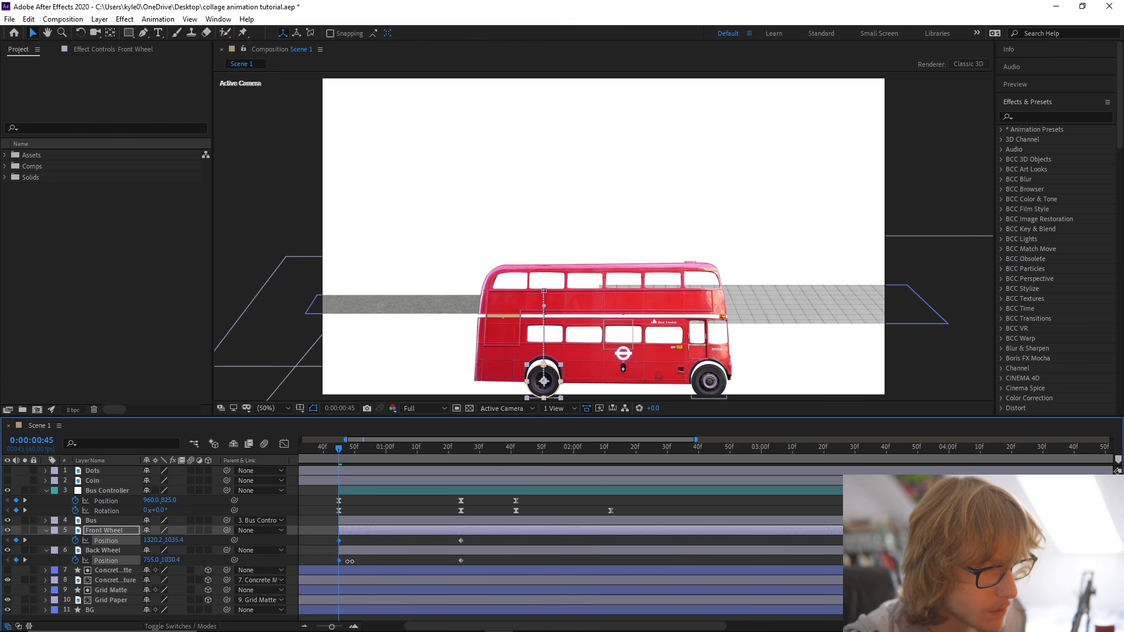
left_click_drag(349, 561, 349, 562)
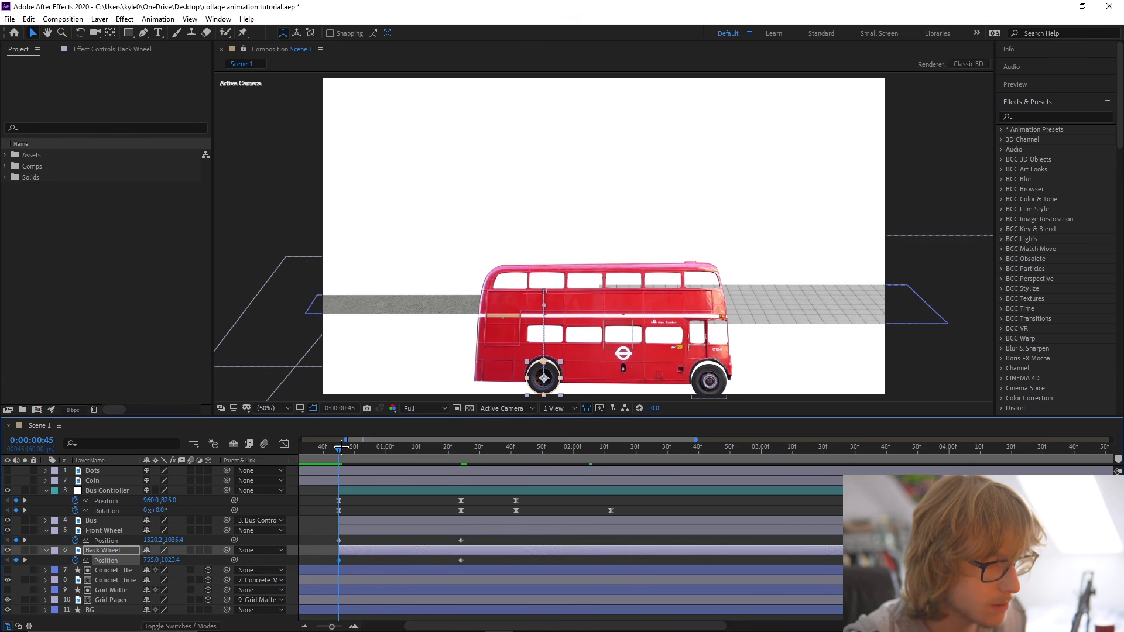
key("space")
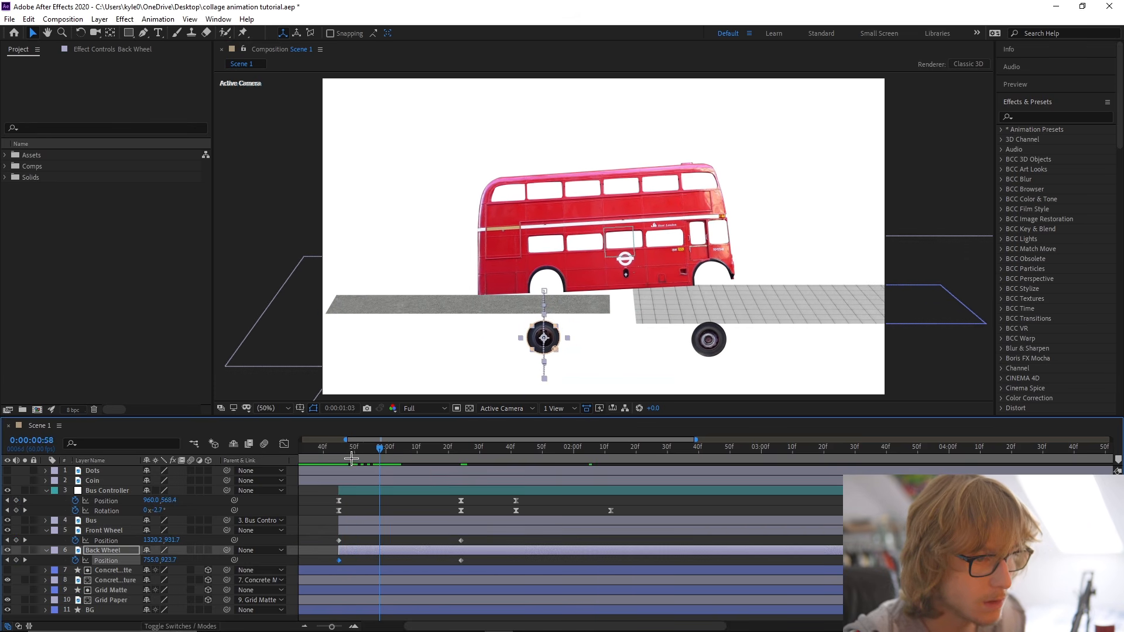
key("space")
left_click_drag(328, 537, 492, 559)
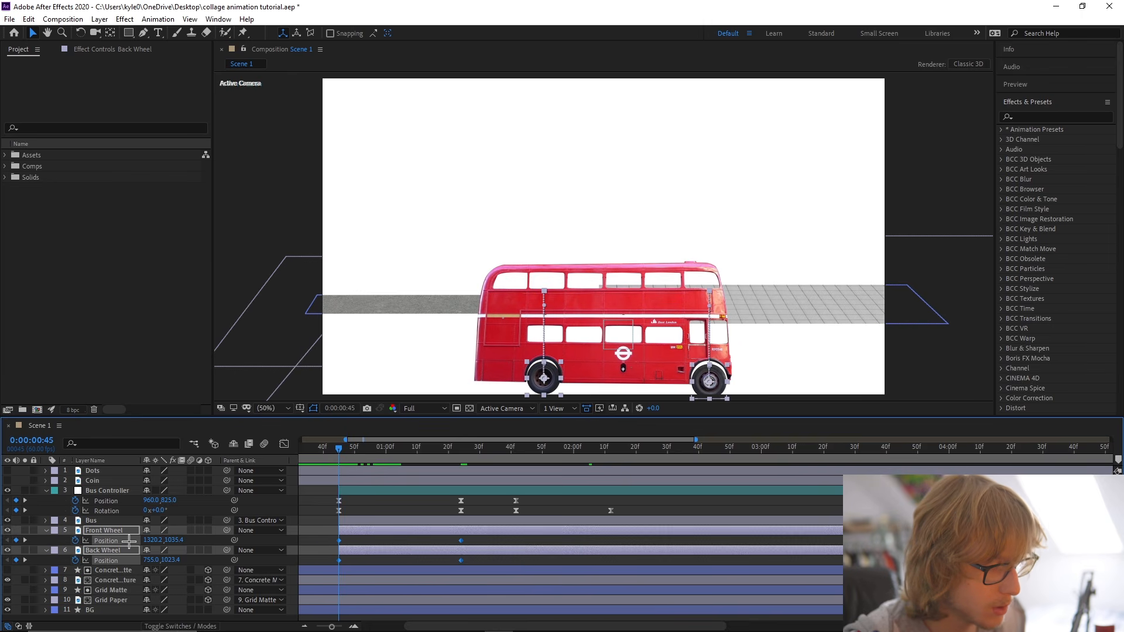
right_click(122, 541)
mouse_move(182, 520)
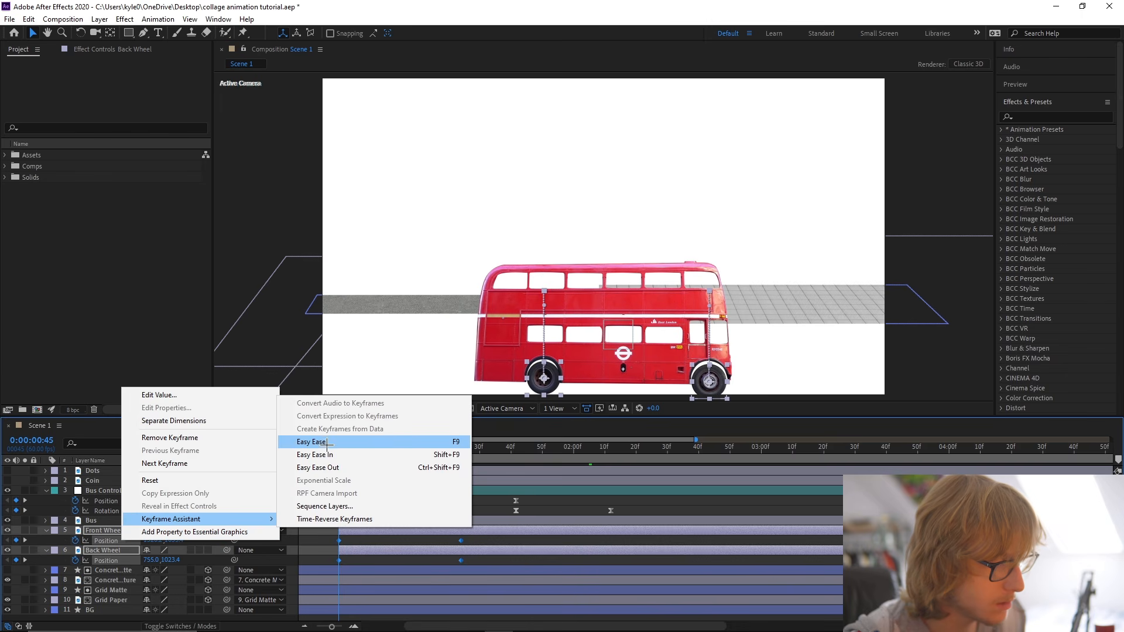
left_click(495, 544)
Save the project and apply Easy Ease to all Position keyframes of the Front Wheel and Back Wheel.
key("ctrl+s")
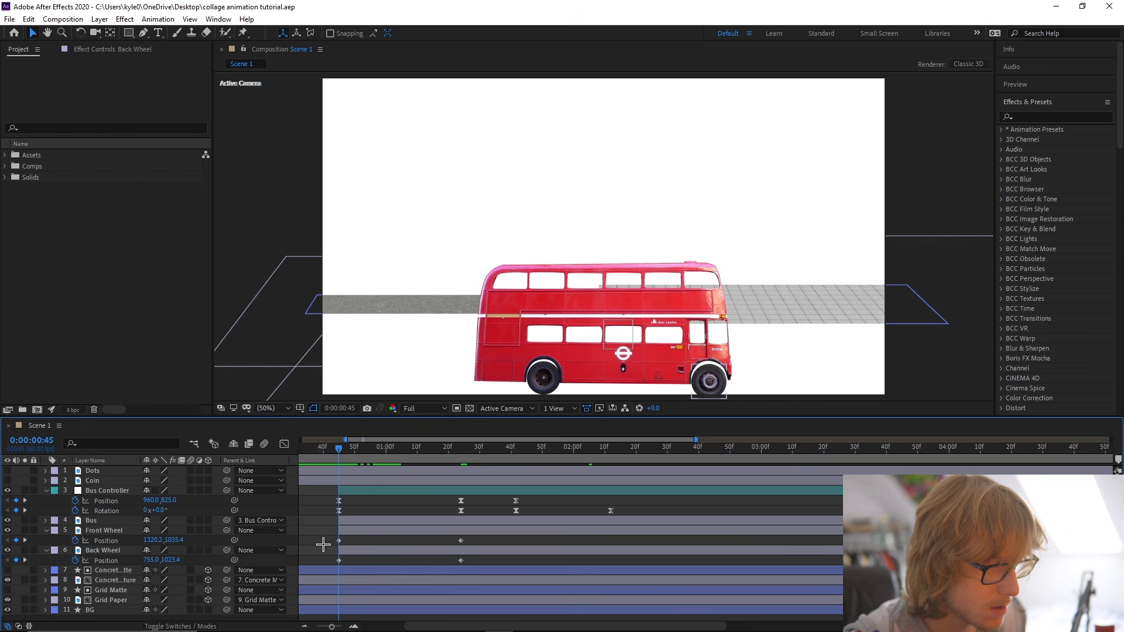
left_click_drag(323, 542, 483, 569)
right_click(114, 540)
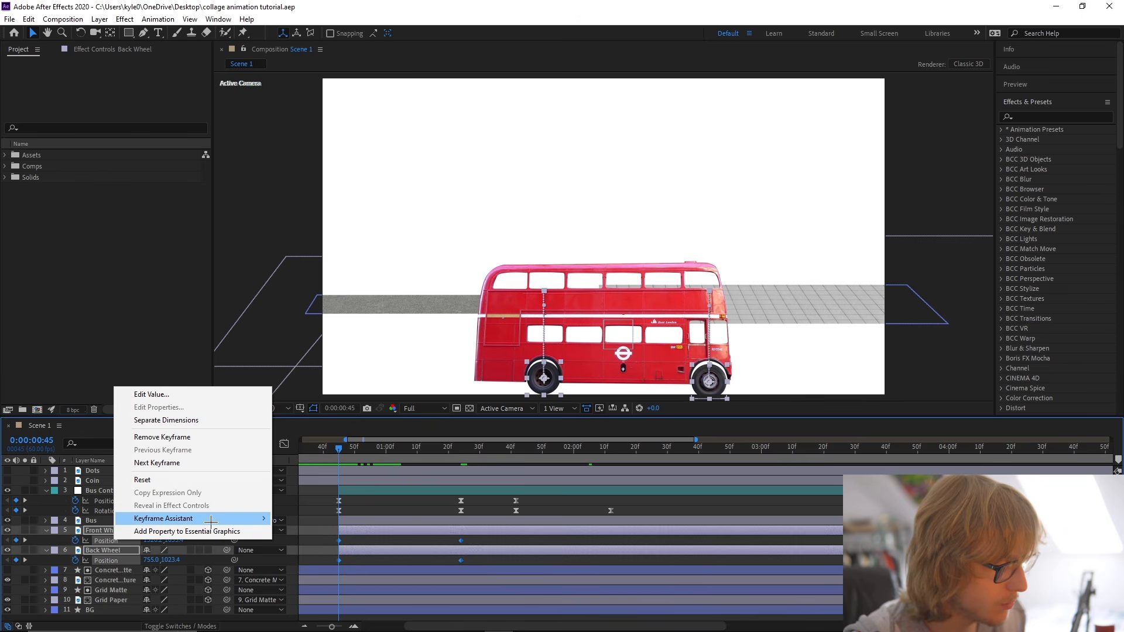
mouse_move(193, 519)
left_click(297, 441)
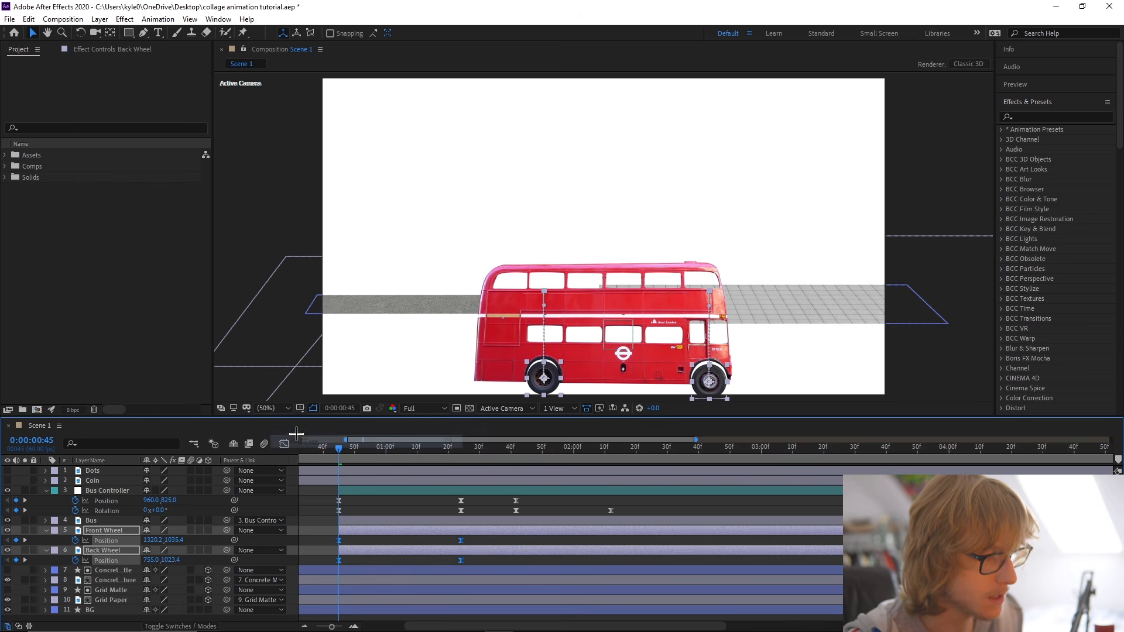
Reshape both wheels' Position speed curves to peak early and slow down gradually, and save the project.
left_click(285, 444)
left_click_drag(311, 569, 366, 610)
left_click(467, 603)
left_click_drag(519, 572, 296, 604)
left_click_drag(460, 590, 322, 592)
mouse_move(359, 447)
left_mouse_down()
mouse_move(541, 455)
mouse_move(358, 455)
left_mouse_up()
key("shift+F3")
key("ctrl+s")
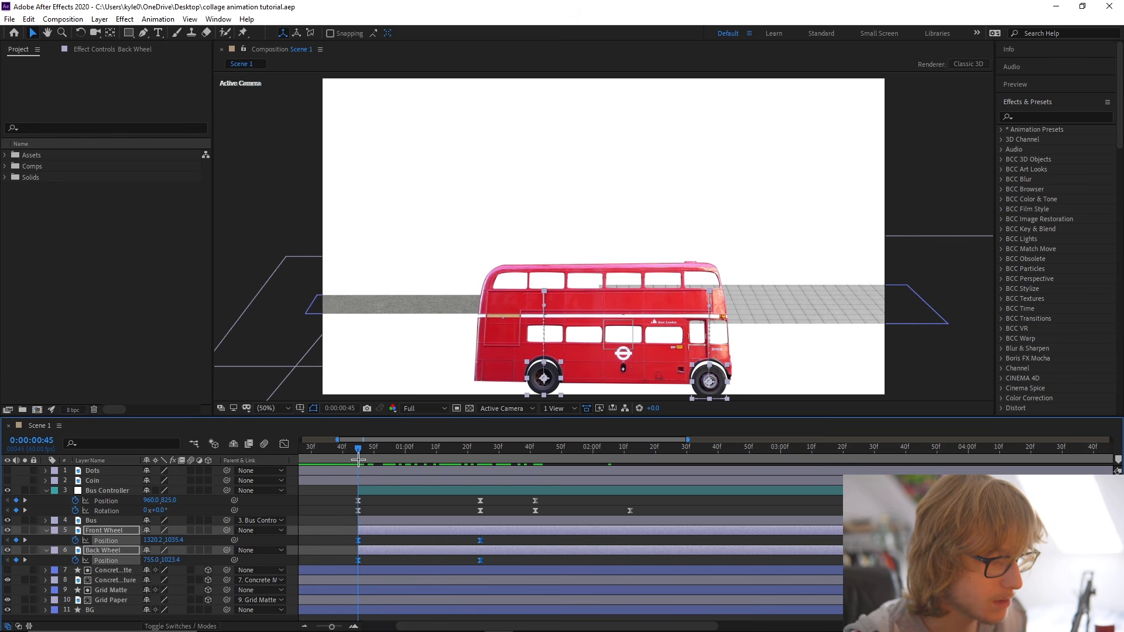
Delay the Front Wheel and Back Wheel layers so they start at 0:00:00:49, and preview the timing.
left_click_drag(373, 531, 392, 531)
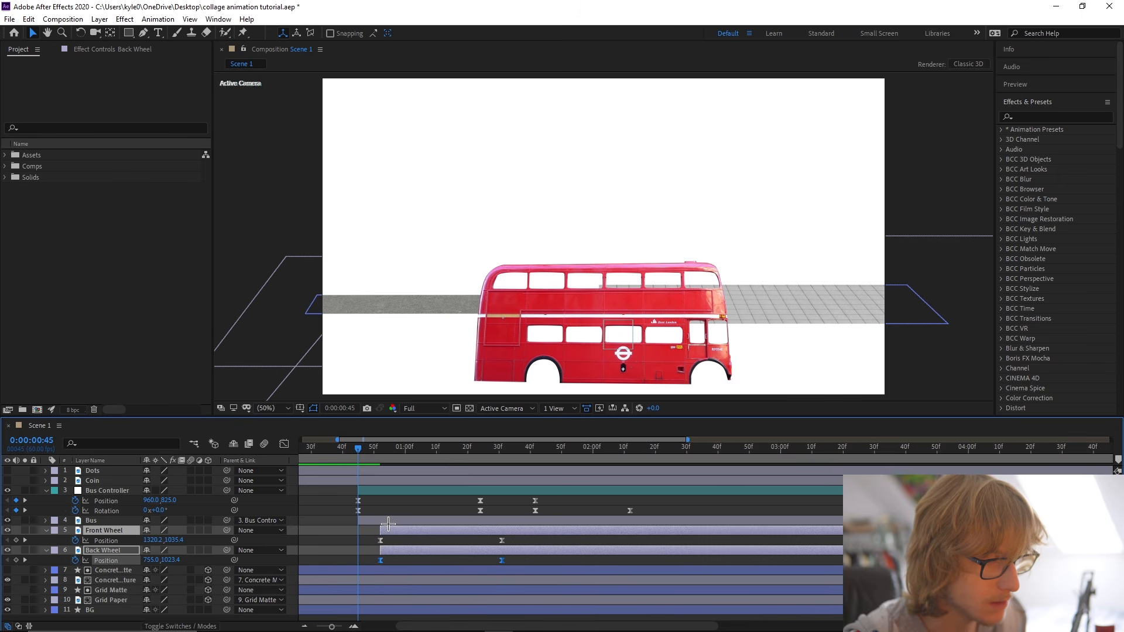
mouse_move(358, 452)
left_mouse_down()
mouse_move(434, 454)
mouse_move(350, 457)
left_mouse_up()
key("space")
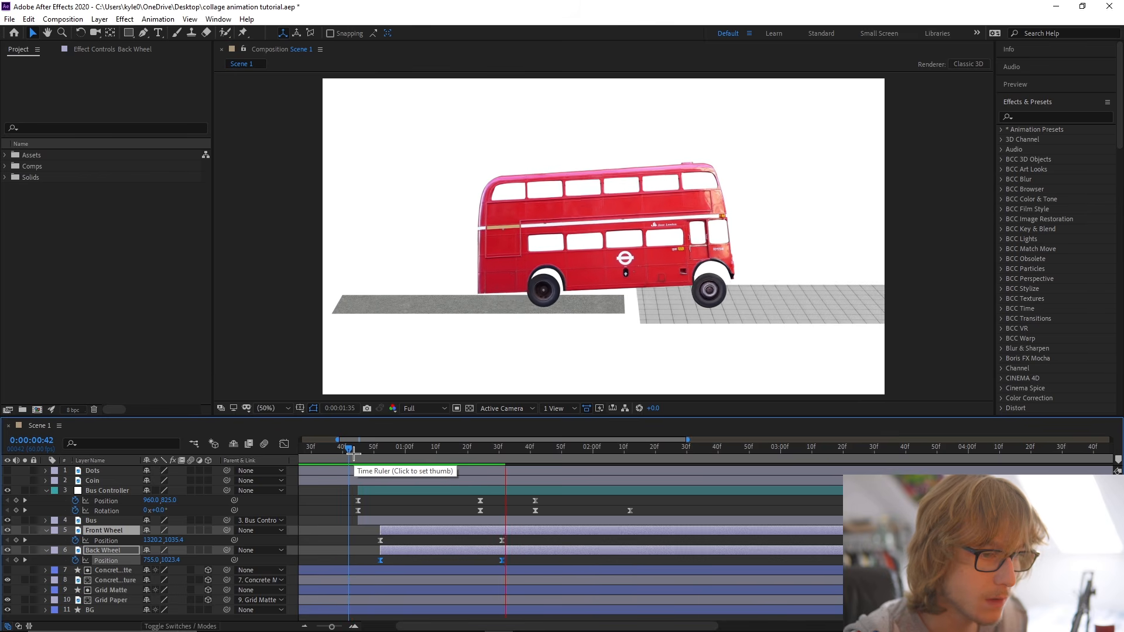
left_click(342, 453)
left_click_drag(394, 530, 384, 530)
key("space")
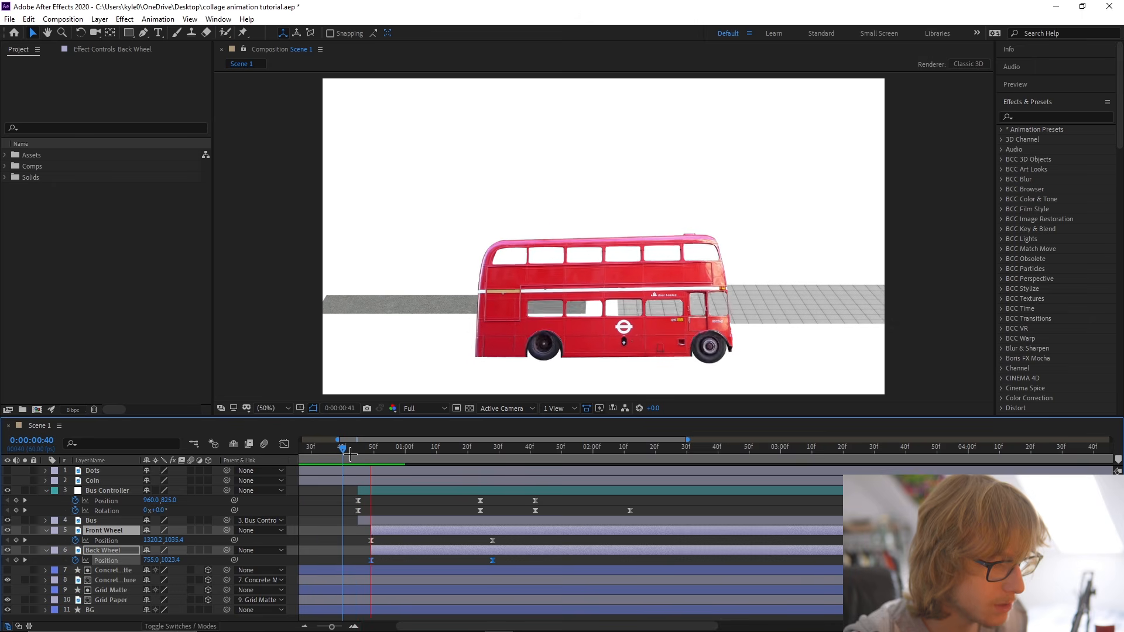
Shift both wheel layers slightly further along the timeline so they start at about 0:00:00:51.
left_click(368, 454)
left_click_drag(368, 454, 358, 454)
left_click_drag(166, 500, 140, 499)
mouse_move(355, 447)
left_mouse_down()
mouse_move(395, 449)
mouse_move(339, 447)
mouse_move(372, 447)
left_mouse_up()
left_click(385, 530)
left_click(385, 551, "shift")
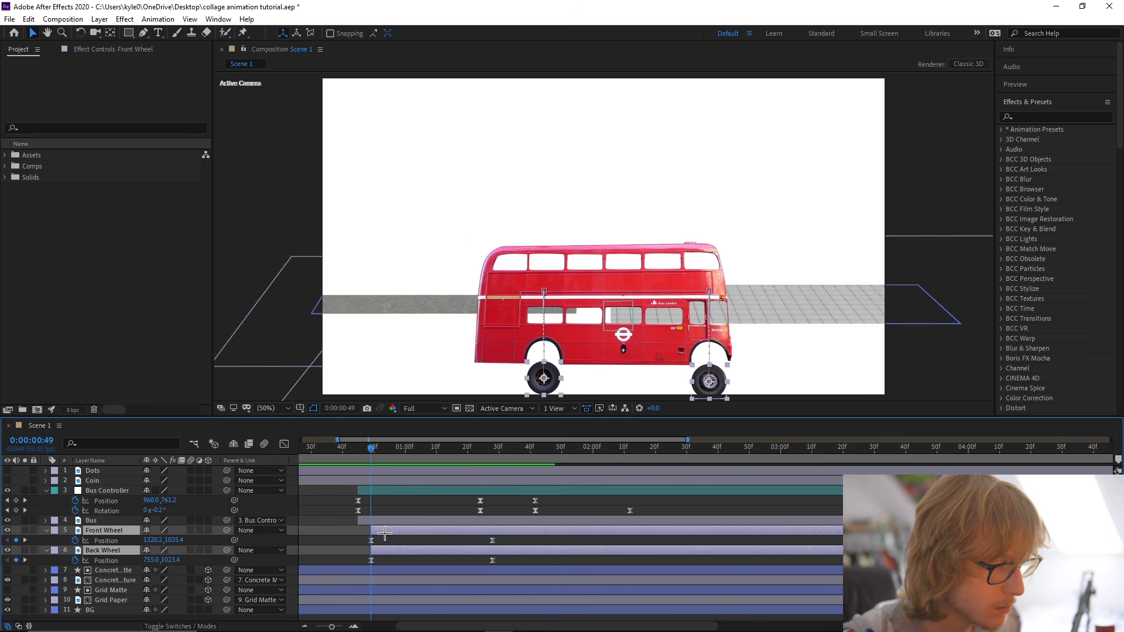
left_click_drag(385, 532, 392, 533)
Duplicate each wheel's 0:00:01:30 Position keyframe at 0:00:01:47.
left_click_drag(371, 447, 552, 448)
left_click(499, 541)
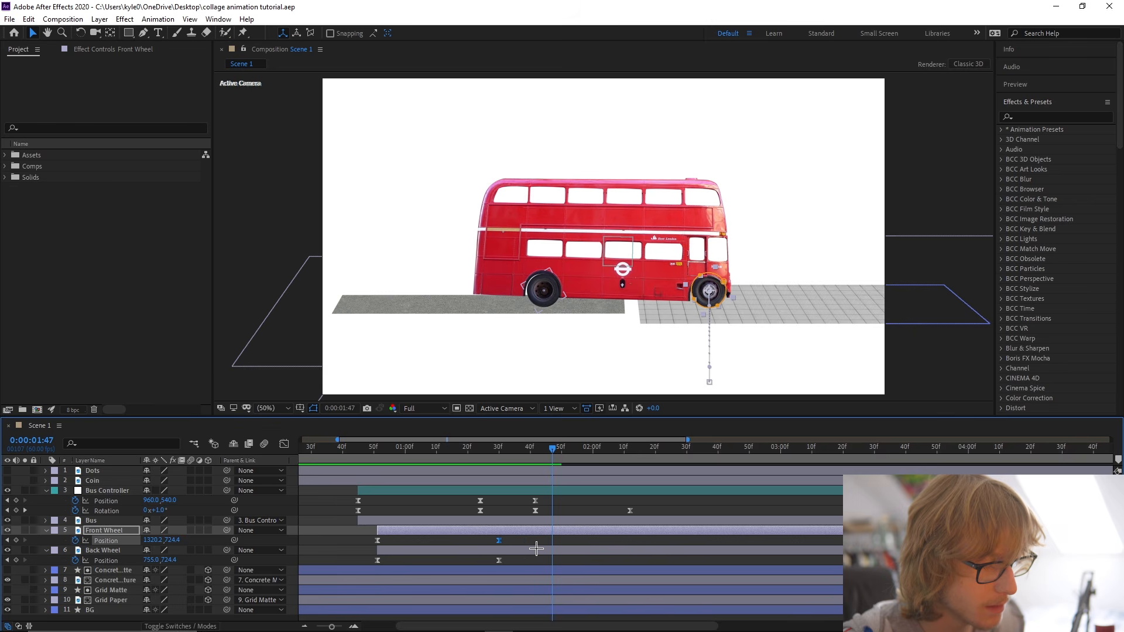
key("ctrl+c")
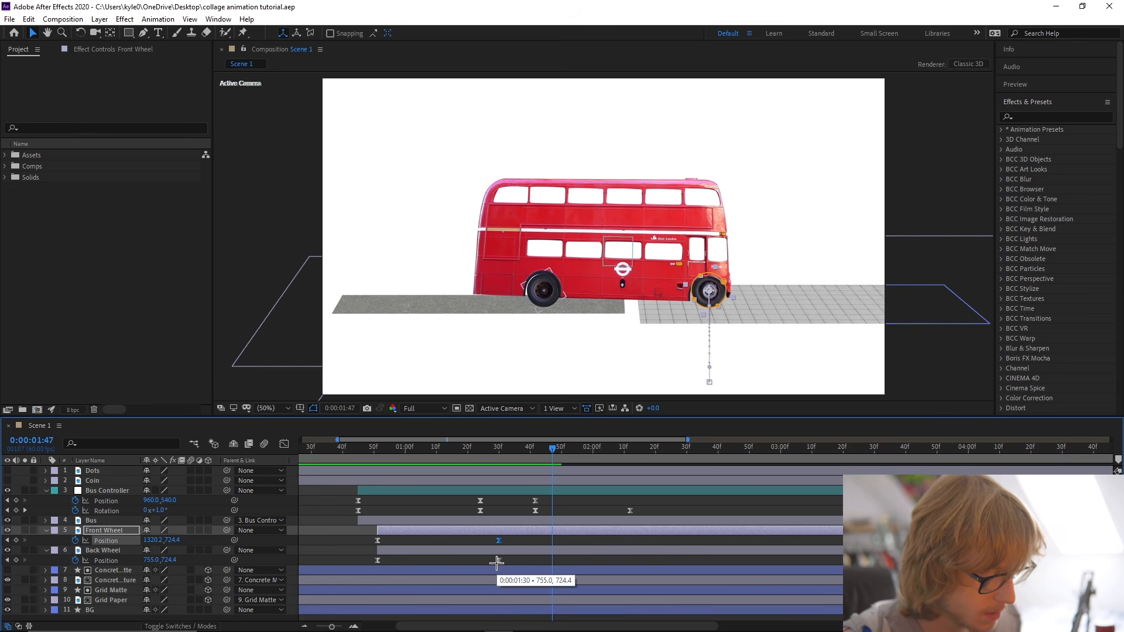
key("ctrl+v")
left_click(499, 561)
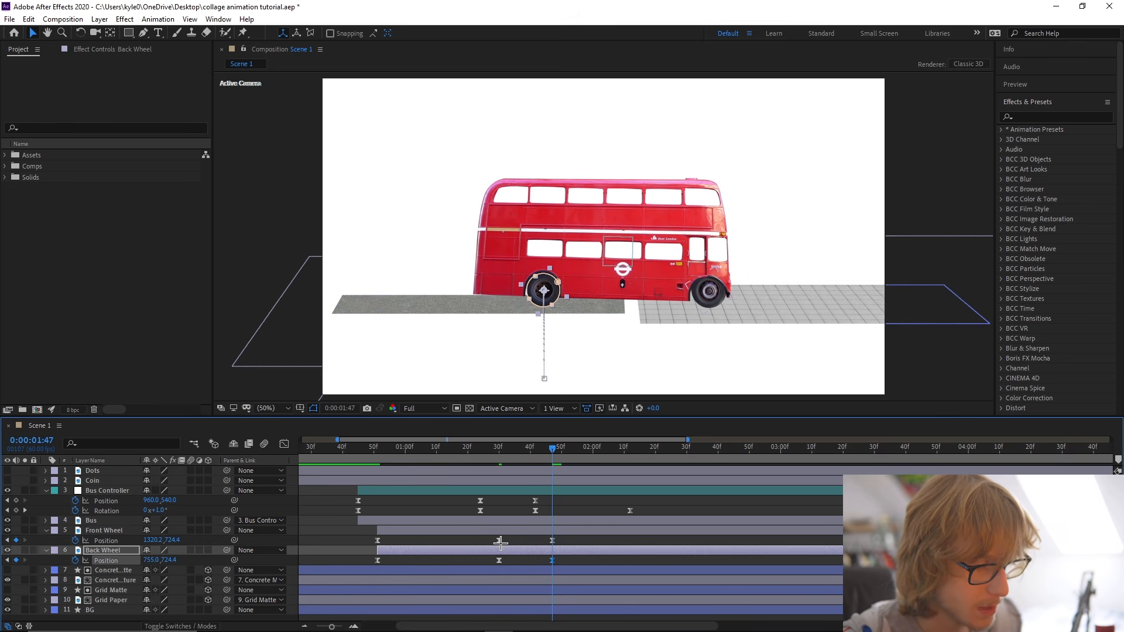
At 0:00:01:30, raise both wheels together to a Position Y of 689.4.
left_click(499, 449)
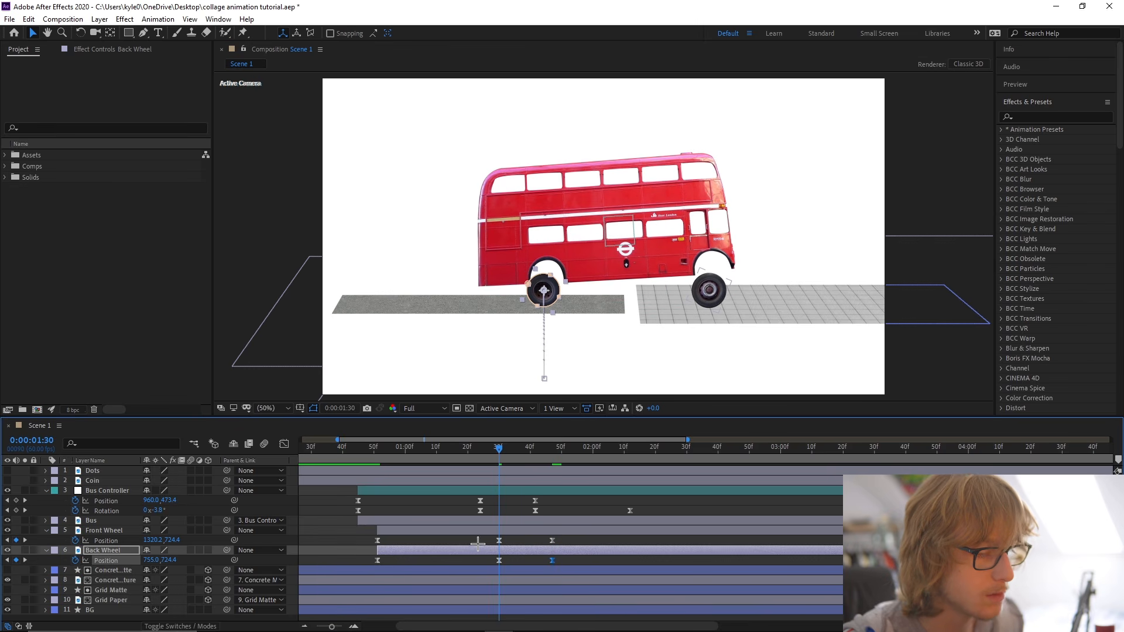
left_click(499, 540)
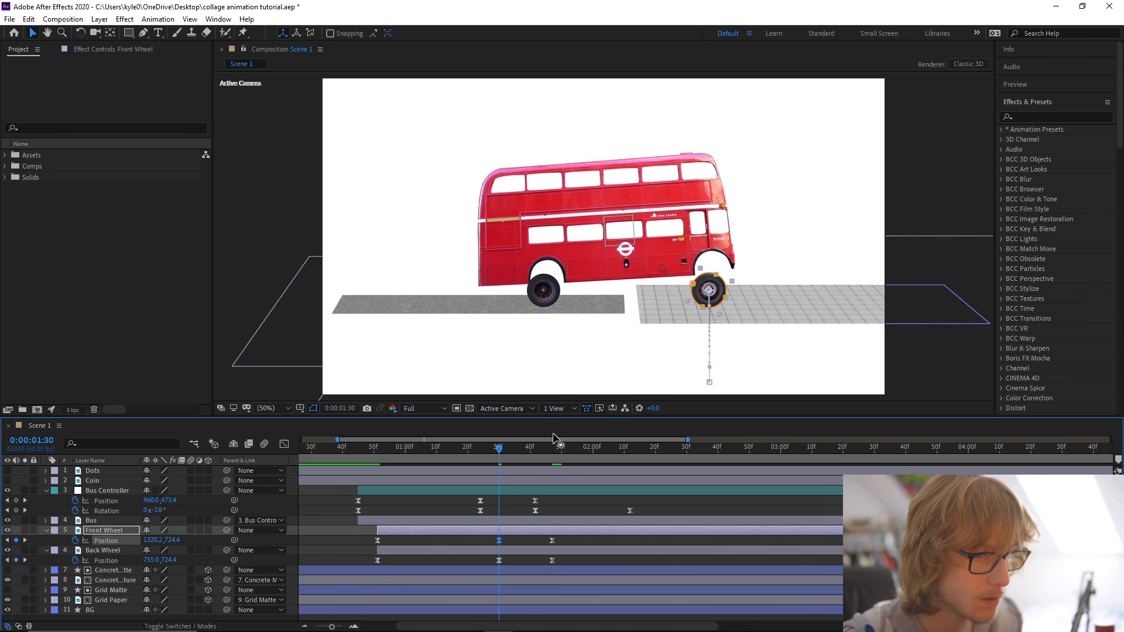
left_click(497, 552, "shift")
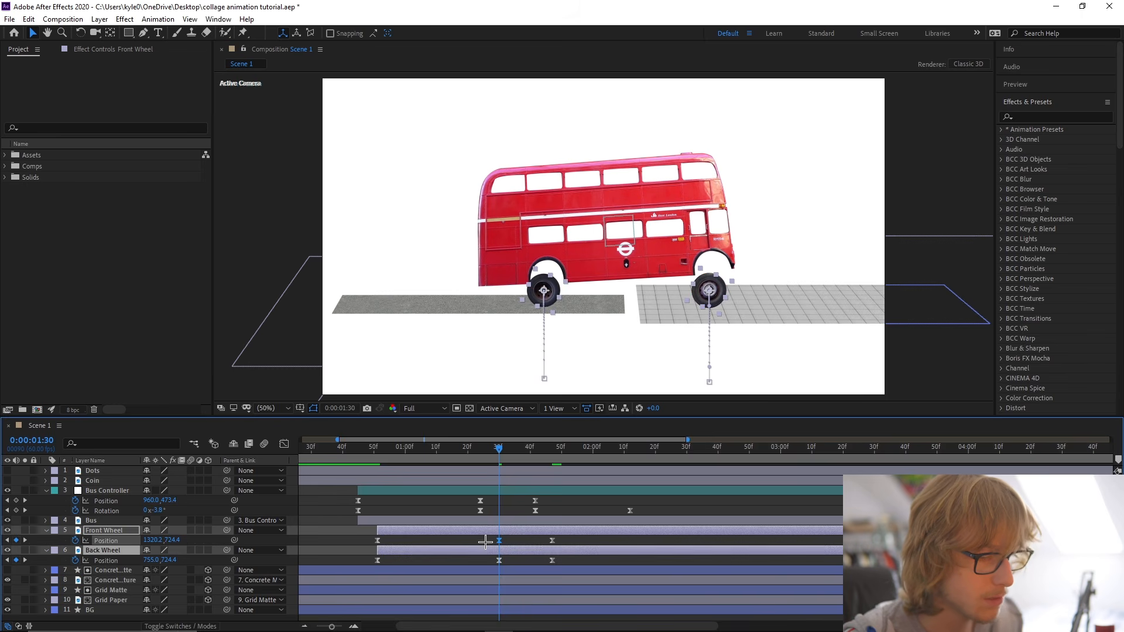
left_click_drag(489, 536, 519, 566)
left_click_drag(170, 541, 147, 539)
Change the Spatial Interpolation of all Front Wheel and Back Wheel Position keyframes and save the project.
left_click_drag(354, 545, 579, 561)
right_click(553, 541)
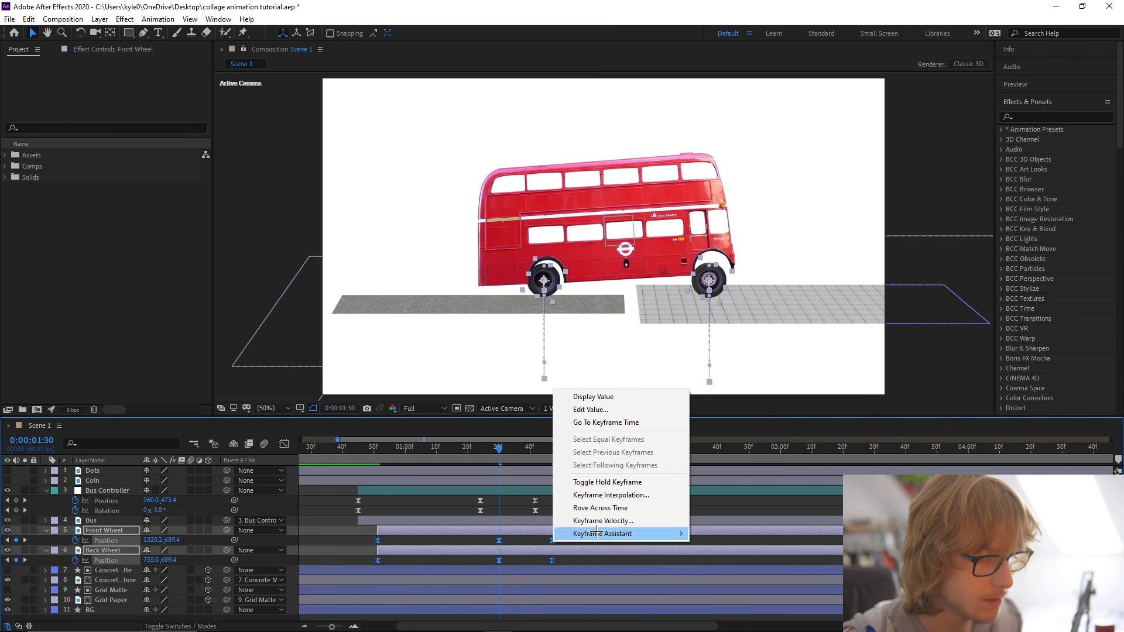
left_click(591, 477)
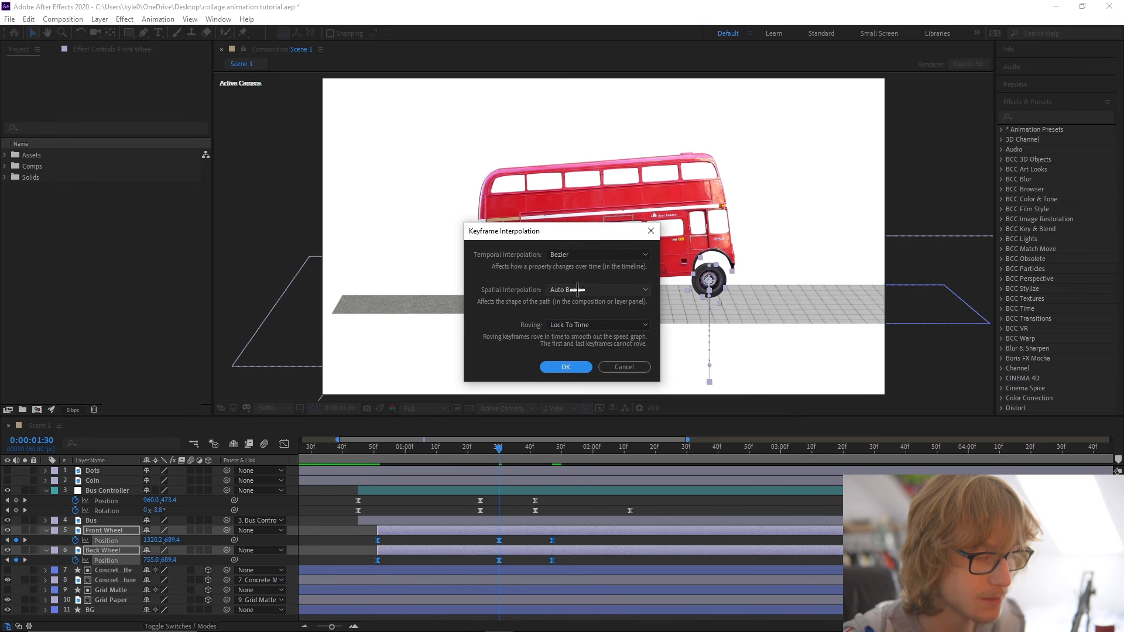
left_click(577, 289)
left_click(581, 317)
left_click(566, 367)
key("ctrl+s")
Adjust the easing of both wheels' Position keyframes in the graph editor and preview the motion.
left_click_drag(377, 451, 352, 447)
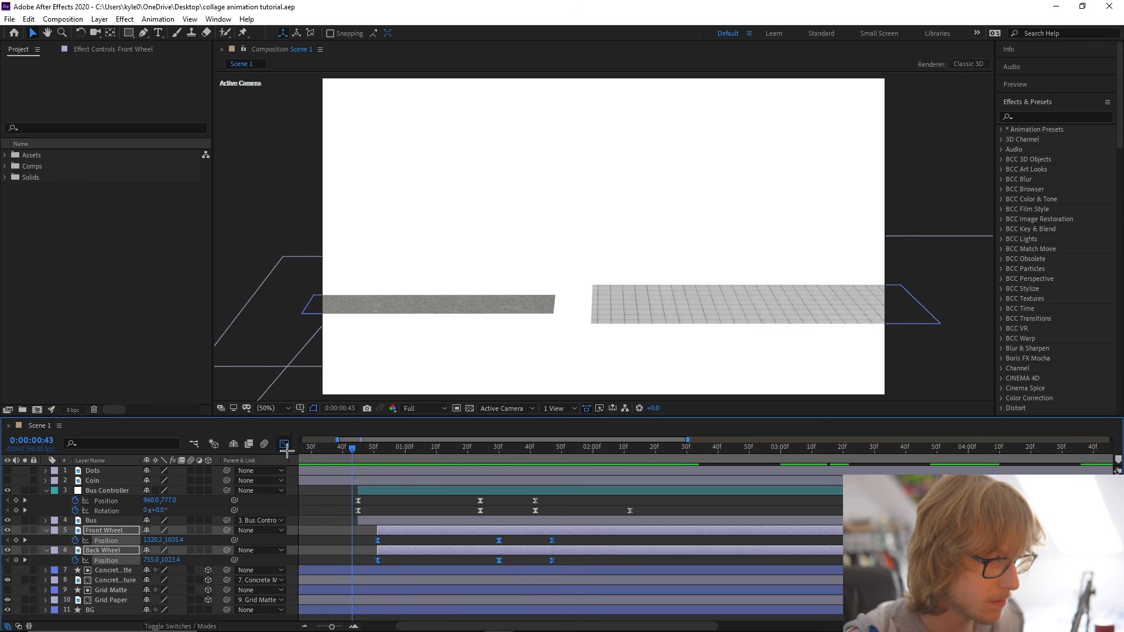
left_click(285, 446)
left_click_drag(640, 571, 596, 590)
scroll(621, 576, "down", 3)
key("space")
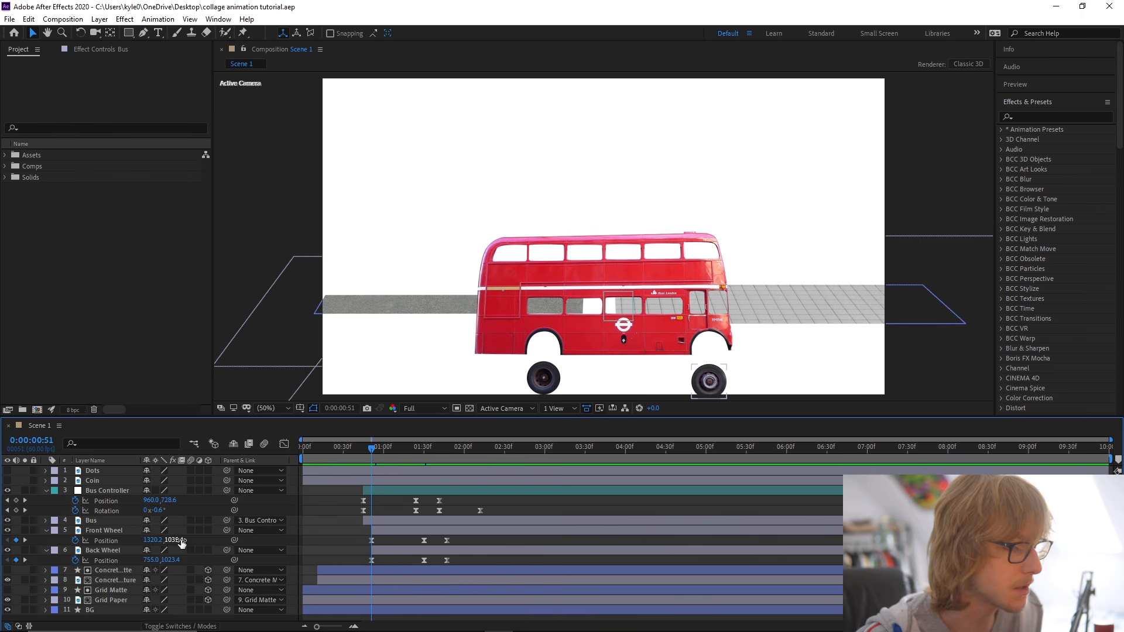
At 0:00:00:51, lower the Front Wheel to Position Y 1247.4 and the Back Wheel to 1230.4, save, and preview.
left_click_drag(187, 541, 304, 541)
left_click_drag(170, 560, 291, 560)
key("ctrl+s")
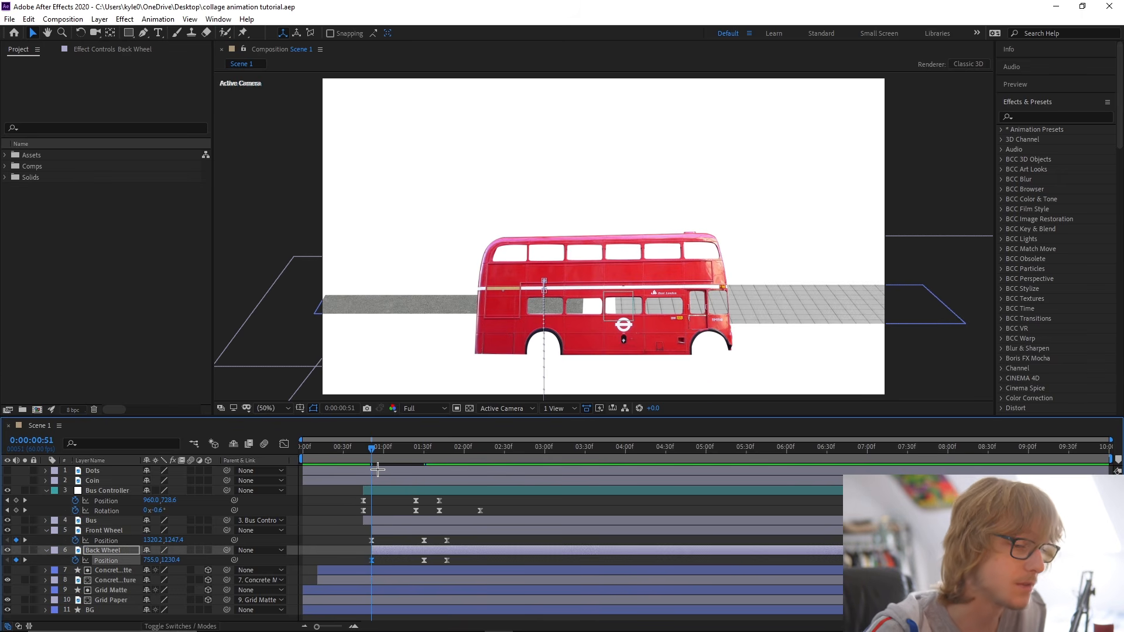
left_click_drag(373, 451, 350, 449)
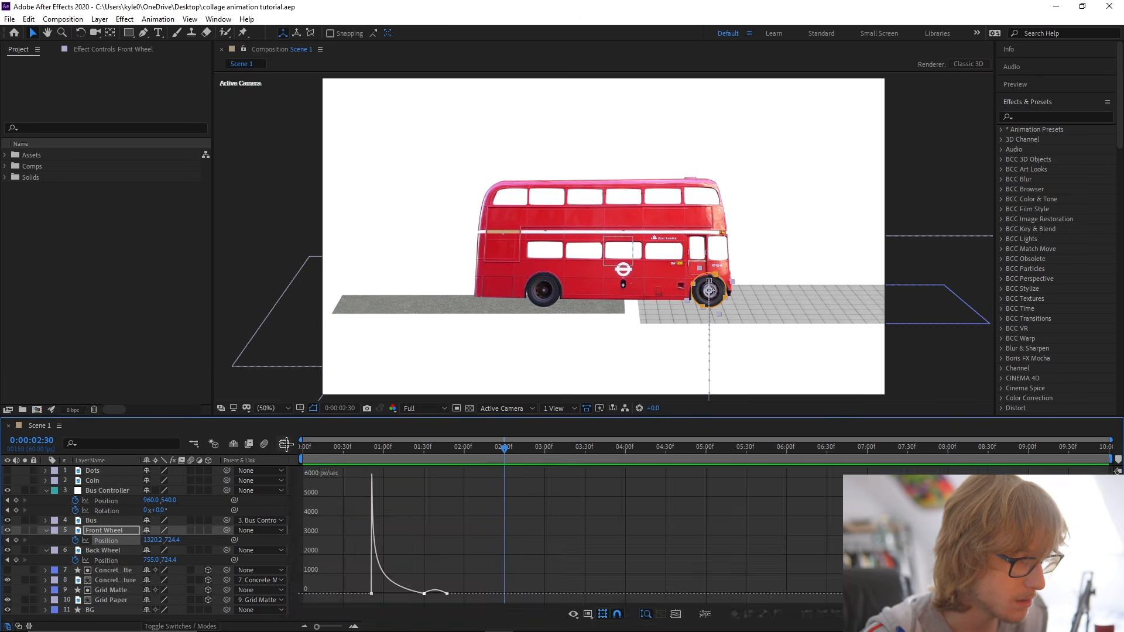
Shift both wheel layers earlier so they start with the bus at 0:00:00:45, and preview the timing.
left_click(284, 444)
left_click_drag(356, 538, 445, 533)
key("equal")
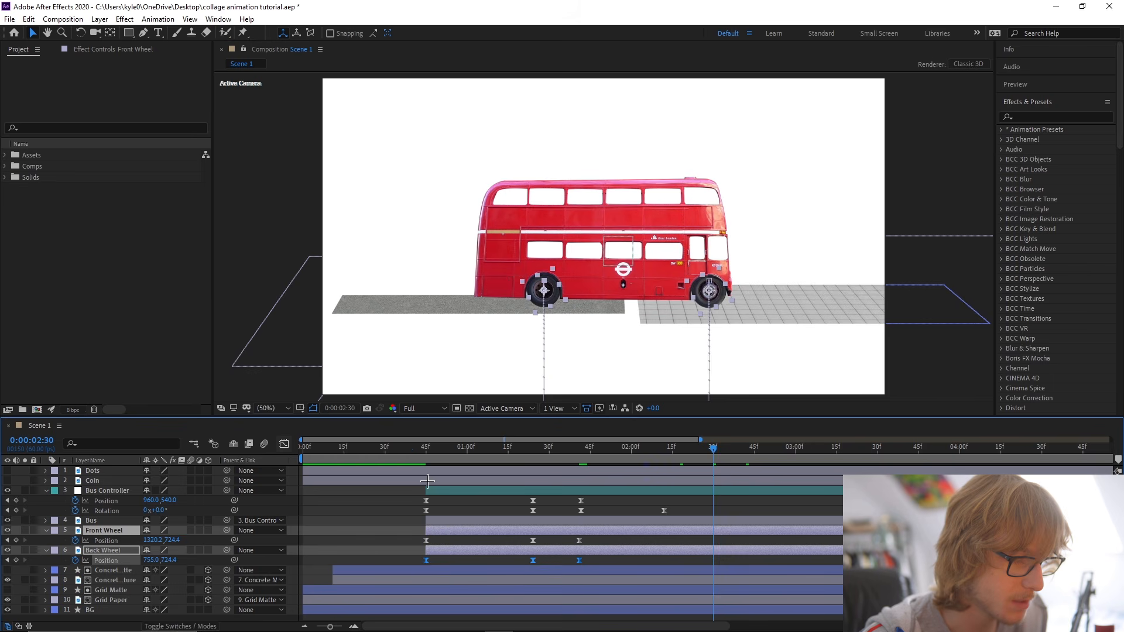
left_click(412, 449)
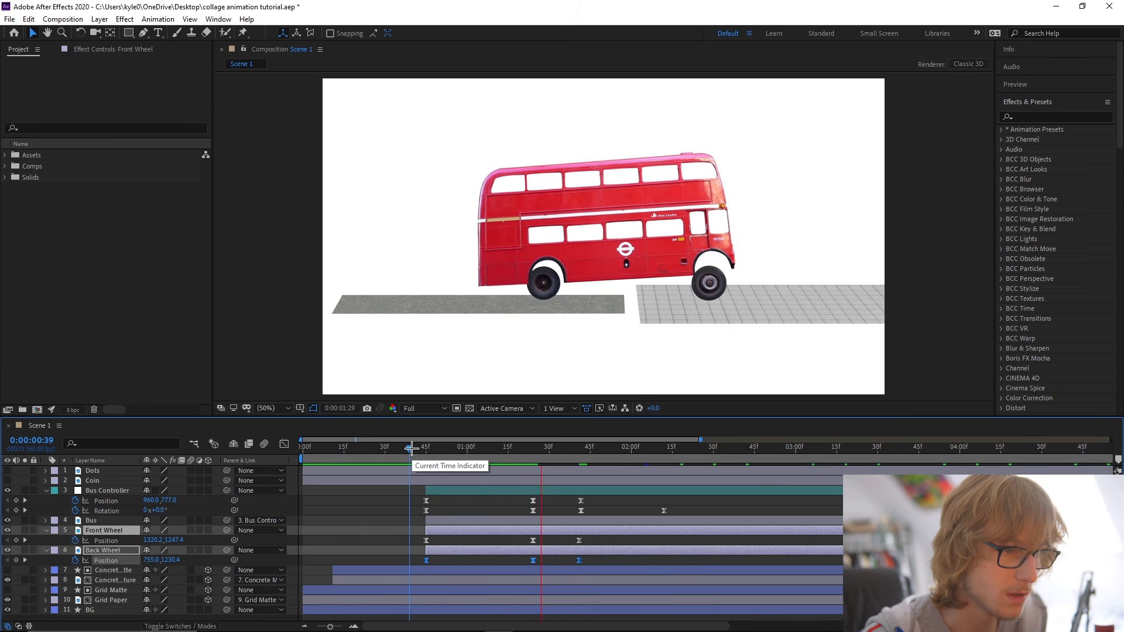
Proportionally compress all Bus Controller and wheel keyframes so the last Rotation keyframe lands at about 0:00:02:04, and preview.
left_click_drag(409, 447, 608, 469)
left_click(425, 520)
left_click_drag(404, 502, 686, 562)
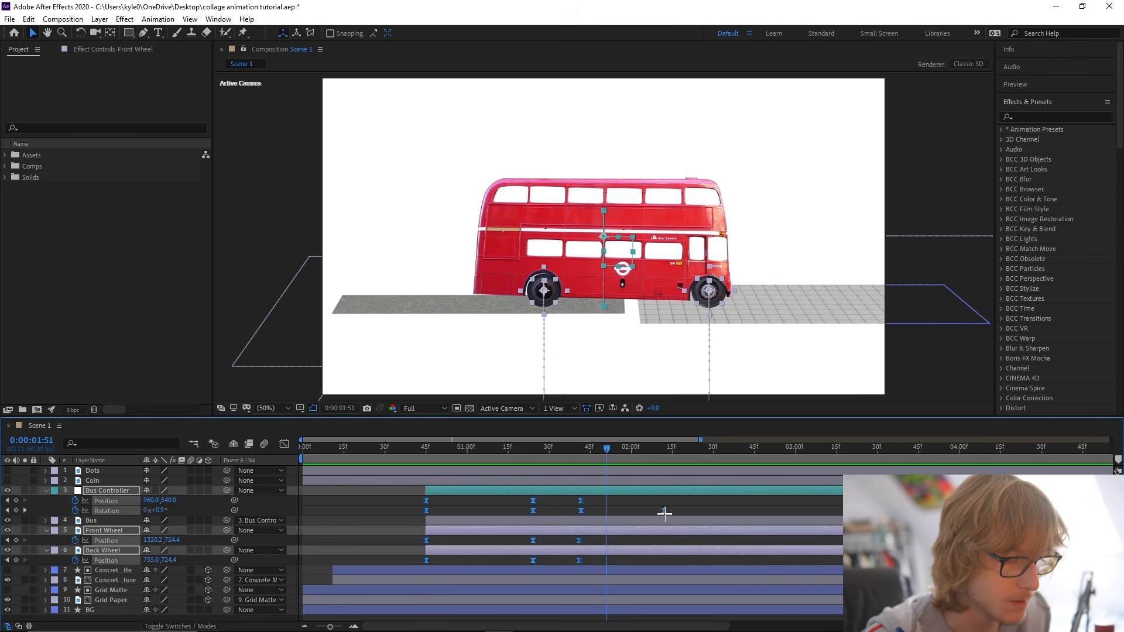
left_click_drag(664, 513, 643, 513)
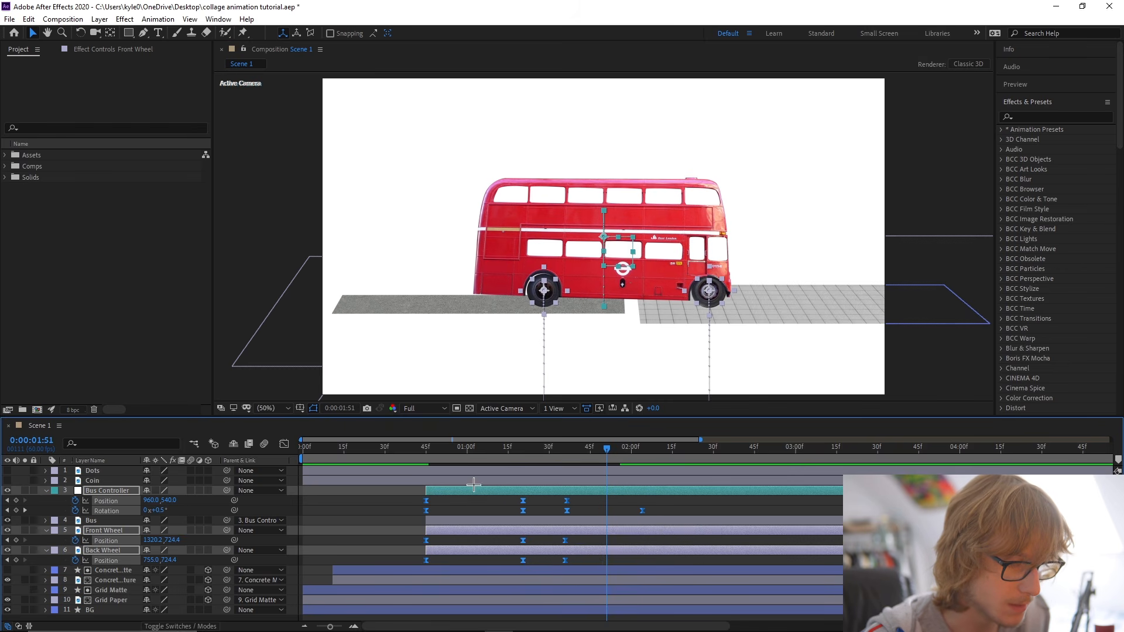
left_click(404, 450)
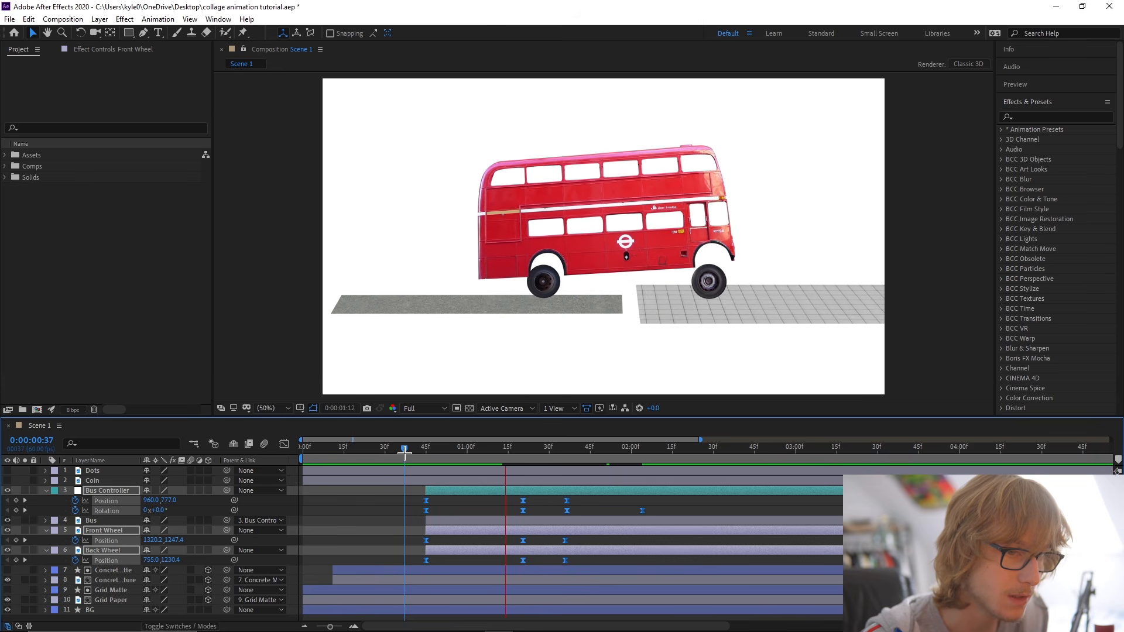
Save the project and collapse the keyframed properties of the bus and wheel layers.
left_click(400, 493)
key("ctrl+s")
key("u")
key("y")
left_click_drag(405, 449, 349, 450)
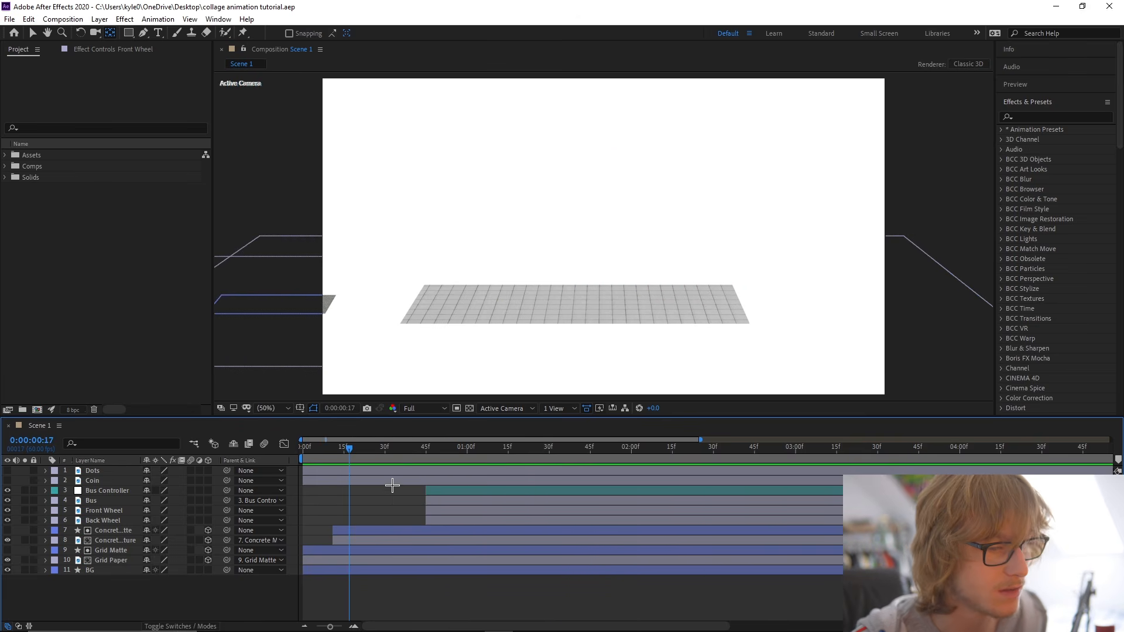
Set the shape fill color to yellow for the Rectangle tool.
key("minus")
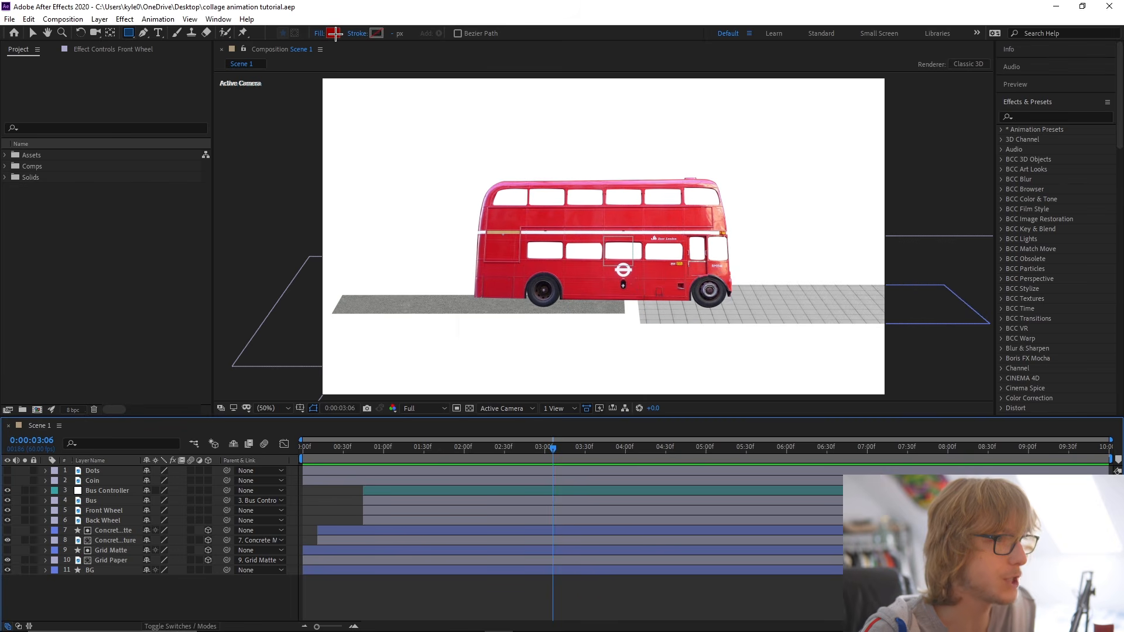
left_click(333, 33)
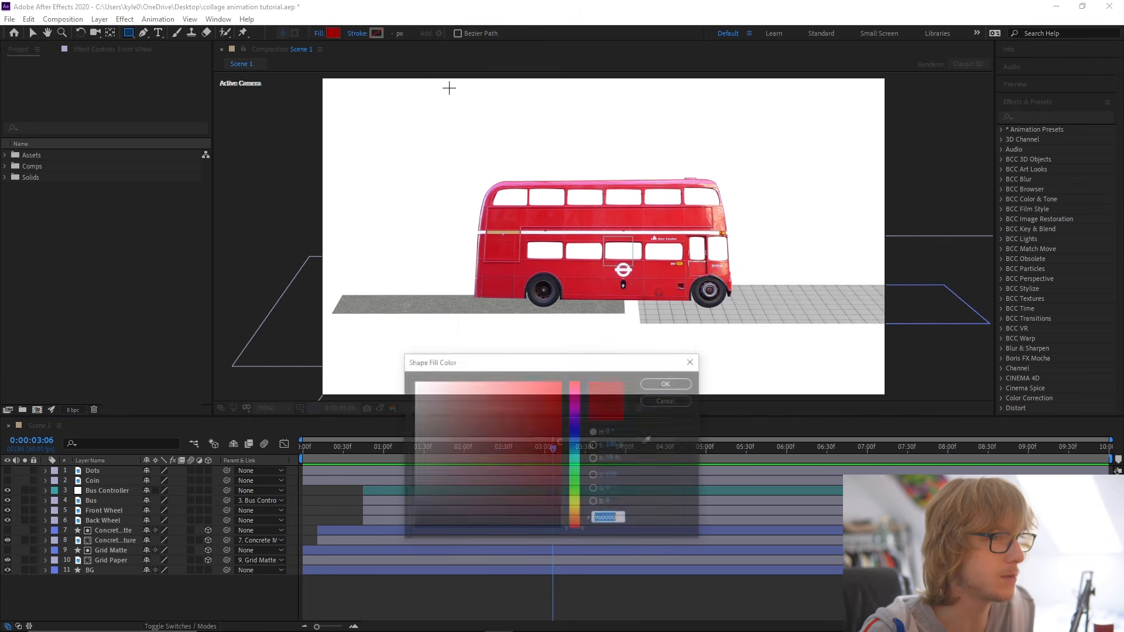
type("FF")
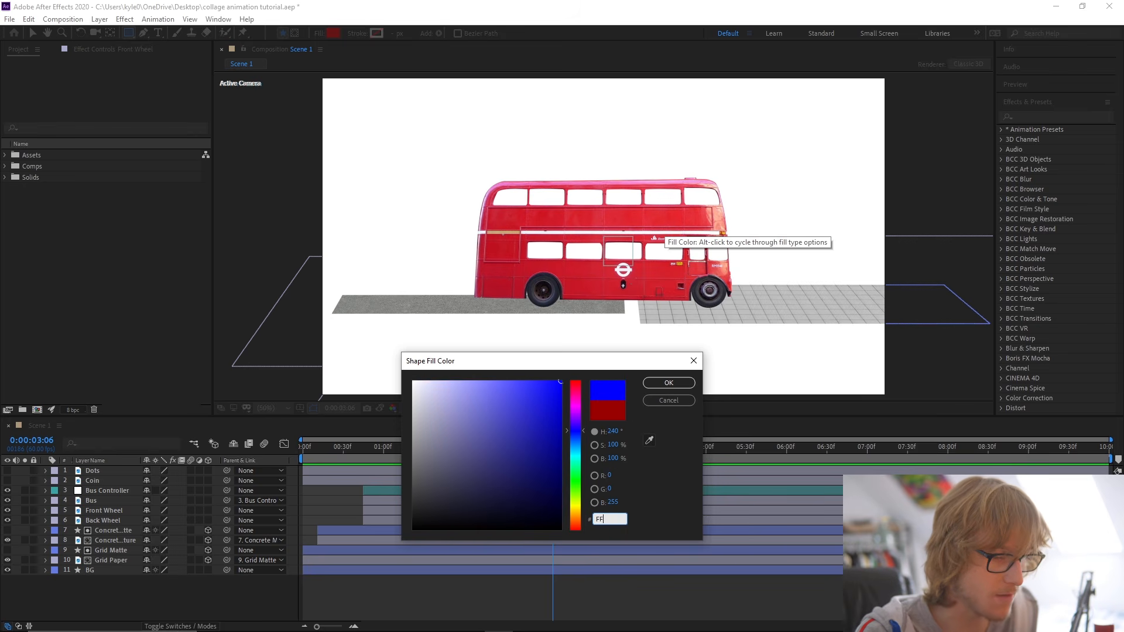
type("FF00")
key("Return")
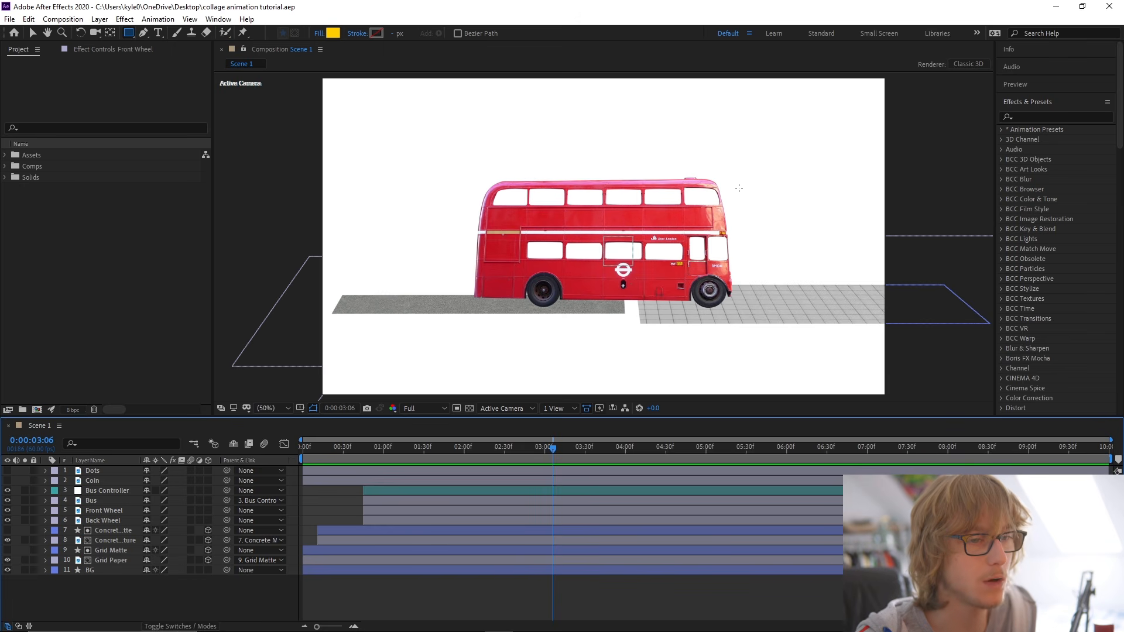
Draw a small yellow square over the bus's upper front corner and center its anchor point in the layer content.
left_click_drag(695, 162, 730, 197)
key("v")
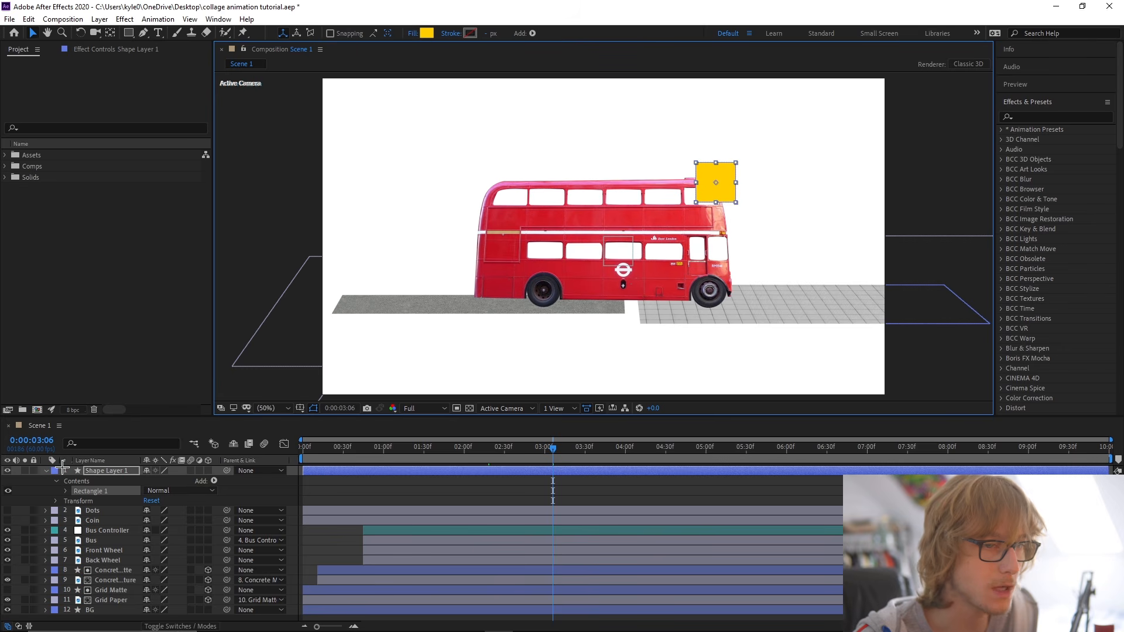
right_click(124, 470)
mouse_move(192, 203)
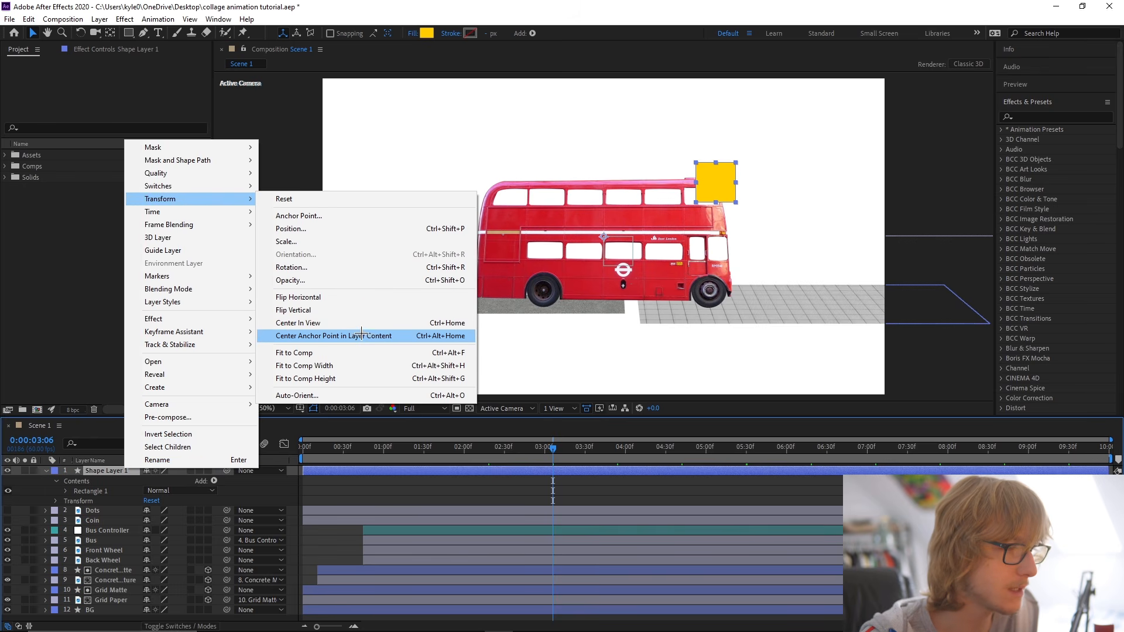
left_click(363, 337)
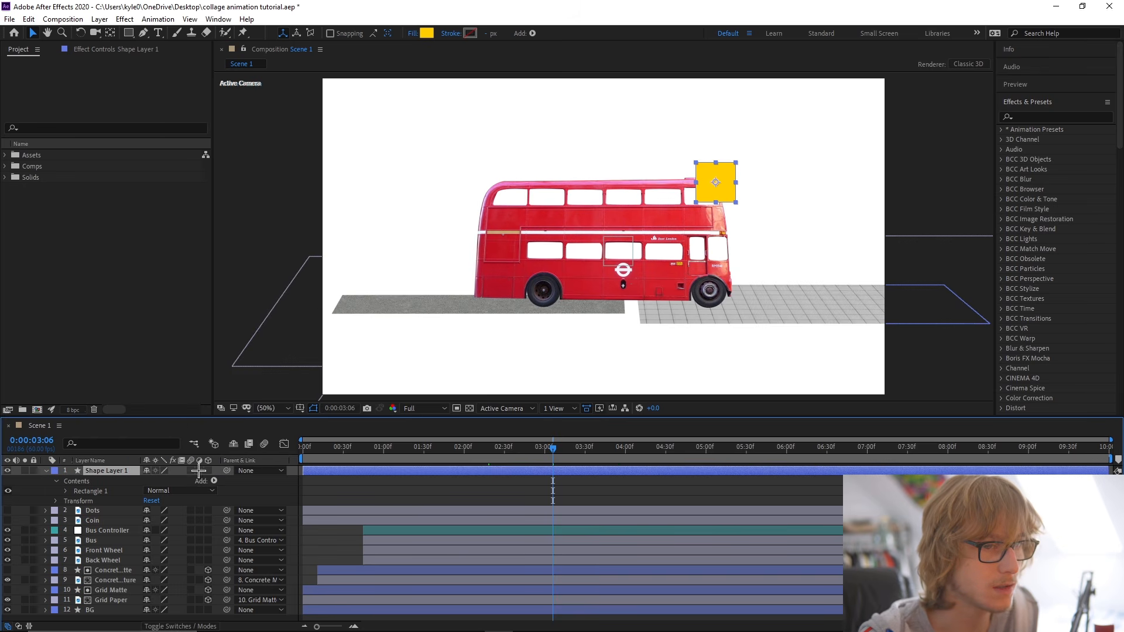
Rename the shape layer Yellow Square, place it directly beneath Back Wheel in the layer stack, and save.
left_click(46, 472)
right_click(99, 471)
left_click(125, 466)
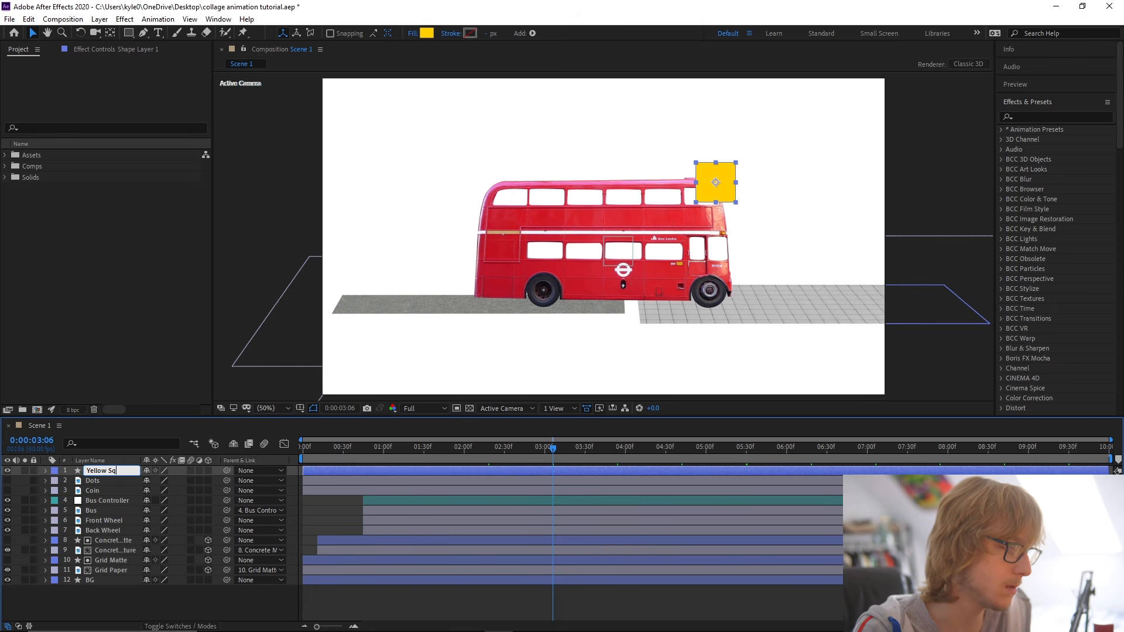
key("ctrl+s")
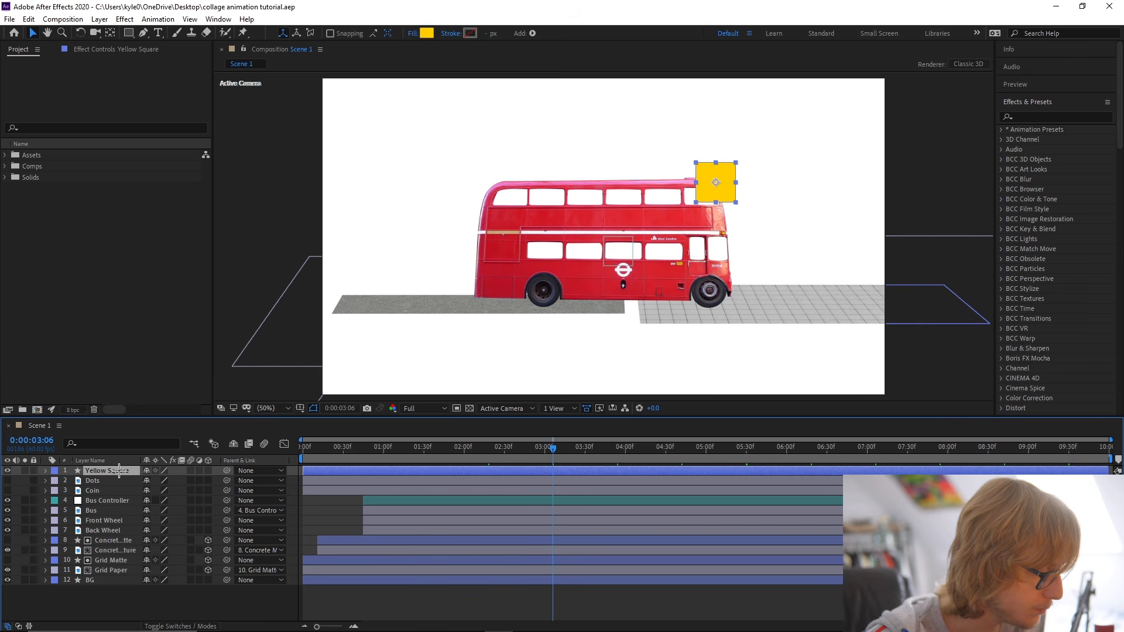
left_click_drag(145, 628, 128, 534)
key("ctrl+s")
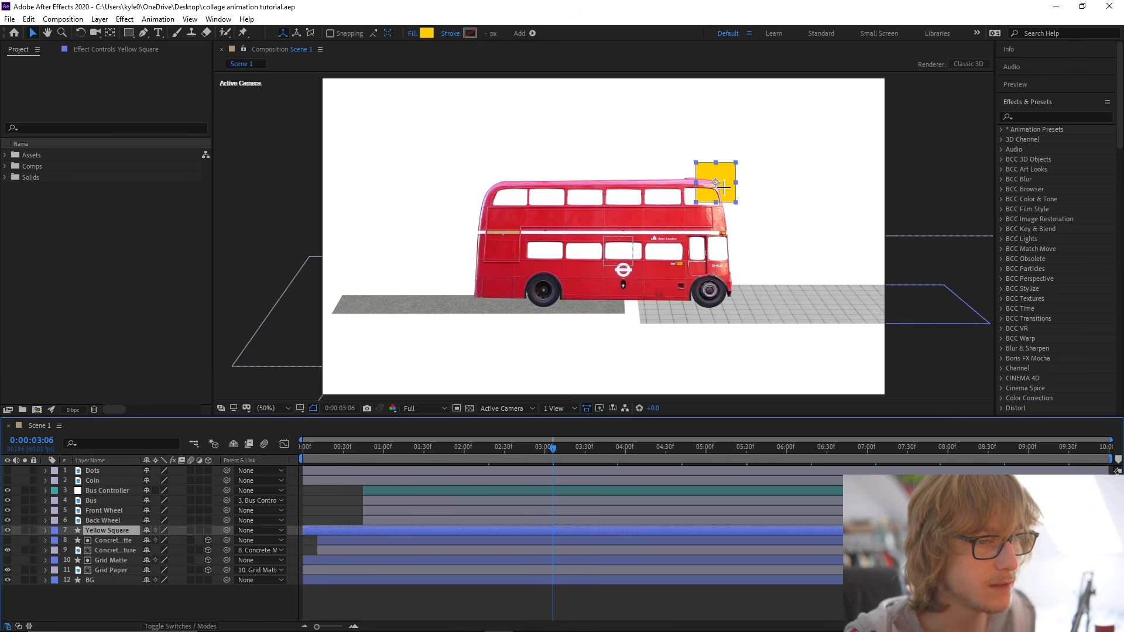
Start Yellow Square at 0:00:00:56 and keyframe its Scale from 0% there to 100% at about 0:00:01:47.
left_click_drag(366, 451, 379, 451)
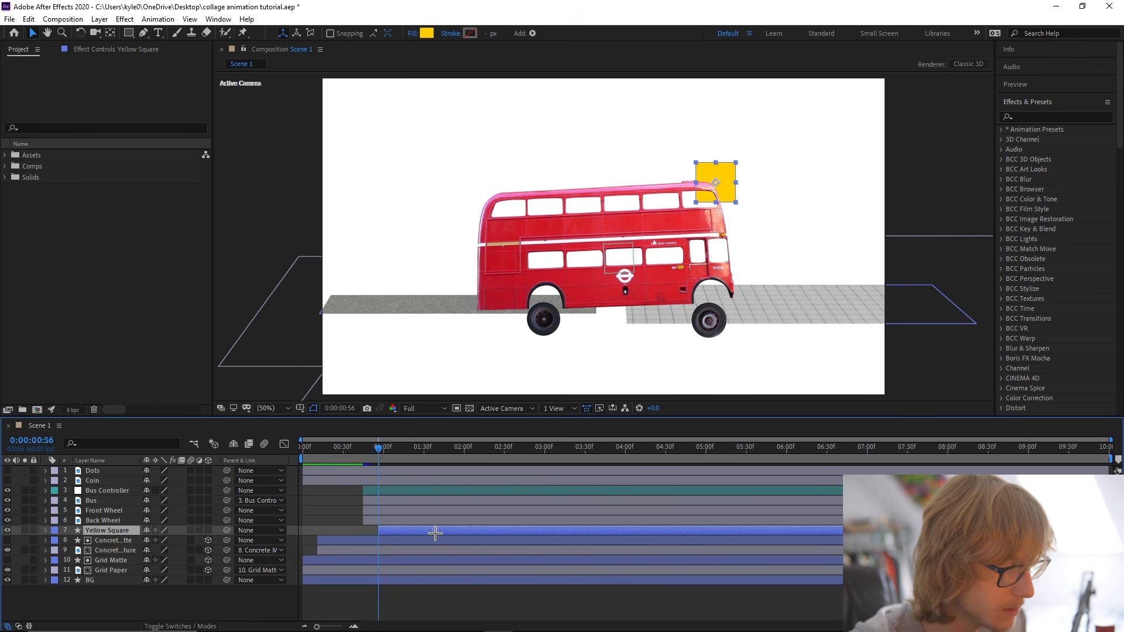
key("s")
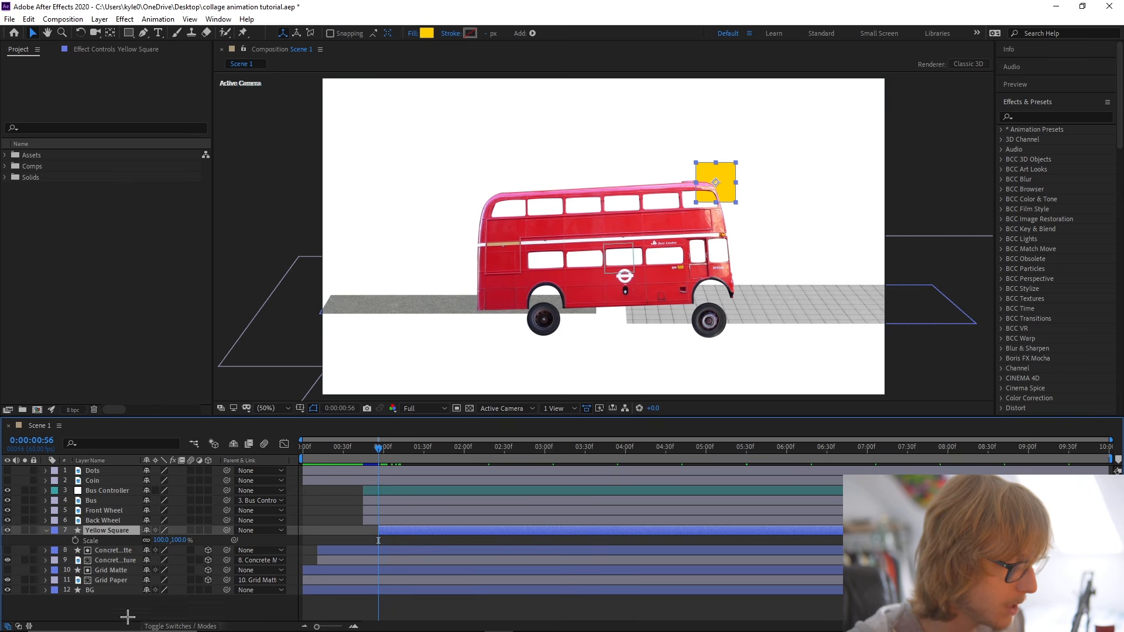
left_click(74, 541)
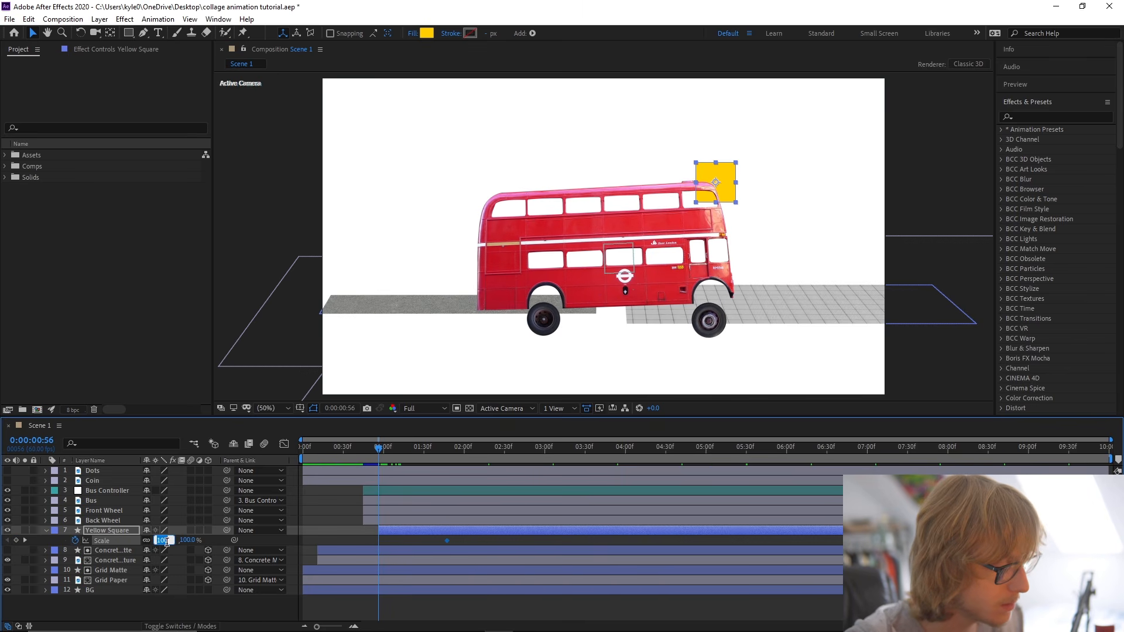
type("0")
key("Return")
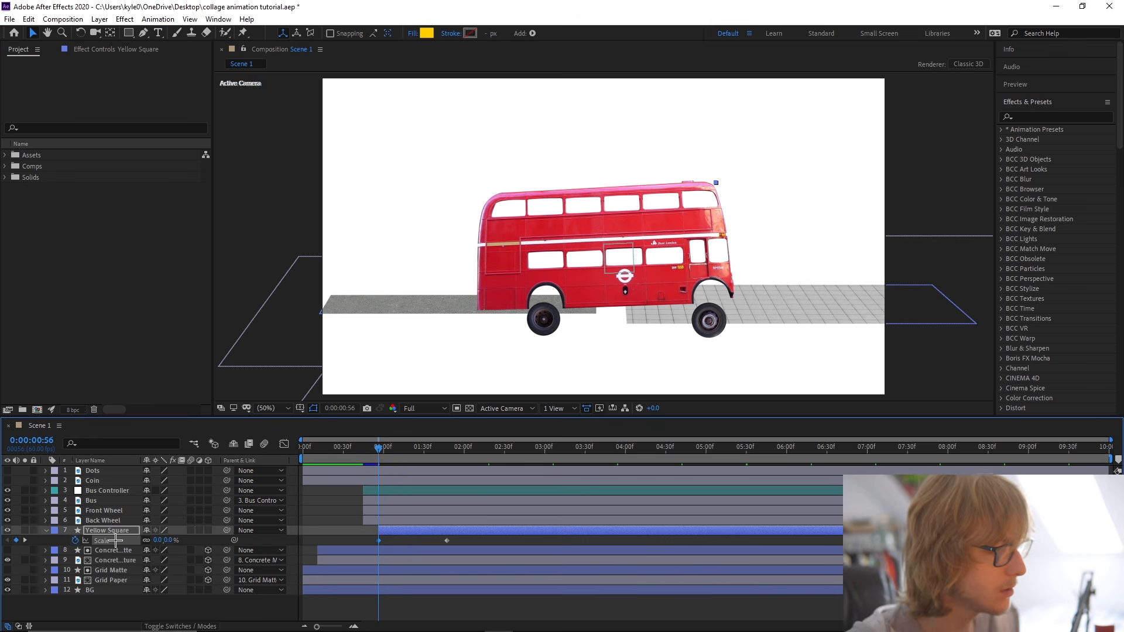
Apply Easy Ease to Yellow Square's Scale keyframes and reshape the speed graph to start fast and slow down gradually.
right_click(116, 541)
mouse_move(211, 519)
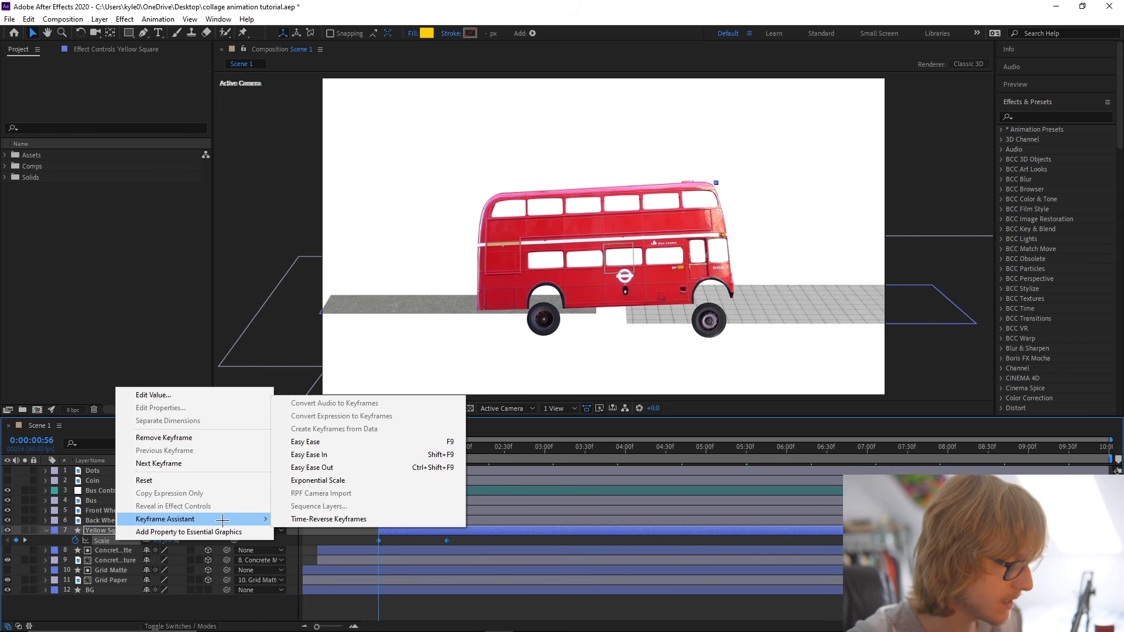
left_click(326, 442)
left_click(284, 444)
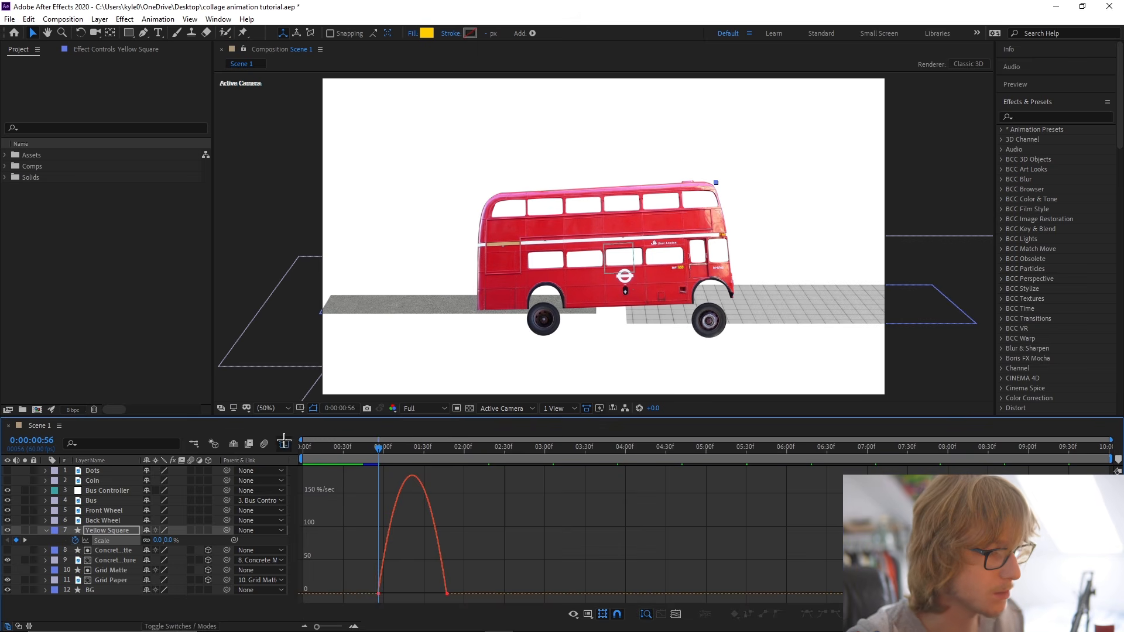
left_click_drag(543, 574, 301, 611)
scroll(396, 599, "up", 1)
left_click_drag(475, 595, 317, 592)
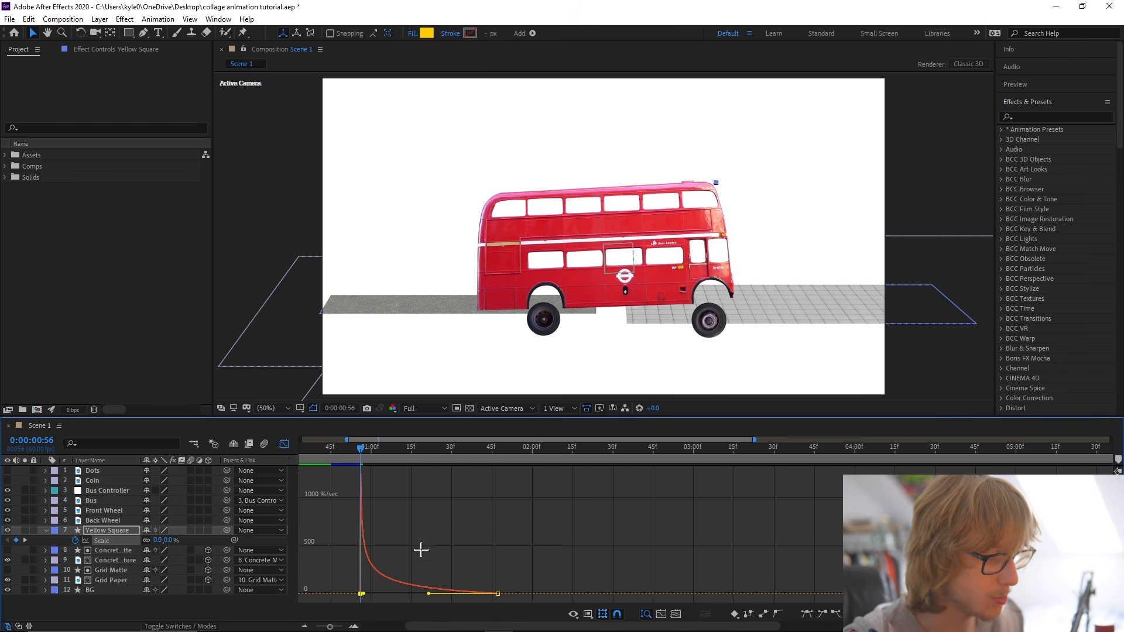
Using the value graph, add a Yellow Square Scale keyframe at 0:00:01:09 and raise it so the curve overshoots 100%.
right_click(423, 528)
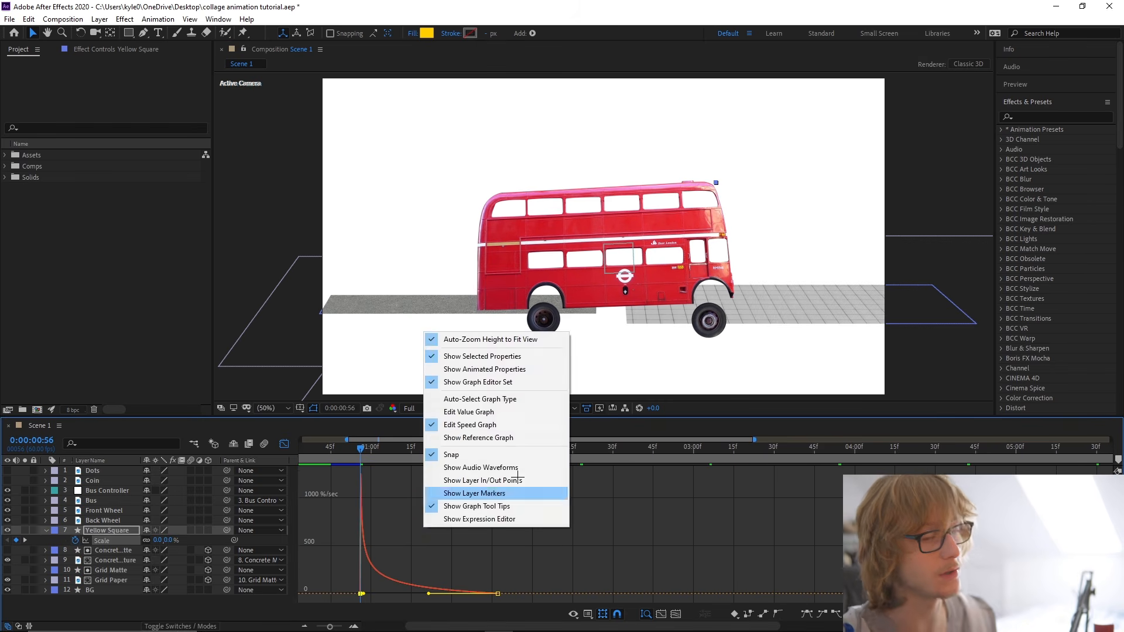
left_click(484, 412)
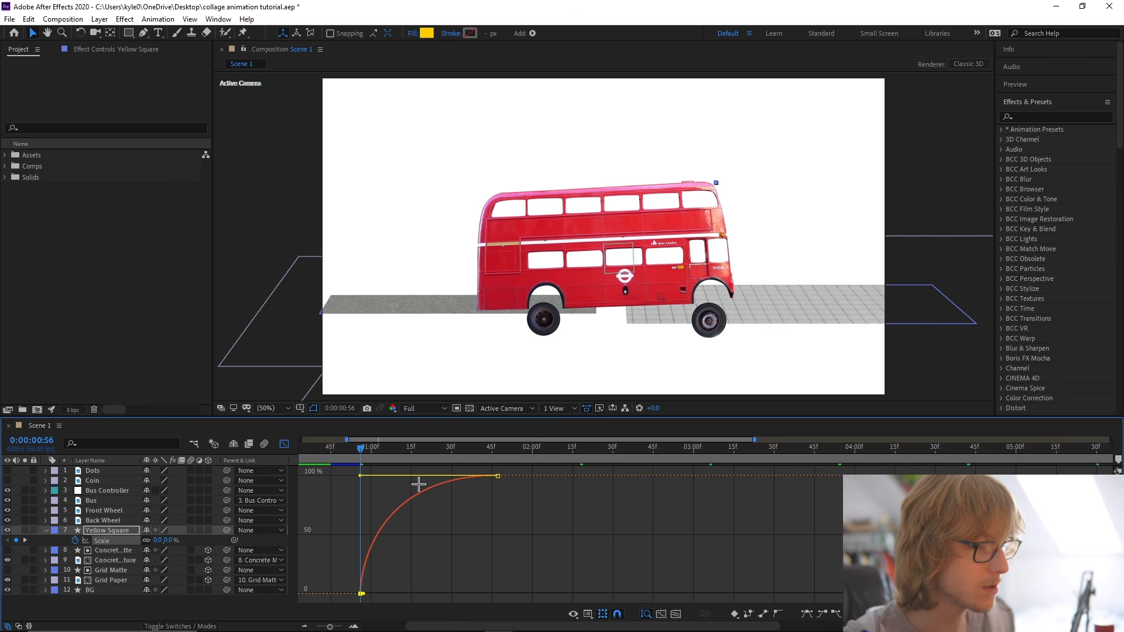
key("ctrl+s")
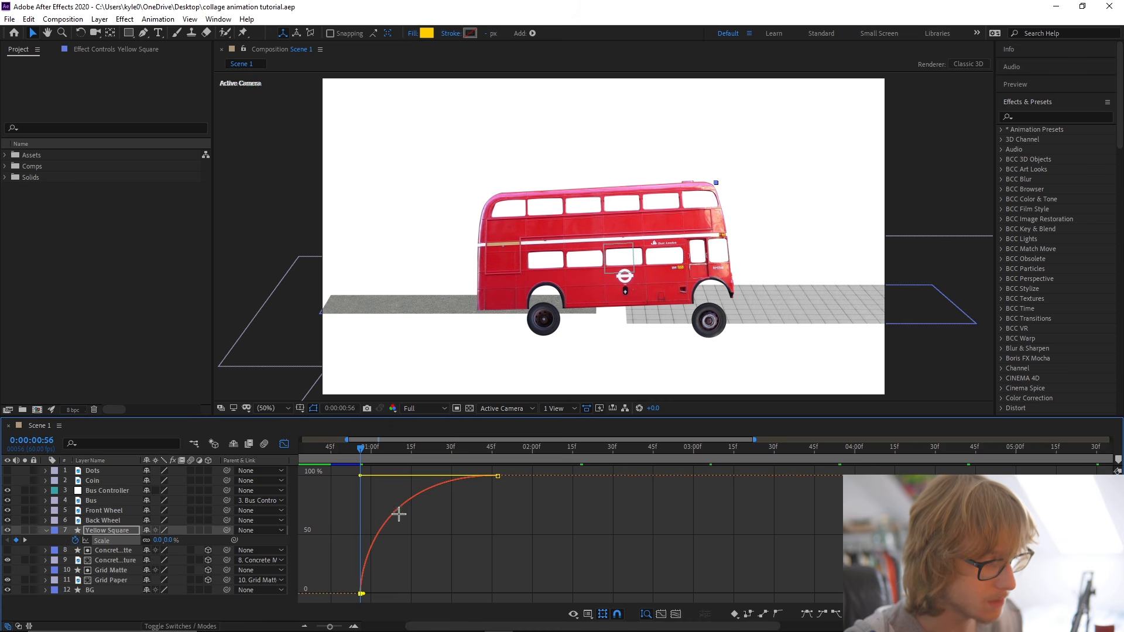
mouse_move(397, 514)
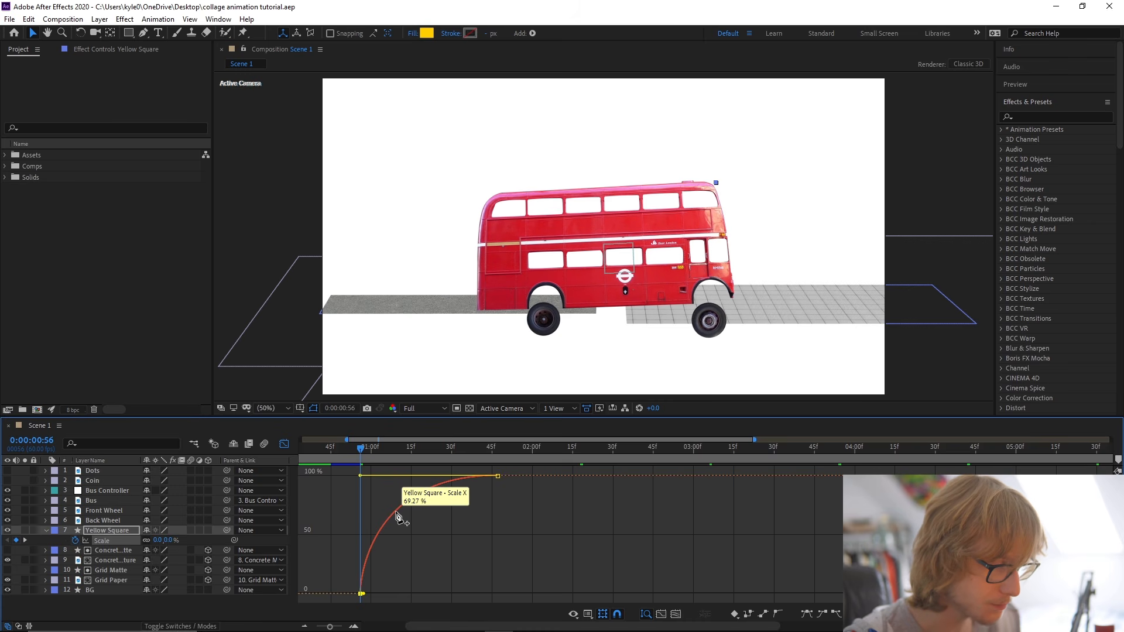
left_click(397, 513, "ctrl")
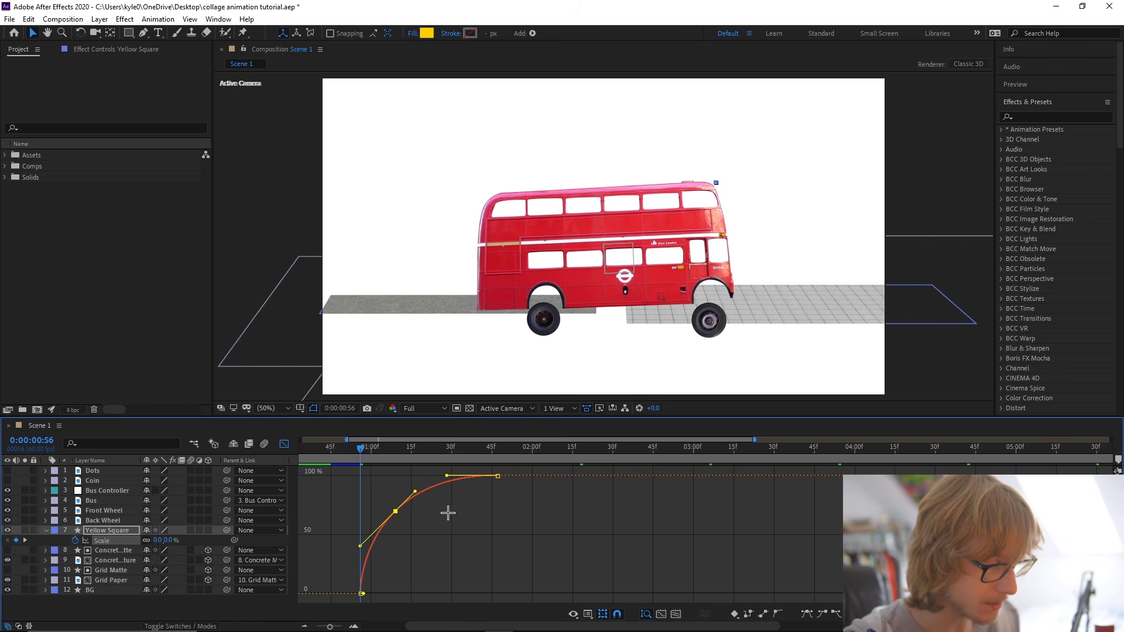
mouse_move(396, 514)
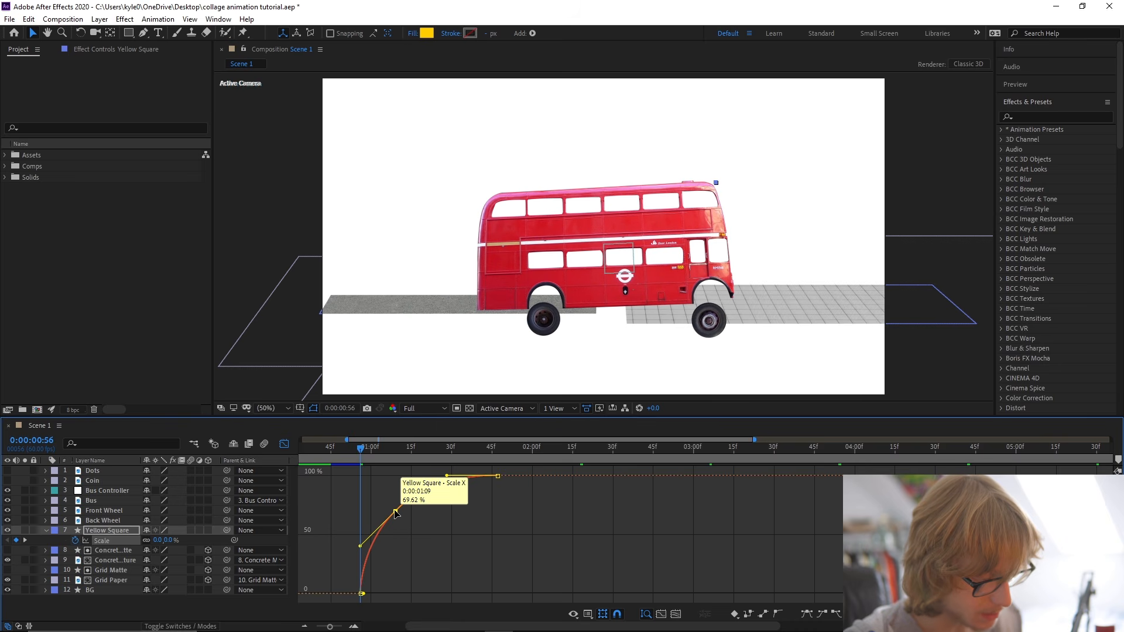
left_click_drag(396, 514, 396, 484)
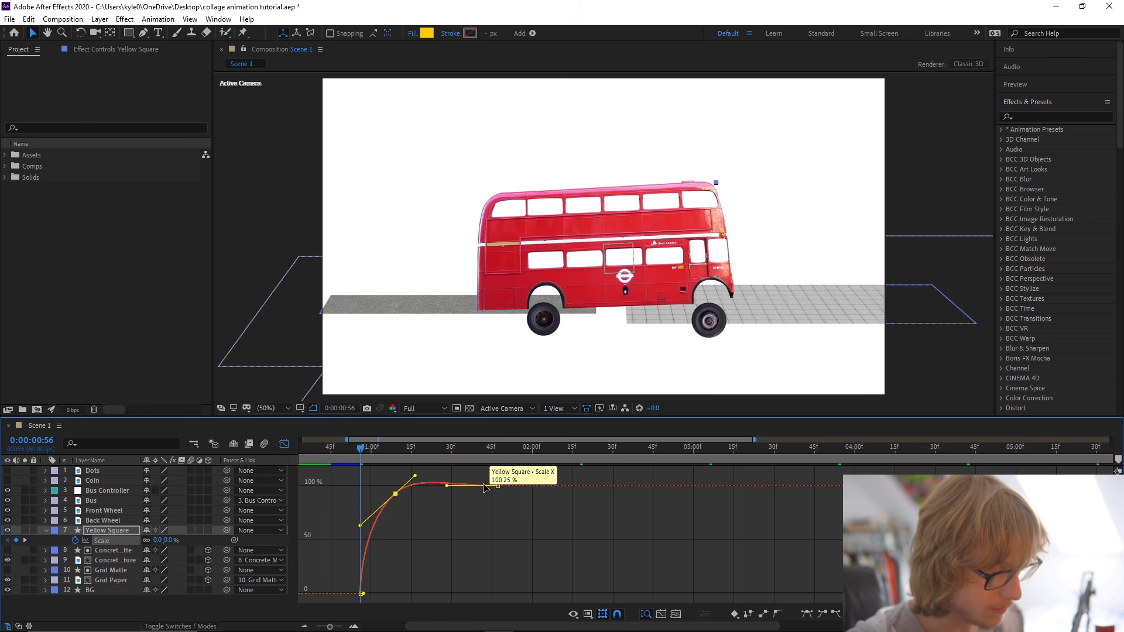
Solo Yellow Square and preview its pop-in scale animation, including the overshoot.
left_click(24, 530)
scroll(659, 241, "up", 1)
left_click_drag(701, 231, 429, 319)
left_click_drag(614, 272, 581, 285)
key("space")
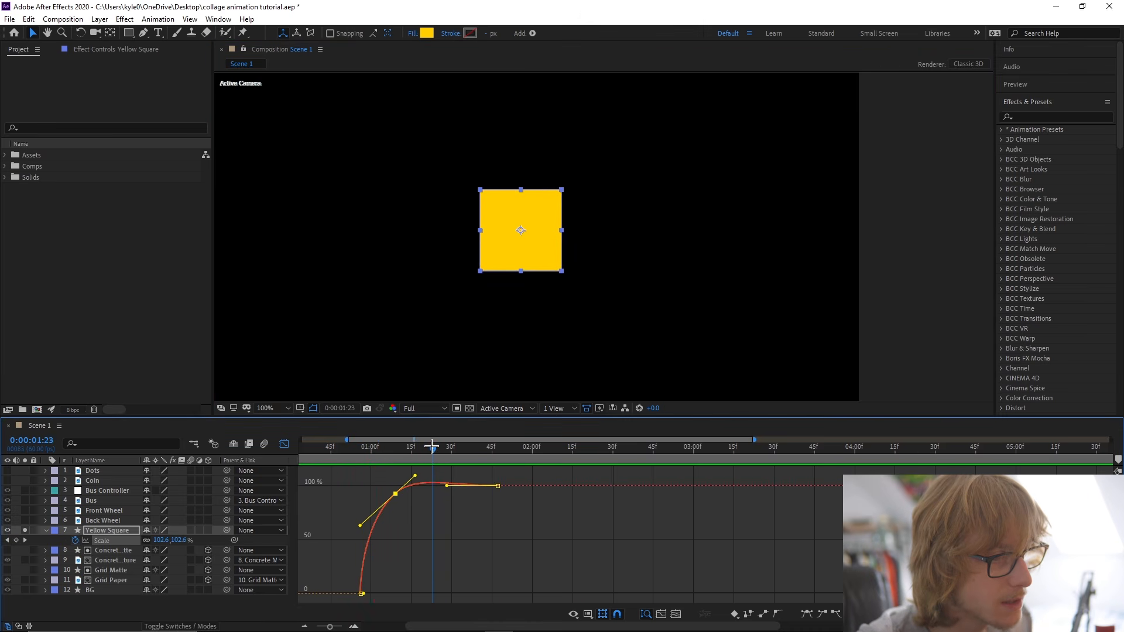
left_click(364, 453)
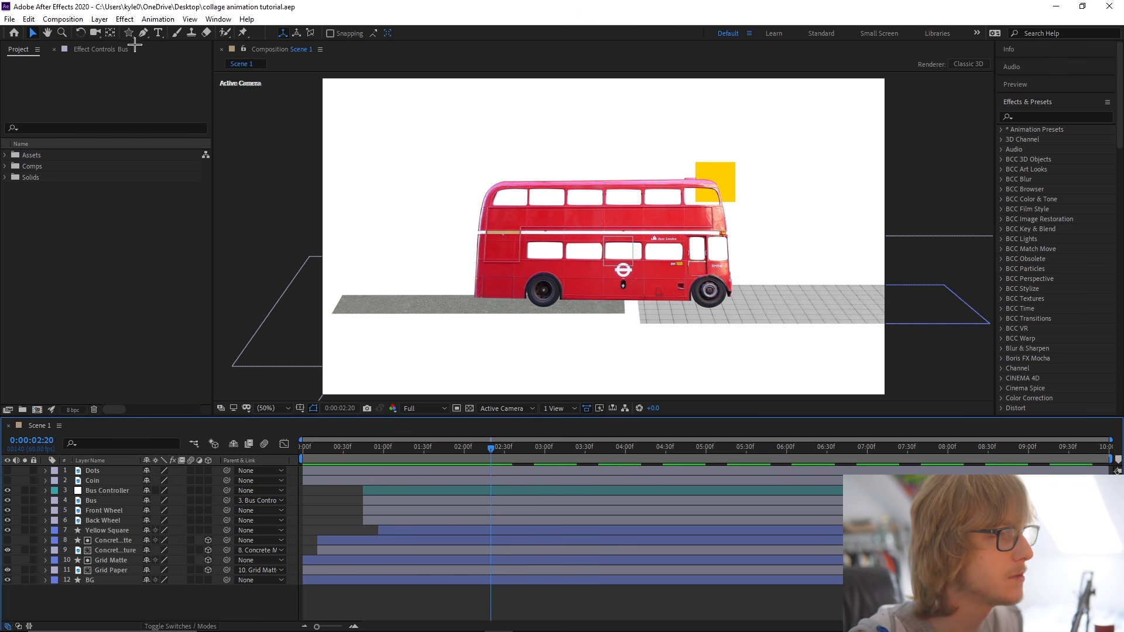
Draw a small star filled with B00000 in the empty area above the rear of the bus, using the Star tool.
left_click(129, 32)
left_click_drag(129, 32, 183, 34)
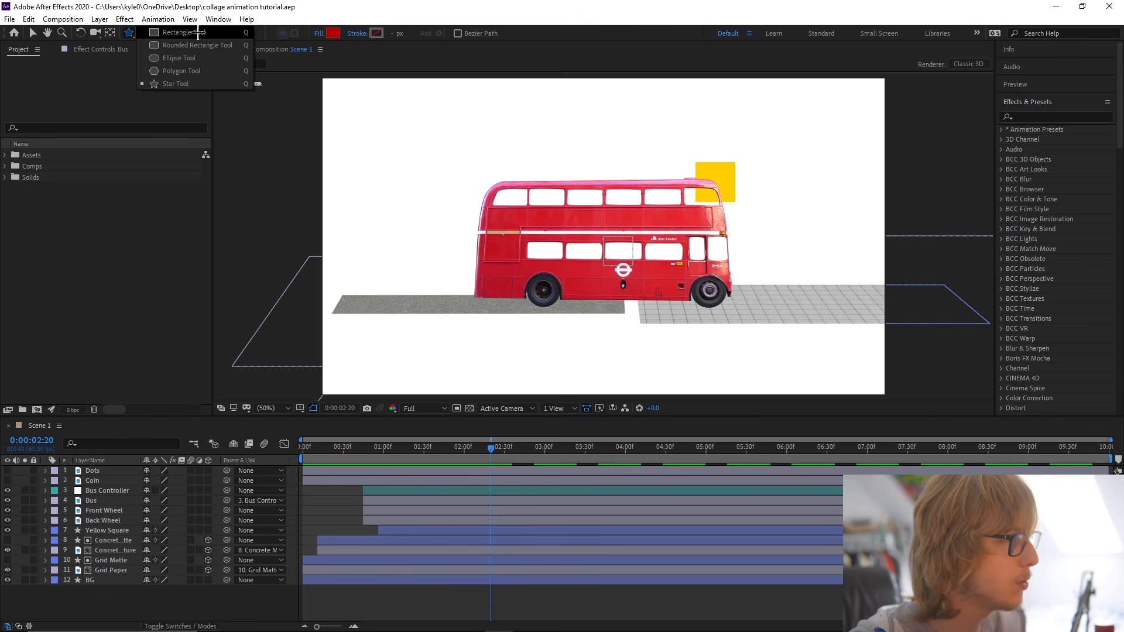
left_click(194, 84)
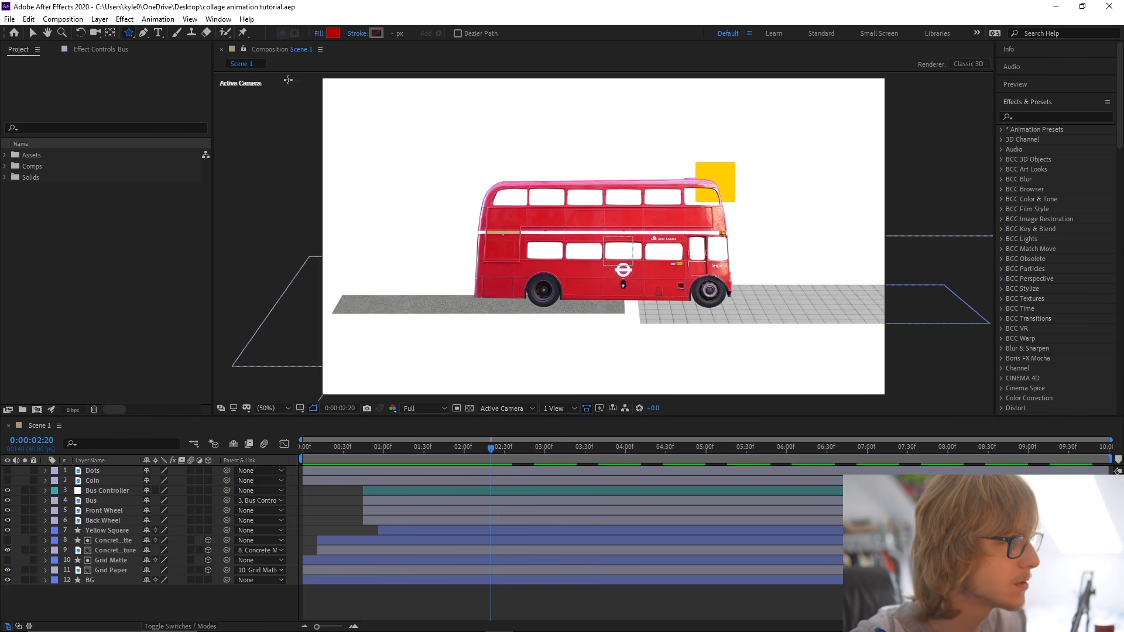
left_click(332, 34)
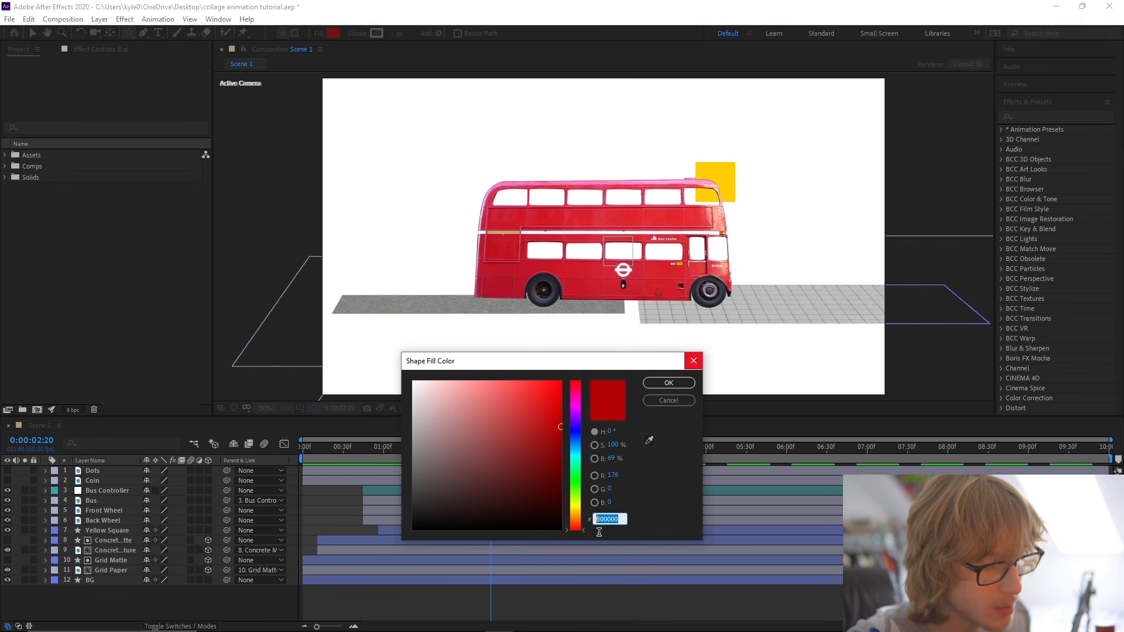
type("b00000")
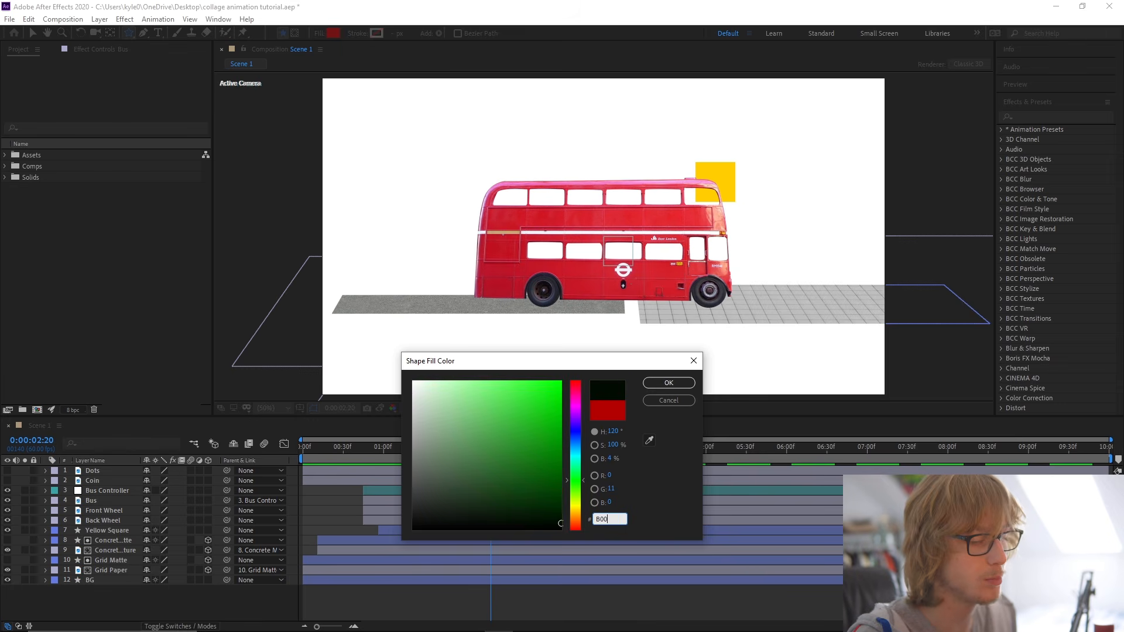
key("Return")
key("ctrl+s")
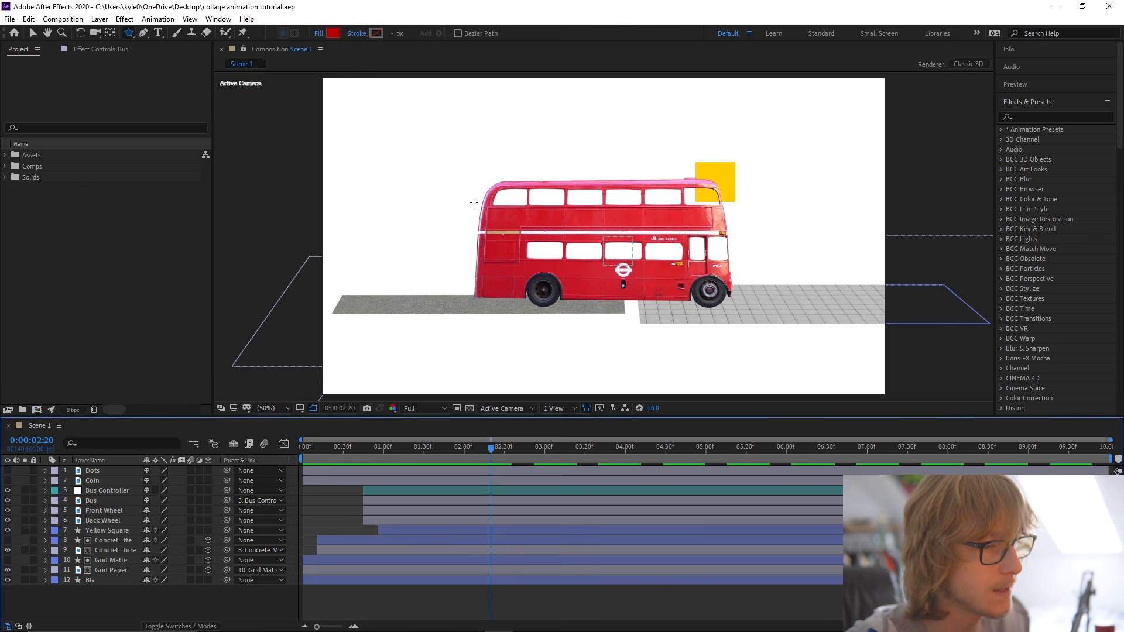
left_click_drag(419, 133, 432, 155)
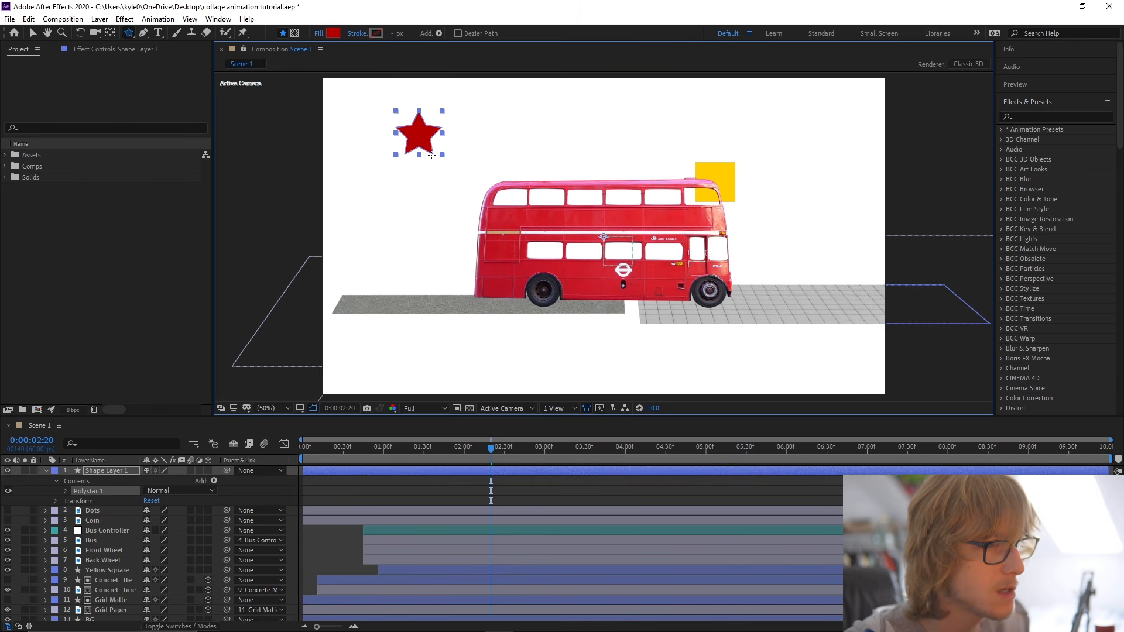
Center the new star layer's anchor point in its content and rename the layer Red Star.
left_click(113, 470)
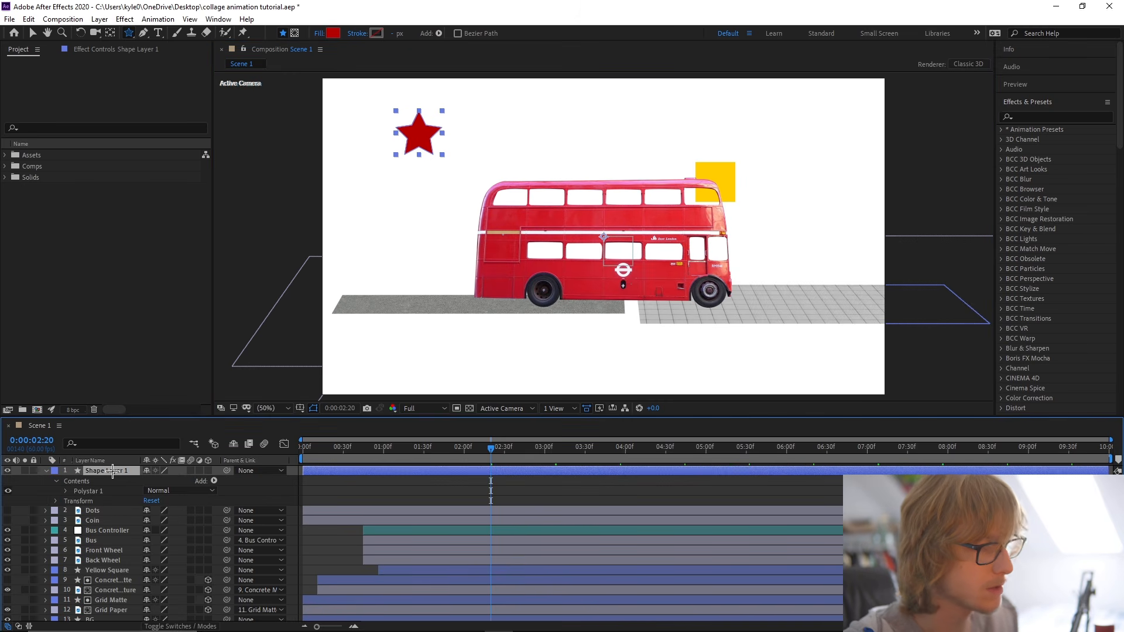
right_click(112, 470)
mouse_move(175, 202)
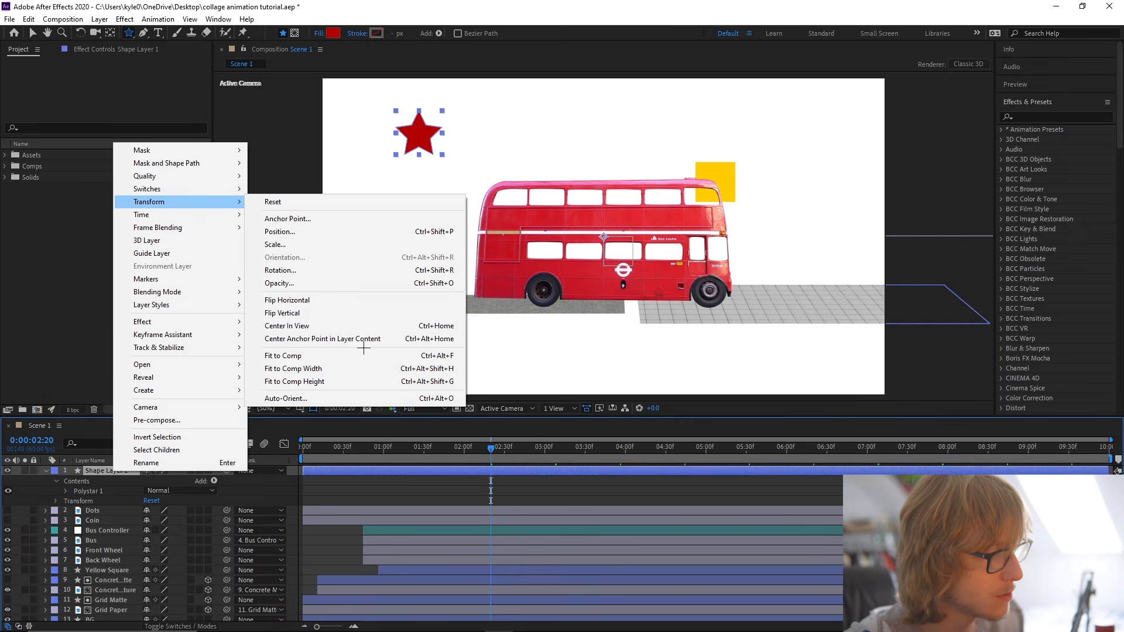
left_click(367, 338)
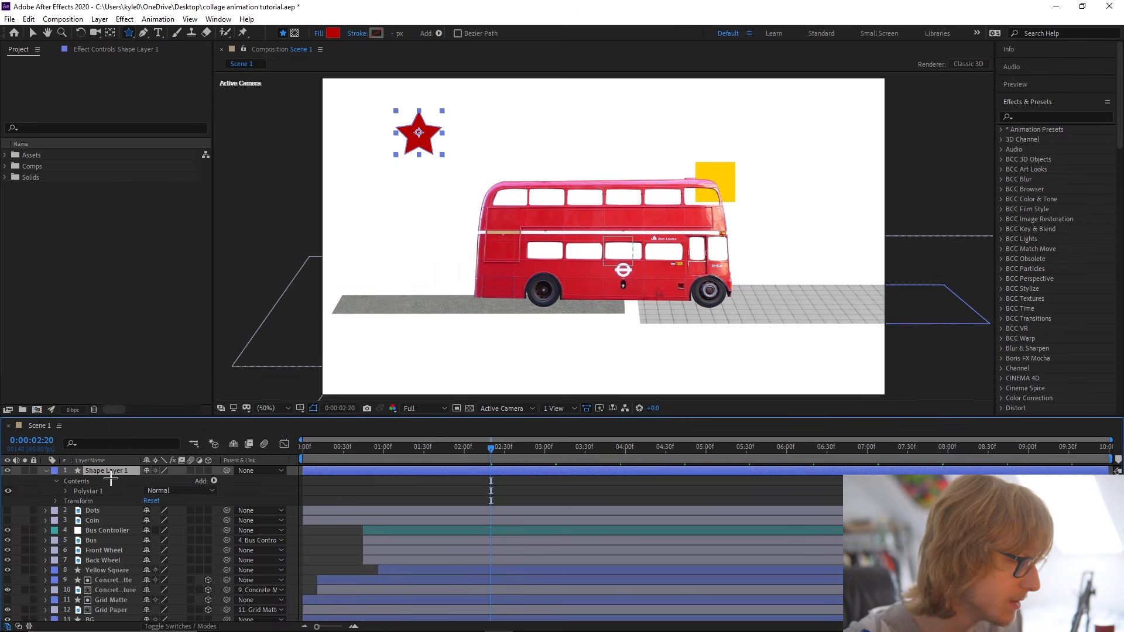
key("Return")
type("Red Star")
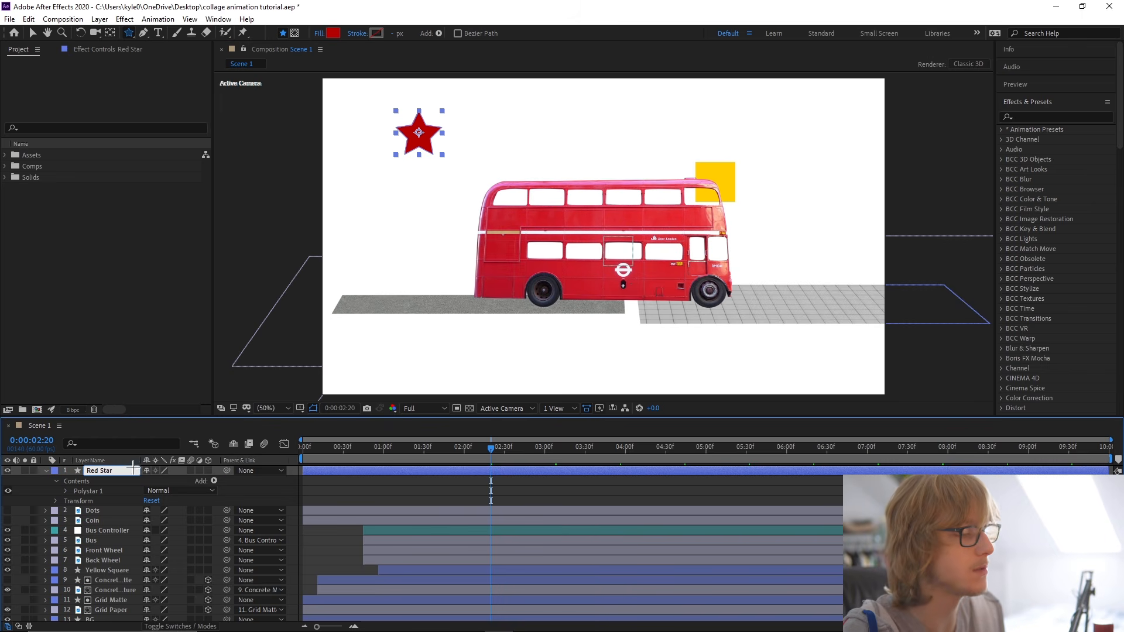
Set the Points of Red Star's polystar path to 19 and save the project.
left_click(66, 491)
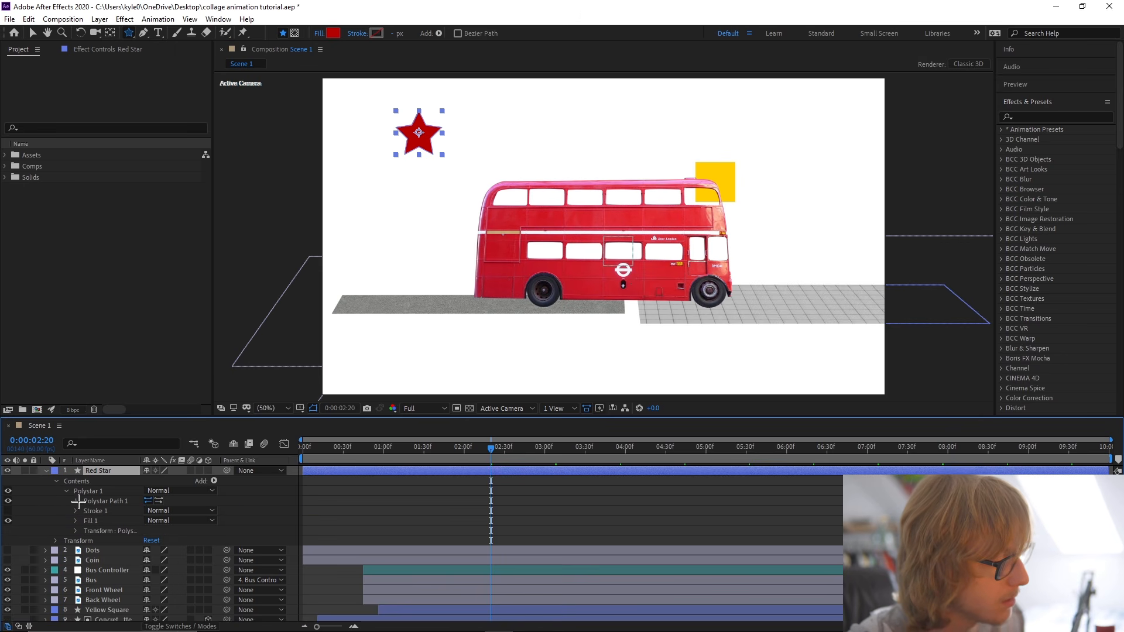
left_click(76, 501)
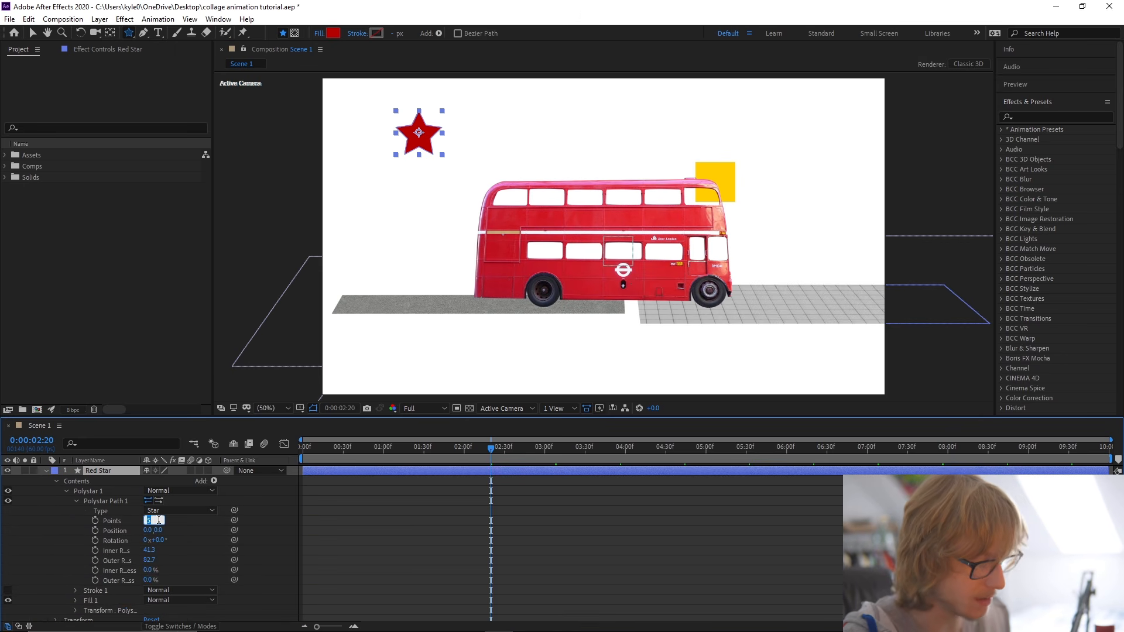
type("19")
key("Return")
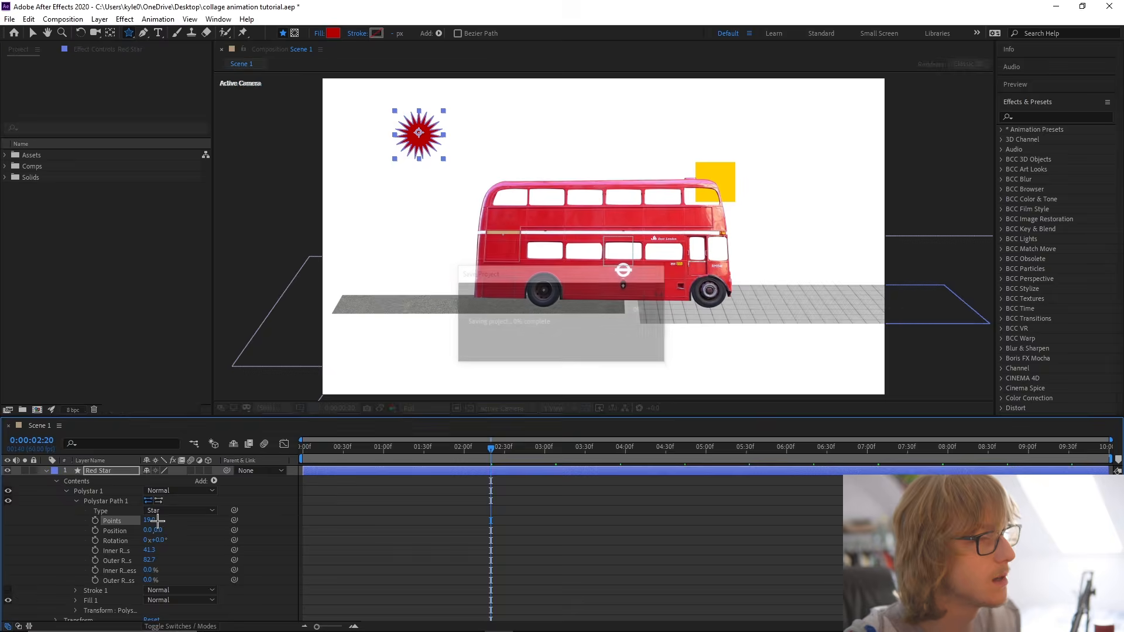
key("Return")
key("ctrl+s")
key("u")
Add a Rotation keyframe to Red Star at 0:00:00:00.
left_click_drag(356, 454, 264, 459)
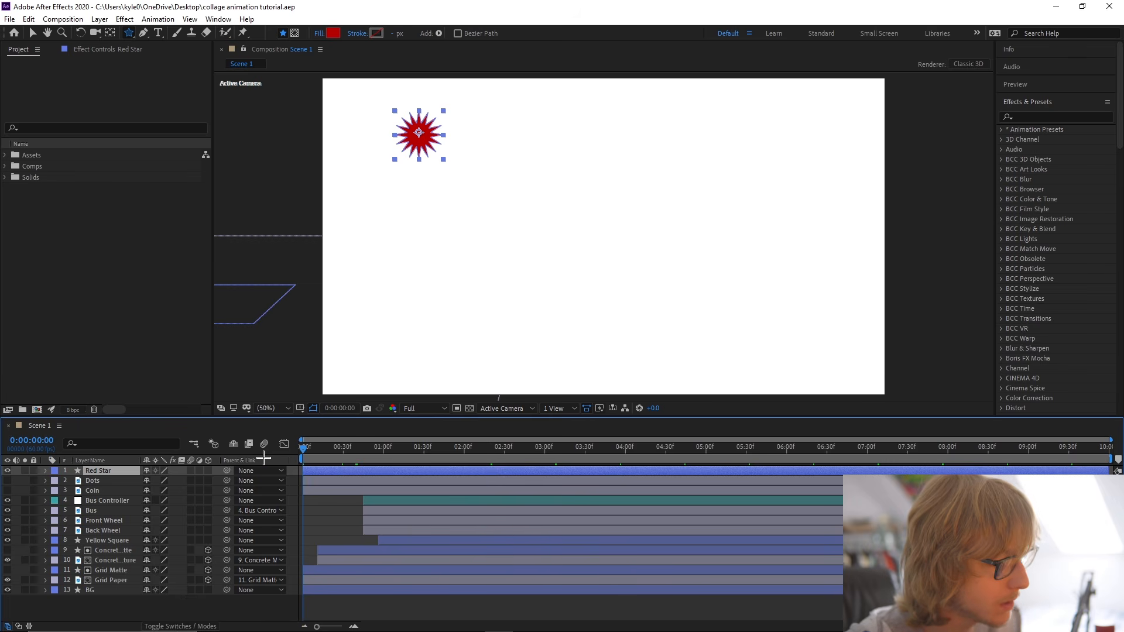
key("r")
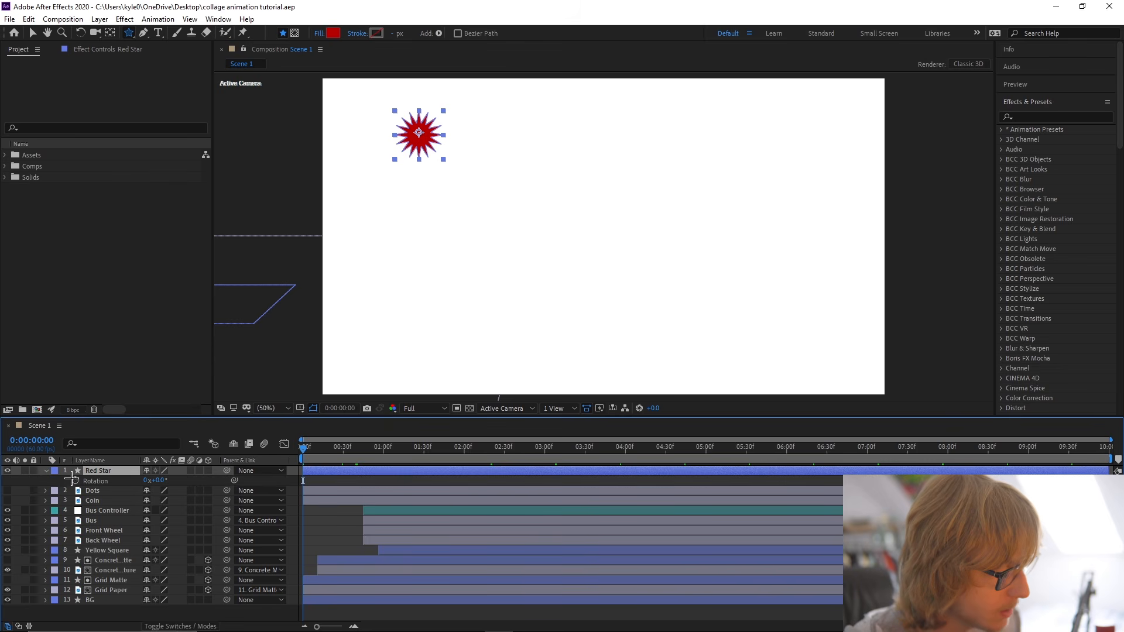
left_click(74, 481)
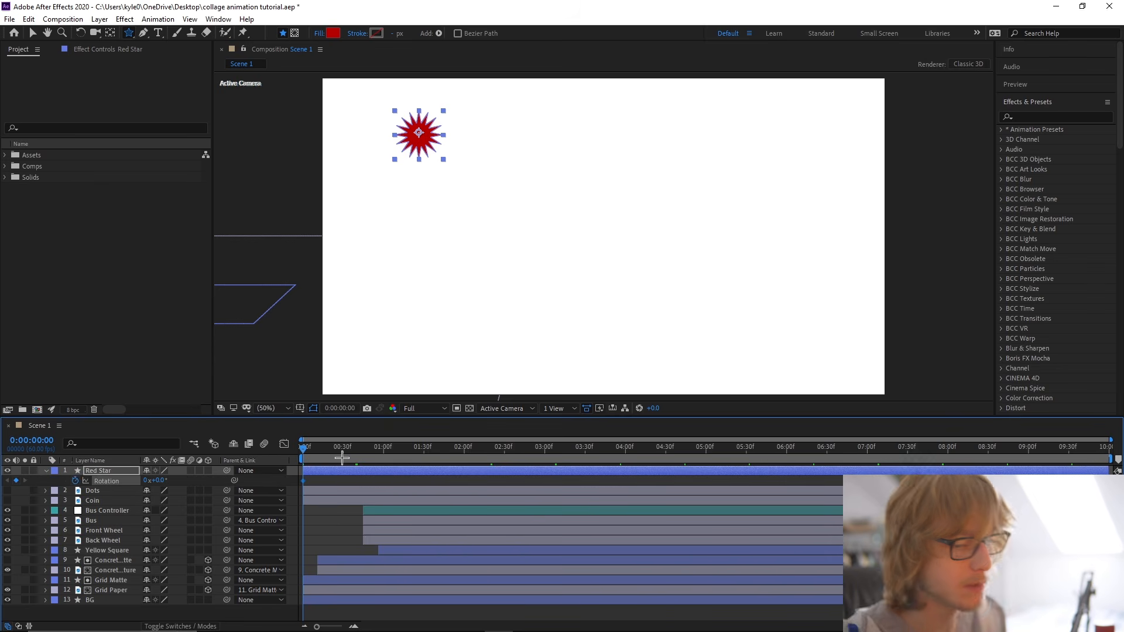
End the work area at 0:00:04:51 and trim the composition to it.
left_click_drag(330, 459, 693, 452)
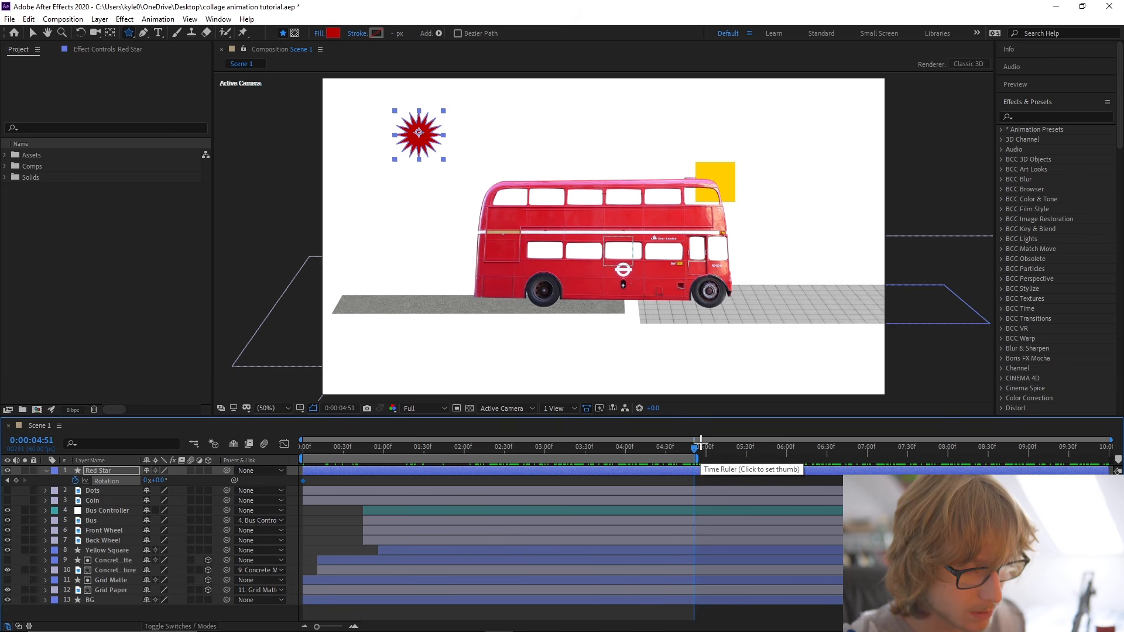
key("space")
left_click_drag(666, 463, 693, 460)
right_click(639, 456)
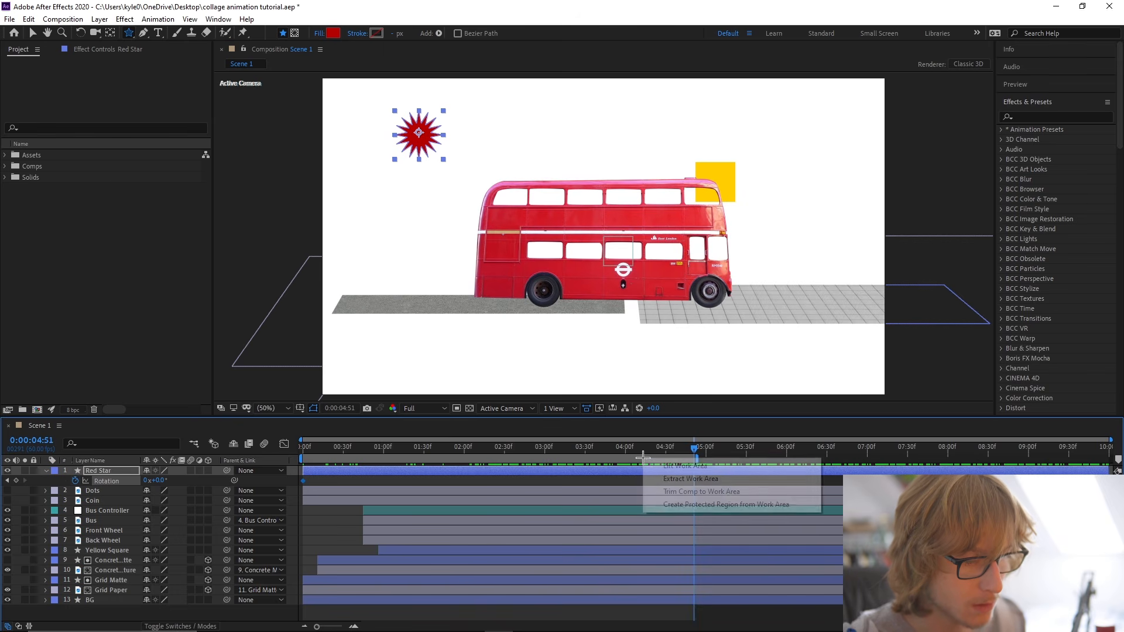
left_click(691, 489)
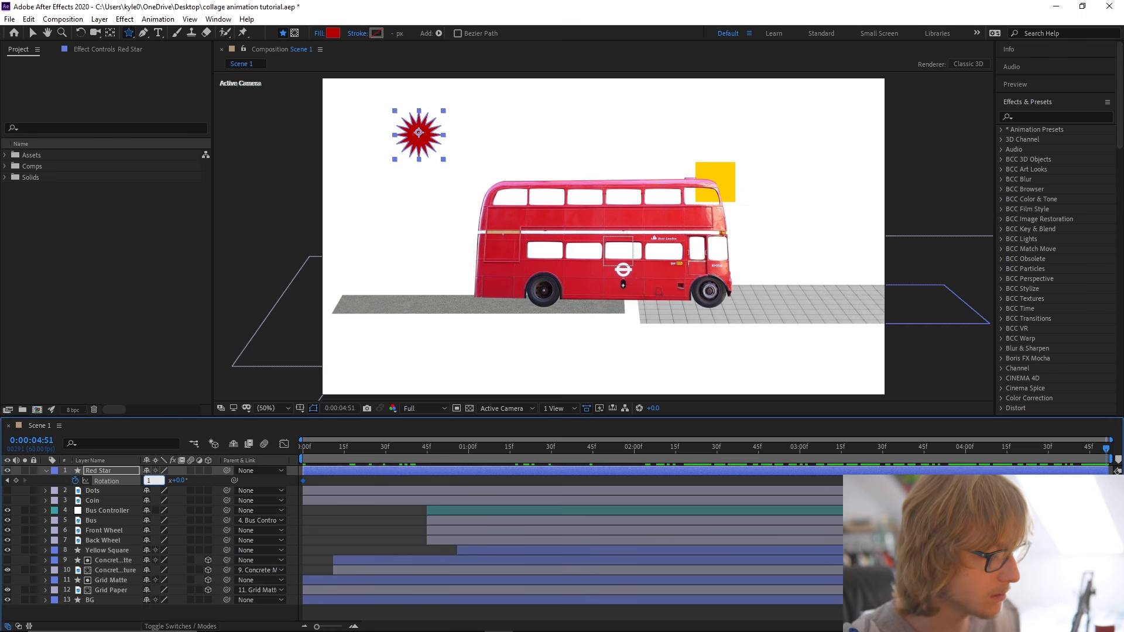
Set Red Star's Rotation to one full revolution at 0:00:04:51 and preview the spin.
key("Return")
key("space")
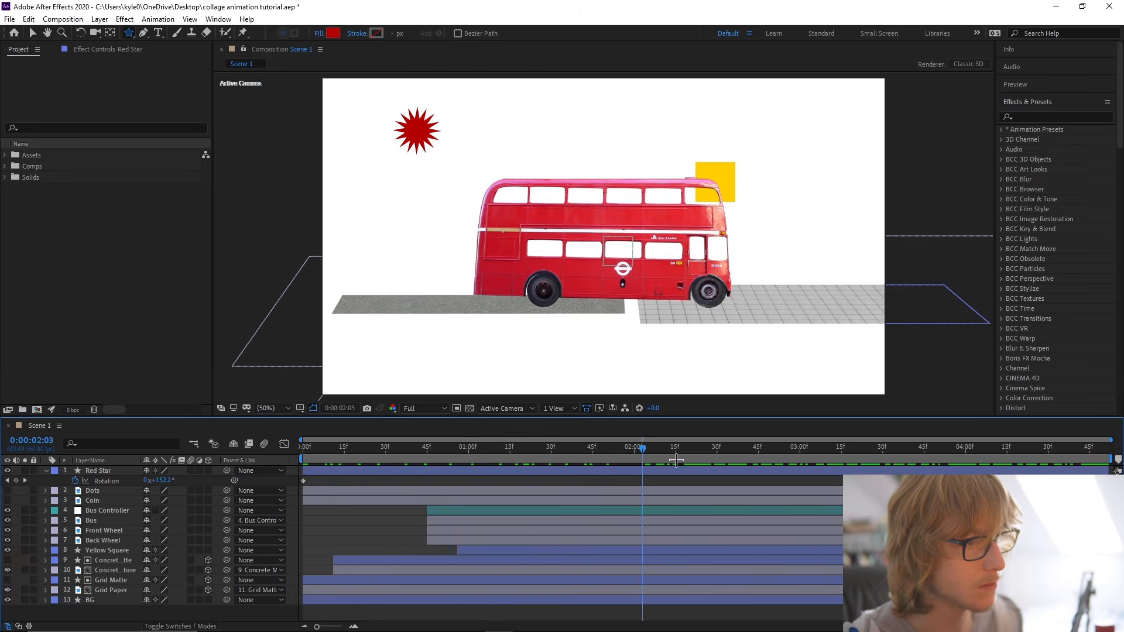
left_click(107, 468)
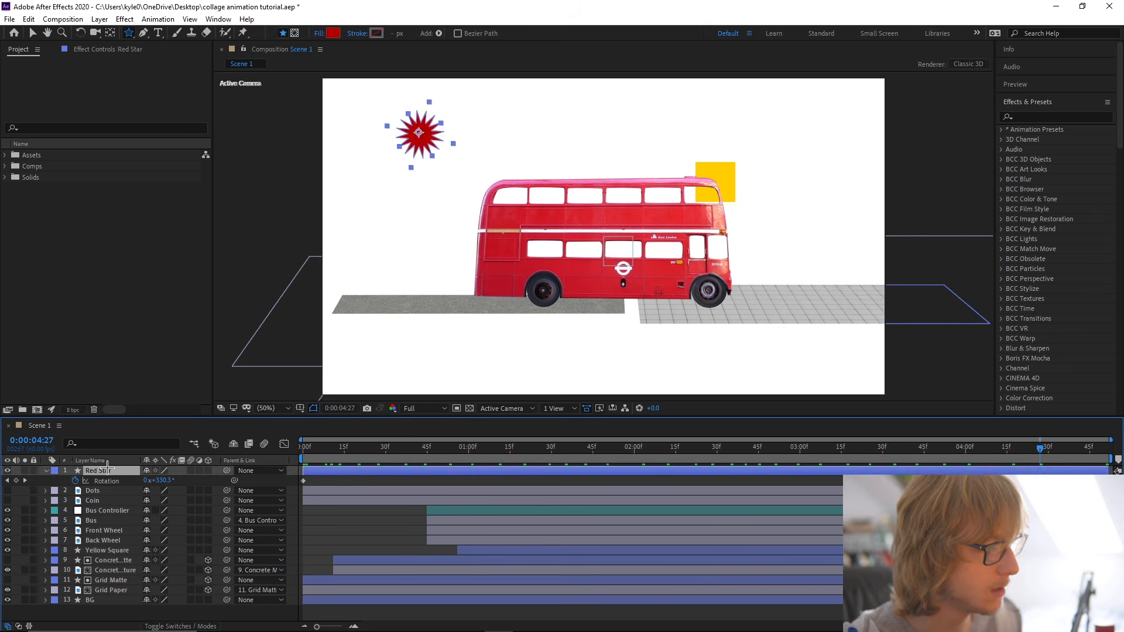
Move Red Star to the bus's lower rear corner, place it directly above BG in the layer stack, and save.
left_click(108, 470)
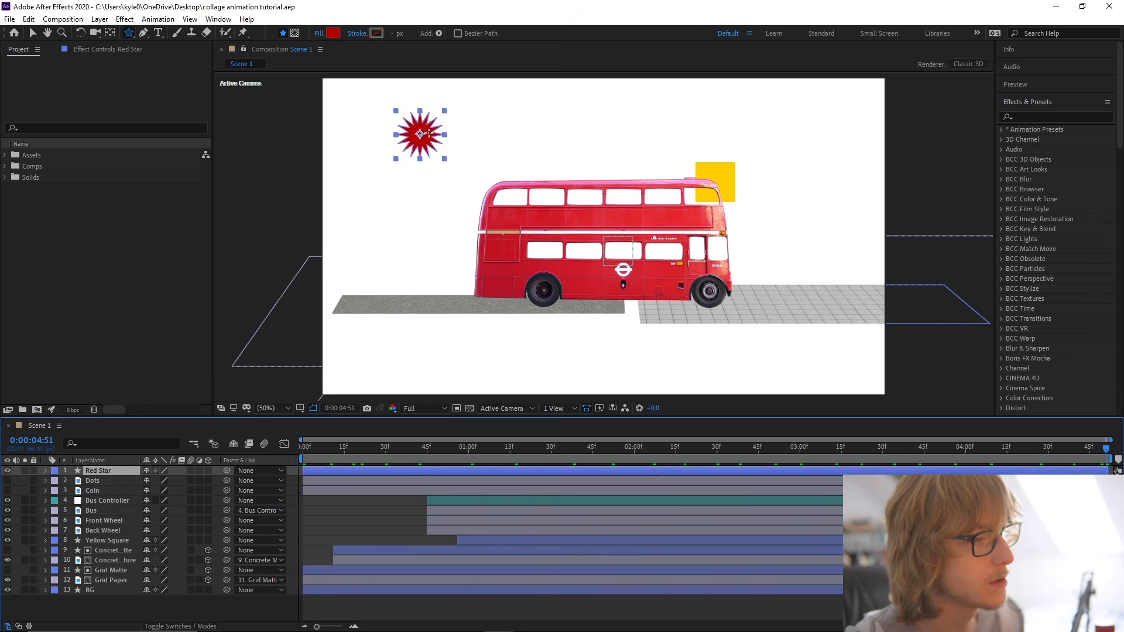
key("v")
left_click_drag(429, 133, 473, 292)
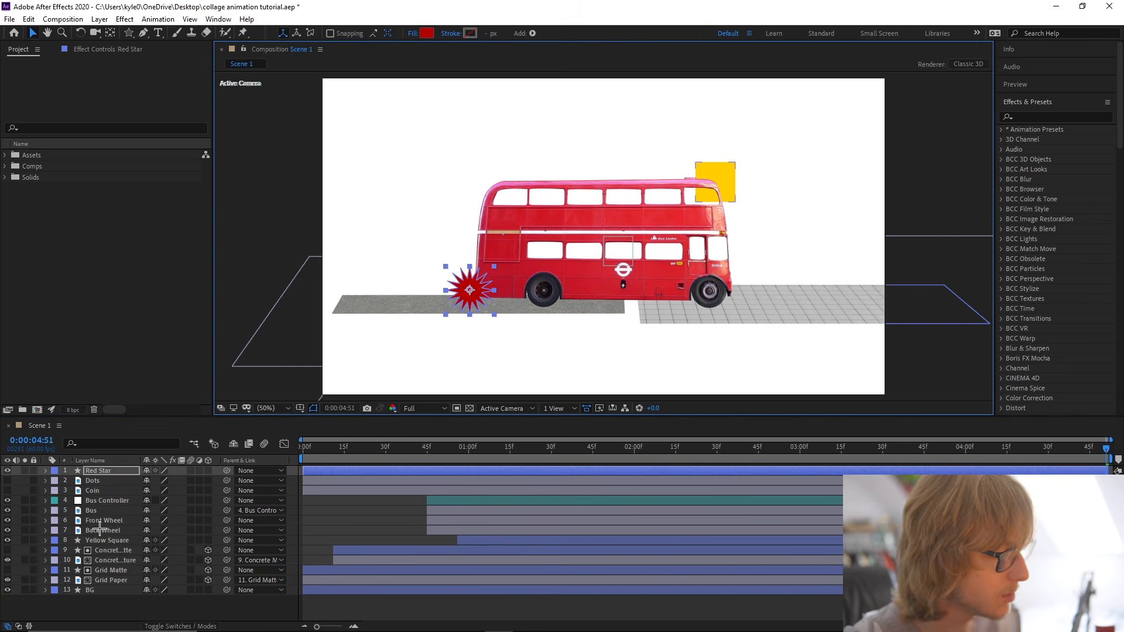
left_click_drag(103, 465, 115, 585)
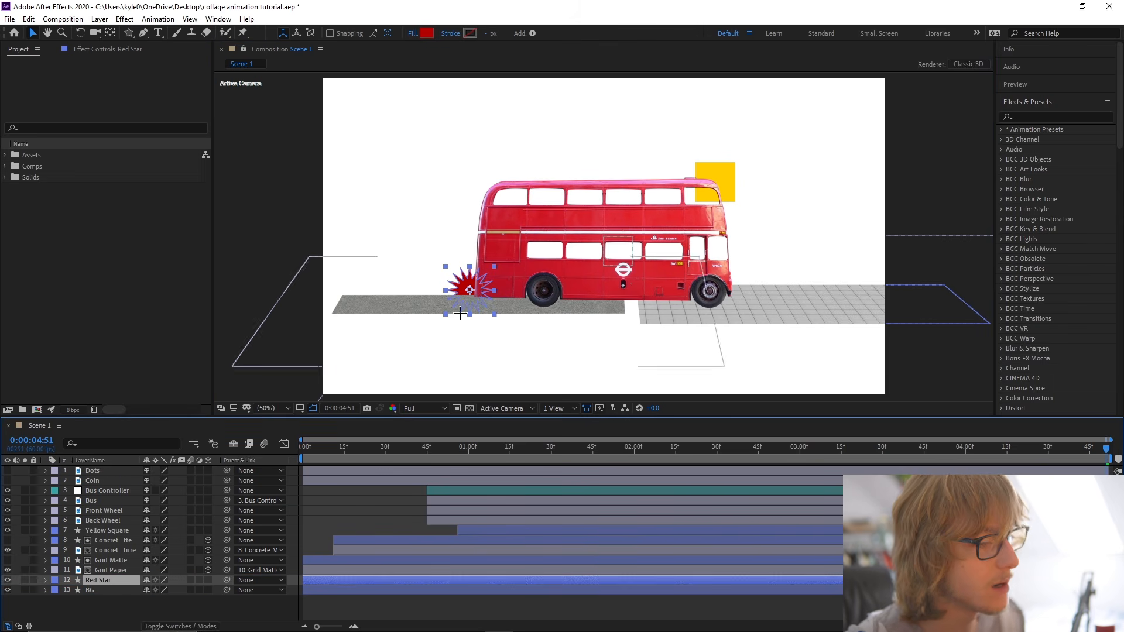
left_click_drag(470, 294, 470, 295)
left_click(474, 353)
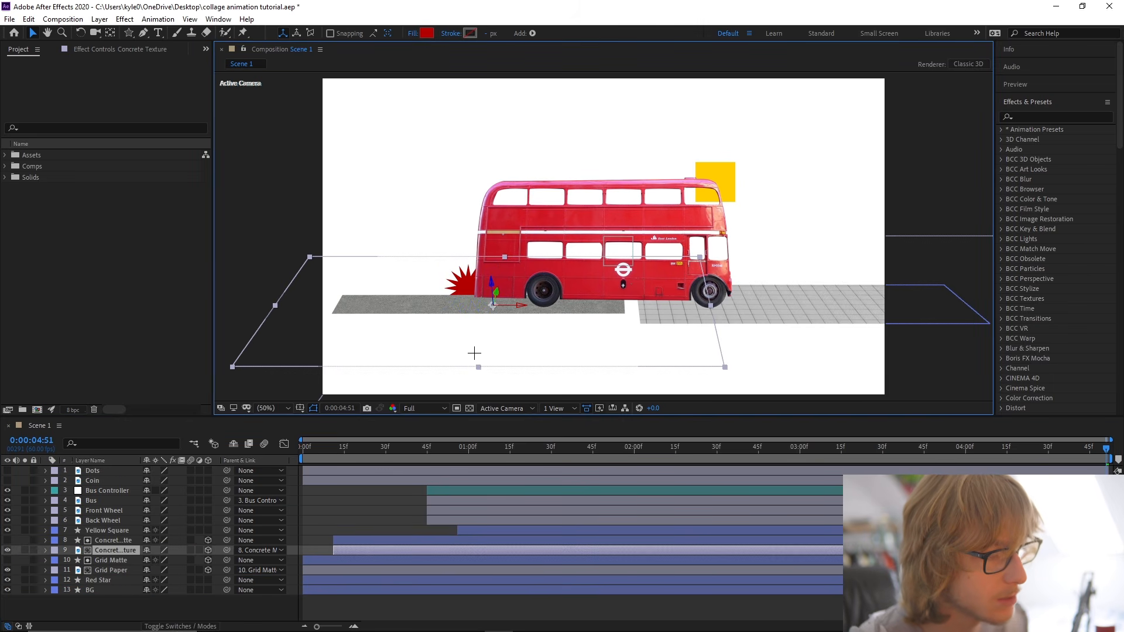
left_click(223, 232)
key("ctrl+s")
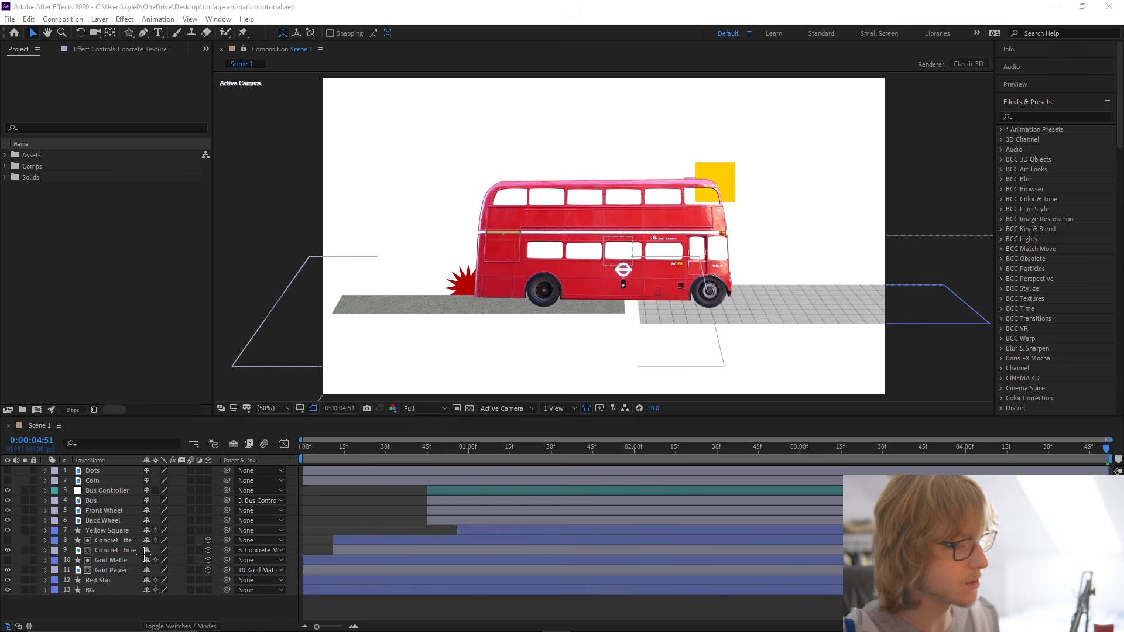
Trim the start of the Red Star layer to 0:00:01:06.
left_click(105, 581)
left_click_drag(443, 450, 484, 448)
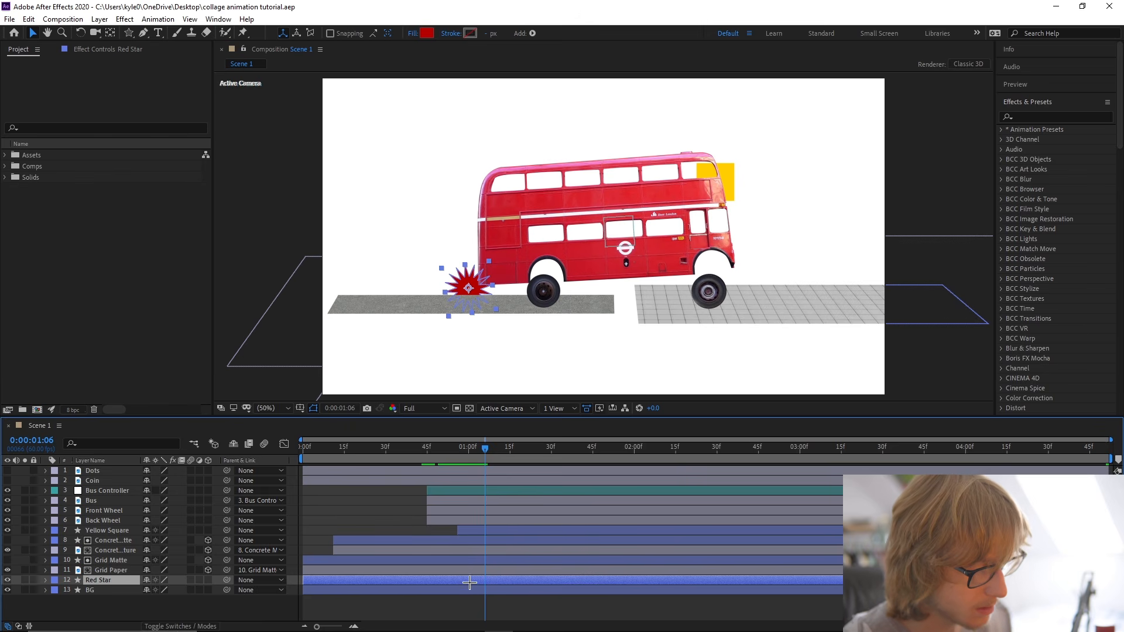
key("alt+[")
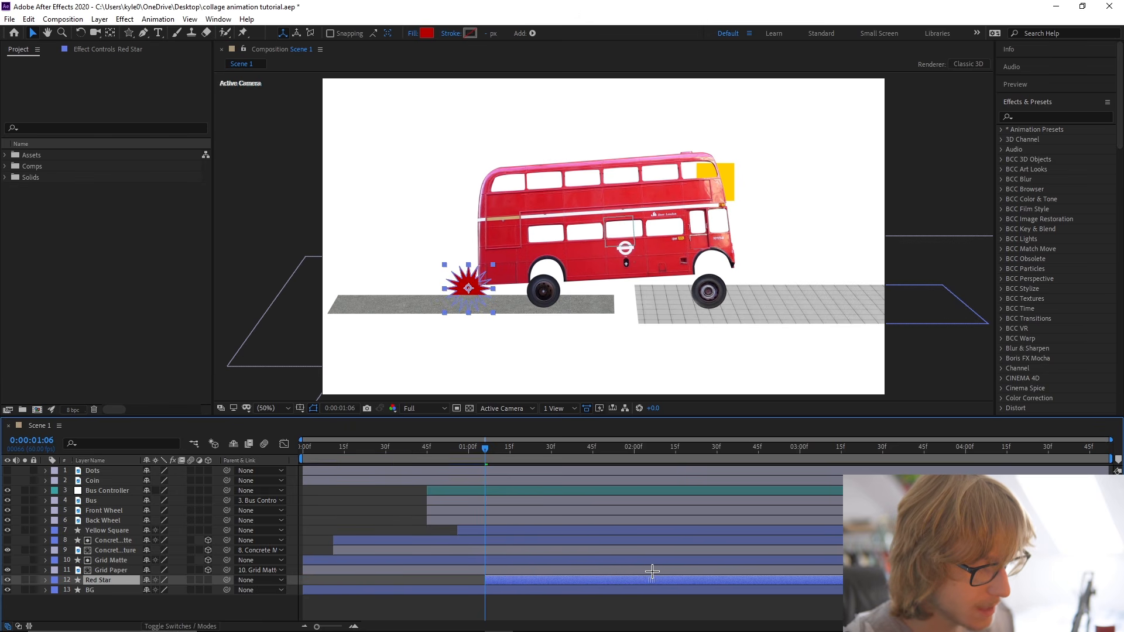
Copy Yellow Square's three Scale keyframes and paste them onto Red Star.
key("s")
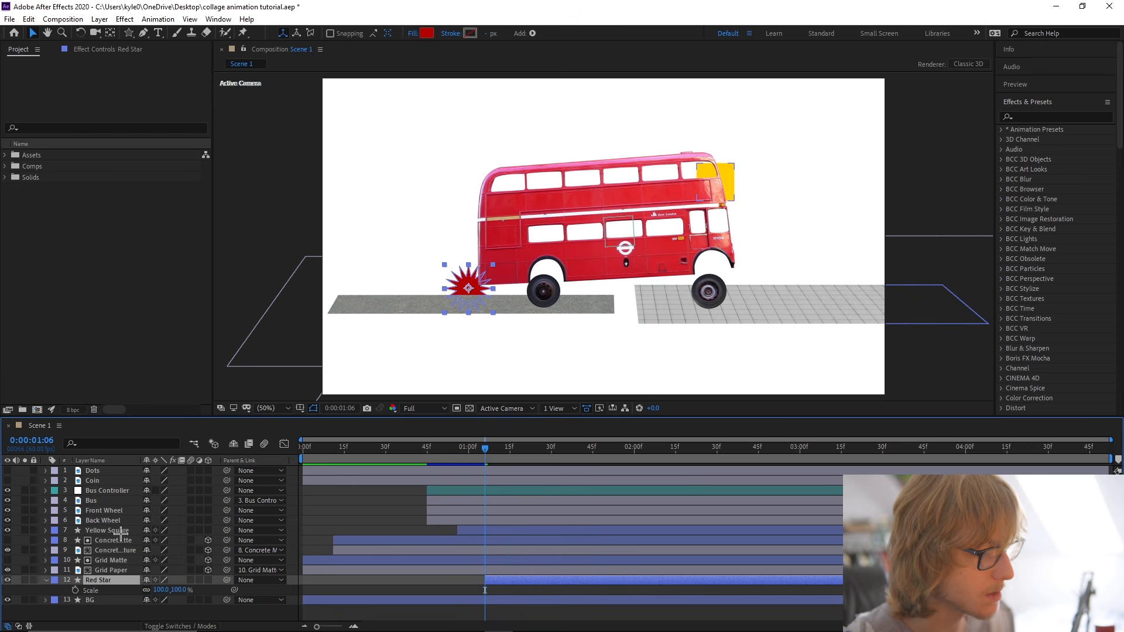
left_click(121, 531)
key("s")
left_click_drag(466, 456, 457, 455)
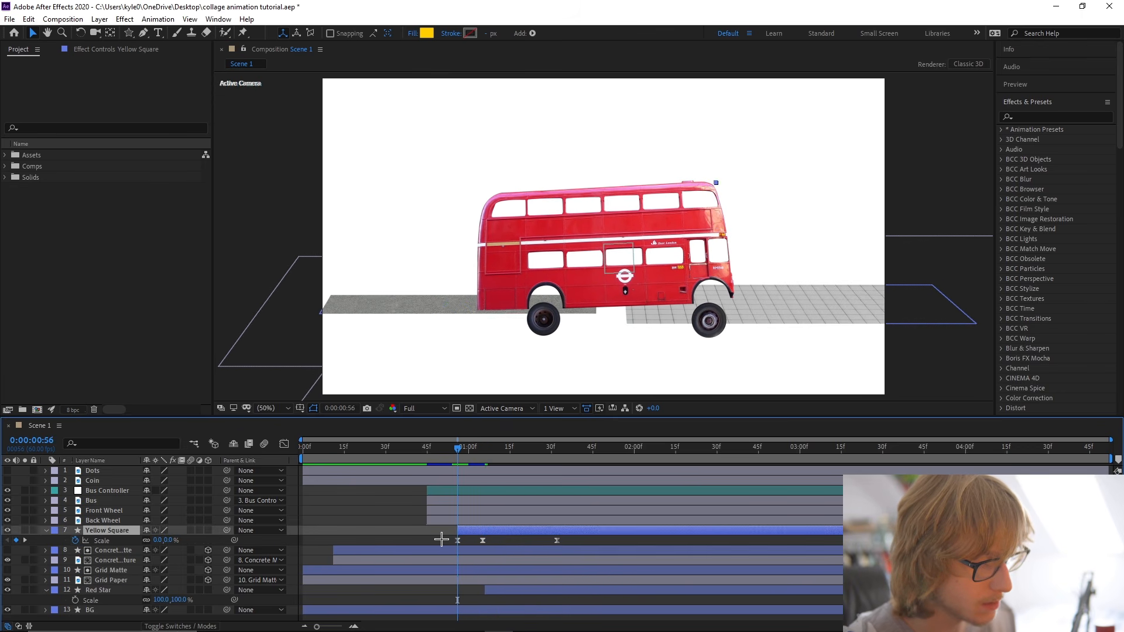
left_click_drag(442, 539, 587, 541)
left_click_drag(479, 451, 424, 460)
left_click(509, 600)
key("ctrl+v")
Collapse the layers' keyframed properties and preview the scene from the beginning.
left_click(389, 532)
key("u")
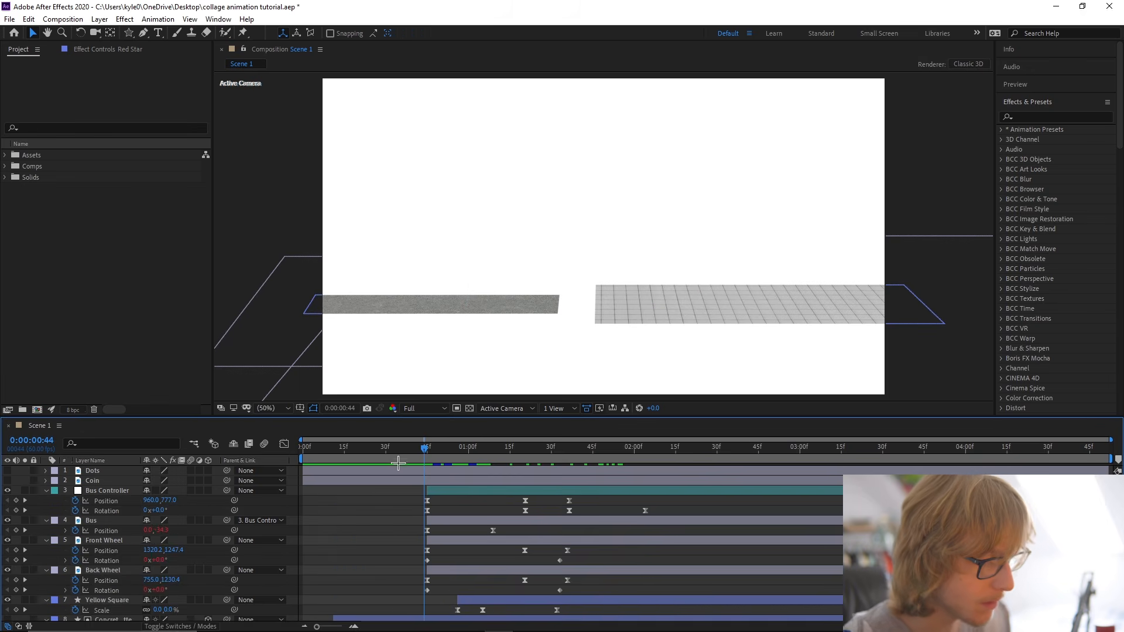
key("space")
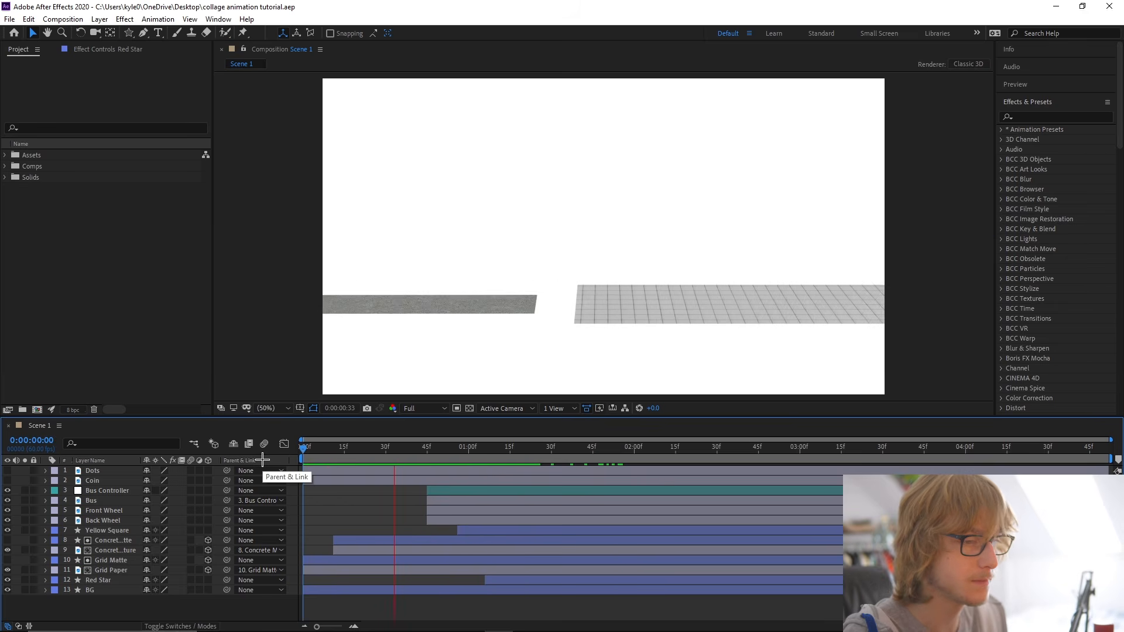
Make the Coin layer visible.
left_click(94, 481)
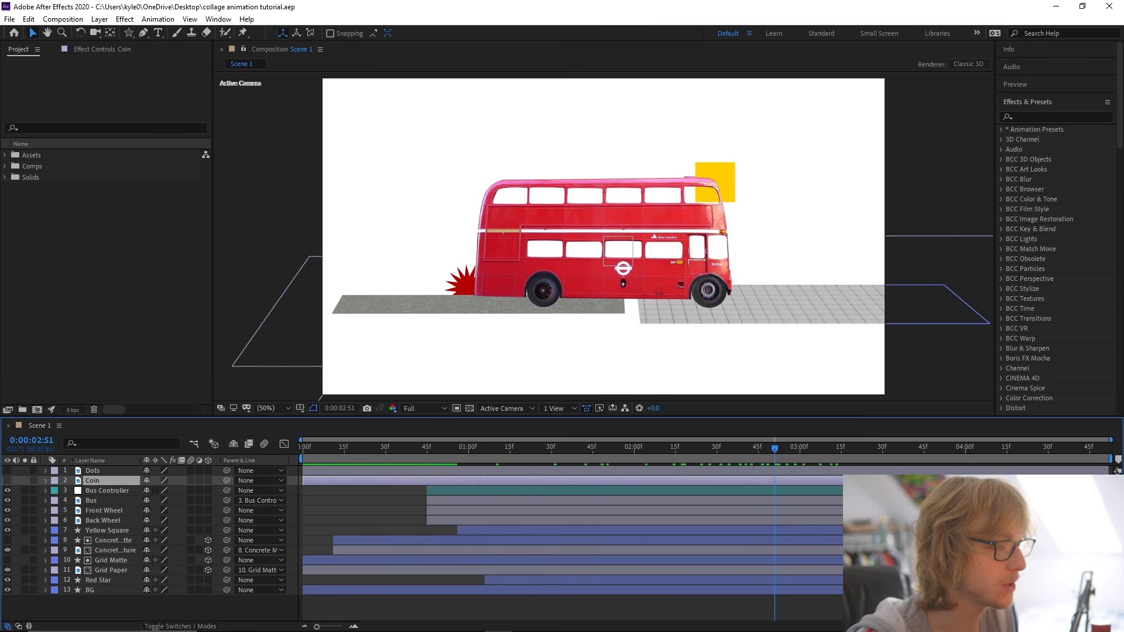
left_click(7, 480)
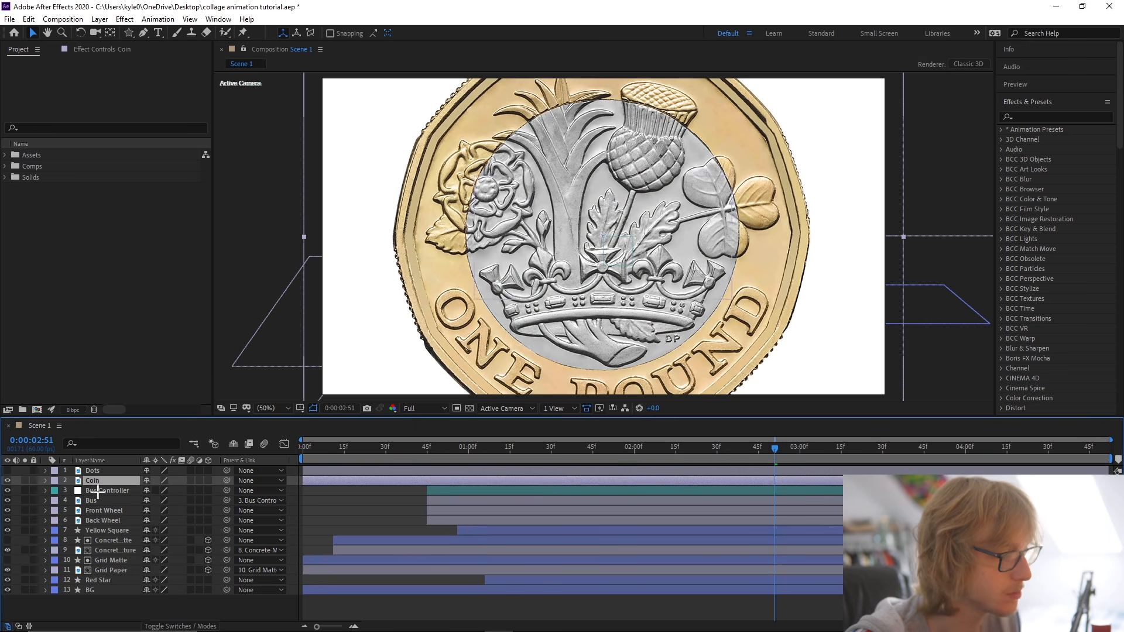
Scale the Coin layer down to 52% so the whole coin fits in frame, and solo the layer.
key("s")
left_click_drag(158, 491, 134, 494)
key("s")
left_click(25, 481)
Trace a closed Pen tool mask around the coin's outer edge to remove its white background.
key("g")
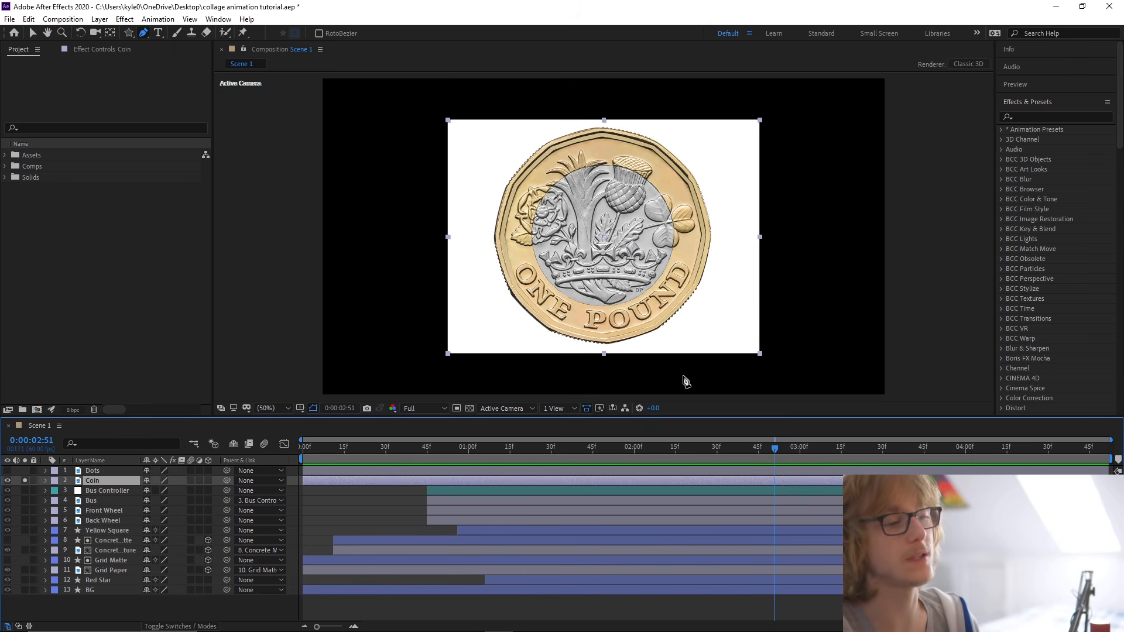
scroll(597, 287, "up", 2)
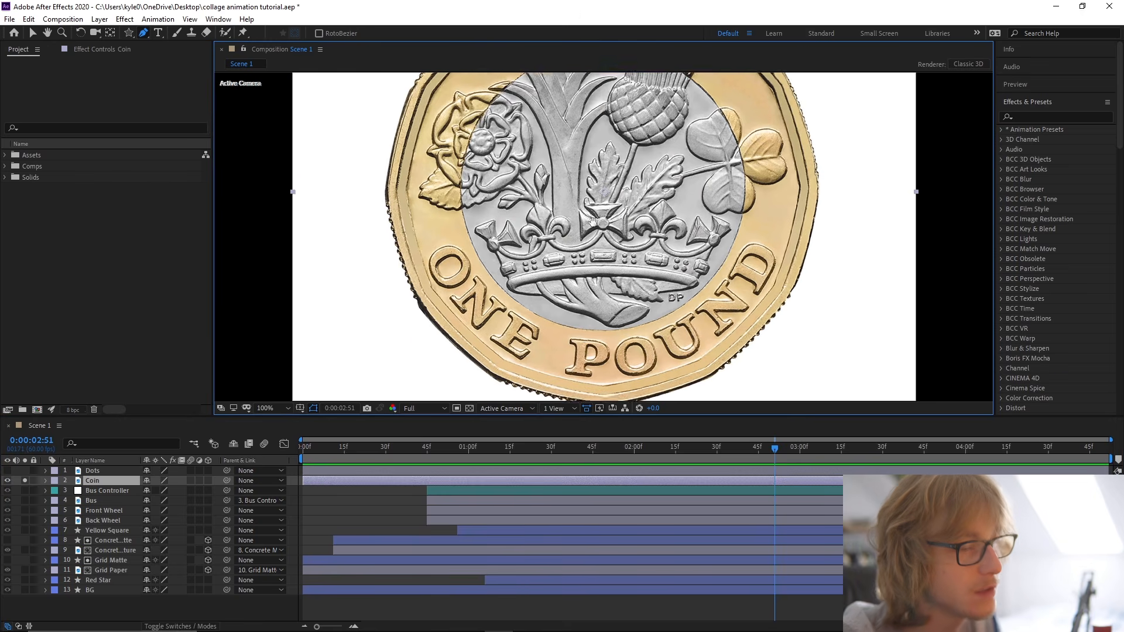
scroll(609, 320, "down", 2)
key("v")
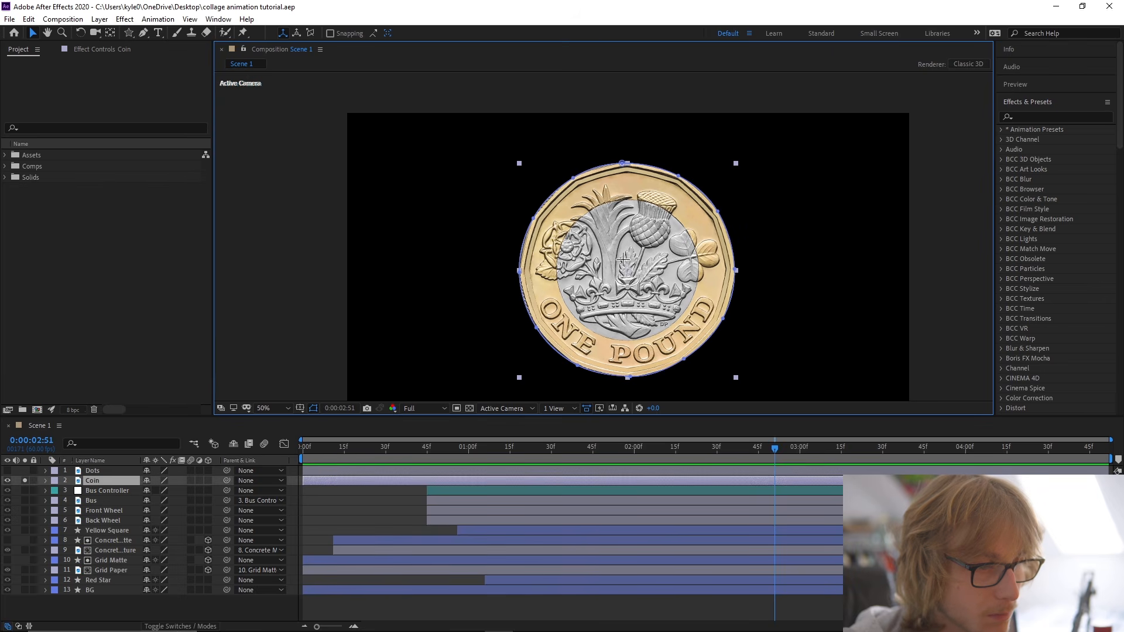
Centre the Coin layer's anchor point on the masked coin.
right_click(618, 255)
mouse_move(668, 312)
left_click(823, 449)
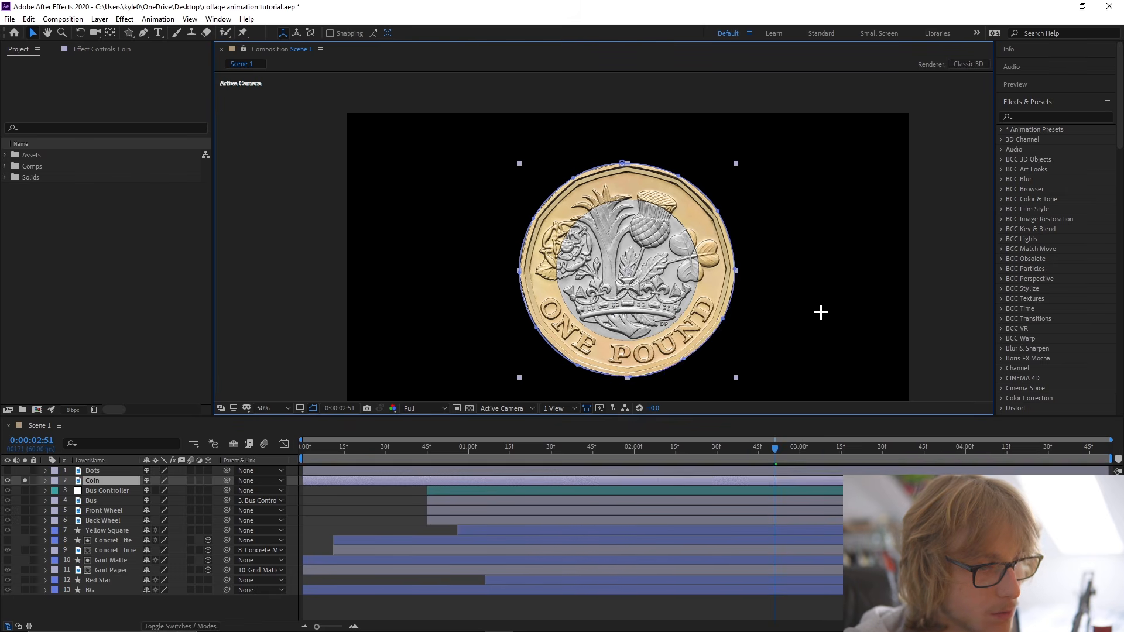
left_click(820, 313)
left_click(90, 481)
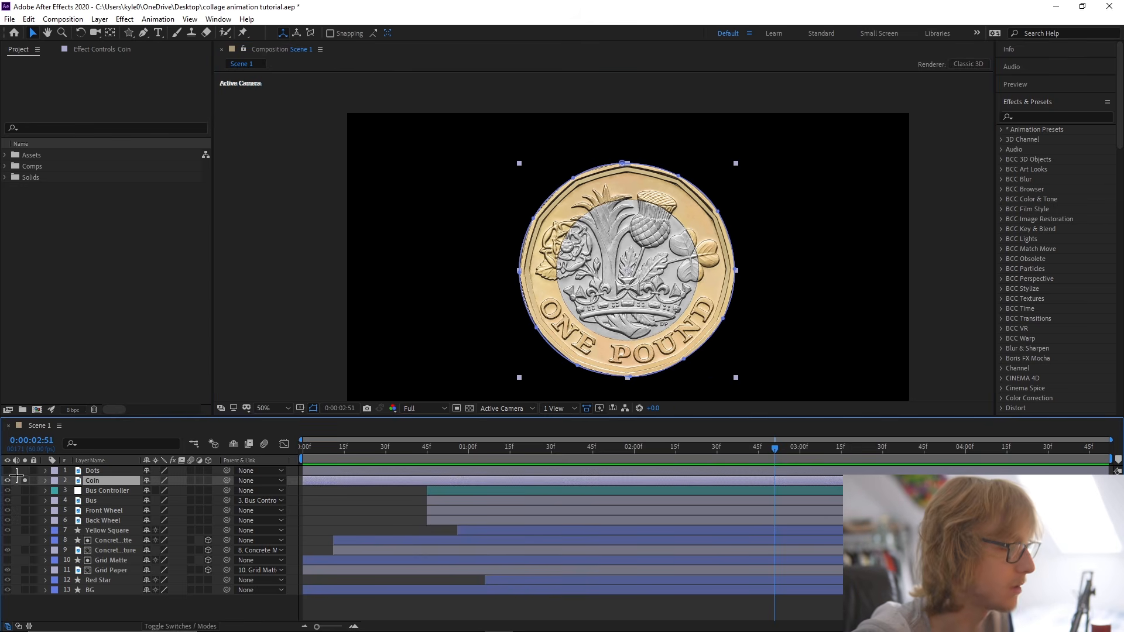
Unsolo the Coin layer, save the project, and move the layer directly above BG in the stack.
left_click(24, 480)
key("ctrl+s")
left_click_drag(103, 480, 116, 588)
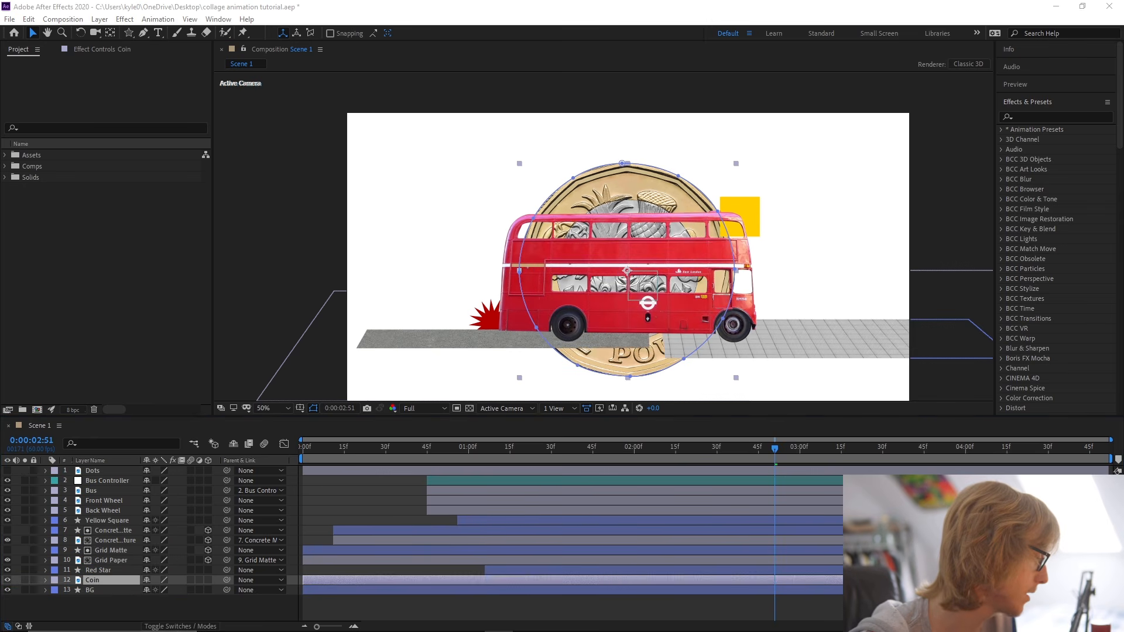
Move the coin up and to the left behind the bus, and reduce its scale to 30%.
left_click_drag(639, 357, 562, 321)
key("s")
left_click(157, 590)
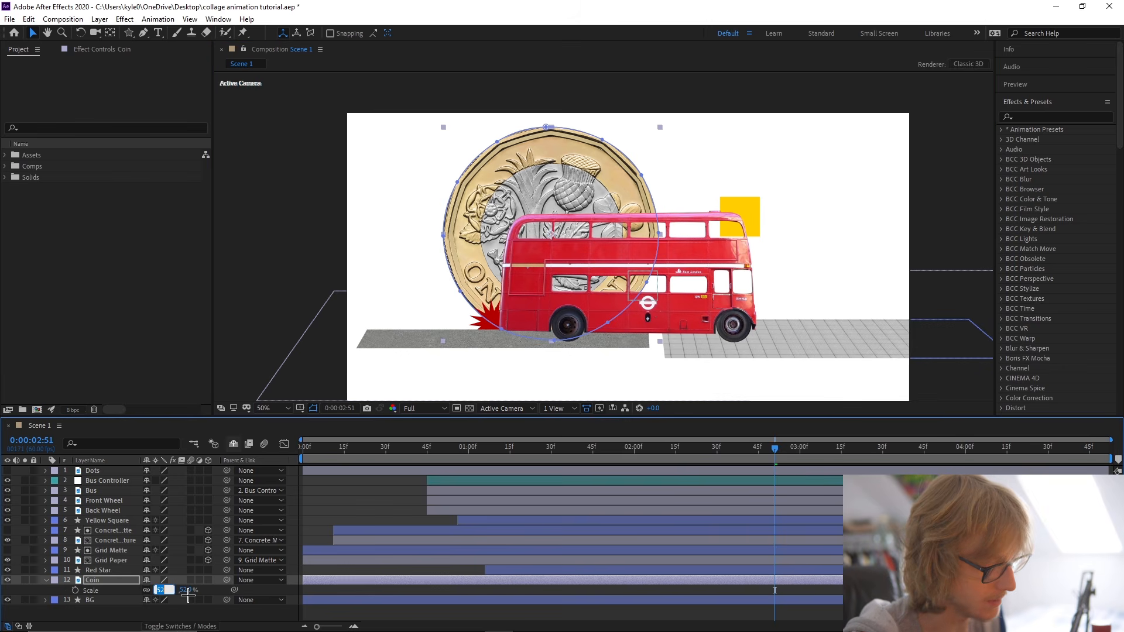
type("40")
key("Return")
left_click_drag(234, 274, 240, 219)
key("v")
left_click(158, 590)
type("30")
key("Return")
Place the coin outside the frame's left edge at -233.3, 539.5 and add Position and Rotation keyframes at 0:00:00:00.
left_click_drag(479, 253, 314, 233)
key("ctrl+s")
key("Home")
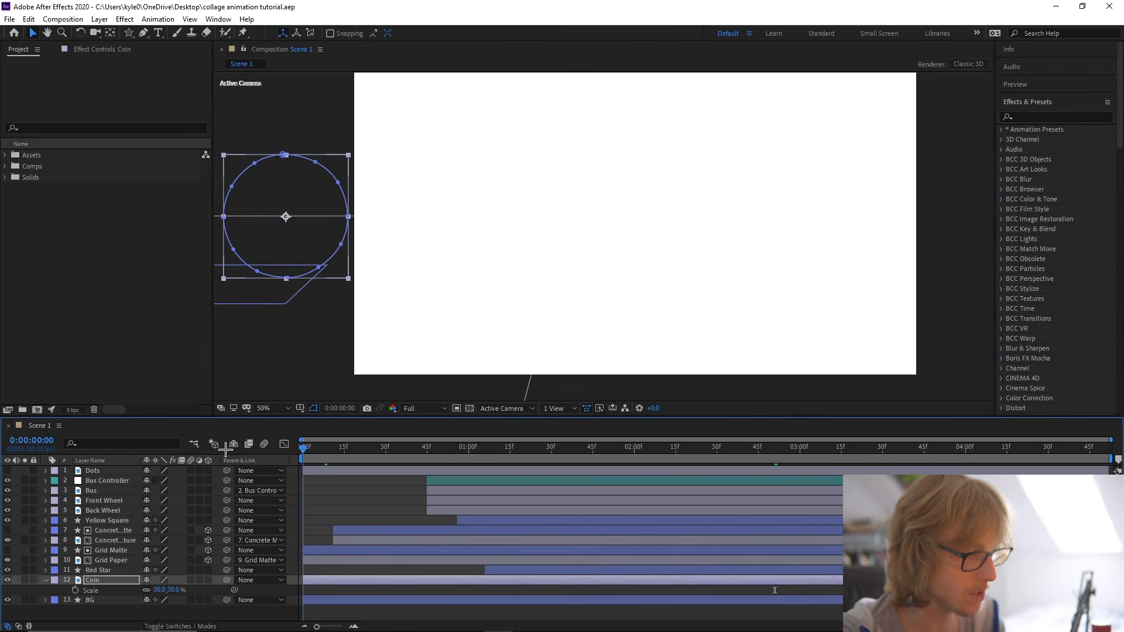
key("p")
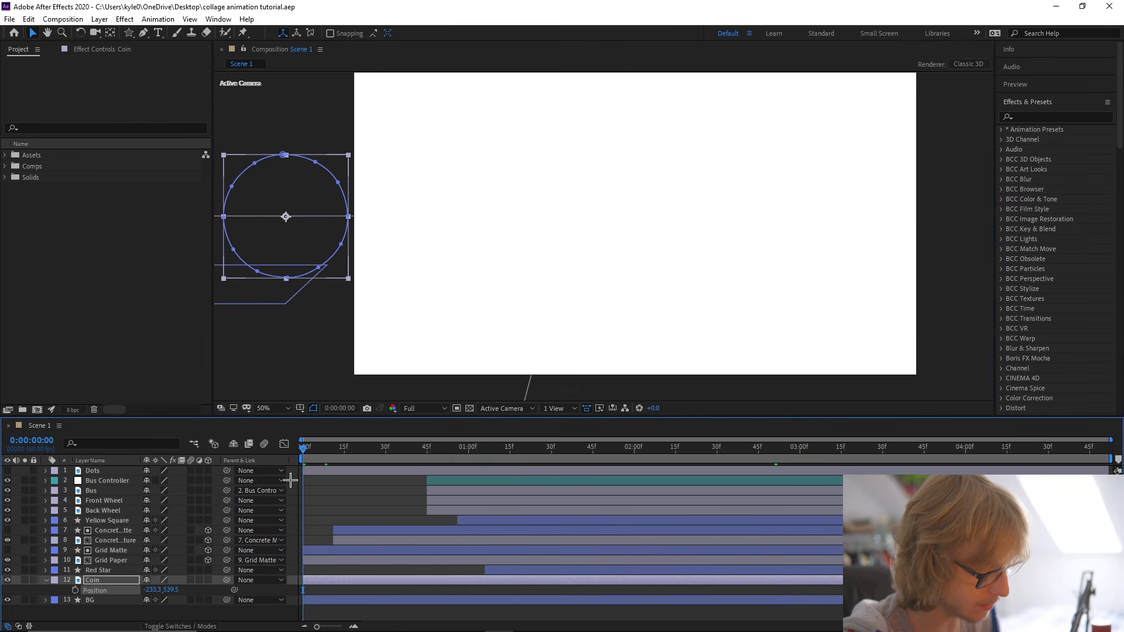
key("shift+r")
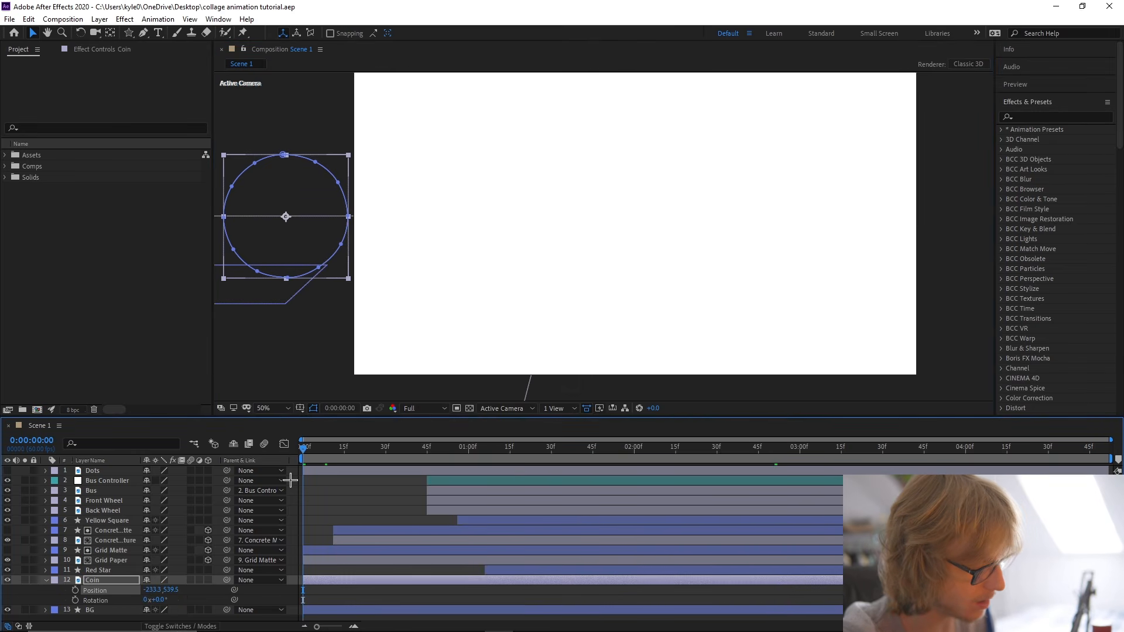
left_click(198, 594)
left_click(75, 591)
left_click(75, 600)
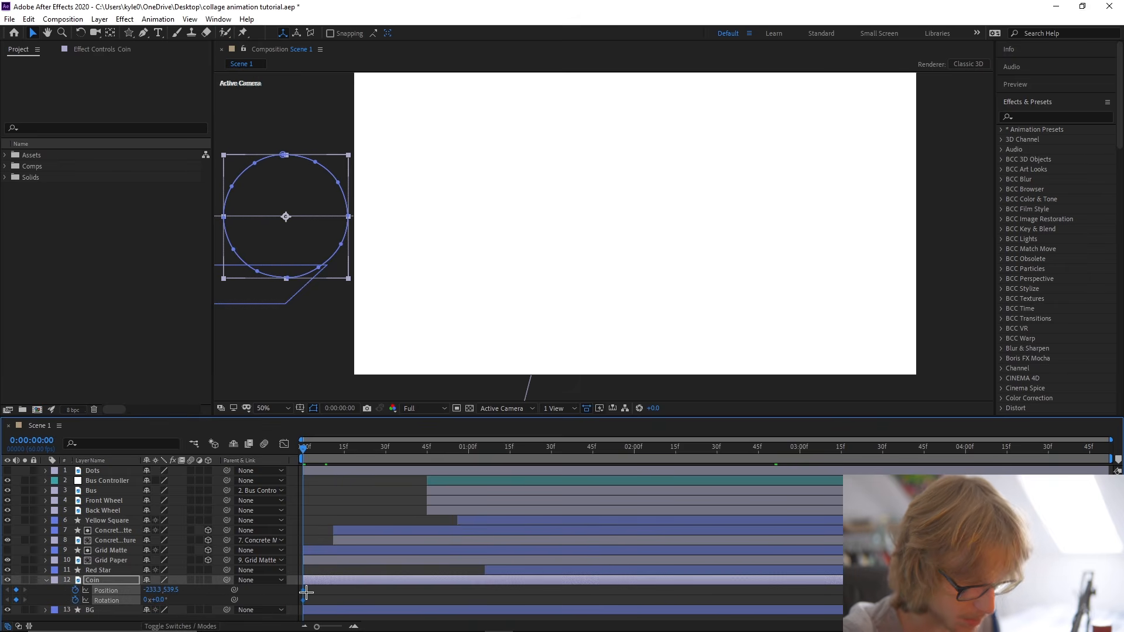
At 0:00:04:51, move the coin past the frame's right edge to 2156.7, 539.5 and set its rotation to 1x+0.0°.
left_click_drag(315, 448, 1108, 498)
left_click_drag(666, 338, 592, 338)
left_click_drag(408, 252, 453, 246)
left_click_drag(277, 221, 977, 232)
left_click(177, 602)
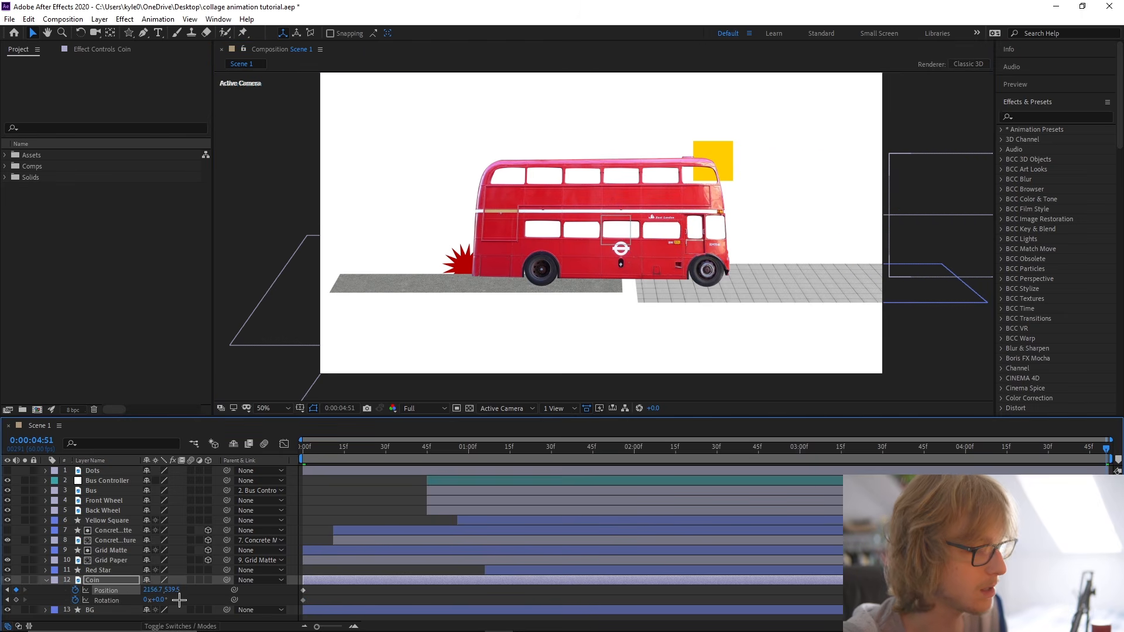
Preview the coin's roll across the scene from the first frame.
left_click_drag(322, 458, 277, 461)
key("space")
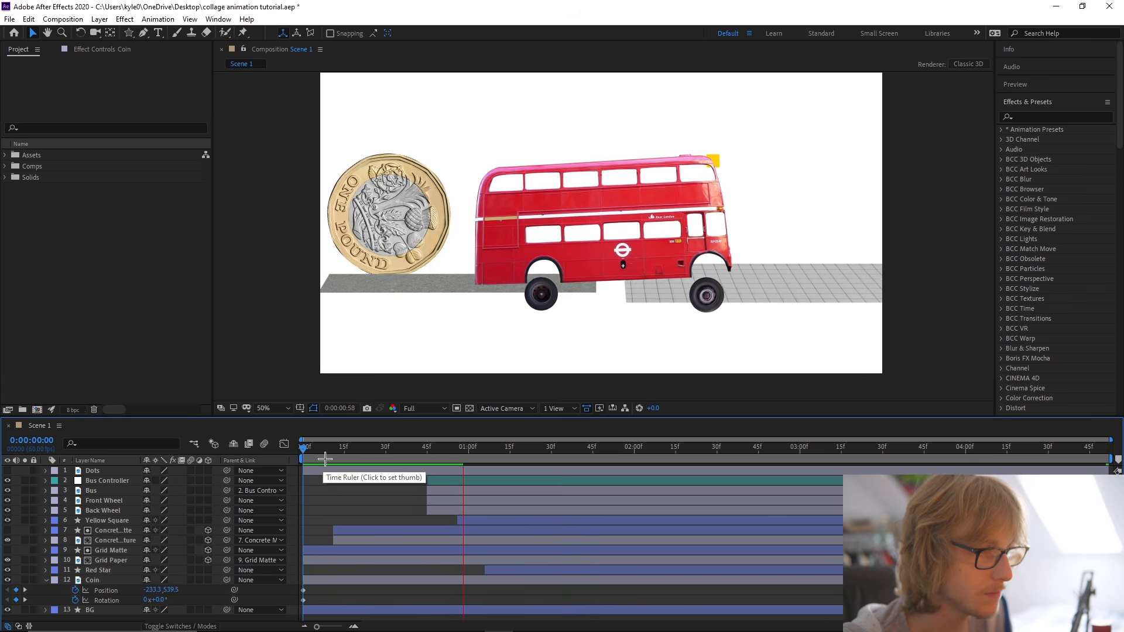
key("space")
Apply Easy Ease to all of the coin's Position and Rotation keyframes and preview the motion.
left_click(121, 592)
left_click(112, 601, "shift")
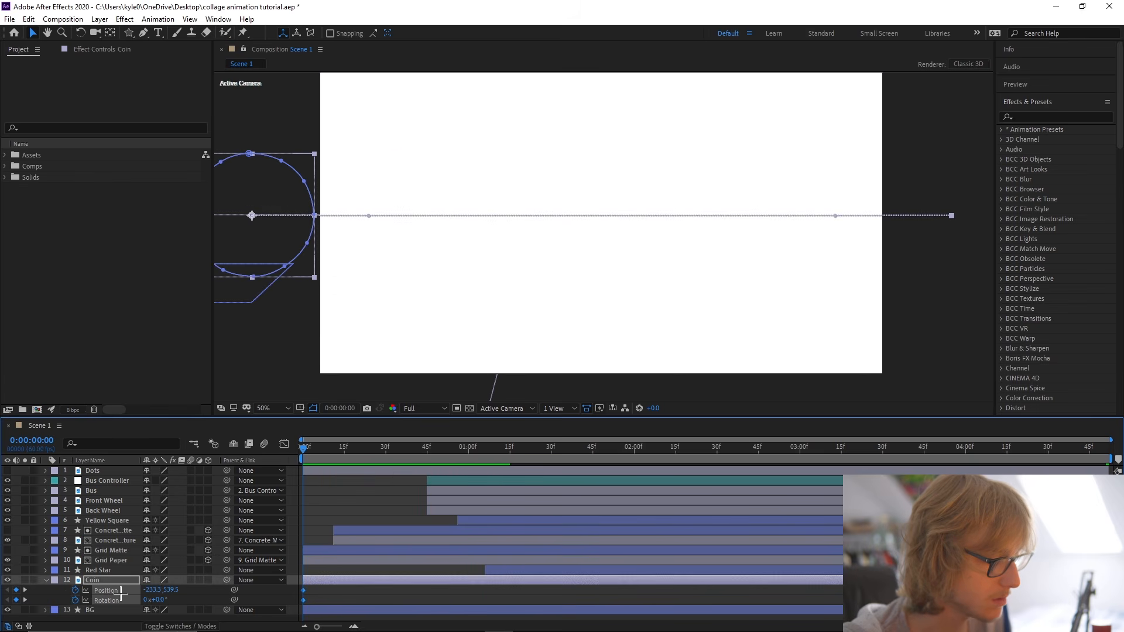
right_click(114, 602)
mouse_move(196, 572)
left_click(345, 496)
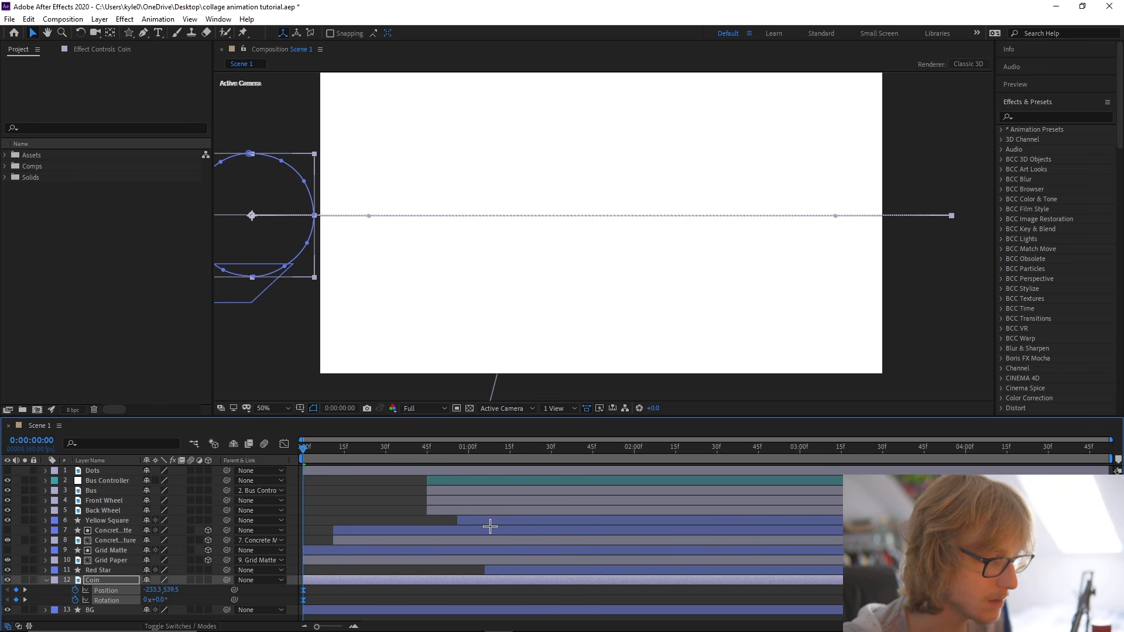
key("space")
key("space")
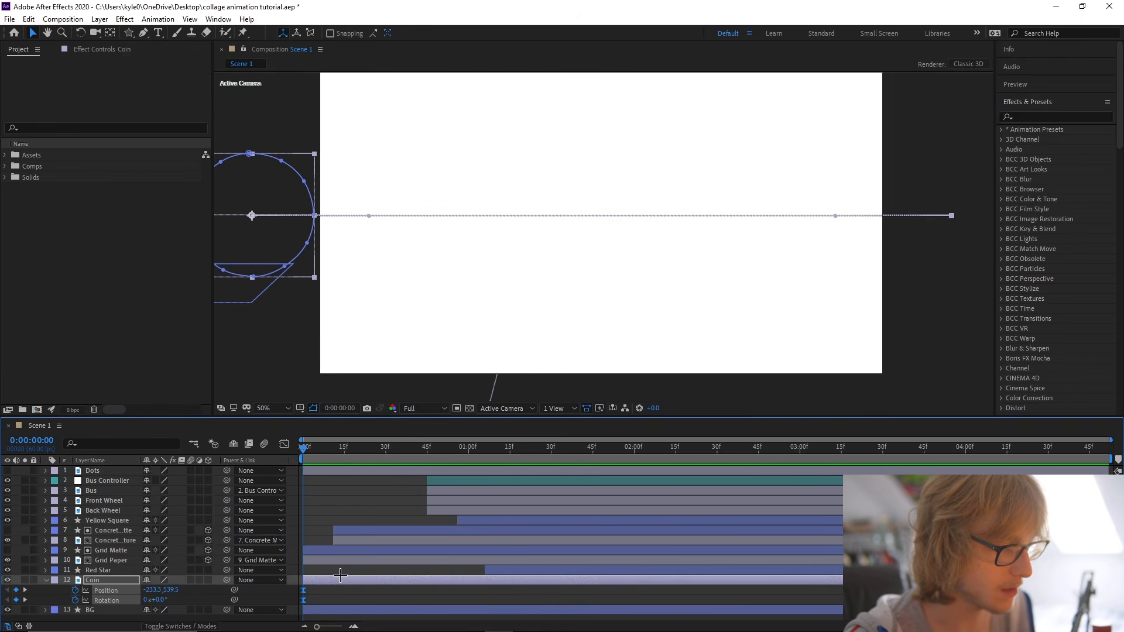
Shift the coin's whole motion path vertically to Y position 531.5 so it rolls along the road, and preview it.
left_click_drag(327, 461, 598, 449)
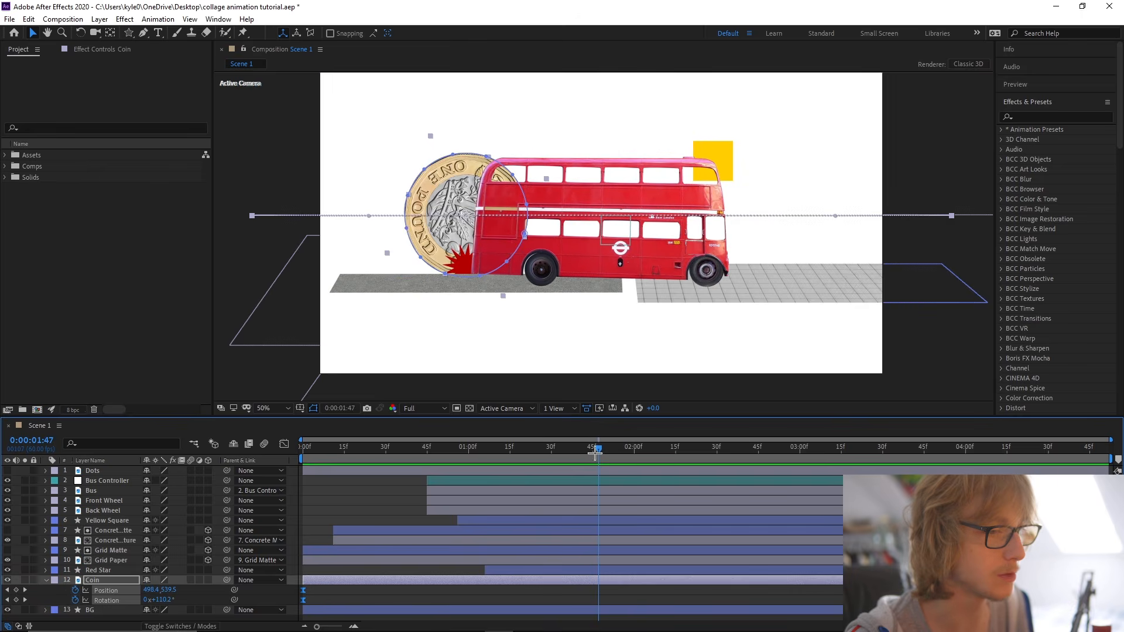
left_click_drag(404, 454, 1122, 471)
left_click(273, 593)
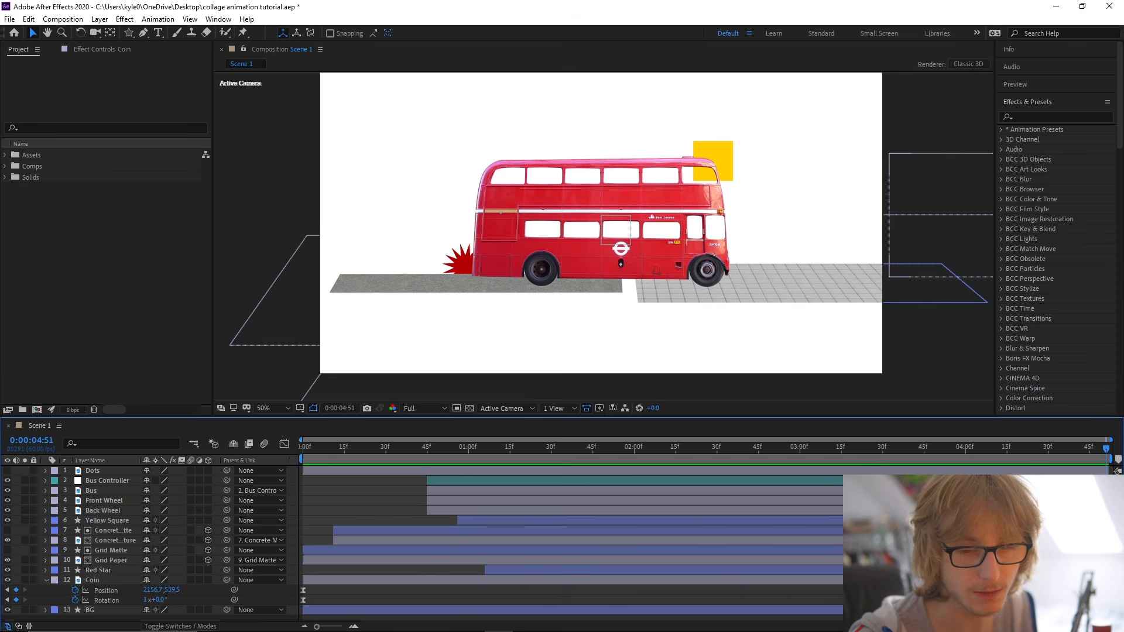
left_click(456, 580)
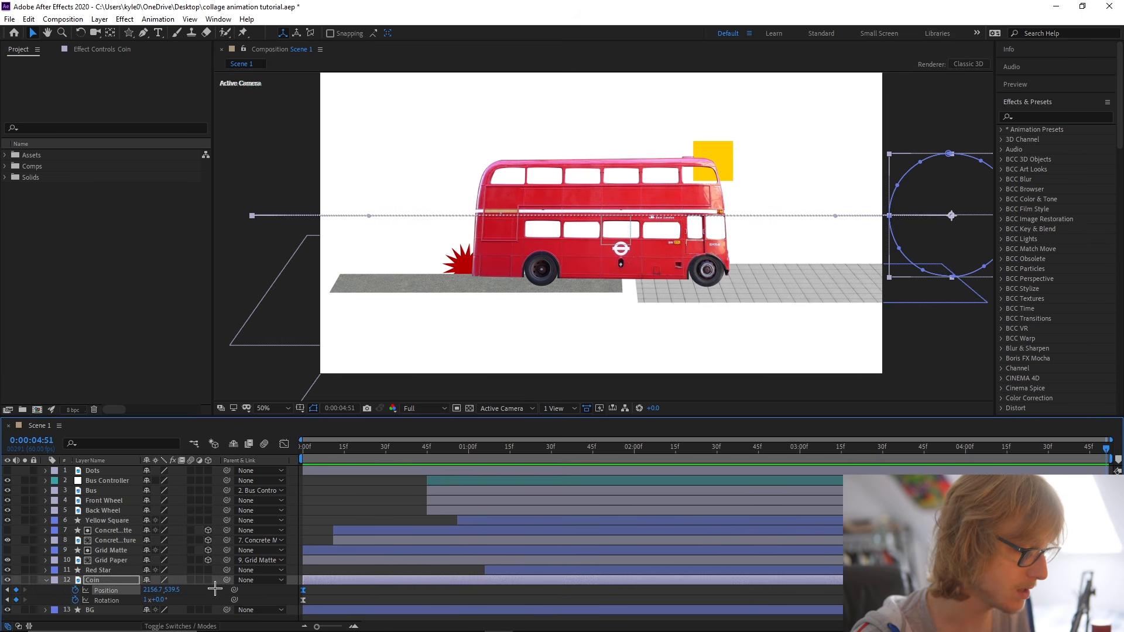
left_click_drag(954, 242, 957, 237)
mouse_move(567, 454)
left_mouse_down()
mouse_move(536, 454)
mouse_move(580, 454)
left_mouse_up()
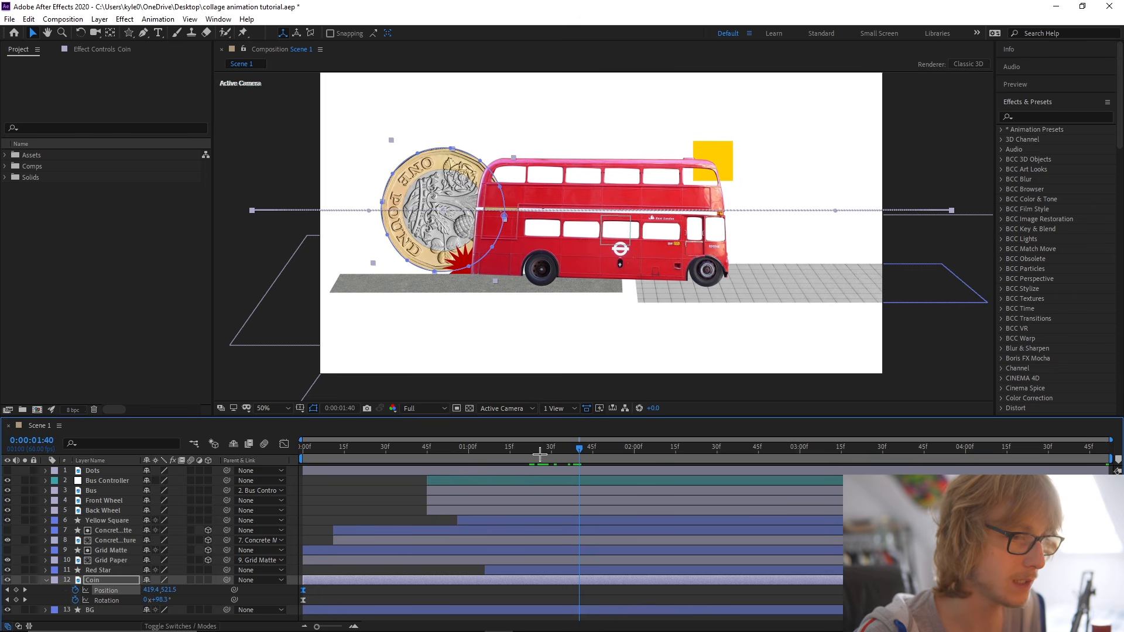
key("Home")
left_click_drag(277, 238, 278, 245)
left_click_drag(446, 452, 549, 461)
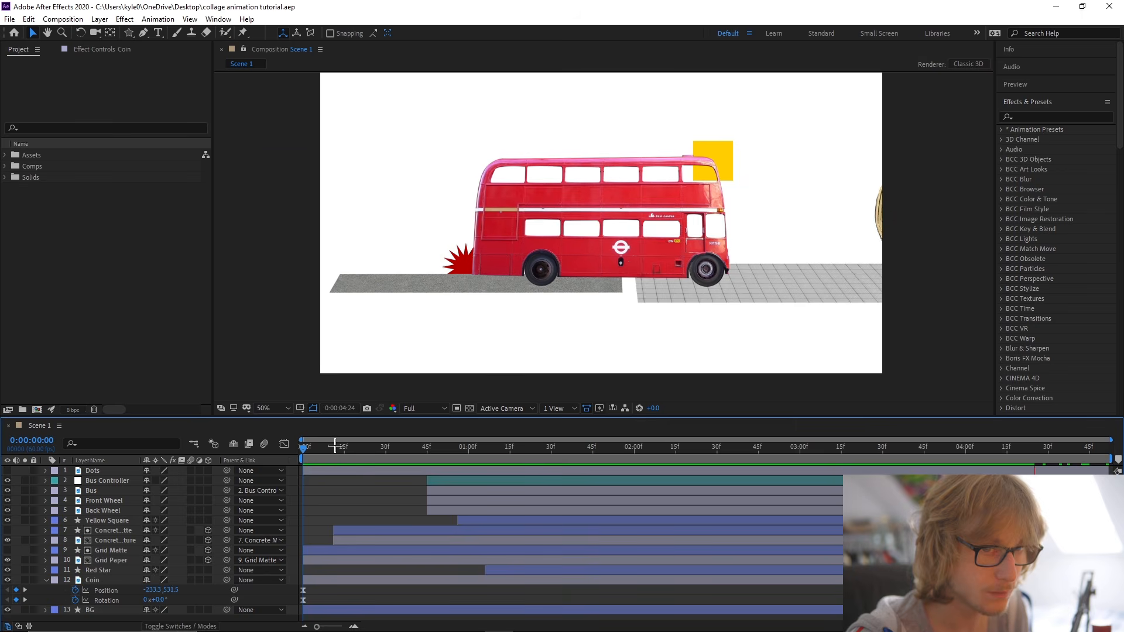
key("space")
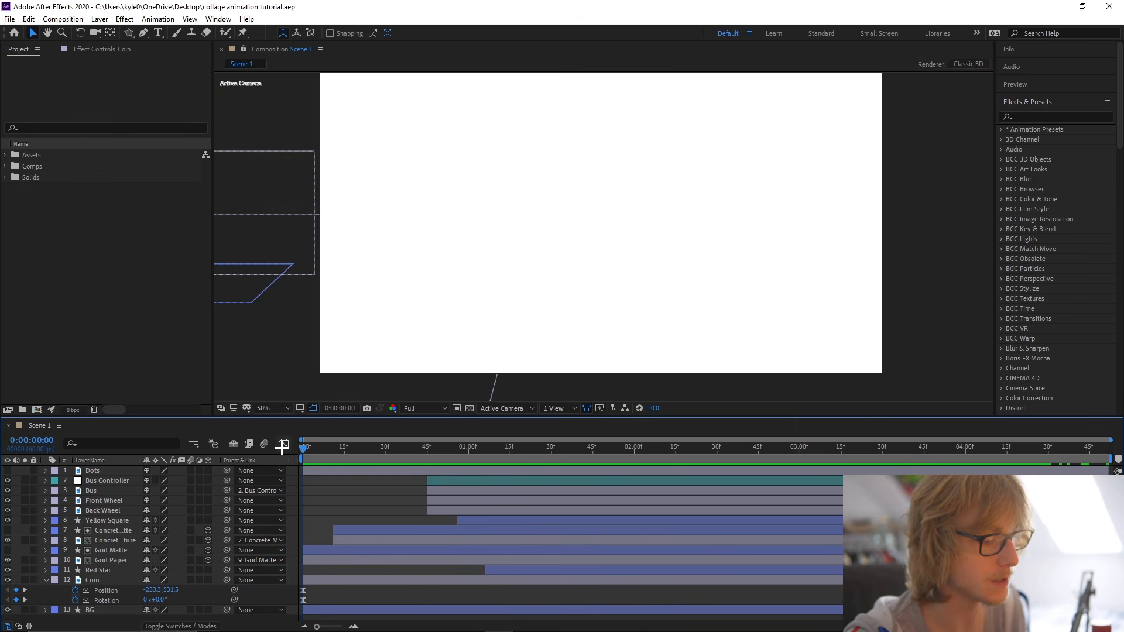
Reapply Easy Ease to the coin's Position and Rotation keyframes.
left_click(117, 580)
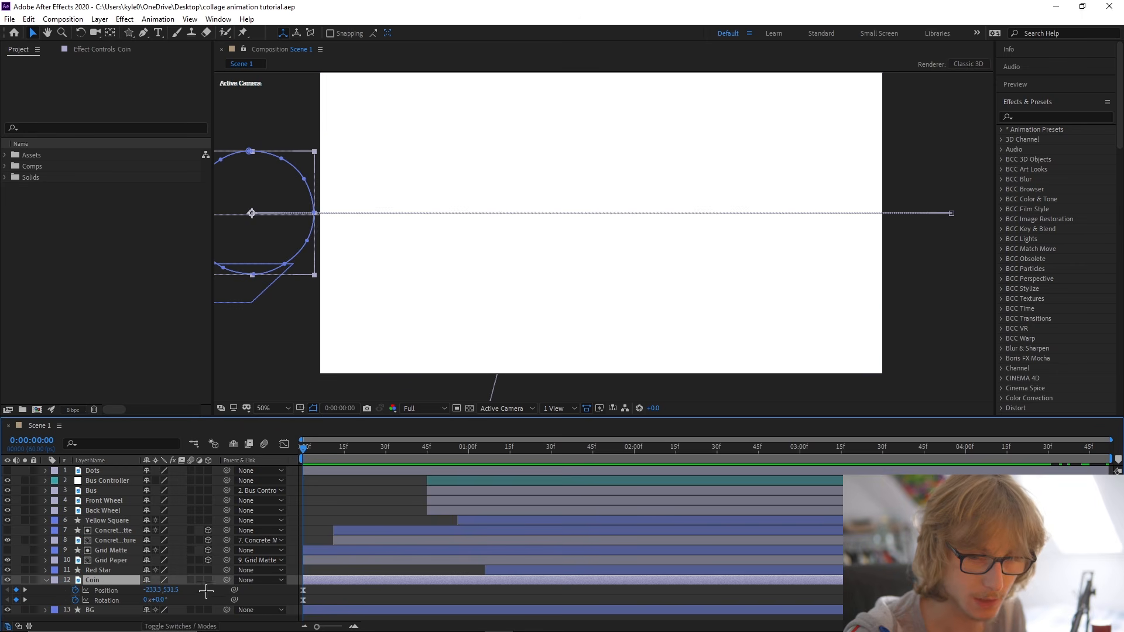
left_click(117, 609, "shift")
left_click(111, 601)
left_click(114, 592, "shift")
key("F9")
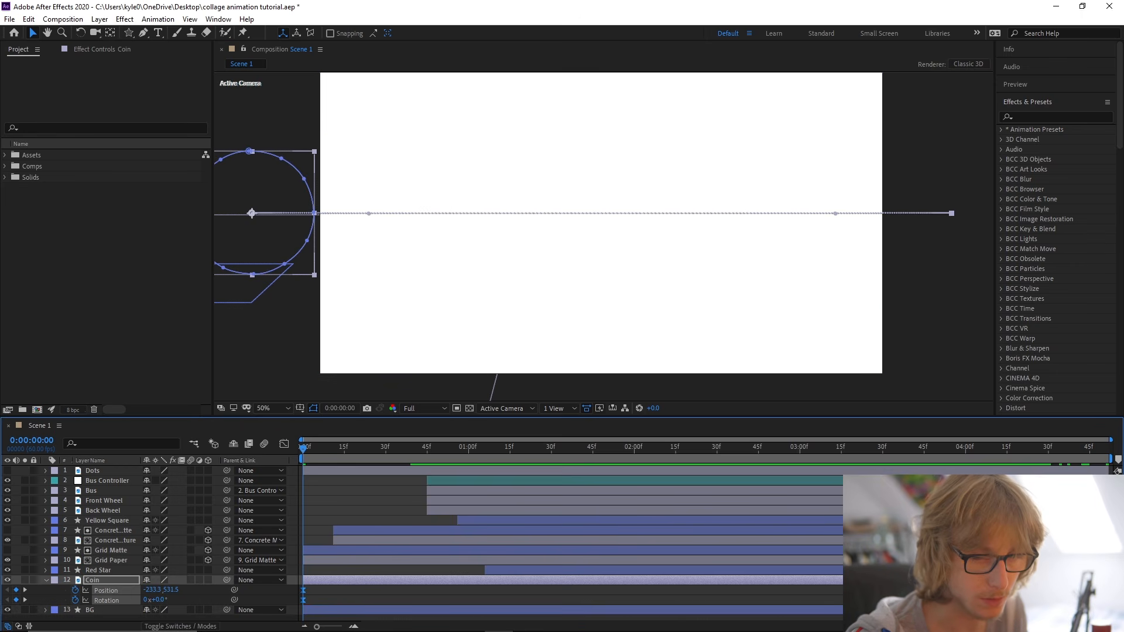
Slide the Coin layer in time to start at about 0:00:00:33, preview the scene, and clear the layer selection.
left_click_drag(374, 580, 463, 581)
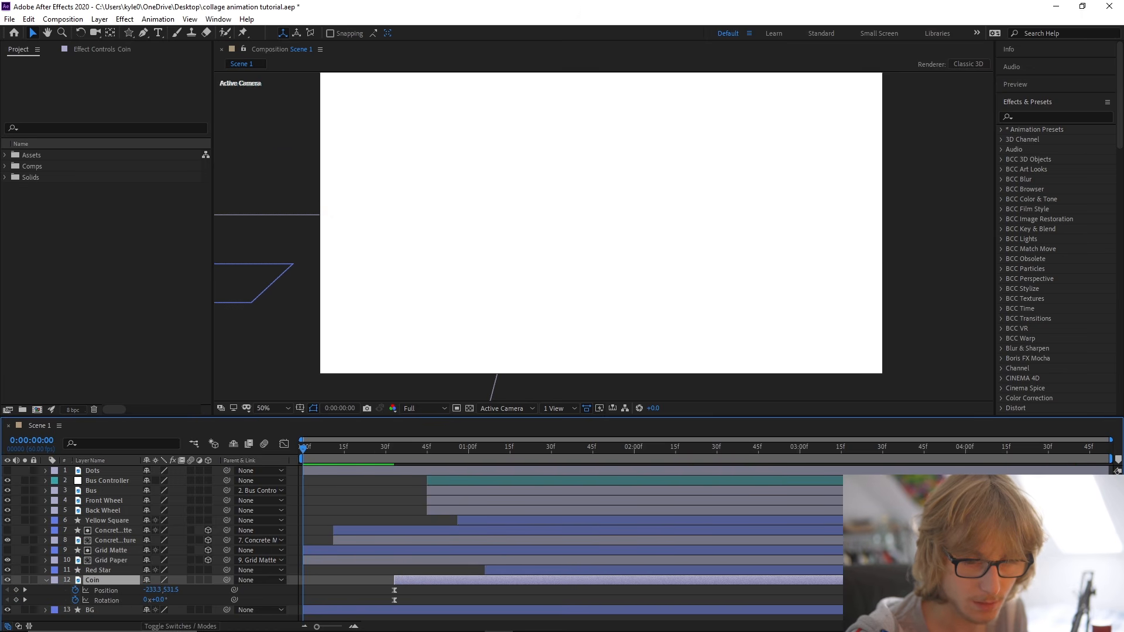
key("space")
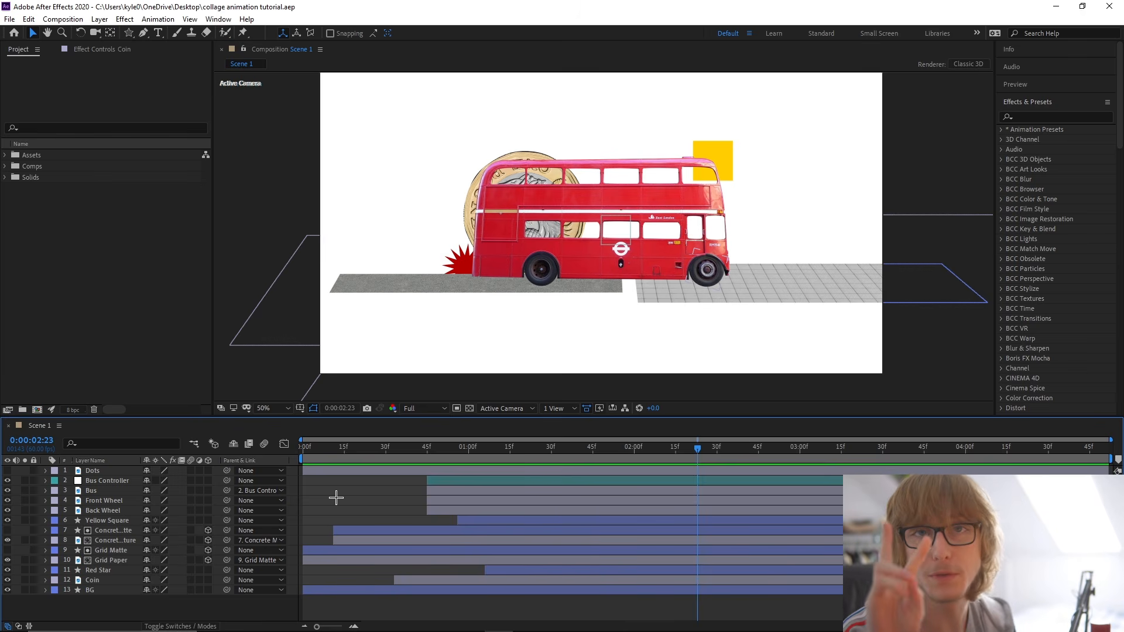
right_click(336, 497)
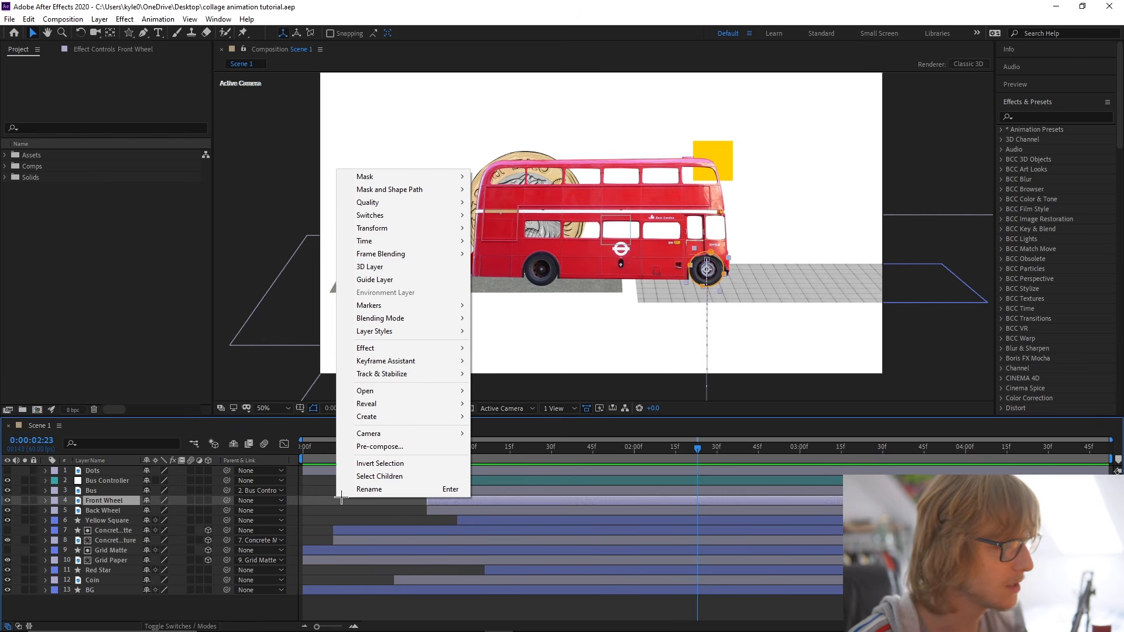
left_click(338, 501)
Ready the Pen tool for a line shape with no fill and a black (000000) stroke.
key("g")
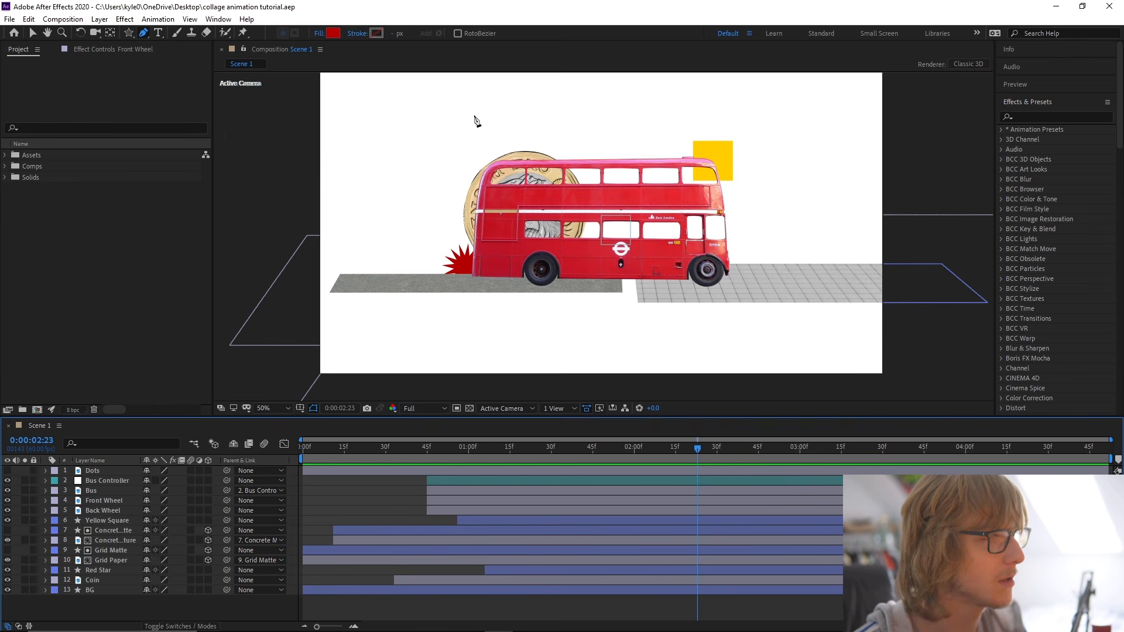
left_click(318, 34)
left_click(503, 277)
left_click(559, 346)
left_click(377, 34)
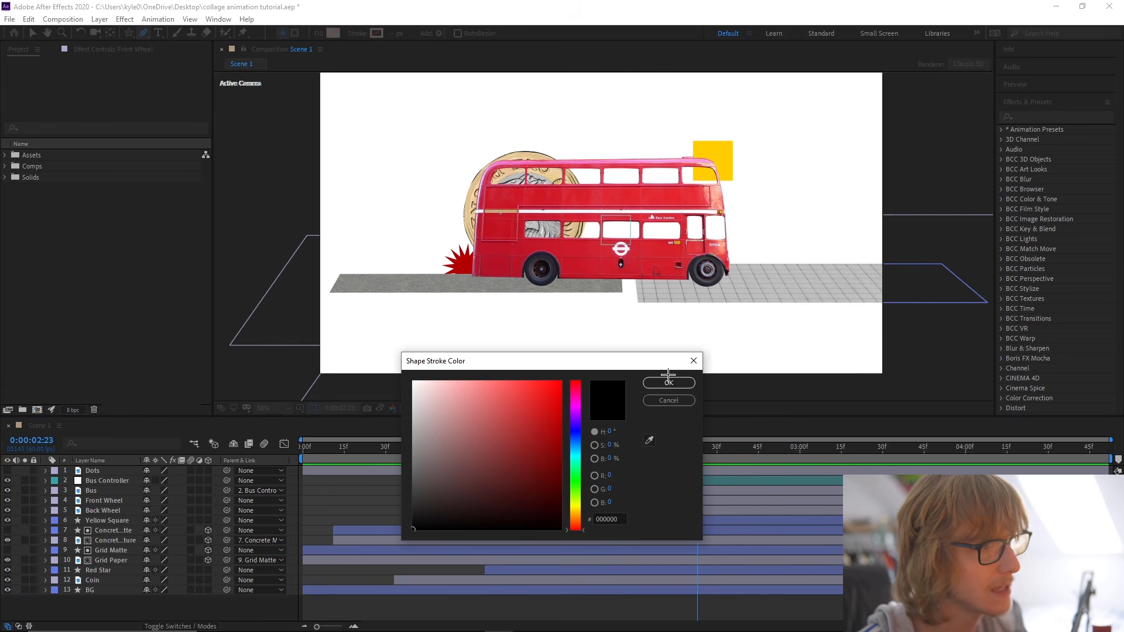
left_click(669, 381)
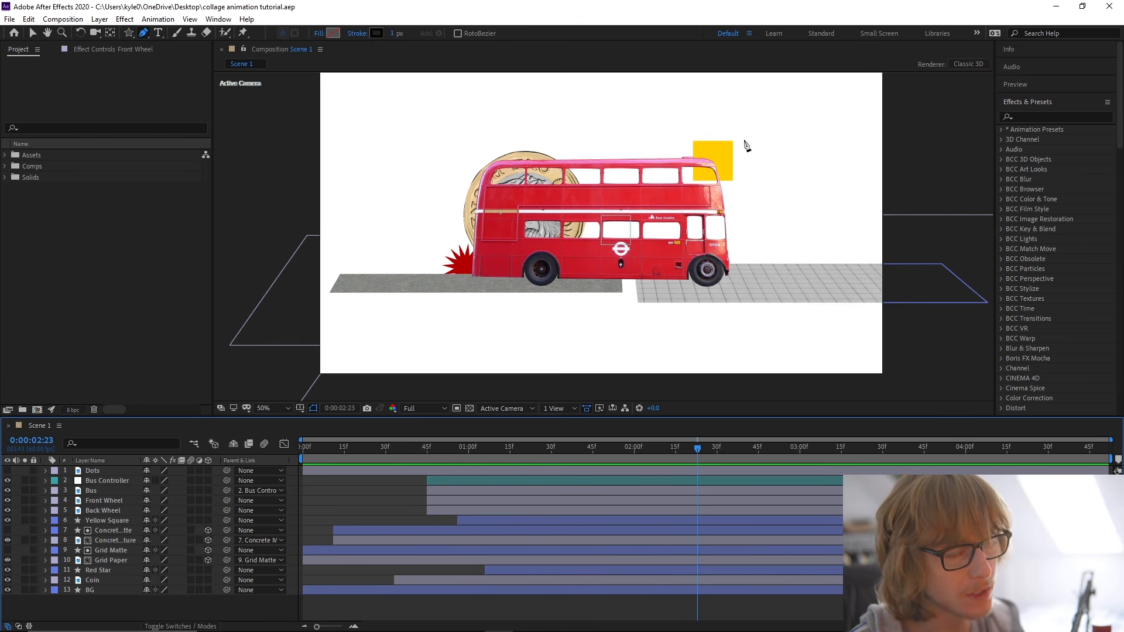
Draw an open five-point path on a new shape layer, looping around the bus and ending above the coin.
left_click(401, 112)
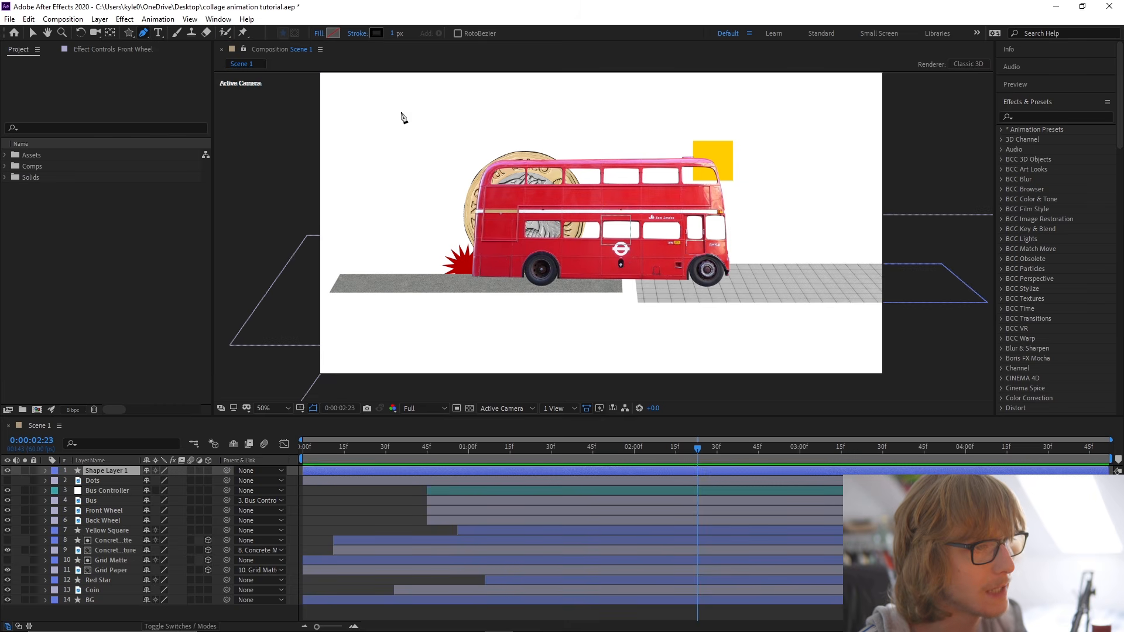
left_click(818, 202)
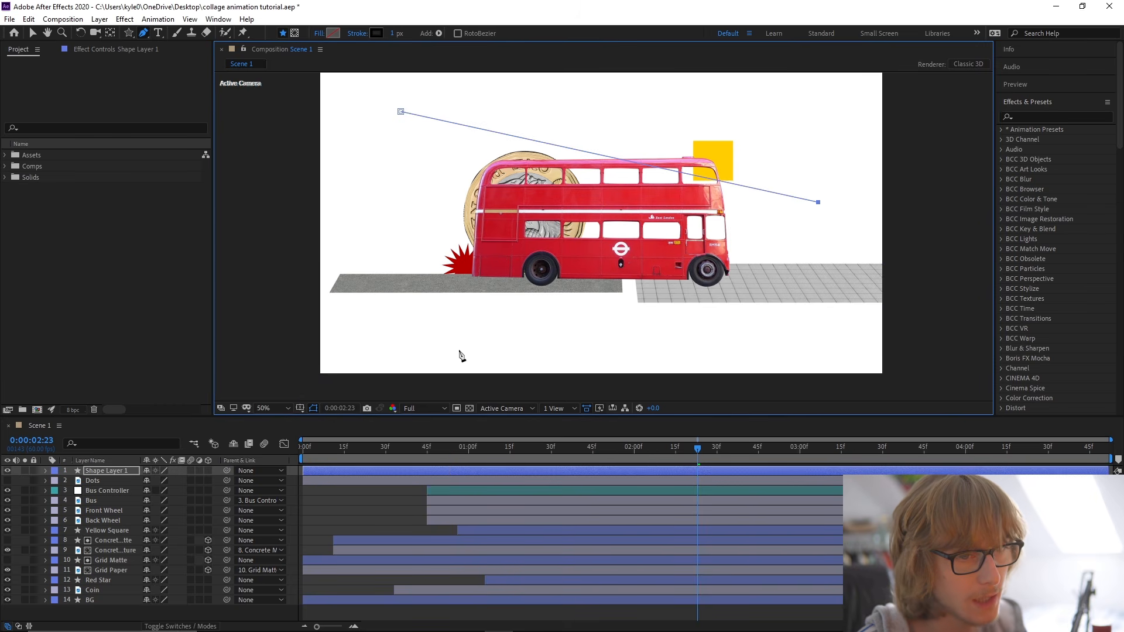
left_click_drag(819, 203, 848, 154)
left_click(550, 347)
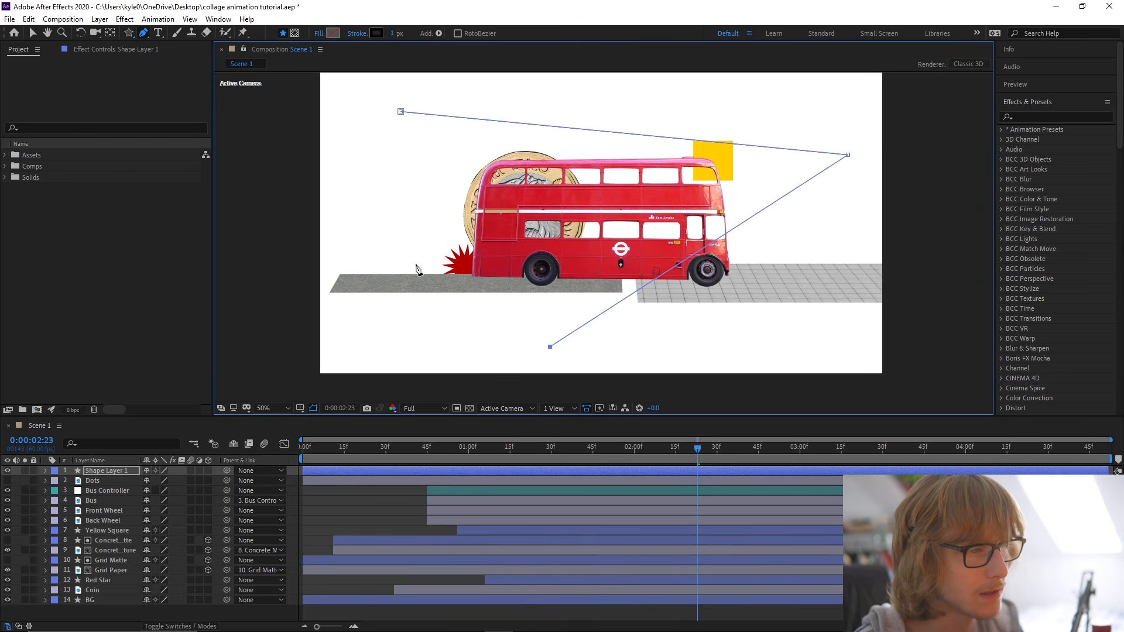
left_click(367, 260)
left_click(551, 146)
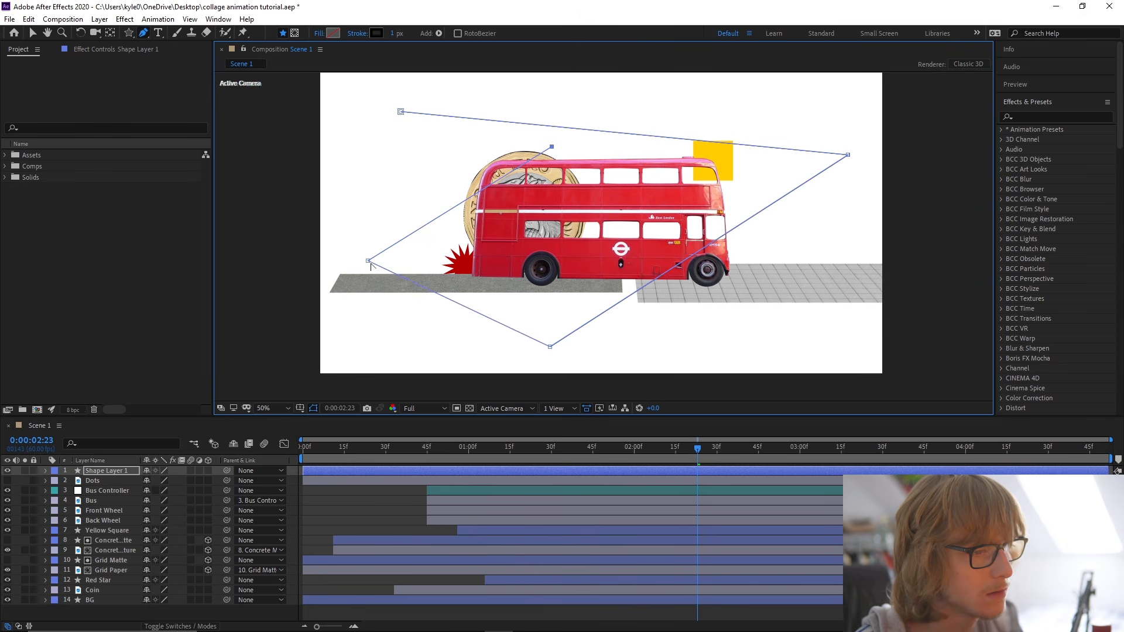
Curve the path's corner points and adjust their positions and handles to form a smooth open spiral around the bus.
left_click_drag(368, 261, 368, 327)
left_click_drag(550, 346, 666, 321)
left_click_drag(848, 154, 911, 254)
left_click_drag(550, 347, 645, 344)
left_click_drag(579, 358, 562, 353)
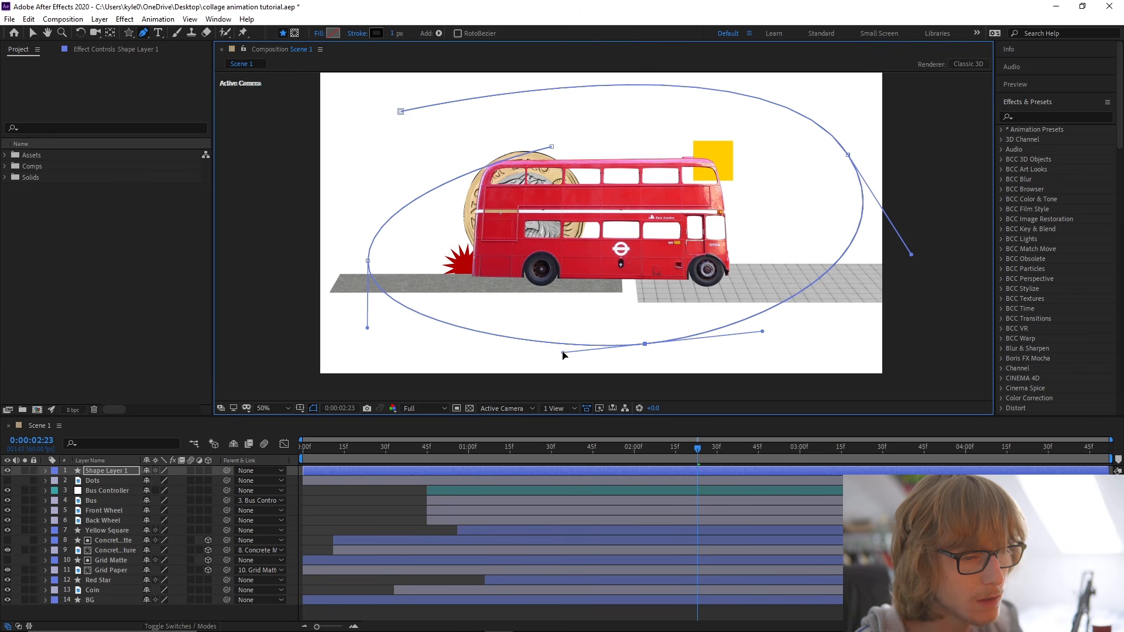
left_click_drag(851, 159, 824, 172)
left_click_drag(552, 146, 589, 142)
left_click_drag(368, 189, 358, 178)
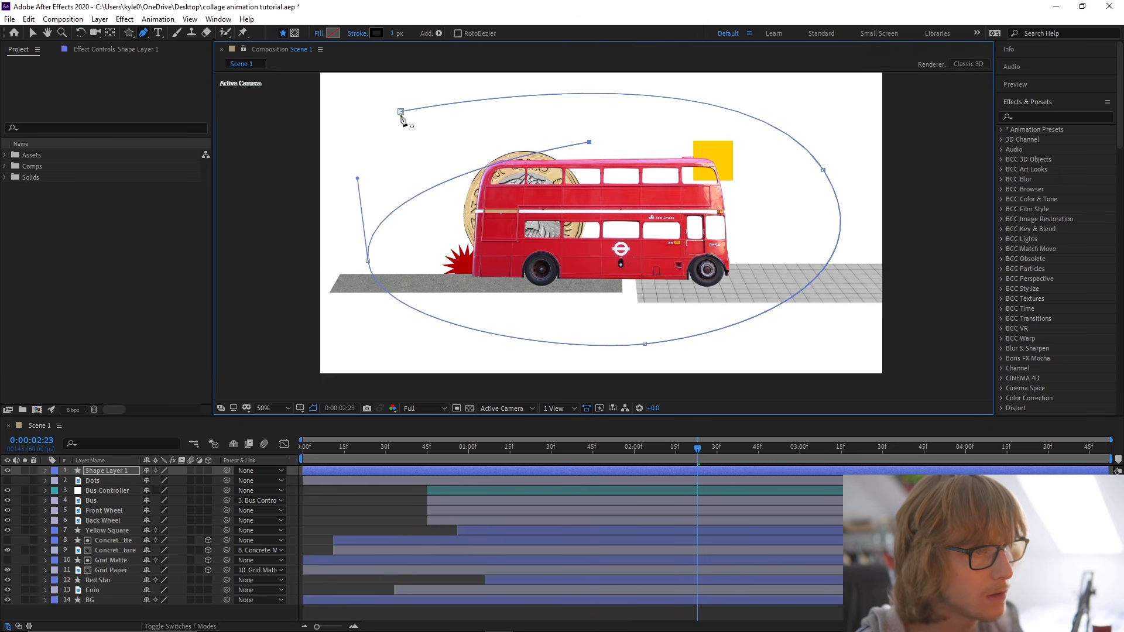
Rename the new shape layer to Scribble, move it between the Coin and BG layers, and save the project.
key("v")
right_click(95, 467)
left_click(102, 459)
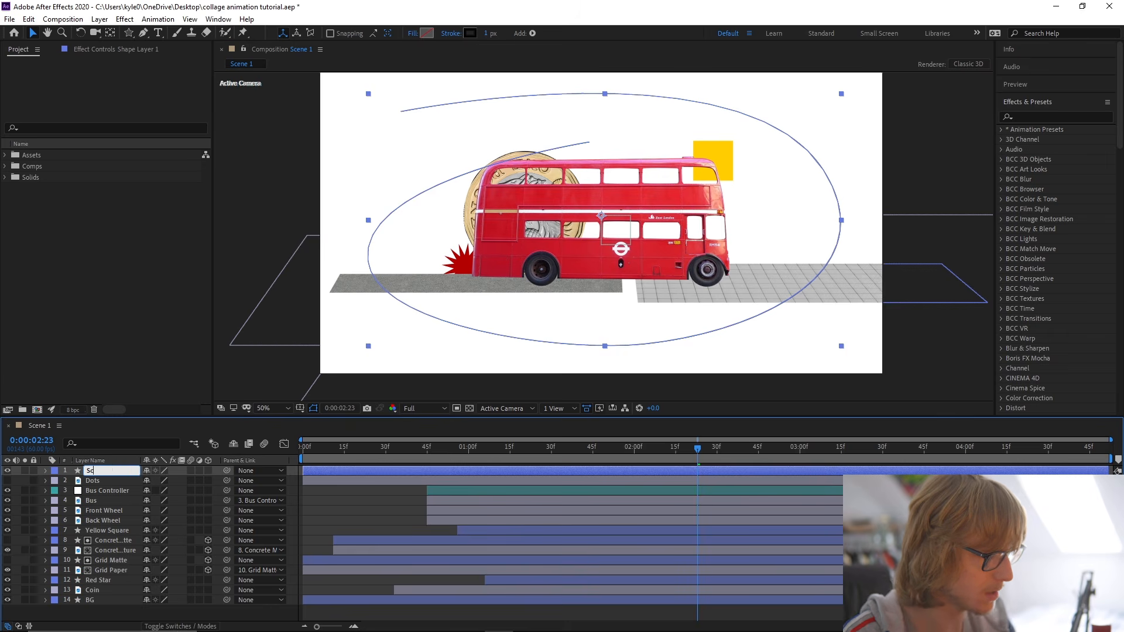
type("Scribble")
key("Return")
left_click_drag(119, 466, 120, 598)
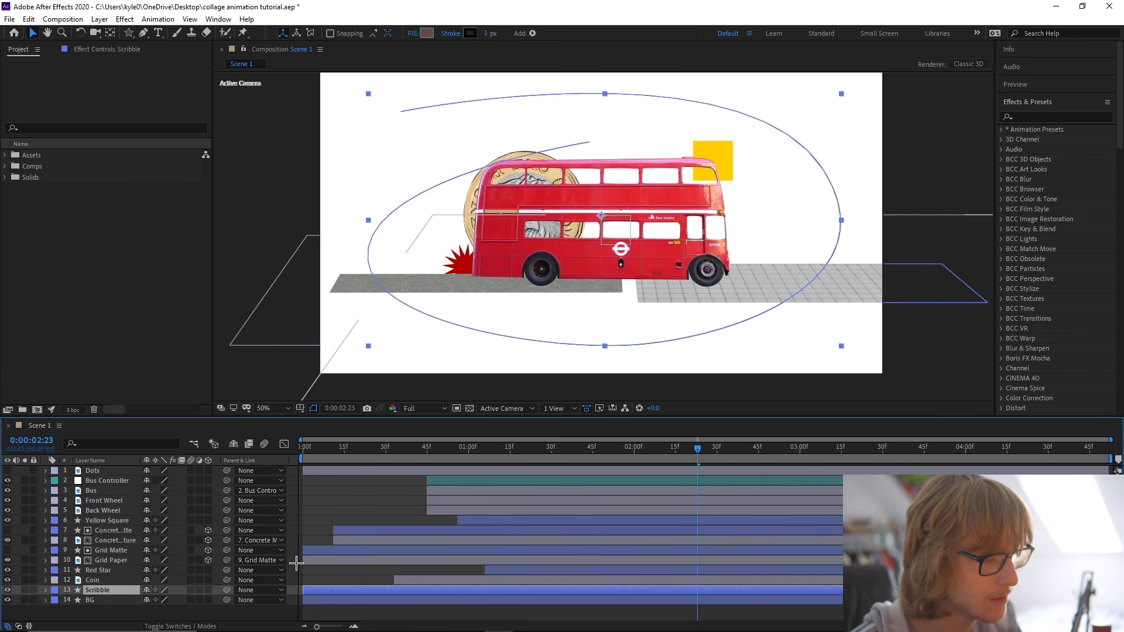
key("F2")
left_click(111, 590)
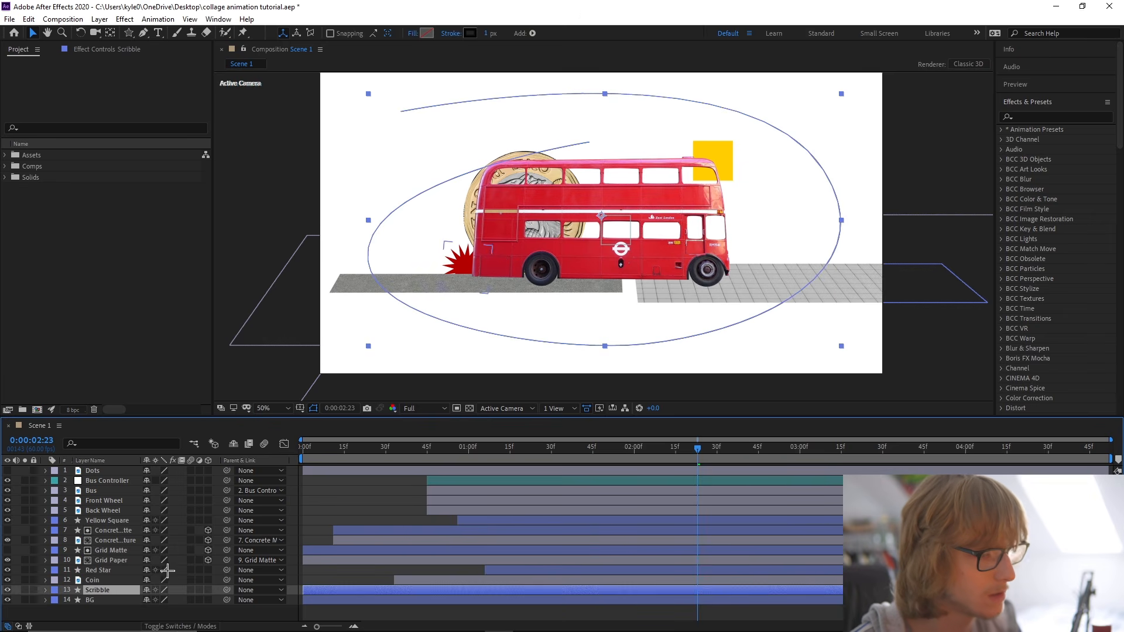
key("ctrl+s")
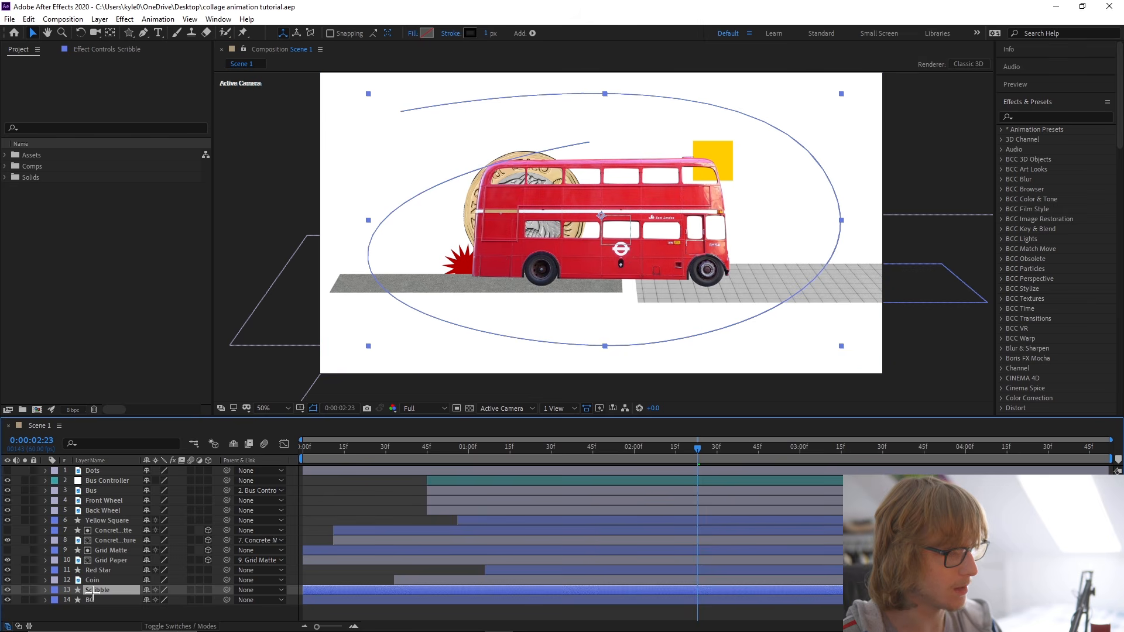
Add a Trim Paths operator to the Scribble layer and reveal its properties at 0:00:00:00.
left_click(532, 33)
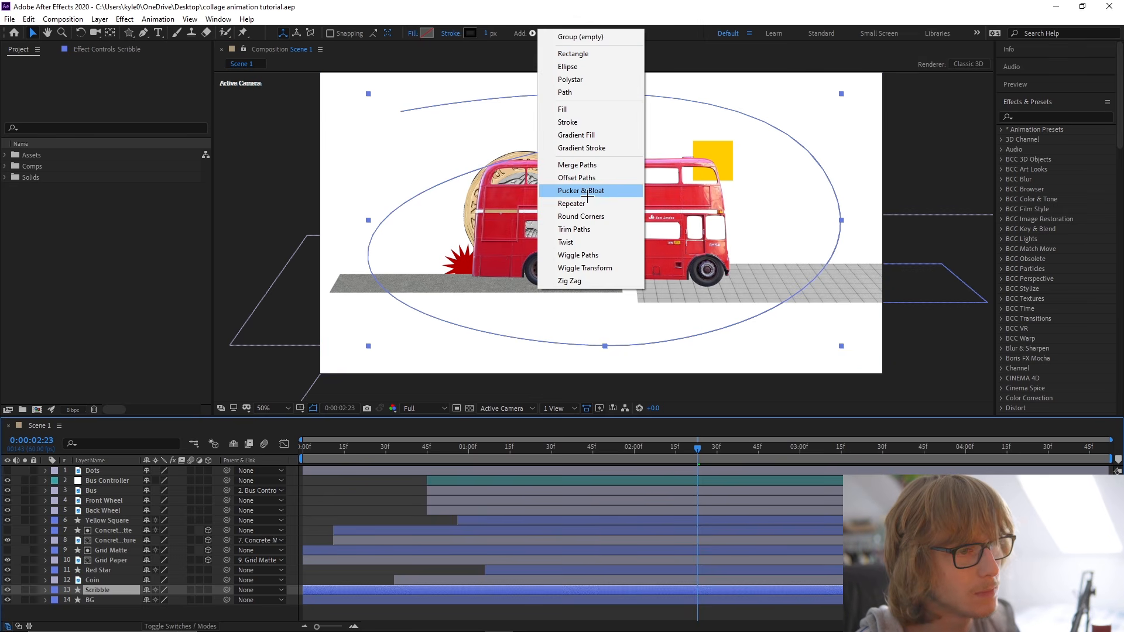
left_click(575, 229)
left_click(306, 448)
scroll(181, 587, "down", 1)
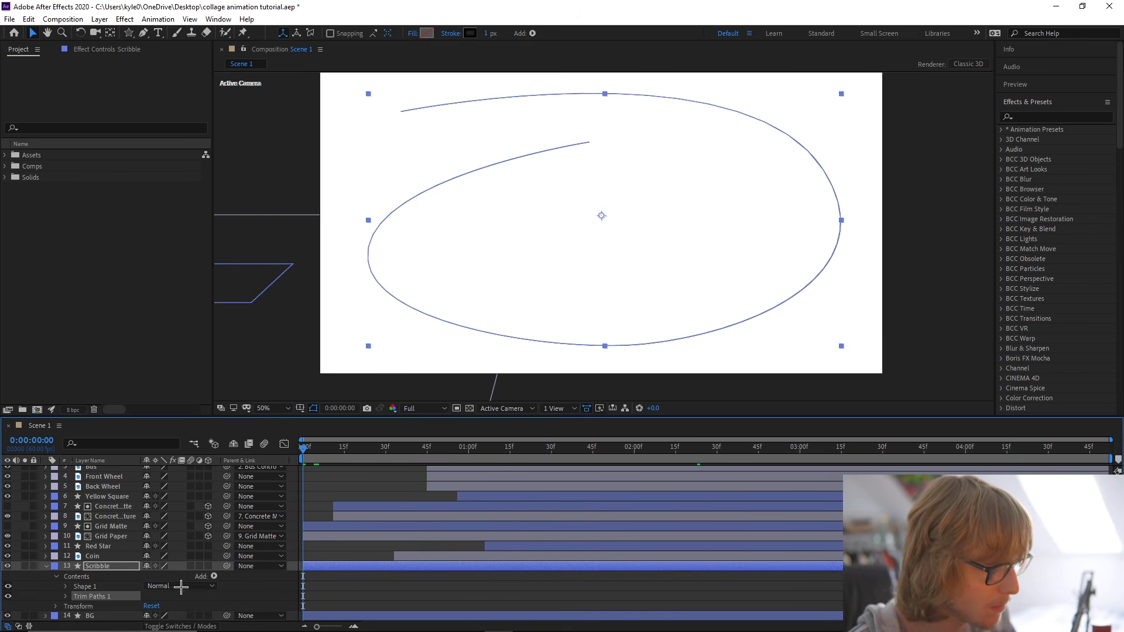
left_click(65, 596)
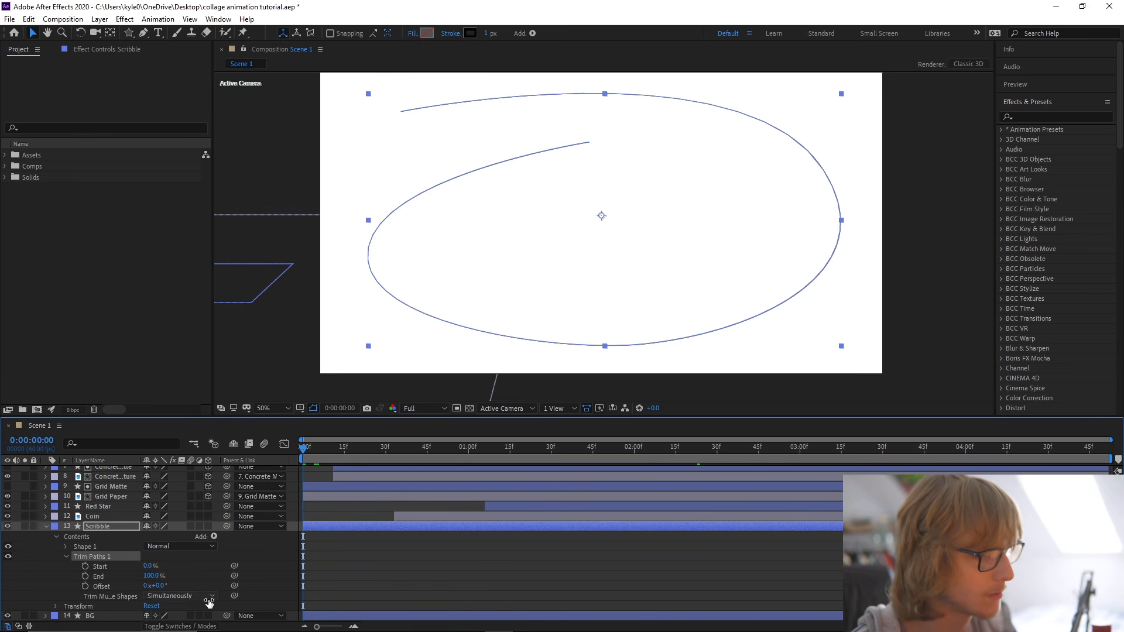
Keyframe the Trim Paths End from 0% at 0:00:00:00 to 100% at about three seconds, with Easy Ease on both keyframes.
left_click(85, 577)
left_click_drag(304, 577, 472, 600)
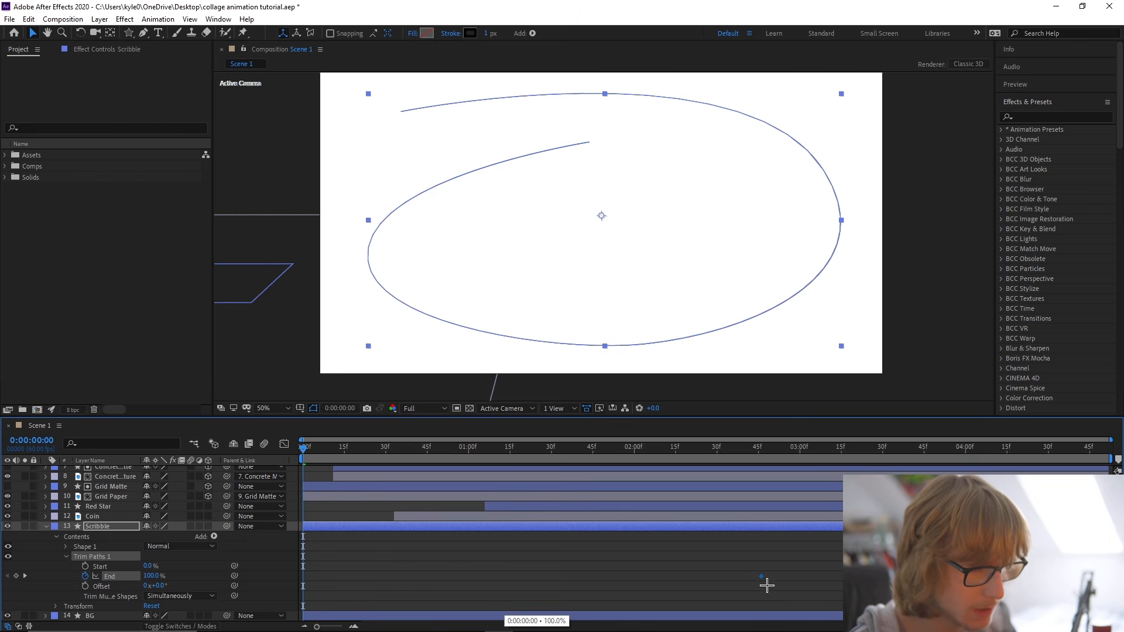
left_click_drag(151, 576, 38, 580)
right_click(129, 580)
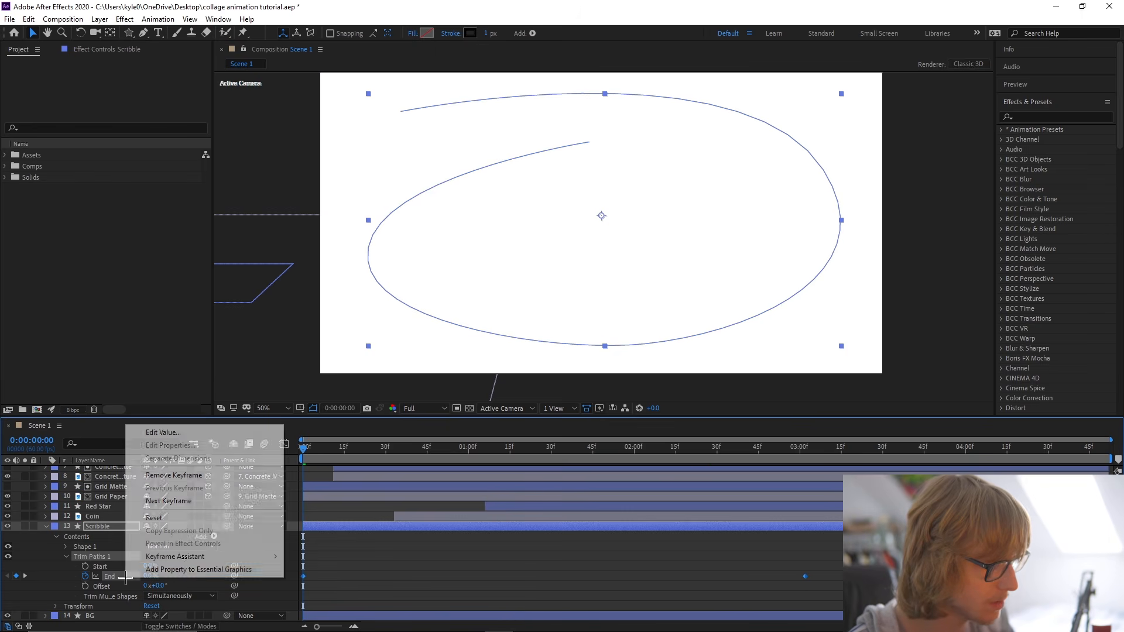
mouse_move(221, 557)
left_click(332, 481)
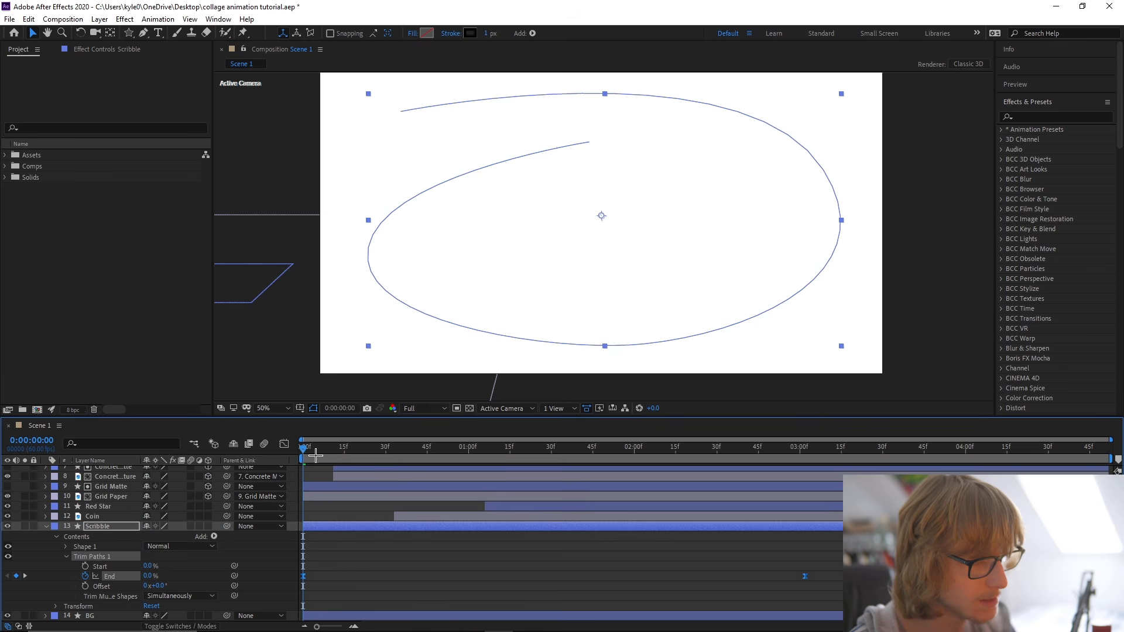
Solo the Scribble layer over the transparency grid, preview its line drawing on, and restore the normal view.
left_click(45, 529)
left_click(25, 590)
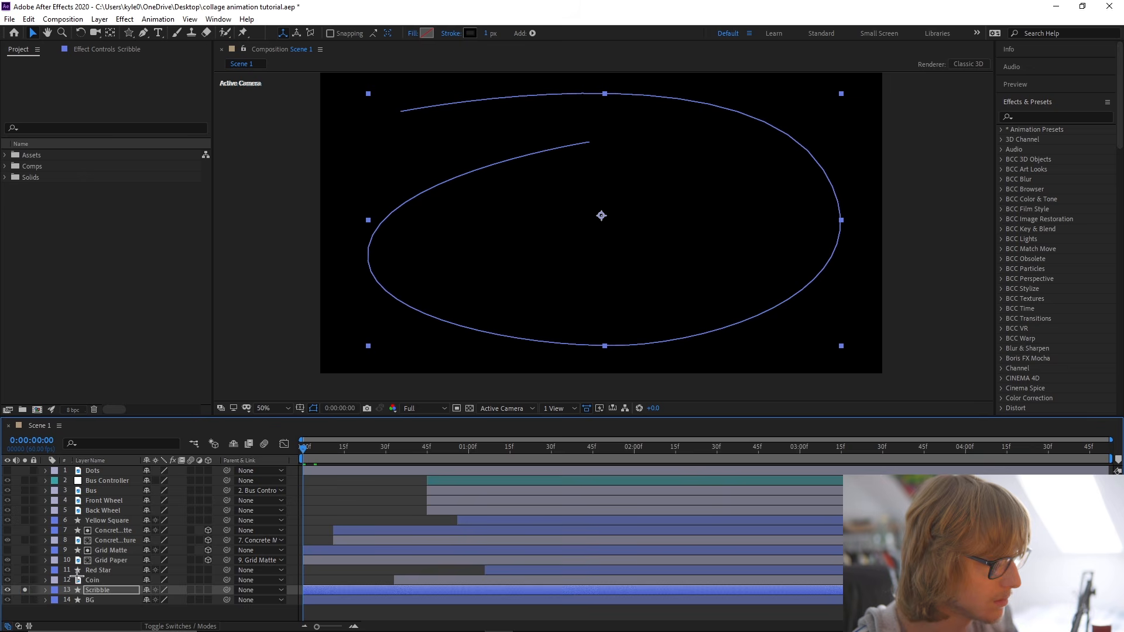
left_click(469, 410)
left_click(469, 409)
key("space")
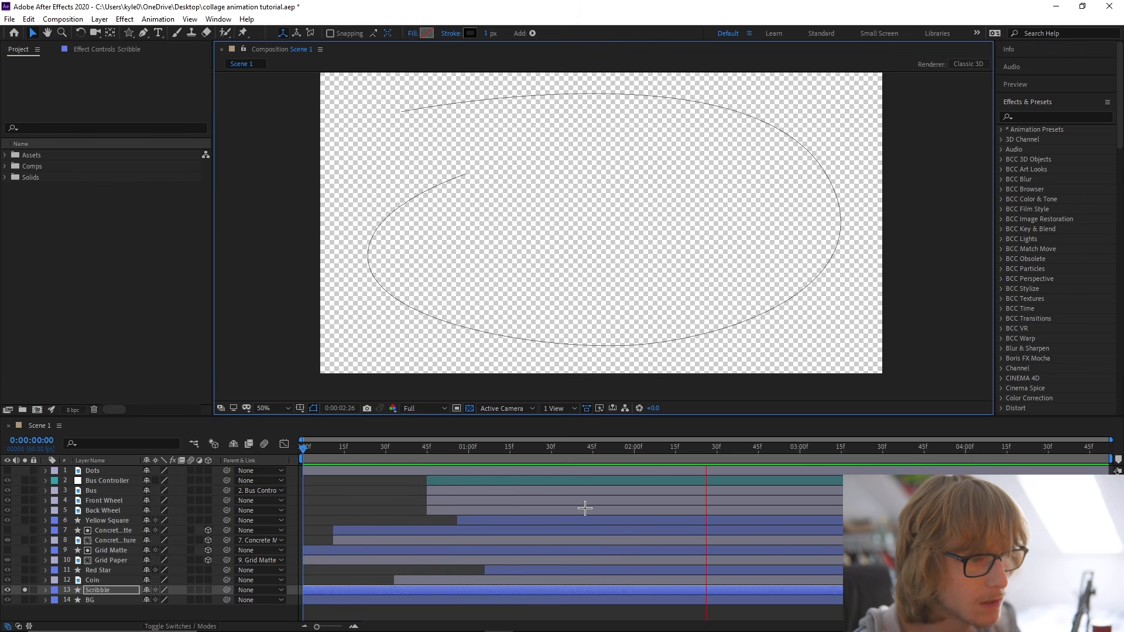
key("space")
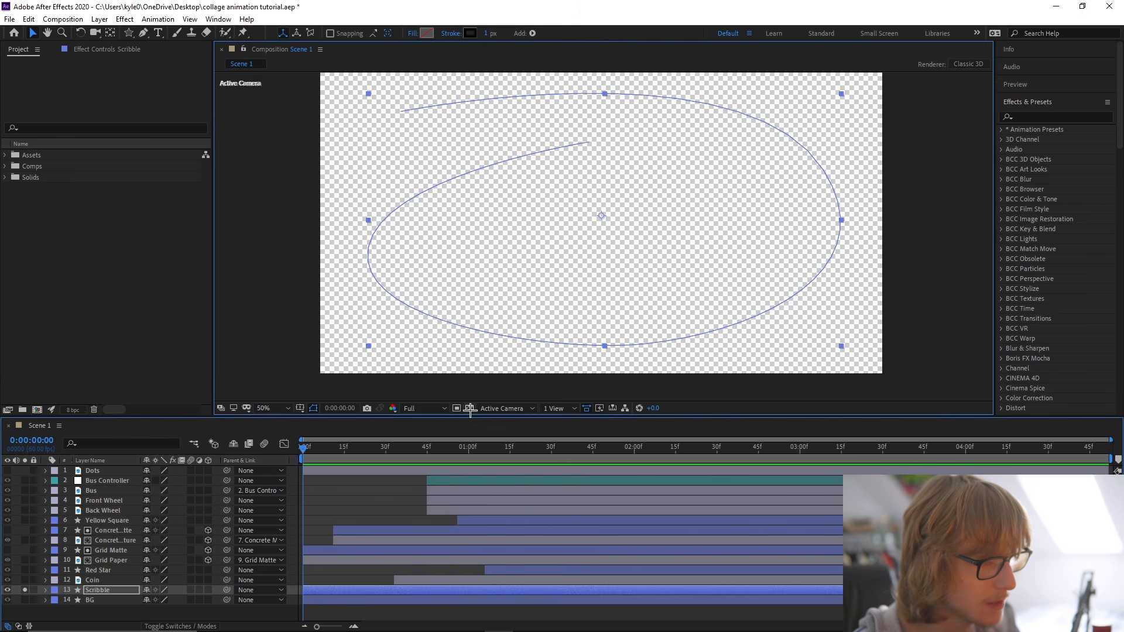
left_click(469, 408)
left_click(25, 591)
Lengthen the ease handles of both End keyframes in the speed graph for a steeper mid-curve peak, preview, and save.
key("u")
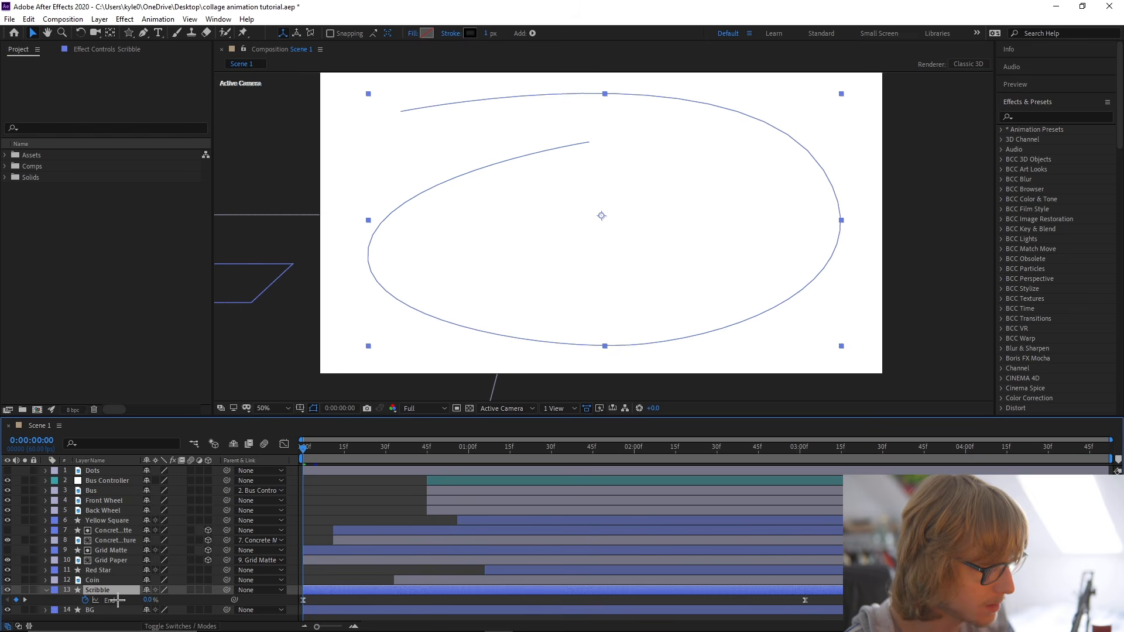
left_click(282, 443)
right_click(764, 361)
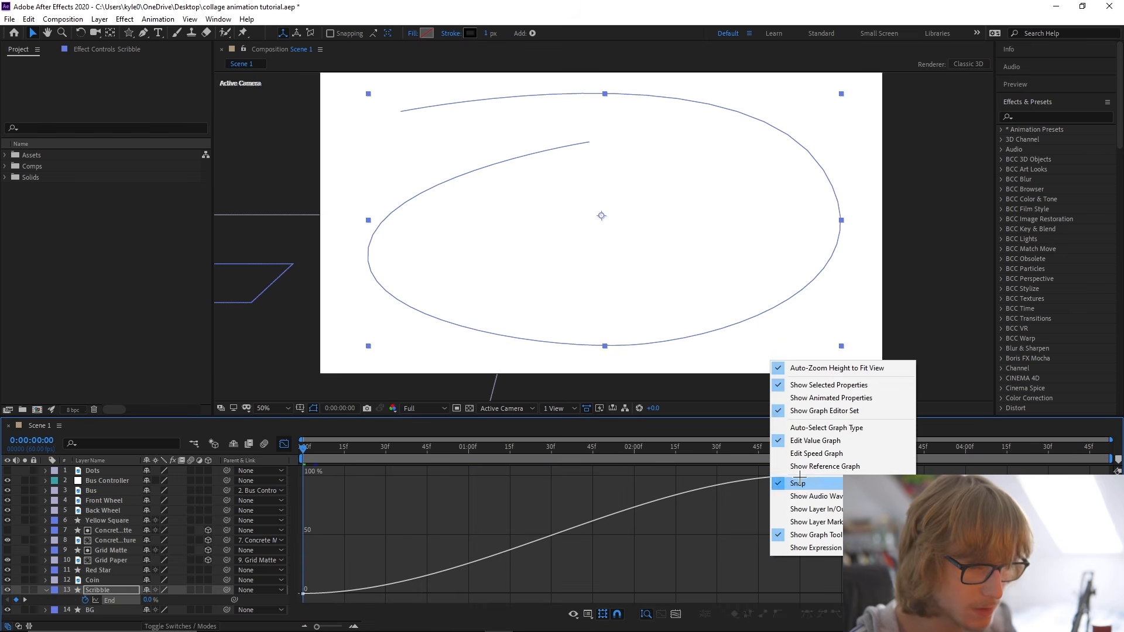
left_click(808, 454)
key("ctrl+a")
left_click(735, 613)
left_click_drag(388, 597, 439, 595)
key("space")
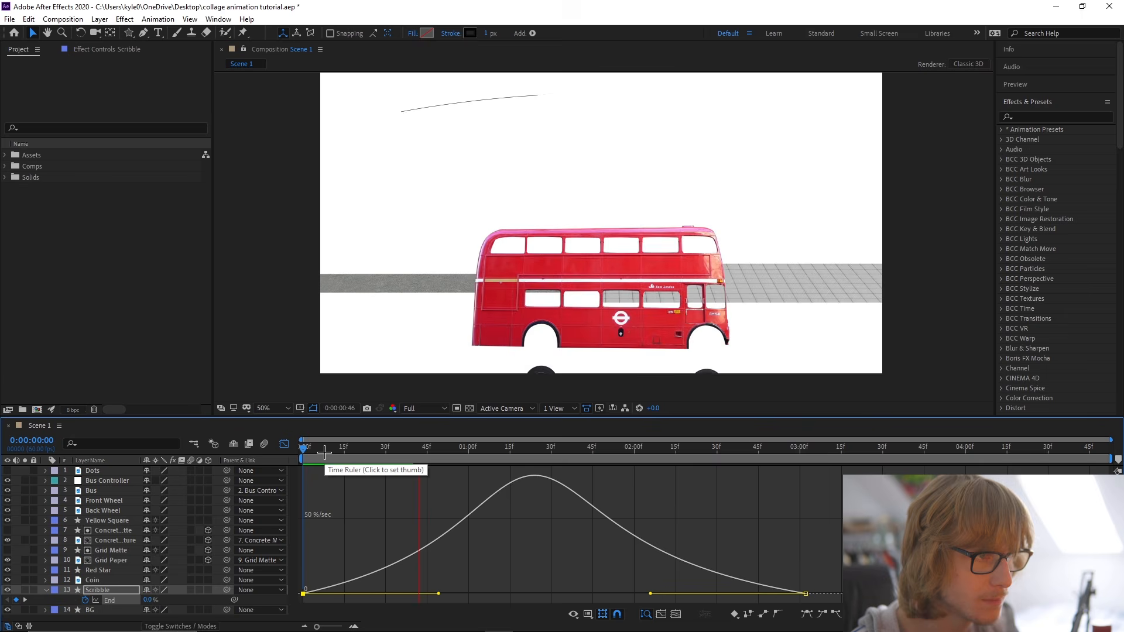
key("space")
left_click_drag(440, 594, 449, 594)
left_click_drag(650, 594, 636, 594)
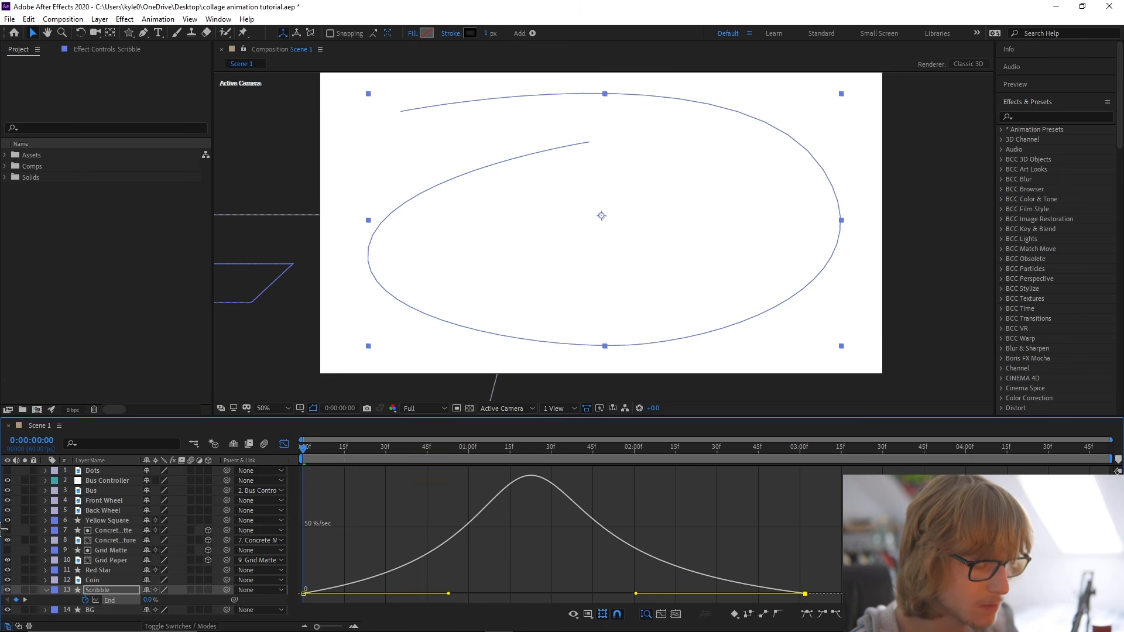
key("ctrl+s")
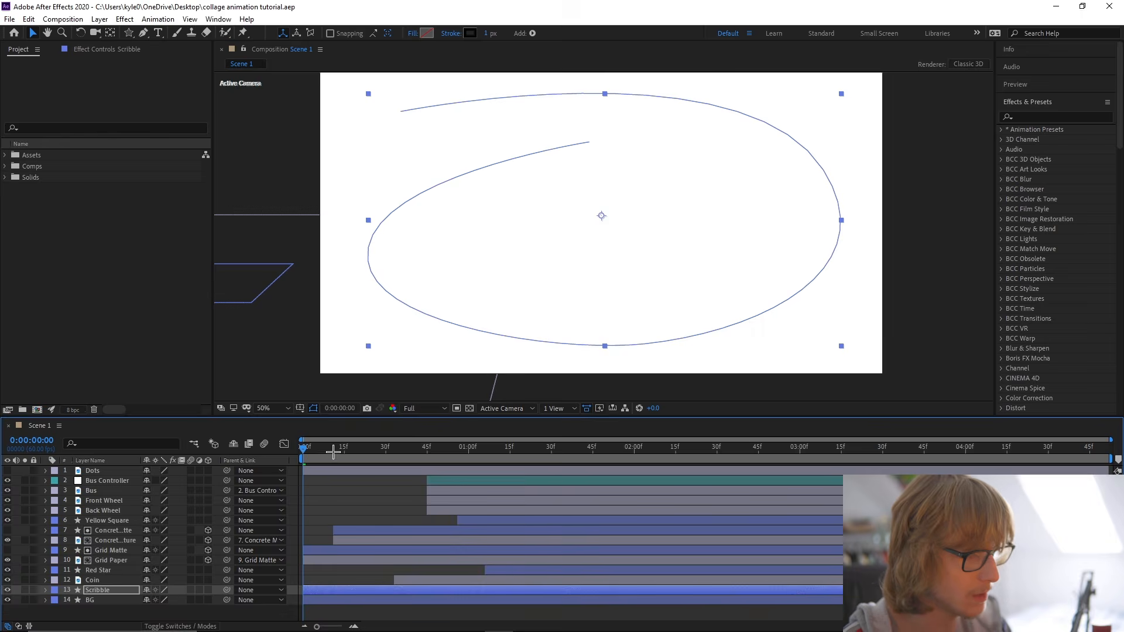
Shift the Scribble layer and its End keyframes in time to start at 0:00:01:00.
left_click_drag(304, 464, 469, 466)
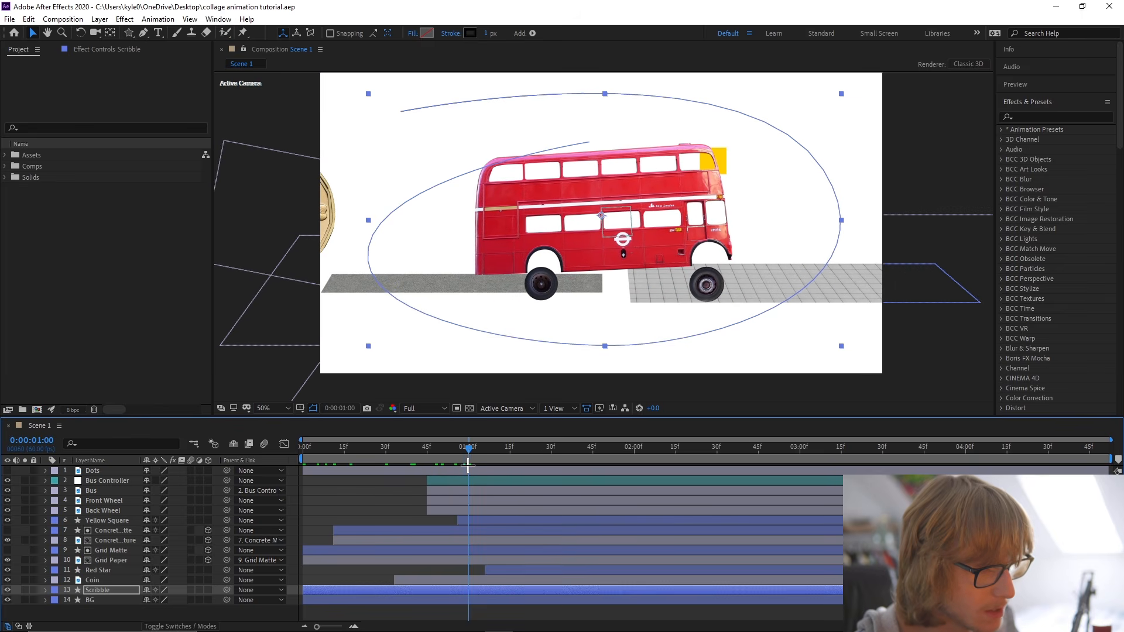
left_click(471, 595)
key("alt+bracketleft")
key("u")
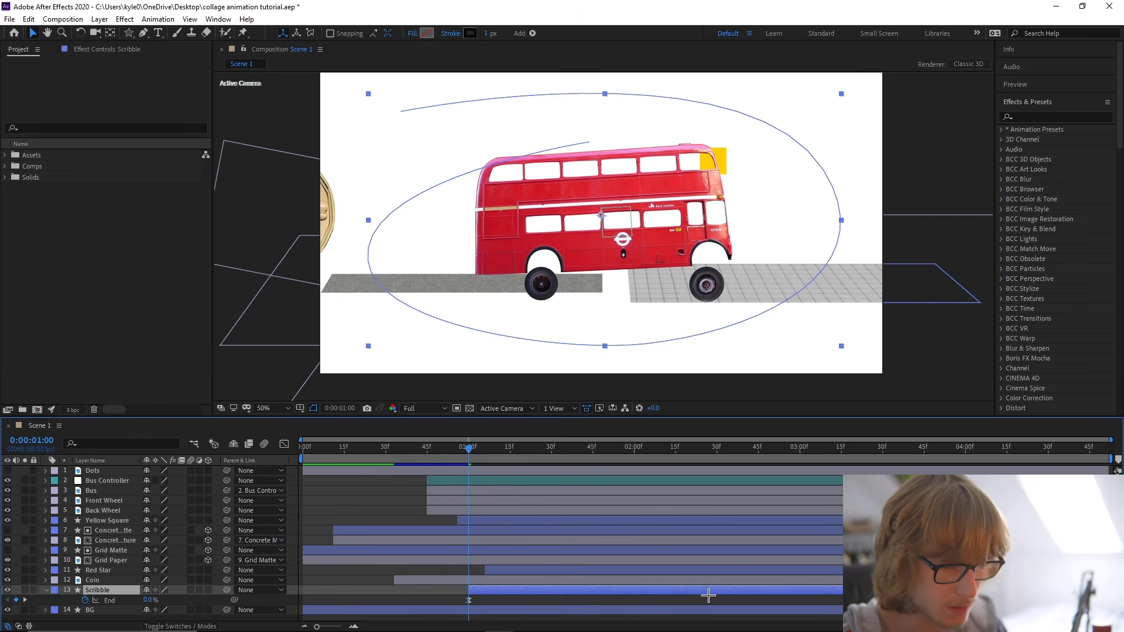
left_click_drag(444, 597, 814, 610)
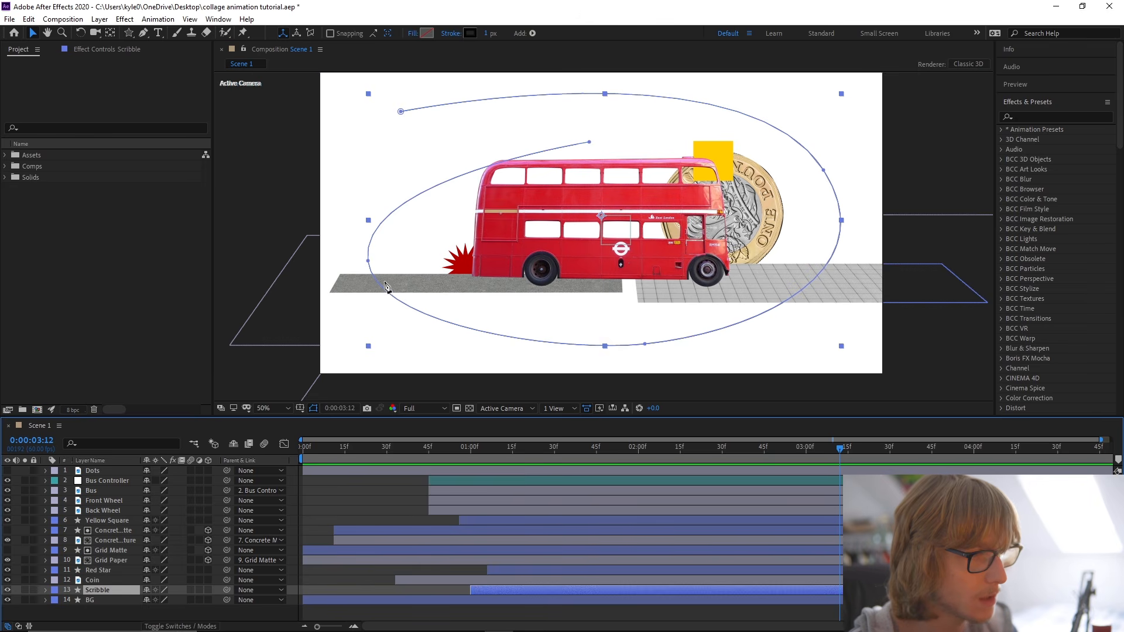
Scale the Scribble layer up to 111%, deselect it, save the project, and go to 0:00:03:29.
key("g")
key("s")
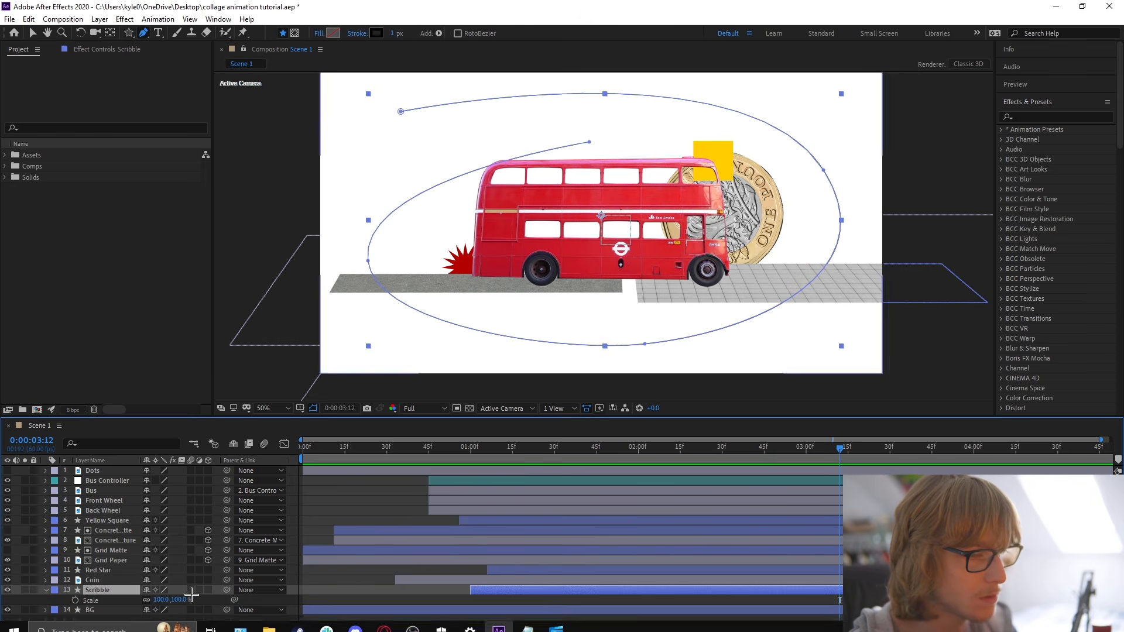
left_click_drag(170, 600, 176, 600)
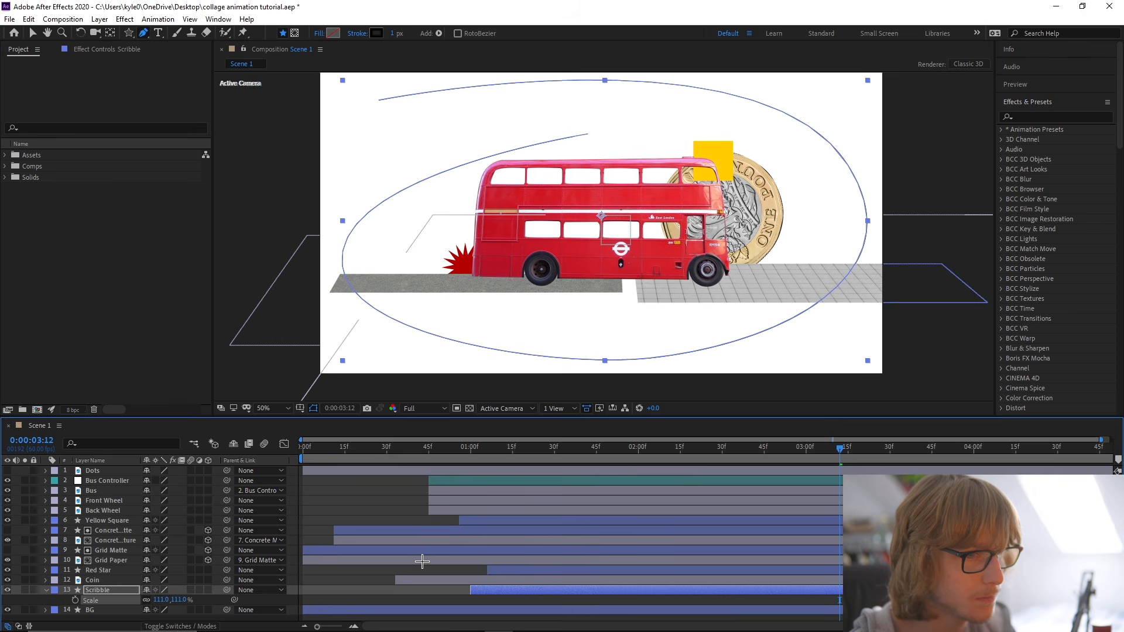
key("v")
left_click(402, 572)
key("ctrl+s")
left_click_drag(840, 447, 881, 447)
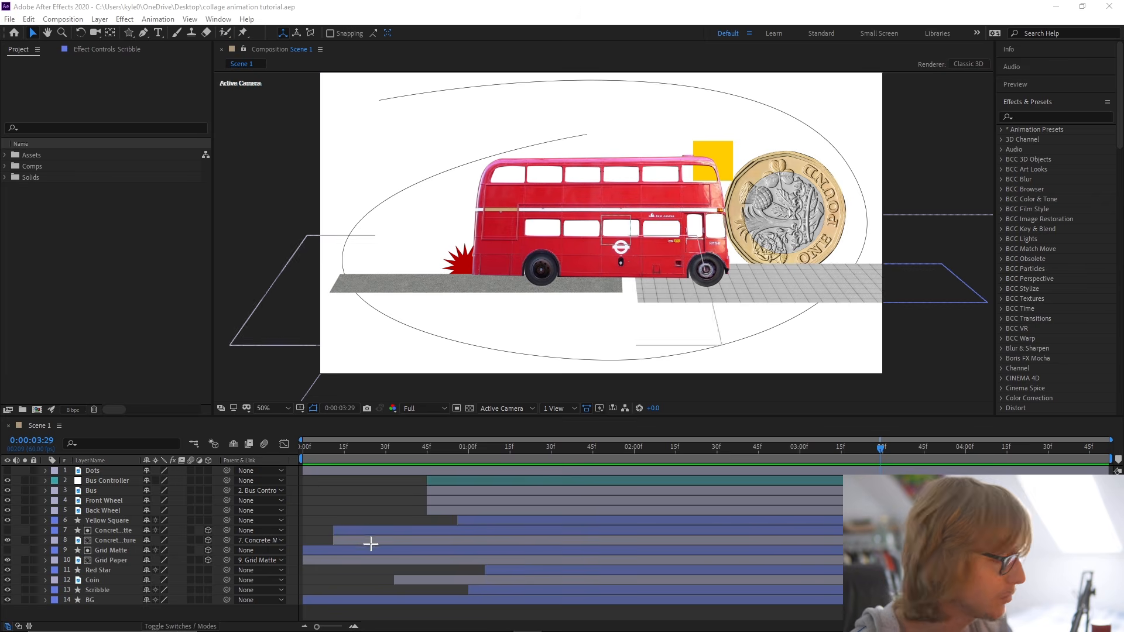
left_click(293, 476)
key("ctrl+y")
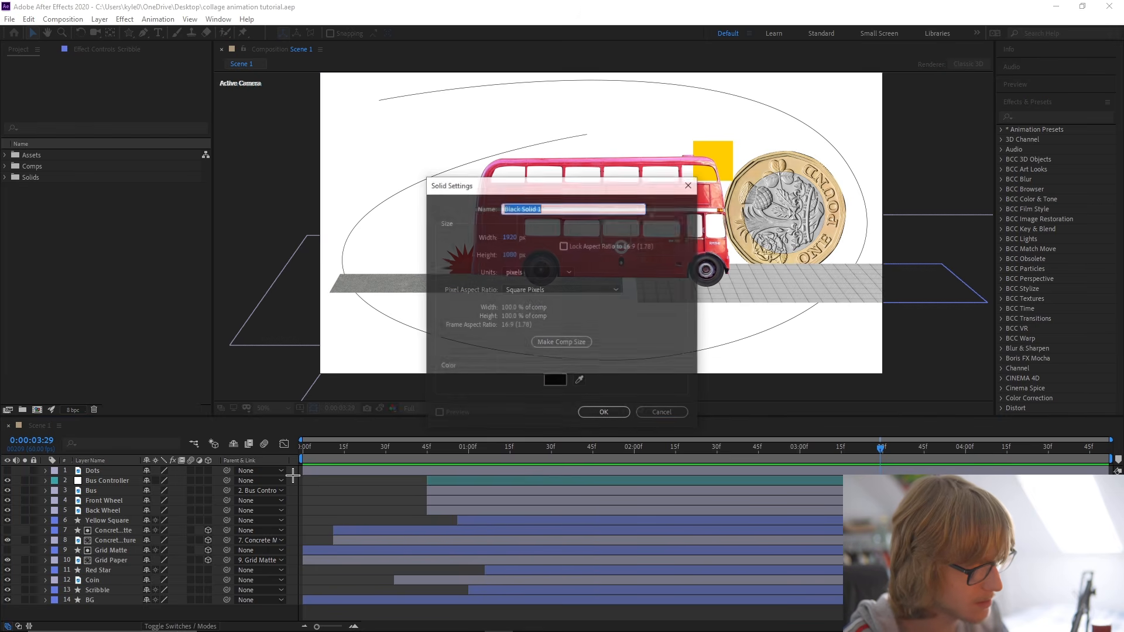
left_click(675, 415)
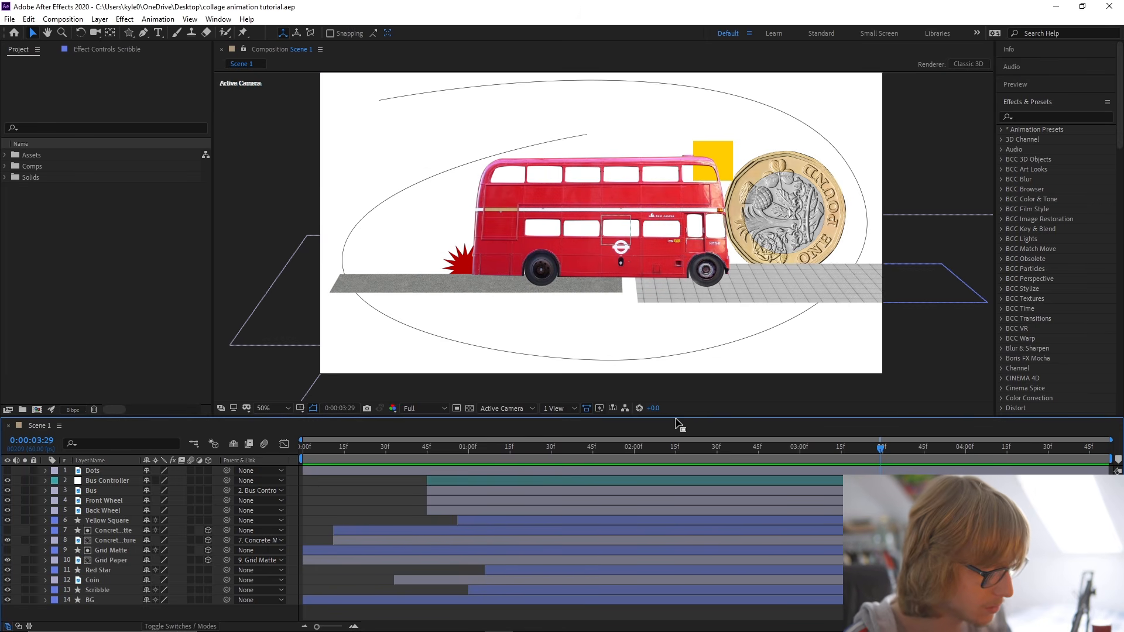
Add two adjustment layers above all other layers, naming the lower one FX and the upper one FPS.
key("ctrl+alt+y")
key("ctrl+alt+y")
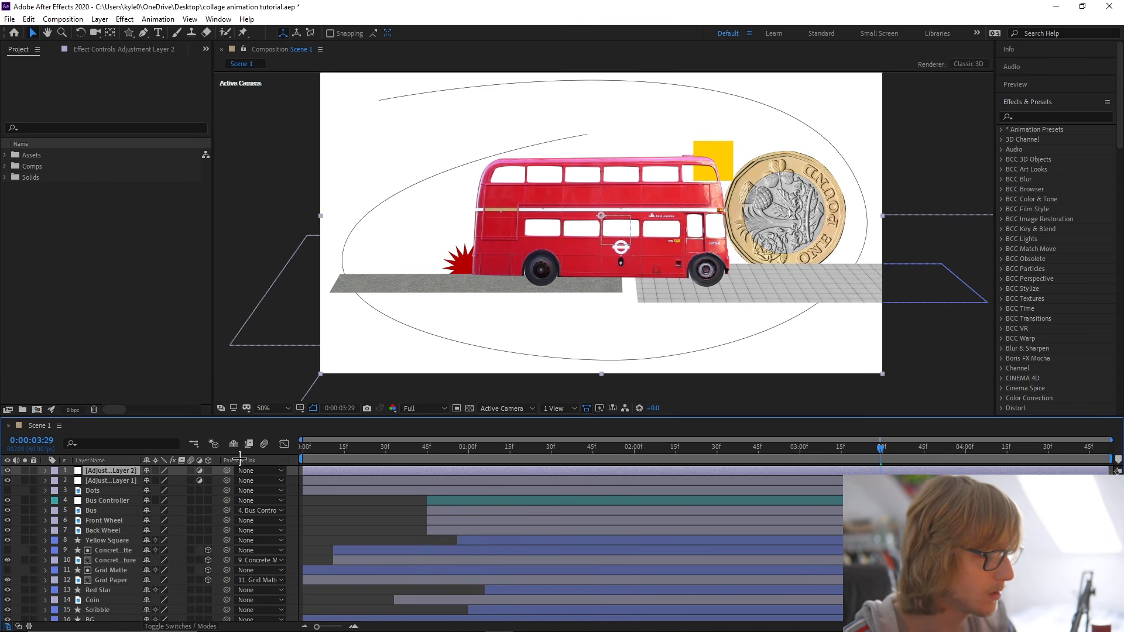
right_click(101, 481)
left_click(125, 469)
type("FX")
key("Return")
right_click(101, 471)
left_click(117, 462)
type("F")
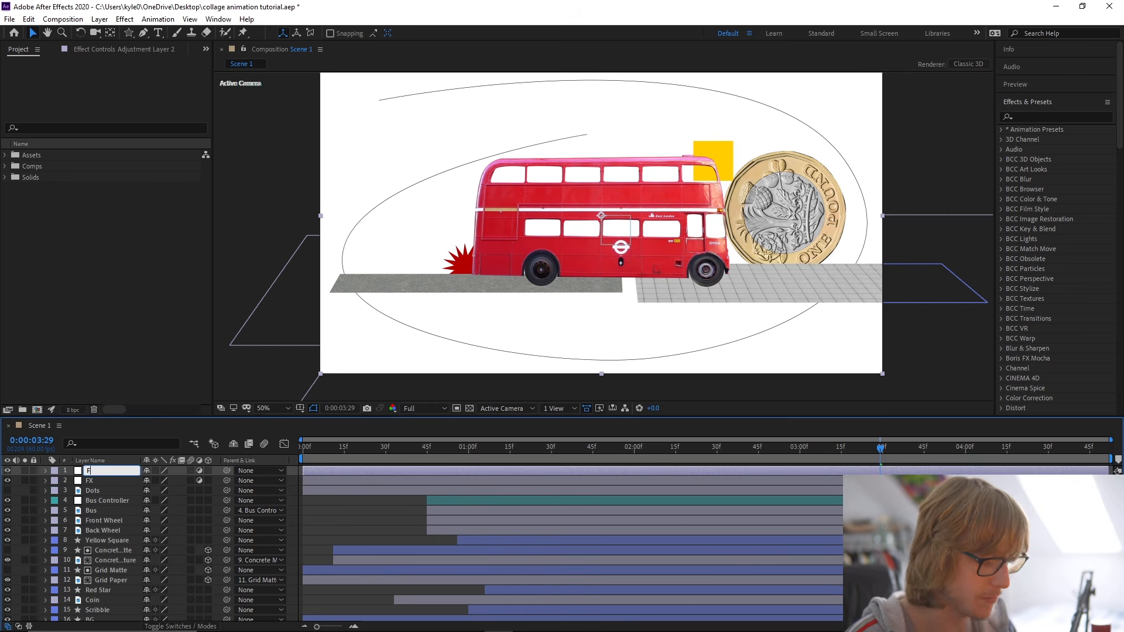
type("PS")
key("Return")
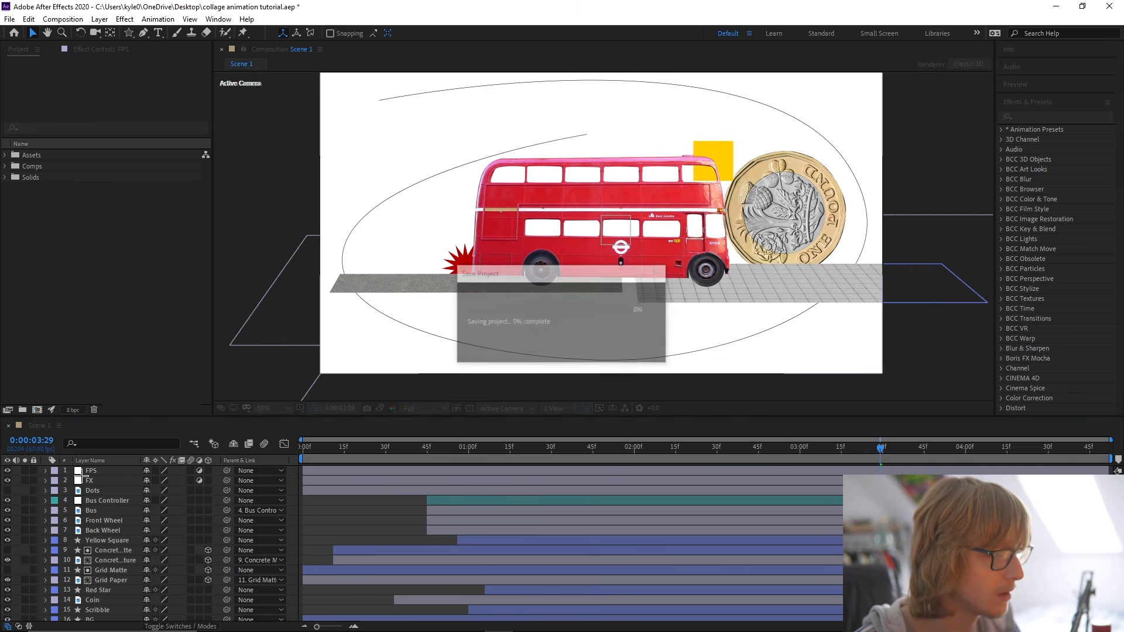
Apply the Posterize Time effect to the FPS layer with a frame rate of 12, and save the project.
left_click(1034, 117)
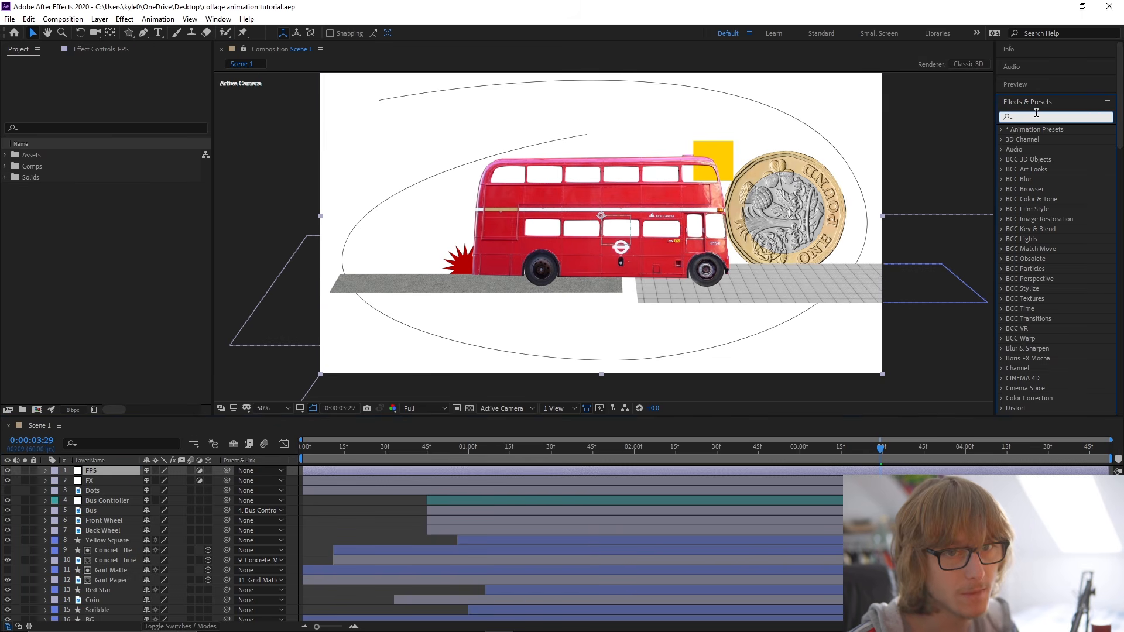
type("posterize time")
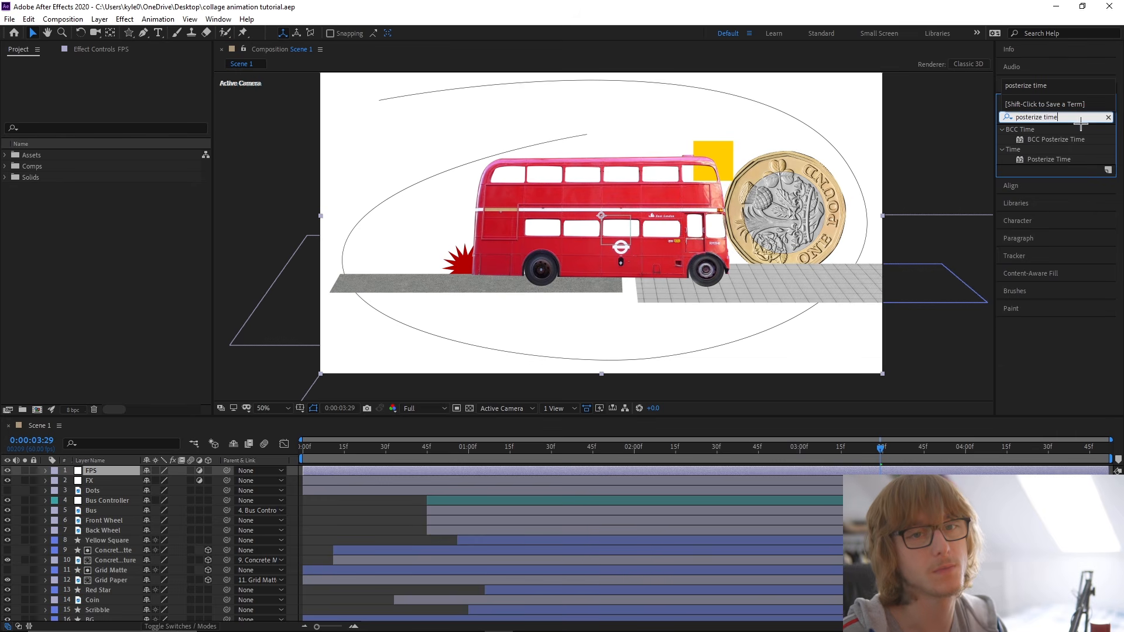
left_click_drag(1049, 159, 122, 474)
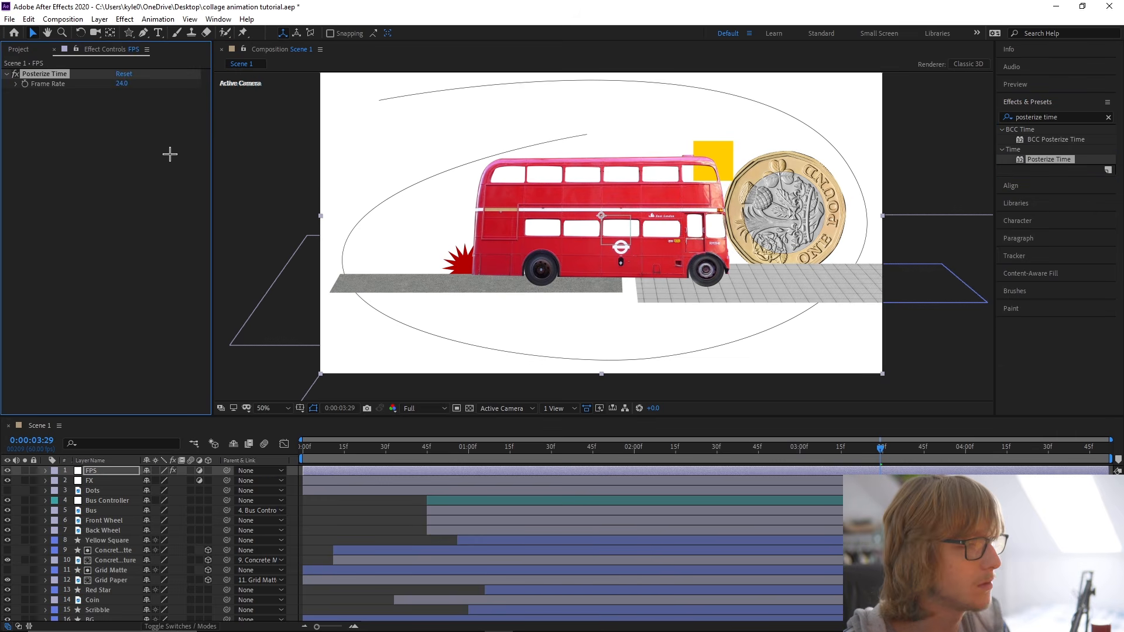
key("ctrl+s")
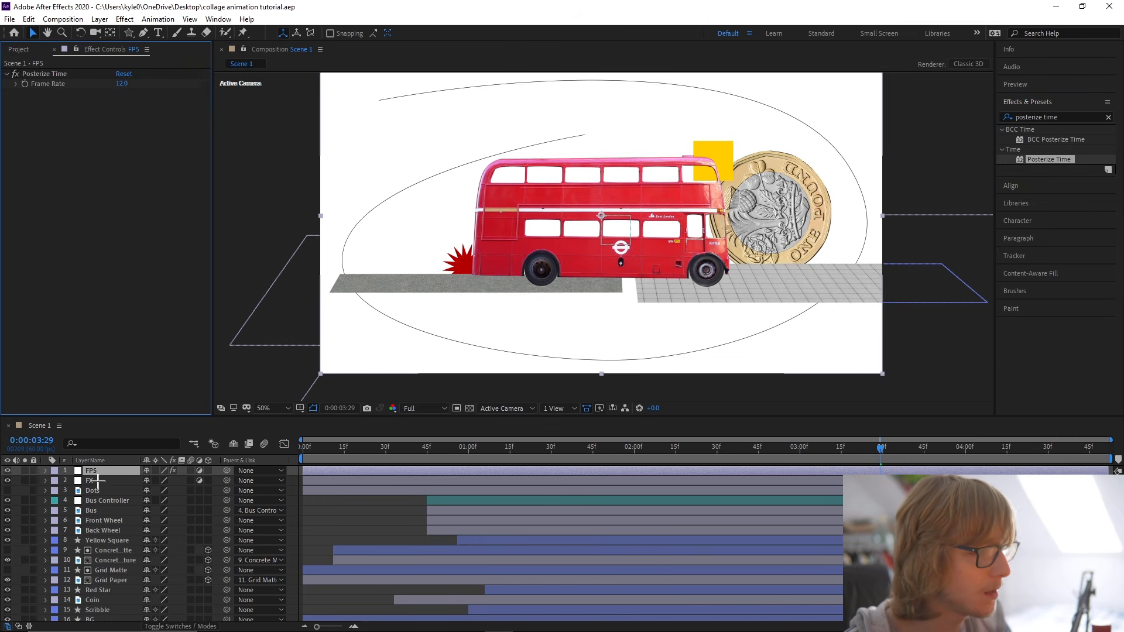
Apply the Transform effect to the FX layer and set its Scale to 100.5.
left_click(94, 481)
left_click(1060, 115)
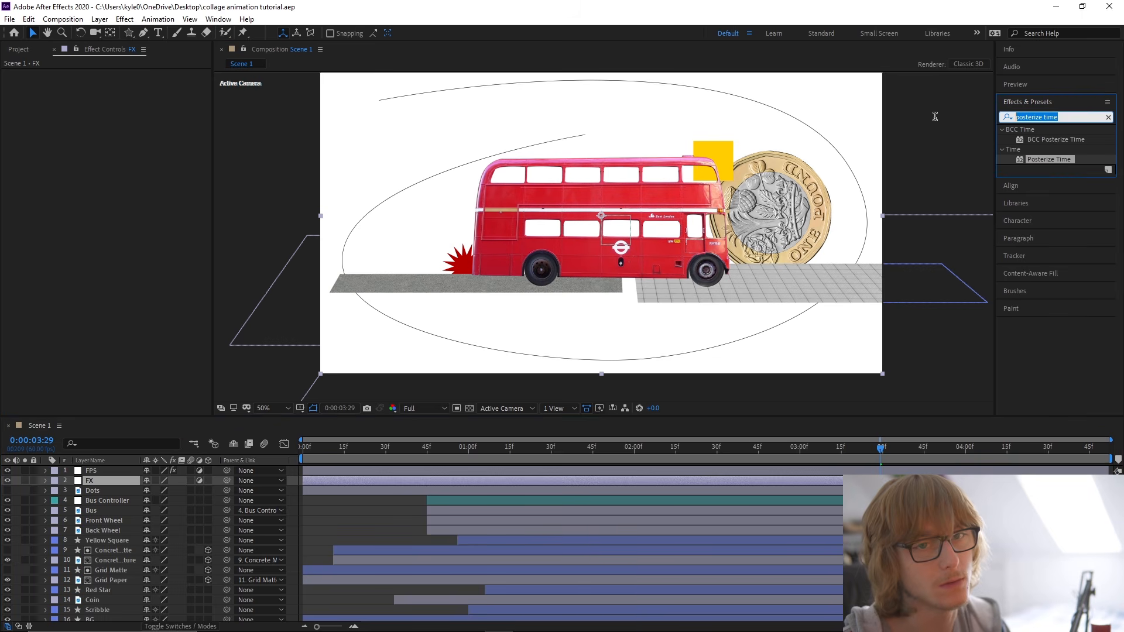
type("transform")
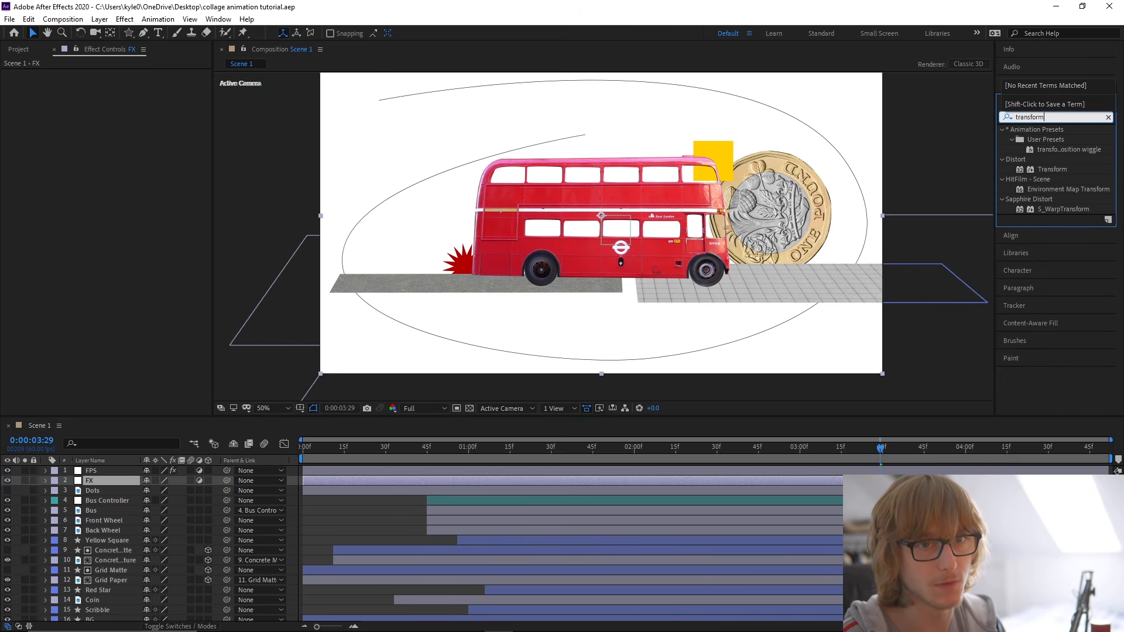
left_click_drag(1052, 169, 94, 482)
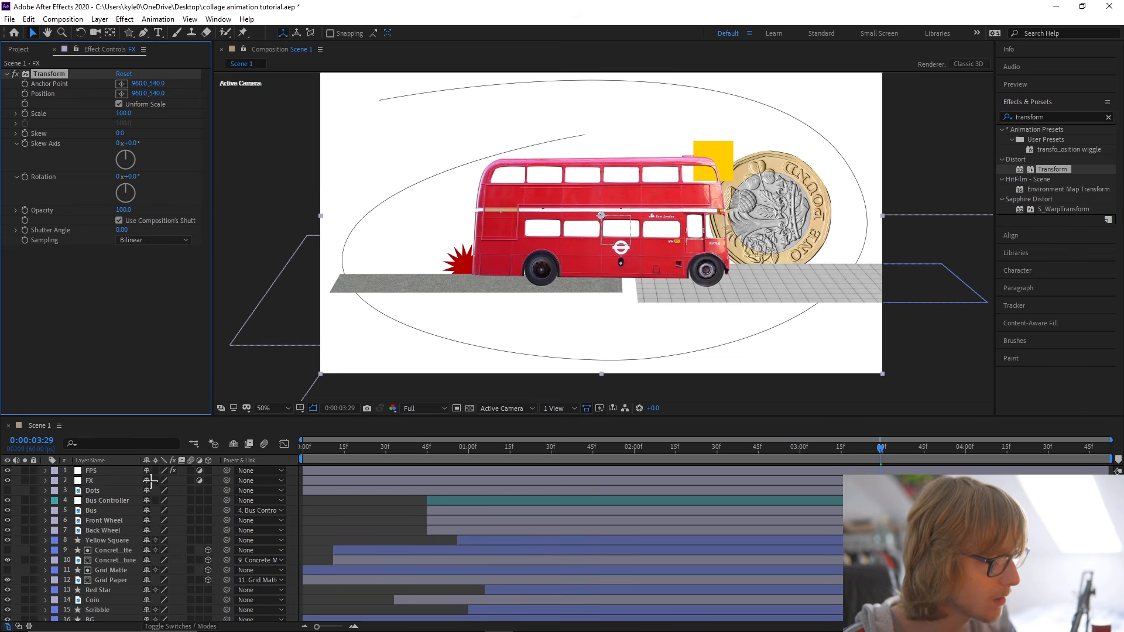
left_click(125, 113)
key("Return")
left_click(125, 113)
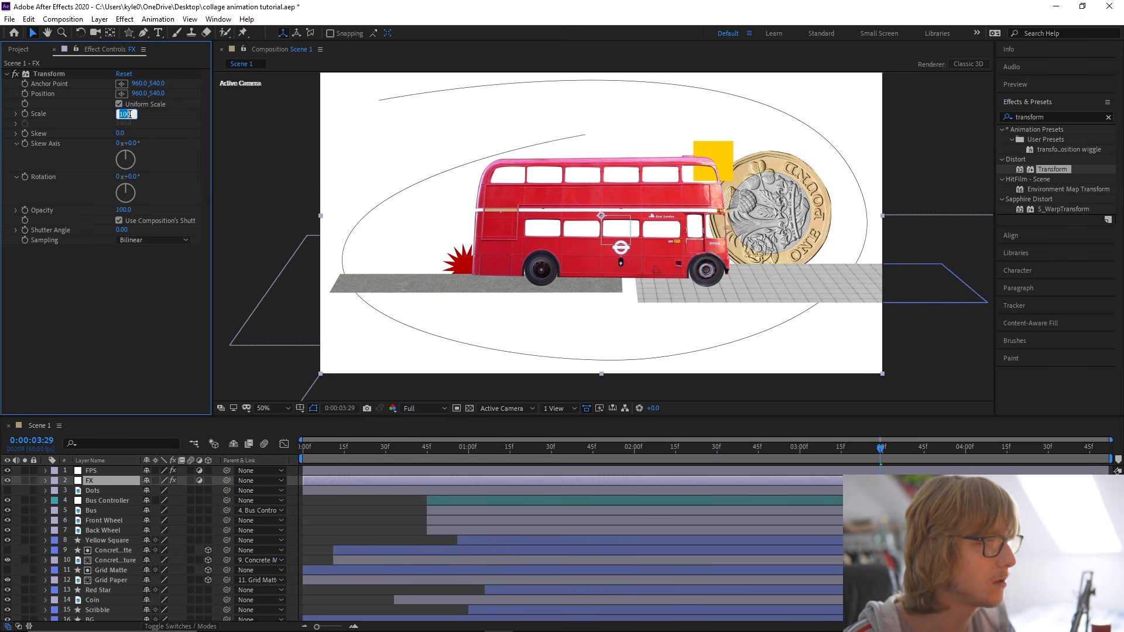
type(".5")
key("Return")
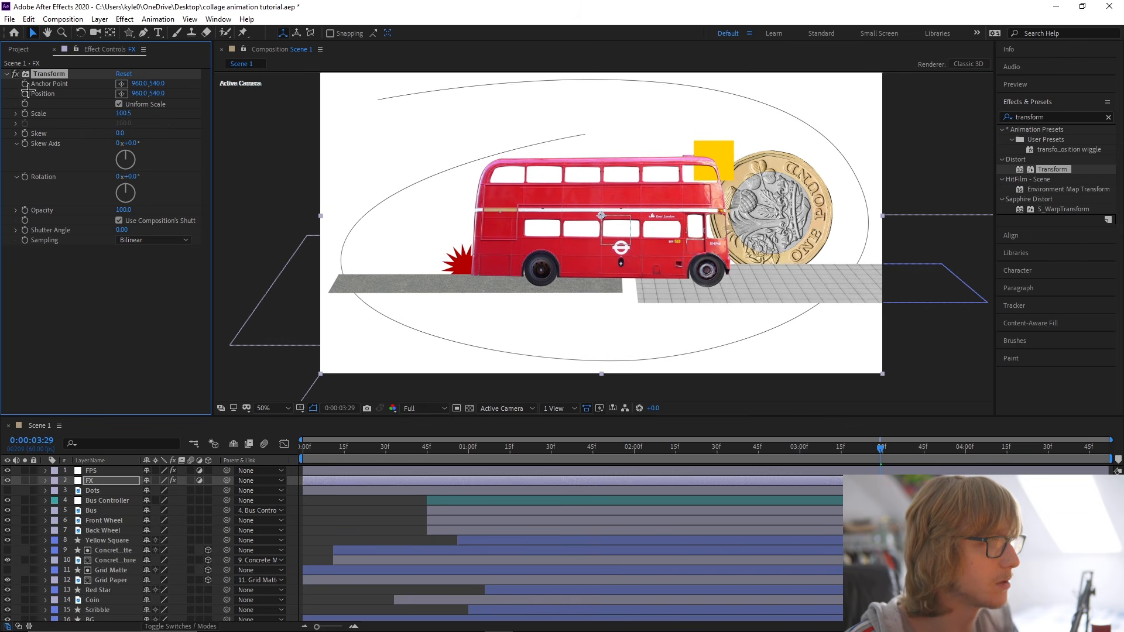
Add a posterizeTime(3) and wiggle expression to the Position of the FX layer's Transform effect, and save the project.
left_click(24, 94, "alt")
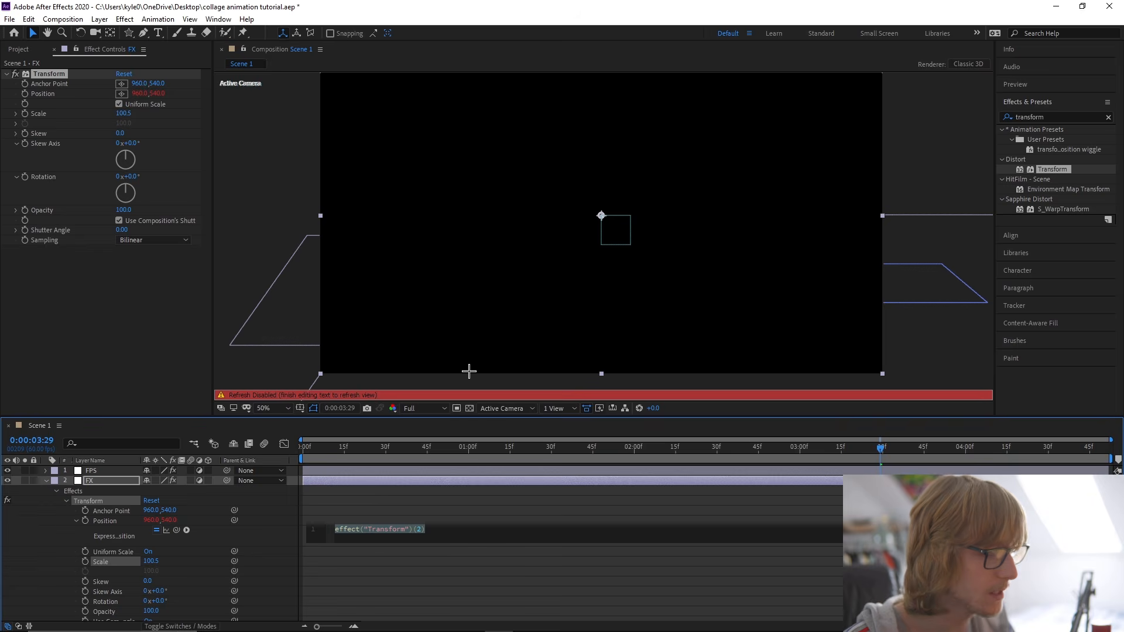
type("posterizeTime(3")
key("Return")
type("w")
key("BackSpace")
key("BackSpace")
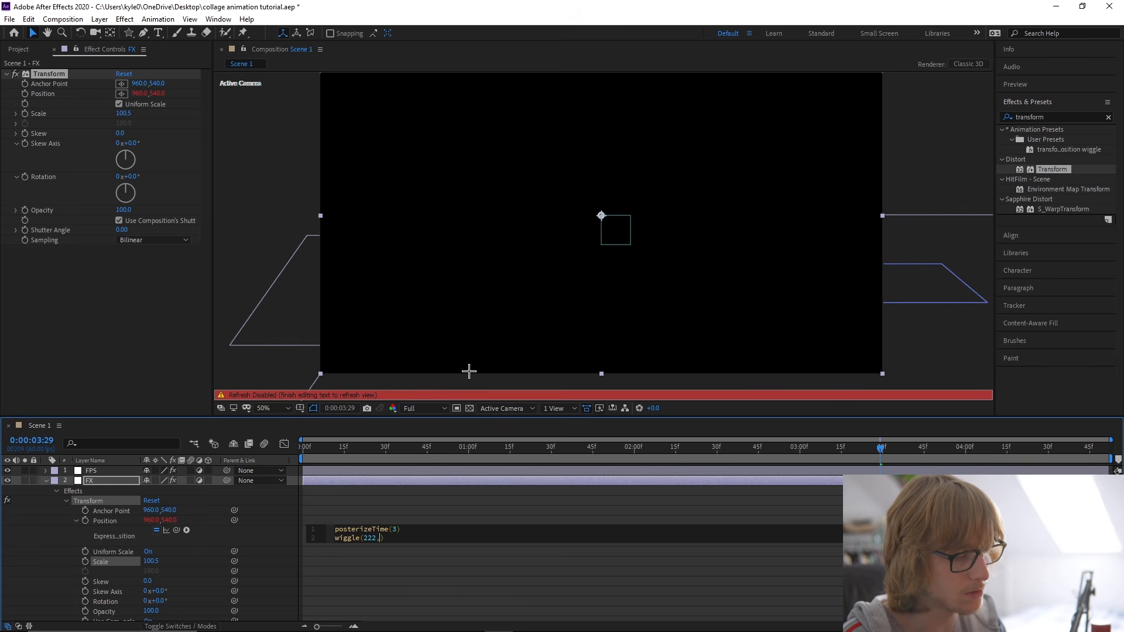
left_click(45, 480)
key("ctrl+s")
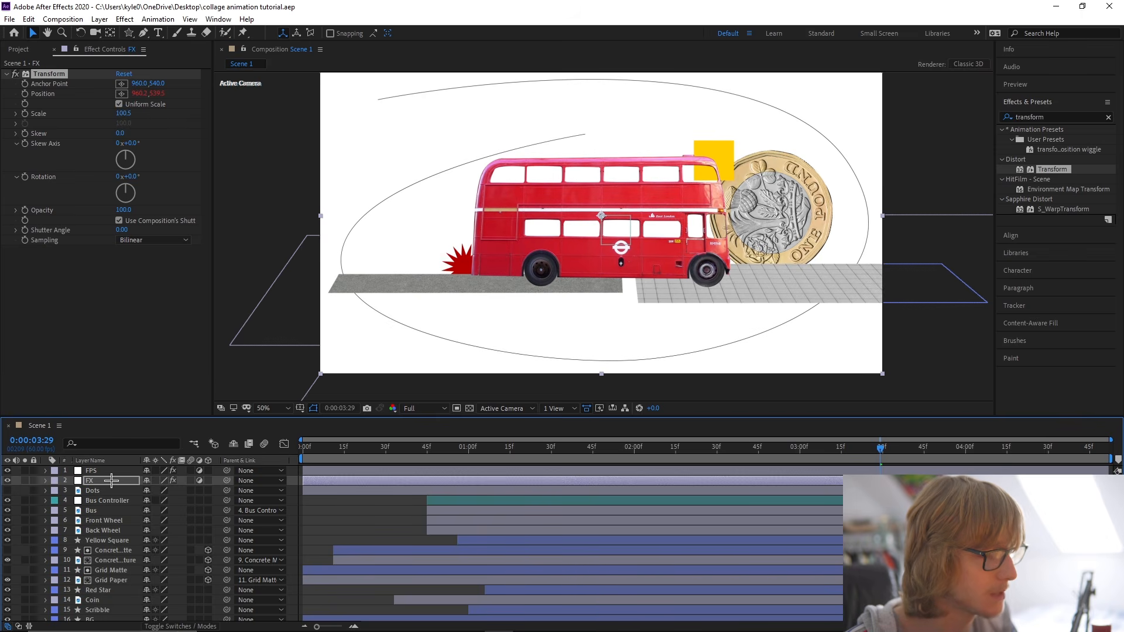
Apply the Noise effect to the FX layer at 10% with Use Color Noise off, and save the project.
left_click(1034, 117)
type("noise")
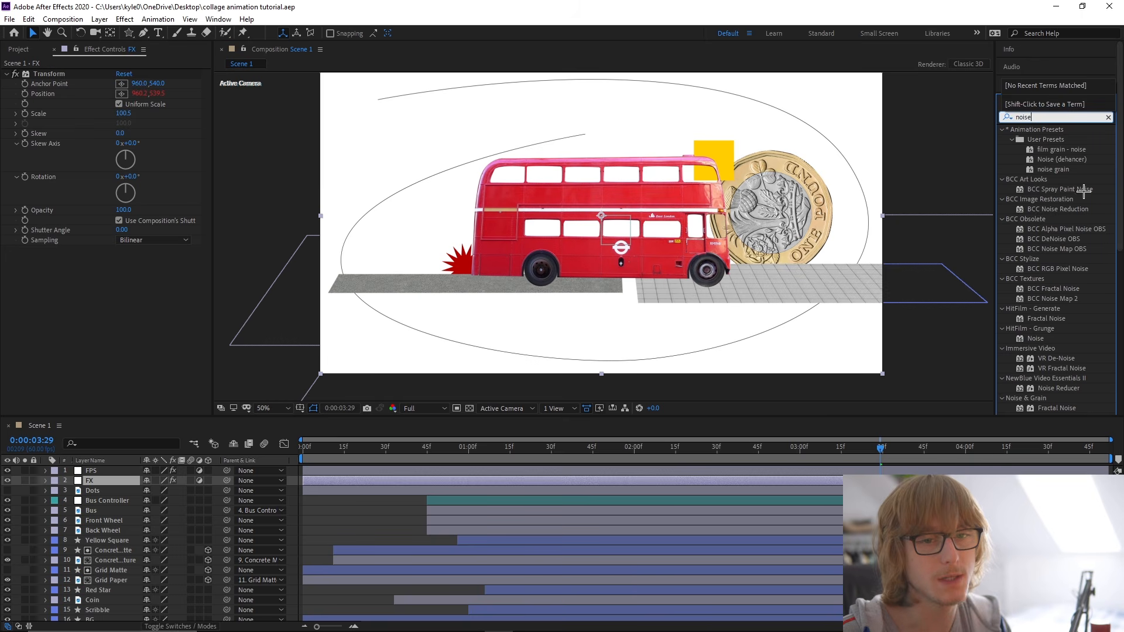
scroll(1065, 281, "down", 3)
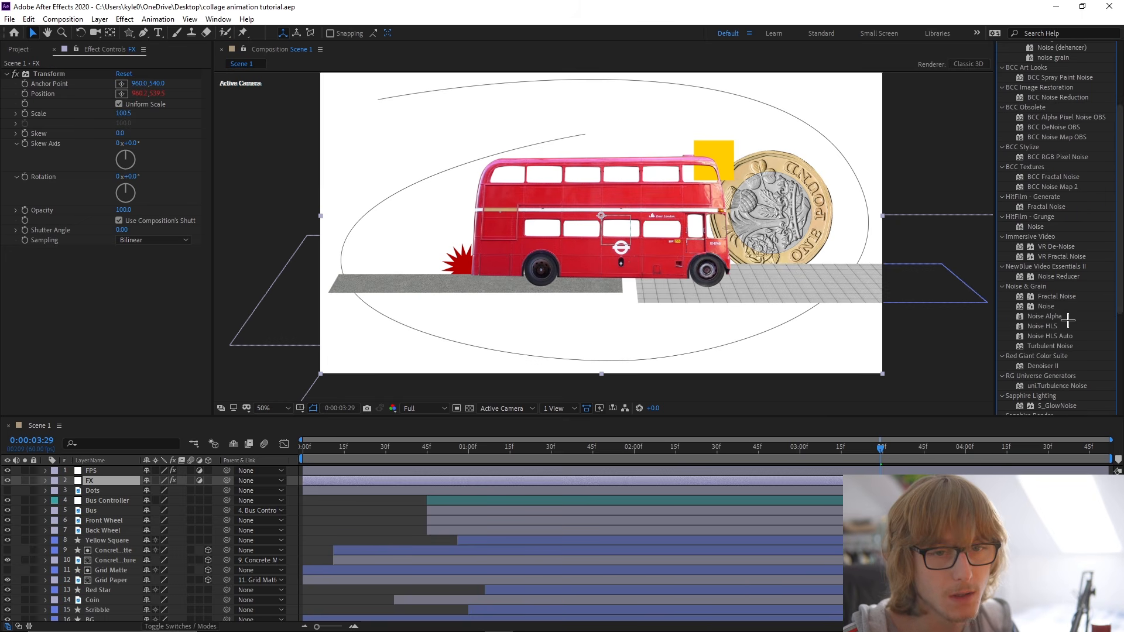
left_click_drag(1046, 311, 121, 256)
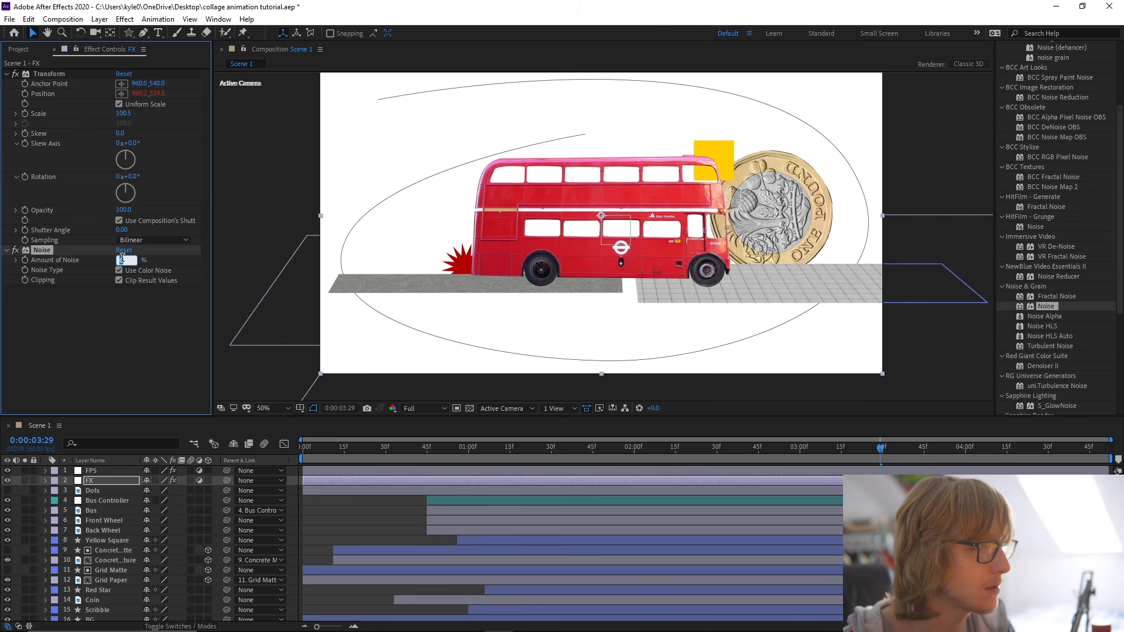
type("10")
key("Return")
left_click(131, 270)
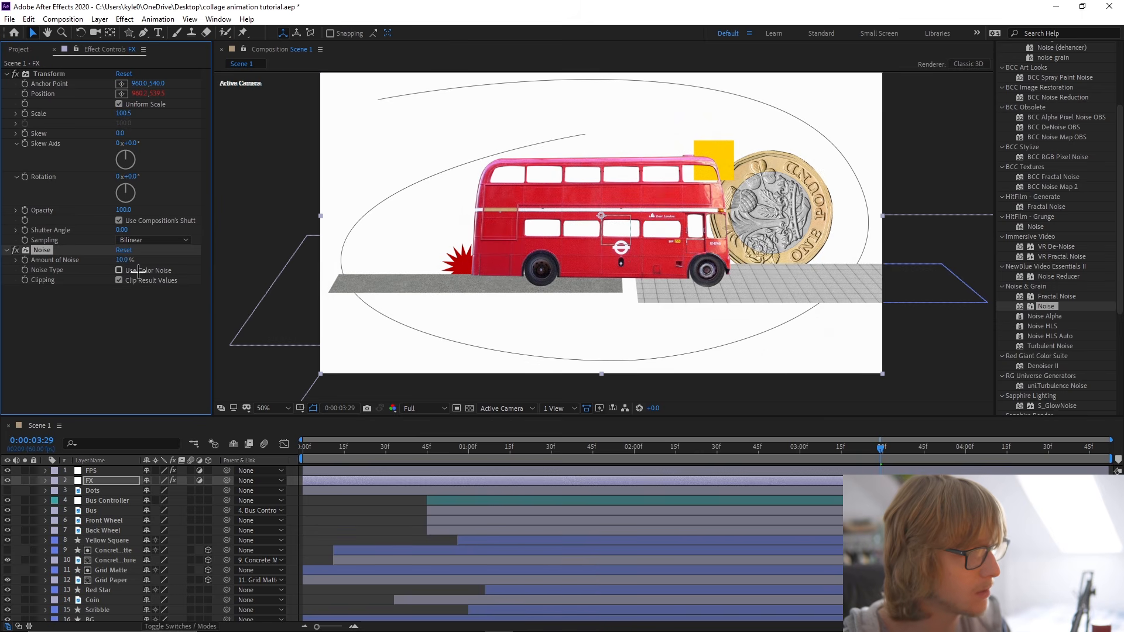
key("ctrl+s")
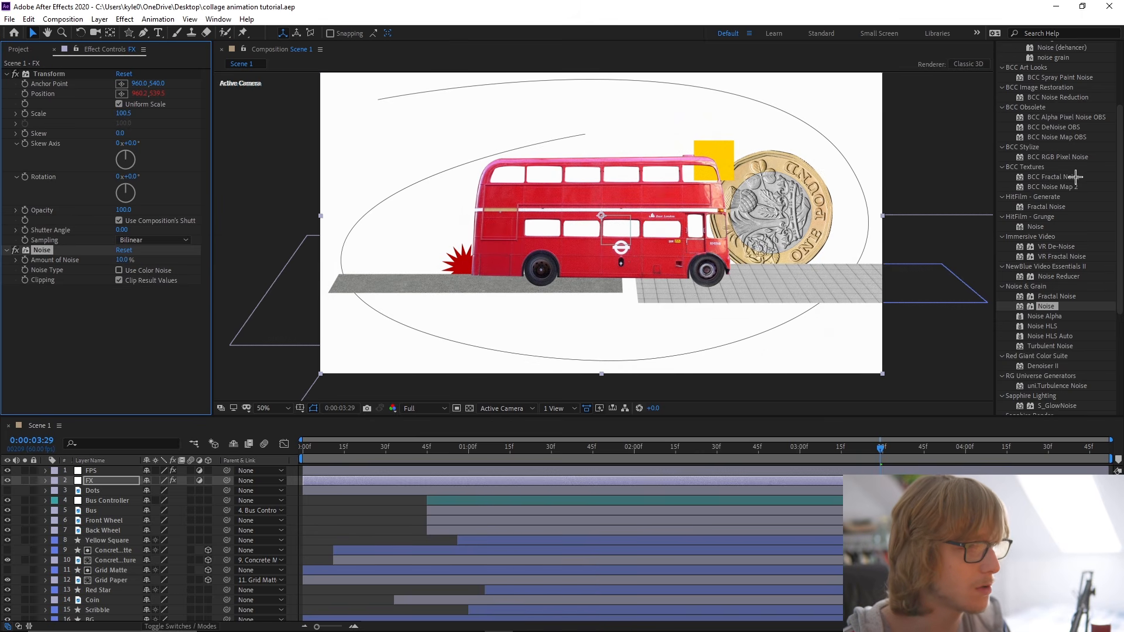
Apply Quick Chromatic Aberration 3 to the FX layer and set its Position to 1.00.
scroll(1061, 134, "up", 3)
left_click_drag(1035, 114, 1024, 114)
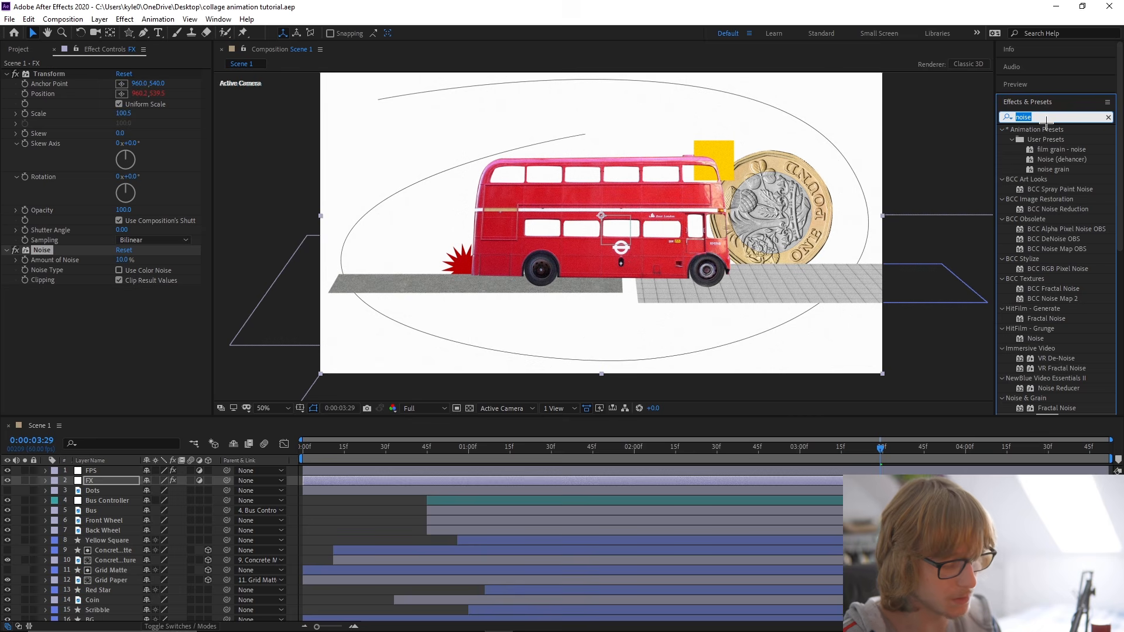
type("chromatic")
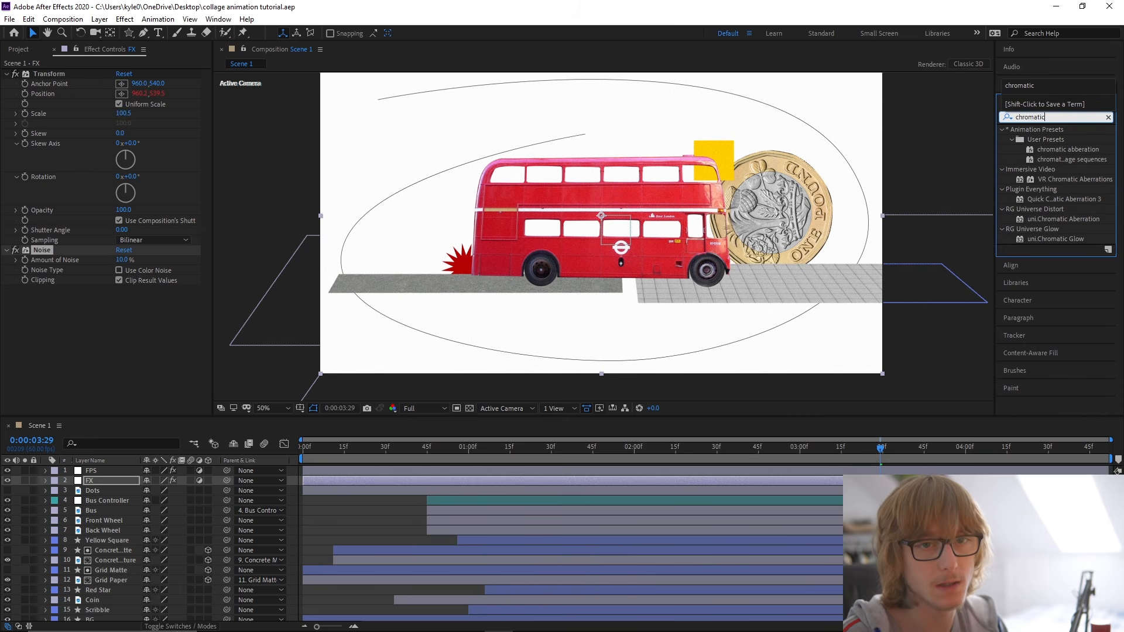
left_click_drag(107, 384, 108, 386)
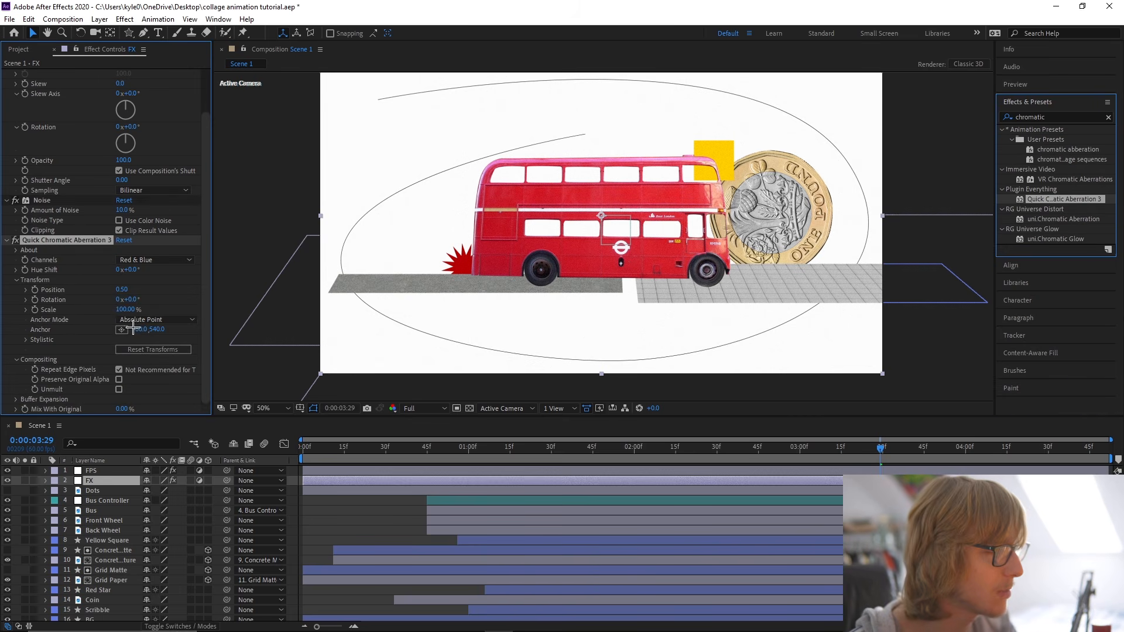
left_click(123, 290)
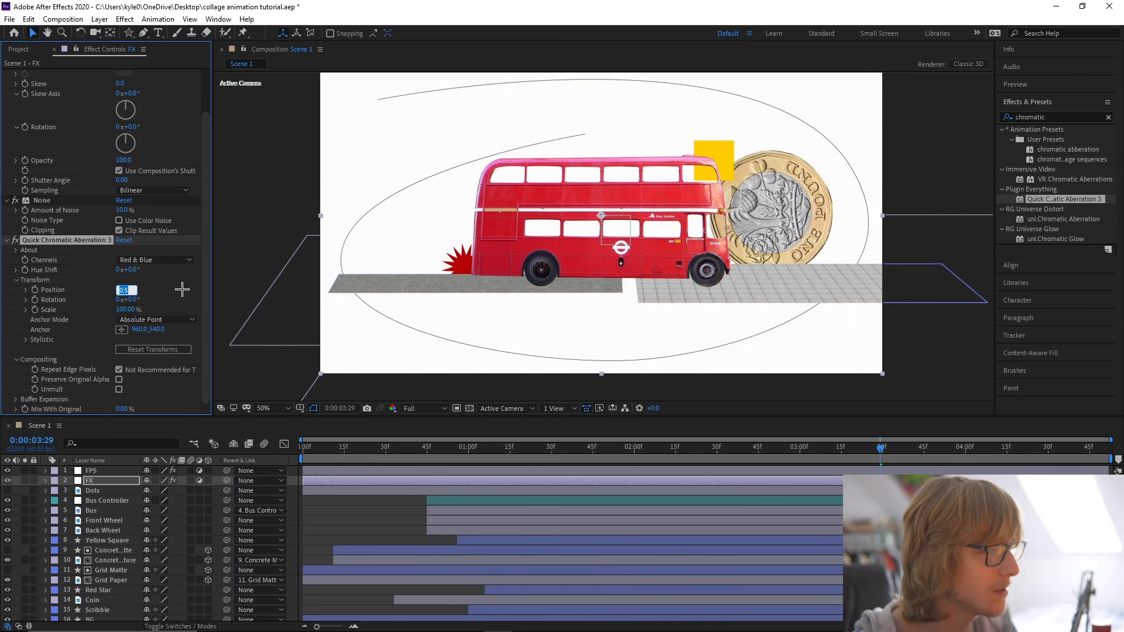
key("Return")
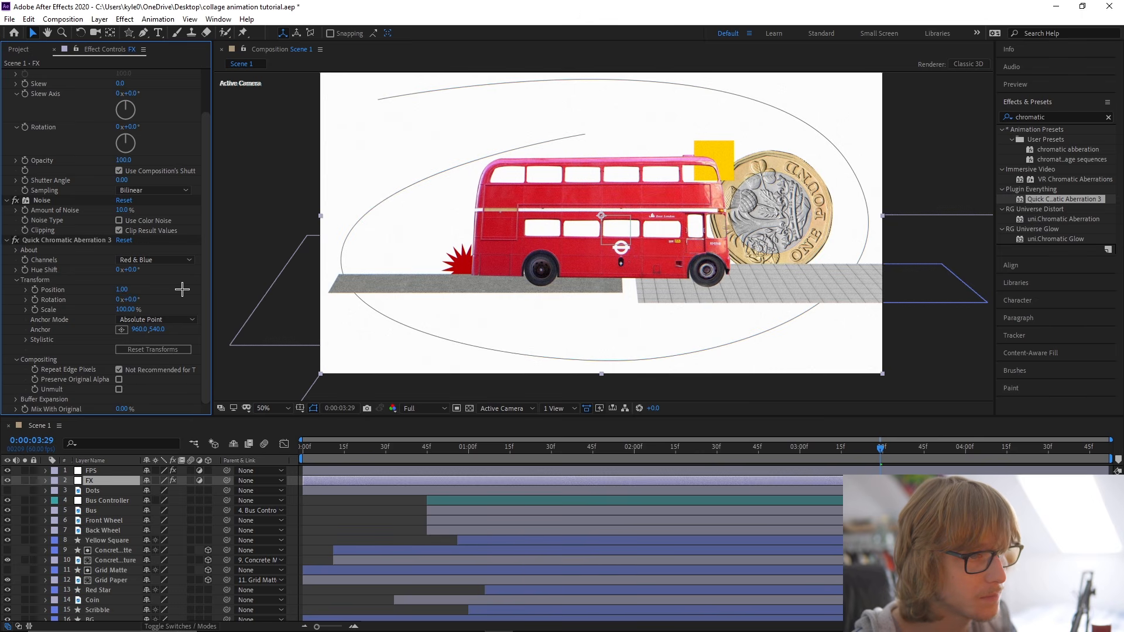
Try a chromatic aberration Position of 0.5 while viewing the bus up close, and undo it.
scroll(603, 237, "up", 4)
left_click_drag(604, 235, 621, 242)
left_click(126, 290)
type("0.5")
key("Return")
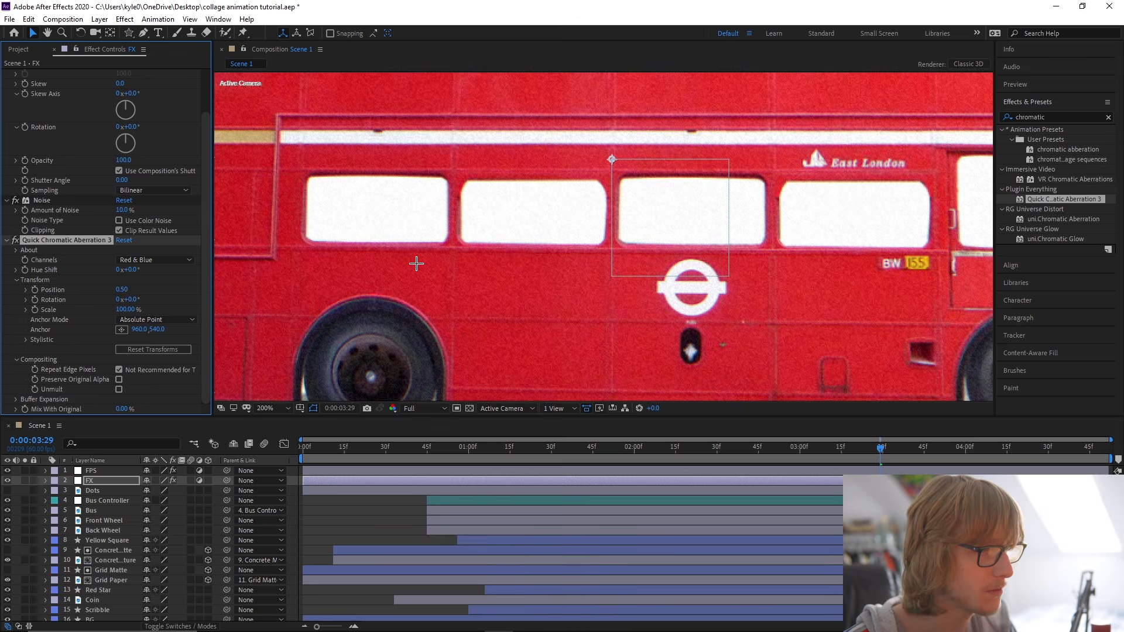
key("comma")
key("ctrl+z")
left_click(274, 409)
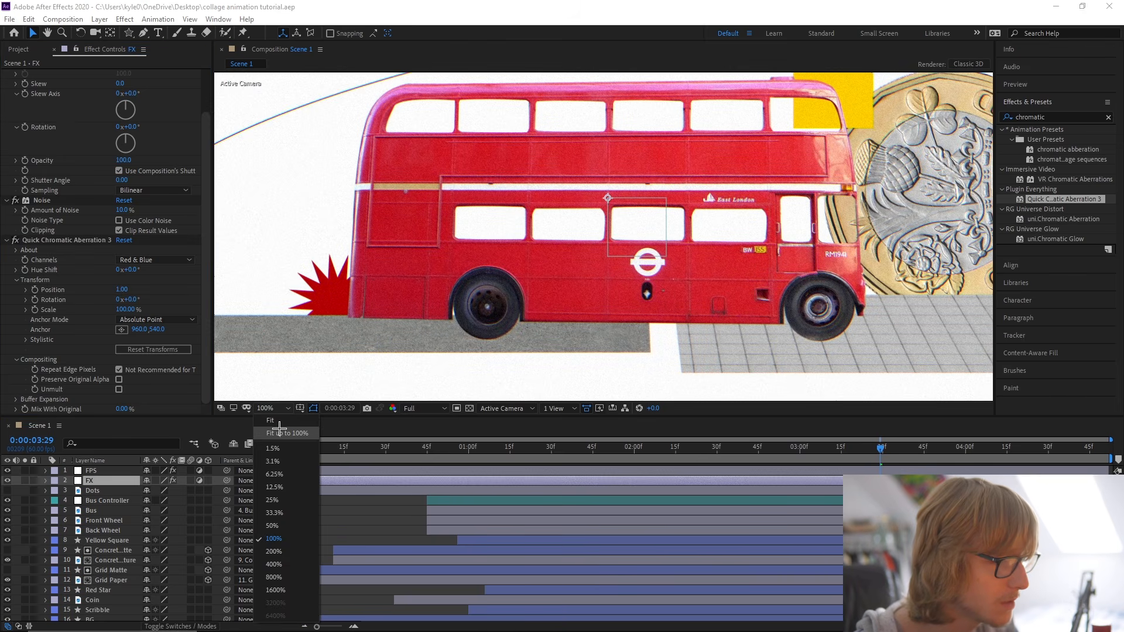
left_click(279, 431)
Apply the Sharpen effect to the FX layer with a Sharpen Amount of 15, and save the project.
left_click(1019, 116)
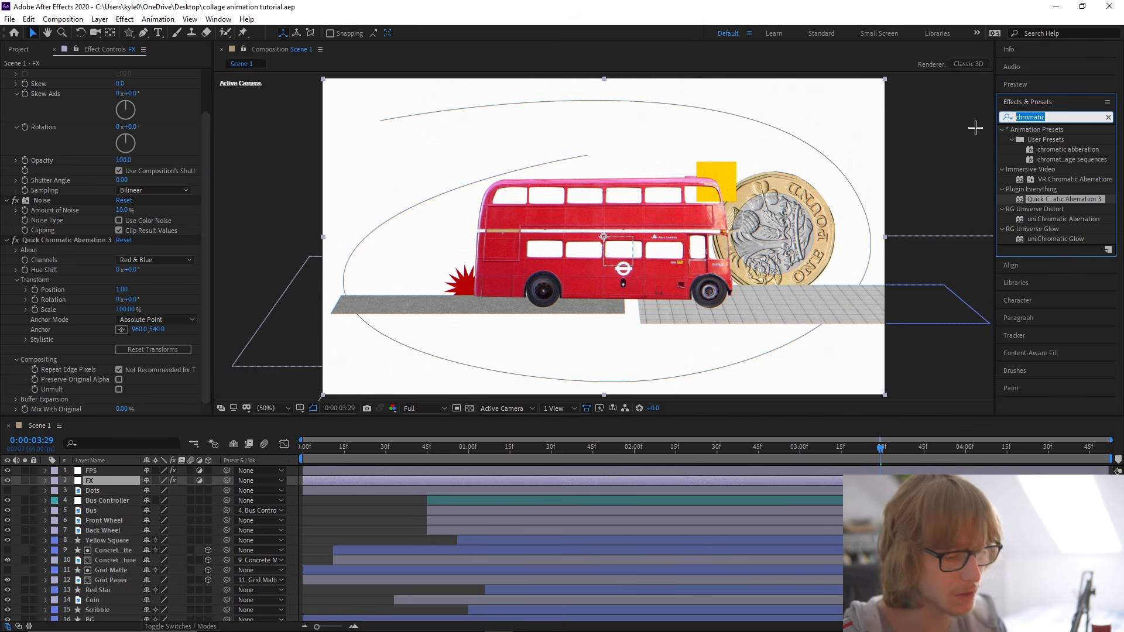
type("sharpen")
left_click_drag(1043, 160, 117, 412)
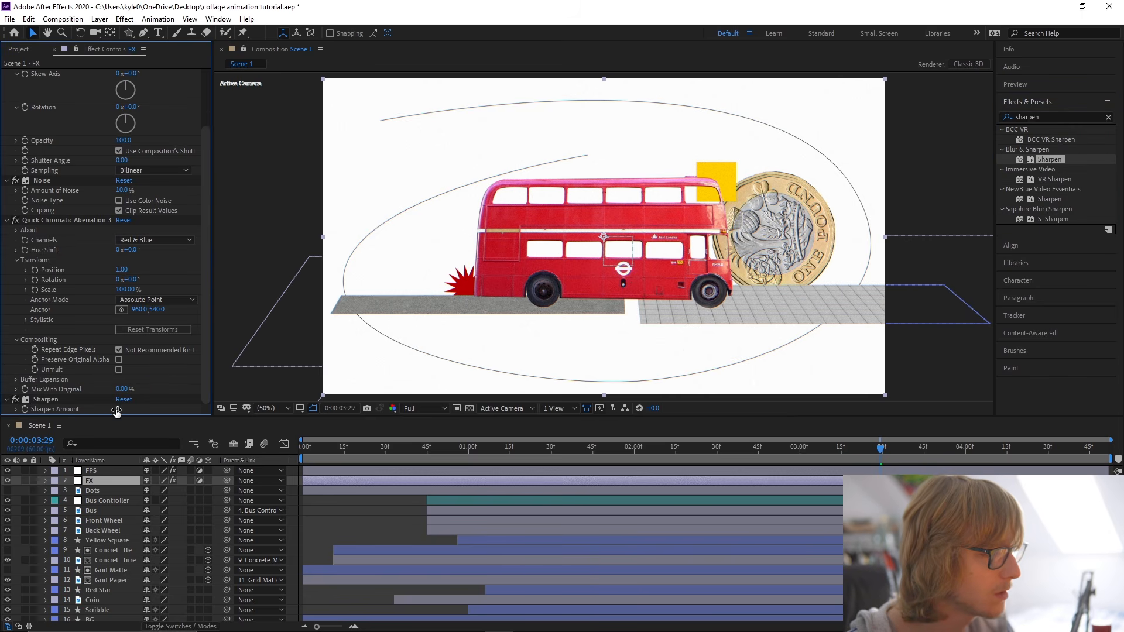
key("Return")
key("ctrl+s")
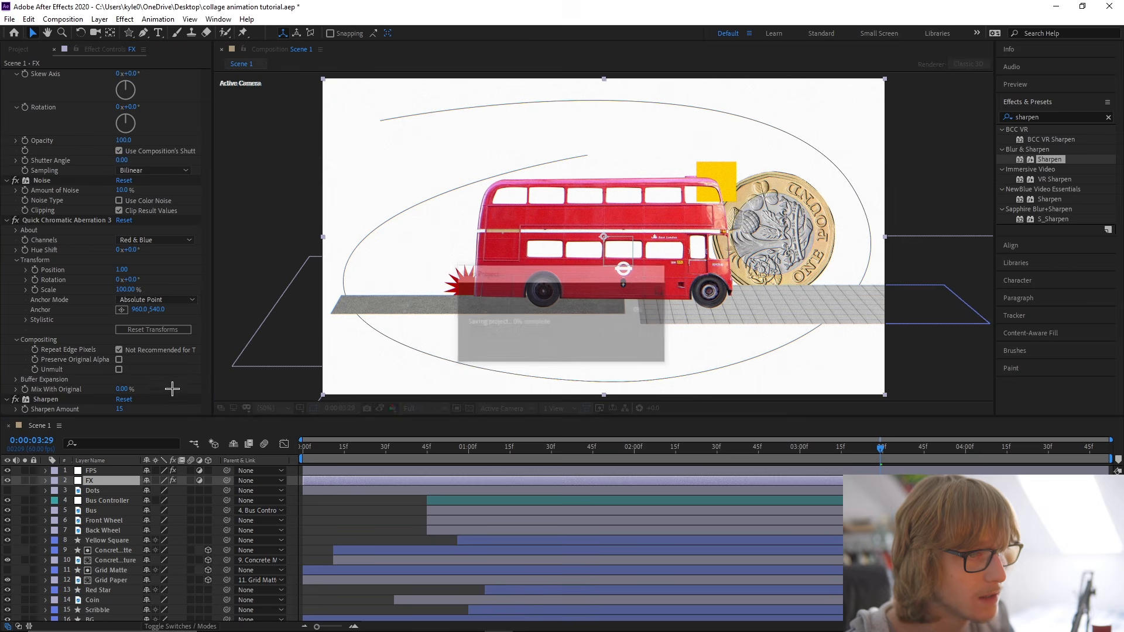
Compare the bus up close with the Sharpen effect toggled, and save the project.
scroll(571, 269, "up", 4)
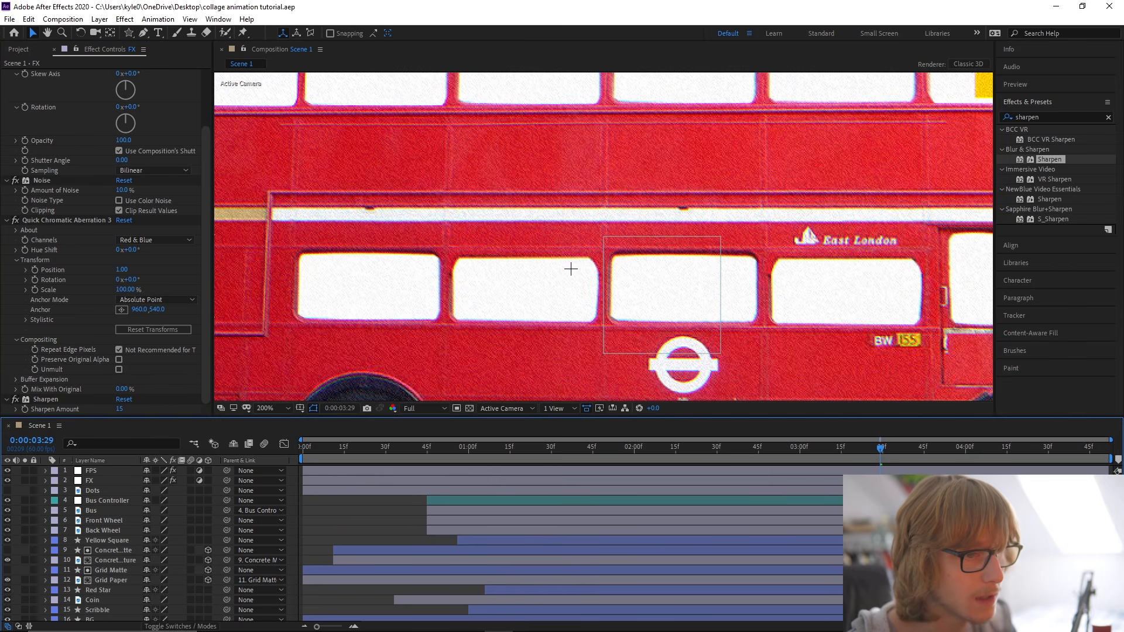
key("comma")
left_click(16, 399)
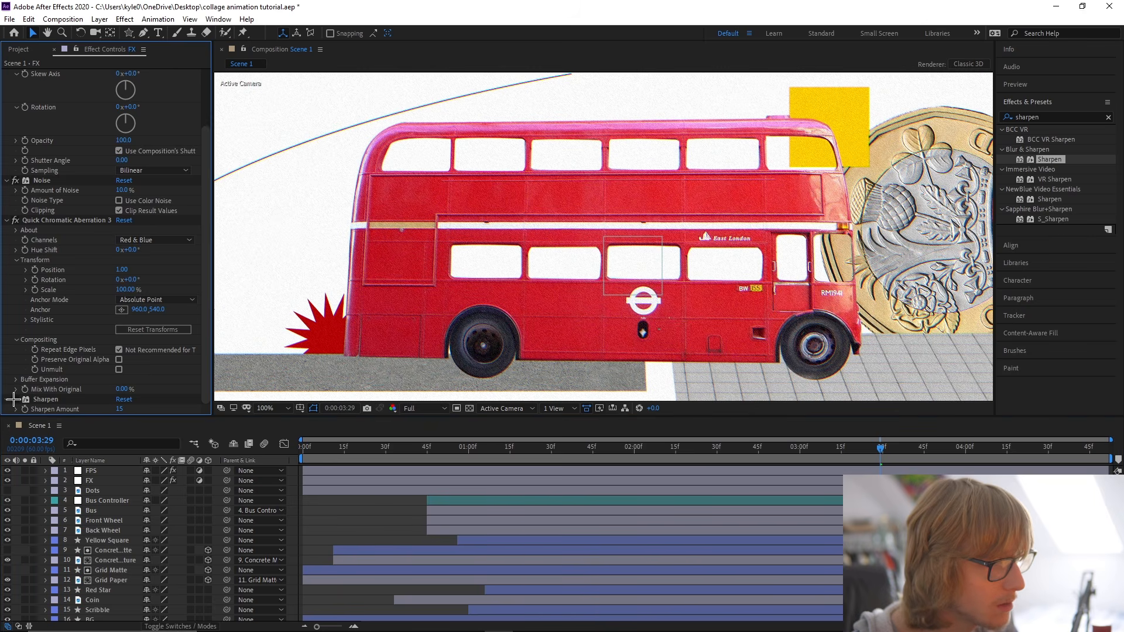
left_click(273, 409)
left_click(284, 432)
key("ctrl+s")
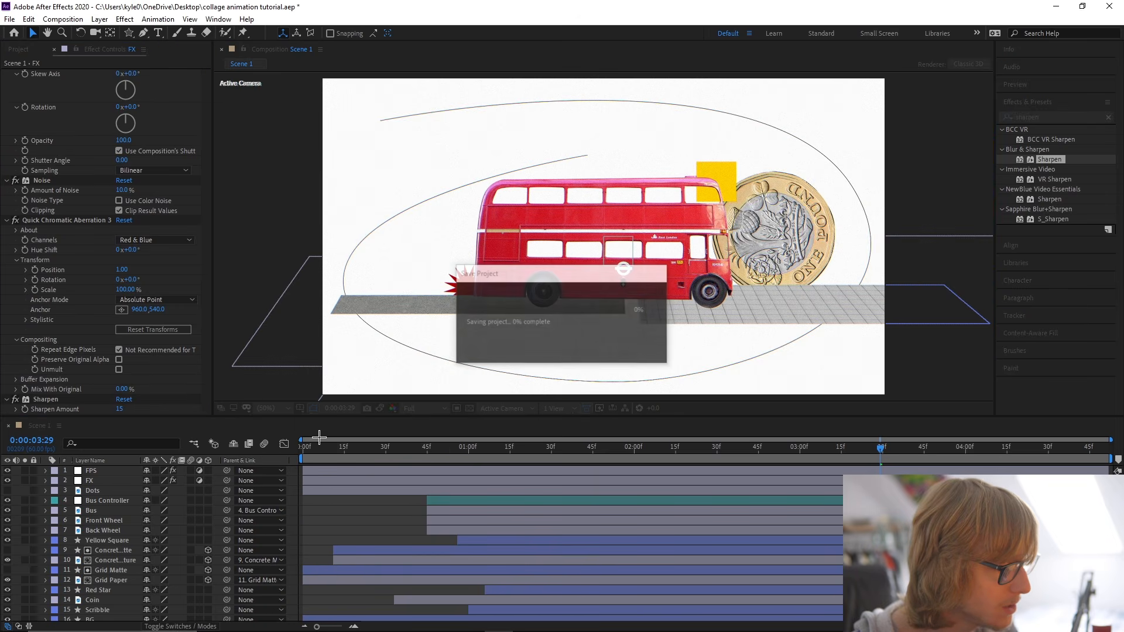
Make the Dots layer visible and scale it down to roughly fill the composition frame.
left_click(122, 490)
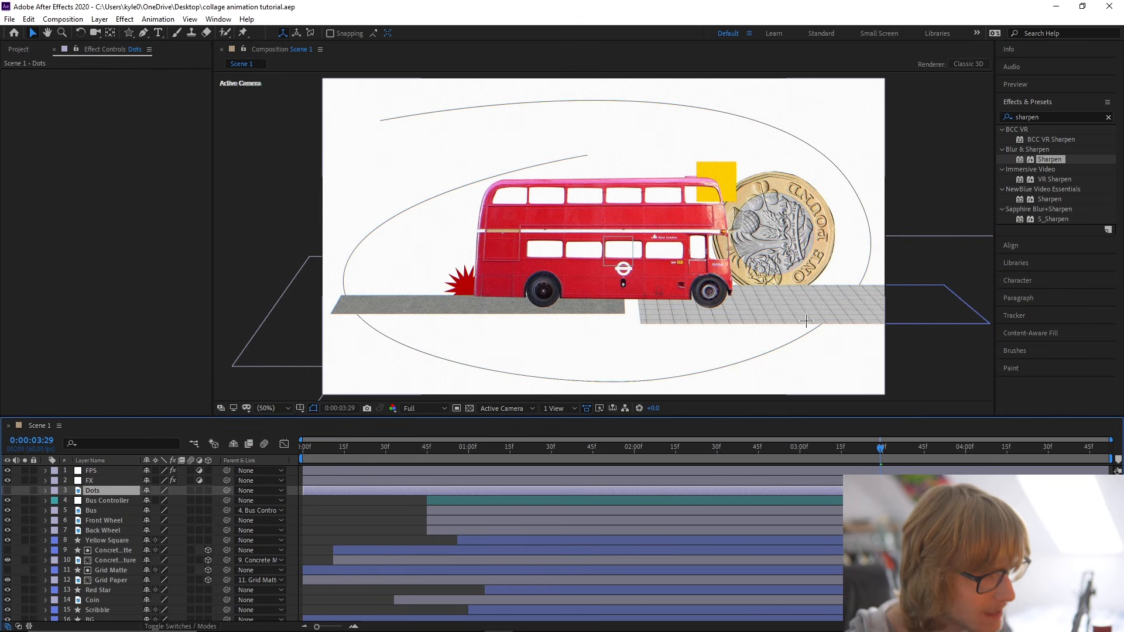
left_click(7, 491)
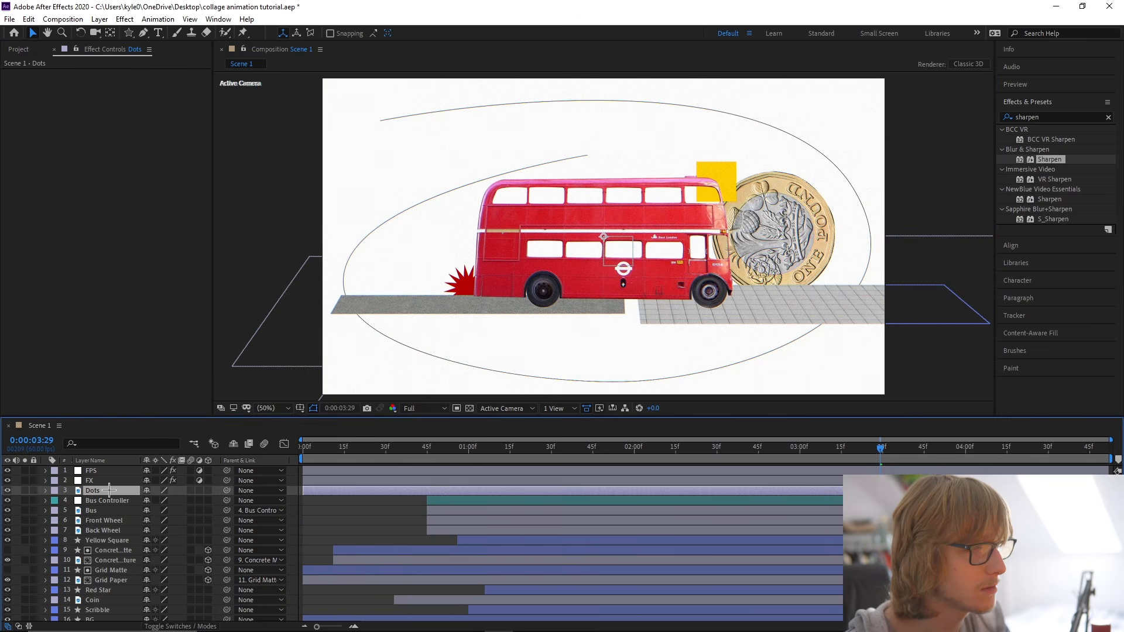
key("s")
left_click_drag(152, 501, 136, 502)
key("s")
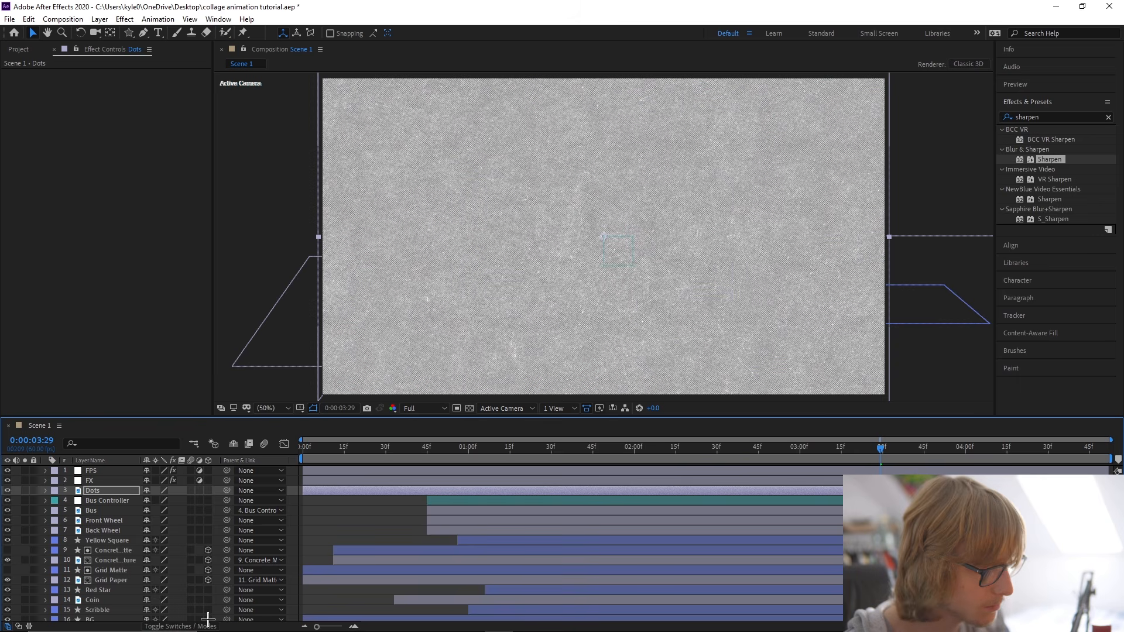
Set the Dots layer's blending mode to Soft Light and save the project.
left_click(180, 627)
left_click(170, 490)
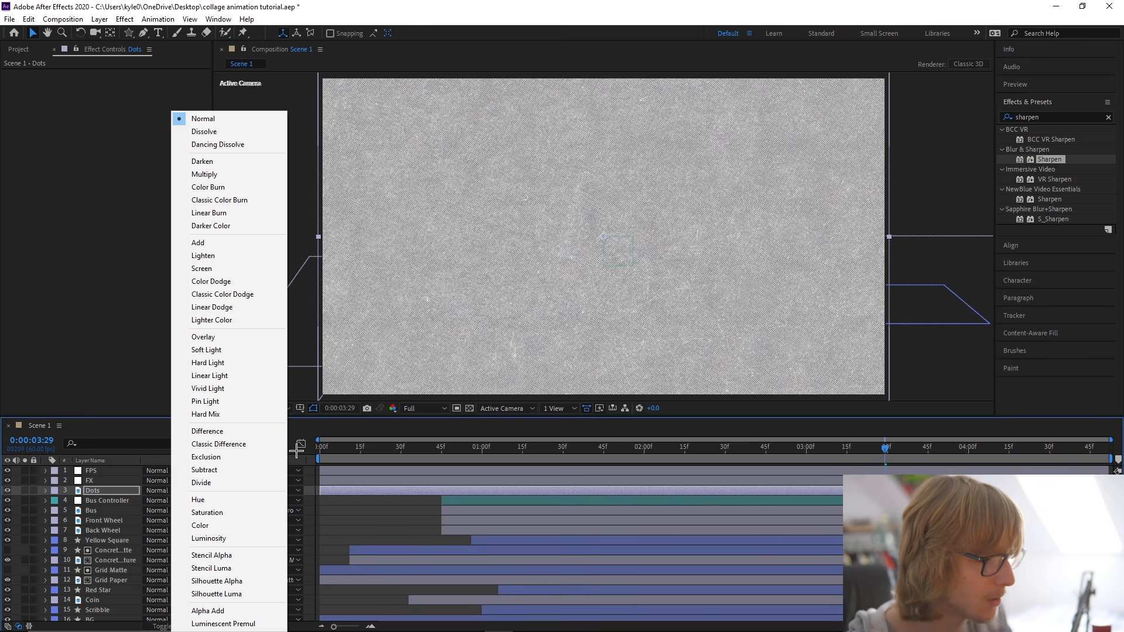
left_click(229, 347)
key("ctrl+s")
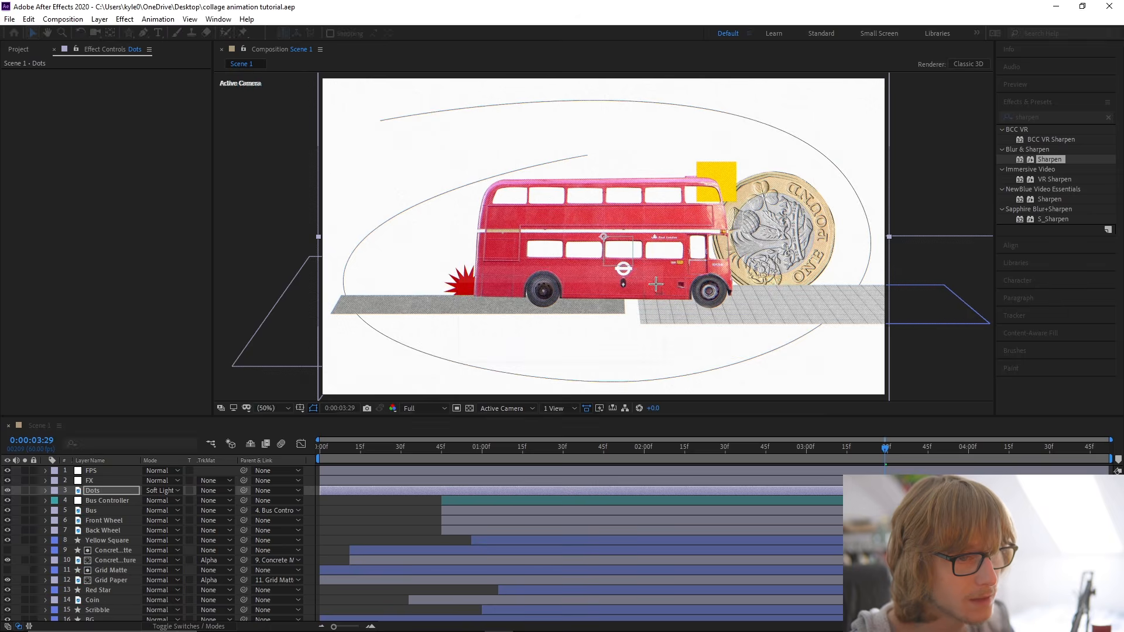
Try the Overlay blending mode on the Dots layer against the bus, and switch it back to Soft Light.
scroll(677, 256, "up", 2)
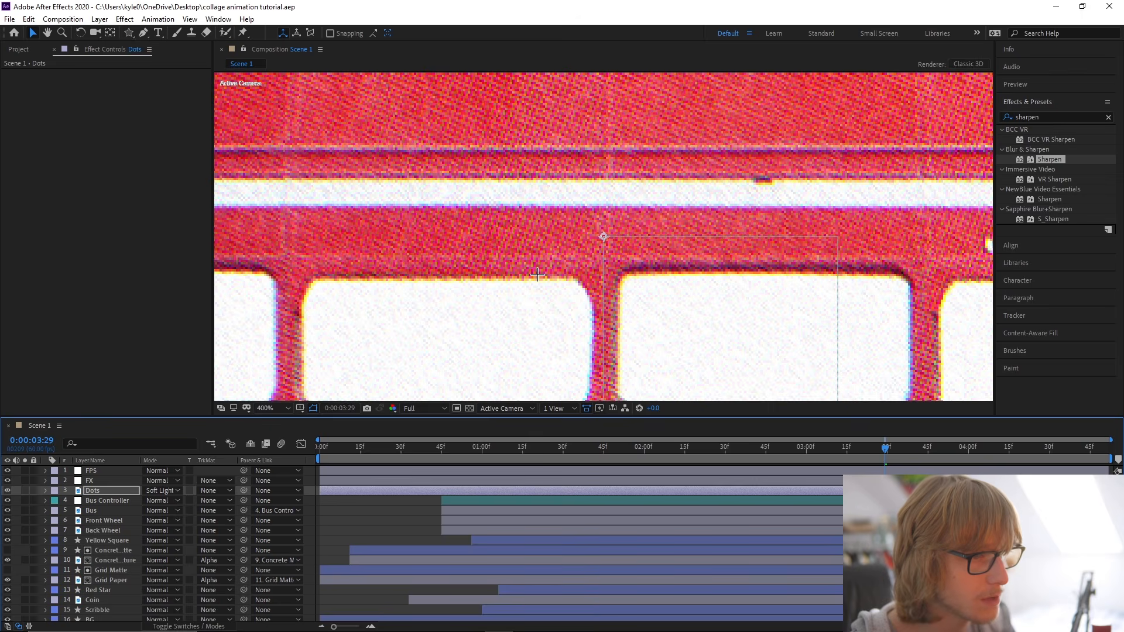
left_click(169, 491)
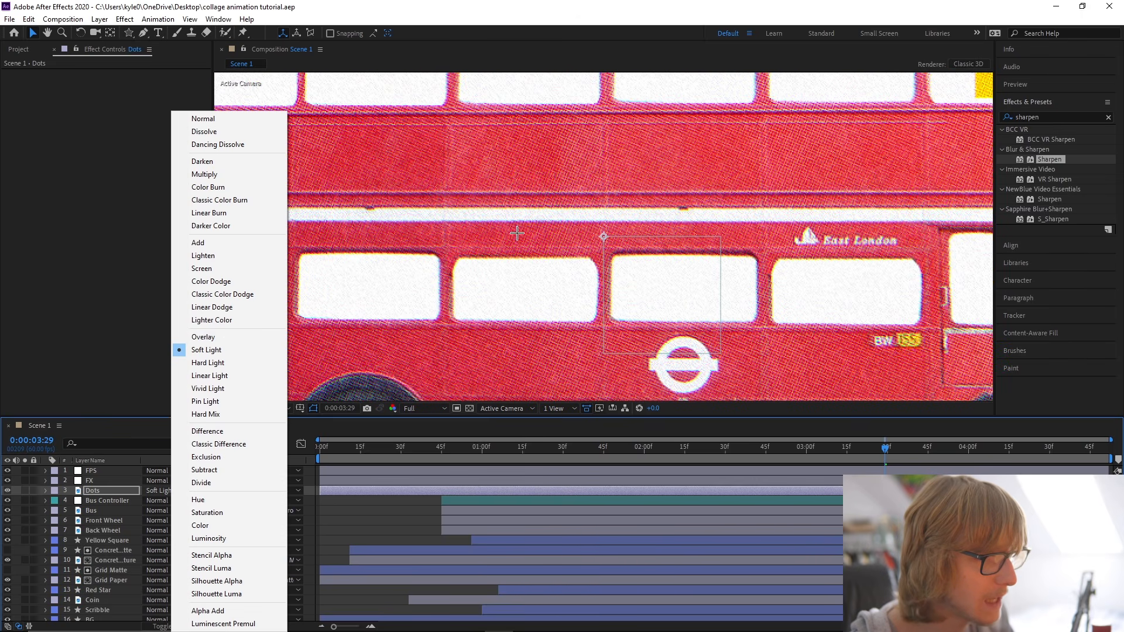
left_click(199, 329)
scroll(566, 231, "down", 1)
scroll(568, 240, "up", 1)
scroll(571, 252, "down", 1)
left_click(170, 491)
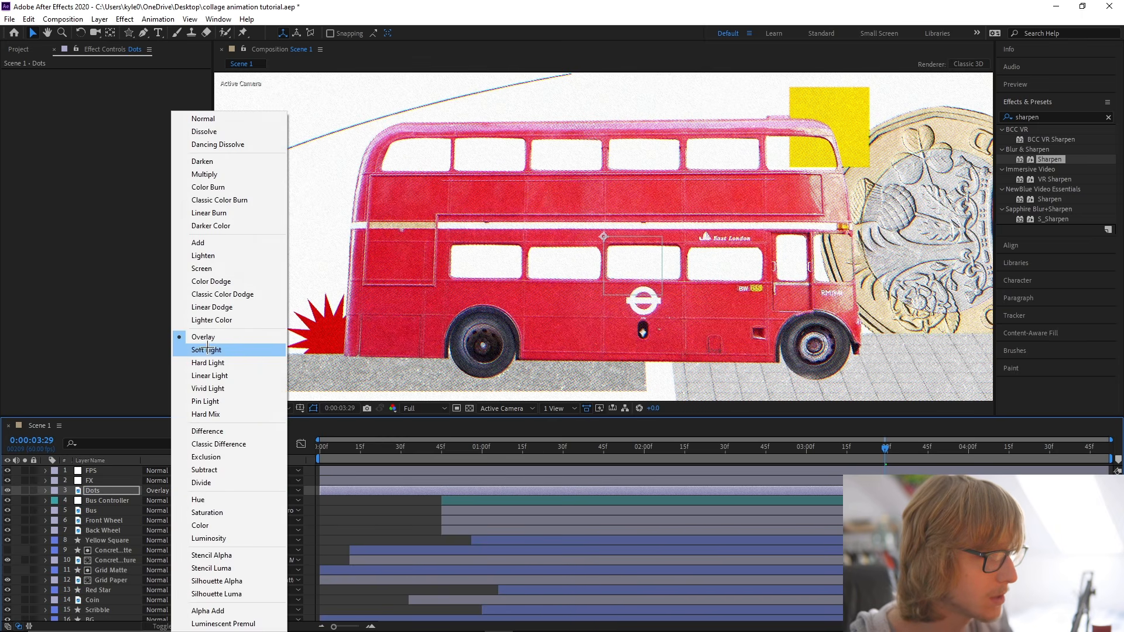
left_click(199, 345)
left_click(267, 409)
left_click(268, 420)
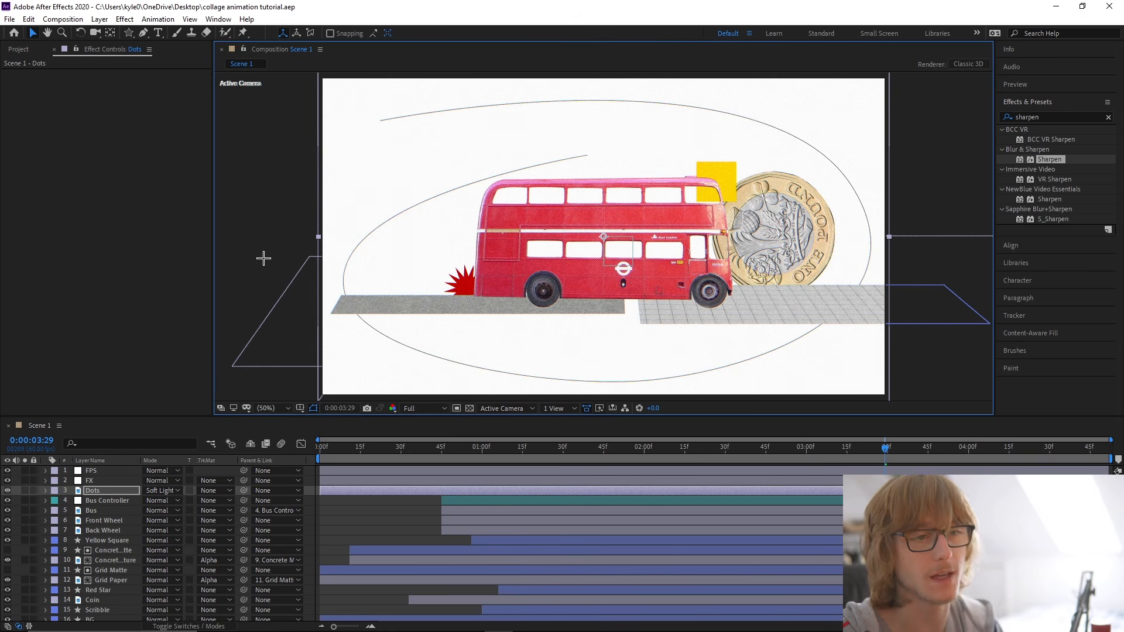
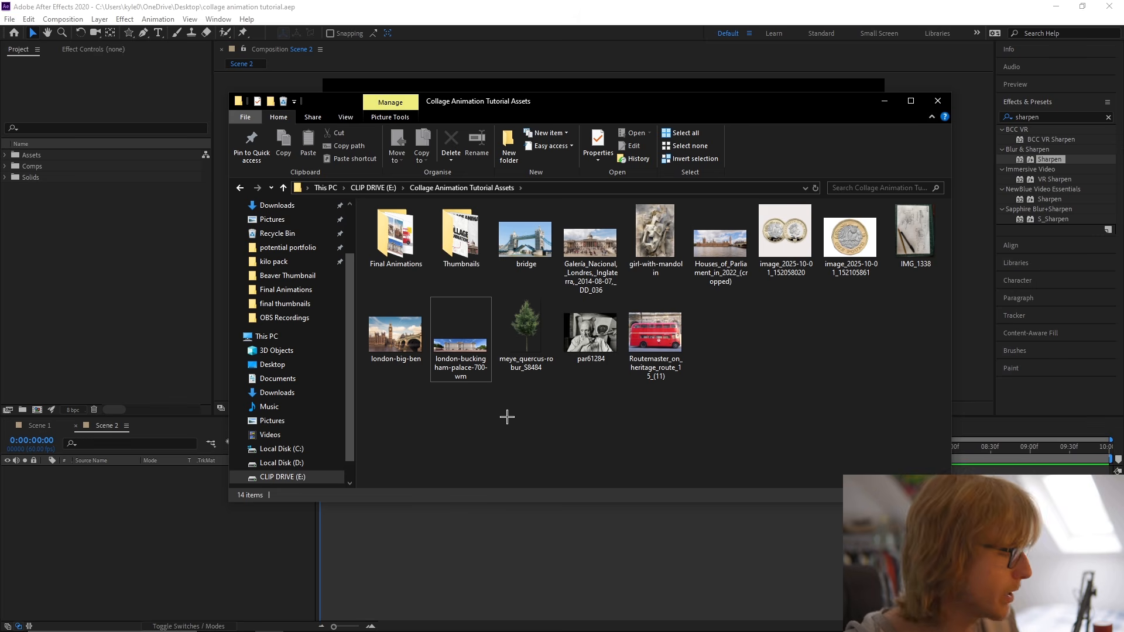
Add london-buckingham-palace-700-wm.jpg from the tutorial assets folder to Scene 2 and file it in the project's Assets folder.
left_click(459, 343)
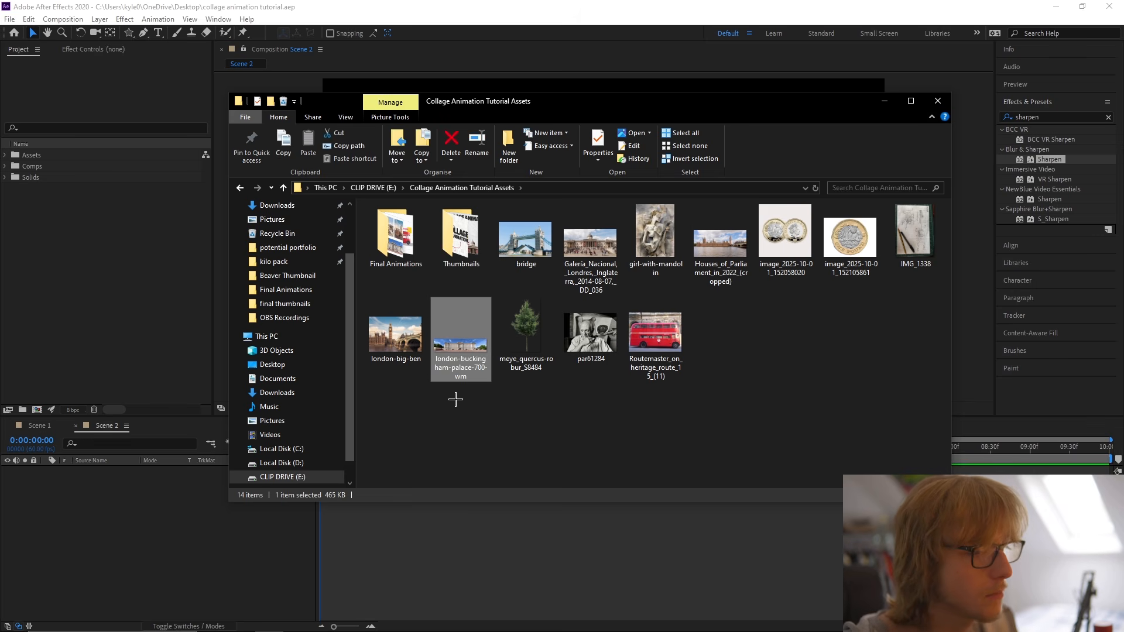
left_click_drag(171, 538, 486, 432)
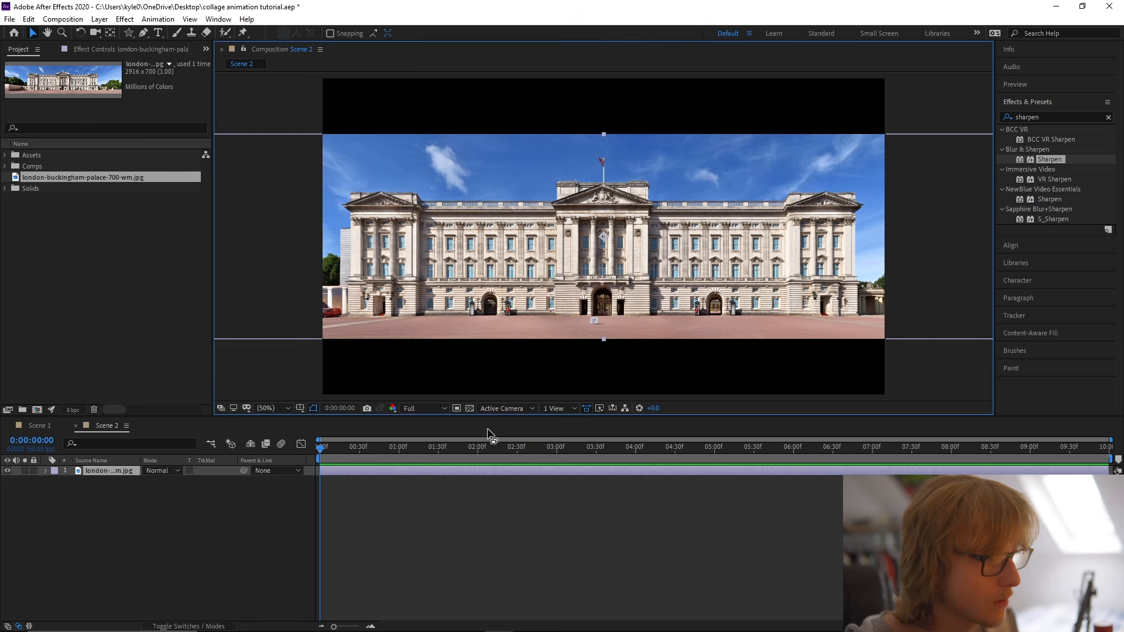
left_click_drag(54, 178, 60, 156)
Rename the Buckingham Palace image layer in Scene 2 as Palace.
right_click(122, 470)
left_click(154, 462)
type("Palace")
key("Return")
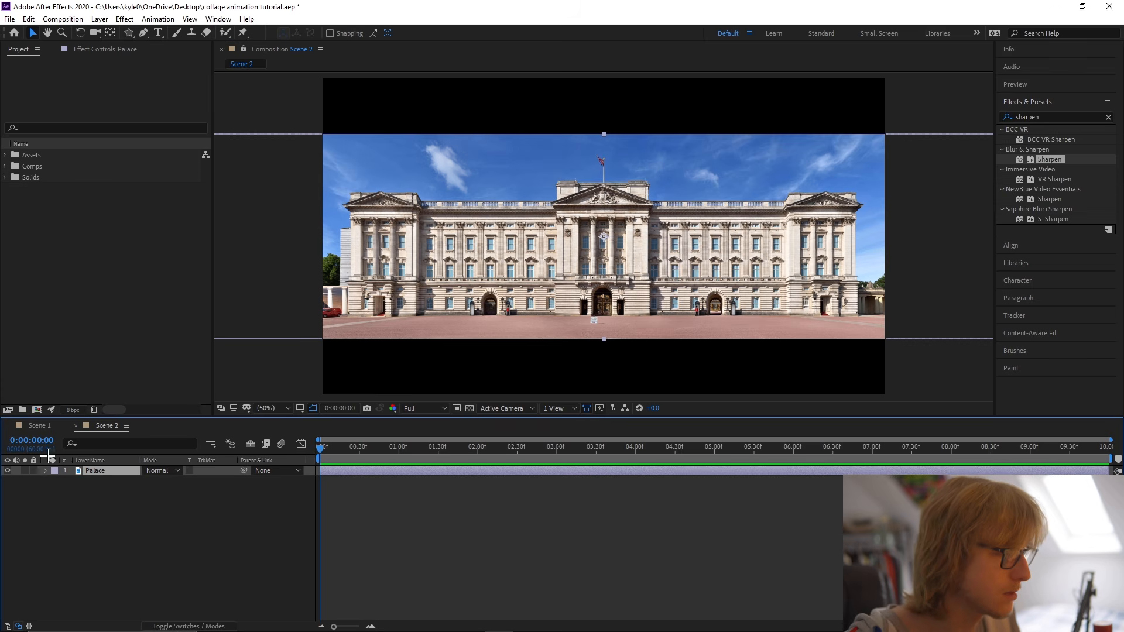
Copy the BG layer from Scene 1 into Scene 2, place it beneath Palace and extend it to the composition's end.
left_click(37, 425)
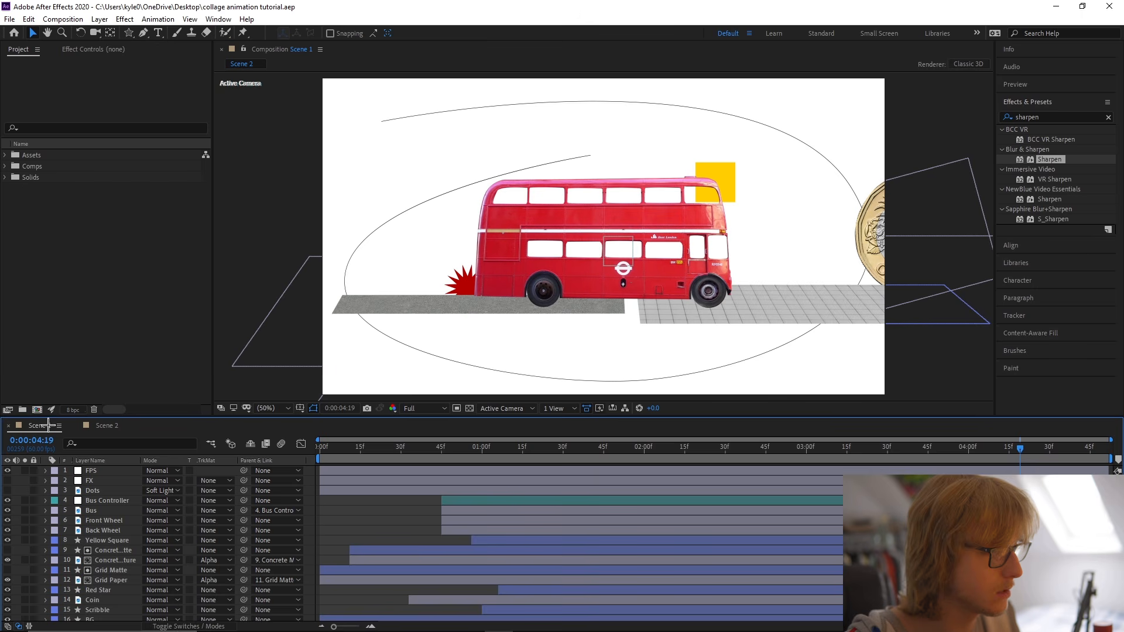
left_click(110, 616)
key("ctrl+c")
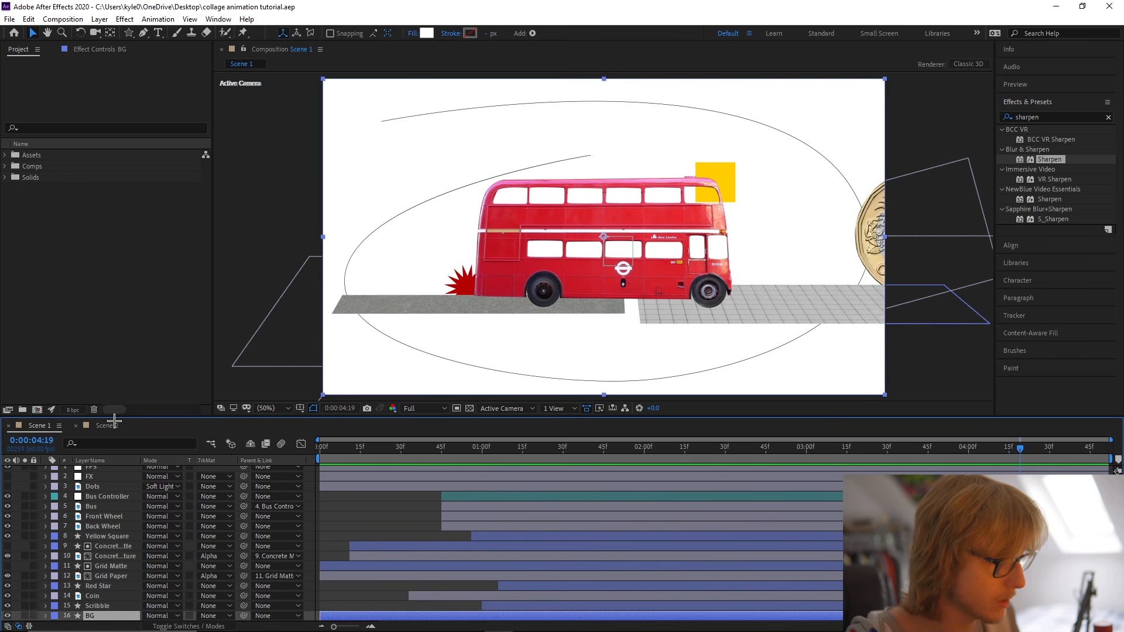
left_click(111, 424)
key("ctrl+v")
left_click_drag(111, 472, 113, 498)
left_click_drag(703, 480, 1111, 481)
mouse_move(321, 447)
left_mouse_down()
mouse_move(439, 448)
mouse_move(313, 453)
left_mouse_up()
Hide the Palace layer and save the project.
left_click(113, 472)
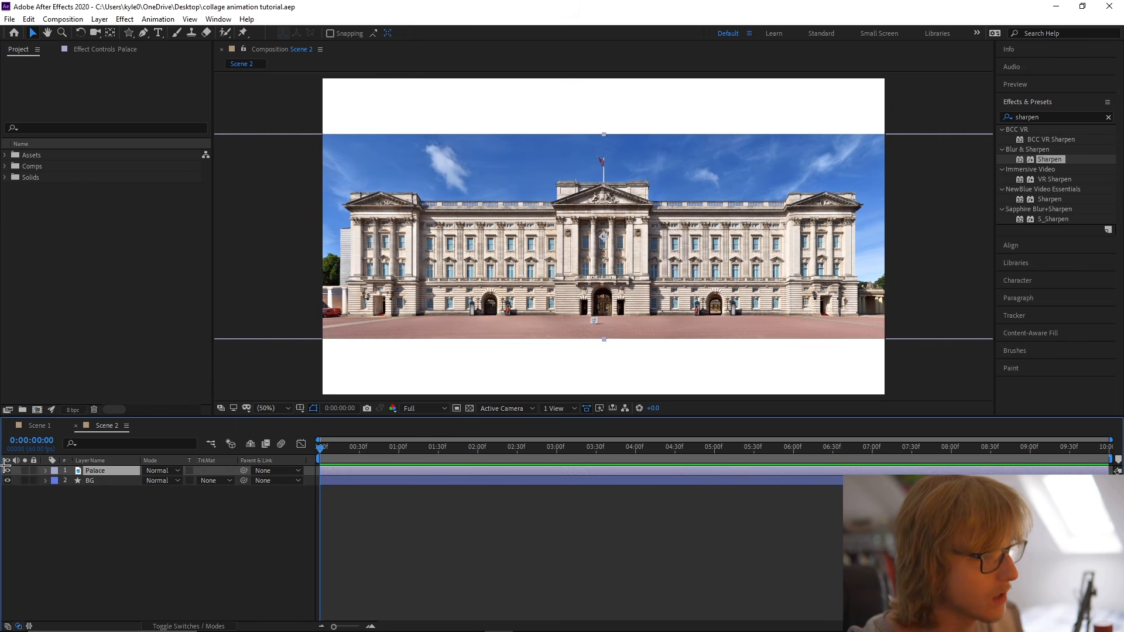
left_click(7, 471)
left_click(164, 529)
key("ctrl+s")
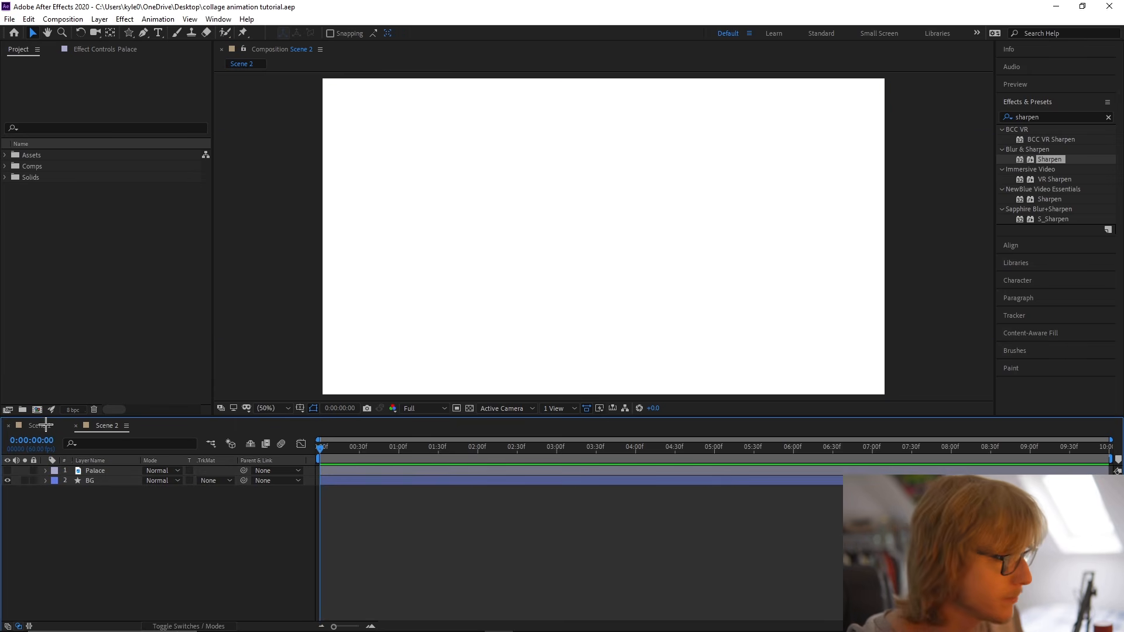
Copy the Concrete Matte and Concrete Texture layers from Scene 1 into Scene 2, spanning the composition from its first frame to its end.
left_click(46, 426)
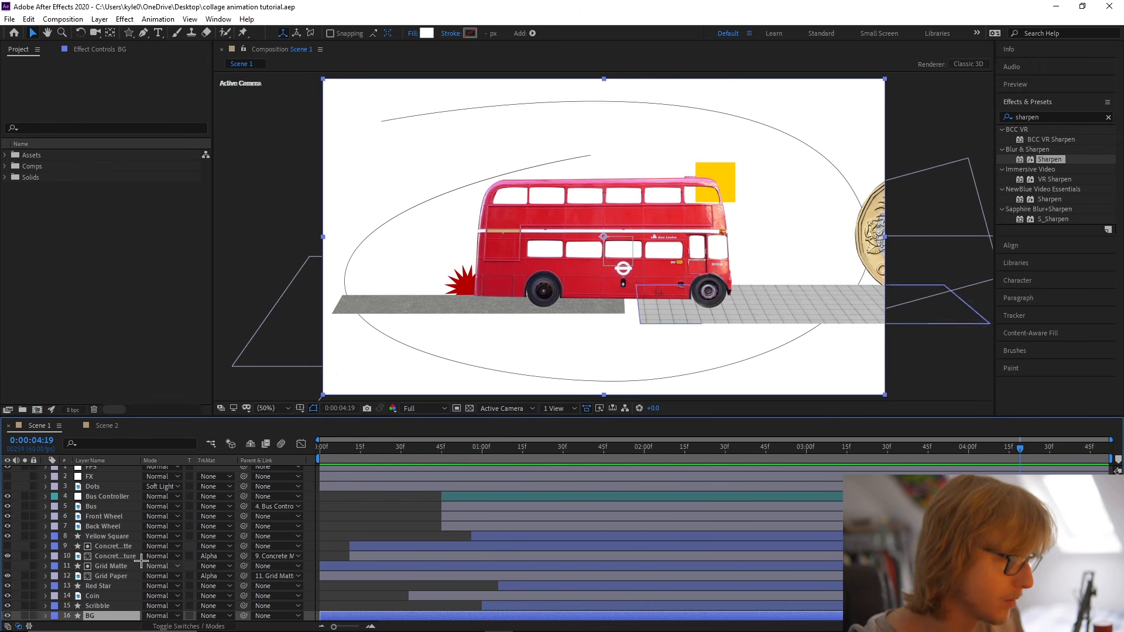
left_click(123, 546)
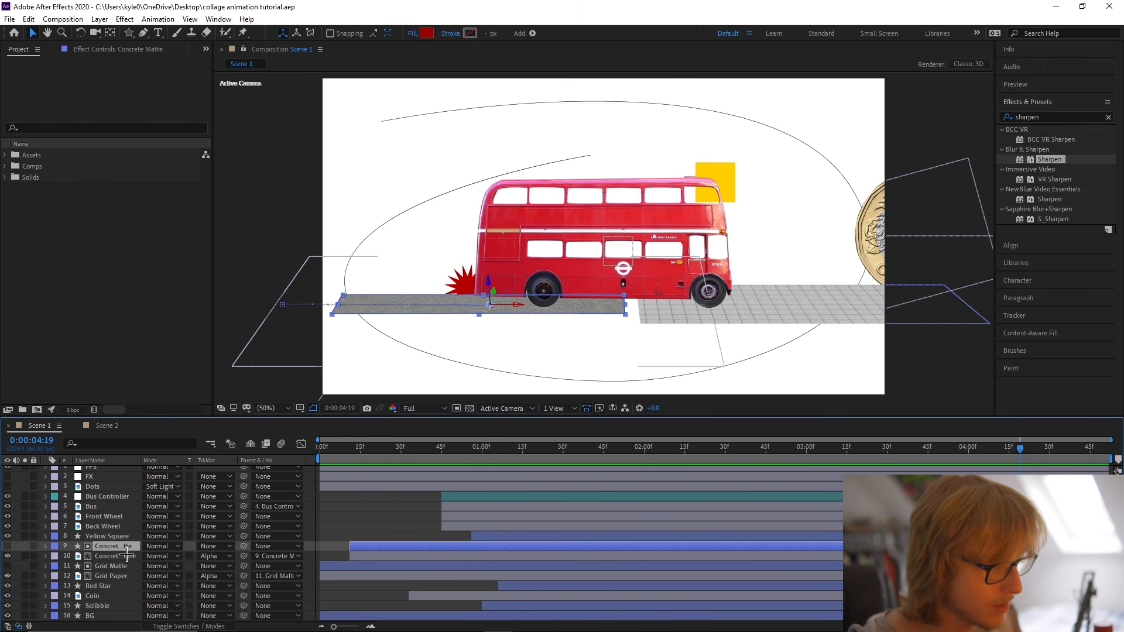
left_click(127, 555, "shift")
left_click(108, 426)
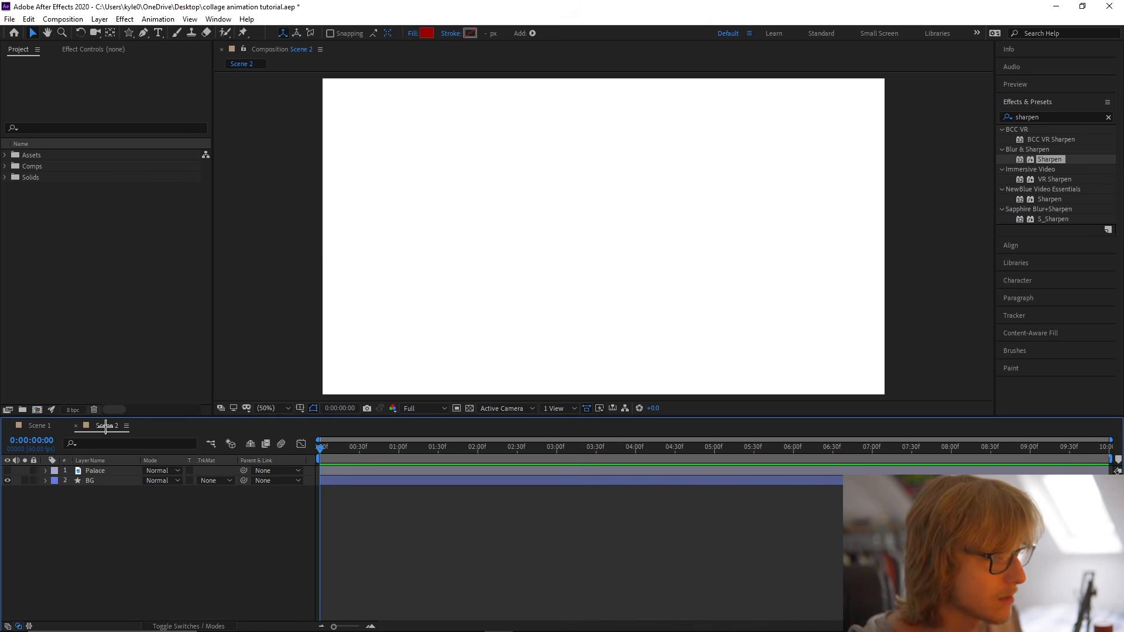
key("ctrl+v")
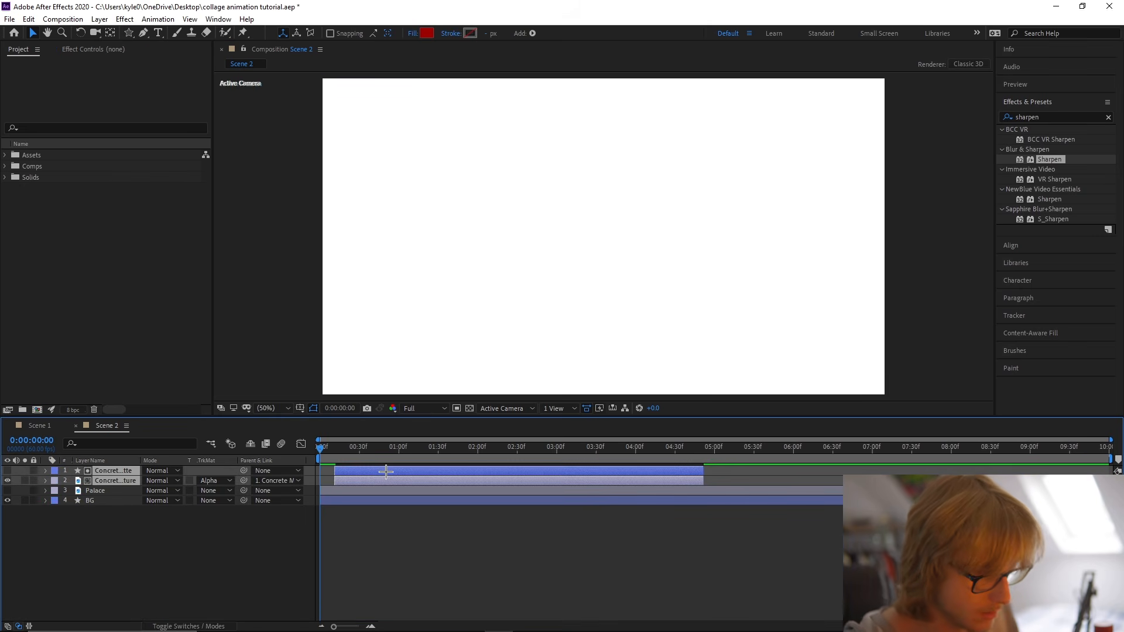
left_click_drag(386, 472, 372, 472)
left_click_drag(693, 473, 1113, 472)
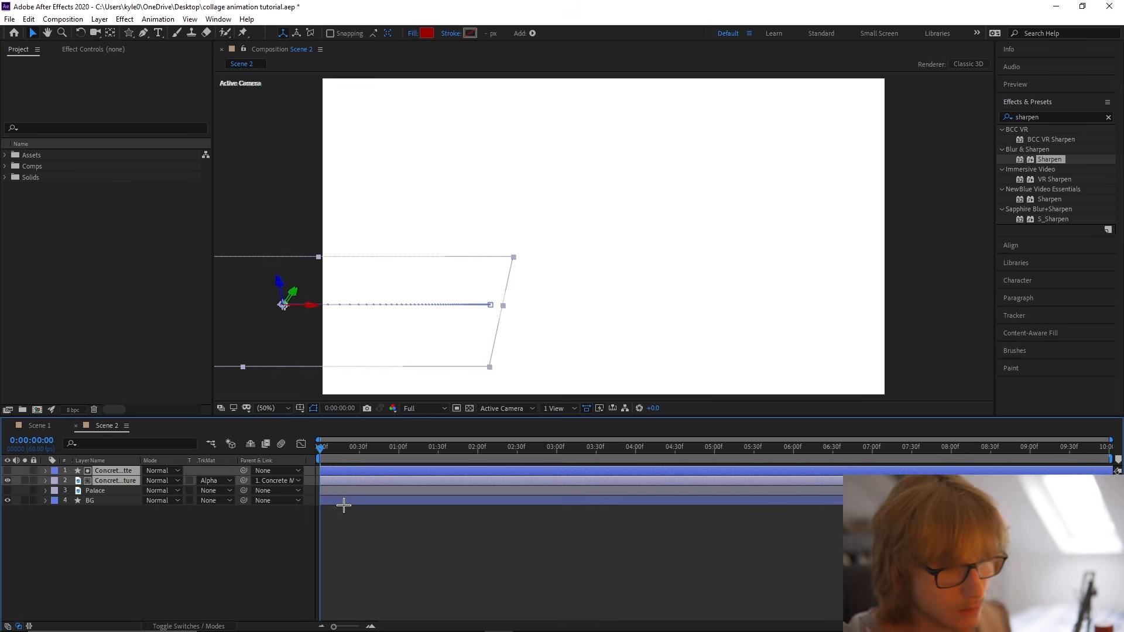
Go to 0:00:03:06 and clear the Path and Position keyframes of the Concrete Matte layer.
left_click(384, 554)
left_click(588, 455)
left_click(587, 470)
key("u")
left_click_drag(586, 456, 564, 456)
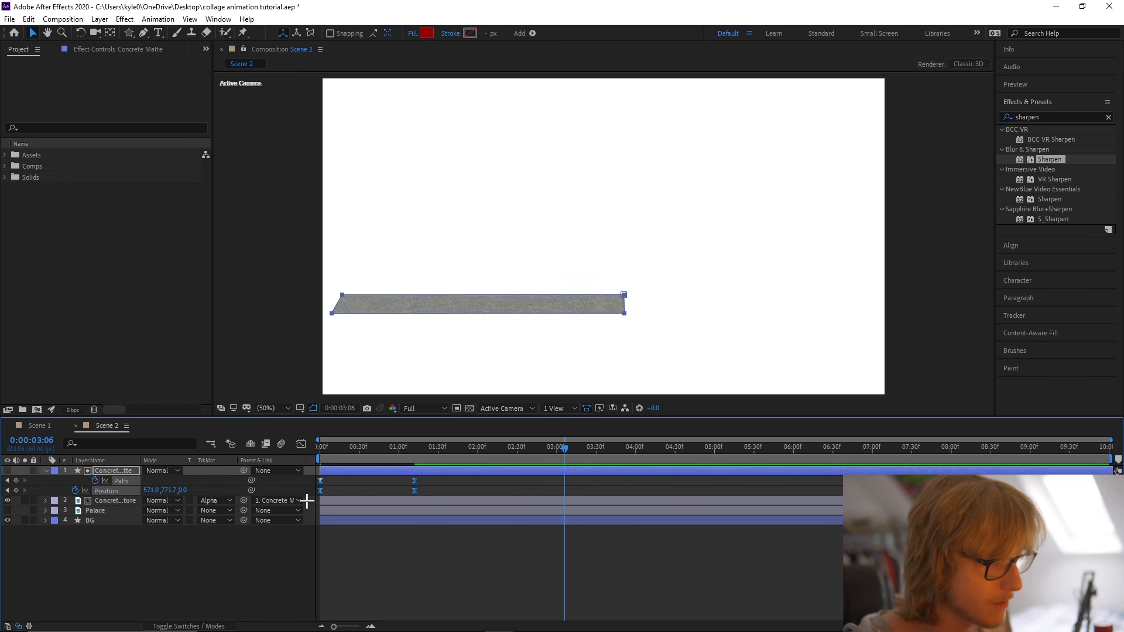
left_click(46, 471)
Centre the Concrete Matte horizontally in the frame against a temporarily shown proportional grid, and save the project.
left_click(114, 480)
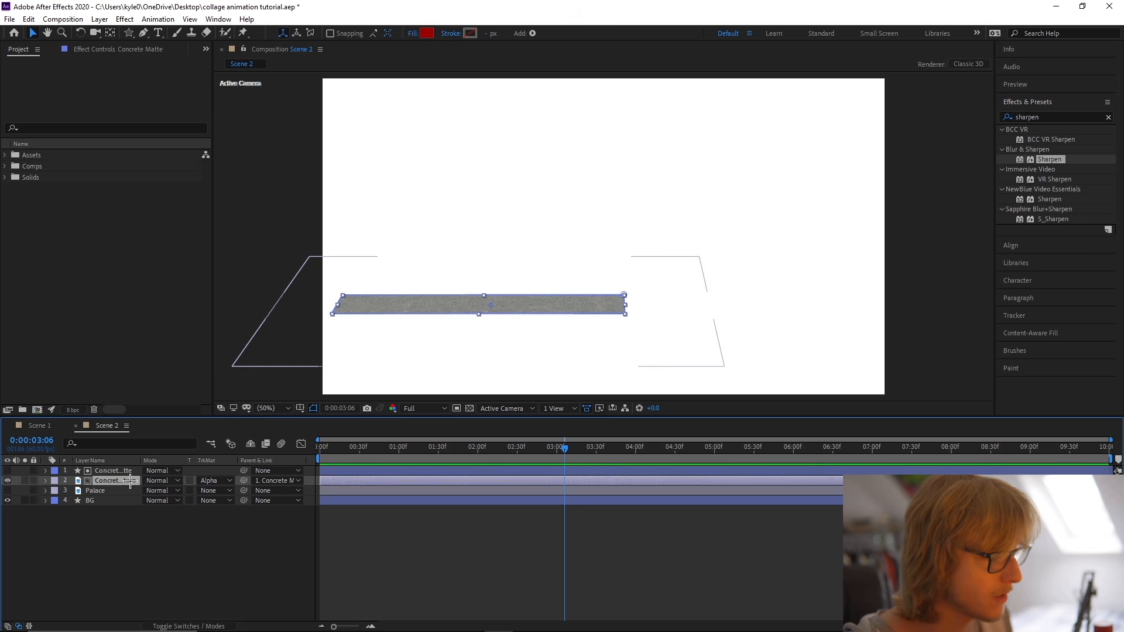
left_click(576, 311)
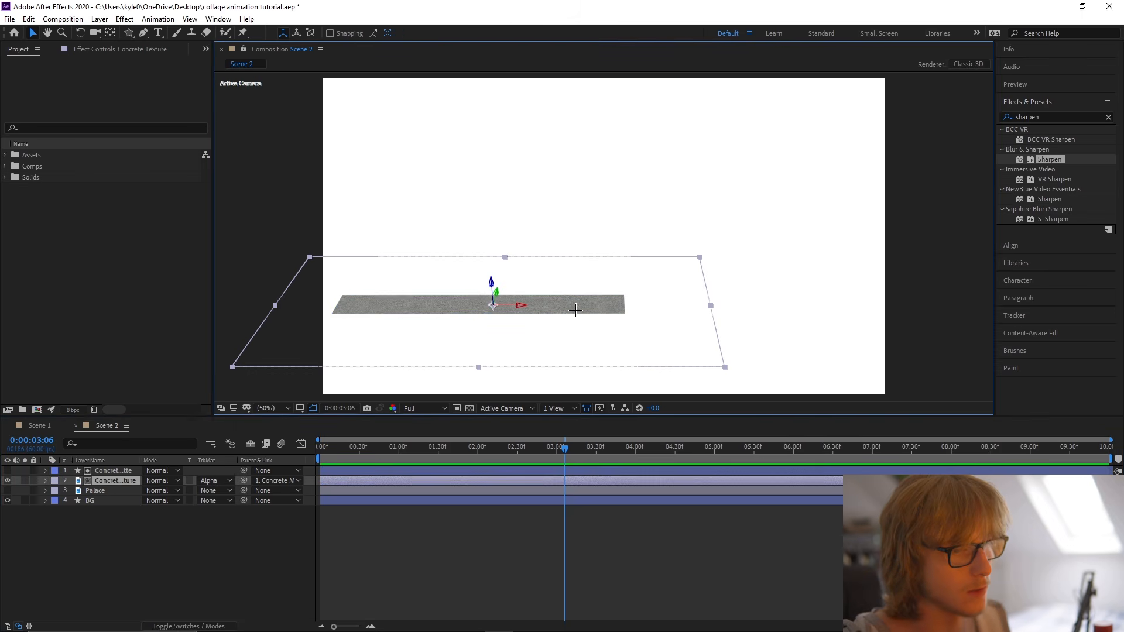
left_click(111, 471)
left_click(1030, 101)
left_click(1019, 120)
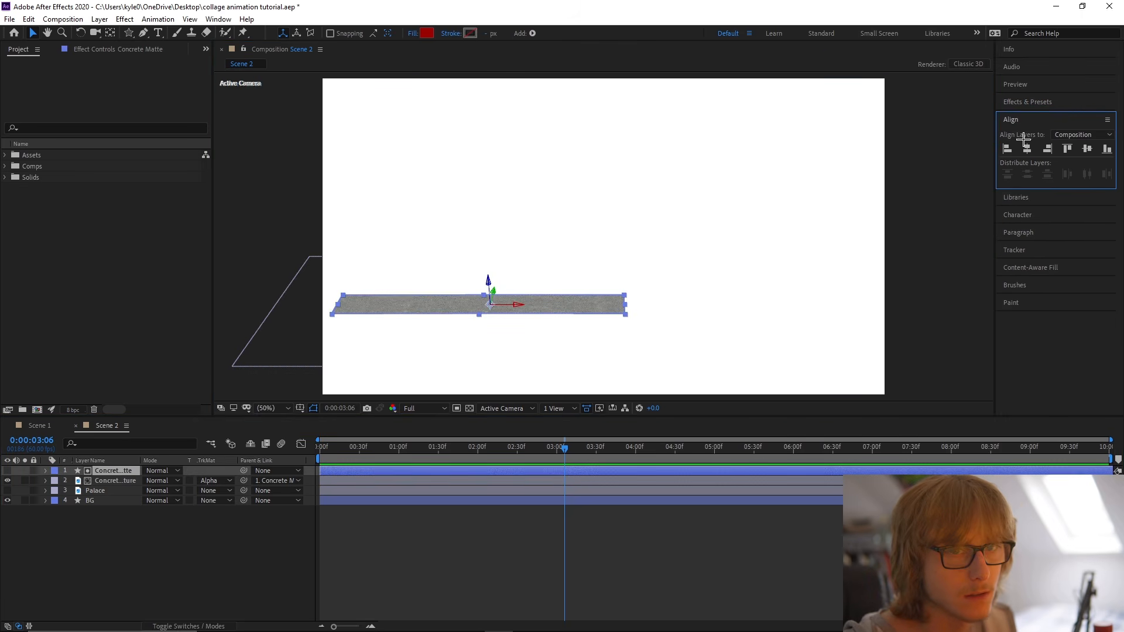
left_click(302, 408)
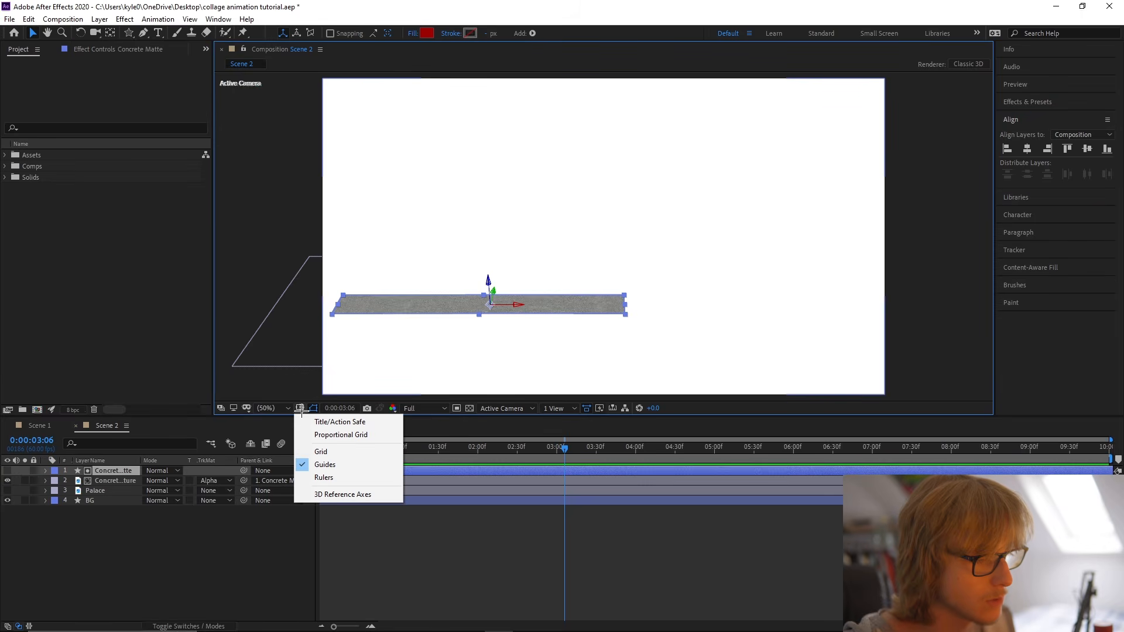
left_click(323, 433)
left_click_drag(547, 309, 663, 315)
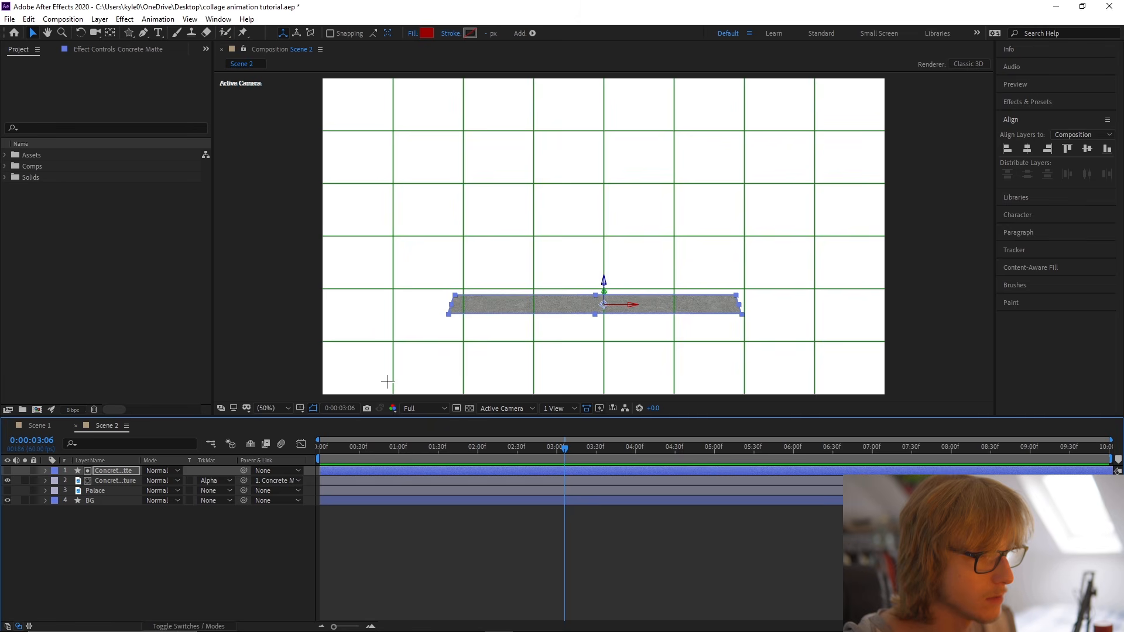
left_click(388, 382)
left_click(314, 408)
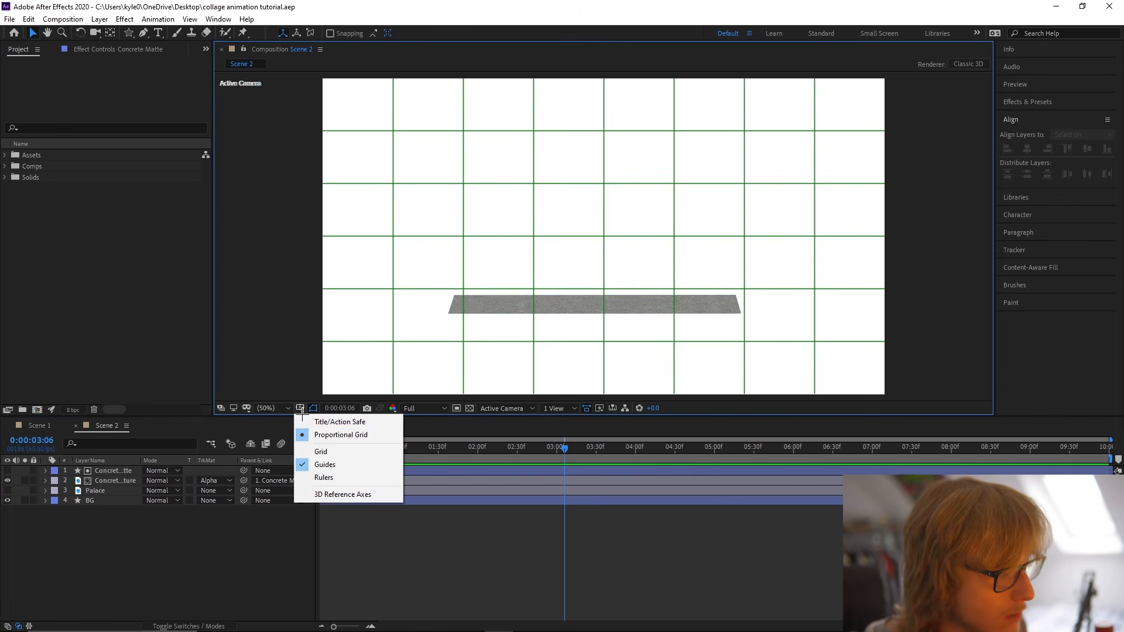
left_click(326, 434)
left_click(559, 339)
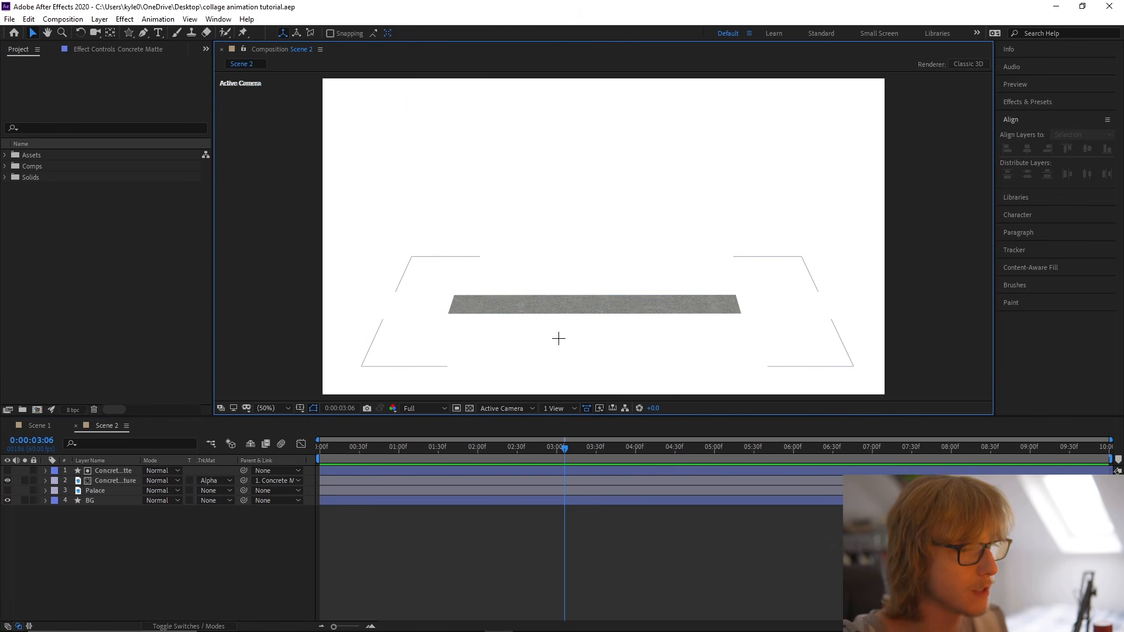
Extend the left end of the Concrete Matte path outward to near the frame's left edge using the Pen tool.
left_click(579, 310)
key("g")
left_click(454, 295)
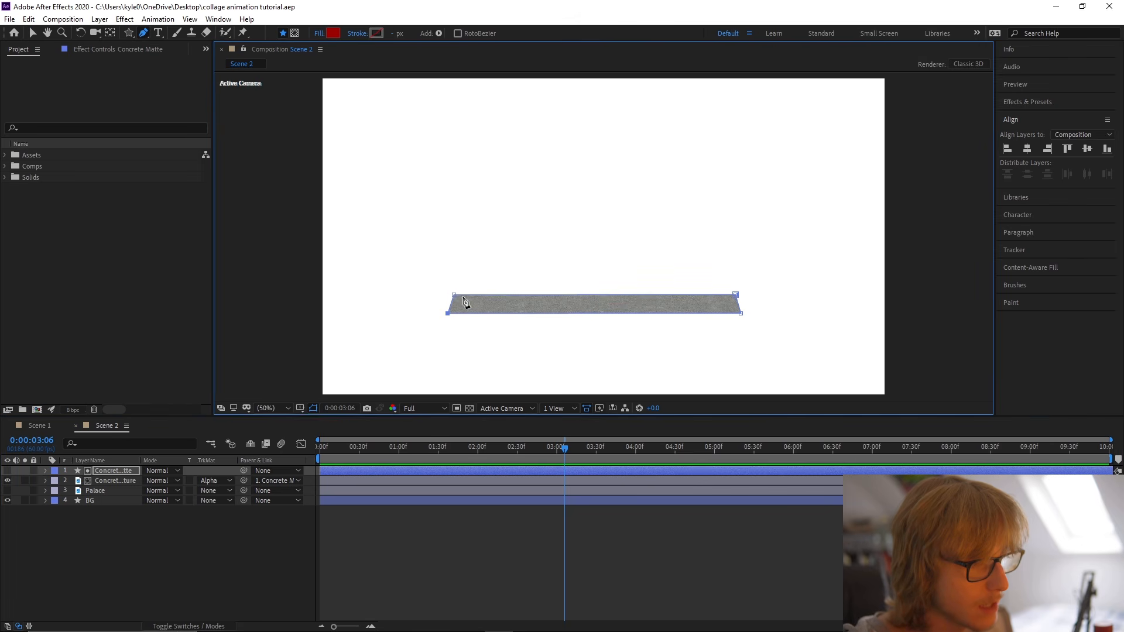
left_click_drag(455, 300, 373, 296)
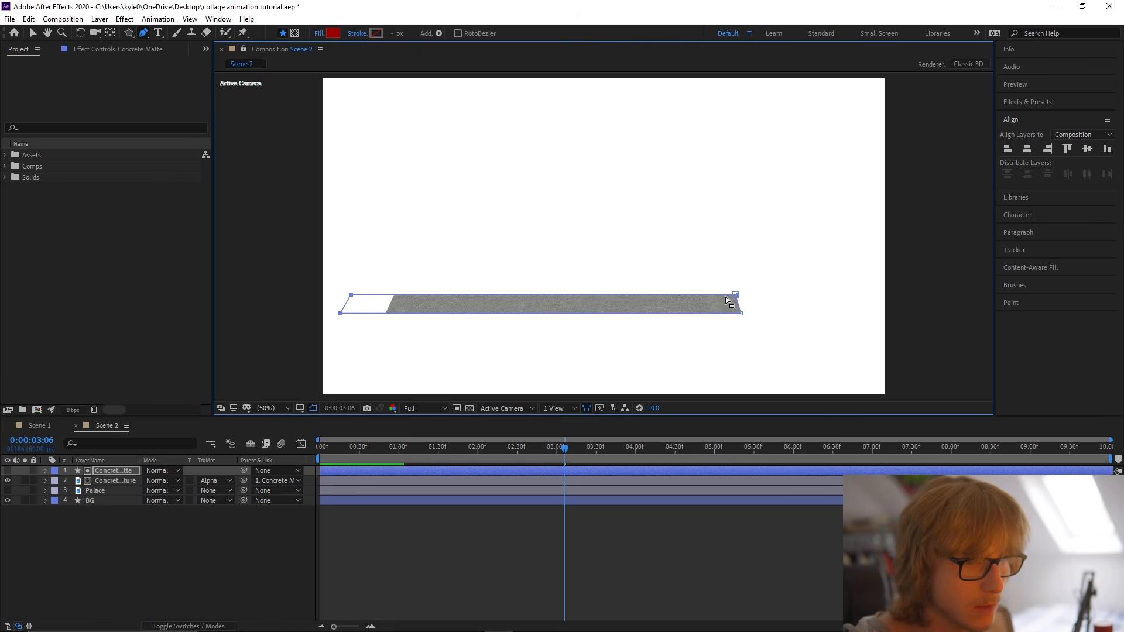
key("v")
Extend the right end of the Concrete Matte path outward to near the frame's right edge using the Pen tool.
left_click(548, 520)
left_click(597, 449)
left_click(604, 470)
key("g")
left_click(742, 314)
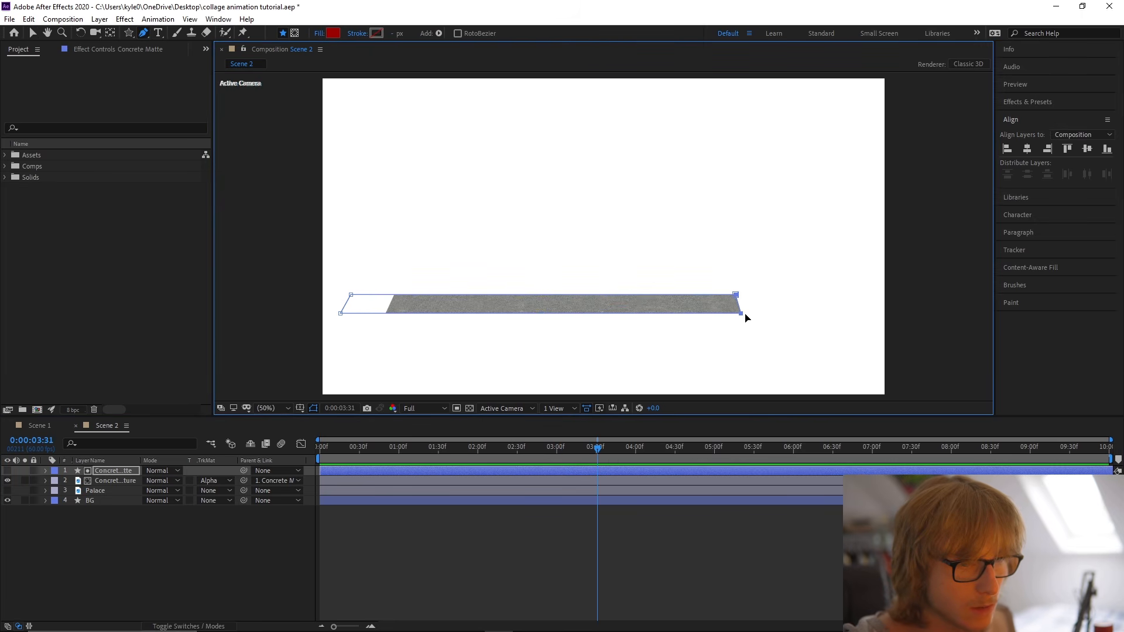
left_click_drag(743, 316, 852, 316)
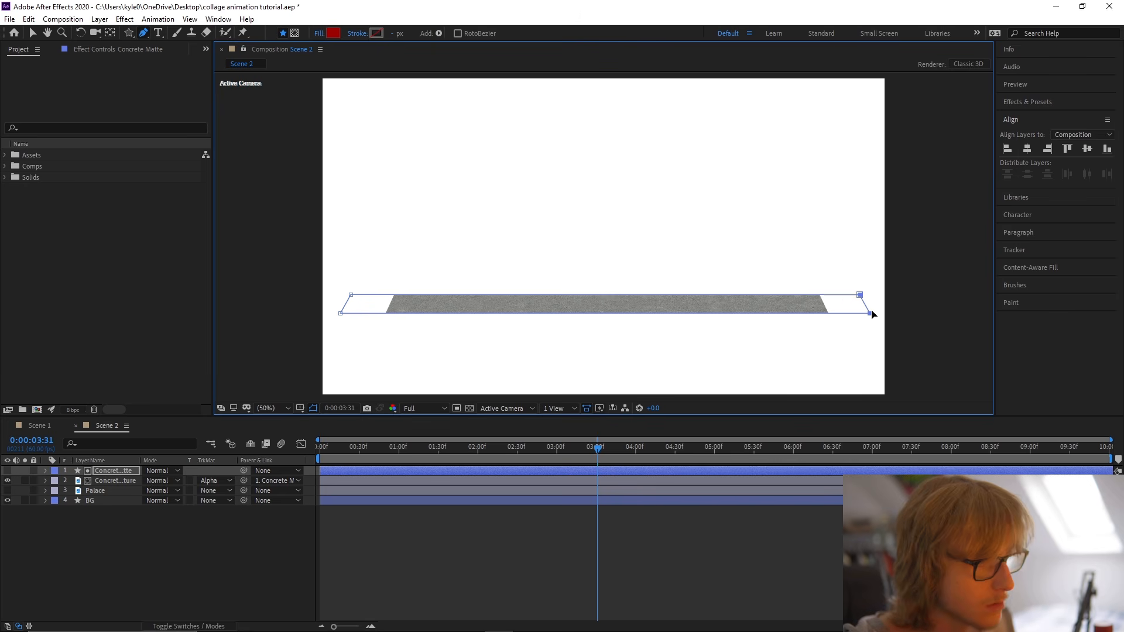
key("v")
Scale the Concrete Texture layer up until it fills the widened matte, and save the project.
left_click(114, 480)
key("s")
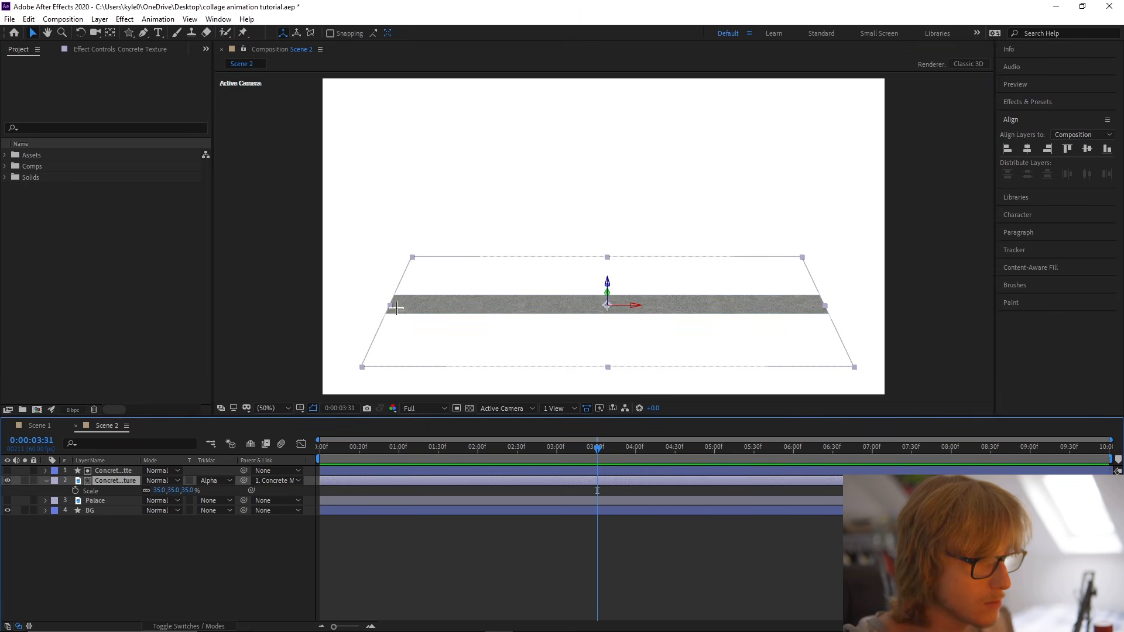
left_click_drag(163, 491, 169, 489)
left_click(439, 549)
key("ctrl+s")
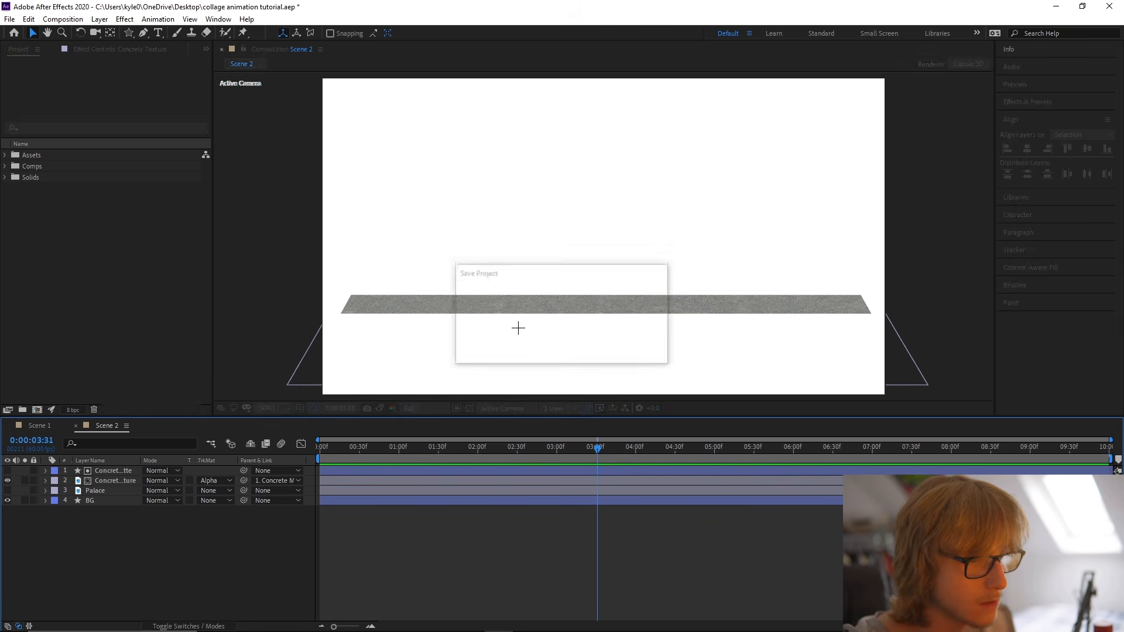
Fine-tune the Concrete Matte's horizontal centring against the proportional grid, hide the grid and save the project.
left_click(299, 408)
left_click(328, 435)
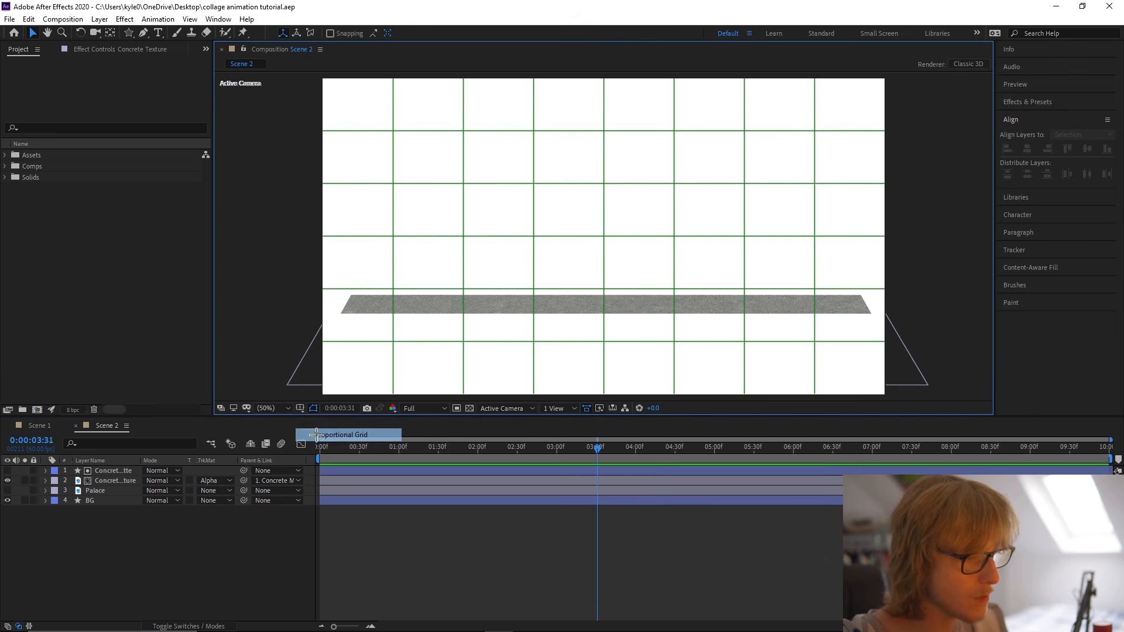
left_click(430, 310)
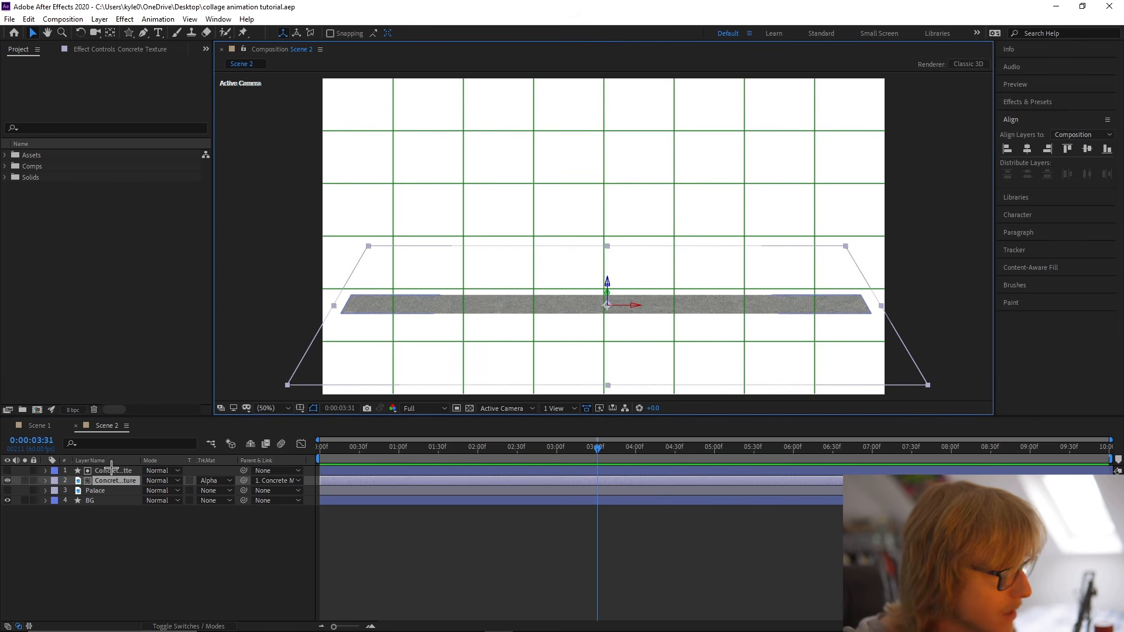
left_click(111, 471)
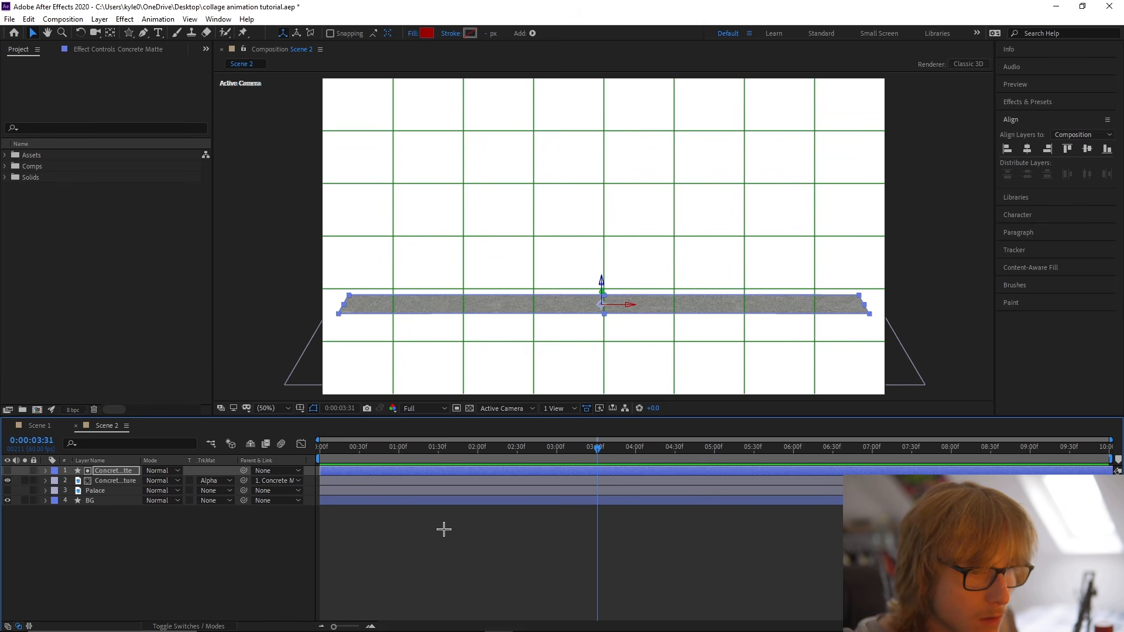
left_click(300, 408)
left_click(328, 435)
left_click(564, 580)
key("ctrl+s")
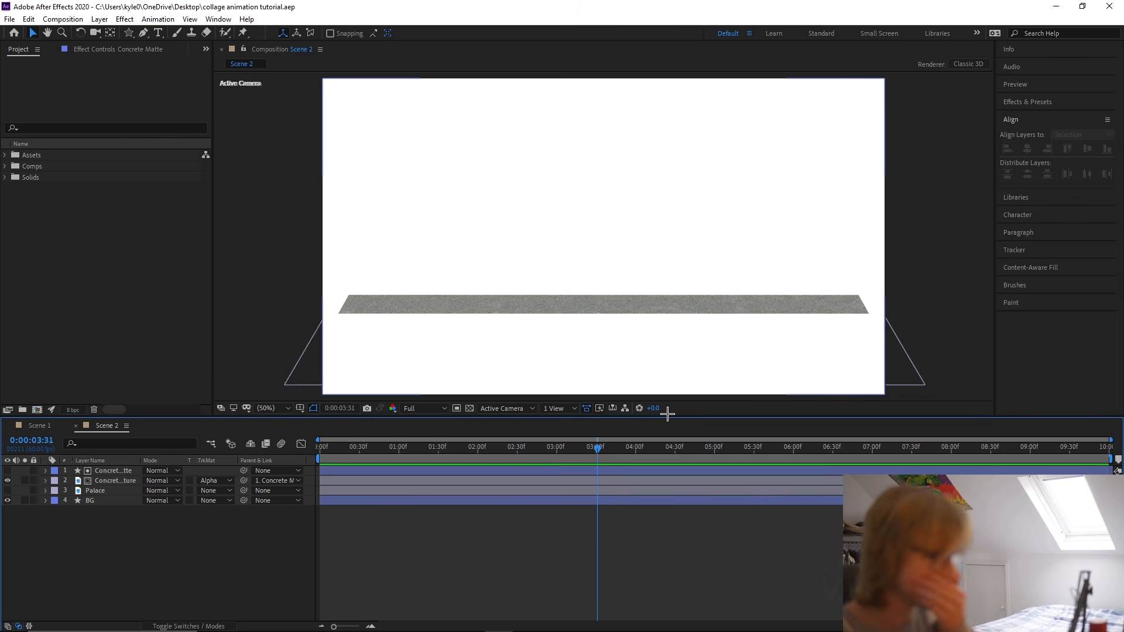
Make the Palace layer visible and move it to the top of the layer stack, above both concrete layers.
left_click(7, 491)
left_click_drag(111, 495, 43, 470)
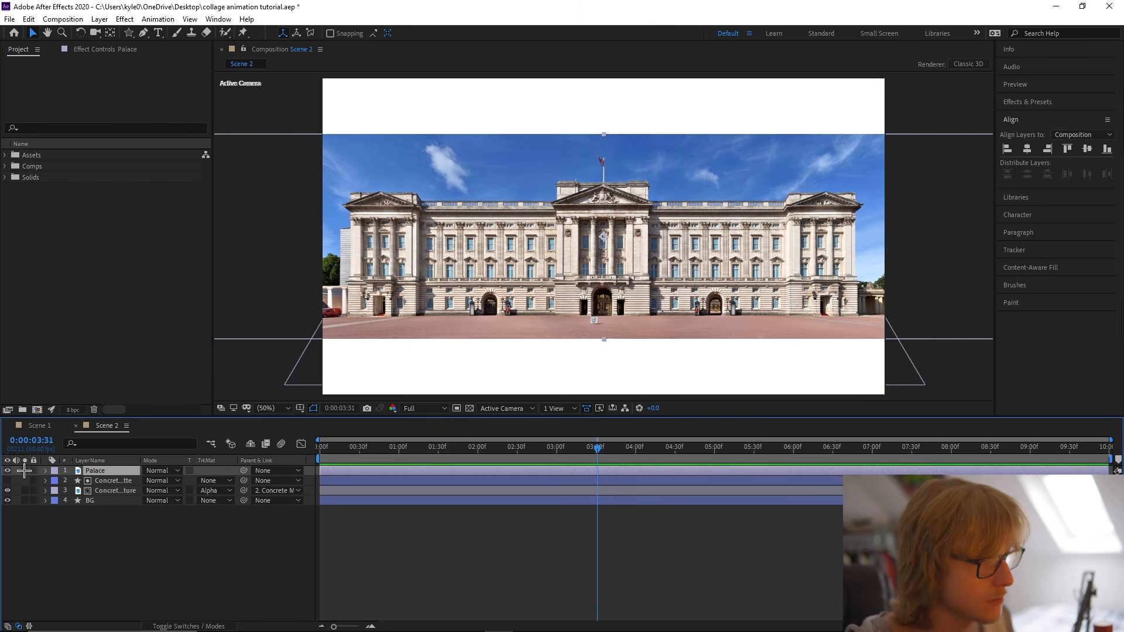
left_click(24, 470)
left_click(24, 470)
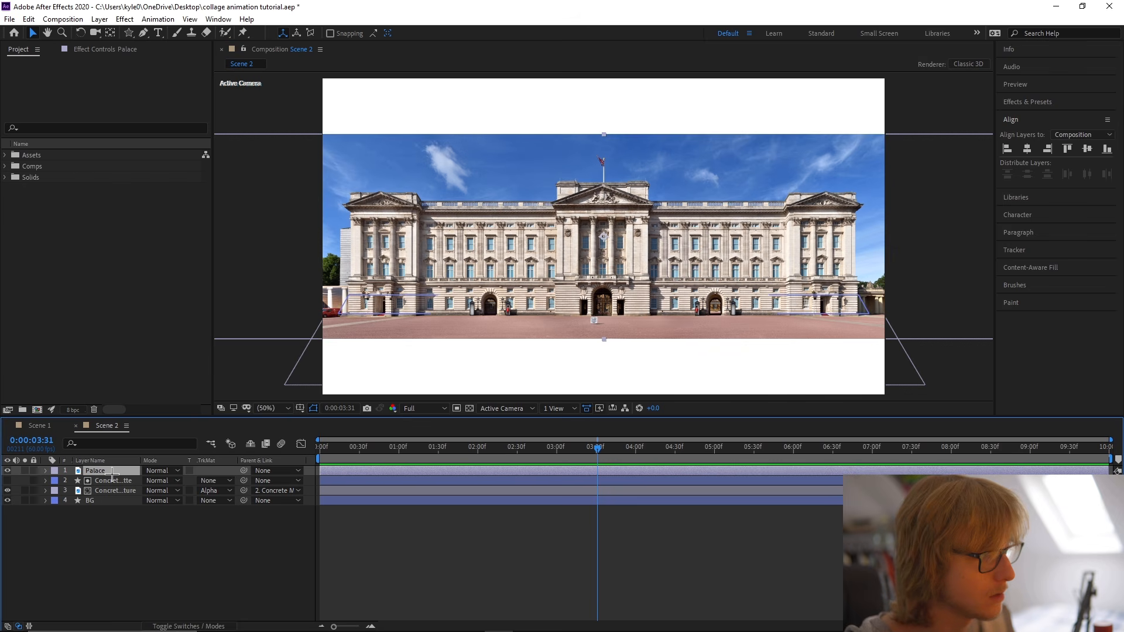
Scale the Palace layer down slightly so the whole building fits within the frame with side margins, and solo the layer.
key("s")
left_click_drag(162, 481, 153, 481)
left_click(45, 470)
left_click(24, 471)
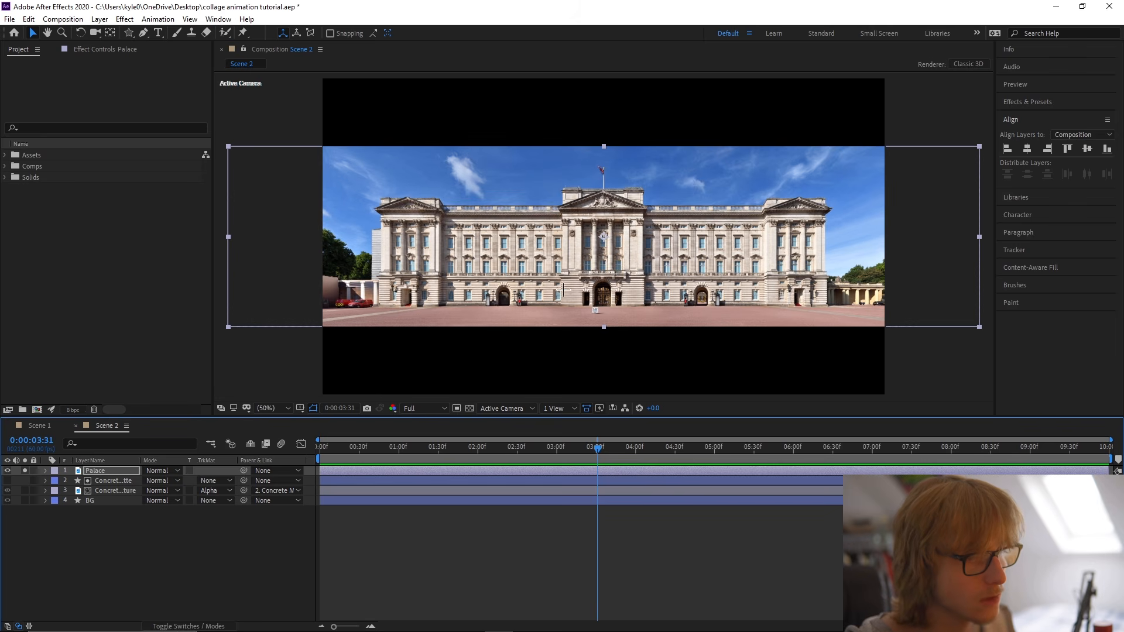
Rename the Palace layer to Palace Main.
key("slash")
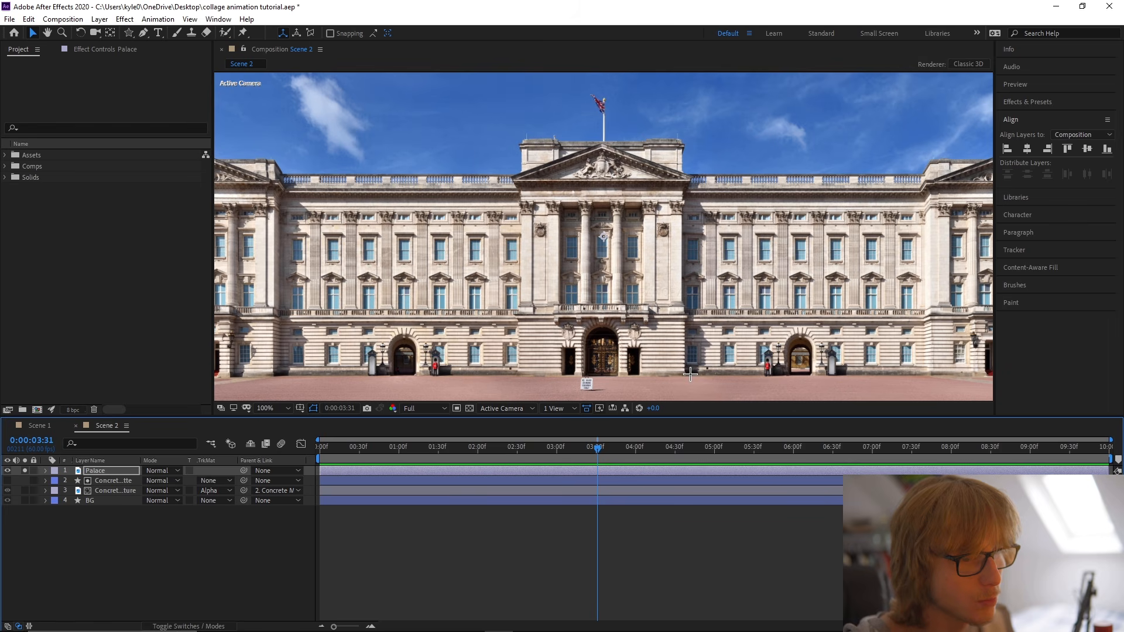
right_click(121, 476)
left_click(123, 466)
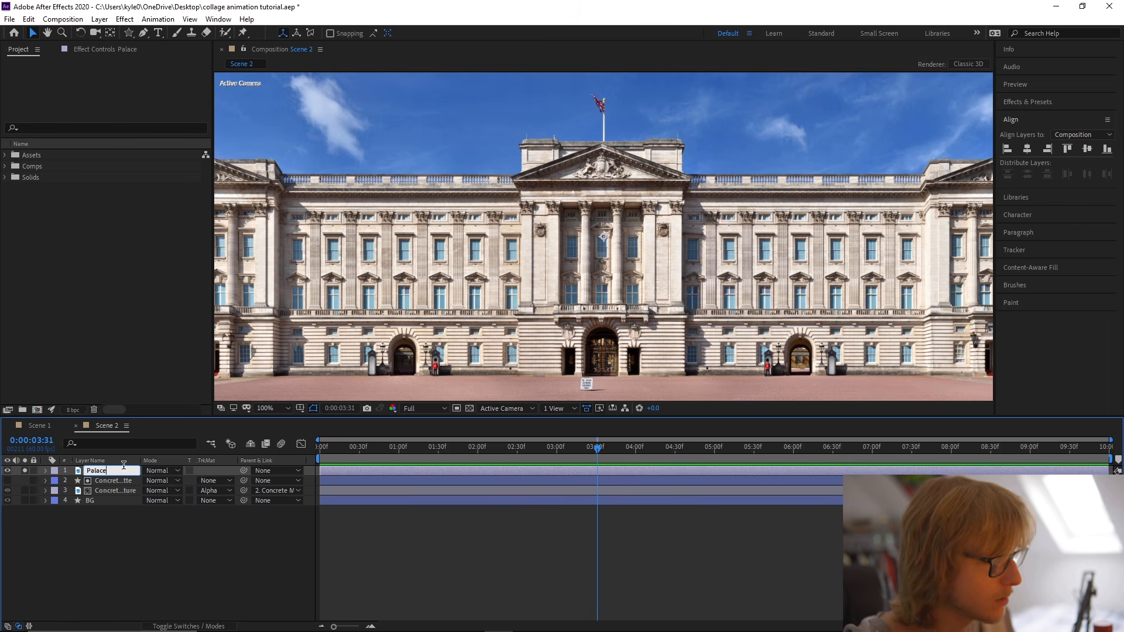
type("Main")
key("Return")
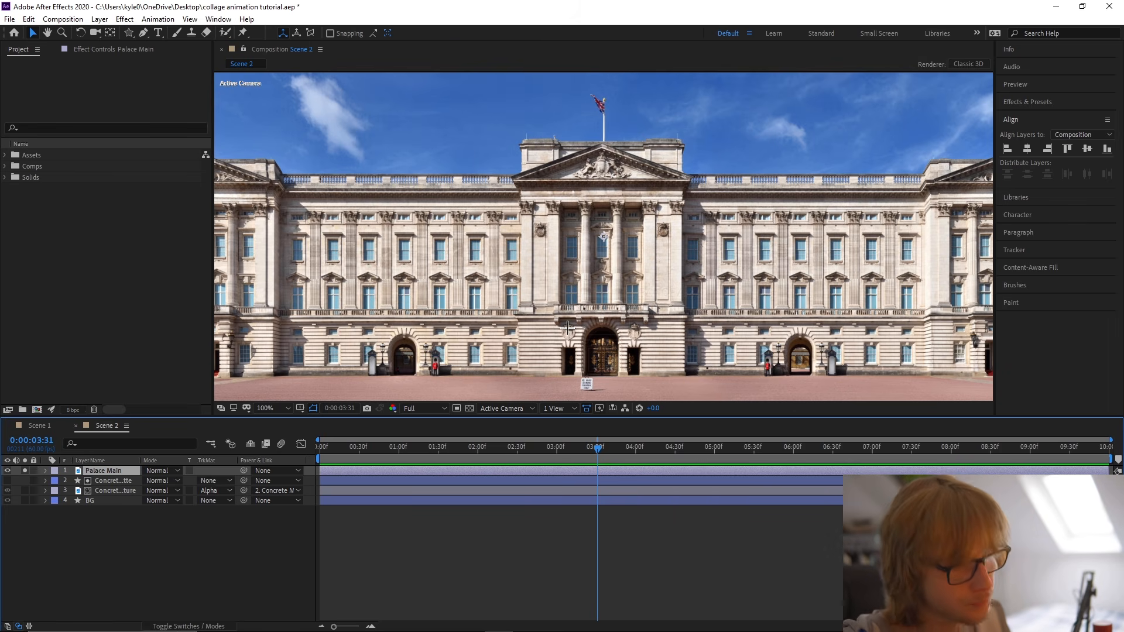
Draw a four-point Pen mask on Palace Main around the central block, from the ground line up to below the pediment.
key("g")
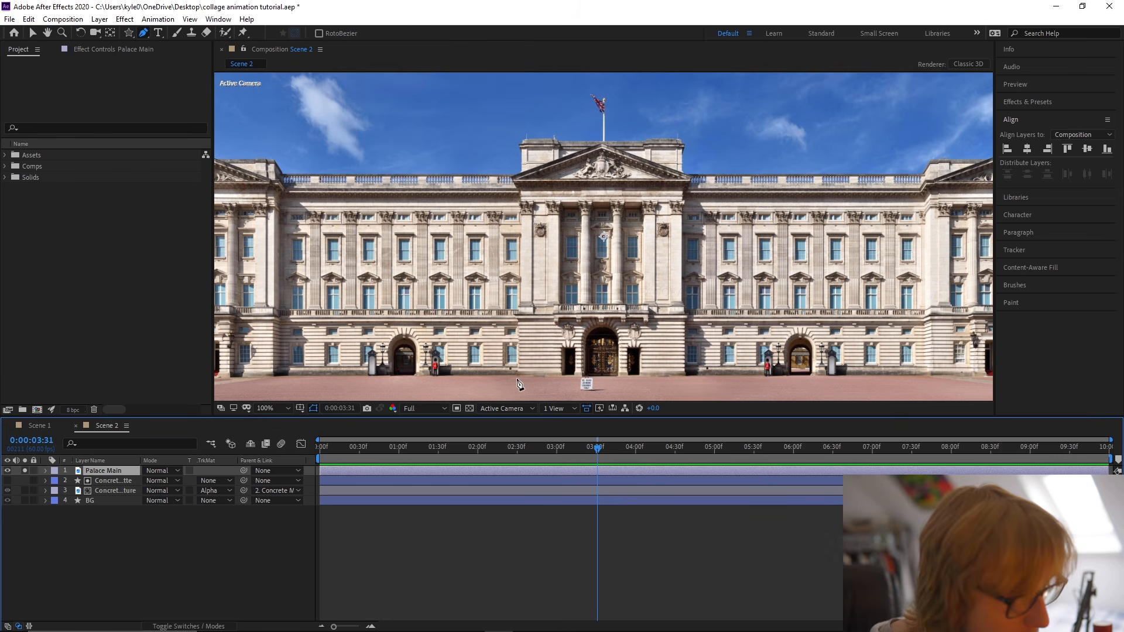
left_click(517, 377)
left_click(685, 377)
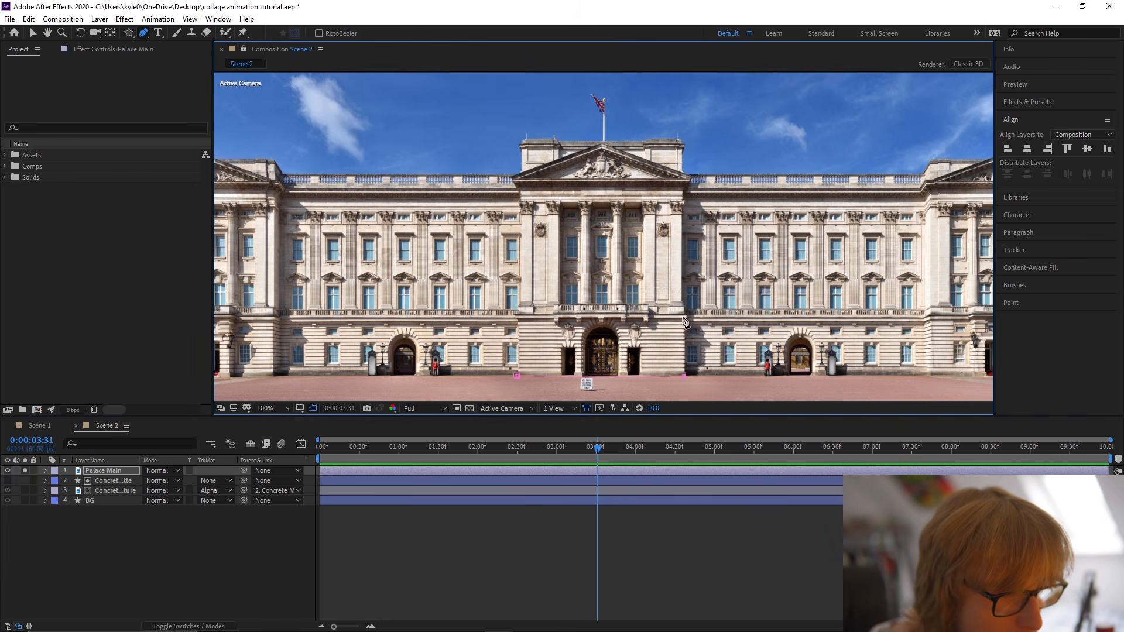
left_click(684, 189)
left_click(520, 191)
left_click(518, 377)
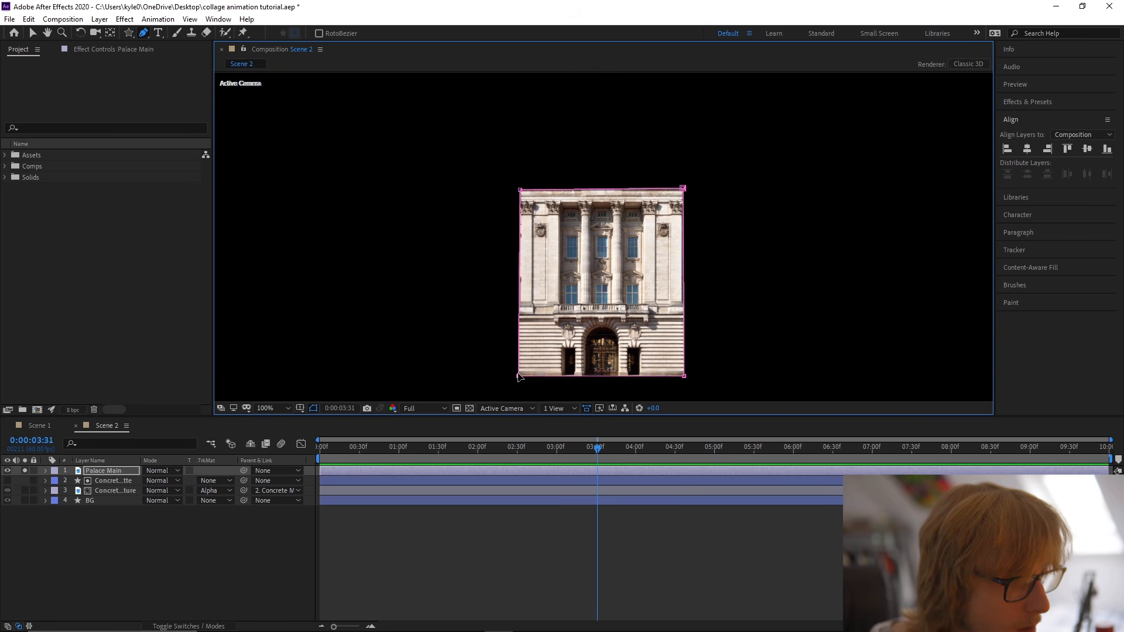
key("v")
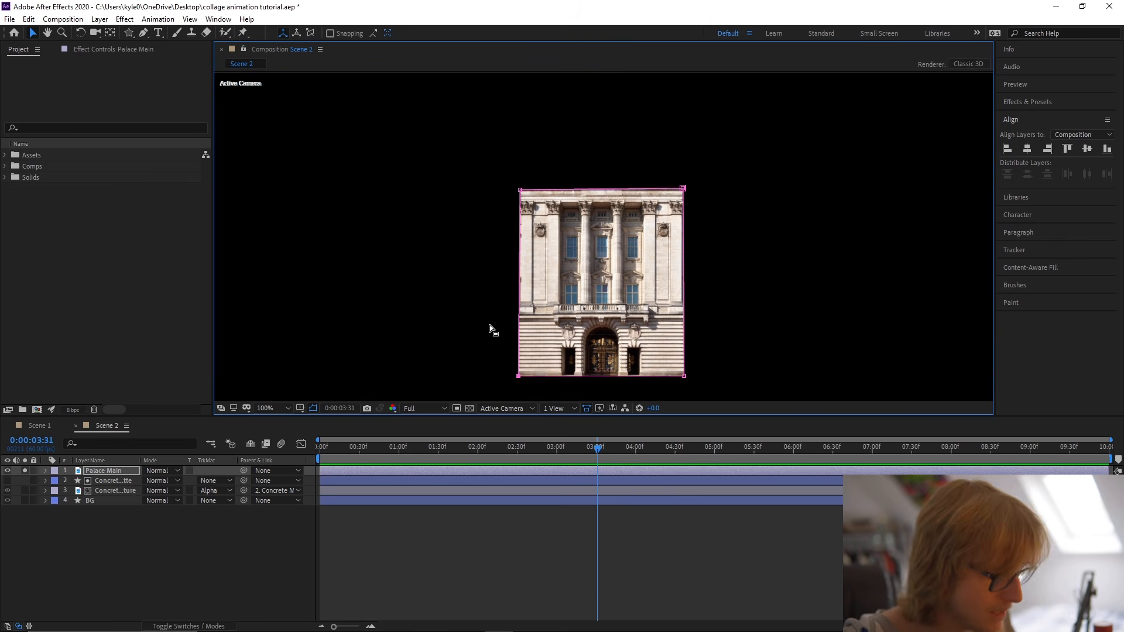
Centre the anchor point of Palace Main in its masked content and save the project.
right_click(594, 268)
mouse_move(674, 327)
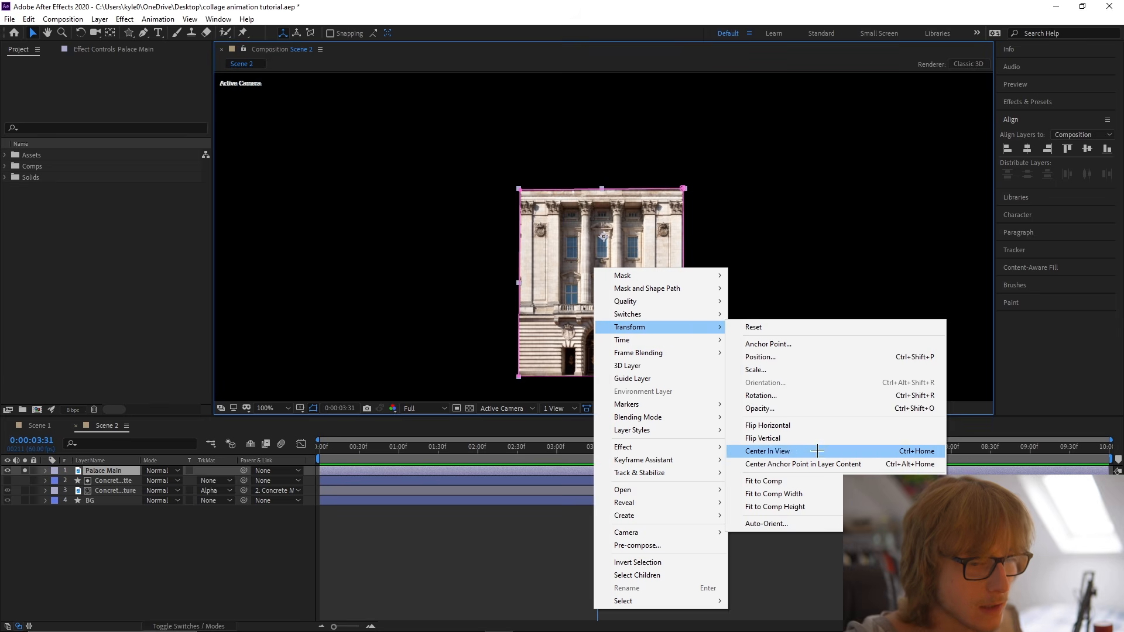
left_click(819, 450)
key("ctrl+s")
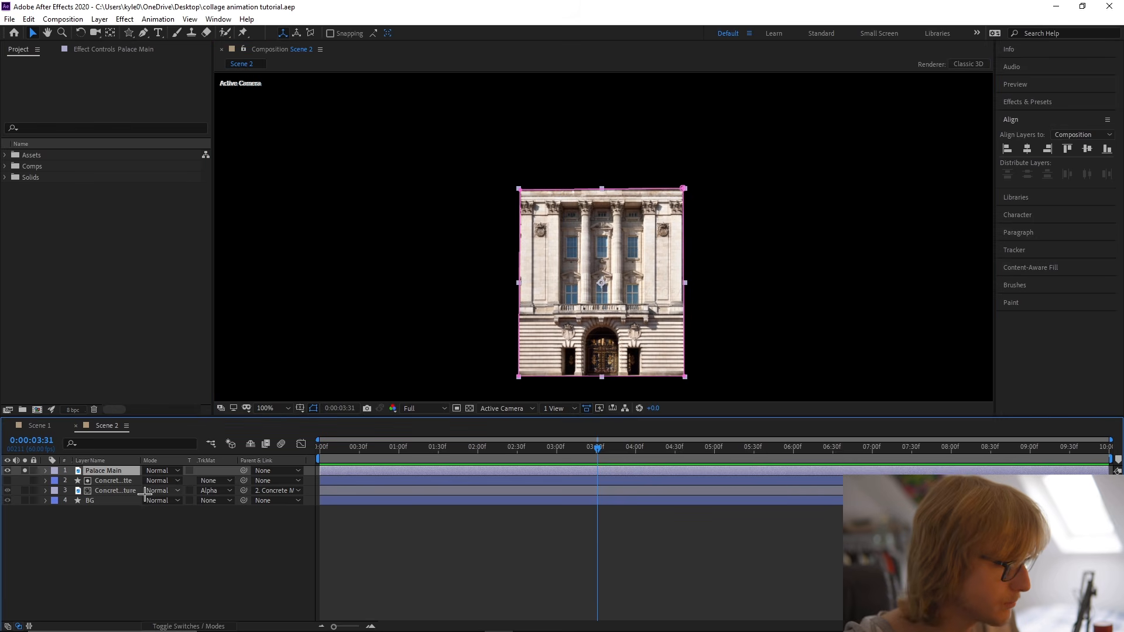
Duplicate Palace Main, delete the copy's mask and rename the copy Palace Roof.
key("ctrl+d")
key("m")
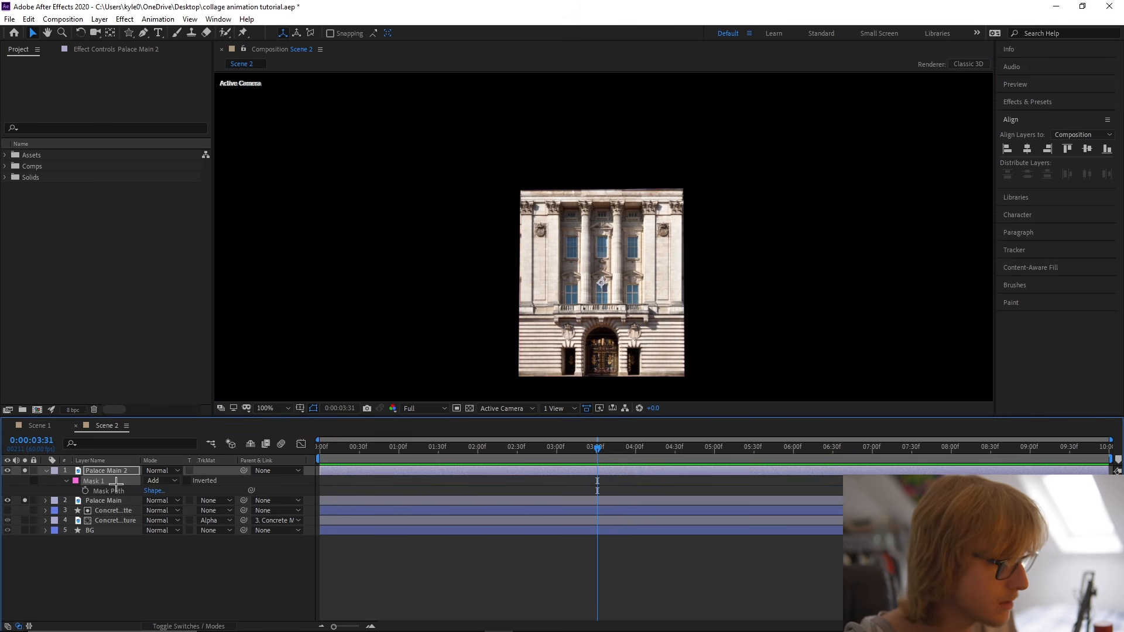
left_click(116, 482)
key("Delete")
right_click(111, 473)
left_click(128, 474)
type("Roof")
key("Return")
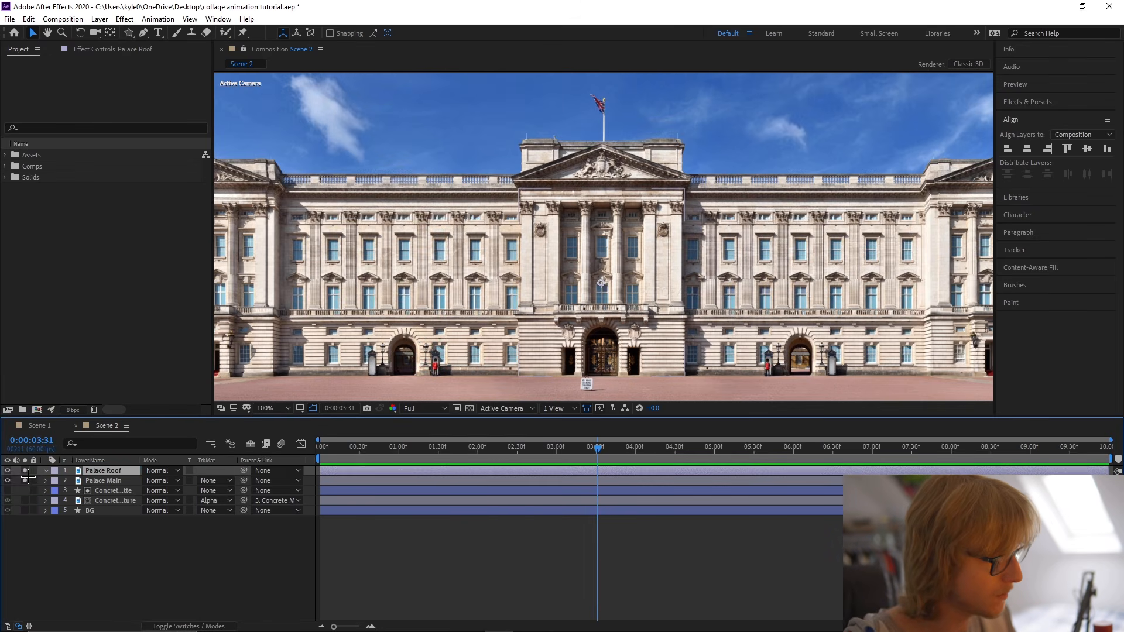
Solo Palace Roof and trace a closed Pen mask around the pediment, the upper roof blocks and the flagpole with its flag.
key("g")
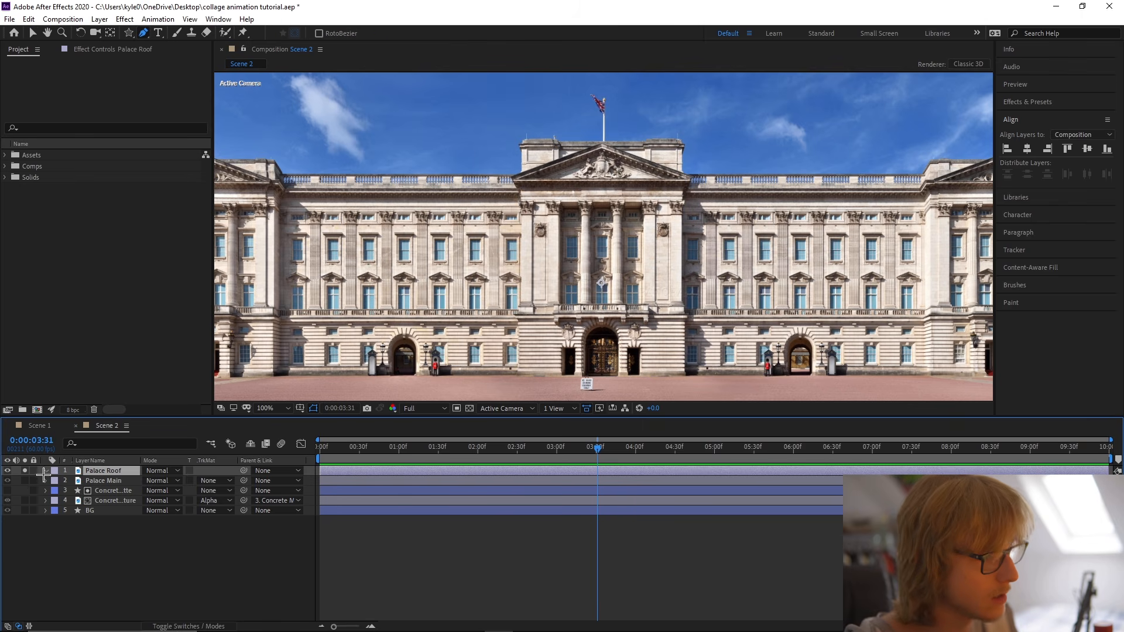
scroll(419, 265, "up", 1)
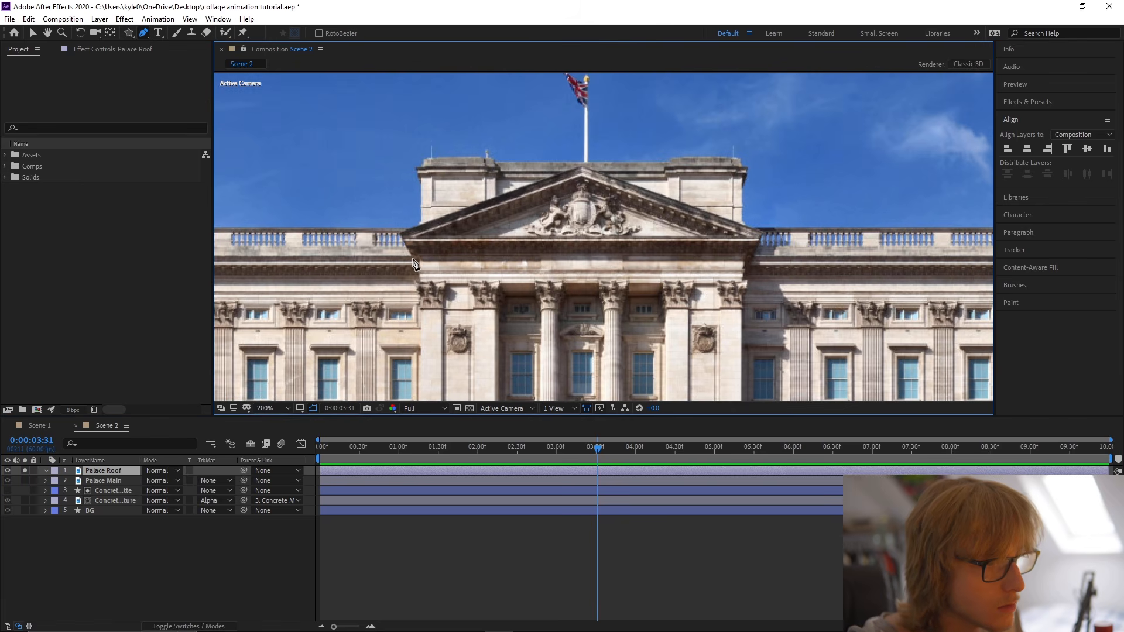
left_click(414, 259)
left_click(753, 257)
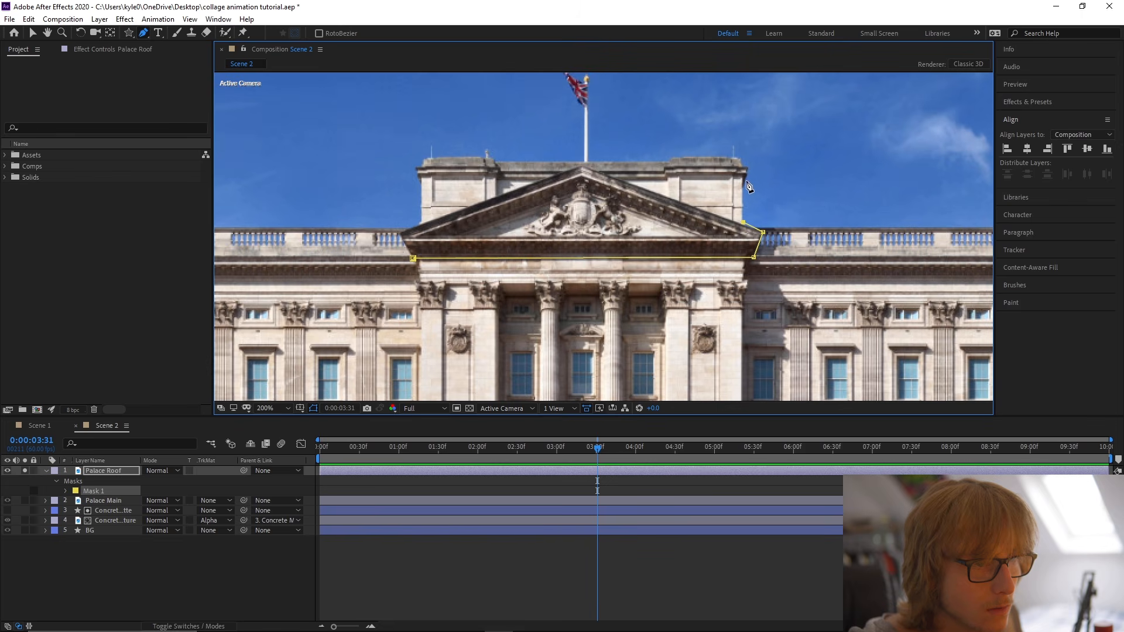
left_click_drag(749, 186, 739, 225)
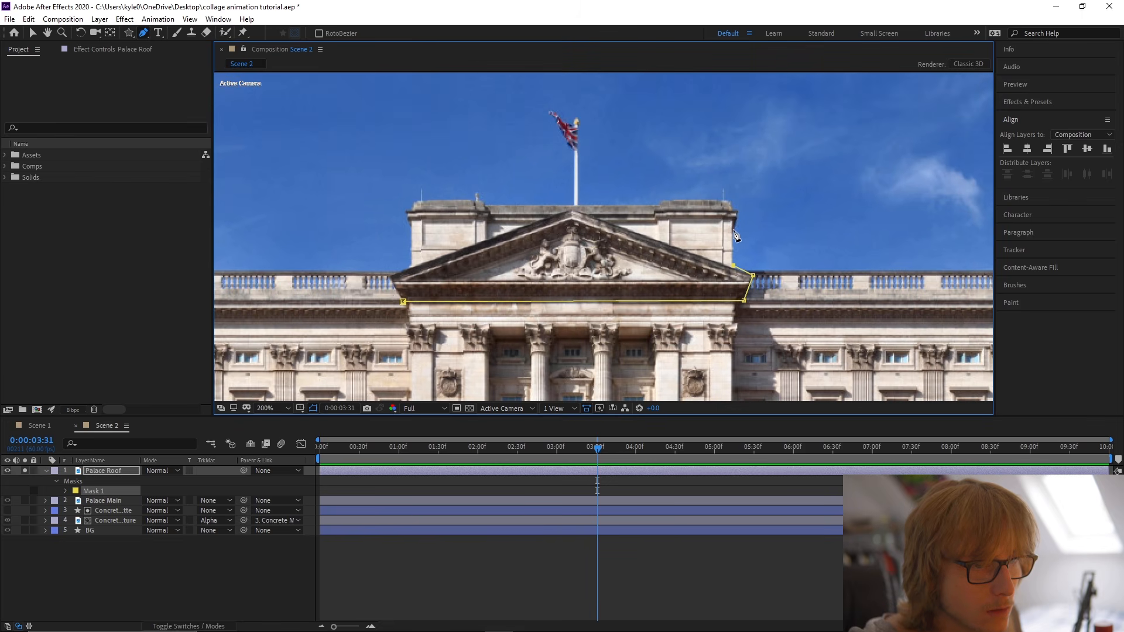
left_click(734, 230)
scroll(737, 235, "up", 2)
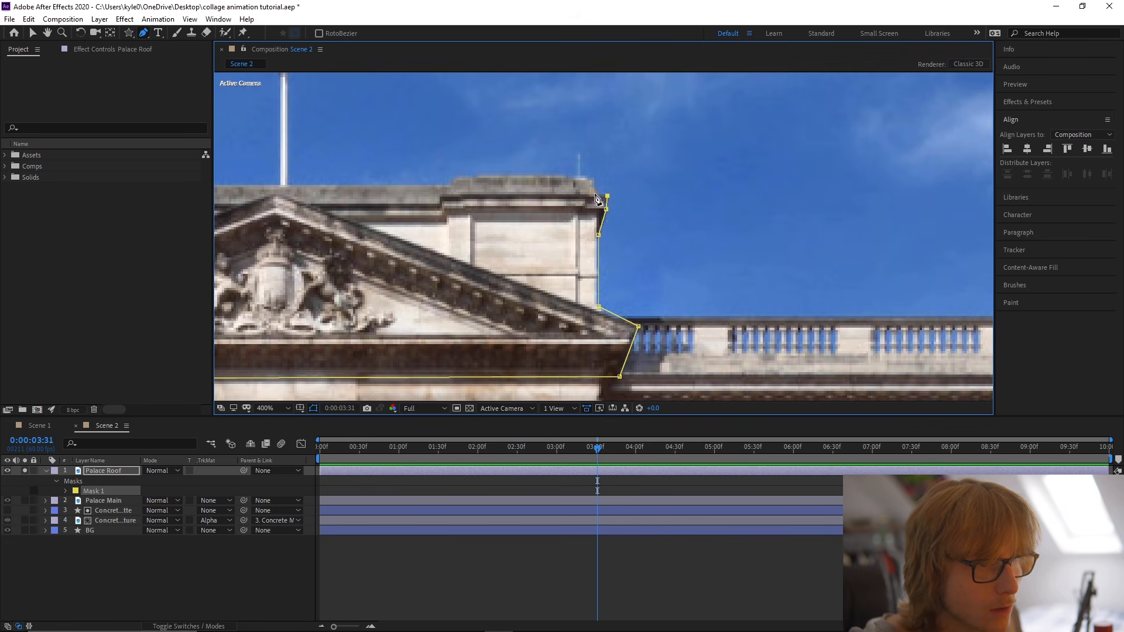
left_click(589, 179)
left_click_drag(648, 203, 918, 223)
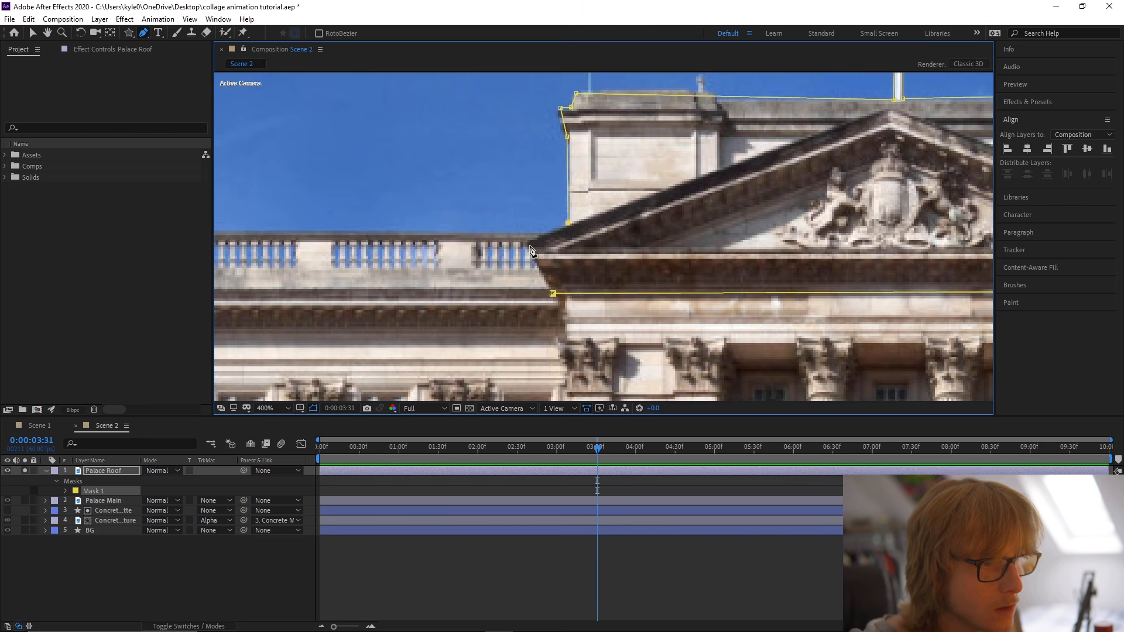
left_click(551, 293)
Centre the anchor point of Palace Roof in its masked content and save the project.
scroll(550, 293, "down", 3)
key("v")
right_click(628, 243)
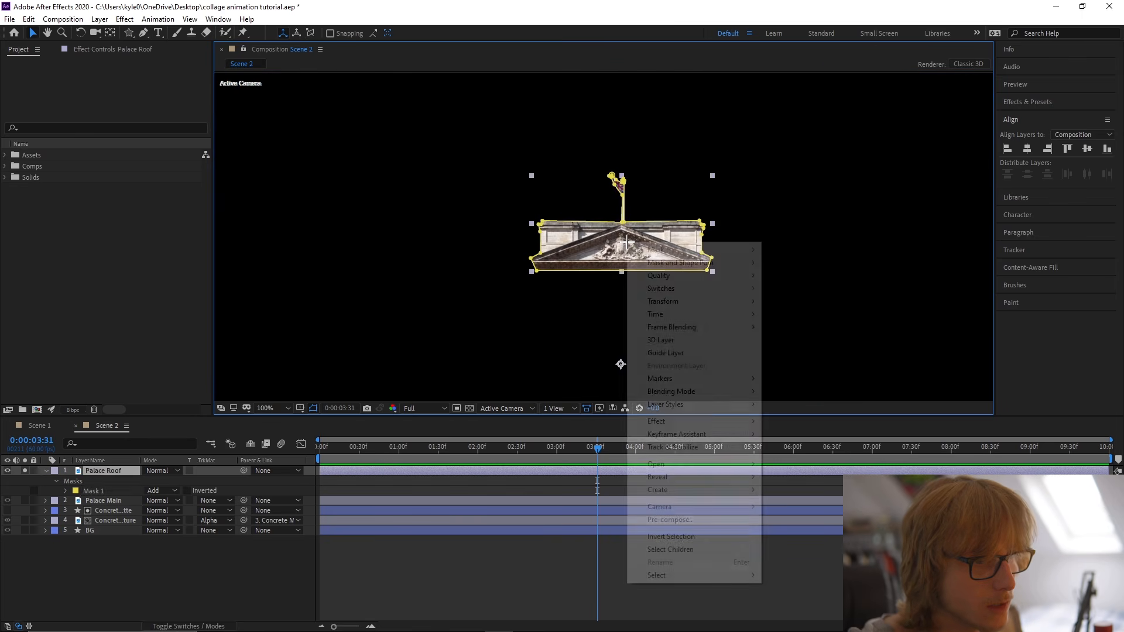
left_click(819, 359)
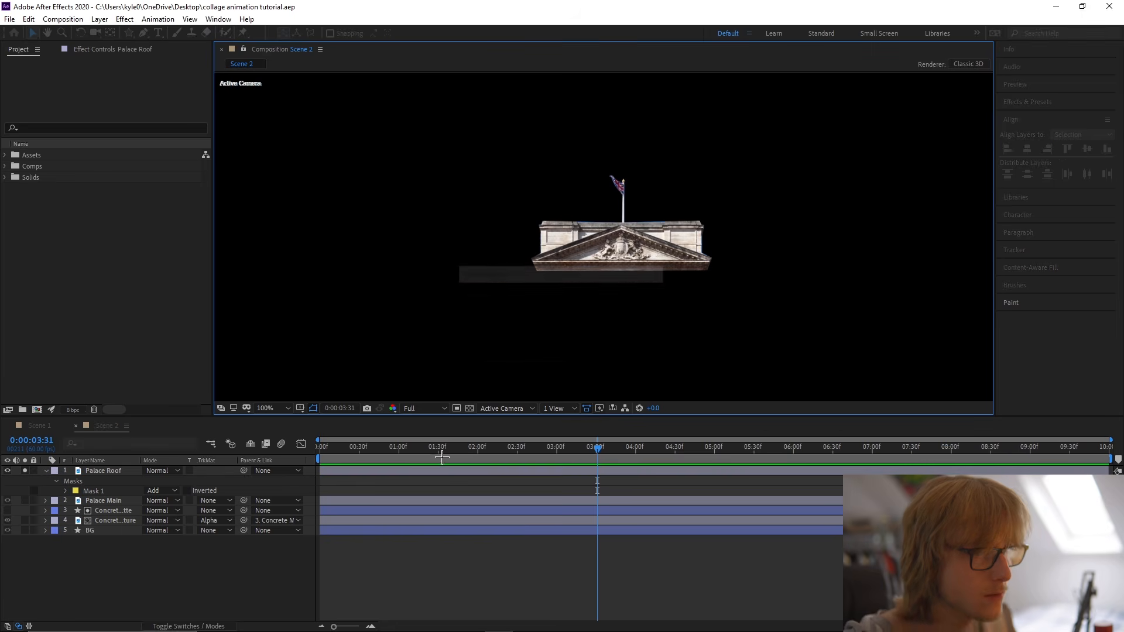
Set the Mask Expansion of the Palace Roof mask to -1 pixel to trim the blue sky fringe.
scroll(618, 251, "up", 4)
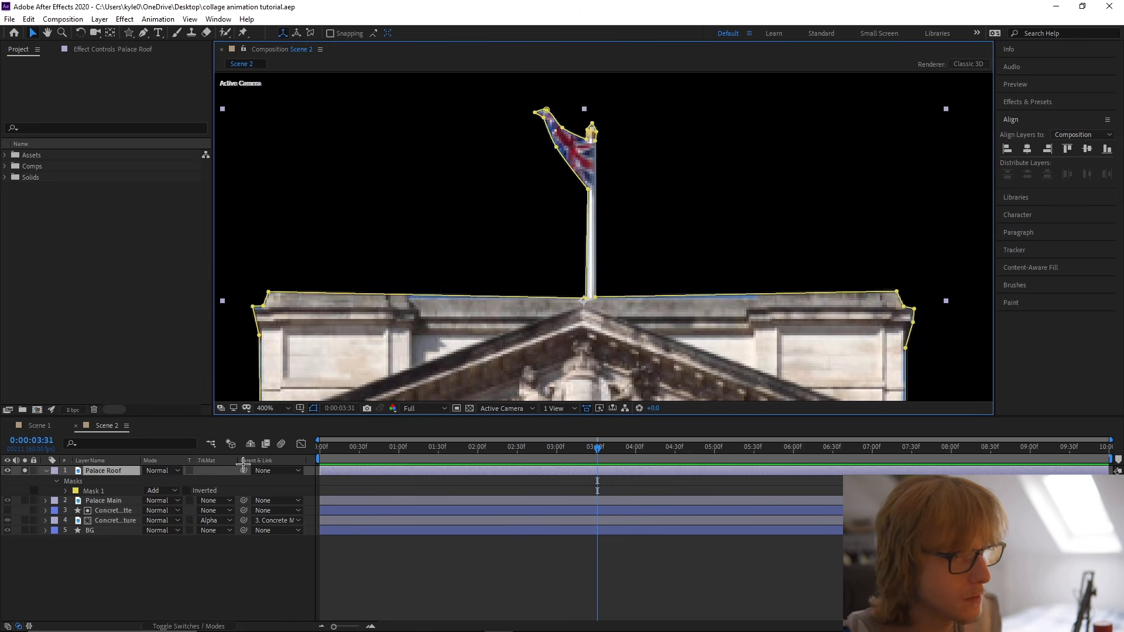
left_click(108, 475)
left_click(66, 491)
left_click(150, 531)
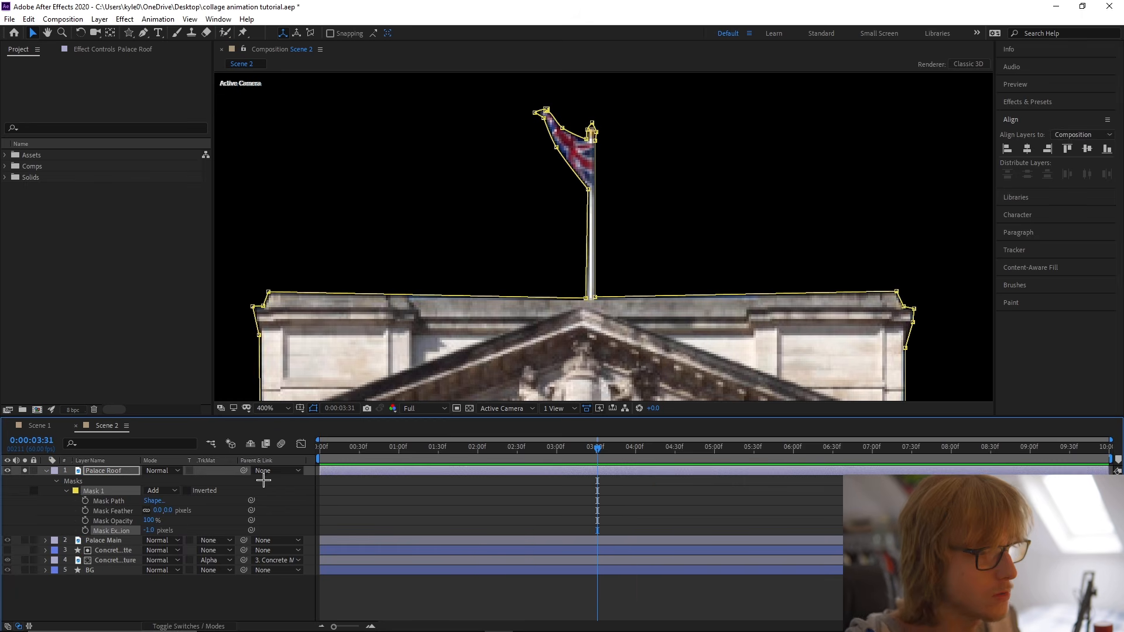
Check the trimmed edges of the roof and flag, turn off layer soloing and save the project.
double_click(424, 214)
left_click(341, 50)
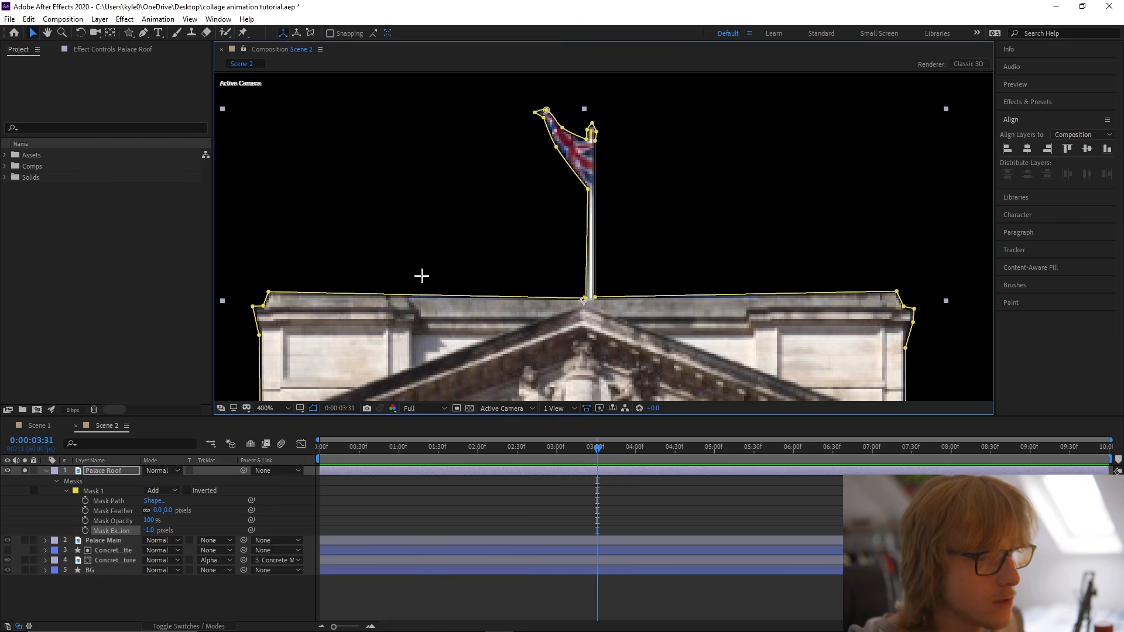
scroll(422, 275, "down", 1)
left_click(423, 274)
scroll(549, 309, "up", 1)
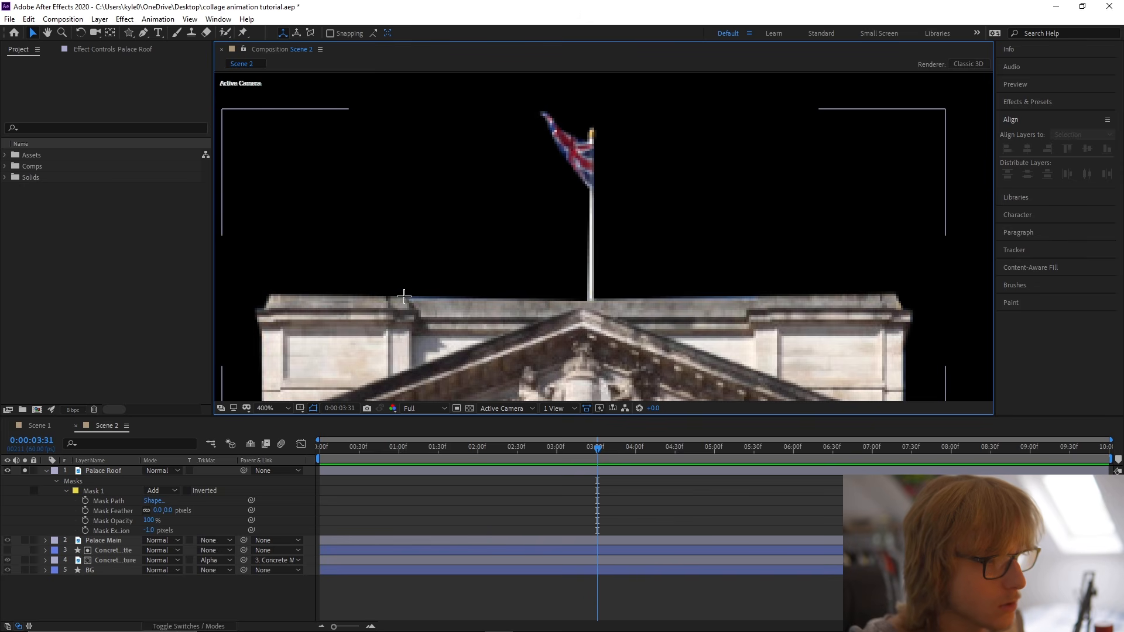
scroll(403, 297, "down", 1)
left_click(551, 316)
scroll(551, 316, "up", 1)
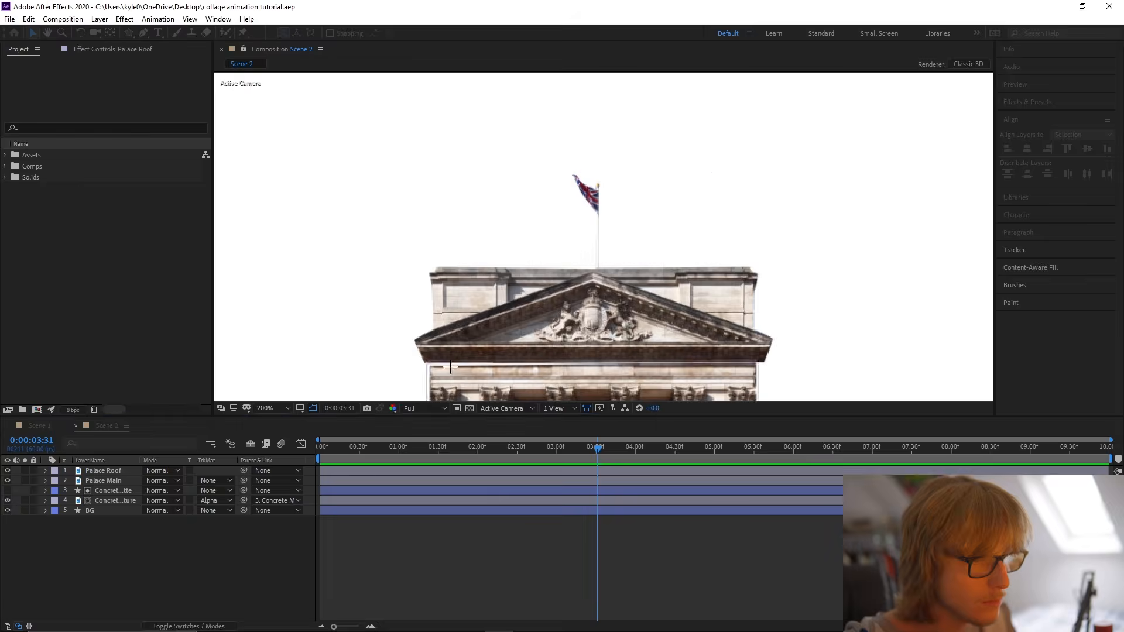
scroll(563, 196, "down", 2)
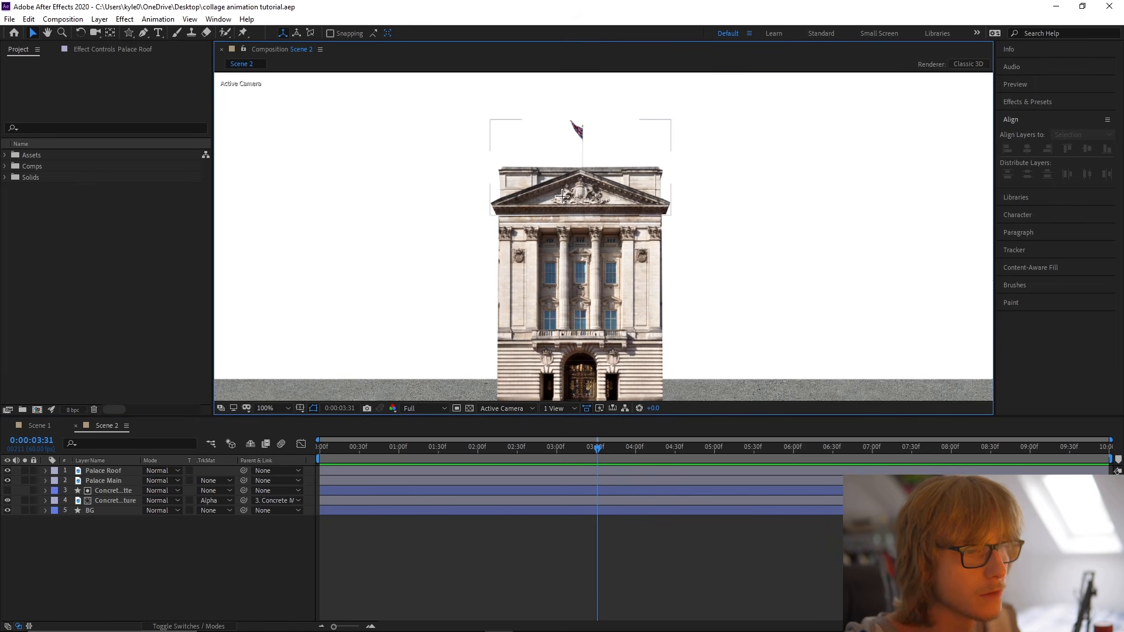
Duplicate Palace Roof, delete the copy's mask and rename the copy Palace Left.
left_click(562, 197)
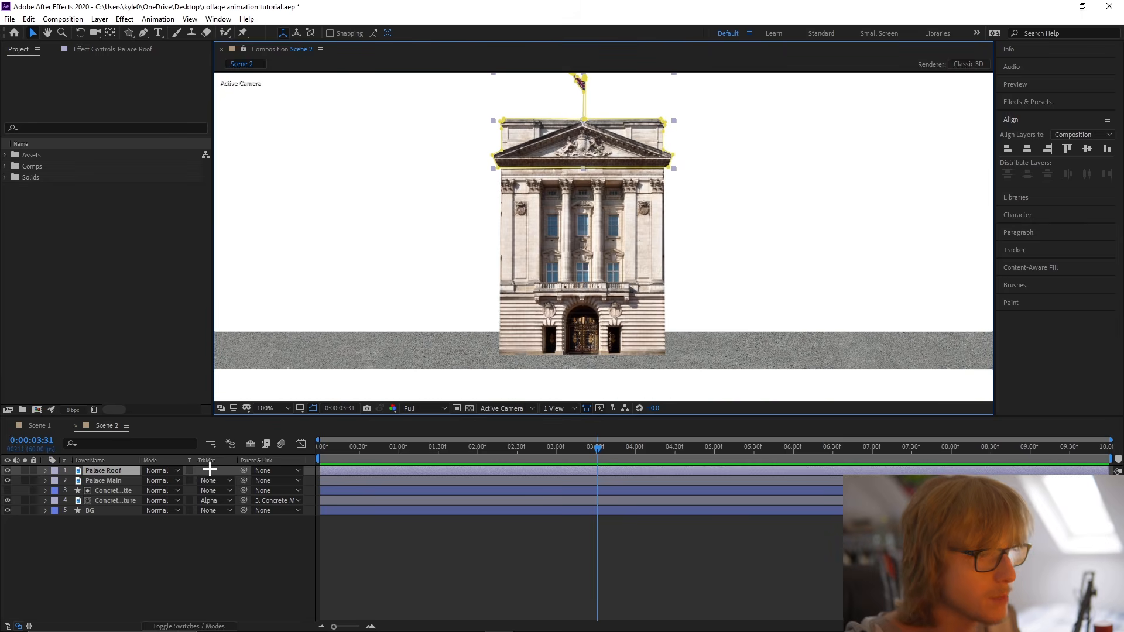
key("ctrl+d")
key("m")
left_click(95, 480)
key("Delete")
right_click(105, 471)
left_click(126, 462)
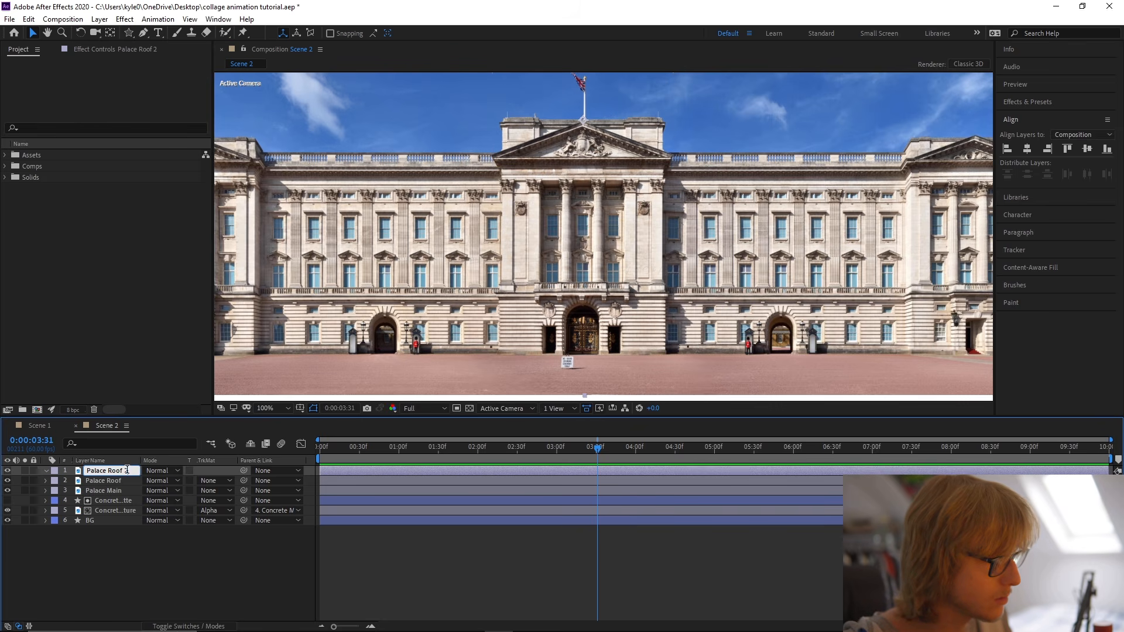
type("Palace Left")
key("Return")
Solo Palace Left and trace a closed Pen mask around the palace's left wing, following its roofline up to the central block.
left_click(24, 471)
left_click_drag(495, 353, 615, 335)
key("g")
scroll(596, 214, "up", 3)
left_click(668, 343)
scroll(688, 310, "up", 4)
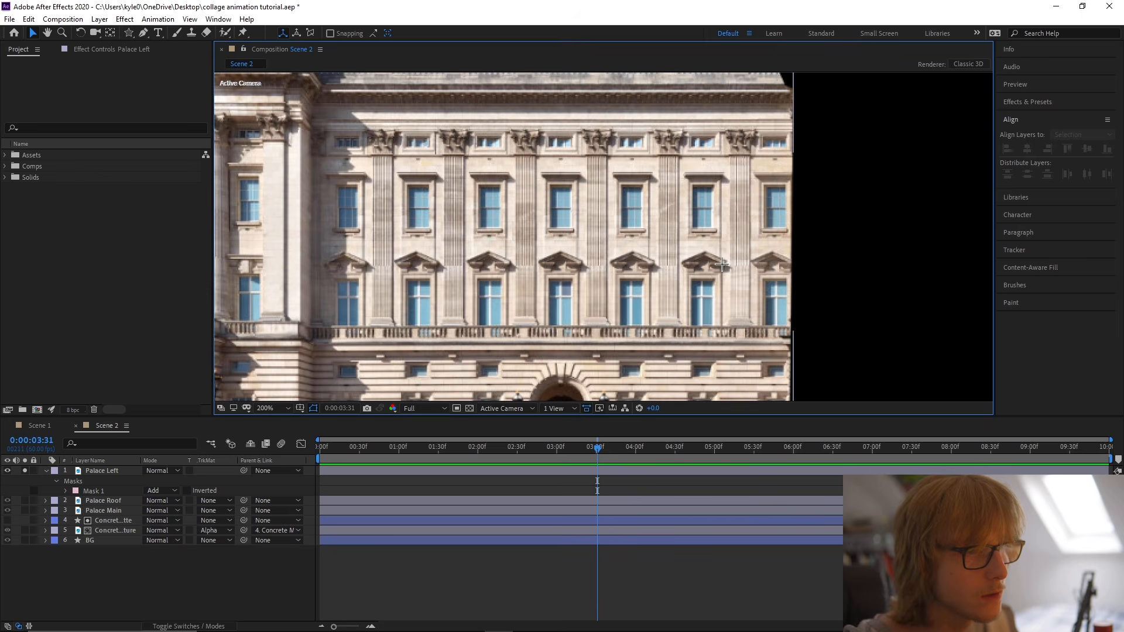
left_click_drag(592, 129, 561, 295)
left_click_drag(560, 188, 596, 235)
Search the effects for "color key" and apply Linear Color Key to the Palace Left layer.
scroll(595, 235, "up", 1)
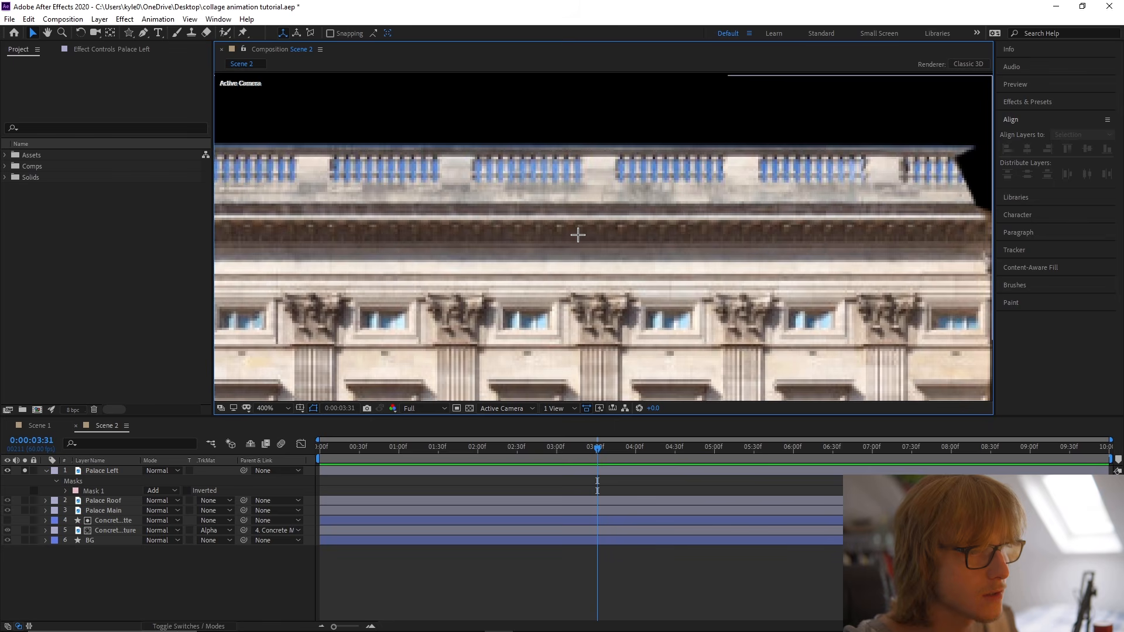
left_click_drag(529, 180, 598, 244)
left_click(1057, 105)
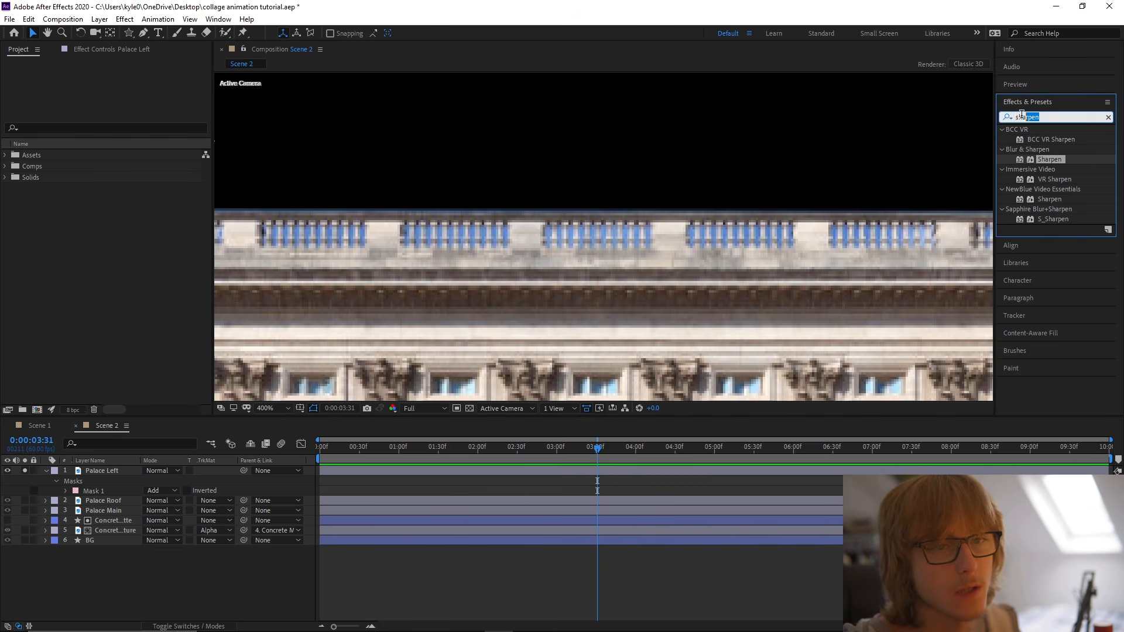
type("color k")
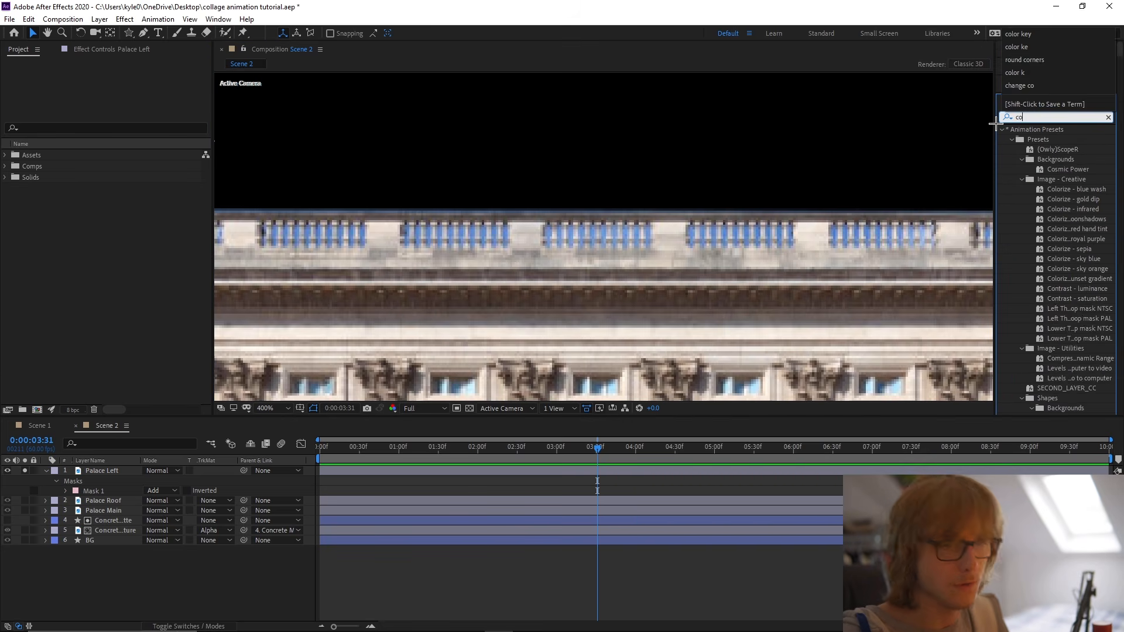
left_click_drag(1065, 162, 117, 472)
Sample the blue sky between the balusters of the left wing's roof as the Linear Color Key's key colour.
scroll(530, 243, "up", 1)
left_click_drag(538, 245, 745, 268)
left_click(137, 167)
left_click(332, 246)
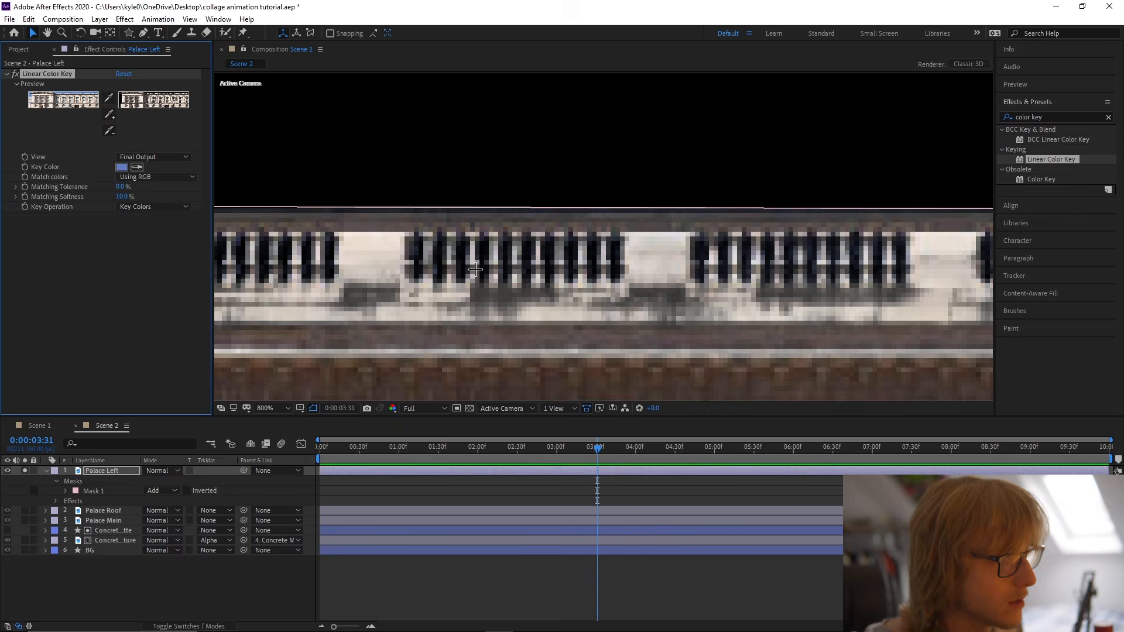
Set the Linear Color Key's Matching Softness on Palace Left to 5%.
scroll(334, 243, "down", 4)
left_click(122, 198)
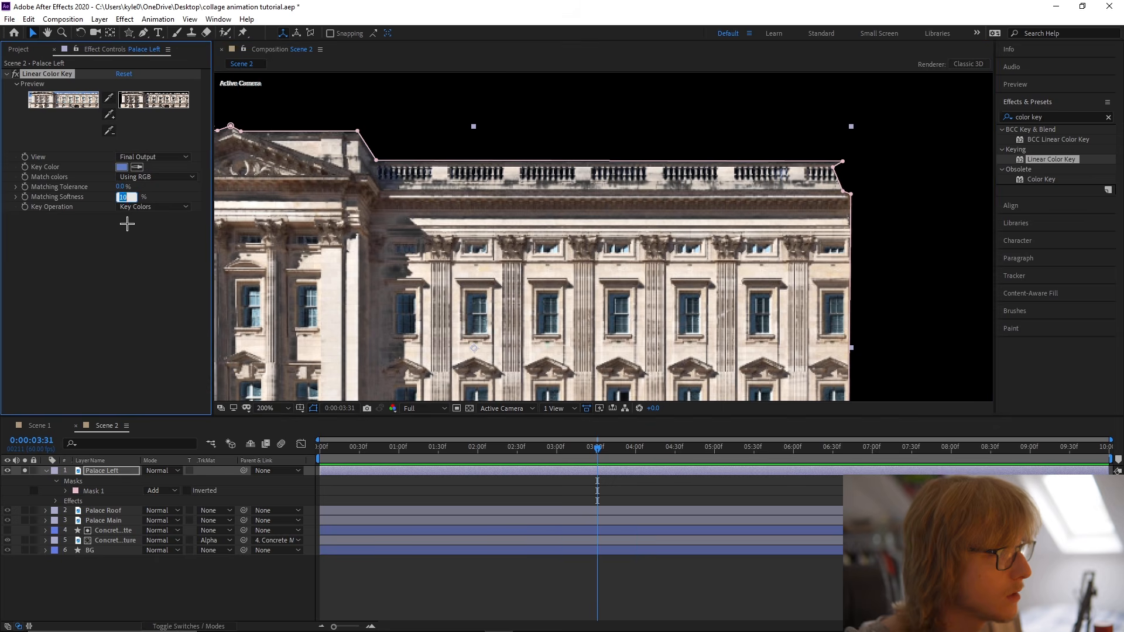
type("1")
left_click(148, 241)
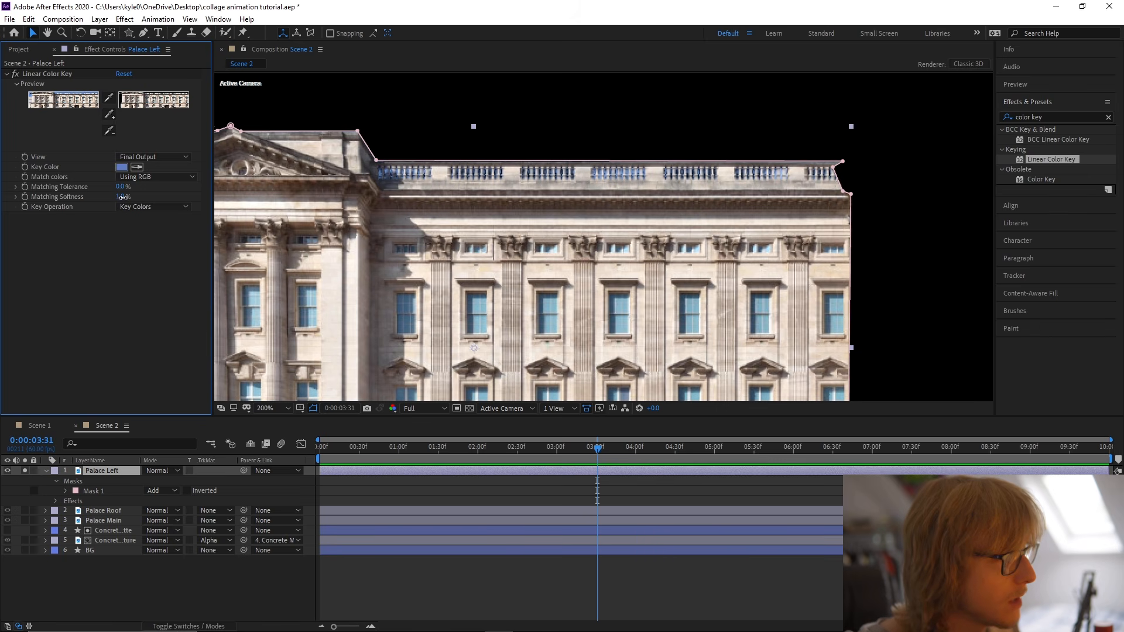
left_click(137, 248)
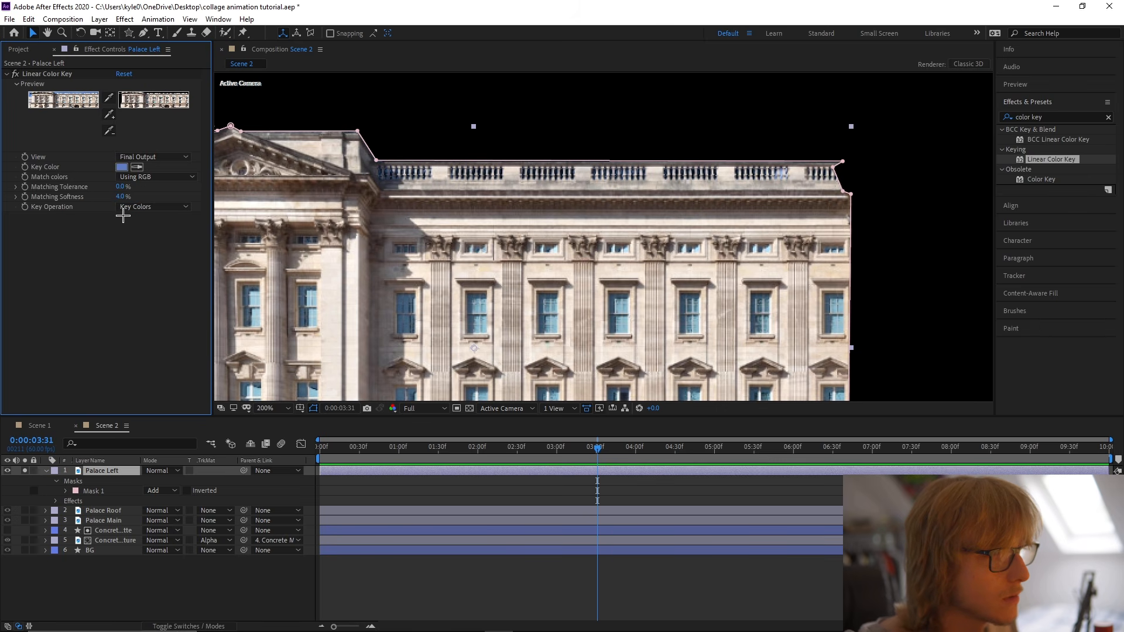
left_click(133, 252)
scroll(390, 188, "down", 1)
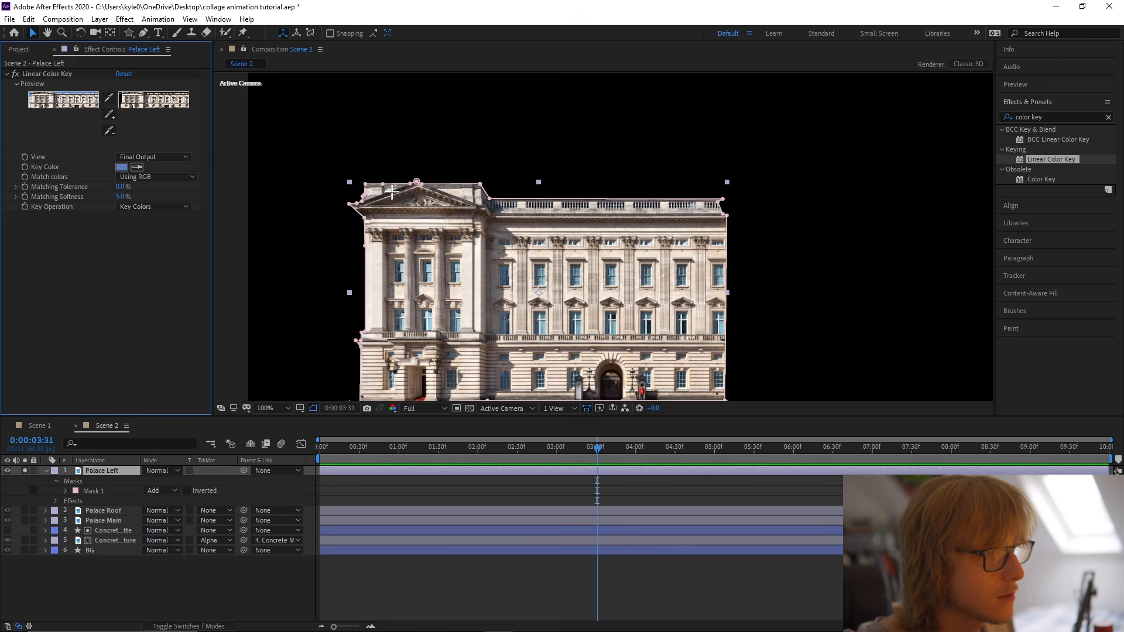
Save the project, then duplicate the Palace Left layer and delete the masks on the copy.
left_click(745, 158)
key("ctrl+s")
left_click(46, 471)
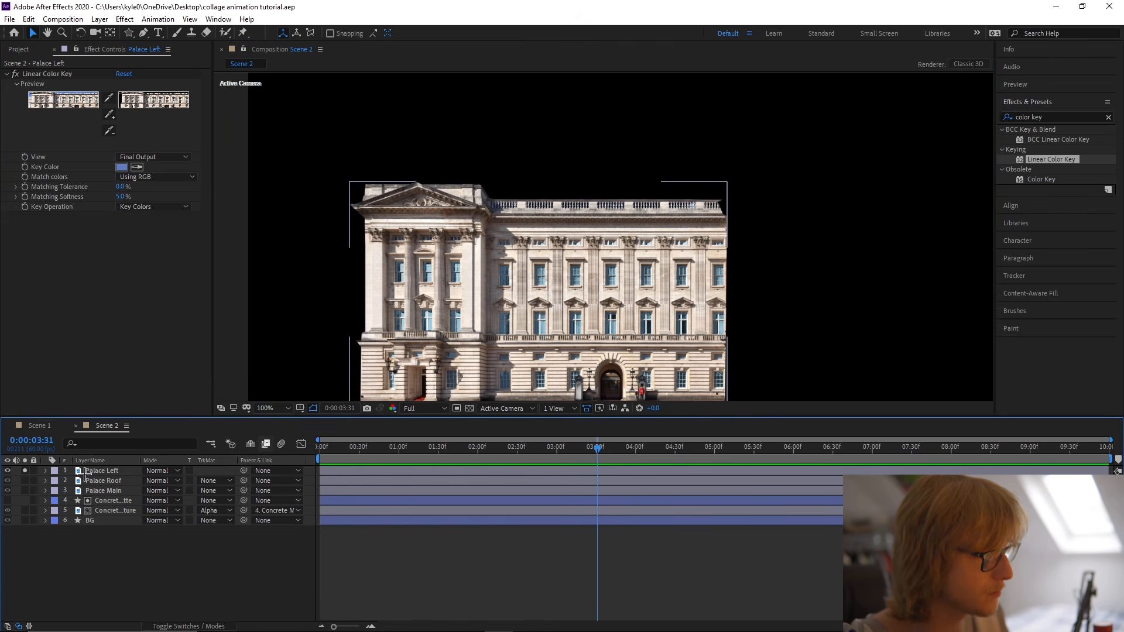
left_click(94, 472)
key("ctrl+d")
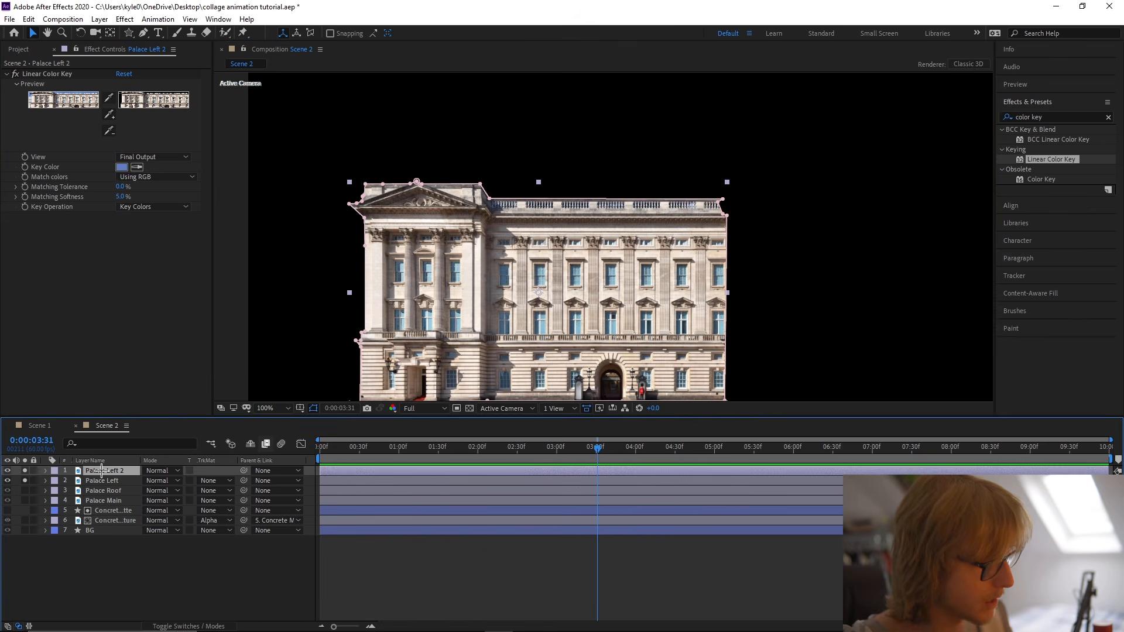
key("m")
left_click(106, 482)
key("Delete")
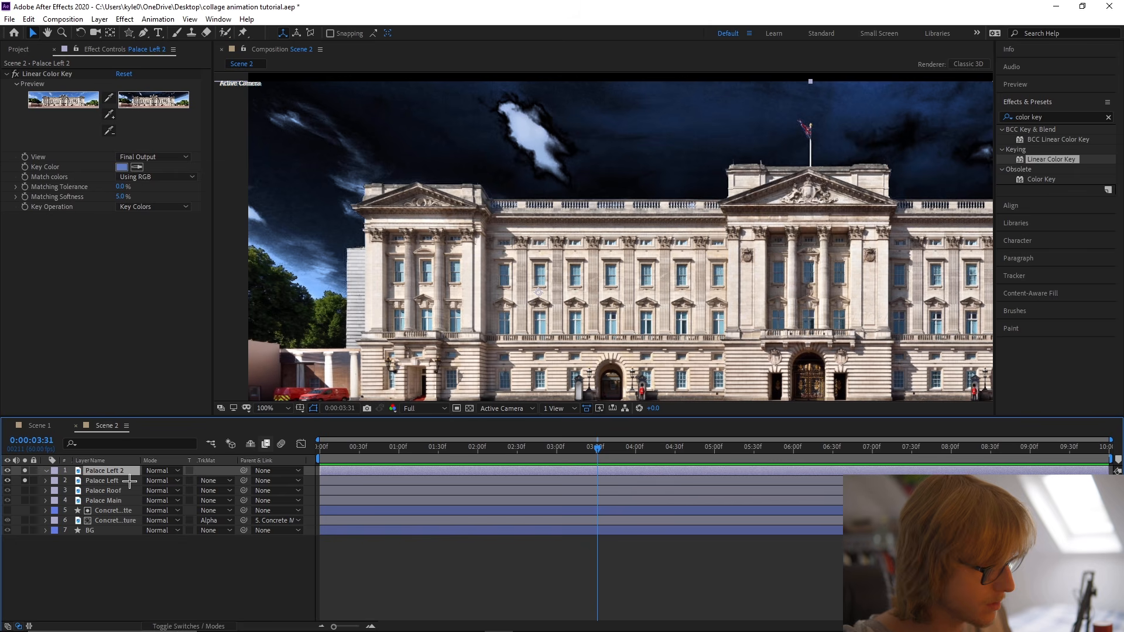
Rename the unmasked copy of Palace Left as Palace Right.
left_click(24, 480)
left_click_drag(574, 318, 196, 302)
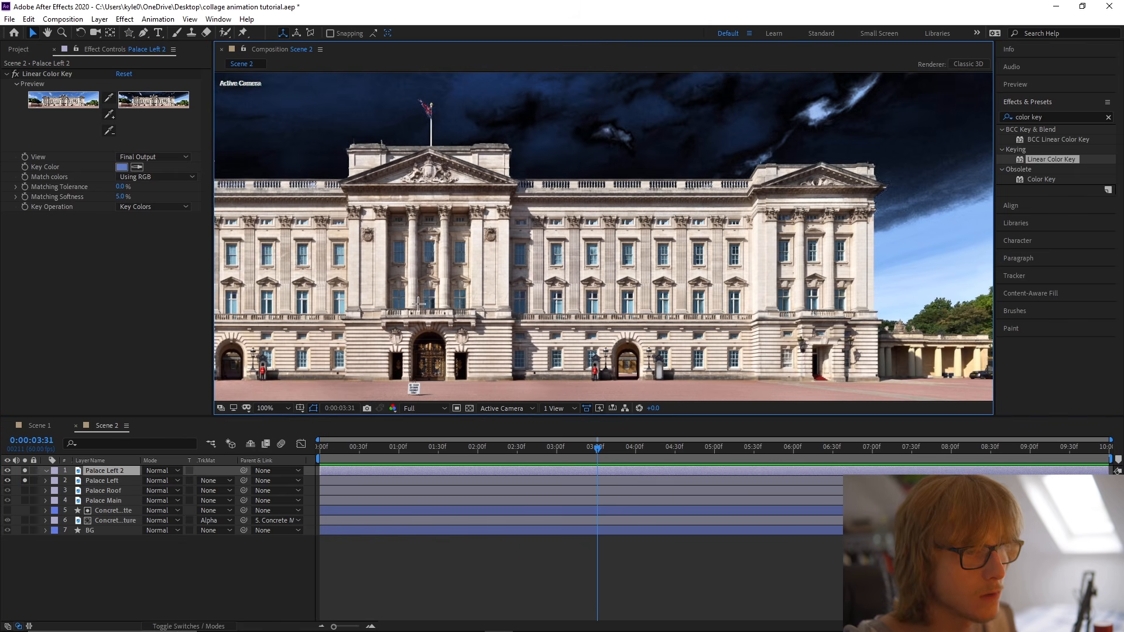
left_click_drag(526, 211, 499, 210)
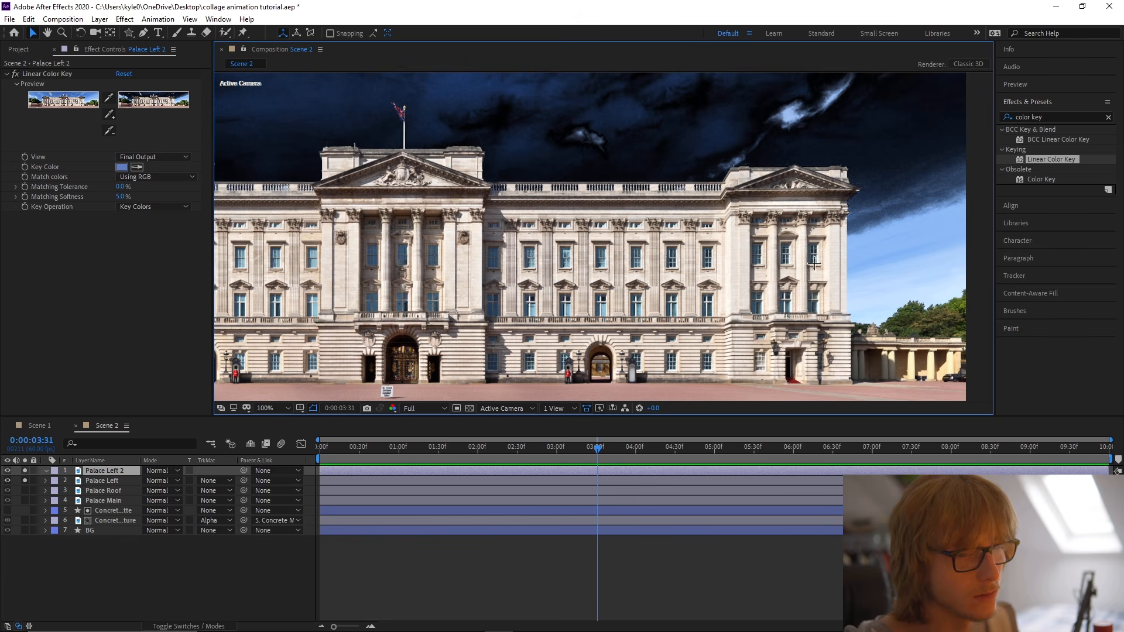
left_click(122, 470)
key("Return")
left_click_drag(126, 470, 115, 471)
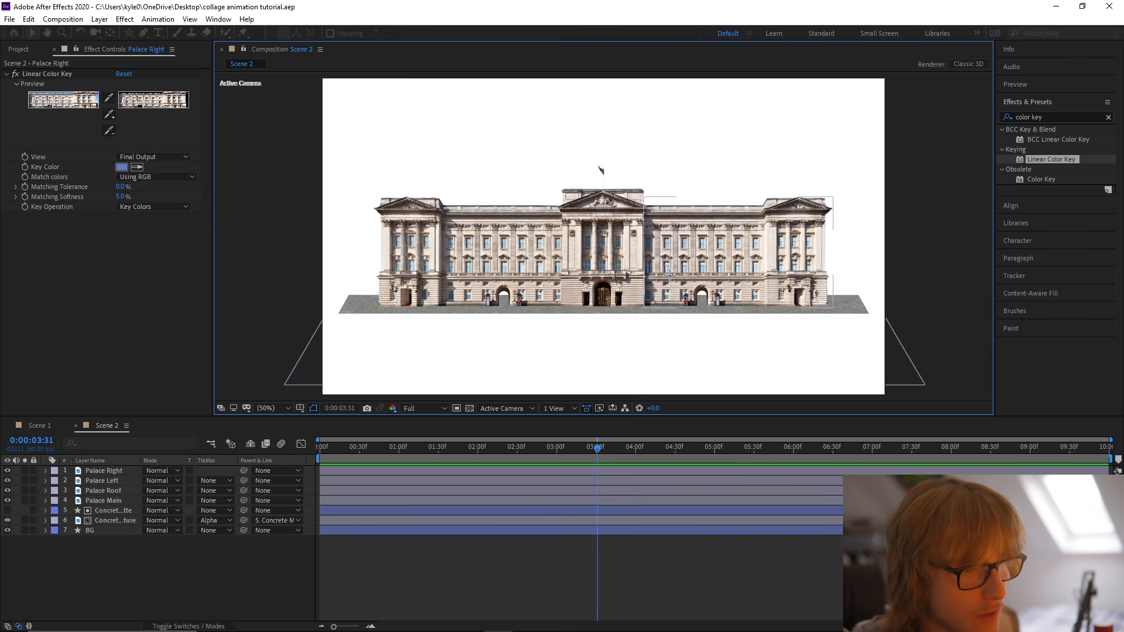
left_click(728, 278)
Fit the lower-left corner of Palace Right's mask to the base of the central block's edge.
scroll(728, 278, "up", 4)
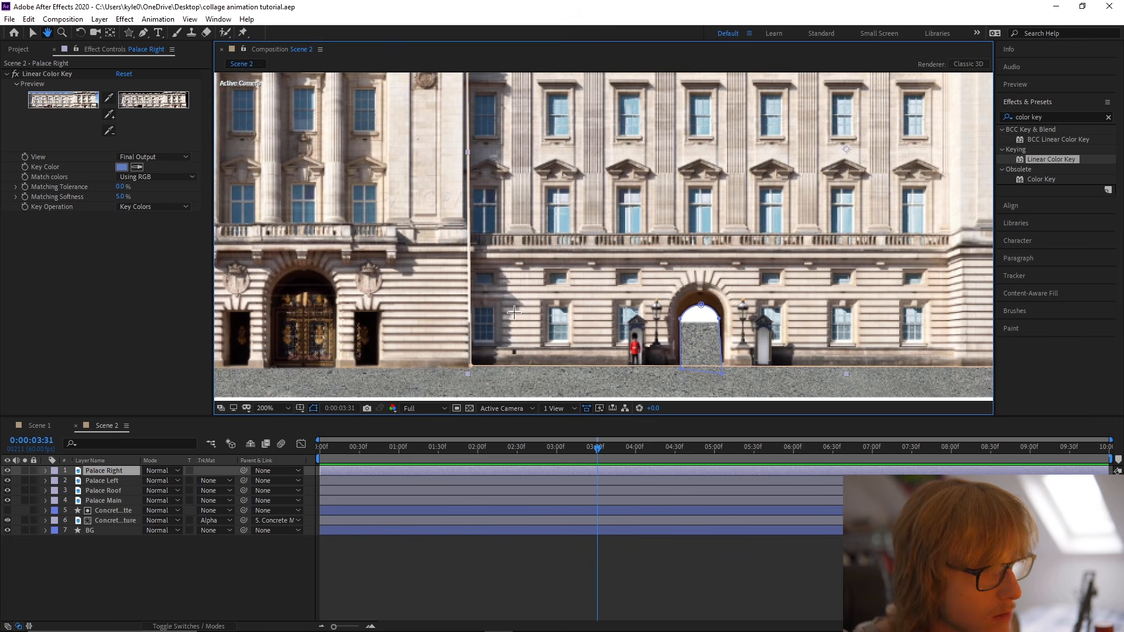
left_click_drag(475, 368, 471, 369)
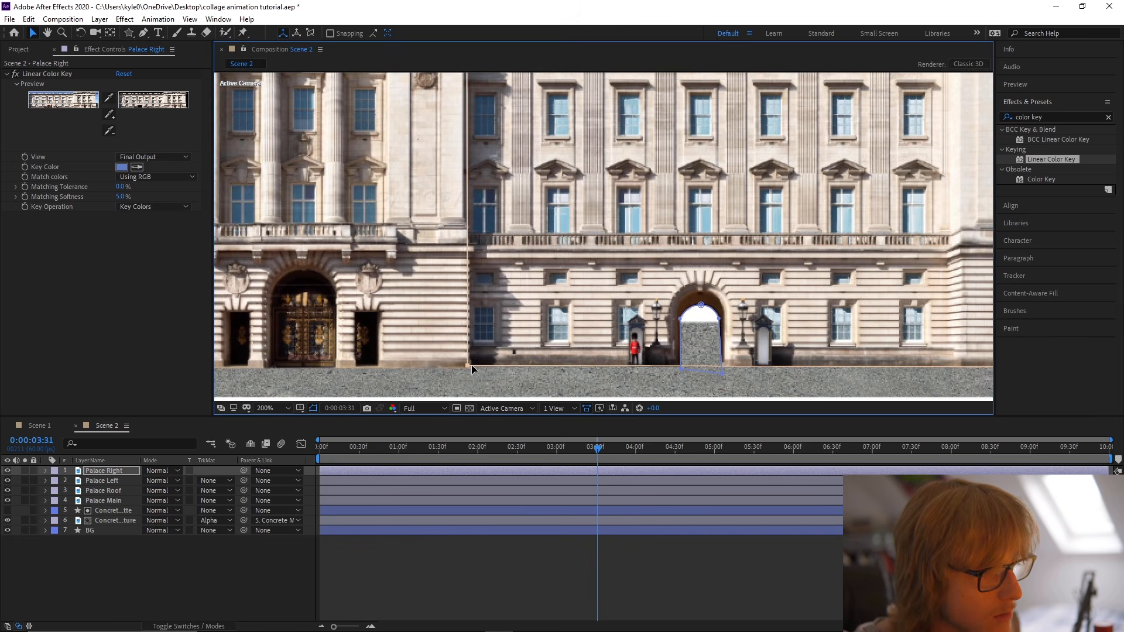
scroll(472, 369, "down", 2)
left_click(572, 371)
scroll(572, 378, "down", 2)
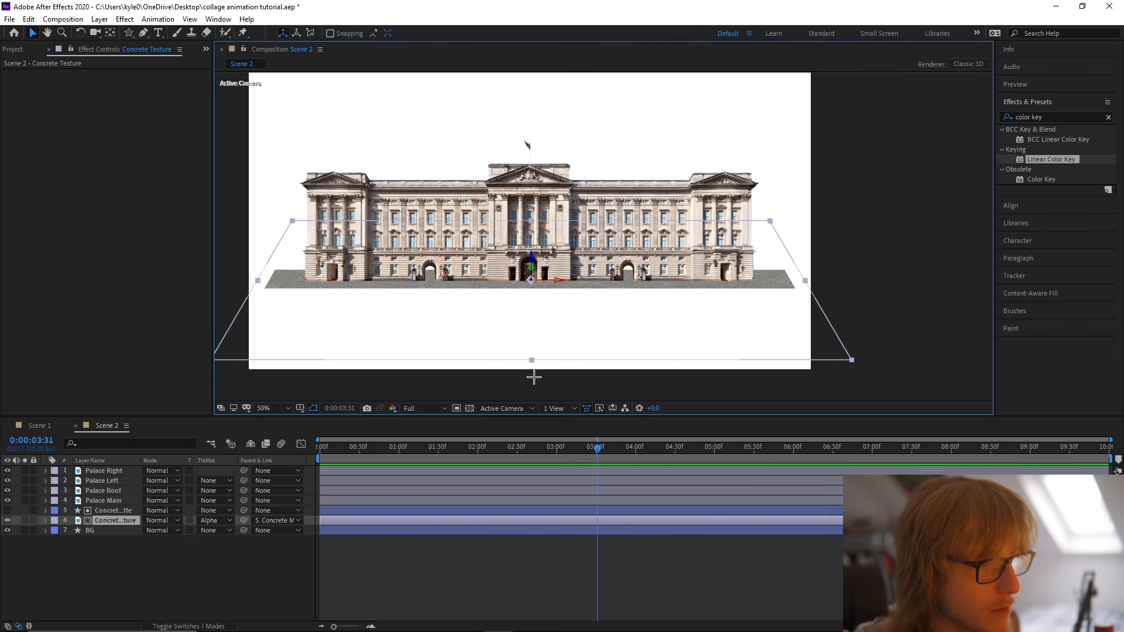
Move the Palace Right and Palace Left layers directly below Palace Main and save the project.
left_click(120, 481)
key("ctrl+s")
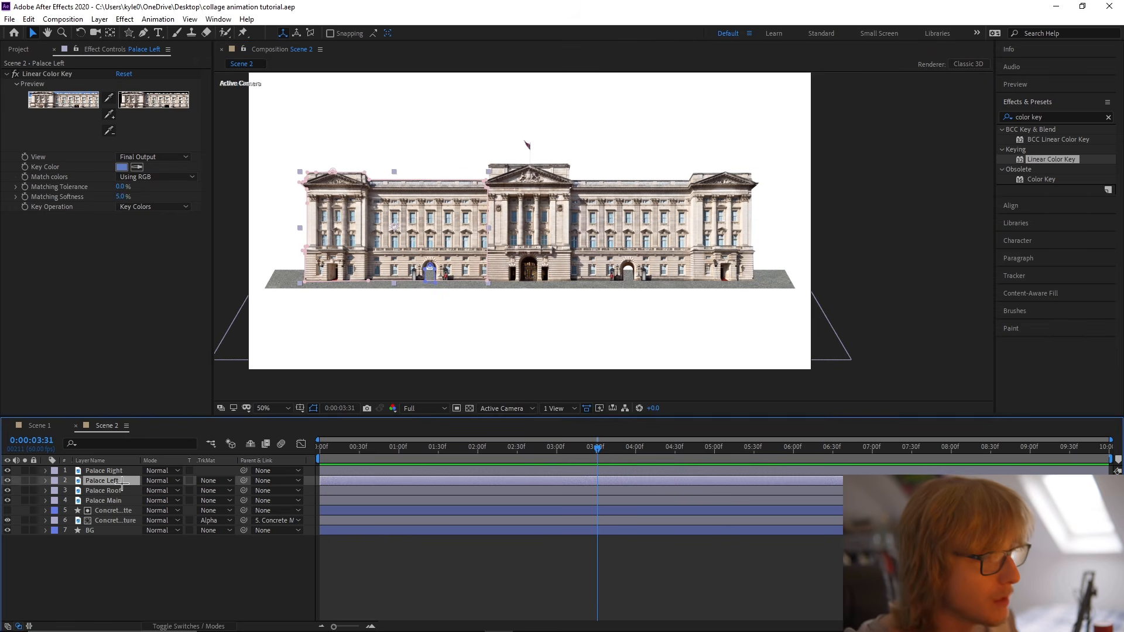
left_click(116, 472, "shift")
left_click_drag(115, 476, 136, 507)
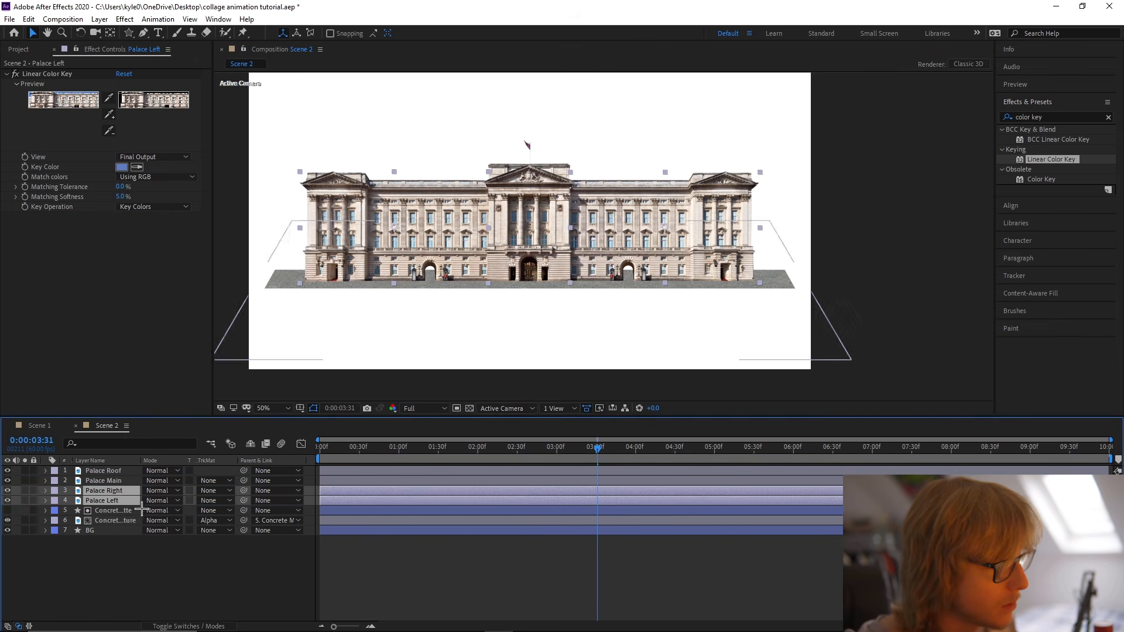
left_click(119, 472)
key("ctrl+s")
left_click(442, 544)
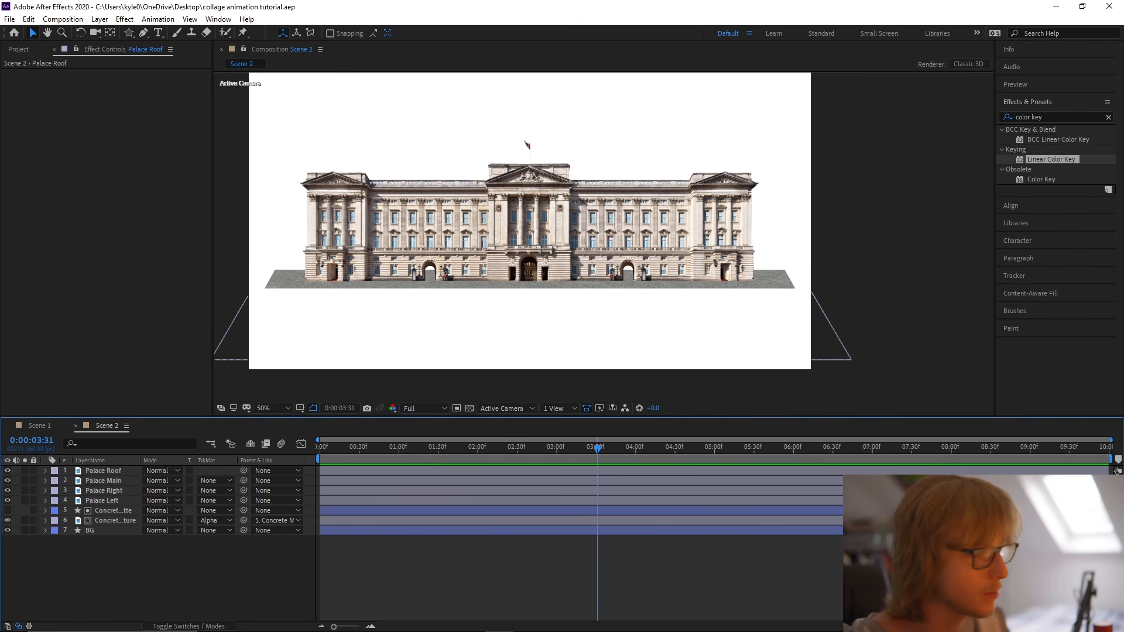
Hide the Palace Roof, Palace Right and Palace Left layers and select Palace Main.
left_click(130, 486)
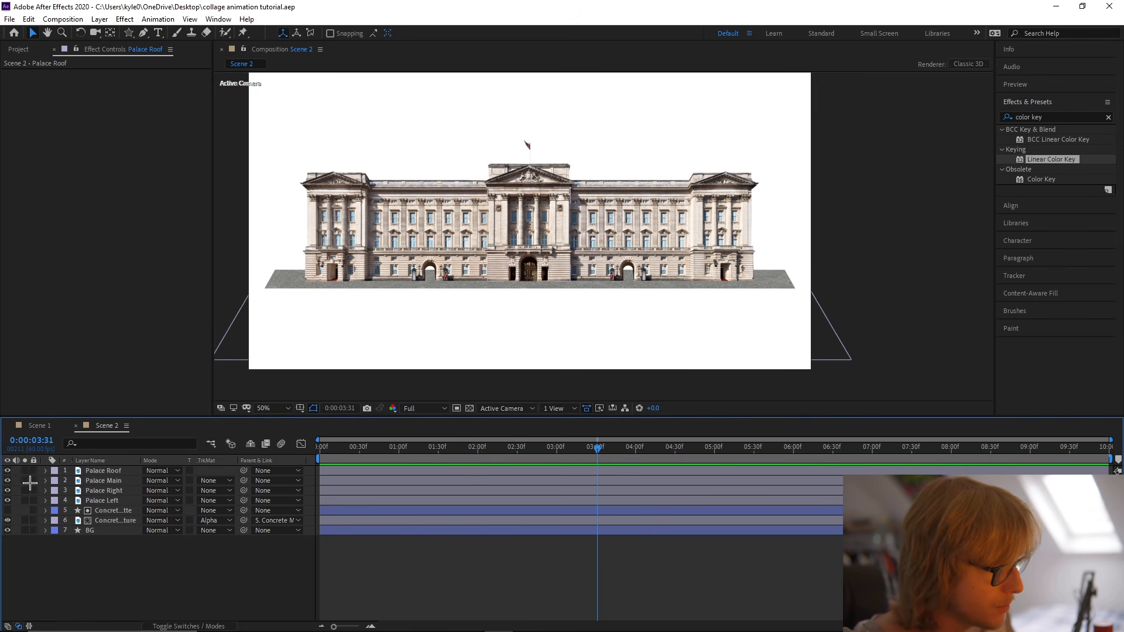
left_click(8, 470)
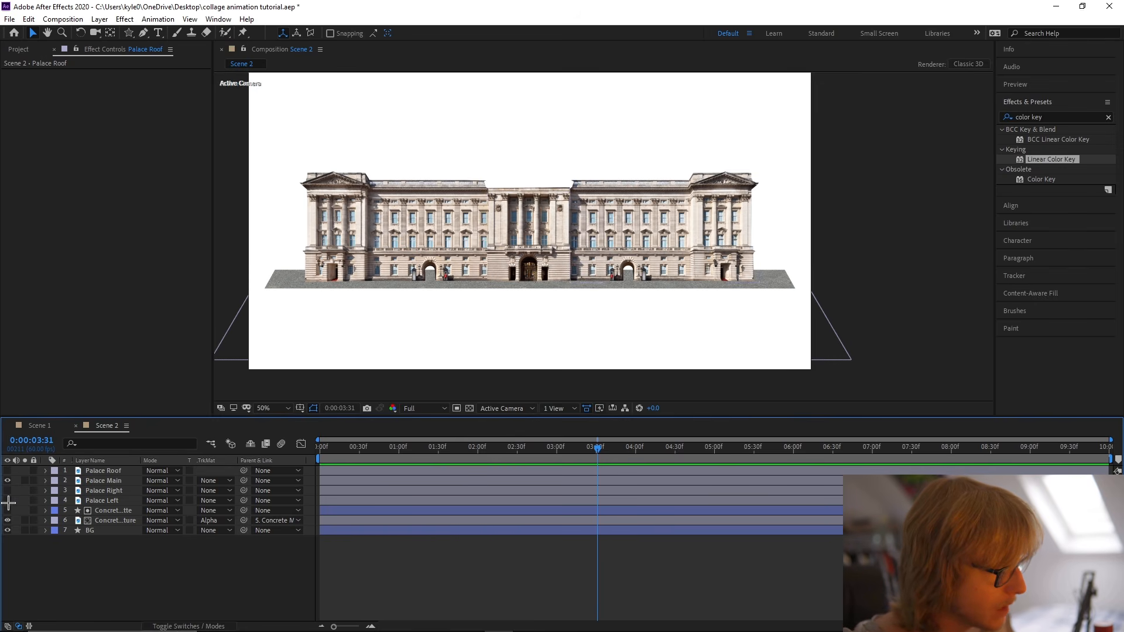
left_click(528, 232)
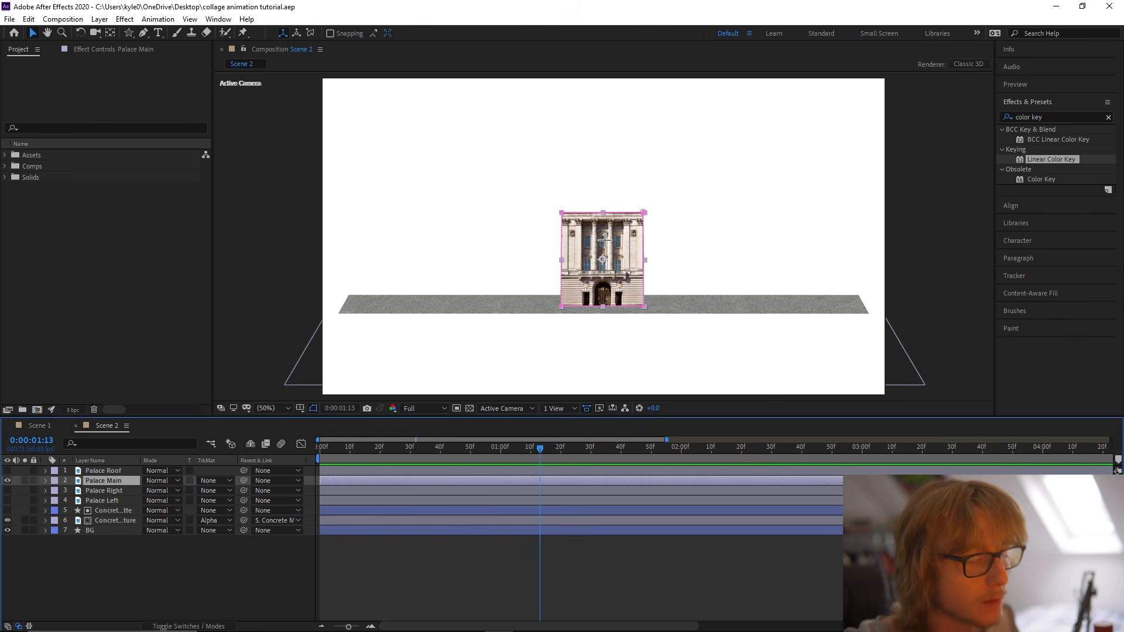
Add a Mask Path keyframe to Palace Main's fully revealed mask and place it at about frame 56.
key("Home")
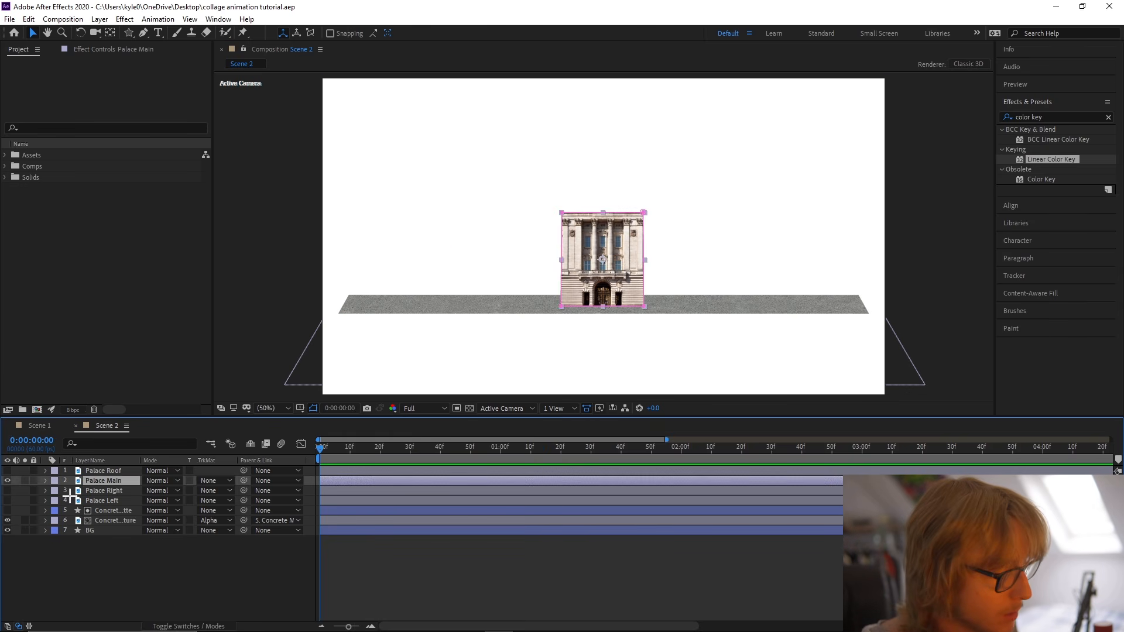
left_click(116, 438)
type("ppath")
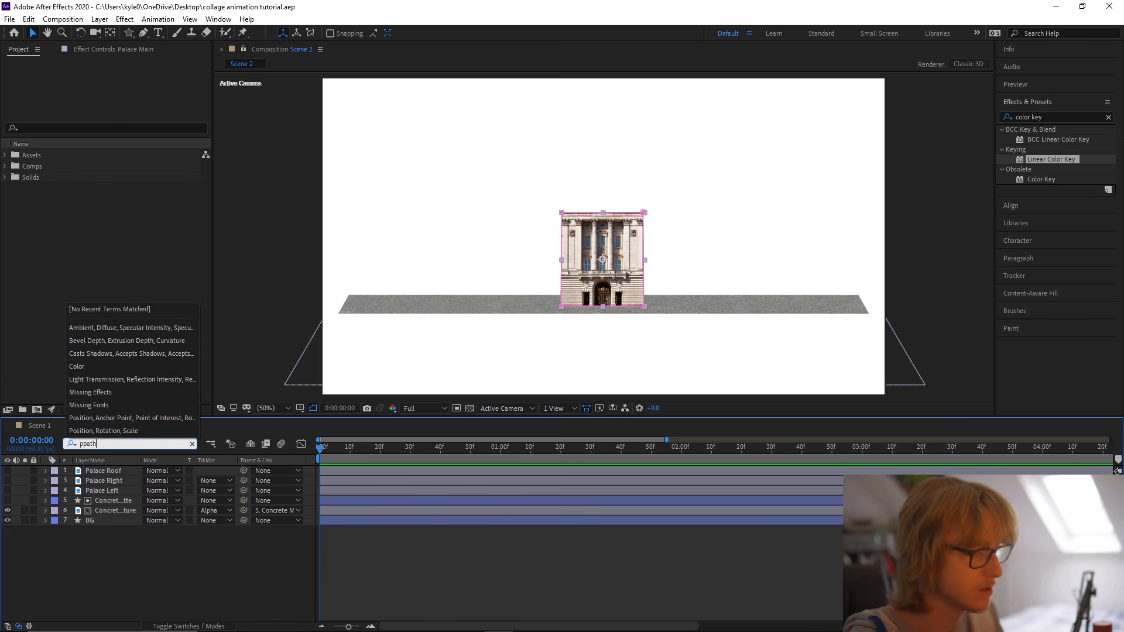
key("BackSpace")
key("BackSpace")
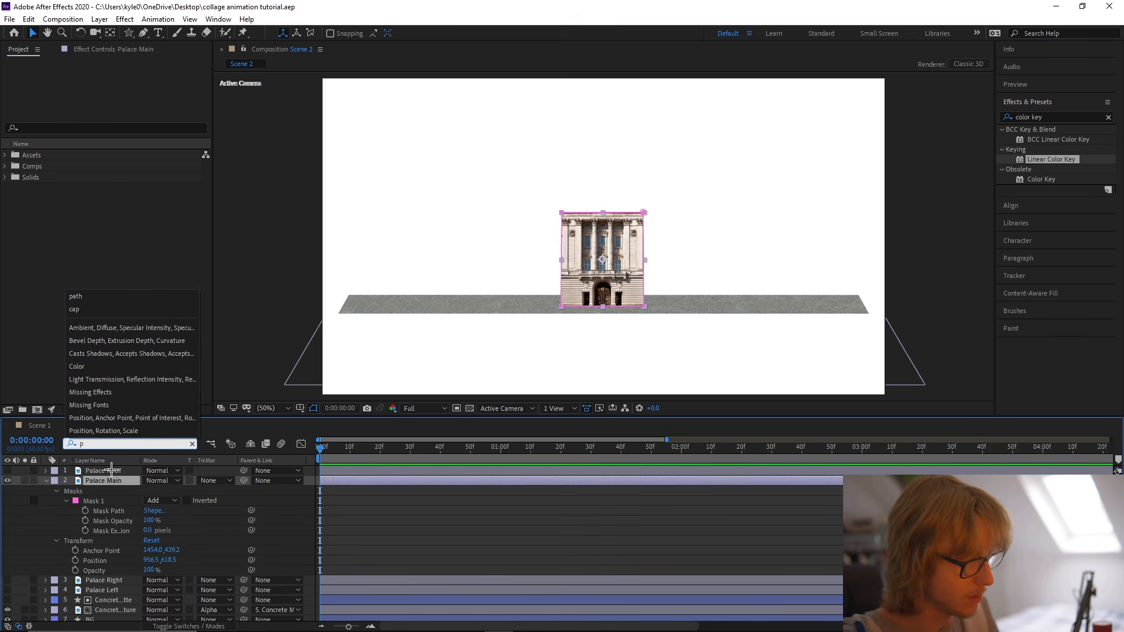
left_click(85, 511)
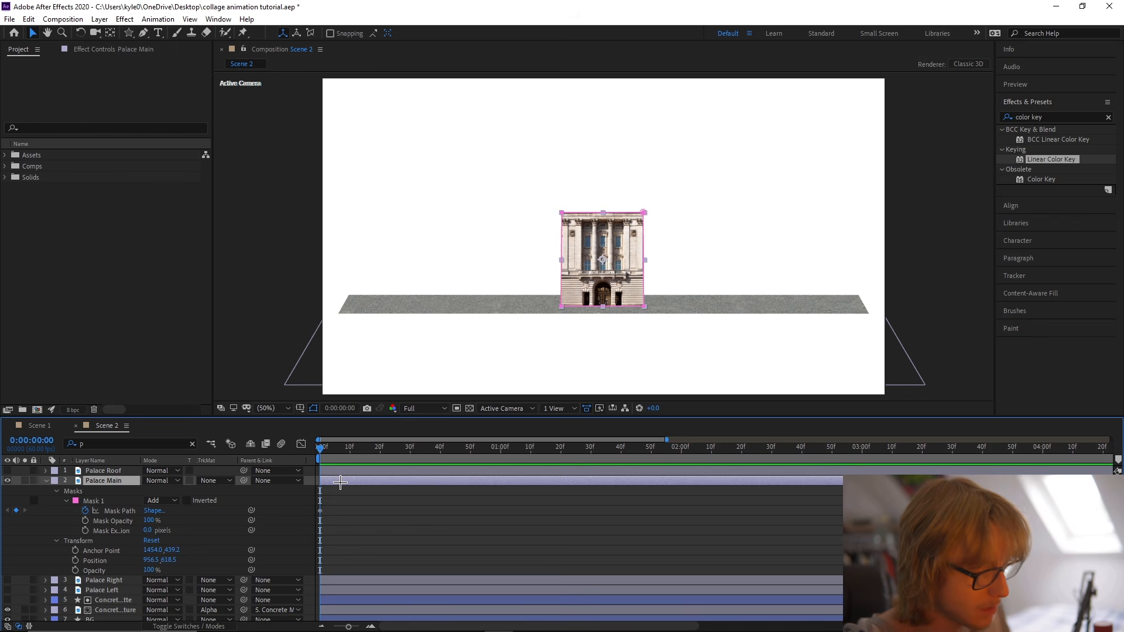
key("BackSpace")
left_click_drag(320, 499, 489, 525)
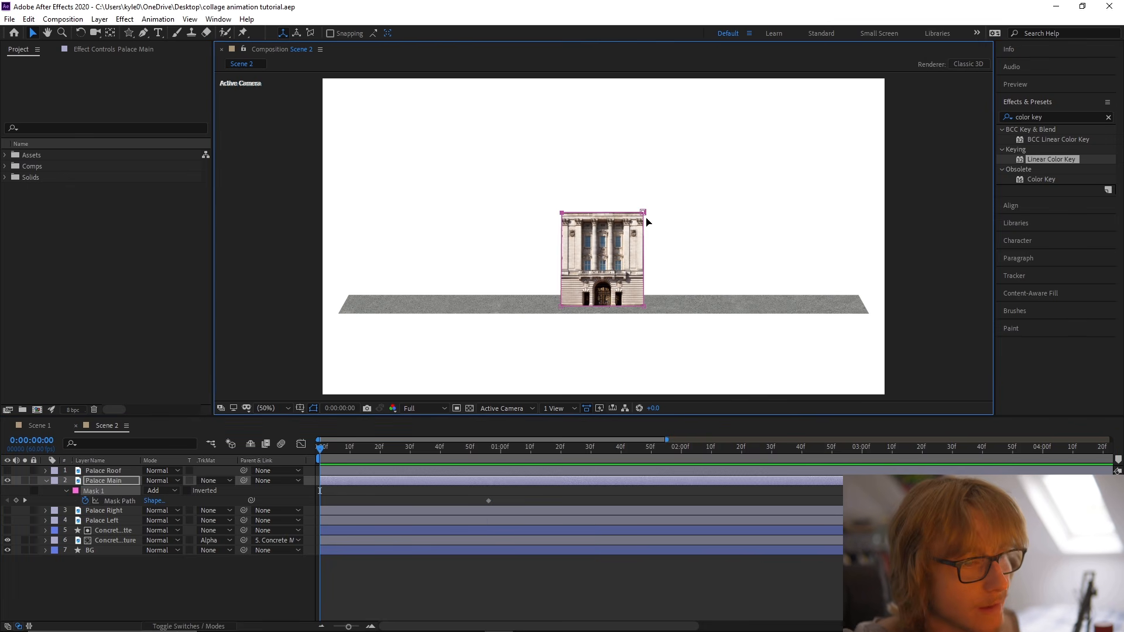
Collapse Palace Main's mask down to its base at frame 0 and apply Easy Ease to the Mask Path keyframes.
left_click_drag(645, 242, 646, 305)
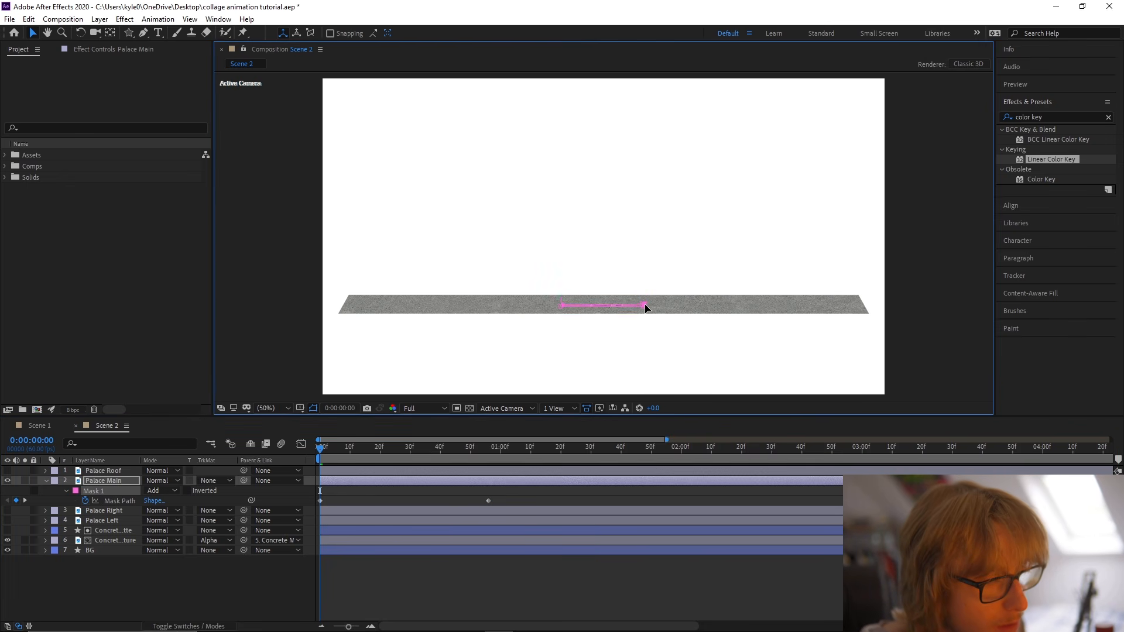
right_click(121, 501)
mouse_move(235, 478)
left_click(322, 519)
left_click(322, 518)
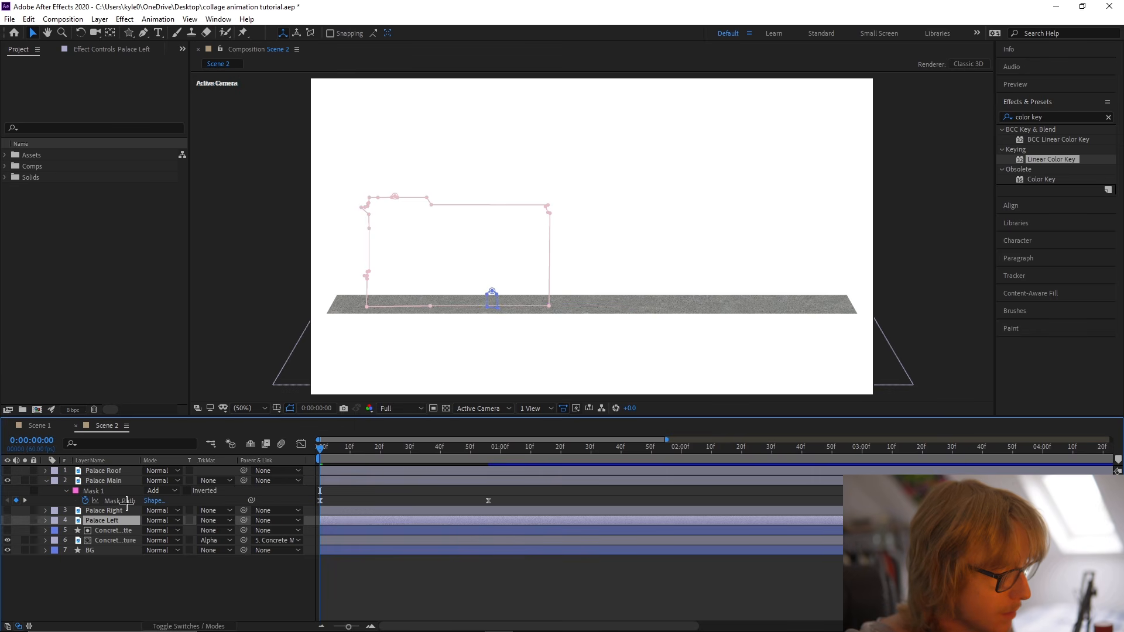
Reshape the Mask Path speed curve for a fast start and long slow finish, preview the reveal and save the project.
left_click(123, 501)
left_click(301, 443)
left_click_drag(461, 594, 308, 593)
left_click(302, 445)
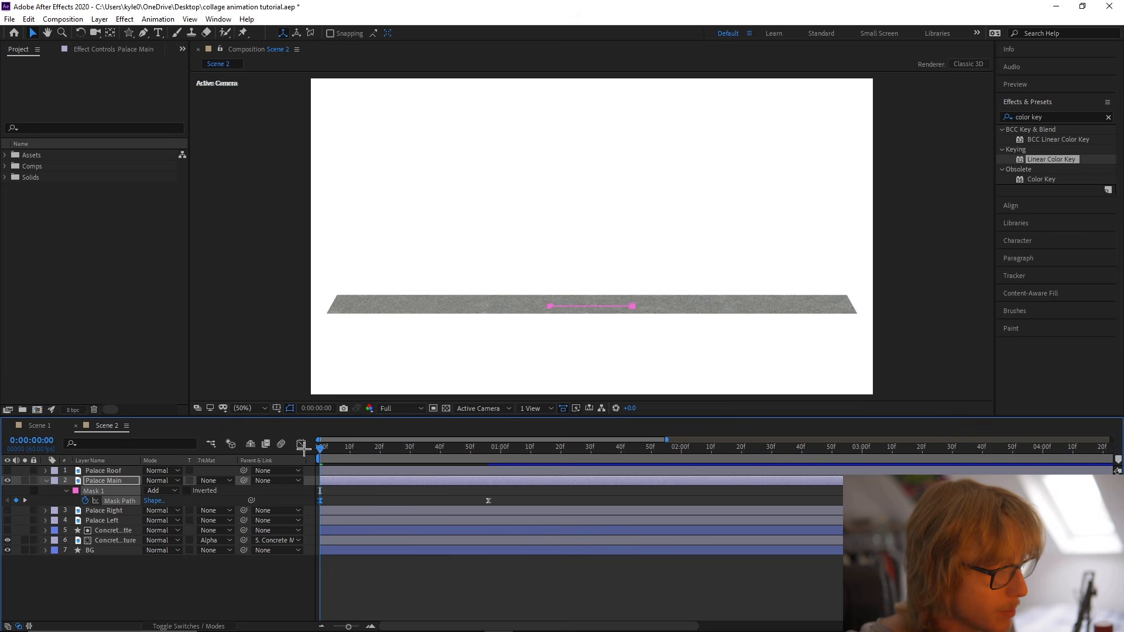
key("space")
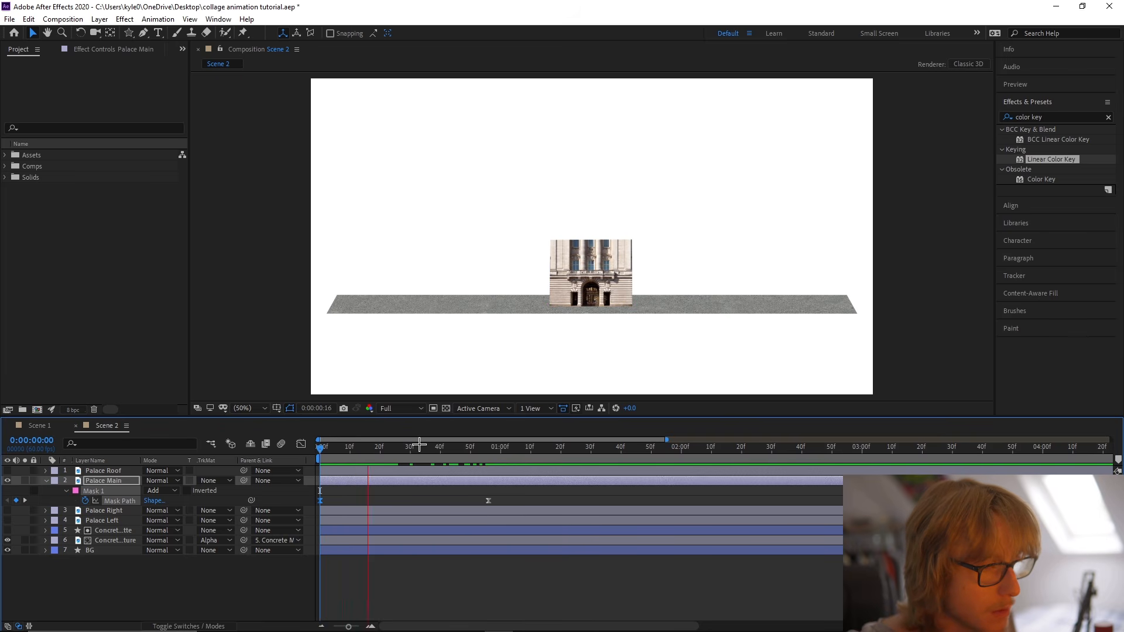
key("ctrl+s")
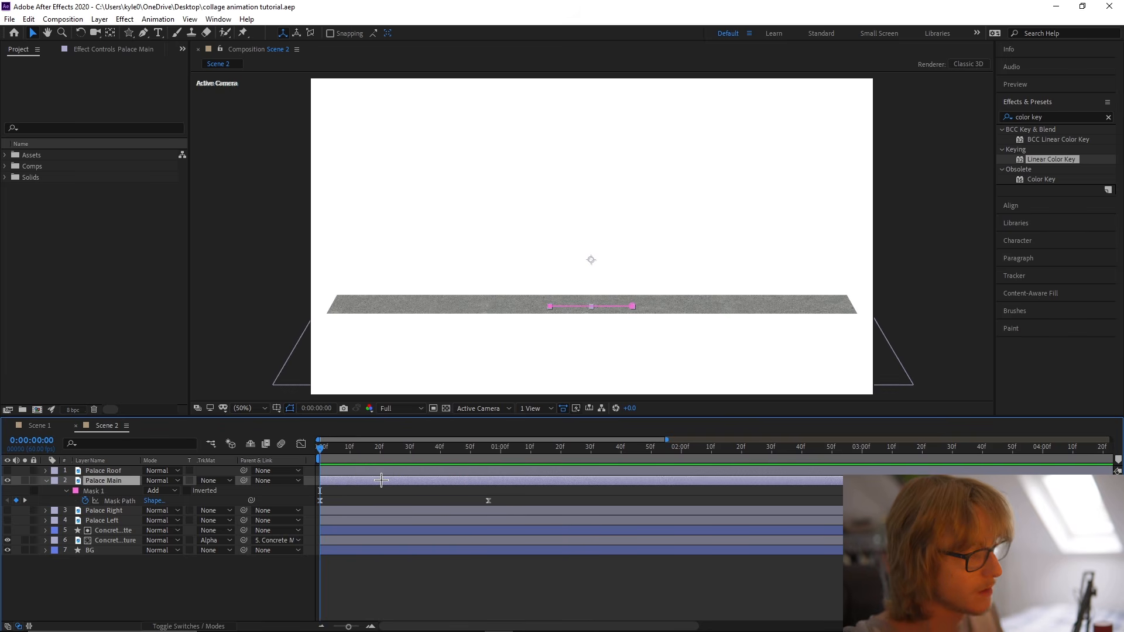
Keyframe Palace Main's resting Position at about frame 56 and set its Position at frame 0 to 956.5, 848.5.
key("p")
left_click(74, 491)
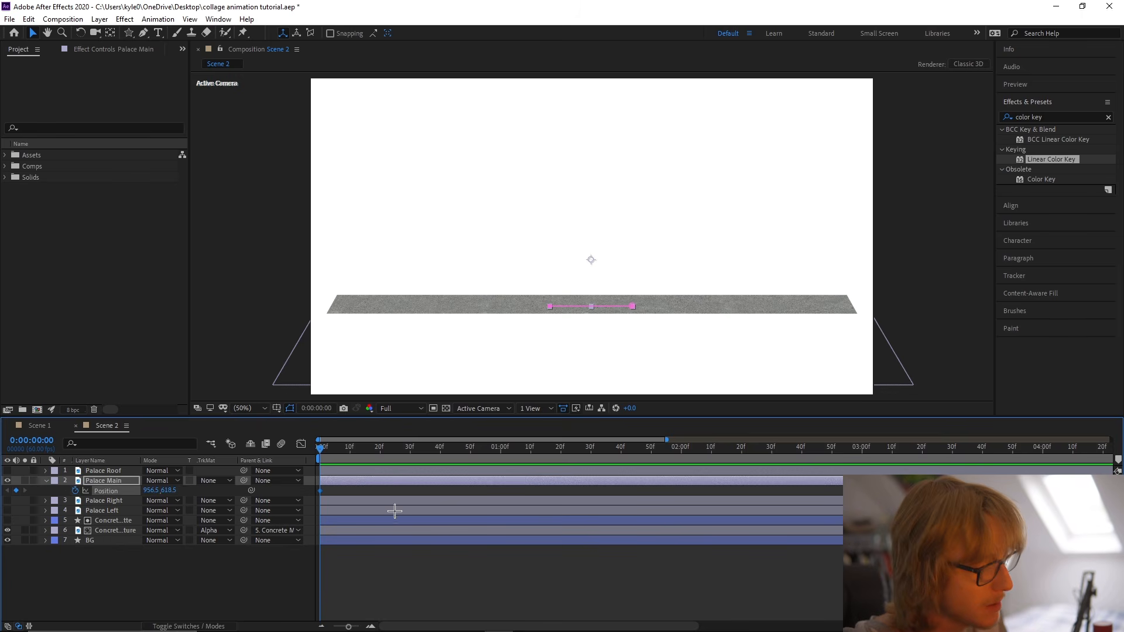
key("shift+m")
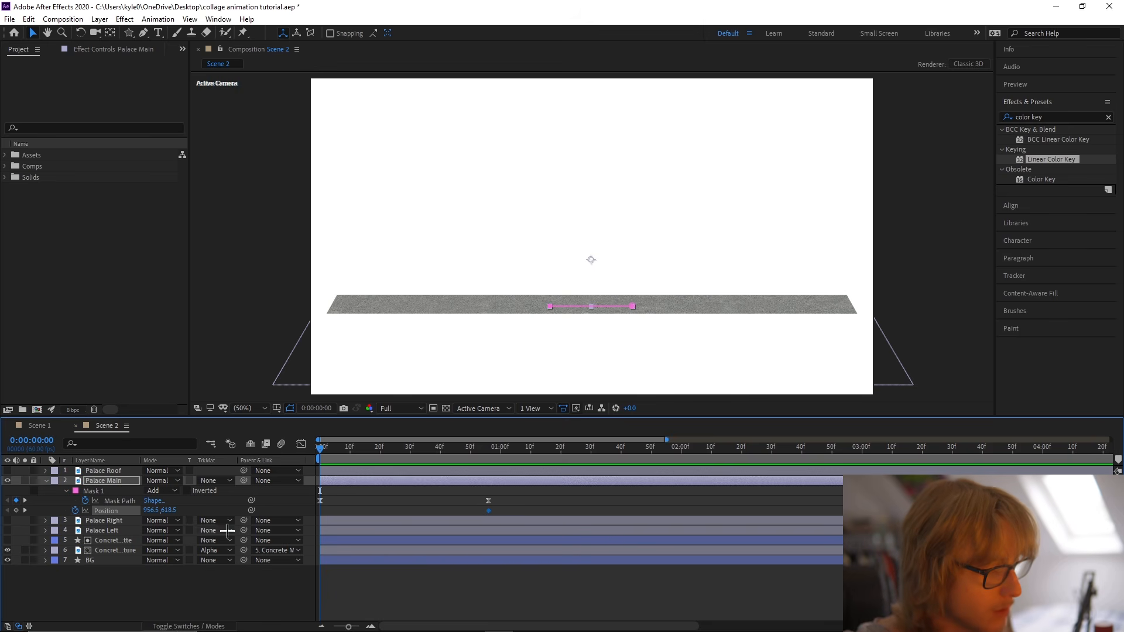
left_click_drag(172, 512, 301, 515)
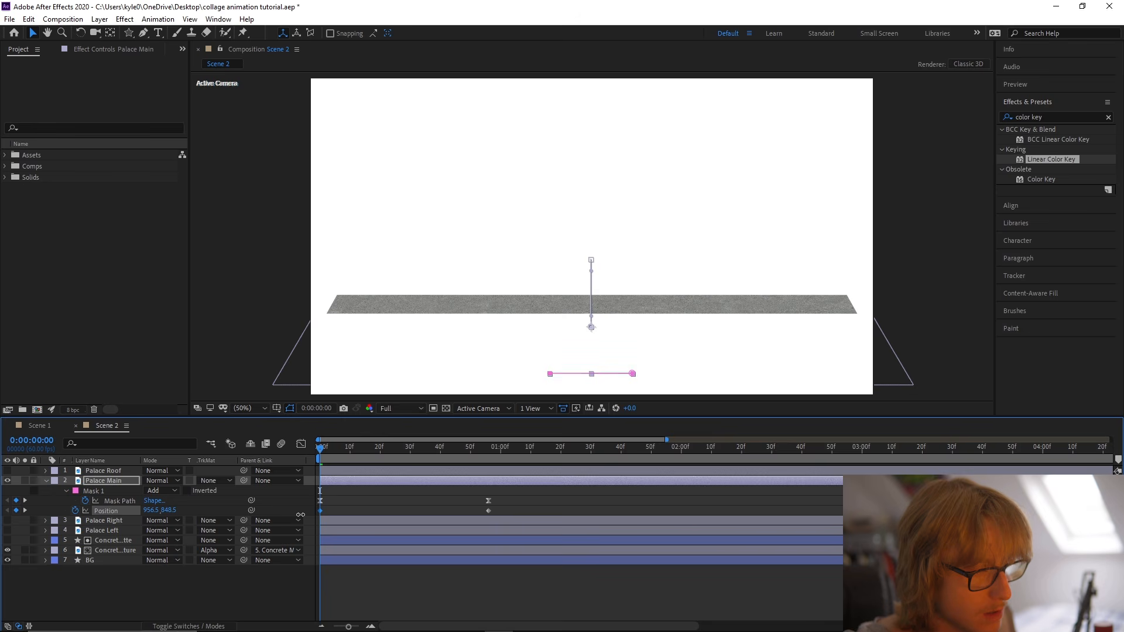
Apply Easy Ease to Palace Main's Position keyframes, pull the speed curve toward a fast start, and preview the rise.
right_click(125, 510)
mouse_move(236, 490)
left_click(355, 528)
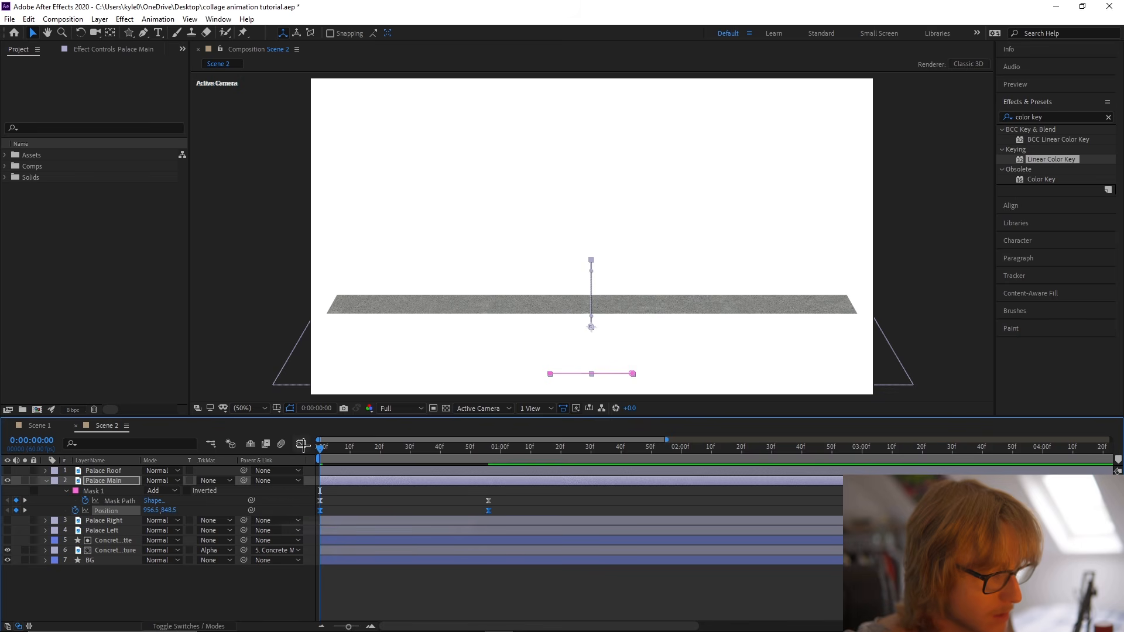
left_click(301, 445)
left_click_drag(472, 595, 351, 597)
left_click(301, 445)
key("space")
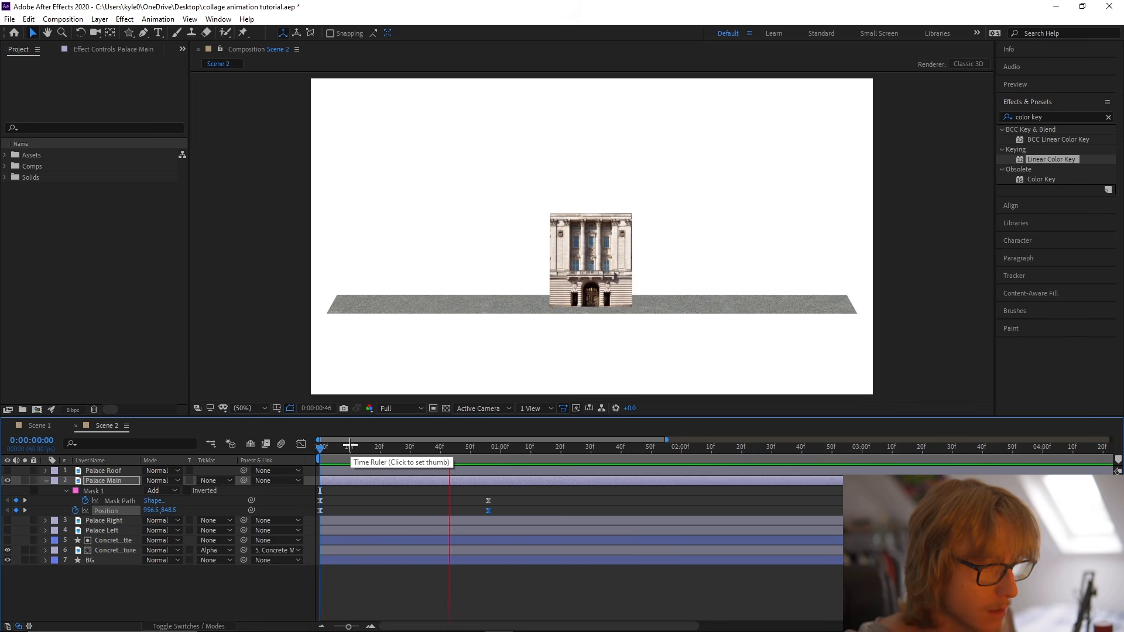
key("space")
Move Palace Main's end Mask Path and Position keyframes to frame 37 and place a copy of the end Position keyframe at about frame 53.
mouse_move(309, 499)
left_mouse_down()
mouse_move(511, 515)
mouse_move(292, 511)
left_mouse_up()
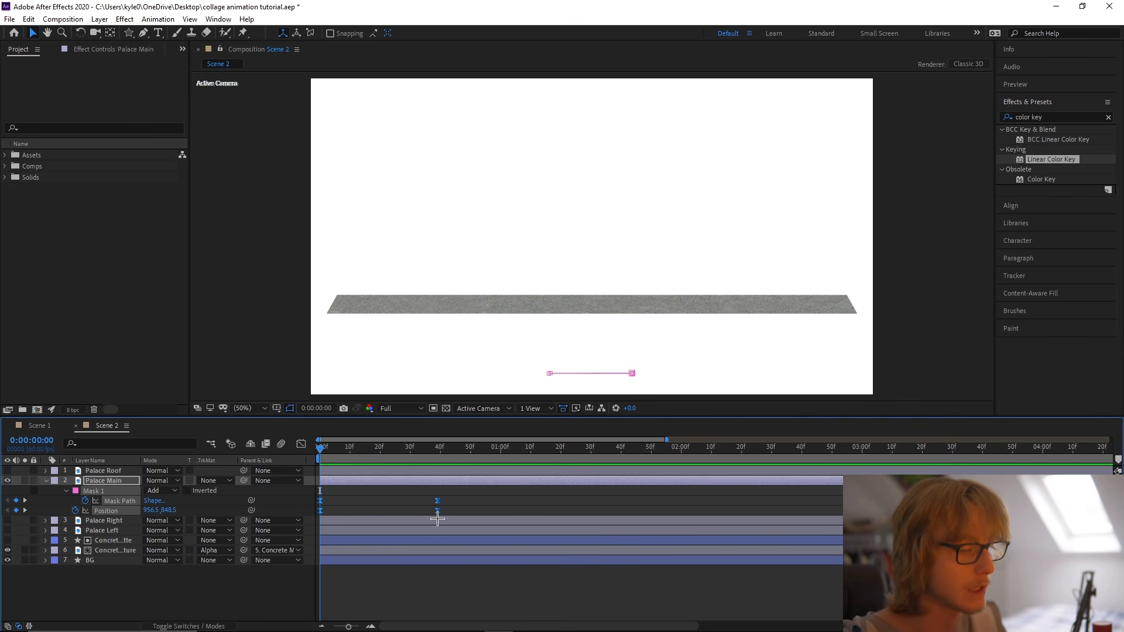
left_click_drag(366, 454, 497, 459)
left_click(431, 511)
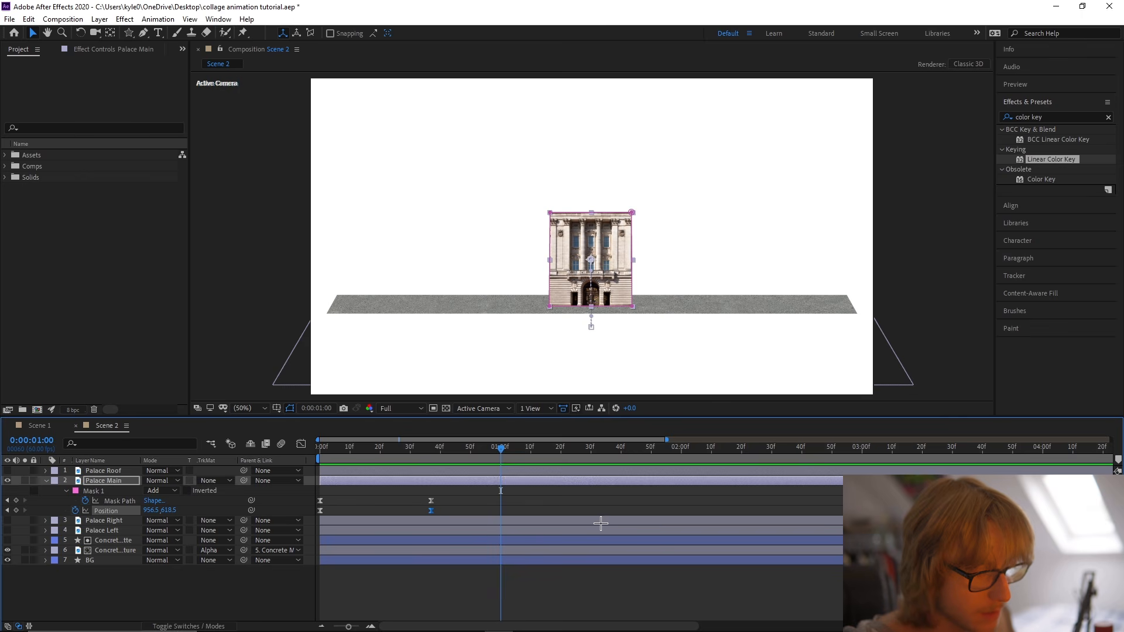
left_click(432, 455)
left_click_drag(502, 512, 480, 521)
key("ctrl+s")
Set Palace Main's Position at frame 37 to 956.5, 556.5 and select all its Position keyframes.
left_click(432, 512)
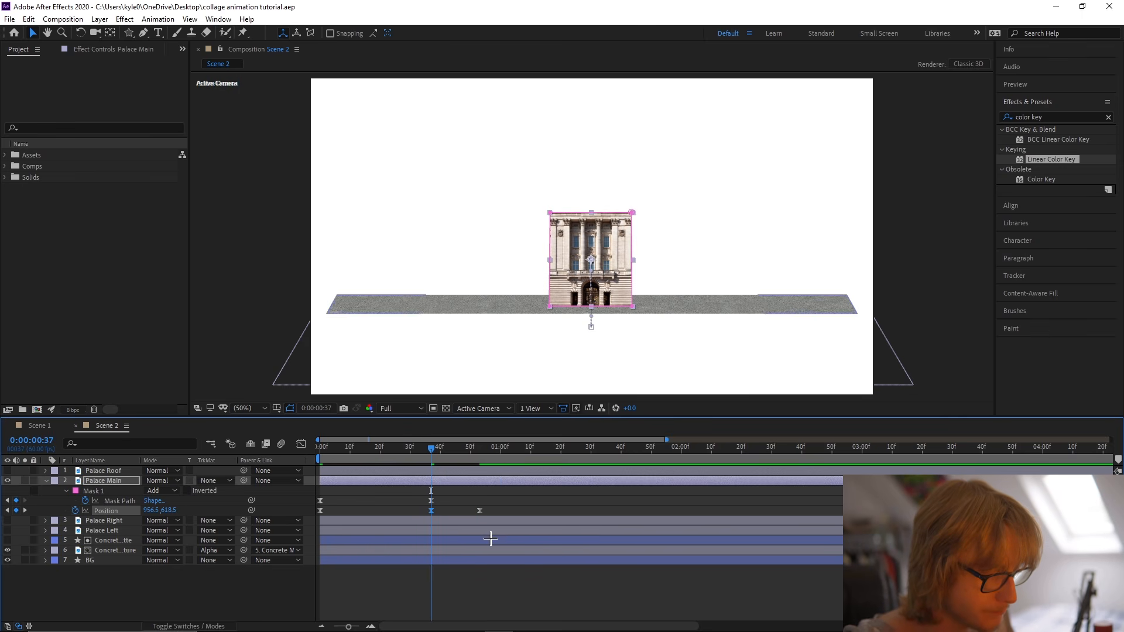
left_click_drag(170, 514, 149, 513)
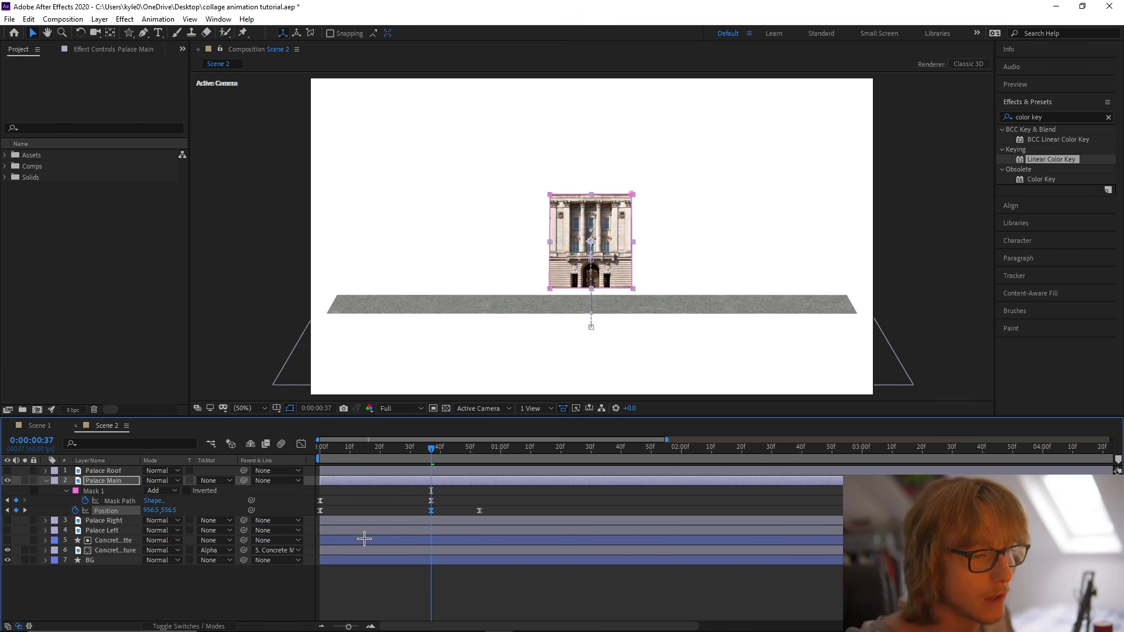
left_click_drag(495, 503, 326, 515)
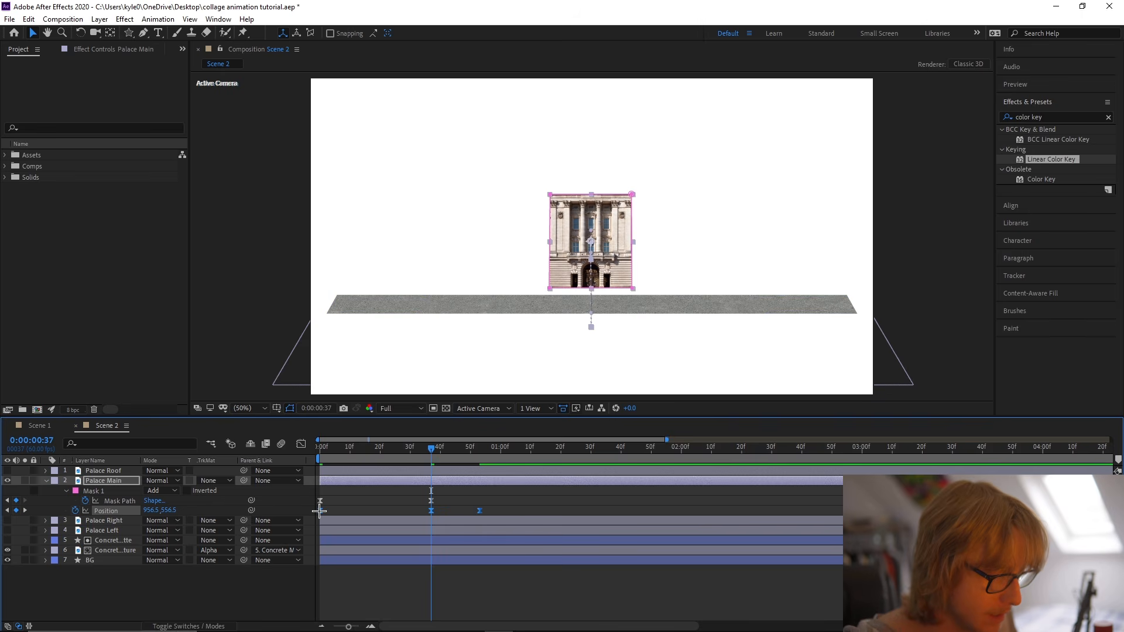
Set the spatial interpolation of Palace Main's selected Position keyframes to Linear.
right_click(320, 512)
left_click(453, 464)
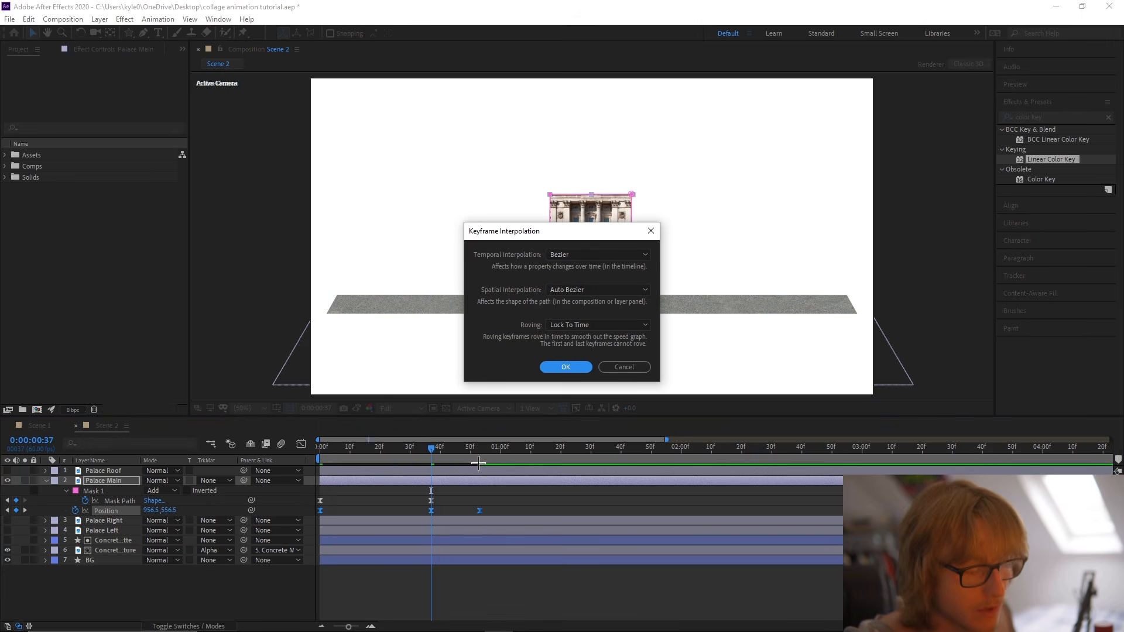
left_click(556, 289)
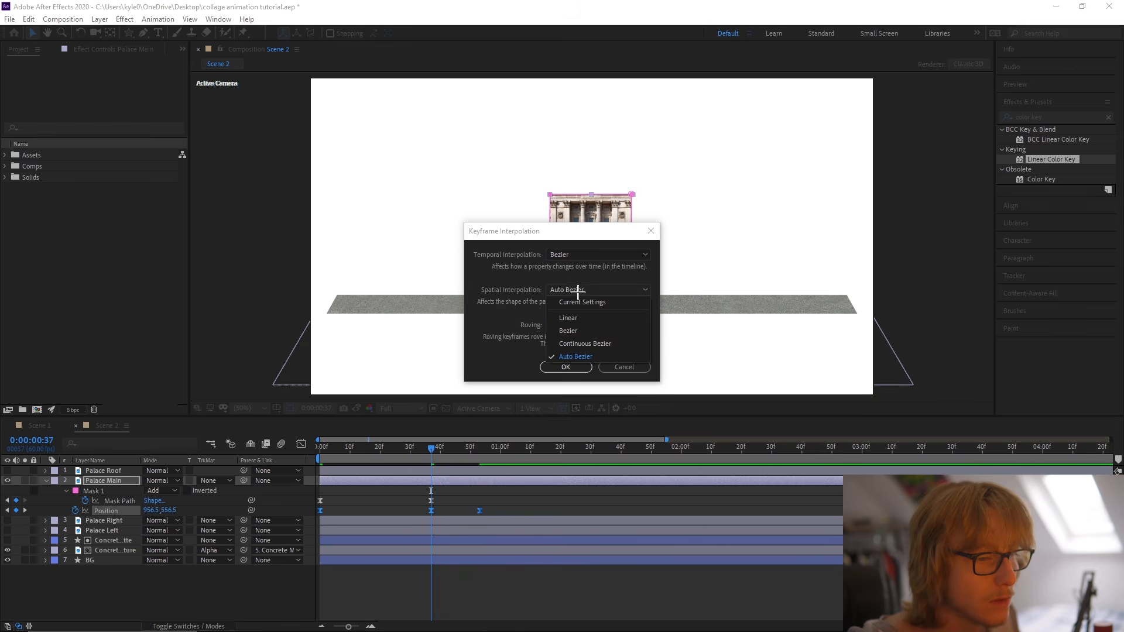
left_click(571, 318)
left_click(580, 367)
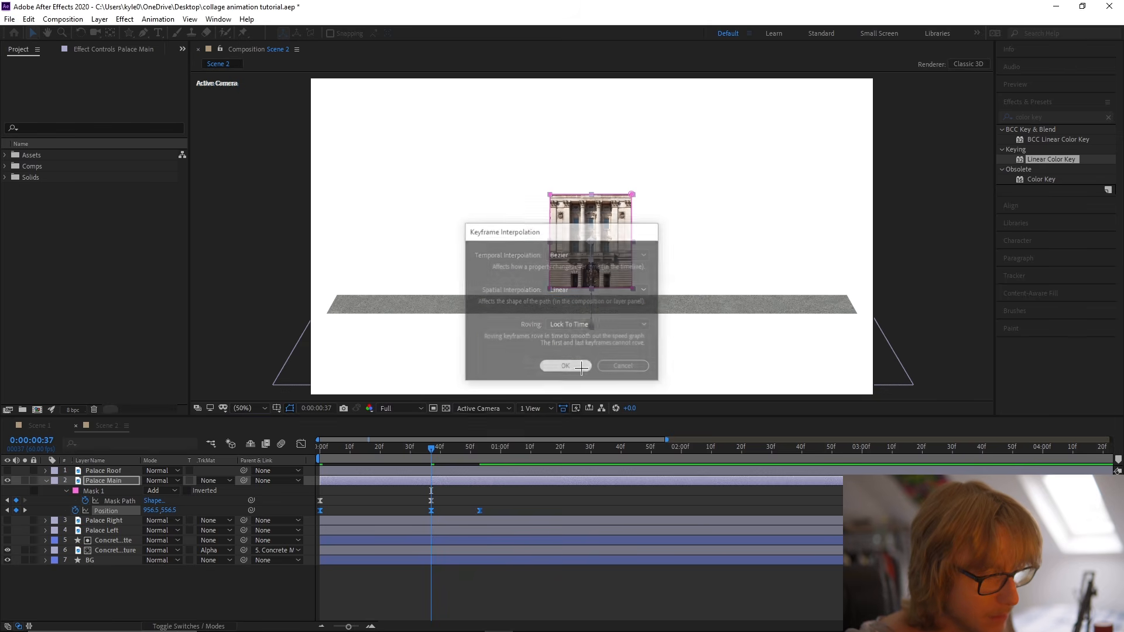
Shorten the speed-curve handles of Palace Main's second Position move after frame 37 and preview the animation from the start.
left_click(301, 444)
left_click_drag(490, 572, 496, 594)
left_click(507, 593)
scroll(538, 552, "down", 4)
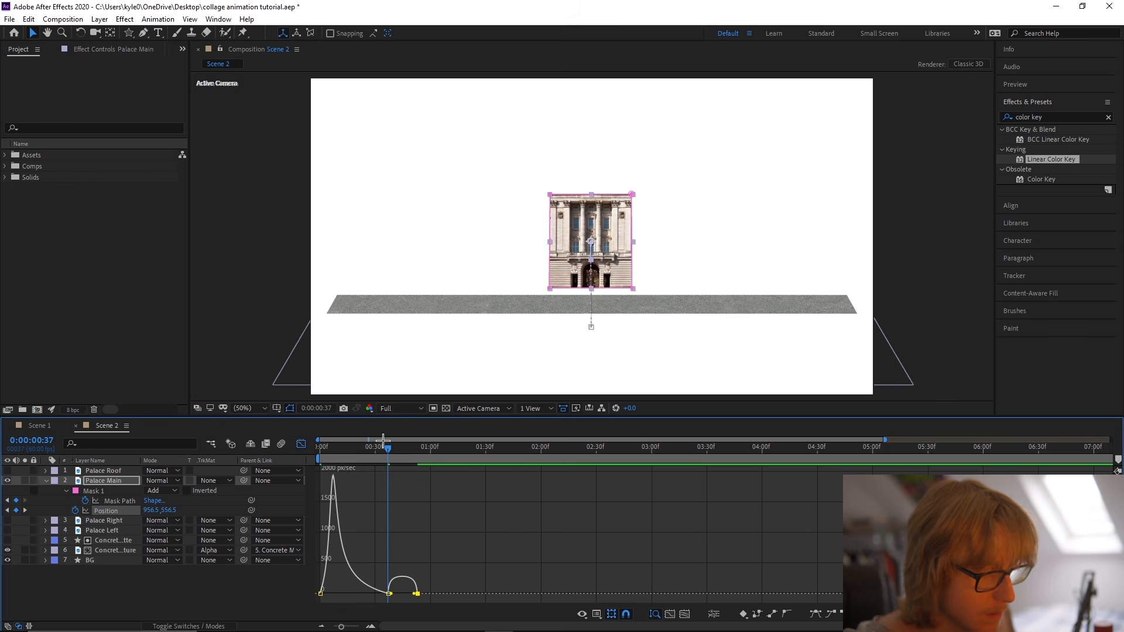
key("Home")
key("space")
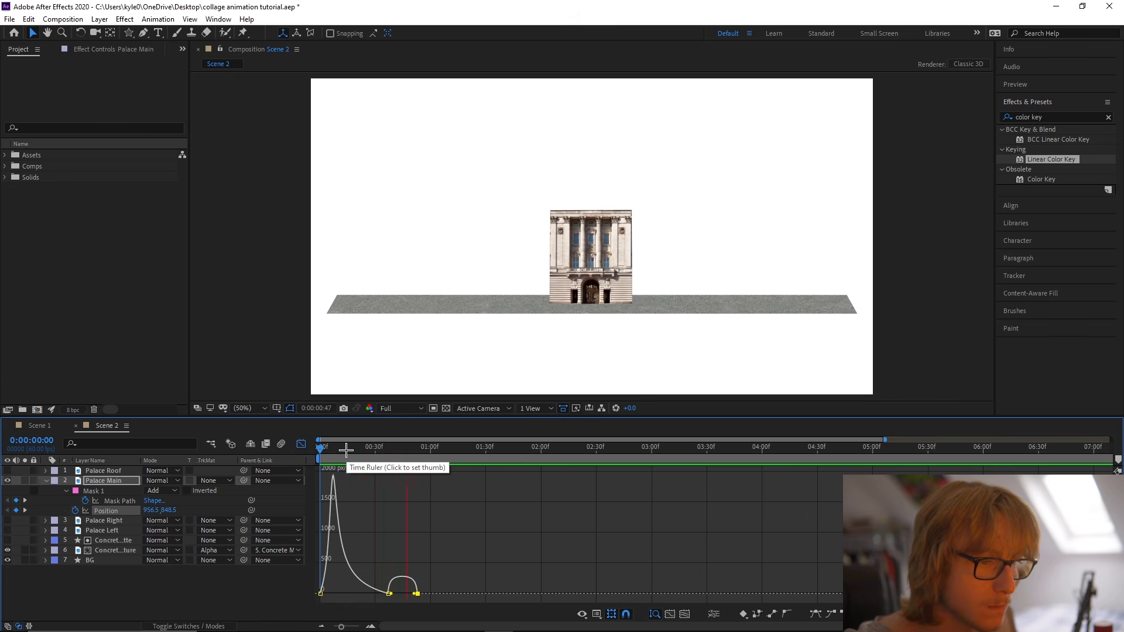
key("space")
key("space")
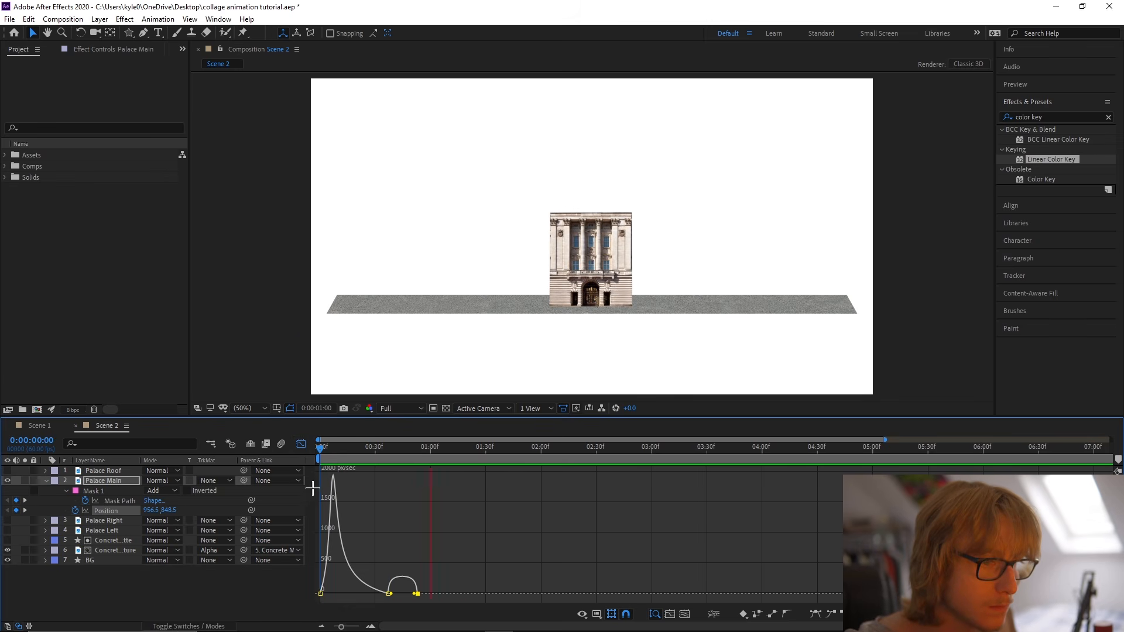
Add a Position keyframe for Palace Main at frame 49, move its final Position keyframe to about 0:01:16, and save the project.
key("=")
left_click(301, 444)
left_click(458, 446)
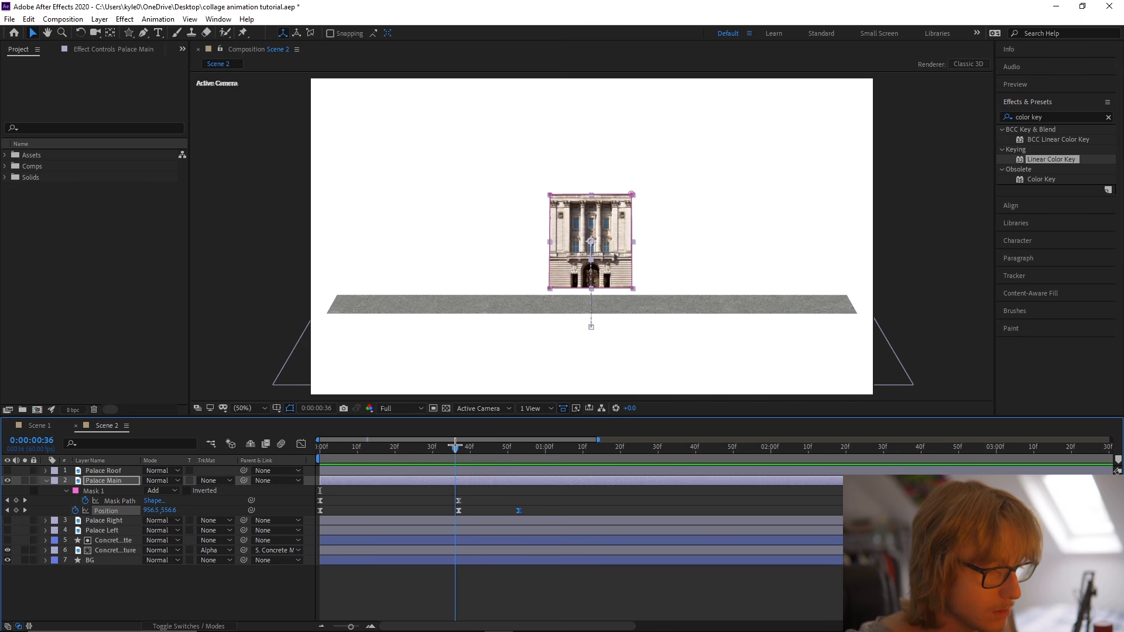
left_click(503, 447)
key("ctrl+v")
left_click_drag(530, 446, 611, 463)
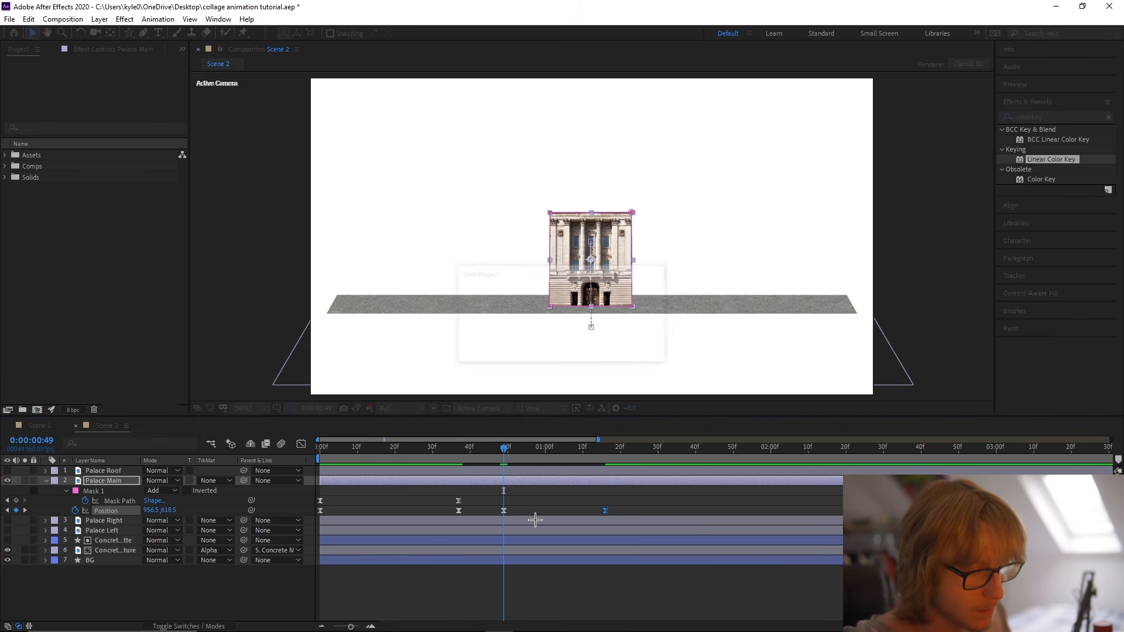
Set Palace Main's Position at frame 49 to 956.5, 637.5, check its speed curve, and preview the drop.
left_click(504, 511)
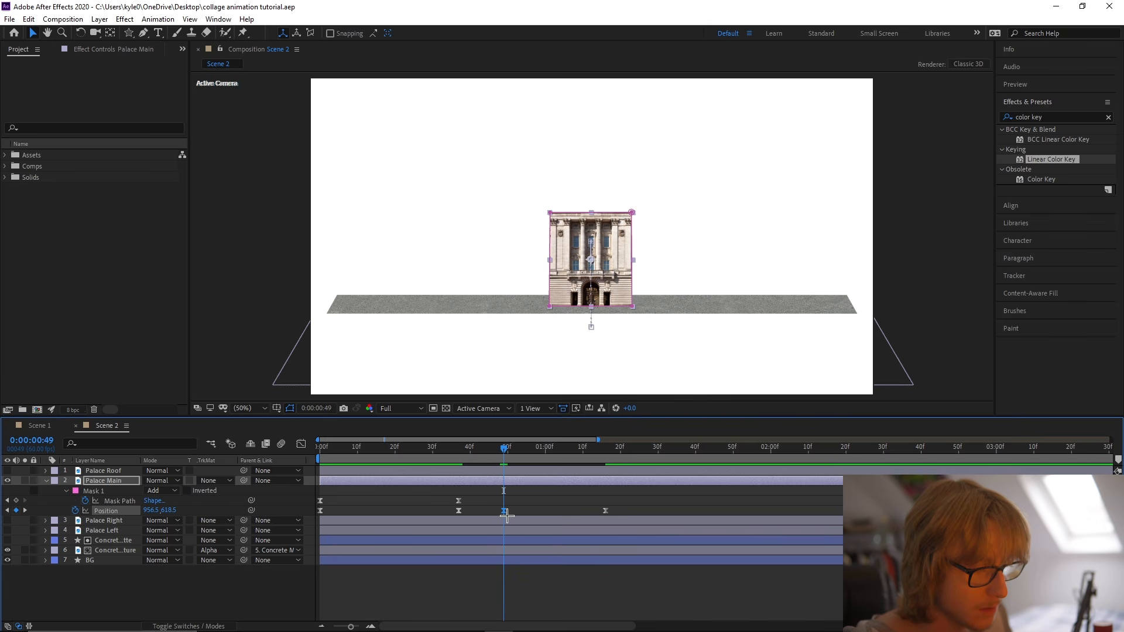
left_click_drag(174, 510, 182, 509)
left_click(301, 461)
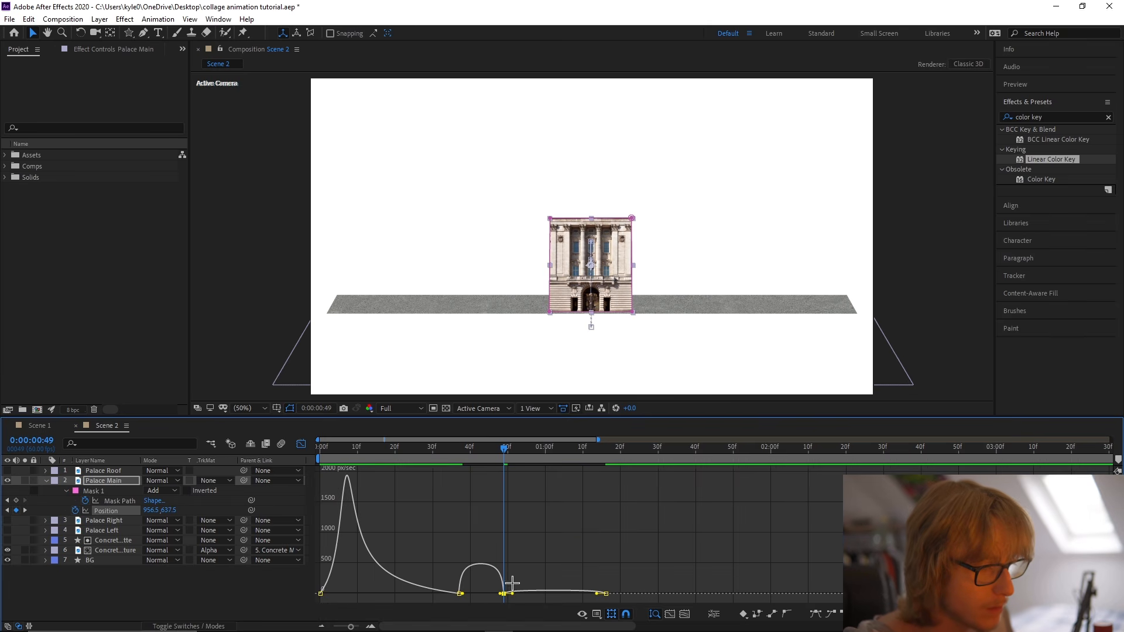
key("space")
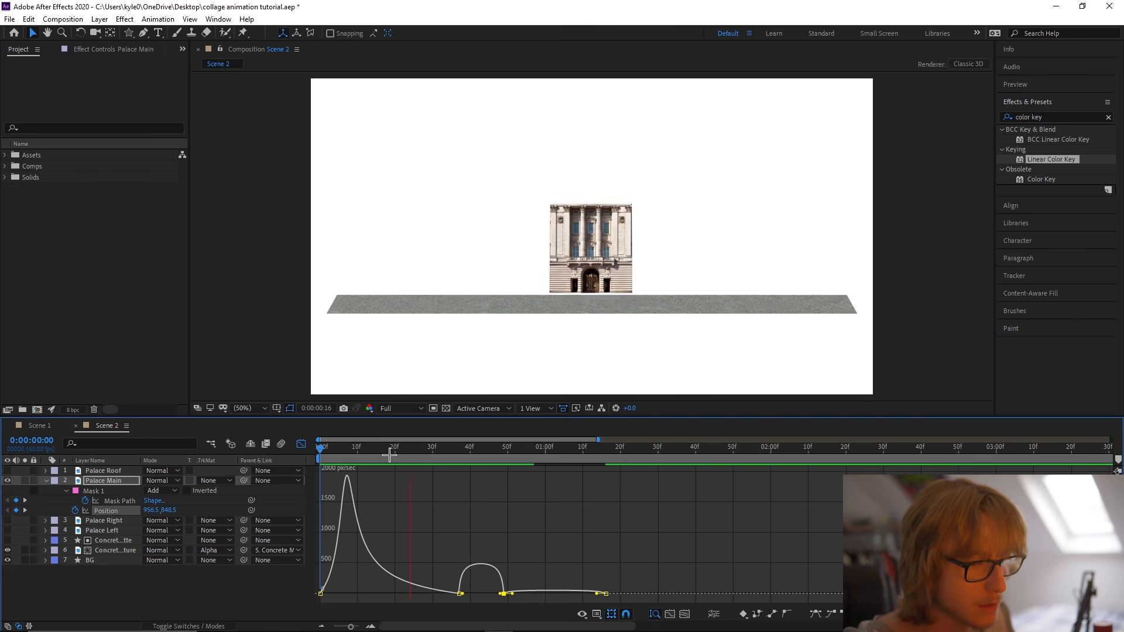
Set Palace Main's Position at frame 37 to 956.5, 592.5 and preview the movement from the start.
left_click_drag(491, 455, 405, 452)
left_click(301, 445)
scroll(512, 473, "up", 1)
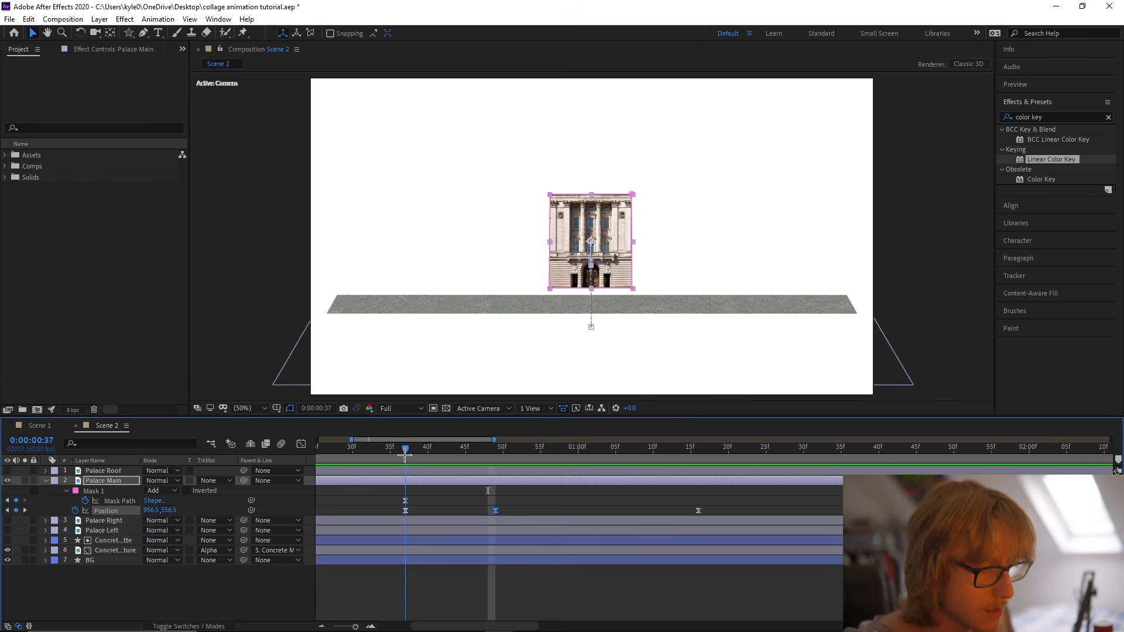
left_click_drag(174, 511, 194, 512)
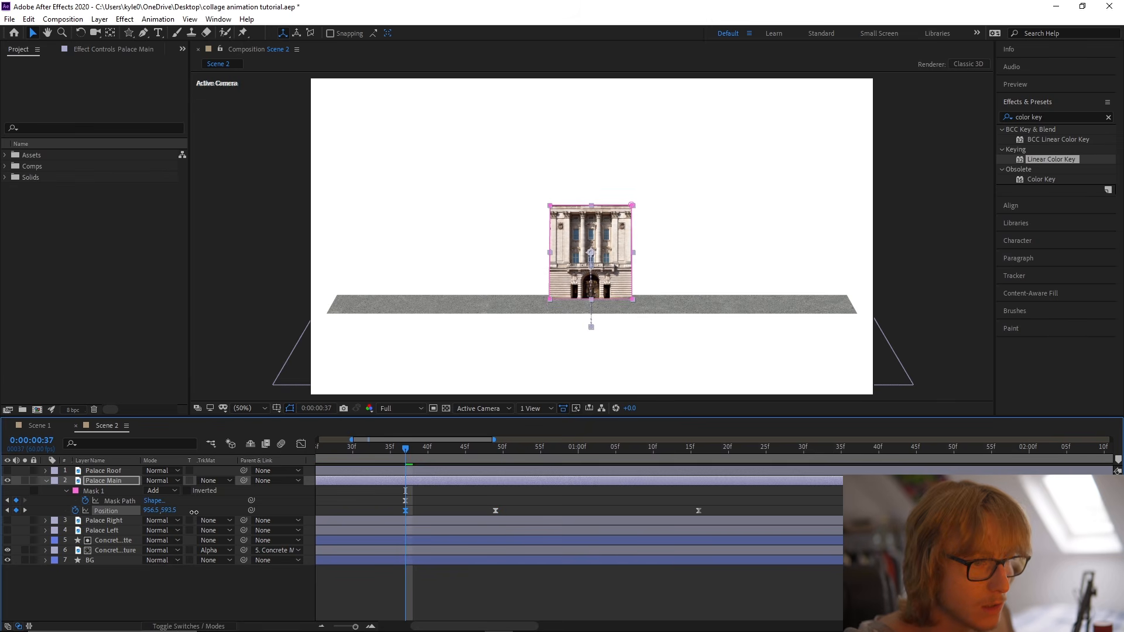
scroll(450, 483, "down", 1)
left_click_drag(395, 456, 320, 453)
key("space")
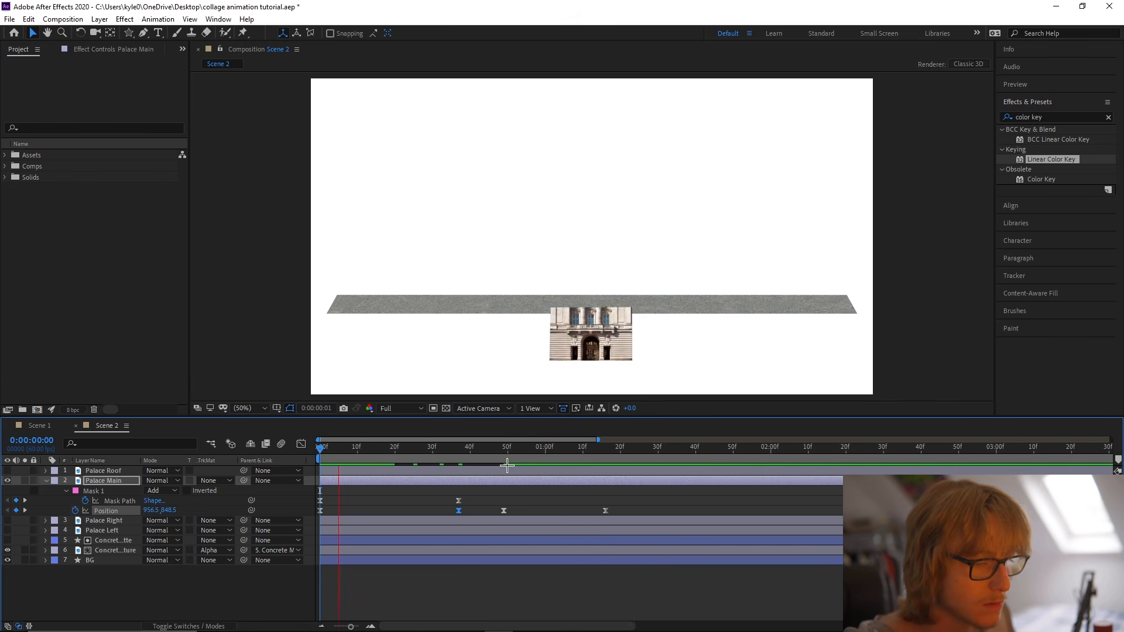
Preview the rise and set Palace Main's Position at frame 49 to 956.5, 628.5.
left_click(507, 449)
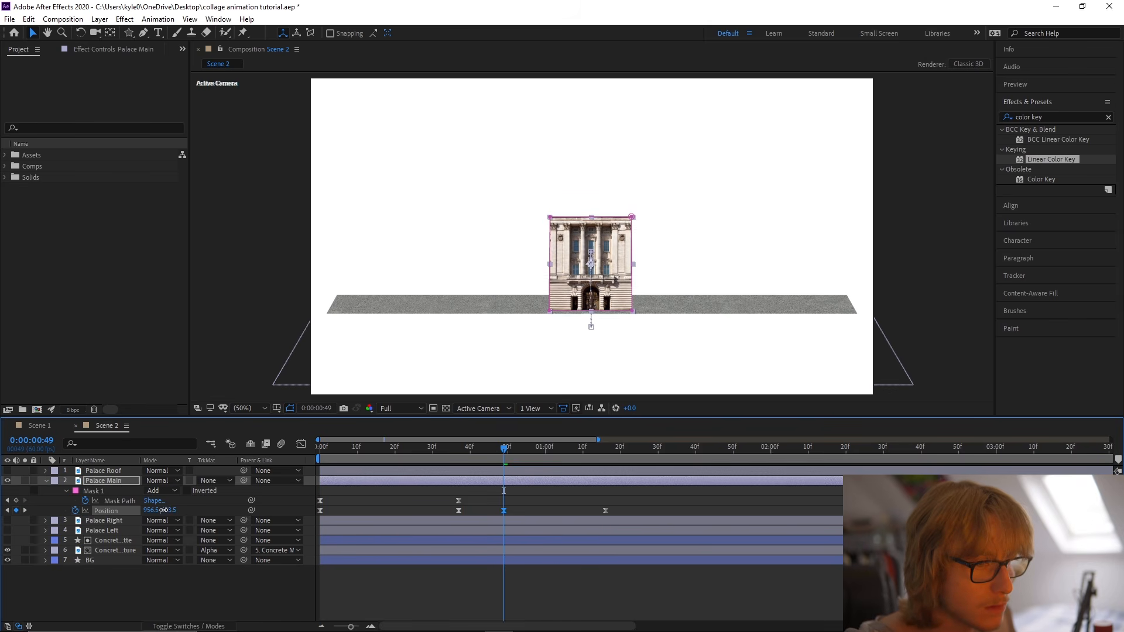
key("Home")
key("space")
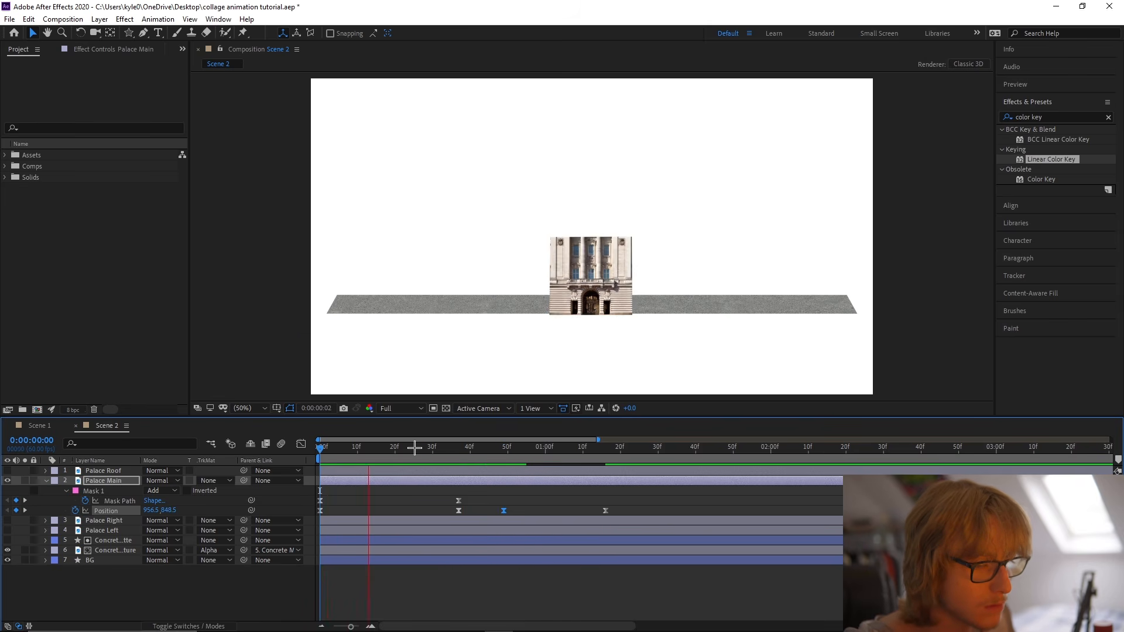
left_click_drag(415, 448, 504, 449)
Compress Palace Main's Mask Path and Position keyframes proportionally so the last one lands at about frame 59, preview the result, and save the project.
left_click_drag(639, 504, 249, 521)
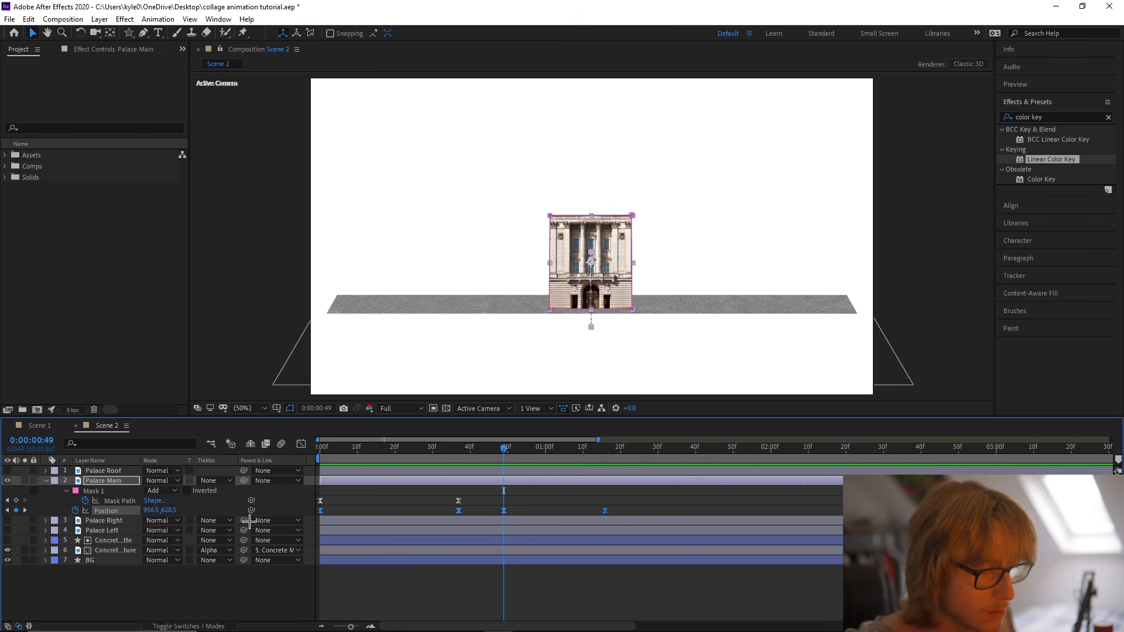
left_click_drag(308, 492, 542, 511)
key("space")
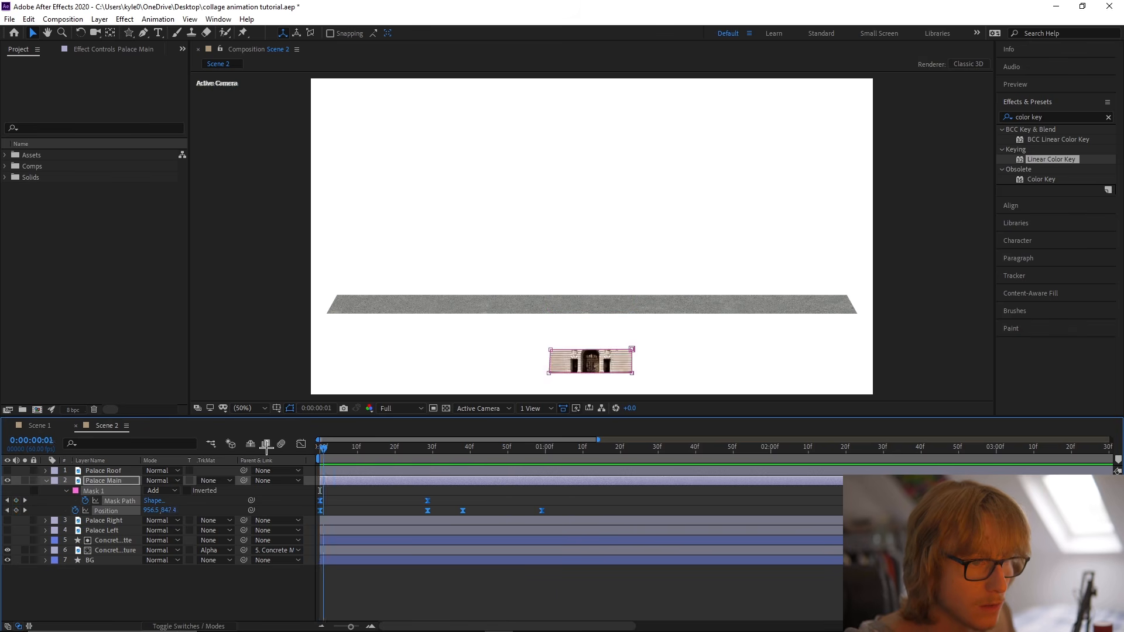
key("ctrl+s")
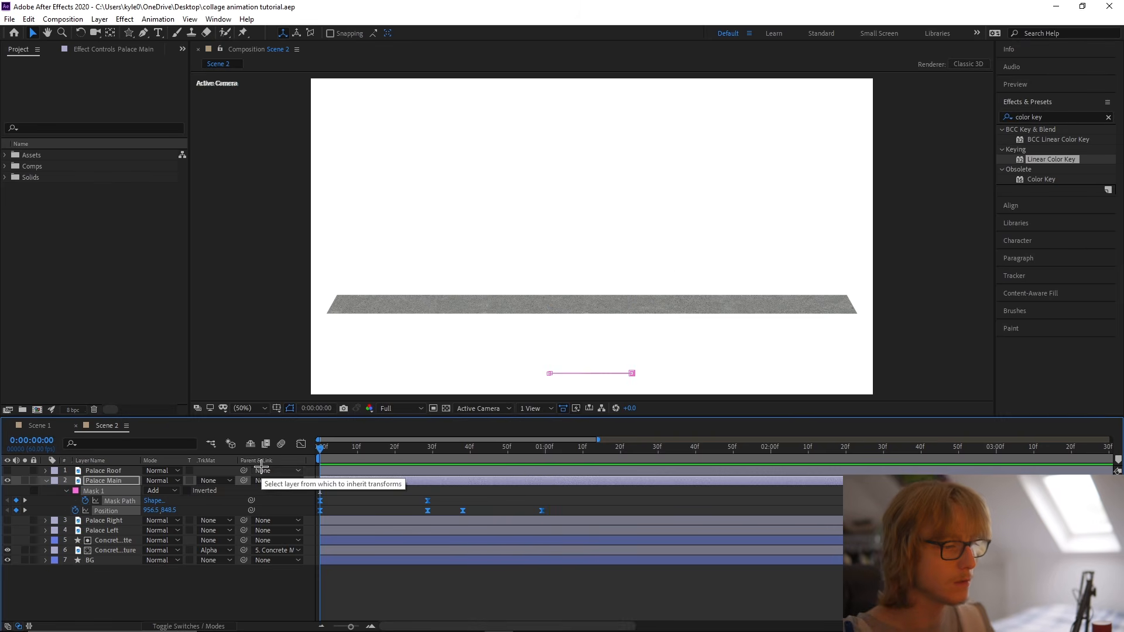
Keyframe Palace Main's Rotation at 0° on frame 0, align the peak Mask Path and Position keyframes at frame 28, and set Rotation there to -4°.
left_click(362, 484)
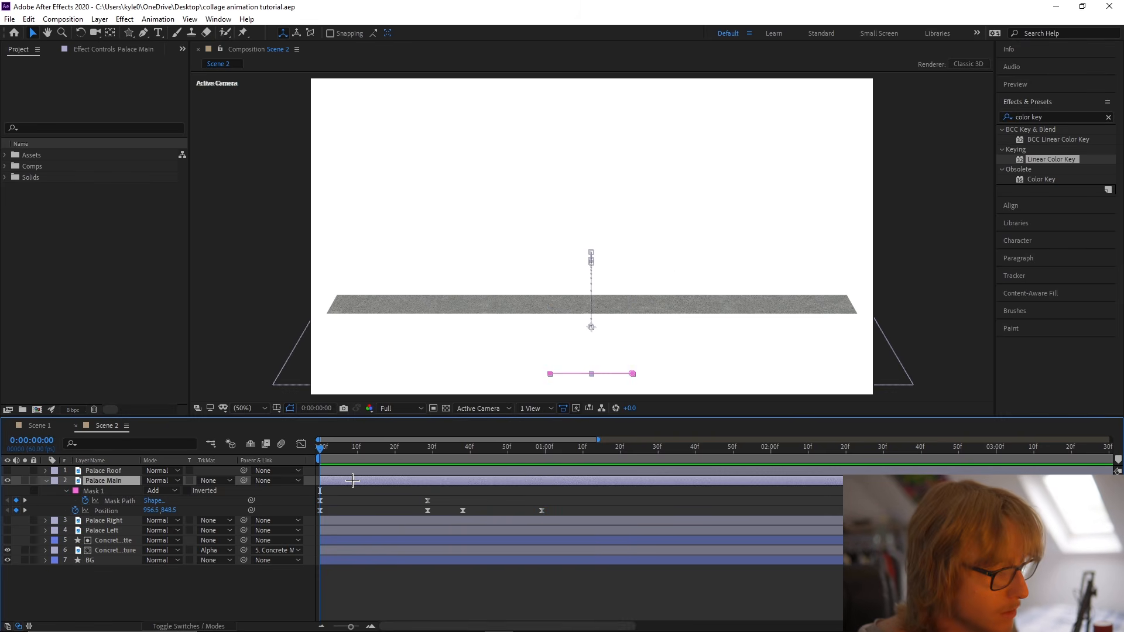
key("r")
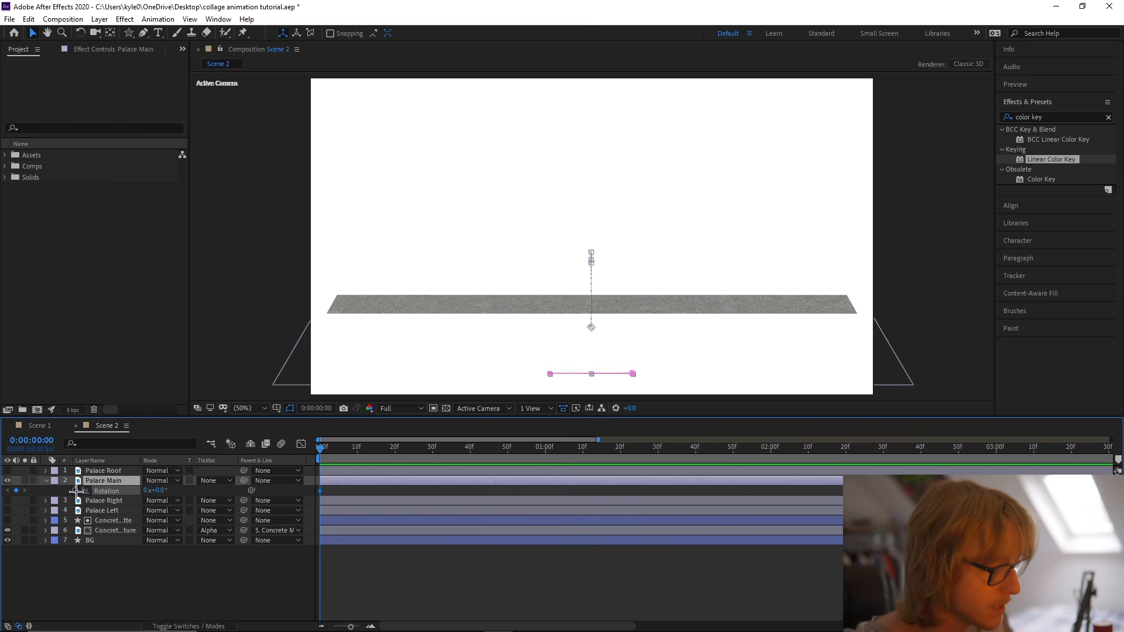
key("u")
left_click_drag(324, 451, 425, 448)
mouse_move(416, 502)
left_mouse_down()
mouse_move(434, 513)
mouse_move(425, 502)
left_mouse_up()
left_click(401, 523)
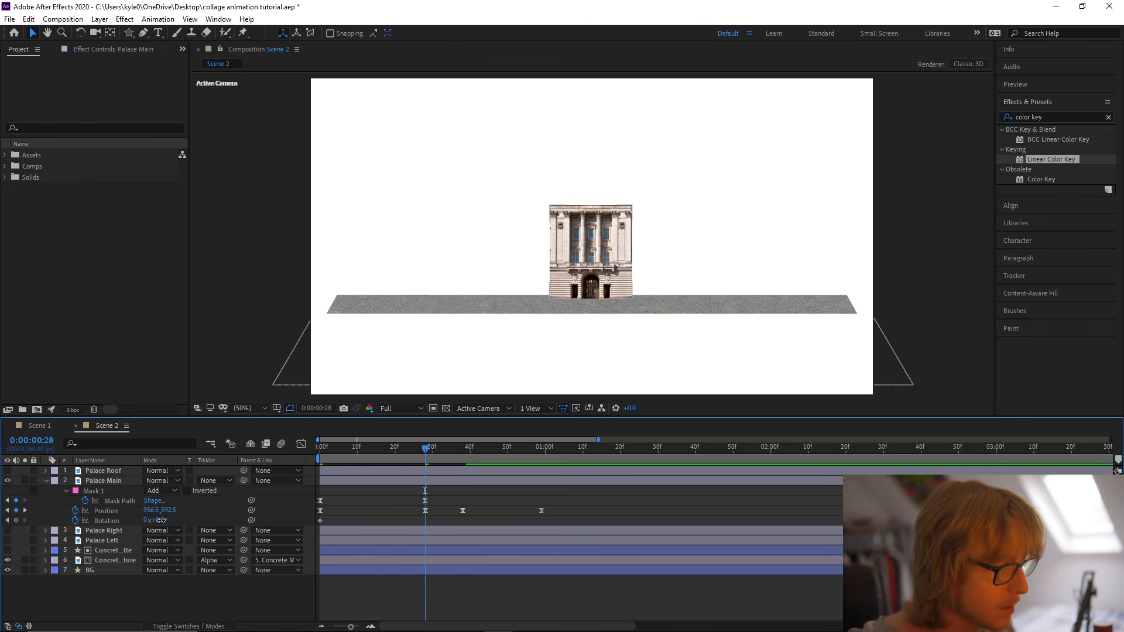
key("Return")
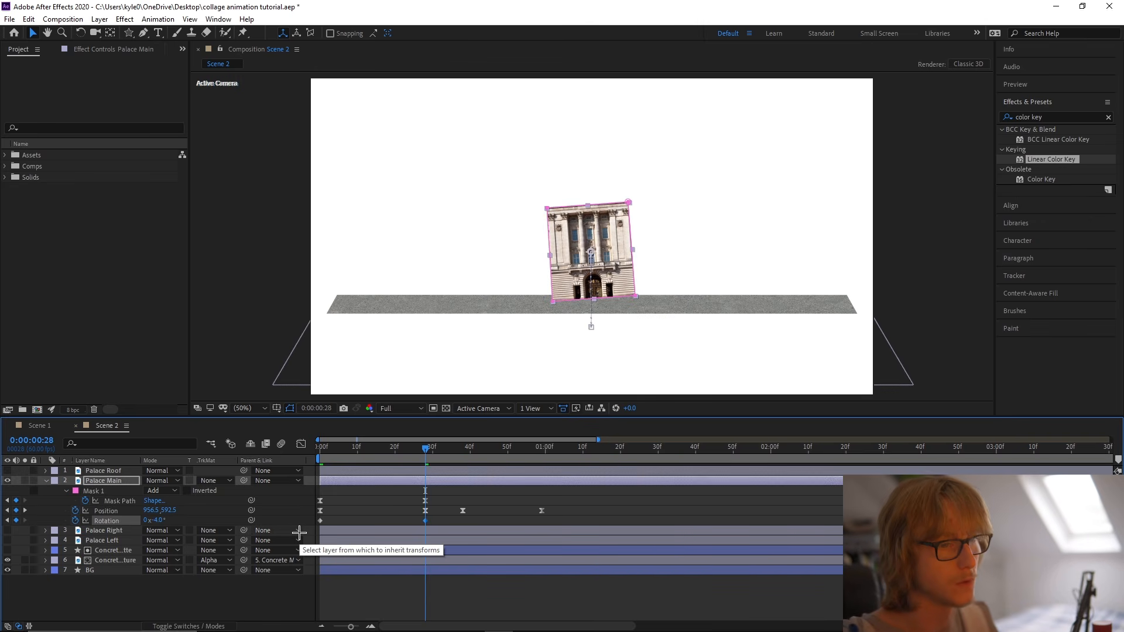
Set Palace Main's Rotation to 1° at frame 38 and 0° at frame 59.
left_click_drag(426, 449, 462, 452)
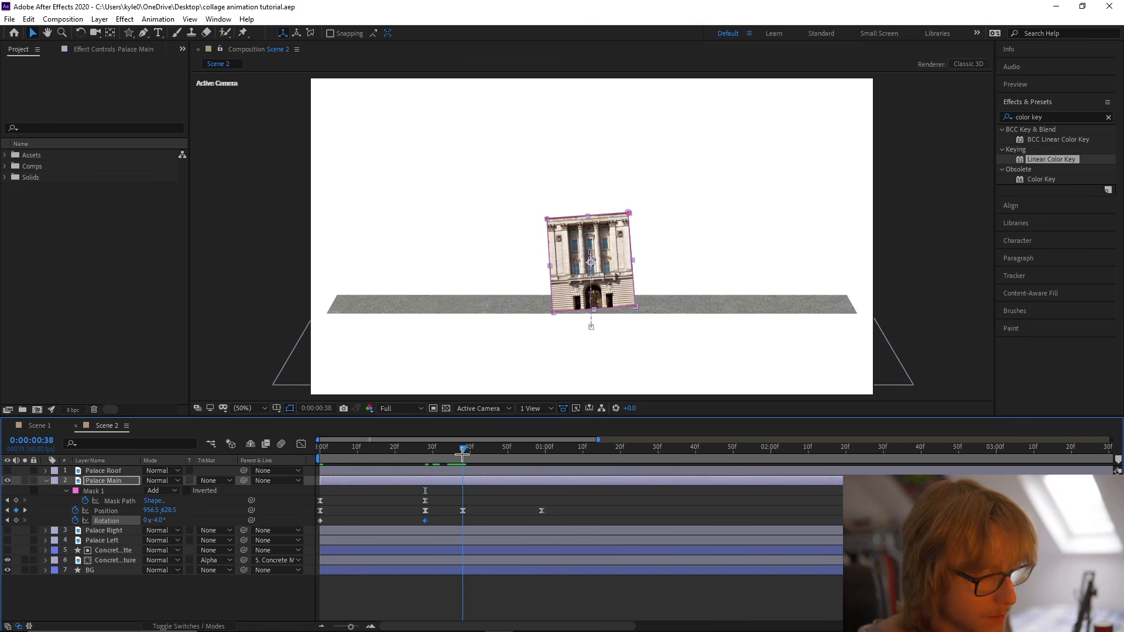
type("1")
key("Return")
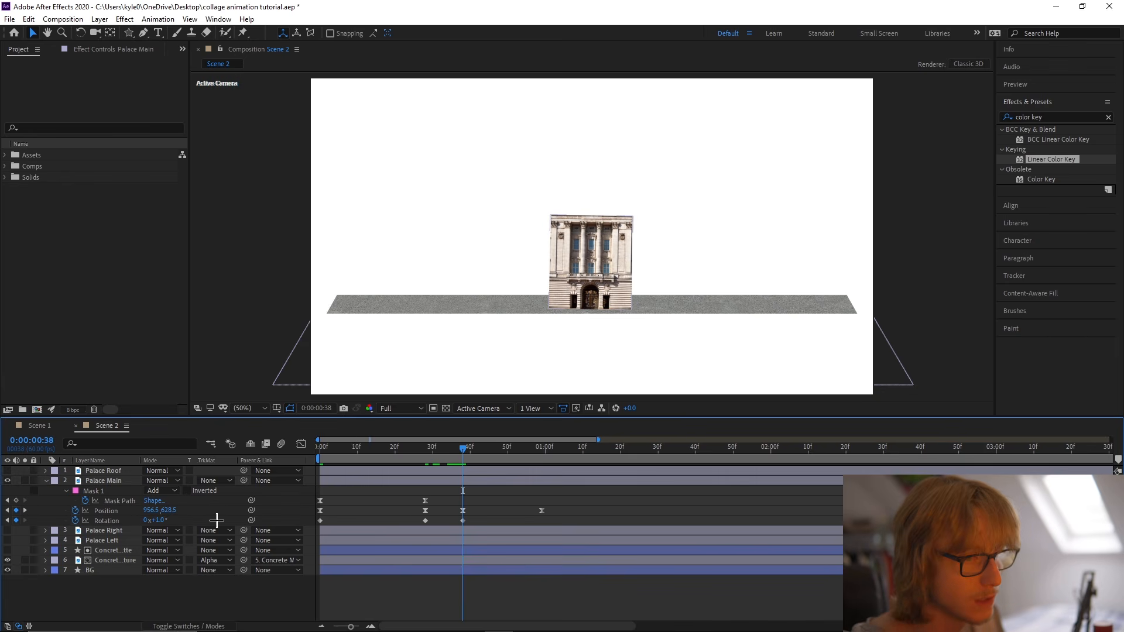
left_click(543, 446)
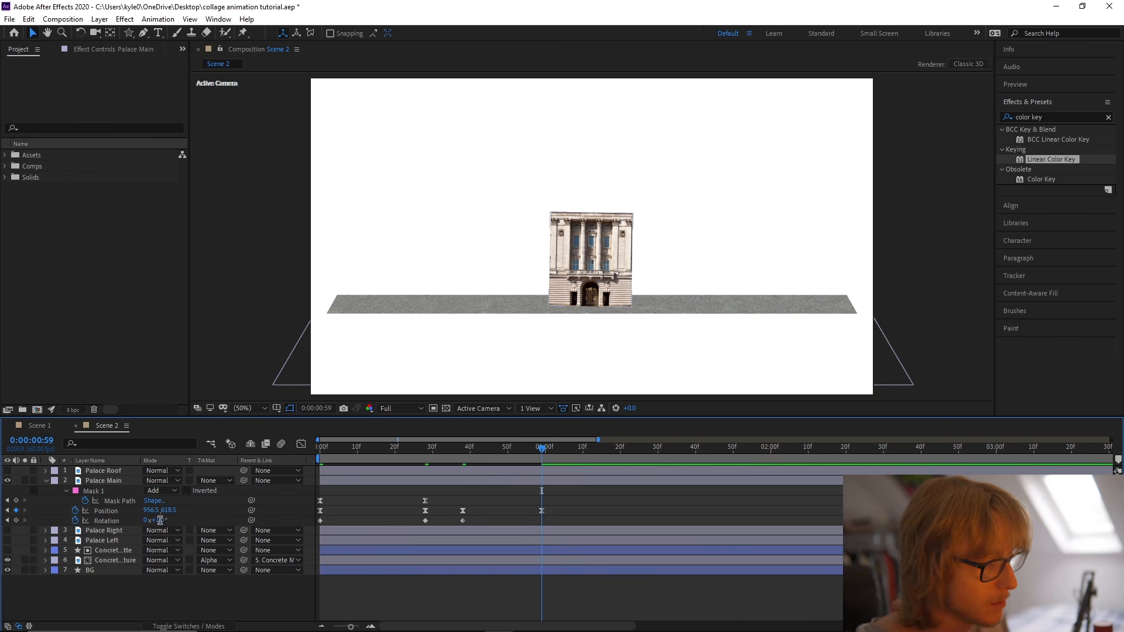
key("Return")
Apply Easy Ease to all of Palace Main's Rotation keyframes.
right_click(106, 521)
mouse_move(193, 499)
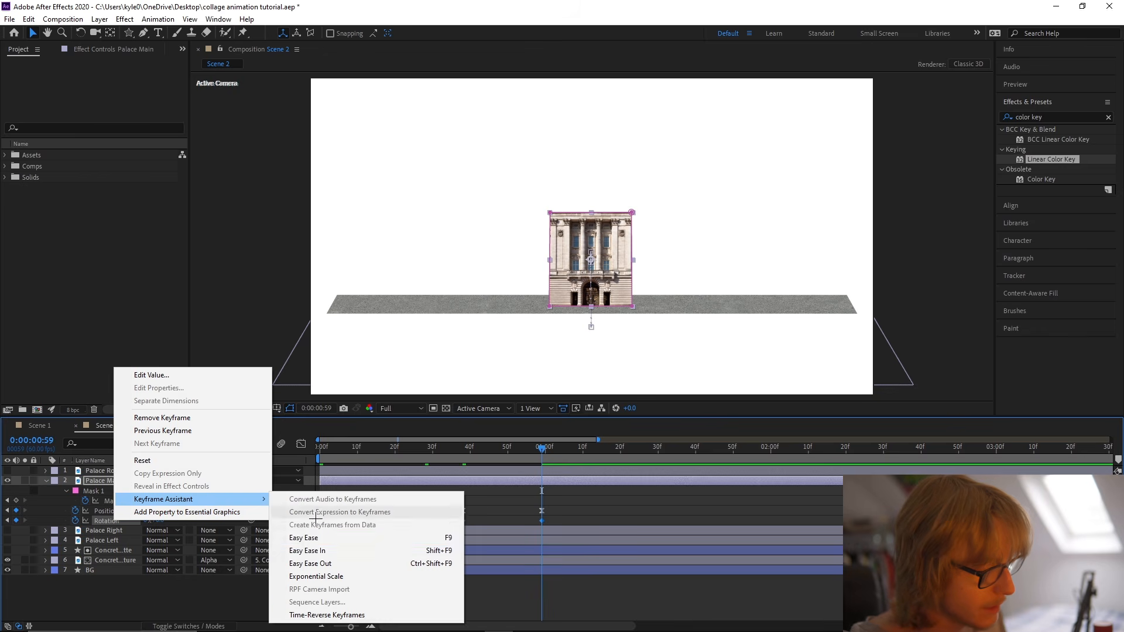
left_click(307, 537)
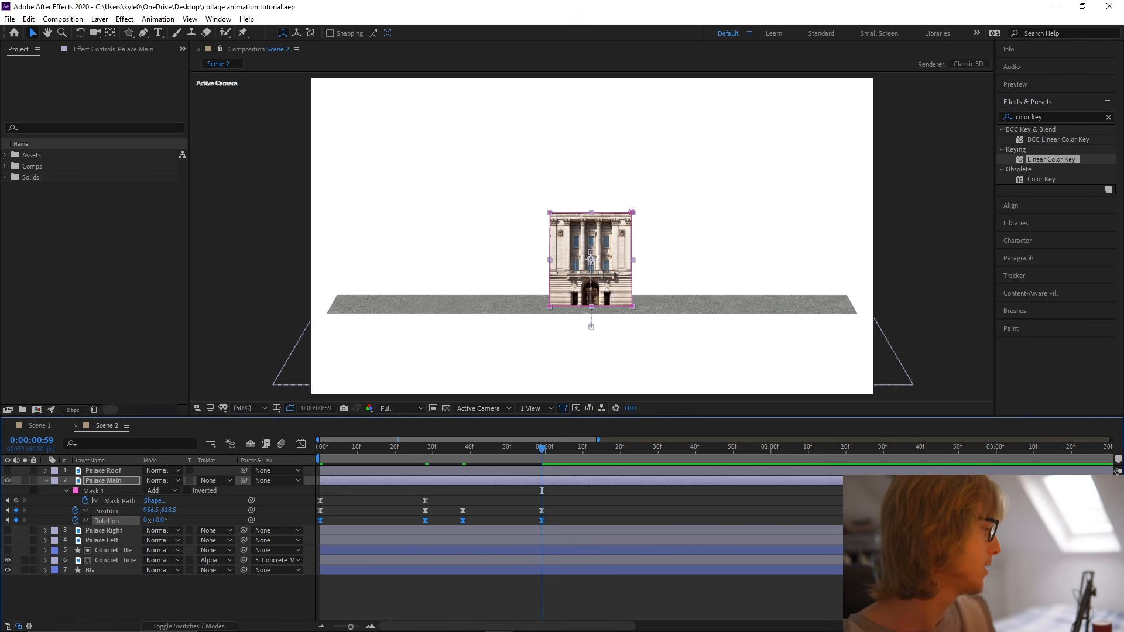
Reshape Palace Main's Rotation speed curve with longer easing handles and a fast start to the first tilt, and preview the wobble.
key("shift+F3")
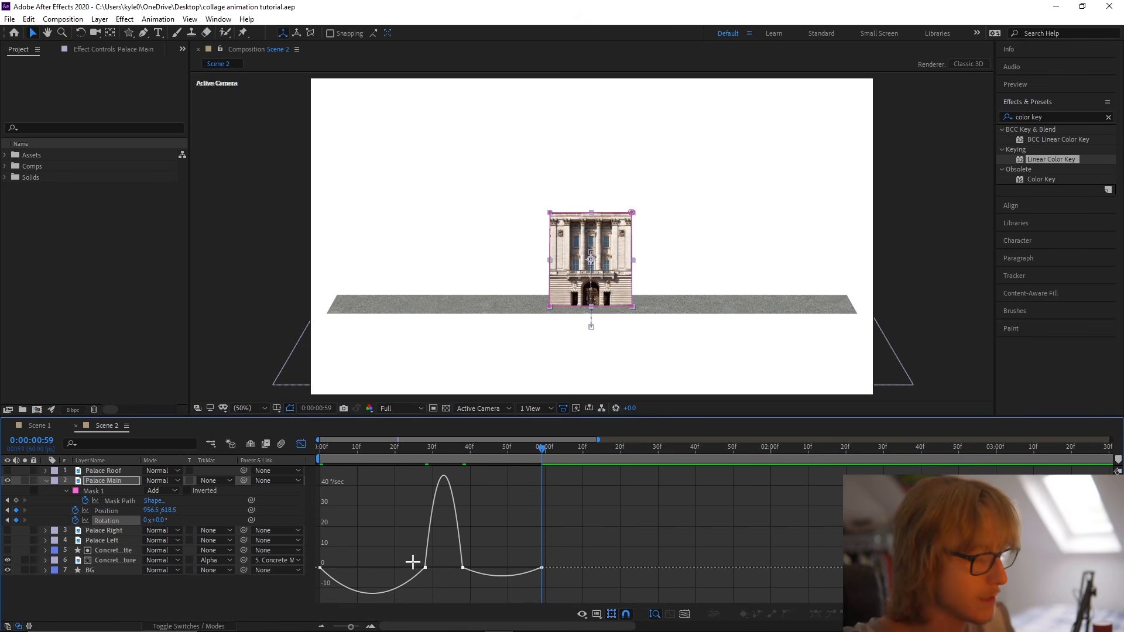
left_click_drag(431, 575, 373, 542)
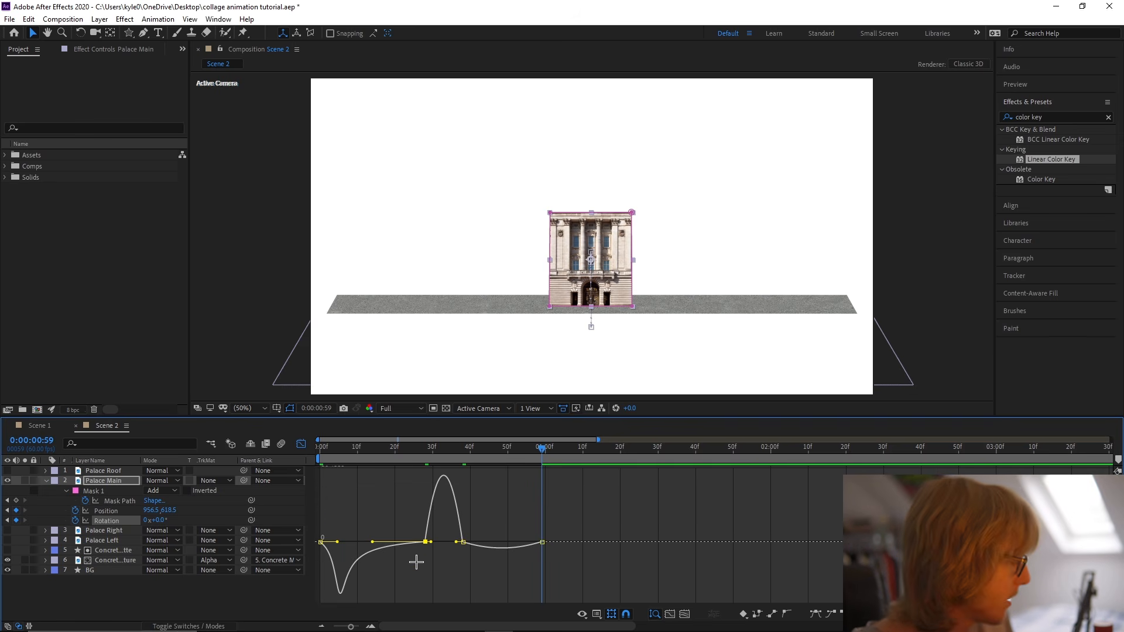
scroll(416, 561, "up", 1)
left_click_drag(447, 575, 568, 582)
left_click(509, 580)
left_click_drag(640, 584, 610, 581)
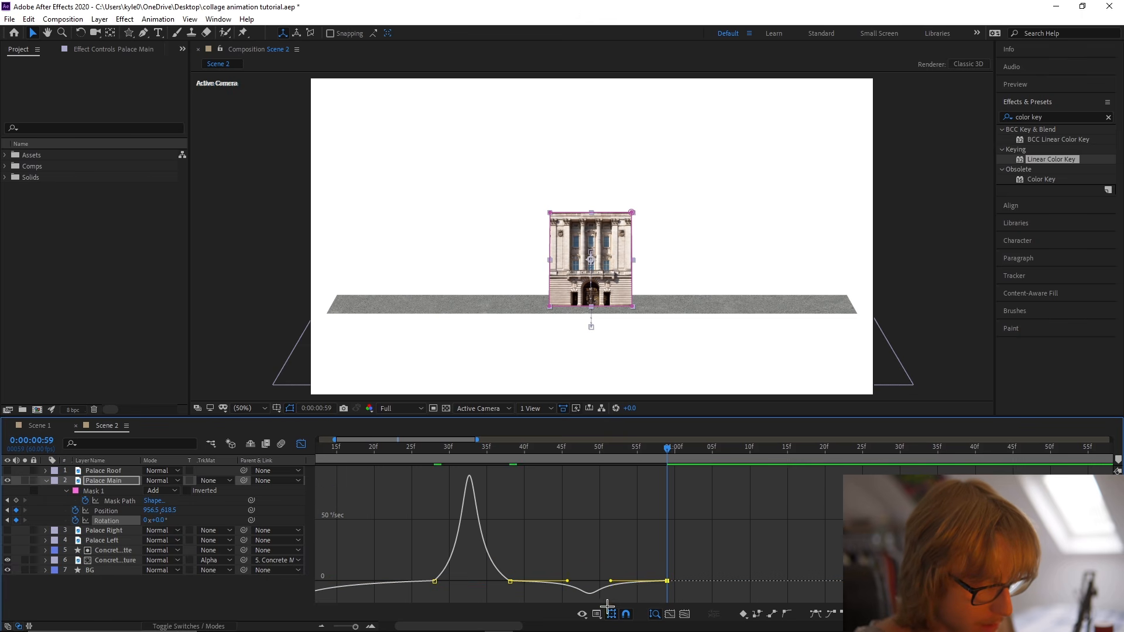
scroll(578, 576, "down", 2)
key("Home")
key("space")
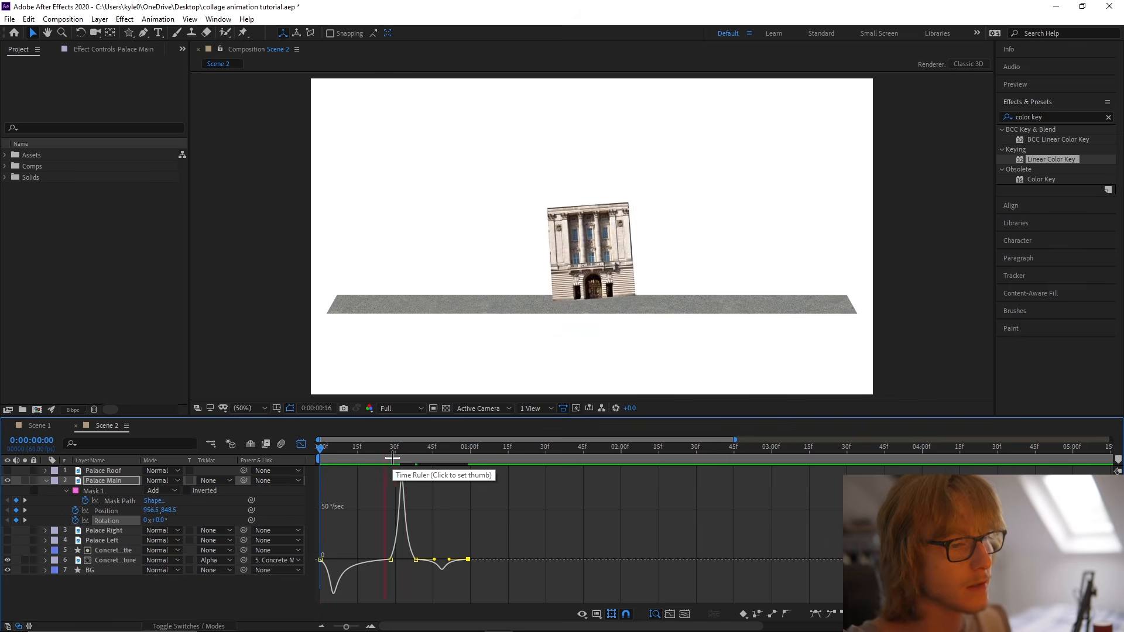
Set Palace Main's Rotation at frame 38 to 2° and review the animation up to 0:01:00.
left_click(415, 443)
key("shift+F3")
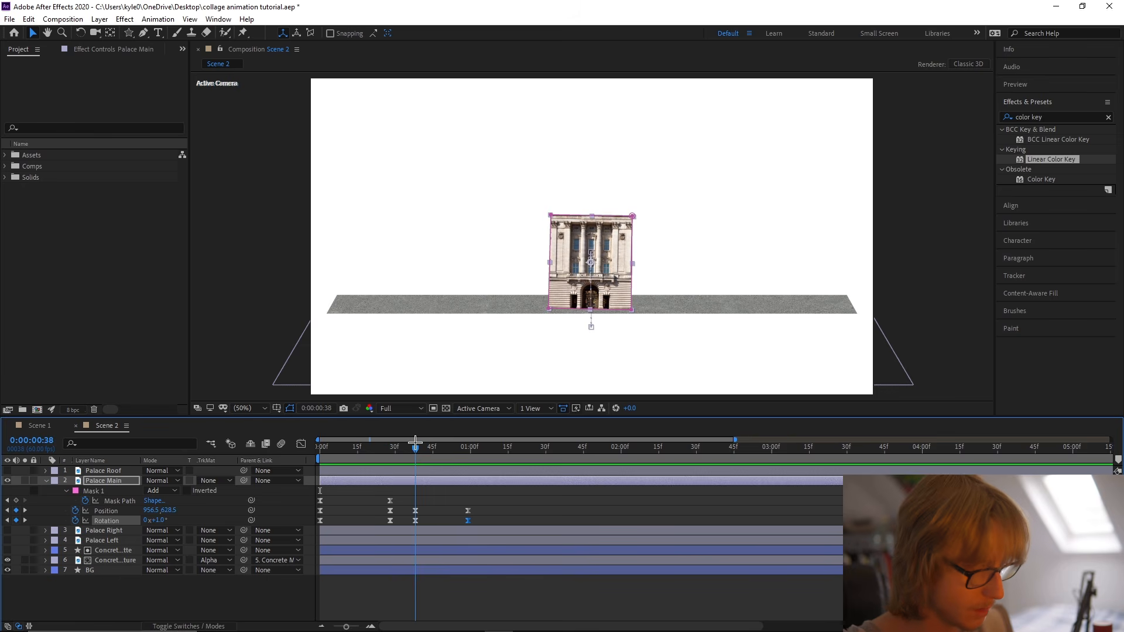
left_click(166, 519)
type("2")
left_click(202, 518)
left_click(423, 446)
key("Home")
key("space")
left_click(390, 450)
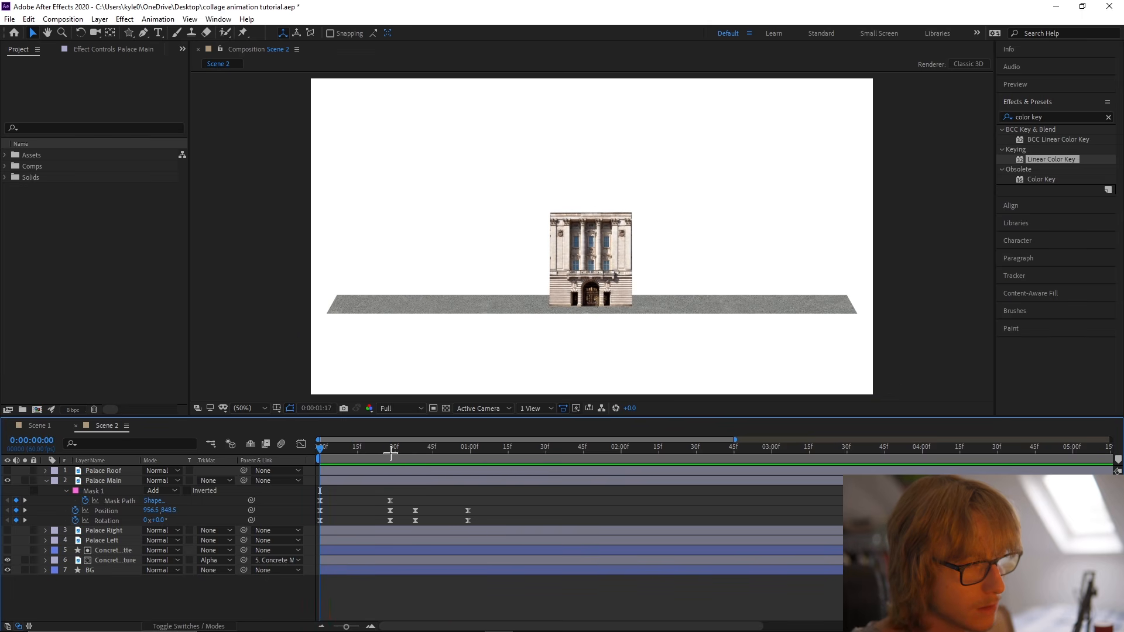
left_click_drag(391, 451, 472, 453)
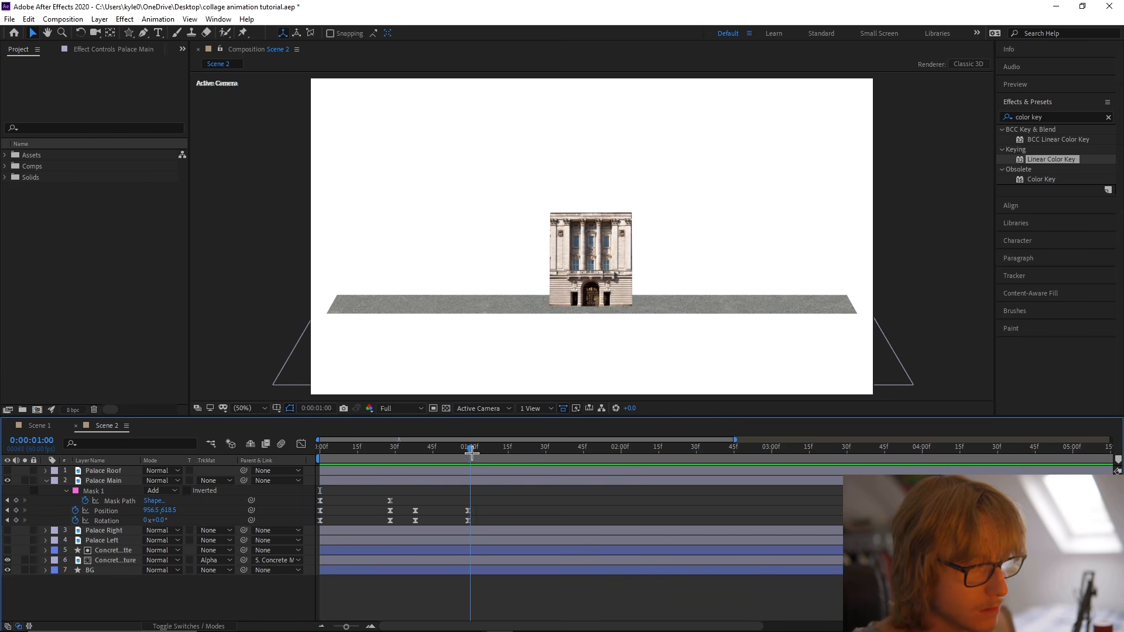
Shift Palace Main's second Mask Path, Position and Rotation keyframes earlier to about frame 25, preview the rise and save the project.
key("Home")
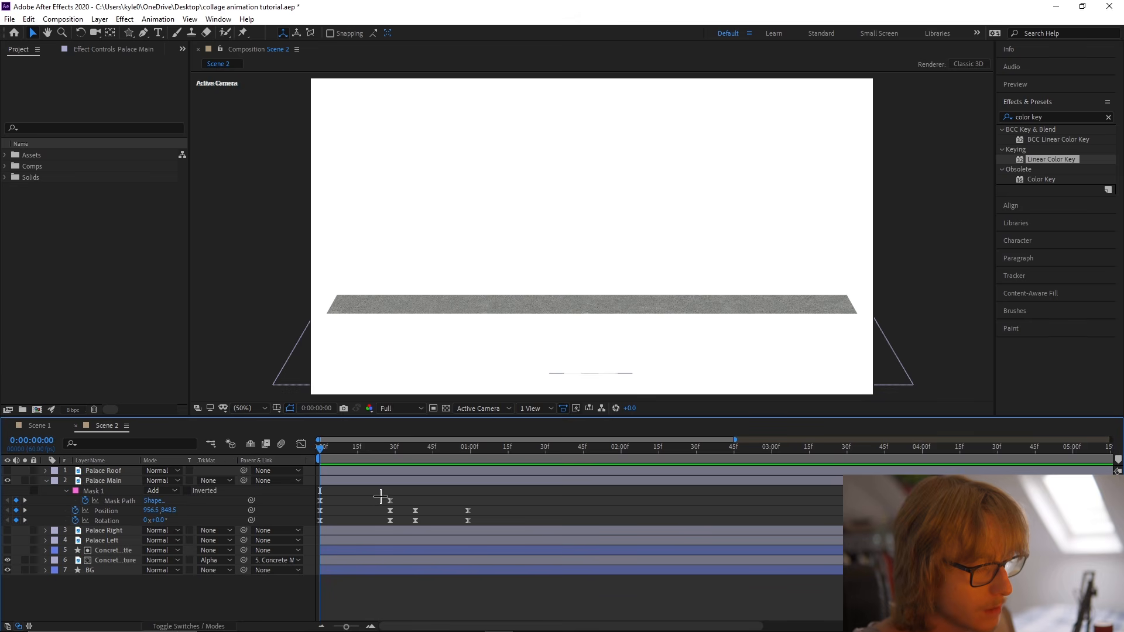
mouse_move(380, 499)
left_mouse_down()
mouse_move(394, 519)
mouse_move(383, 501)
left_mouse_up()
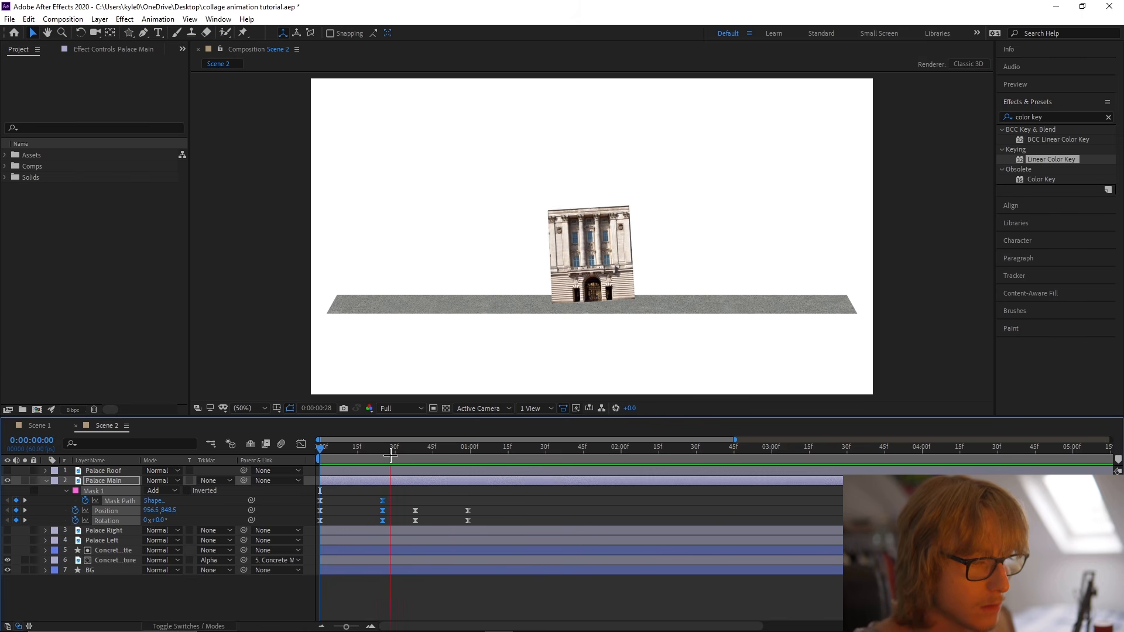
left_click(488, 457)
key("ctrl+s")
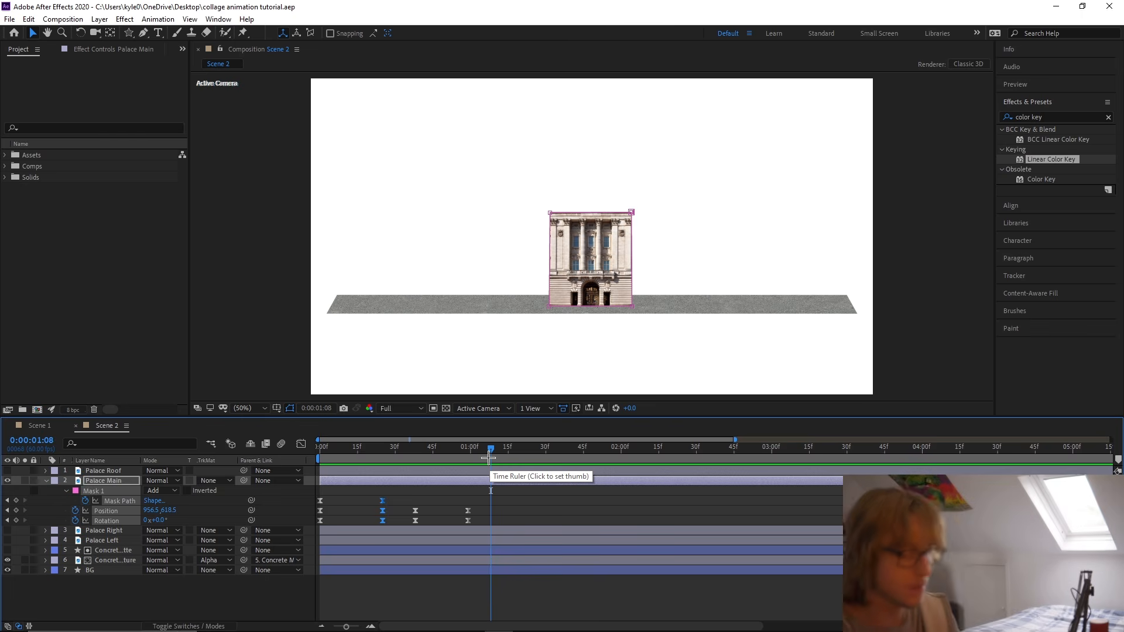
Collapse Palace Main's properties, make the Palace Right and Palace Left layers visible, and save the project.
key("u")
left_click(143, 572)
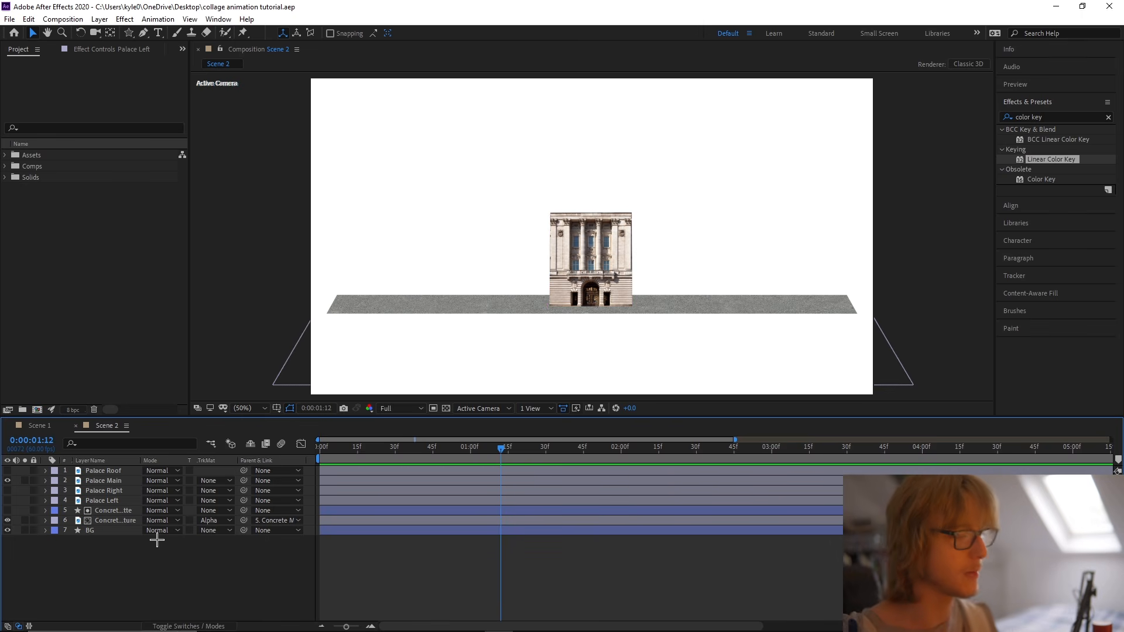
left_click(80, 490)
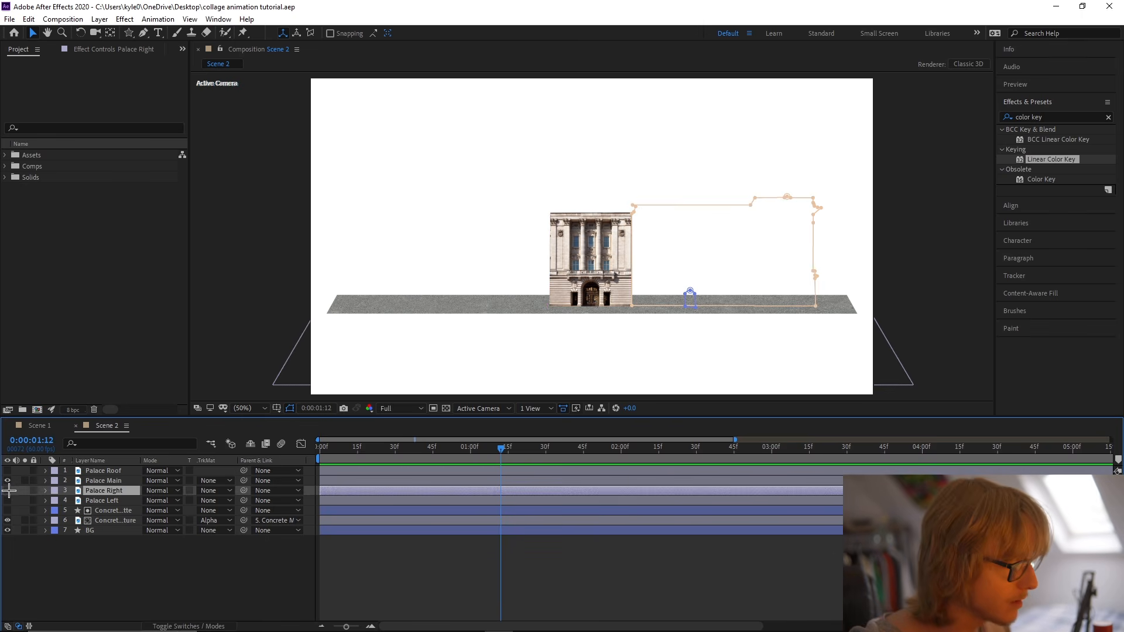
left_click(8, 491)
left_click(8, 500)
left_click(393, 592)
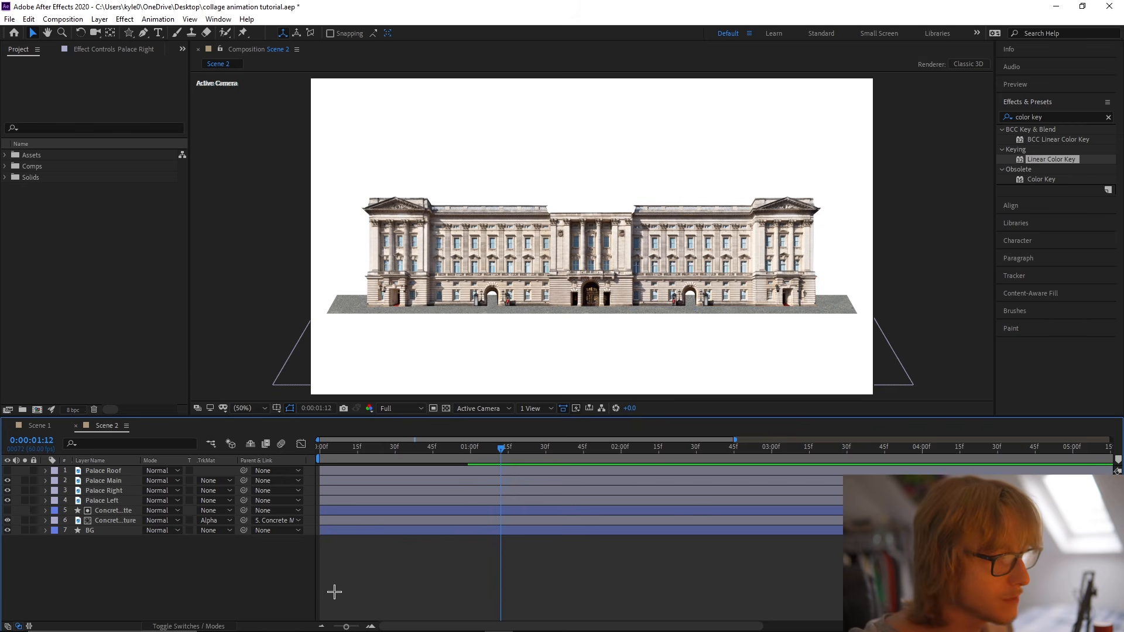
key("ctrl+s")
Set up the Rectangle tool with no stroke and a dark red fill of 910000.
left_click_drag(129, 33, 185, 34)
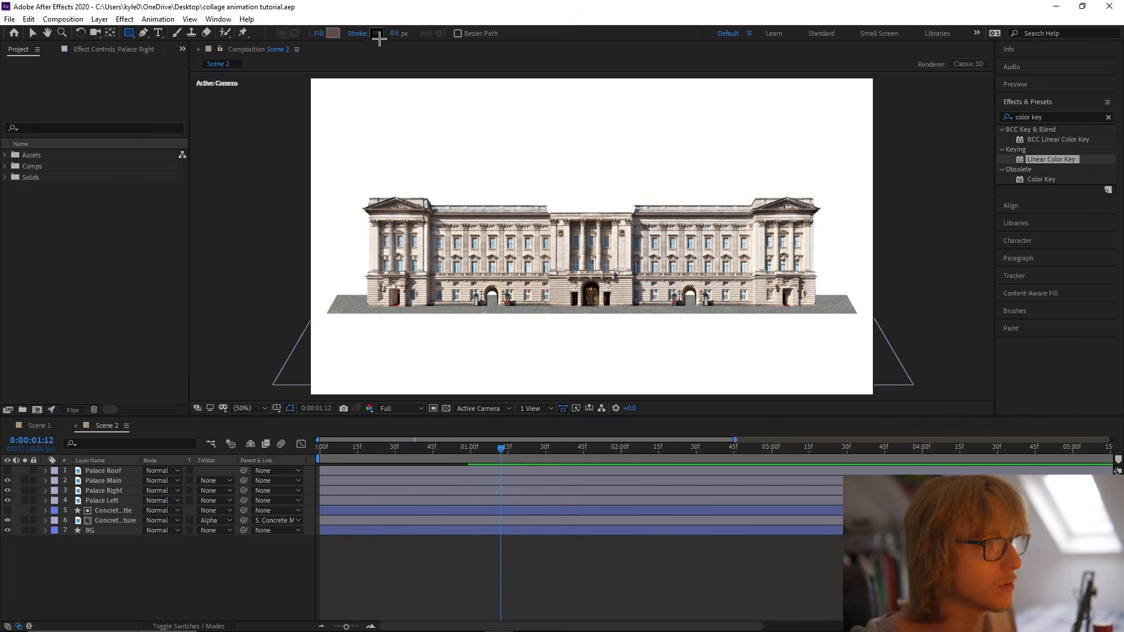
left_click(359, 33)
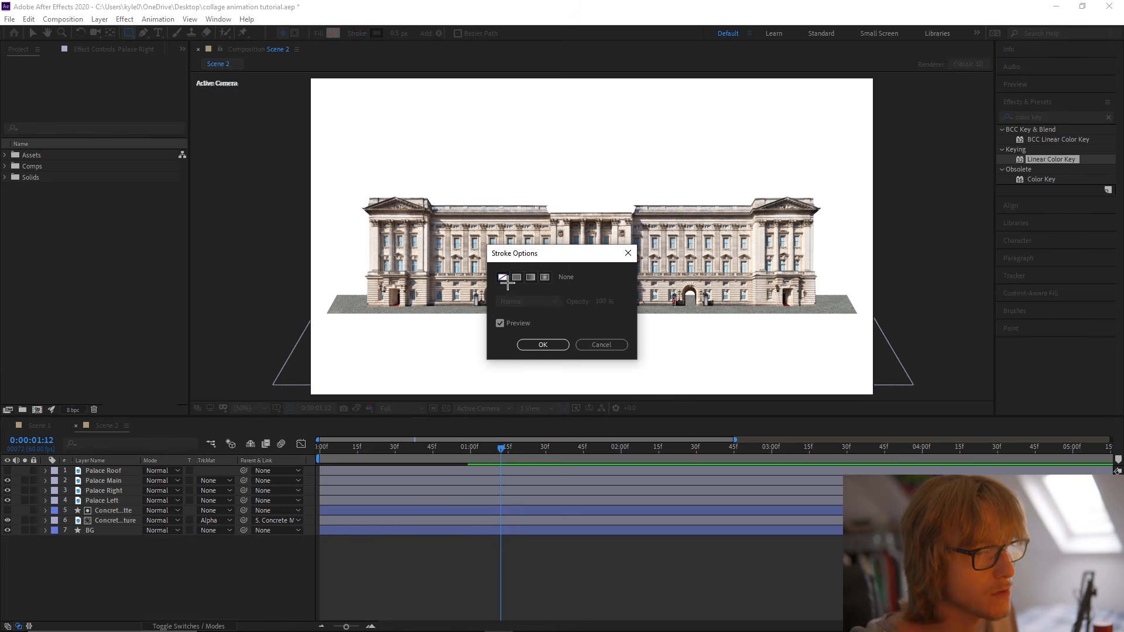
left_click(549, 342)
left_click(334, 33)
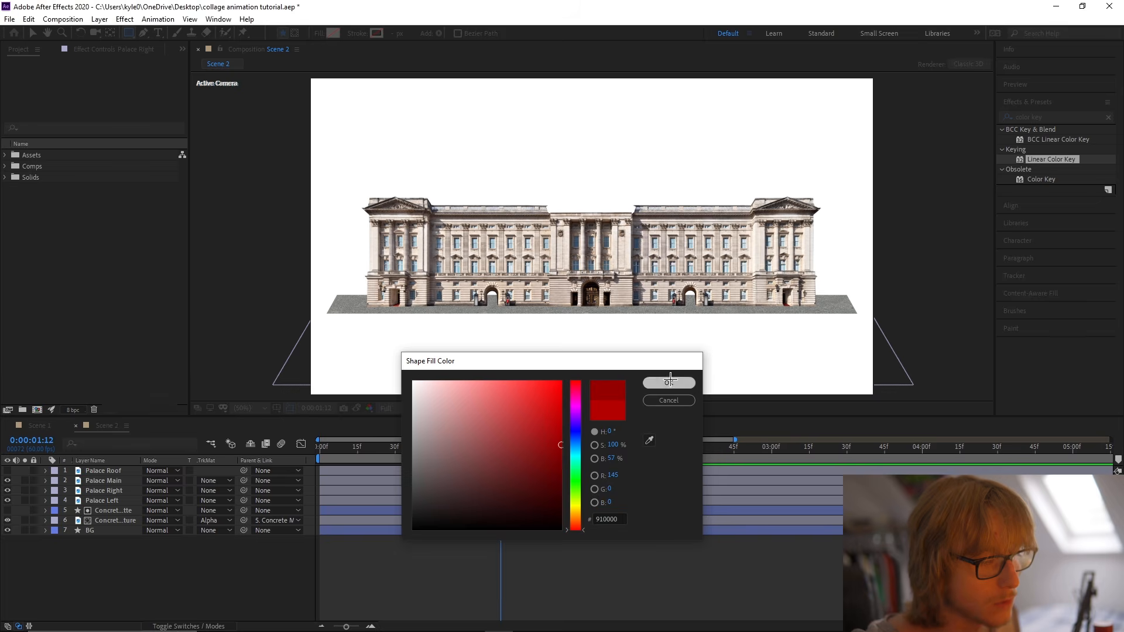
left_click(670, 383)
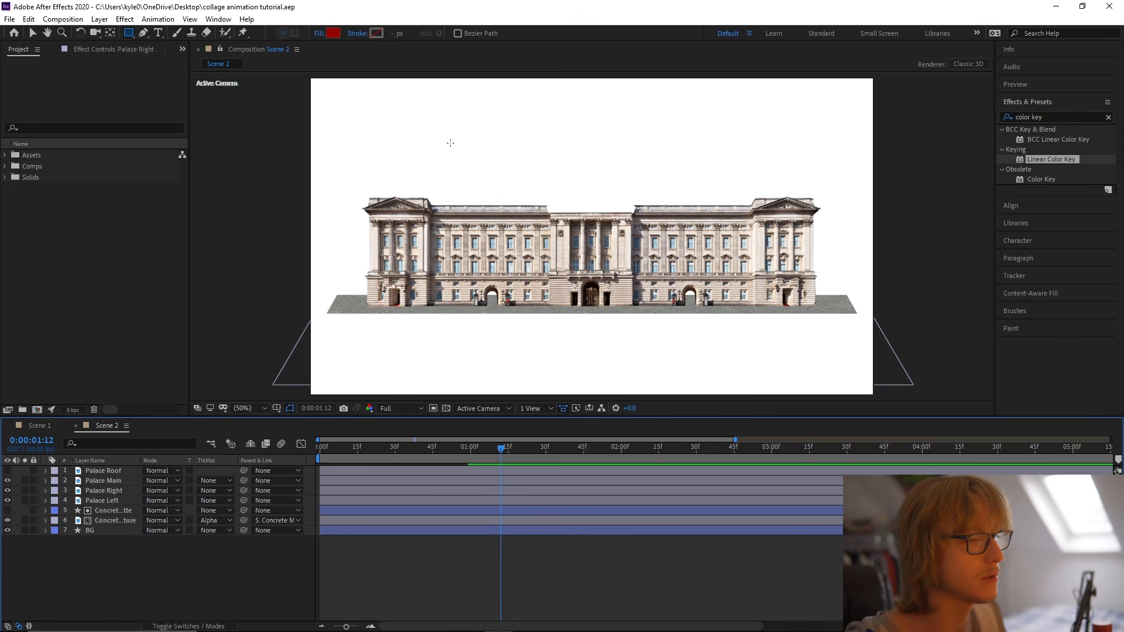
Solo Palace Left, draw a rectangle covering the whole wing, and centre the new shape layer's anchor point.
left_click(25, 500)
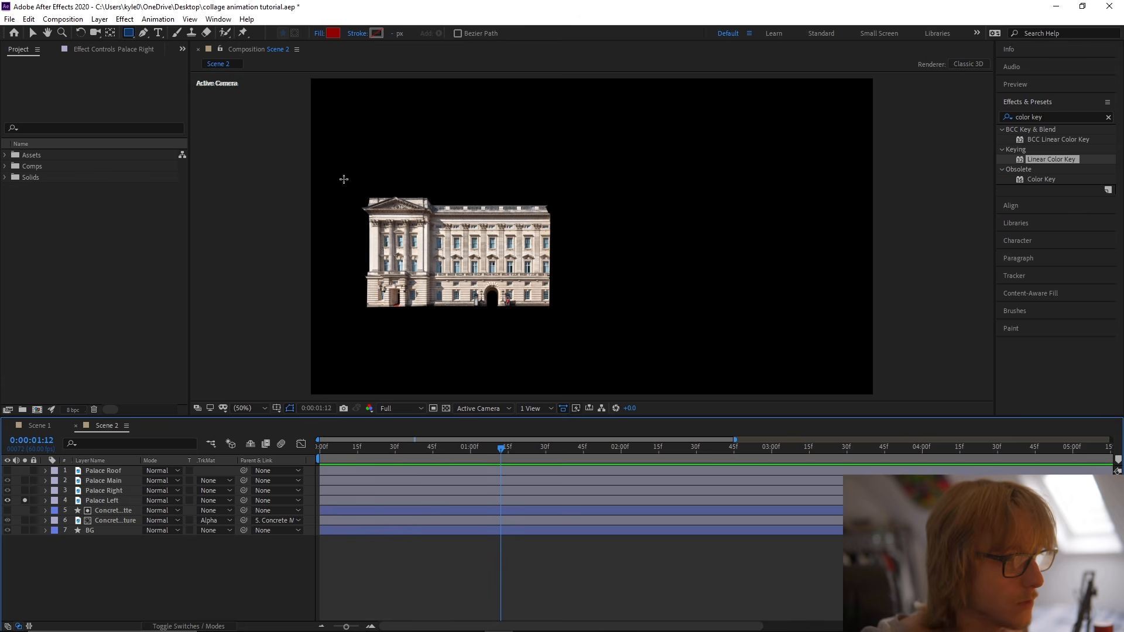
mouse_move(359, 192)
left_mouse_down()
mouse_move(500, 303)
mouse_move(570, 326)
mouse_move(570, 301)
mouse_move(561, 314)
left_mouse_up()
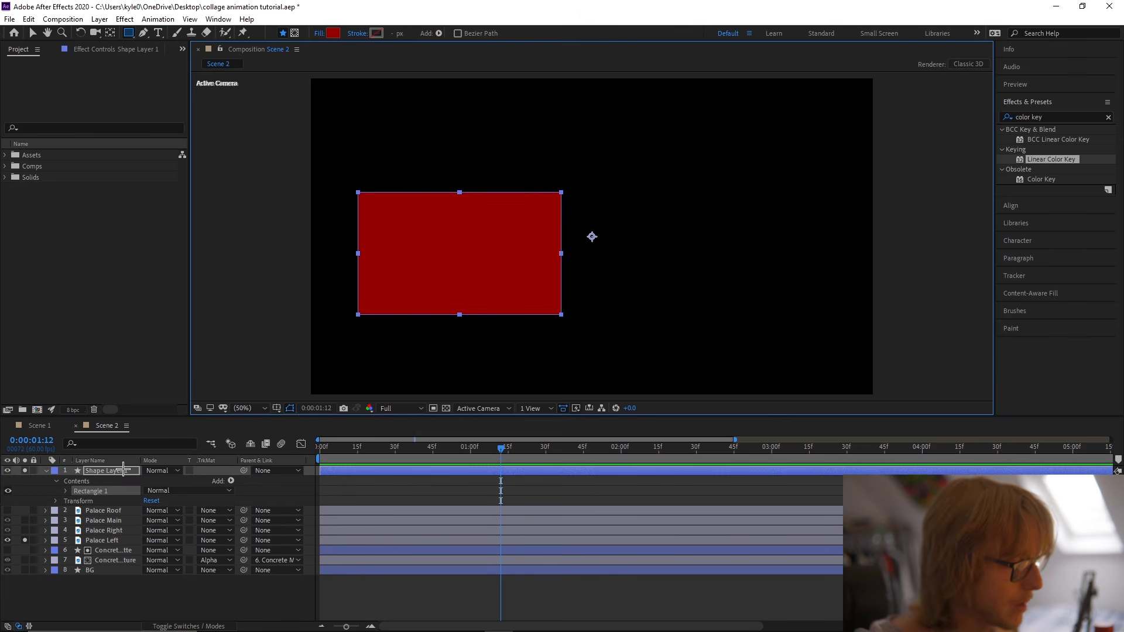
right_click(123, 471)
left_click(316, 346)
key("v")
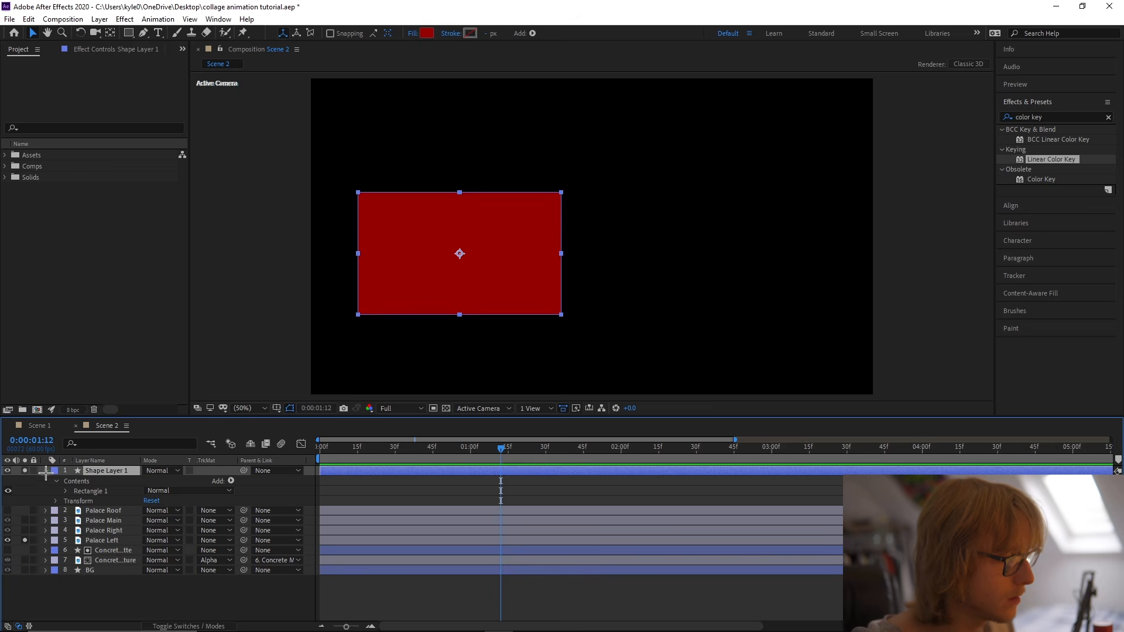
Collapse the new shape layer and rename it Left Matte.
left_click(46, 471)
right_click(99, 472)
left_click(123, 463)
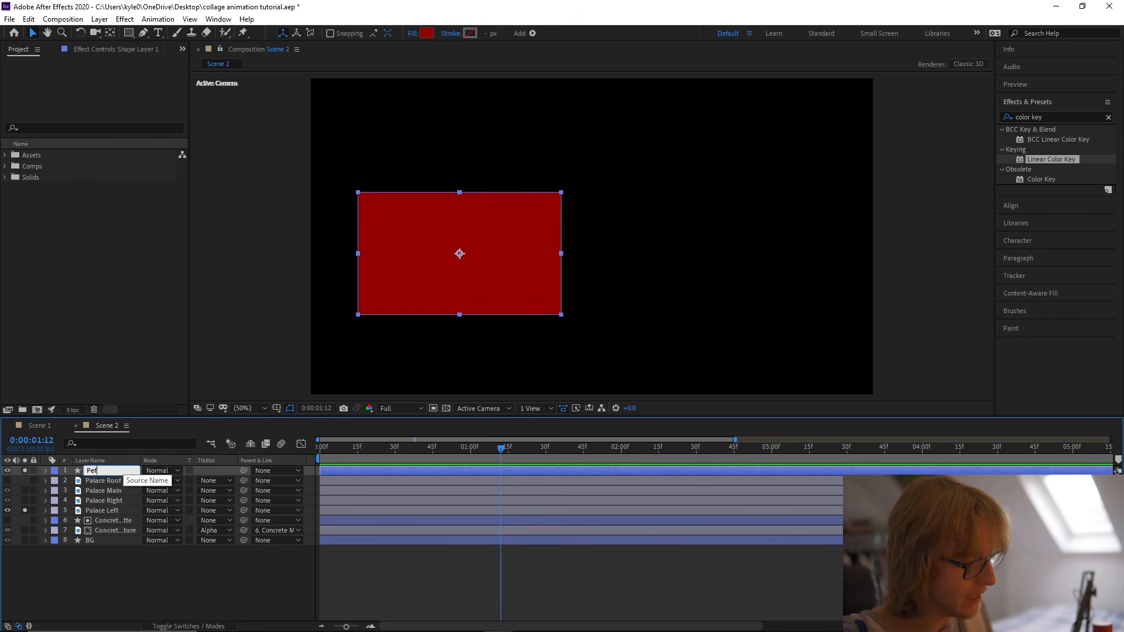
type("Left Matte")
key("Return")
Place Left Matte directly above Palace Left, set it as Palace Left's Alpha Matte, and turn off solo.
left_click_drag(119, 471, 121, 510)
left_click(124, 509)
left_click(216, 511)
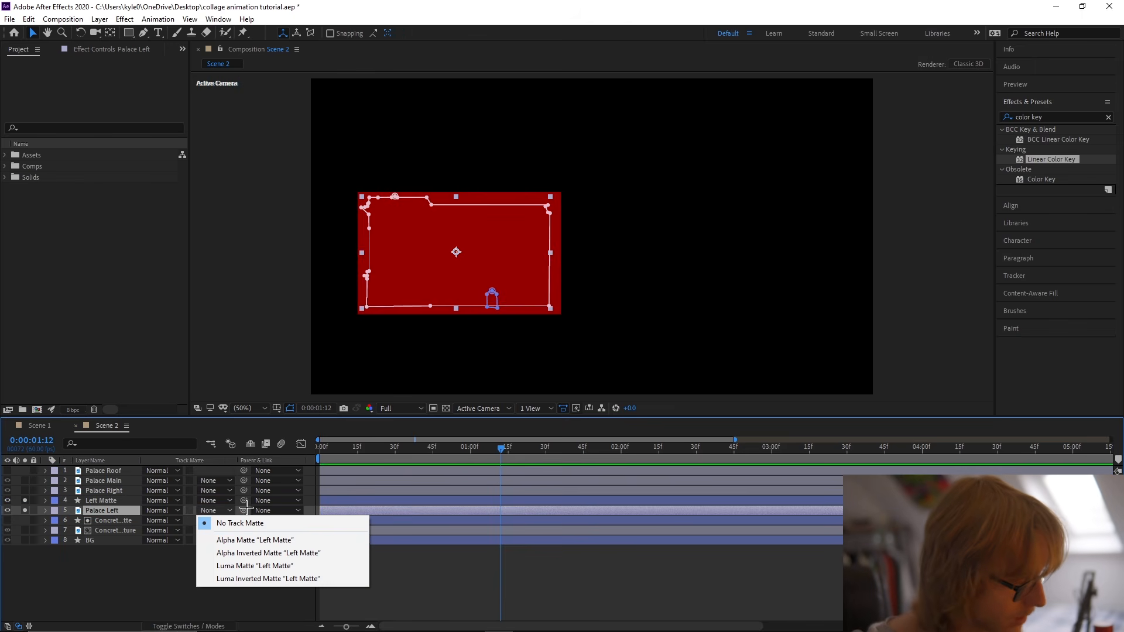
left_click(239, 539)
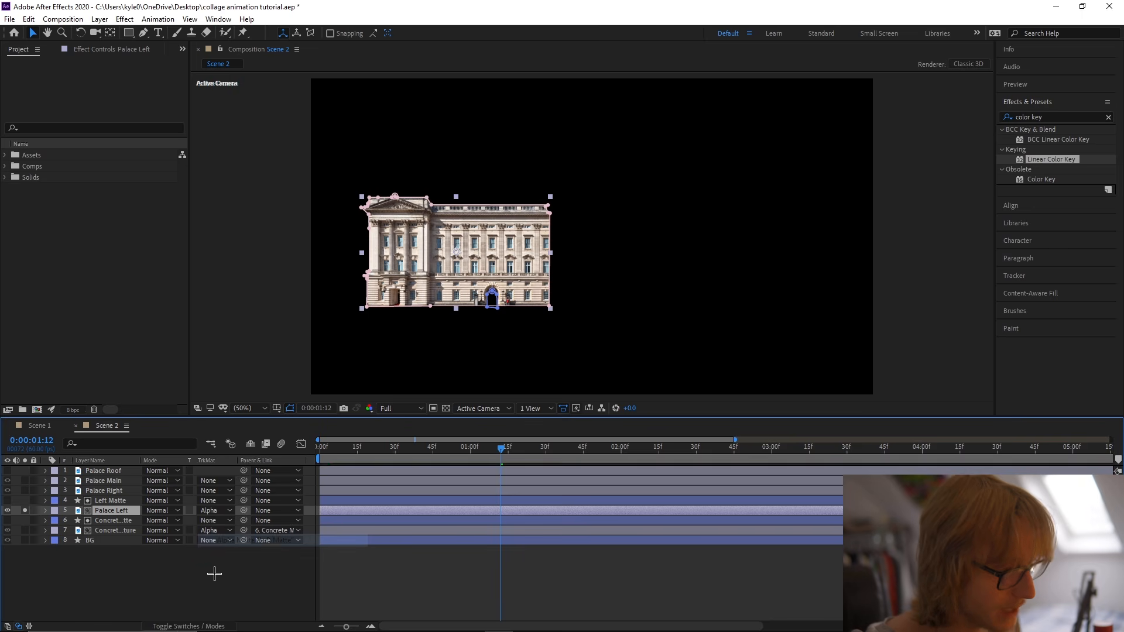
left_click(23, 511)
Go to the first frame and convert Left Matte's rectangle path to a Bezier path.
left_click(99, 501)
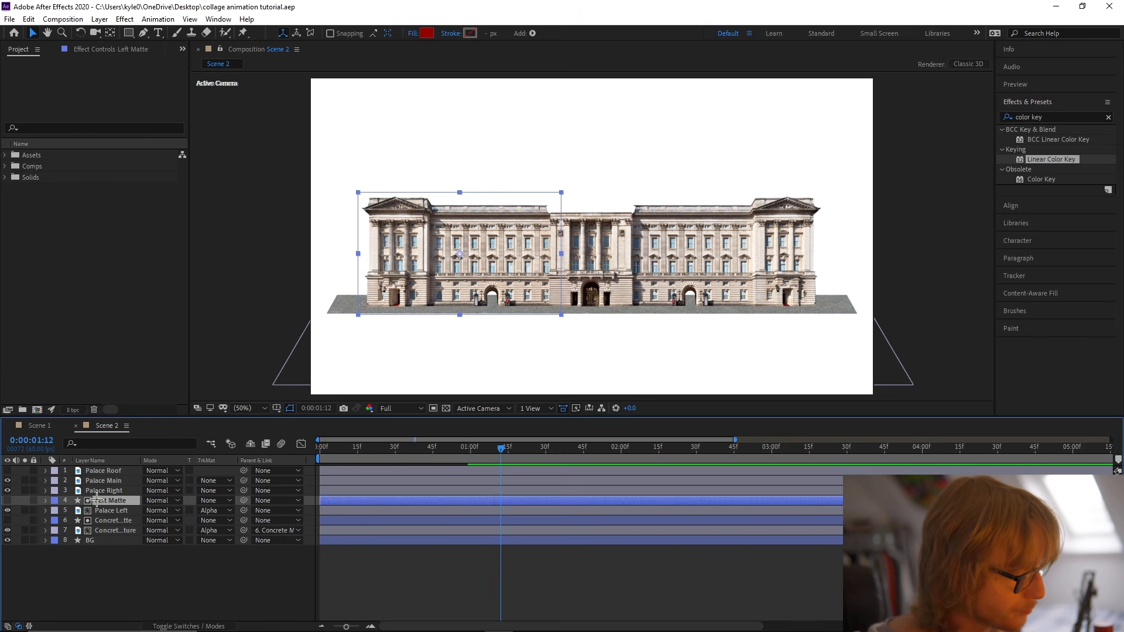
left_click_drag(360, 450, 156, 473)
left_click(45, 501)
left_click(56, 512)
left_click(56, 511)
left_click(66, 521)
right_click(103, 531)
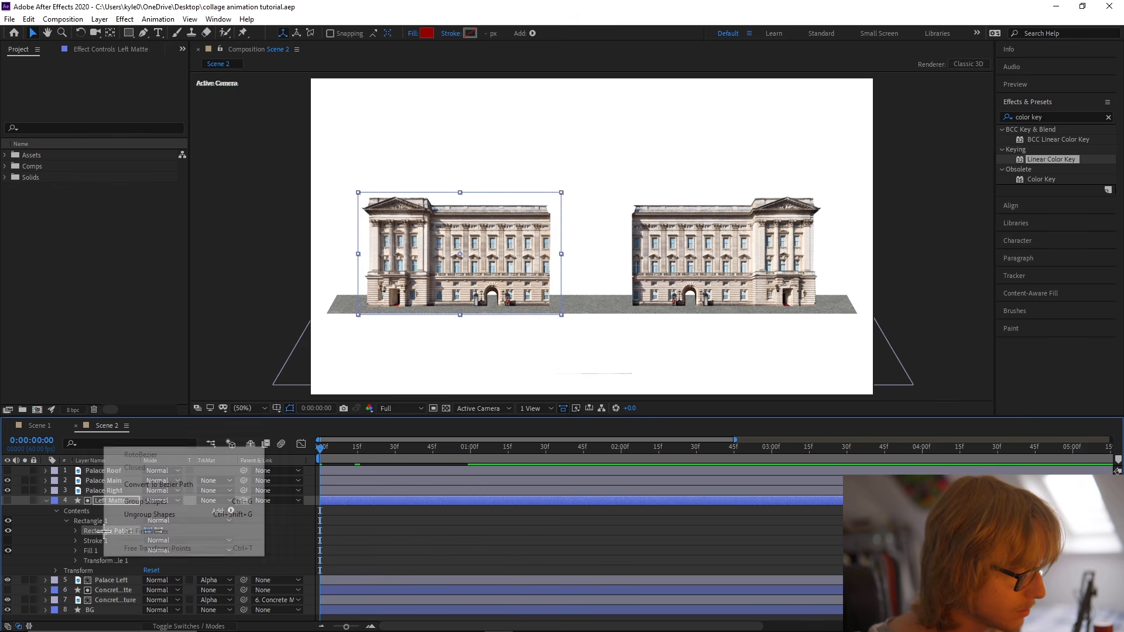
left_click(128, 484)
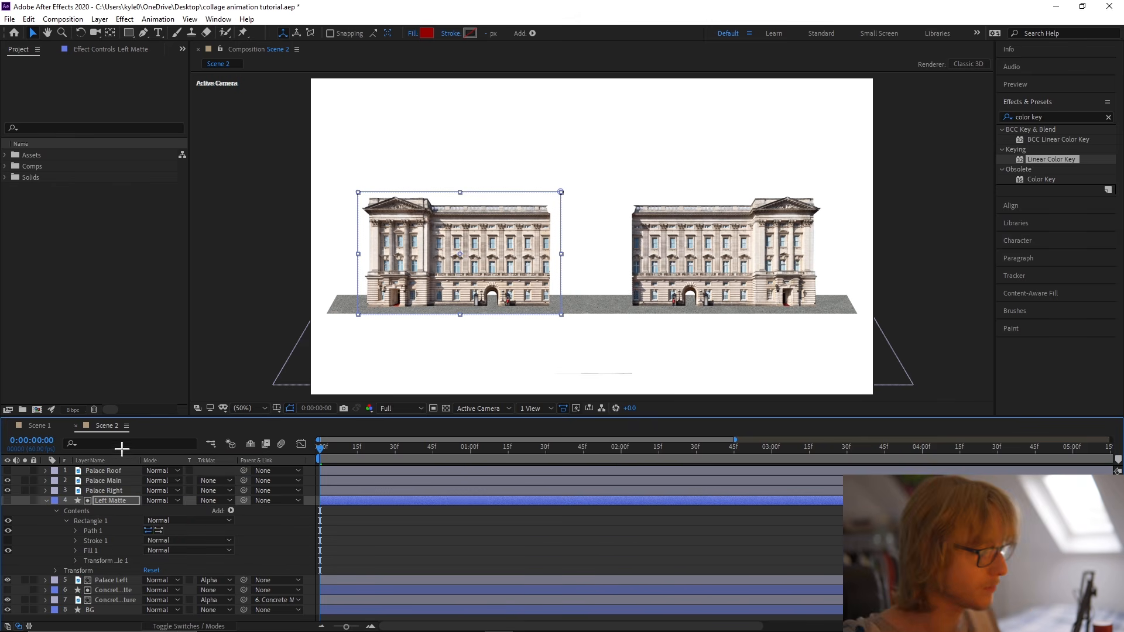
Filter the timeline properties for "path" and add a keyframe to Left Matte's Path at the first frame.
left_click(120, 445)
type("pat")
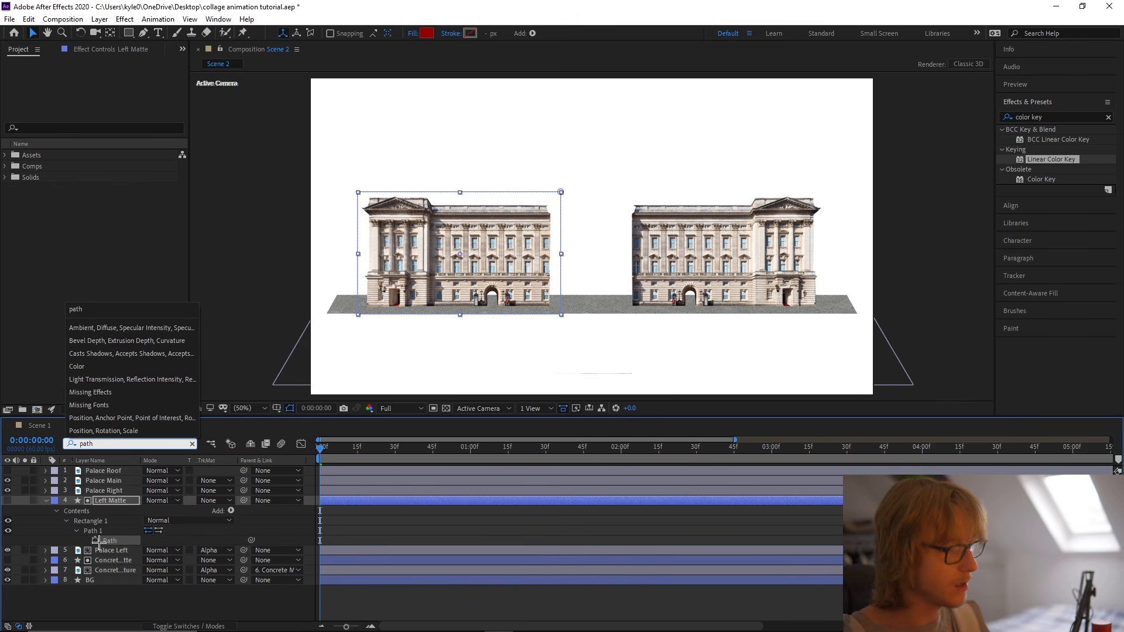
type("h")
left_click(96, 540)
Shift Left Matte and Palace Left to start at frame 54, with Palace Right starting slightly after them.
left_click_drag(321, 450, 456, 439)
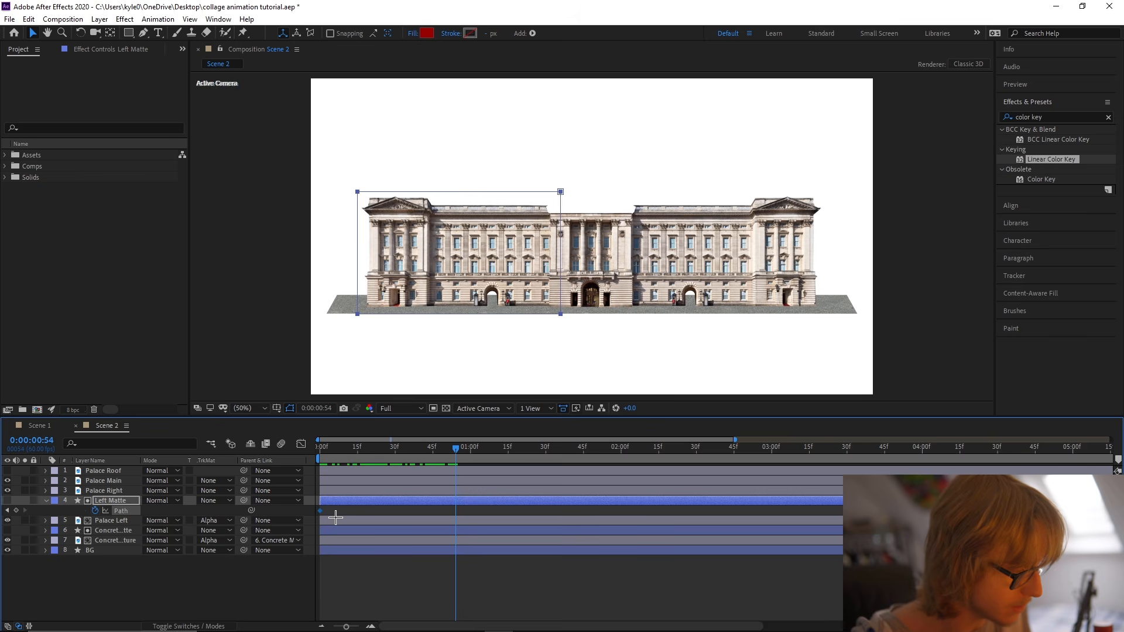
left_click(335, 519, "ctrl")
left_click_drag(376, 520, 619, 482)
left_click(115, 491)
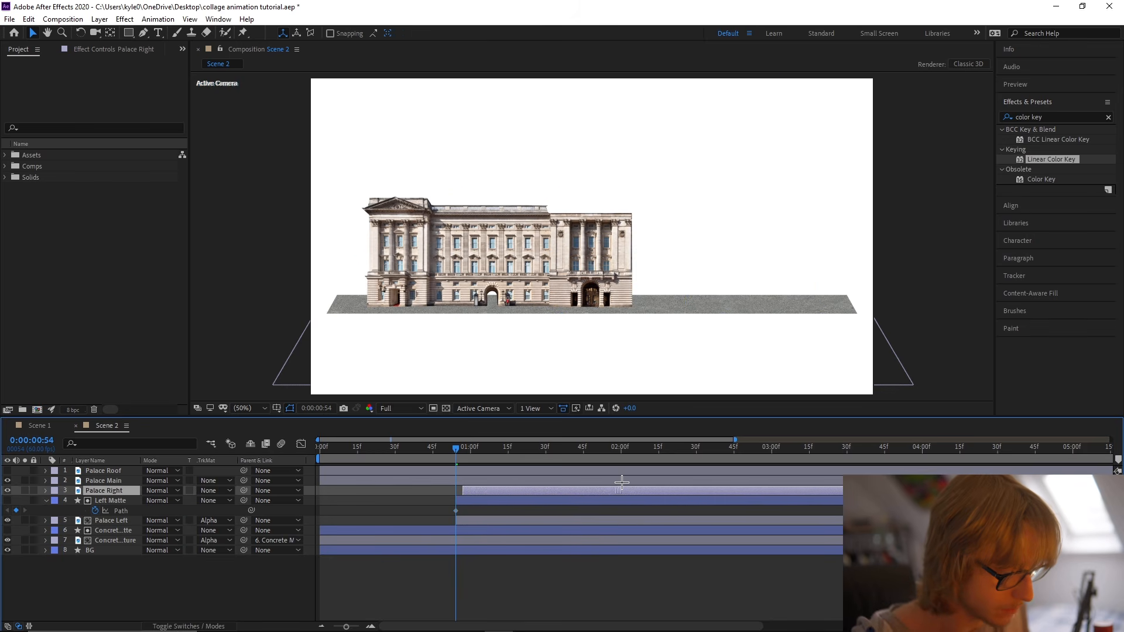
Move Left Matte's full Path keyframe to about 0:01:37 and collapse the path at frame 54 to a vertical line beside the wing's inner edge.
left_click(472, 501)
left_click(456, 511)
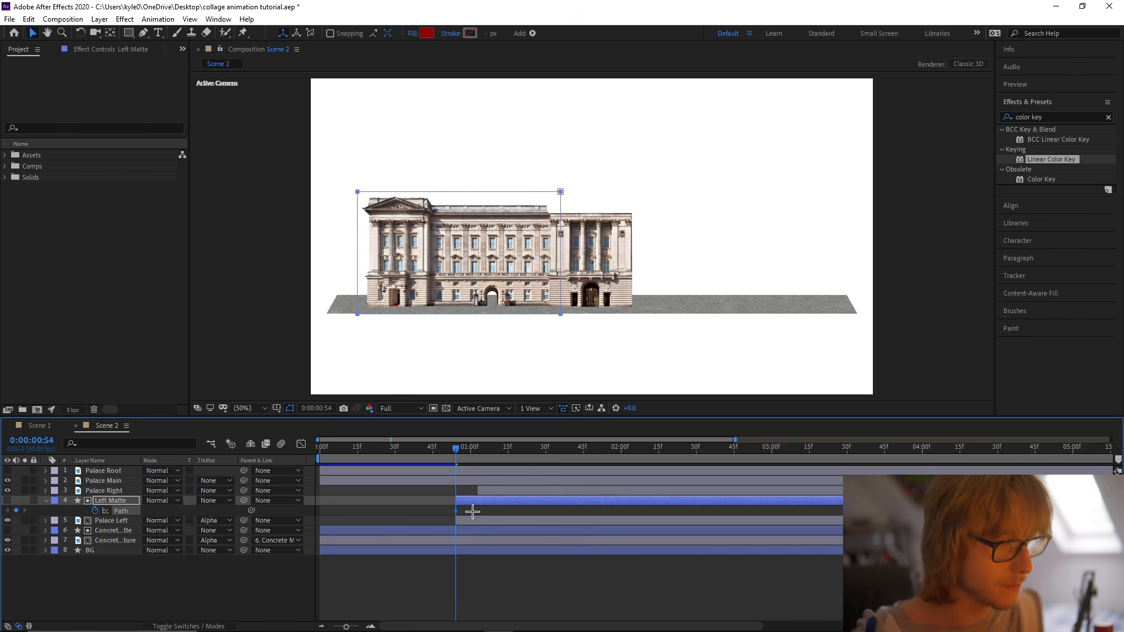
left_click_drag(455, 512, 518, 524)
left_click_drag(347, 185, 556, 312)
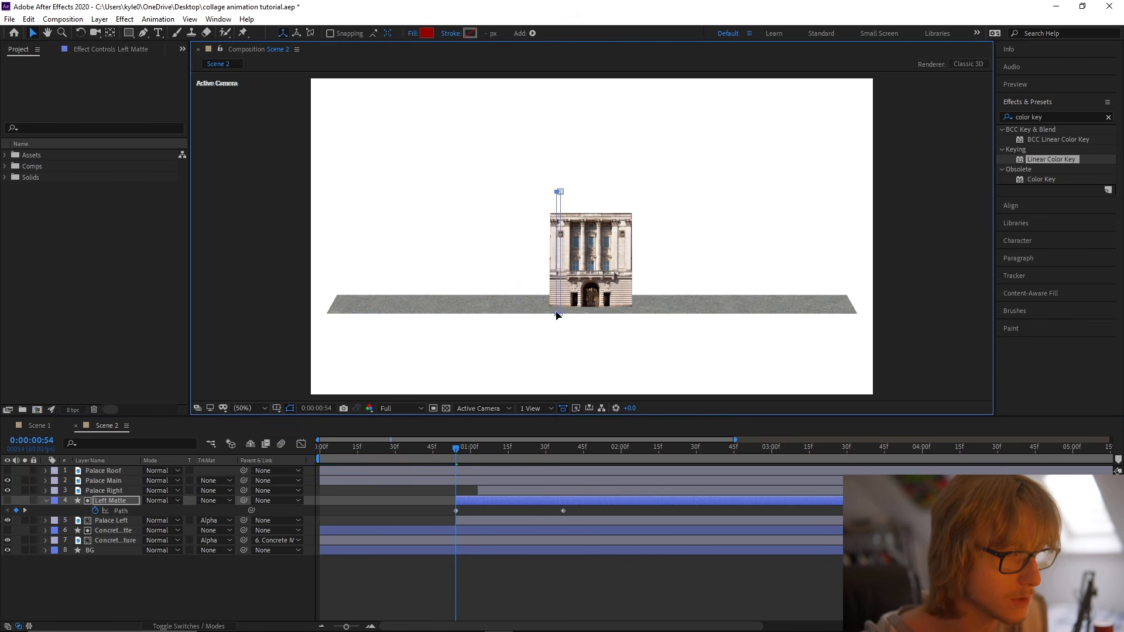
Apply Easy Ease to Left Matte's Path keyframes, reshape the speed curve with a fast start and long slowdown, and preview the reveal.
right_click(123, 511)
mouse_move(211, 492)
left_click(315, 528)
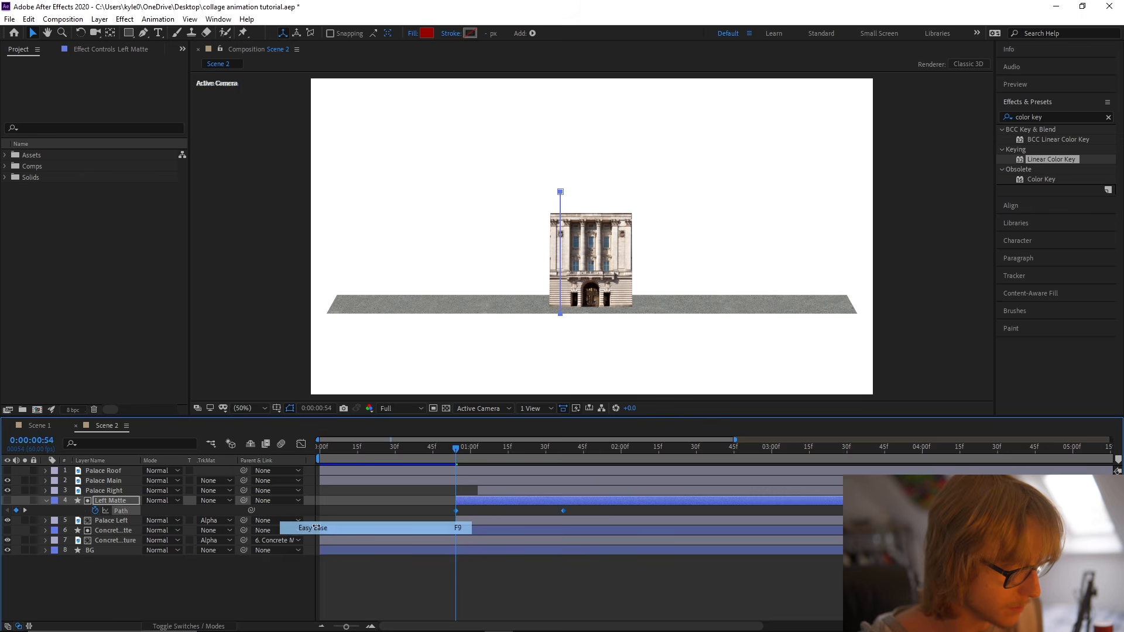
key("shift+F3")
left_click_drag(583, 575, 509, 595)
left_click_drag(456, 448, 390, 452)
key("space")
Shift Left Matte, Palace Left and Palace Right earlier together so Left Matte starts at frame 43, and preview the timing.
left_click_drag(394, 447, 427, 441)
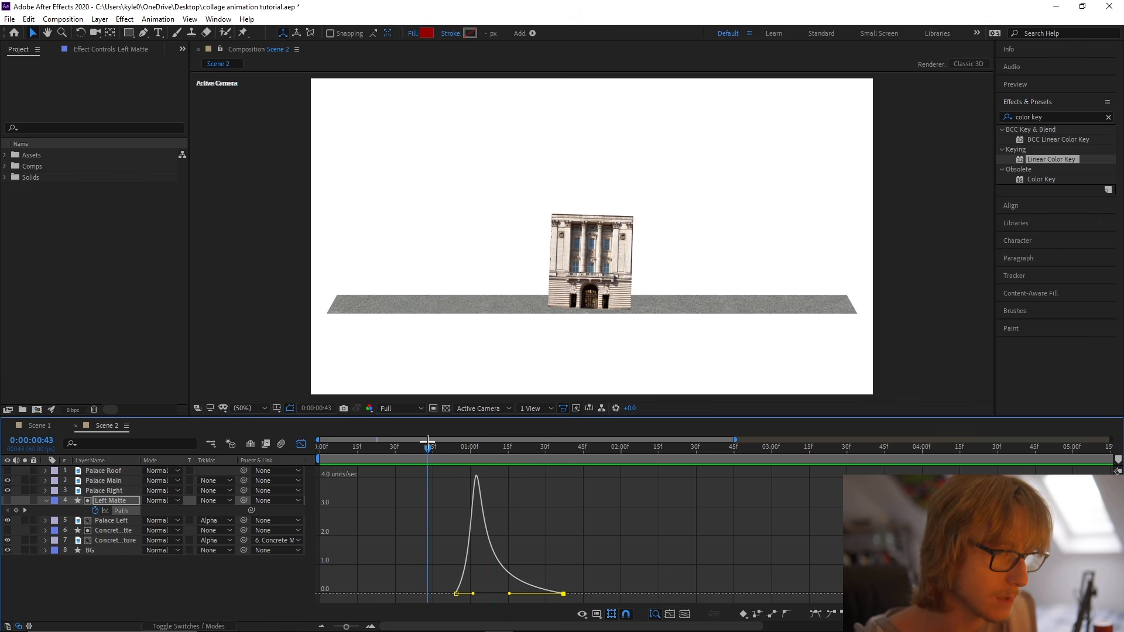
left_click(302, 443)
left_click(472, 518, "ctrl")
left_click(468, 490, "ctrl")
left_click_drag(471, 502, 440, 504)
left_click(413, 494)
key("Home")
key("space")
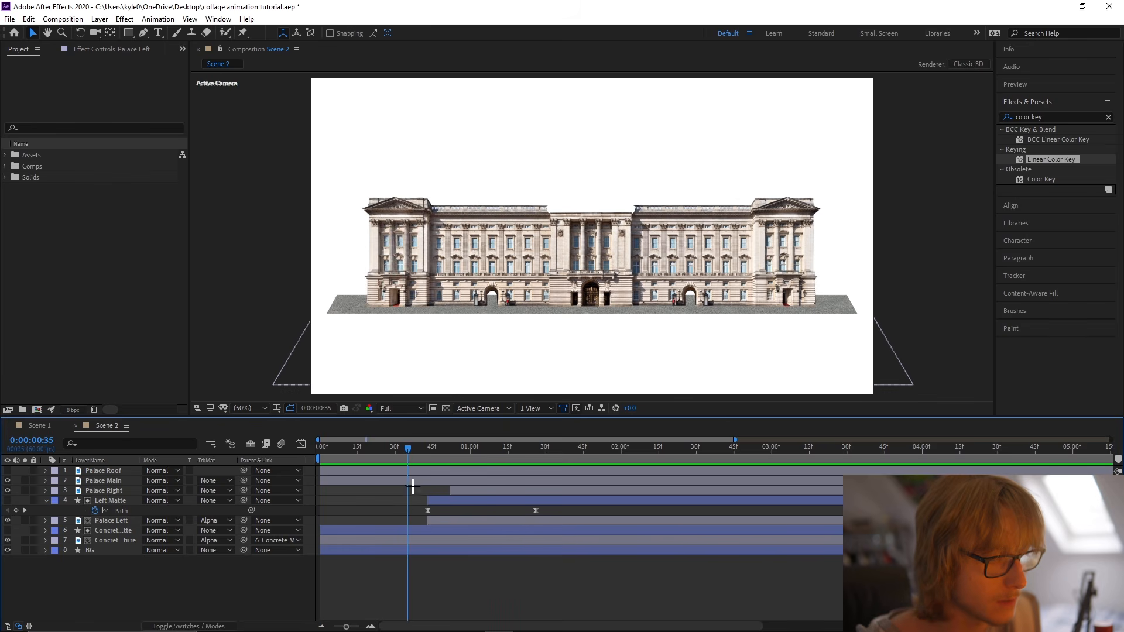
Keyframe Palace Left's Position from X 555.4 at frame 43 to its original place at Left Matte's last Path keyframe.
left_click(428, 449)
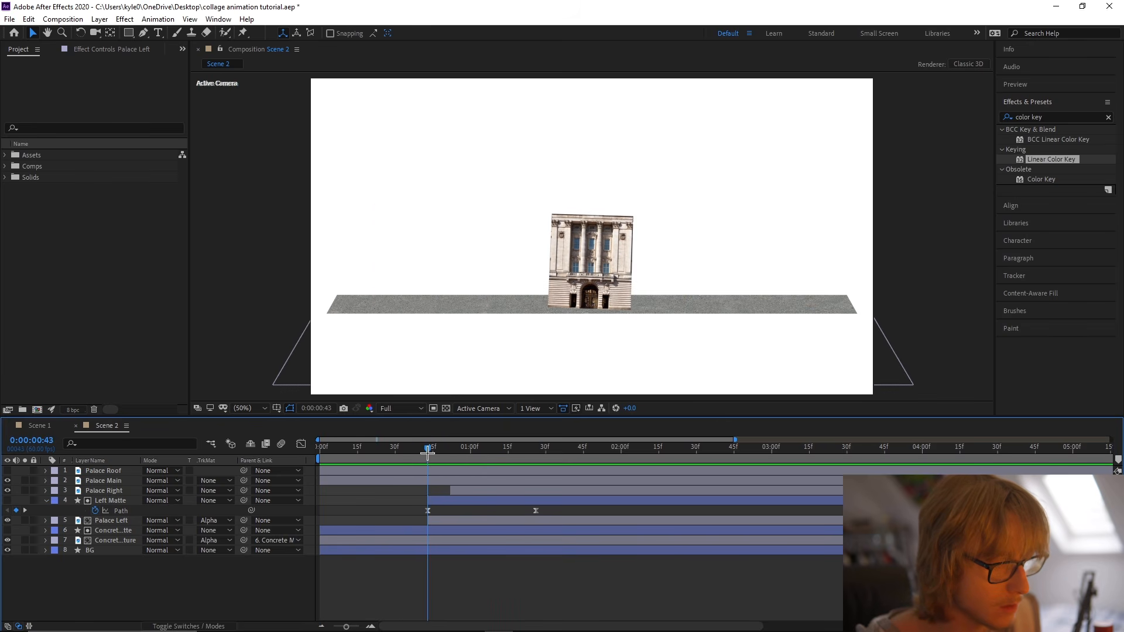
left_click(432, 501)
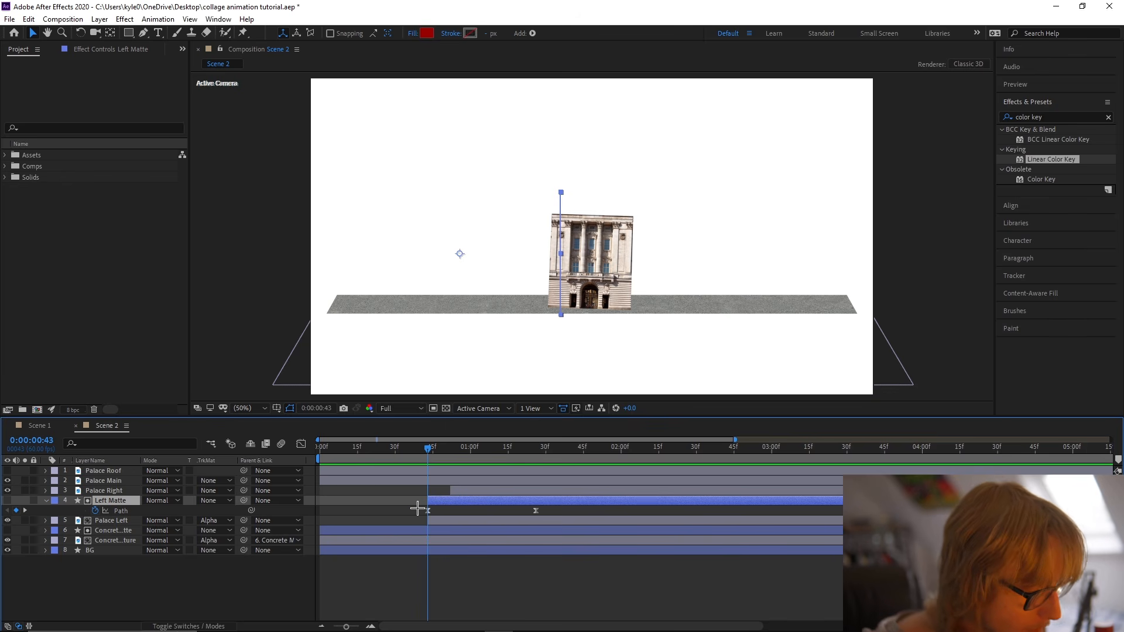
left_click(432, 520)
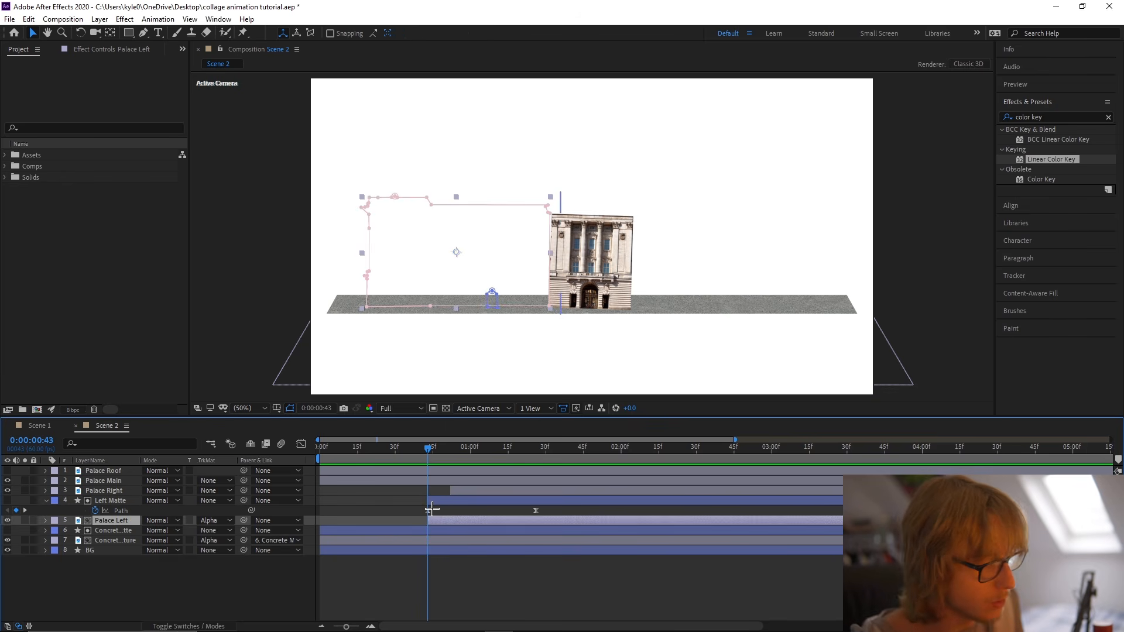
key("alt+shift+p")
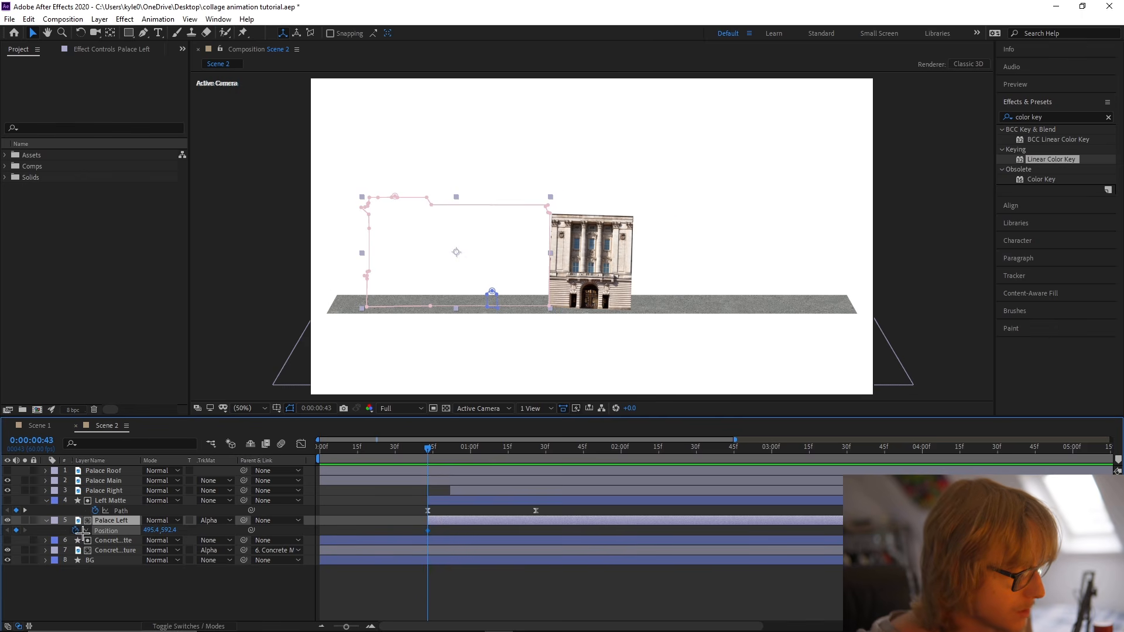
left_click_drag(428, 531, 536, 530)
left_click_drag(152, 531, 187, 532)
Apply Easy Ease to Palace Left's Position keyframes, reshape the speed curve with a very fast start and long slowdown, and preview the slide.
right_click(126, 533)
mouse_move(176, 508)
left_click(327, 444)
left_click(301, 444)
left_click_drag(395, 564, 416, 593)
left_click_drag(421, 459, 392, 459)
key("Home")
key("space")
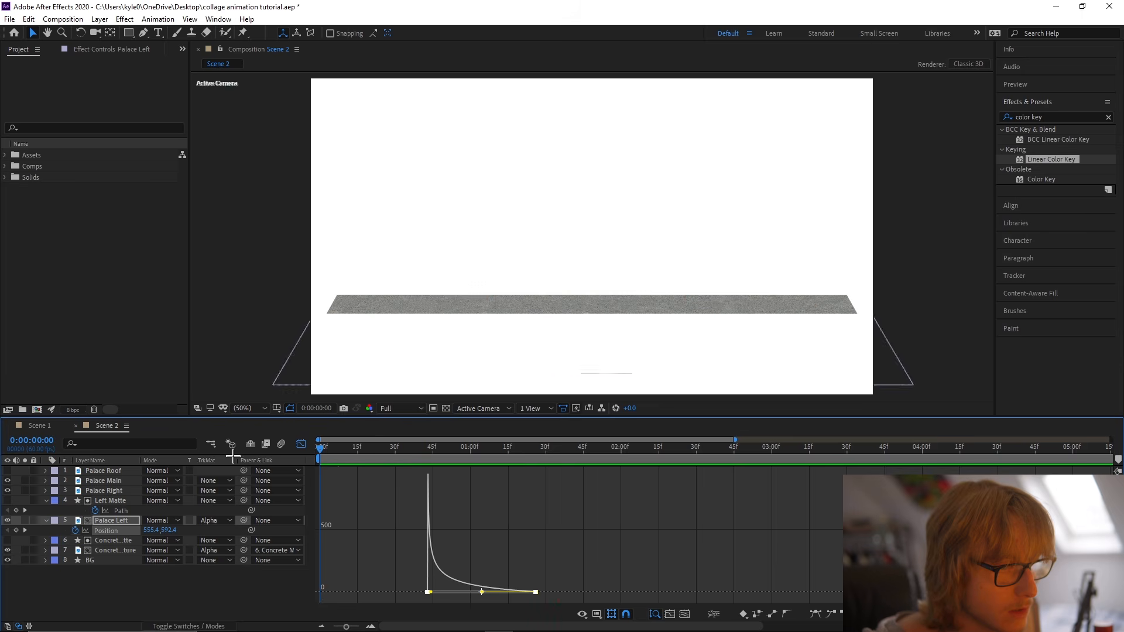
key("space")
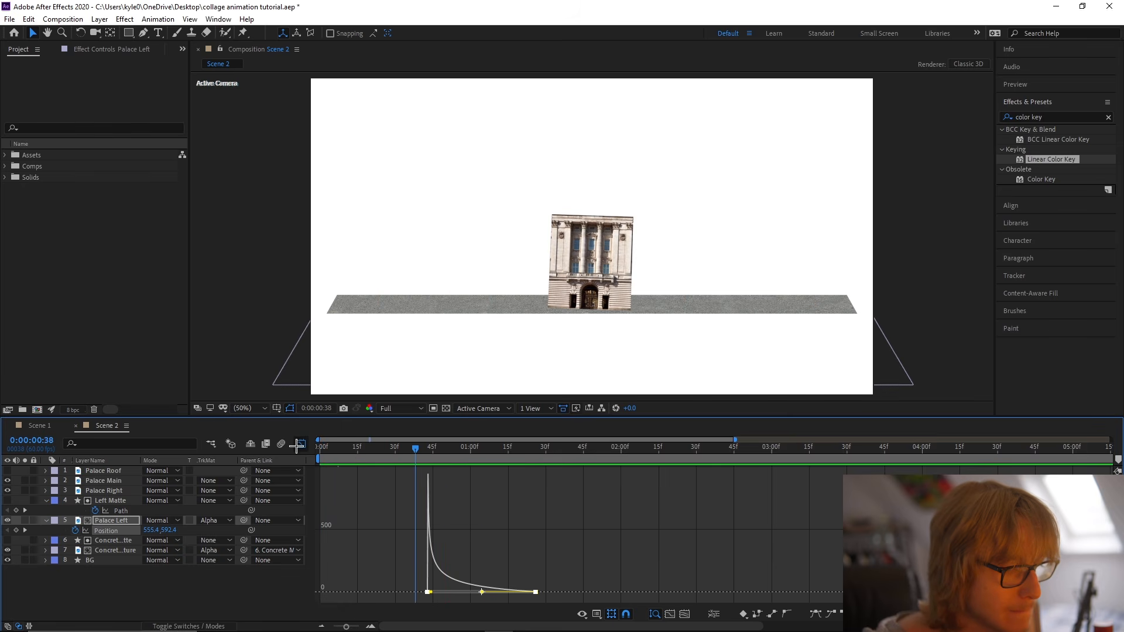
Shorten the left wing's reveal by moving the last Path and Position keyframes to about 0:01:13, and preview it.
left_click(264, 445)
left_click_drag(402, 506, 554, 532)
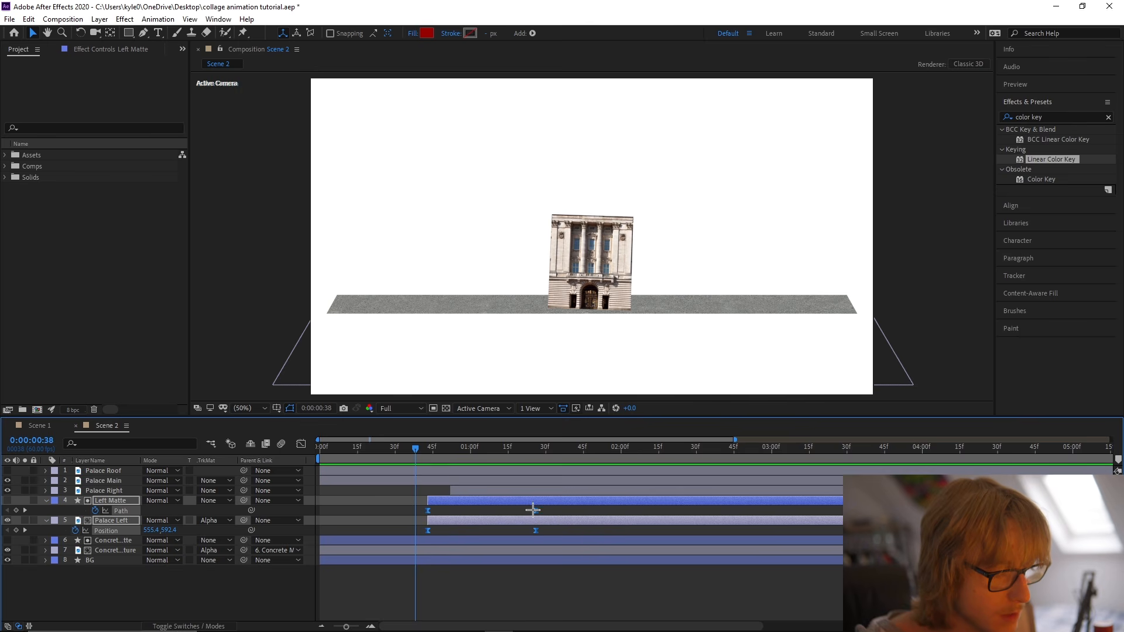
key("space")
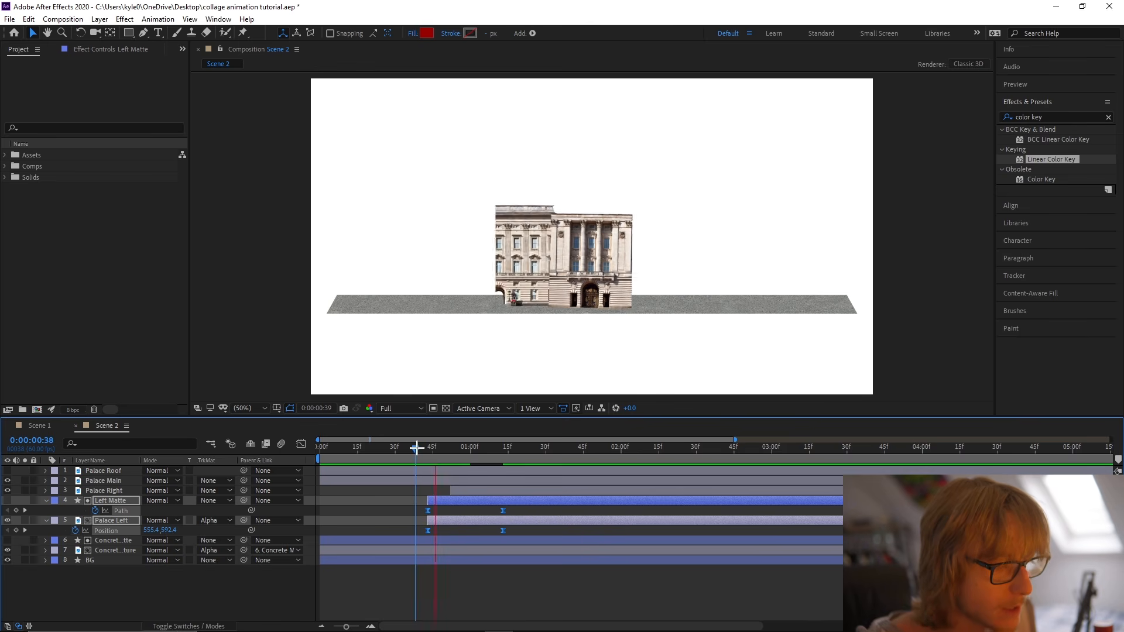
Lengthen the left wing's reveal by moving the last Path and Position keyframes of Left Matte and Palace Left to about 0:01:20.
key("space")
key("Home")
key("space")
left_click_drag(503, 511, 521, 510)
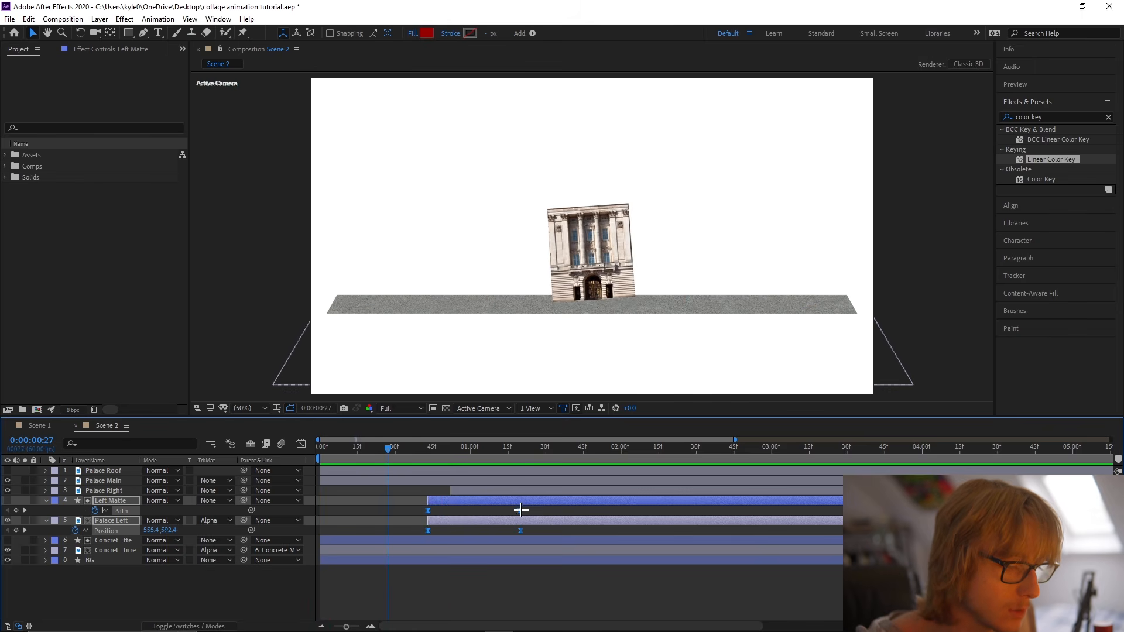
left_click(402, 506)
key("u")
key("u")
Set Palace Left's starting Position X to 632.4 at frame 43, and preview the slide from the beginning.
left_click_drag(404, 451, 428, 449)
left_click(445, 511)
key("p")
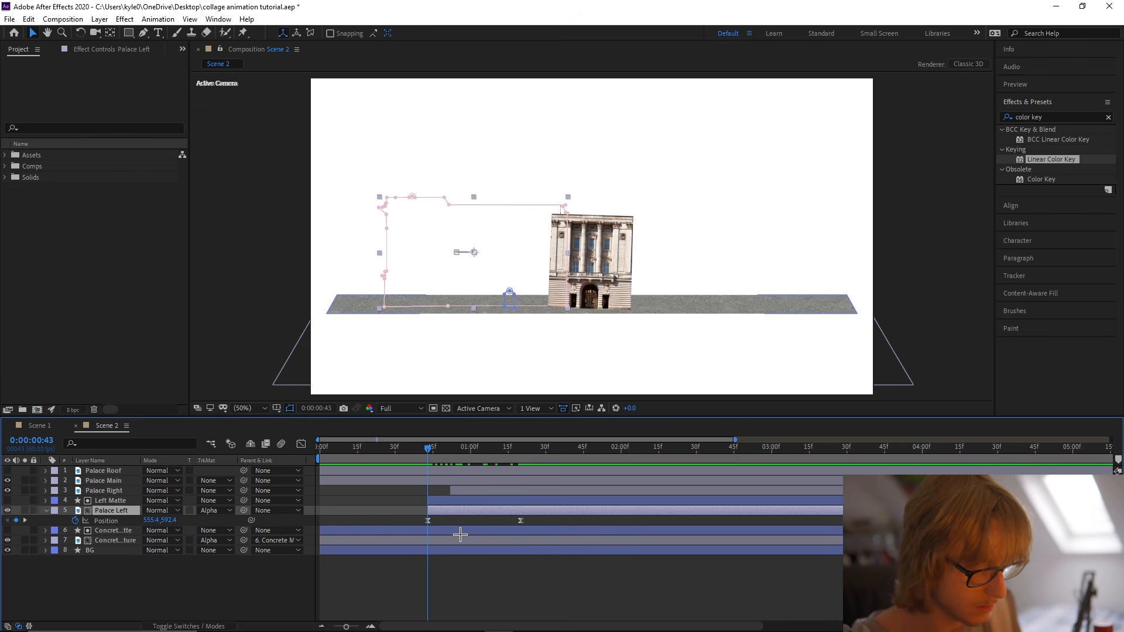
left_click_drag(154, 520, 201, 520)
left_click_drag(428, 449, 301, 448)
key("space")
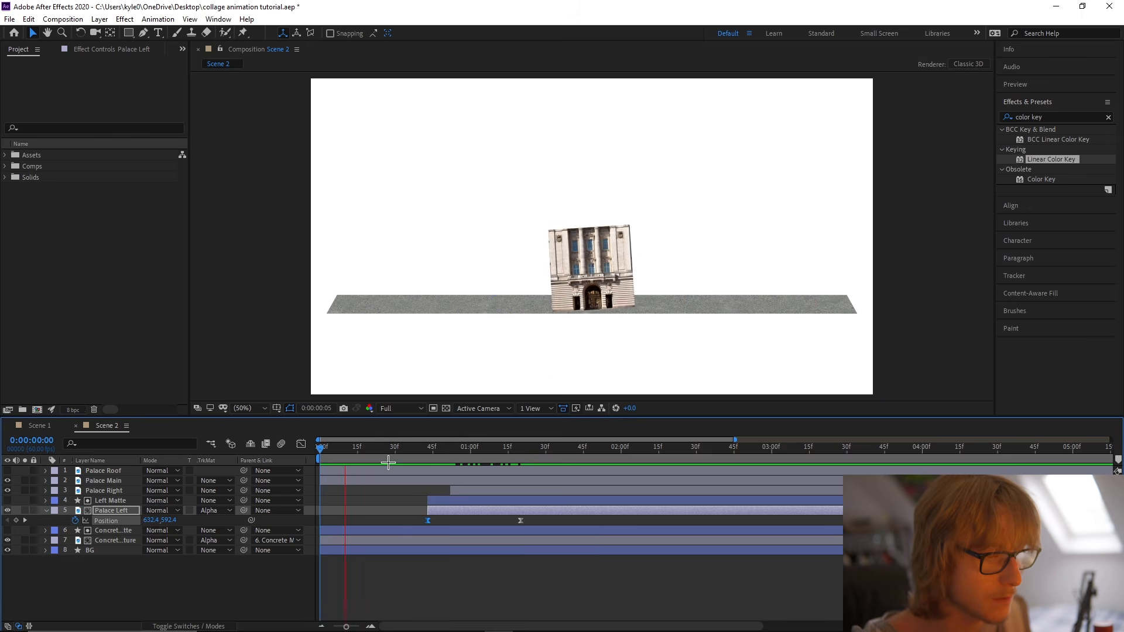
left_click(428, 449)
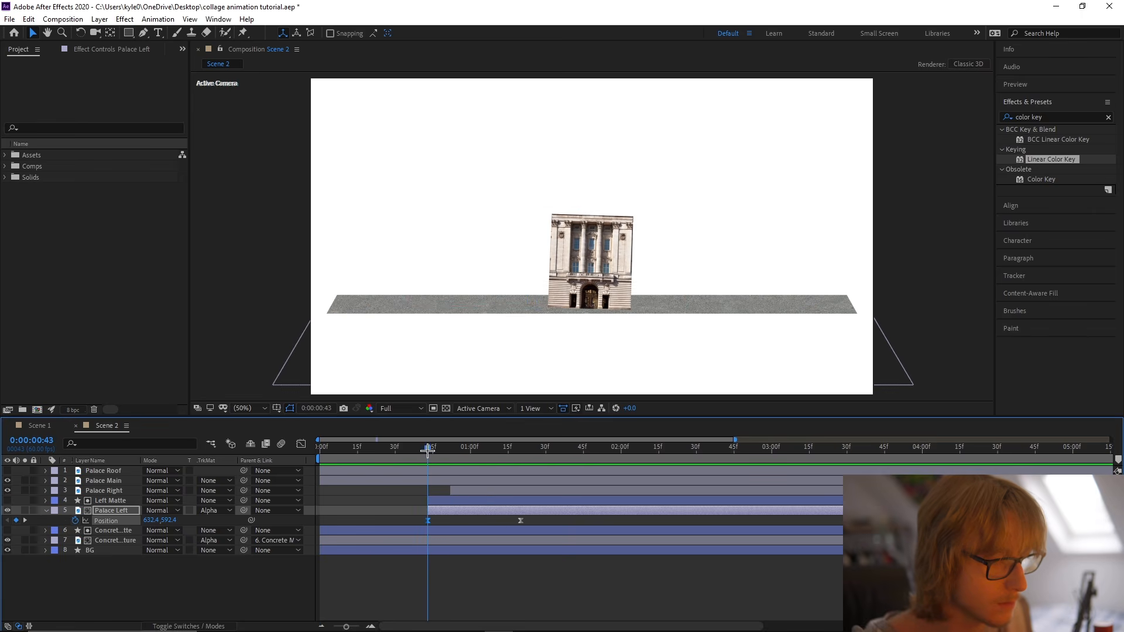
Duplicate Left Matte above Palace Right, starting at frame 52, and use the copy as Palace Right's alpha matte.
key("p")
left_click_drag(428, 449, 451, 449)
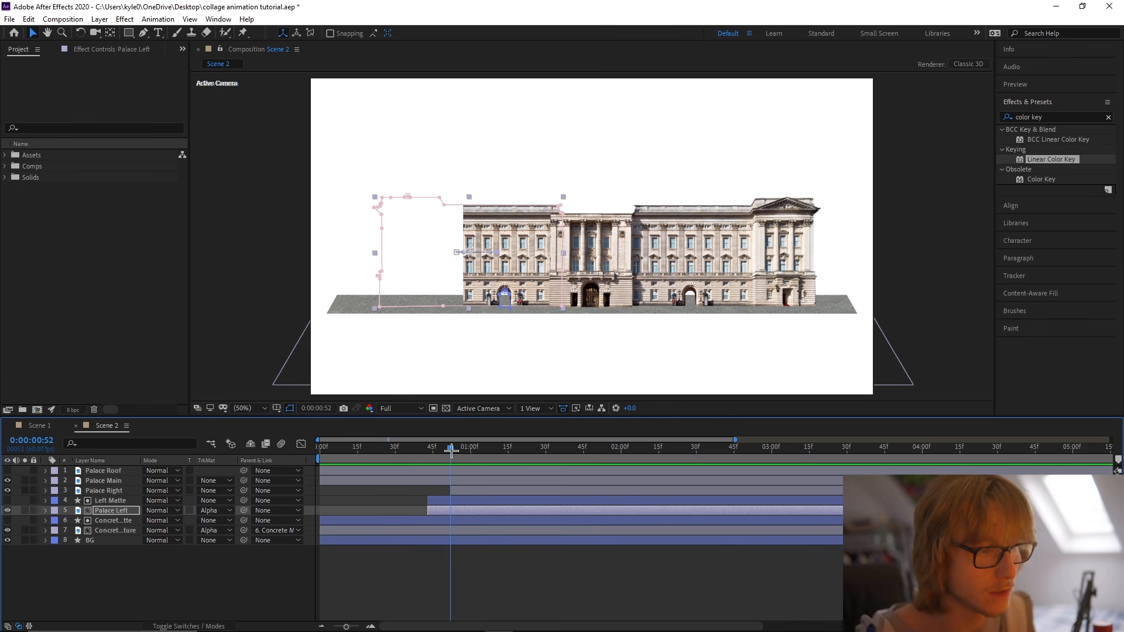
left_click(477, 501)
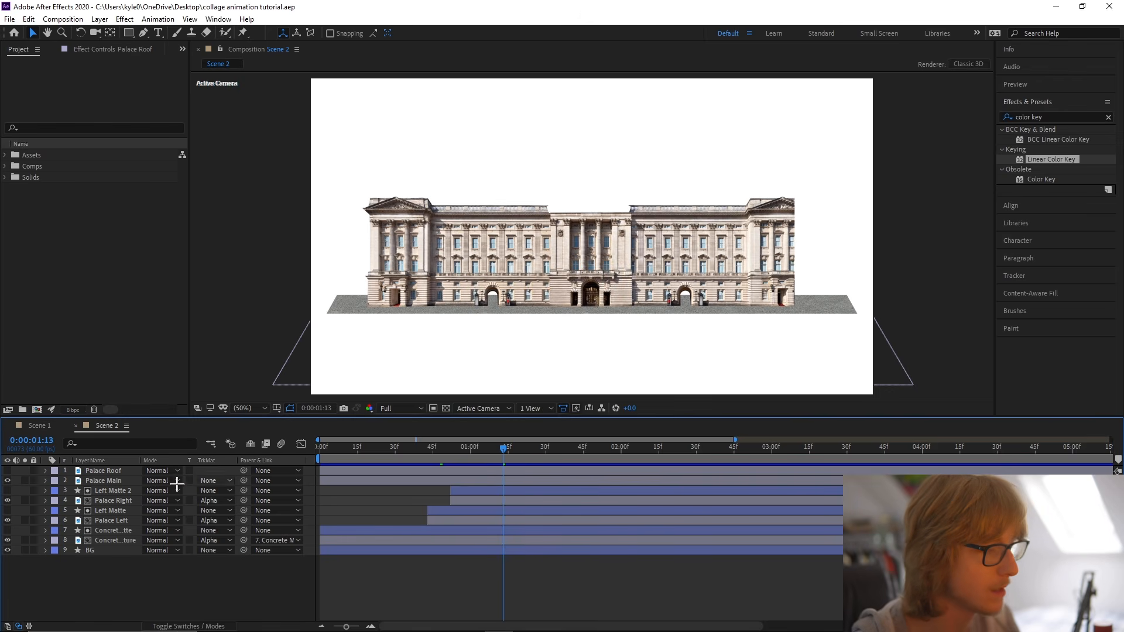
Make Palace Roof visible, trim its start to 0:01:13, and save the project.
left_click(7, 471)
left_click(8, 481)
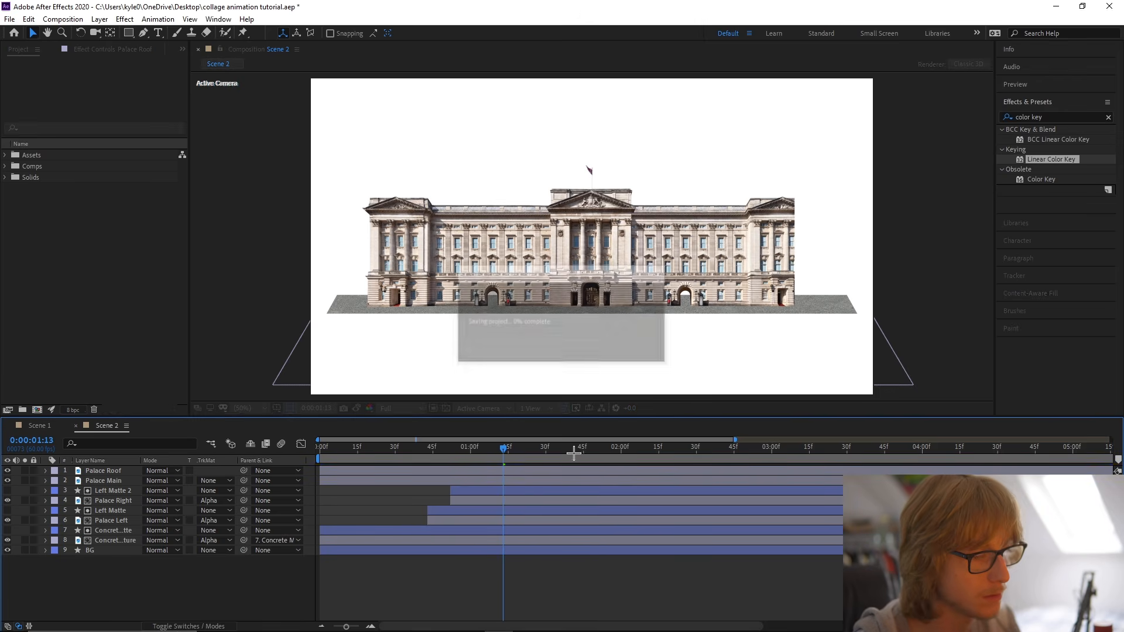
key("alt+bracketleft")
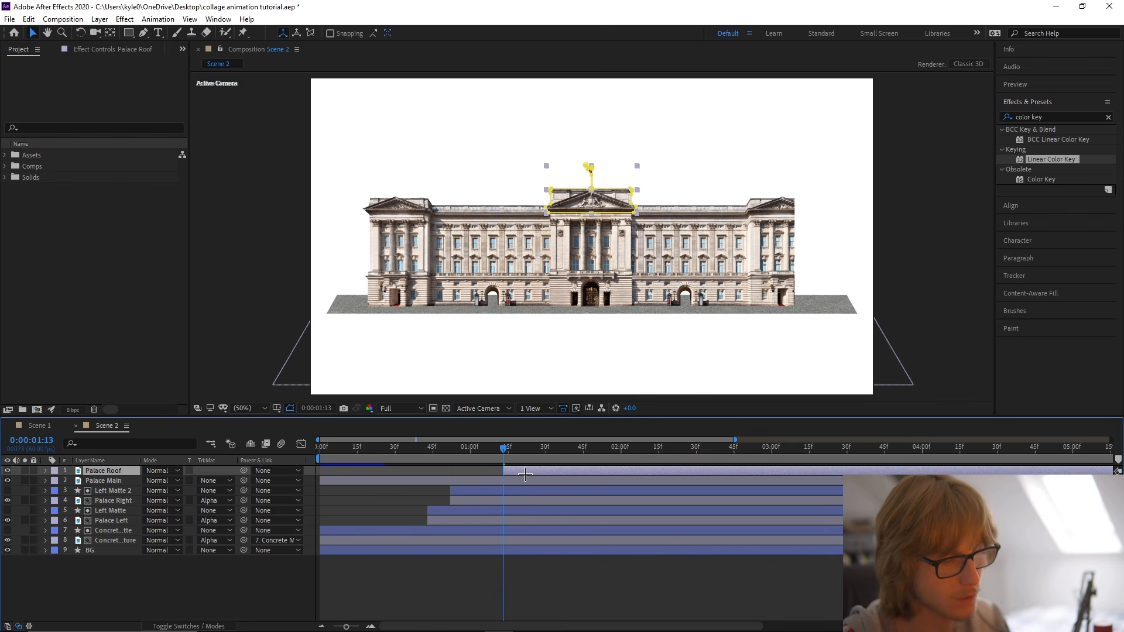
key("ctrl+s")
left_click(235, 571)
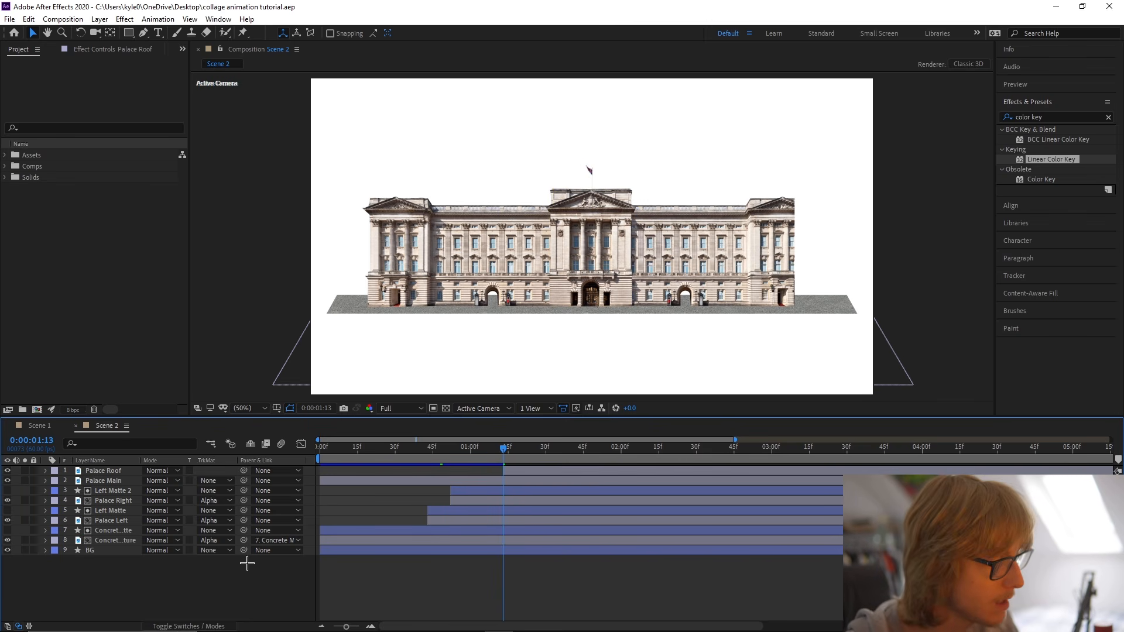
Solo Palace Roof and draw a four-cornered red shape with the Pen tool that encloses the roof and flag.
left_click(128, 34)
left_click(157, 33)
left_click(144, 34)
left_click(187, 573)
scroll(625, 218, "up", 2)
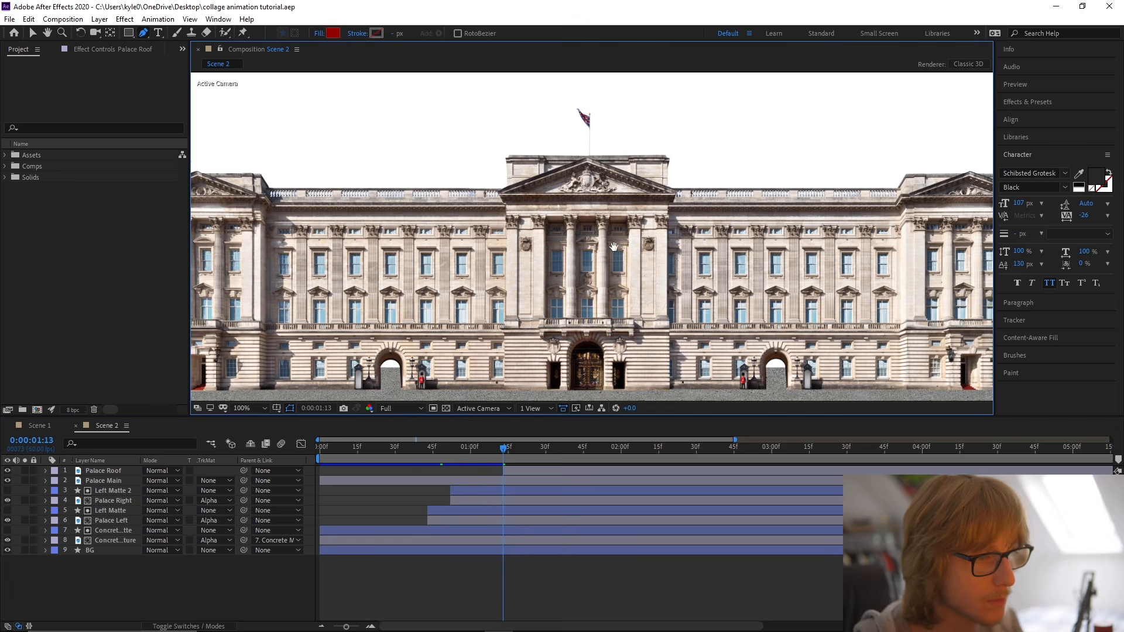
left_click(25, 471)
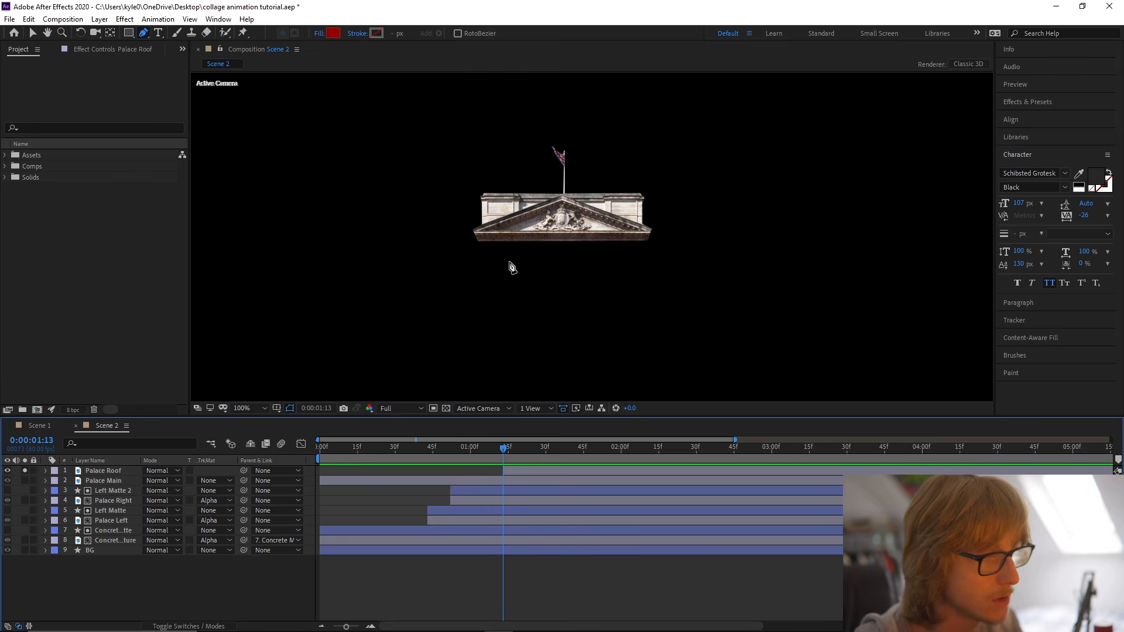
left_click(469, 243)
left_click(661, 243)
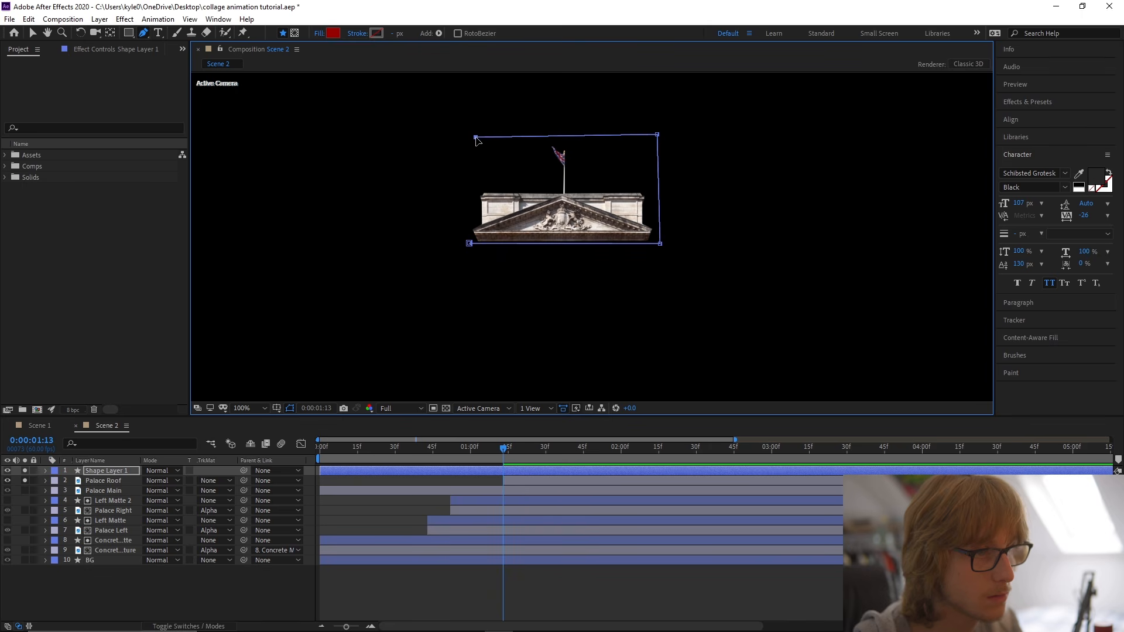
left_click_drag(475, 138, 474, 149)
mouse_move(657, 135)
left_mouse_down()
mouse_move(658, 164)
mouse_move(658, 147)
left_mouse_up()
left_click_drag(474, 149, 470, 144)
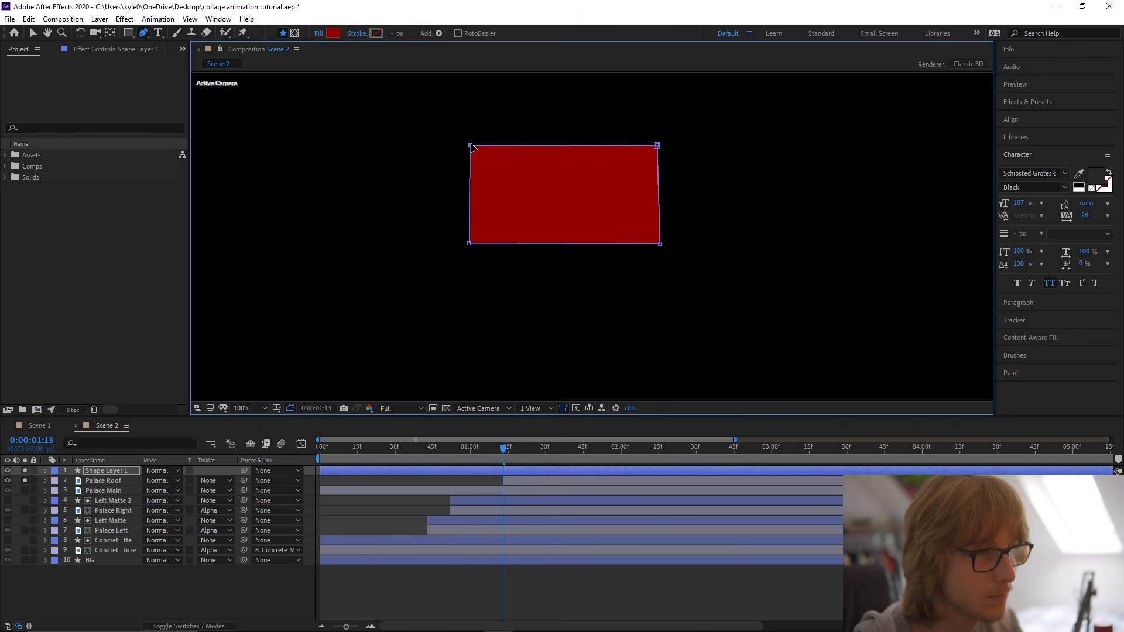
Center the new shape layer's anchor point in its content and rename the layer Roof Matte.
right_click(89, 471)
mouse_move(169, 204)
left_click(306, 341)
key("Return")
type("Roof Matte")
key("Return")
Use Roof Matte as Palace Roof's alpha matte, trim Roof Matte's start to 0:01:13, and save.
left_click(213, 480)
left_click(234, 507)
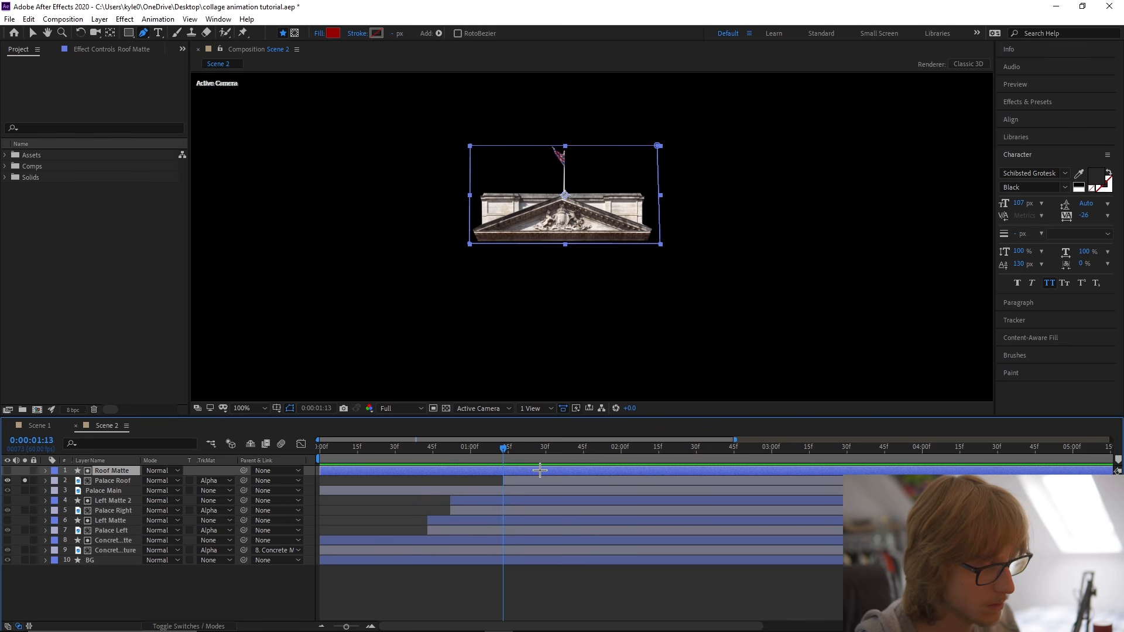
key("alt+bracketleft")
key("ctrl+s")
Keyframe Roof Matte's Path with the full shape and move that keyframe to about 0:01:50.
left_click(113, 447)
type("path")
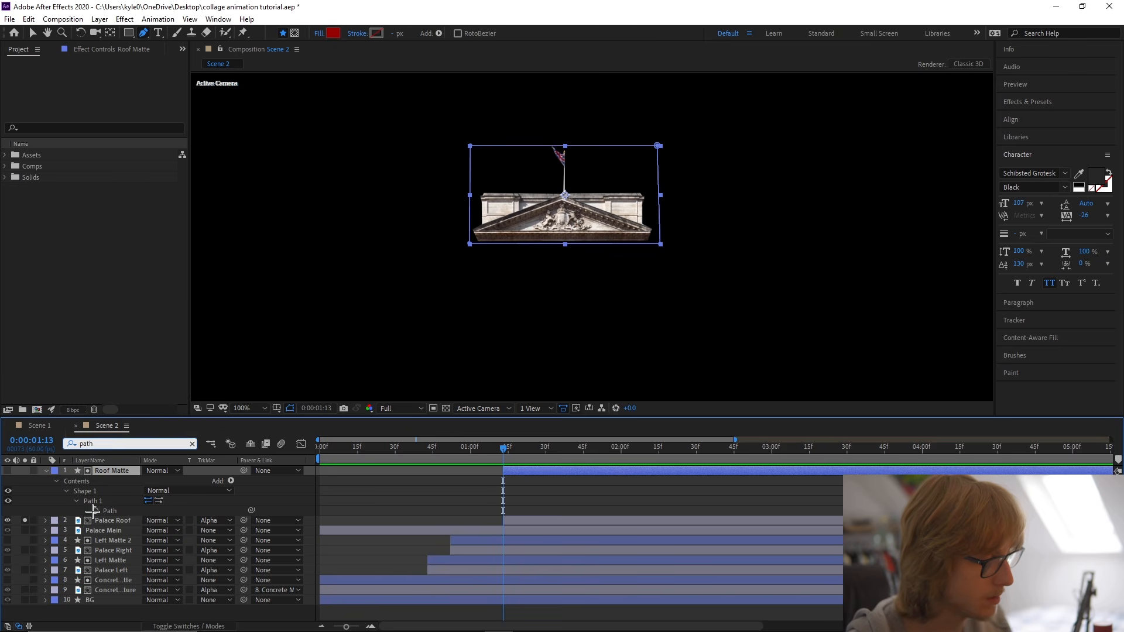
type("u")
left_click_drag(503, 481, 595, 486)
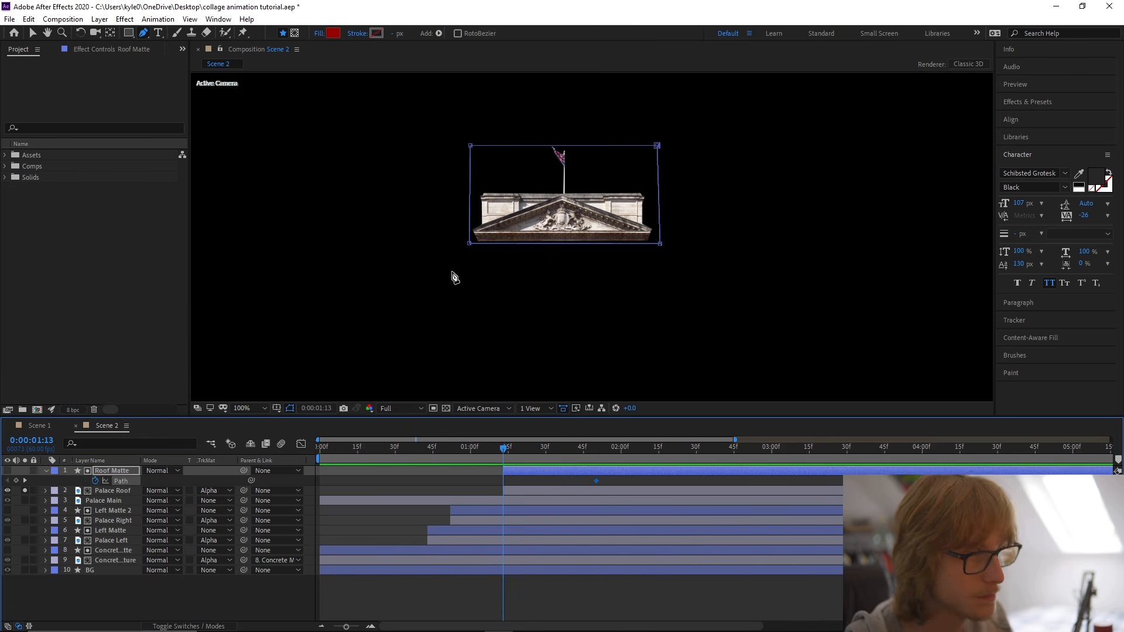
left_click(470, 144)
left_click_drag(454, 135, 669, 153)
key("ctrl+z")
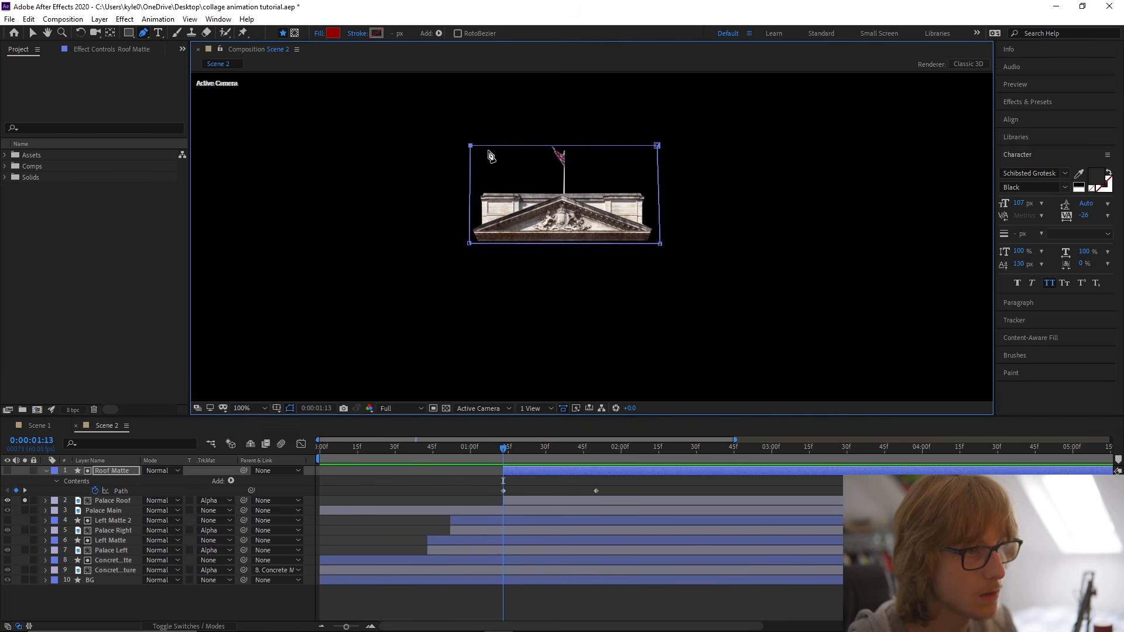
Collapse Roof Matte's path at 0:01:13 by lowering its top edge onto the bottom edge.
key("v")
left_click_drag(439, 133, 663, 245)
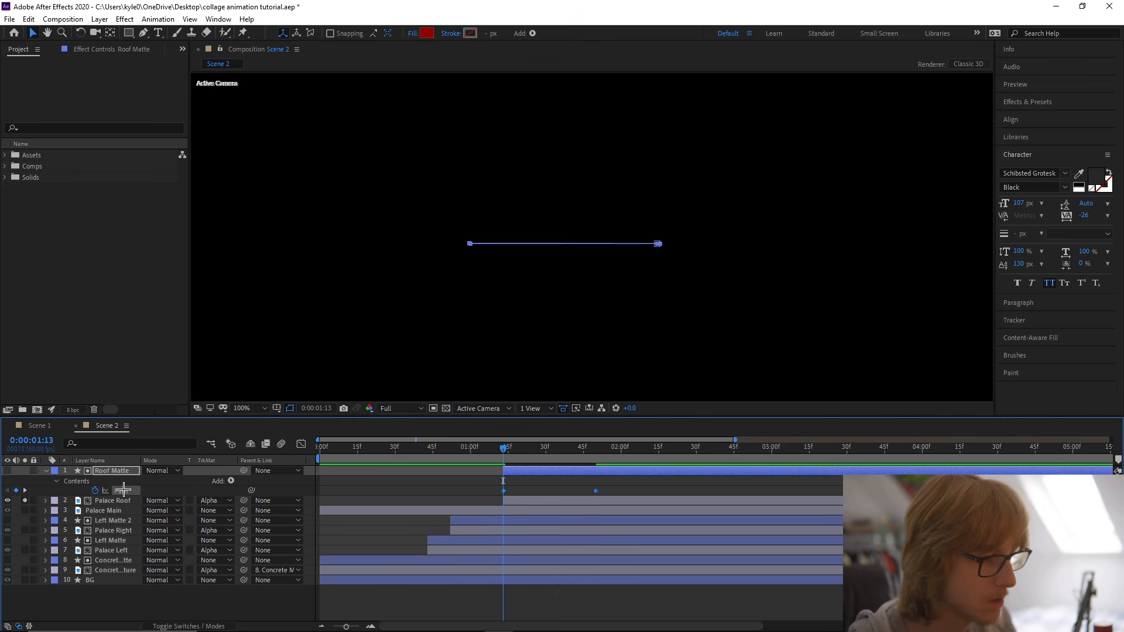
Apply Easy Ease to Roof Matte's Path keyframes and reshape the speed curve for a fast start and long slowdown.
right_click(123, 490)
mouse_move(239, 468)
left_click(312, 506)
left_click(301, 444)
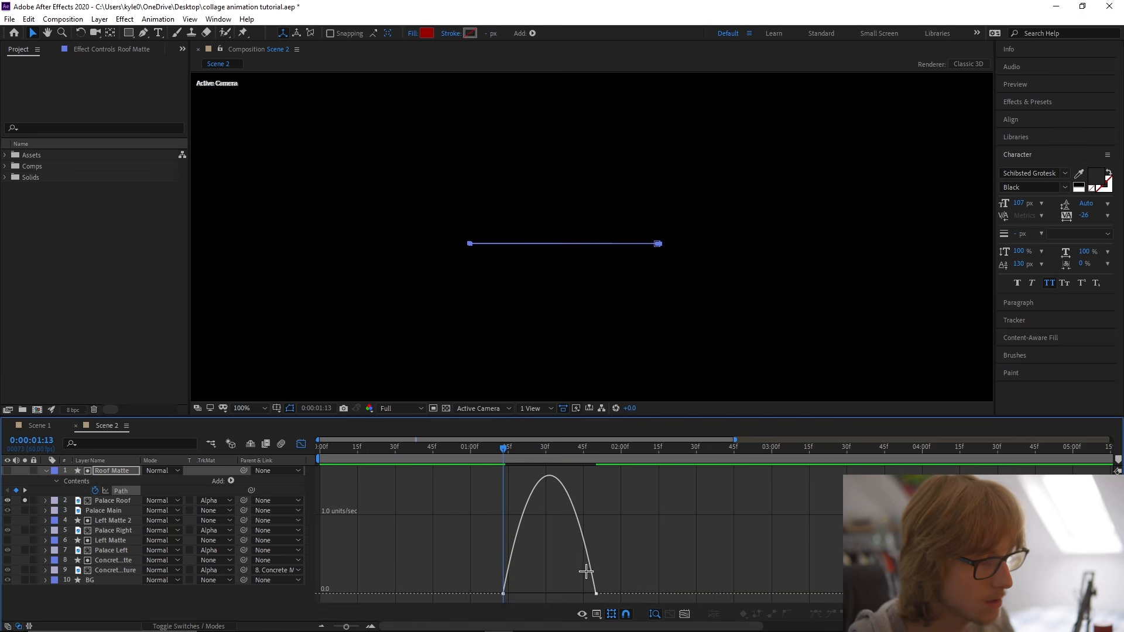
left_click_drag(581, 594, 494, 581)
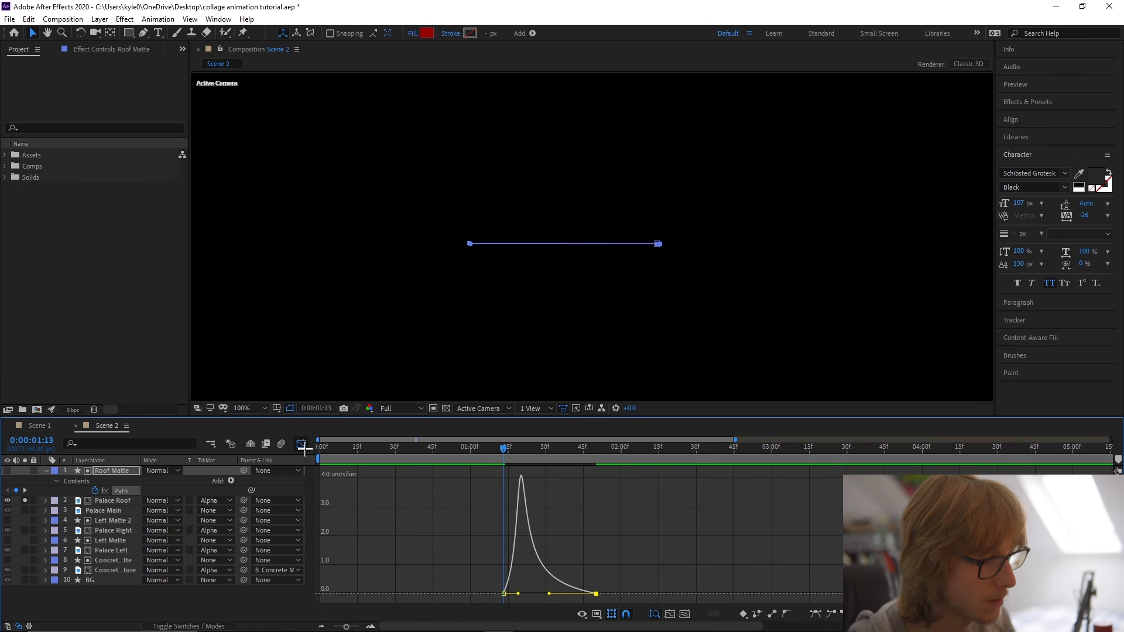
left_click(303, 445)
Turn off Palace Roof's solo to show the whole palace, and return to 0:01:13.
key("u")
mouse_move(502, 451)
left_mouse_down()
mouse_move(586, 441)
mouse_move(502, 447)
left_mouse_up()
left_click(23, 482)
left_click(505, 446)
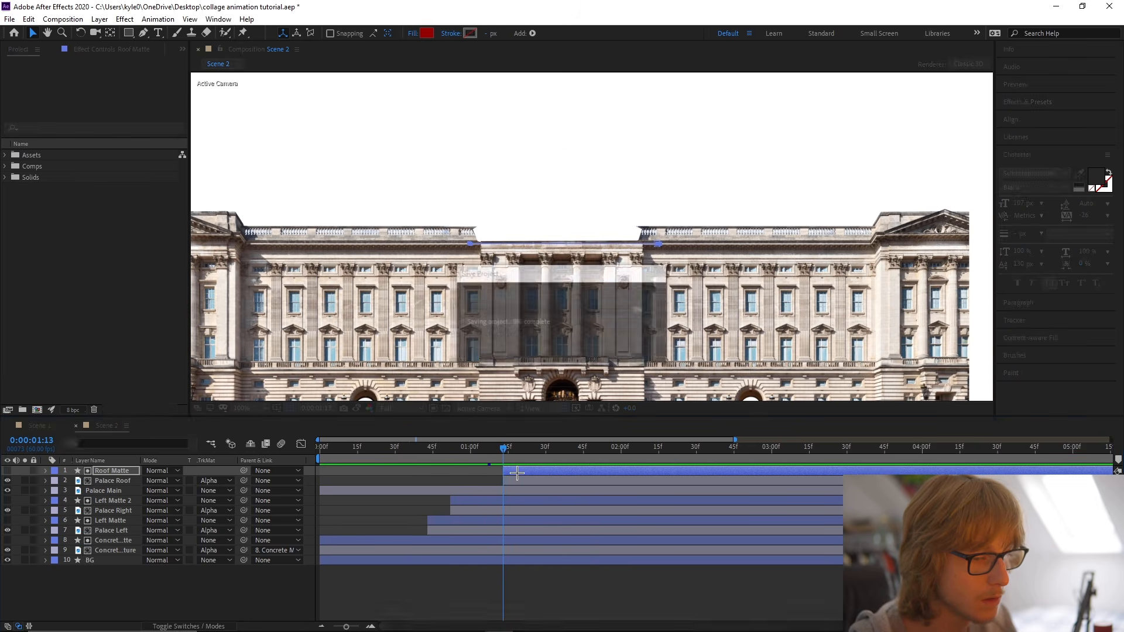
Shorten the roof's reveal by moving Roof Matte's last Path keyframe to about 0:01:42.
key("u")
left_click(481, 481)
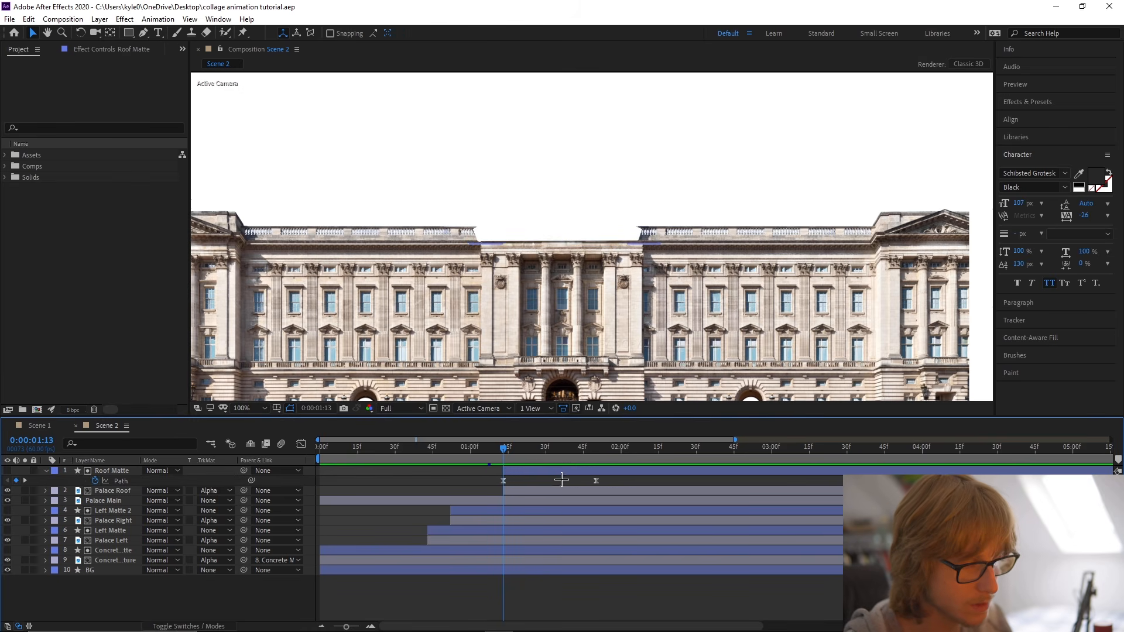
left_click(600, 480)
left_click(573, 477)
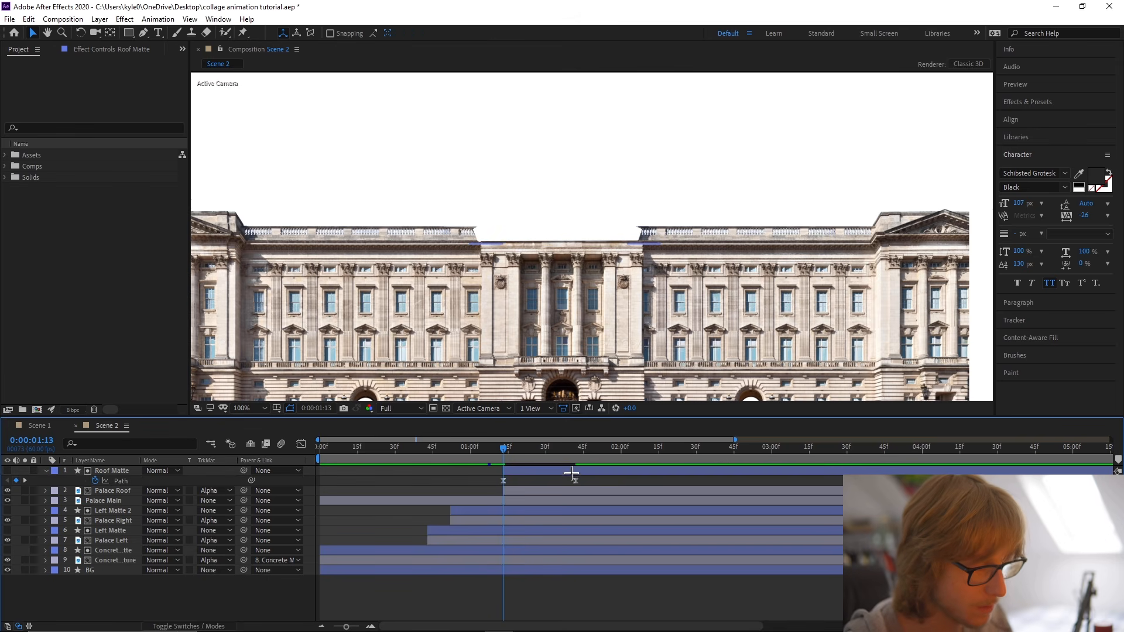
left_click(571, 472)
Keyframe Palace Roof's Position from Y 460 at 0:01:13 to its original place at 0:01:42.
key("u")
left_click(533, 482)
key("p")
key("u")
key("u")
left_click(510, 473)
key("u")
left_click_drag(504, 501, 575, 505)
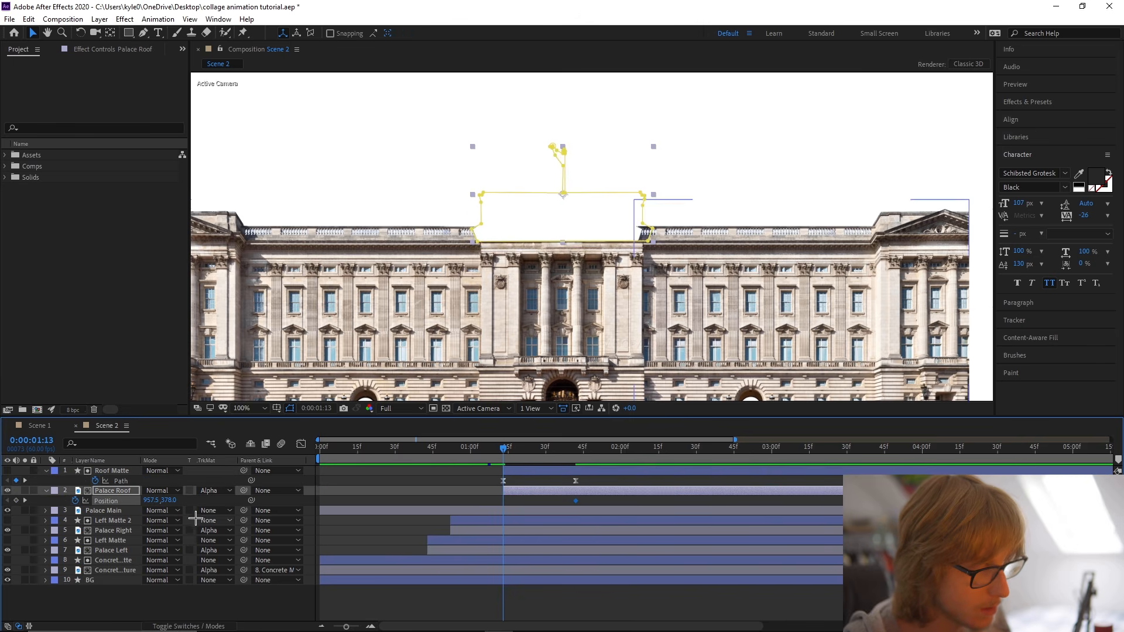
left_click_drag(170, 501, 222, 501)
Apply Easy Ease to Palace Roof's Position keyframes and reshape the speed curve with a very fast start and long slowdown.
right_click(124, 501)
mouse_move(191, 481)
left_click(317, 522)
key("shift+F3")
left_click_drag(564, 594, 446, 594)
key("shift+F3")
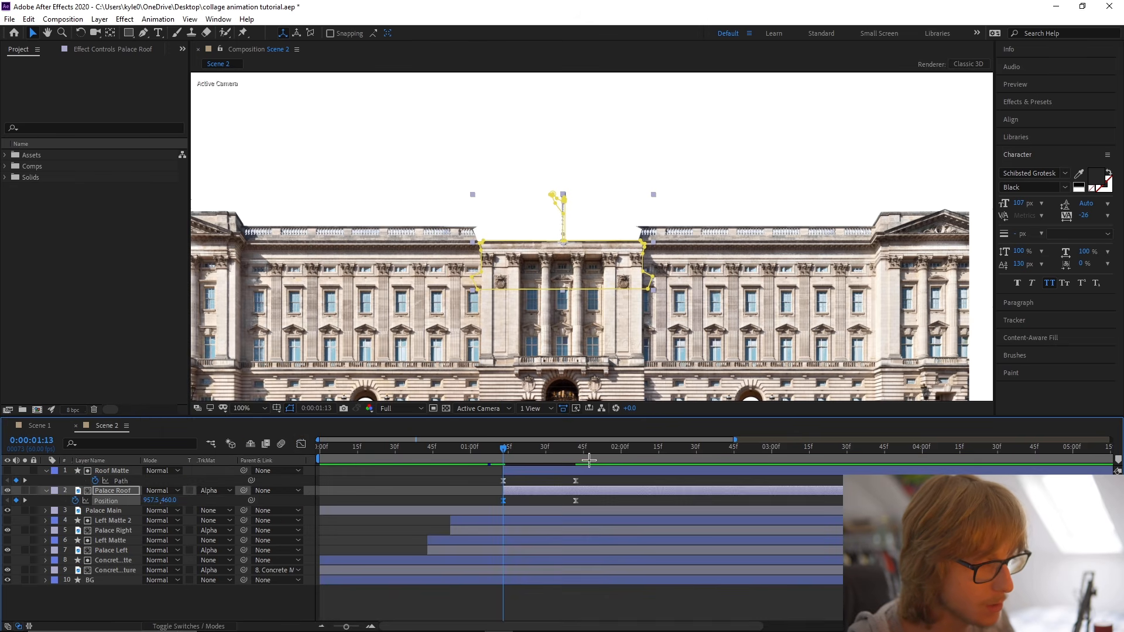
Overshoot Palace Roof to Y 340 at 0:01:42, settle it at Y 378 at 0:02:03, and raise Roof Matte's top edge above the flag.
left_click(577, 454)
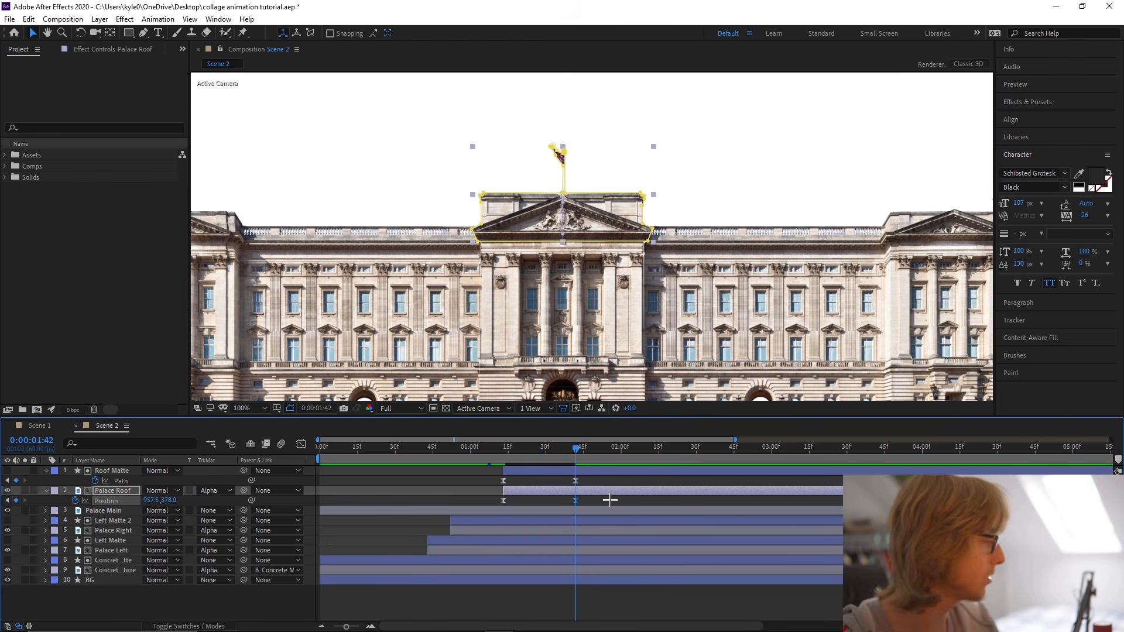
mouse_move(579, 451)
left_mouse_down()
mouse_move(637, 456)
mouse_move(576, 450)
left_mouse_up()
key("ctrl+v")
mouse_move(164, 505)
left_mouse_down()
mouse_move(151, 504)
mouse_move(159, 503)
left_mouse_up()
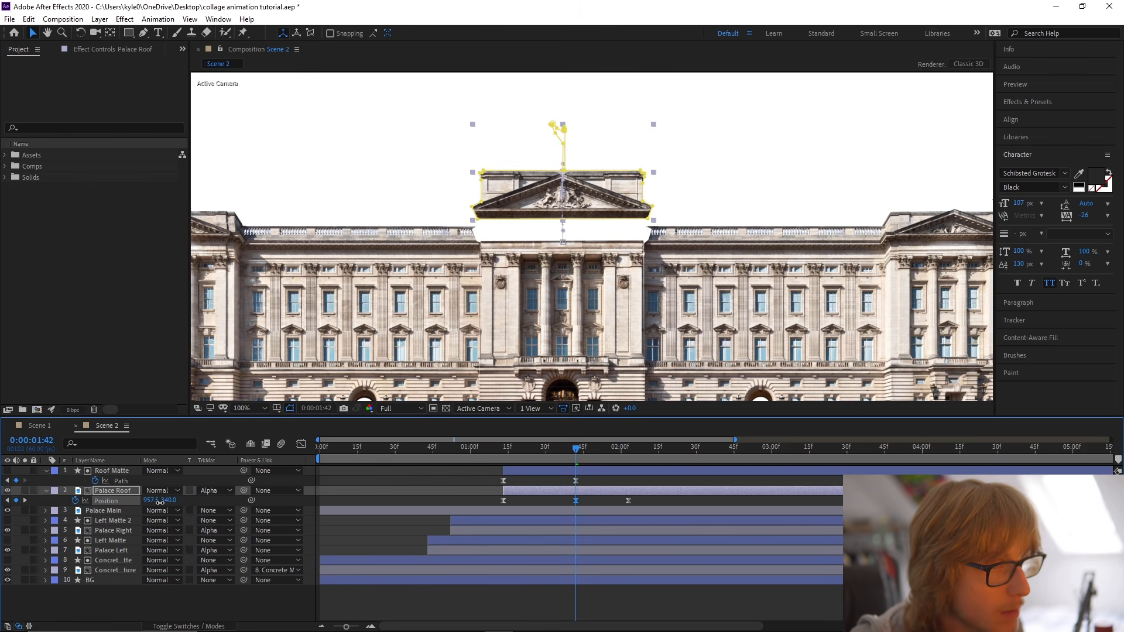
left_click(575, 480)
left_click_drag(454, 135, 663, 91)
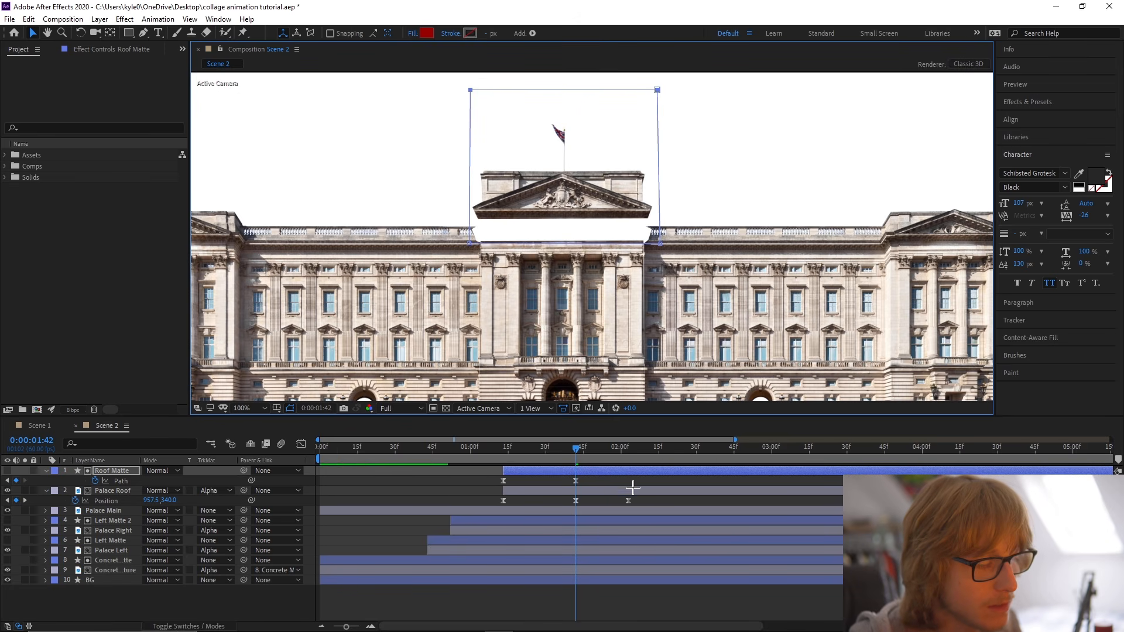
Add a counter-bounce to Palace Roof with Position Y 389 at 0:02:03 and Y 378 at 0:02:20, checking the speed curve.
left_click(116, 501)
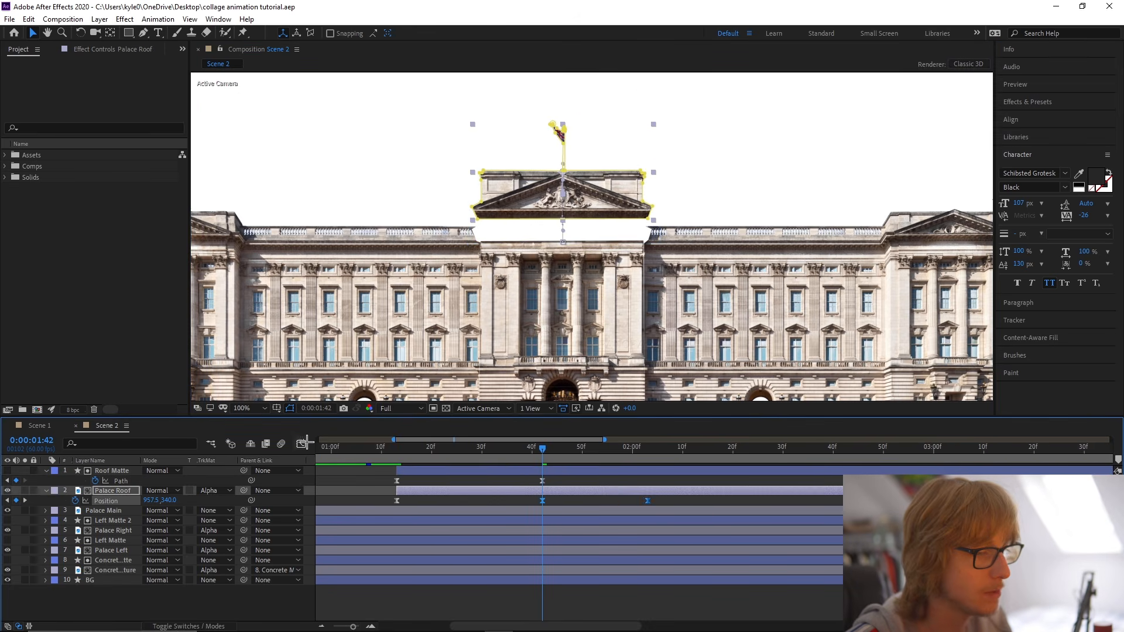
left_click(301, 443)
left_click(615, 572)
left_click(644, 460)
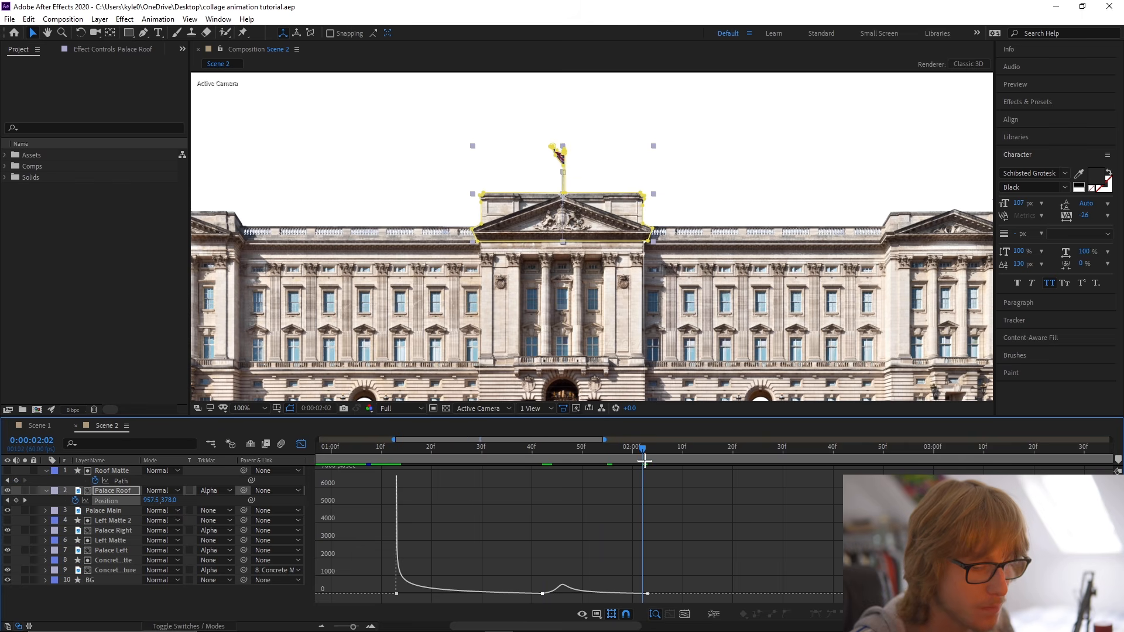
left_click(302, 444)
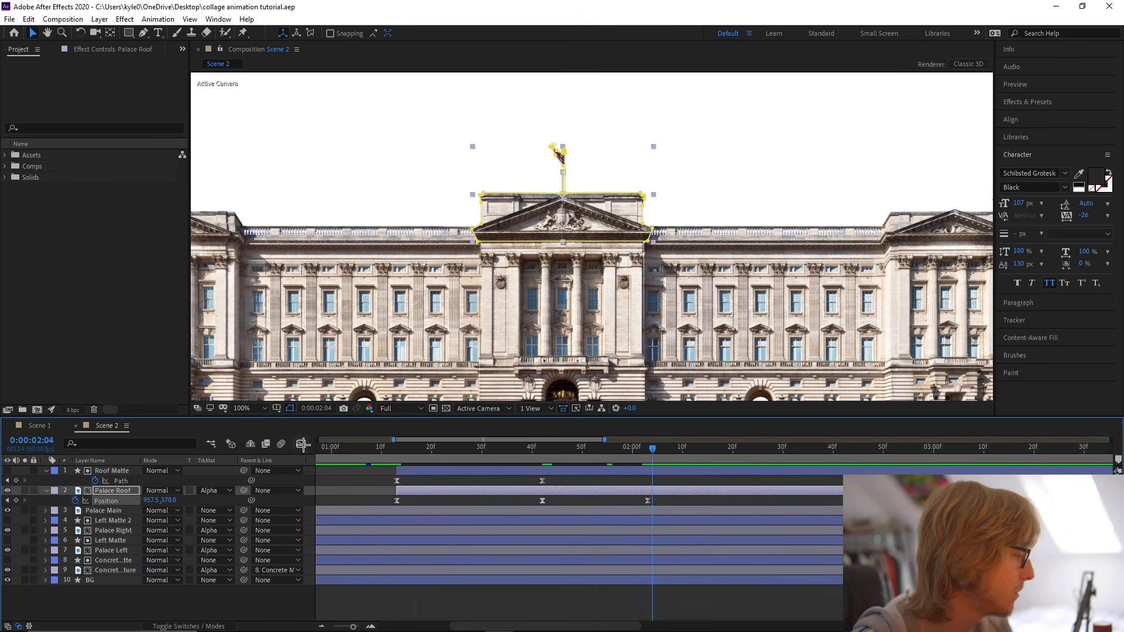
key("j")
left_click(649, 501)
scroll(697, 461, "down", 5)
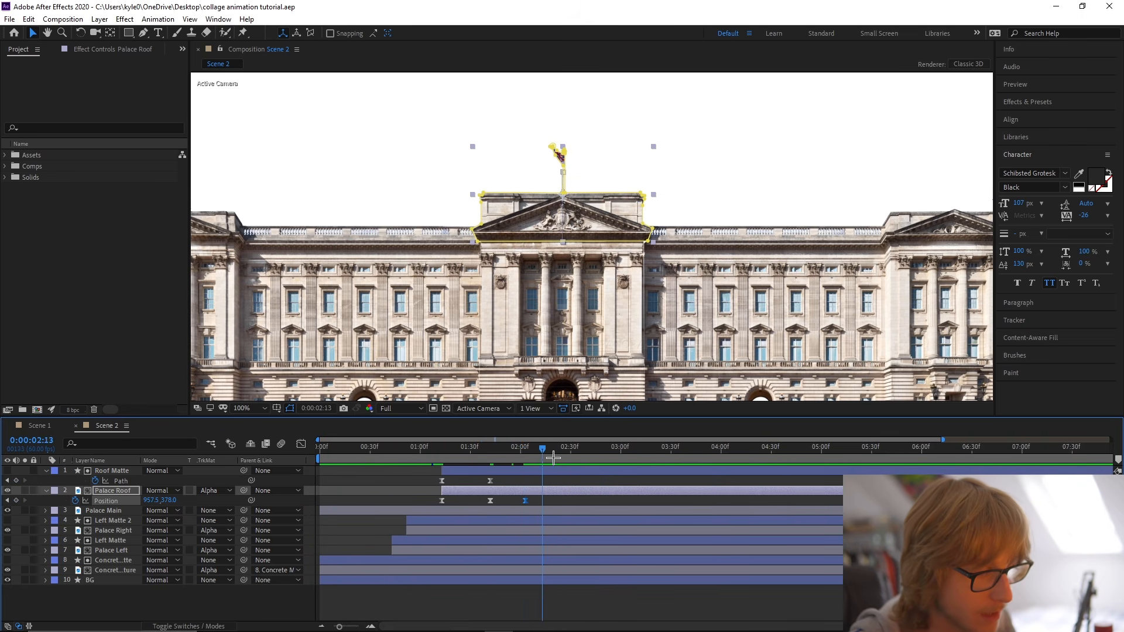
scroll(524, 454, "up", 1)
left_click_drag(524, 454, 527, 454)
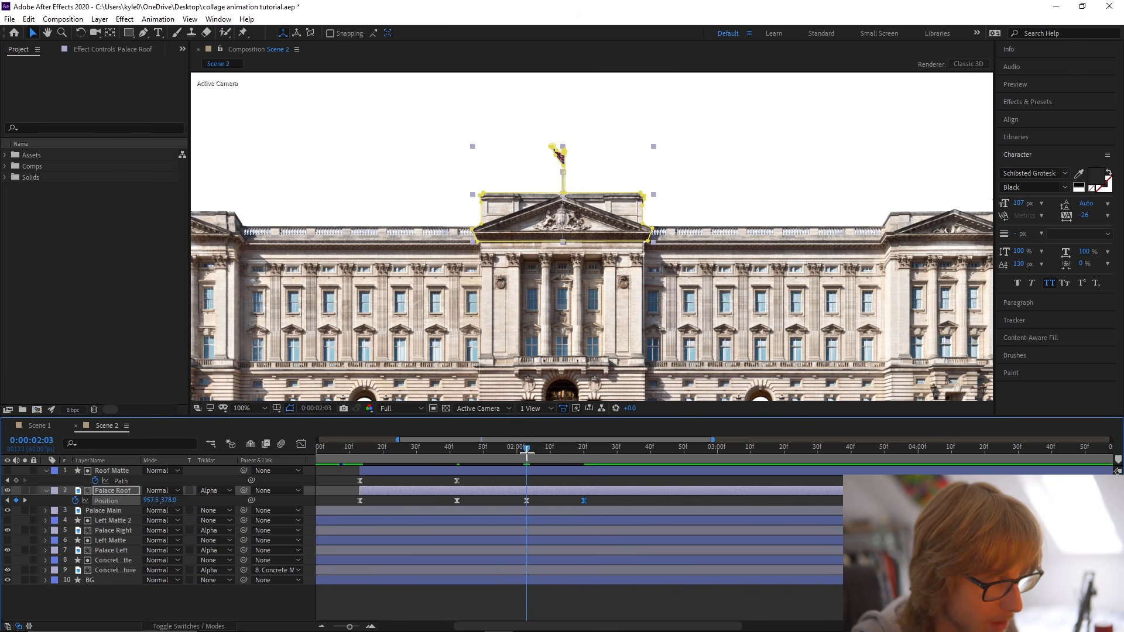
left_click_drag(175, 502, 178, 502)
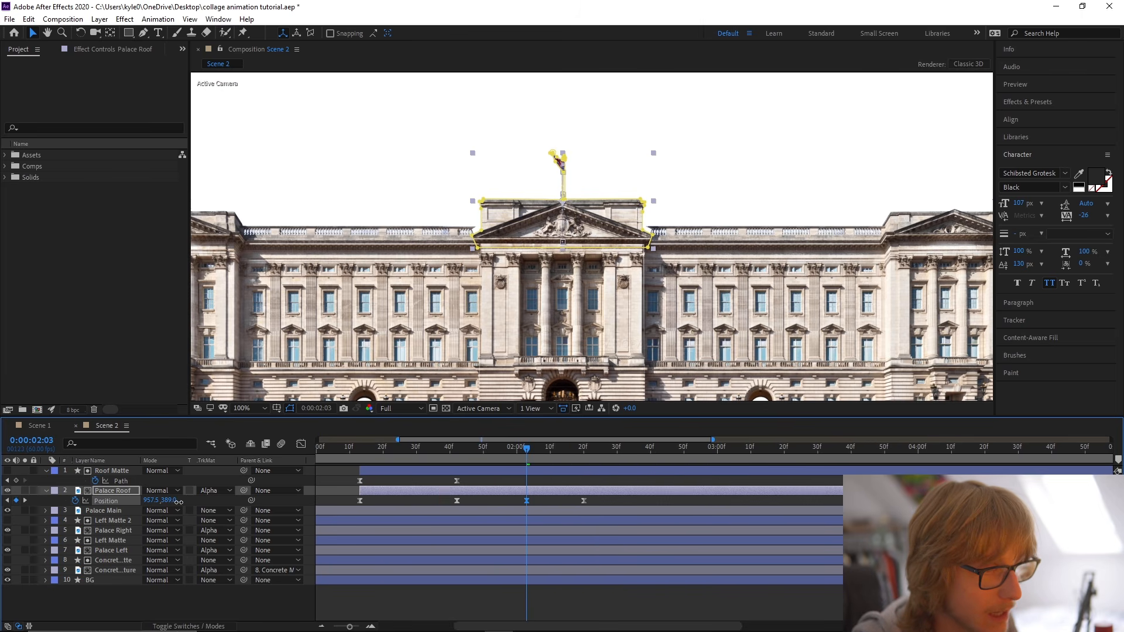
left_click(299, 445)
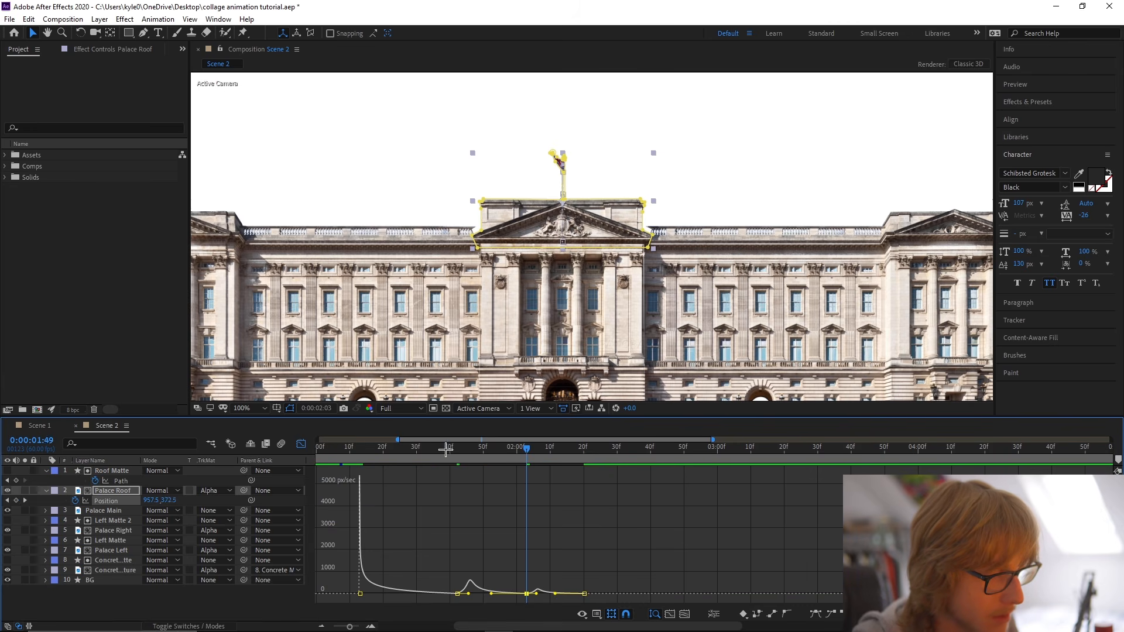
Preview the roof bounce, save the project, and delay Palace Roof's final Position keyframe to 0:02:29.
left_click(349, 449)
key("space")
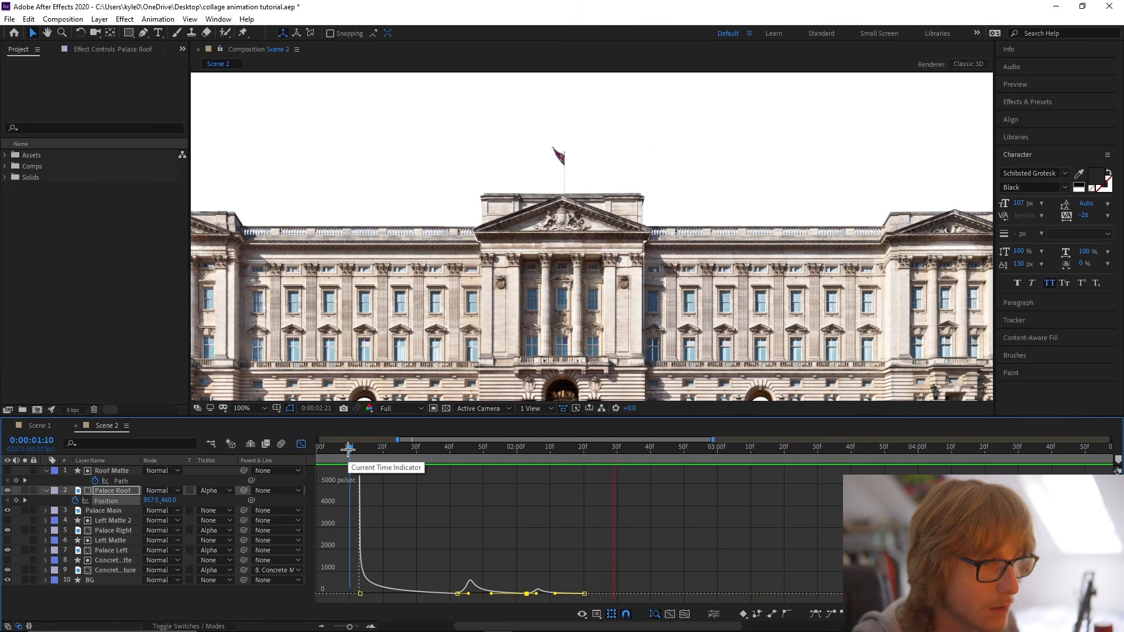
key("ctrl+s")
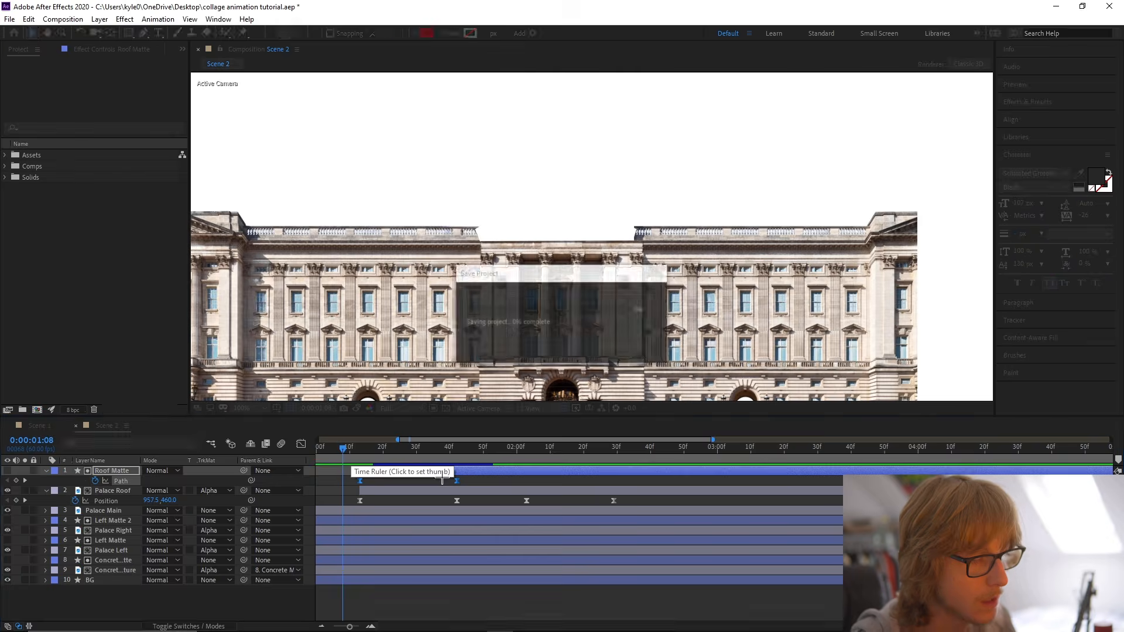
left_click_drag(463, 451, 491, 451)
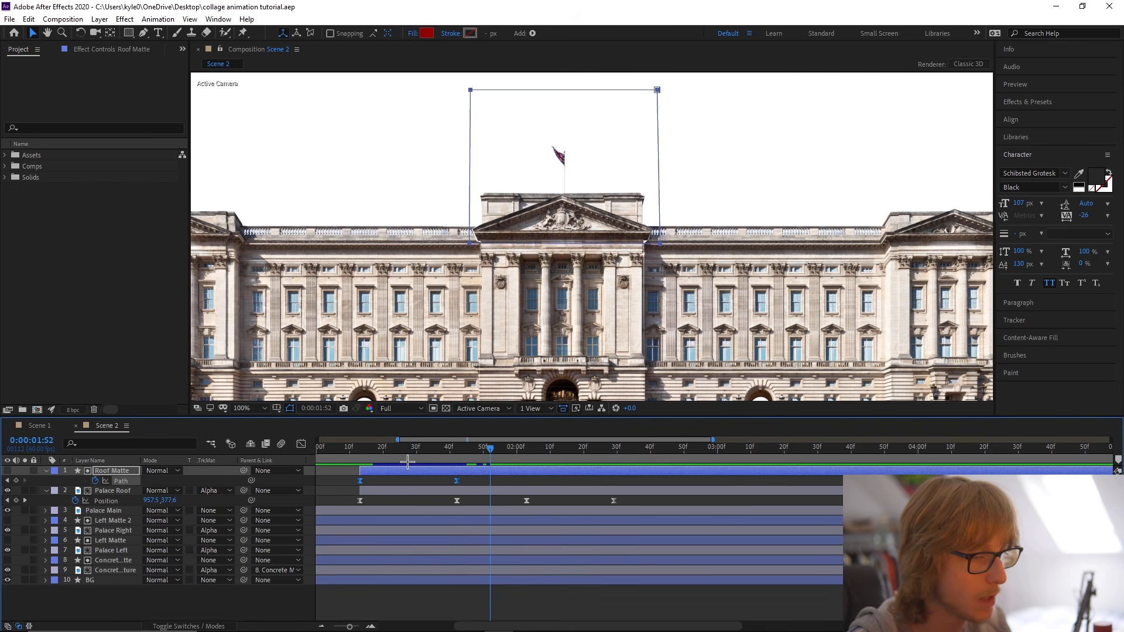
Move Roof Matte's second Path keyframe to about 0:01:55, check the reveal, and save the project.
left_click(359, 455)
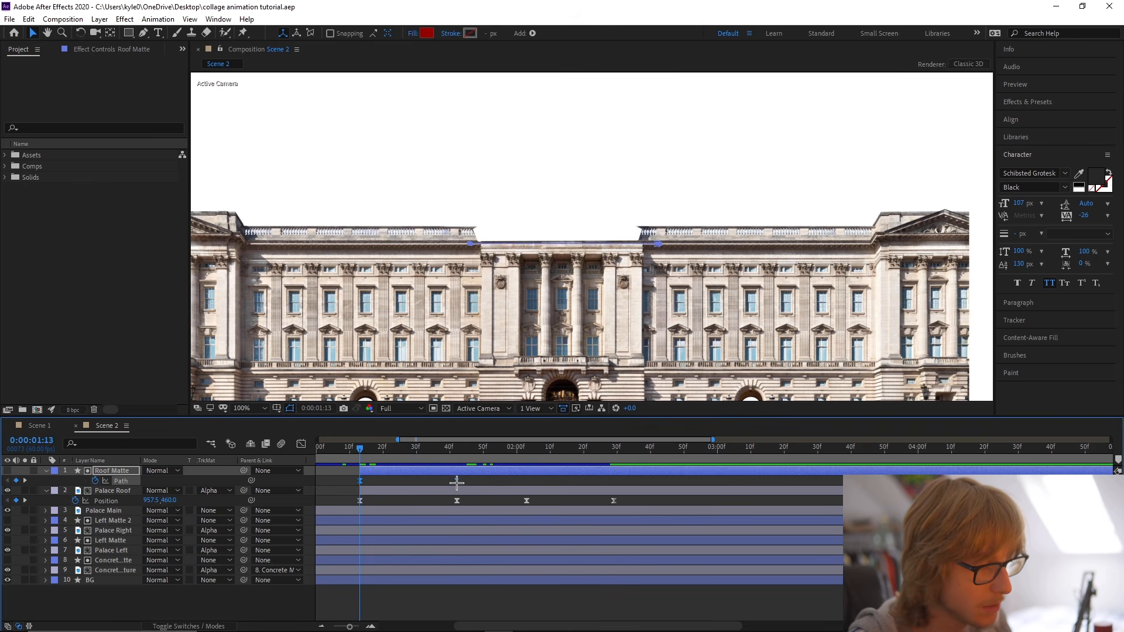
left_click(347, 449)
key("space")
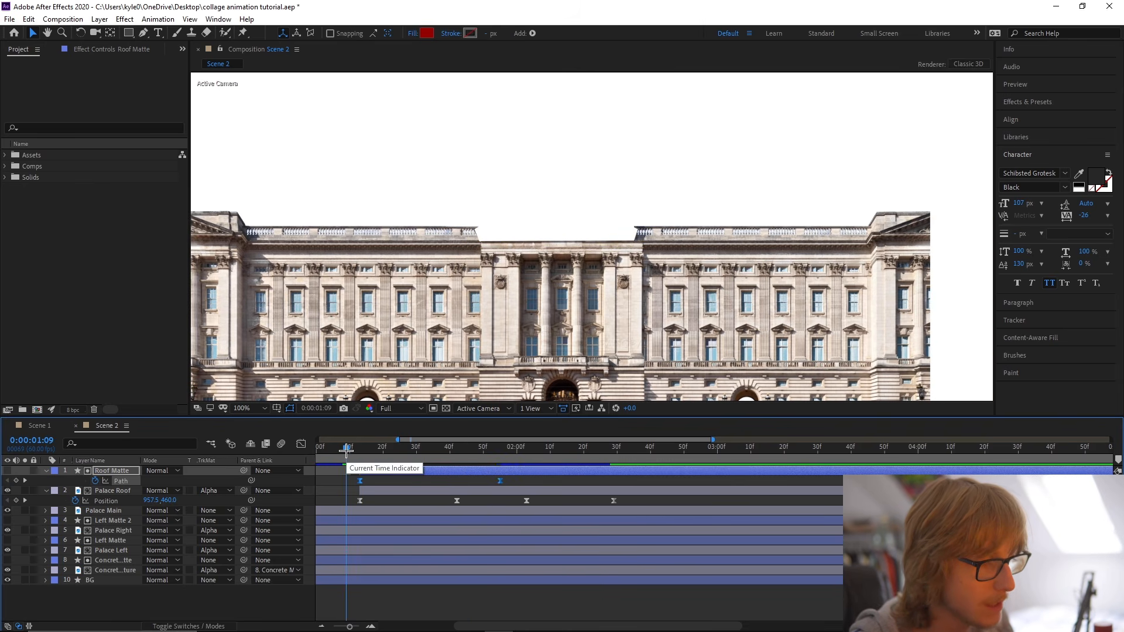
mouse_move(351, 450)
left_mouse_down()
mouse_move(426, 451)
mouse_move(359, 452)
left_mouse_up()
key("ctrl+s")
Keyframe Palace Roof's Rotation at 0° at 0:01:13 and -4° at 0:01:42.
left_click(375, 490)
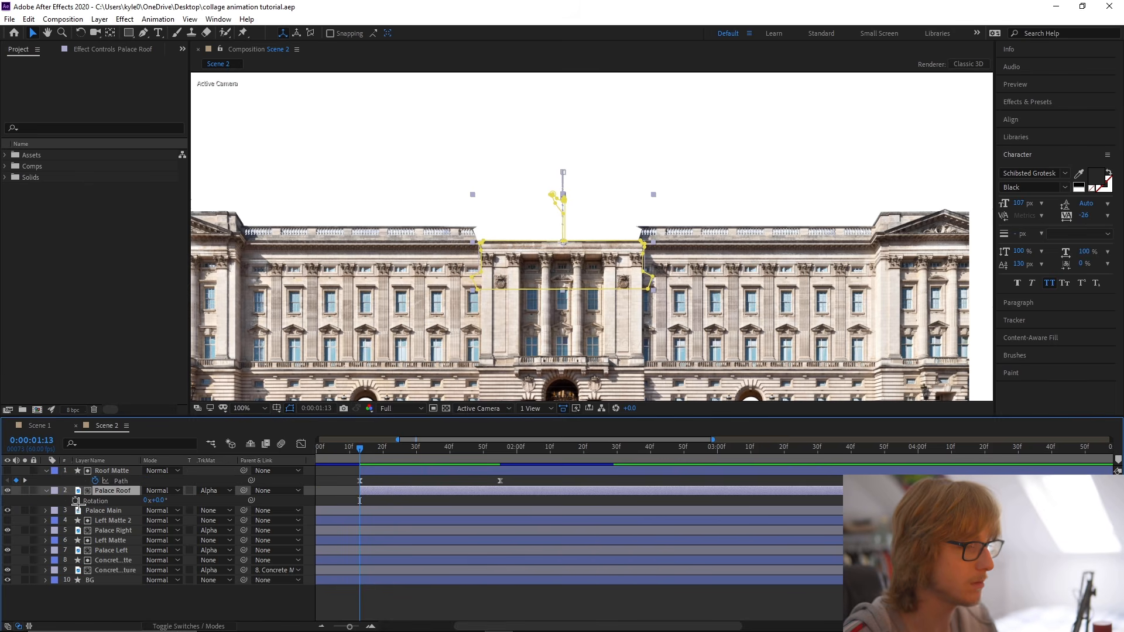
key("r")
key("shift+p")
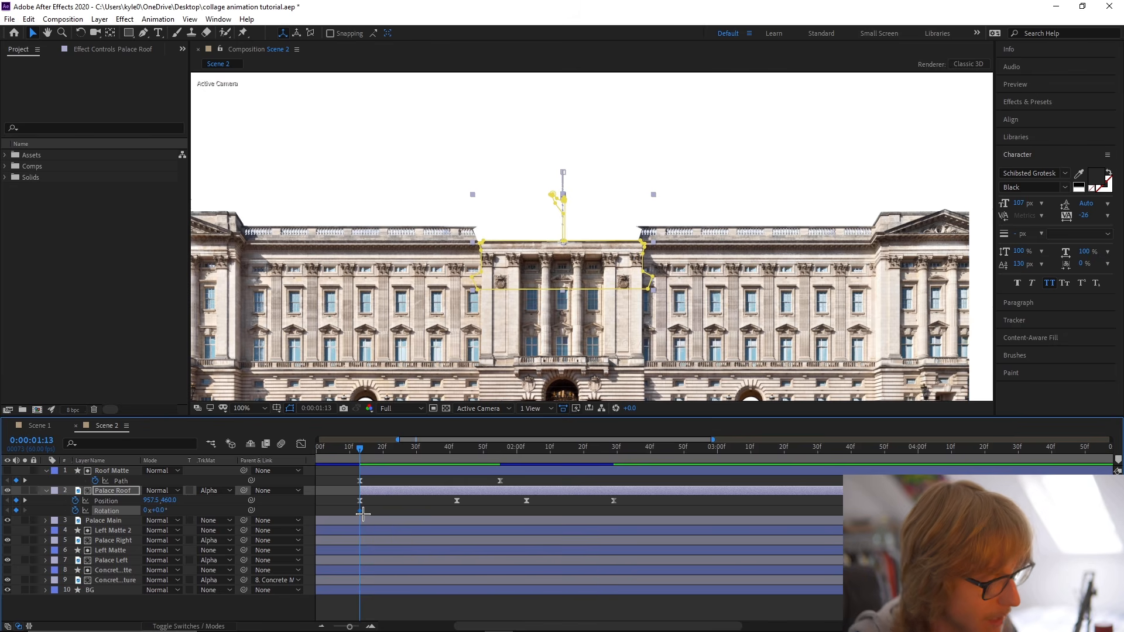
key("k")
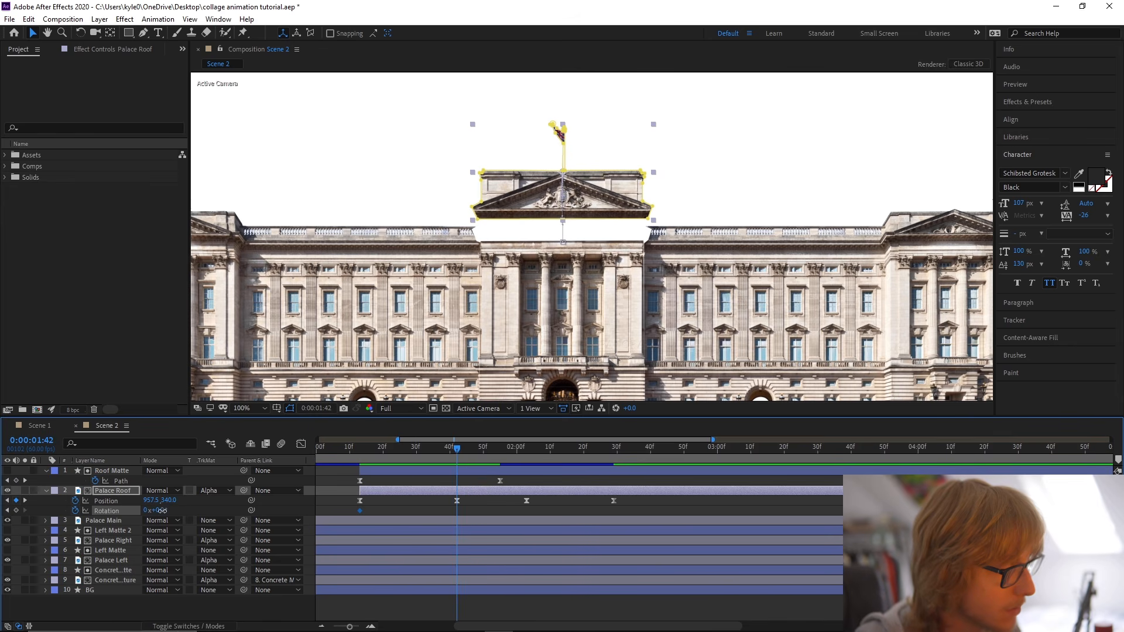
type("-4")
key("Return")
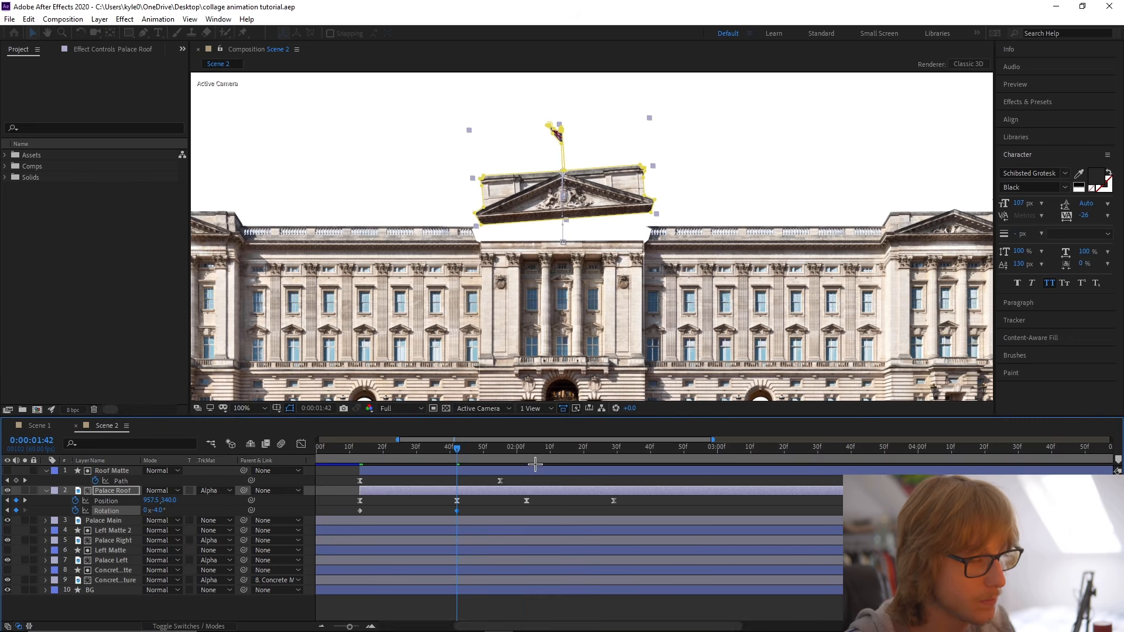
Add Palace Roof Rotation keyframes of 2° at 0:02:03 and 0° at 0:02:29.
left_click(525, 451)
type("2")
left_click(195, 515)
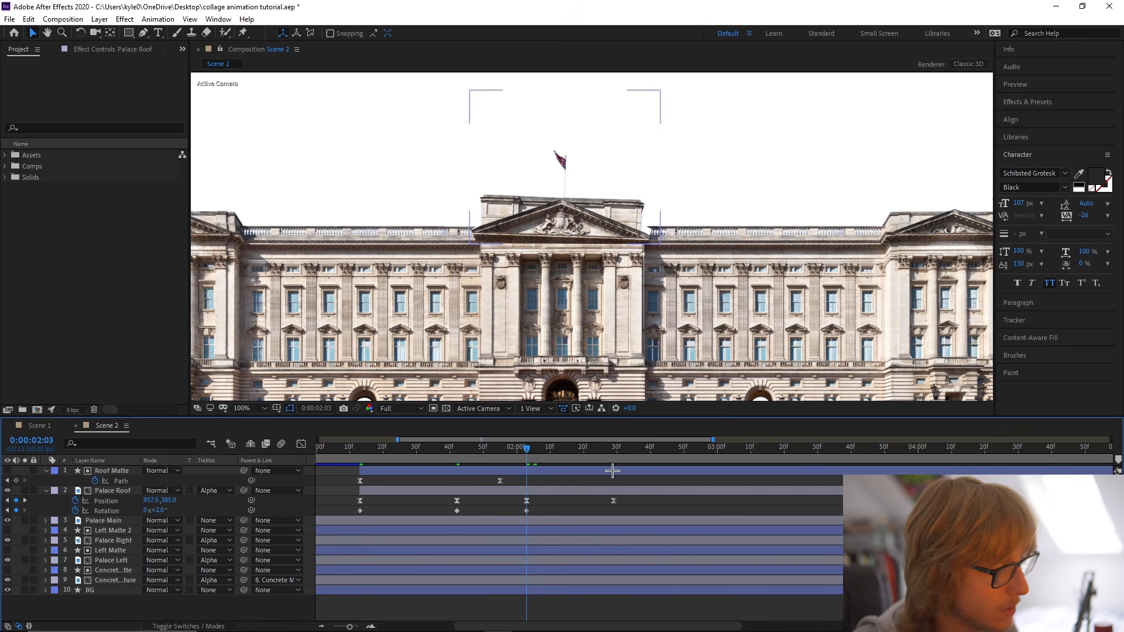
left_click(614, 451)
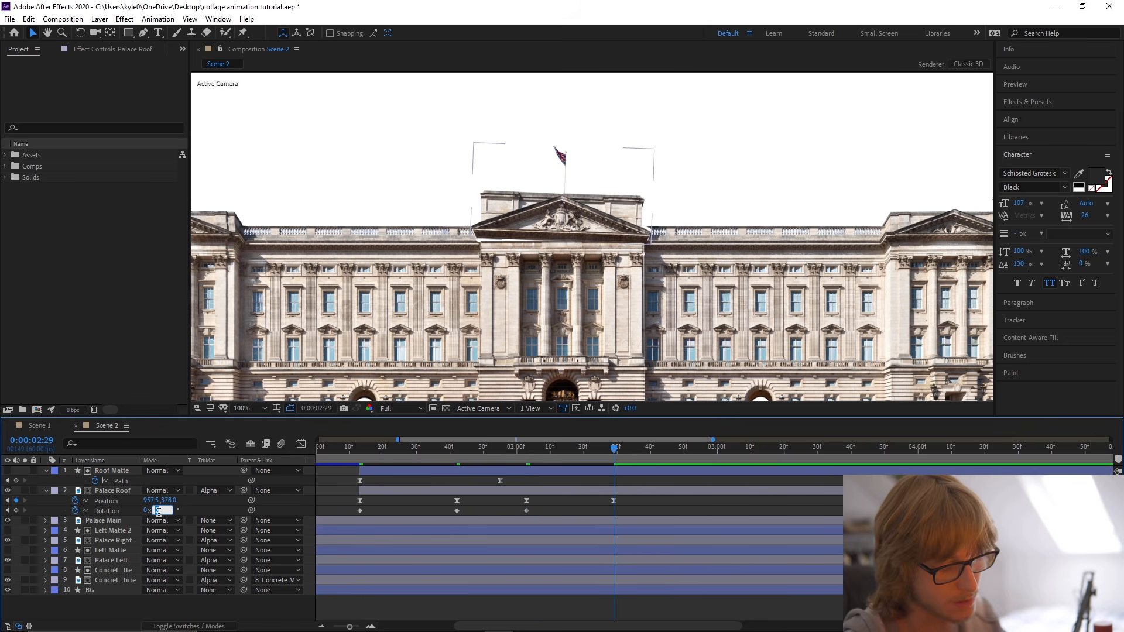
type("0")
key("Return")
Apply Easy Ease to all of Palace Roof's Rotation keyframes.
right_click(107, 512)
mouse_move(192, 495)
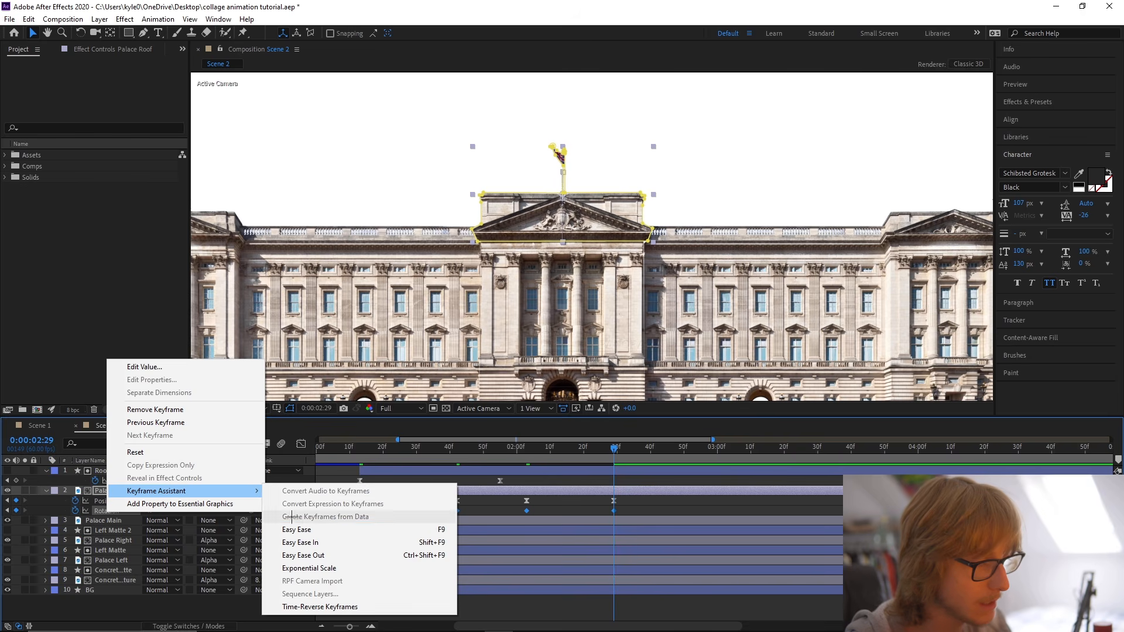
left_click(297, 530)
Reshape Palace Roof's Rotation speed curve with a very fast start and a quick counter-swing that slows gradually, save, and preview it.
left_click(301, 444)
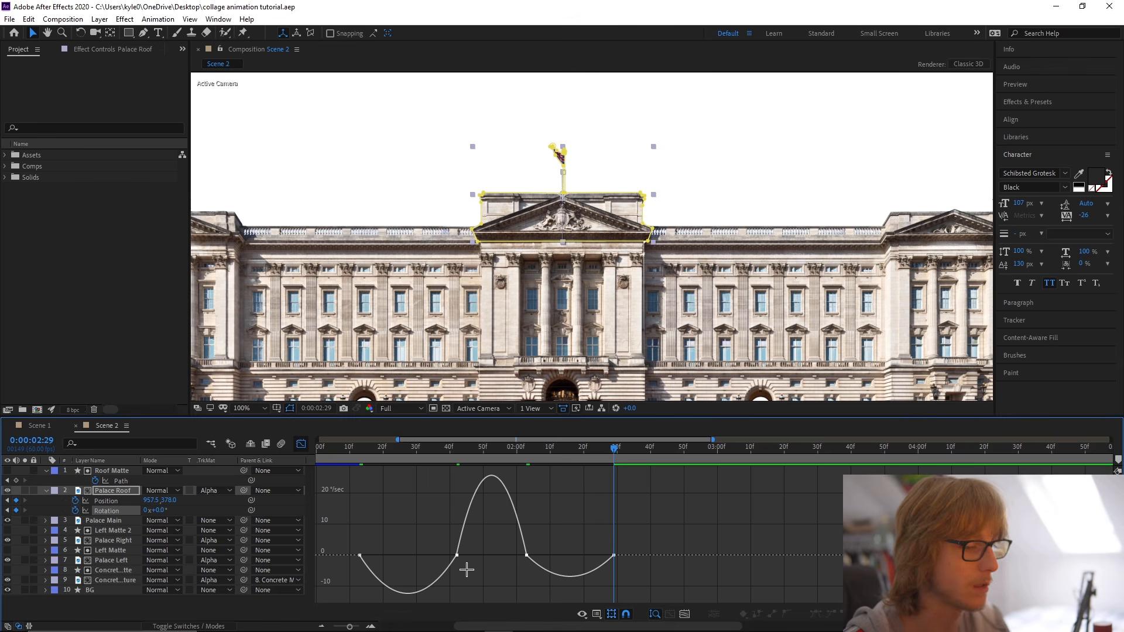
left_click(456, 555)
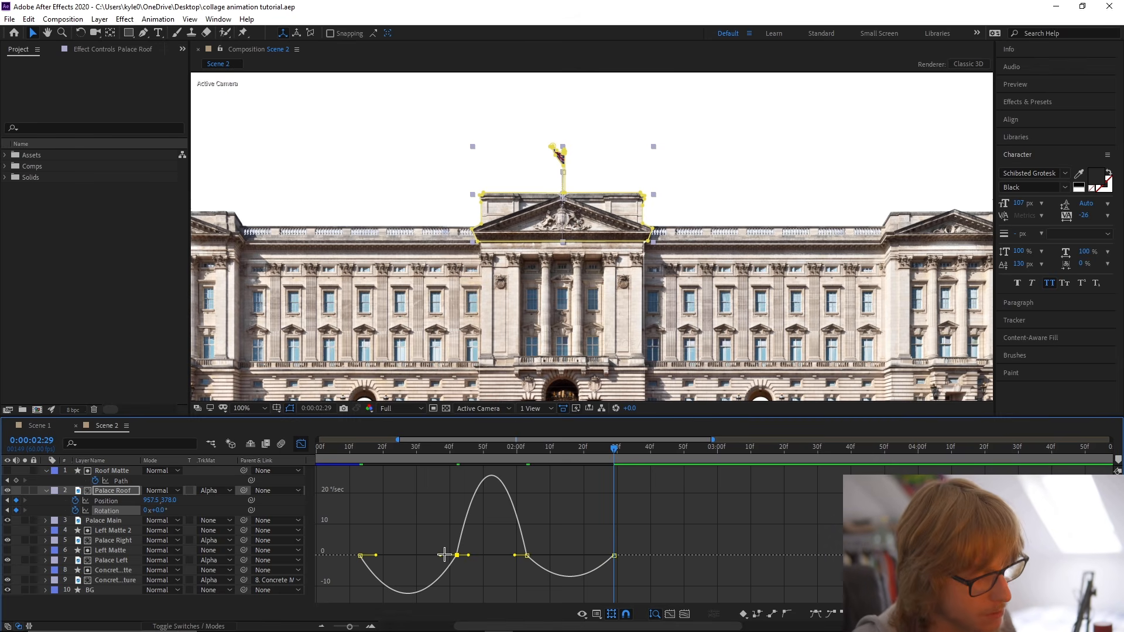
left_click_drag(441, 555, 318, 527)
key("ctrl+s")
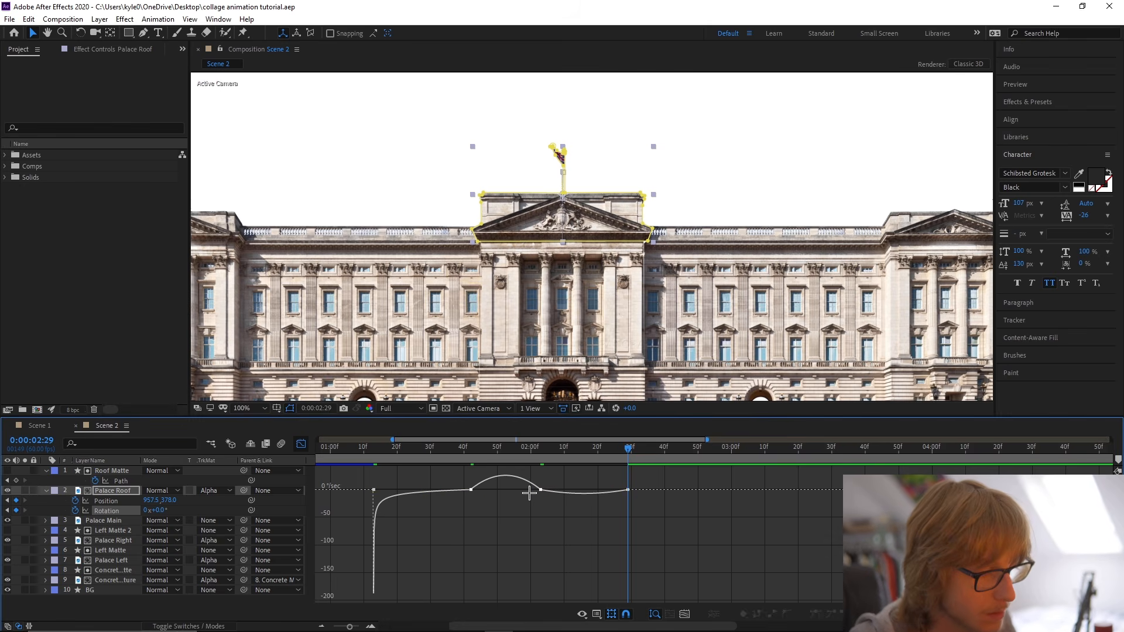
left_click_drag(529, 489, 506, 489)
key("ctrl+s")
left_click(357, 448)
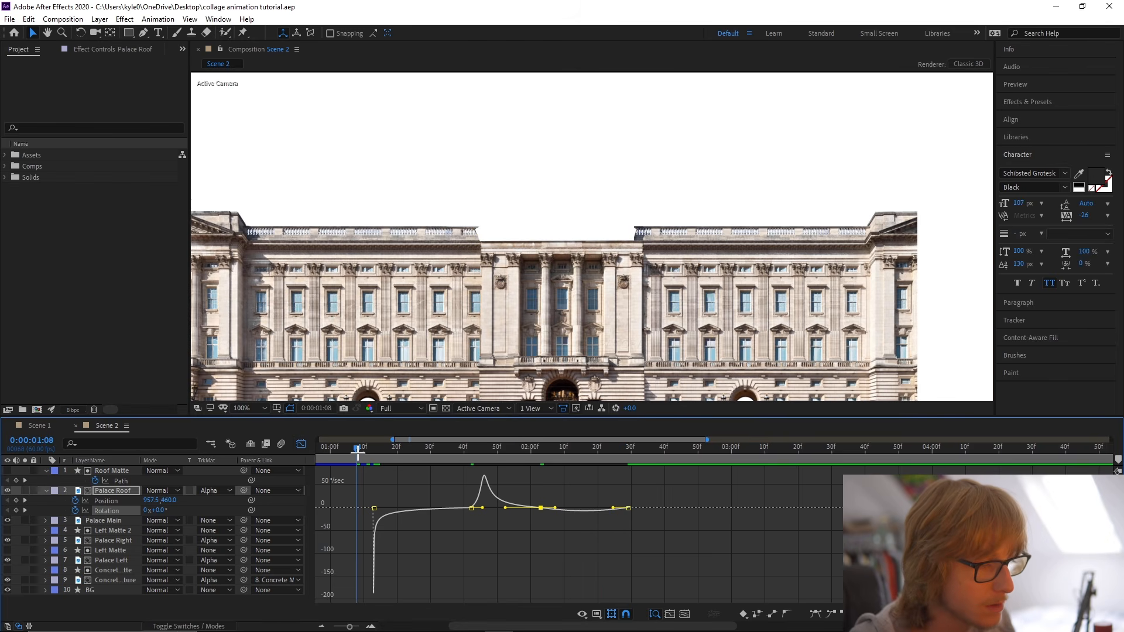
key("space")
Copy Red Star and Yellow Square from Scene 1 into Scene 2, starting both layers at 0:01:08.
left_click(53, 425)
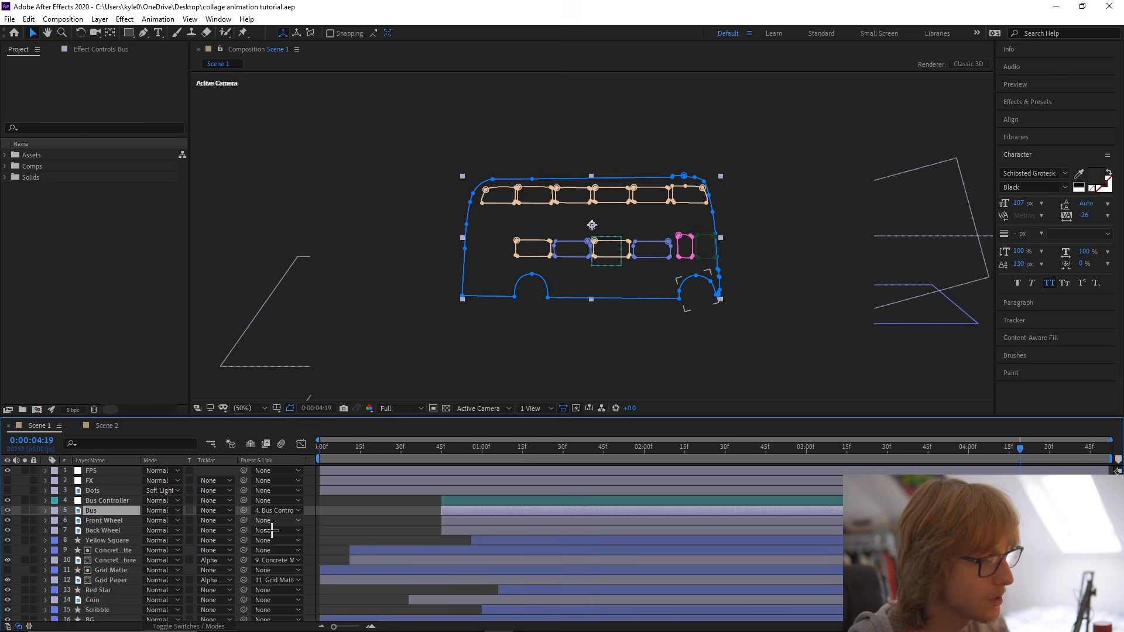
left_click(106, 590)
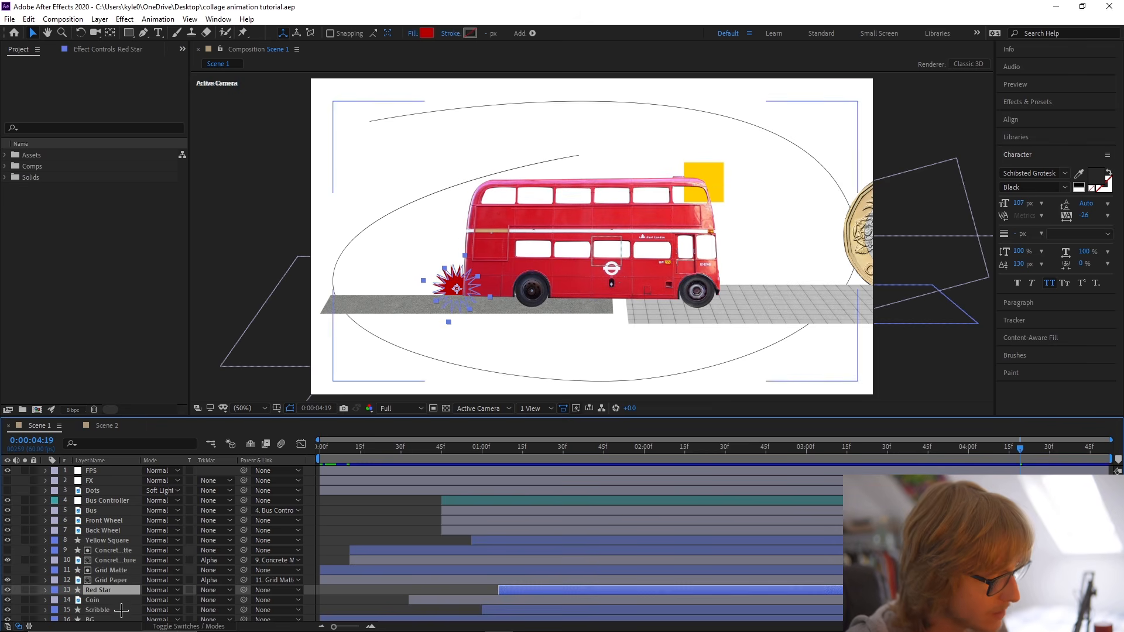
scroll(126, 606, "down", 1)
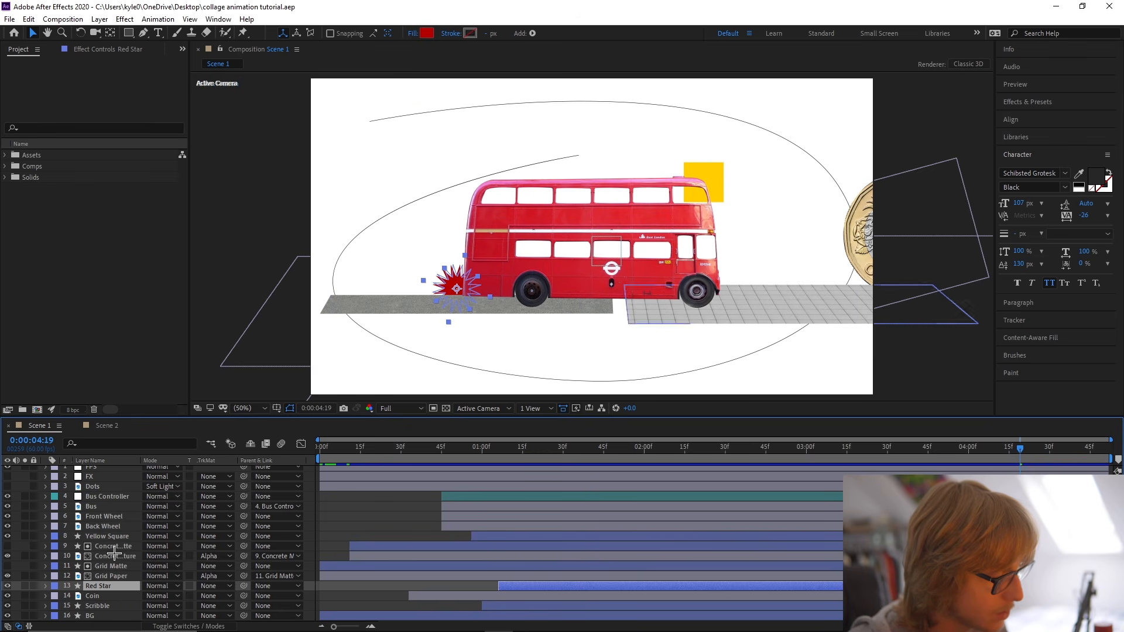
left_click(111, 536, "ctrl")
left_click(104, 426)
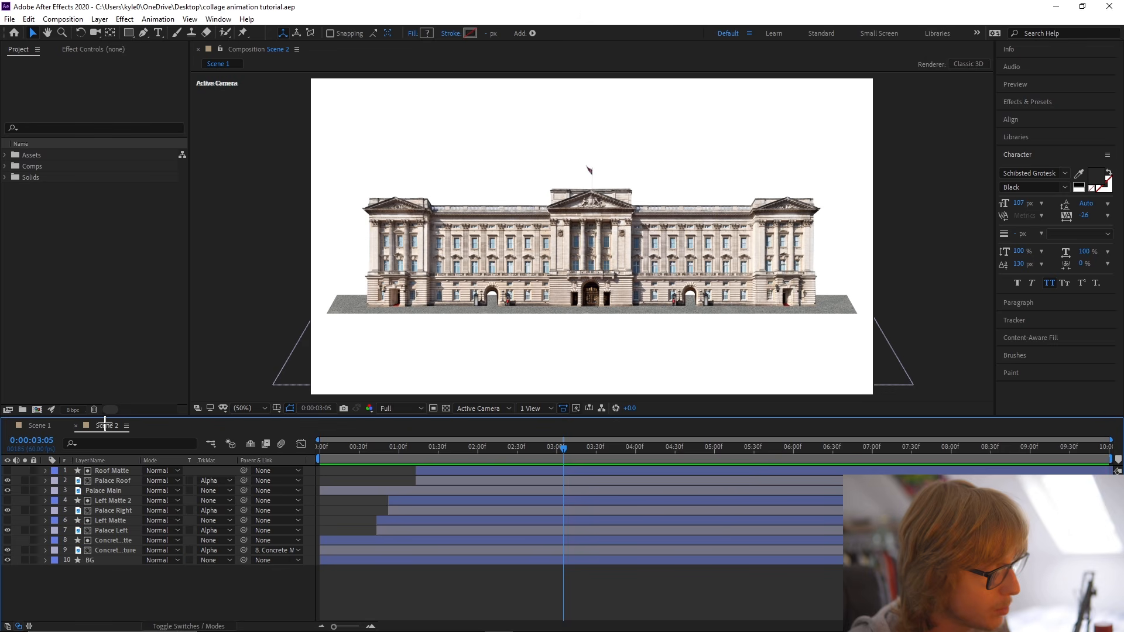
key("ctrl+v")
left_click_drag(529, 445, 409, 455)
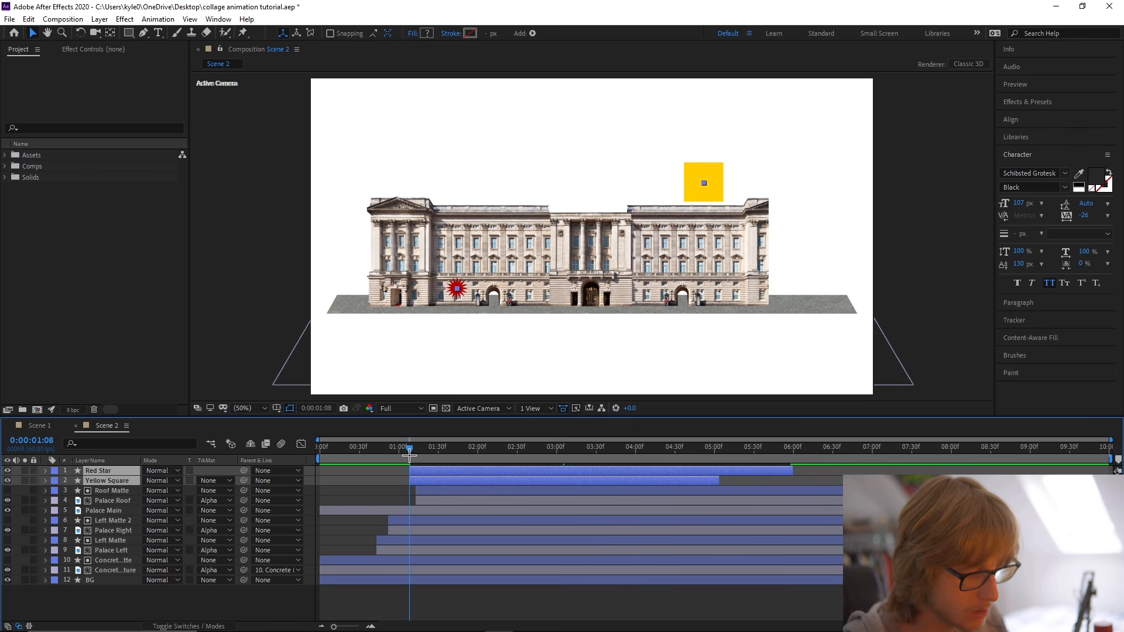
key("bracketleft")
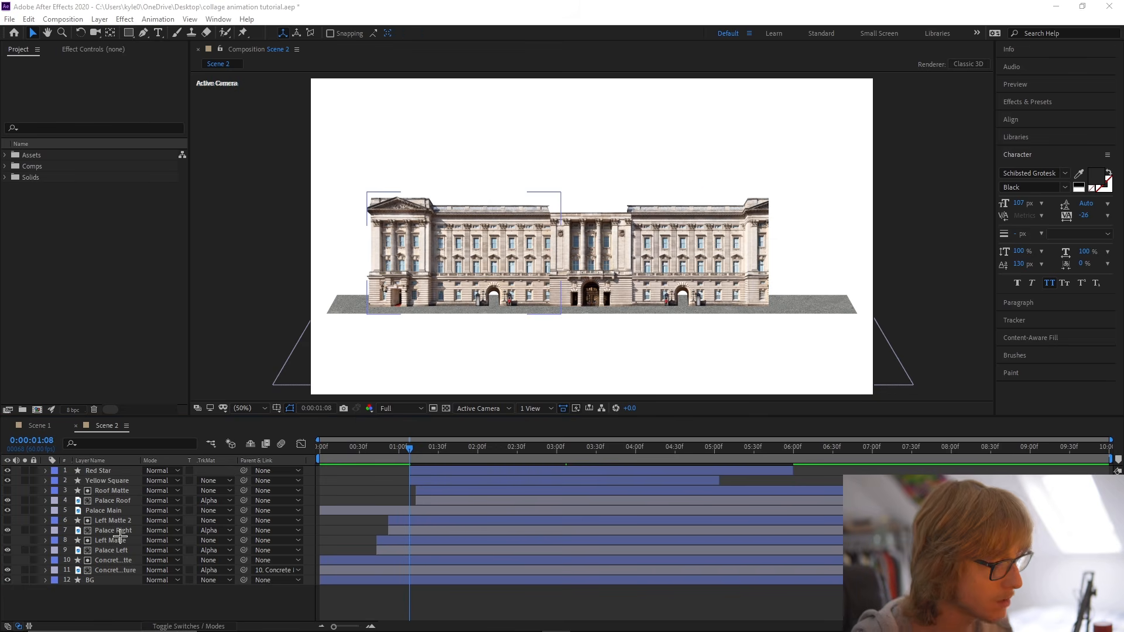
Show Yellow Square's Scale keyframes and extend Red Star and Yellow Square to the end of Scene 2.
left_click(290, 547)
left_click(416, 482)
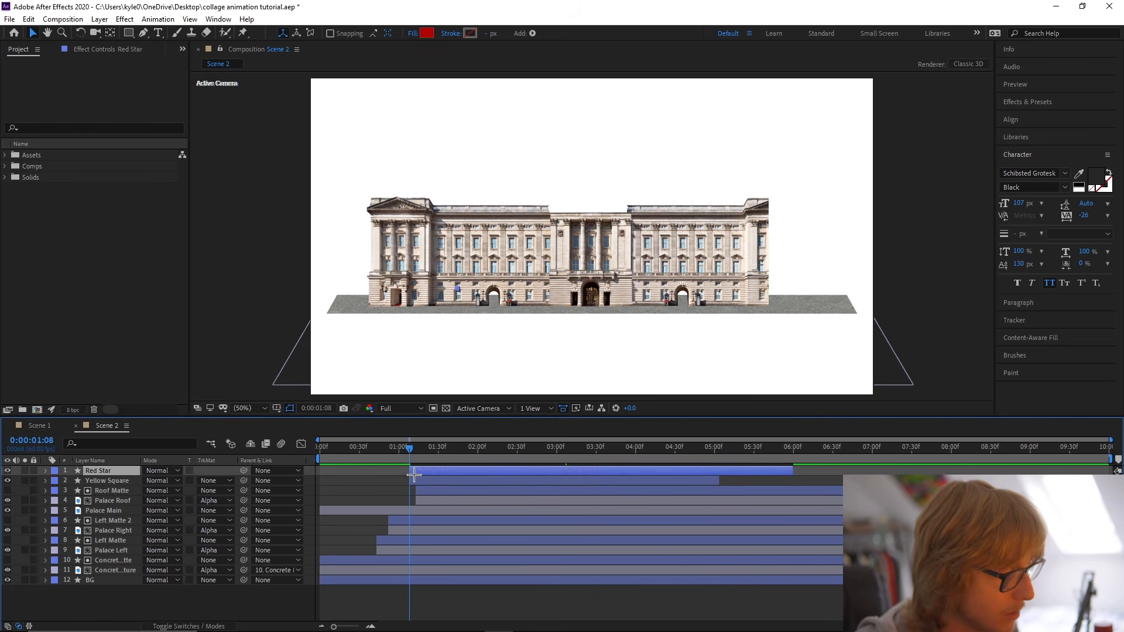
key("s")
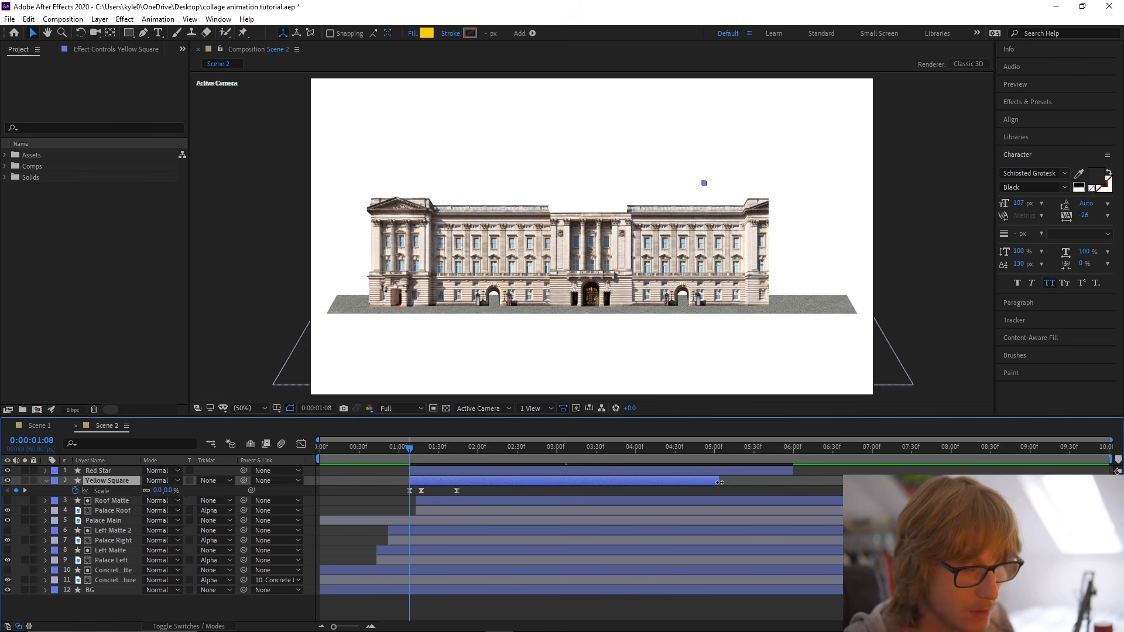
left_click_drag(719, 483, 890, 483)
Place Yellow Square over the palace's upper-left corner and stack its layer directly below Palace Left.
key("space")
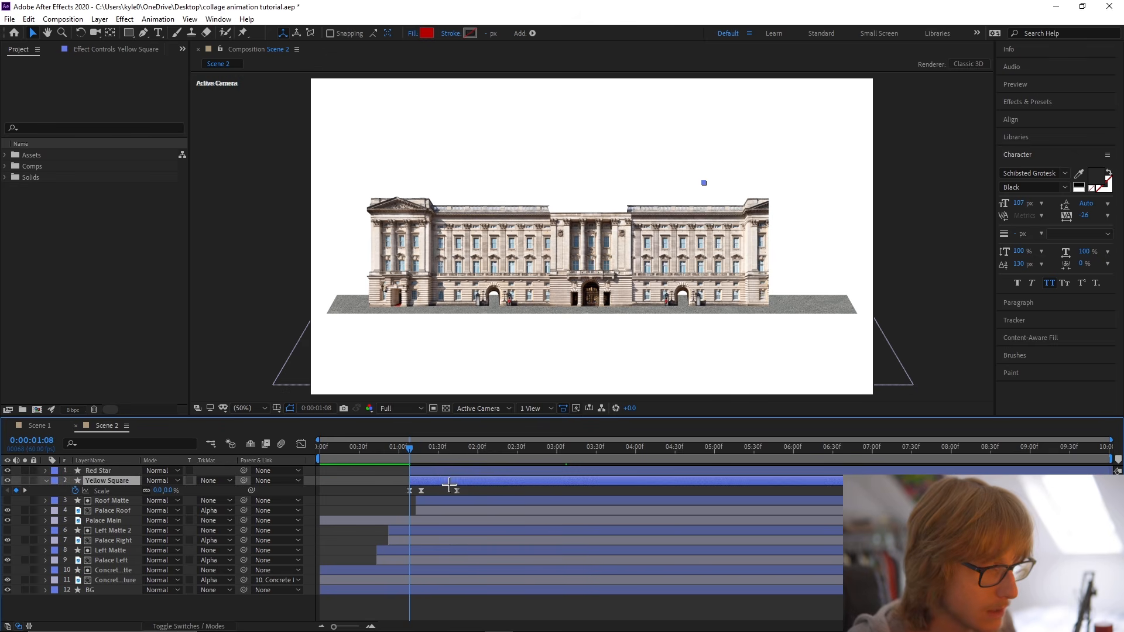
left_click_drag(705, 198, 371, 216)
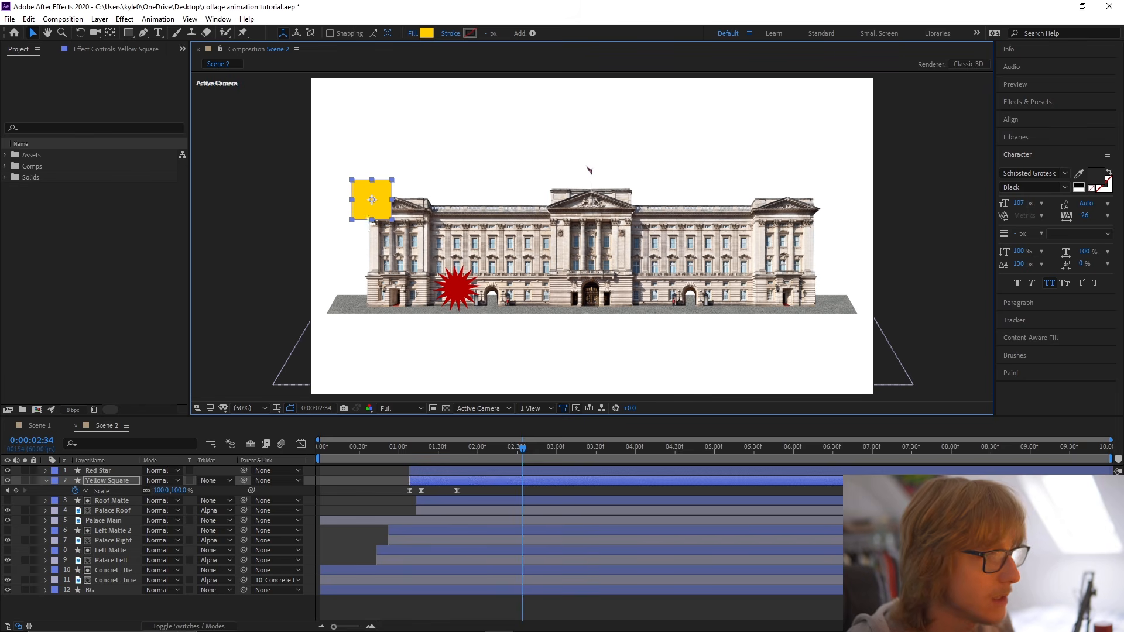
left_click_drag(122, 480, 141, 572)
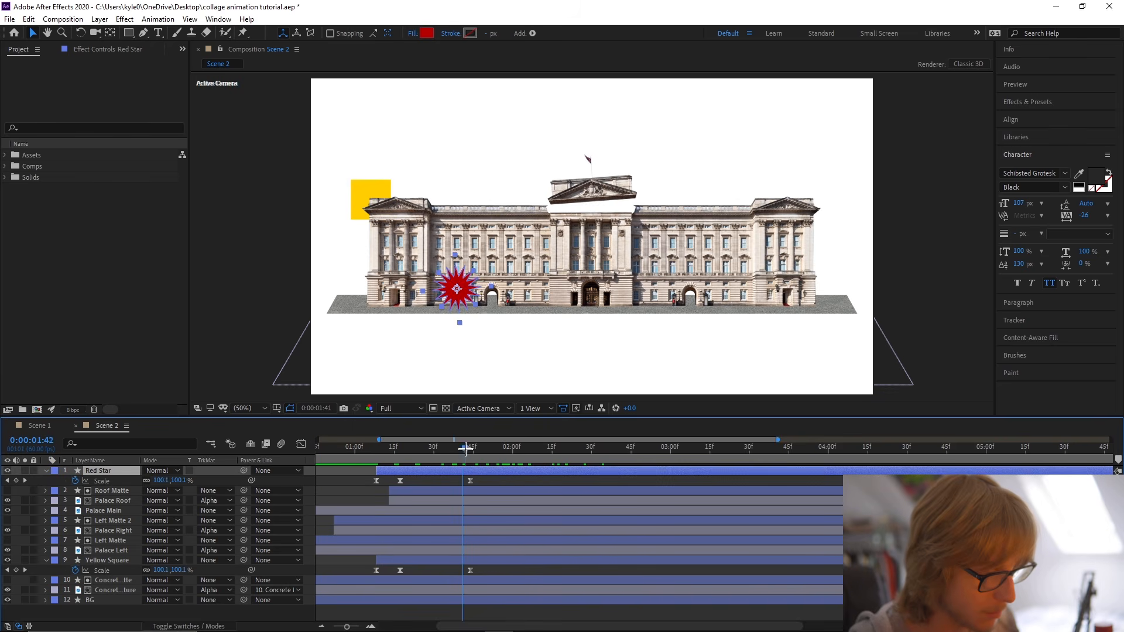
Align Red Star's second Scale keyframe with Yellow Square's and set its Scale to 138% at 0:01:44.
left_click_drag(460, 447, 403, 480)
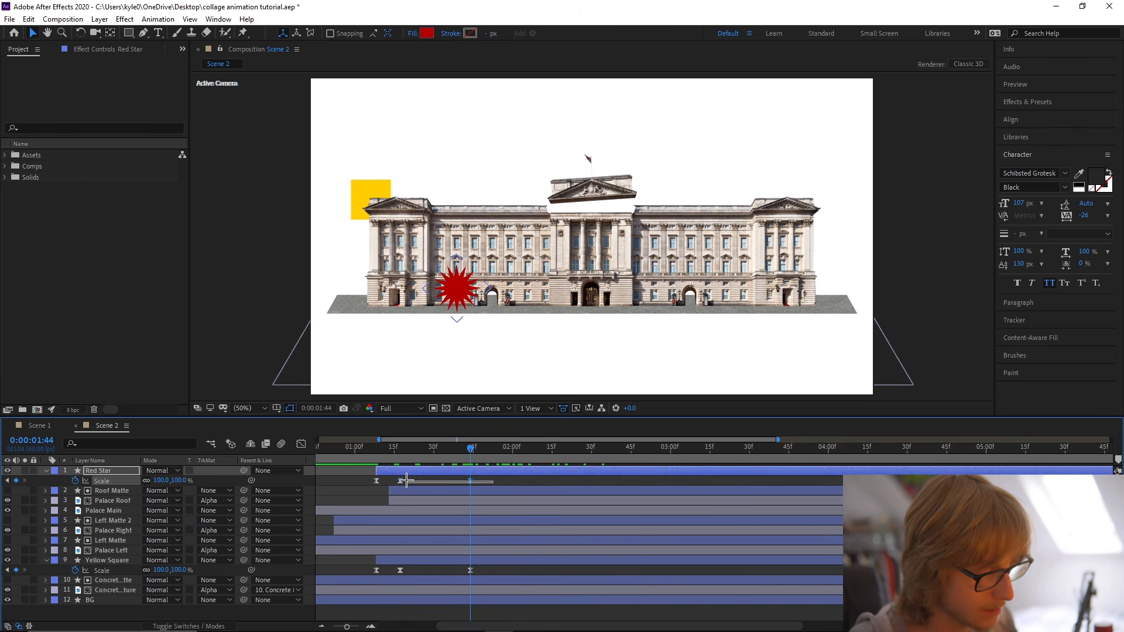
left_click_drag(393, 482, 392, 482)
left_click_drag(164, 484, 186, 484)
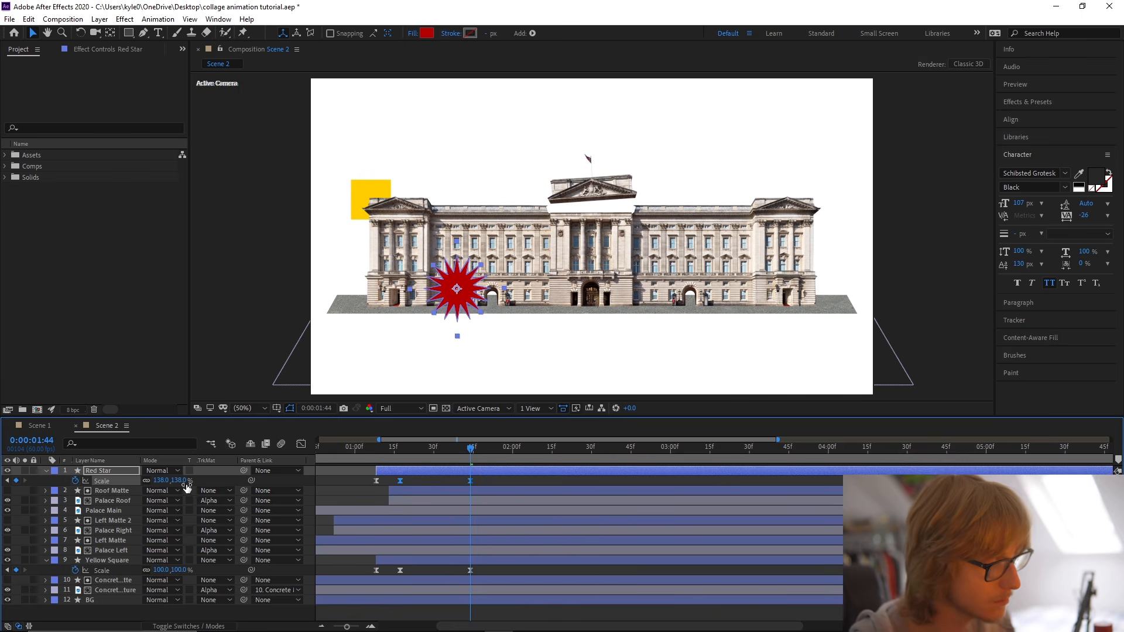
left_click(488, 479)
key("ctrl+s")
Stack Red Star directly below Palace Left and delay its layer to start after Yellow Square.
left_click_drag(111, 471, 138, 556)
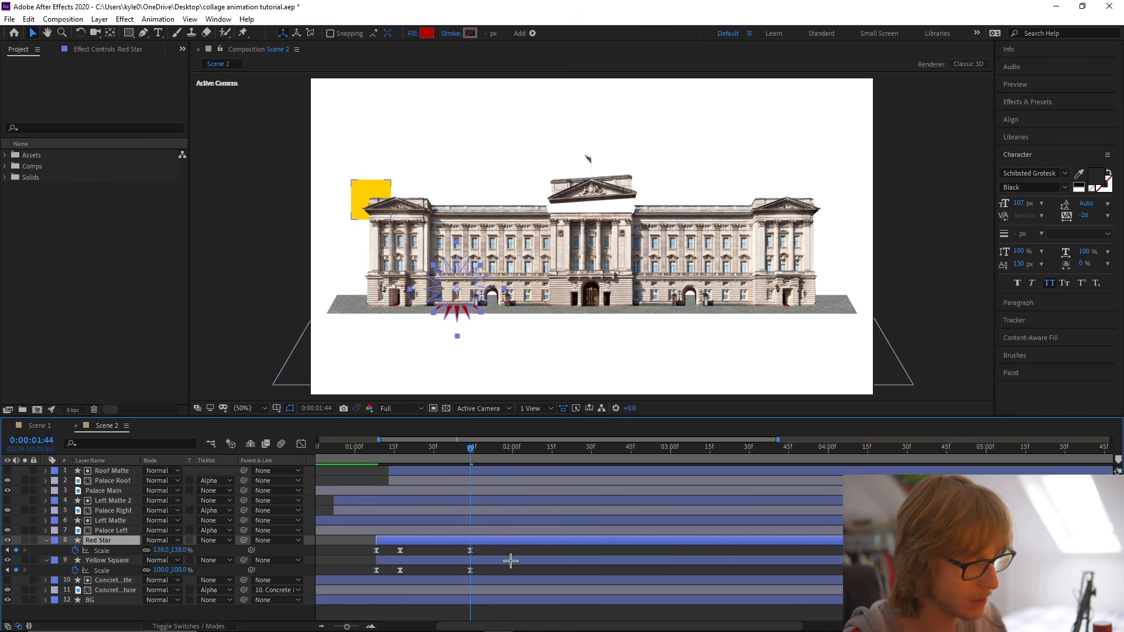
mouse_move(386, 450)
left_mouse_down()
mouse_move(432, 450)
mouse_move(396, 451)
left_mouse_up()
left_click_drag(423, 542, 452, 542)
Position Red Star at the palace's lower-right corner and stack its layer directly above BG.
key("space")
left_click_drag(792, 316, 820, 312)
left_click_drag(121, 540, 120, 594)
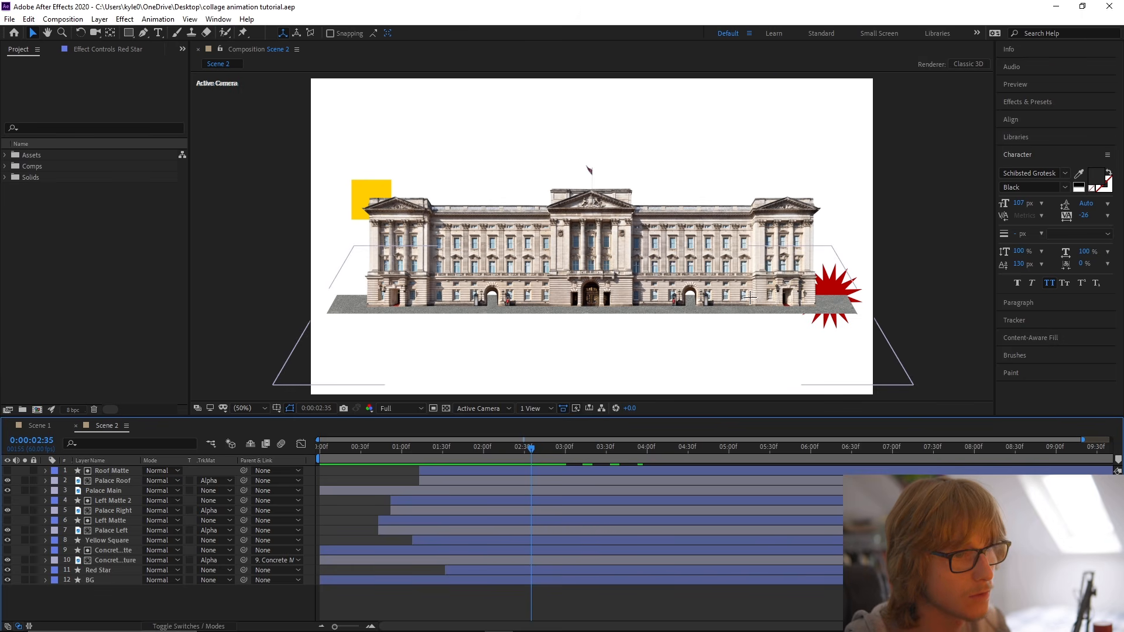
Set the Pen tool to no fill with a black 1 px stroke.
left_click(145, 33)
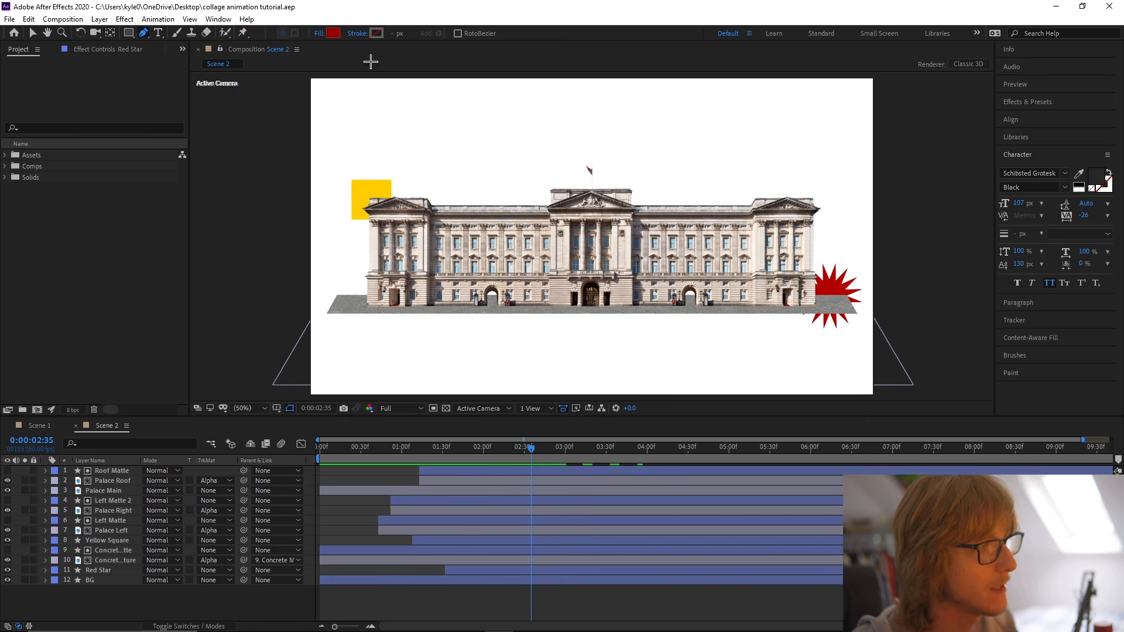
left_click(320, 33)
left_click(491, 267)
left_click(540, 343)
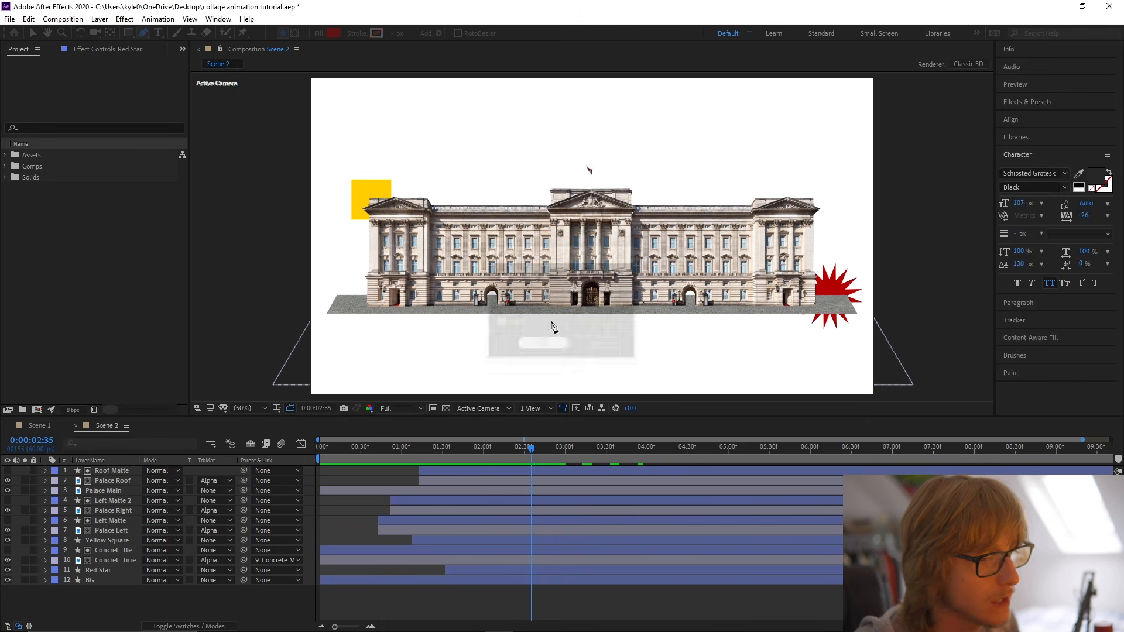
left_click(376, 32)
left_click(462, 539)
left_click(665, 384)
left_click(394, 33)
type("1")
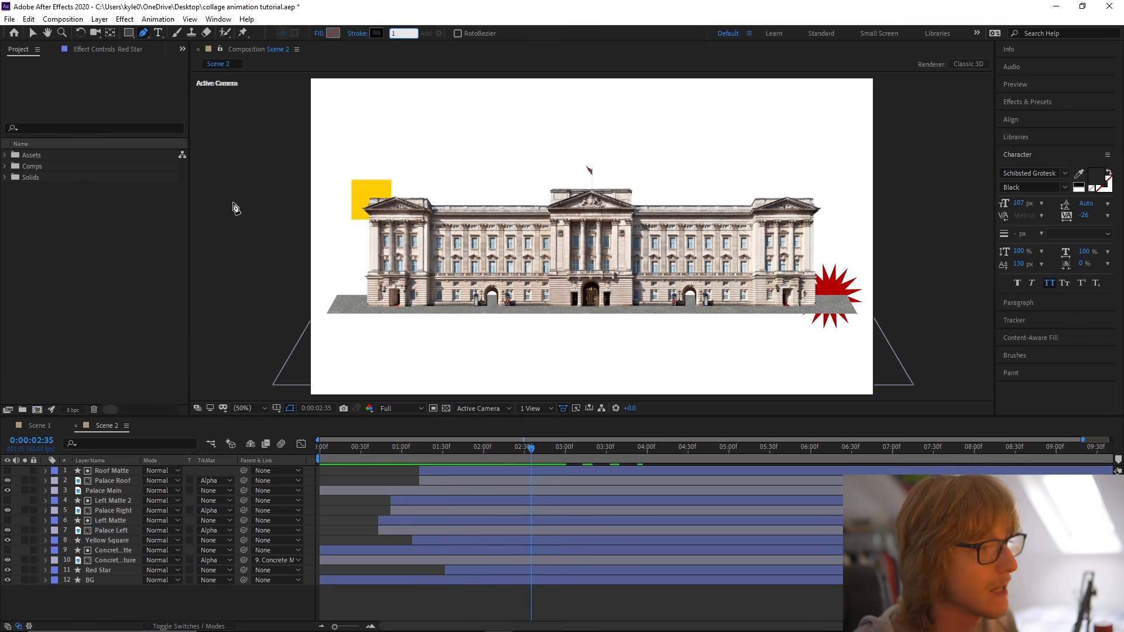
left_click(311, 472)
Draw a four-point zigzag path across the palace, running from above the frame to below it.
scroll(569, 202, "down", 2)
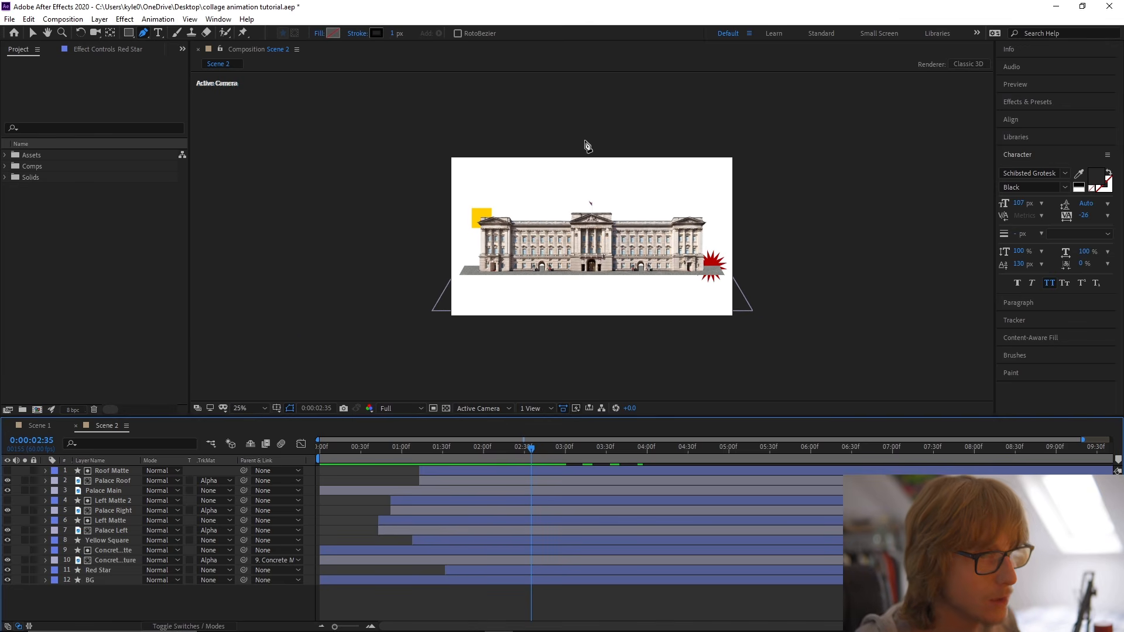
left_click(632, 138)
left_click(528, 193)
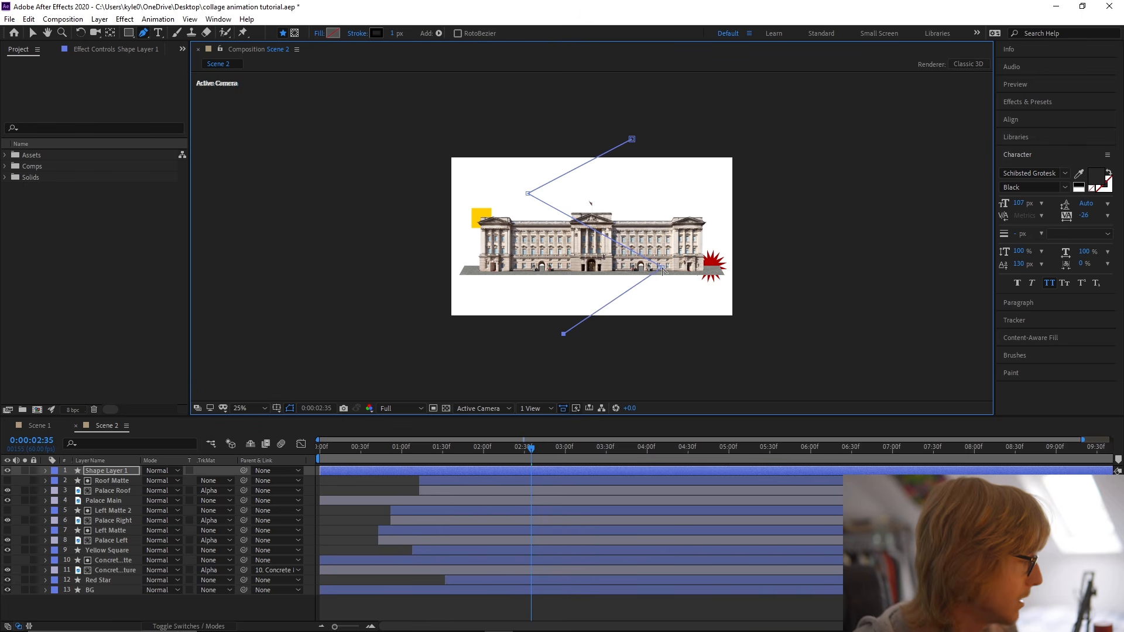
Curve the zigzag path into a smooth S that sweeps around the yellow square, behind the palace and past the red star.
left_click_drag(664, 269, 640, 291)
left_click_drag(527, 193, 539, 242)
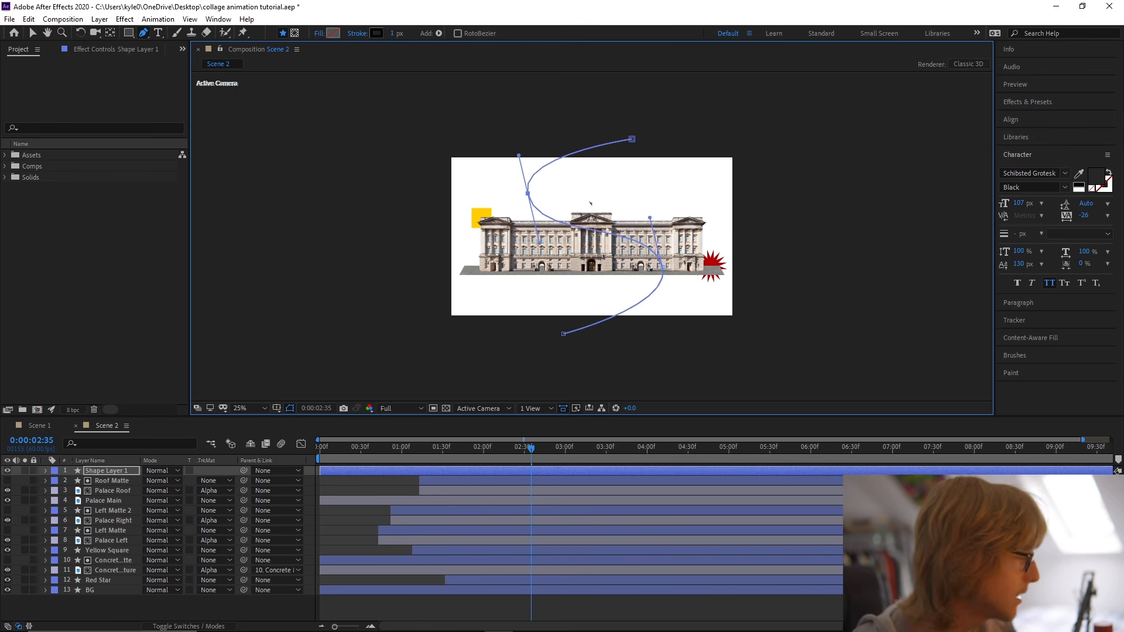
left_click_drag(663, 268, 697, 271)
left_click_drag(563, 332, 570, 304)
left_click_drag(528, 193, 471, 208)
left_click_drag(571, 304, 573, 308)
left_click_drag(706, 246, 699, 181)
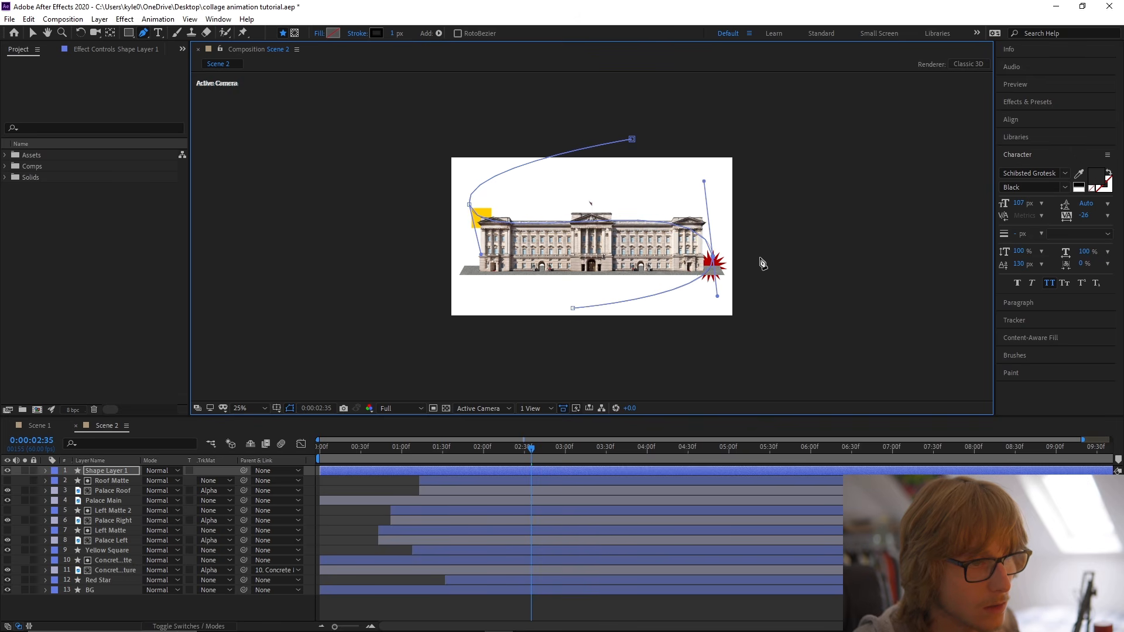
Rename the line's shape layer Scribble and stack it directly above BG.
key("F2")
key("v")
key("period")
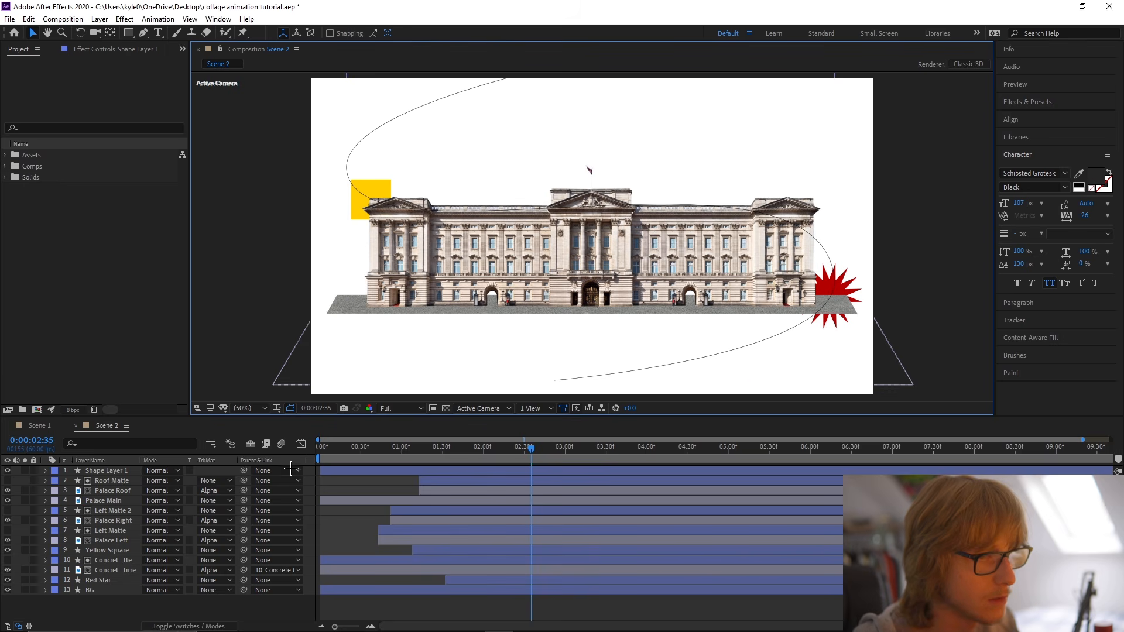
left_click(146, 471)
type("SCribble")
key("Return")
left_click_drag(103, 471, 120, 589)
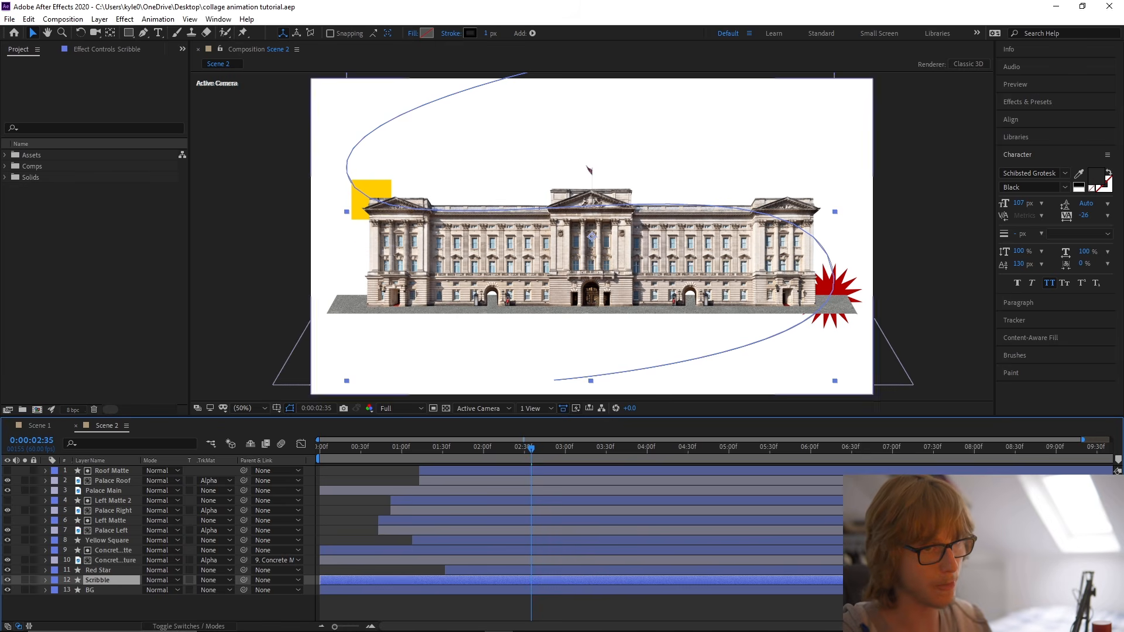
Copy the End keyframes from Scene 1's Scribble onto Scene 2's Scribble and start them at the first frame.
left_click(39, 426)
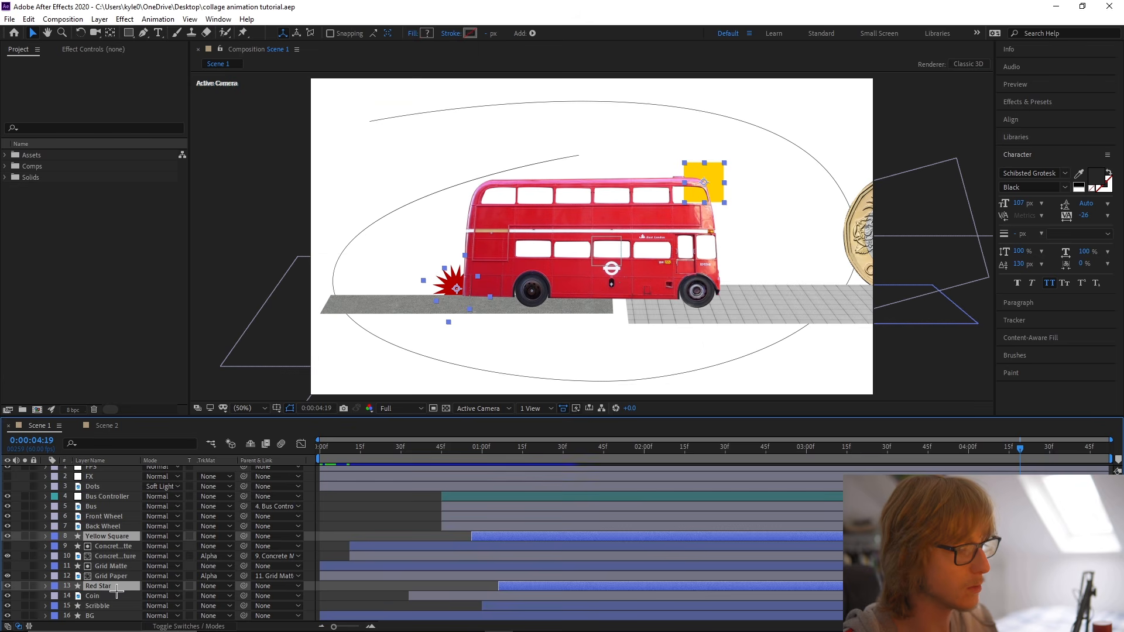
left_click(117, 606)
key("u")
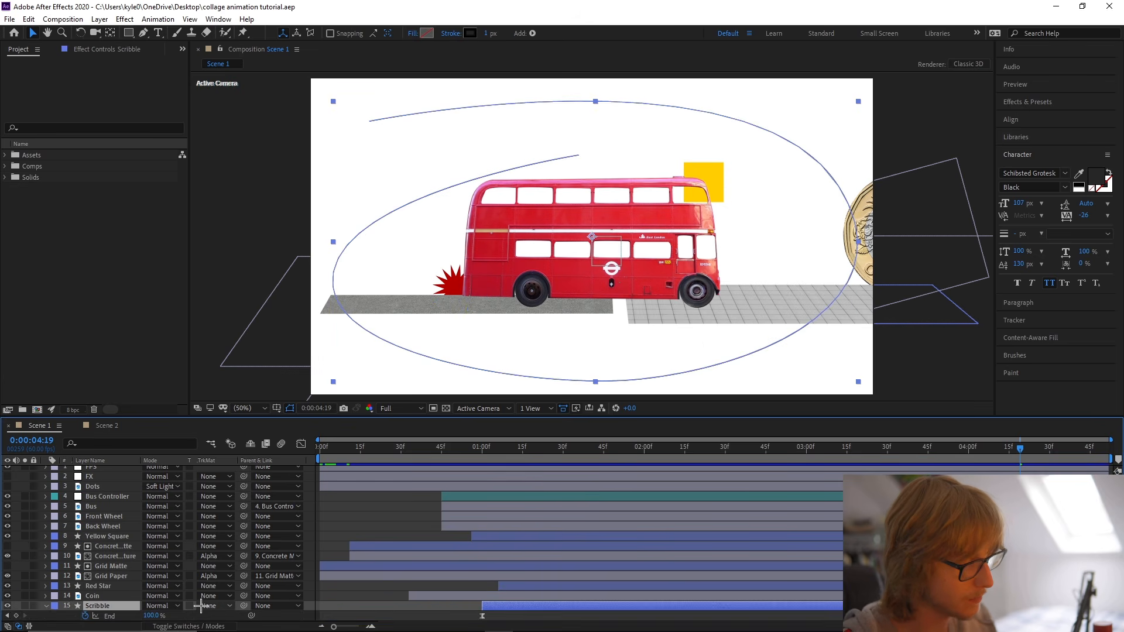
left_click(127, 606)
left_click(482, 454)
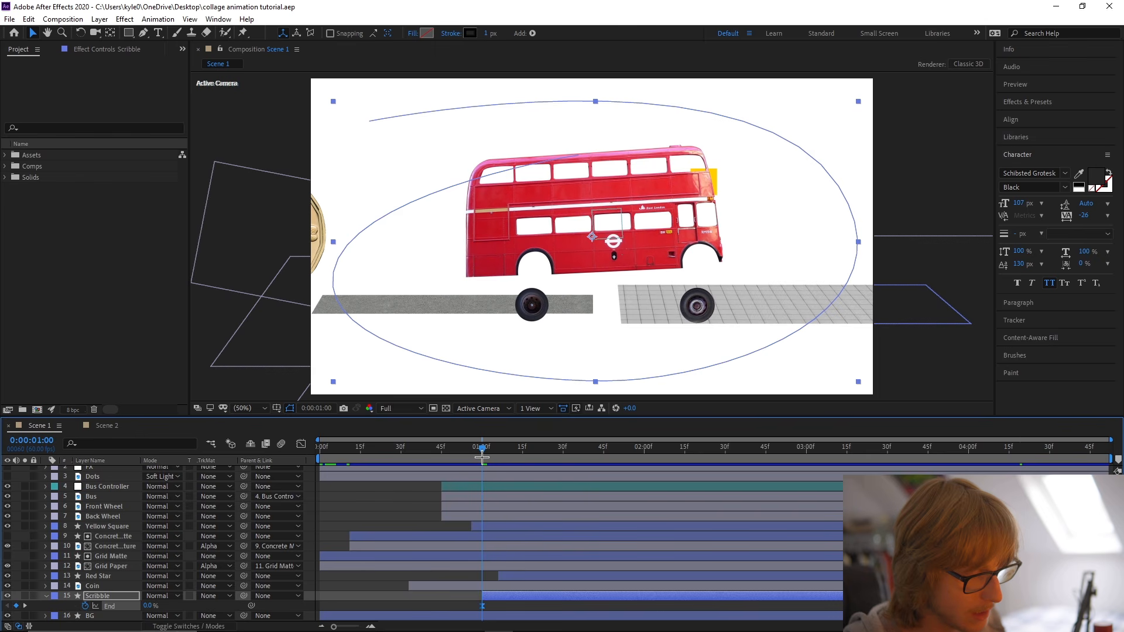
left_click(104, 426)
left_click(110, 580)
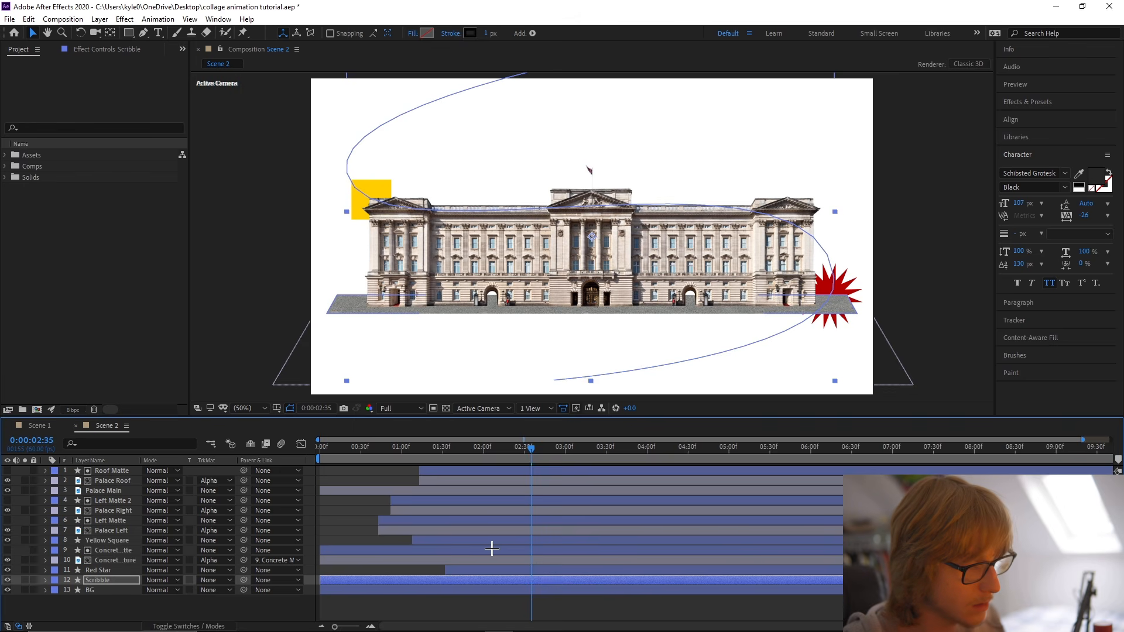
key("u")
left_click_drag(445, 605, 320, 610)
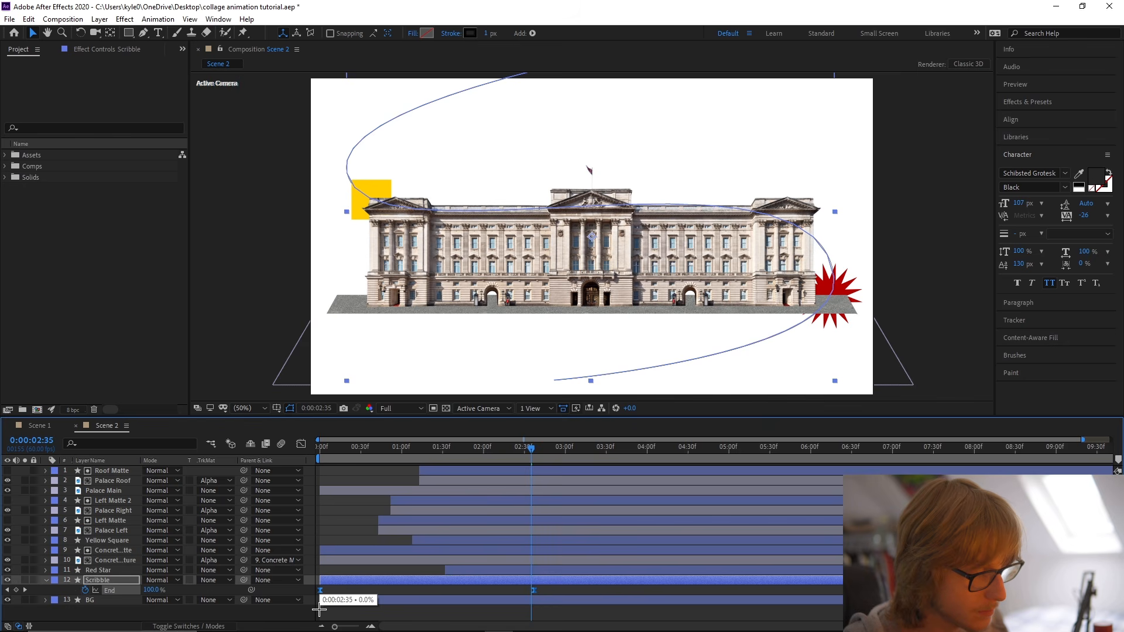
Preview the Scribble layer drawing on, isolated against the transparency grid.
left_click_drag(322, 456, 297, 456)
key("space")
key("space")
left_click(25, 580)
left_click(447, 408)
key("space")
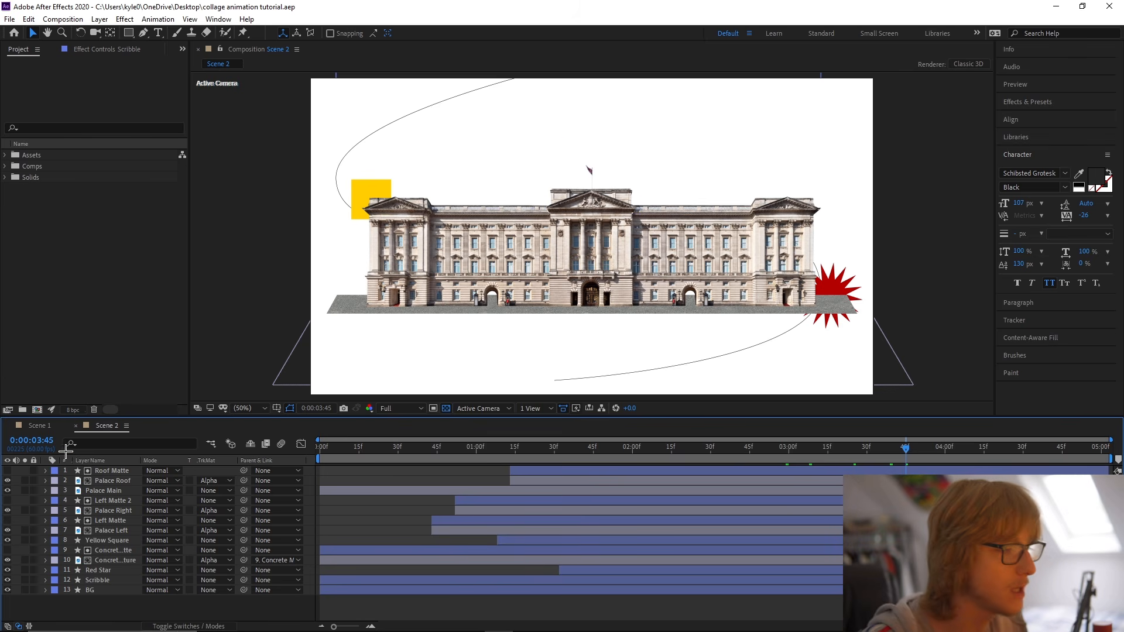
Copy the Coin layer from Scene 1 into Scene 2.
left_click(40, 426)
left_click(47, 596)
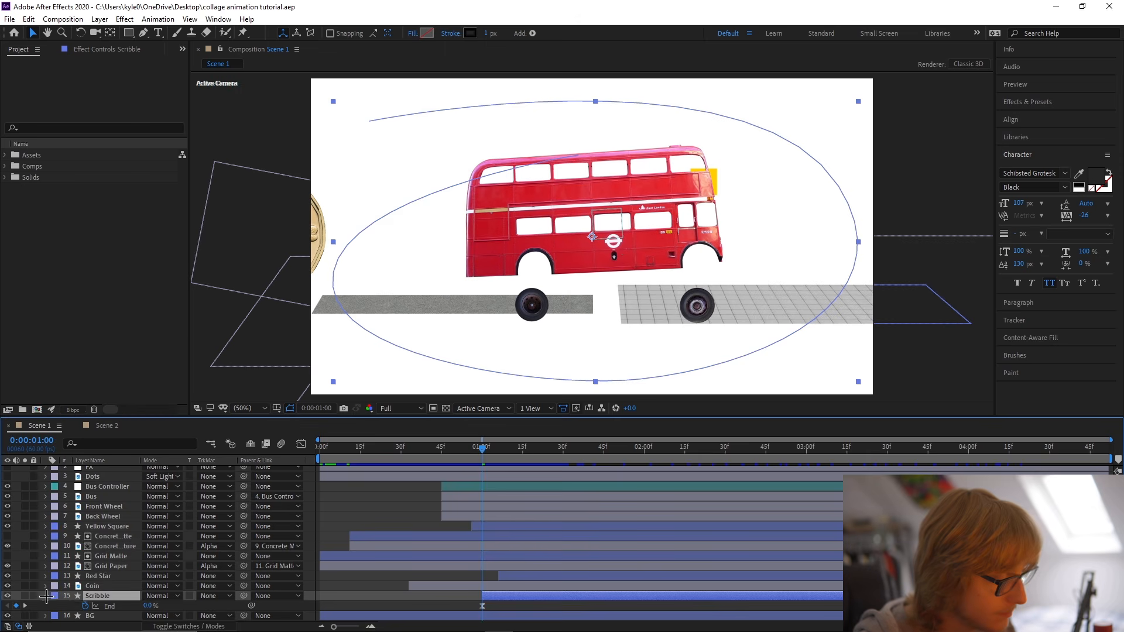
left_click(45, 596)
left_click(46, 596)
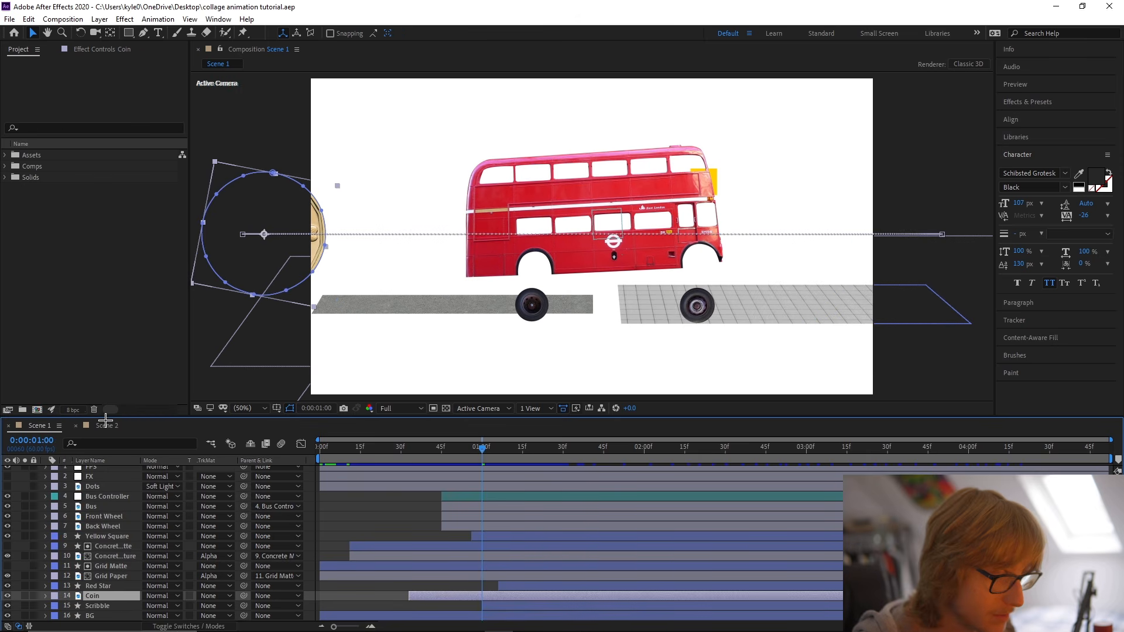
left_click(106, 424)
key("ctrl+v")
Start the Coin layer at Scene 2's first frame and extend it to the end of the composition.
left_click(425, 448)
left_click_drag(428, 448, 299, 448)
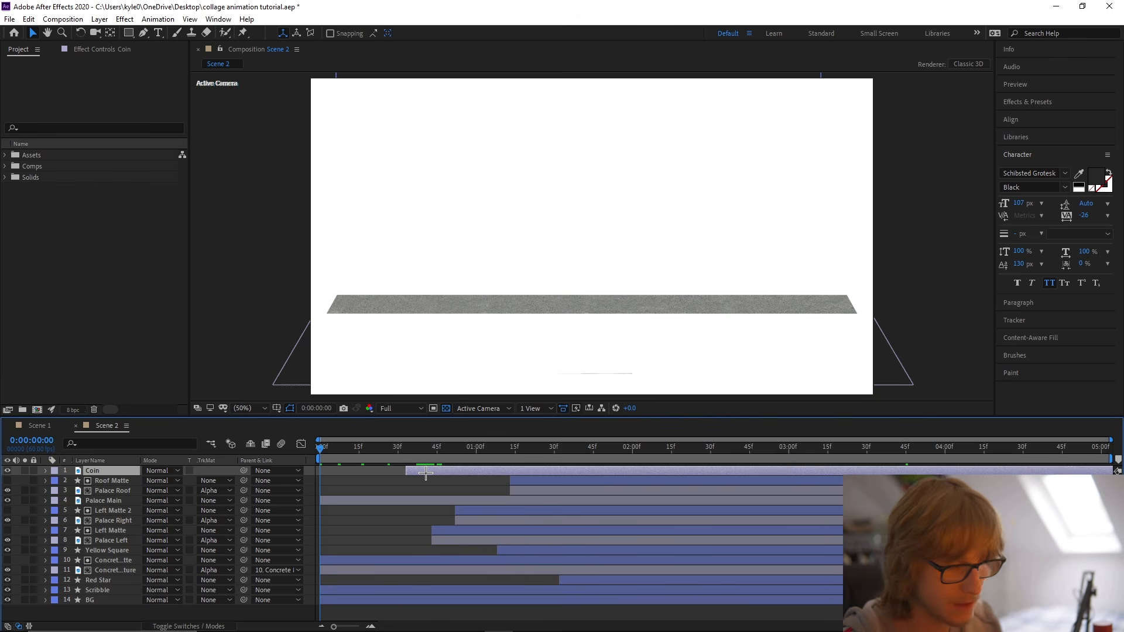
key("bracketleft")
key("u")
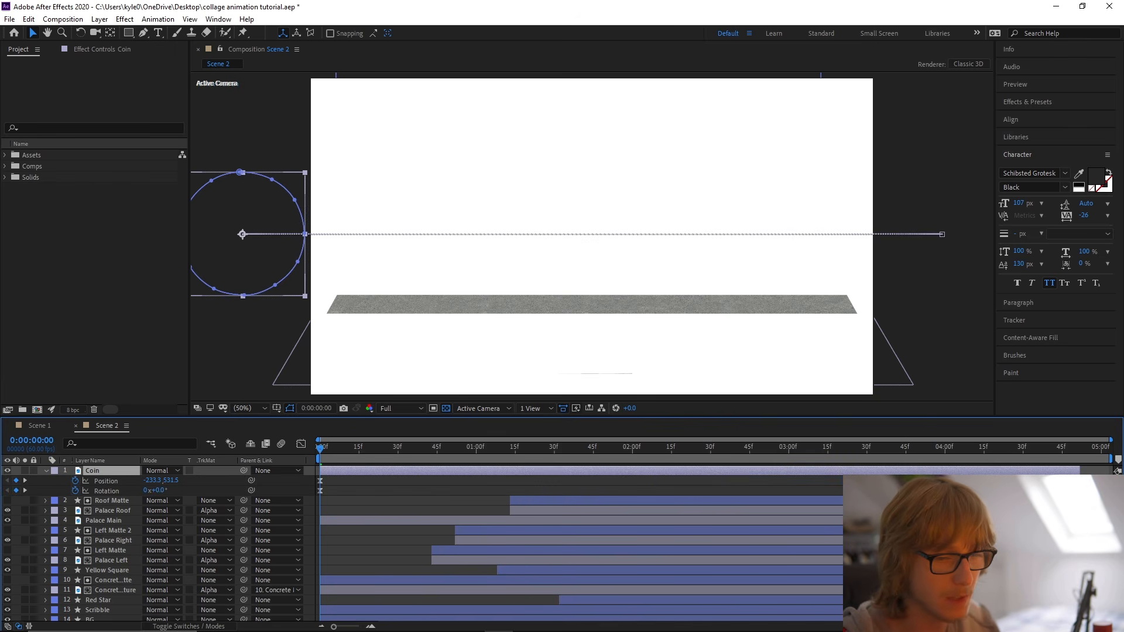
left_click(1049, 457)
left_click_drag(1083, 473, 1118, 473)
key("u")
Stack the Coin layer between Red Star and Scribble.
left_click_drag(1049, 448, 382, 447)
mouse_move(97, 471)
left_mouse_down()
mouse_move(123, 596)
mouse_move(171, 593)
left_mouse_up()
left_click_drag(355, 448, 538, 465)
left_click_drag(102, 593, 103, 581)
key("Home")
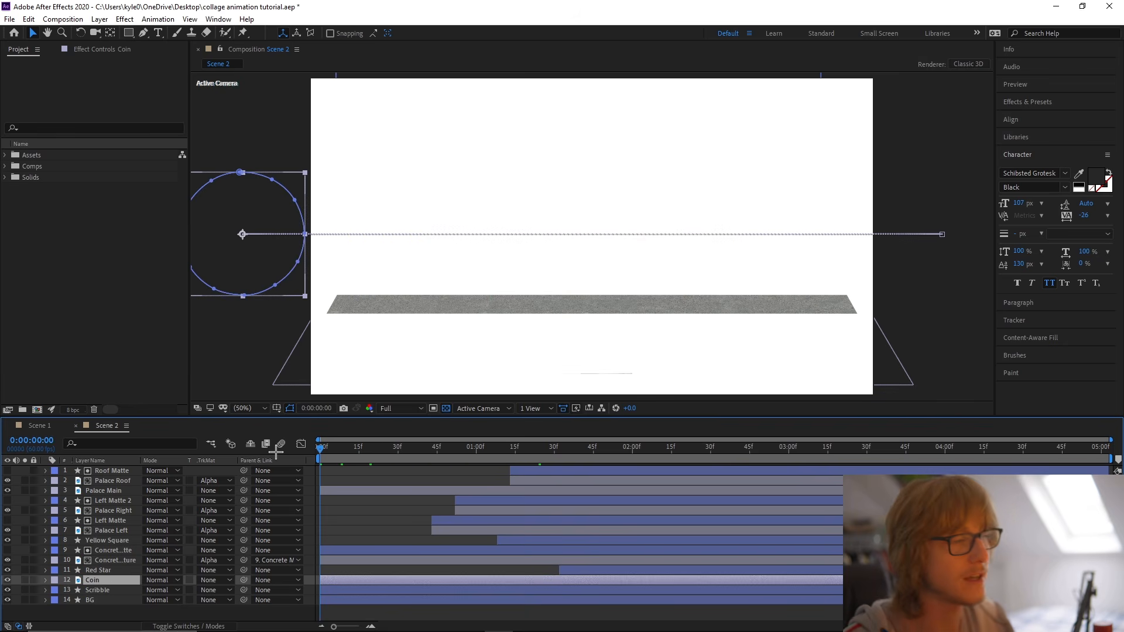
Shift Coin's final Position and Rotation keyframes to the end of the Scene 2 timeline.
left_click_drag(323, 454, 982, 434)
left_click(985, 470)
key("u")
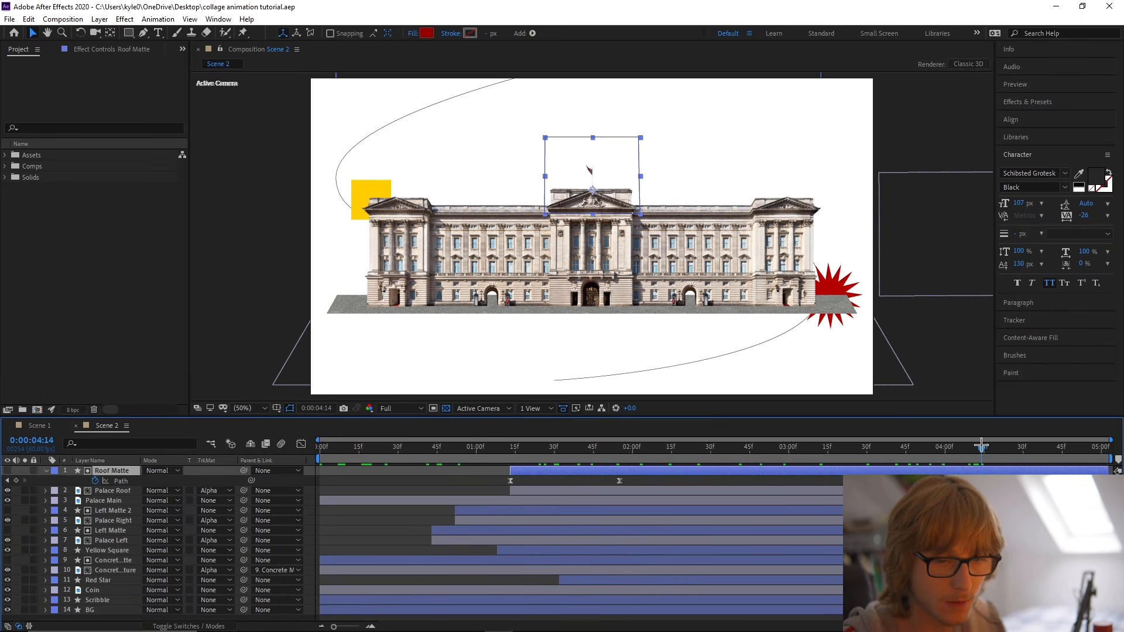
key("u")
left_click(981, 590)
key("u")
key("u")
left_click(981, 580)
key("u")
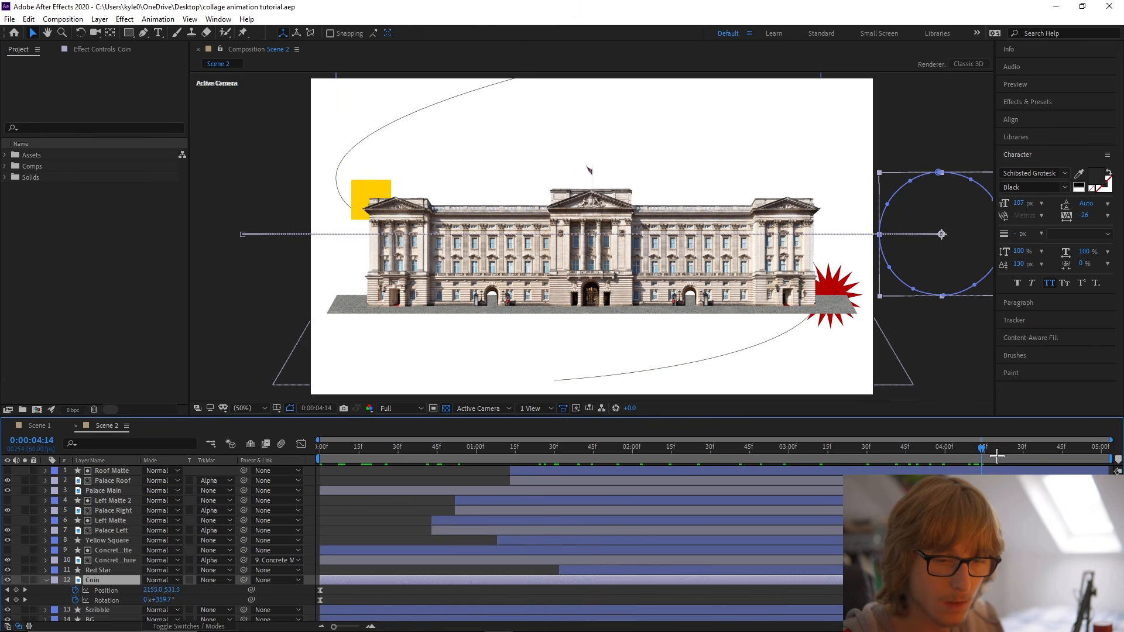
left_click(995, 448)
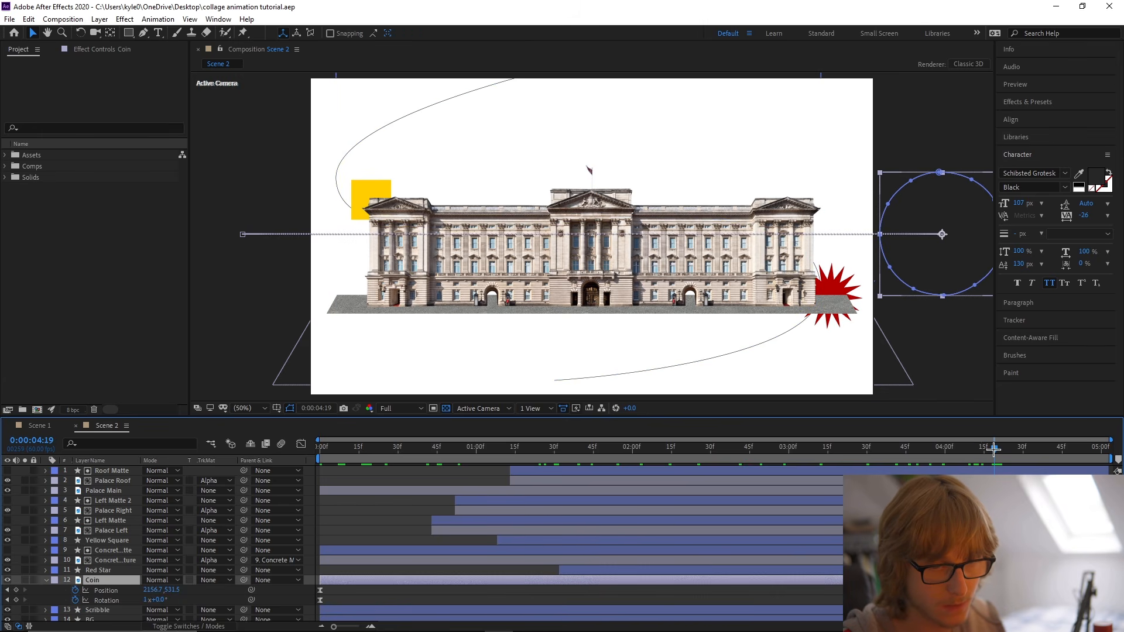
left_click_drag(1005, 587, 1106, 591)
key("u")
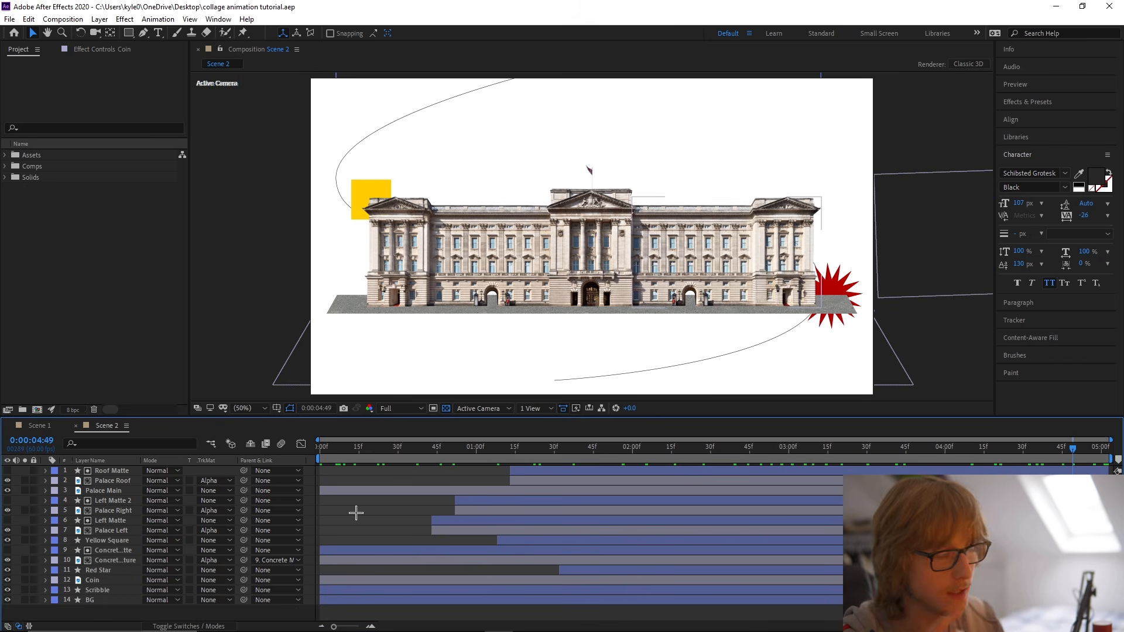
Copy the FPS, FX and Dots layers from Scene 1 to the top of Scene 2 and extend them to its end.
left_click(39, 426)
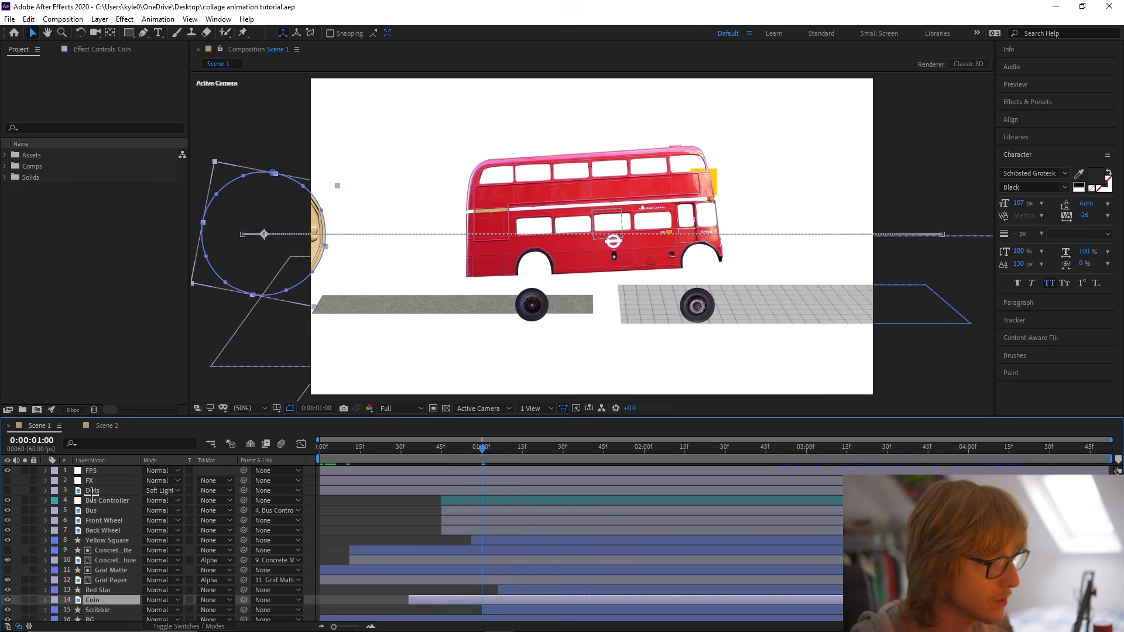
left_click(99, 471)
left_click(102, 491, "shift")
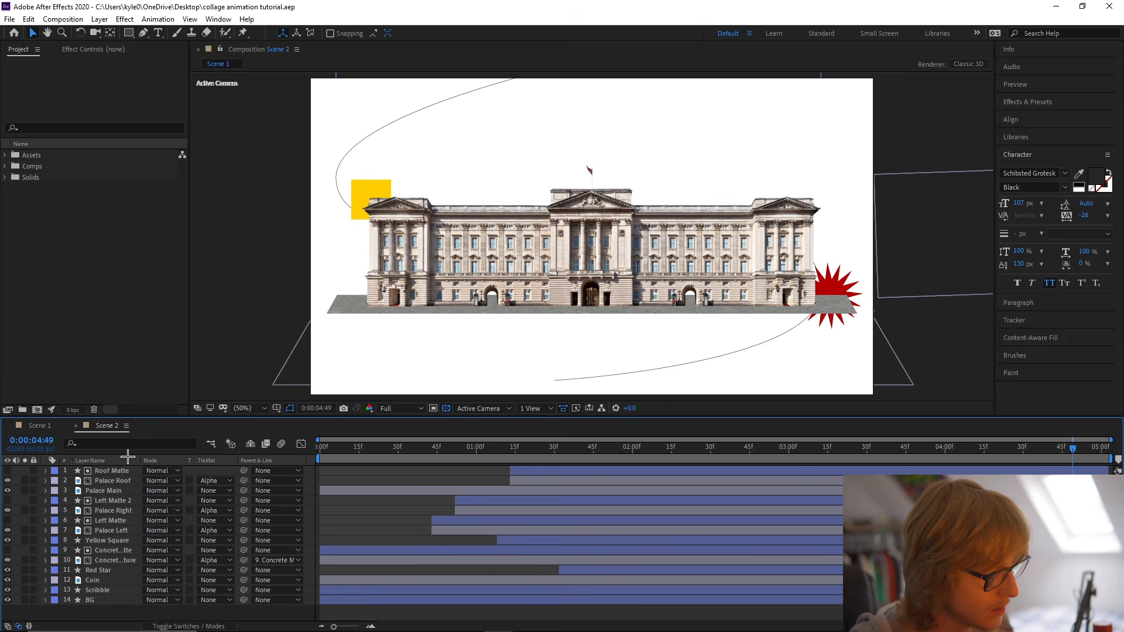
left_click(107, 426)
key("ctrl+v")
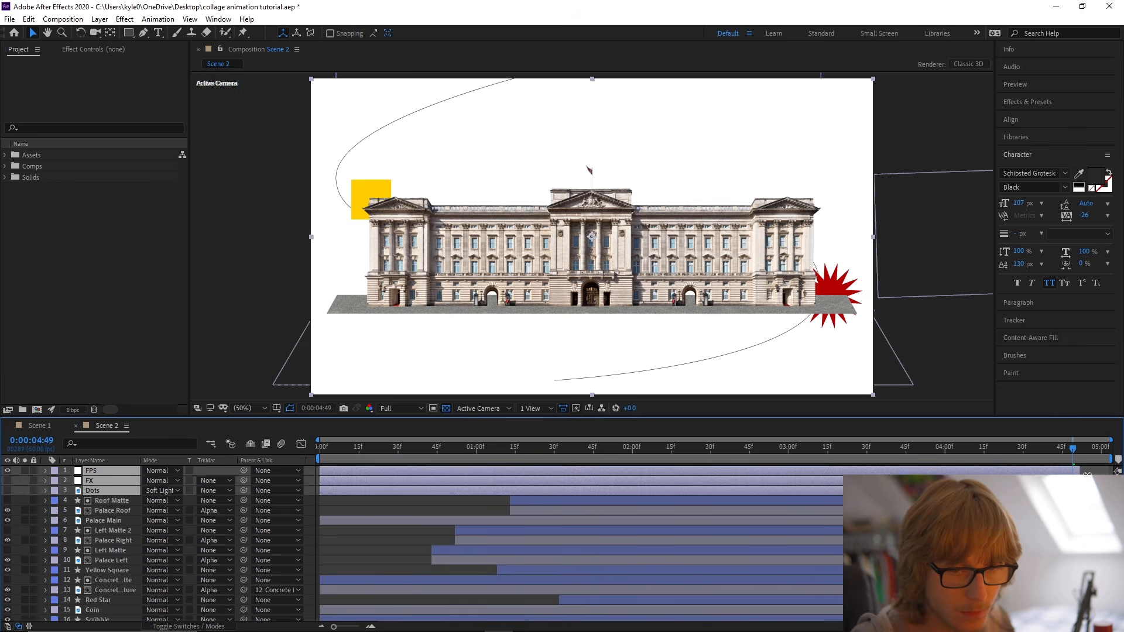
Show the FX and Dots layers and scrub to 0:00:02:20 to check the palace scene with its effects.
left_click(414, 501)
left_click_drag(10, 481, 10, 491)
left_click_drag(557, 451, 685, 452)
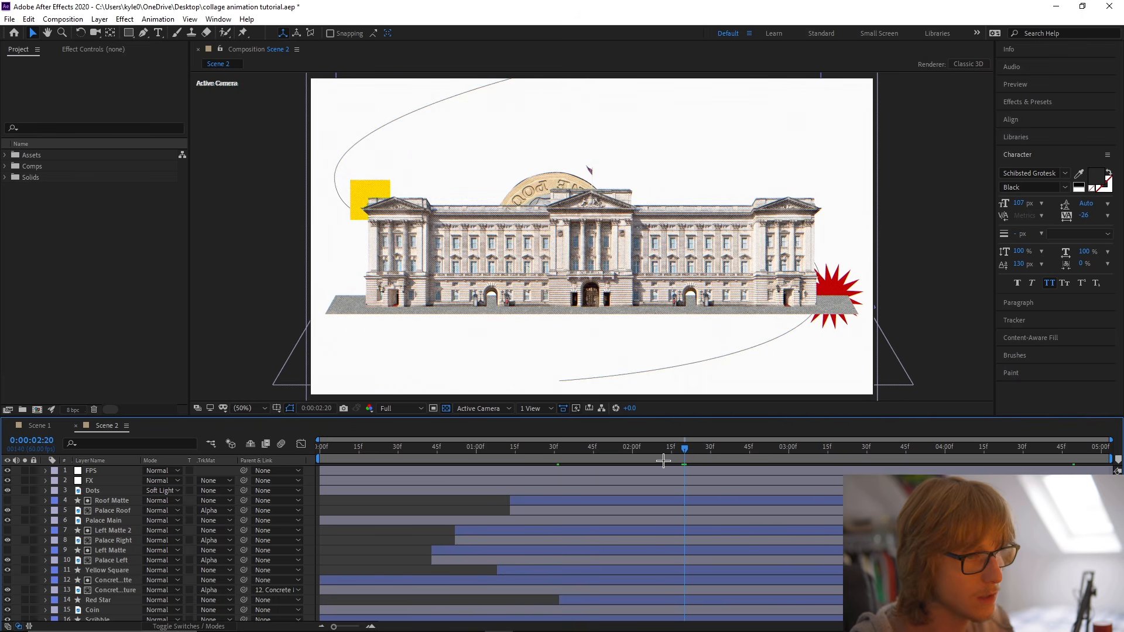
Copy the BG layer from Scene 2 into the new Scene 3 composition.
key("period")
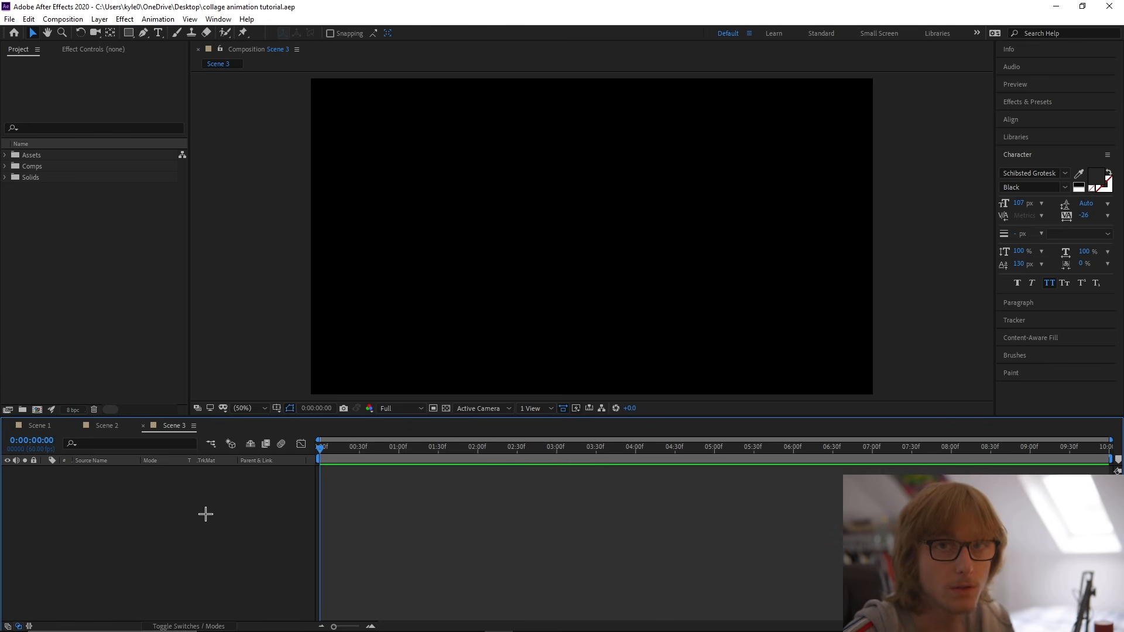
left_click(107, 425)
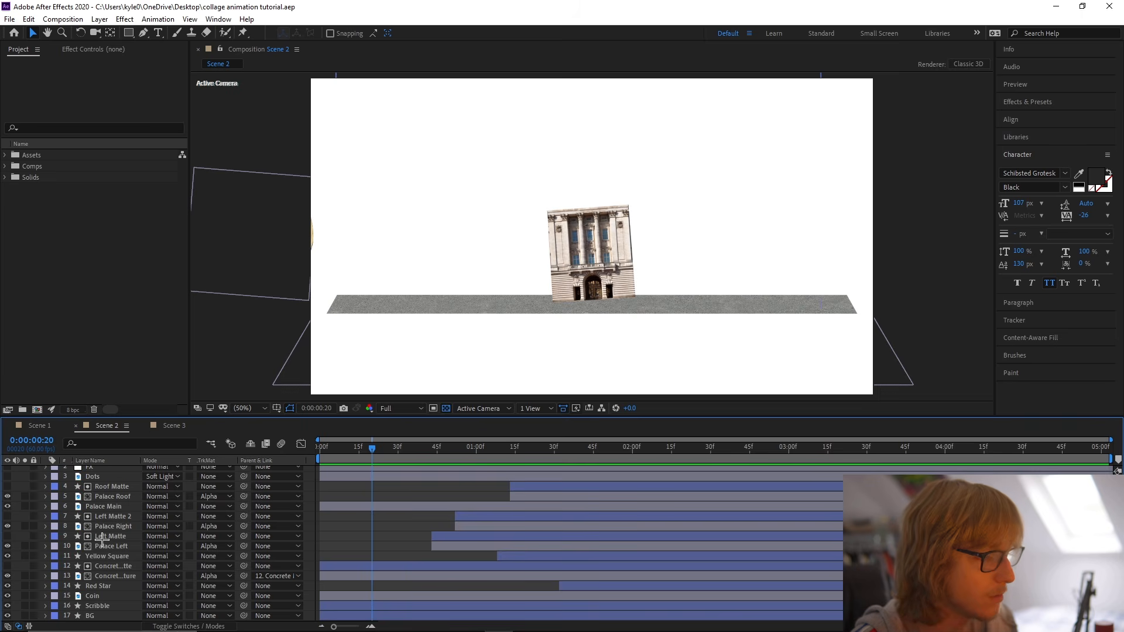
left_click(166, 426)
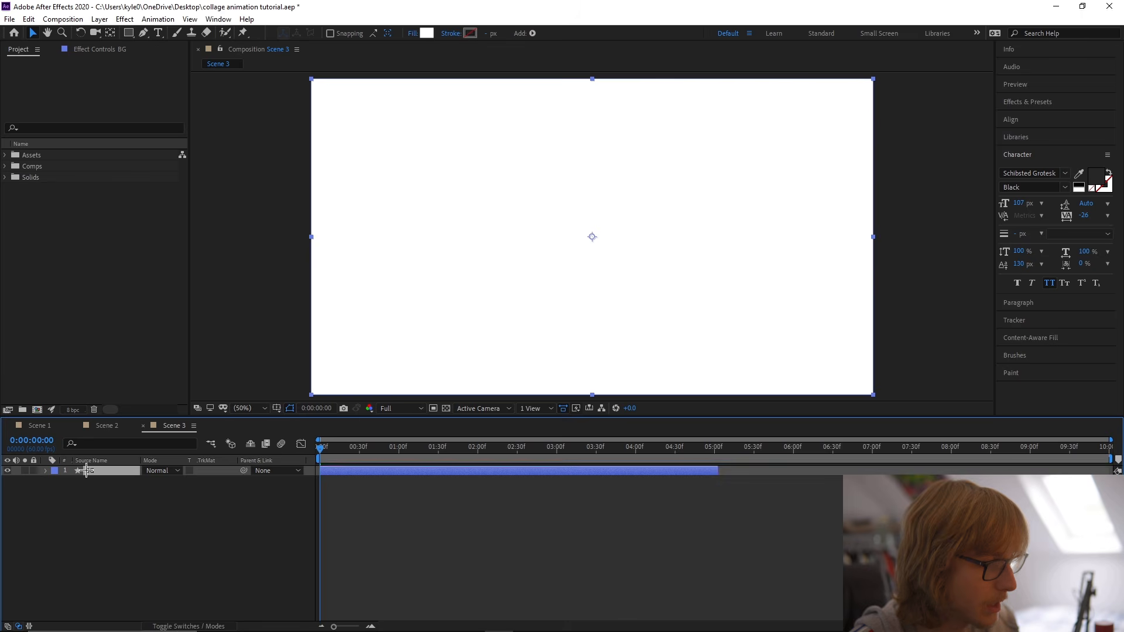
Trim Scene 3 to a work area ending at 0:00:05:02, where BG ends, and save the project.
left_click(717, 447)
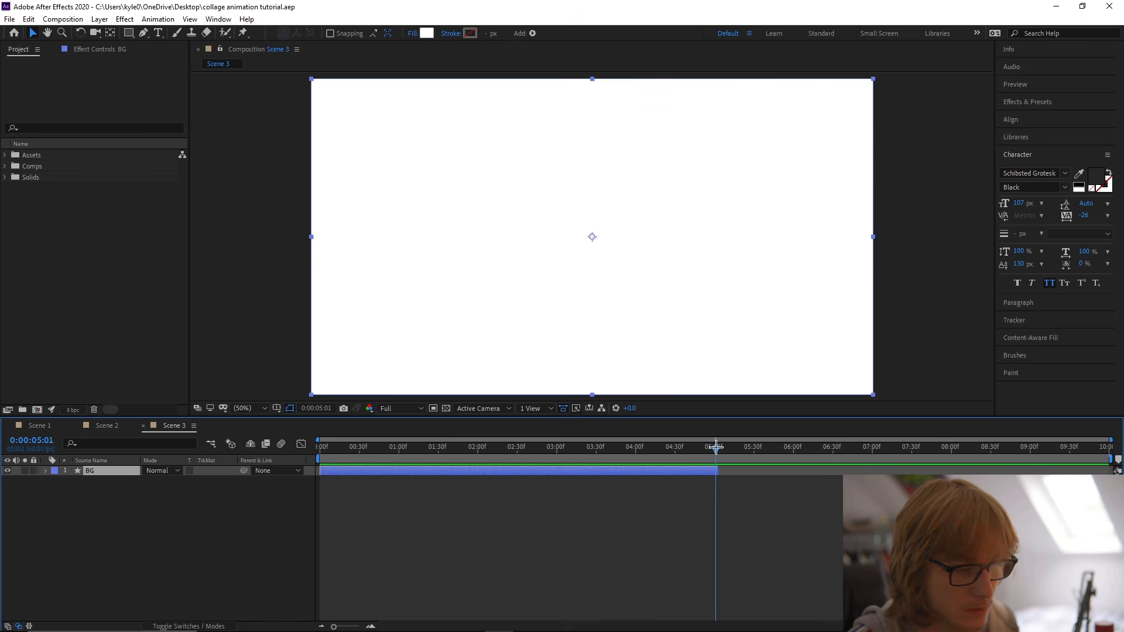
key("n")
right_click(706, 460)
left_click(747, 482)
key("ctrl+z")
right_click(711, 460)
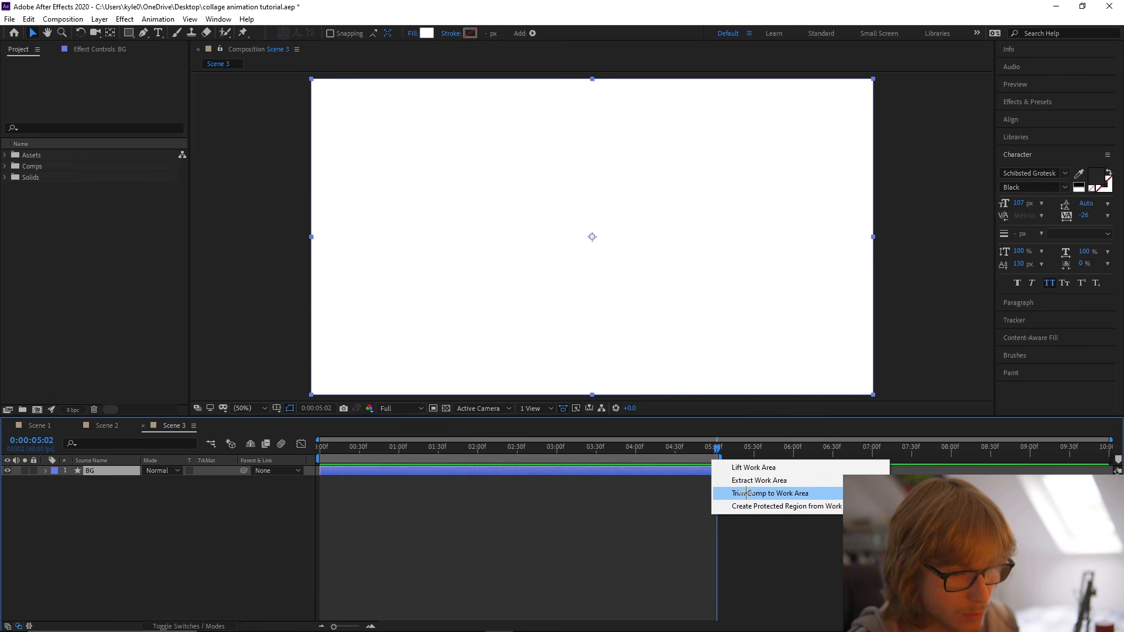
left_click(726, 494)
key("ctrl+s")
left_click_drag(374, 448, 313, 452)
left_click(199, 517)
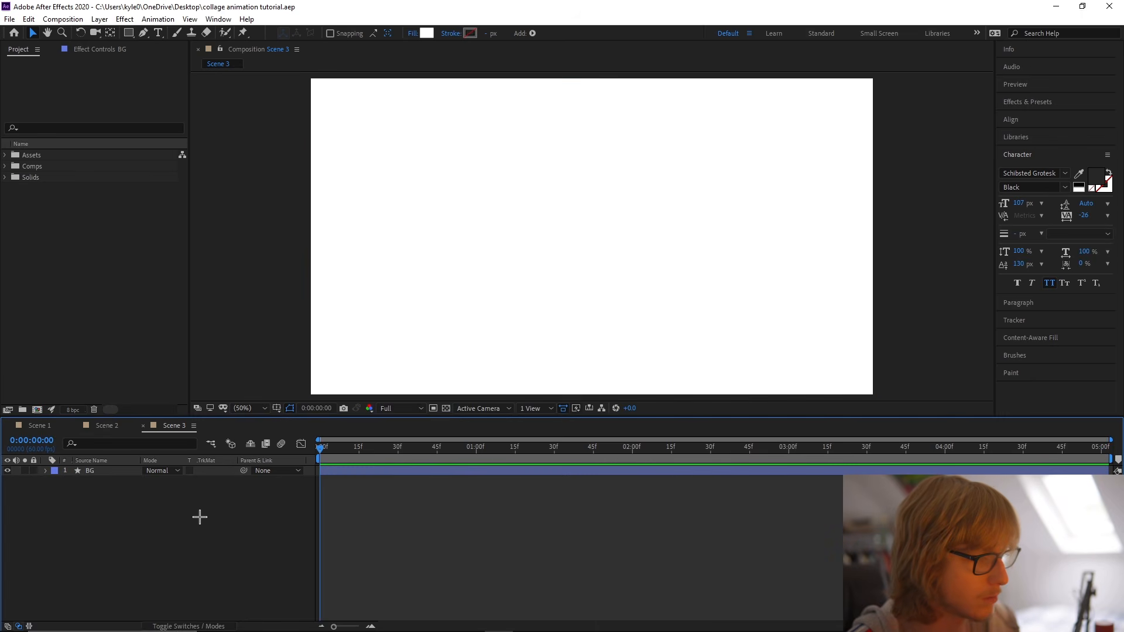
Bring the Galeria Nacional and Houses of Parliament images from File Explorer into Scene 3 and file them in the Assets folder.
key("alt+Tab")
left_click(589, 243)
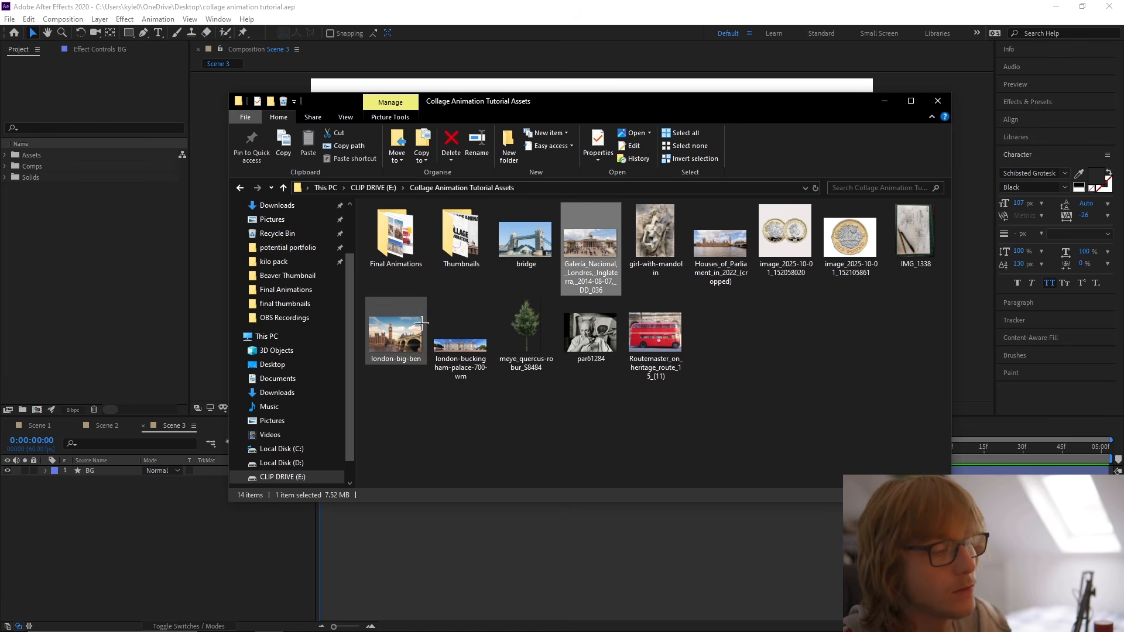
left_click(720, 243, "ctrl")
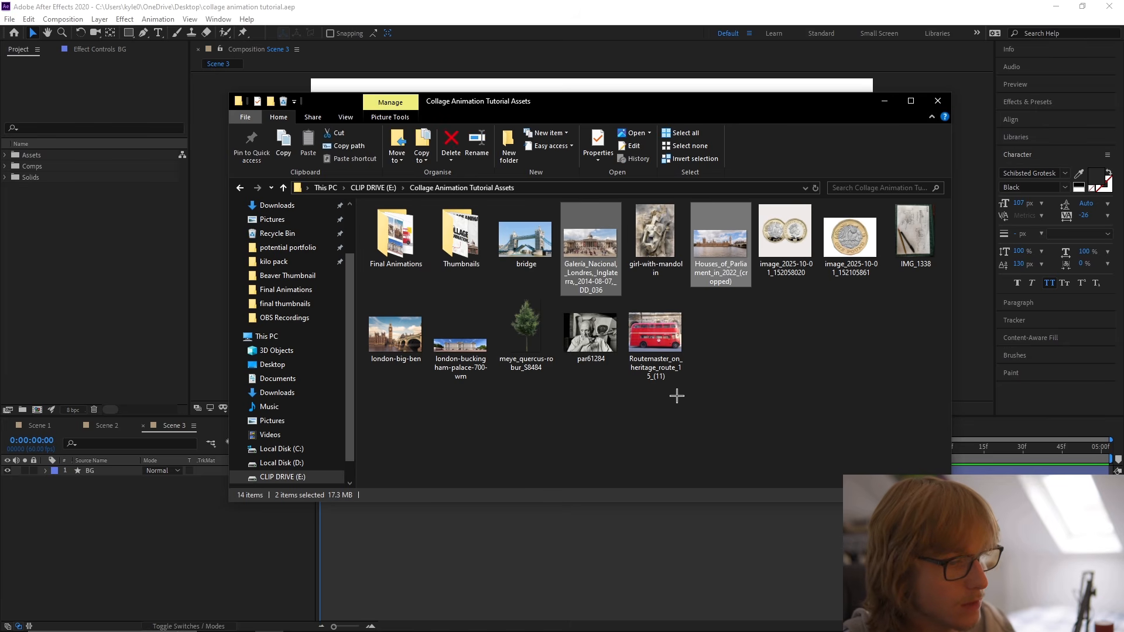
left_click_drag(738, 291, 169, 558)
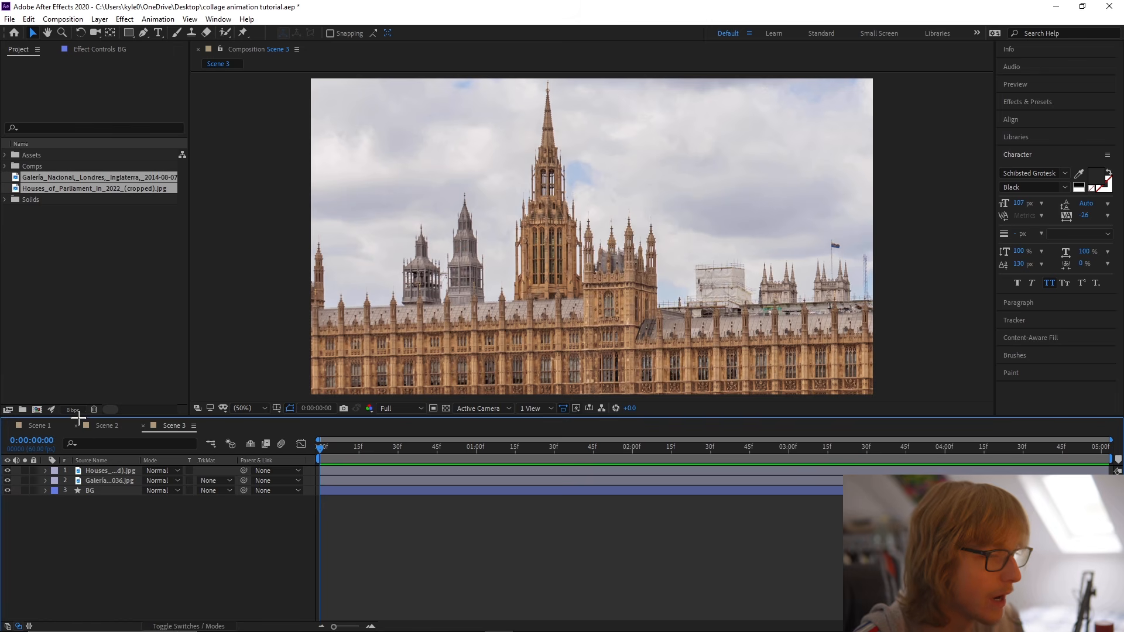
left_click_drag(65, 182, 62, 155)
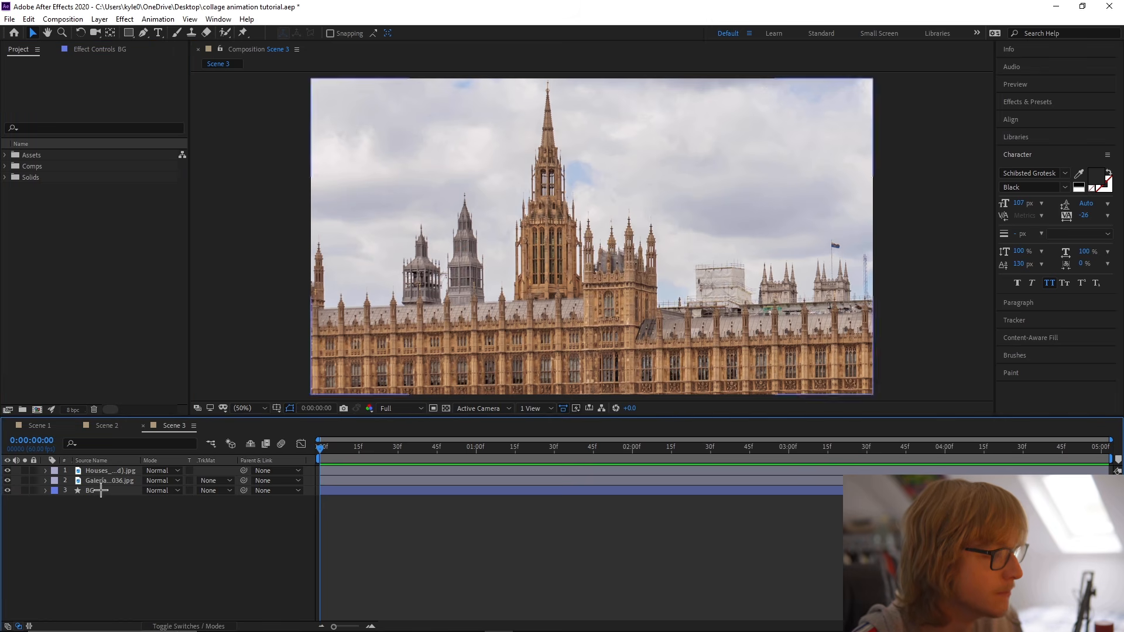
Rename the Houses of Parliament image layer House of Commons.
left_click(120, 470)
key("Return")
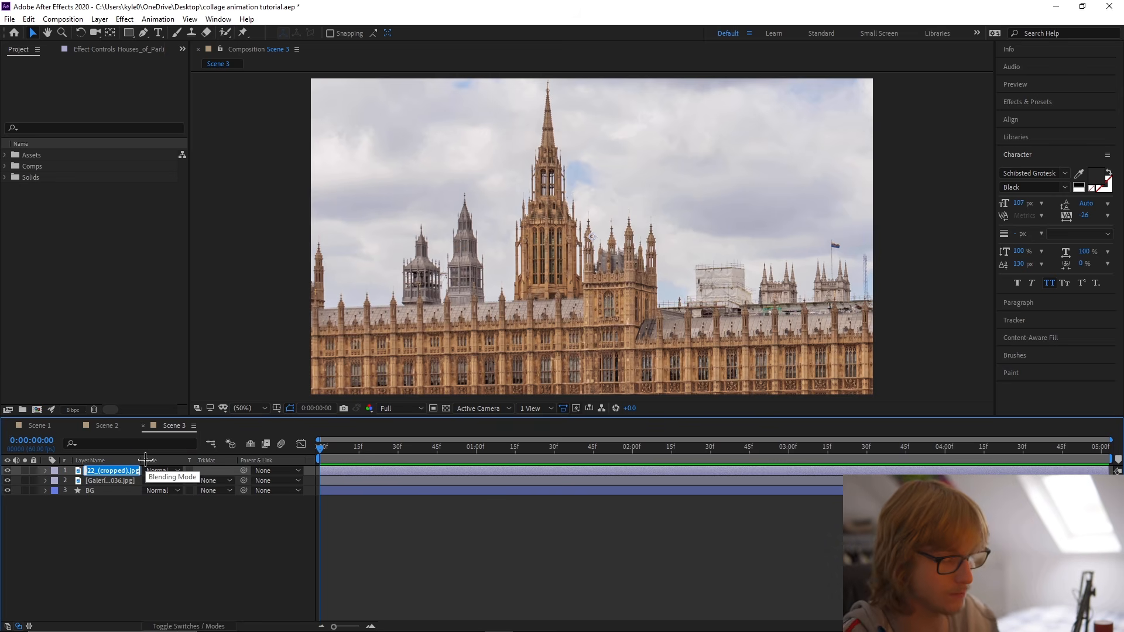
type("House o…mons")
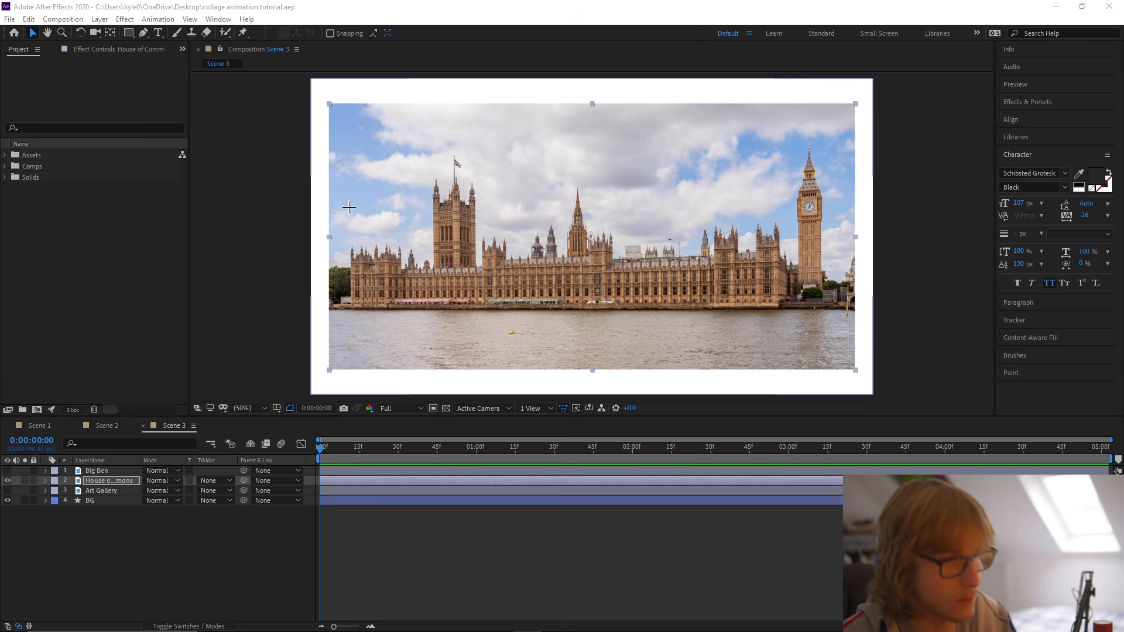
Start a Pen mask on the House of Commons layer, tracing up the building's left edge from its base.
left_click(110, 480)
key("g")
scroll(369, 287, "up", 1)
left_click_drag(366, 289, 625, 224)
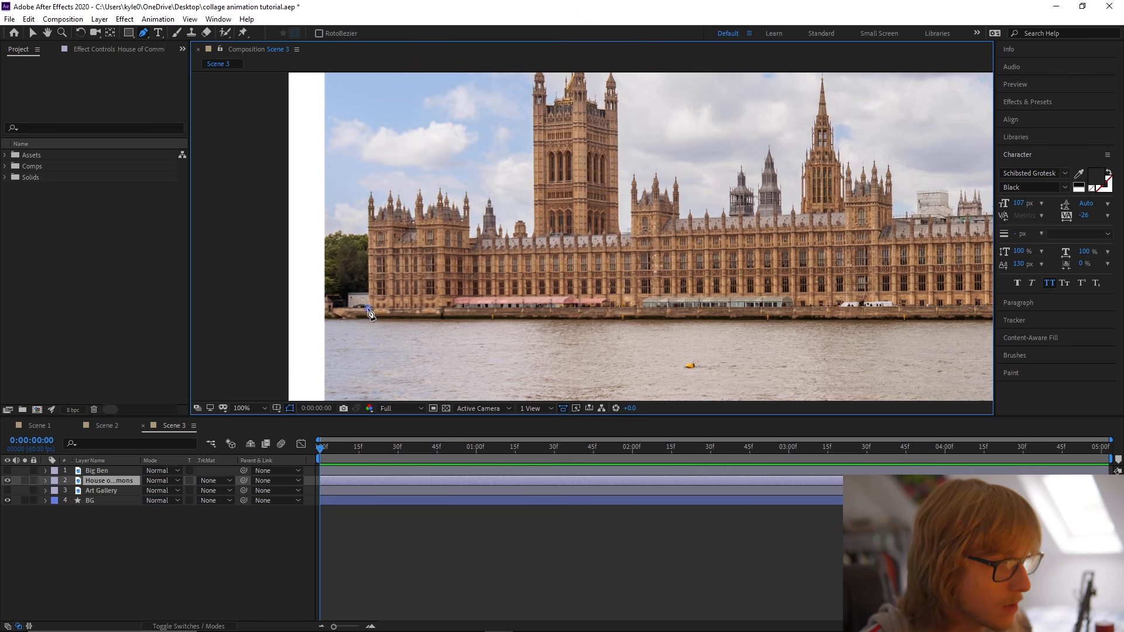
scroll(370, 237, "up", 1)
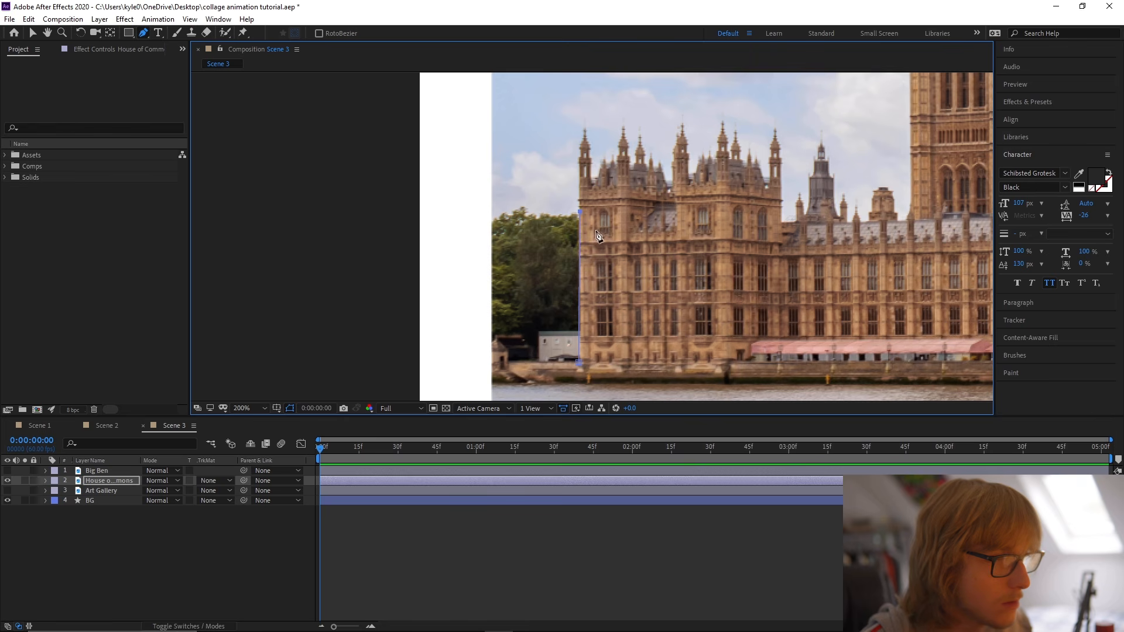
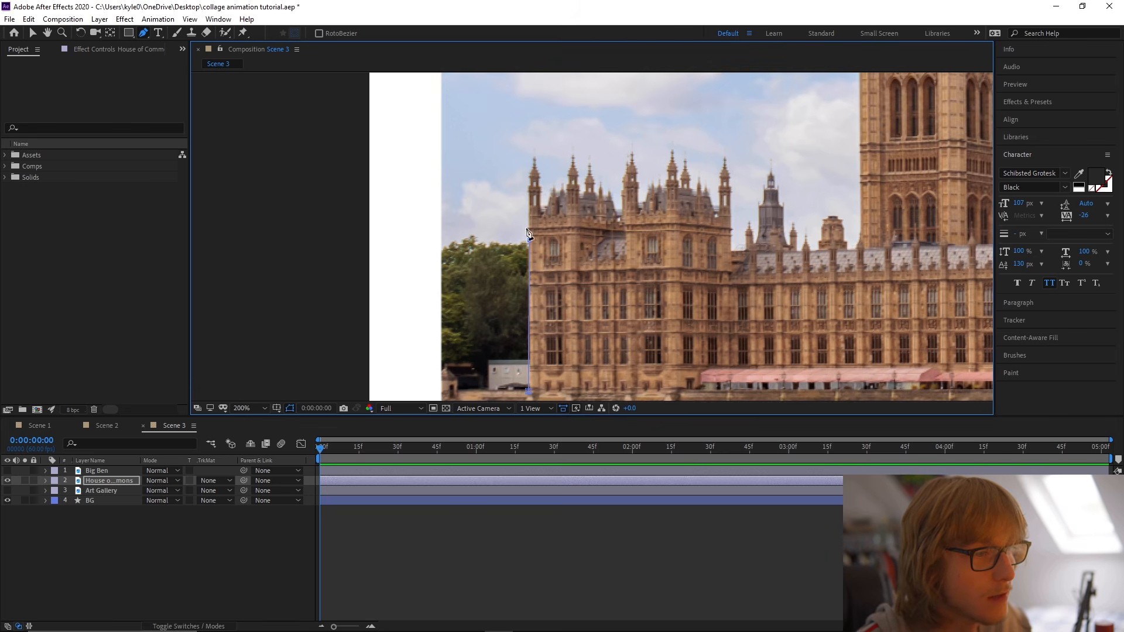
Complete the House of Commons mask around the spires, towers and remaining outline, closing it at the building's base.
scroll(533, 251, "down", 1)
scroll(549, 236, "up", 3)
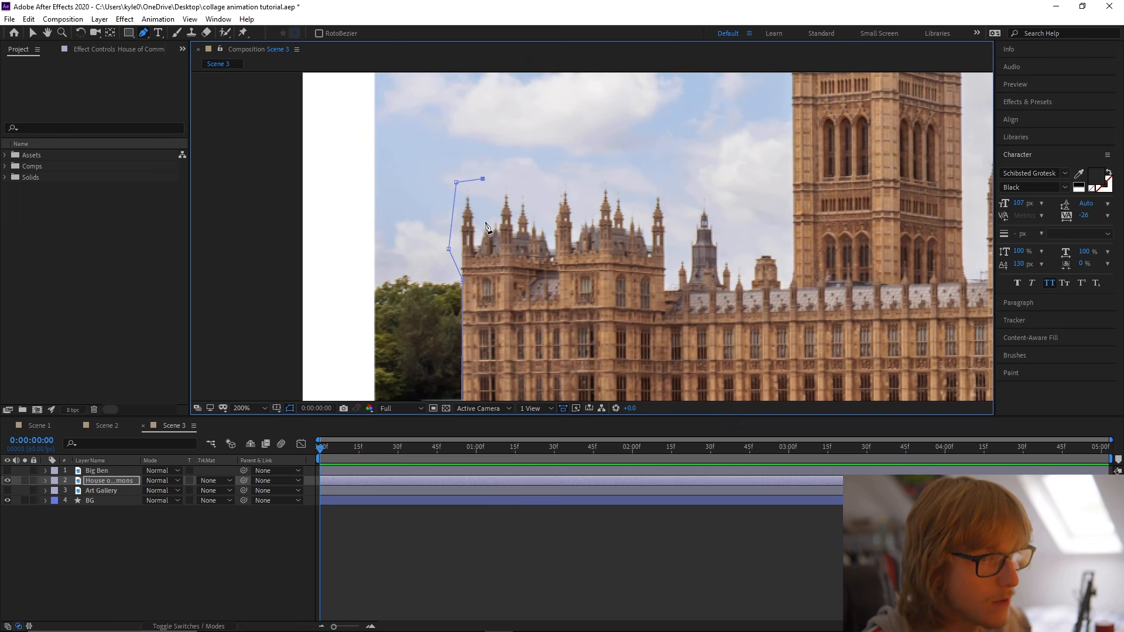
left_click(499, 182)
left_click(530, 184)
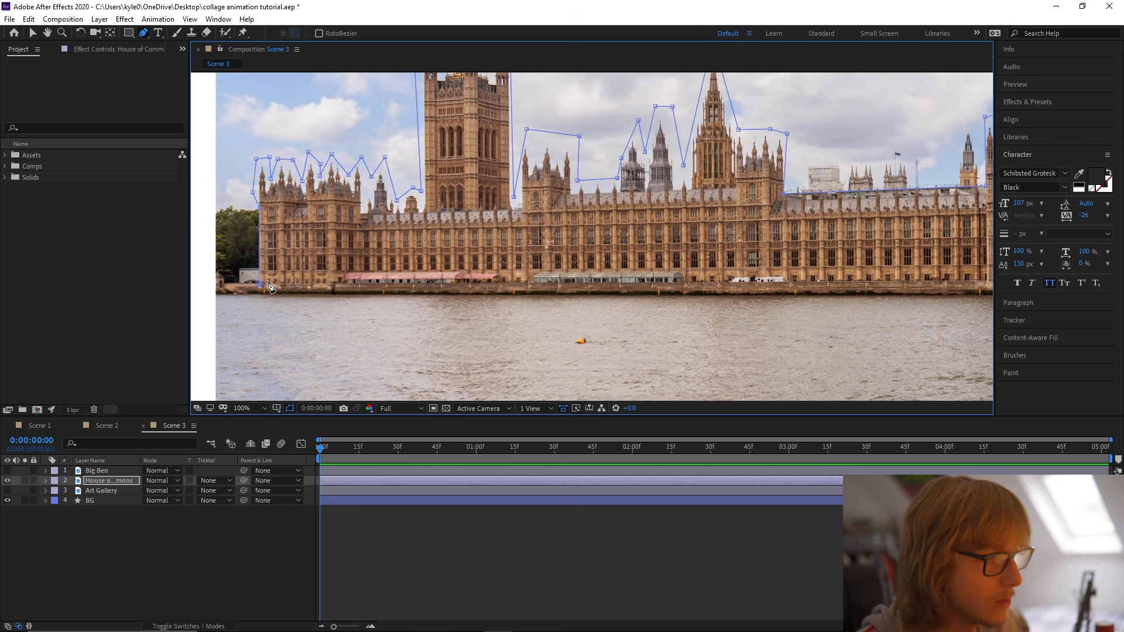
left_click(268, 286)
scroll(437, 306, "down", 2)
key("v")
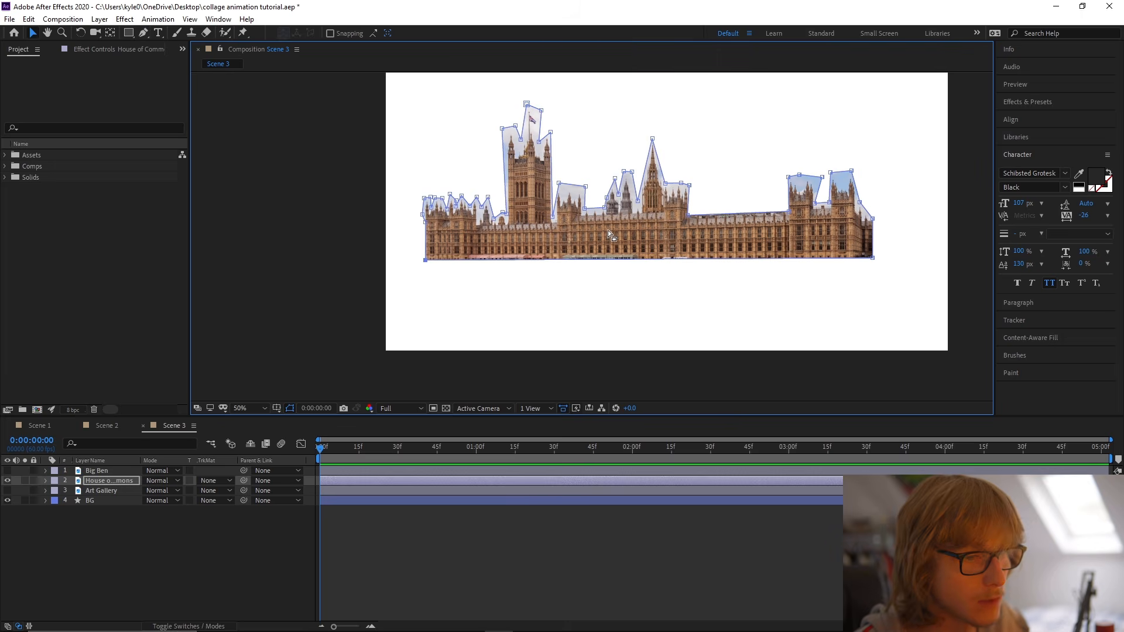
Center the House of Commons layer's anchor point in its masked content.
left_click(606, 233)
right_click(661, 232)
mouse_move(697, 291)
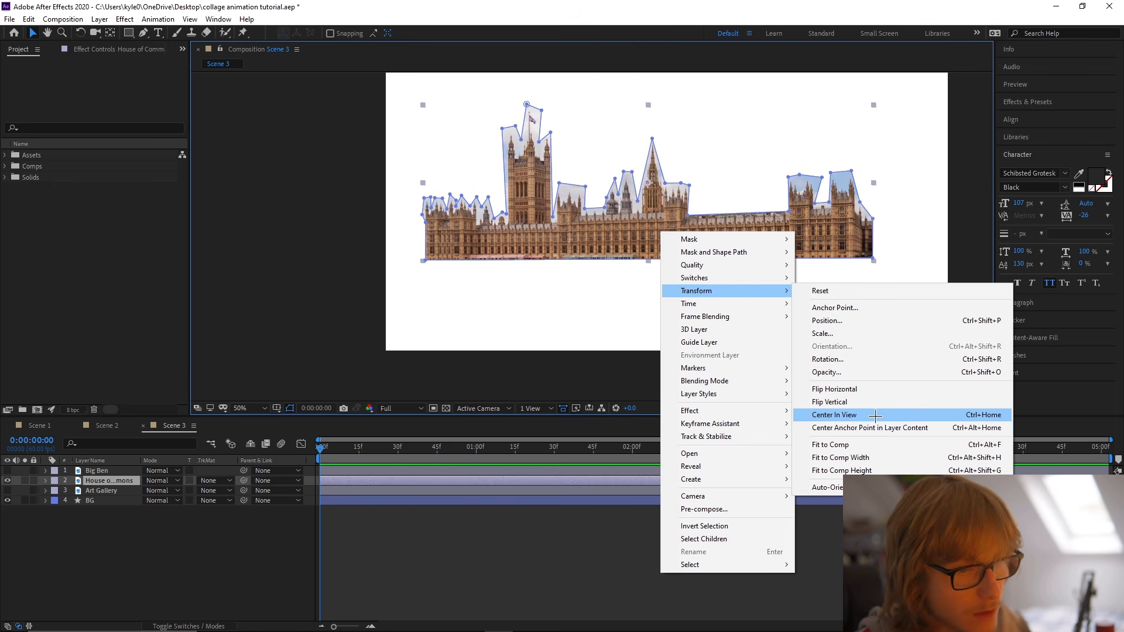
left_click(873, 428)
Find the Linear Color Key effect and apply it to the House of Commons layer.
left_click(1028, 102)
left_click(1063, 116)
left_click_drag(1053, 159, 1059, 159)
left_click_drag(646, 134, 108, 480)
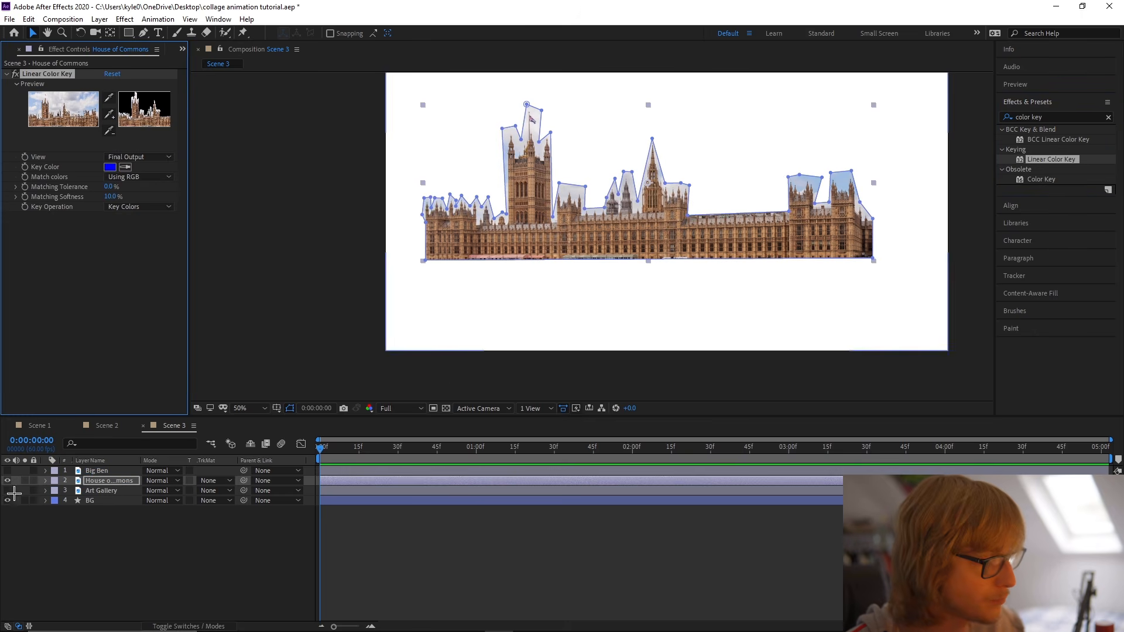
Solo the House of Commons layer and sample the pale cloud beside the tower as the key color.
left_click(25, 481)
scroll(529, 205, "up", 2)
left_click(125, 167)
left_click(496, 209)
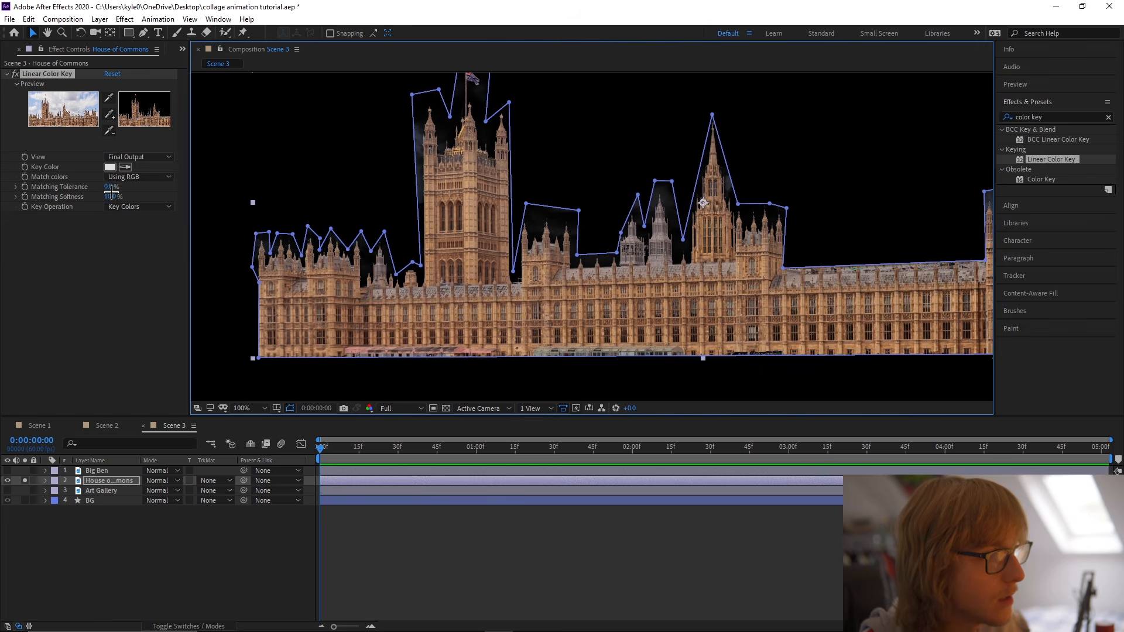
left_click_drag(111, 186, 116, 186)
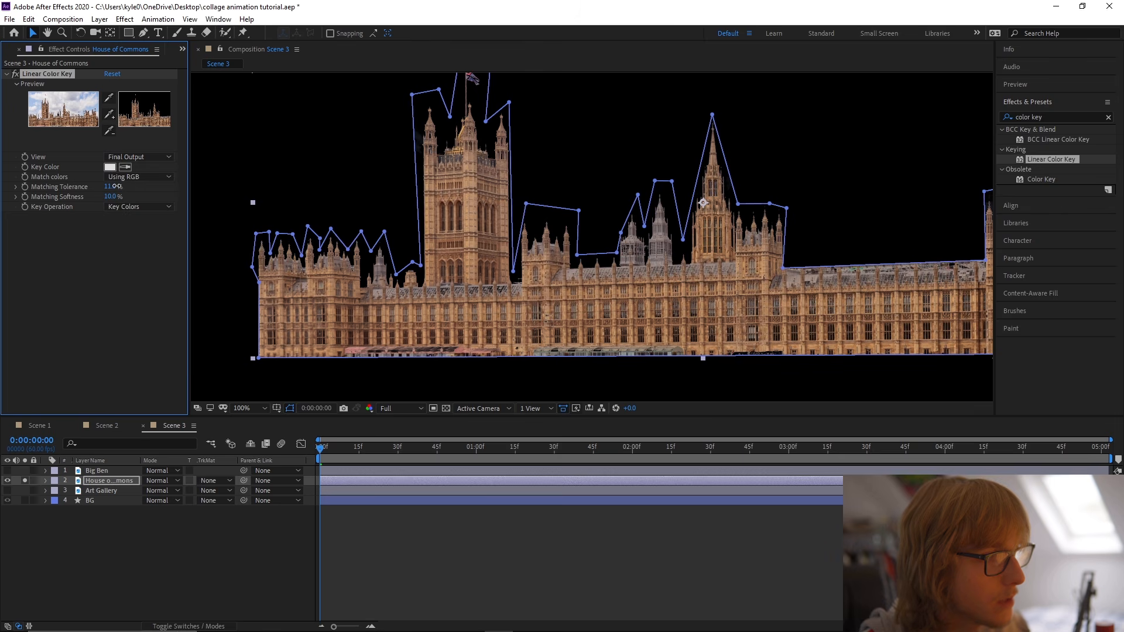
key("ctrl+z")
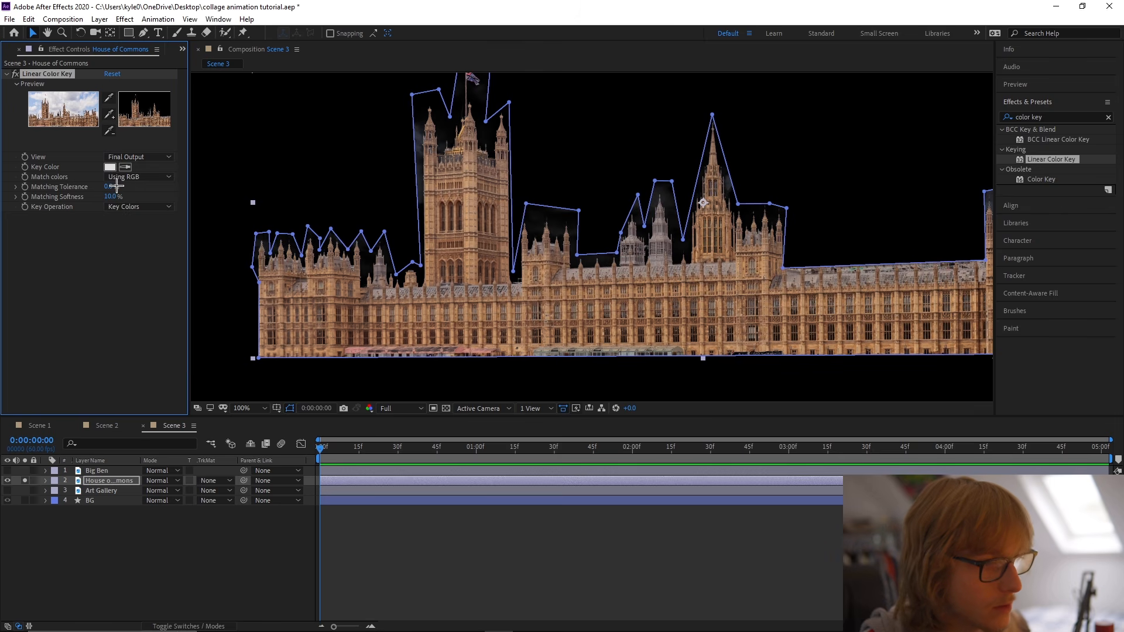
Duplicate the Linear Color Key and sample the light blue sky as the second key's color.
key("ctrl+d")
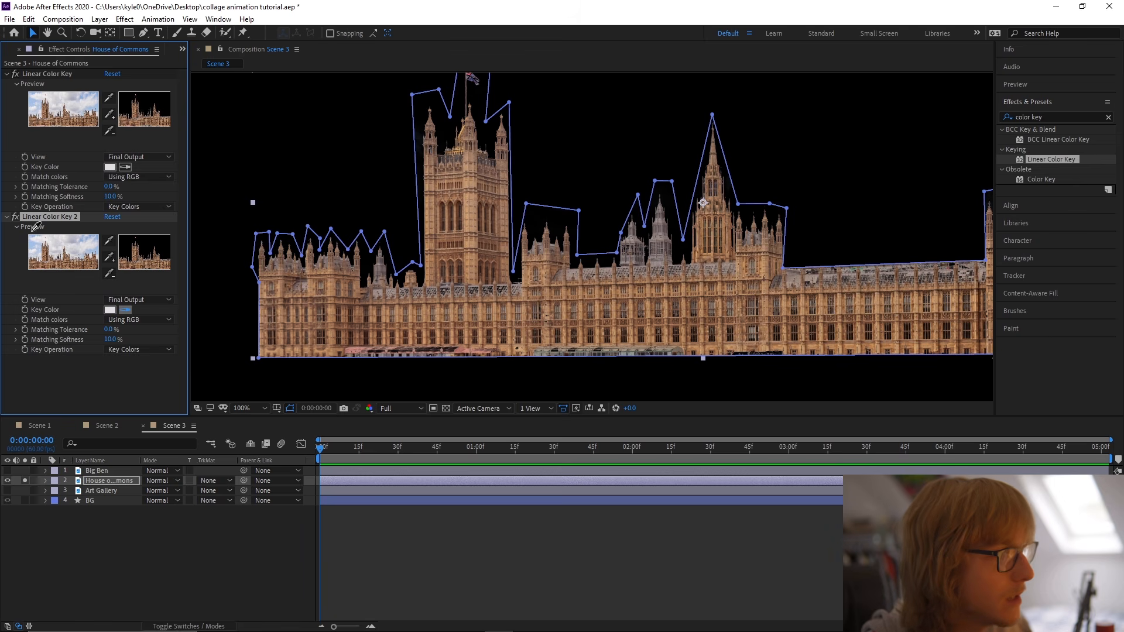
left_click(16, 217)
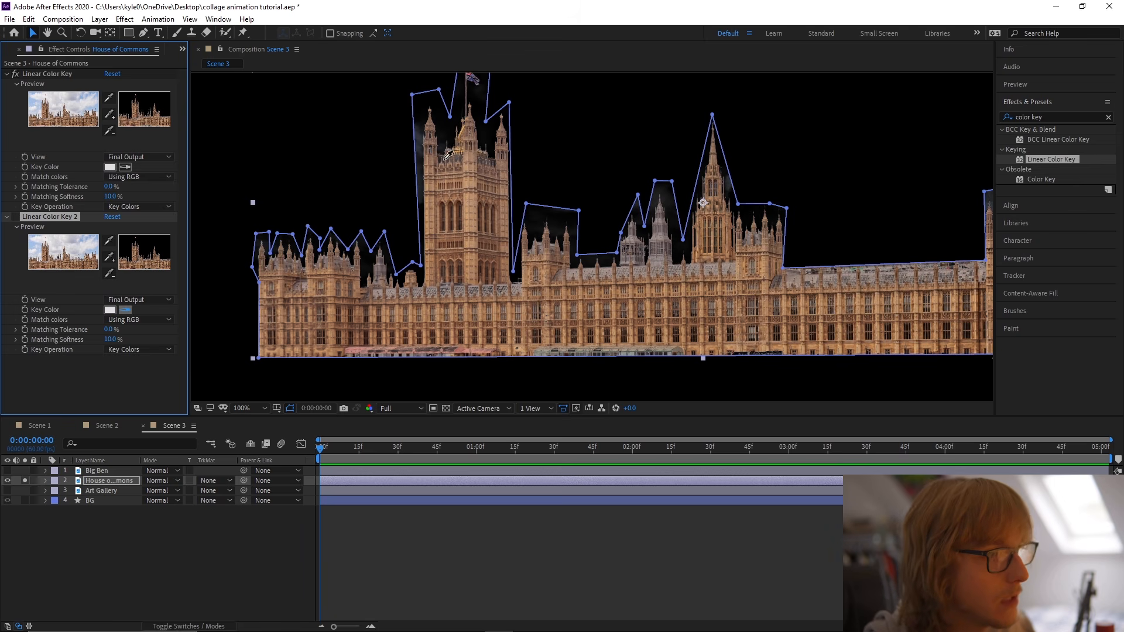
left_click(125, 310)
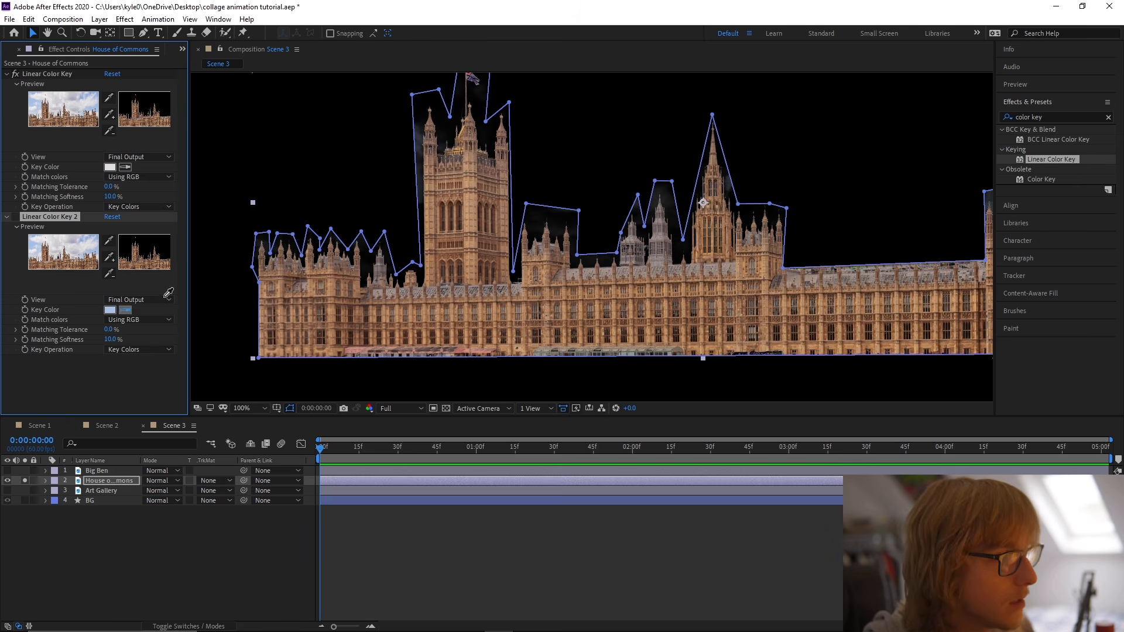
left_click(16, 218)
Set the second Linear Color Key's Matching Softness to 5%.
scroll(328, 230, "down", 1)
left_click_drag(477, 267, 452, 275)
left_click(508, 339)
scroll(515, 338, "up", 1)
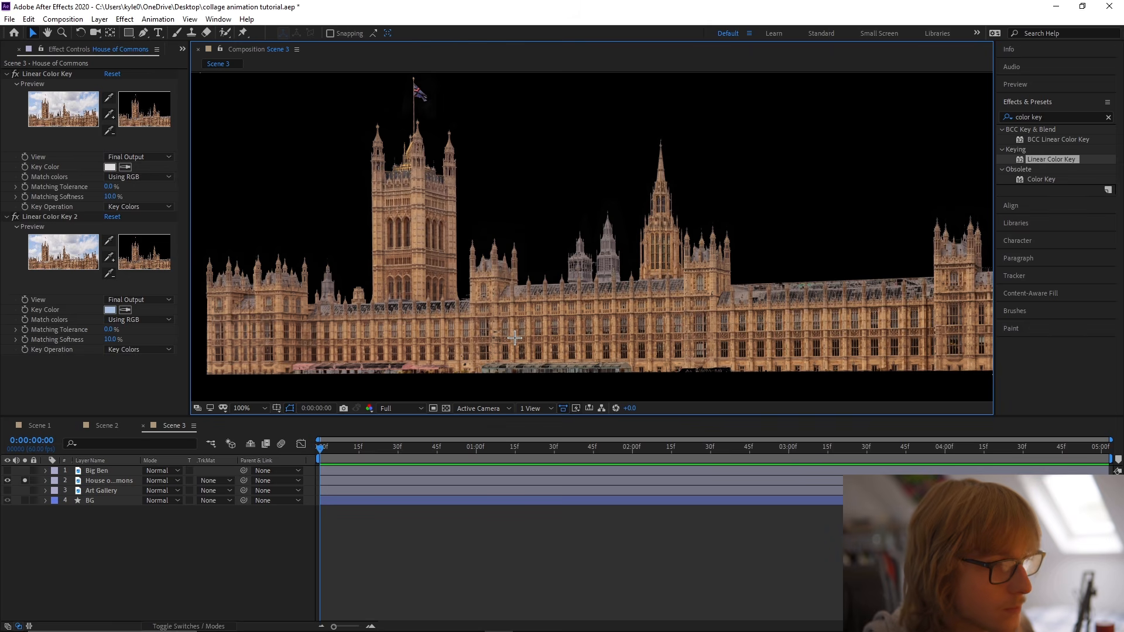
left_click_drag(515, 337, 530, 322)
left_click_drag(110, 339, 105, 340)
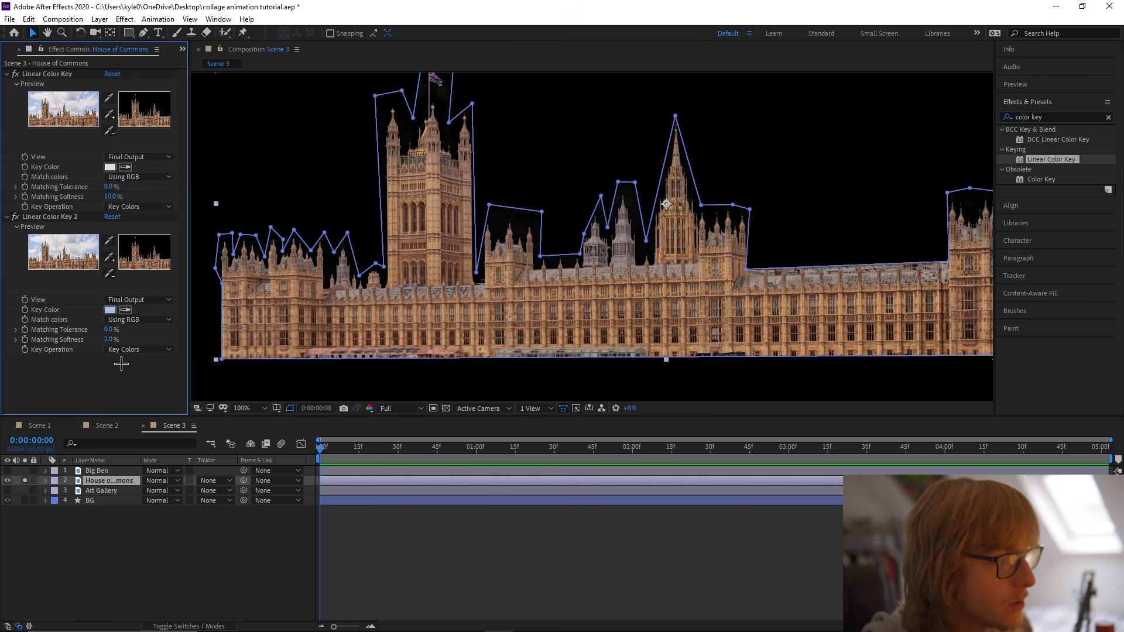
scroll(366, 233, "down", 1)
left_click(535, 324)
scroll(536, 326, "up", 1)
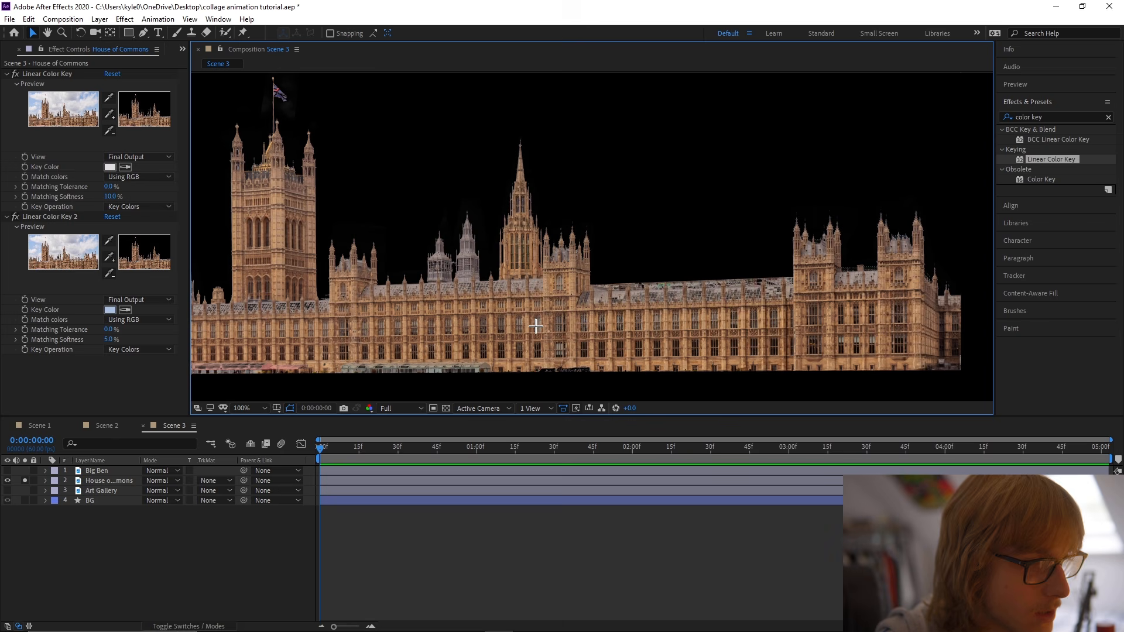
Turn off solo for House of Commons, save the project, and inspect the spires' keyed edges against the white background.
left_click(25, 480)
scroll(417, 343, "up", 1)
left_click(635, 286)
key("ctrl+s")
scroll(609, 285, "up", 3)
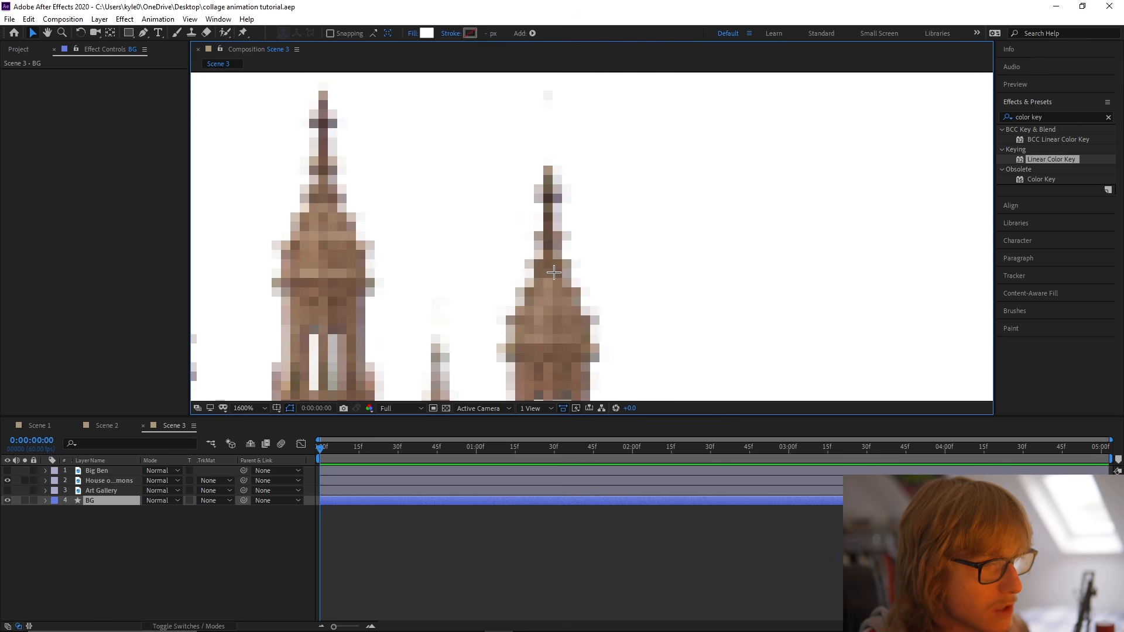
scroll(545, 253, "down", 1)
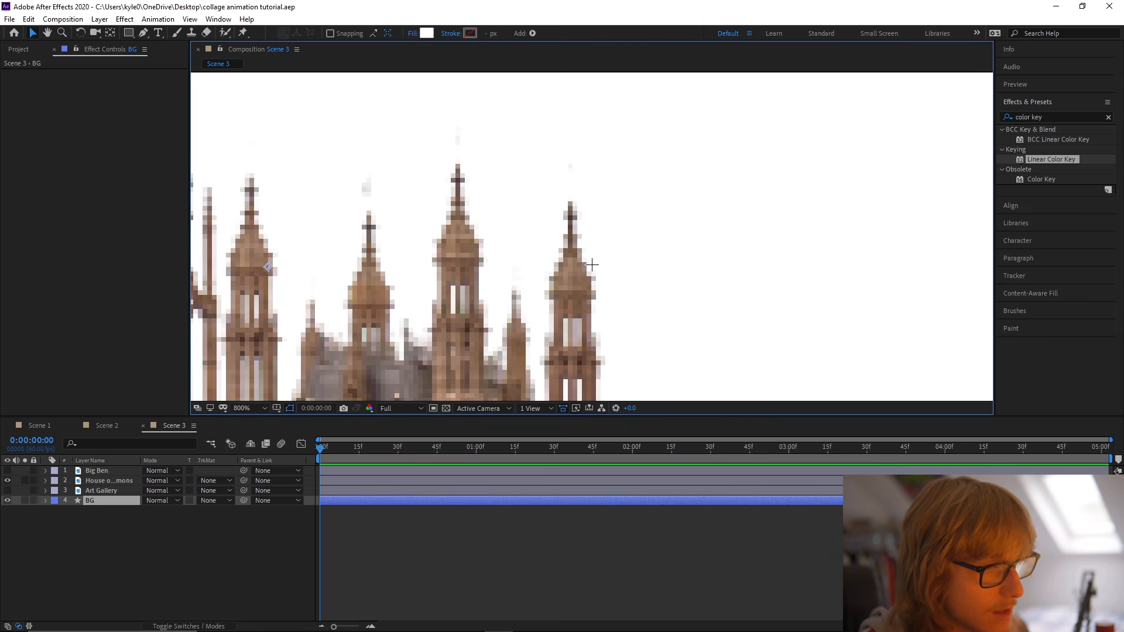
scroll(590, 256, "down", 4)
key("shift+slash")
Scale the House of Commons layer to 26%, place it slightly right of the frame's center, and save.
left_click(639, 291)
left_click_drag(659, 284, 707, 284)
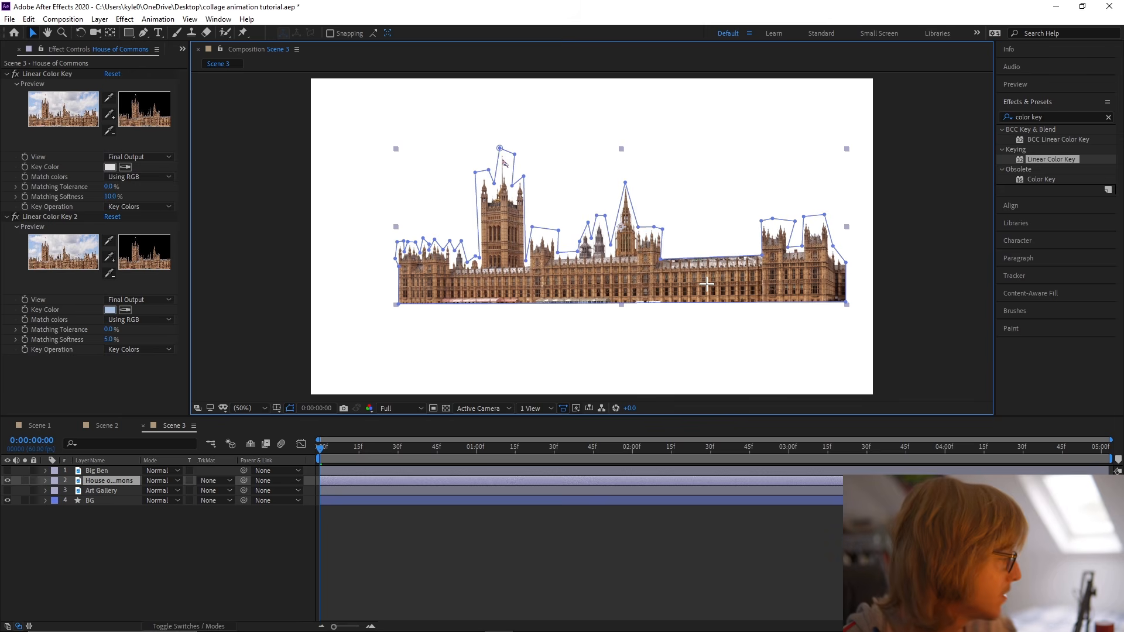
key("s")
left_click_drag(153, 488, 152, 488)
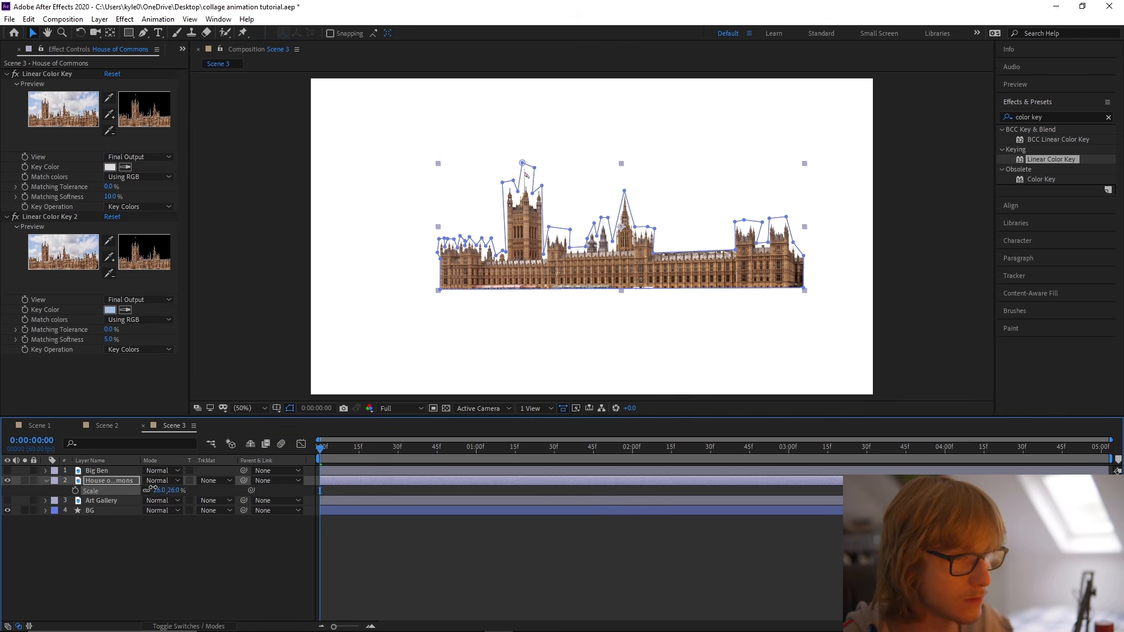
left_click_drag(656, 279, 677, 285)
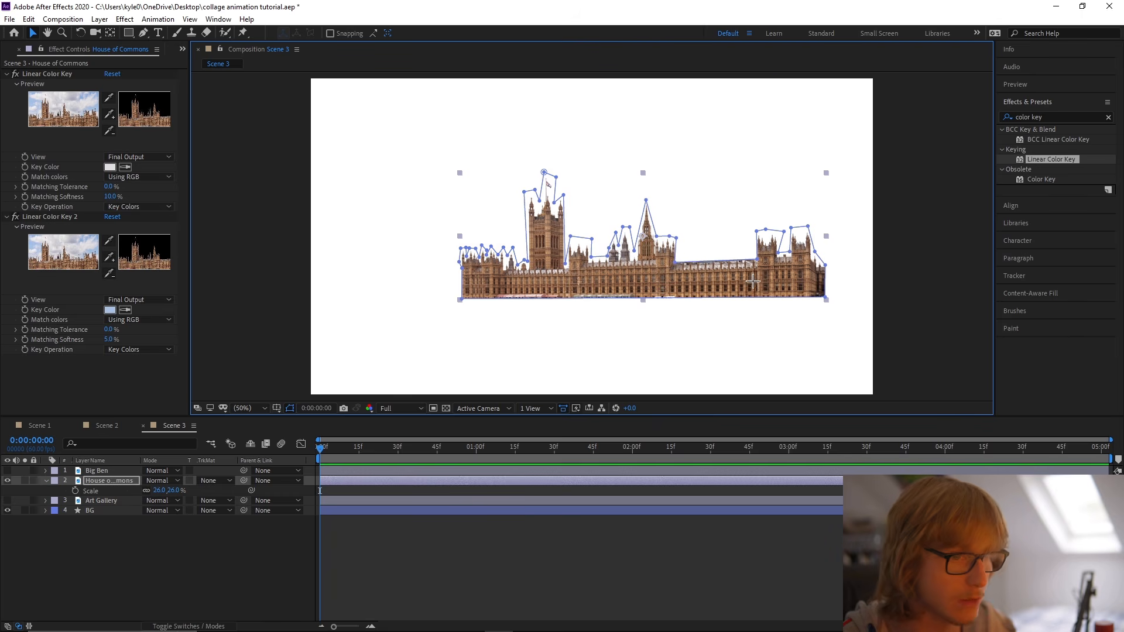
left_click_drag(752, 281, 756, 282)
key("ctrl+s")
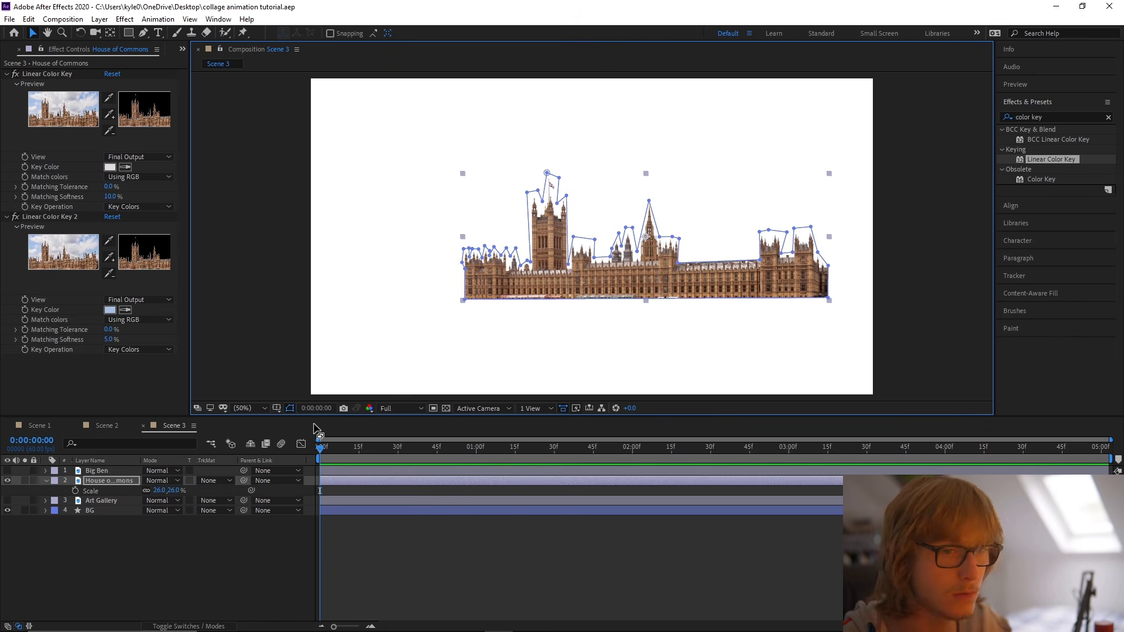
Tighten the House of Commons mask at the building's right end to cut away the slanted side wing.
scroll(726, 279, "up", 5)
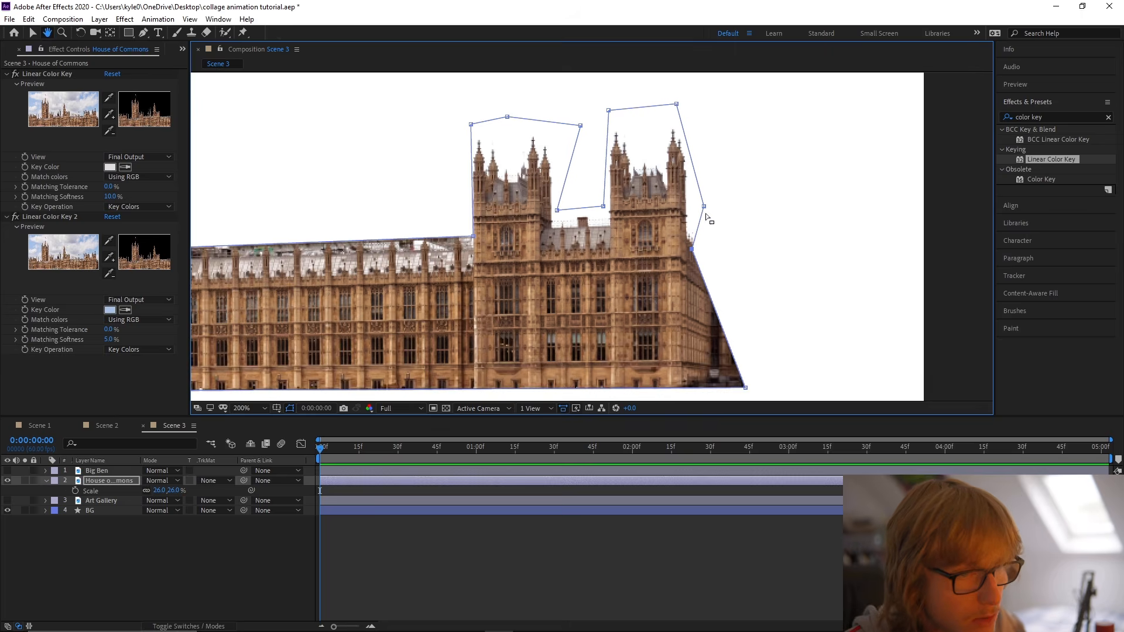
left_click_drag(691, 251, 686, 253)
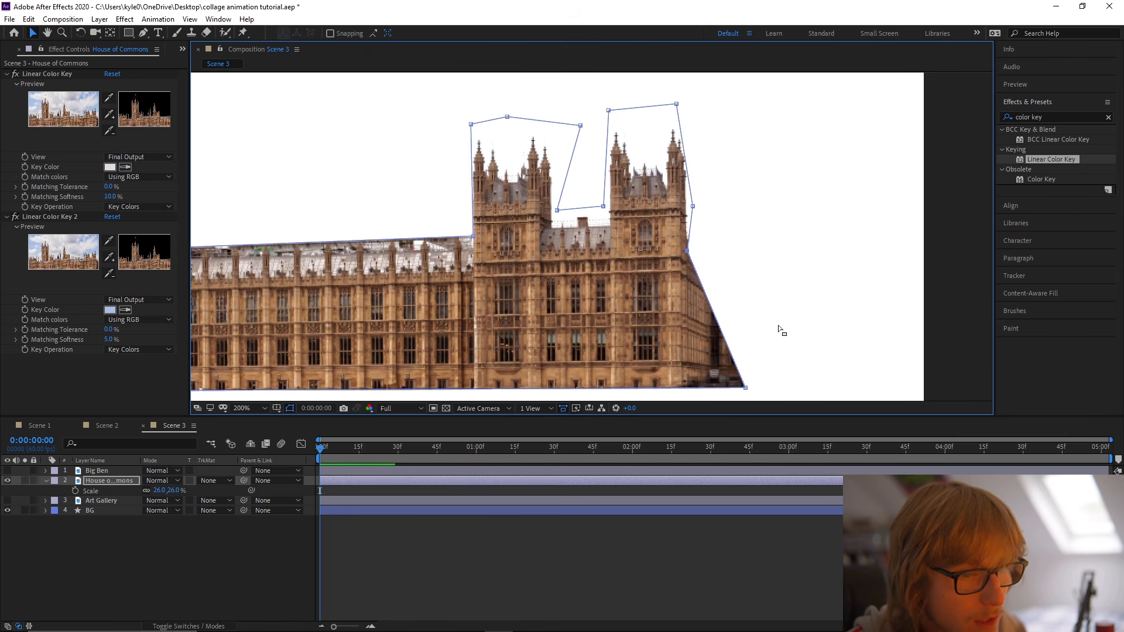
left_click_drag(783, 326, 763, 265)
left_click_drag(725, 327, 682, 323)
Re-center the House of Commons anchor point in its content, shift the building slightly right, and fit the composition in view.
right_click(110, 482)
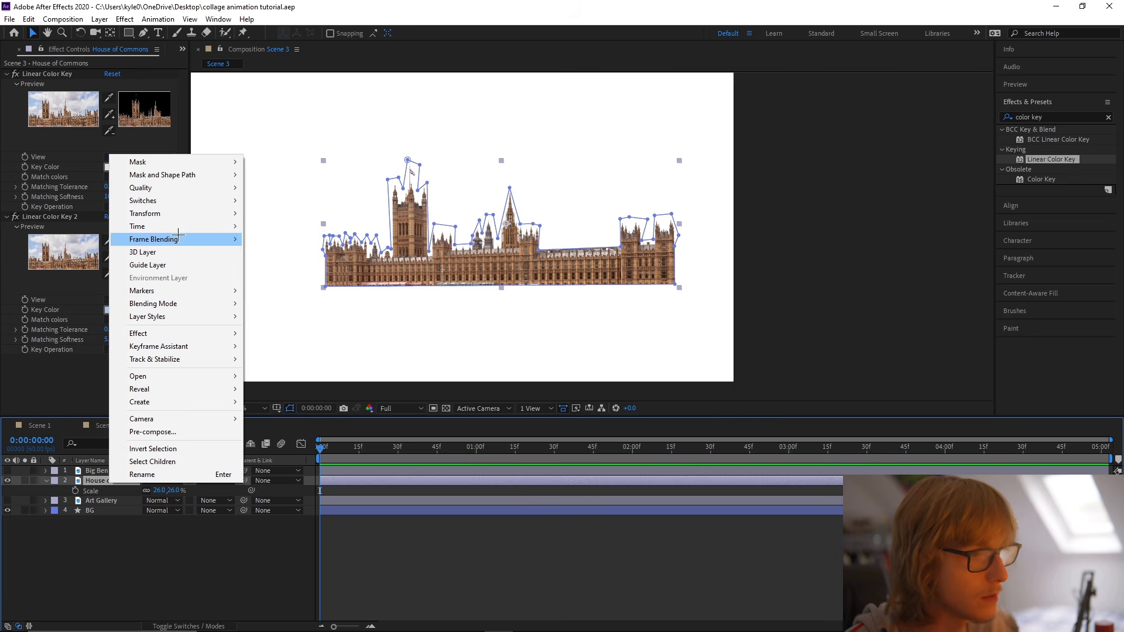
mouse_move(173, 214)
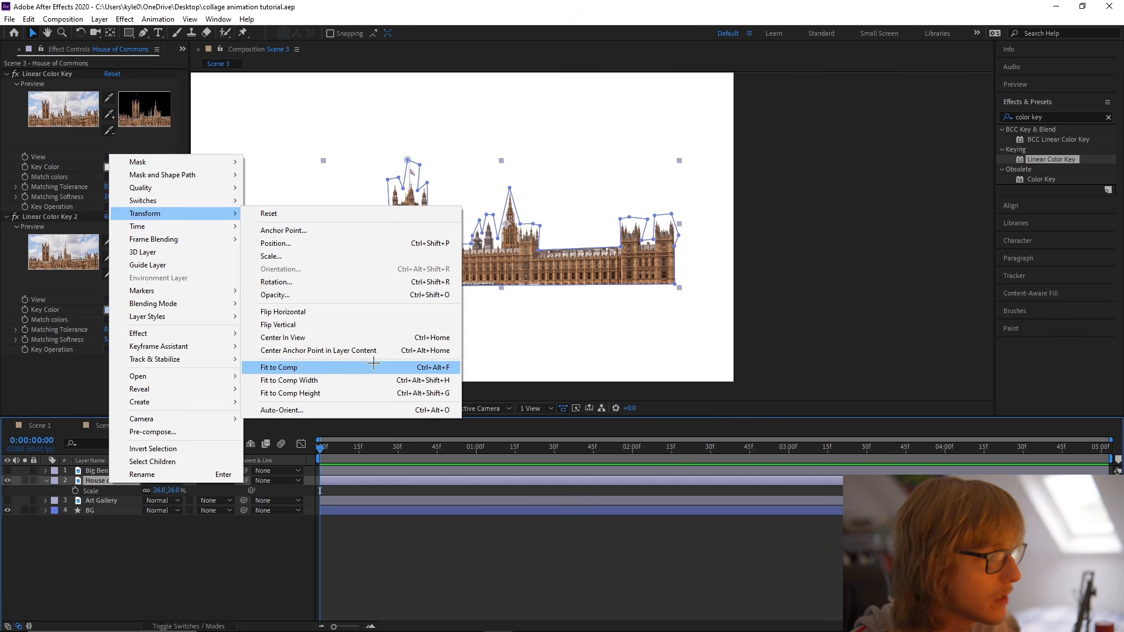
left_click(384, 351)
left_click_drag(526, 268, 535, 269)
left_click(241, 408)
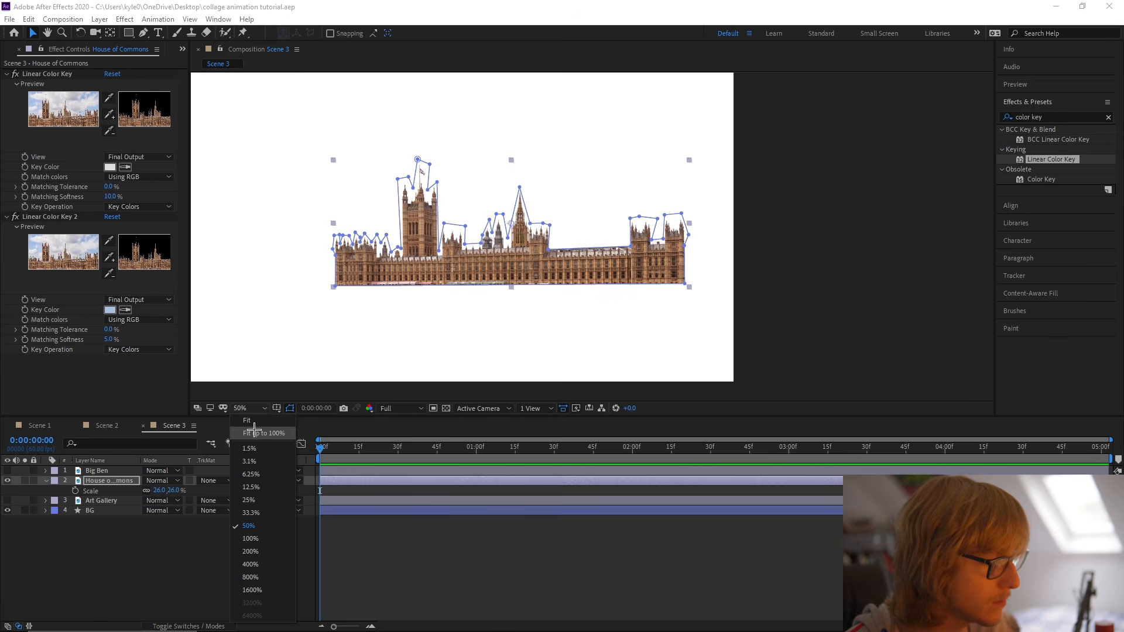
left_click(254, 433)
Copy the Grid Matte and Grid Paper layers from Scene 1 into Scene 3, placing them directly above BG.
left_click(40, 425)
scroll(115, 575, "down", 1)
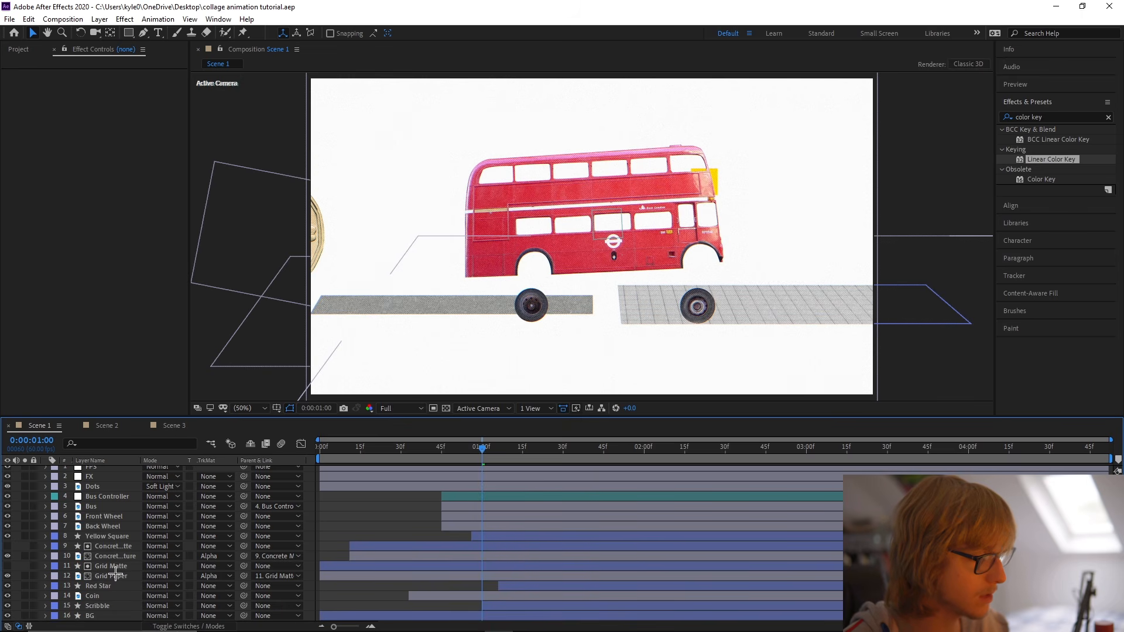
left_click(116, 567)
left_click(116, 577, "shift")
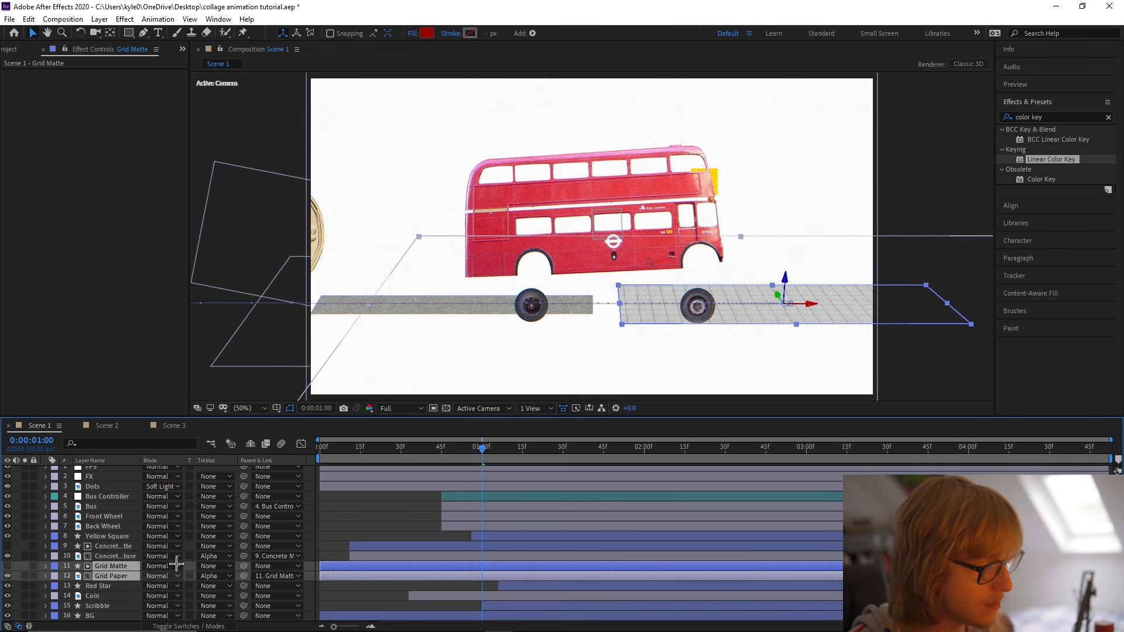
key("ctrl+c")
left_click(174, 426)
key("ctrl+v")
left_click_drag(117, 486, 117, 526)
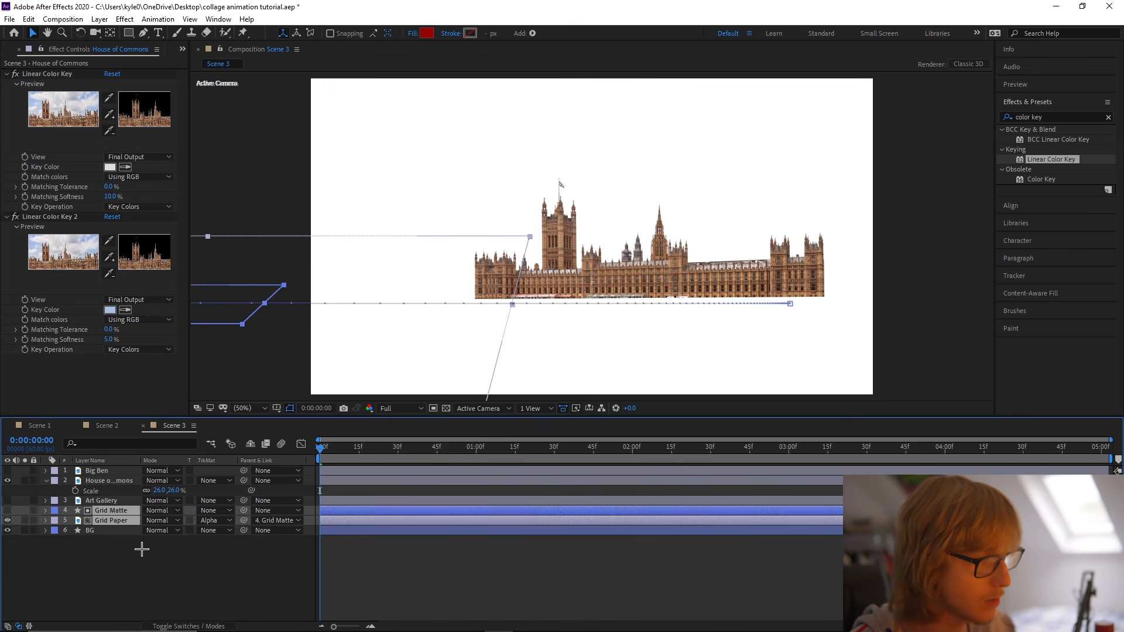
At 0:00:03:14, remove Grid Matte's position keyframes and move the grid under the left half of the building.
left_click_drag(358, 449, 825, 464)
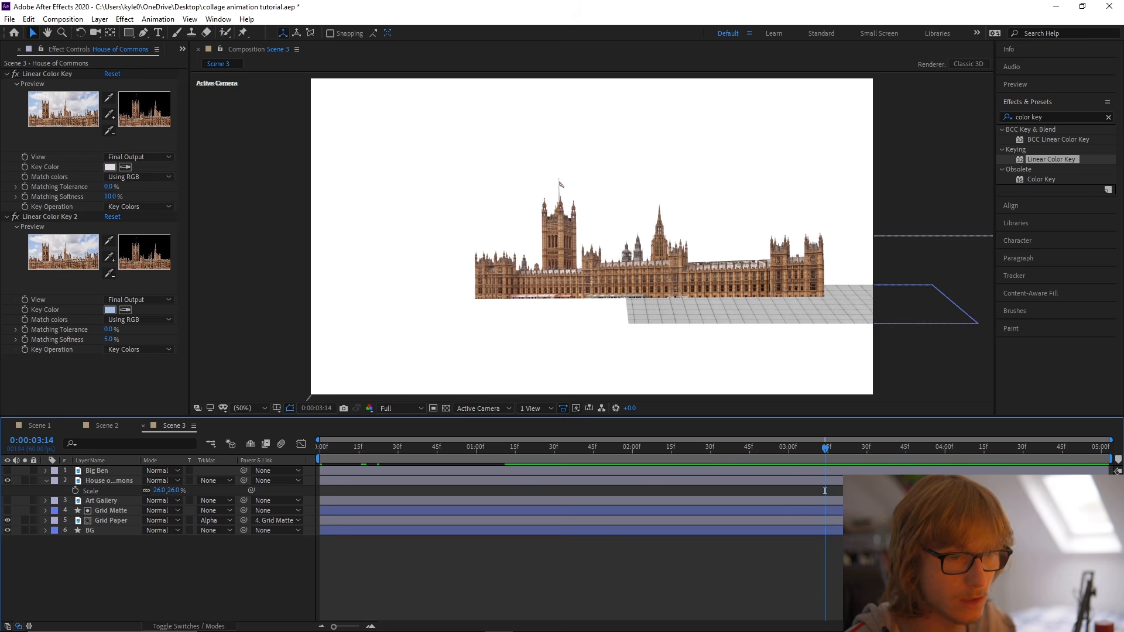
left_click_drag(861, 511, 877, 511)
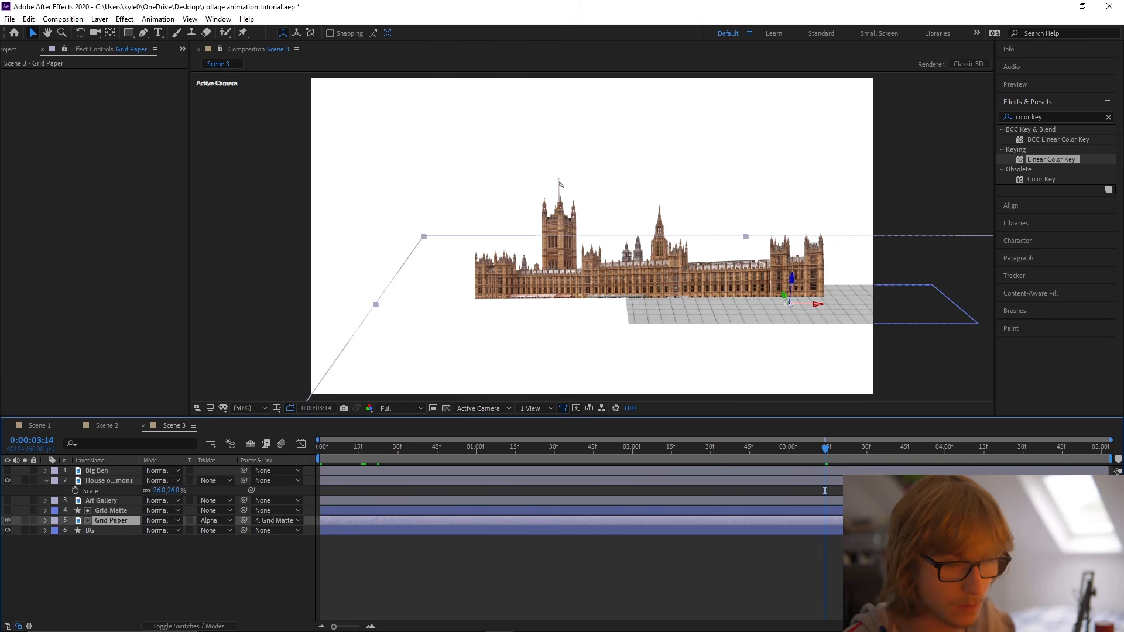
key("p")
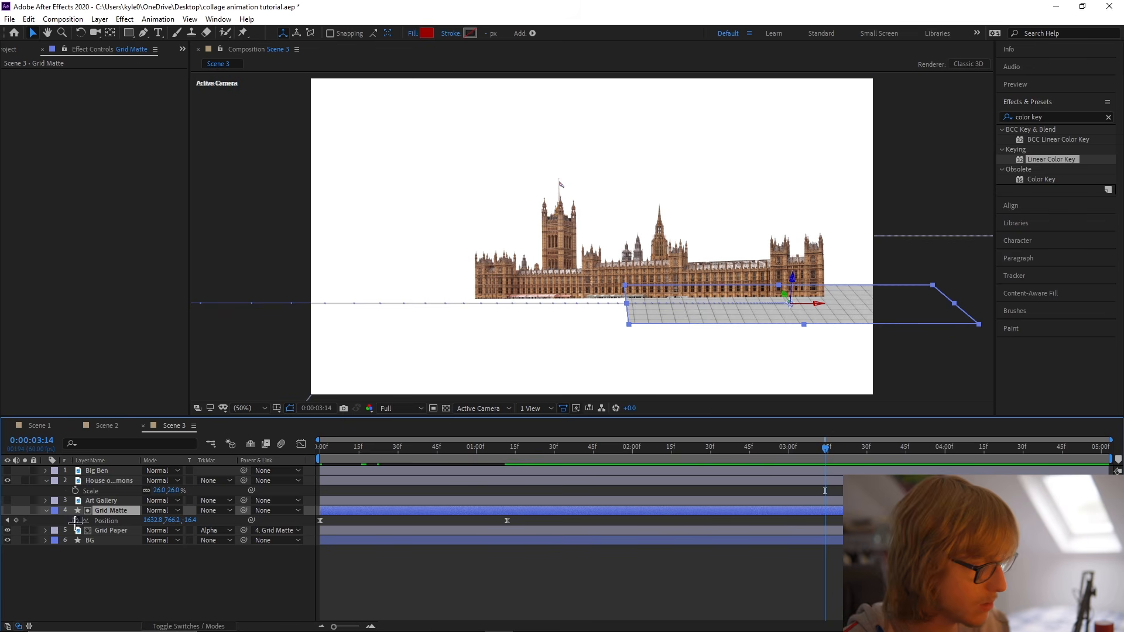
key("p")
left_click_drag(739, 308, 475, 318)
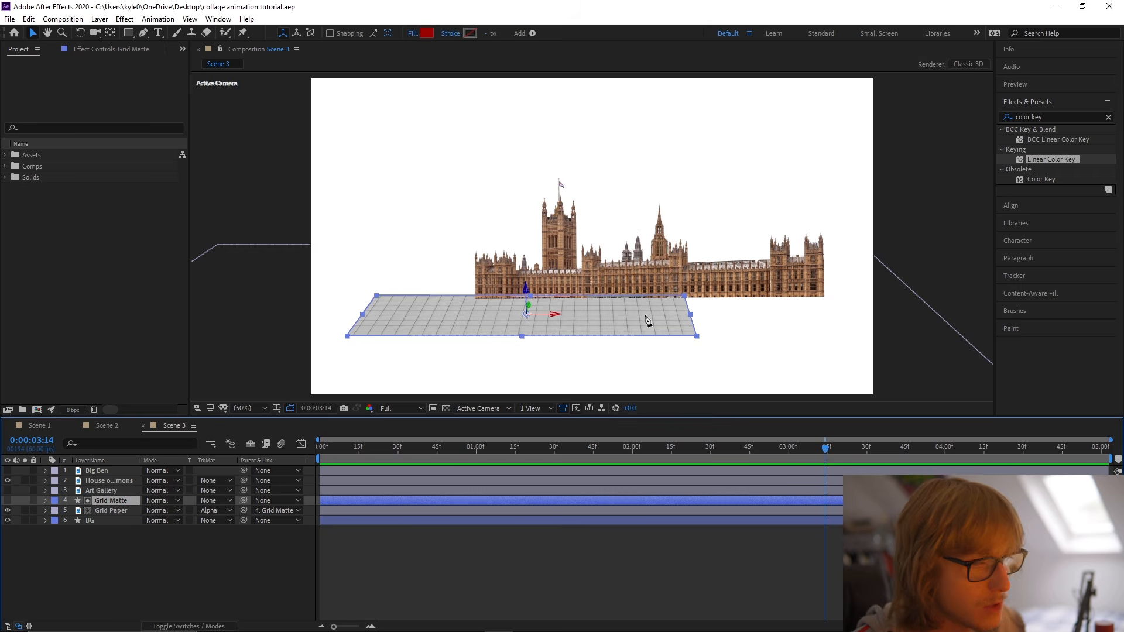
key("g")
left_click(689, 298)
key("ctrl+z")
key("v")
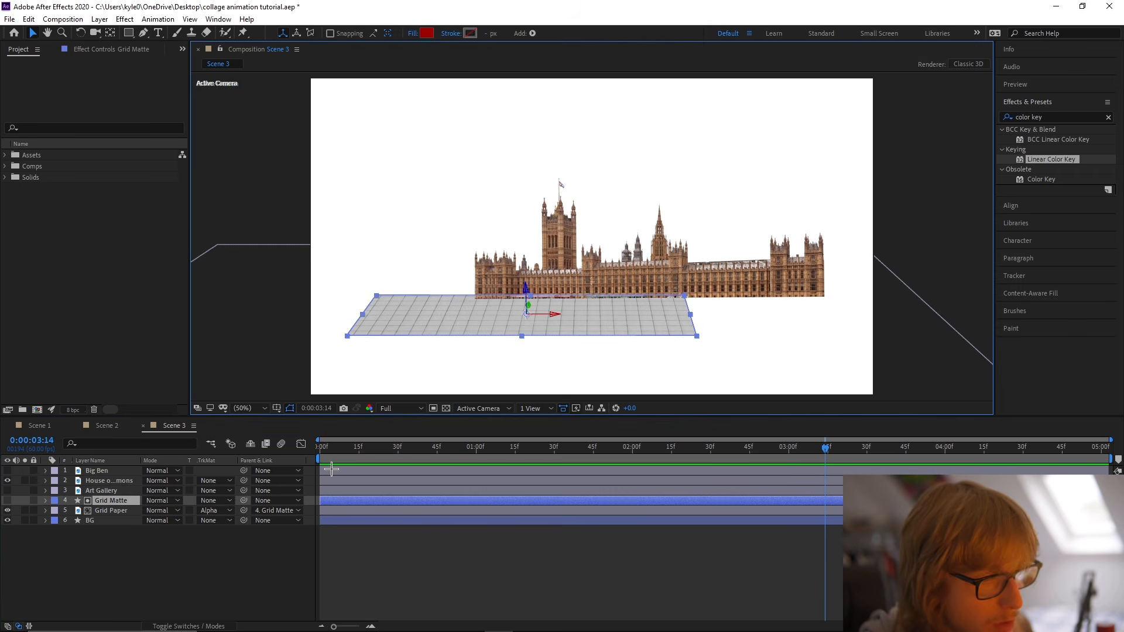
Convert the Grid Matte's Rectangle 1 path to a Bezier path and ready its corner points for Pen editing.
left_click(45, 501)
left_click(56, 511)
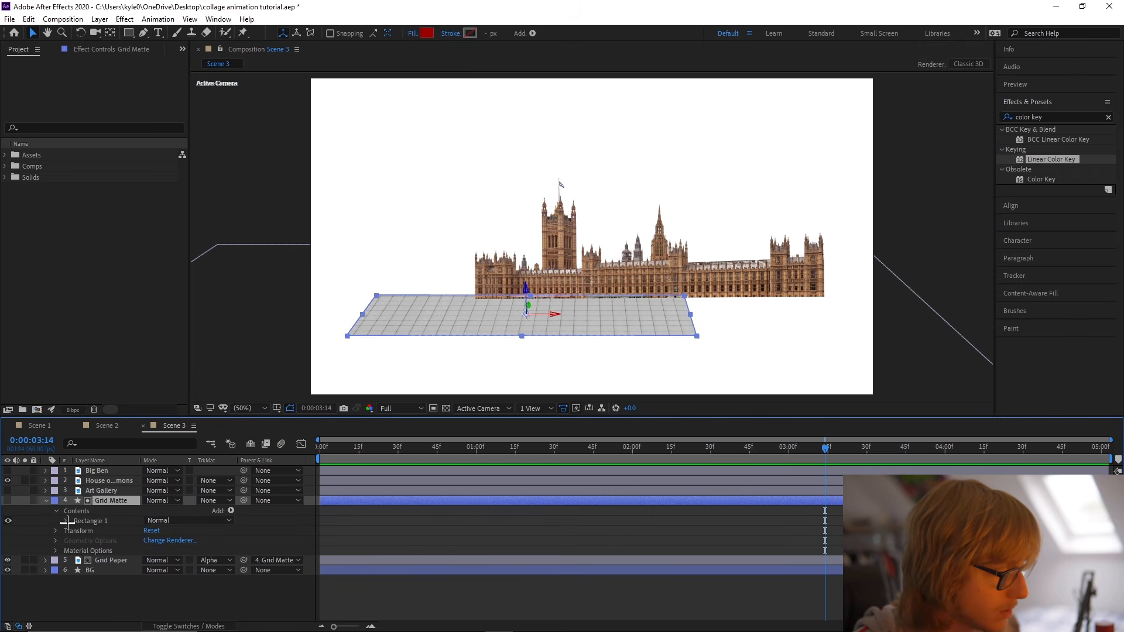
left_click(67, 521)
right_click(85, 531)
left_click(146, 485)
left_click(46, 501)
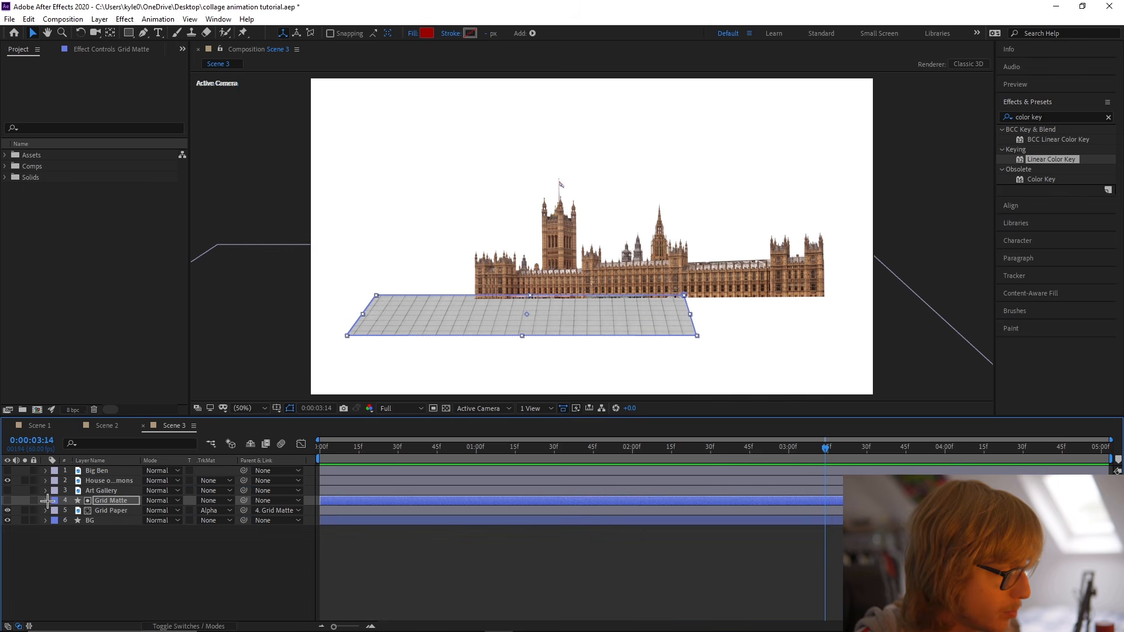
key("g")
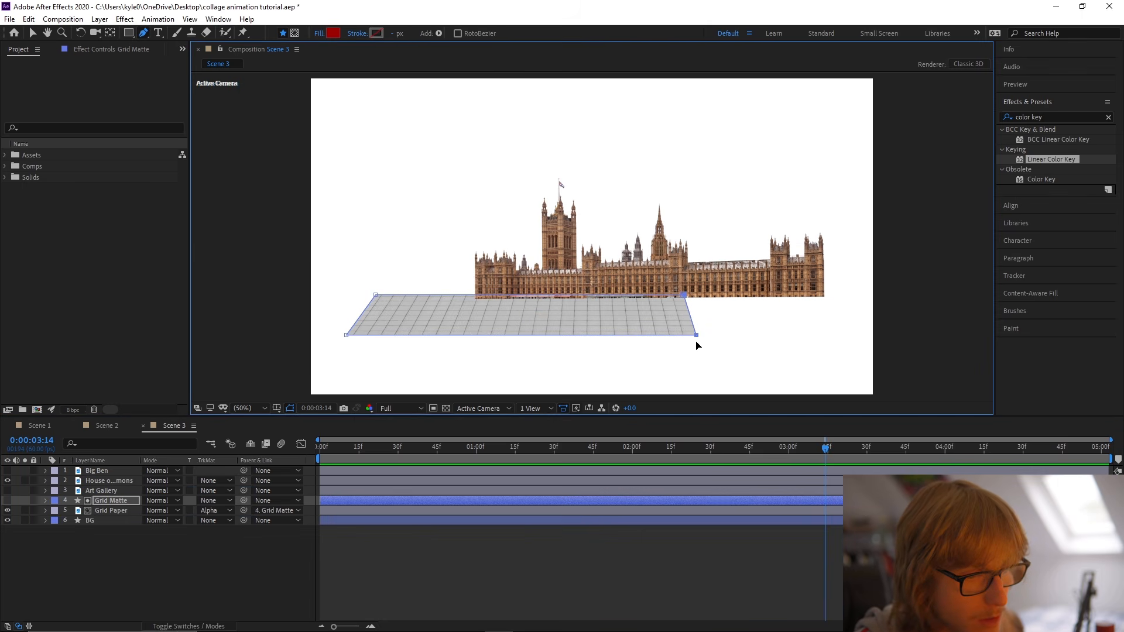
Extend the Grid Matte's two right-hand corner points rightward to widen the grid beneath the building, and save the project.
left_click_drag(697, 337, 786, 335)
key("v")
left_click(945, 326)
key("ctrl+s")
key("ctrl+Up")
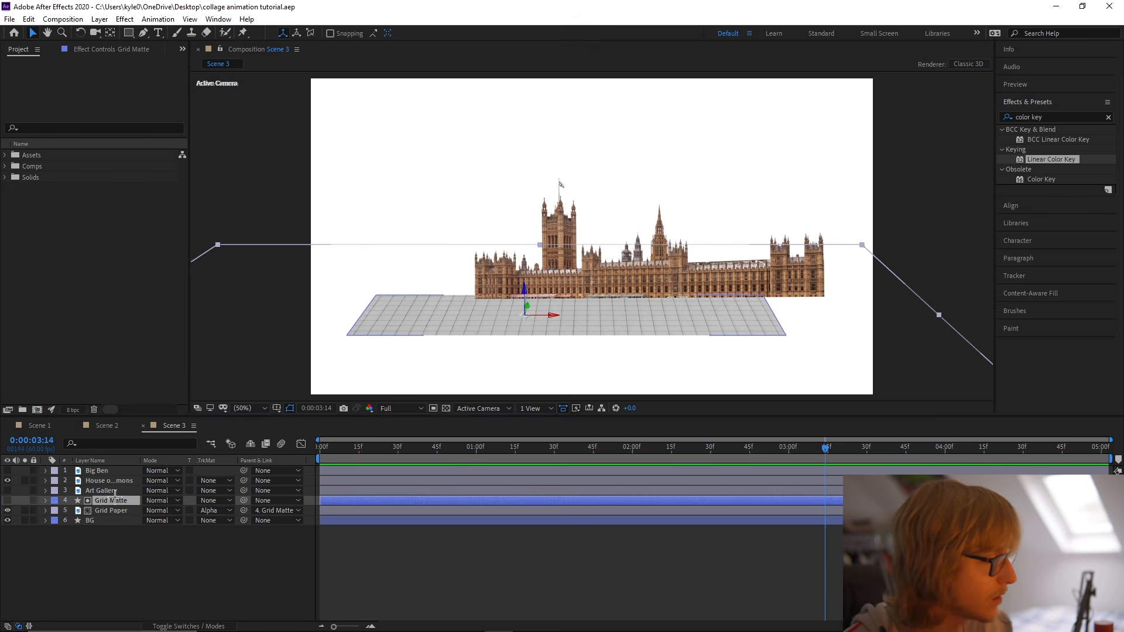
Set the Grid Matte's X Rotation to -79° and raise its front corner points to make the grid strip shallower.
key("r")
left_click_drag(167, 521, 160, 522)
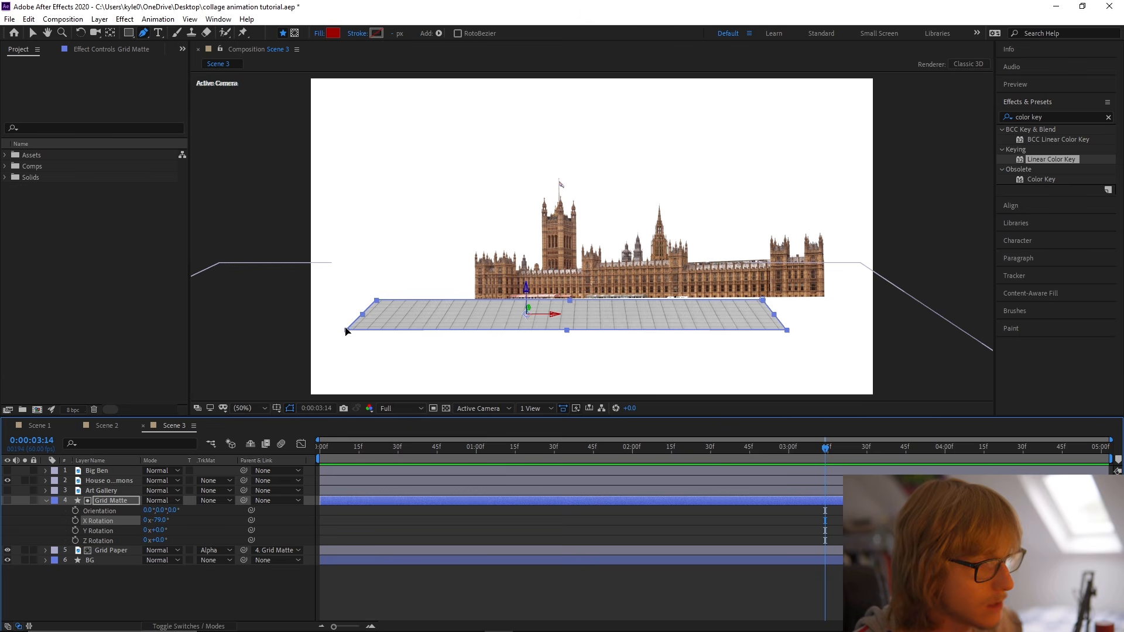
key("g")
left_click_drag(787, 332, 786, 323)
key("v")
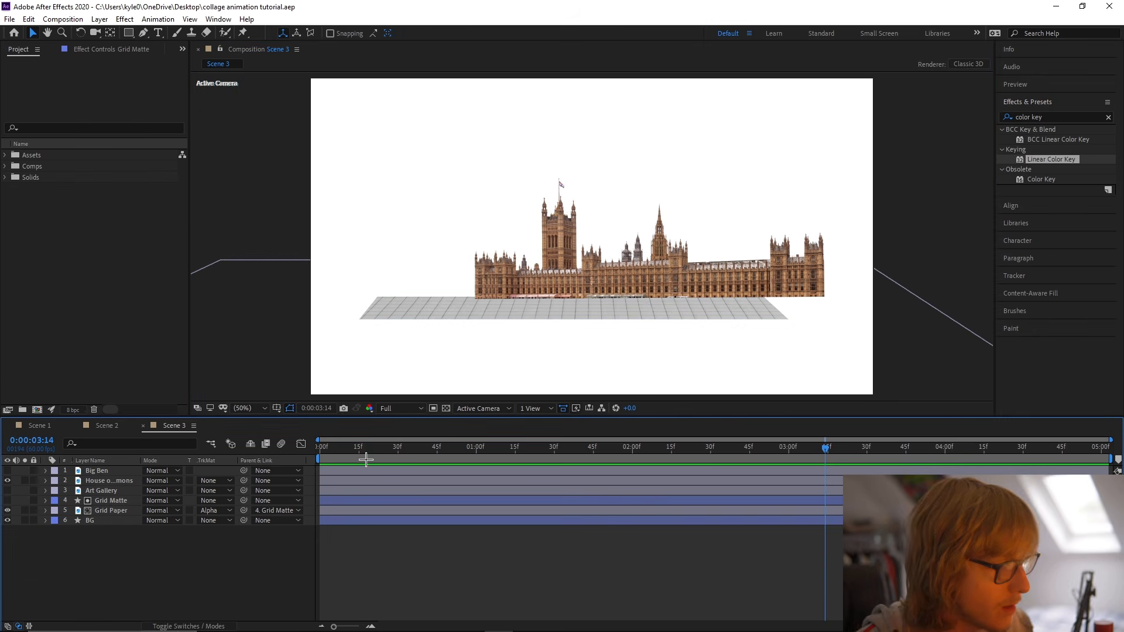
Keyframe the Grid Matte's path to grow from a sliver collapsed at its left edge at 0:00:00:00 to full width.
left_click_drag(364, 452, 261, 466)
left_click(309, 502)
left_click(125, 444)
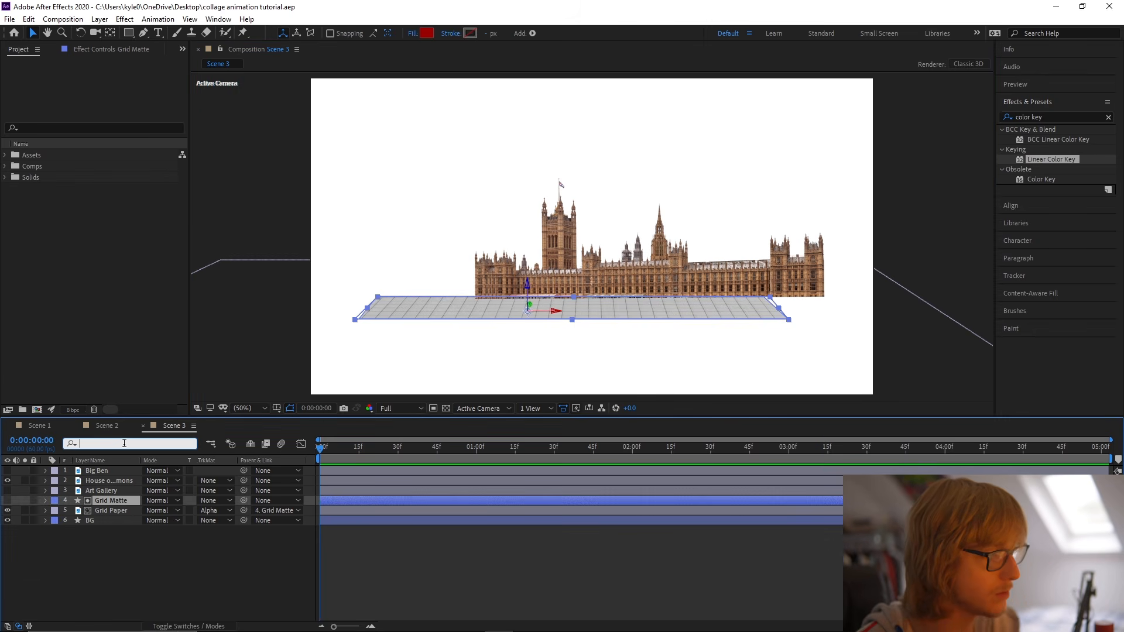
type("path")
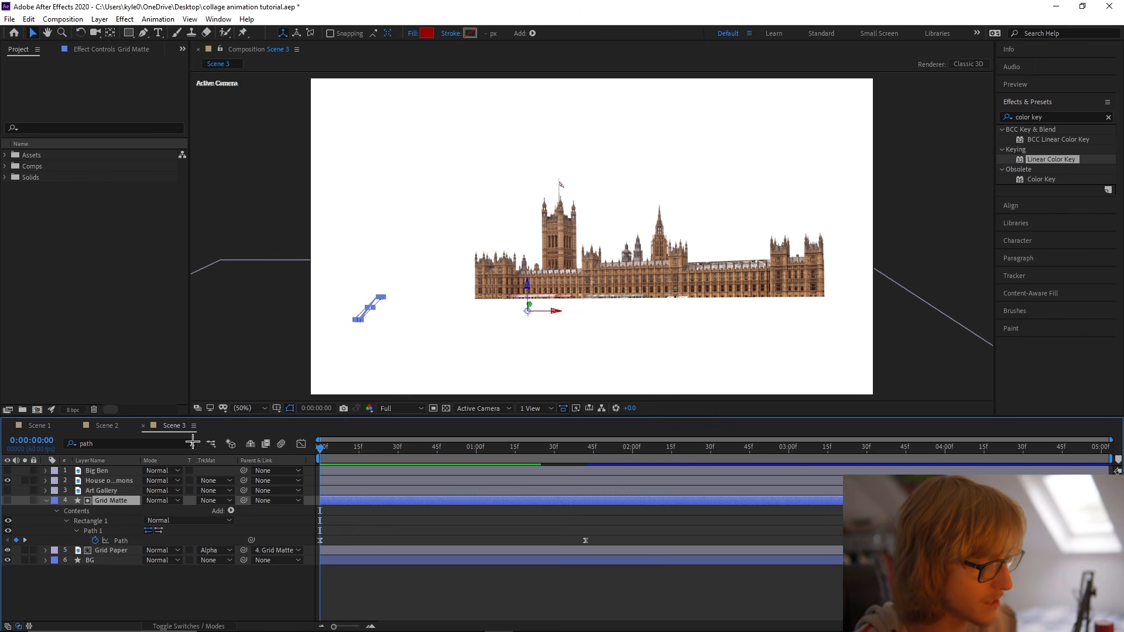
left_click(193, 443)
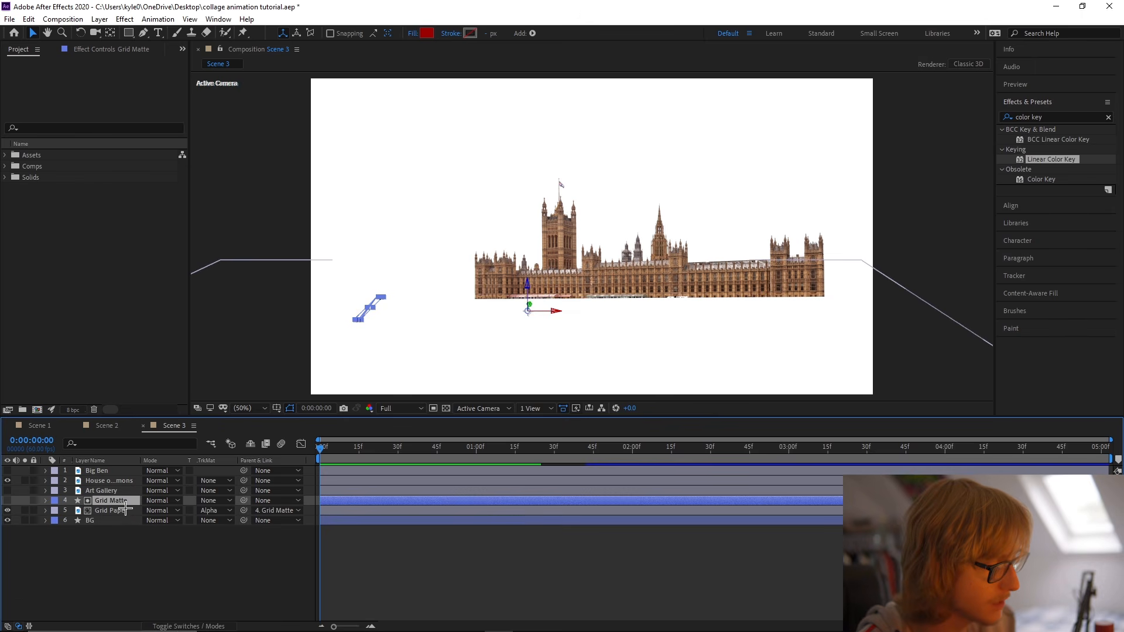
key("u")
left_click(121, 511)
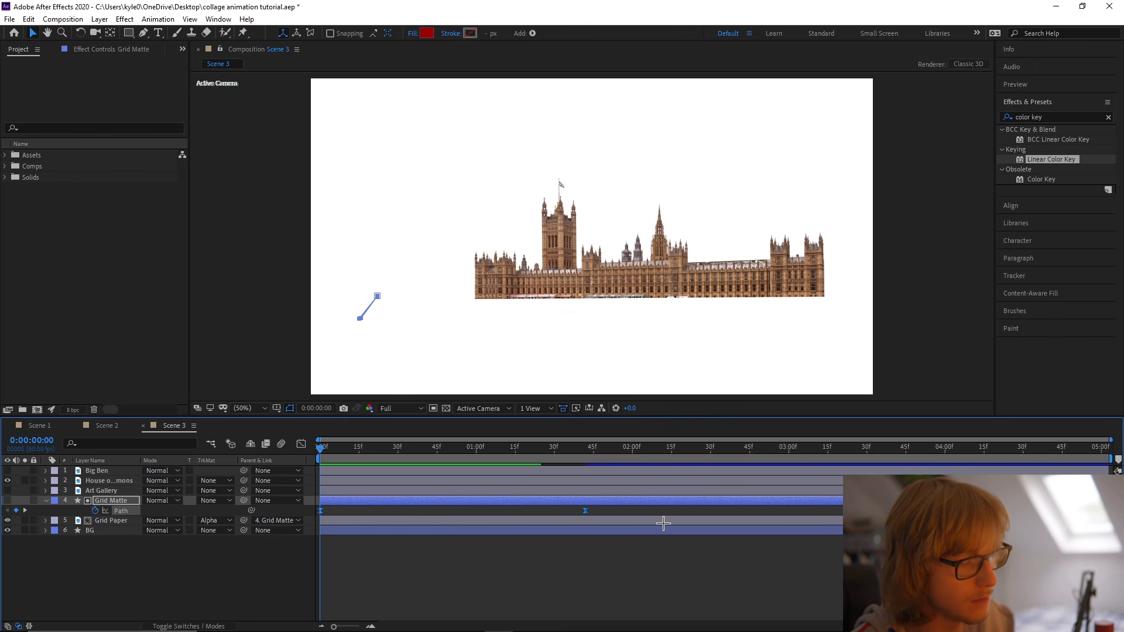
Ease the Grid Matte's path keyframes with a fast start and long slow finish, preview the reveal, and save.
left_click(301, 443)
key("space")
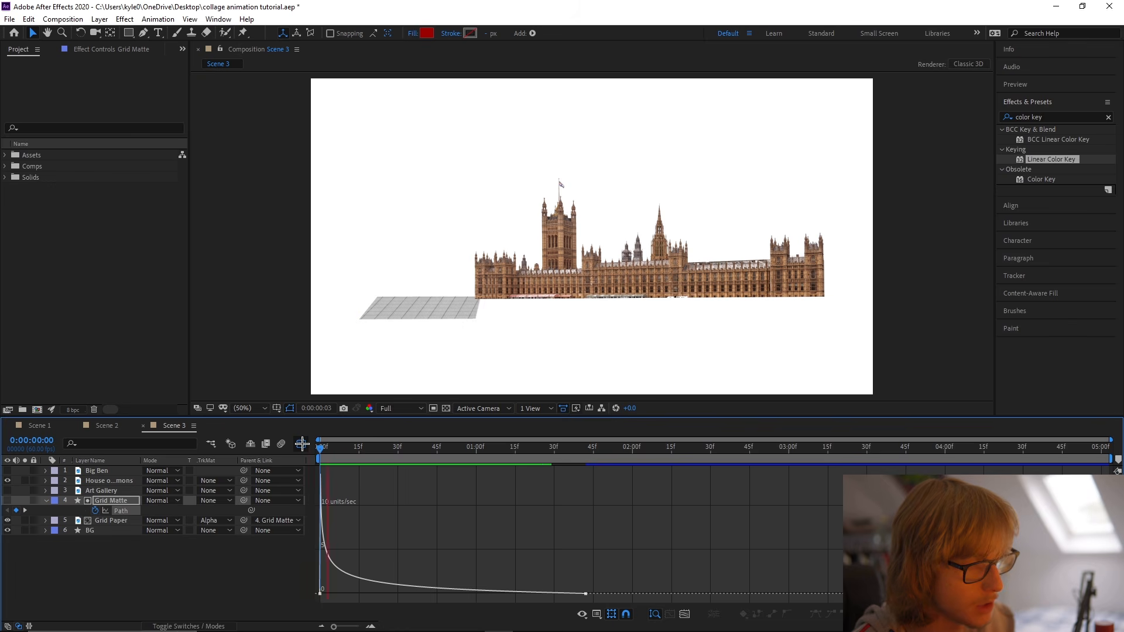
left_click(302, 443)
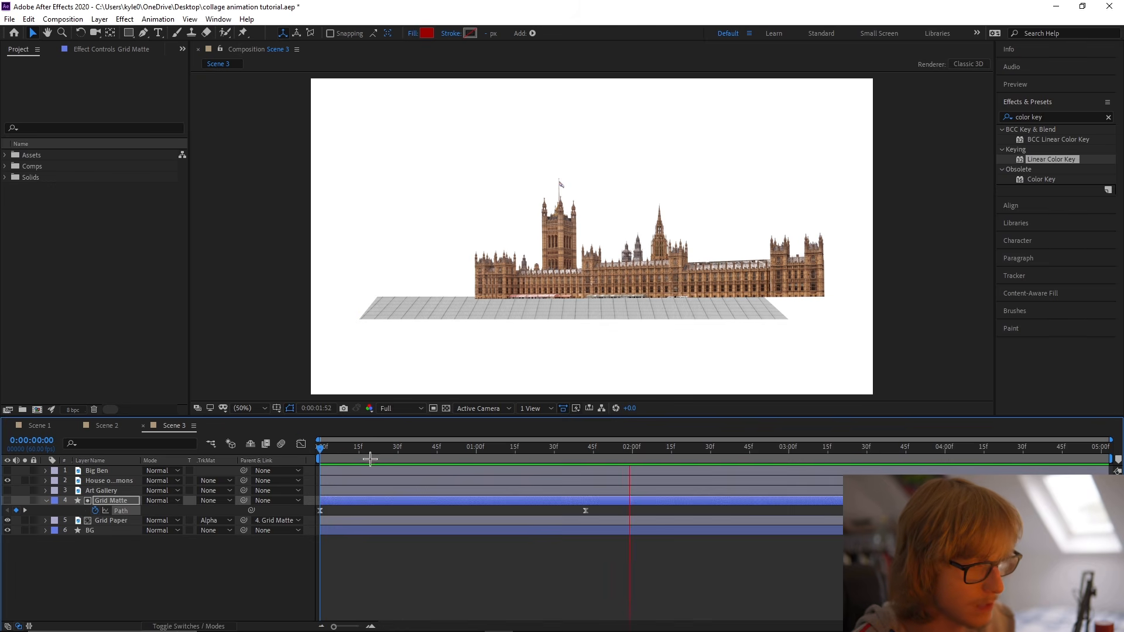
key("space")
key("u")
left_click(284, 559)
key("ctrl+s")
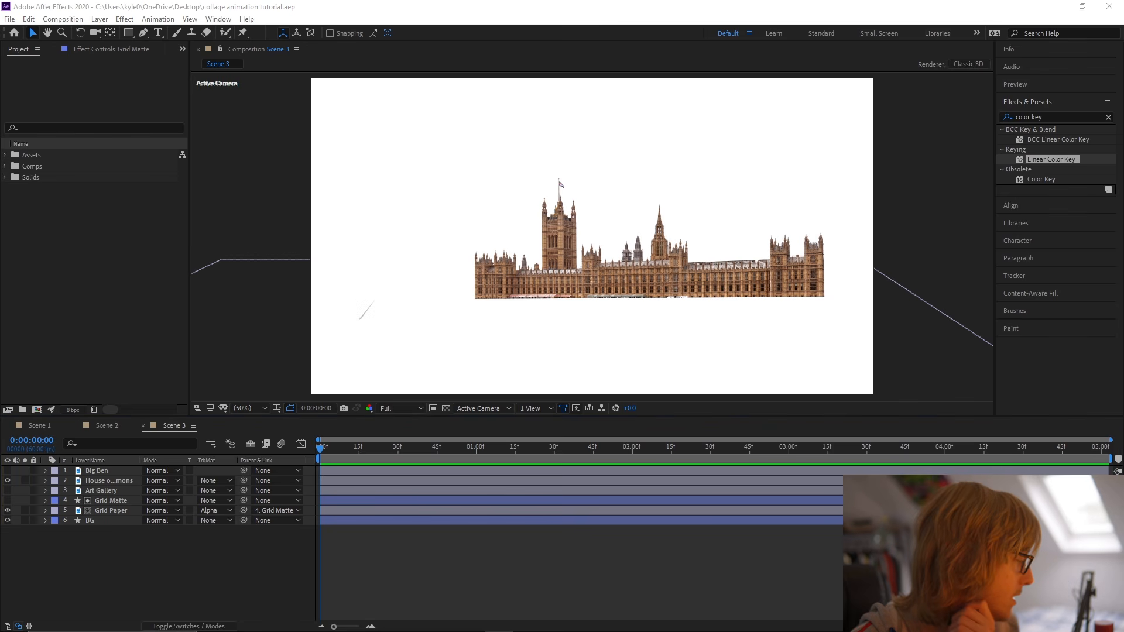
Show and solo the Big Ben layer and copy the House of Commons scale of 26% onto it.
left_click(99, 472)
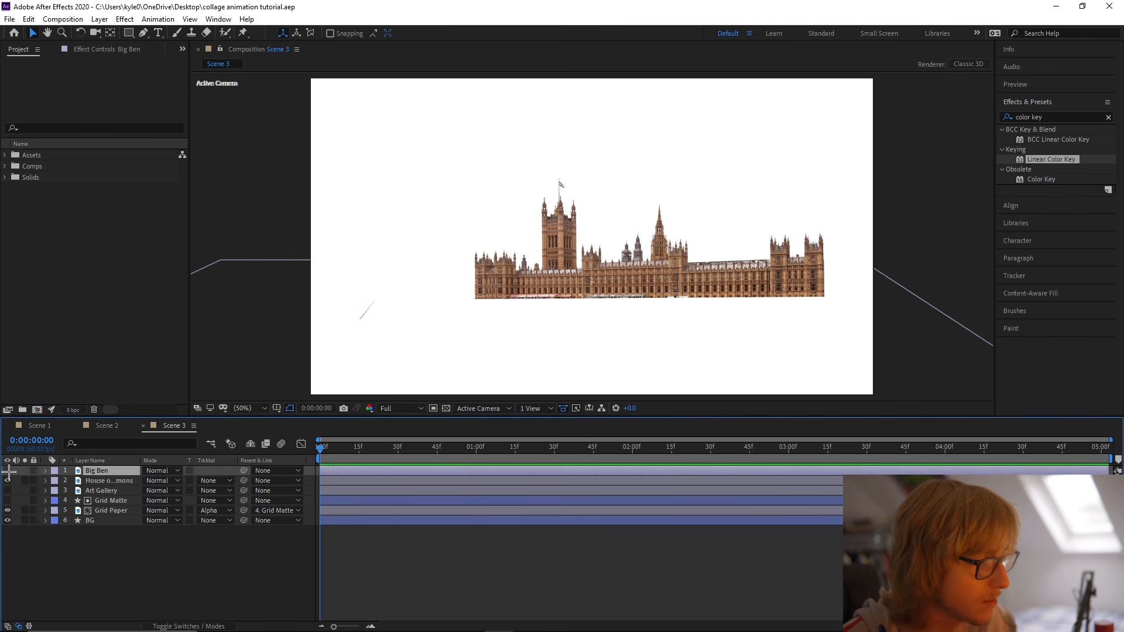
left_click(7, 471)
key("s")
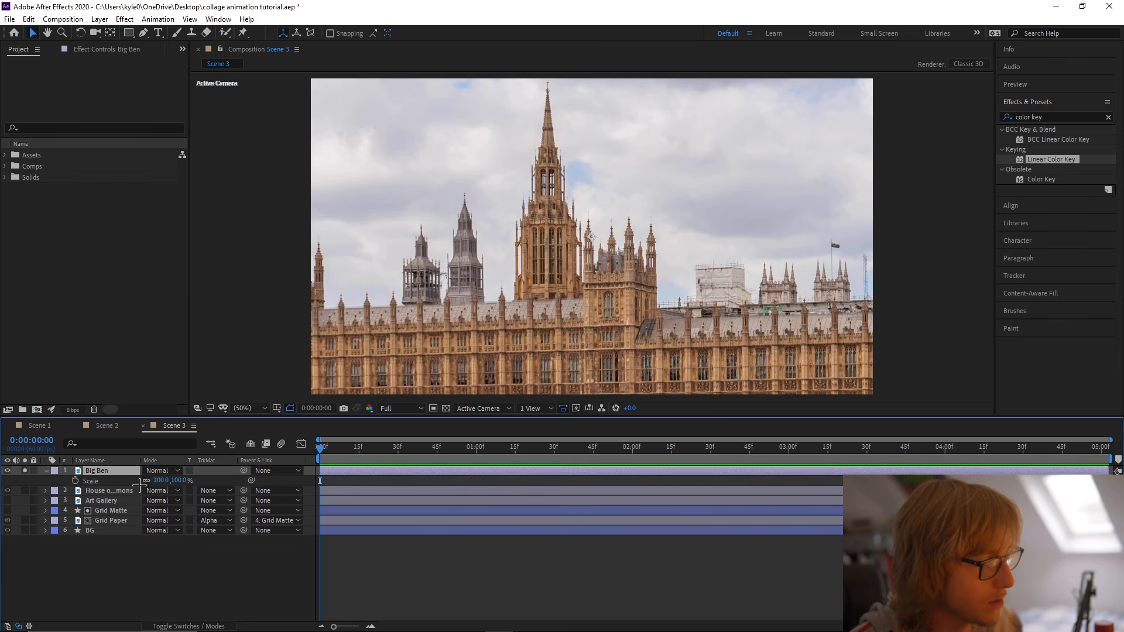
left_click(122, 491)
key("s")
left_click(158, 501)
key("ctrl+c")
left_click(160, 481)
key("ctrl+v")
left_click(235, 478)
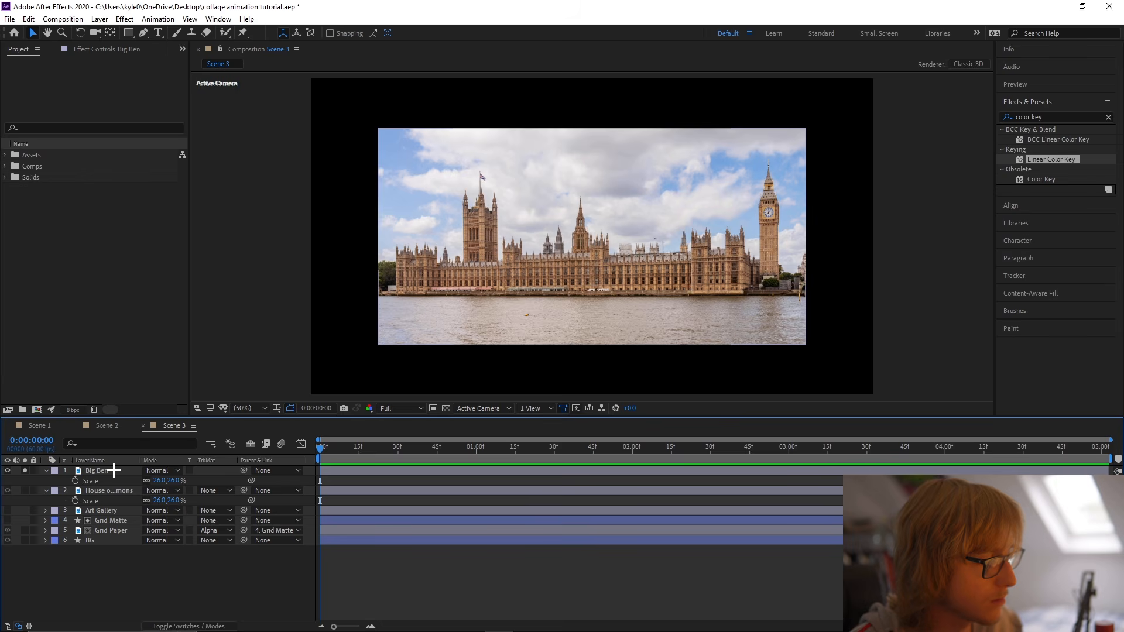
Draw a Pen mask loosely around the clock tower on the Big Ben layer to isolate it.
left_click(114, 471)
scroll(554, 308, "up", 2)
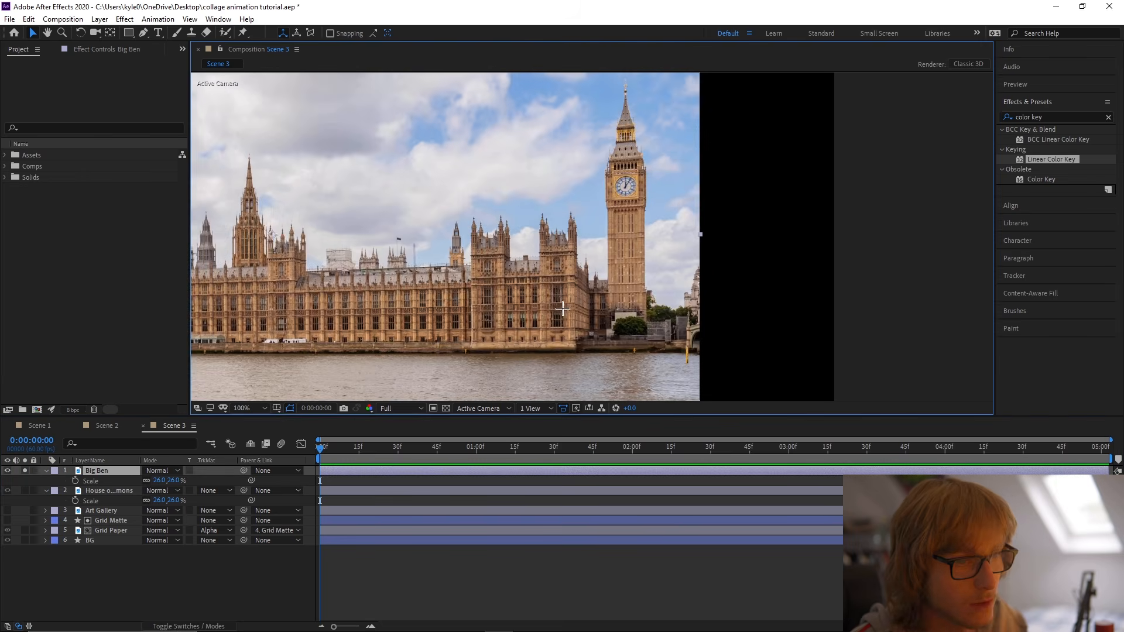
scroll(554, 308, "up", 1)
left_click_drag(527, 313, 530, 368)
key("g")
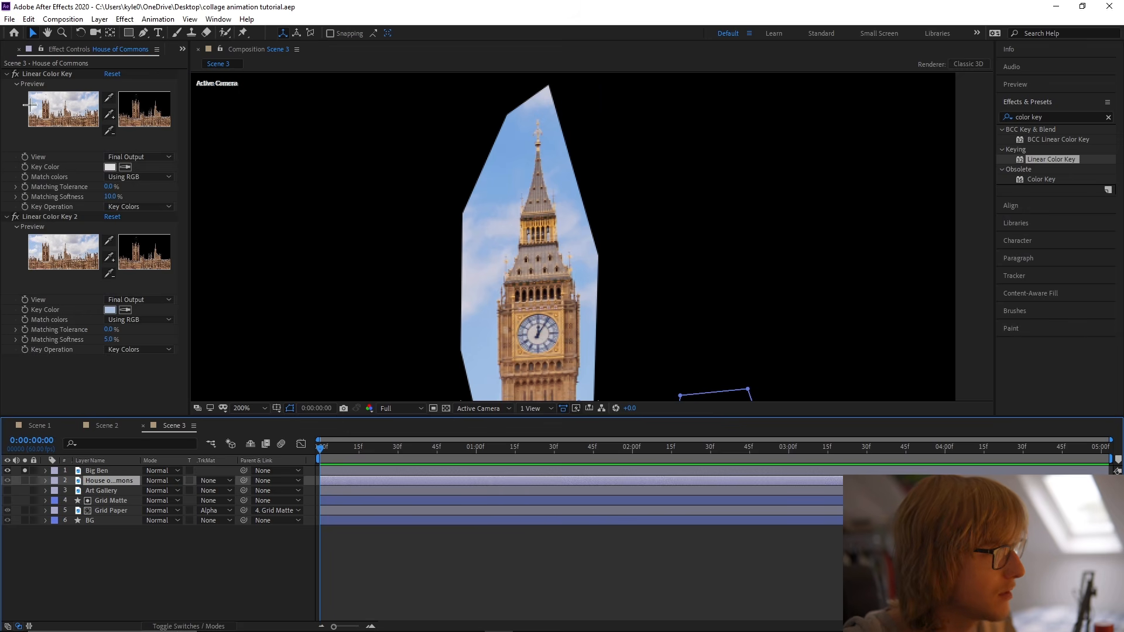
Copy both Linear Color Key effects from House of Commons onto the Big Ben layer.
left_click(46, 74)
left_click(52, 217, "ctrl")
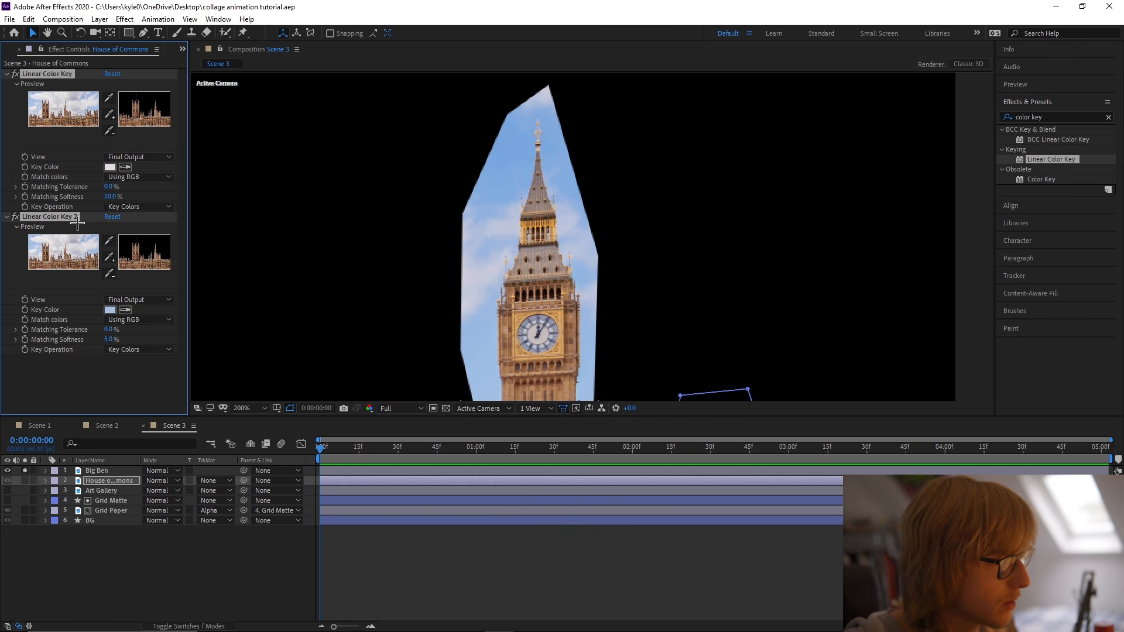
left_click(106, 470)
key("ctrl+v")
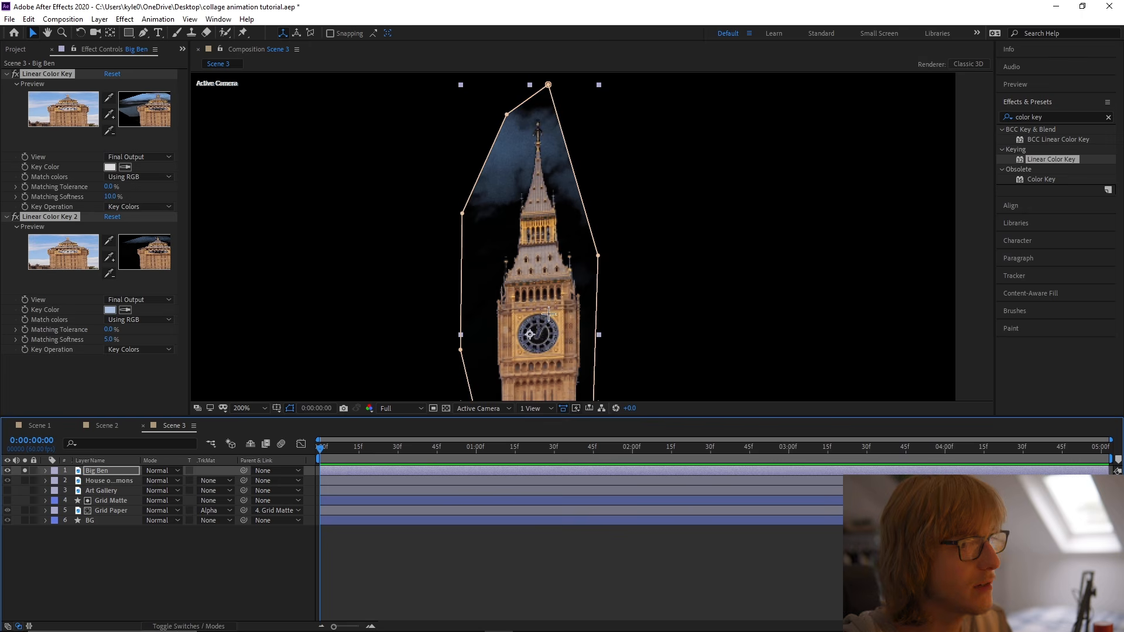
left_click(360, 278)
Duplicate Linear Color Key 2 on Big Ben and sample the remaining blue sky beside the spire as its key color.
left_click(71, 217)
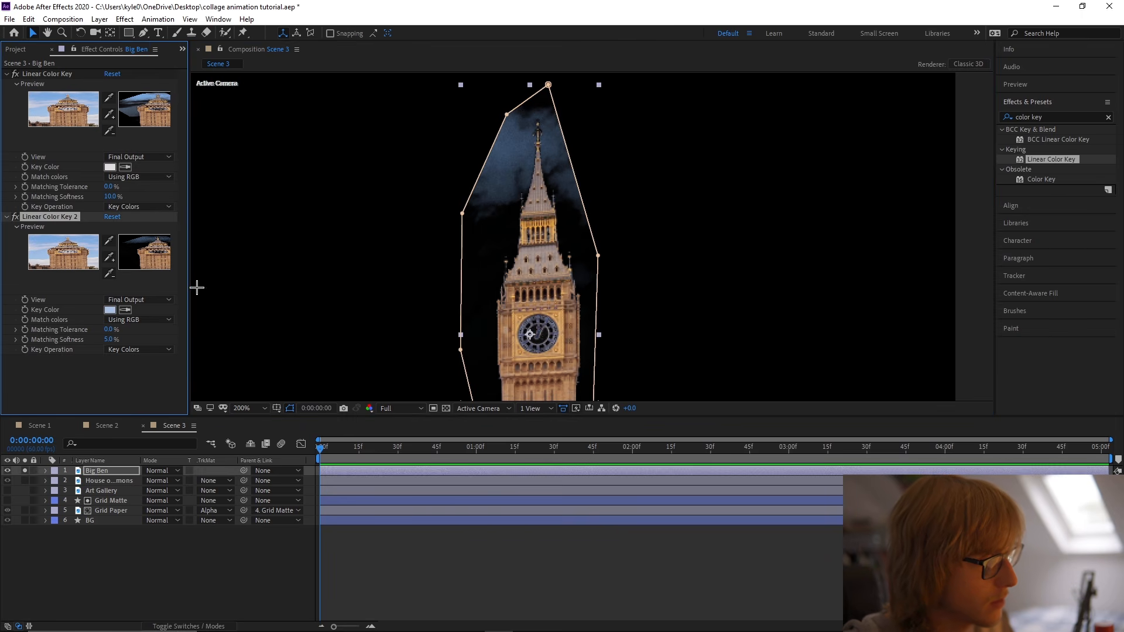
key("ctrl+d")
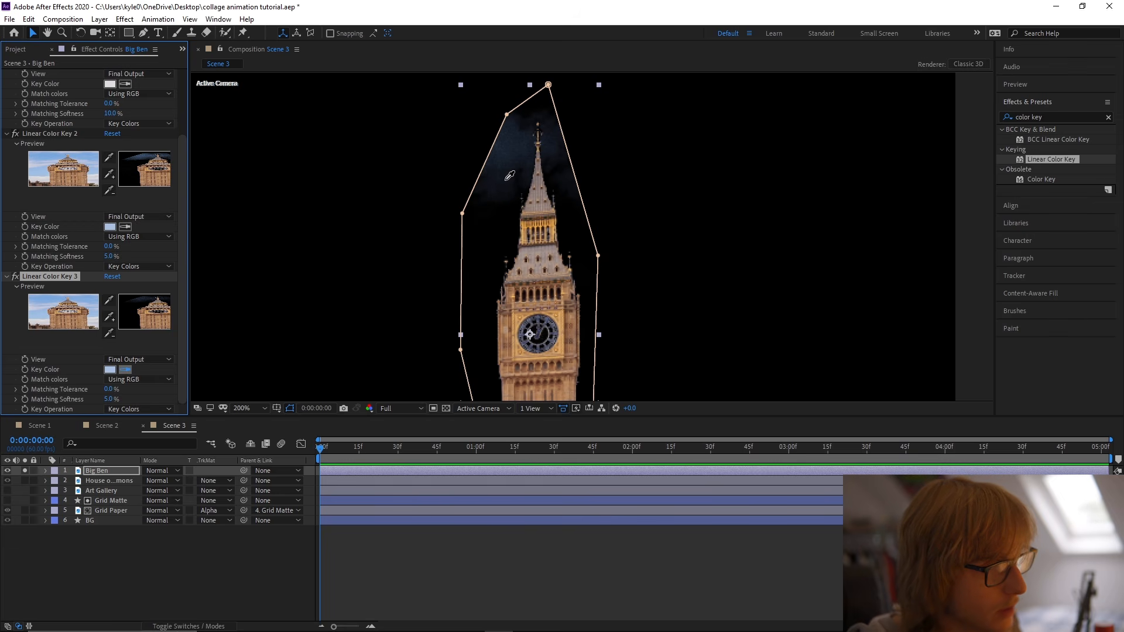
left_click(502, 153)
scroll(577, 256, "down", 1)
left_click(534, 278)
scroll(586, 268, "up", 1)
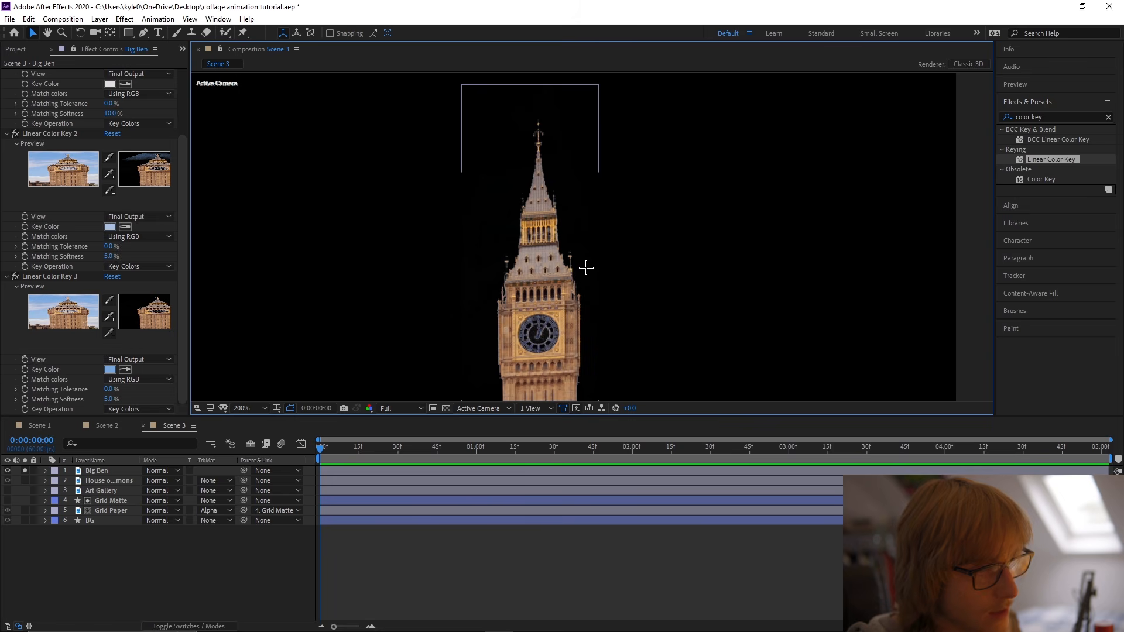
Save the project, un-solo Big Ben, and inspect the tower's cut-out edges against the House of Commons.
scroll(621, 339, "down", 1)
scroll(623, 229, "down", 2)
key("ctrl+s")
left_click(24, 472)
scroll(592, 237, "down", 2)
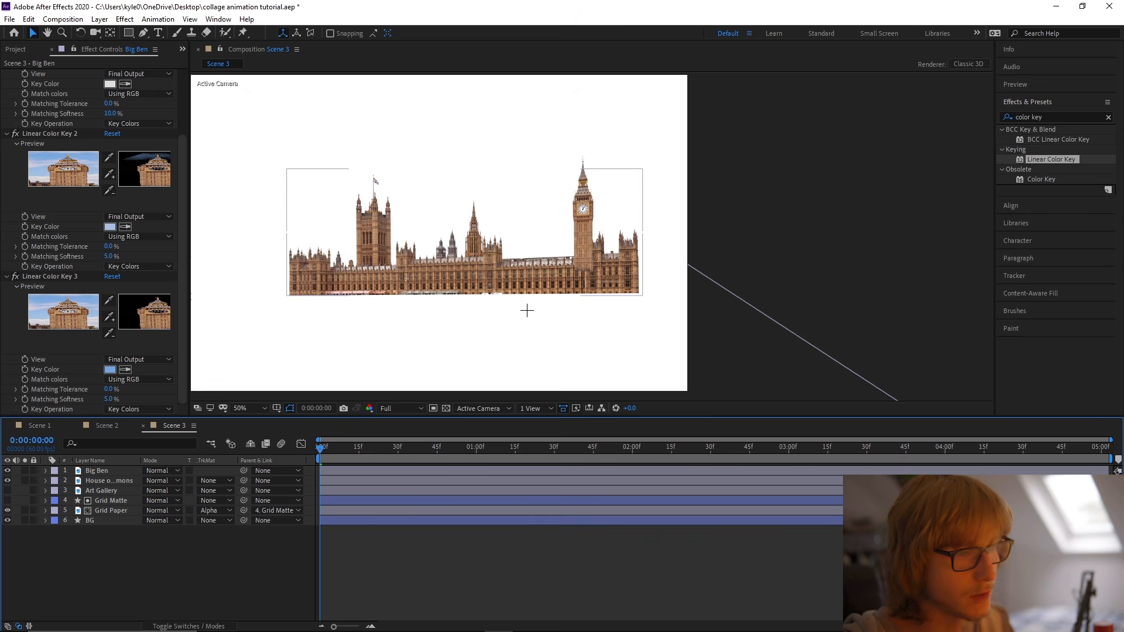
left_click(591, 250)
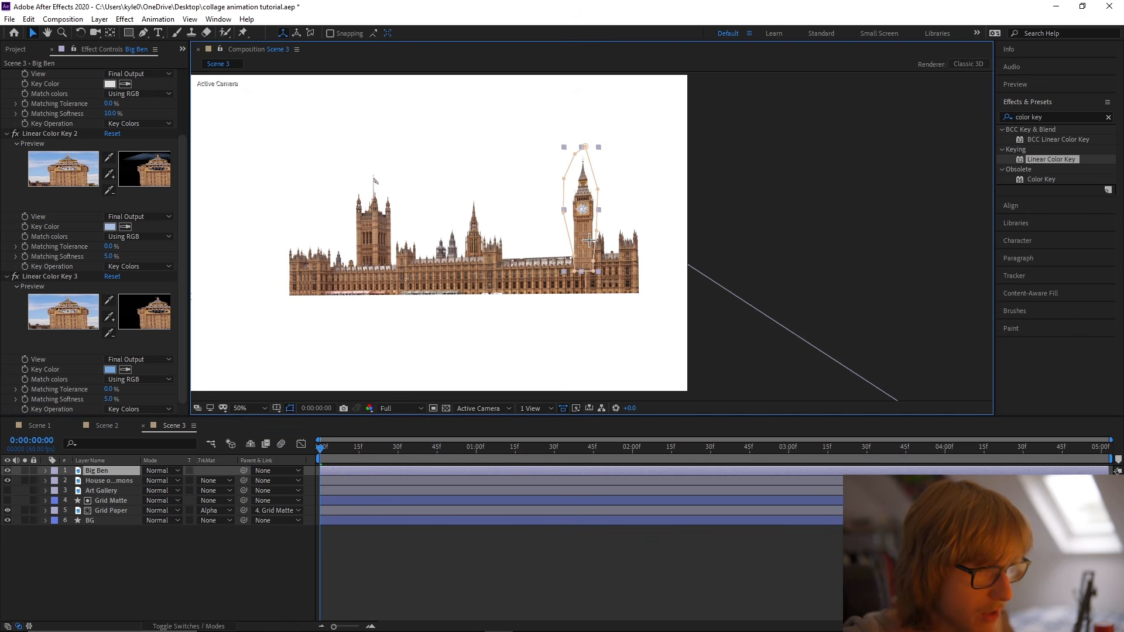
scroll(592, 209, "up", 4)
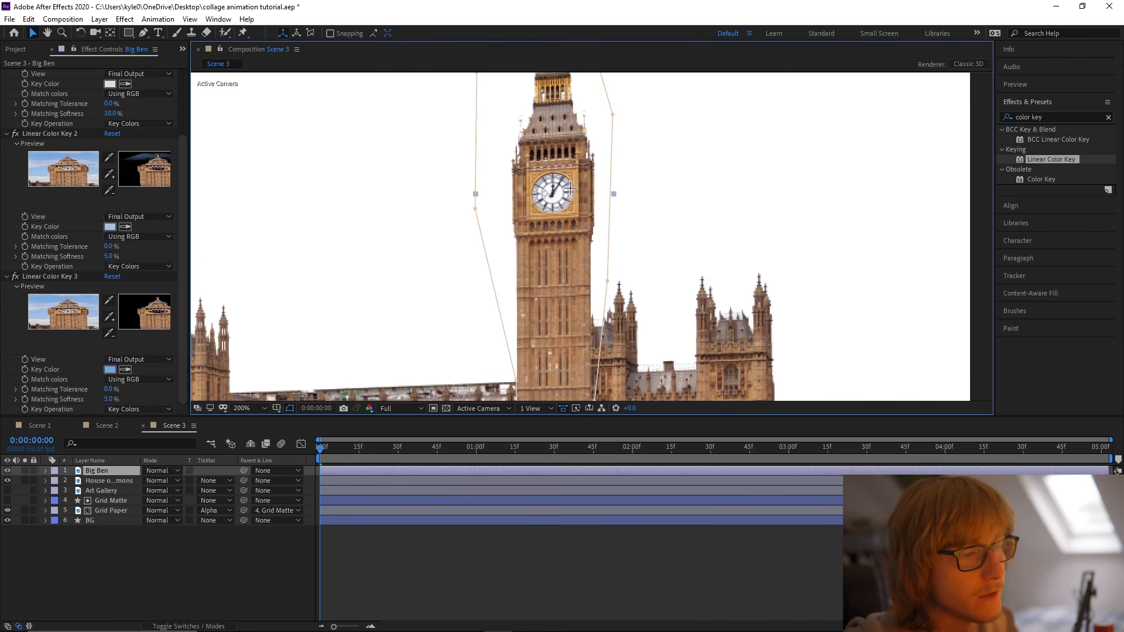
scroll(561, 197, "down", 4)
Scale Big Ben to 44% and place the tower at the right end of the House of Commons, level with its base.
key("s")
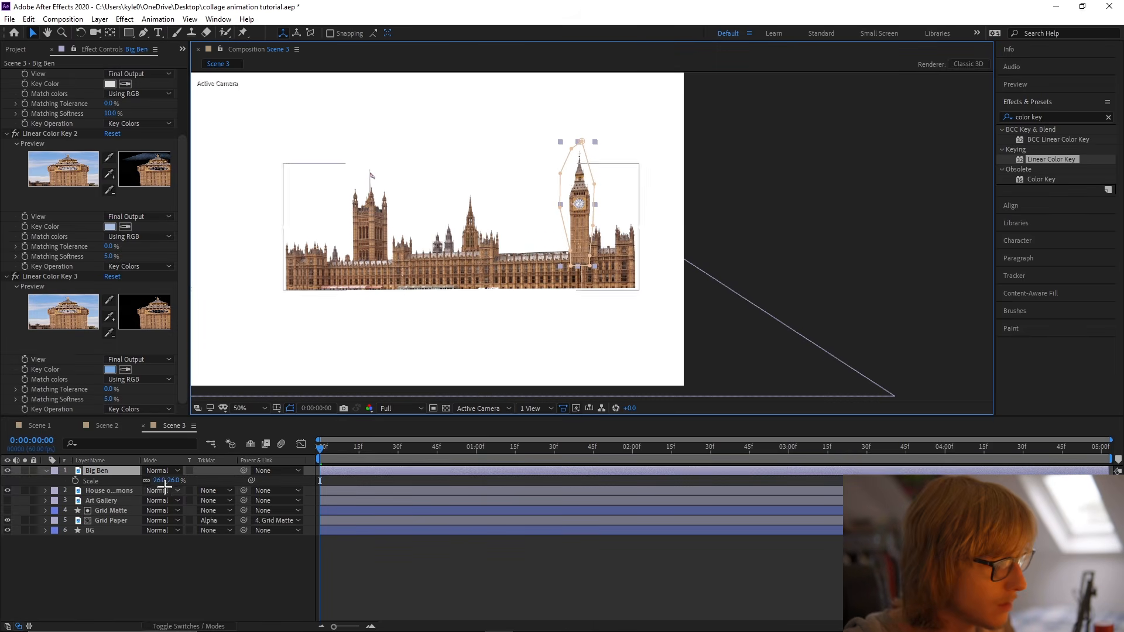
left_click_drag(163, 482, 172, 480)
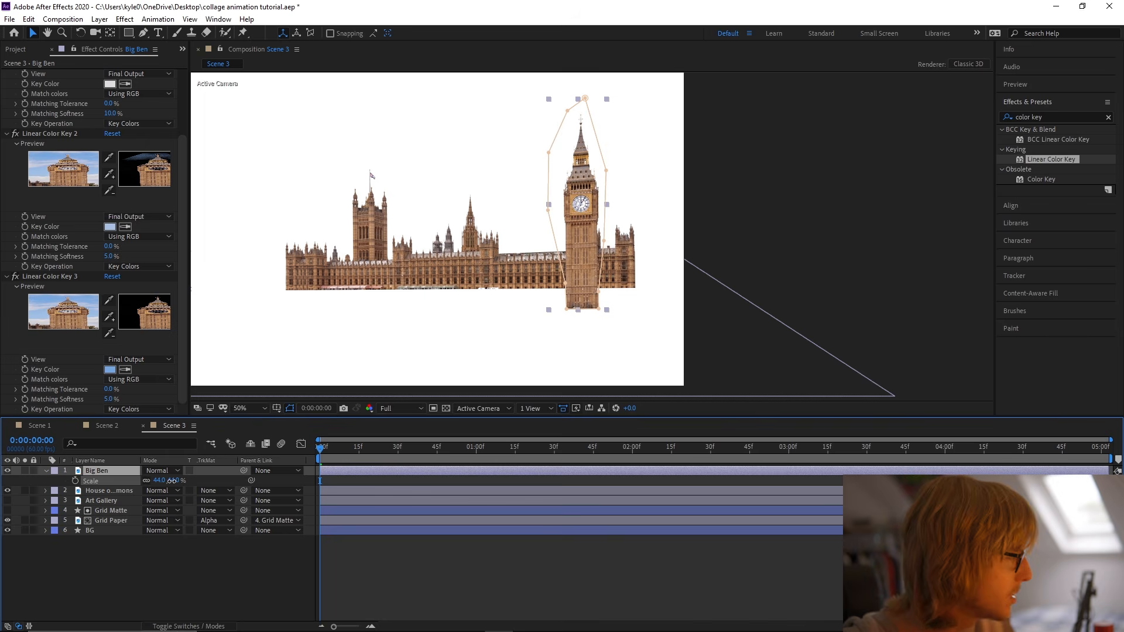
left_click_drag(565, 284, 615, 266)
key("ctrl+z")
left_click_drag(588, 229, 656, 209)
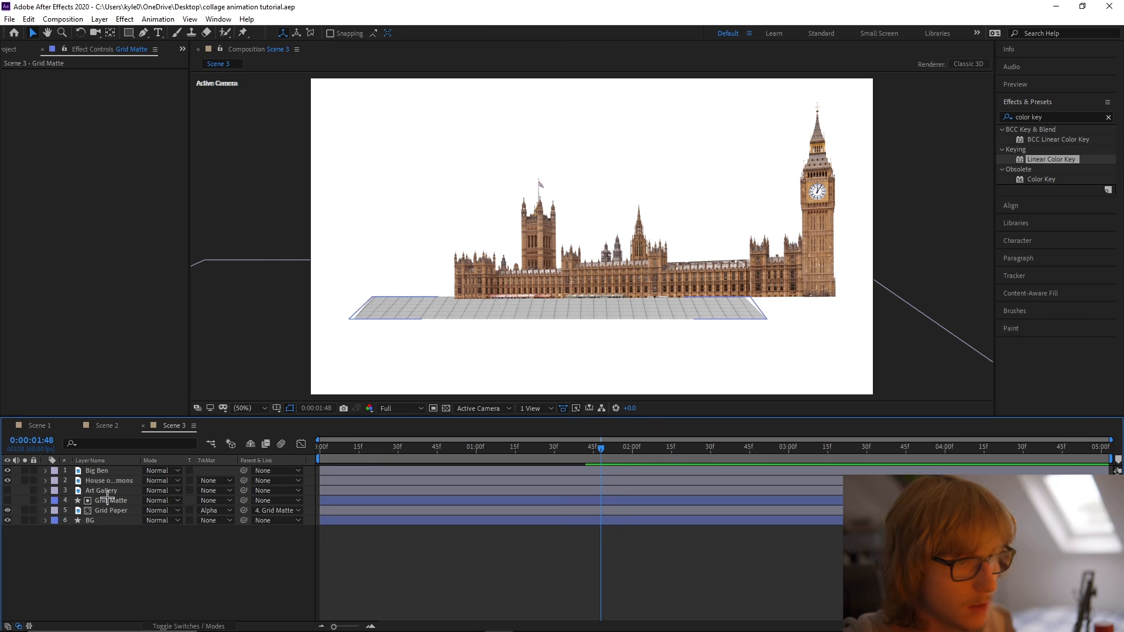
Show the Art Gallery layer, scale it to 31%, solo it, and save the project.
left_click(12, 491)
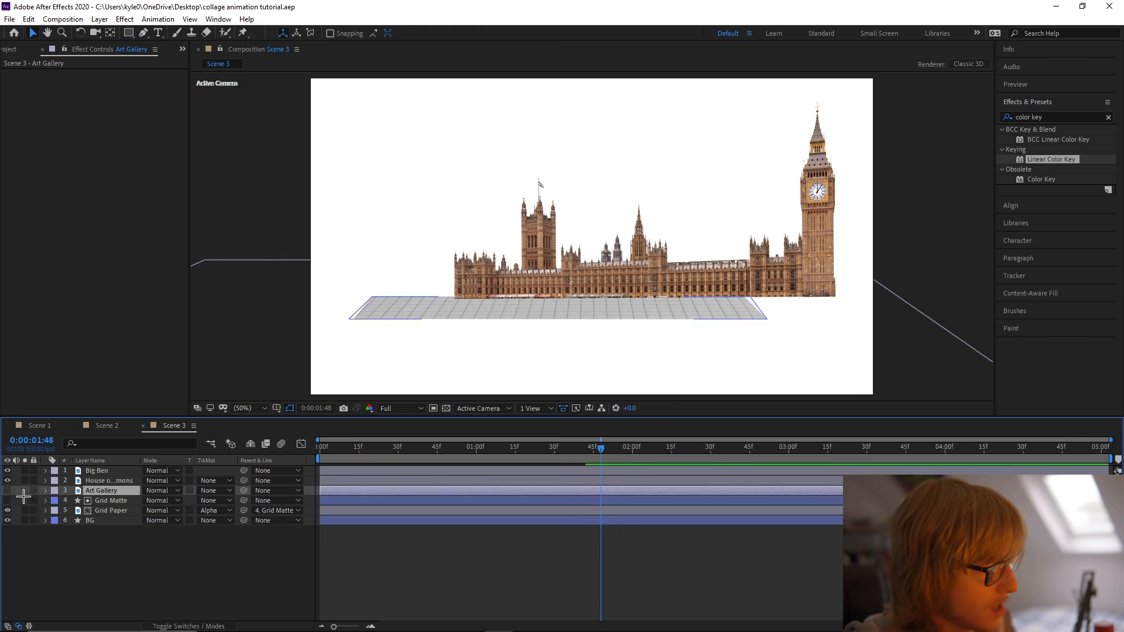
left_click(8, 490)
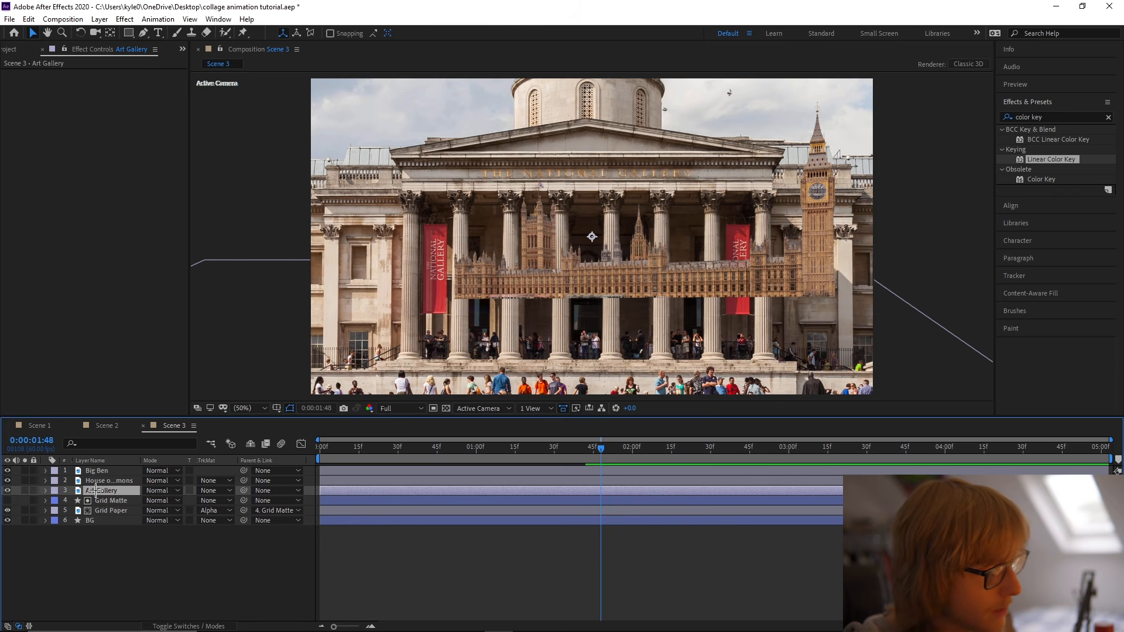
key("s")
left_click_drag(170, 501, 128, 504)
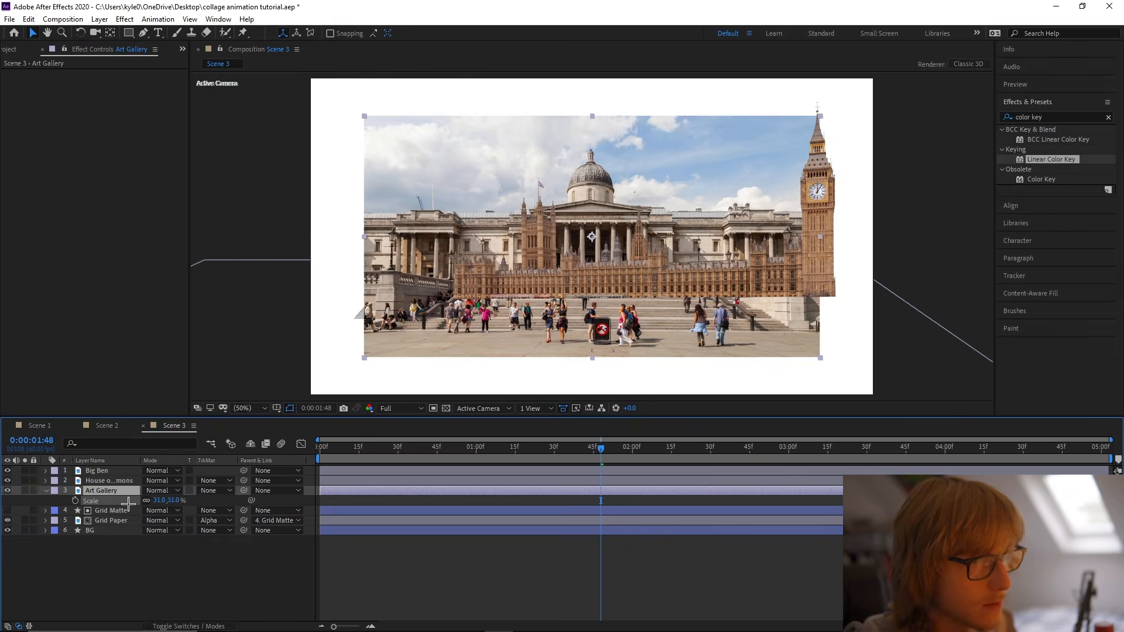
left_click(25, 491)
key("s")
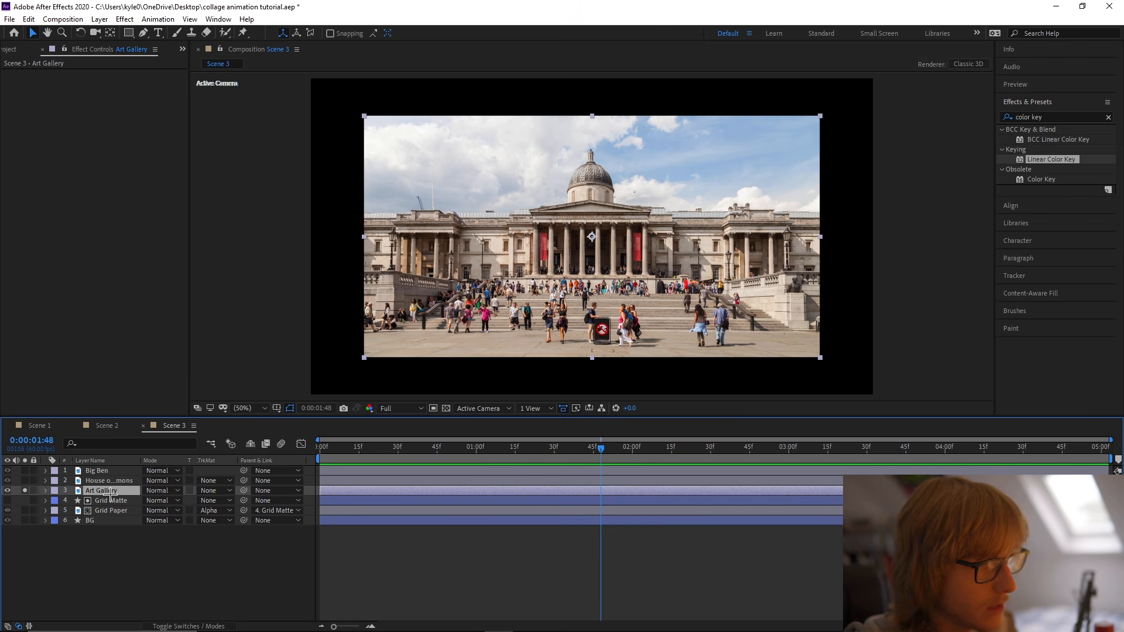
key("ctrl+s")
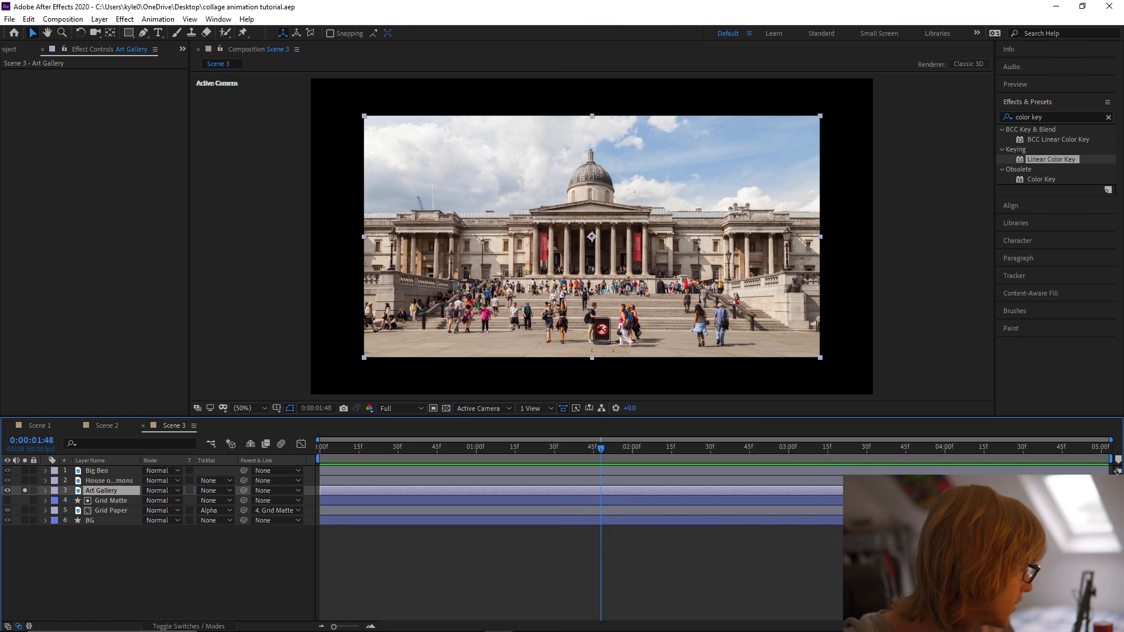
Start a Pen mask on Art Gallery just outside its left edge, following the roofline to the left parapet block's upper corner.
key("g")
scroll(319, 243, "up", 1)
left_click_drag(320, 243, 509, 247)
scroll(509, 247, "up", 1)
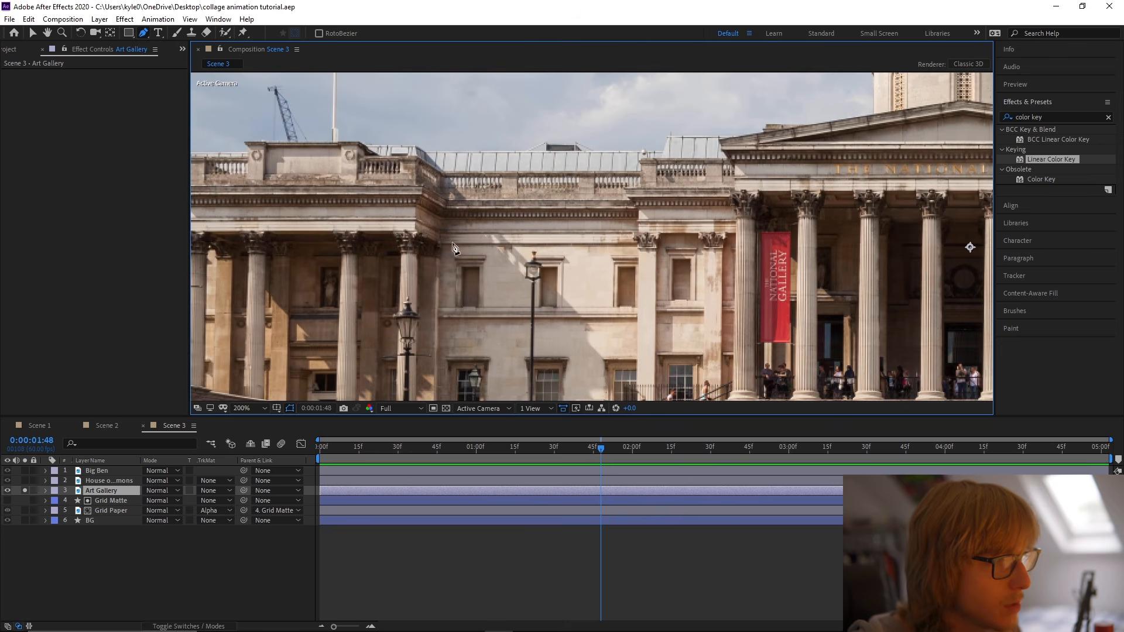
left_click_drag(293, 205, 518, 247)
left_click(275, 194)
left_click(472, 194)
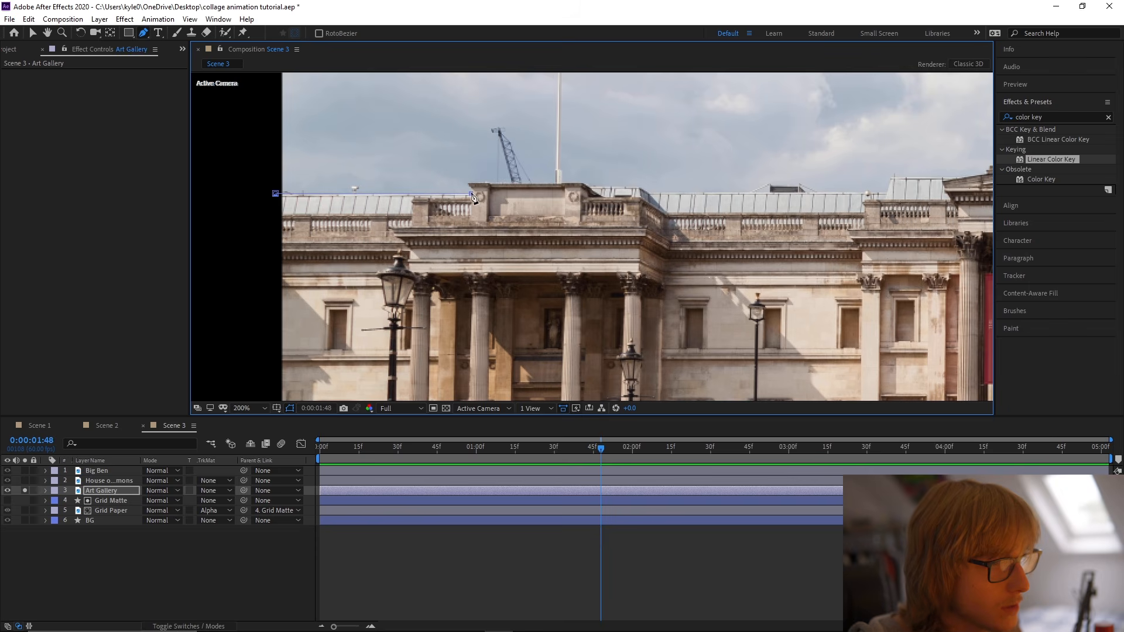
left_click(472, 190)
left_click(468, 184)
Continue the Art Gallery mask across the parapet block and down the small sloped roof to its right.
scroll(468, 183, "up", 1)
left_click_drag(522, 141, 762, 238)
left_click(814, 230)
left_click(829, 235)
left_click_drag(833, 217, 522, 237)
left_click(618, 256)
left_click(640, 269)
Continue the Art Gallery mask along the flat roof and over the raised glazed section to the pediment's left end.
left_click_drag(848, 270, 572, 274)
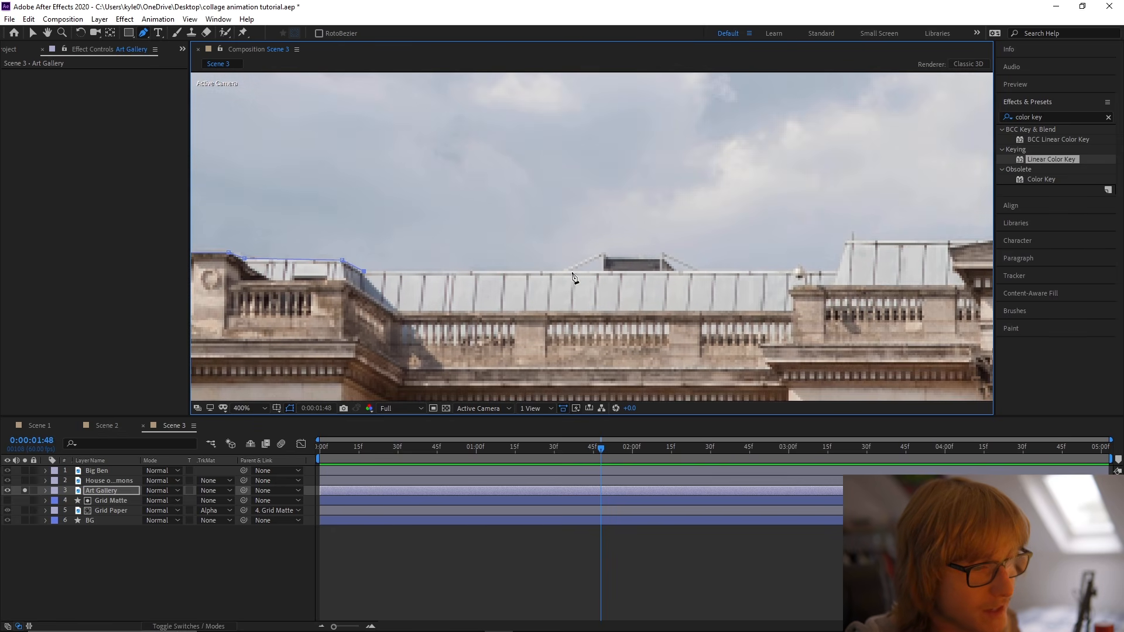
left_click(837, 271)
left_click(849, 243)
left_click_drag(849, 243, 497, 276)
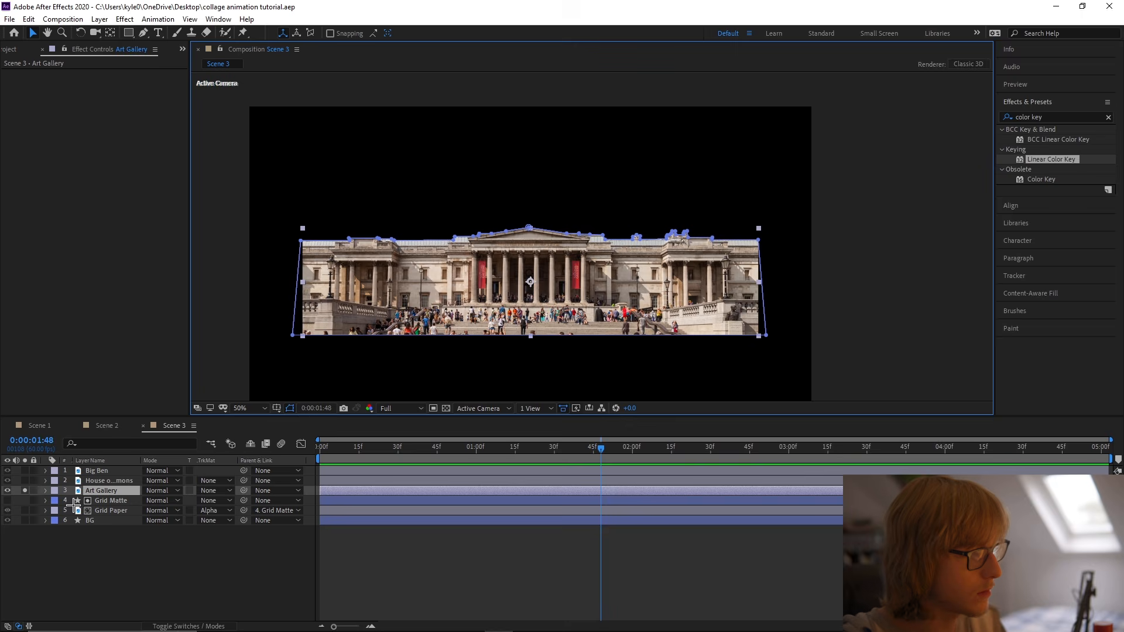
Duplicate the Art Gallery layer and delete the copy's mask.
left_click(102, 491)
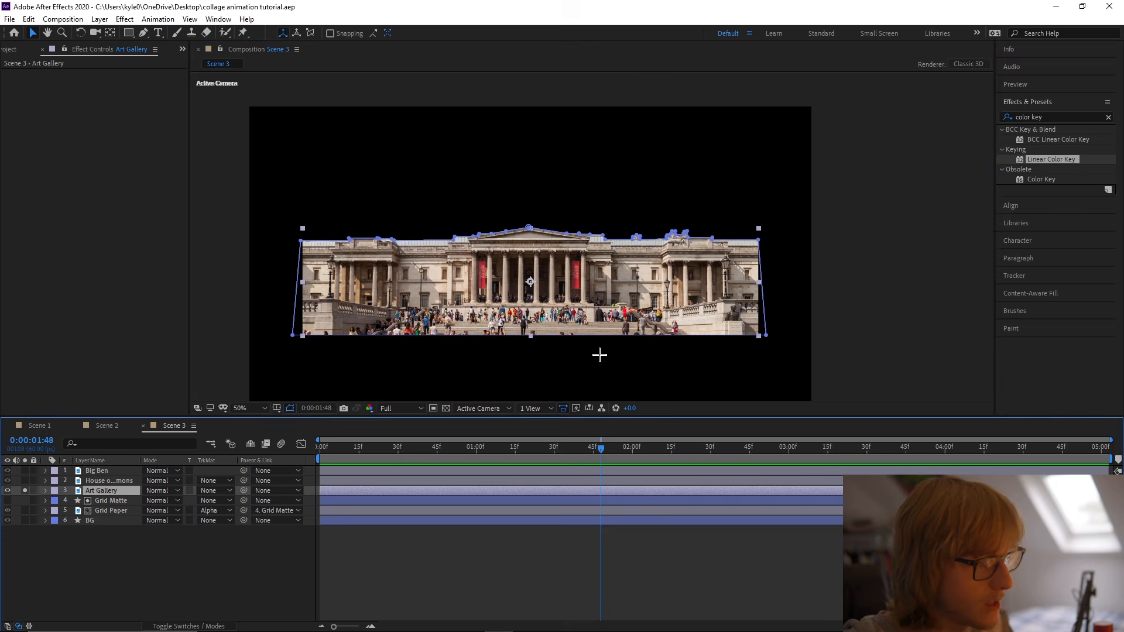
key("ctrl+d")
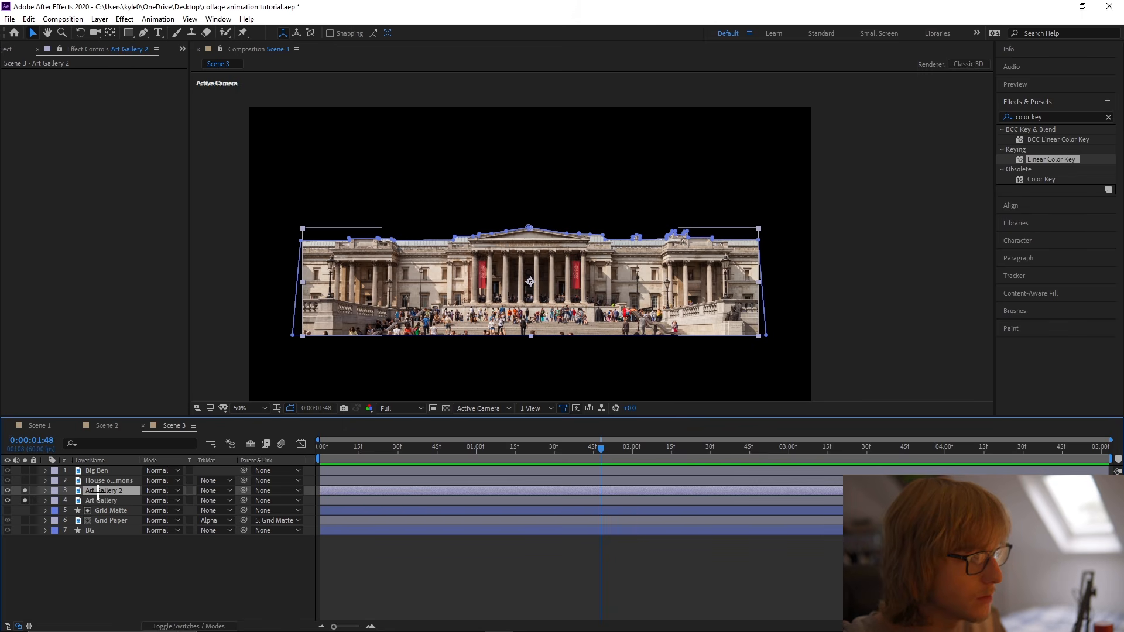
key("m")
left_click(100, 501)
key("Delete")
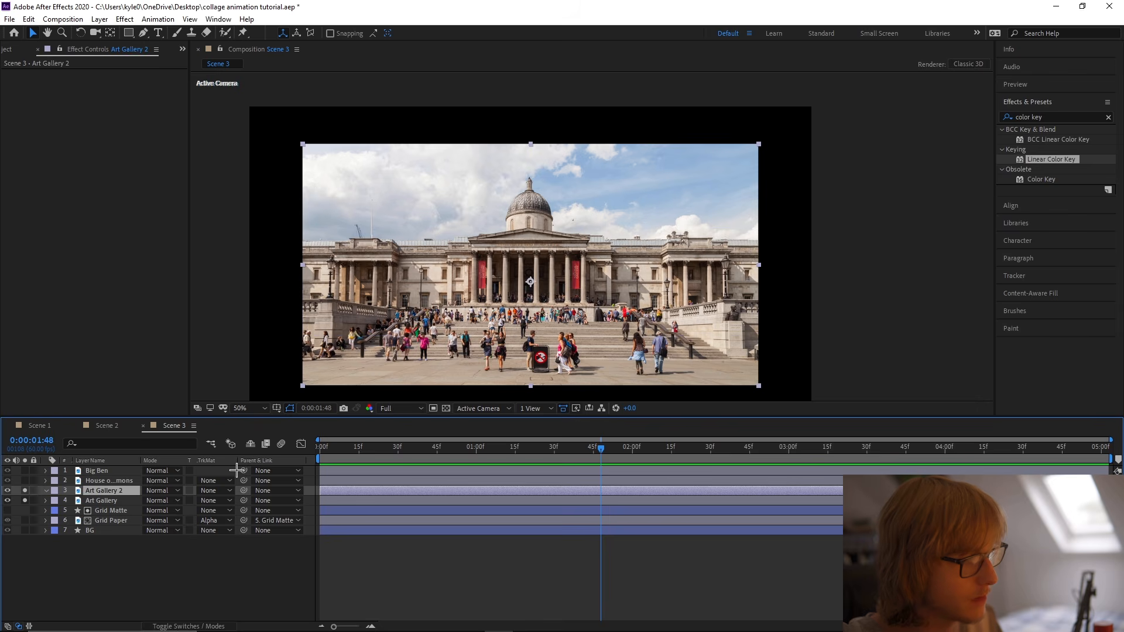
Rename the duplicated gallery layer as Art Gallery Dome.
key("g")
scroll(548, 248, "up", 1)
scroll(548, 248, "up", 2)
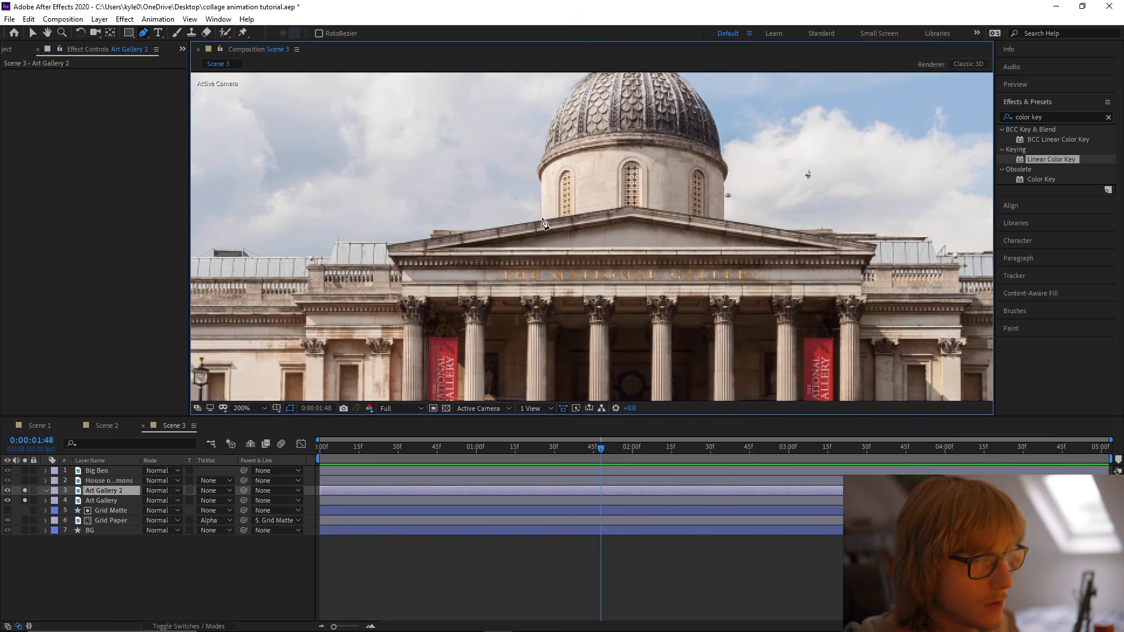
right_click(116, 498)
right_click(96, 492)
left_click(124, 484)
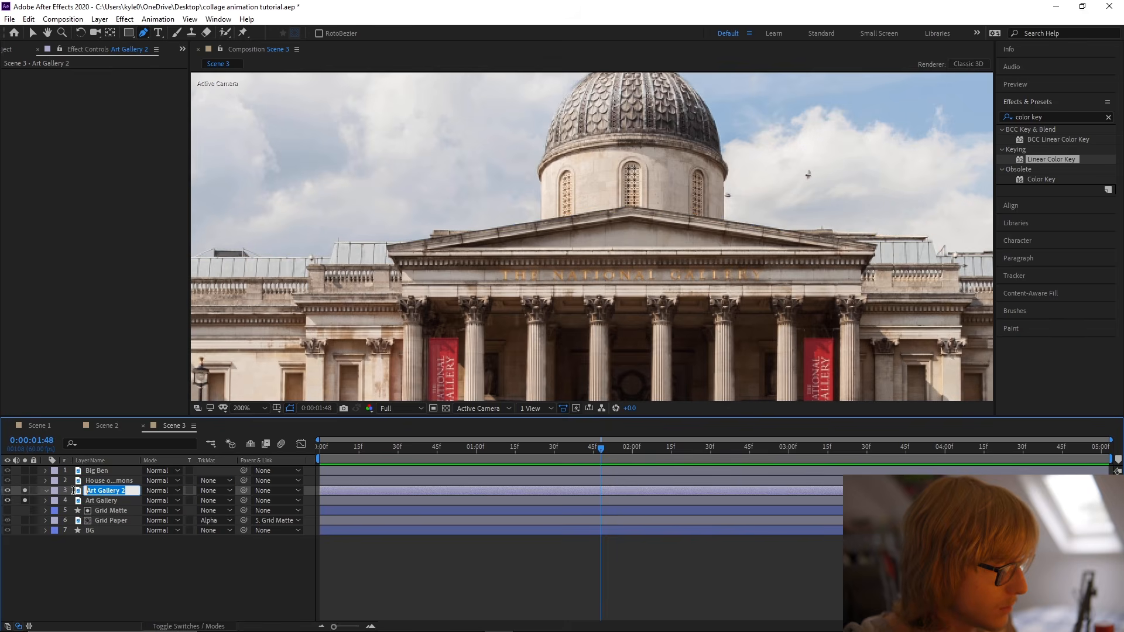
key("End")
key("BackSpace")
type("Dome")
key("Return")
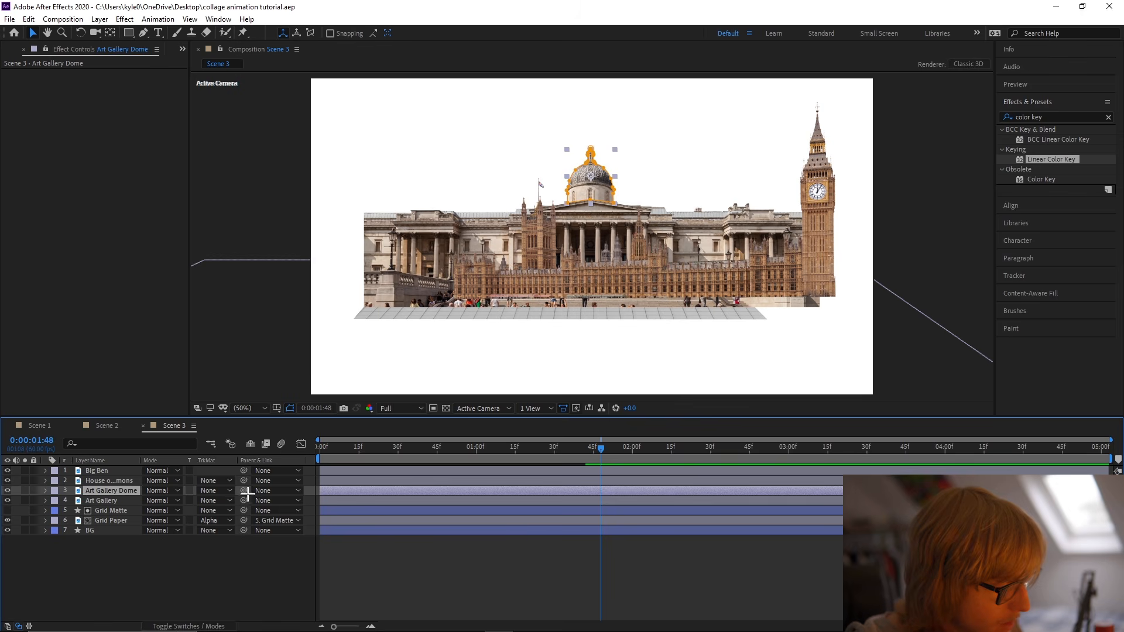
Parent Art Gallery Dome to Art Gallery, scale the gallery to 18%, and place it behind the House of Commons beside Big Ben.
left_click_drag(244, 491, 253, 502)
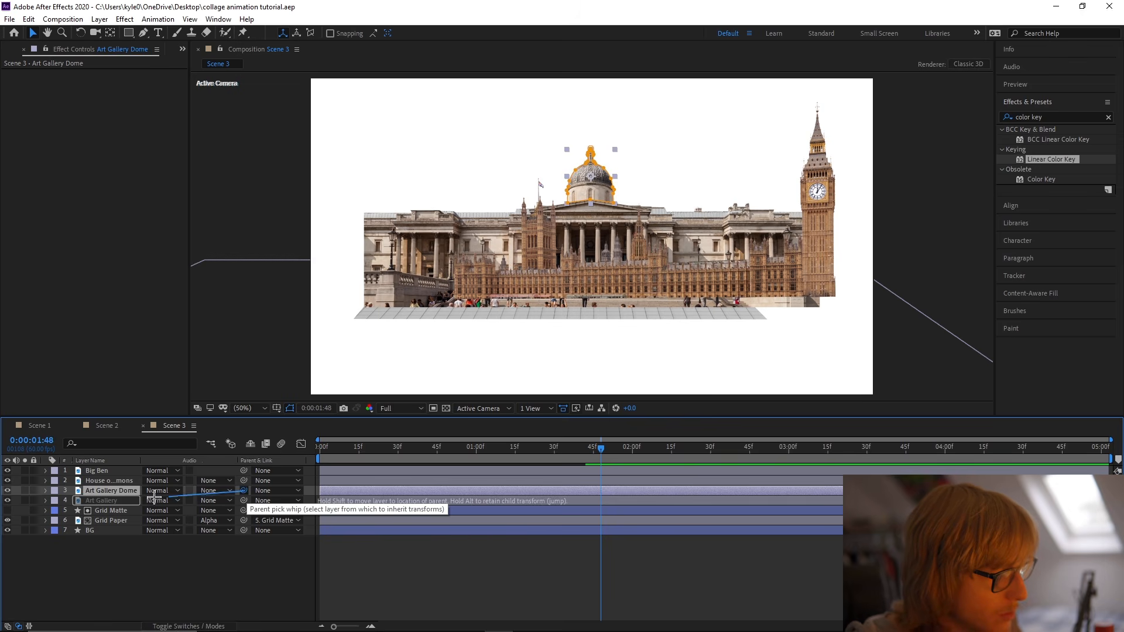
left_click(105, 500)
left_click_drag(116, 502, 151, 510)
key("s")
left_click_drag(641, 259, 732, 244)
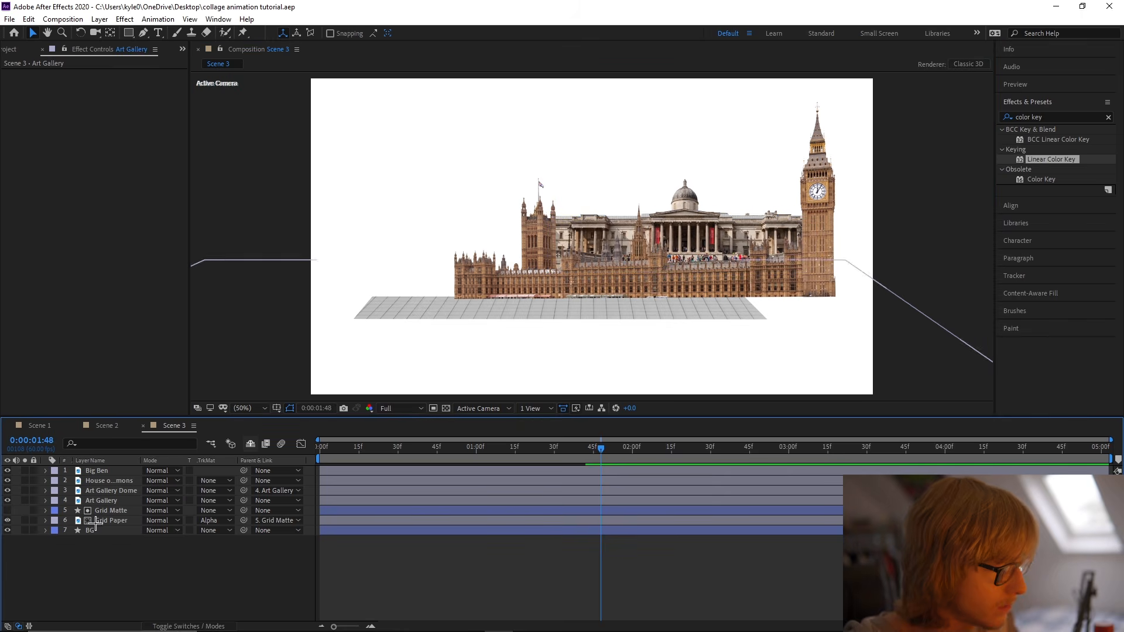
Set Art Gallery Dome's parent to None and hide both Art Gallery layers.
left_click(111, 491)
left_click(276, 491)
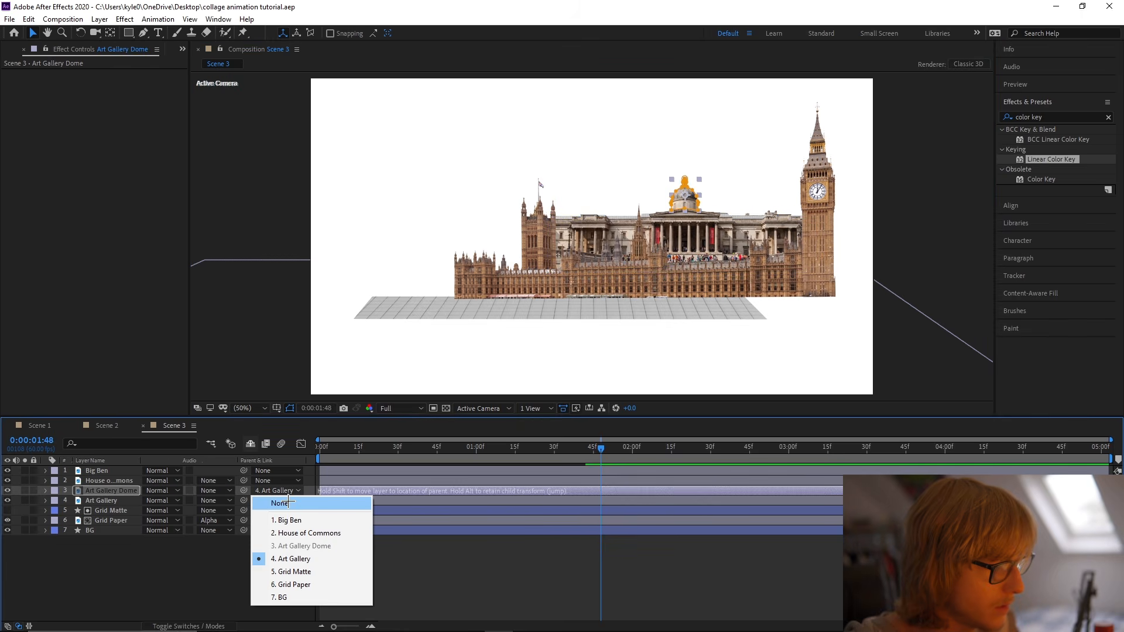
left_click(291, 502)
left_click(258, 602)
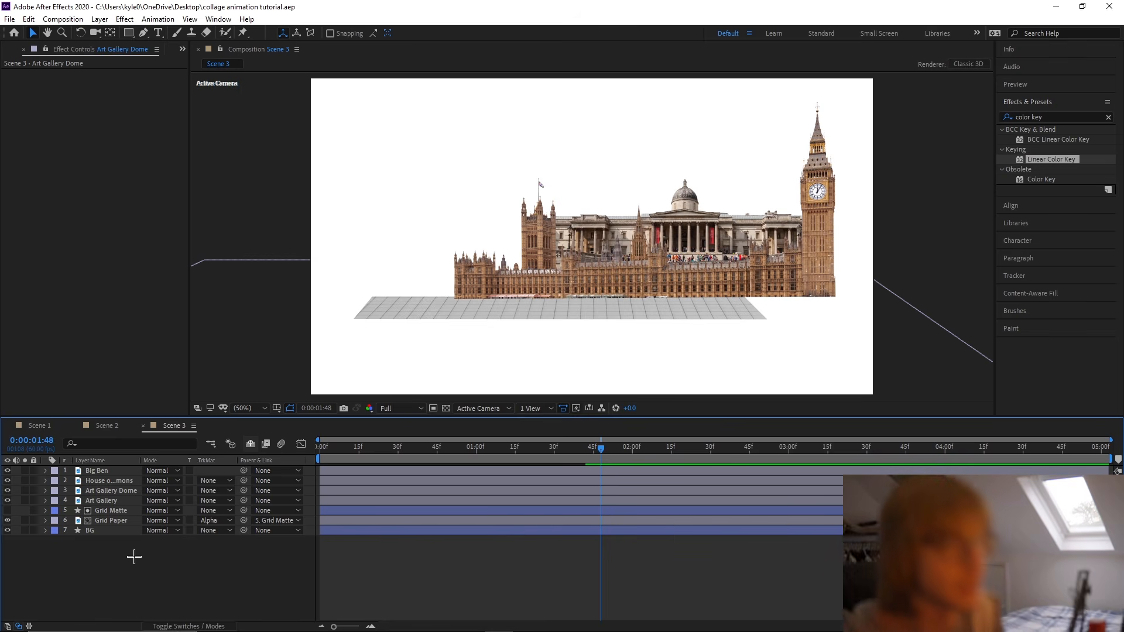
left_click(7, 498)
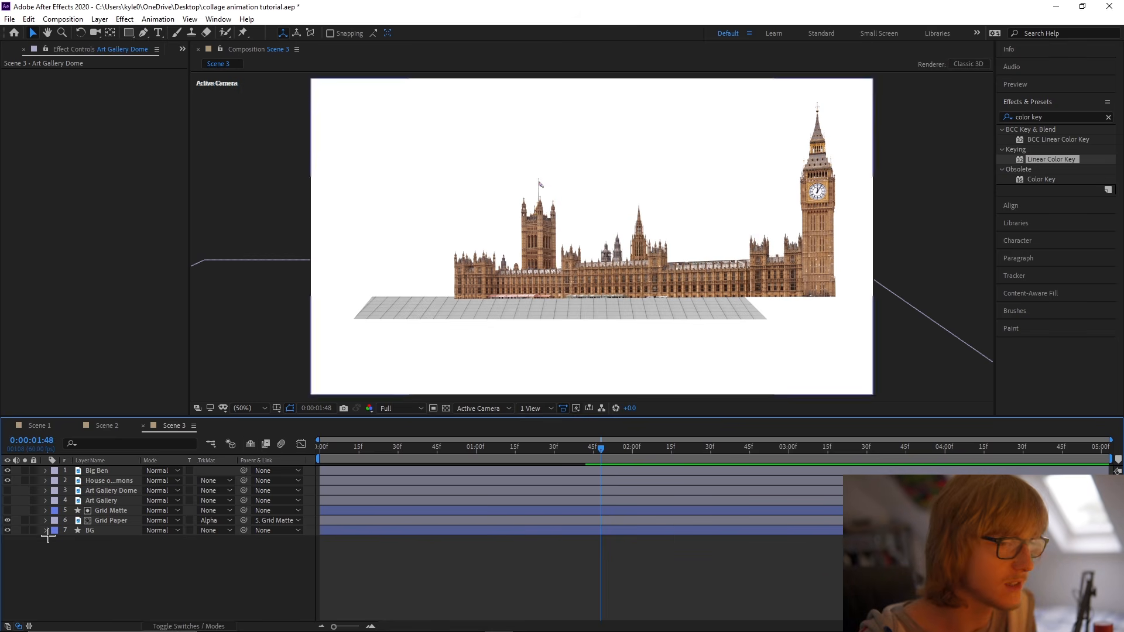
Draw a four-sided dark red shape without a stroke that covers the whole House of Commons building.
left_click(128, 32)
left_click(359, 34)
left_click(502, 279)
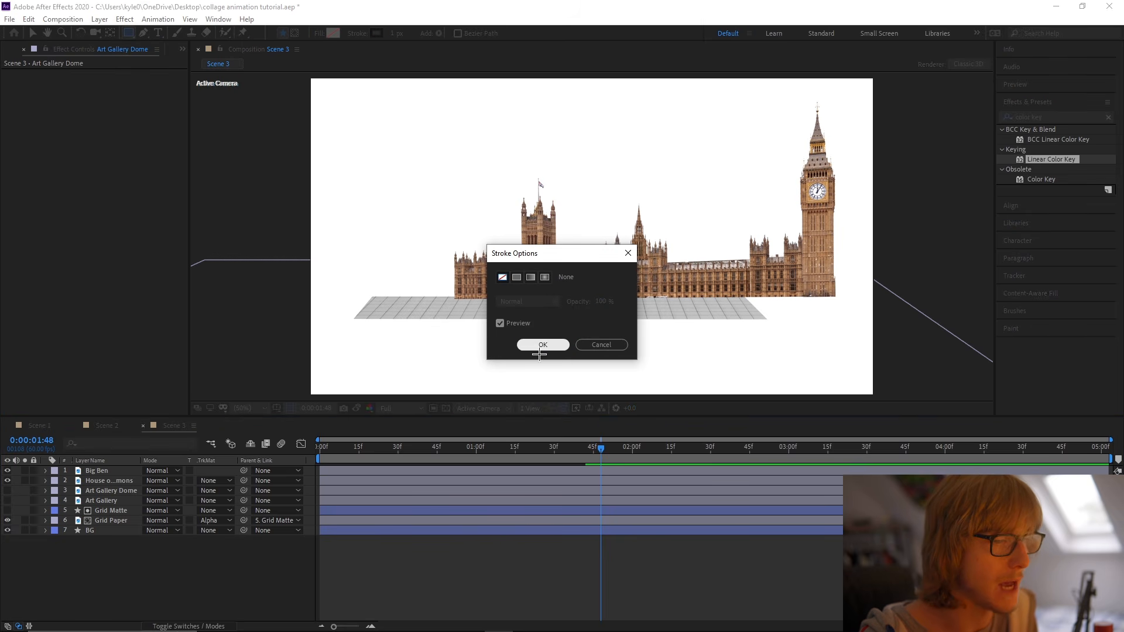
left_click(529, 345)
left_click(334, 33)
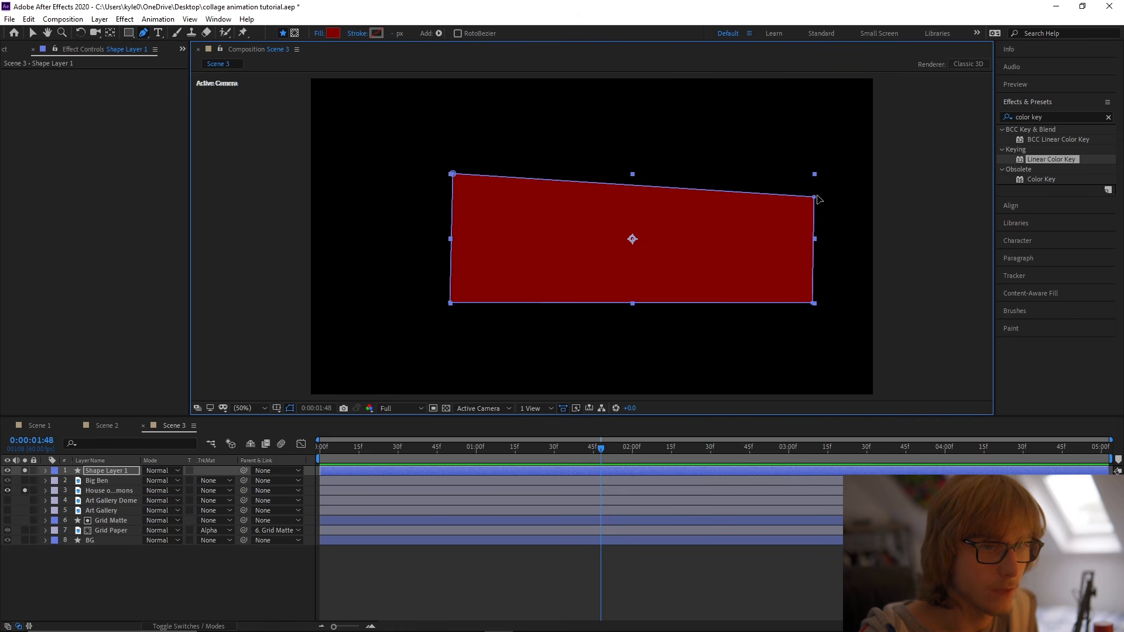
left_click_drag(816, 196, 818, 177)
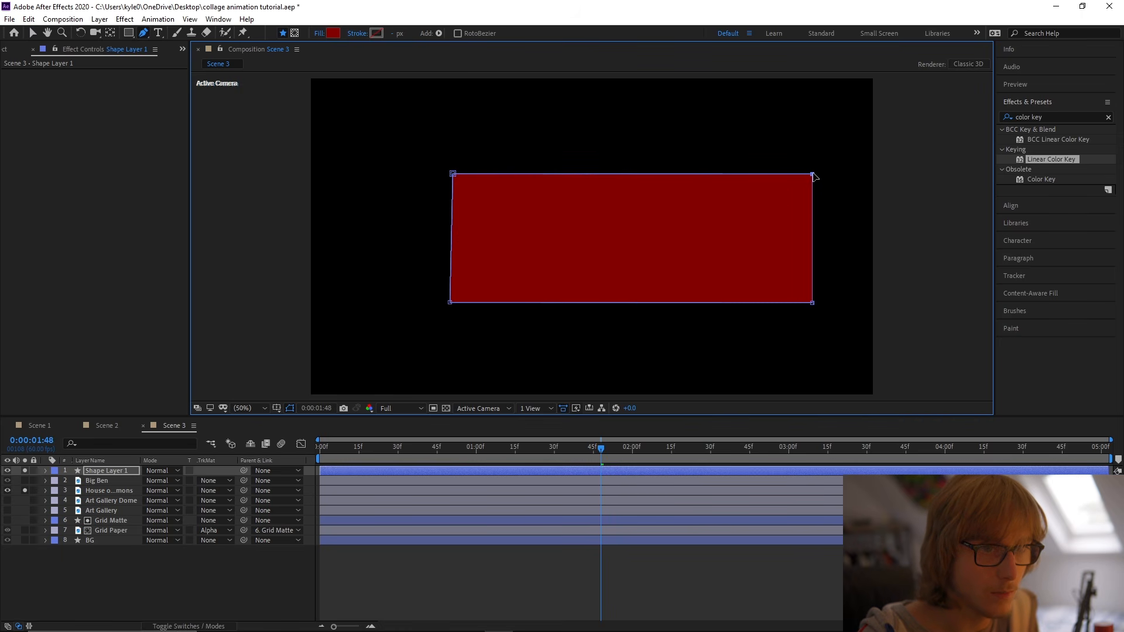
key("v")
Rename the red shape layer as Matte and use it, placed directly above House of Commons, as that layer's alpha track matte.
right_click(113, 472)
left_click(145, 473)
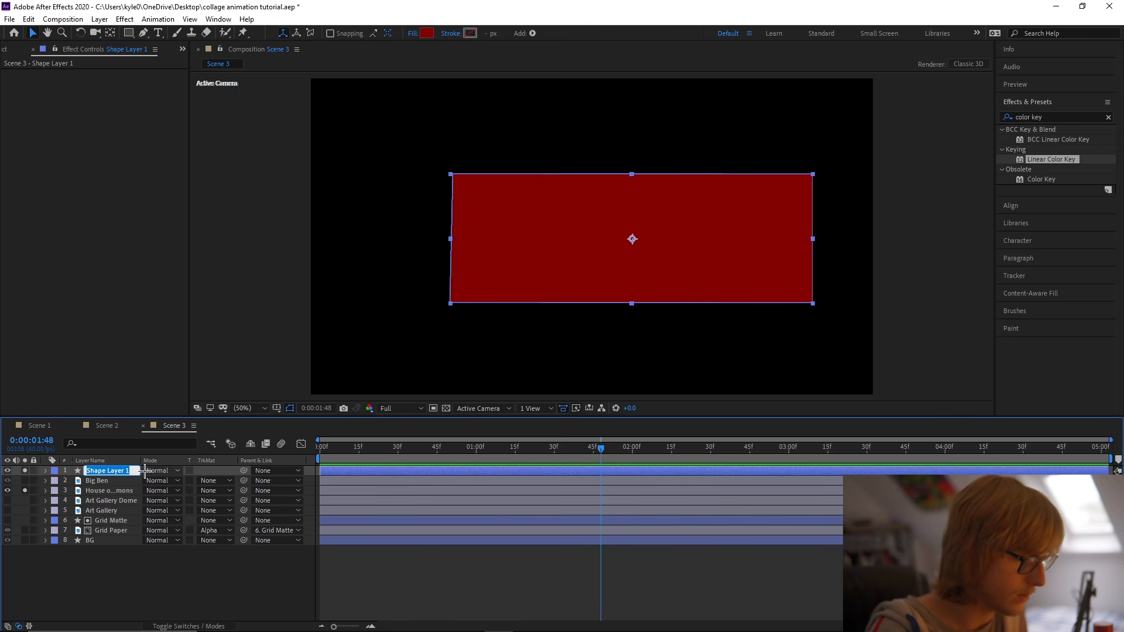
key("Return")
mouse_move(125, 471)
left_mouse_down()
mouse_move(129, 490)
mouse_move(124, 481)
left_mouse_up()
left_click(216, 491)
left_click(237, 517)
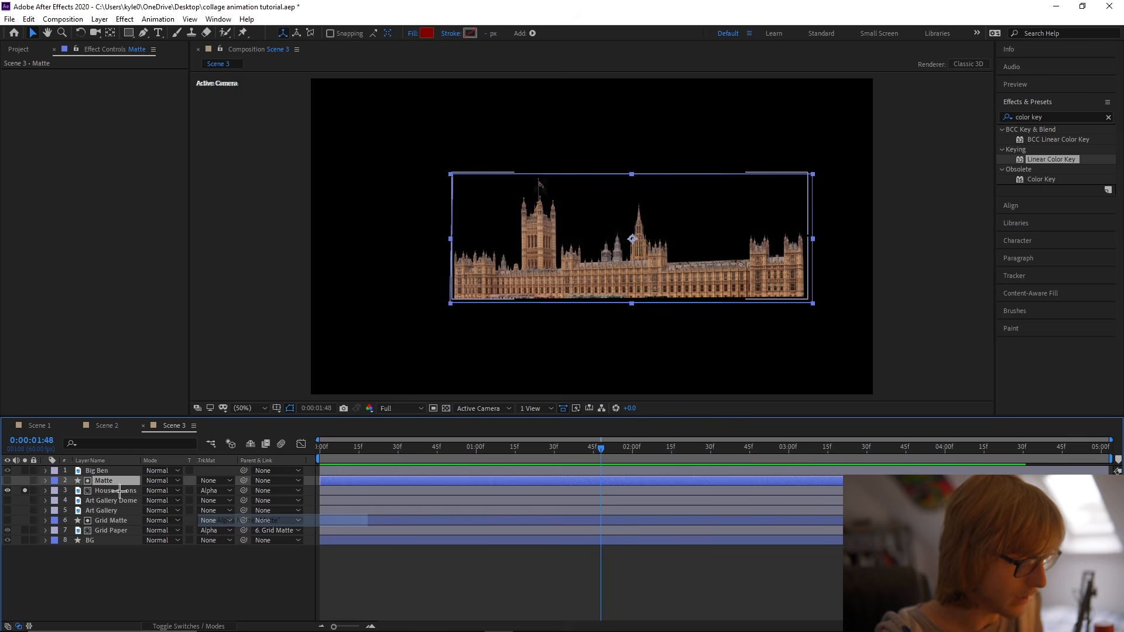
Keyframe the Matte's Path to grow from its collapsed left edge at frame 0 to full width about half a second in.
left_click(82, 461)
left_click(97, 445)
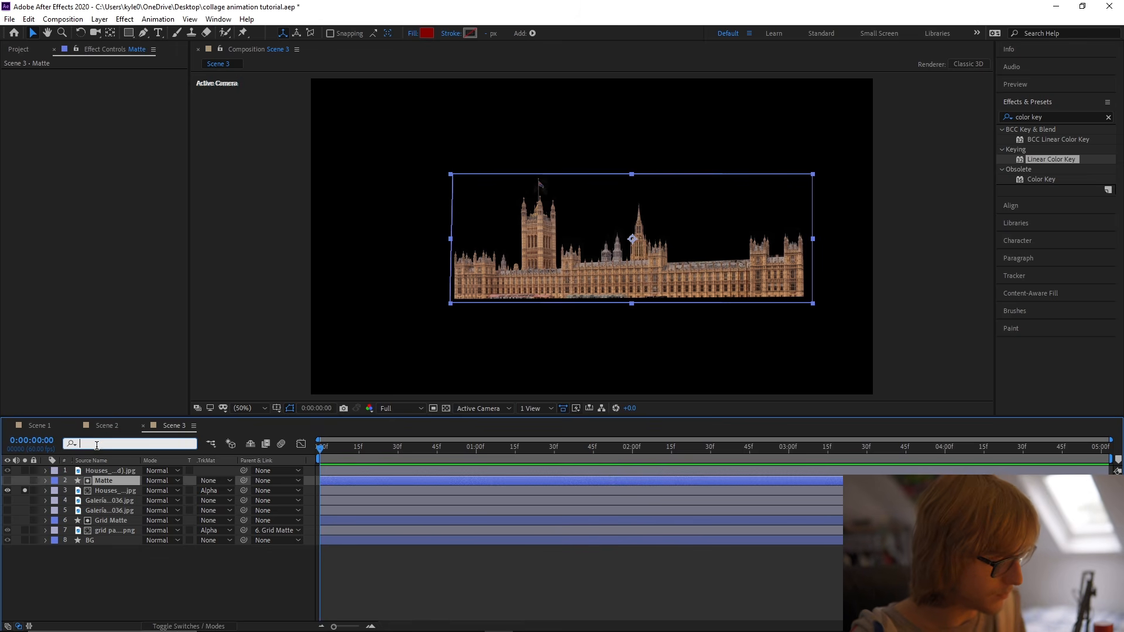
type("path")
left_click(103, 472)
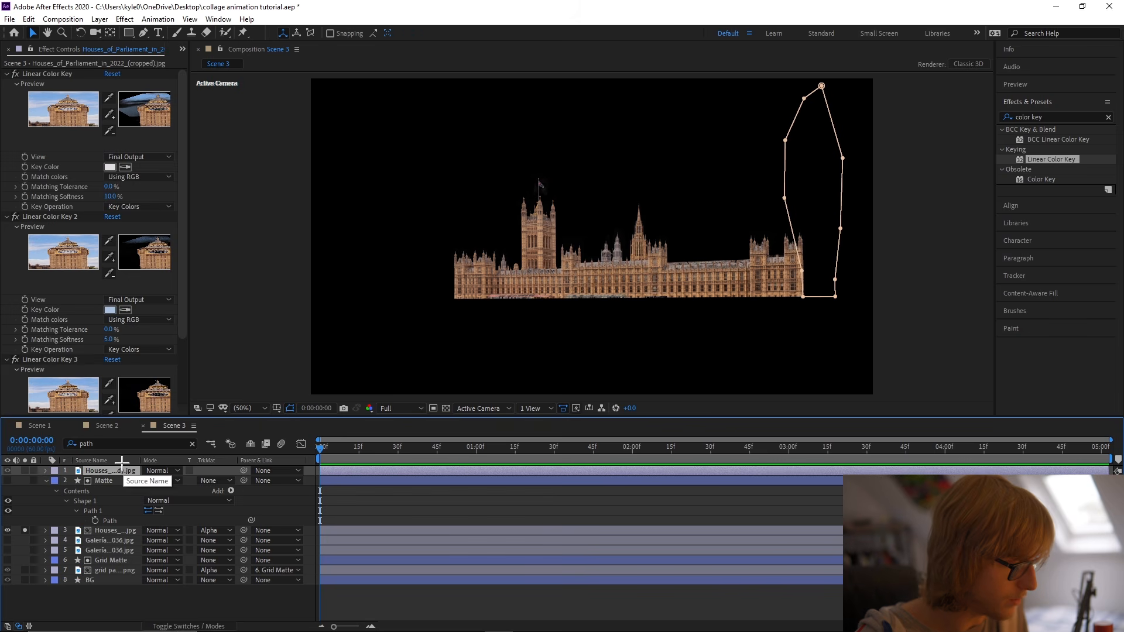
left_click(107, 480)
left_click(96, 521)
key("u")
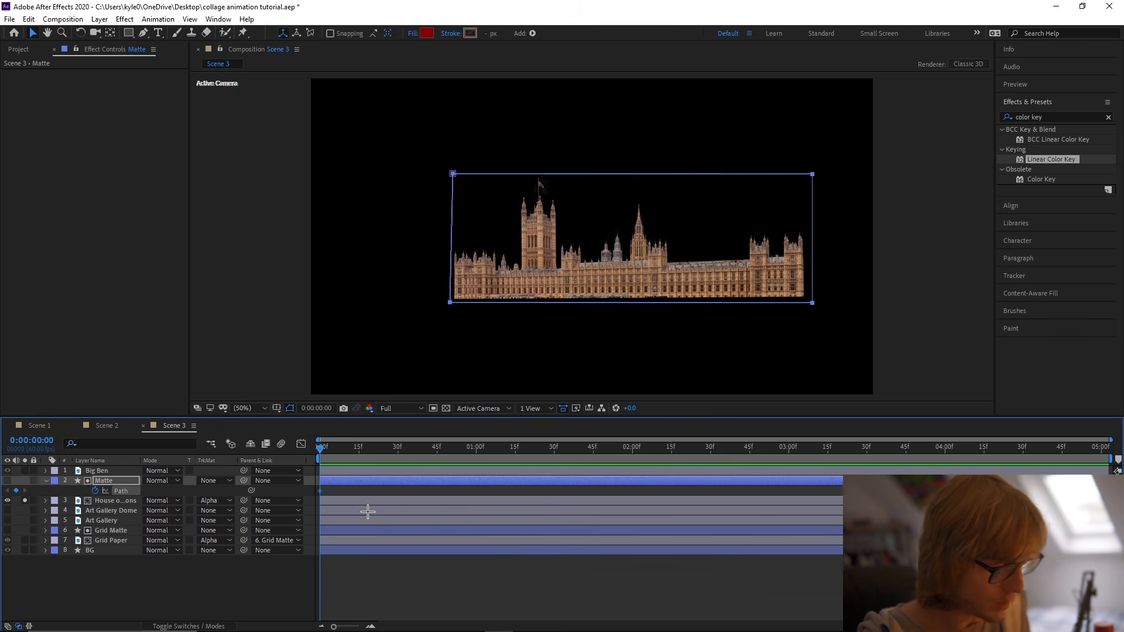
left_click_drag(322, 491, 405, 499)
left_click_drag(798, 158, 449, 303)
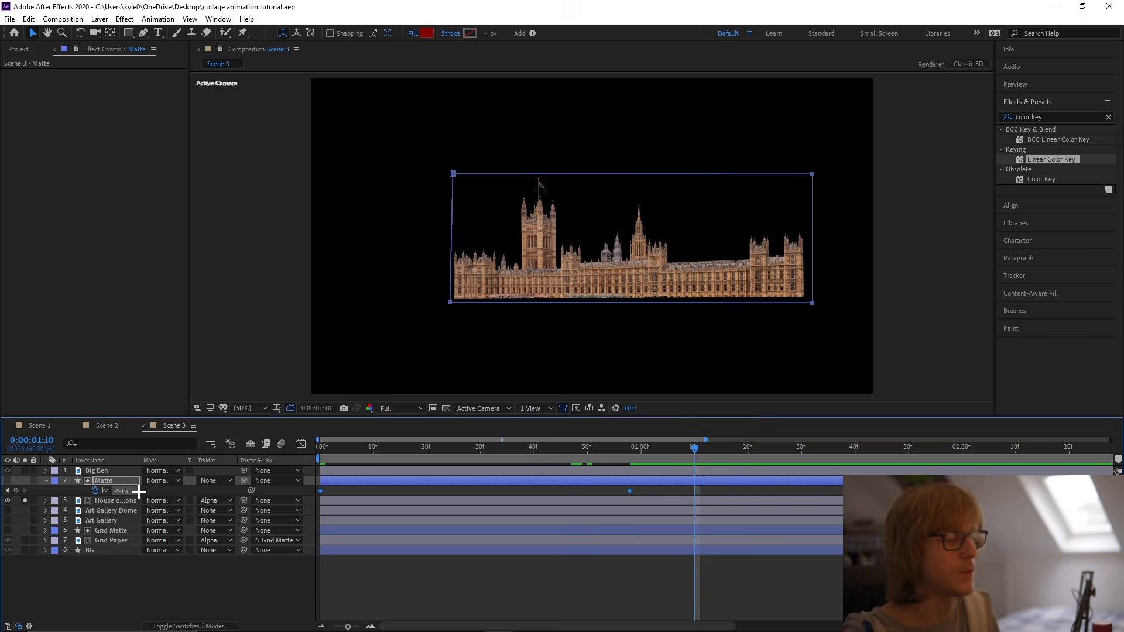
Apply Easy Ease to the Matte's Path keyframes and reshape their speed curve for a fast start and long slowdown.
right_click(140, 491)
mouse_move(234, 467)
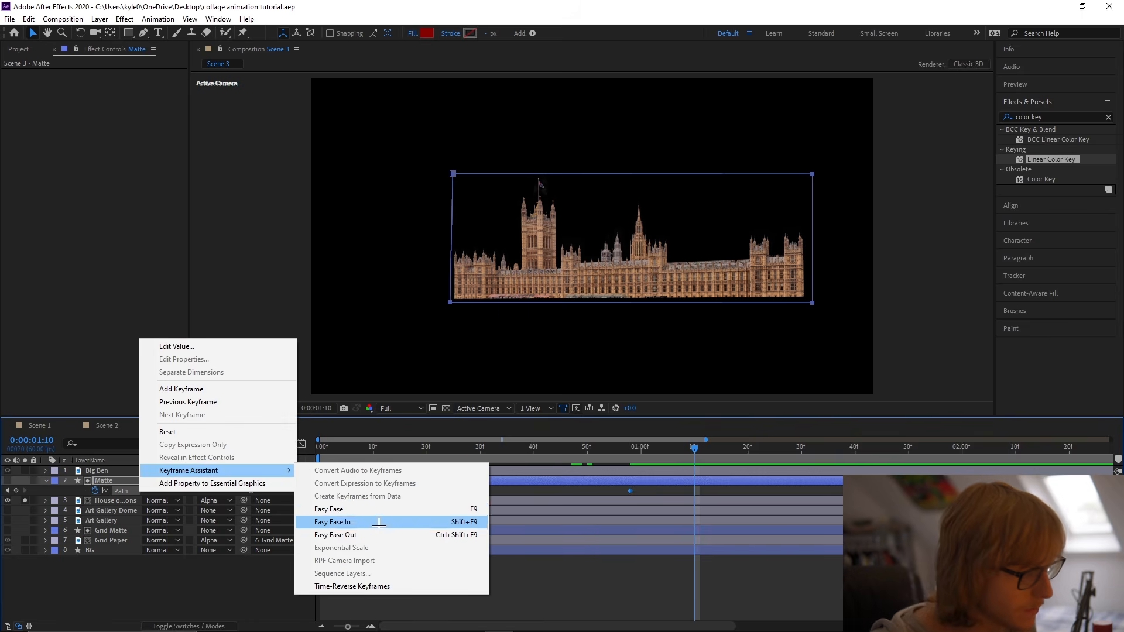
left_click(351, 507)
left_click(301, 444)
left_click_drag(655, 569, 358, 594)
left_click(301, 444)
left_click(319, 449)
key("space")
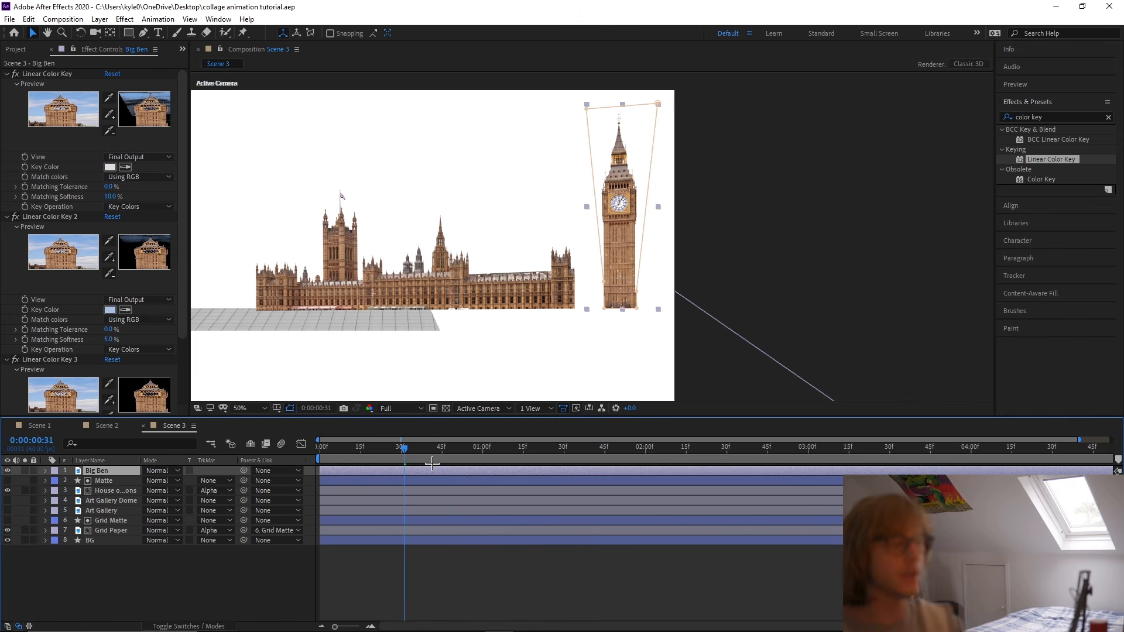
Trim Big Ben to start at 0:00:00:31 and place a Mask Path keyframe at about 0:00:01:15.
key("alt+bracketleft")
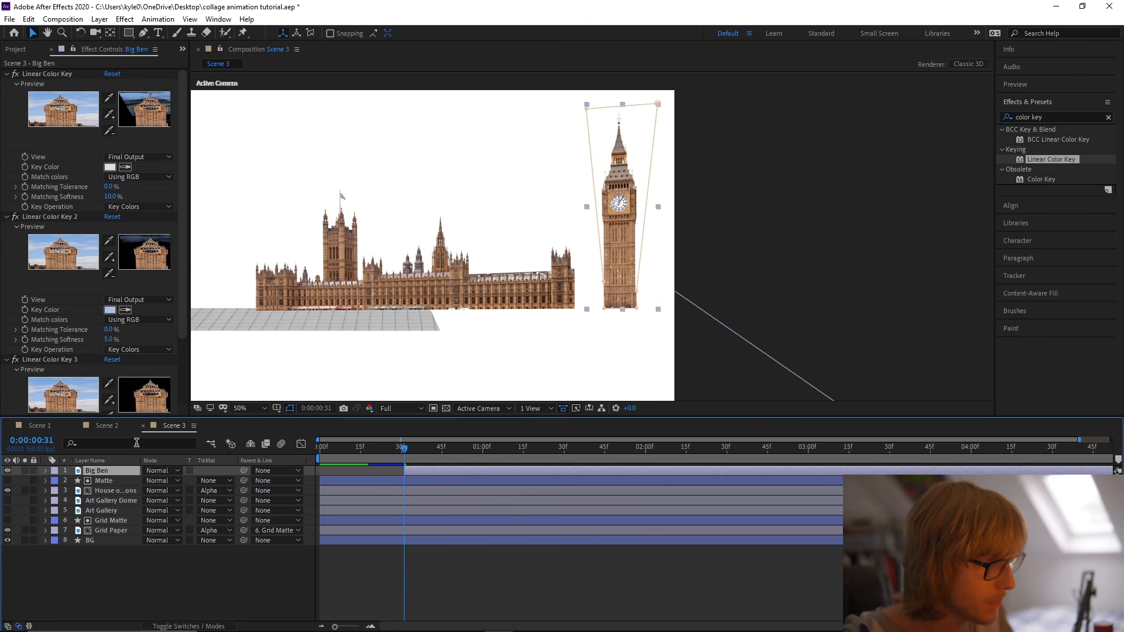
left_click(136, 443)
type("path")
left_click(84, 501)
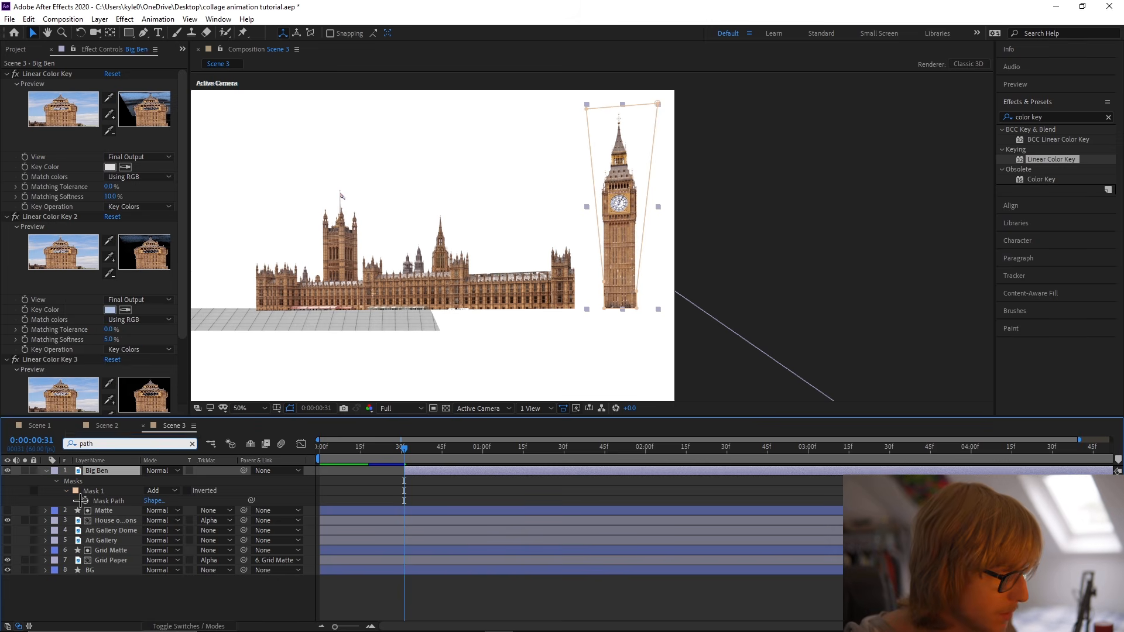
left_click_drag(404, 501, 508, 521)
Collapse Big Ben's mask down to the tower's base at 0:00:00:31.
left_click(586, 108)
left_click_drag(587, 109, 604, 312)
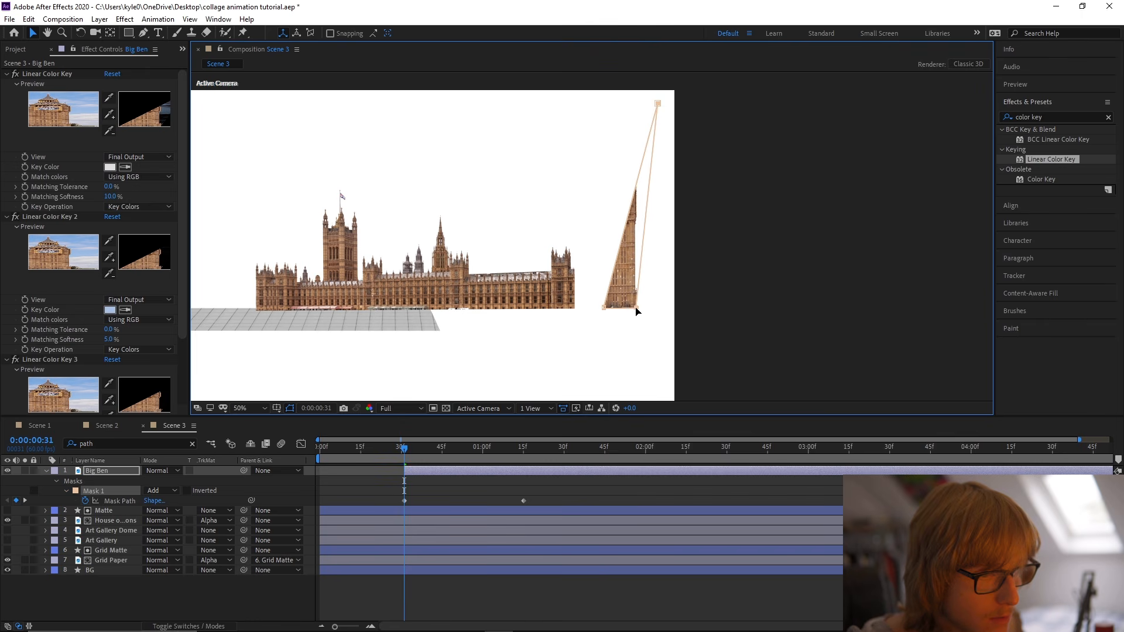
left_click_drag(649, 174, 637, 308)
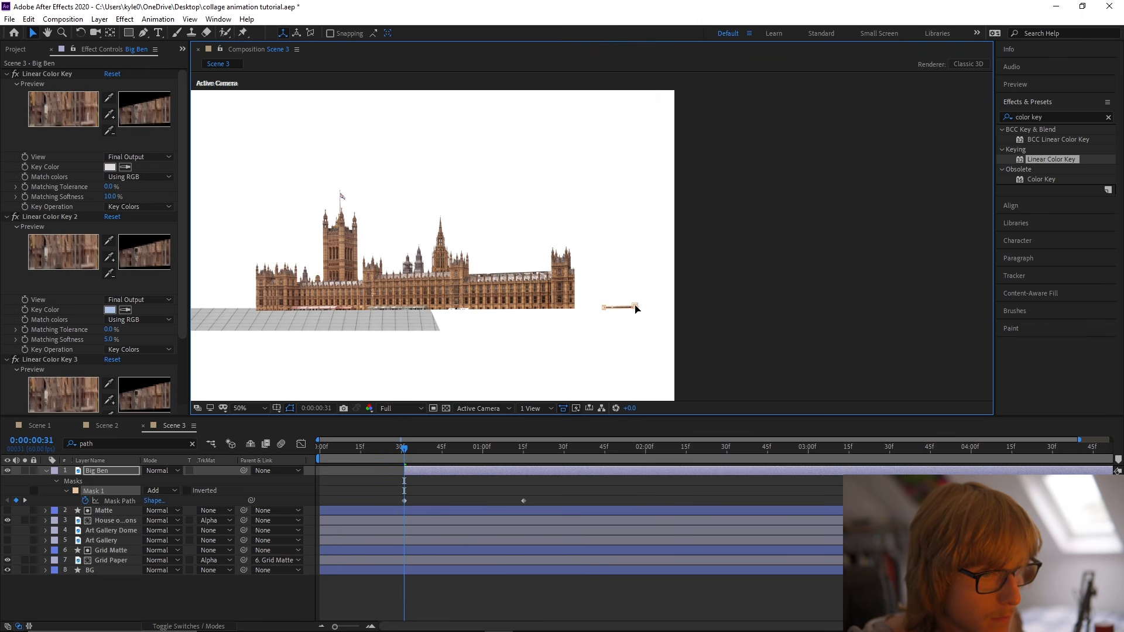
Apply Easy Ease to Big Ben's Mask Path keyframes, shape the speed curve for a fast start with a long slowdown, and preview it.
right_click(125, 497)
mouse_move(201, 469)
left_click(327, 515)
left_click(301, 444)
left_click(524, 594)
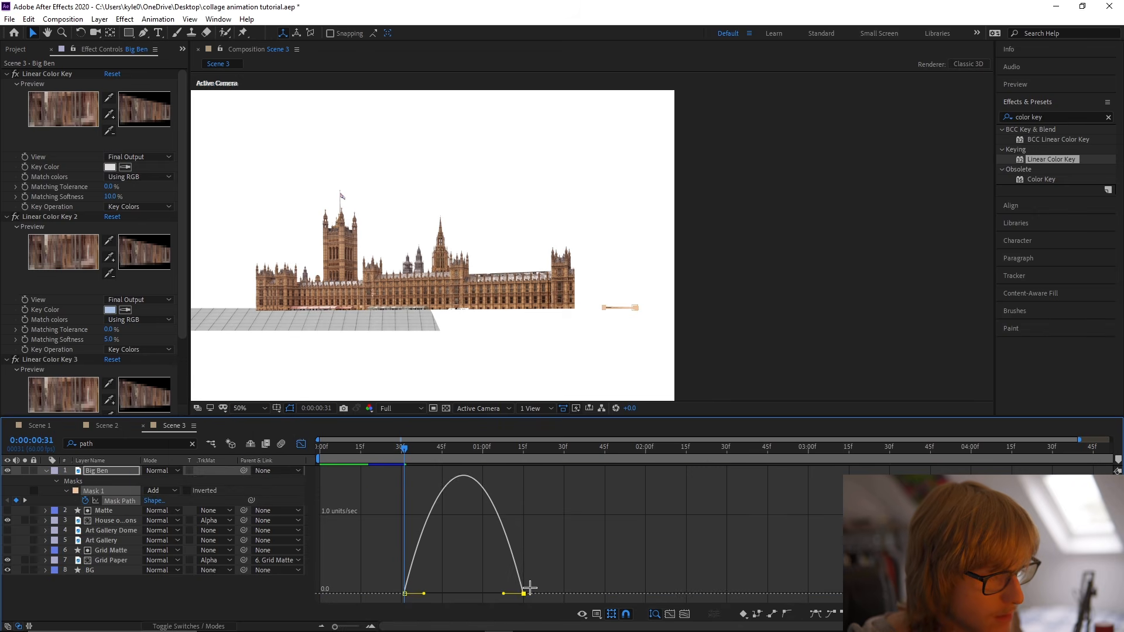
left_click_drag(504, 594, 407, 595)
left_click_drag(403, 448, 367, 448)
key("space")
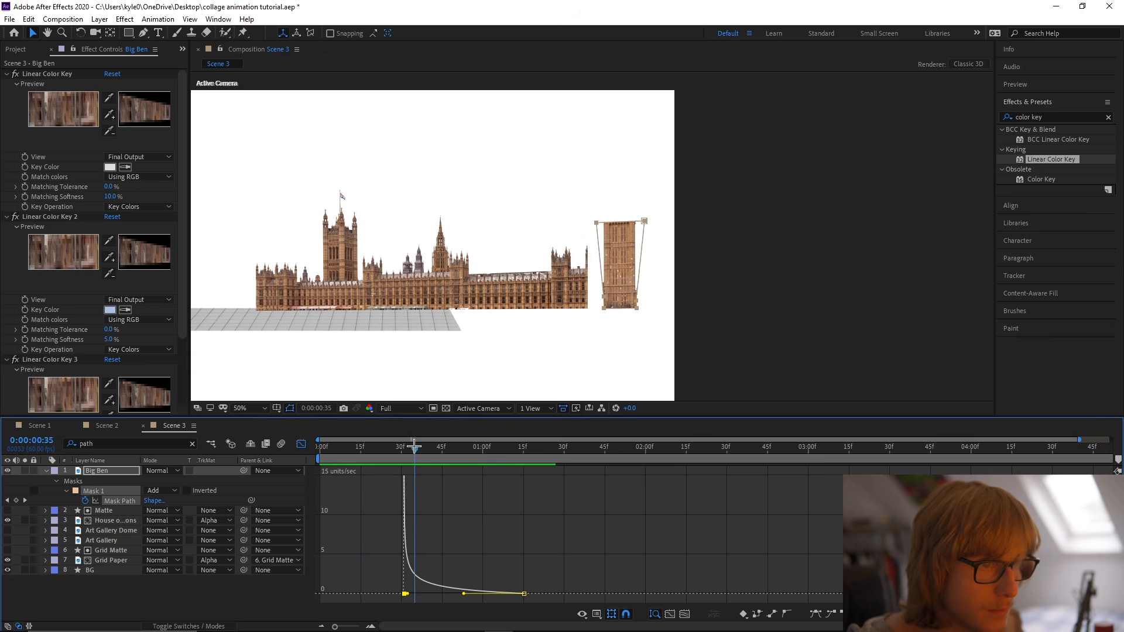
left_click(301, 443)
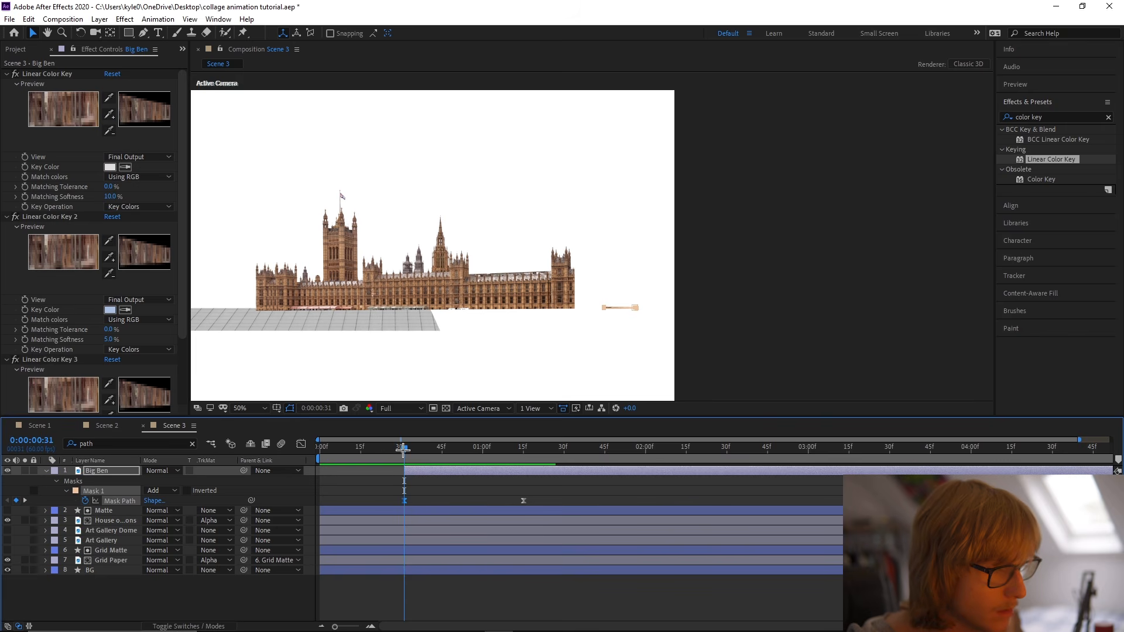
Keyframe Big Ben's Position to rise from Y 520.5 at 0:00:00:31 to its original place at about 0:00:01:05.
key("p")
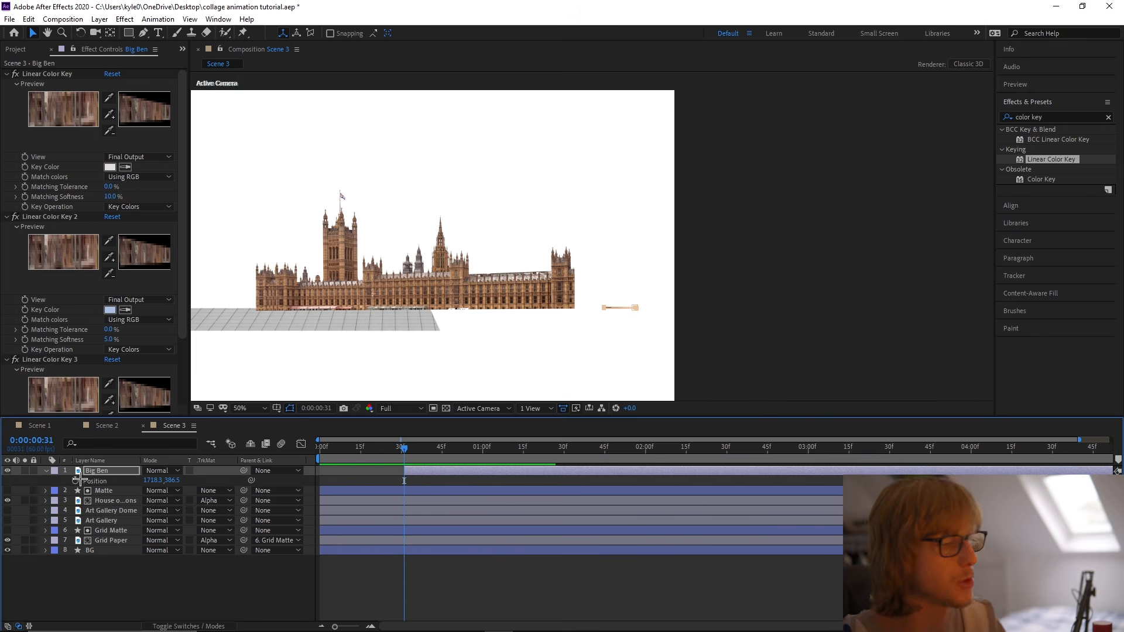
key("shift+m")
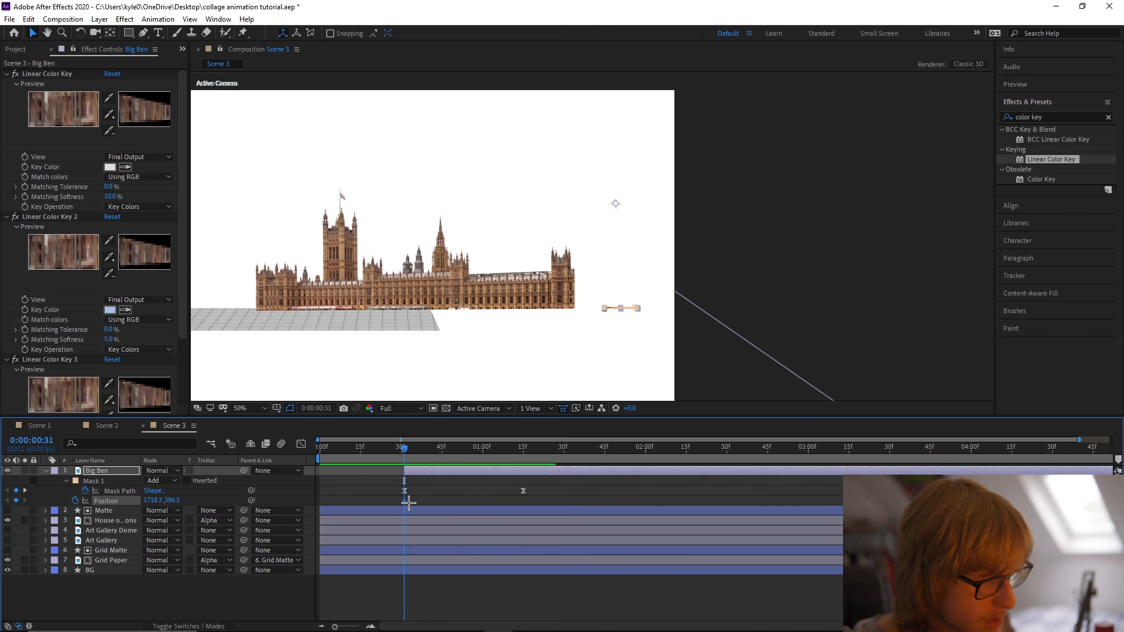
left_click_drag(517, 514, 499, 515)
left_click_drag(169, 501, 243, 504)
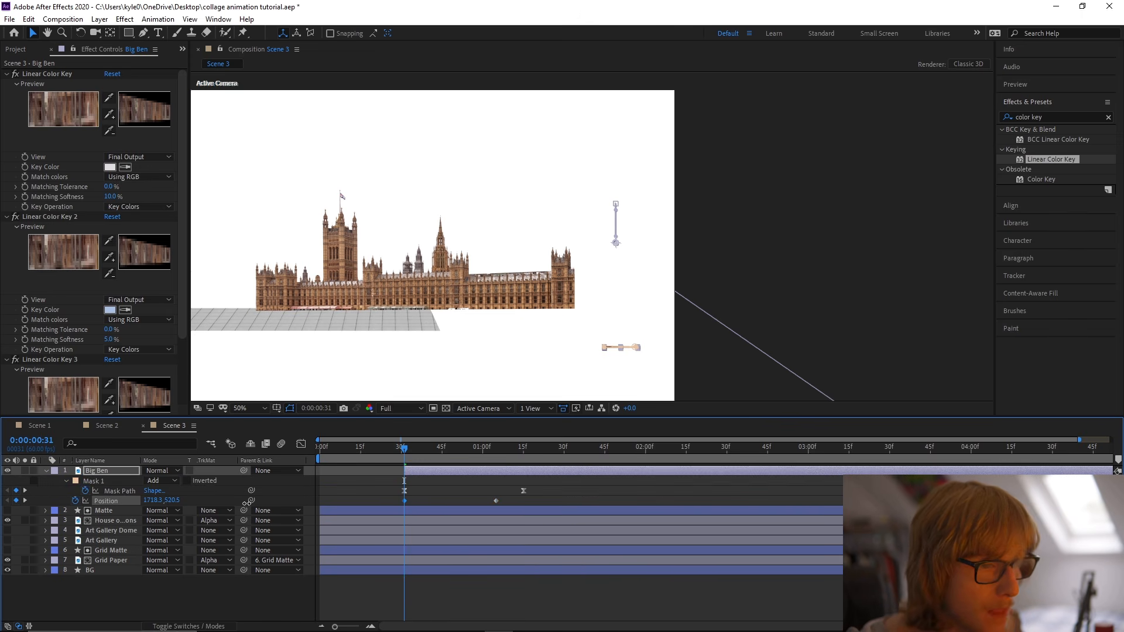
Apply Easy Ease to Big Ben's Position keyframes, shape the speed curve for a fast start with a long slowdown, preview it and save.
right_click(128, 498)
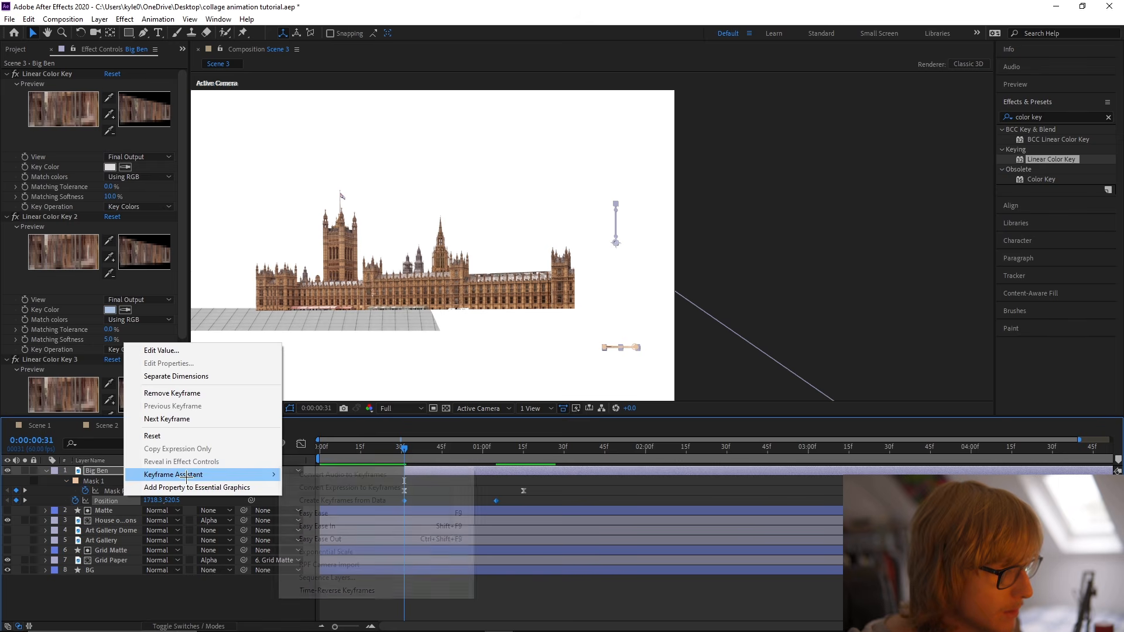
left_click(328, 510)
left_click(300, 441)
mouse_move(436, 593)
left_mouse_down()
mouse_move(414, 592)
mouse_move(423, 594)
left_mouse_up()
key("space")
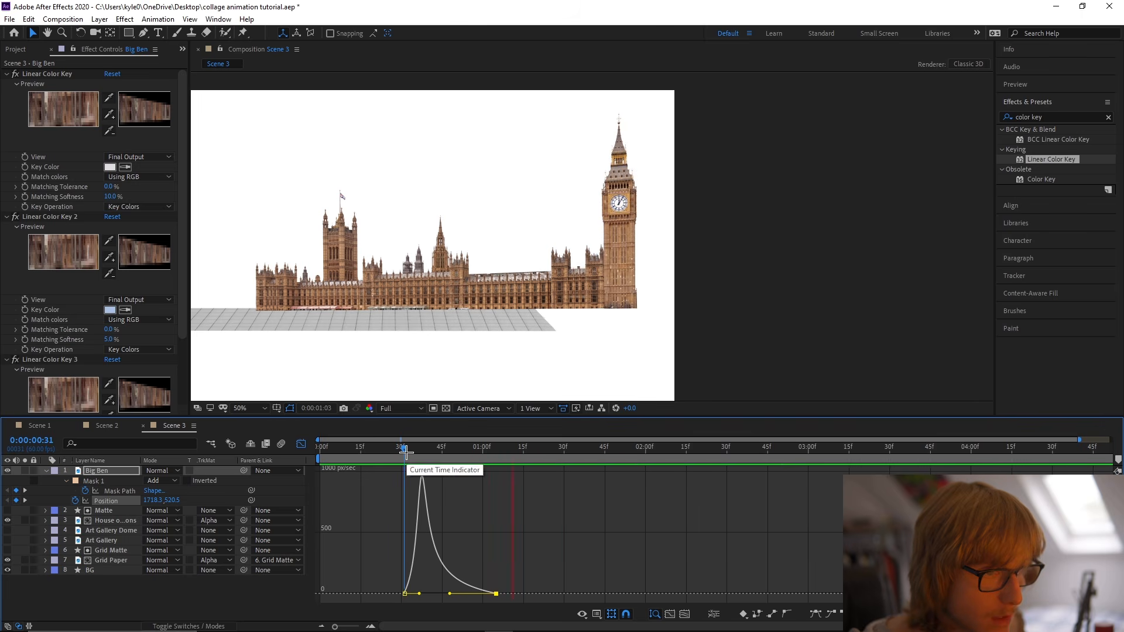
left_click_drag(395, 455, 498, 455)
left_click(302, 446)
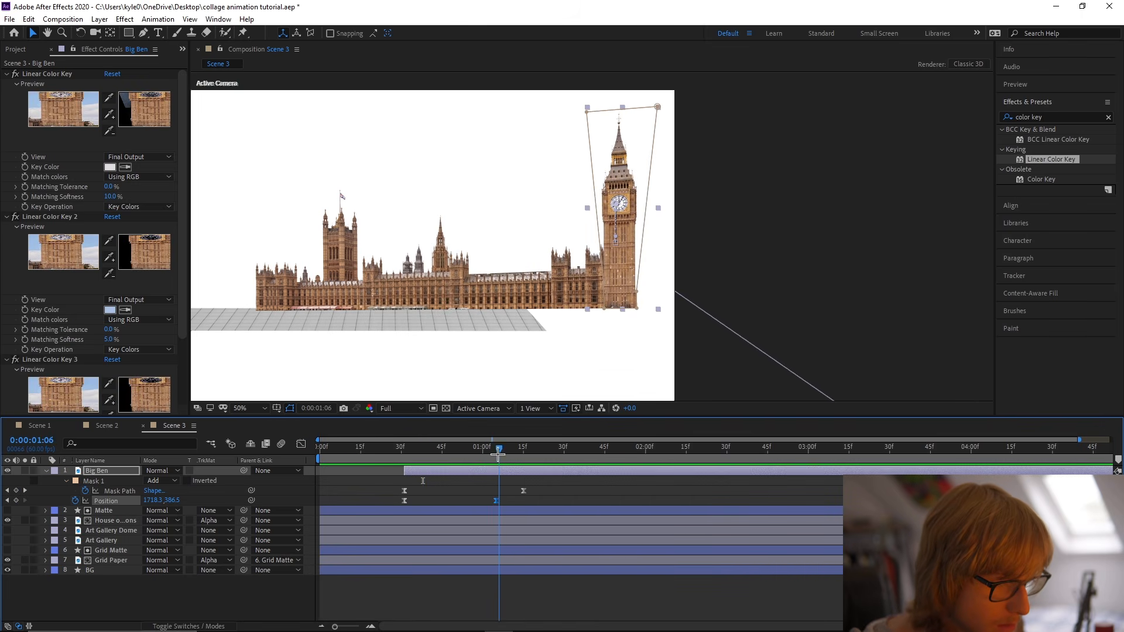
key("ctrl+s")
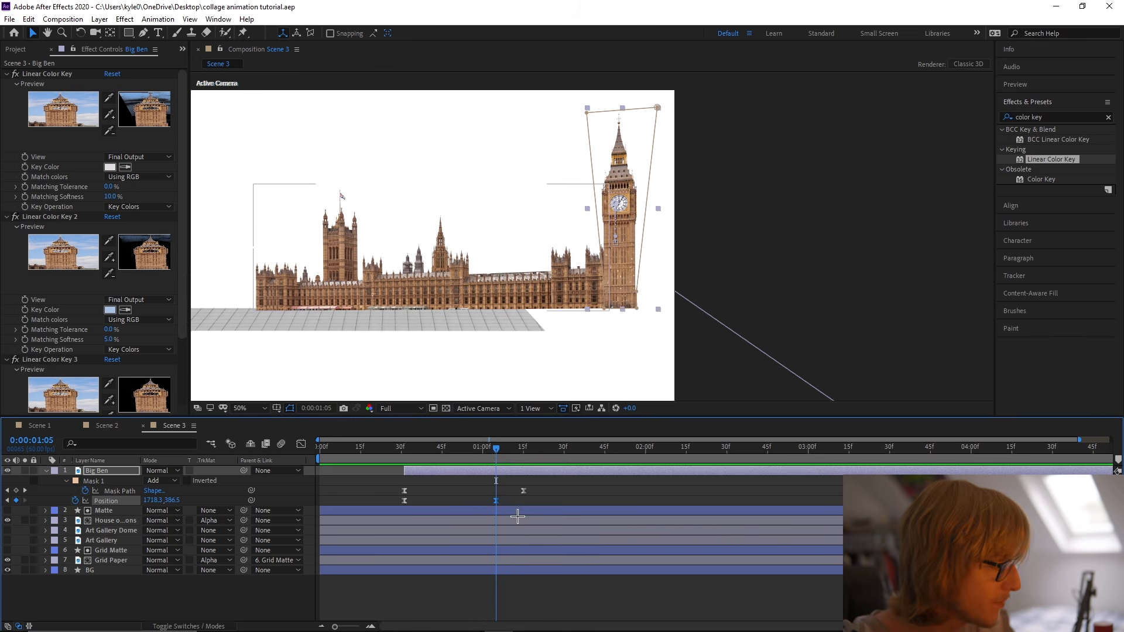
Copy Big Ben's final Position keyframe to 0:00:01:15 and raise the tower to Y 327.5 at 0:00:01:05.
left_click_drag(503, 450, 520, 451)
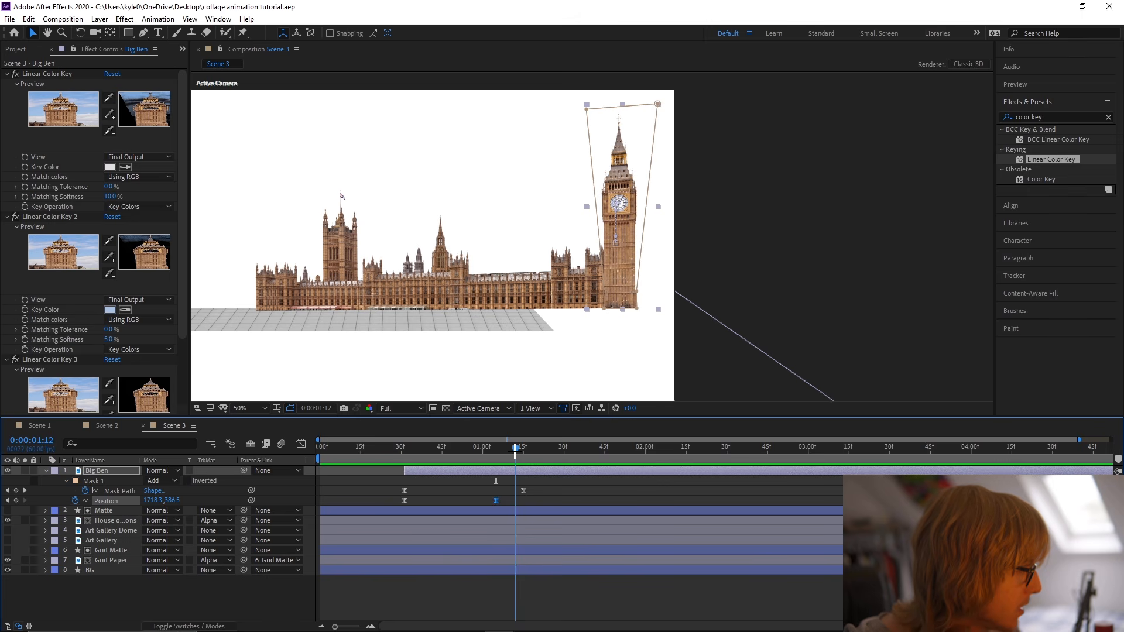
key("ctrl+v")
left_click_drag(522, 451, 492, 449)
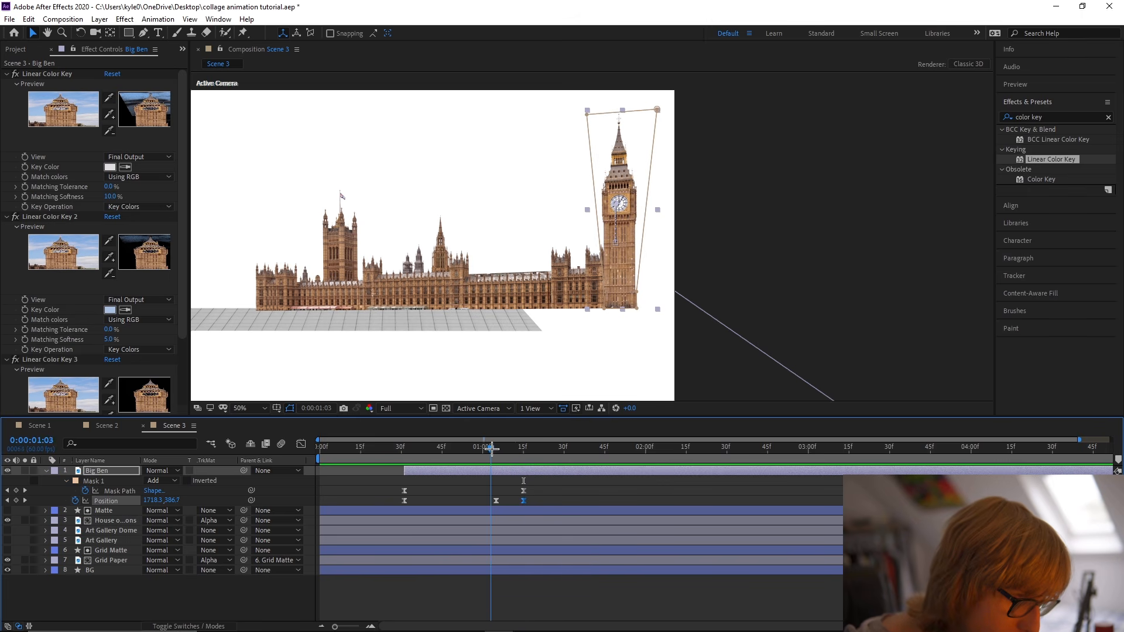
left_click_drag(171, 501, 148, 493)
Set the spatial interpolation of all Big Ben Position keyframes to Linear.
left_click_drag(577, 497, 380, 509)
right_click(405, 501)
left_click(451, 452)
left_click(585, 290)
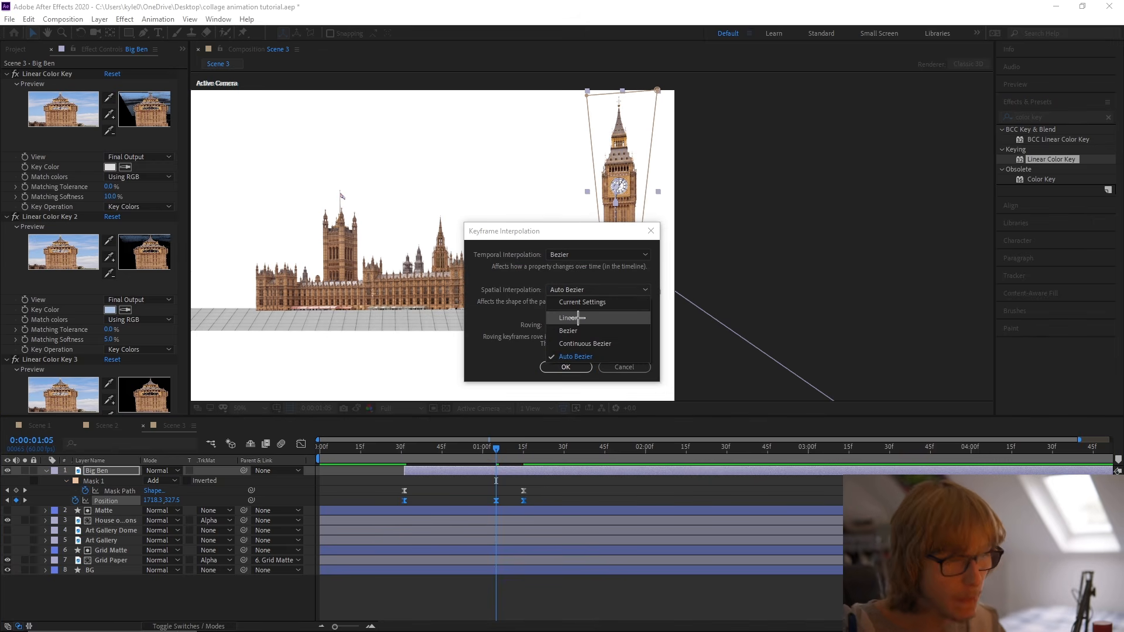
left_click(571, 318)
left_click(565, 367)
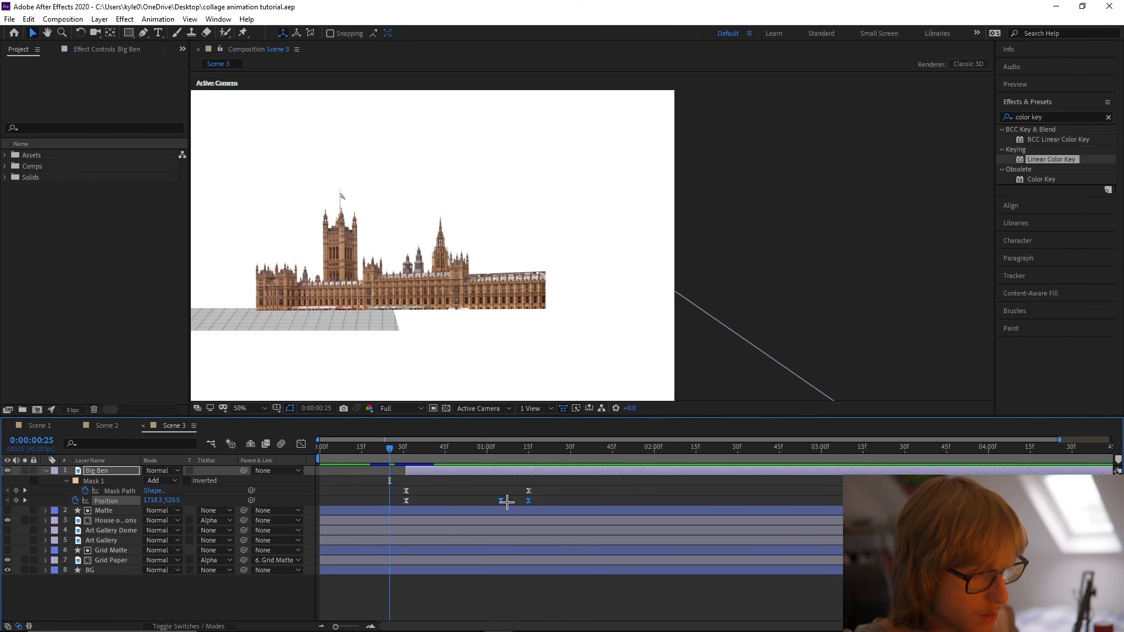
Sharpen the speed curve of Big Ben's drop between 0:00:01:05 and 0:00:01:15 to peak mid-move, preview it and save the project.
left_click(501, 449)
left_click(301, 444)
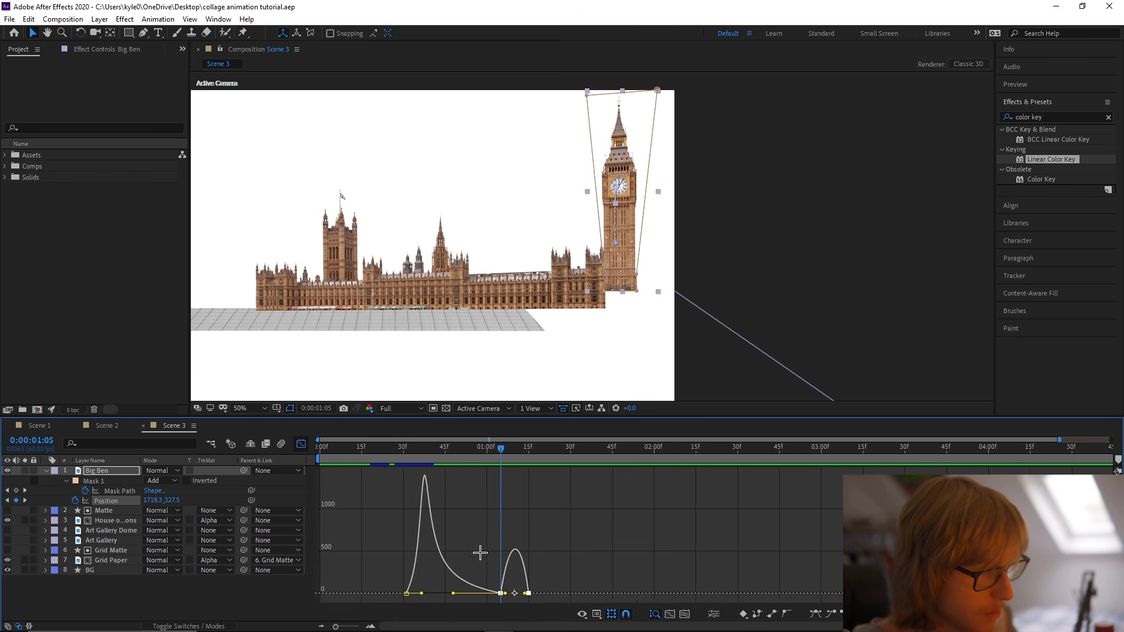
scroll(539, 599, "up", 3, "alt")
left_click_drag(557, 594, 498, 595)
scroll(538, 596, "down", 3, "alt")
left_click_drag(493, 454, 399, 461)
key("space")
scroll(407, 455, "down", 3, "alt")
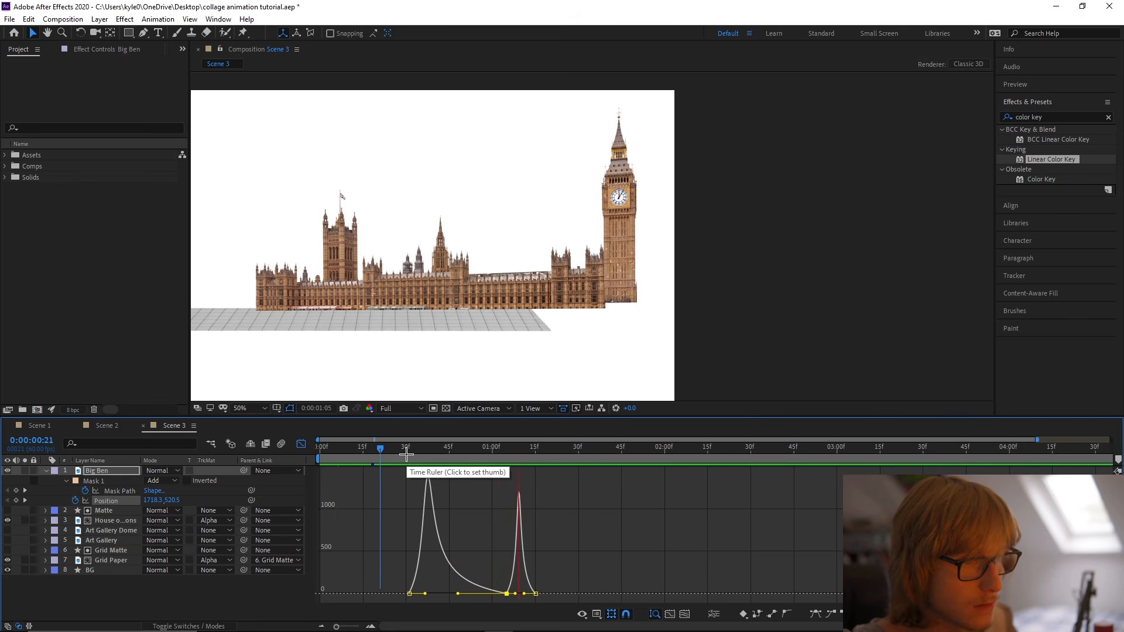
left_click(378, 454)
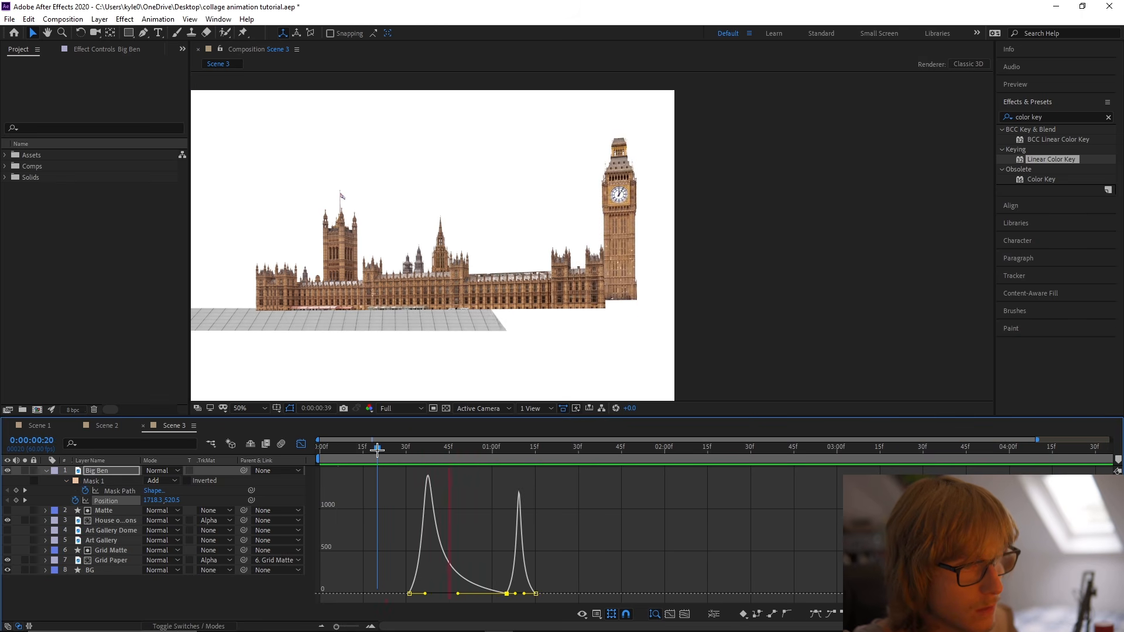
key("shift+F3")
left_click_drag(378, 454, 544, 452)
key("ctrl+s")
Apply CC Bend It to Big Ben, placing its Start point at the tower's base and its End point just above the spire.
left_click(1067, 118)
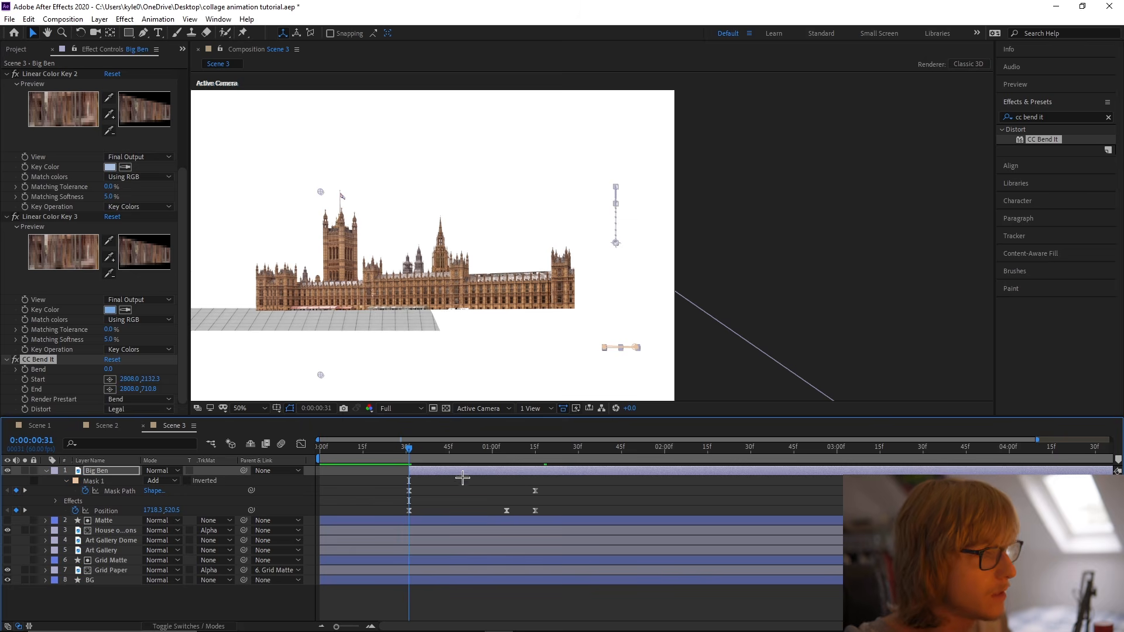
left_click(108, 379)
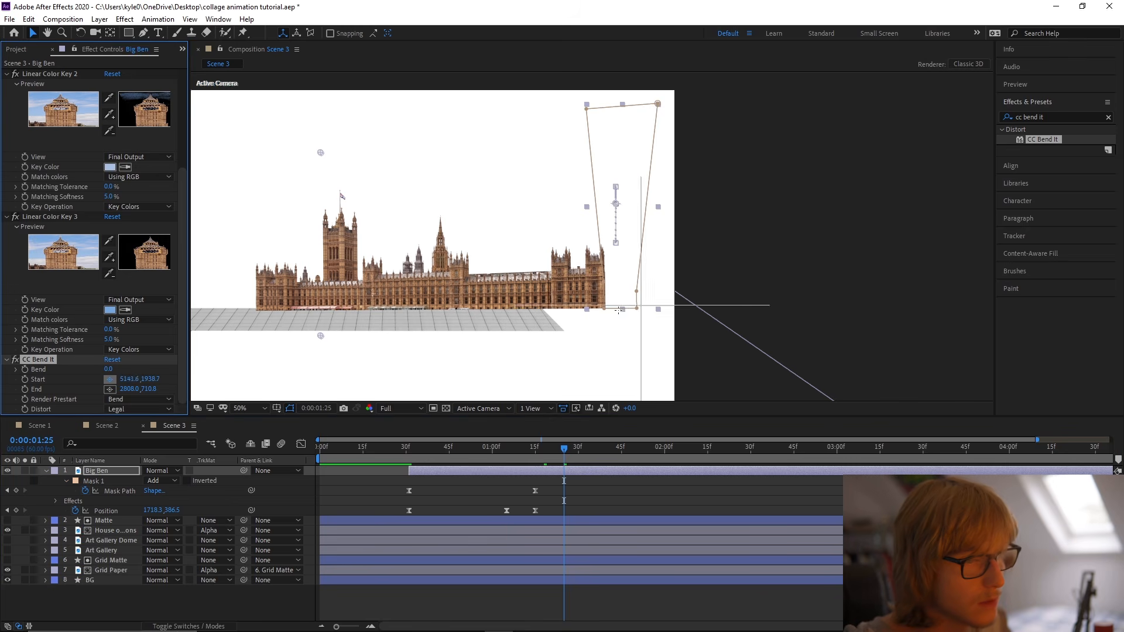
left_click(603, 358)
left_click(110, 389)
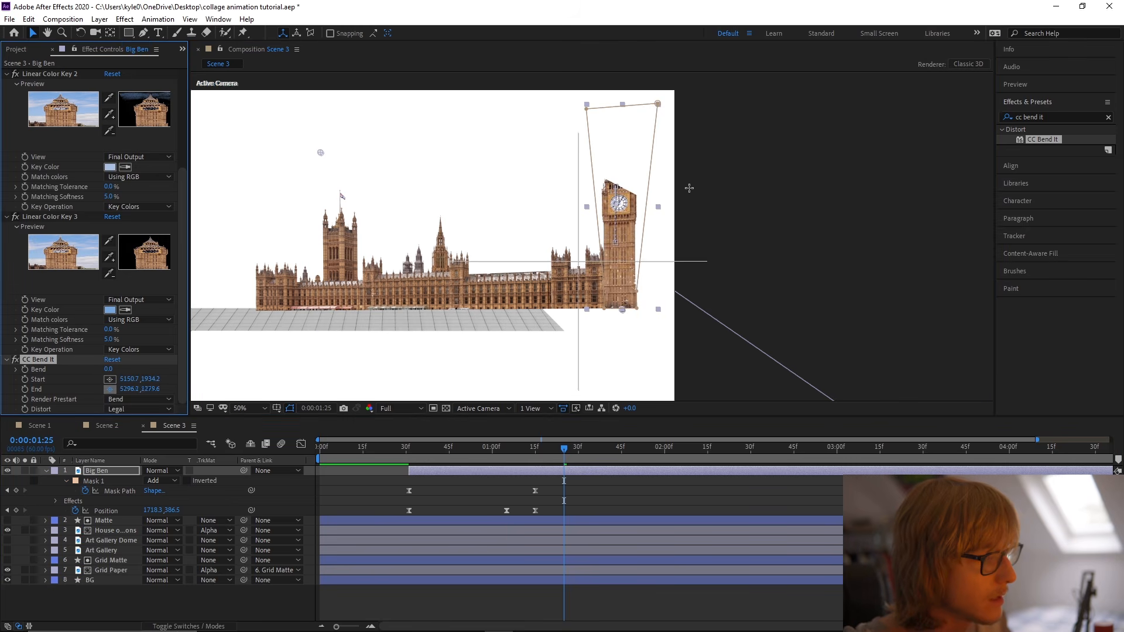
left_click(623, 102)
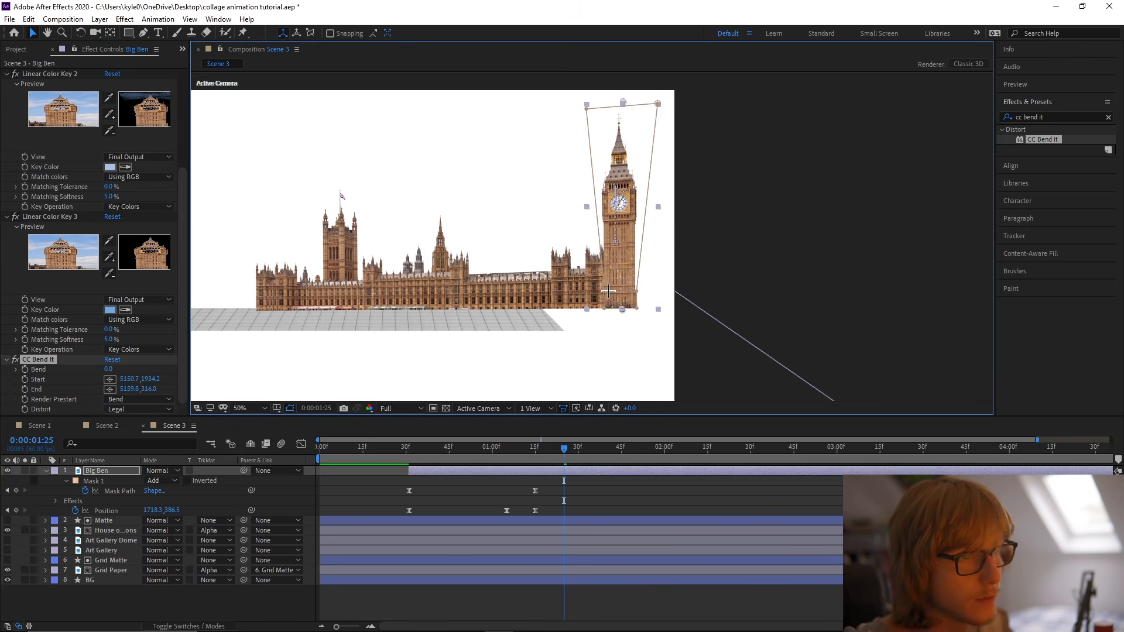
Keyframe Big Ben's Bend at 0 on 0:00:00:31 and at 15 on 0:00:01:05.
left_click(409, 449)
left_click(24, 370)
key("u")
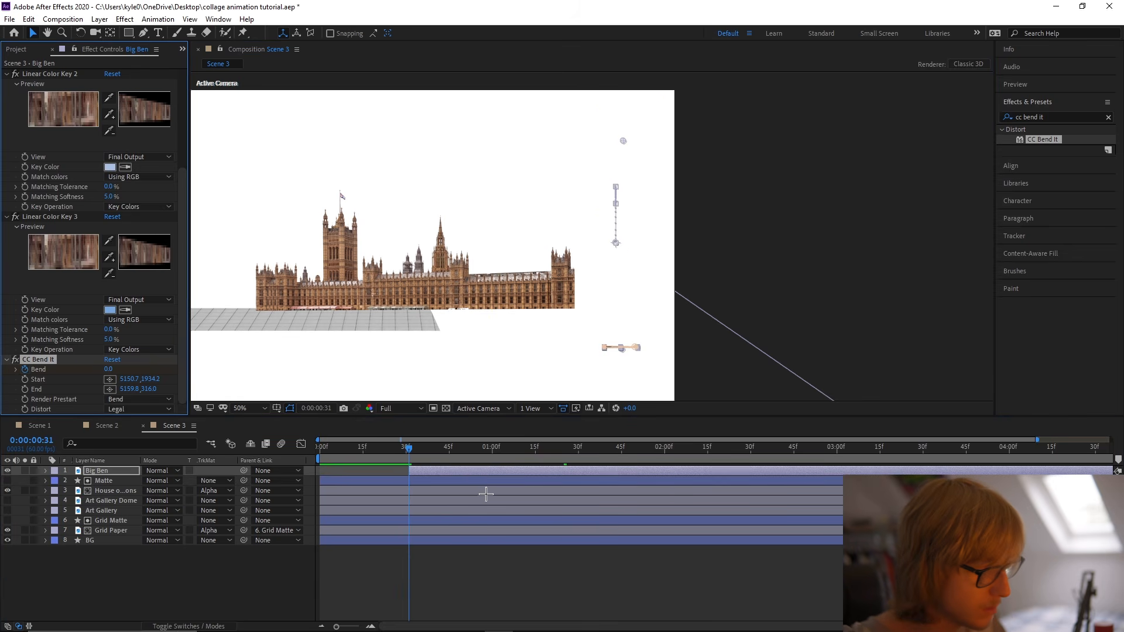
key("u")
left_click_drag(410, 449, 507, 452)
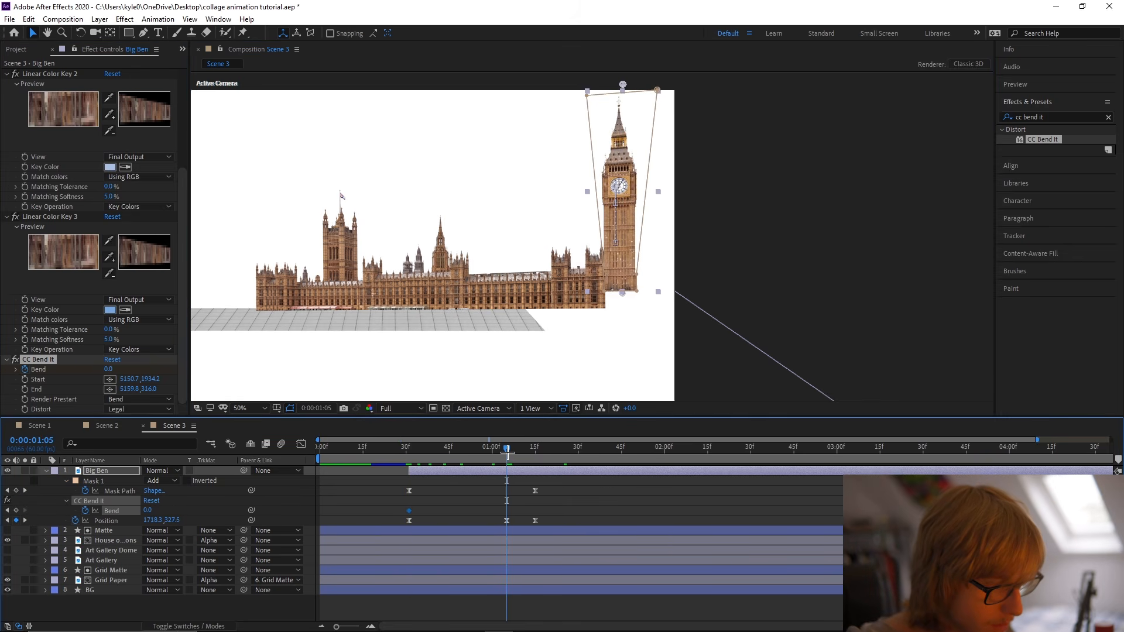
left_click_drag(146, 511, 161, 514)
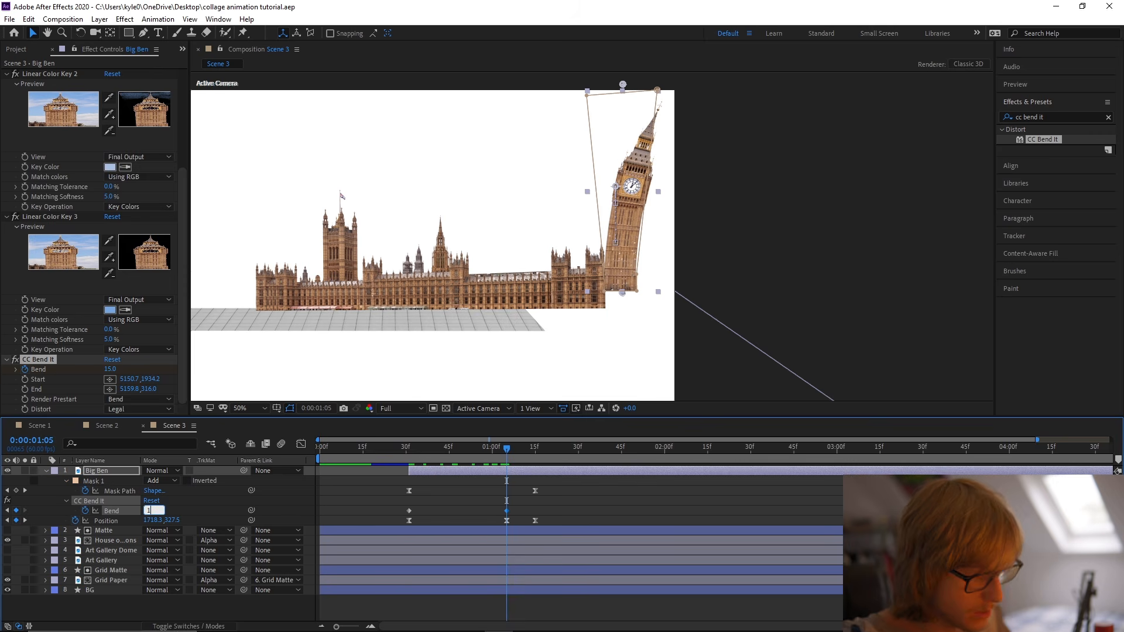
key("Return")
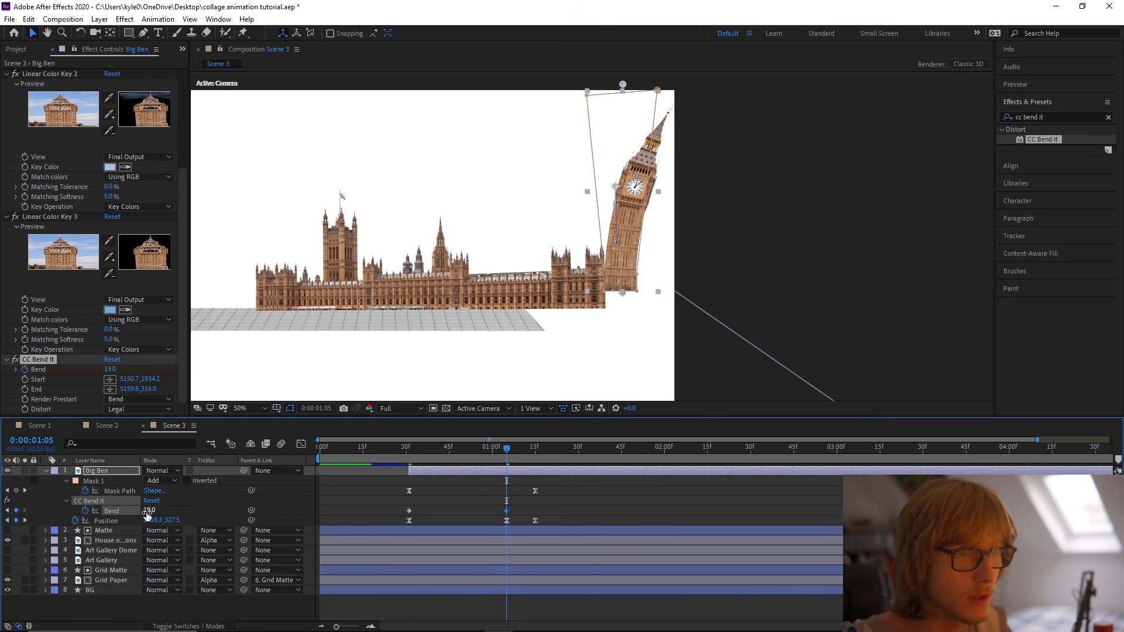
left_click(469, 509)
Keyframe Big Ben's Bend at -8 on 0:00:01:15 and back at 0 on 0:00:01:34.
left_click_drag(507, 446, 536, 446)
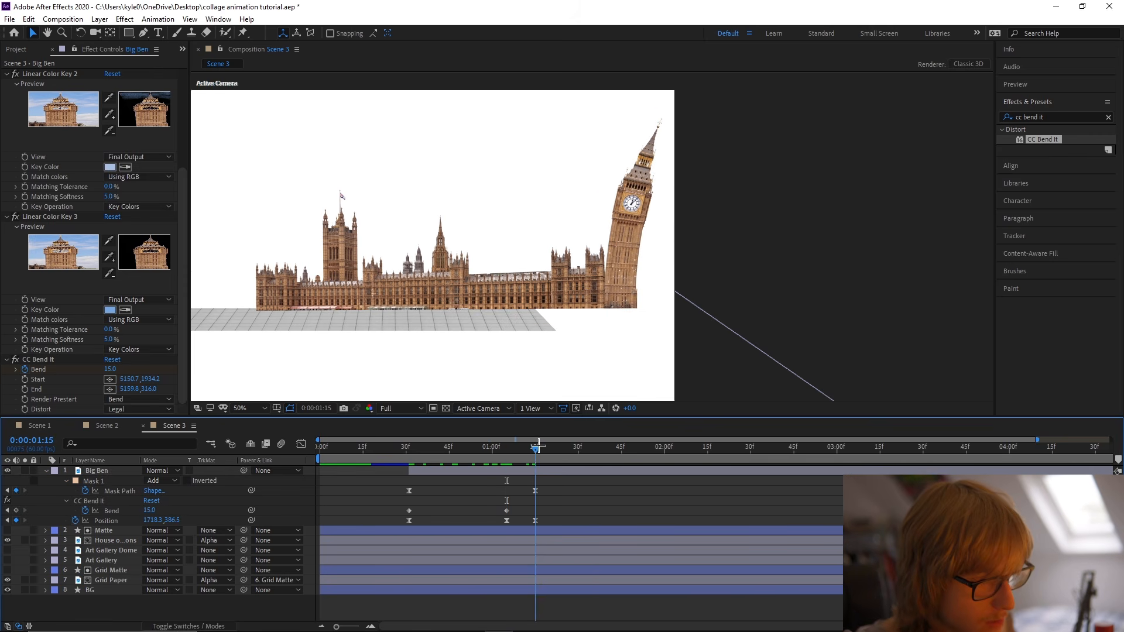
left_click_drag(148, 511, 134, 512)
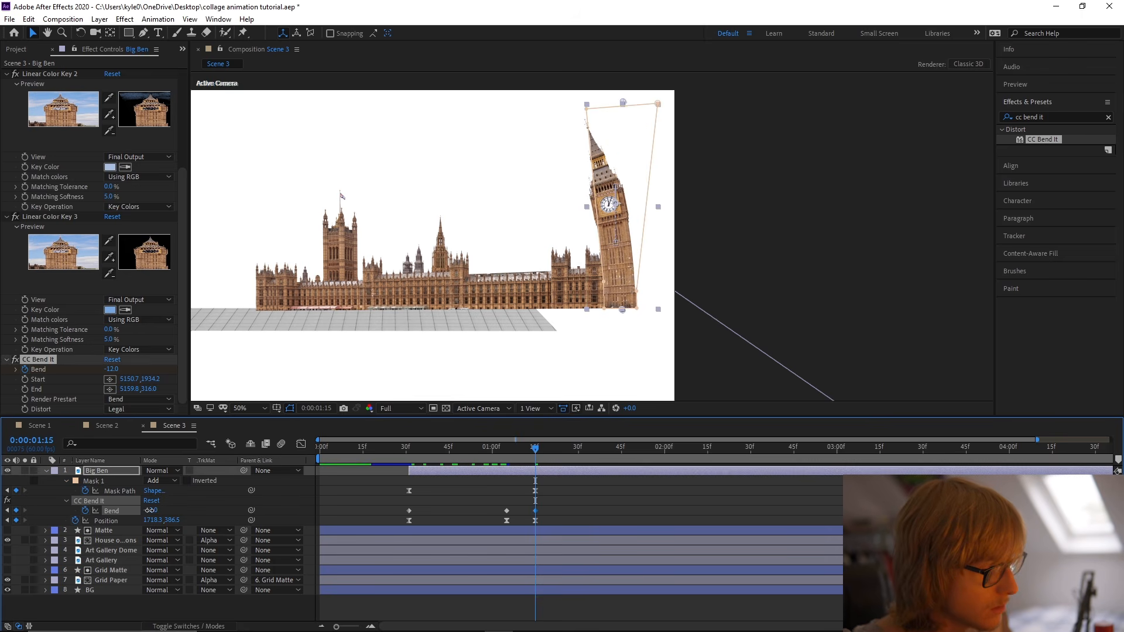
key("ctrl+s")
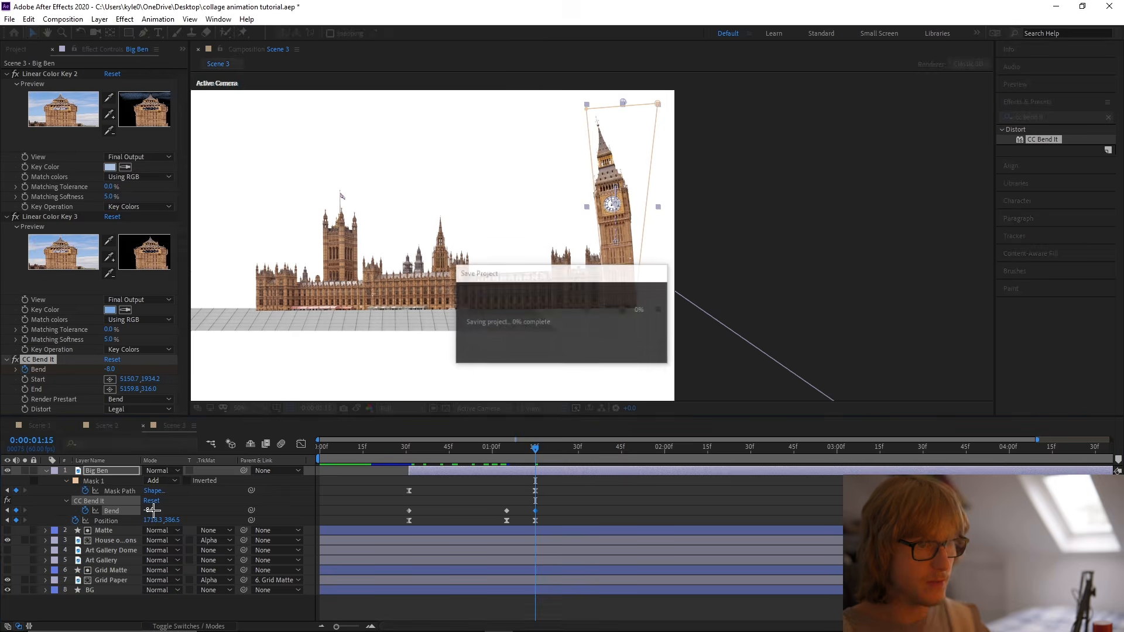
left_click(594, 448)
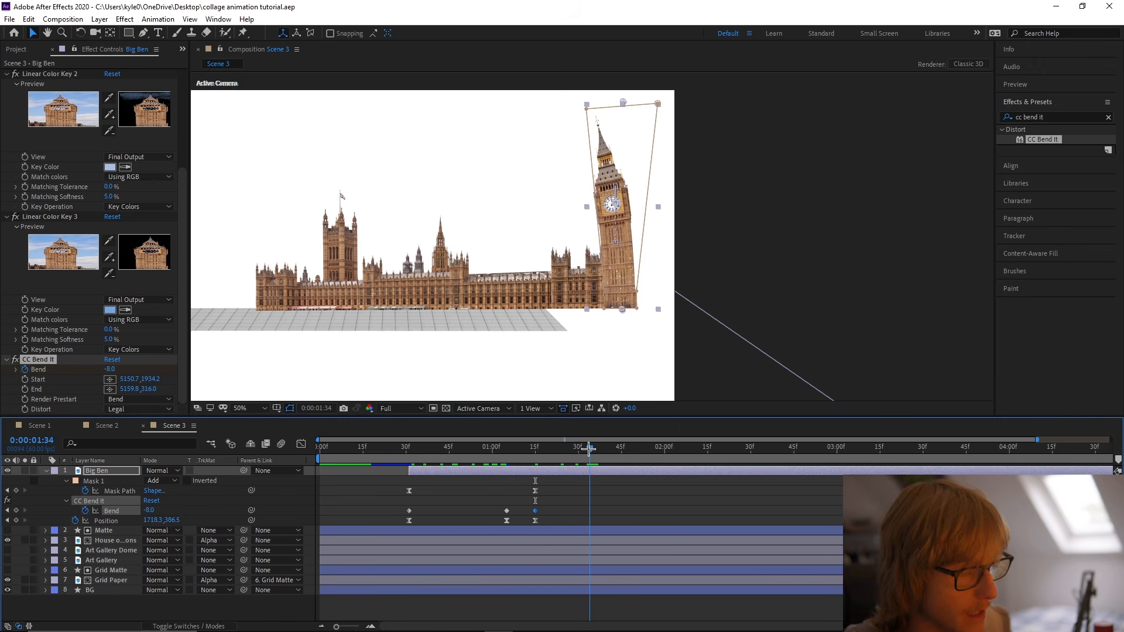
key("Return")
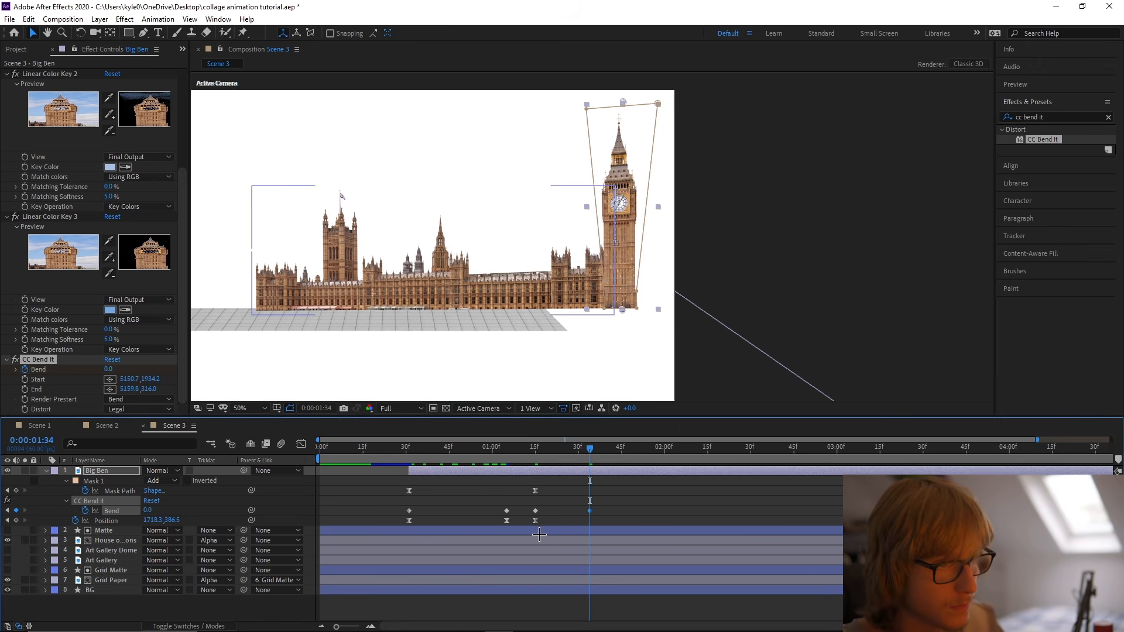
Apply Easy Ease to the Bend keyframes, shape their speed curve with quick starts and long slowdowns, and preview the bending.
right_click(116, 511)
mouse_move(193, 490)
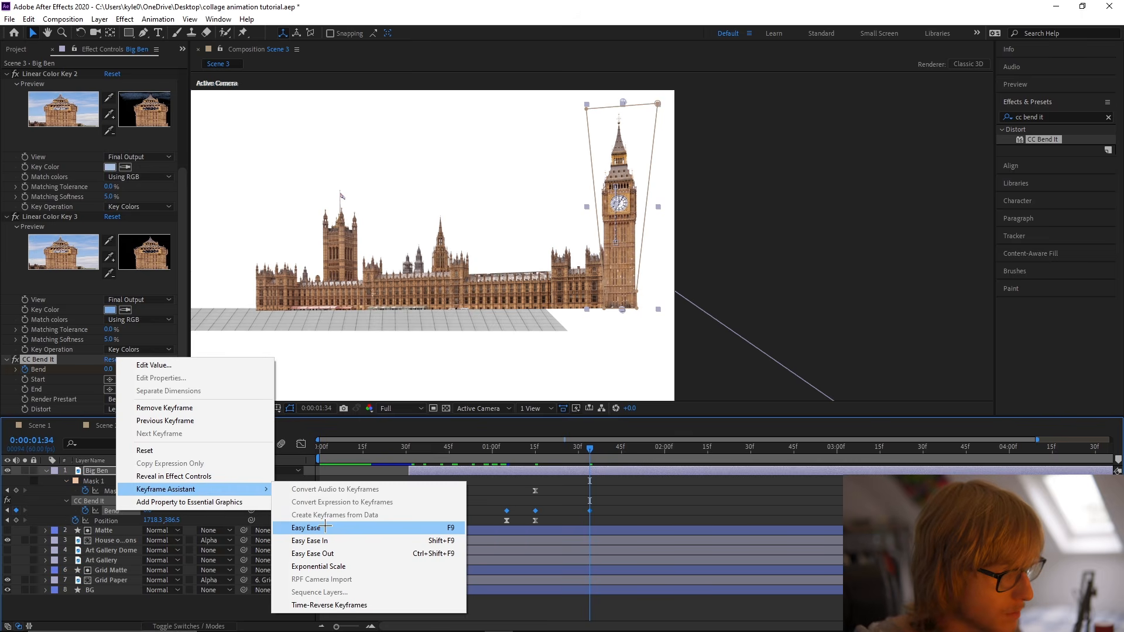
left_click(310, 527)
left_click(301, 443)
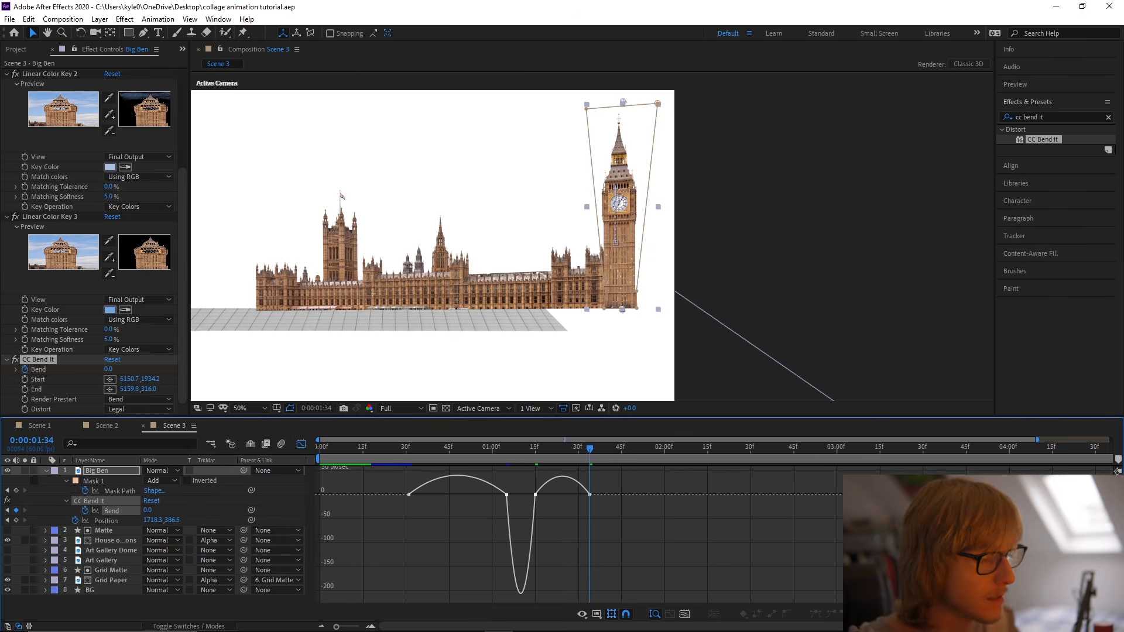
left_click_drag(519, 481, 459, 507)
key("ctrl+s")
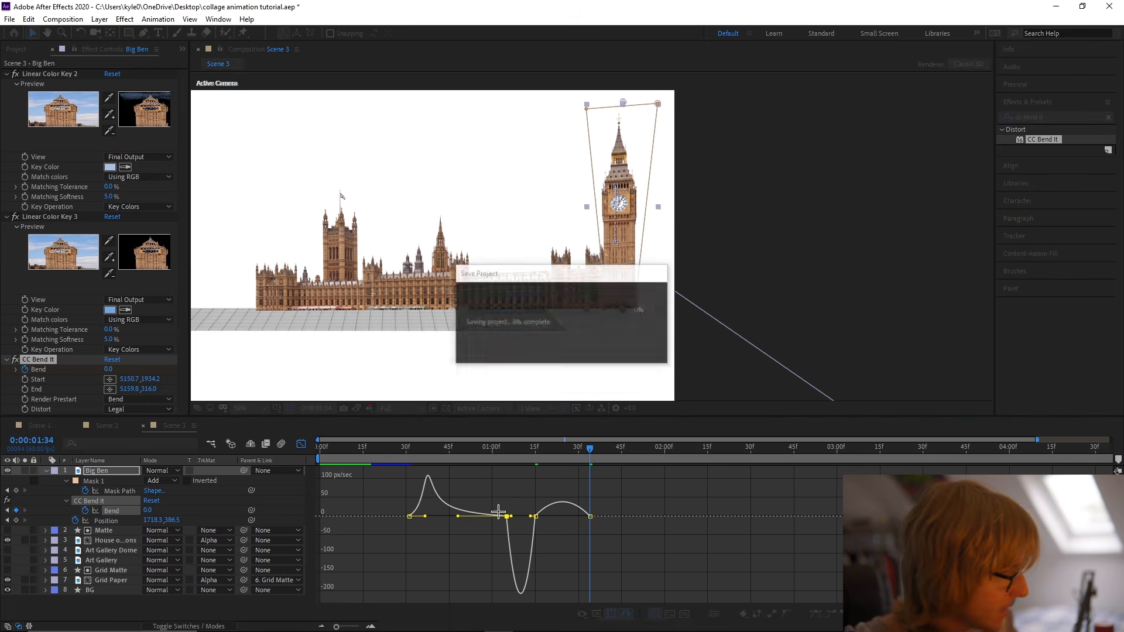
left_click_drag(530, 516, 497, 518)
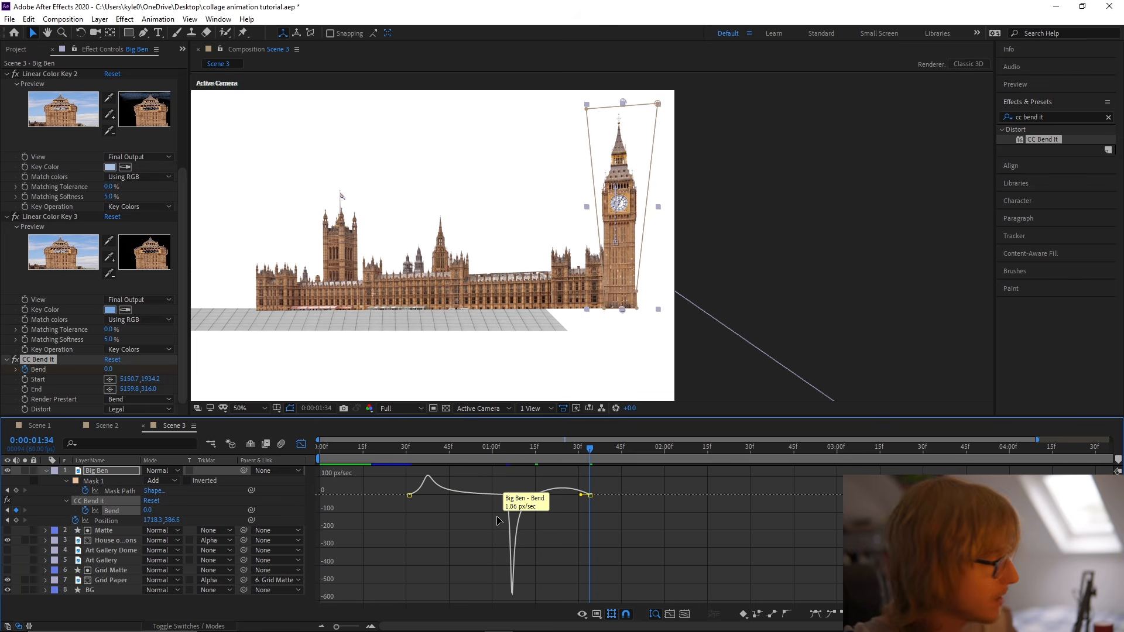
left_click_drag(590, 448, 402, 449)
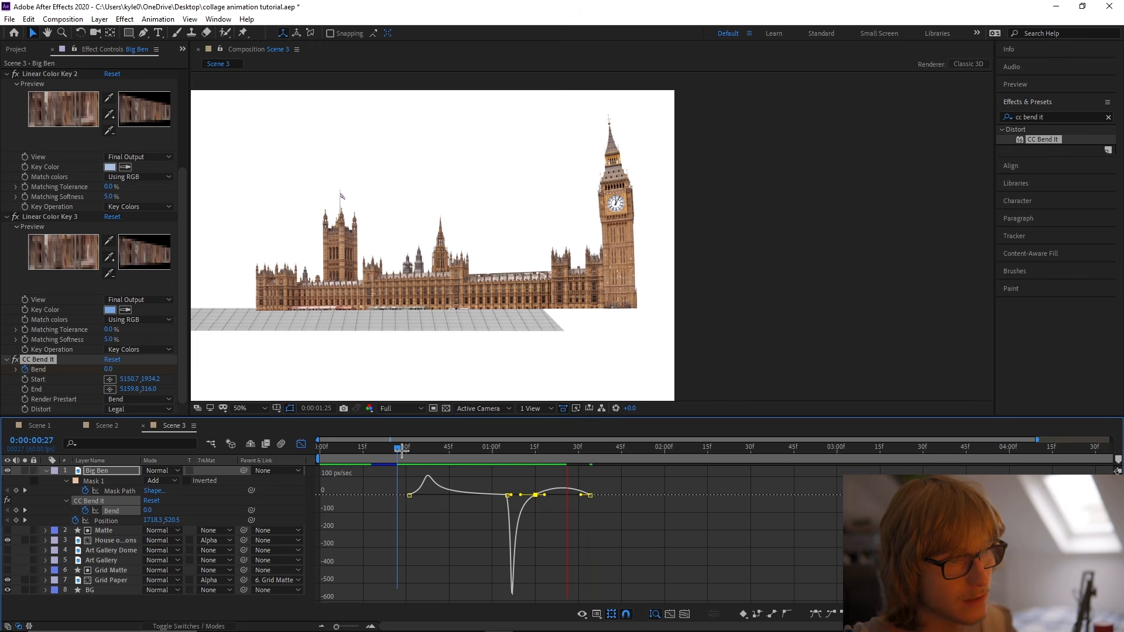
left_click(402, 450)
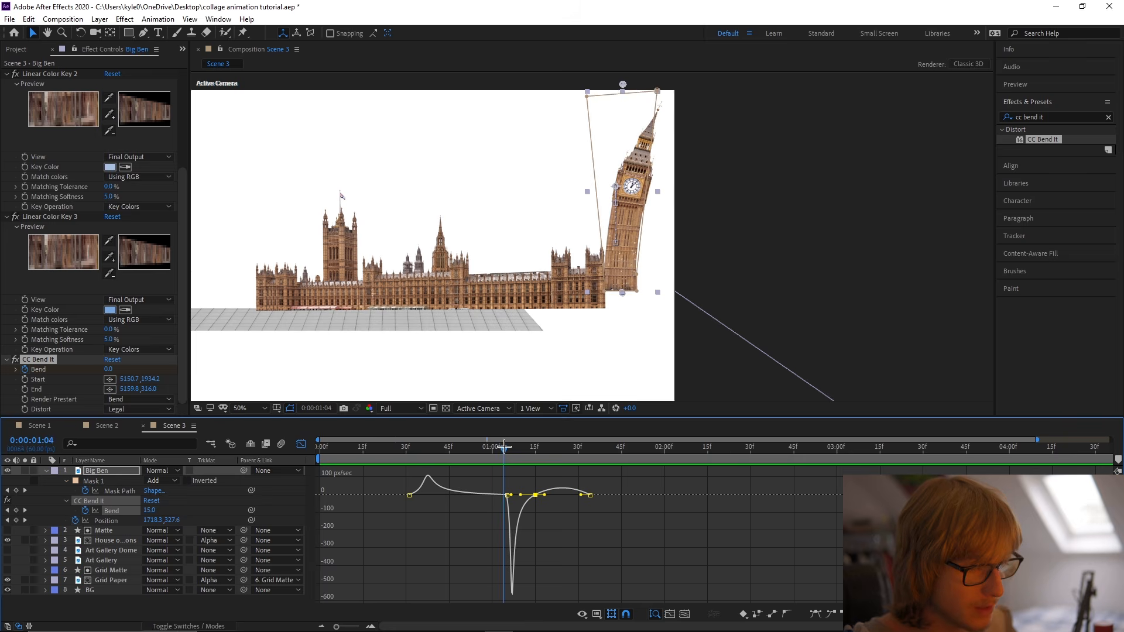
Reduce Big Ben's Bend at 0:00:01:15 to -4 and preview the animation.
key("shift+F3")
left_click_drag(510, 454, 536, 456)
left_click(150, 511)
type("-4")
key("Return")
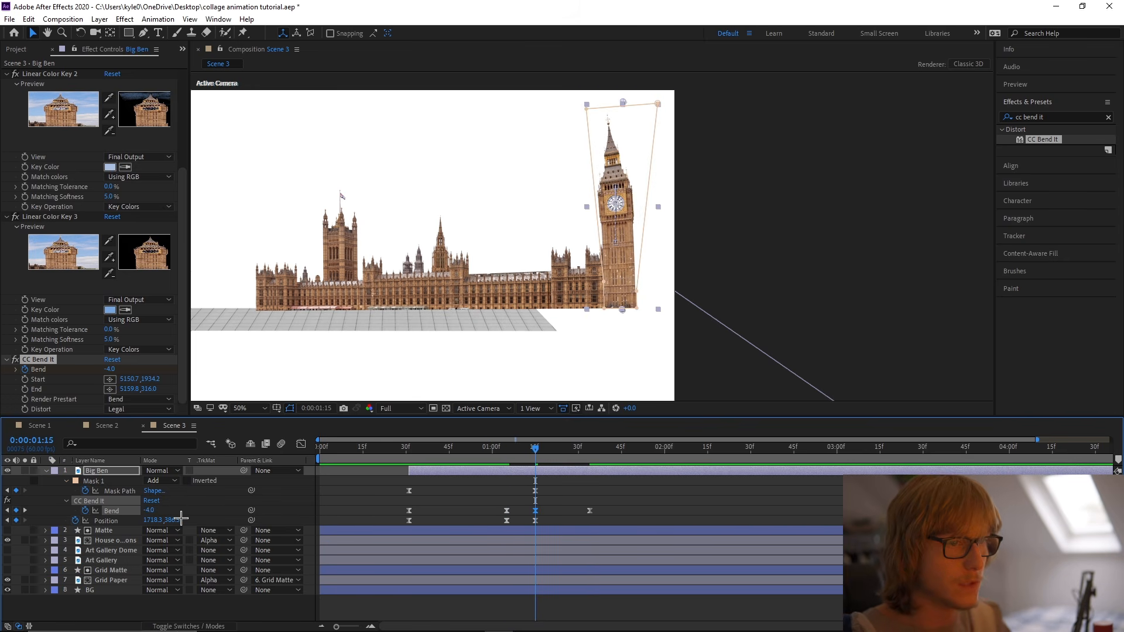
left_click(409, 450)
key("space")
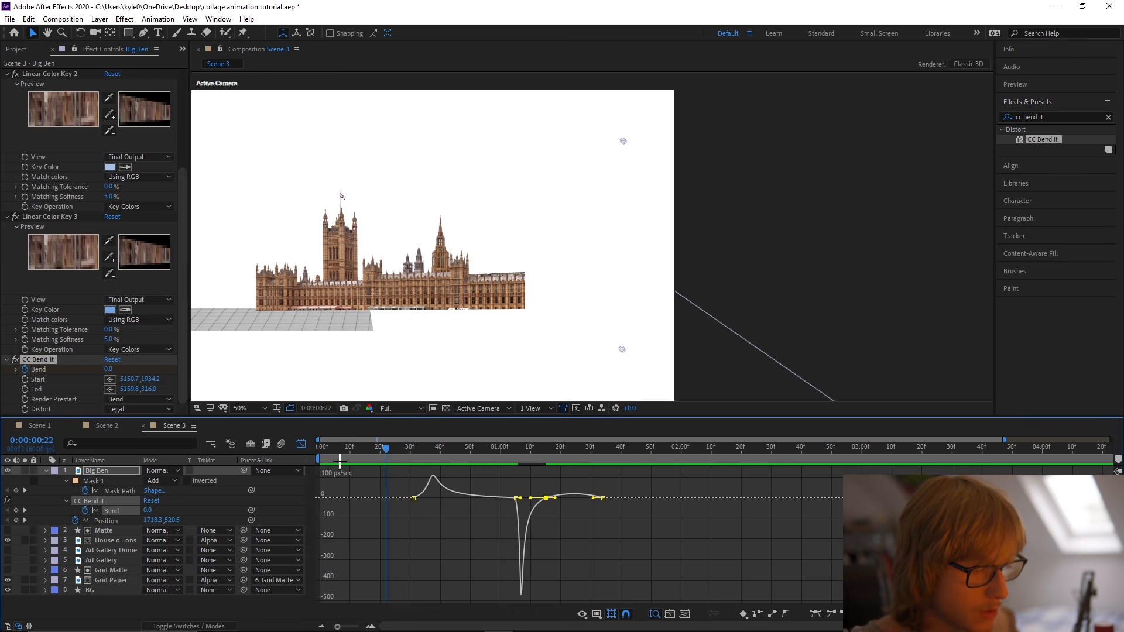
Try stretching all Big Ben keyframes over a longer time, with the last Bend keyframe at about 0:00:01:47, and preview the slower motion.
left_click(301, 444)
scroll(552, 542, "down", 2)
left_click_drag(381, 482, 598, 513)
key("space")
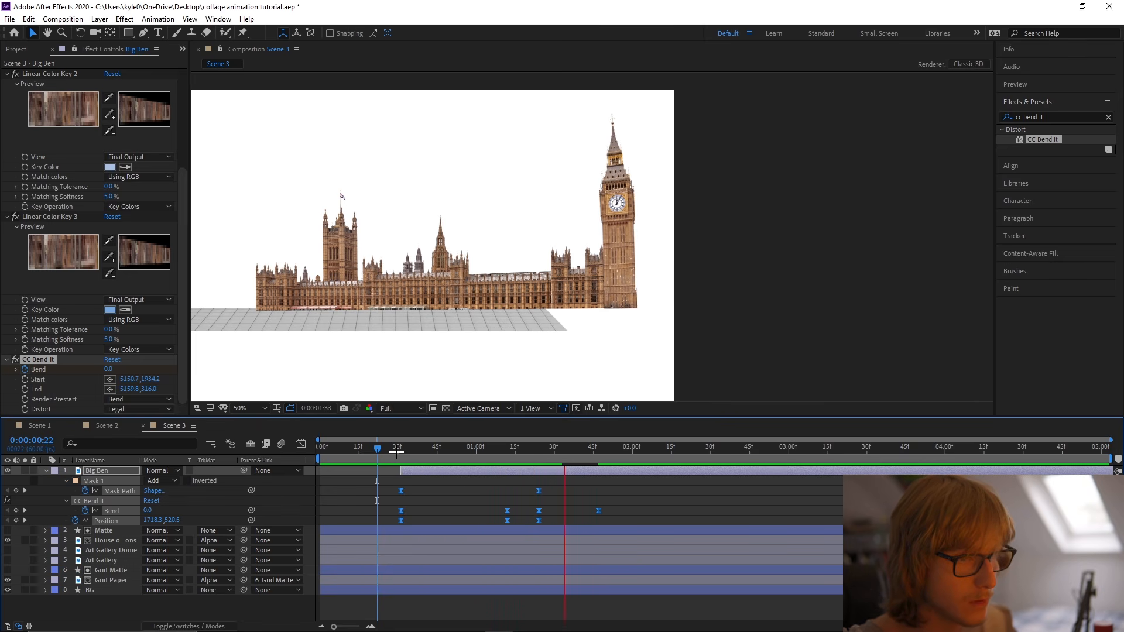
left_click(397, 451)
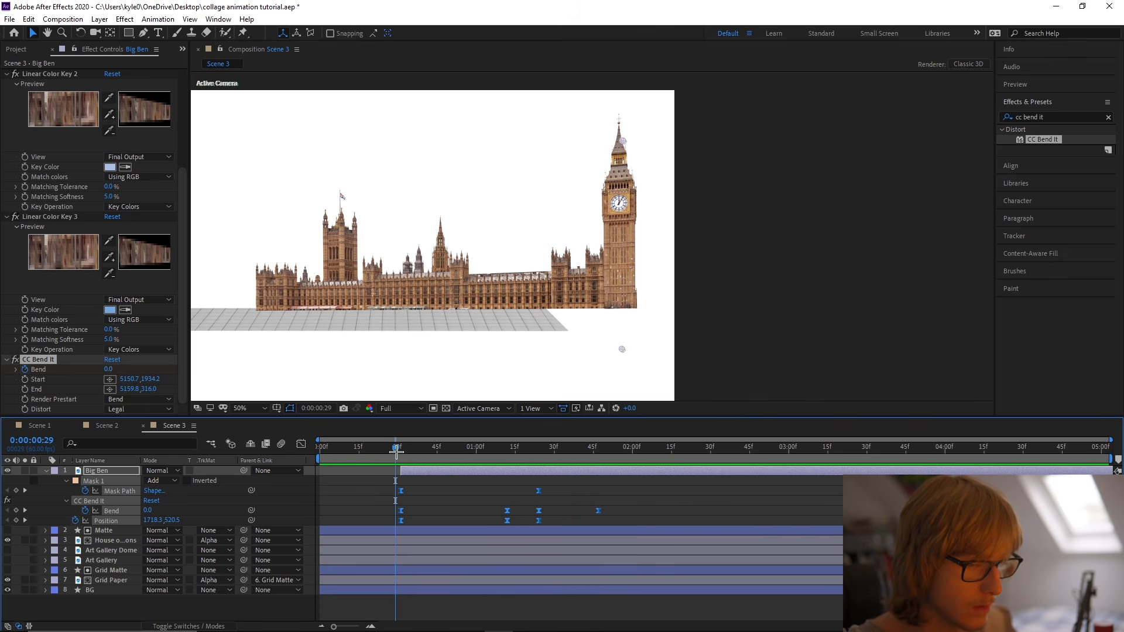
Move Big Ben's third Bend keyframe to about 0:00:01:25 and its last one to about 0:00:01:44, then preview the result.
left_click_drag(505, 506, 567, 513)
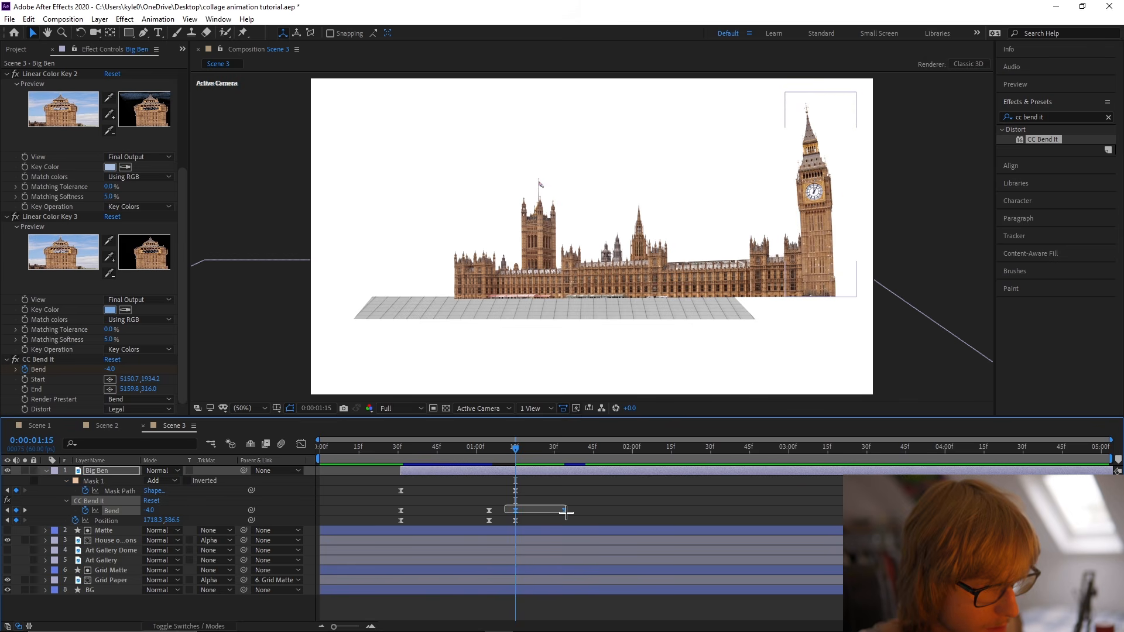
left_click_drag(566, 511, 592, 512)
left_click(600, 513)
left_click_drag(517, 456, 406, 460)
key("space")
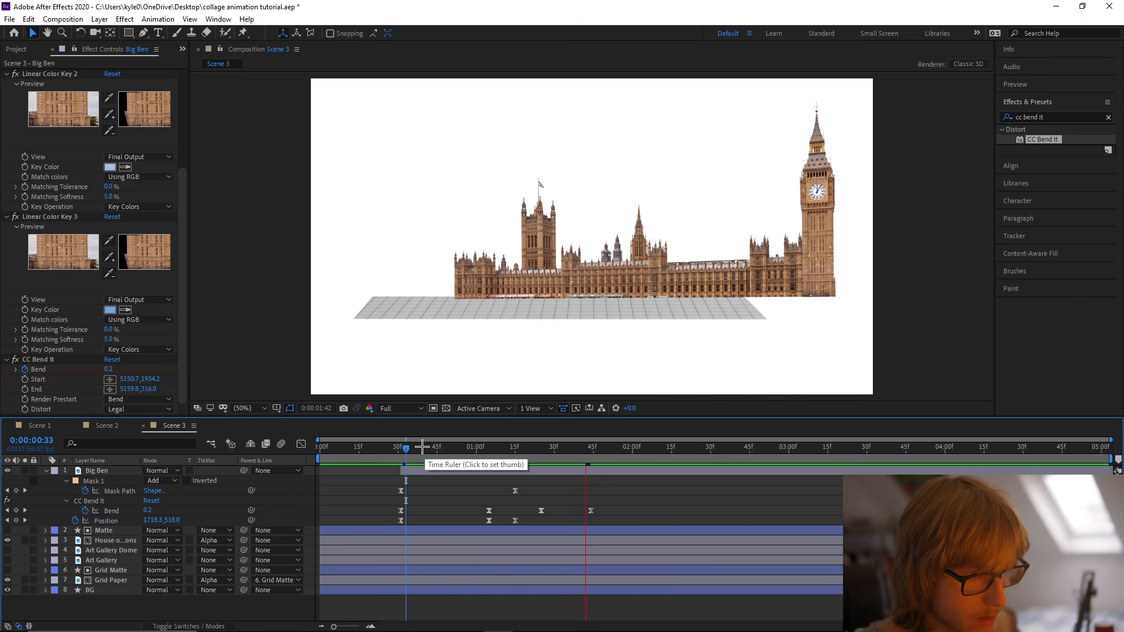
Preview Big Ben's animation from 0:00:00:30, save the project and check the bending again.
left_click(398, 447)
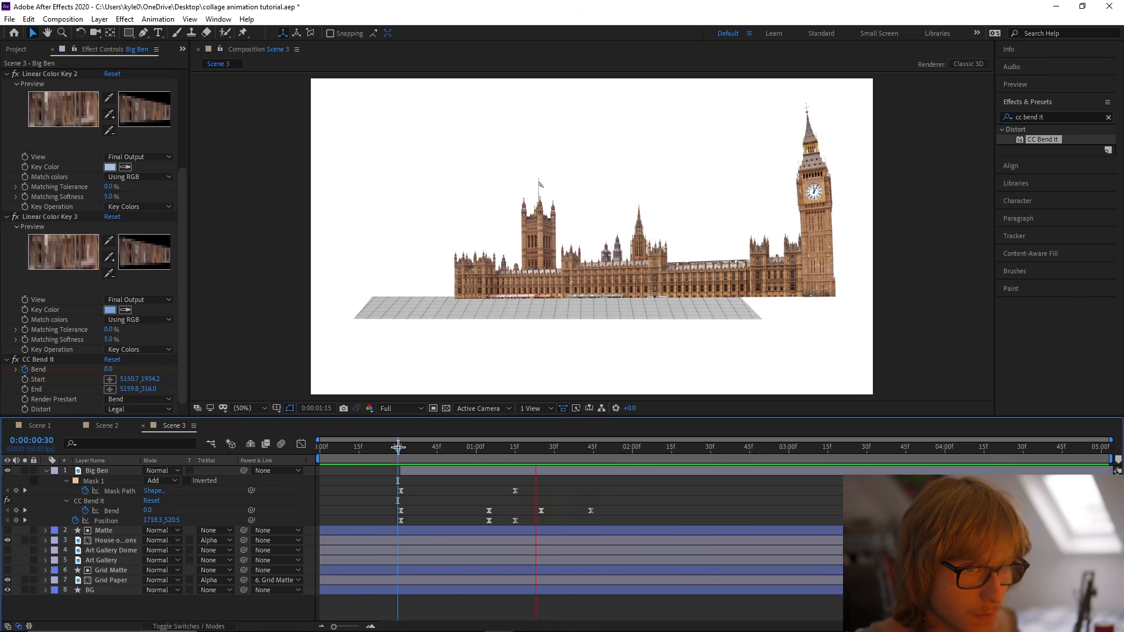
key("space")
key("ctrl+s")
left_click_drag(447, 453, 471, 467)
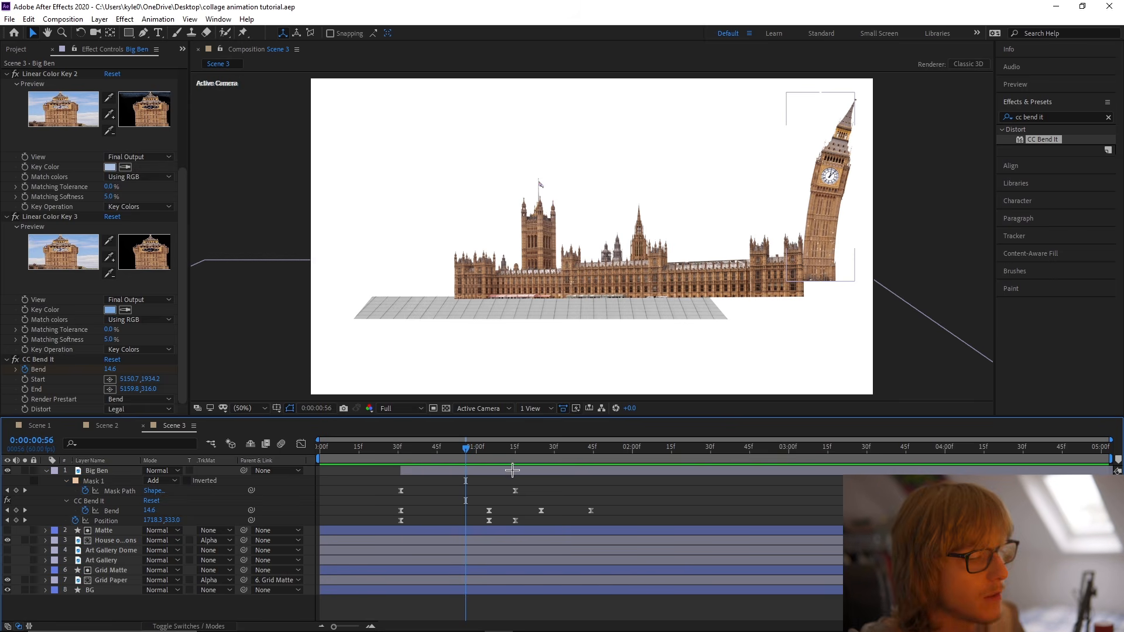
key("space")
Collapse Big Ben's keyframes and make the Art Gallery Dome and Art Gallery layers visible.
key("u")
left_click(91, 501)
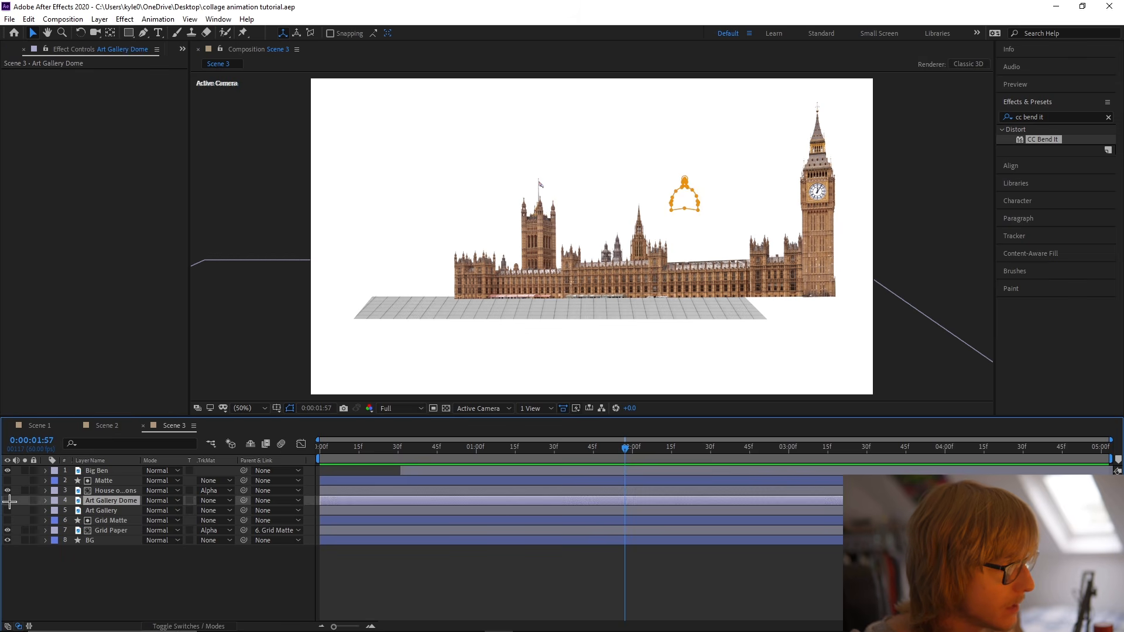
left_click(7, 511)
Trim the start of the Art Gallery Dome and Art Gallery layers to 0:00:01:15, matching Big Ben's last Position keyframe, and save.
left_click_drag(577, 452, 478, 454)
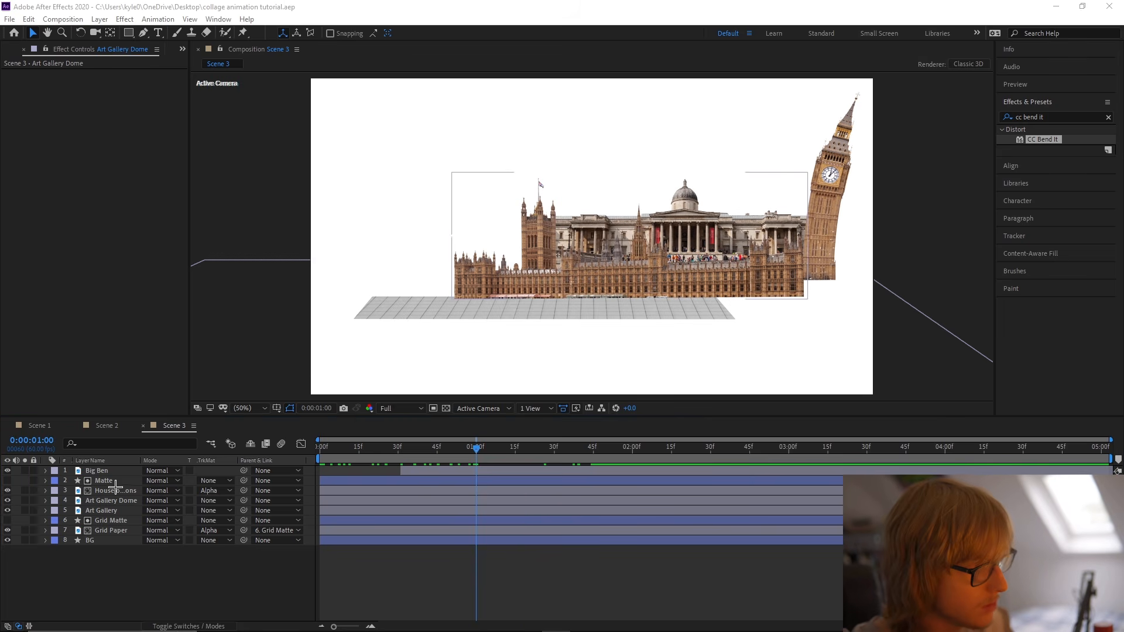
left_click(501, 472)
key("u")
left_click_drag(477, 455, 515, 457)
key("u")
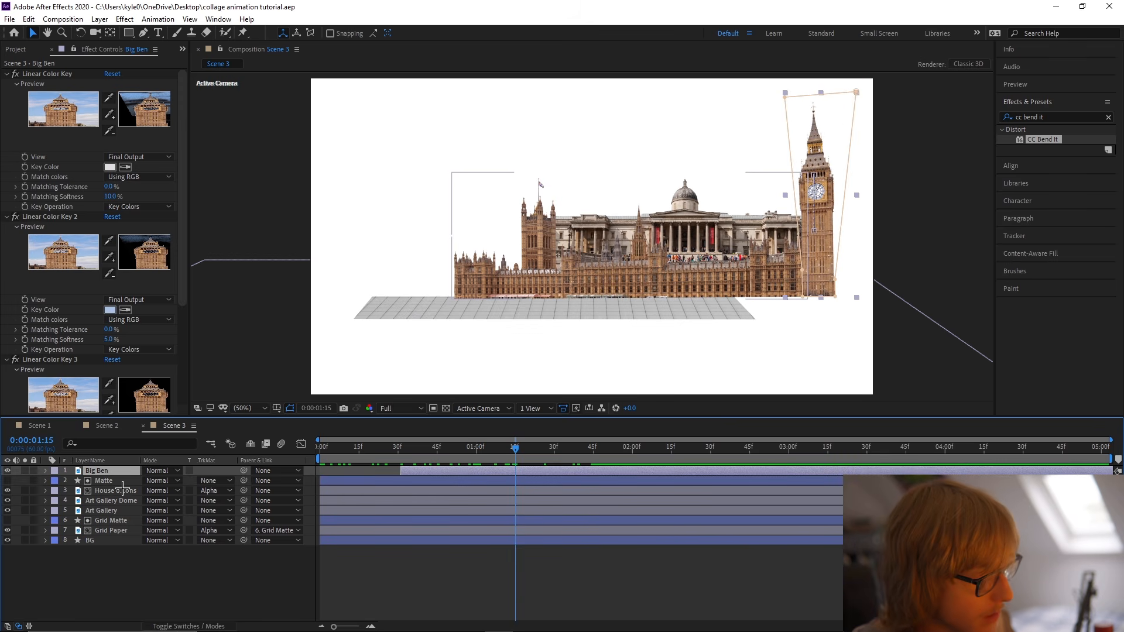
left_click(120, 500)
left_click(120, 511, "ctrl")
key("alt+bracketleft")
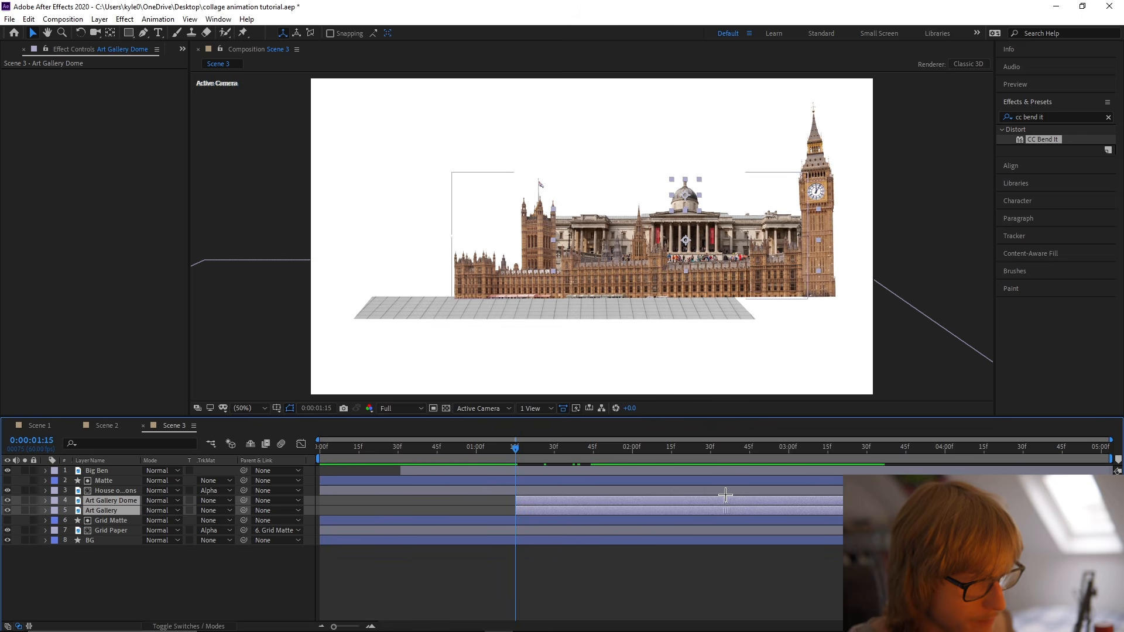
left_click(478, 503)
key("ctrl+s")
left_click(527, 511)
left_click(500, 585)
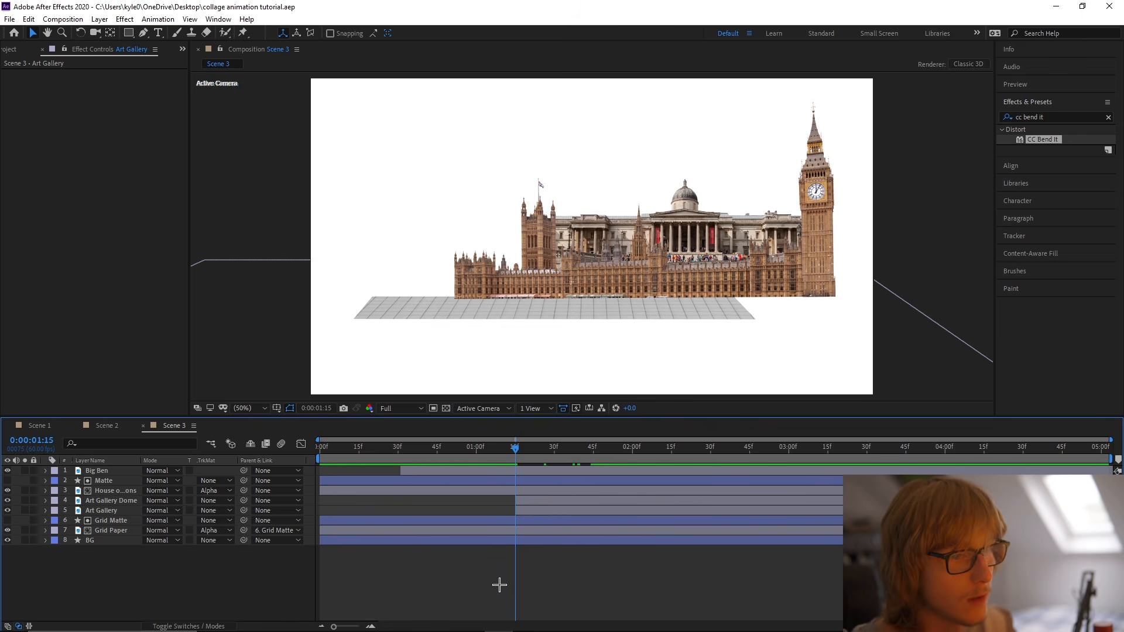
Solo the Art Gallery layer so it shows alone in the composition, and save the project.
left_click(128, 33)
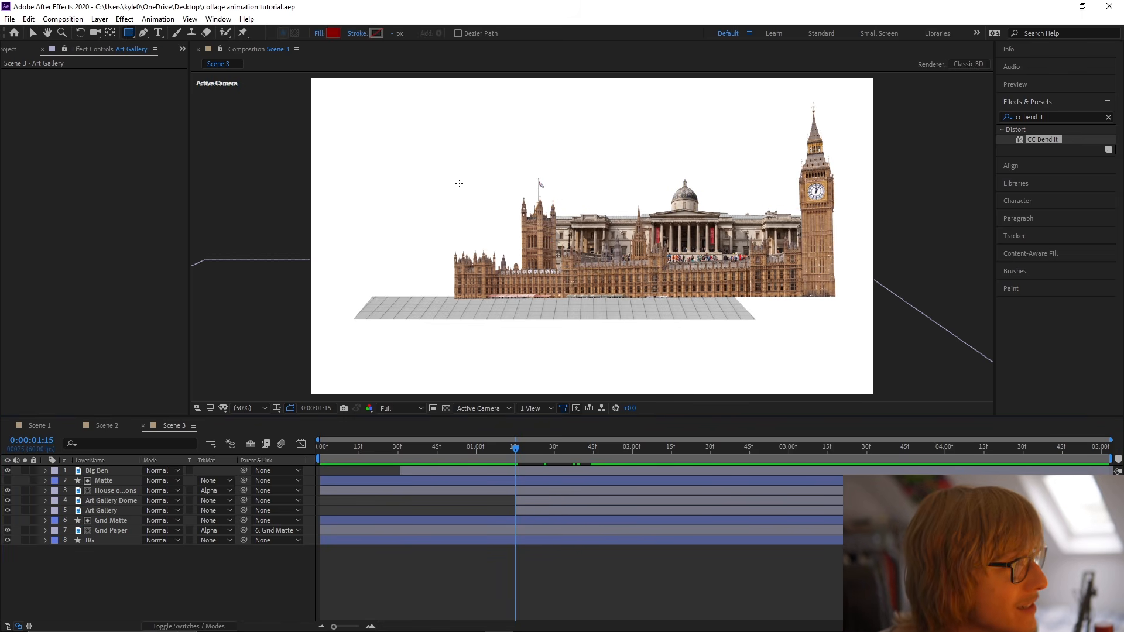
left_click(110, 521)
left_click(104, 511)
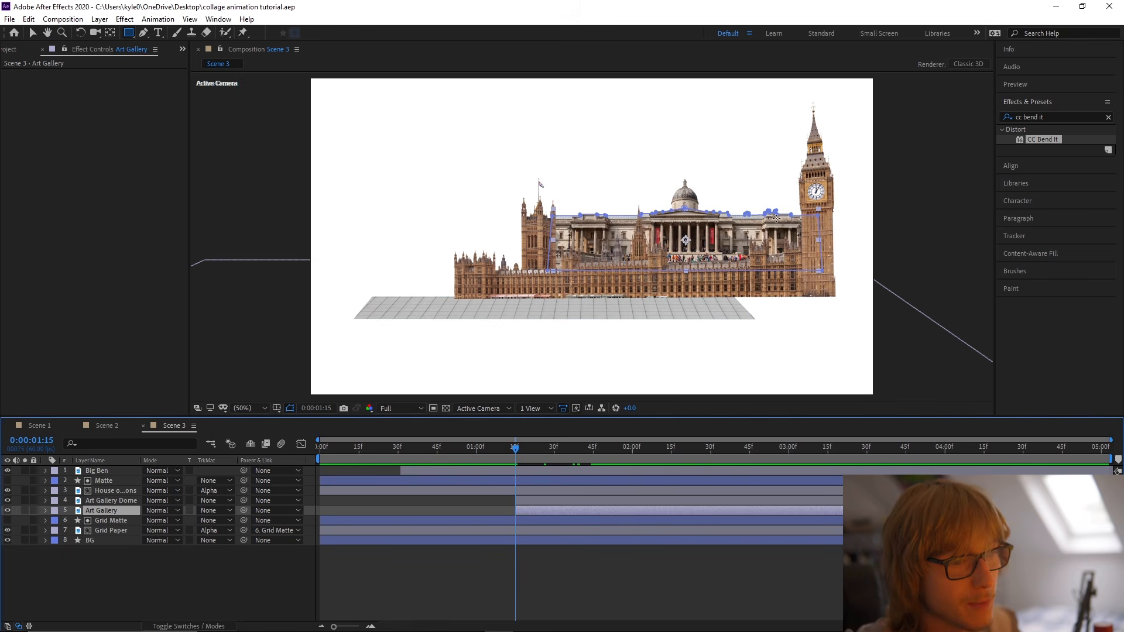
left_click(25, 511)
key("ctrl+s")
Draw a closed four-point shape with the Pen tool around the whole Art Gallery building on a new shape layer.
left_click(178, 571)
left_click(145, 33)
left_click(546, 270)
left_click(544, 206)
left_click(821, 206)
left_click(825, 274)
left_click(538, 274)
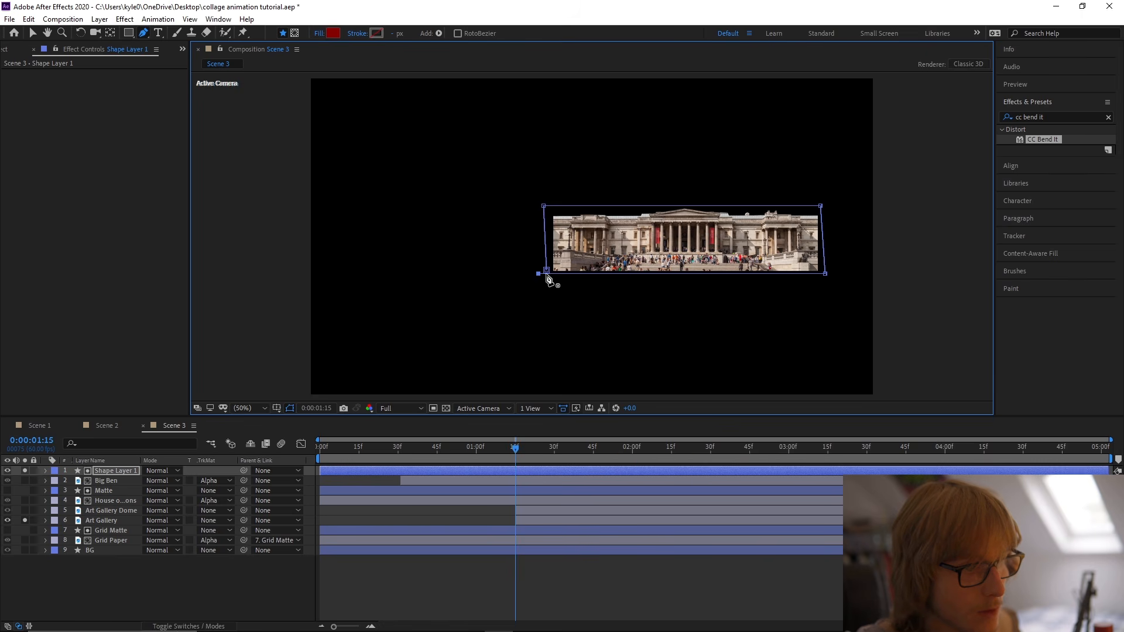
left_click(547, 271)
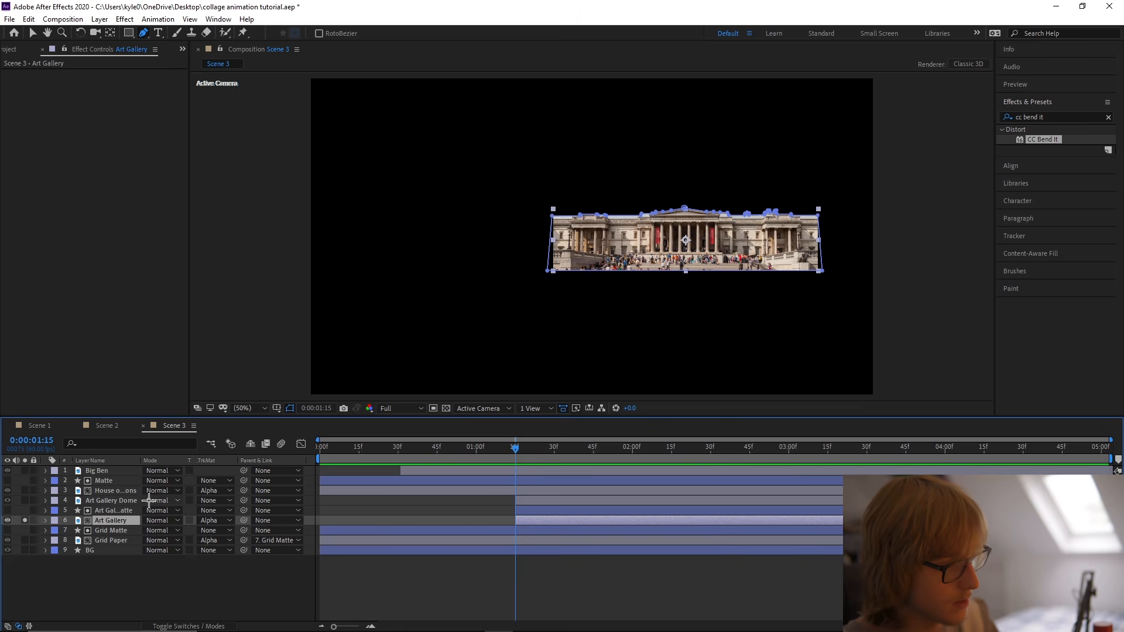
Set the new shape up as Art Gallery's alpha matte, named Art Gallery Matte, and filter its properties for the path.
left_click(117, 511)
left_click(129, 443)
type("path")
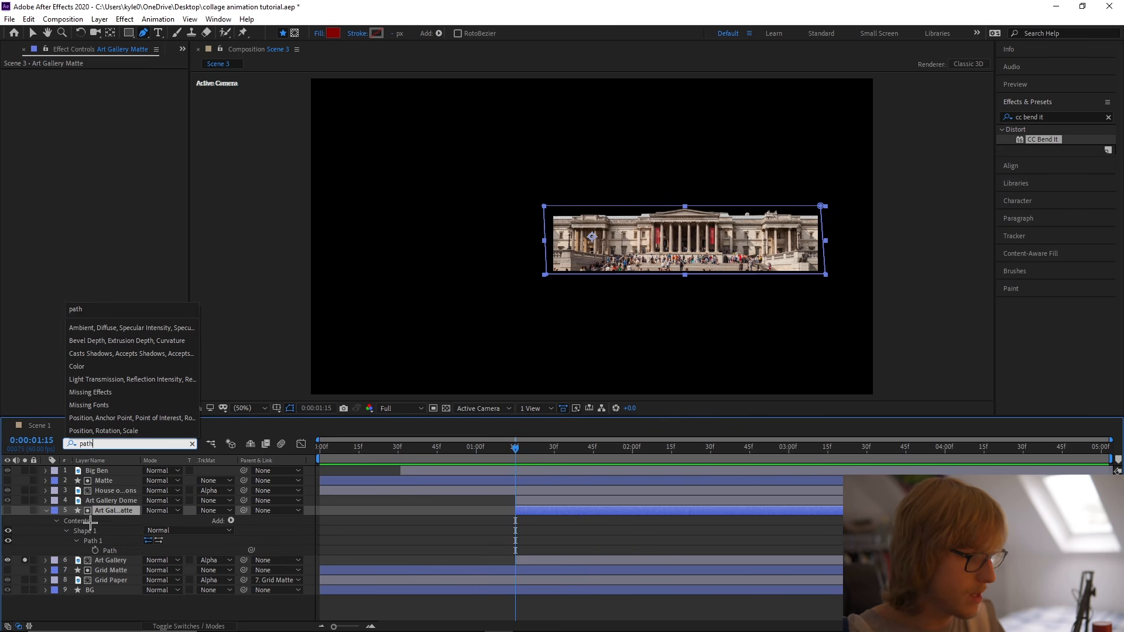
Animate the matte's Path from a flat line at its base at 0:00:01:15 to full height at about 0:00:01:57, with Easy Ease.
left_click(95, 551)
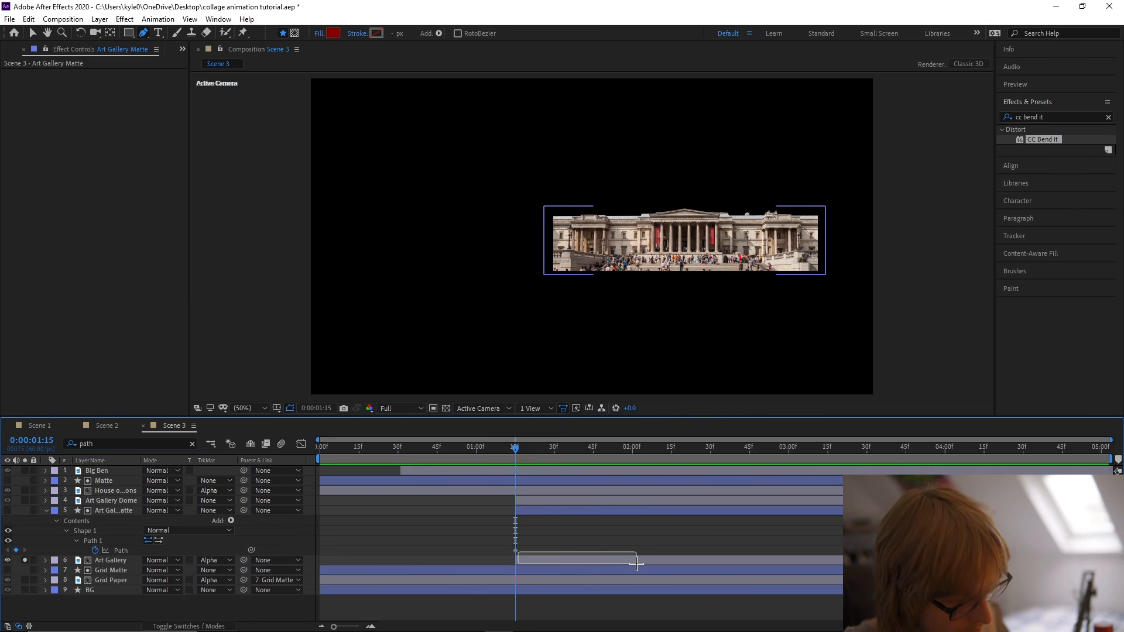
left_click_drag(515, 551, 625, 561)
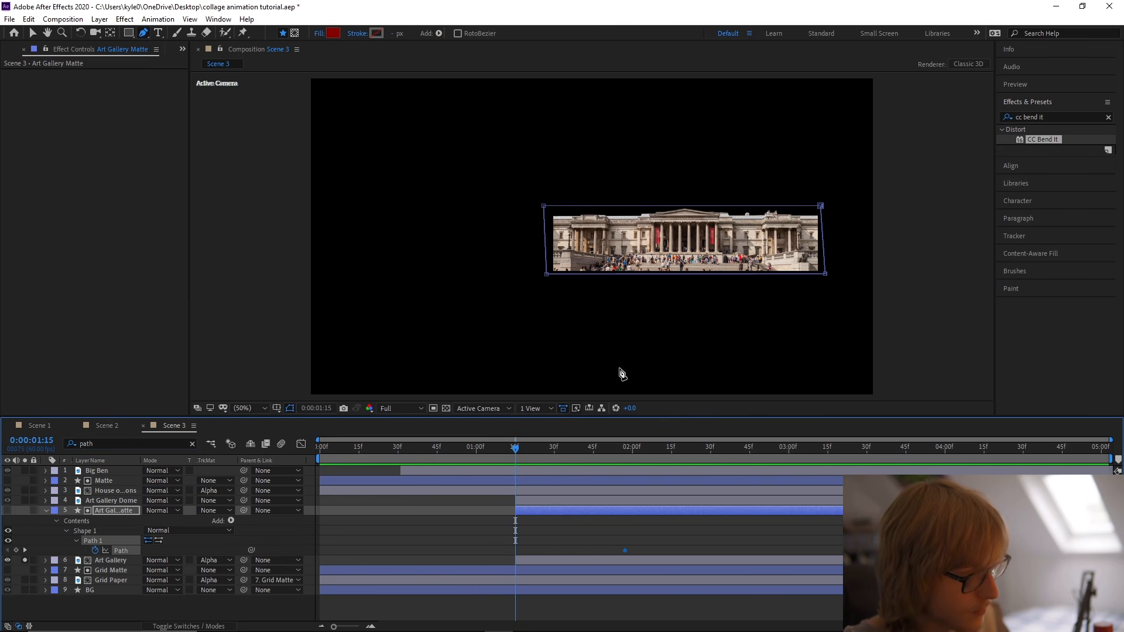
left_click_drag(530, 199, 824, 291)
key("ctrl+z")
key("v")
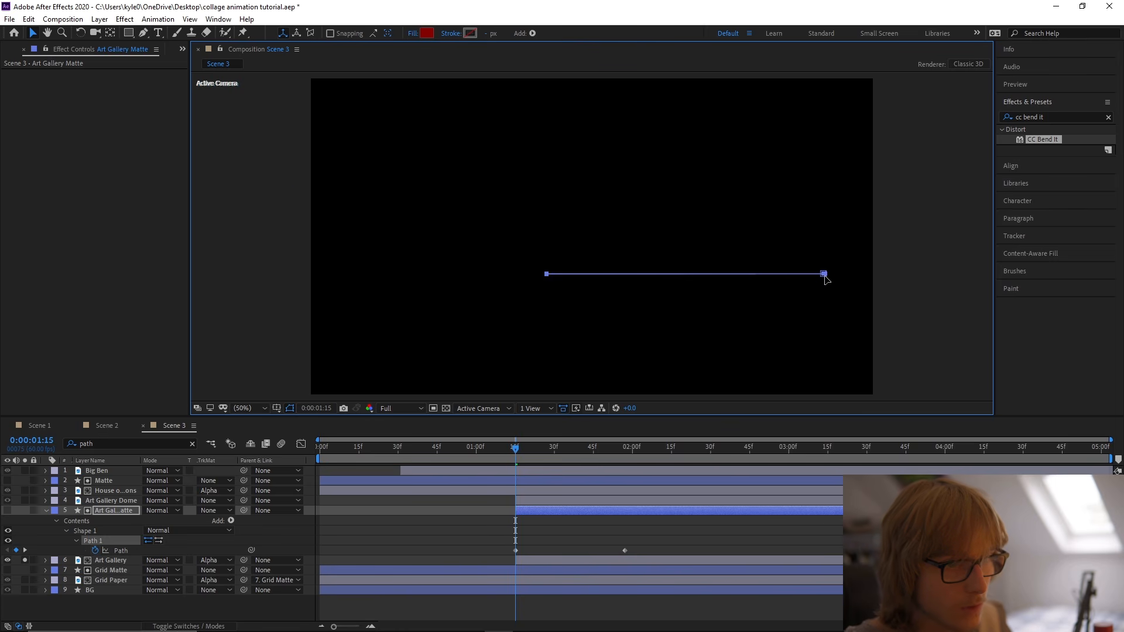
right_click(130, 550)
mouse_move(170, 525)
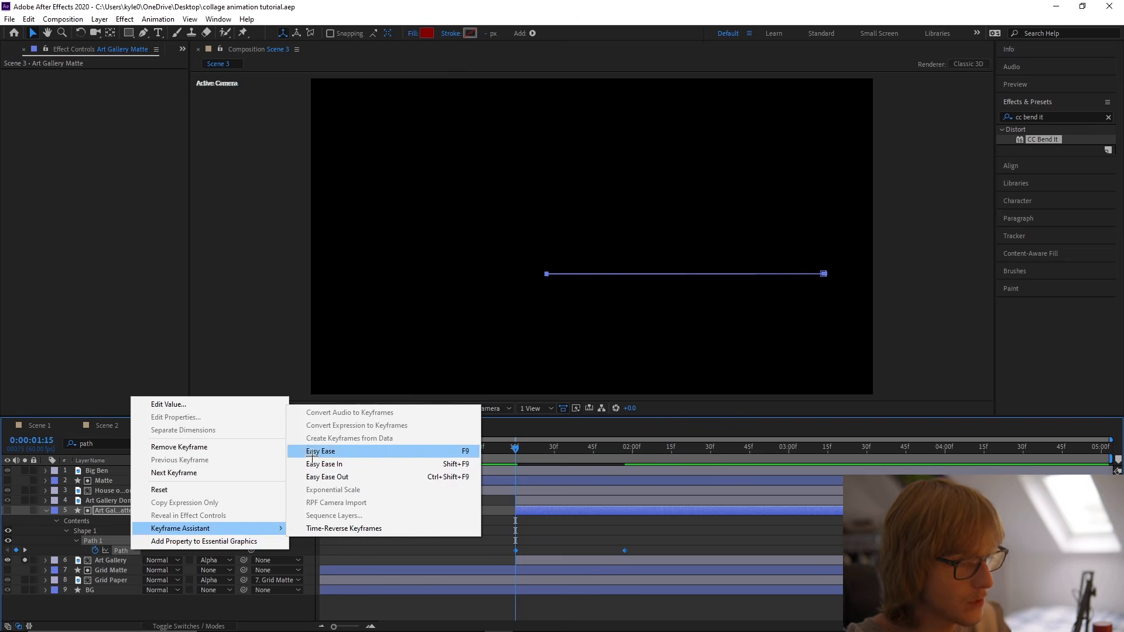
left_click(319, 446)
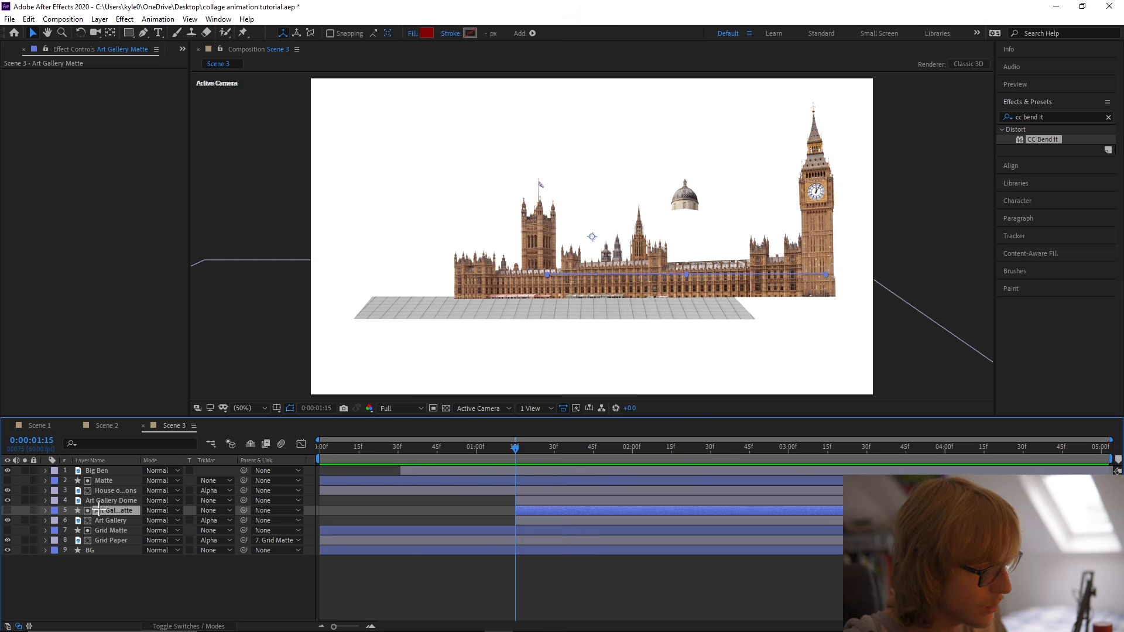
Trim the start of the Art Gallery Dome layer to 0:00:01:43.
left_click(96, 501)
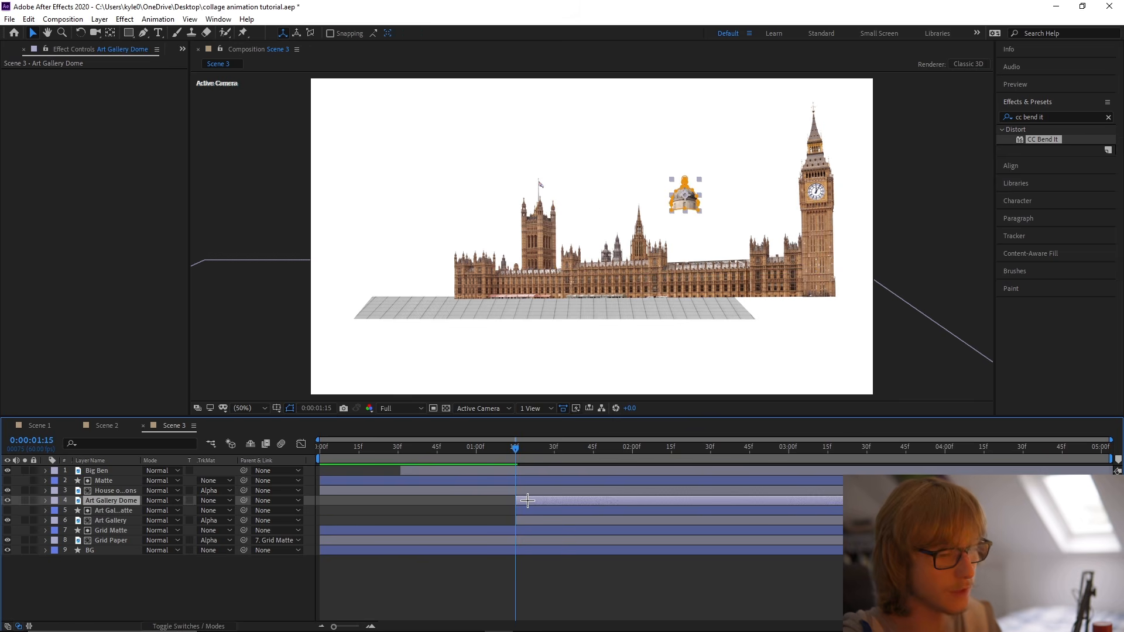
left_click_drag(516, 446, 589, 447)
key("alt+bracketleft")
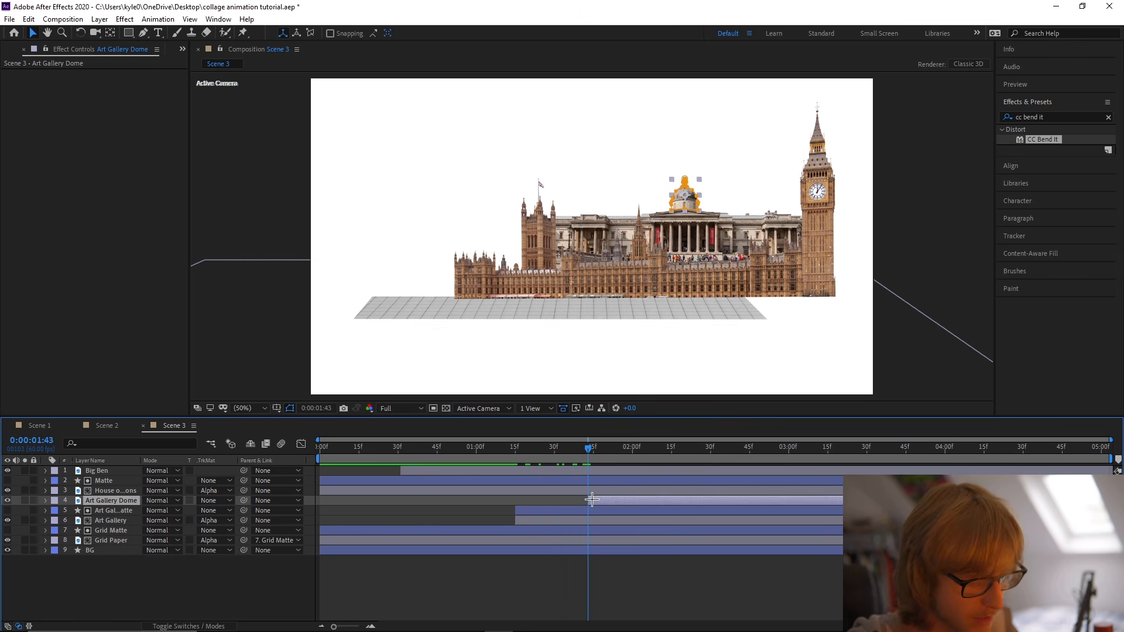
Place the dome layer beneath Art Gallery and keyframe its Position to rise from 1277.5, 508.3 at 0:00:01:43 to its place at 0:00:02:10.
key("p")
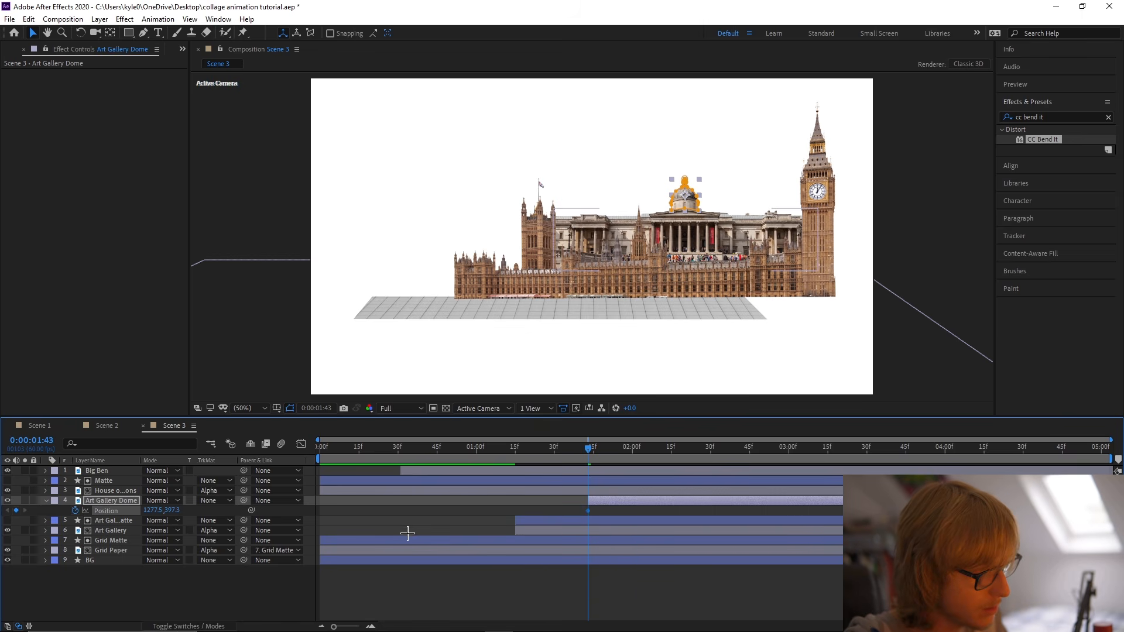
key("equal")
left_click_drag(693, 537, 708, 537)
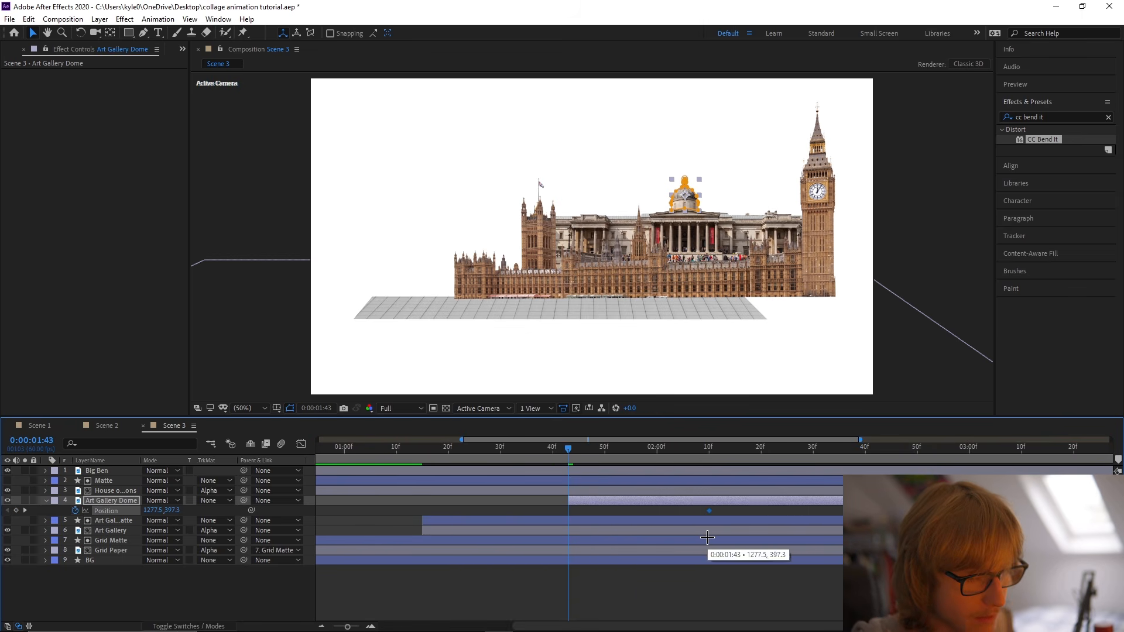
left_click_drag(171, 511, 232, 517)
left_click_drag(105, 502, 155, 532)
key("ctrl+s")
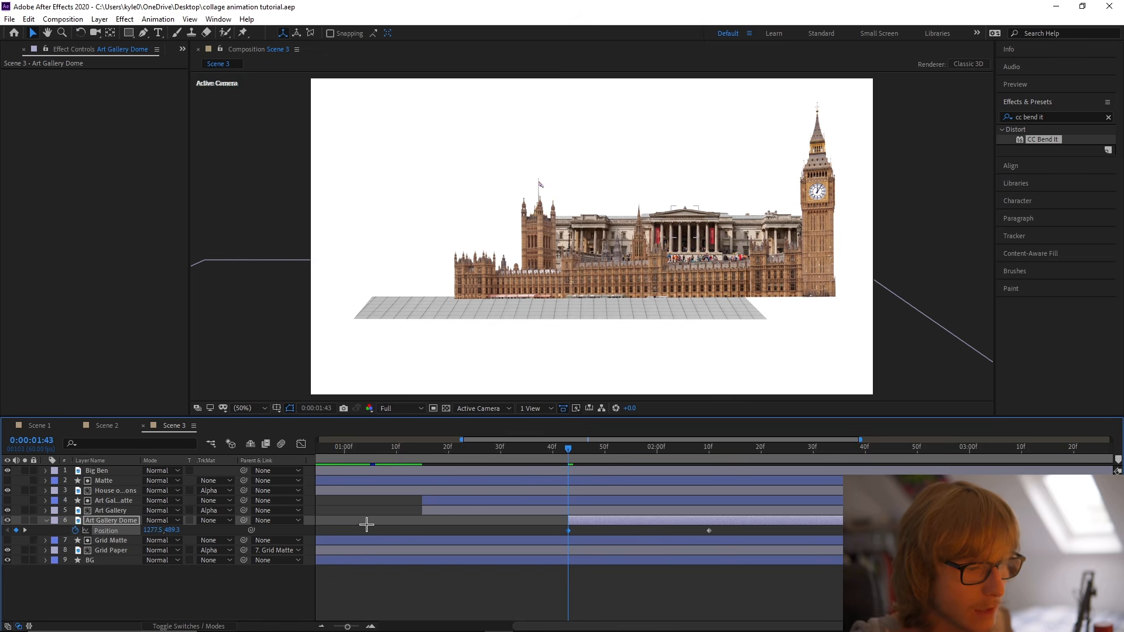
left_click(375, 525)
left_click_drag(177, 530, 190, 530)
Apply Easy Ease to the dome's Position keyframes, shape the speed curve with a quick start and long slowdown, and save.
right_click(113, 532)
mouse_move(246, 509)
left_click(293, 444)
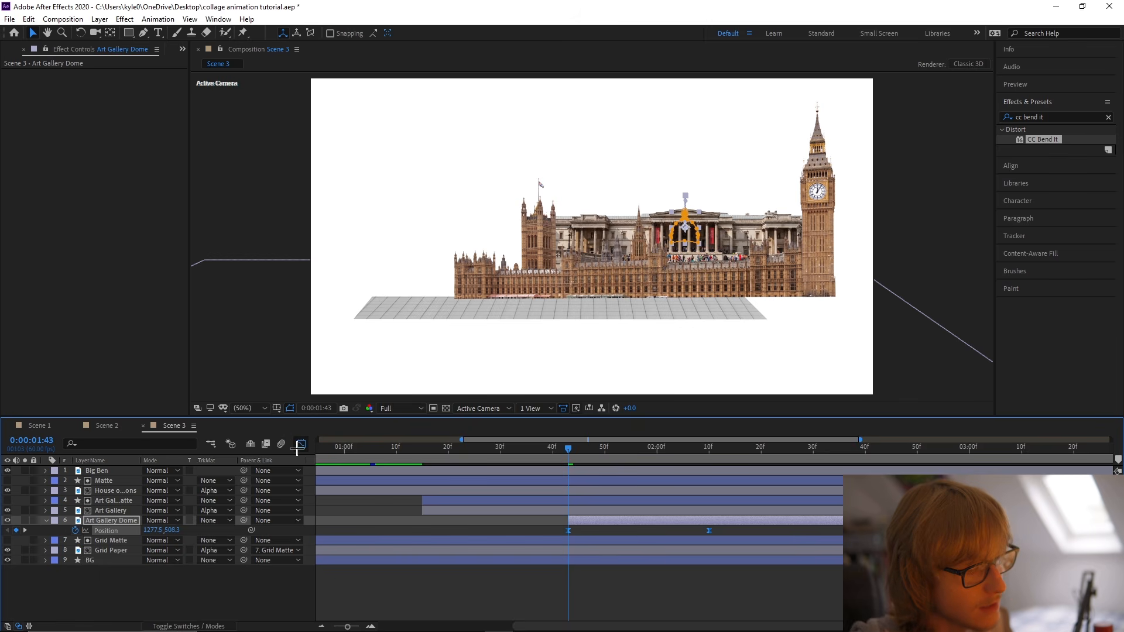
left_click(300, 445)
left_click_drag(685, 590, 638, 592)
key("ctrl+s")
left_click_drag(568, 448, 310, 447)
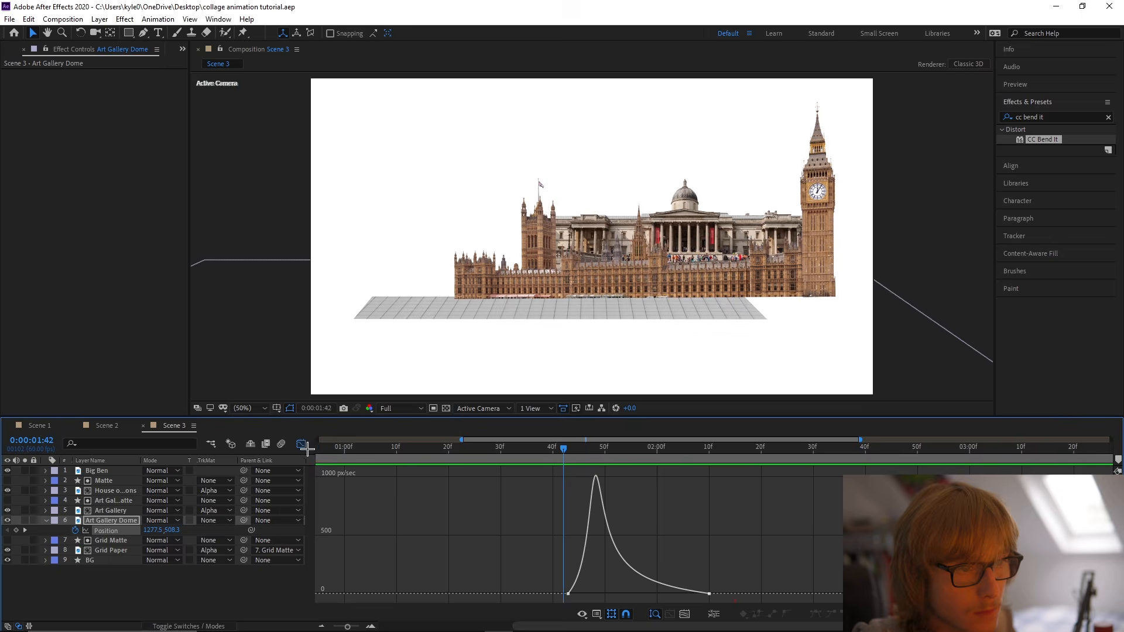
left_click(301, 445)
Add a resting Position keyframe for the dome at 0:00:02:30 and raise the one at 0:00:02:10 to 1277.5, 374.3.
left_click_drag(719, 451, 709, 451)
left_click(709, 532)
scroll(726, 536, "down", 2)
left_click_drag(703, 534, 608, 533)
left_click_drag(632, 452, 661, 456)
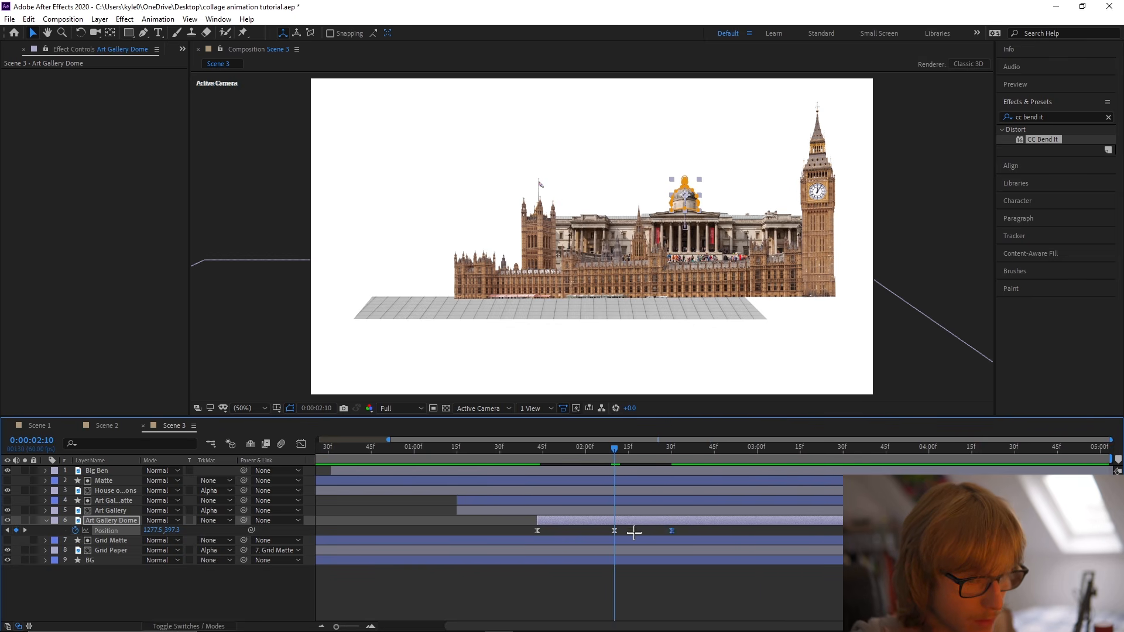
left_click_drag(175, 535, 156, 533)
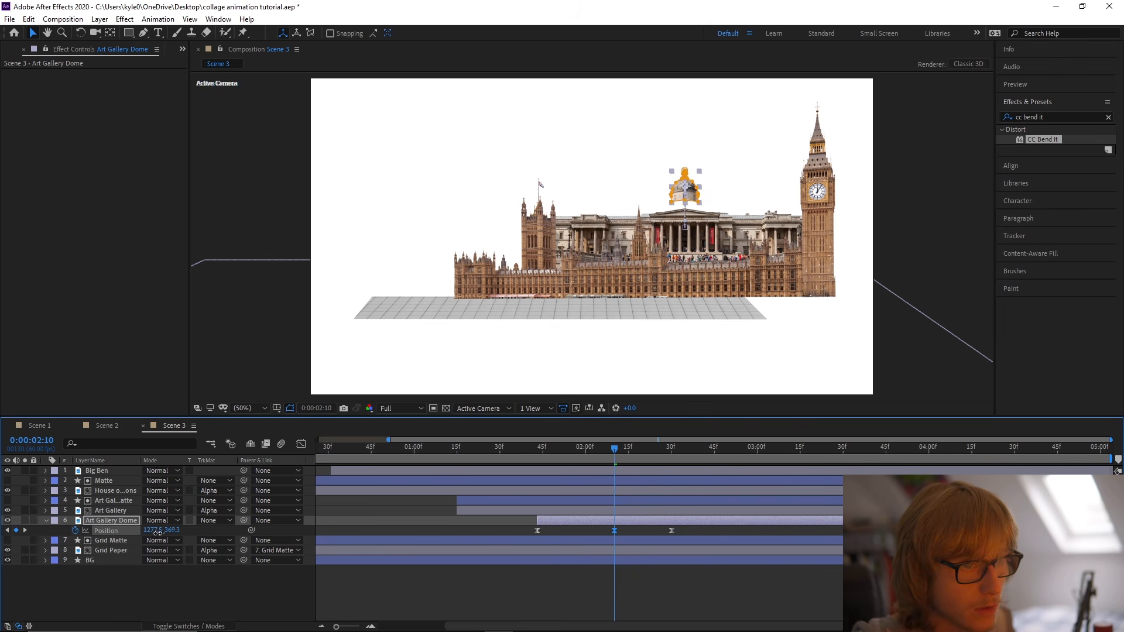
Change the keyframe interpolation of the dome's three Position keyframes and check the motion up to 0:00:02:30.
left_click_drag(513, 526, 672, 532)
right_click(671, 531)
left_click(783, 479)
left_click(585, 290)
left_click(583, 310)
left_click(566, 367)
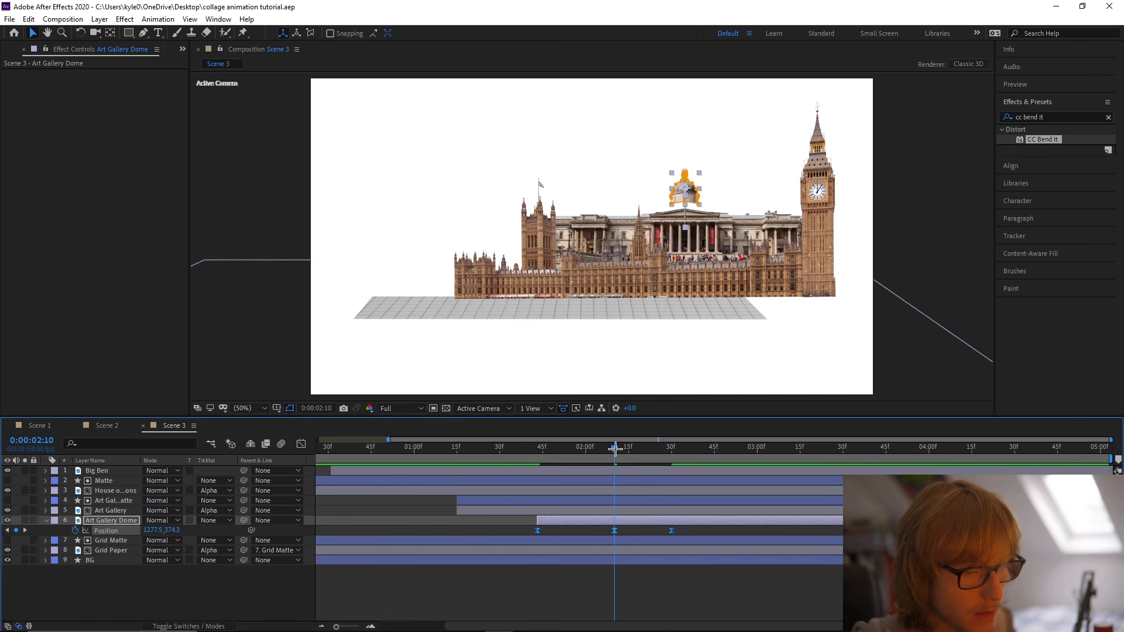
left_click(519, 449)
left_click_drag(519, 450, 674, 449)
Add a resting Position keyframe for the dome at about 0:00:02:57 and lower the one at 0:00:02:30 to 1277.5, 409.3.
left_click(687, 530)
left_click(672, 531)
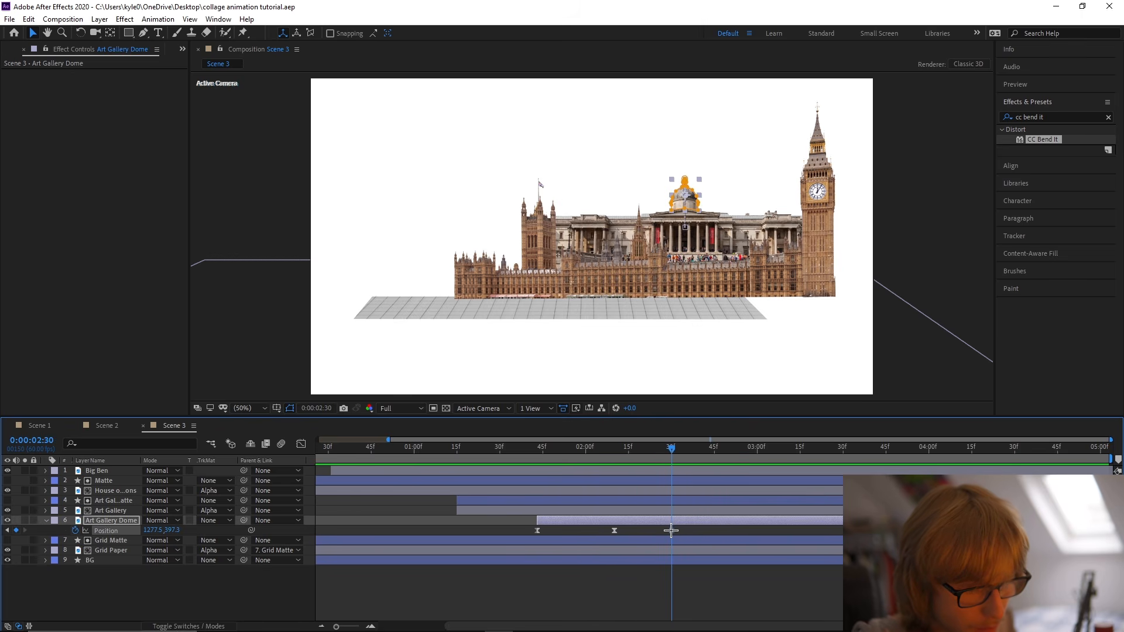
left_click_drag(672, 450, 709, 452)
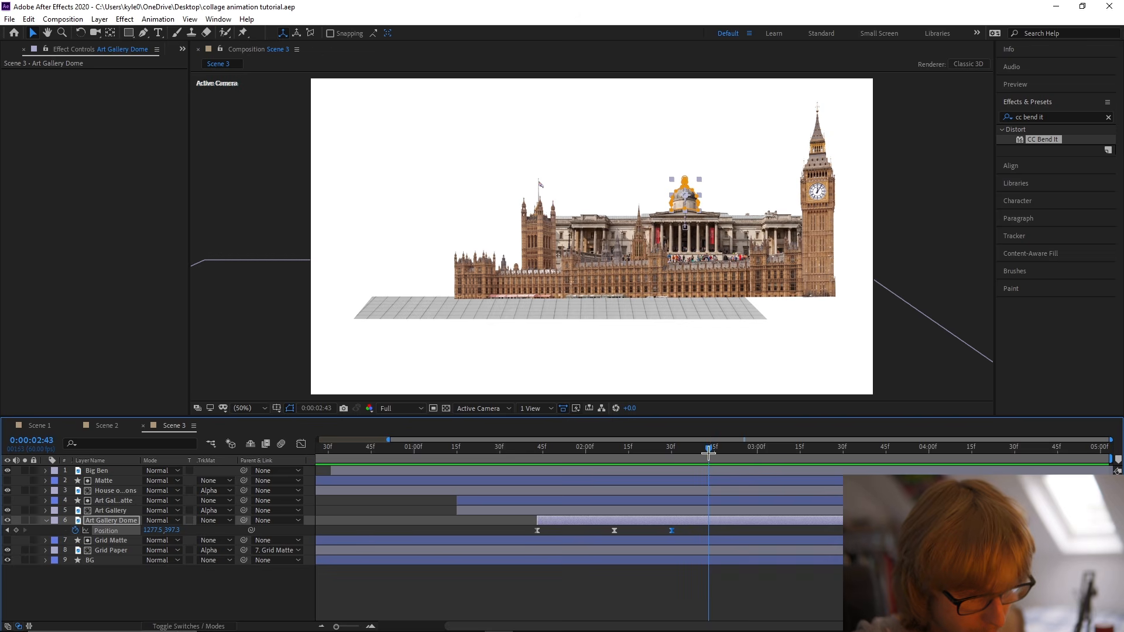
left_click(672, 450)
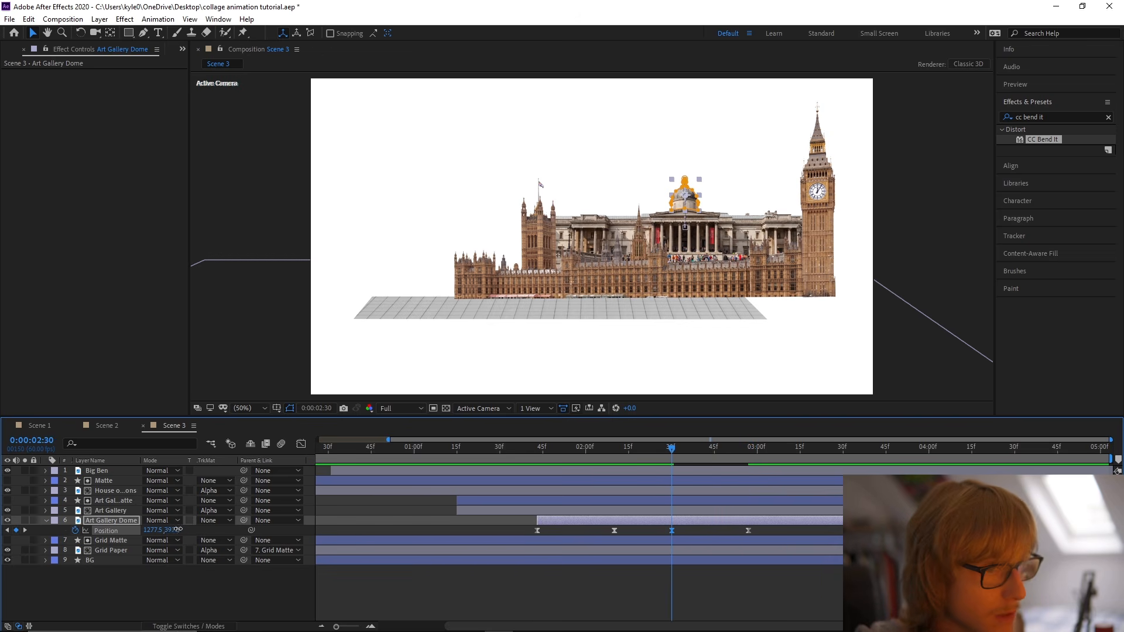
left_click_drag(176, 530, 184, 530)
Adjust the speed curve into the dome's last Position keyframe and preview the bounce from 0:00:01:40.
key("shift+F3")
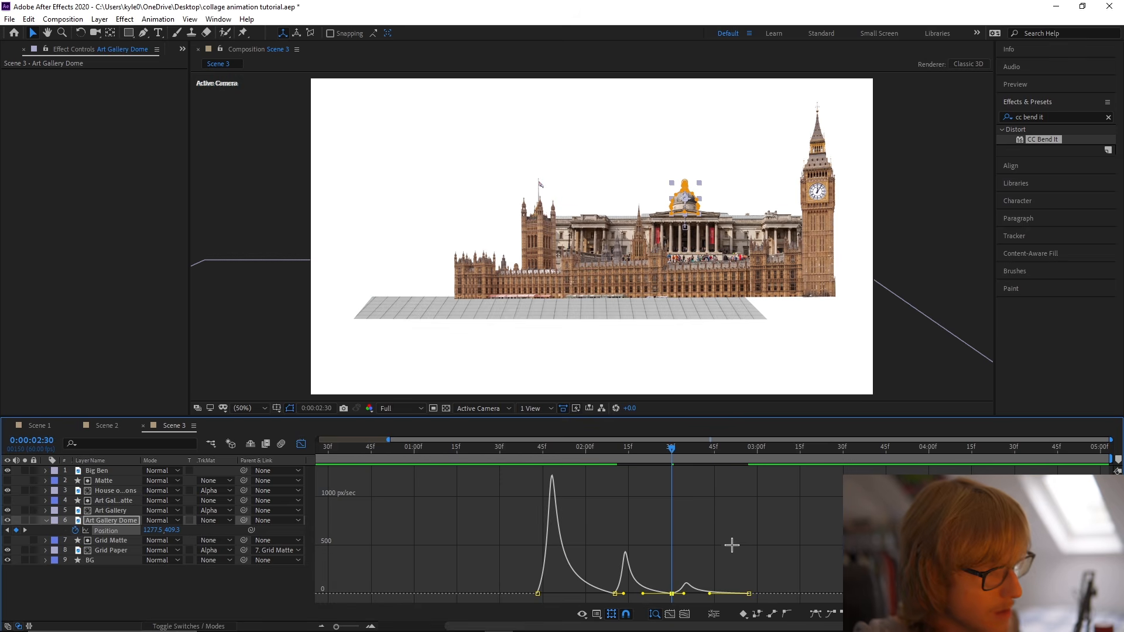
left_click(749, 594)
left_click_drag(708, 595, 734, 594)
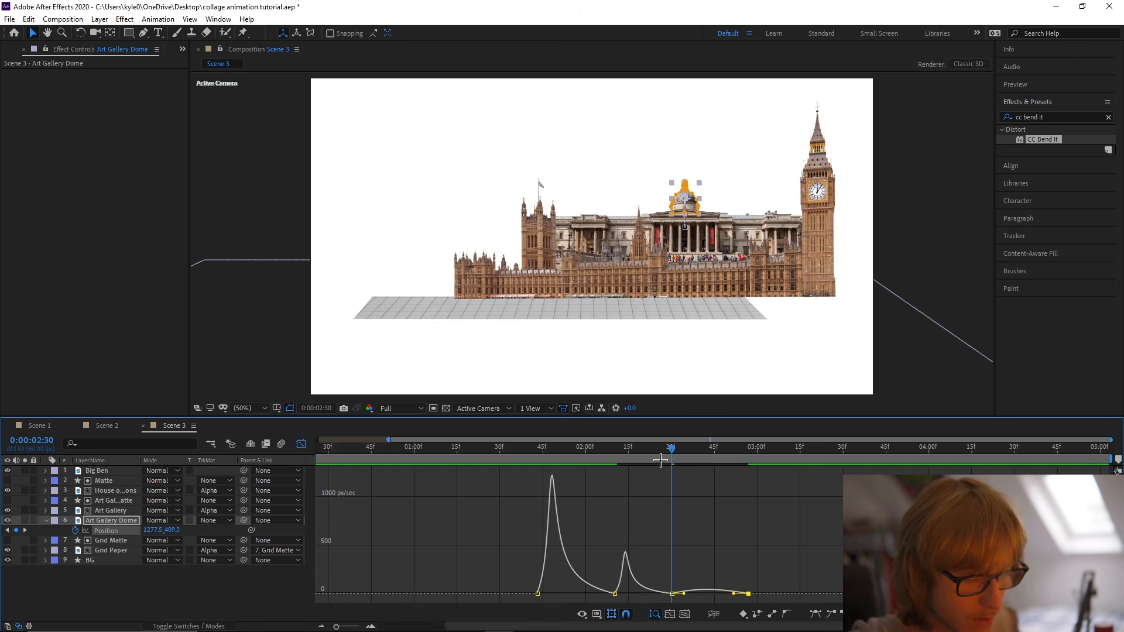
left_click_drag(660, 449, 528, 449)
key("space")
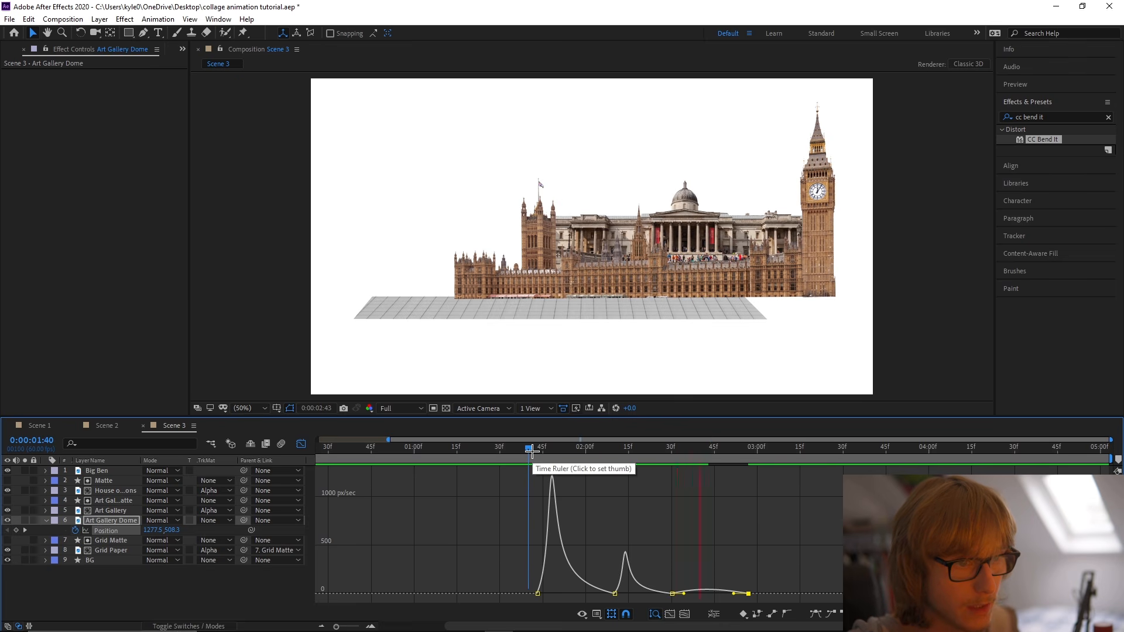
key("space")
key("shift+F3")
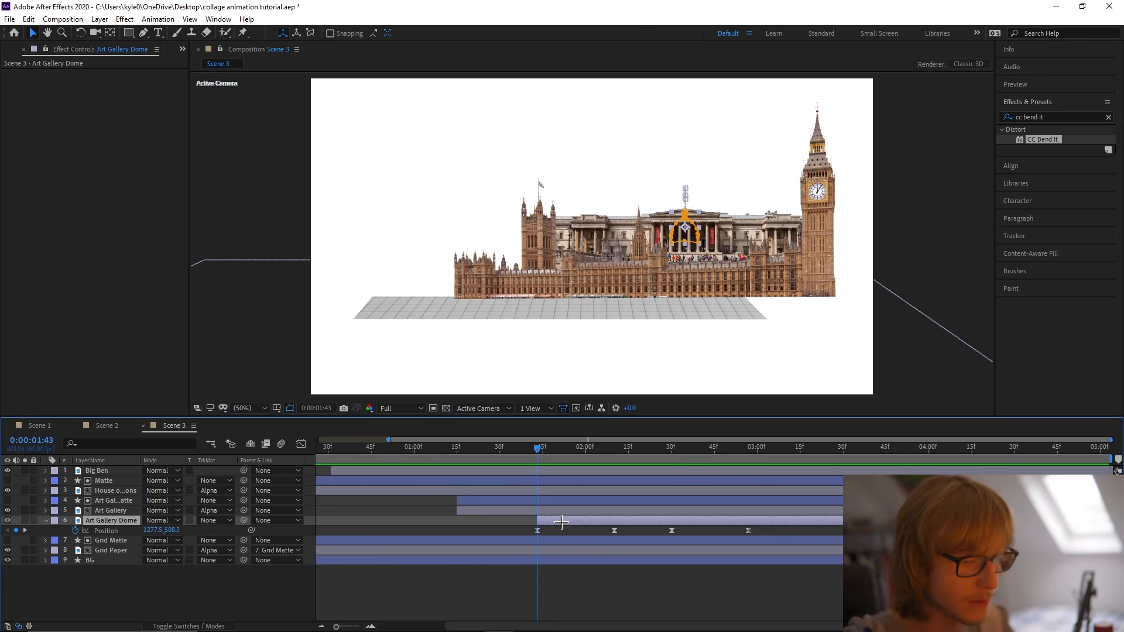
Keyframe the dome's Rotation at 0° at 0:00:01:43, -4° at 0:00:02:10 and 2° at 0:00:02:30.
key("r")
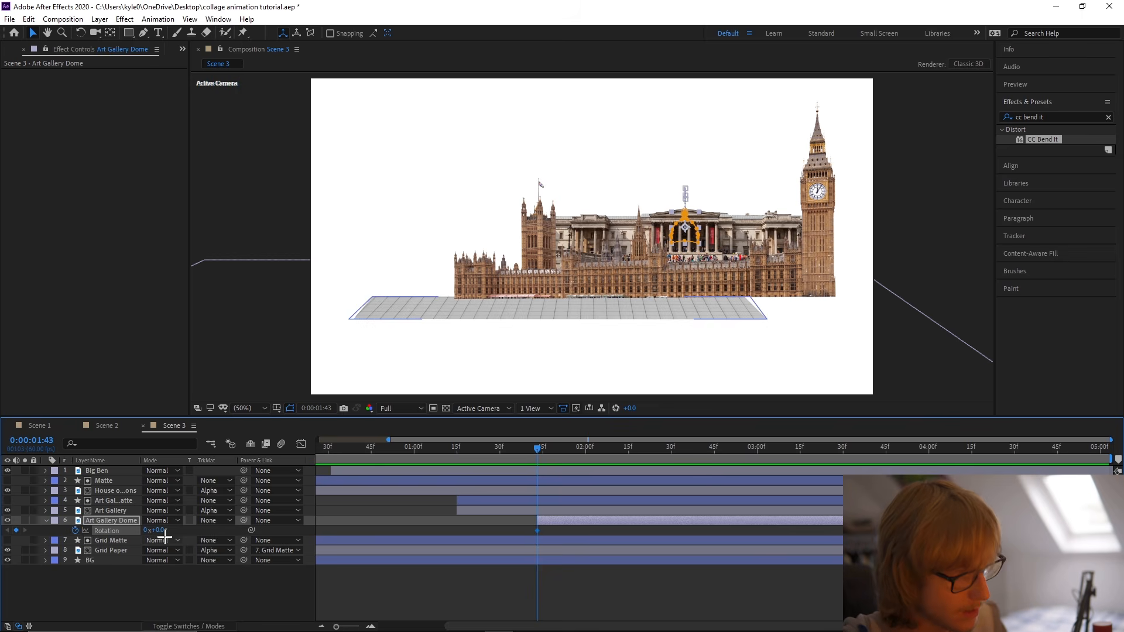
key("shift+p")
key("k")
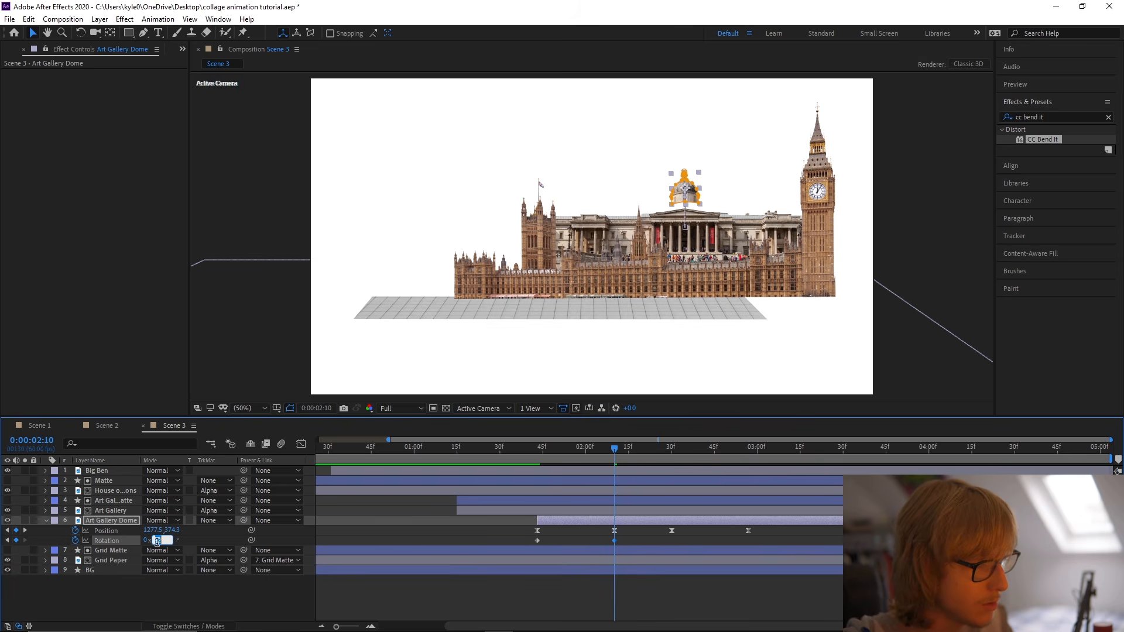
left_click(672, 446)
left_click_drag(162, 540, 194, 539)
left_click(195, 540)
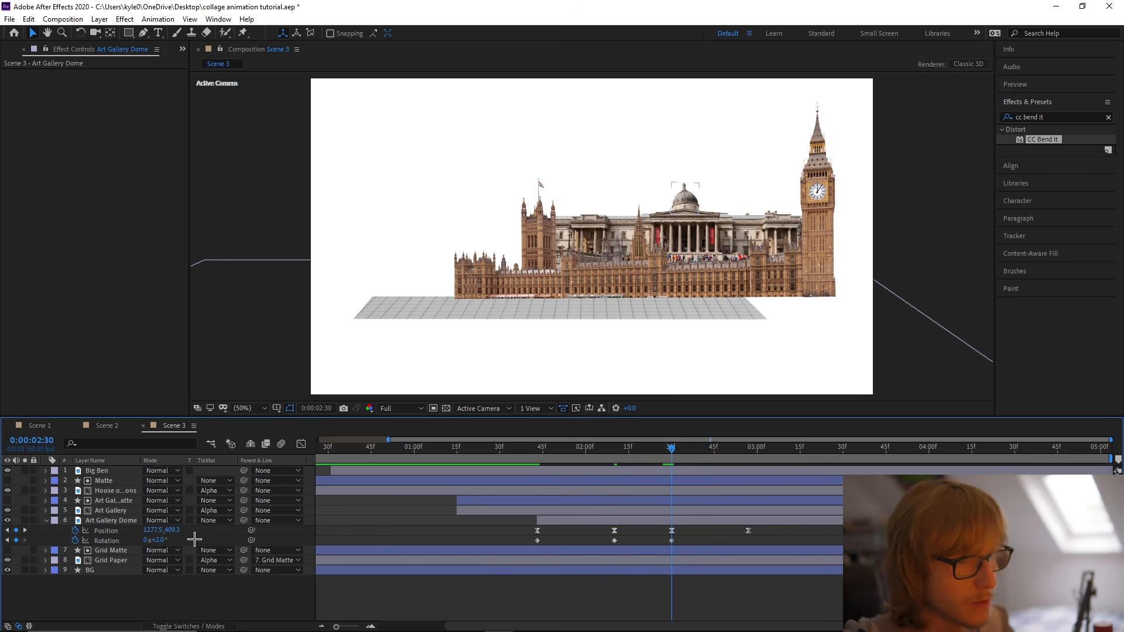
Return the dome's Rotation to 0° at 0:00:02:57 and apply Easy Ease to all its Rotation keyframes.
left_click_drag(753, 451, 749, 451)
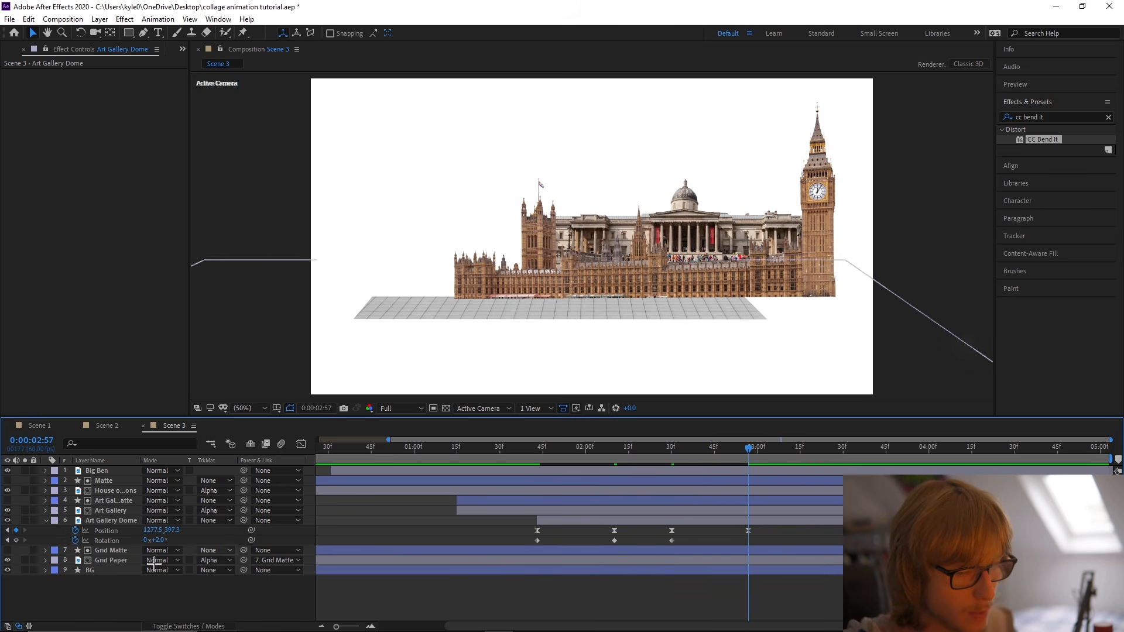
left_click(106, 540)
right_click(124, 540)
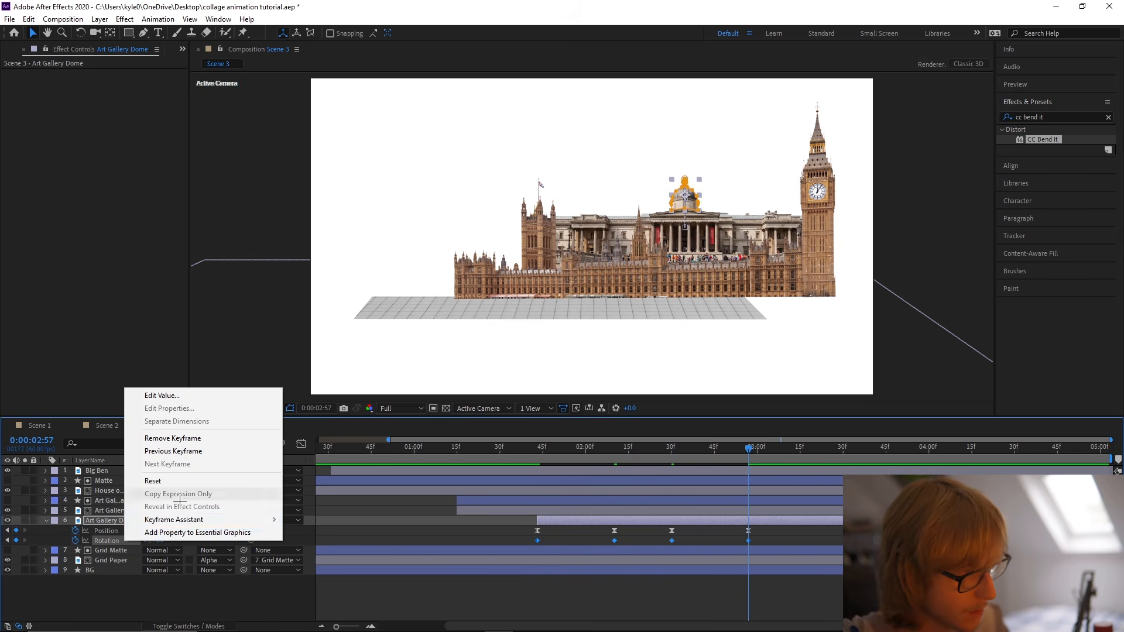
mouse_move(175, 519)
left_click(341, 463)
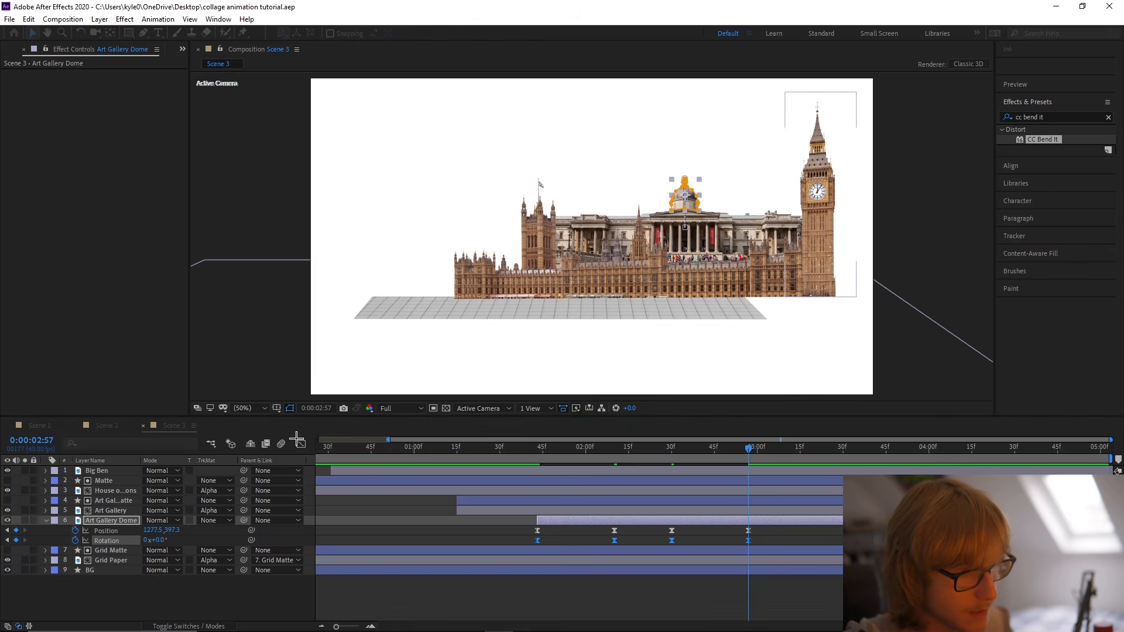
Reshape the speed curve of the dome's Rotation keyframes for faster starts and slower finishes, and preview the wobble.
key("shift+F3")
left_click_drag(595, 547, 541, 555)
left_click_drag(662, 526, 643, 526)
left_click(518, 448)
key("space")
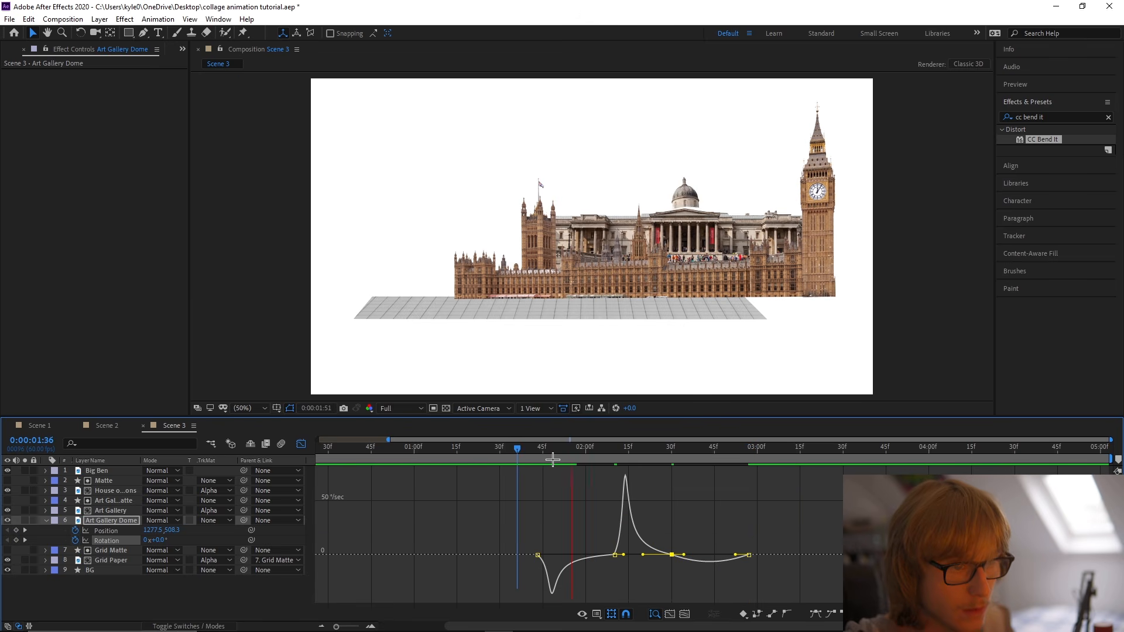
left_click(533, 448)
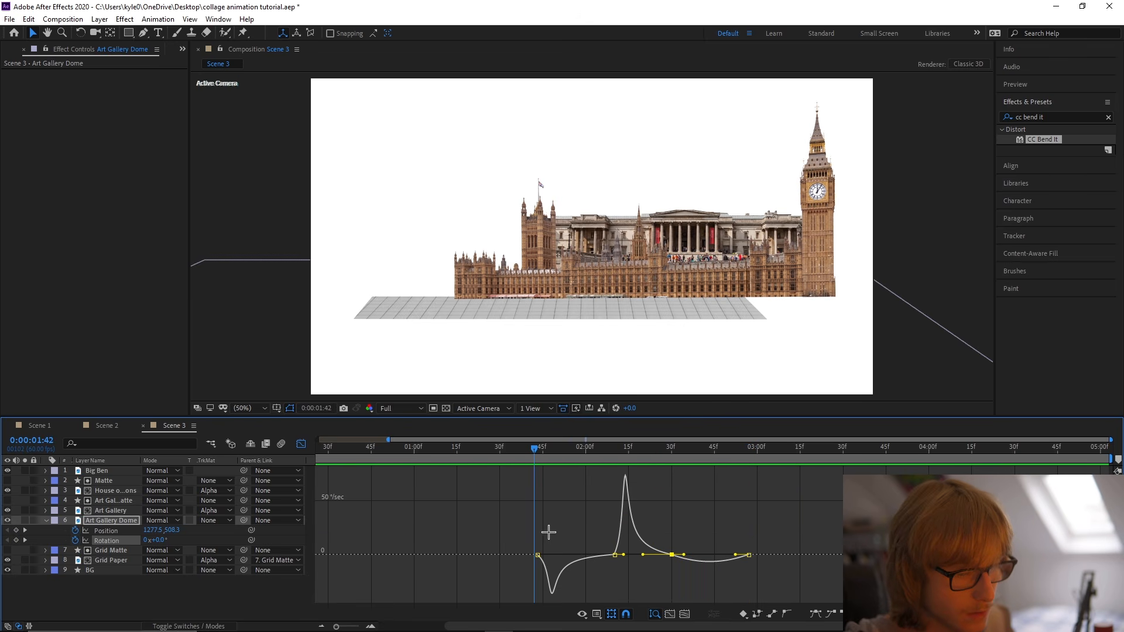
key("space")
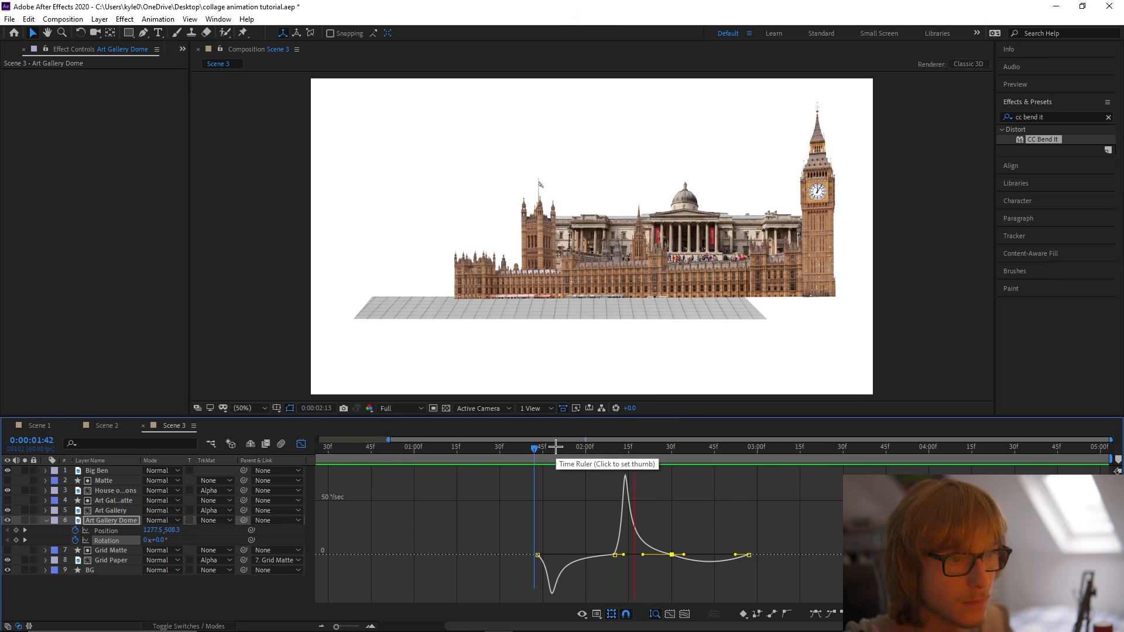
key("space")
Soften the dome's rotation speed peak between 0:00:02:10 and 0:00:02:30, preview it from about 0:00:01:35 and save the project.
mouse_move(644, 554)
left_mouse_down()
mouse_move(633, 542)
mouse_move(653, 550)
left_mouse_up()
left_click_drag(538, 447, 519, 447)
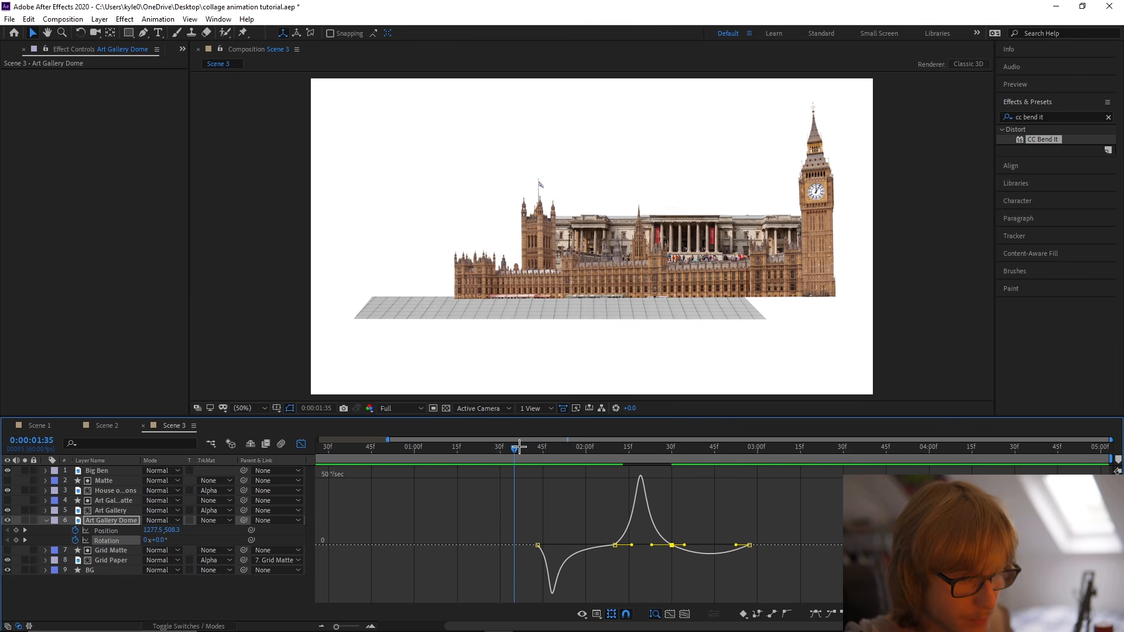
key("space")
left_click(519, 447)
key("ctrl+s")
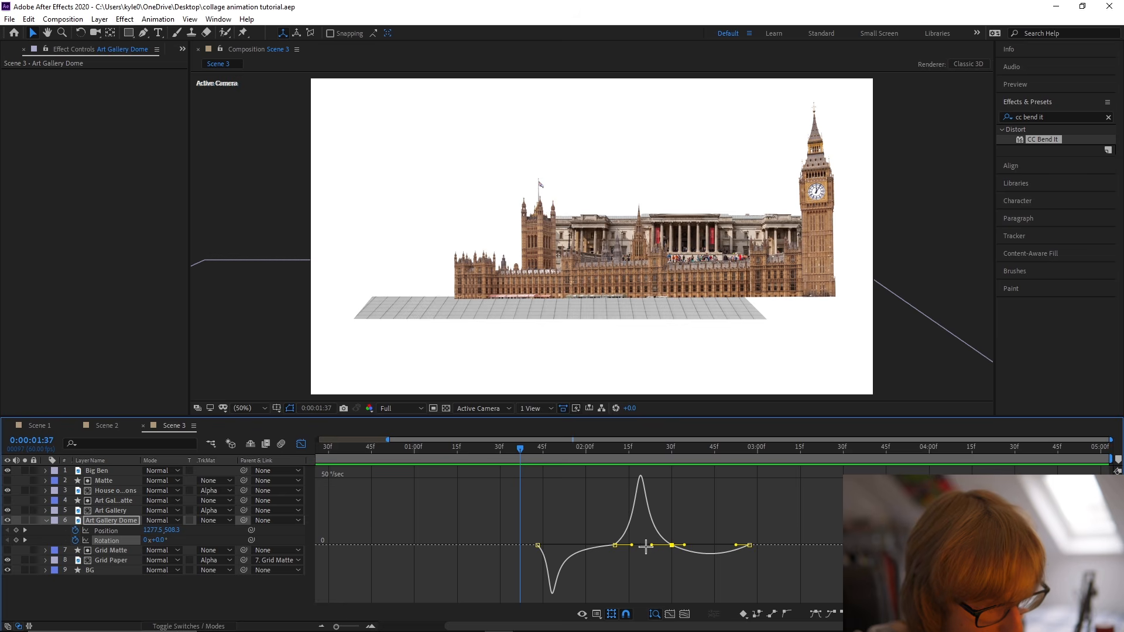
Leave the graph view, collapse the dome's animated properties and check the scene's motion up to 0:00:02:38.
scroll(645, 547, "up", 3)
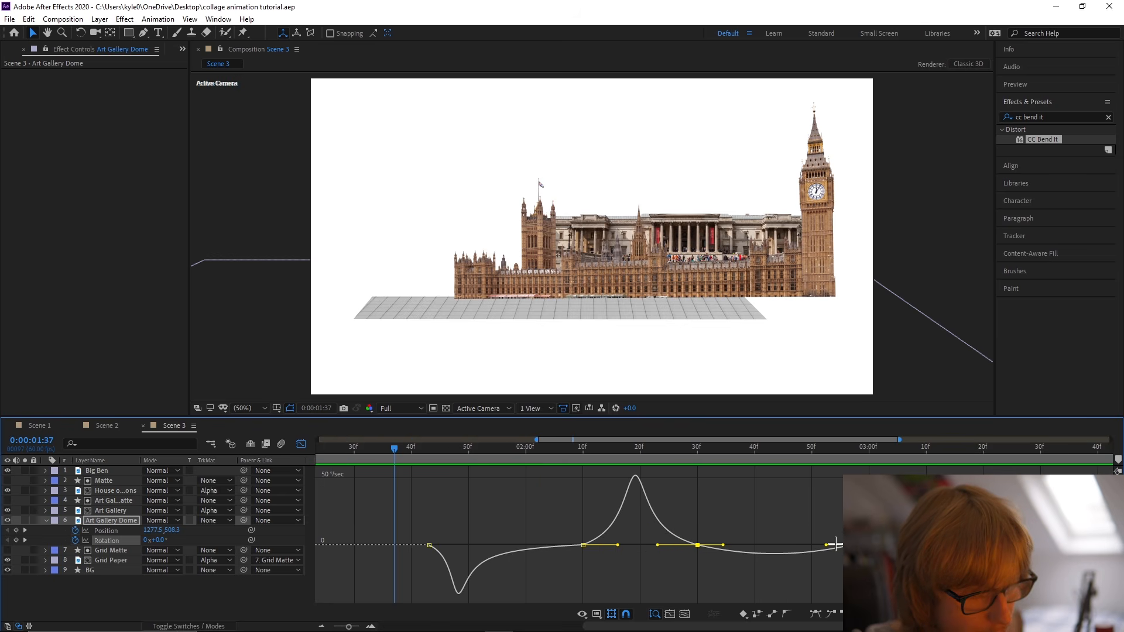
left_click(302, 444)
left_click(445, 525)
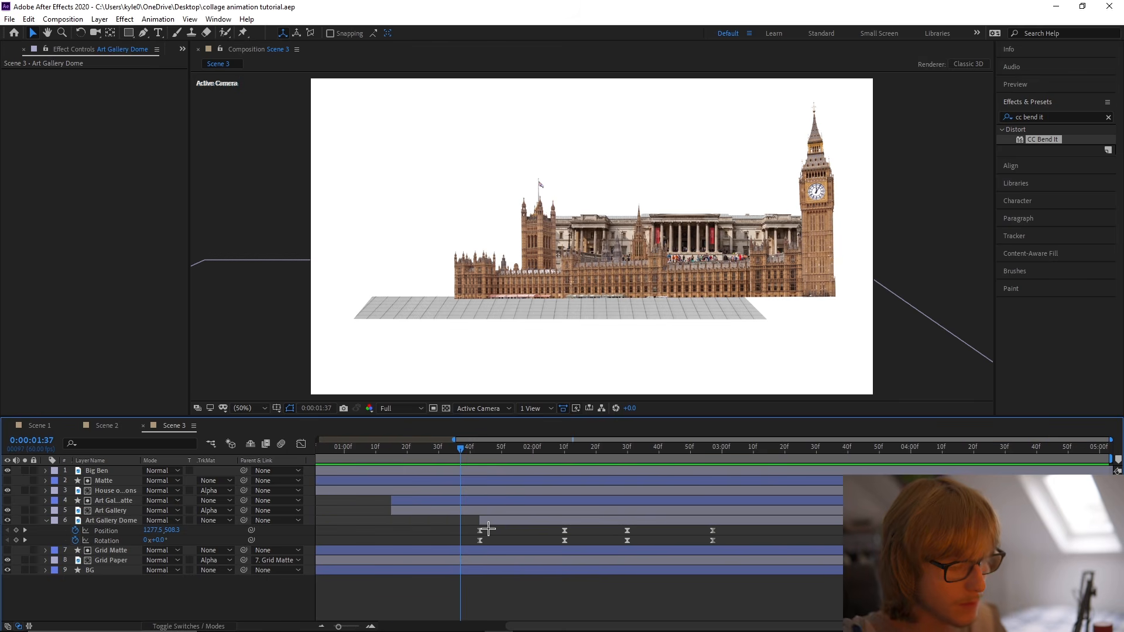
key("u")
key("u")
left_click_drag(456, 449, 651, 449)
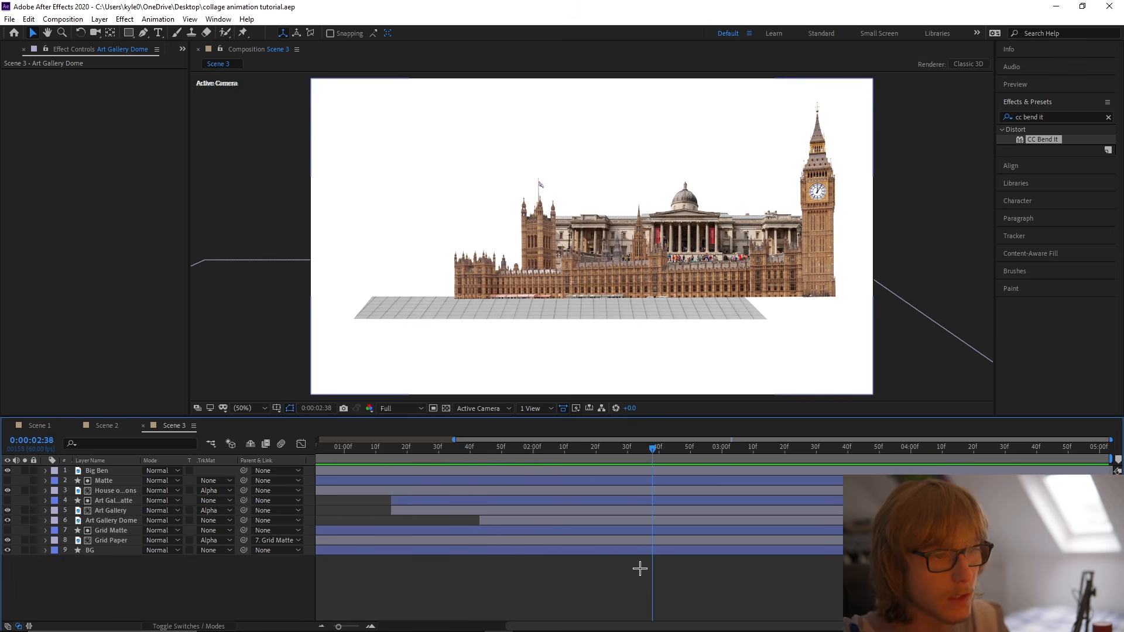
scroll(642, 568, "down", 2)
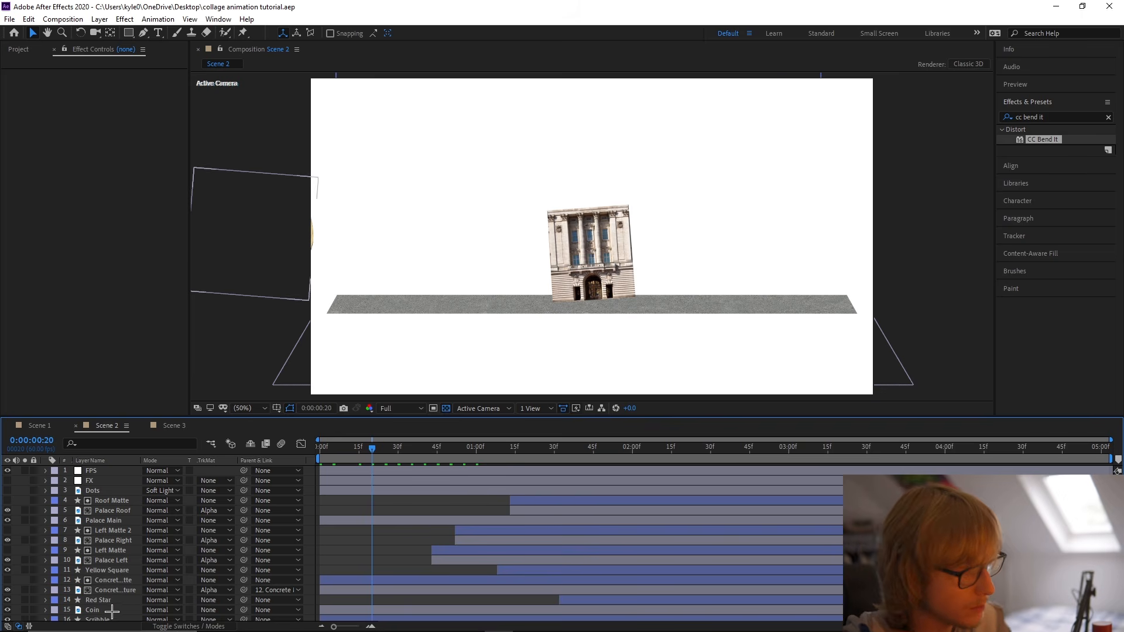
Copy the Coin layer from Scene 2, paste it at the start of Scene 3 and place it below Grid Paper.
left_click(94, 610)
left_click(185, 429)
key("Home")
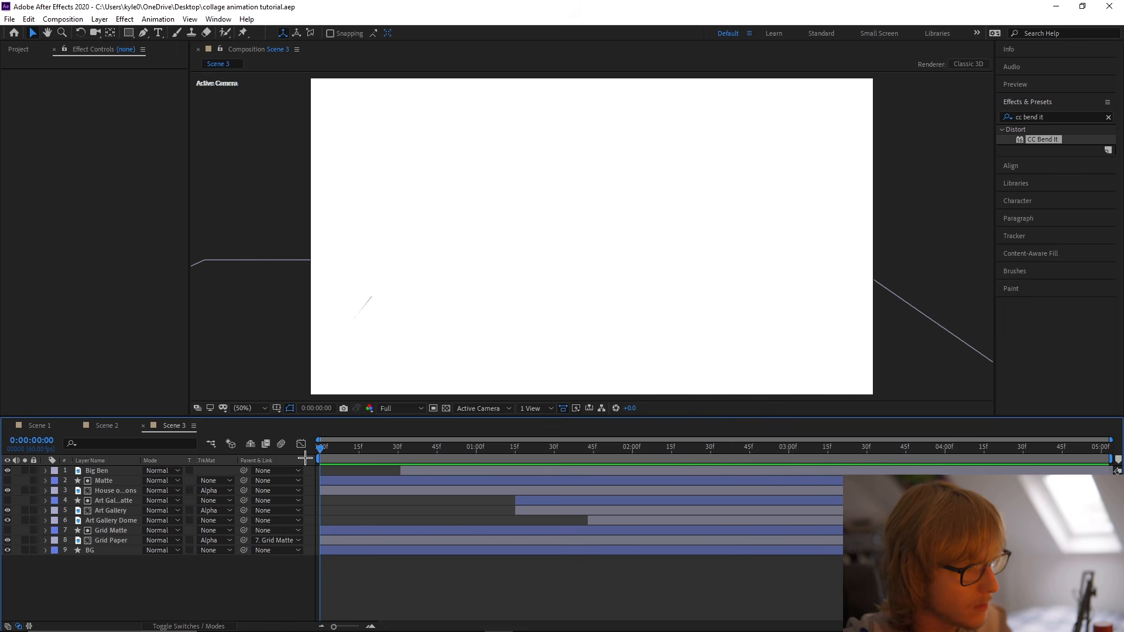
key("ctrl+v")
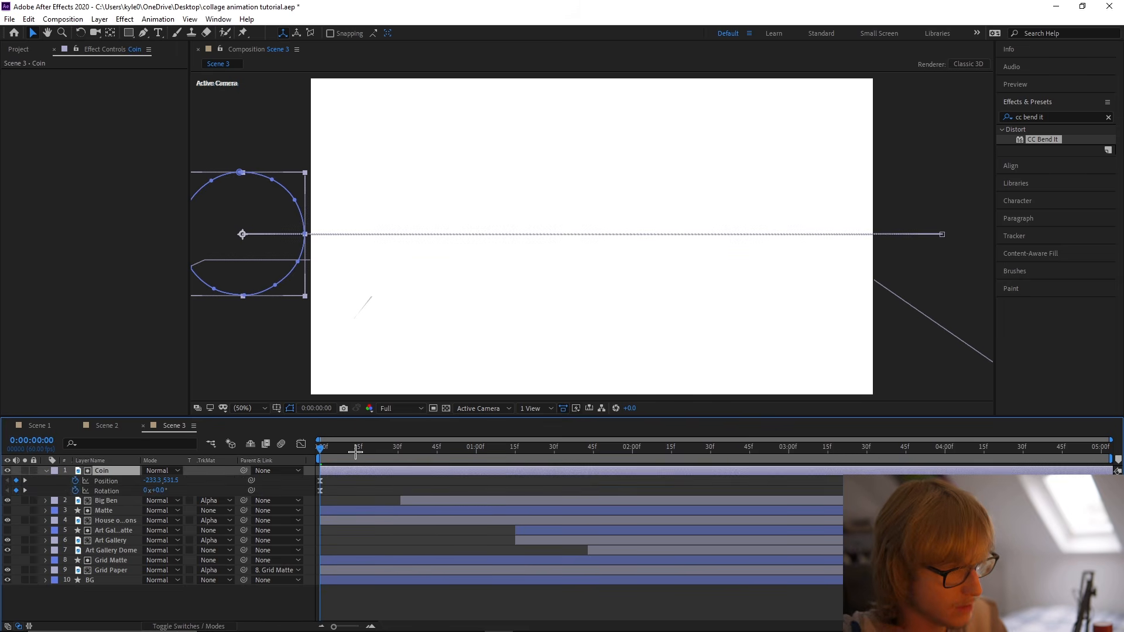
key("u")
left_click_drag(326, 456, 615, 463)
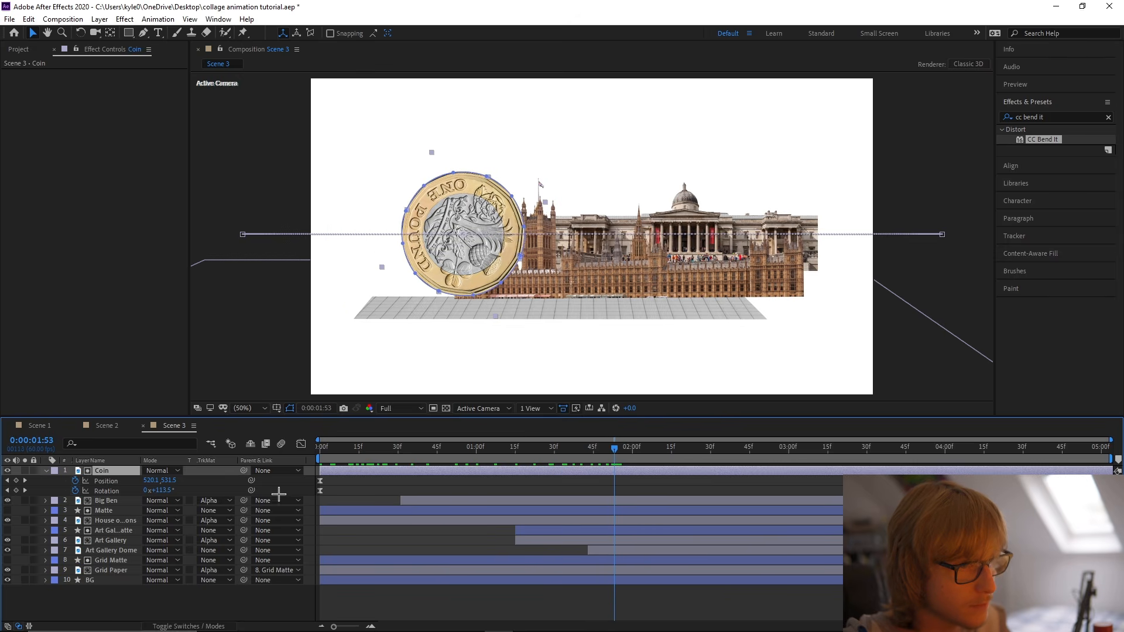
left_click_drag(121, 568, 122, 573)
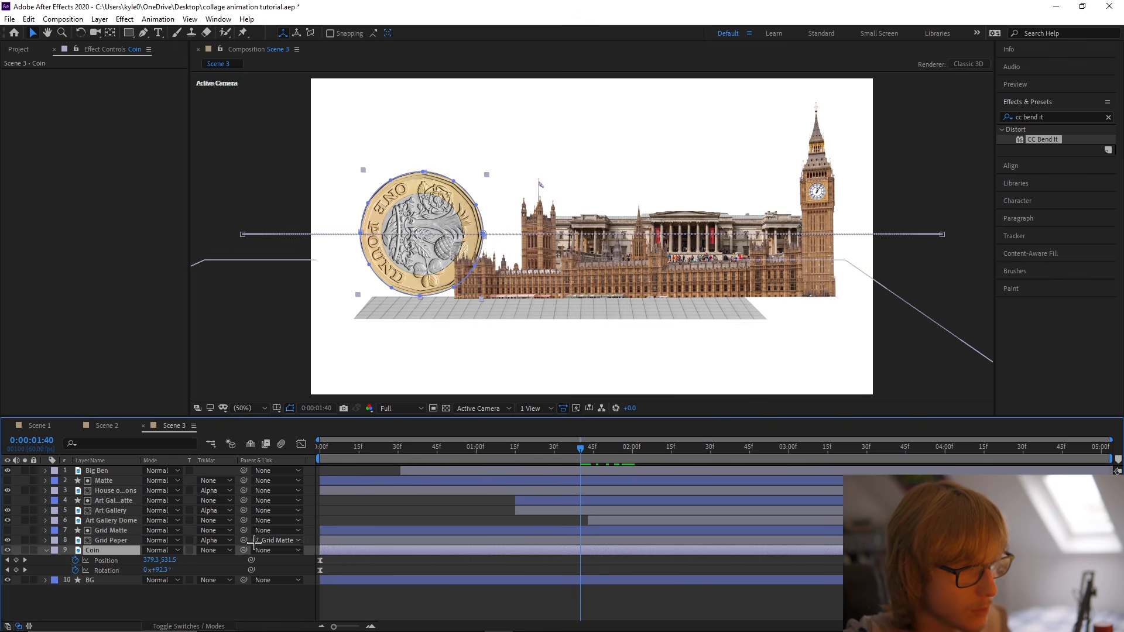
Nudge the Grid Matte ground slightly upward so it meets the base of the buildings and coin.
left_click(117, 532)
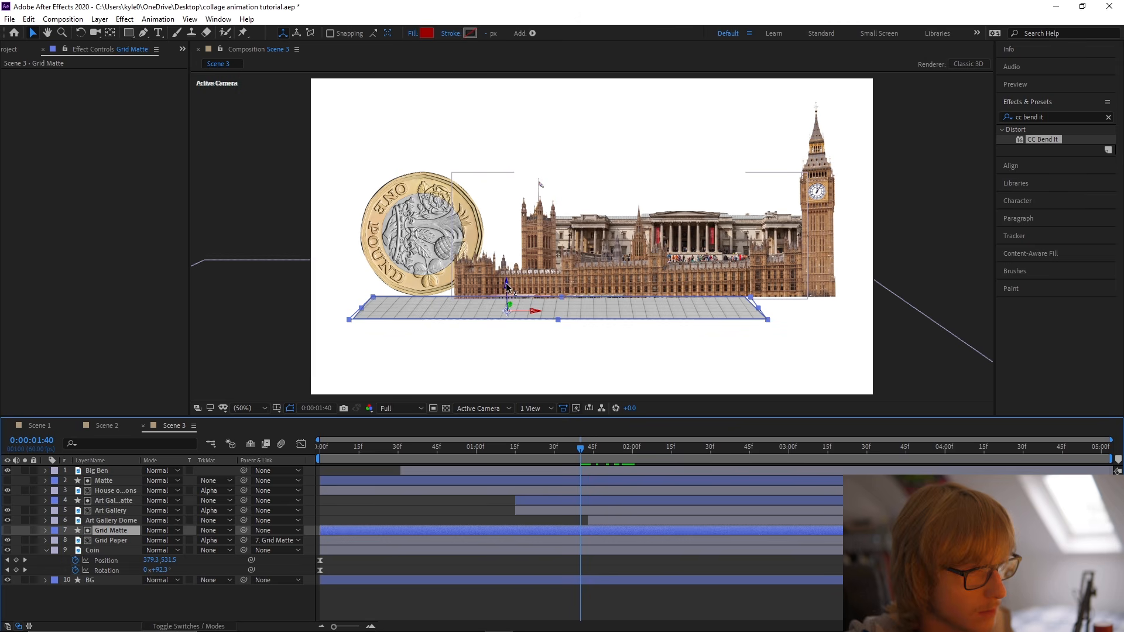
left_click(570, 313)
left_click_drag(570, 311, 570, 309)
left_click(264, 218)
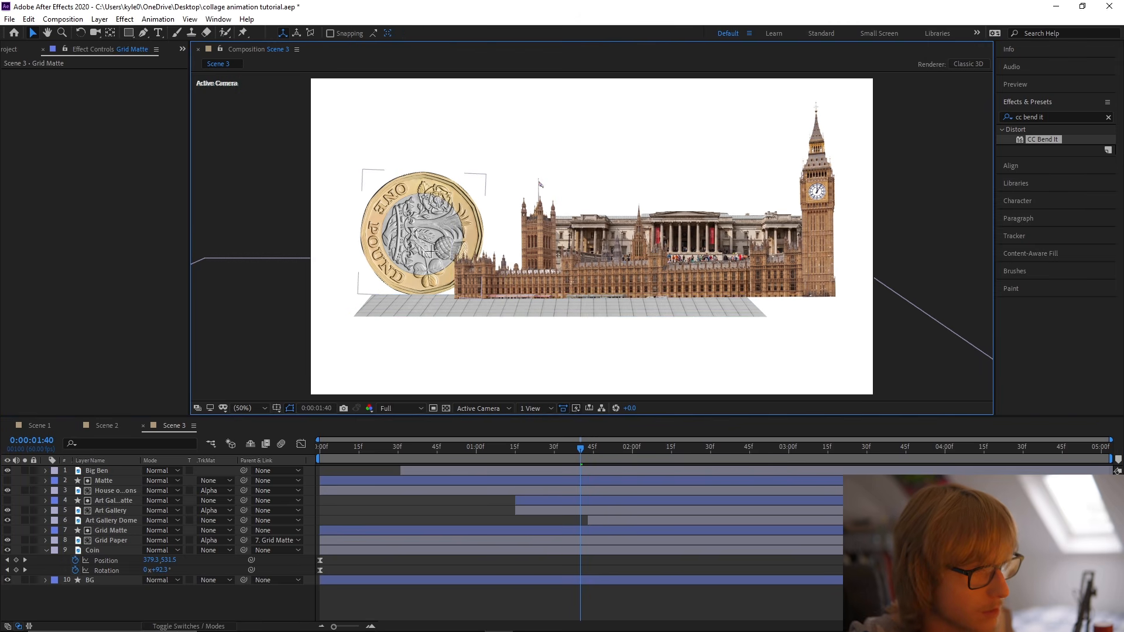
Remove the coin's Position and Rotation animation at 0:00:01:54, reset its rotation to 0° and save the project.
left_click_drag(577, 449, 618, 456)
left_click(109, 471)
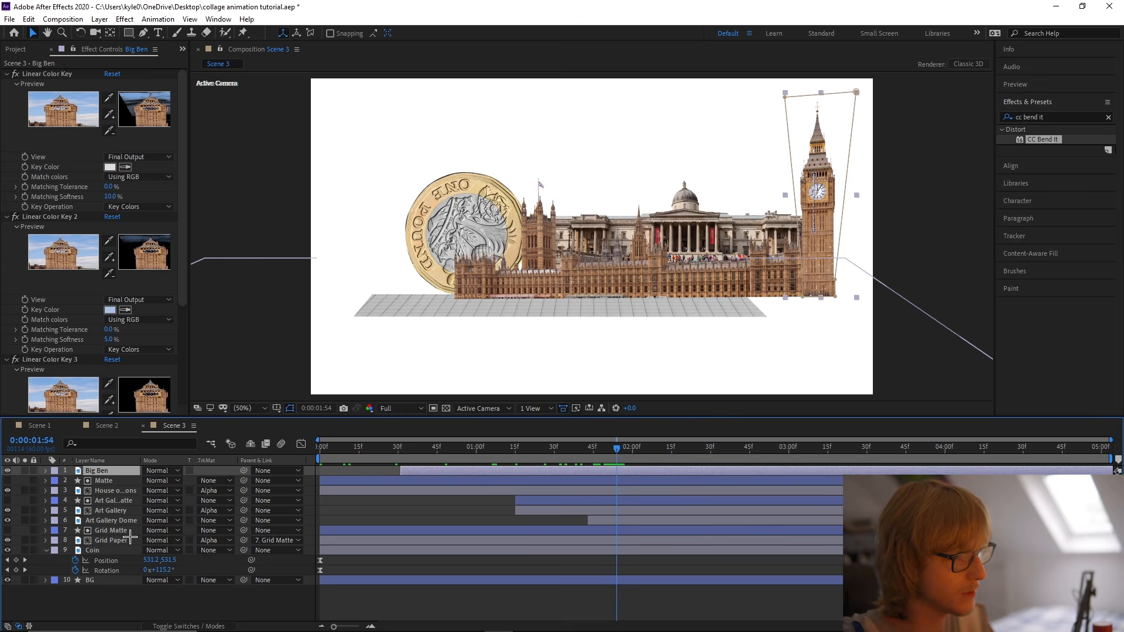
left_click(120, 551)
left_click_drag(74, 561, 75, 570)
key("ctrl+s")
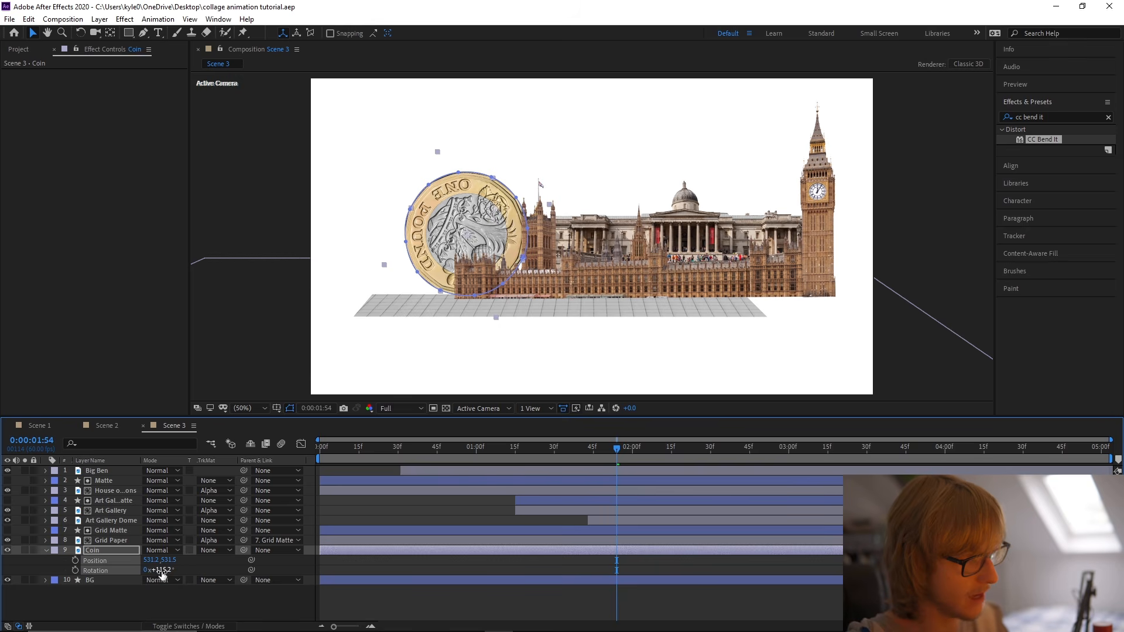
key("Return")
key("ctrl+s")
Keyframe the coin's Rotation from -180° at the start of the scene to 0° at 0:00:01:47.
key("Home")
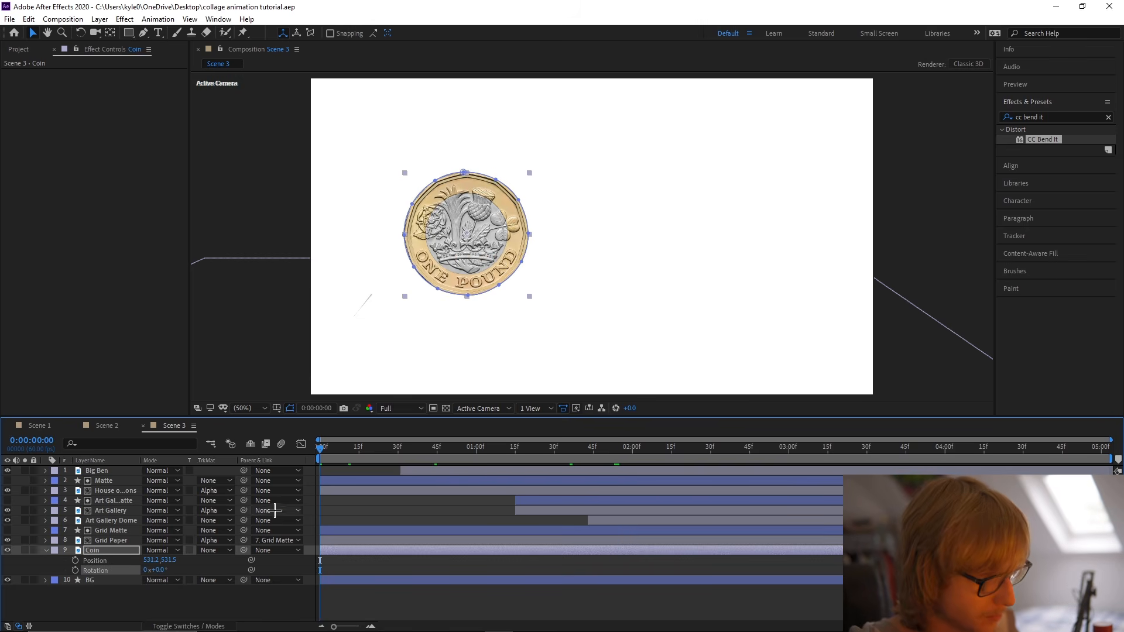
key("alt+shift+r")
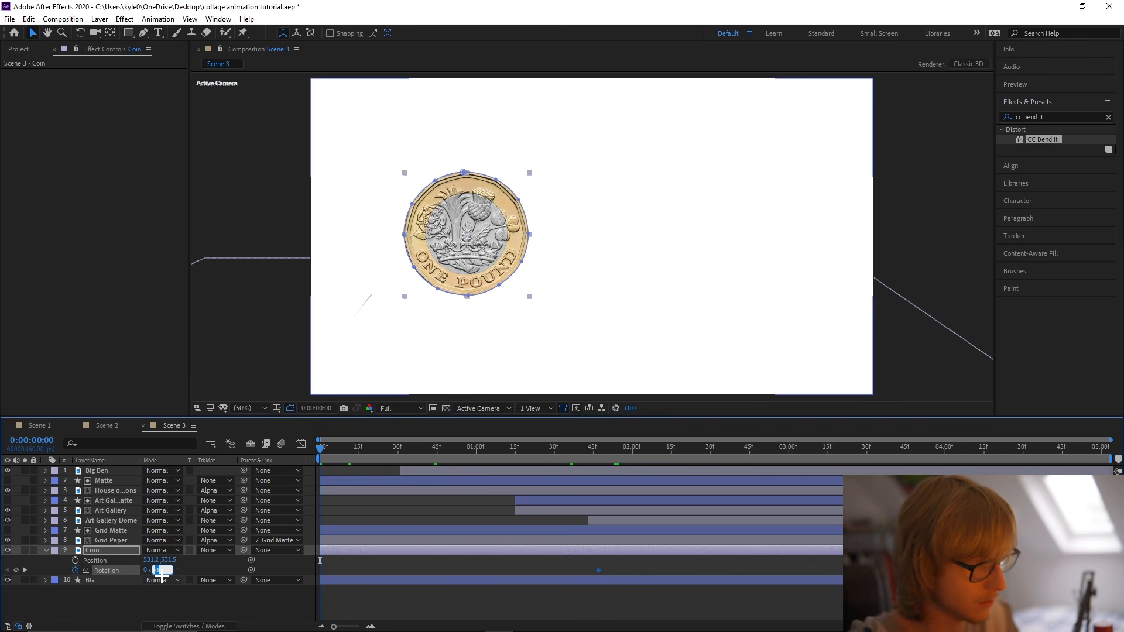
key("Return")
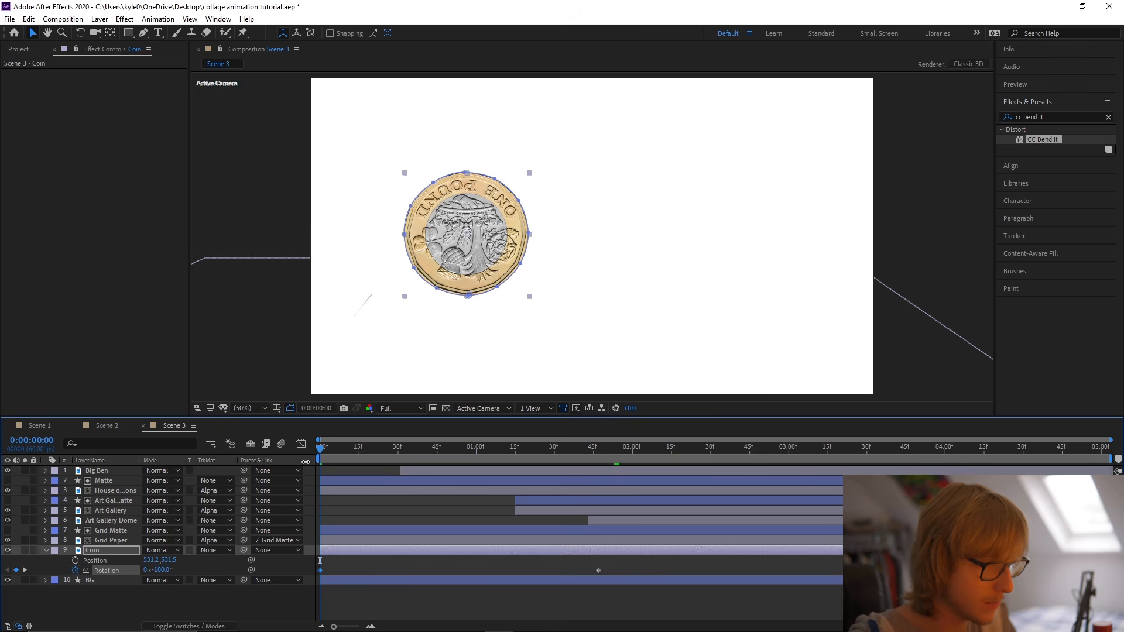
left_click_drag(326, 446, 601, 451)
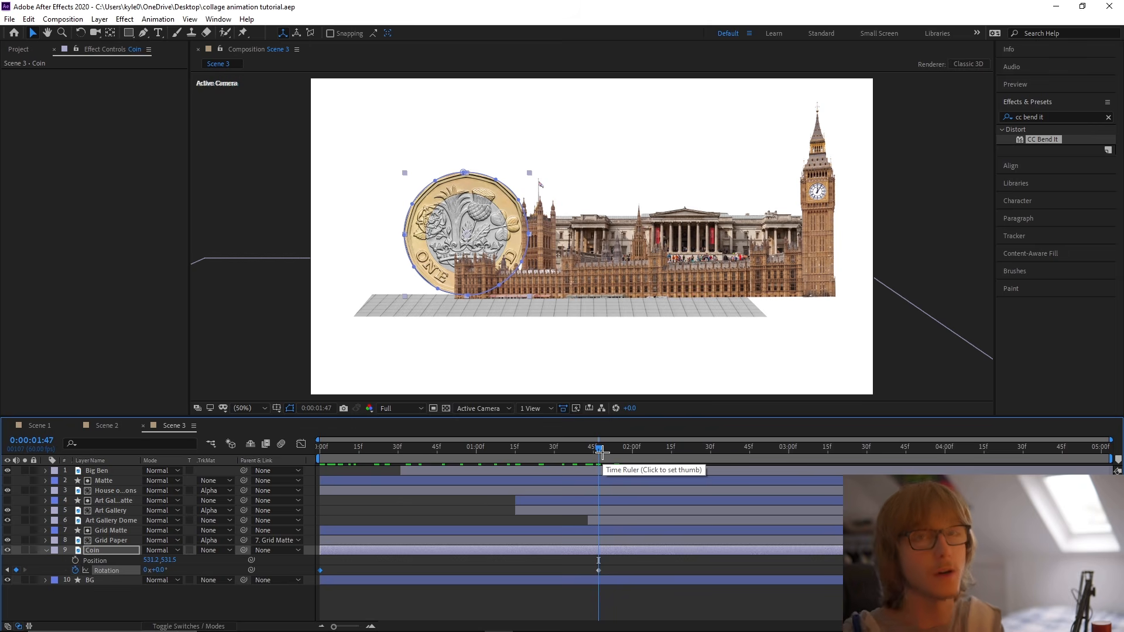
Keyframe the coin's Position from off-frame at about -230.8, 531.5 to its resting spot at 0:00:01:47, and preview the roll.
left_click(321, 447)
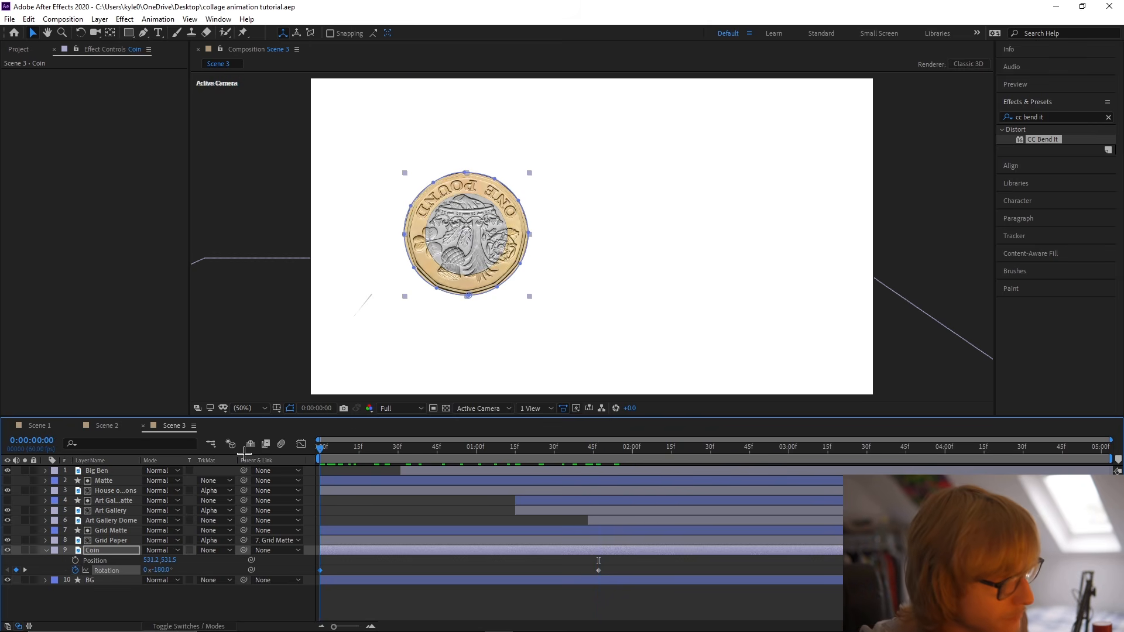
left_click(72, 560)
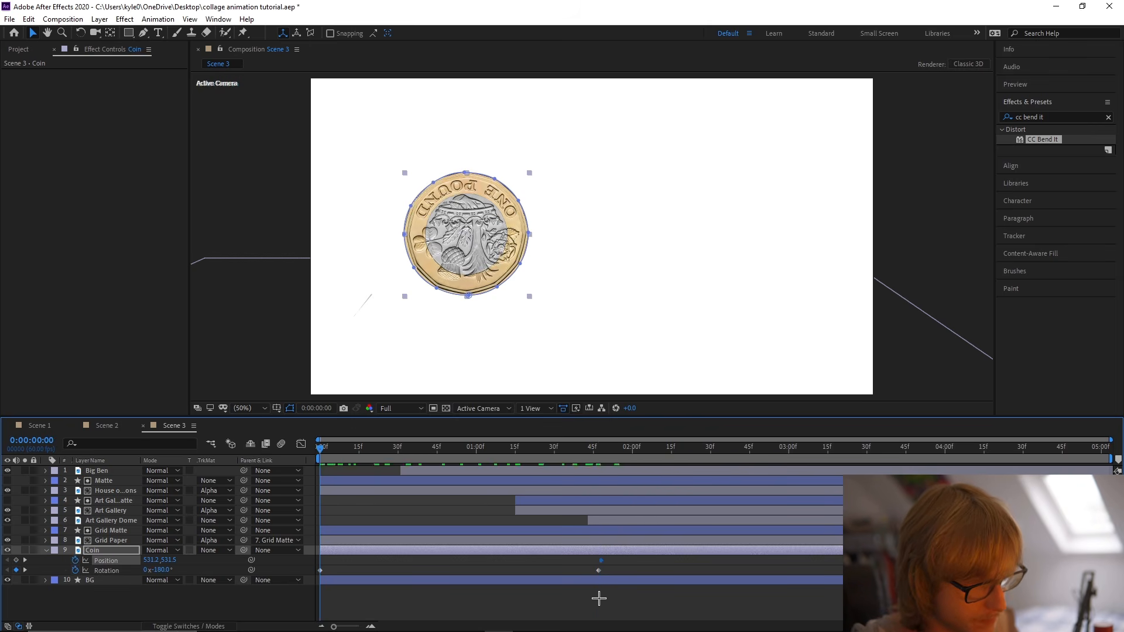
left_click_drag(468, 235, 244, 234)
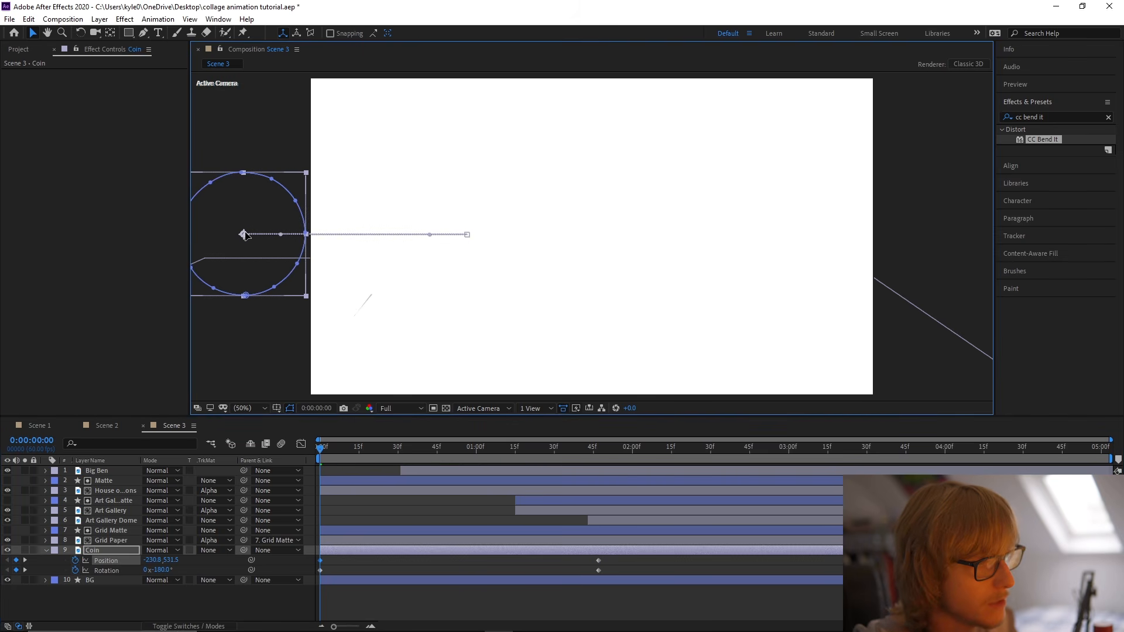
key("space")
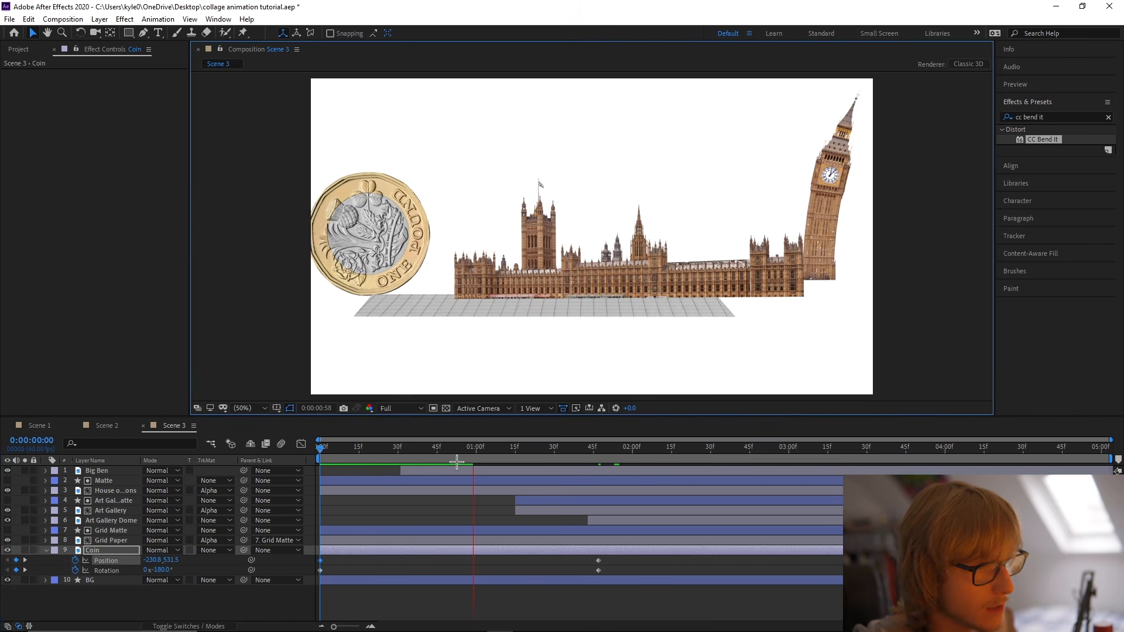
Set the coin's Position at 0:00:01:47 to 554.2, 531.5 and apply Easy Ease to its Position and Rotation keyframes.
left_click(599, 457)
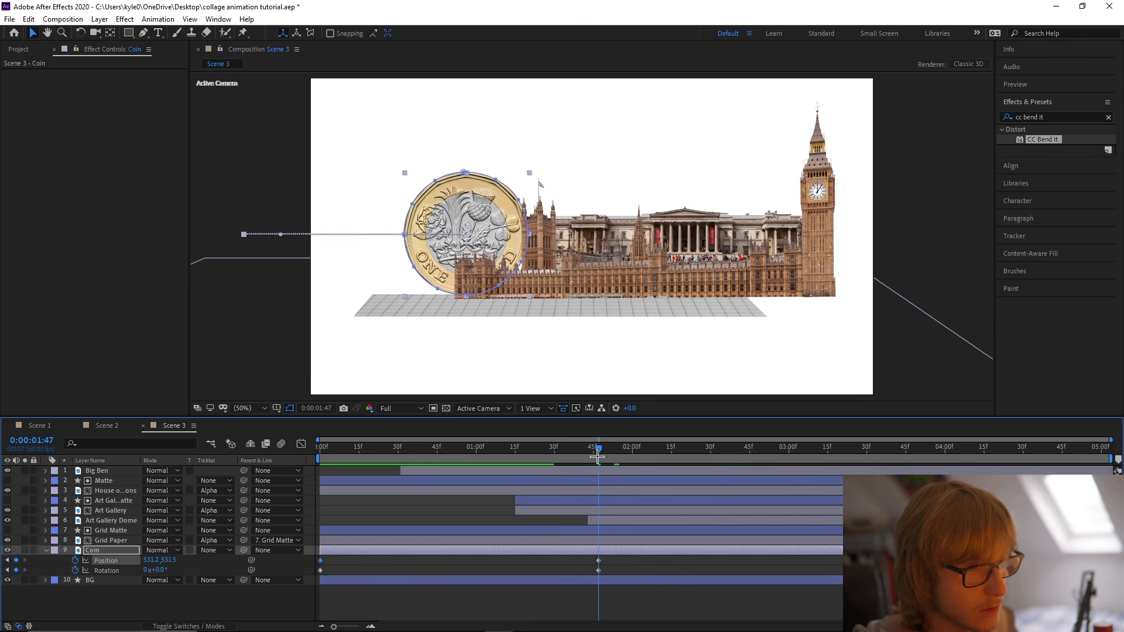
left_click_drag(150, 560, 163, 560)
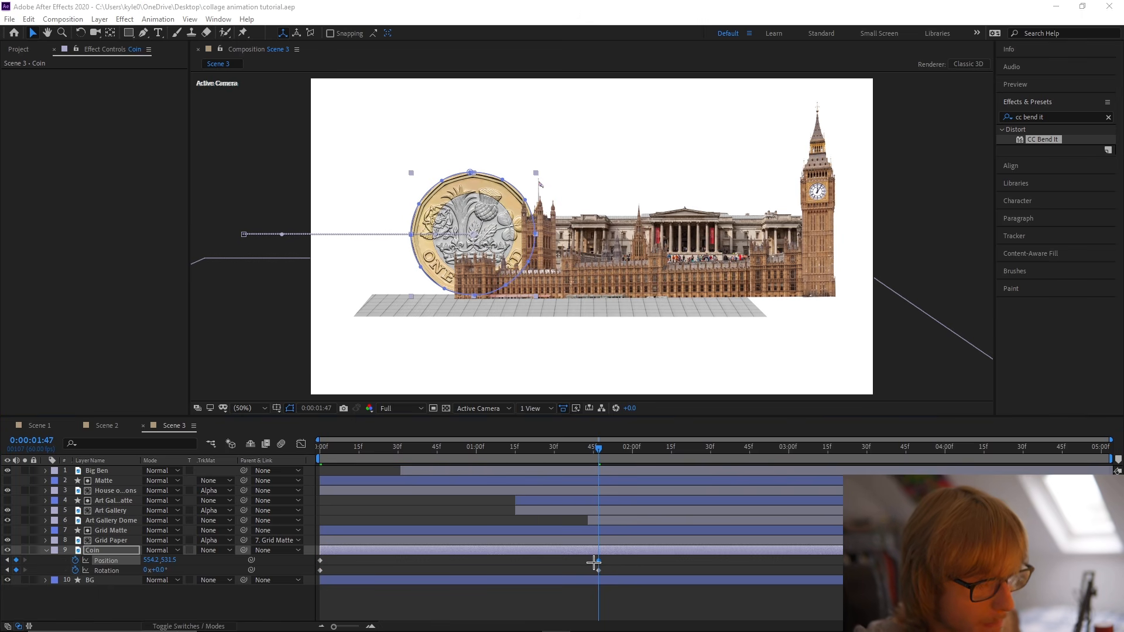
left_click(119, 569)
right_click(119, 560)
mouse_move(193, 535)
left_click(349, 460)
Duplicate the coin's Position and Rotation keyframes from 0:00:01:47 to 0:00:02:04.
left_click_drag(614, 450, 644, 449)
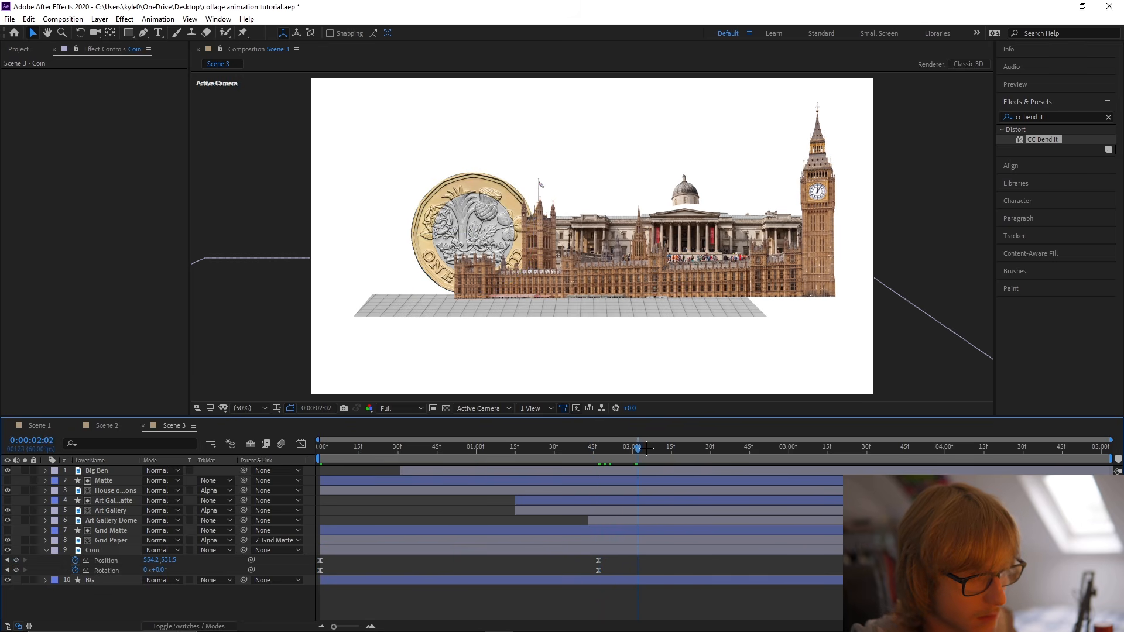
left_click_drag(601, 567, 594, 574)
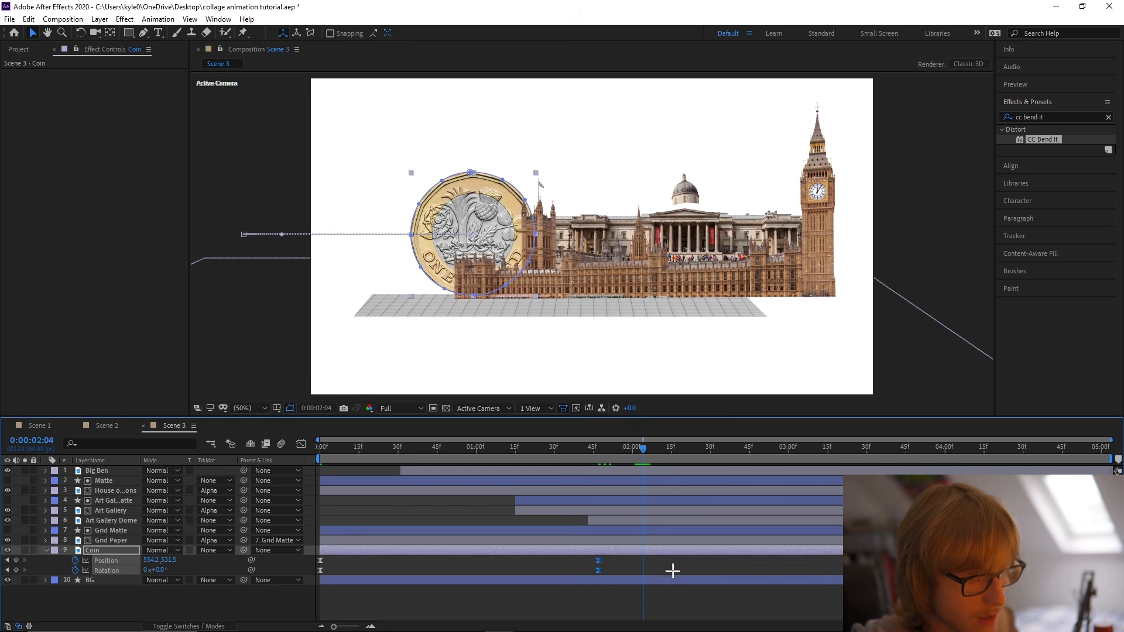
left_click(600, 450)
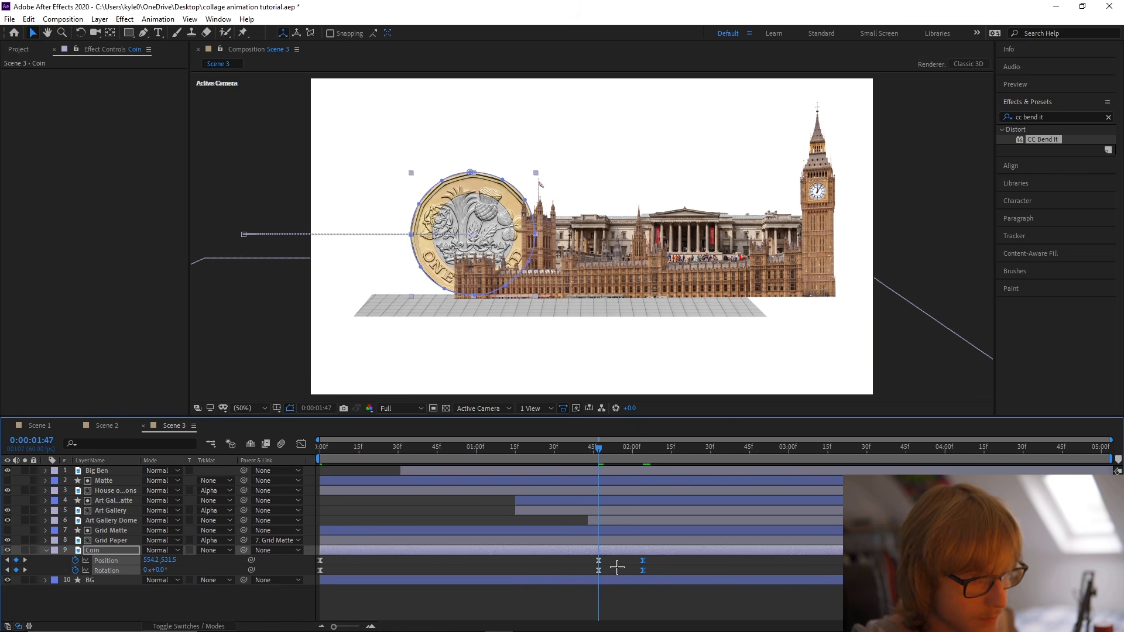
left_click(617, 567)
At 0:00:01:47, overshoot the coin by setting its Position to 571.2, 531.5 and its Rotation to 9°.
left_click_drag(166, 563, 166, 577)
key("ctrl+z")
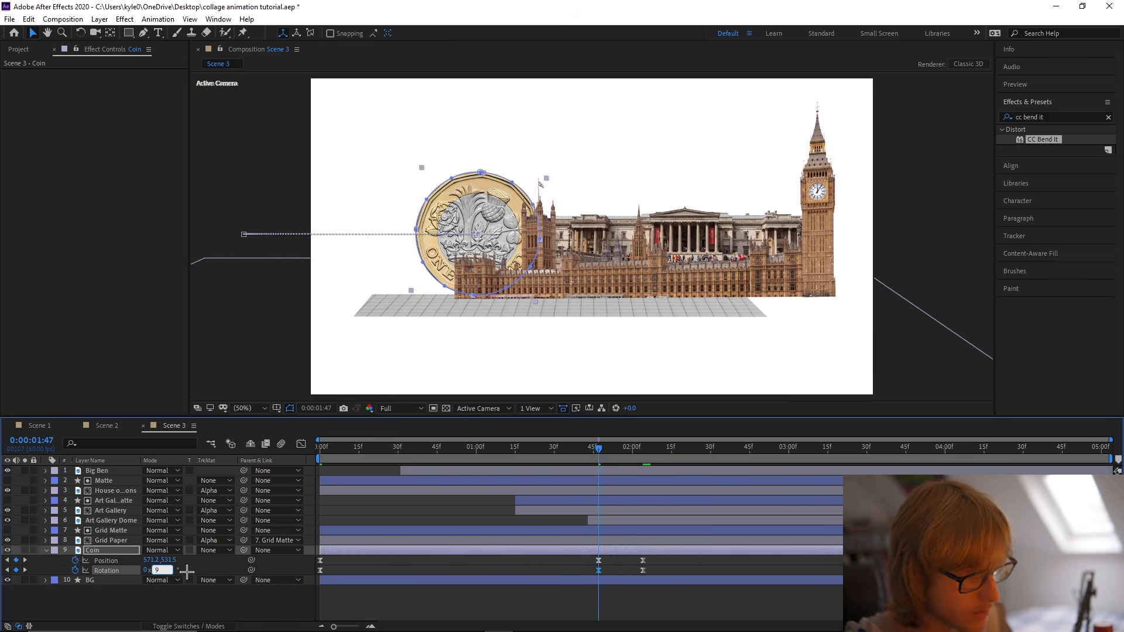
key("Return")
Change the Keyframe Interpolation of all the coin's Position keyframes and preview the roll from the start.
left_click(597, 563)
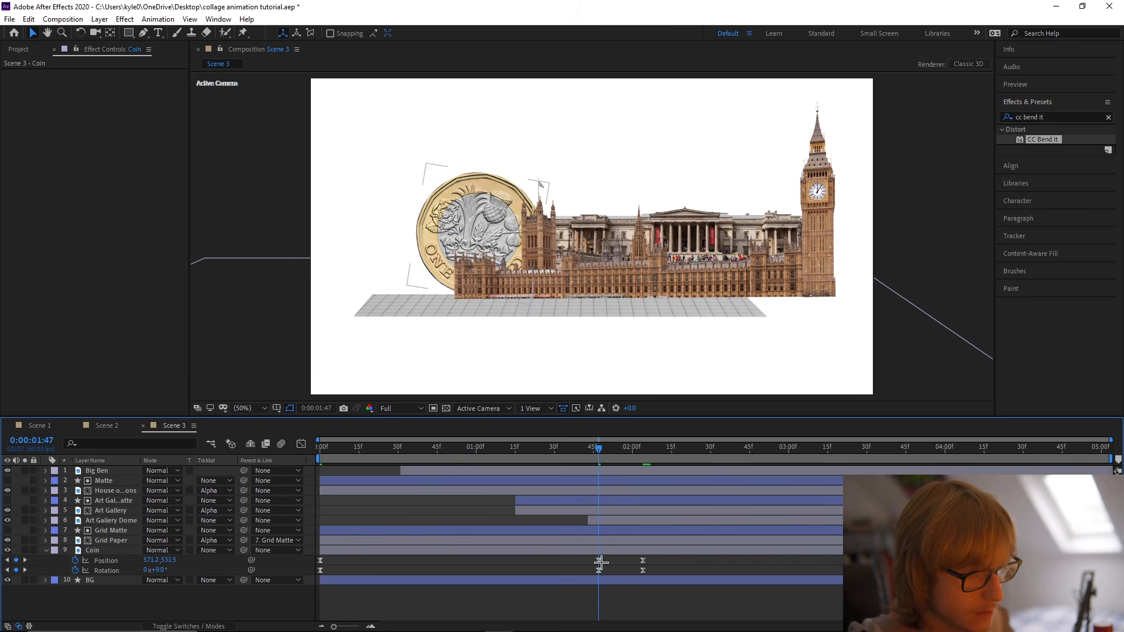
mouse_move(670, 569)
left_mouse_down()
mouse_move(319, 561)
mouse_move(662, 562)
left_mouse_up()
right_click(641, 562)
left_click(674, 513)
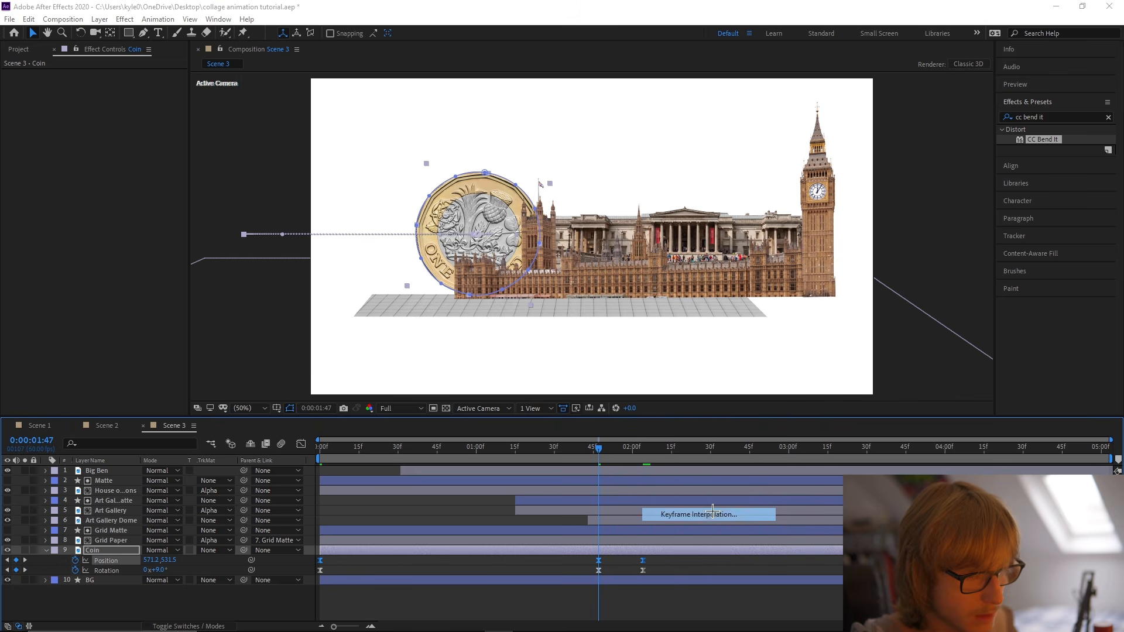
left_click(568, 291)
left_click(566, 320)
left_click(574, 368)
left_click_drag(581, 447, 285, 440)
key("space")
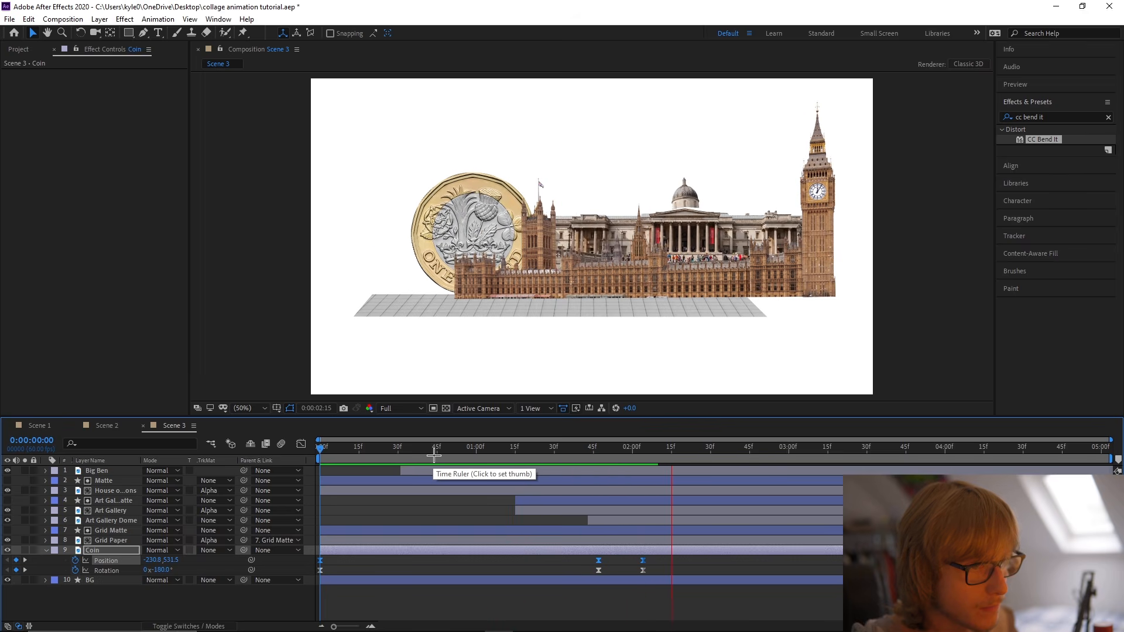
Set the coin's Rotation at 0:00:01:47 to 6° and preview the roll.
left_click(601, 452)
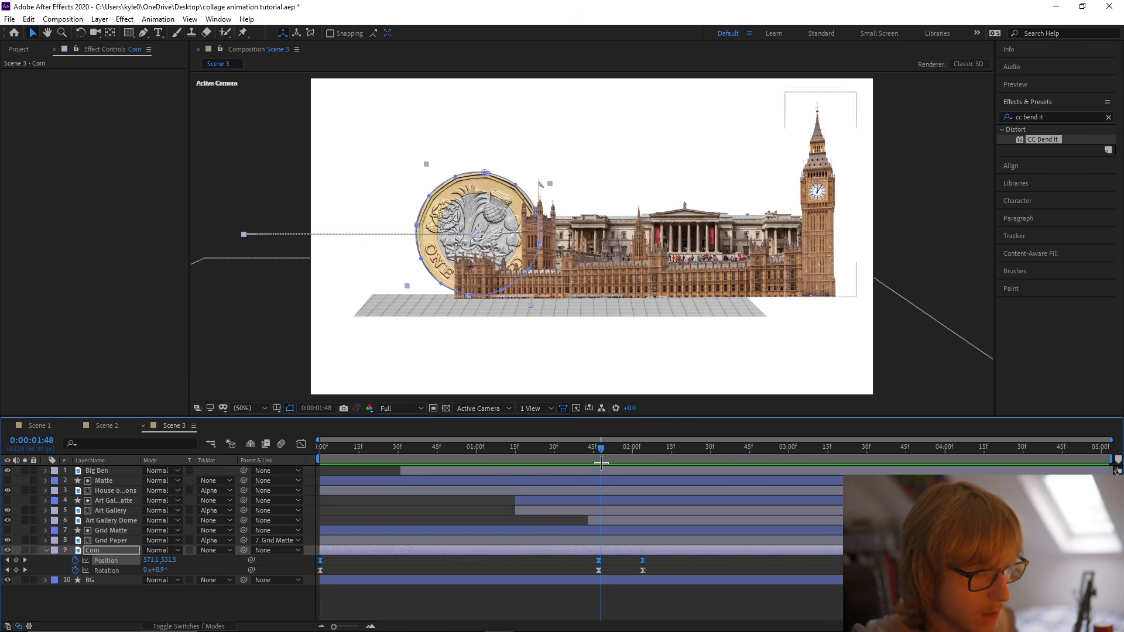
left_click(157, 570)
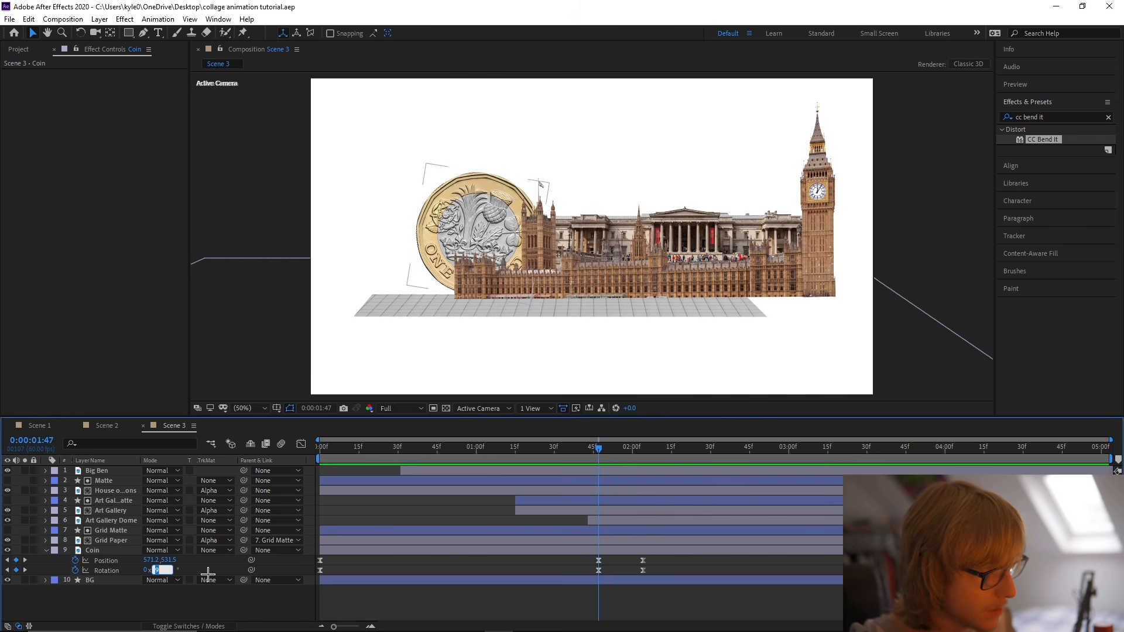
type("6")
key("Return")
left_click(326, 447)
key("space")
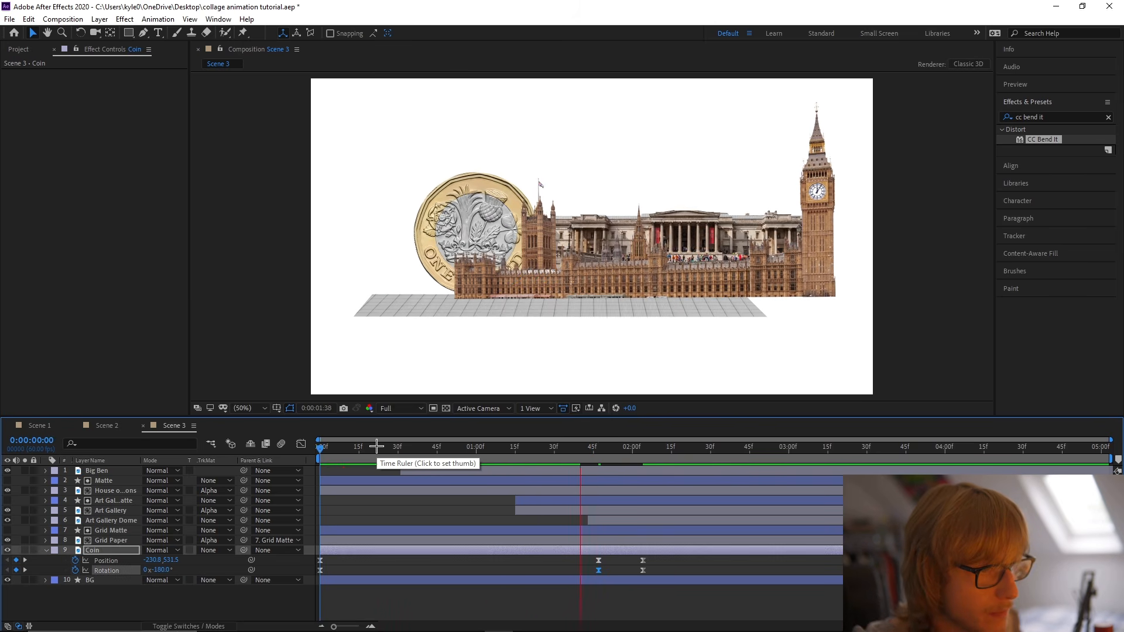
In the speed graph, lengthen the easing handles between the coin's 0:00:01:47 and 0:00:02:04 keyframes, and preview the motion.
left_click(596, 448)
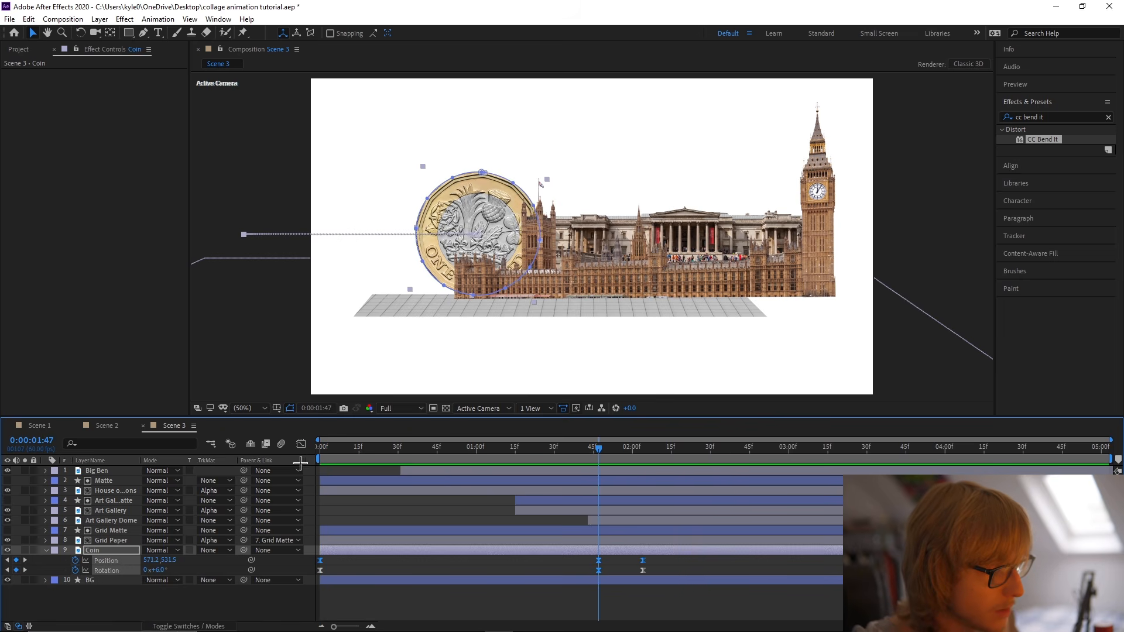
left_click(301, 444)
scroll(662, 557, "up", 2)
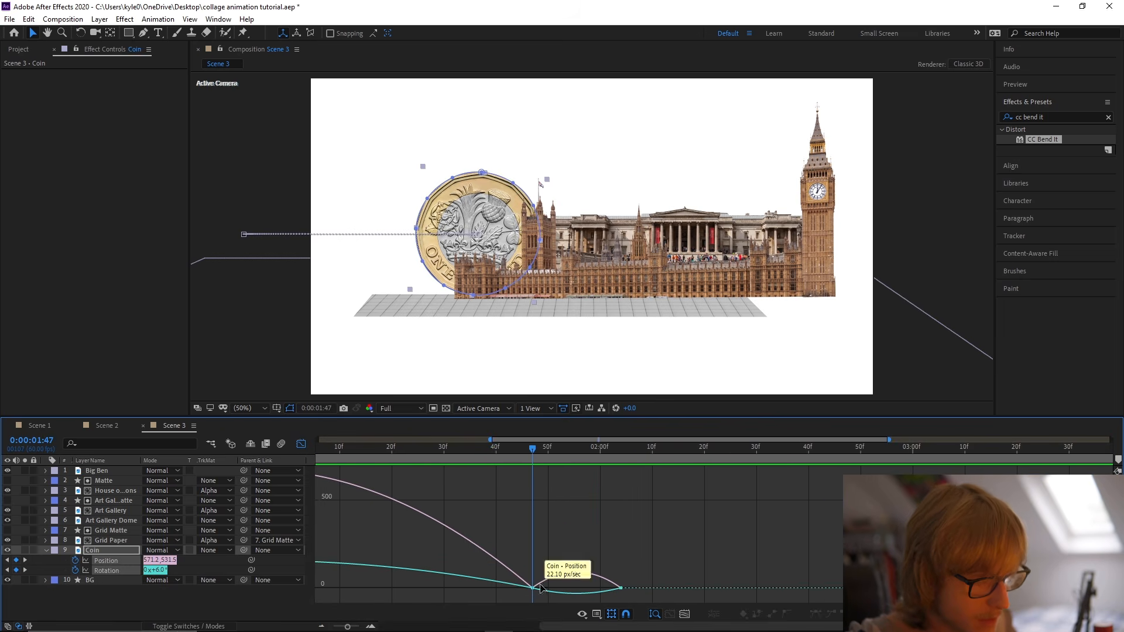
left_click_drag(637, 595, 597, 582)
scroll(621, 581, "up", 2)
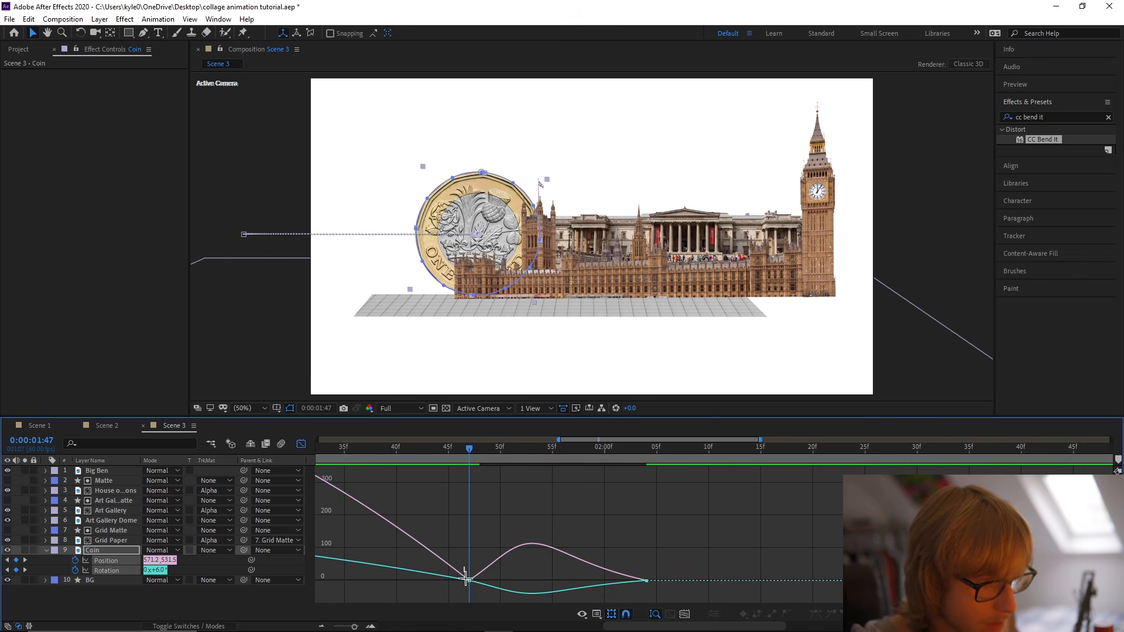
left_click_drag(504, 584, 518, 578)
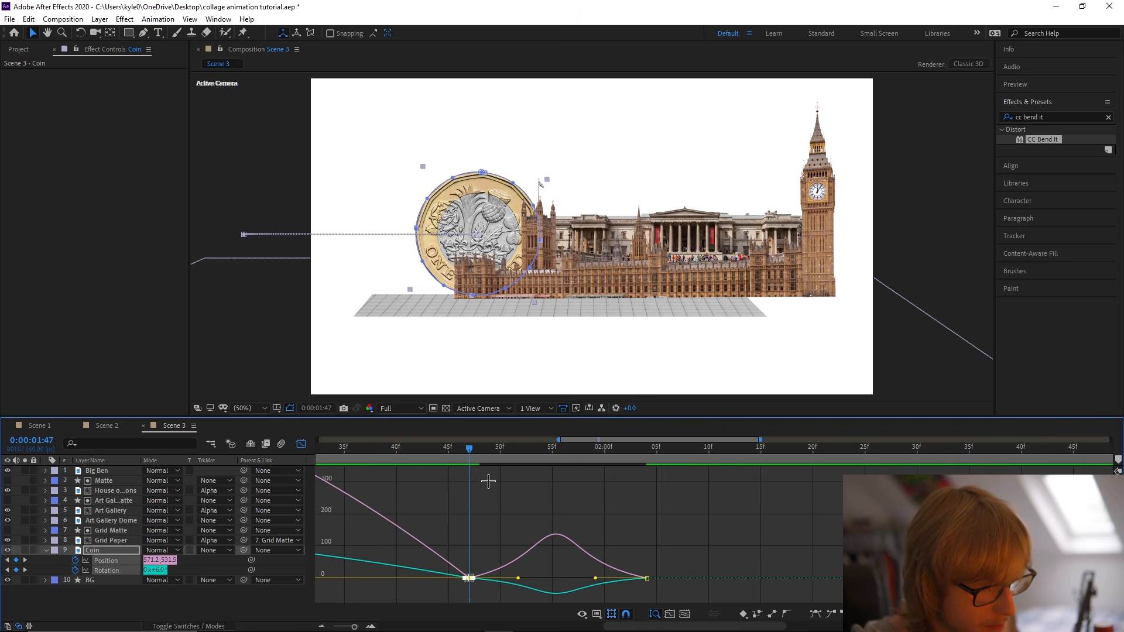
scroll(513, 529, "down", 2)
left_click_drag(524, 457, 154, 459)
key("space")
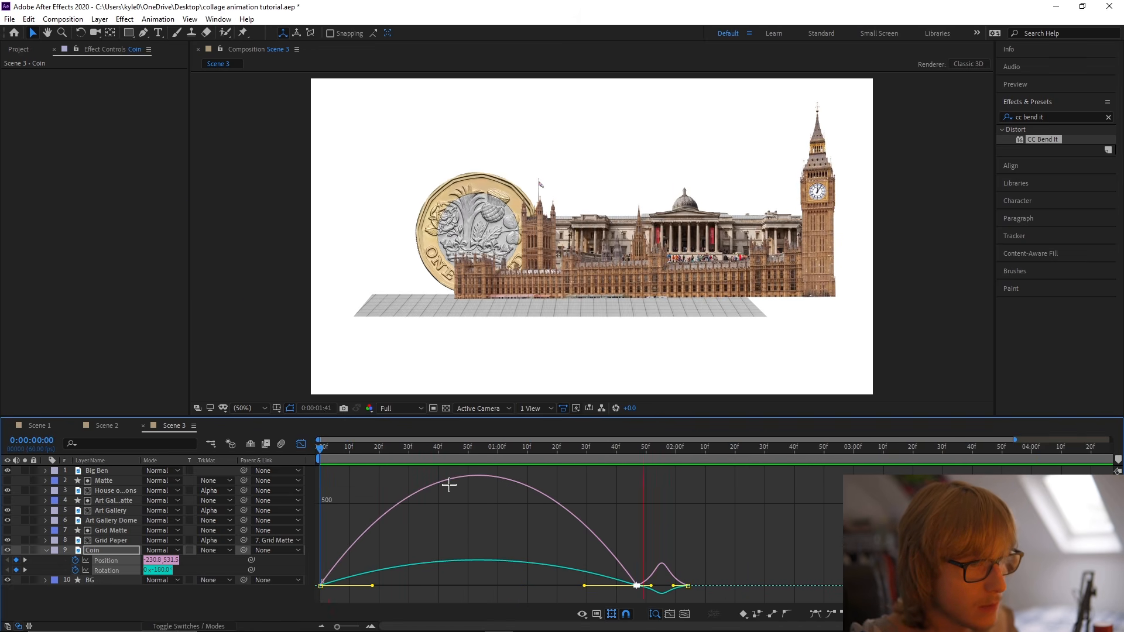
key("space")
key("shift+F3")
Apply a Keyframe Velocity influence of 0.01% incoming and outgoing to all the coin's Position and Rotation keyframes, and preview.
left_click_drag(671, 579, 311, 547)
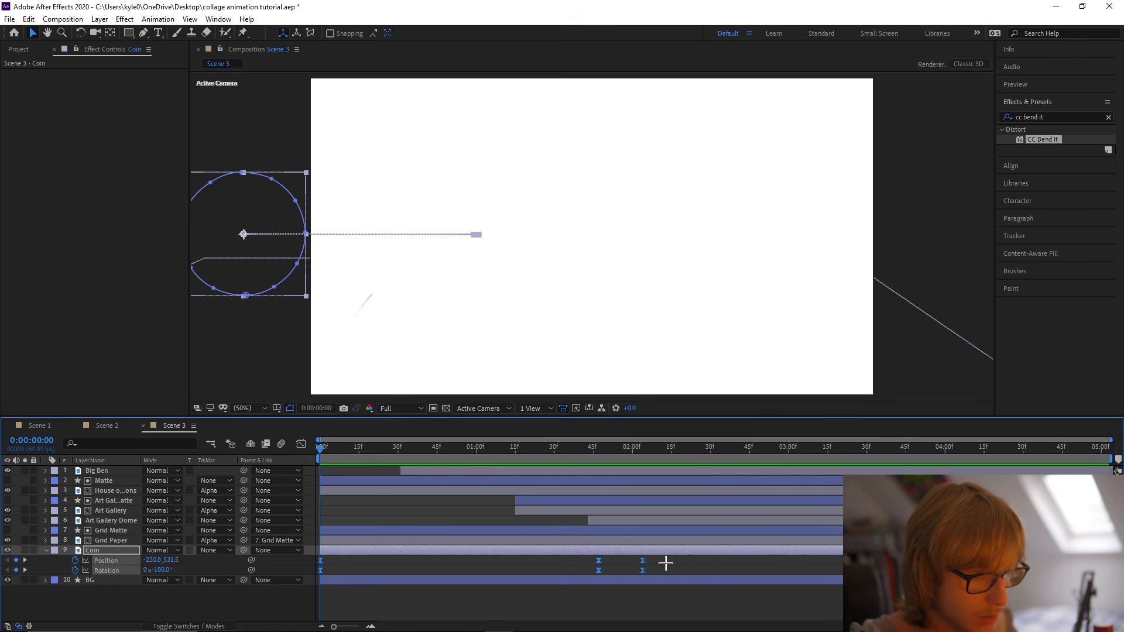
key("ctrl+shift+k")
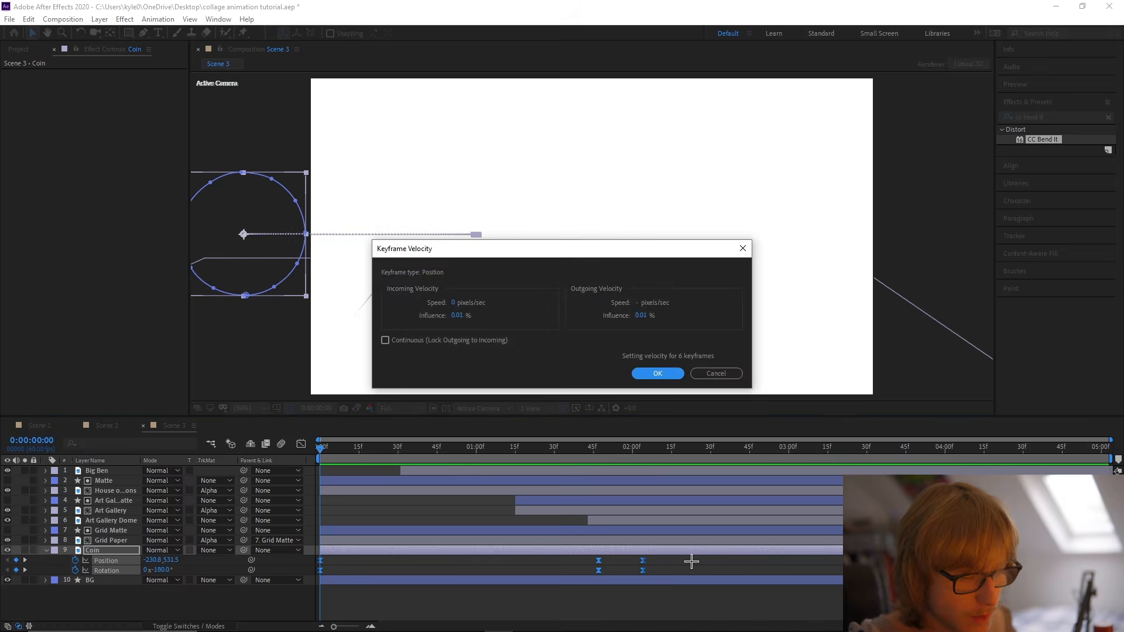
left_click(658, 373)
key("space")
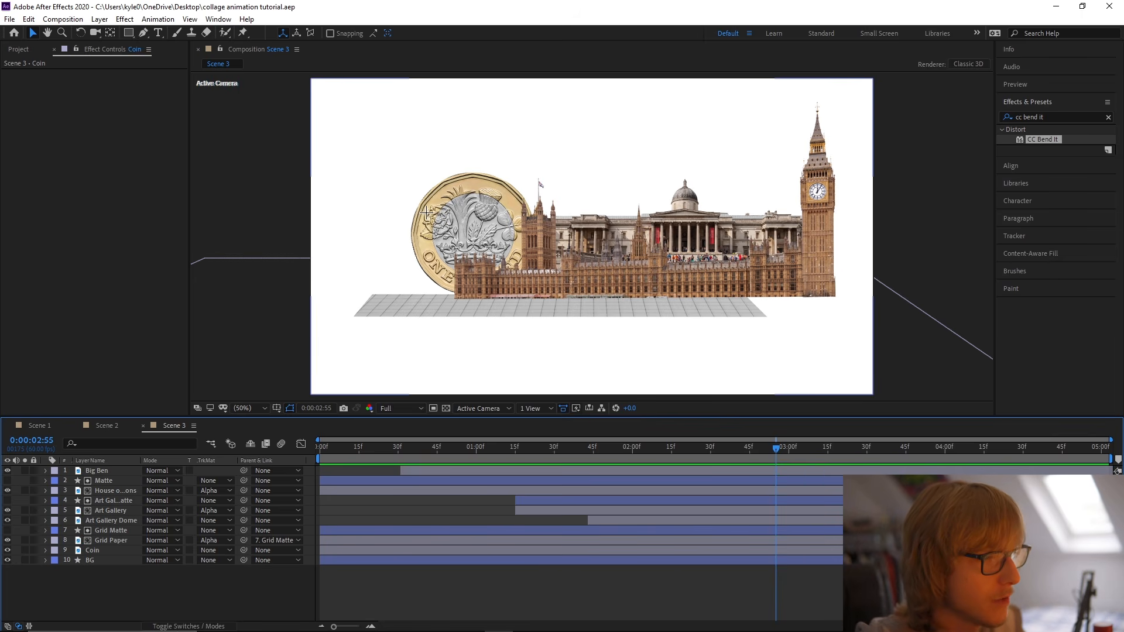
Draw a circle with fill colour FFCC00 over the coin's left side and centre its anchor point in the layer.
left_click(128, 32)
left_click(170, 58)
left_click(333, 34)
type("FFCC00")
key("Return")
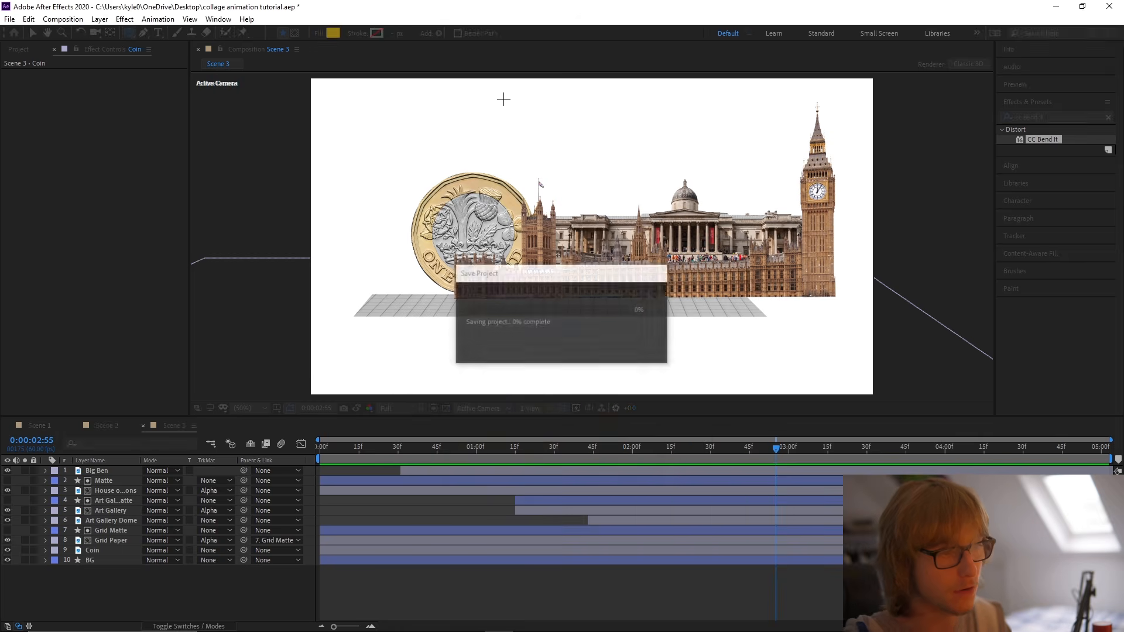
left_click_drag(348, 176, 451, 281)
key("v")
right_click(409, 209)
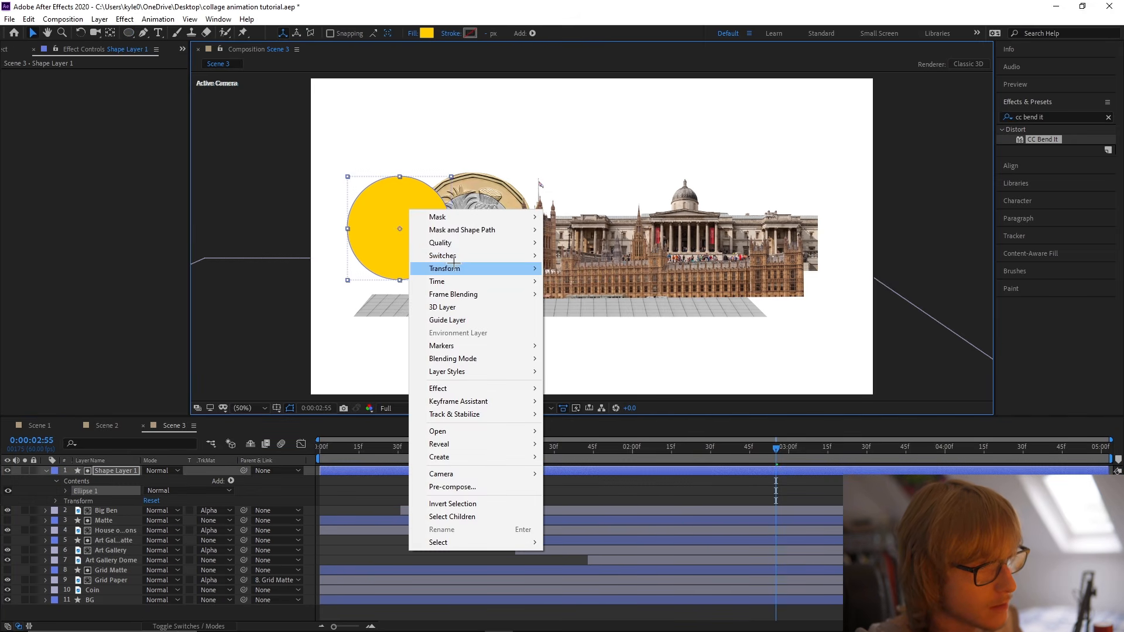
left_click(603, 402)
Place the circle layer between Coin and BG, enlarge it slightly and position it at the grid paper's left end.
left_click_drag(118, 481, 130, 596)
left_click_drag(414, 255, 424, 285)
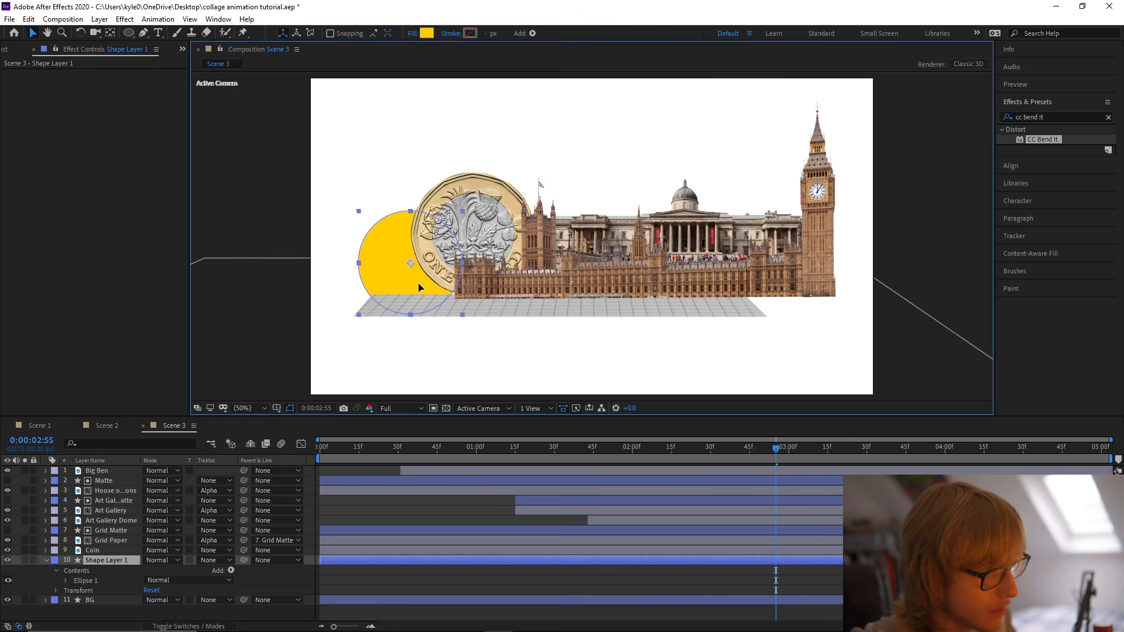
key("s")
key("s")
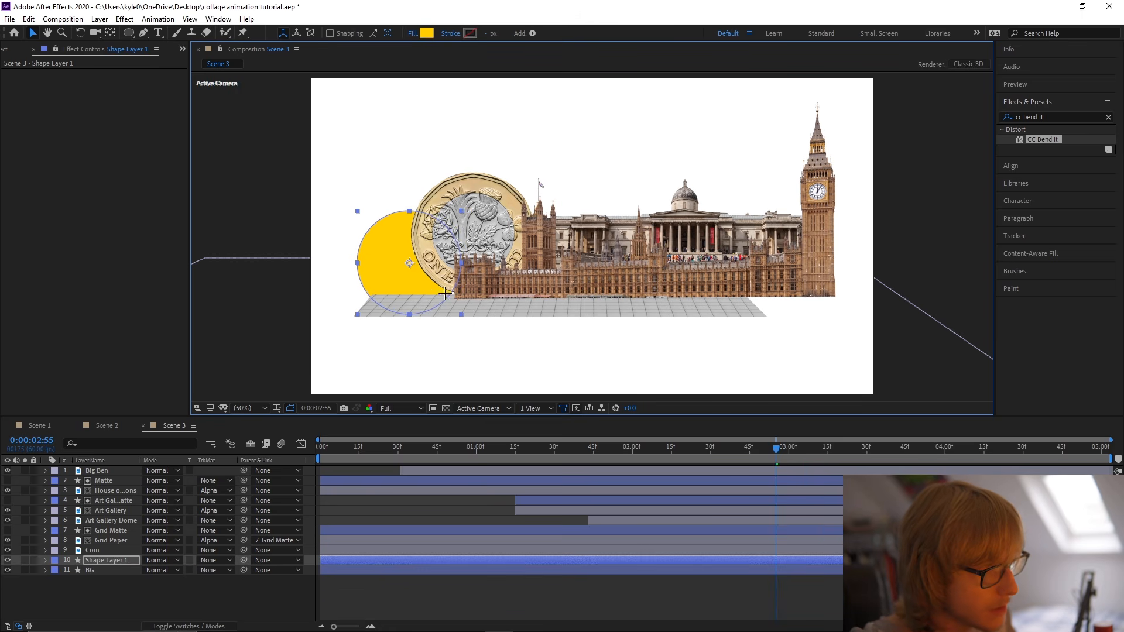
left_click_drag(462, 315, 467, 323)
left_click_drag(426, 287, 430, 285)
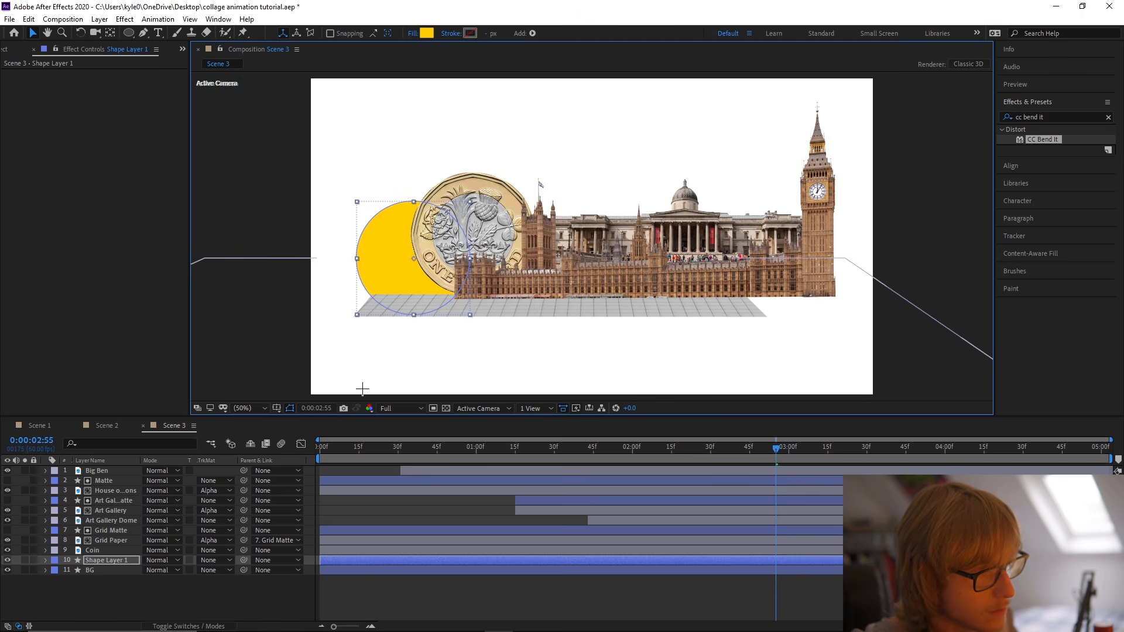
double_click(361, 390)
left_click(314, 49)
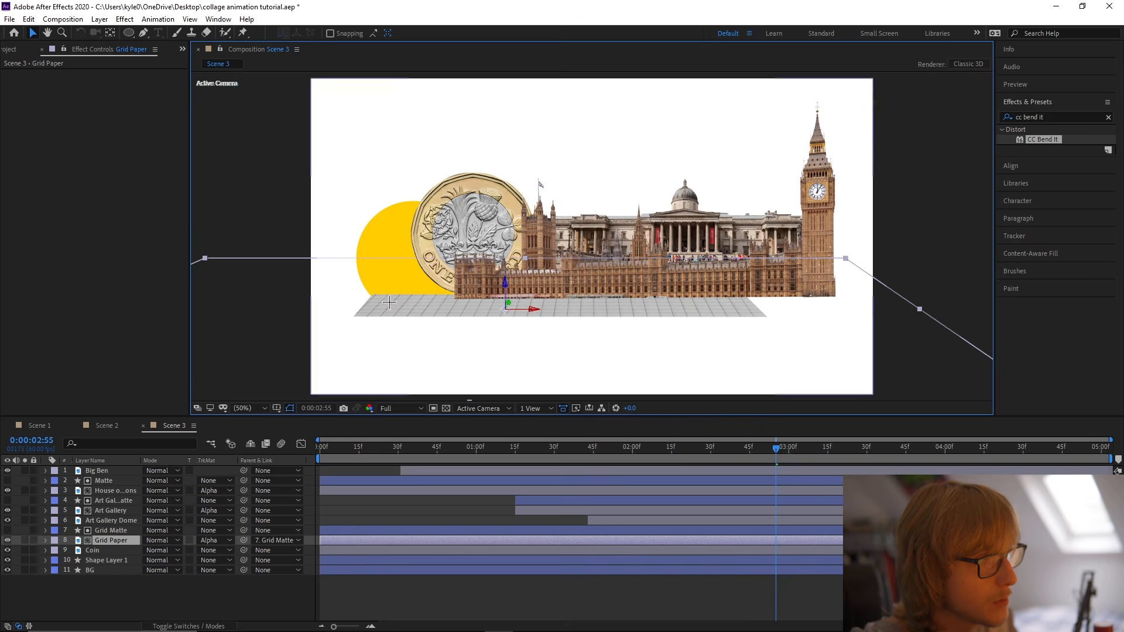
left_click(446, 585)
Rename the circle's layer to Yellow Circle and make it start at 0:00:01:14.
right_click(85, 561)
left_click(111, 558)
type("Yellow Circle")
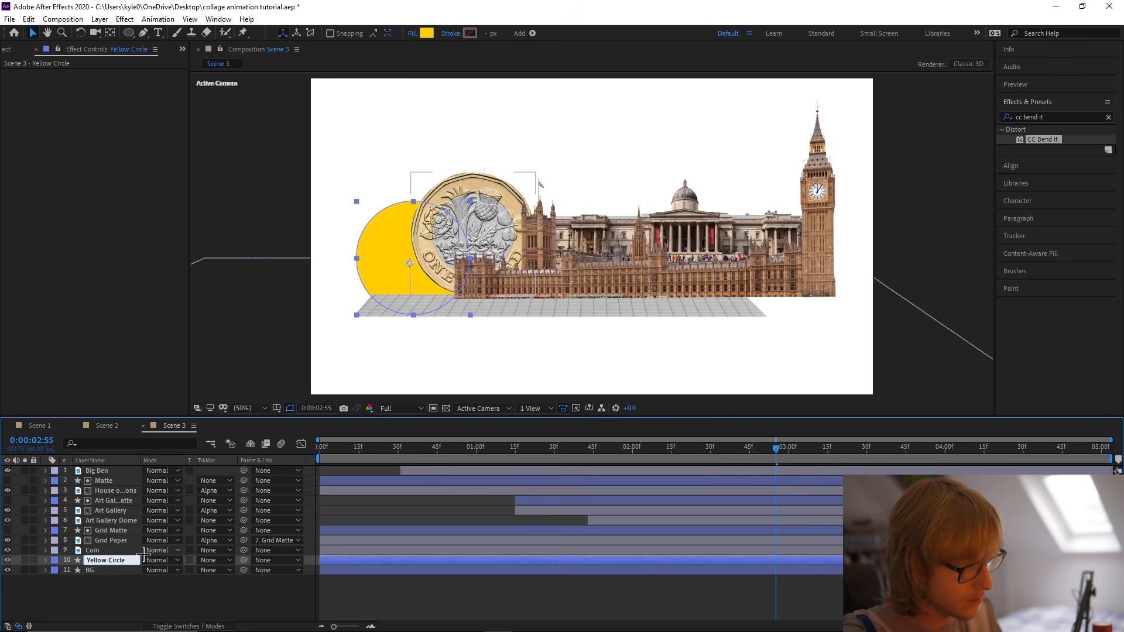
key("Return")
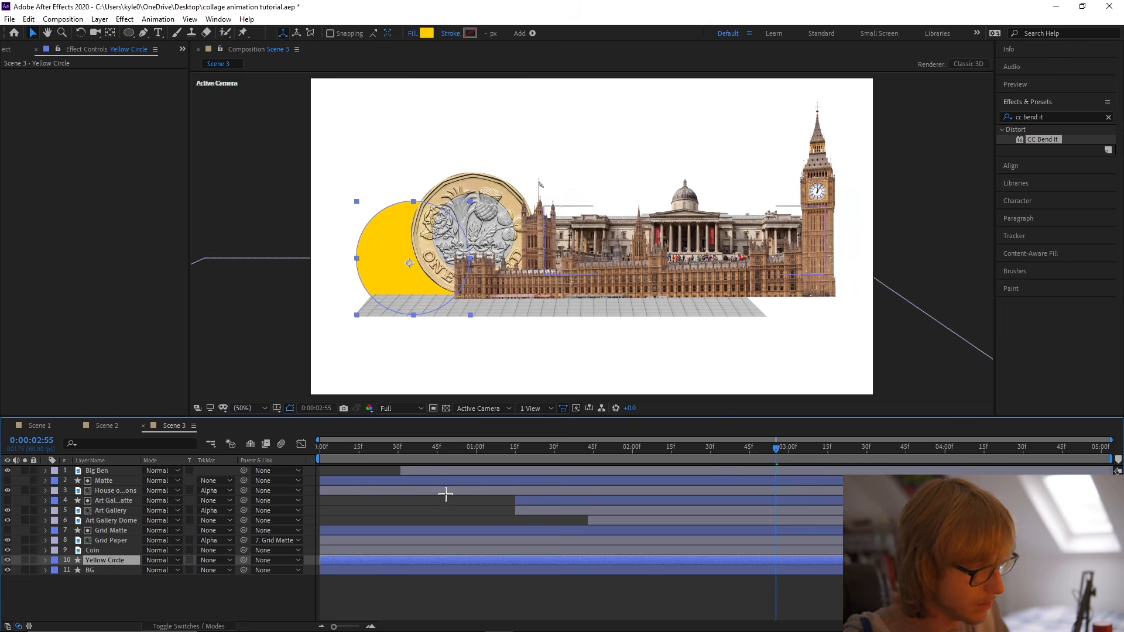
left_click_drag(433, 448, 513, 449)
key("s")
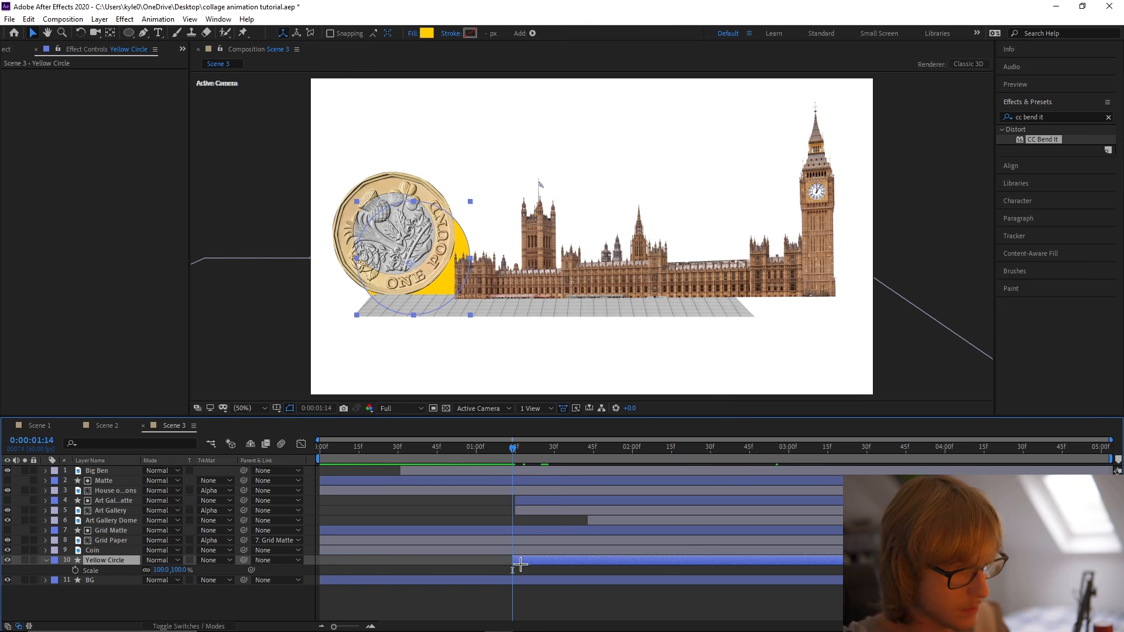
Examine the Red Star layer's Scale keyframes in Scene 2.
left_click(104, 426)
left_click(126, 609)
left_click(126, 601)
key("u")
scroll(463, 590, "down", 2)
left_click_drag(573, 449, 604, 456)
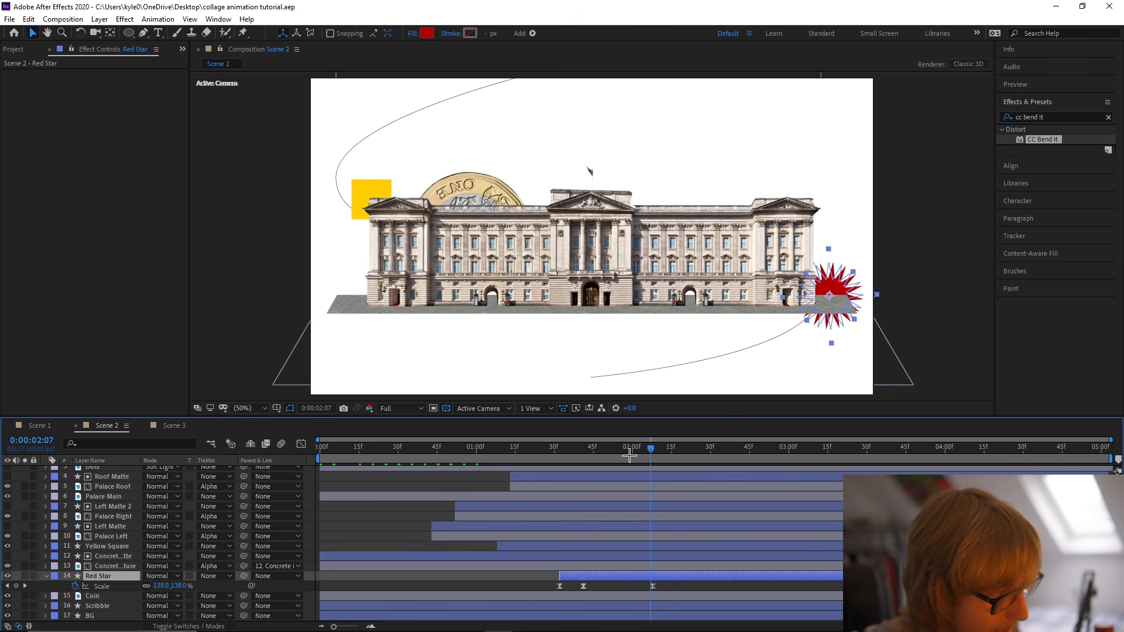
Copy all the Scale keyframes of the Yellow Square layer in Scene 1.
left_click(39, 426)
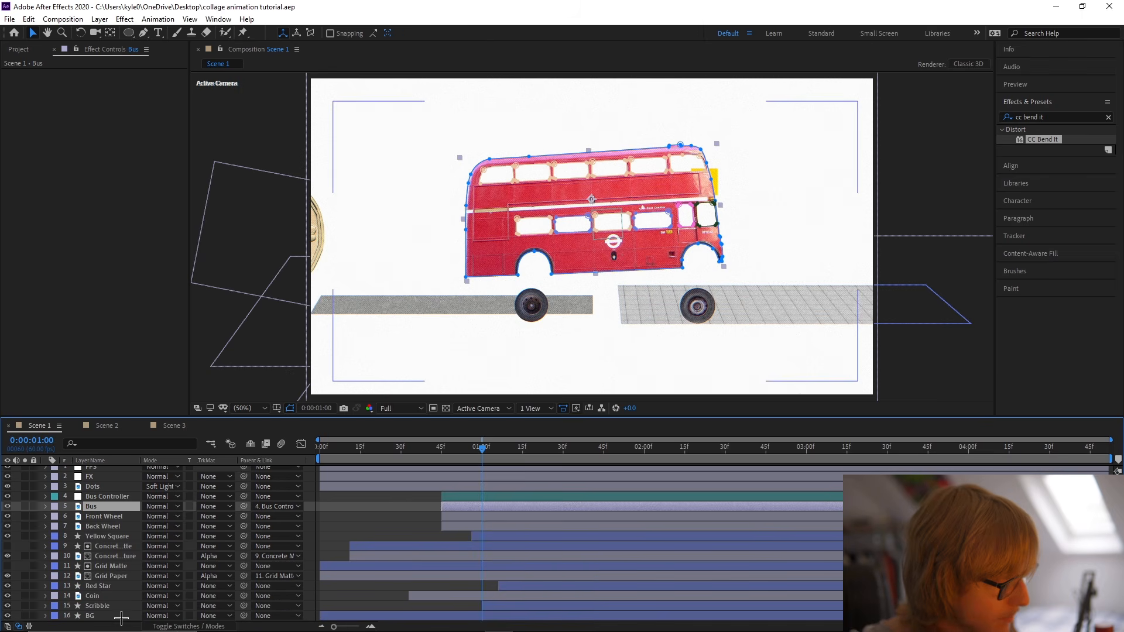
left_click(117, 535)
key("u")
key("j")
left_click_drag(456, 546, 604, 550)
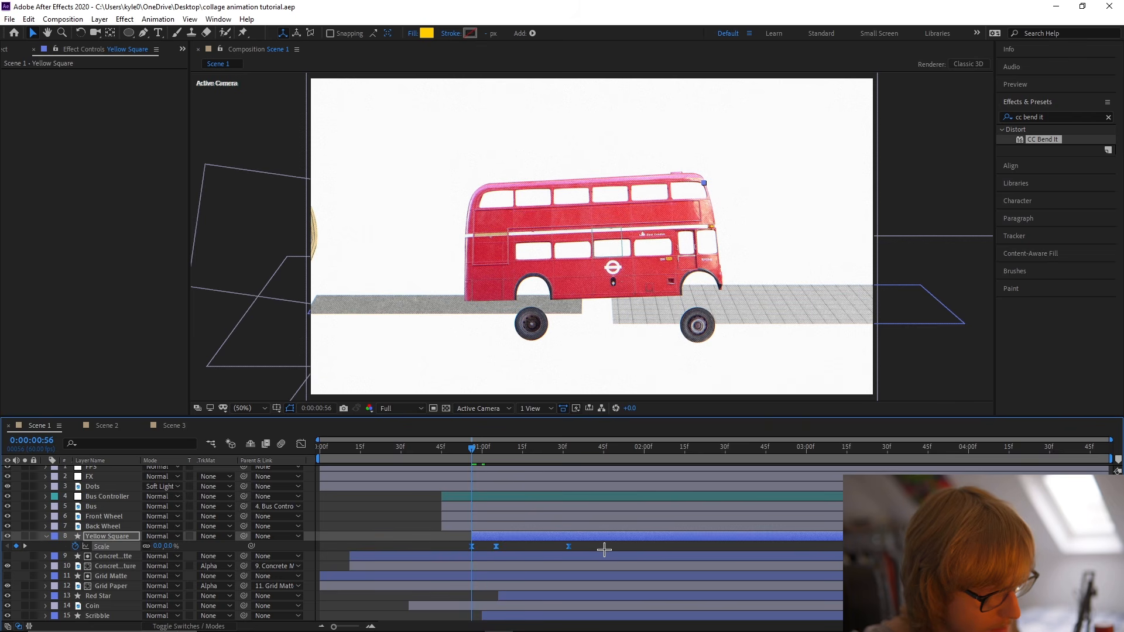
Paste the Scale keyframes onto Scene 3's Yellow Circle at 0:00:01:14 and scrub through the pop-in.
left_click(181, 426)
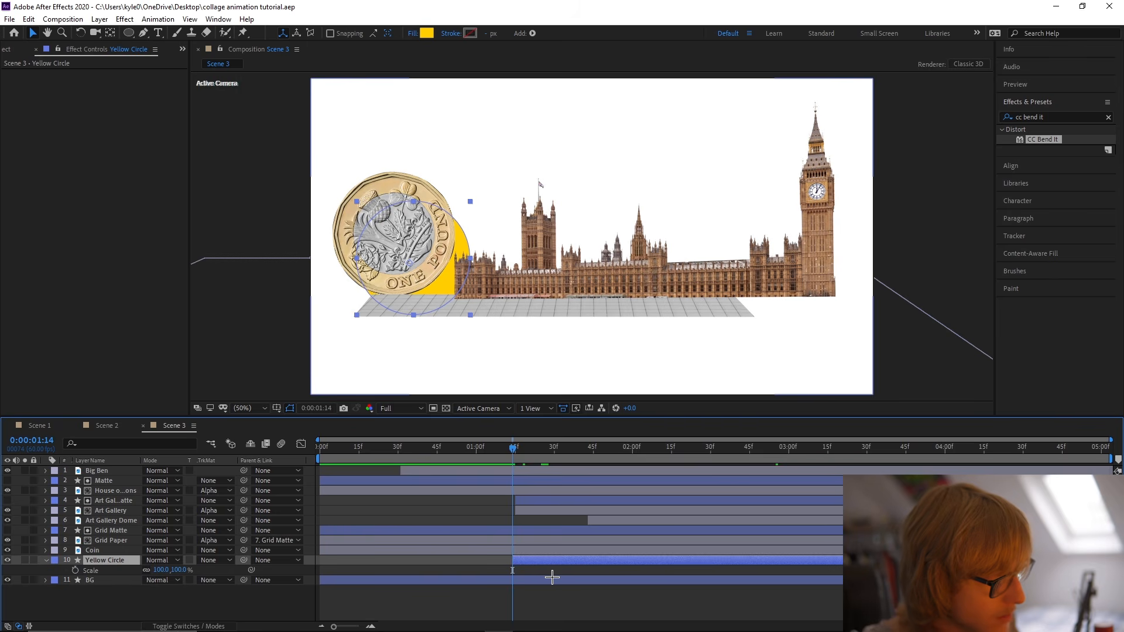
key("ctrl+v")
left_click_drag(601, 449, 505, 447)
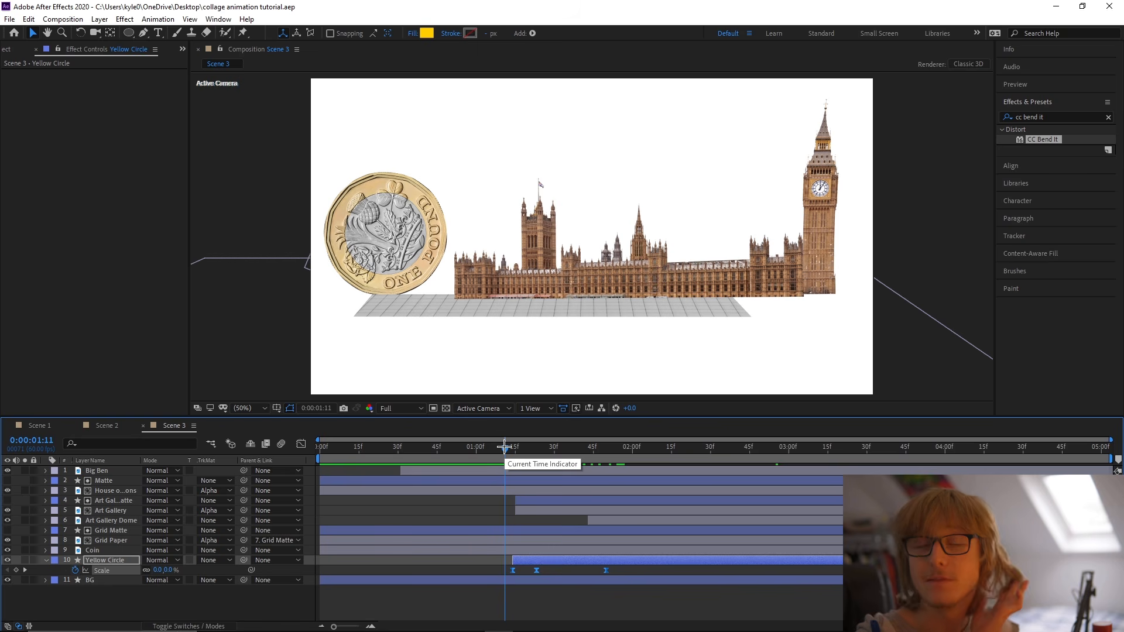
left_click_drag(519, 441, 645, 451)
key("s")
left_click(488, 582)
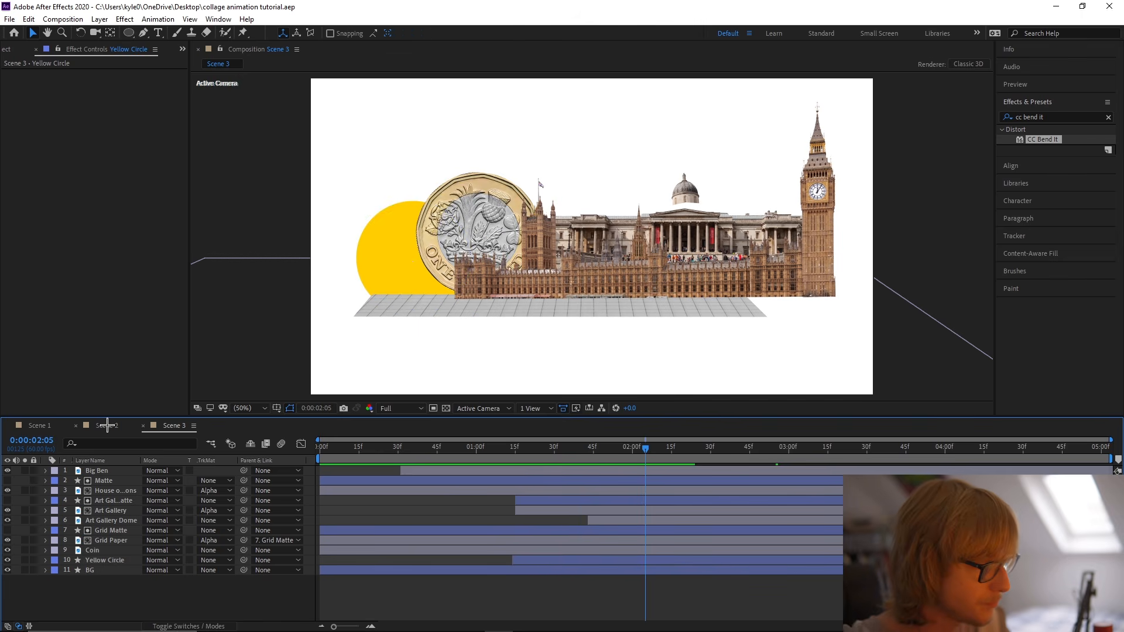
Copy the Red Star layer from Scene 2 into Scene 3 and place it between Coin and Yellow Circle.
left_click(103, 426)
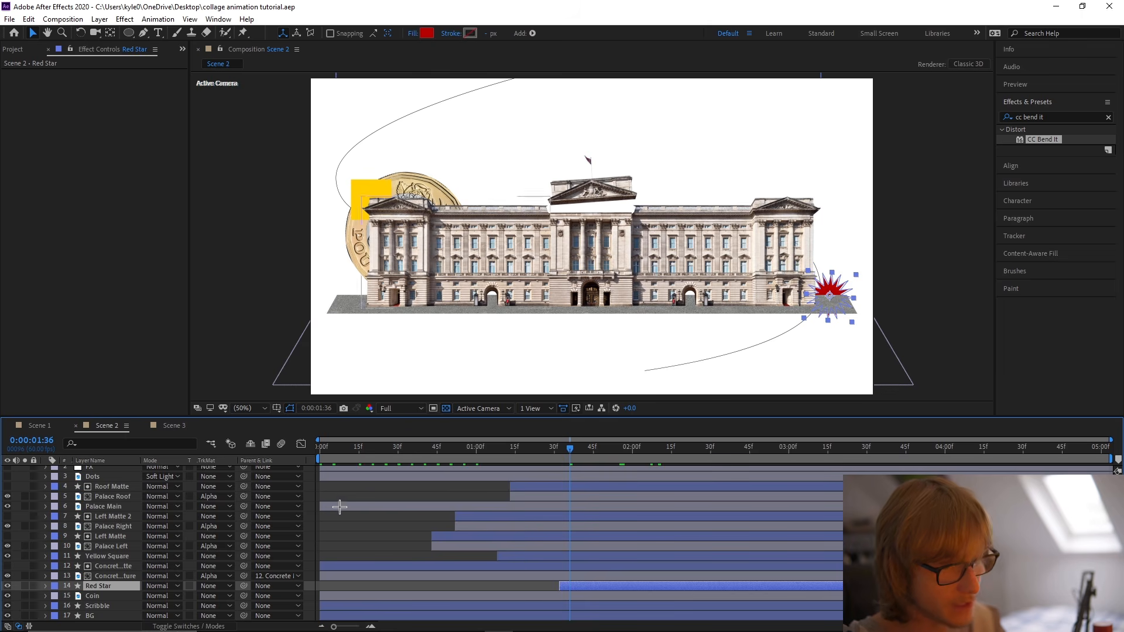
left_click(174, 426)
key("ctrl+v")
left_click_drag(136, 525, 140, 565)
left_click_drag(545, 451, 641, 460)
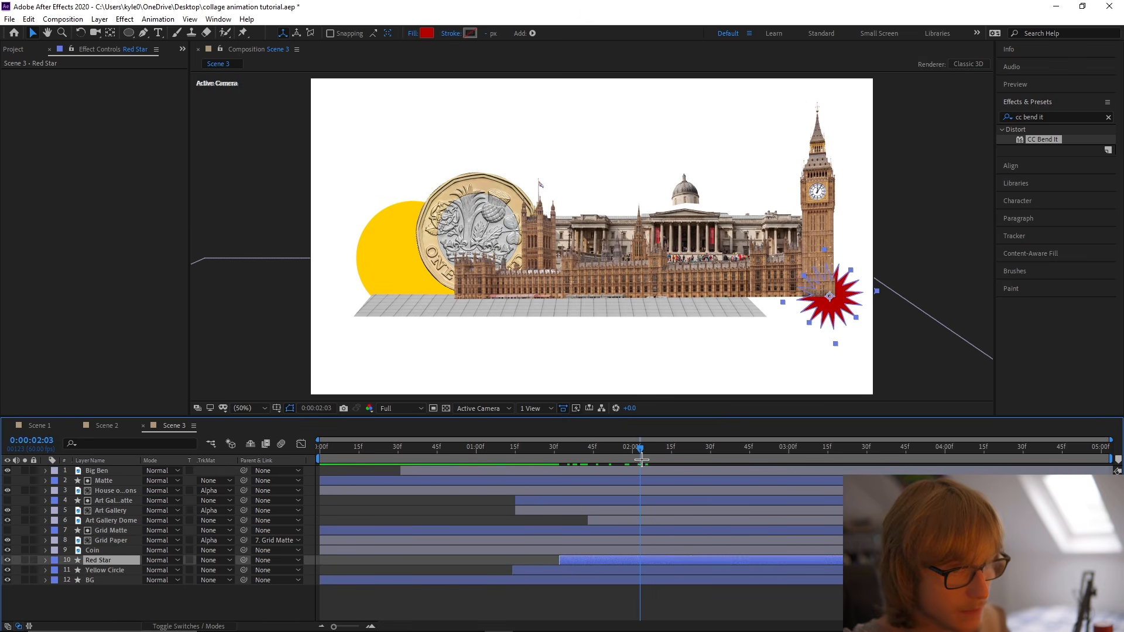
Move the Red Star above the coin, set its Scale at 0:00:02:08 to 247%, and preview the pop-in.
left_click_drag(838, 306, 429, 208)
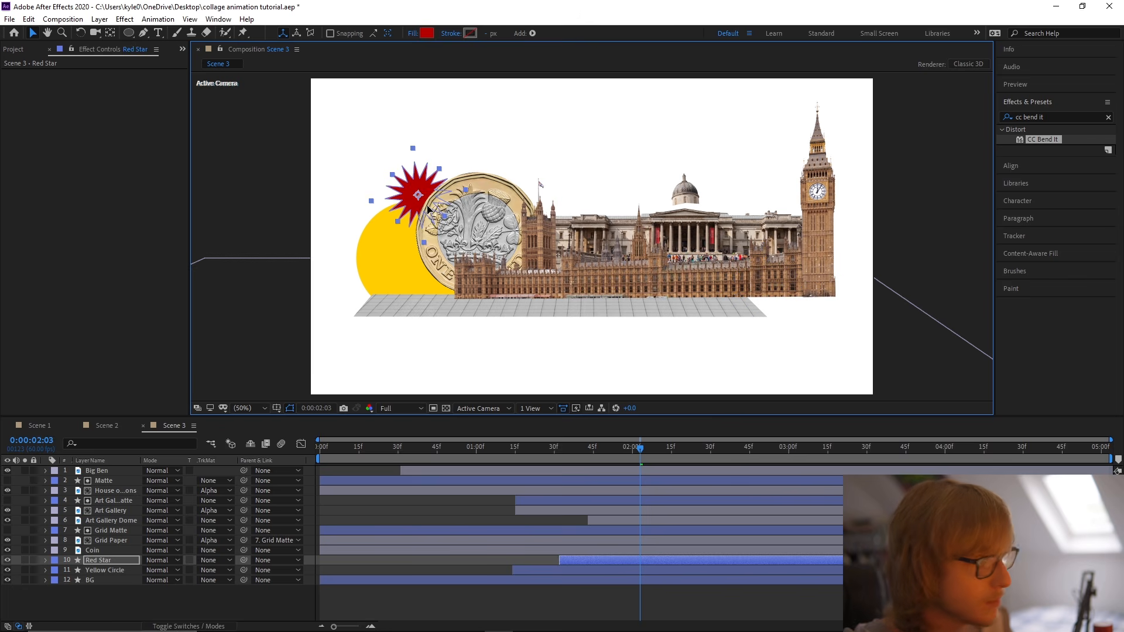
key("s")
left_click_drag(640, 450, 654, 454)
left_click_drag(580, 577, 579, 577)
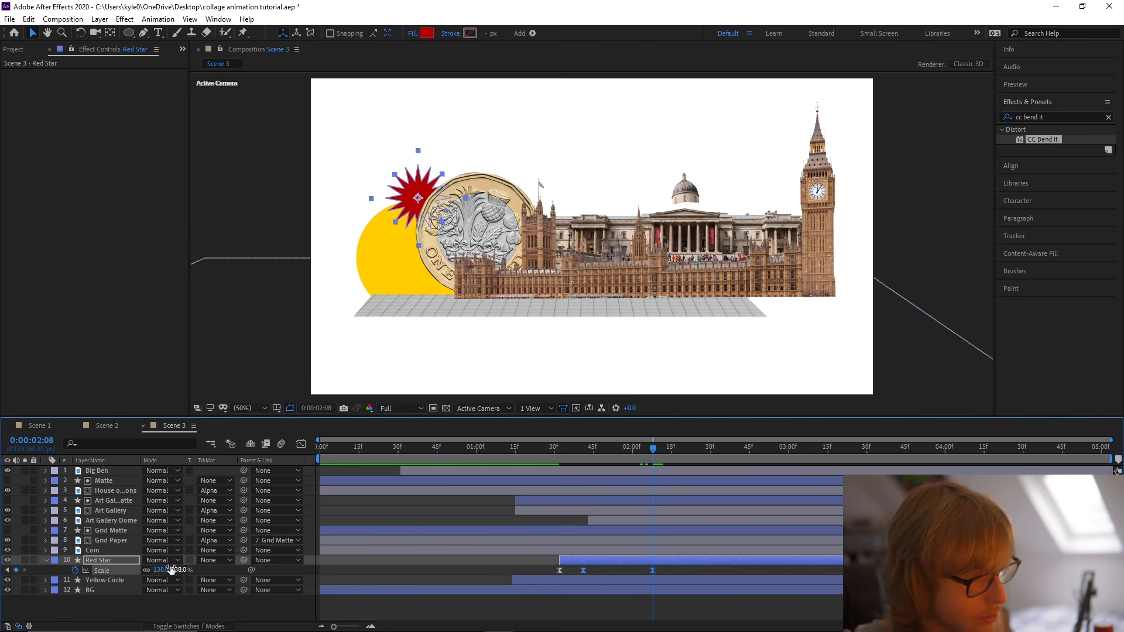
left_click_drag(160, 568, 220, 565)
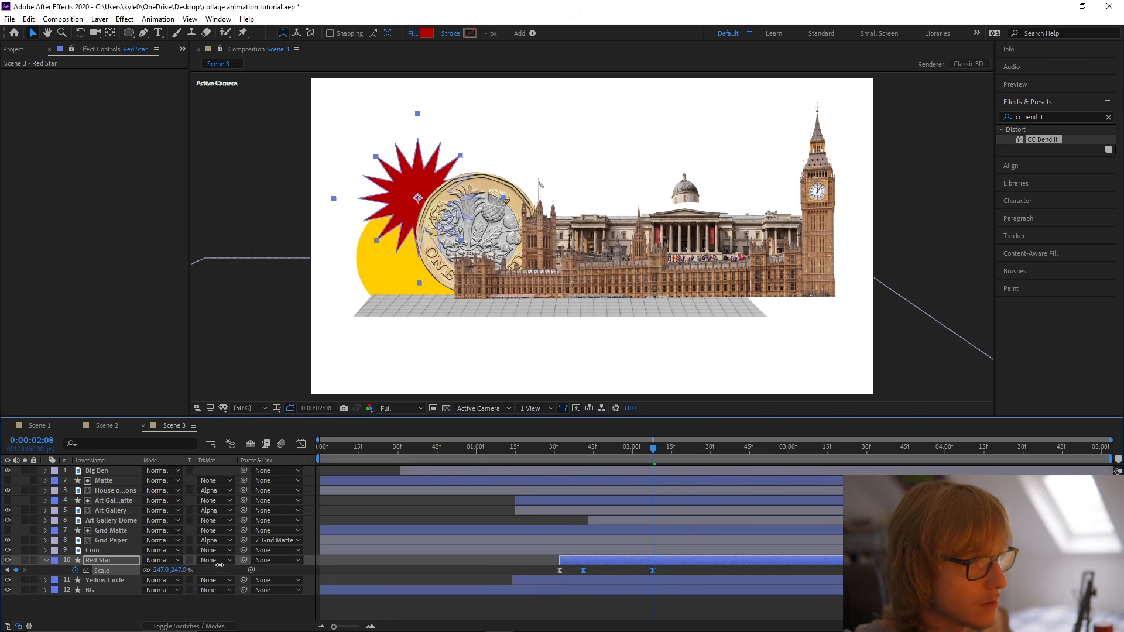
key("s")
left_click(232, 602)
left_click_drag(632, 436, 506, 446)
key("space")
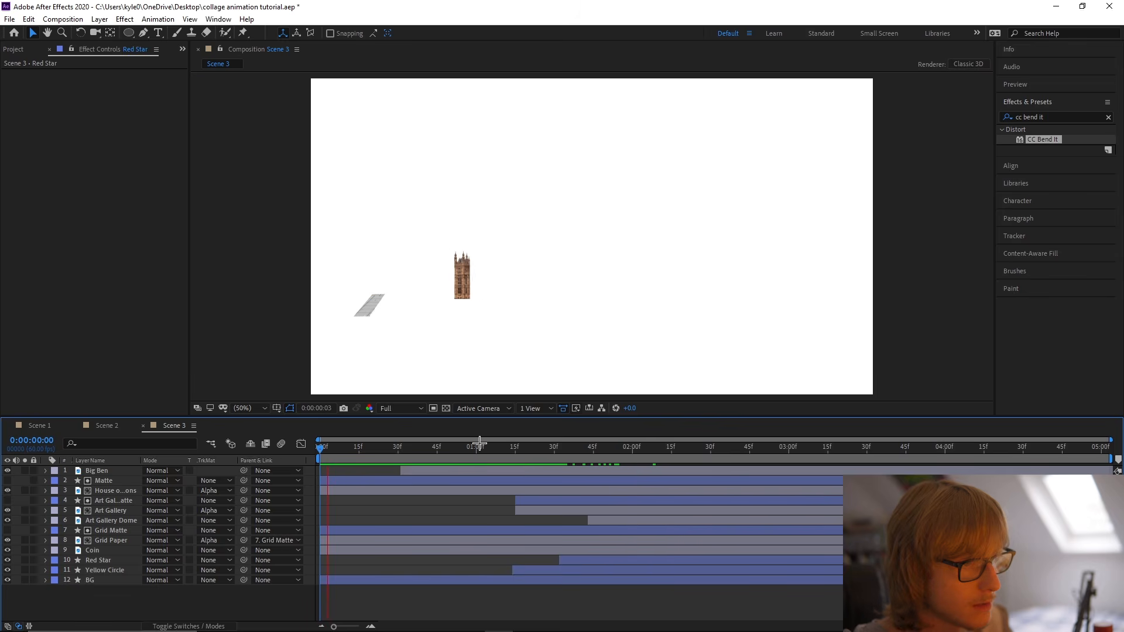
left_click_drag(479, 443, 656, 448)
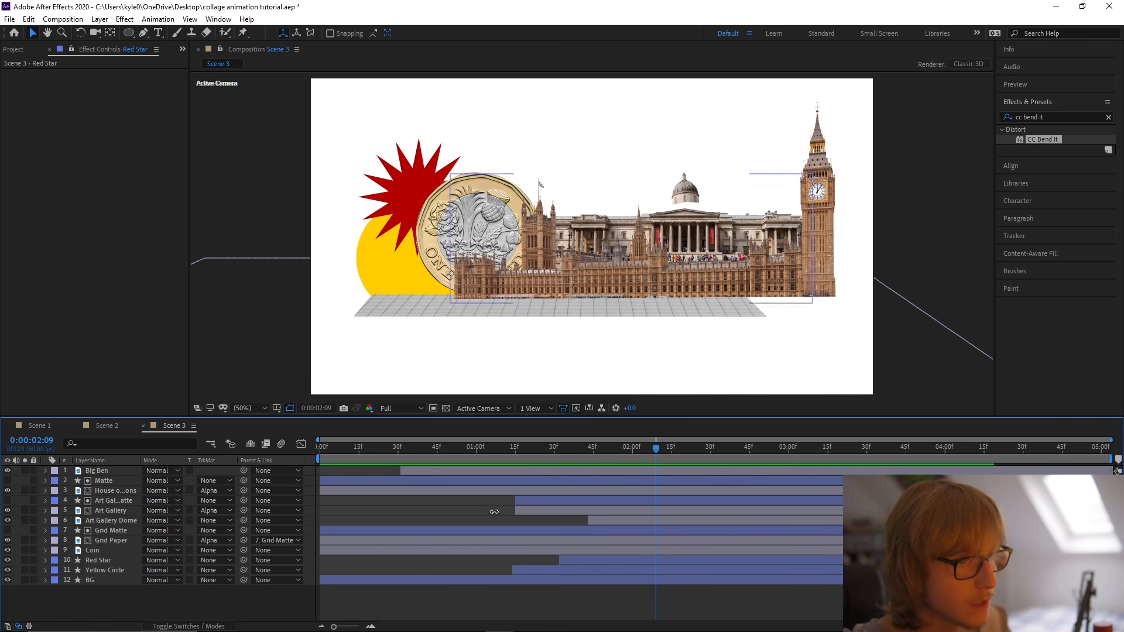
Shift the Art Gallery, its matte and Art Gallery Dome layers later so the gallery starts around 0:00:01:35, and preview the timing.
left_click(111, 511)
left_click(114, 501, "shift")
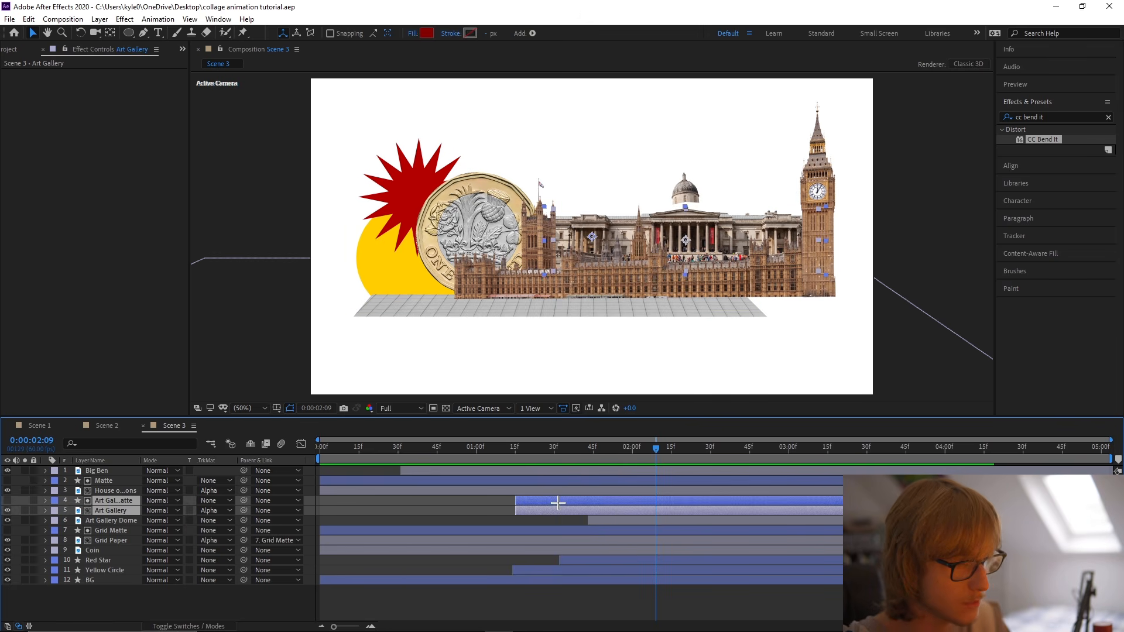
left_click(592, 521, "shift")
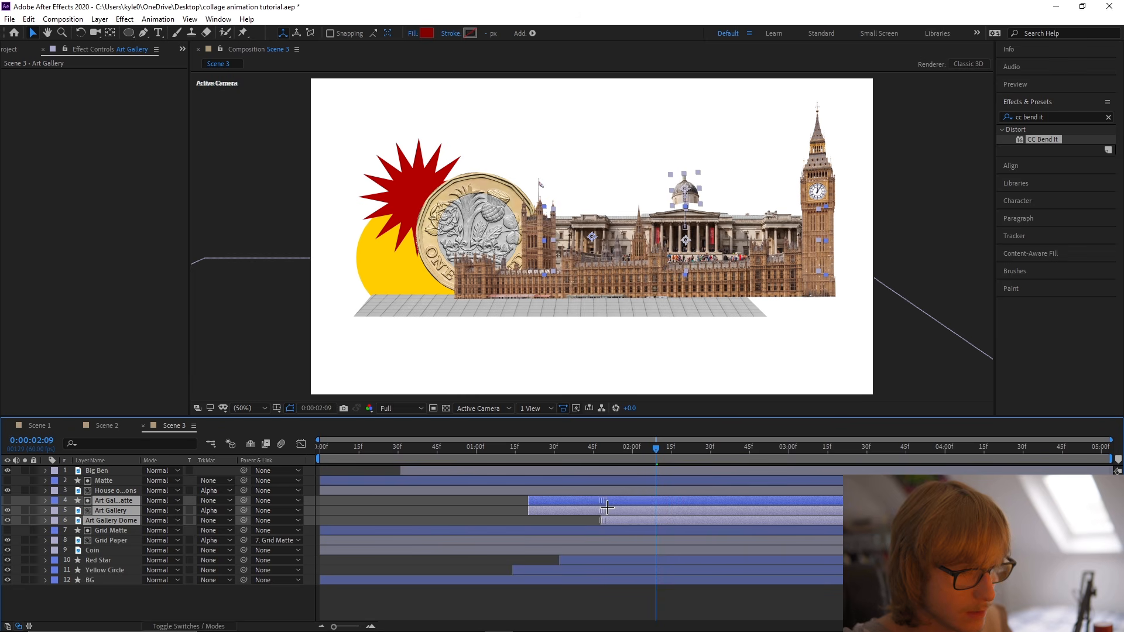
left_click(515, 448)
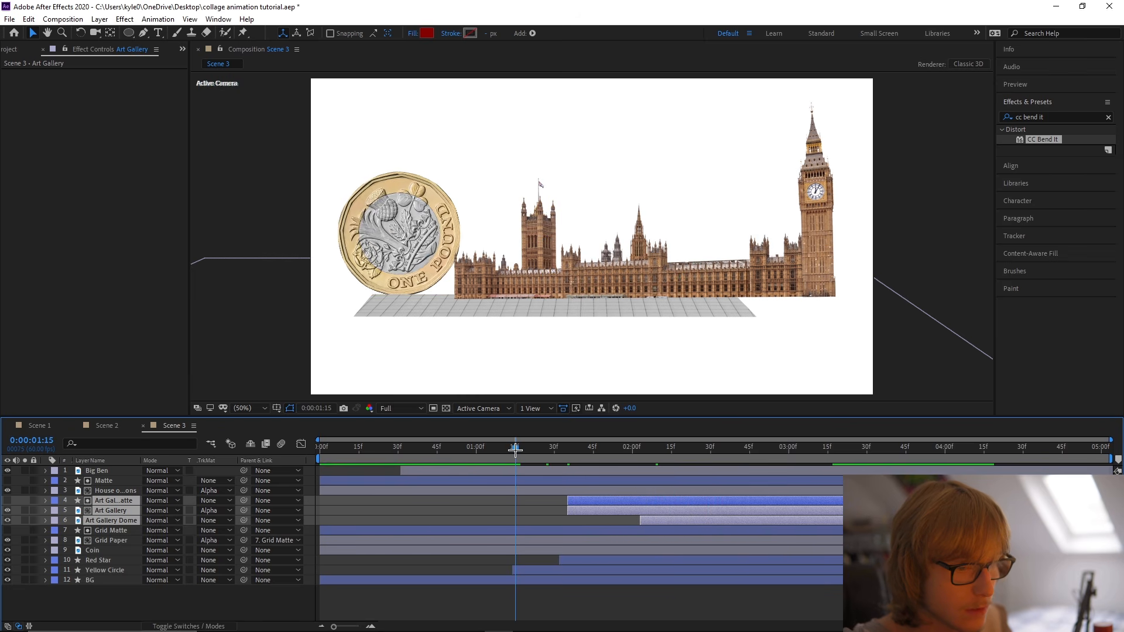
key("space")
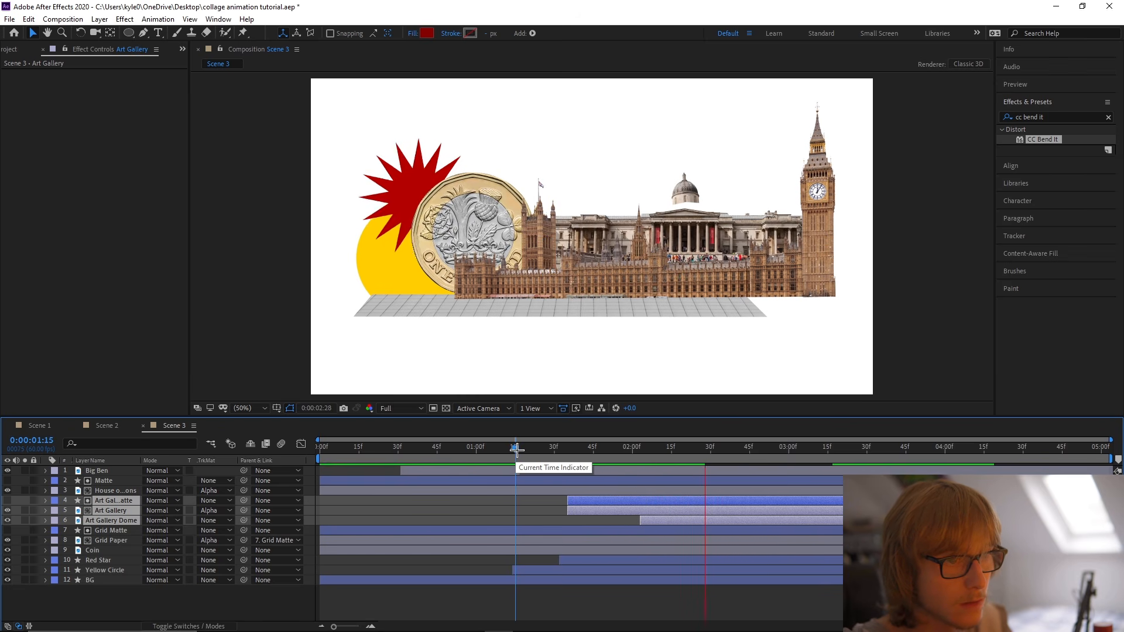
left_click(650, 596)
Set up the Pen tool with no fill and a black 000000 stroke, and save the project.
left_click(143, 32)
left_click(319, 33)
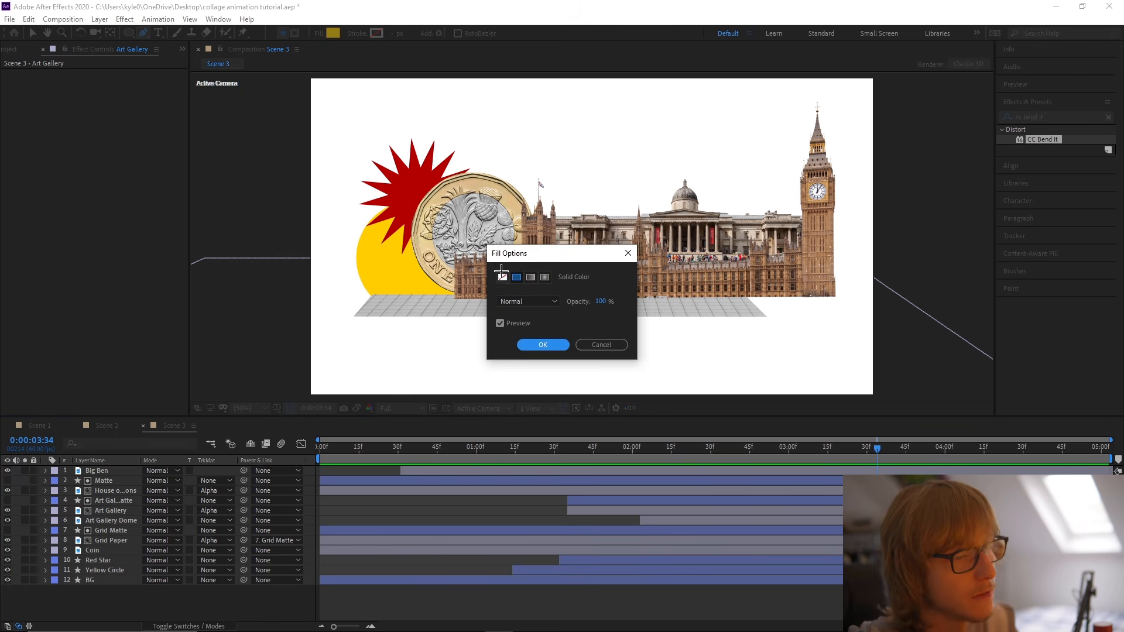
left_click(543, 345)
left_click(376, 33)
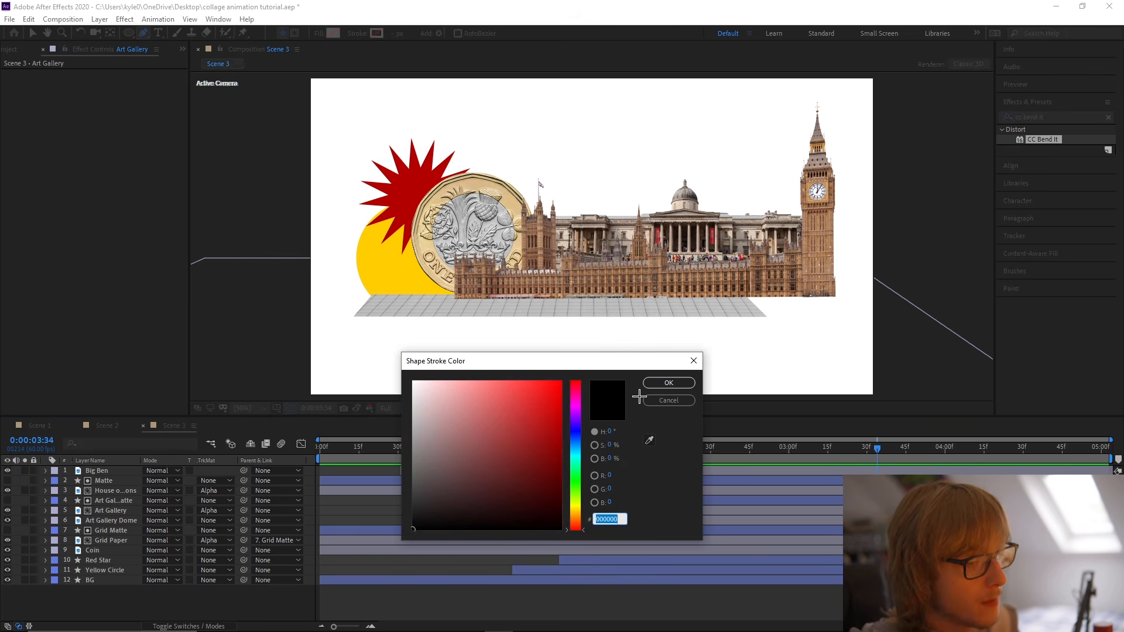
left_click(667, 384)
key("ctrl+s")
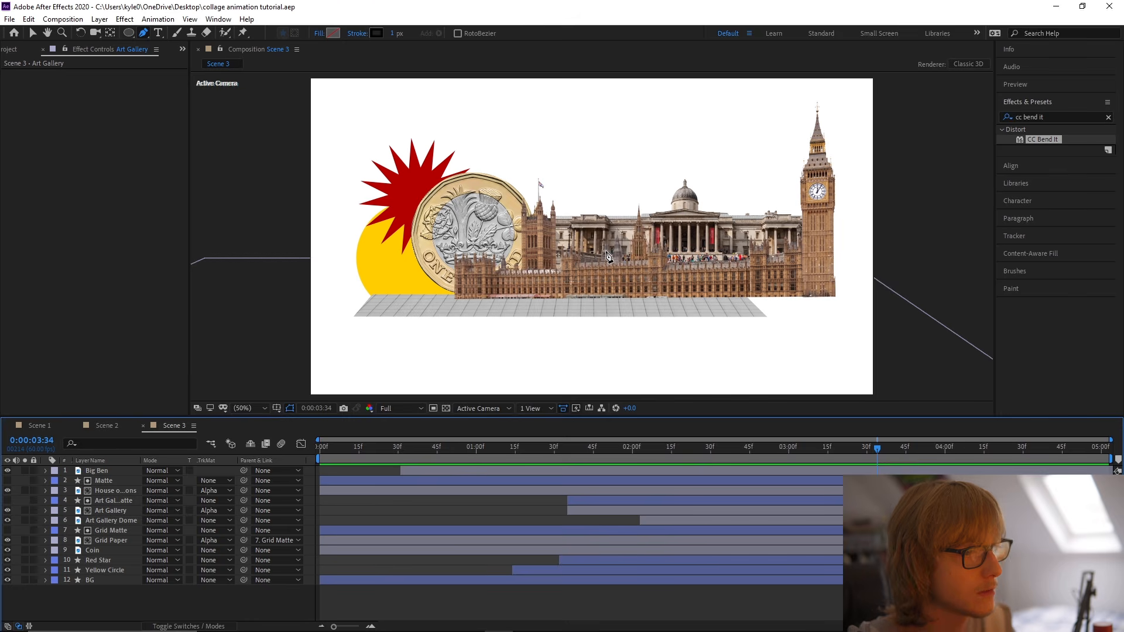
Draw an open spiral-like curve looping around the whole London collage, smoothing its vertices, and save.
key("comma")
key("comma")
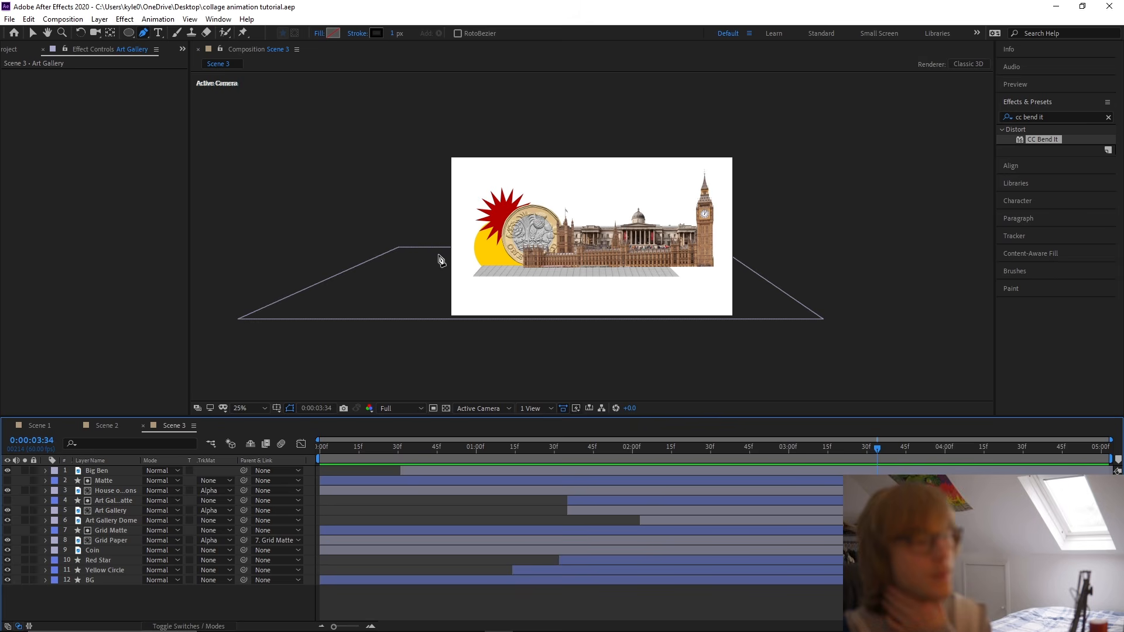
left_click(561, 135)
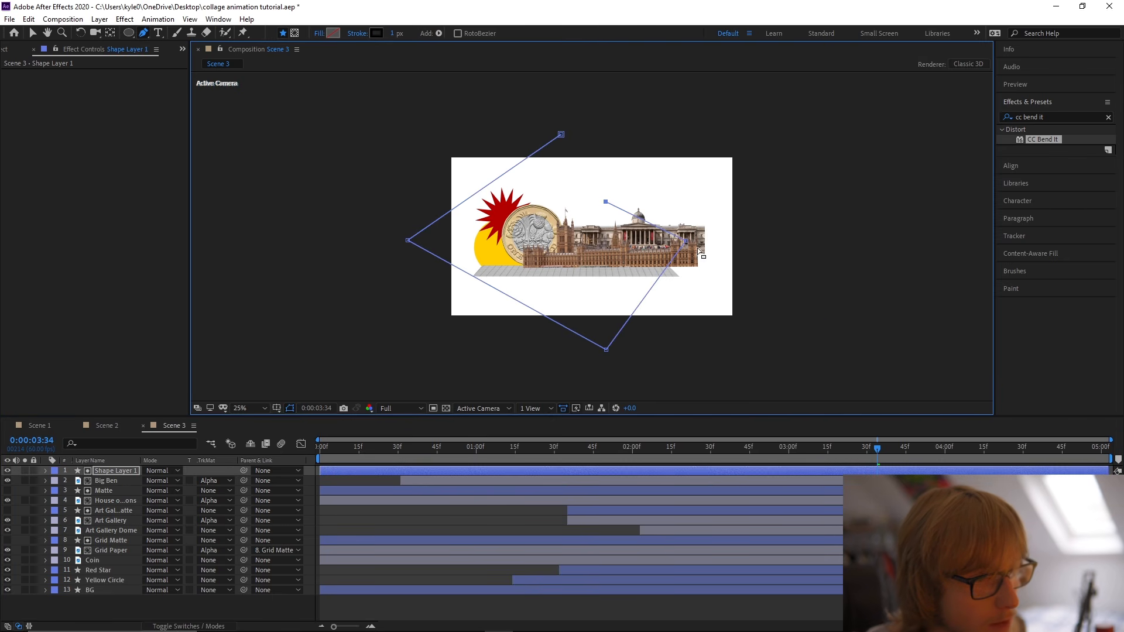
left_click_drag(607, 351, 651, 349)
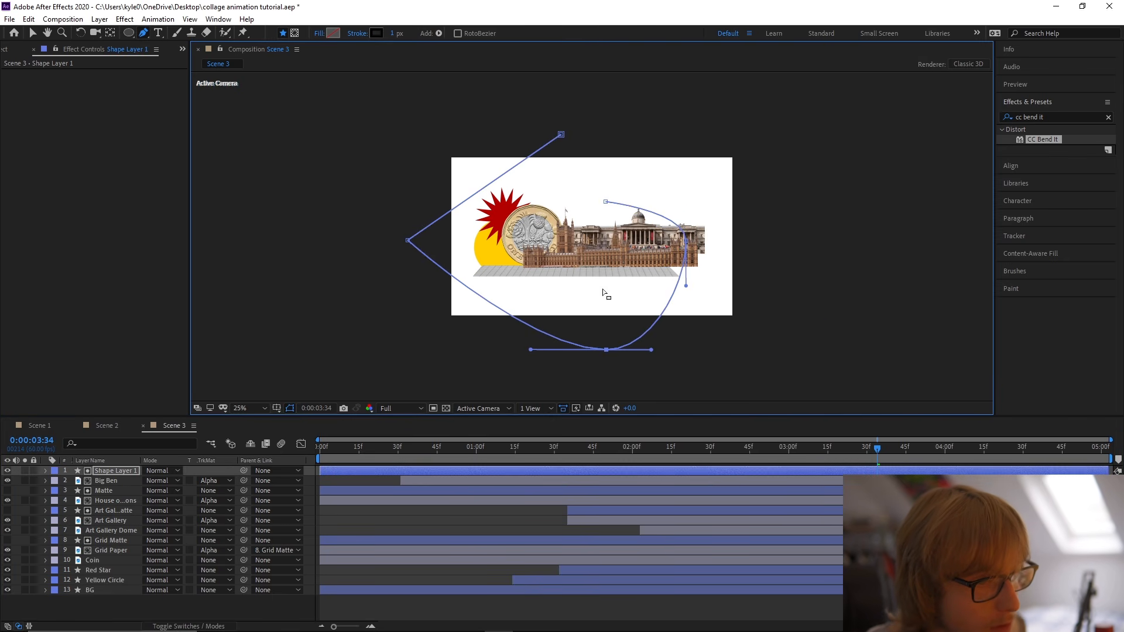
left_click_drag(408, 241, 423, 315)
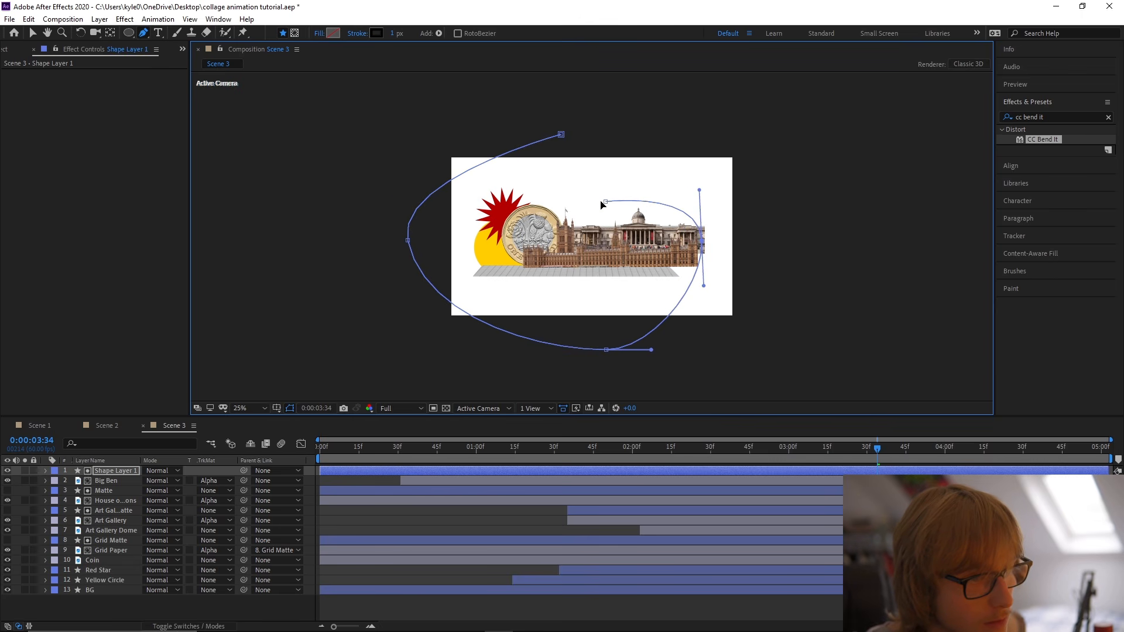
key("v")
key("ctrl+s")
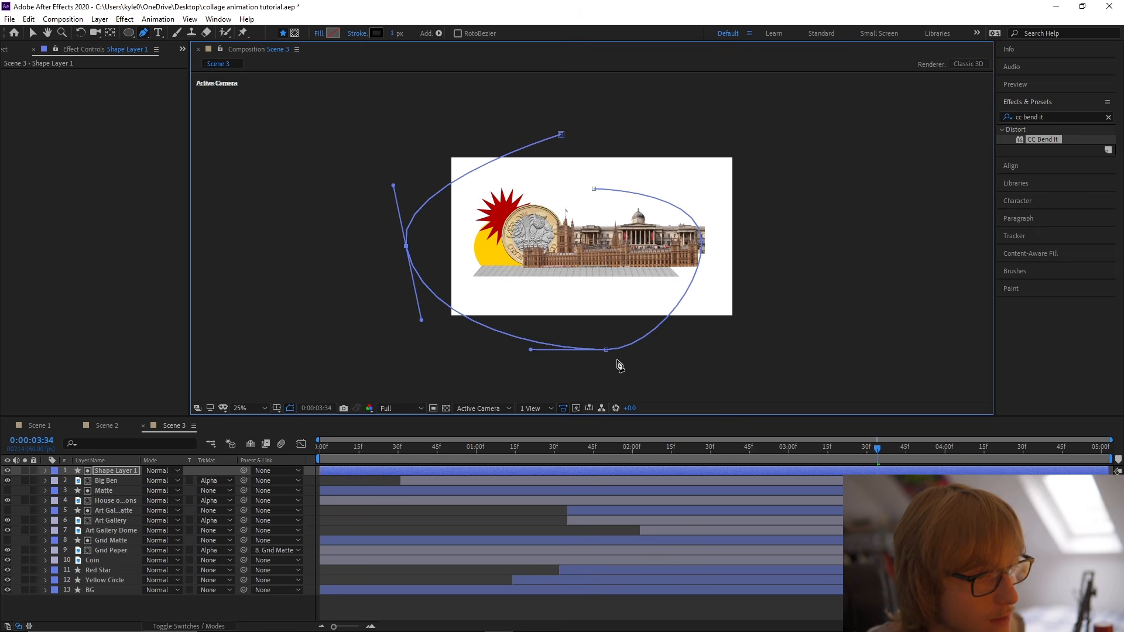
Move the new curve toward the middle of the composition, center its anchor point in the layer content, and scale it to 92%.
left_click(115, 551)
left_click(120, 473)
left_click_drag(552, 314, 589, 296)
right_click(589, 295)
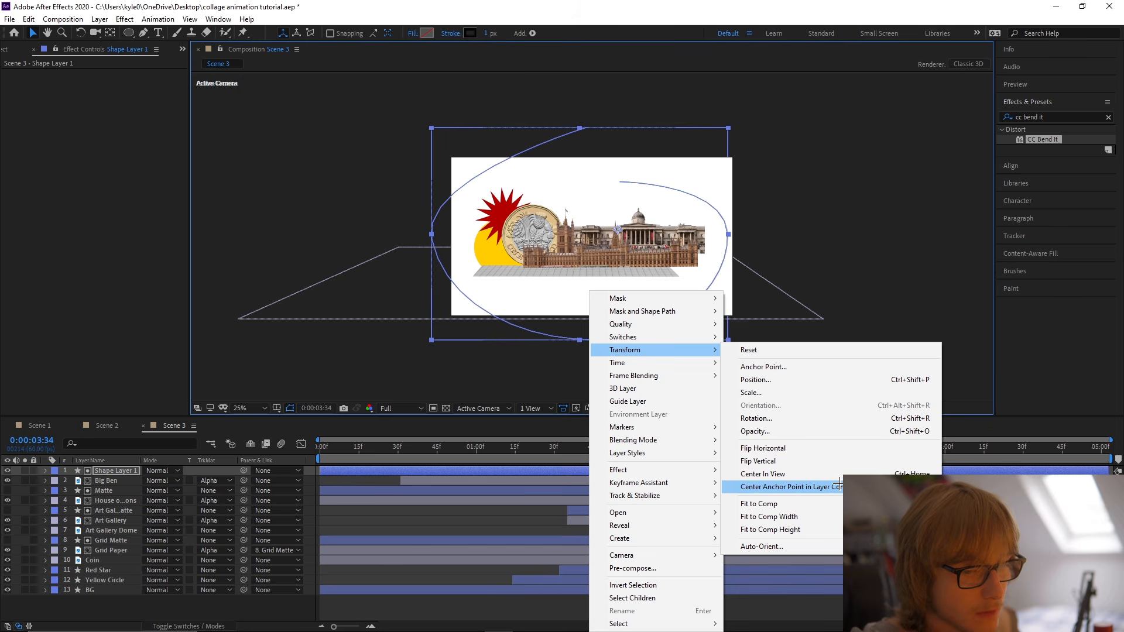
left_click(778, 484)
key("s")
left_click_drag(171, 481, 164, 482)
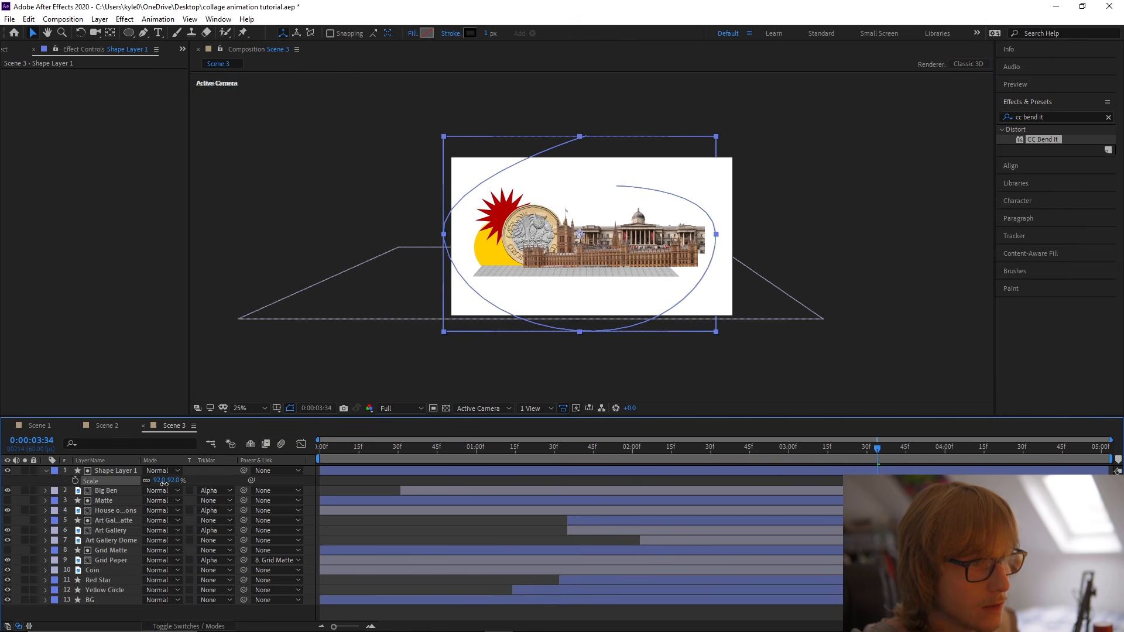
key("s")
Rename the curve's shape layer as Scribble and place it directly above the BG layer.
right_click(110, 472)
left_click(132, 467)
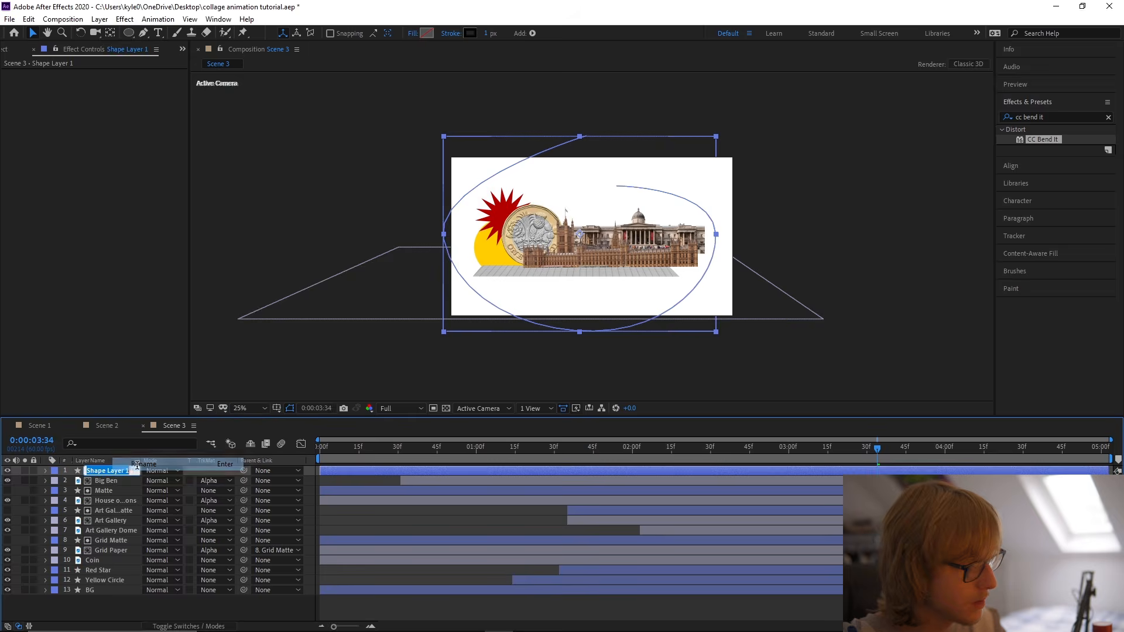
type("Scribble")
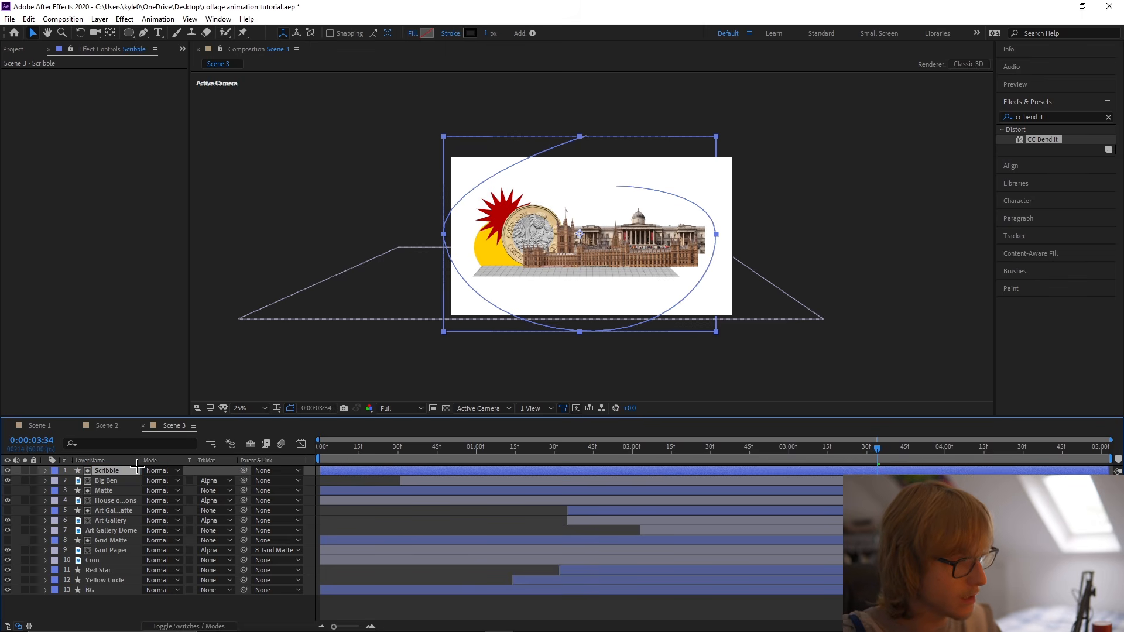
left_click_drag(135, 470, 127, 585)
left_click(379, 329)
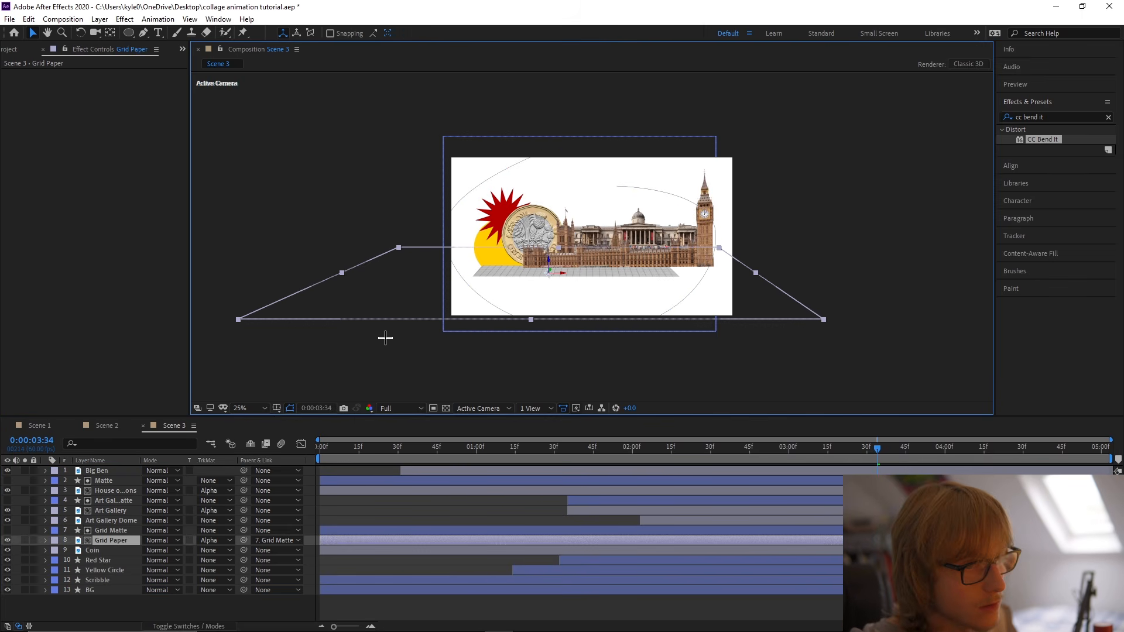
Scale the Scribble layer to 84%, reposition it so the loop frames the collage, and save.
left_click(253, 408)
left_click(261, 430)
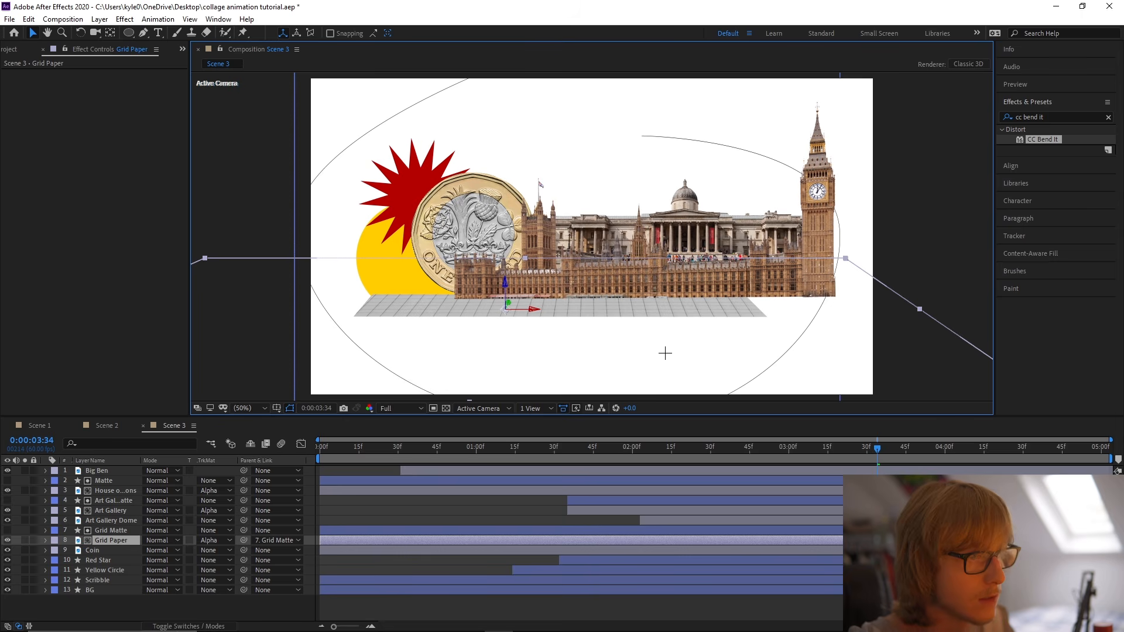
left_click(113, 579)
key("s")
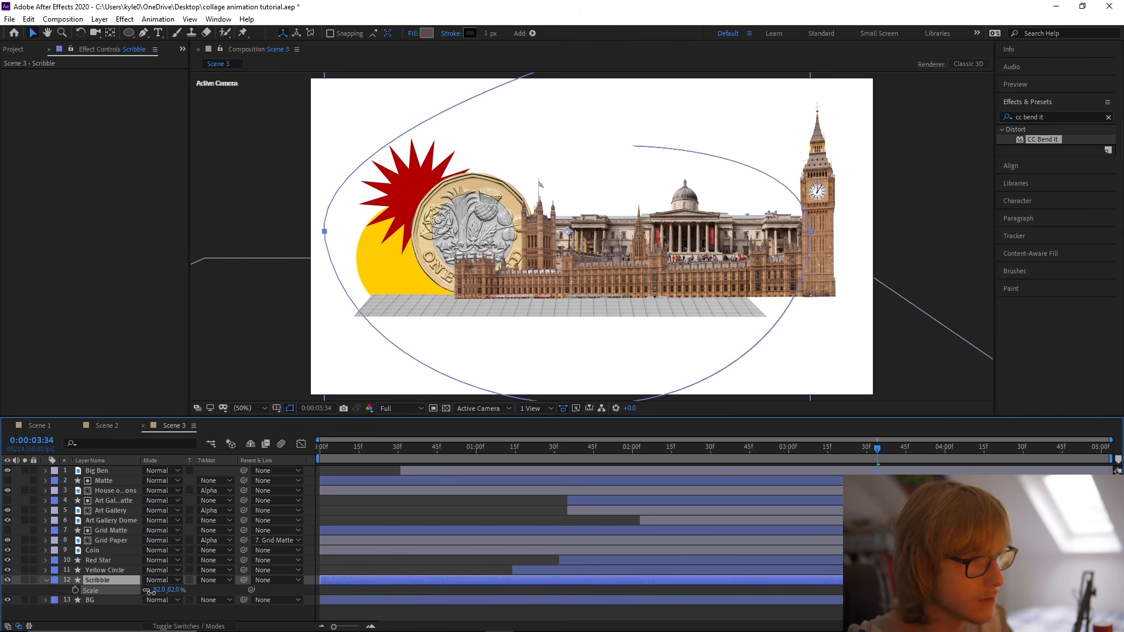
left_click_drag(152, 592, 176, 590)
left_click_drag(688, 367, 700, 349)
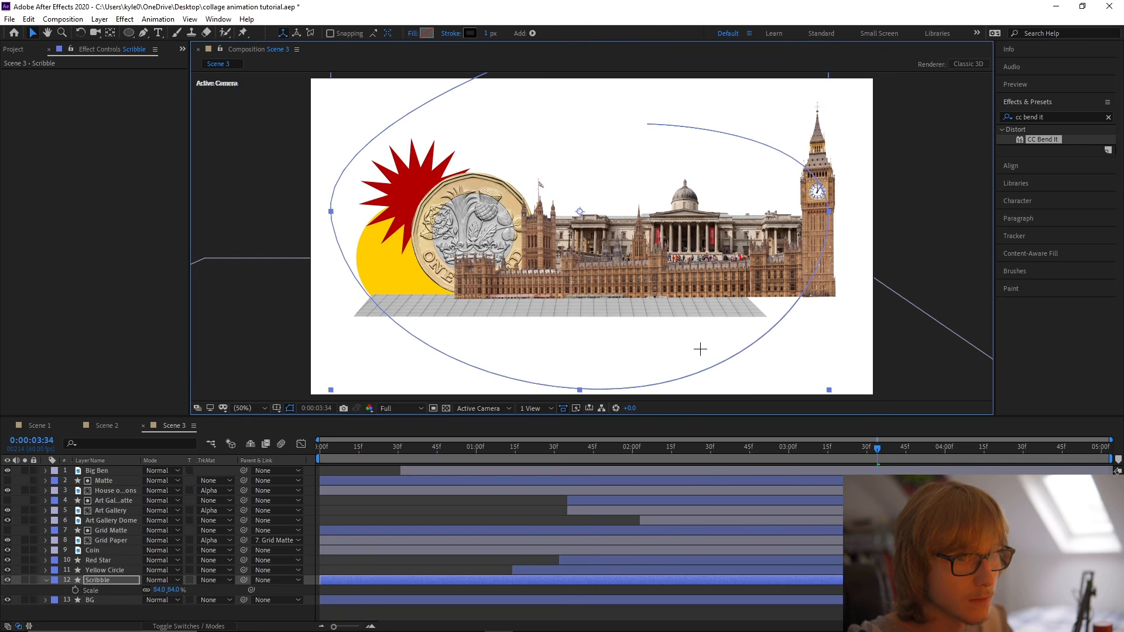
key("s")
key("ctrl+s")
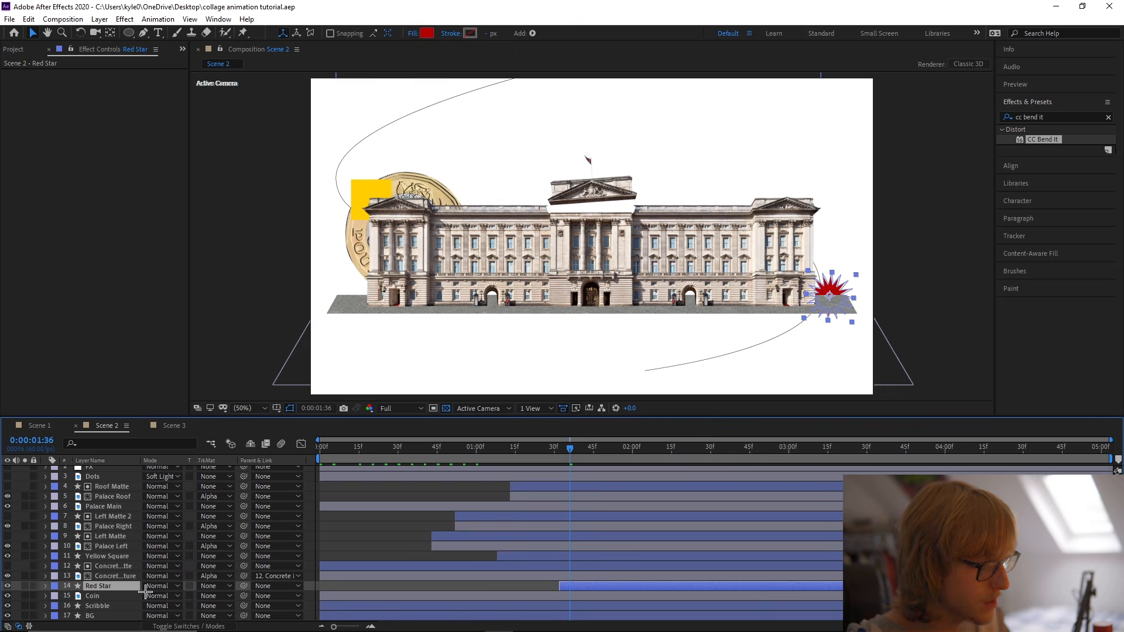
Copy the End keyframes from Scene 2's Scribble onto Scene 3's Scribble at 0:00:00:00, scrub through the line drawing on, and save.
left_click(117, 606)
key("u")
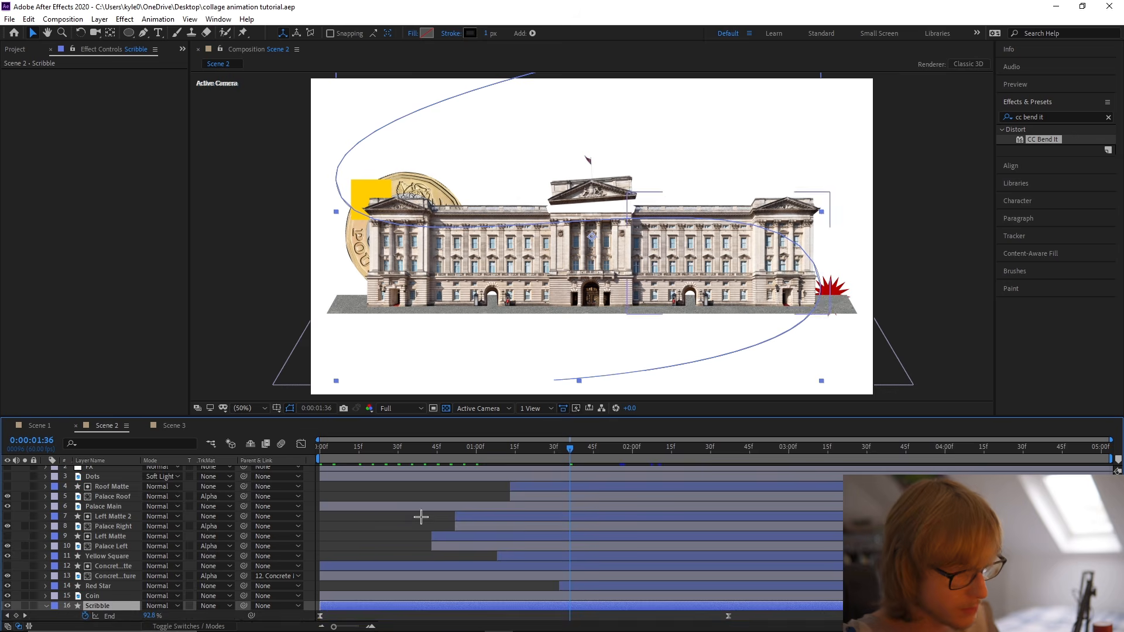
key("Home")
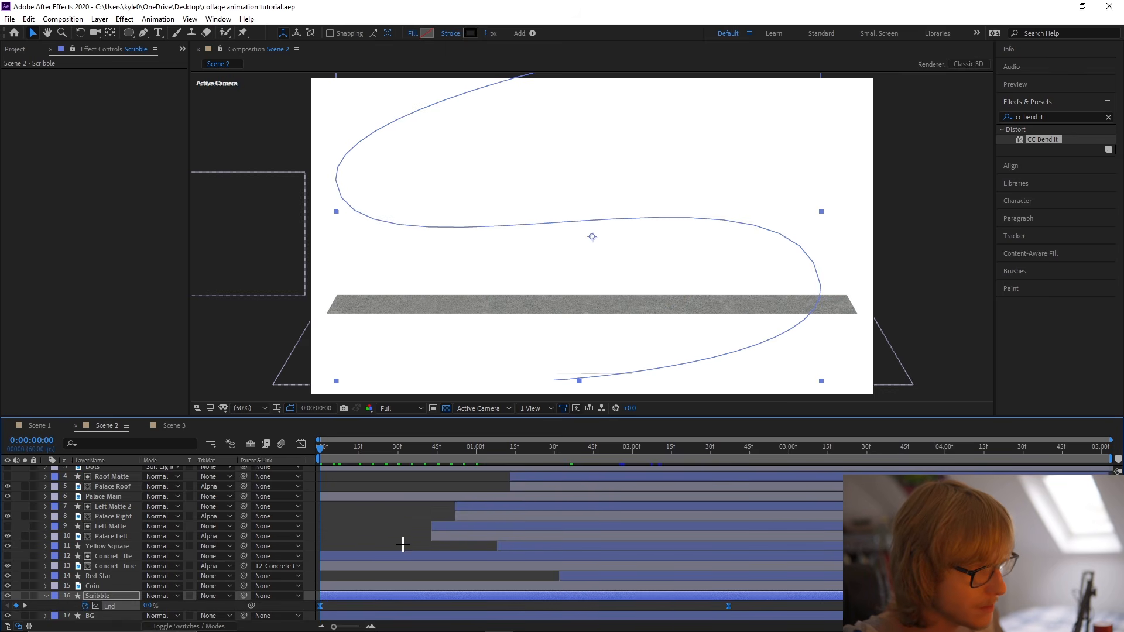
left_click(171, 427)
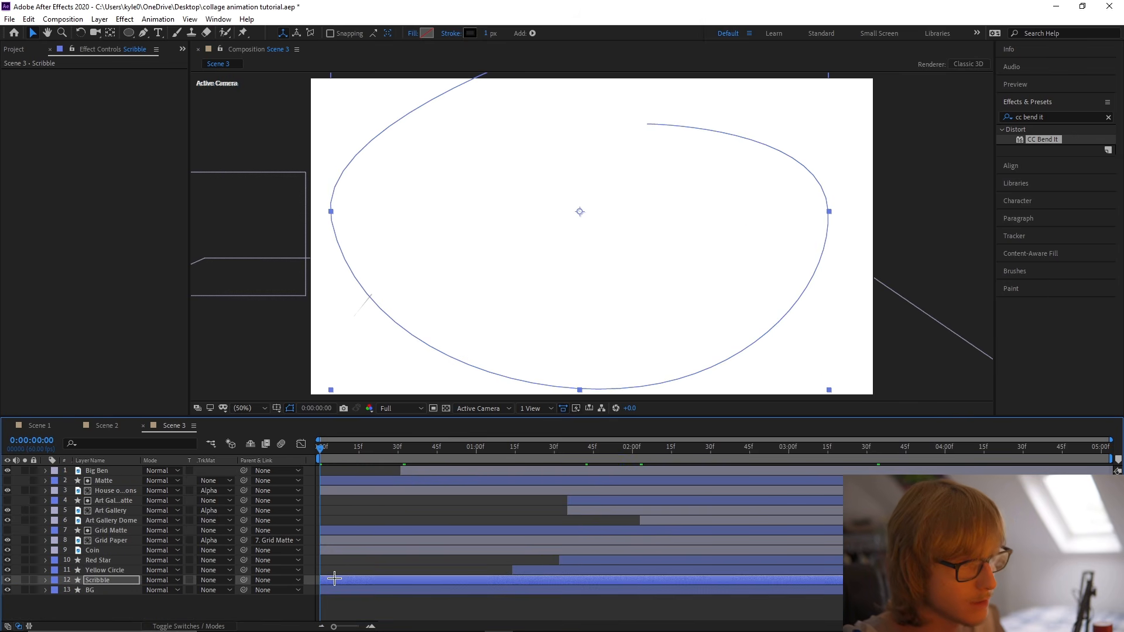
left_click_drag(321, 455, 474, 449)
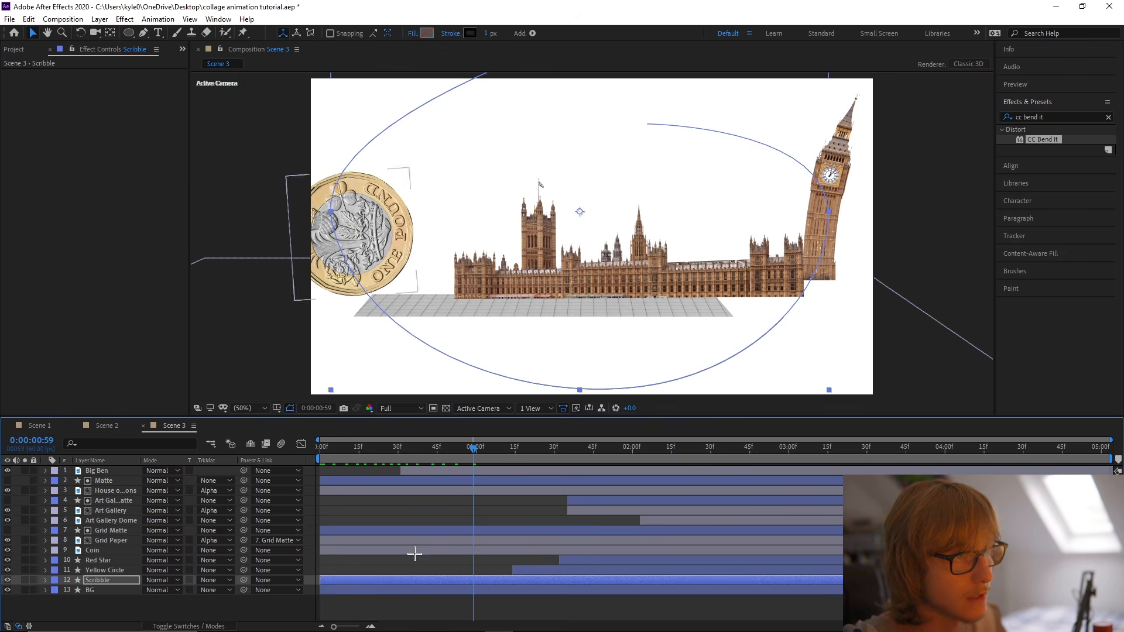
left_click(404, 606)
left_click_drag(384, 455, 866, 444)
key("ctrl+s")
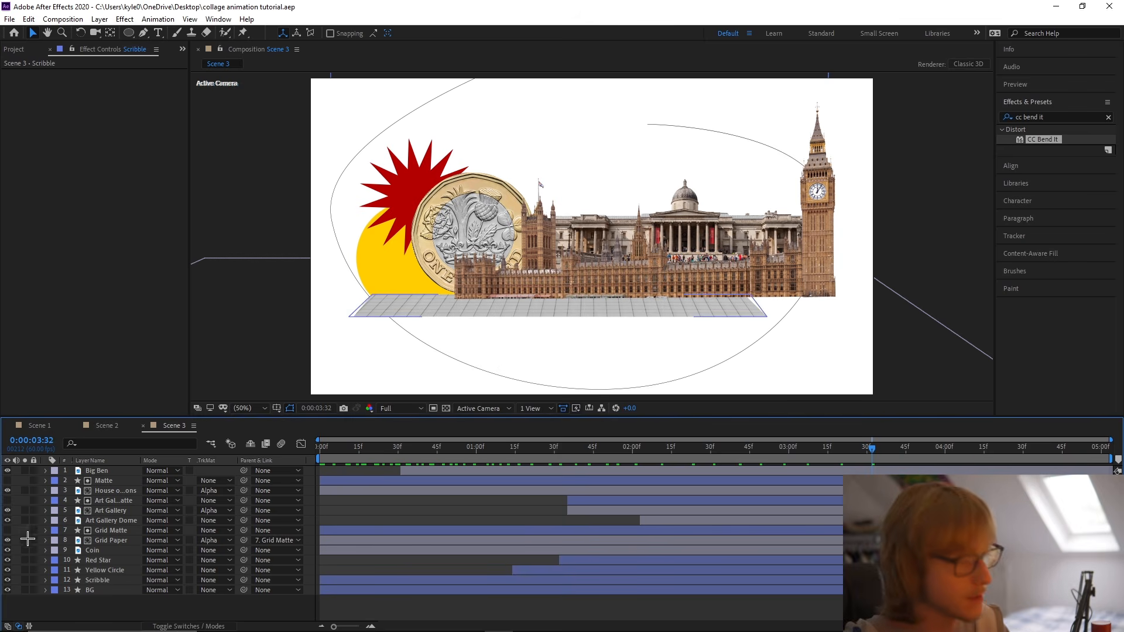
Refine the curve at the Scribble path's leftmost vertex, save, and scrub through the scene.
left_click(101, 580)
key("g")
left_click(332, 220)
left_click_drag(326, 120, 326, 97)
key("v")
left_click(235, 254)
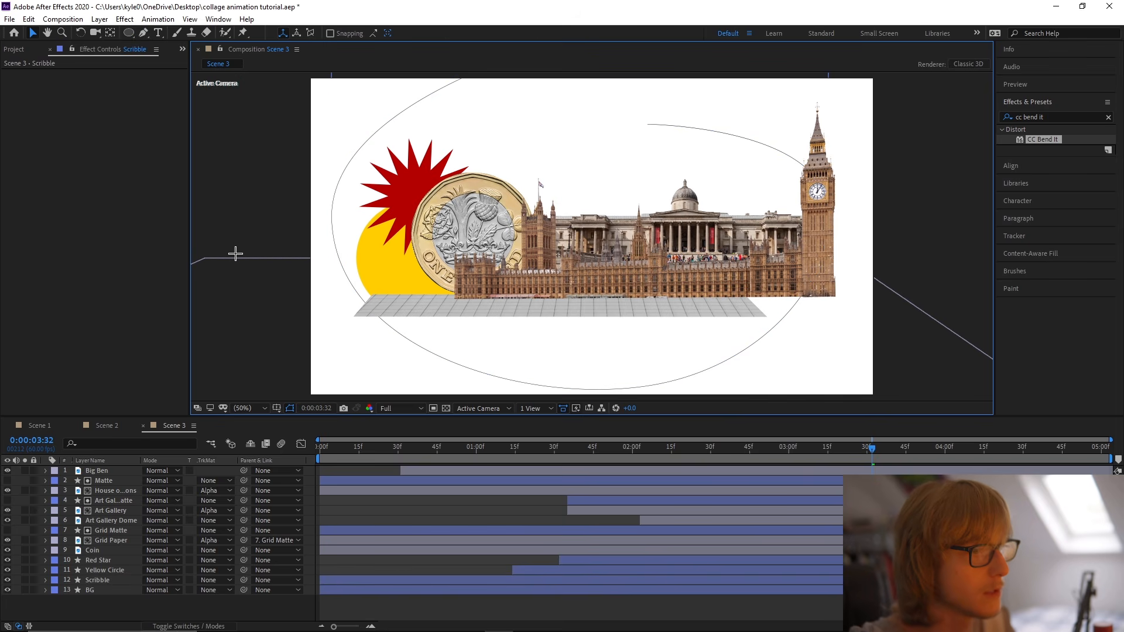
key("ctrl+s")
left_click_drag(327, 448, 843, 449)
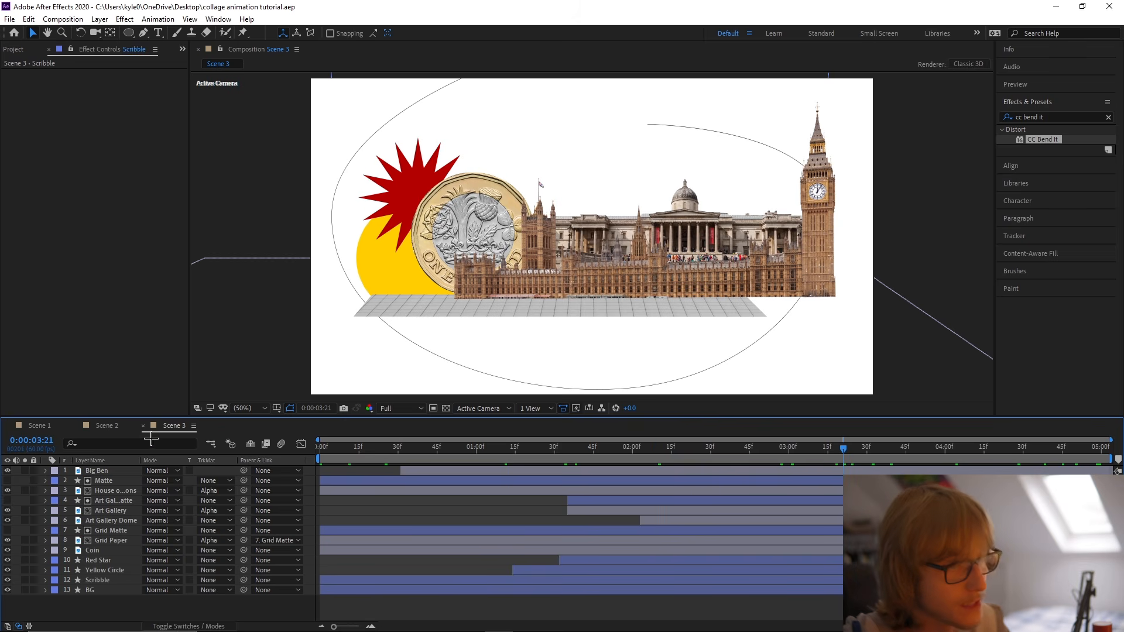
Copy the FPS, FX and Dots layers from Scene 2 to the top of Scene 3 and turn on visibility for FX and Dots.
left_click(110, 425)
left_click(94, 471)
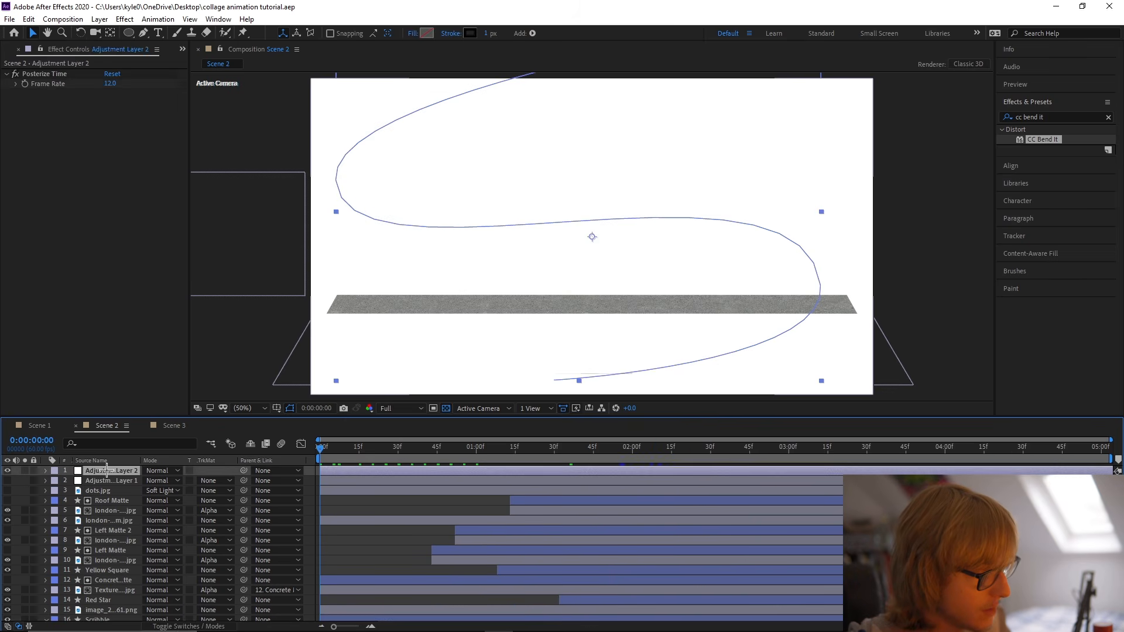
left_click(101, 494, "shift")
left_click(105, 491, "shift")
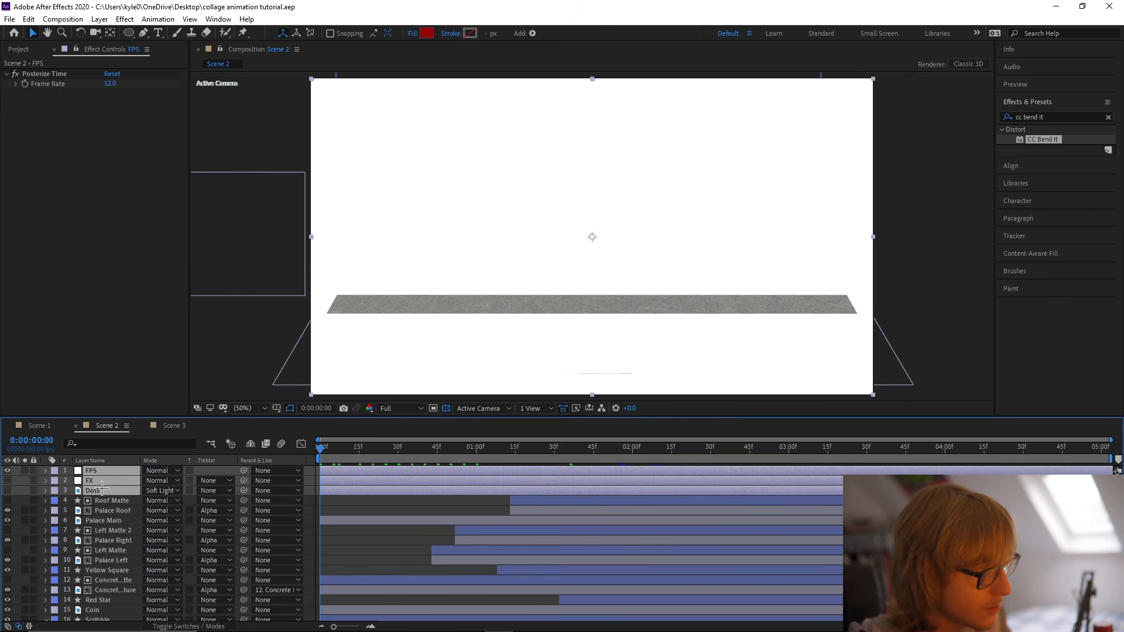
left_click(173, 425)
key("ctrl+v")
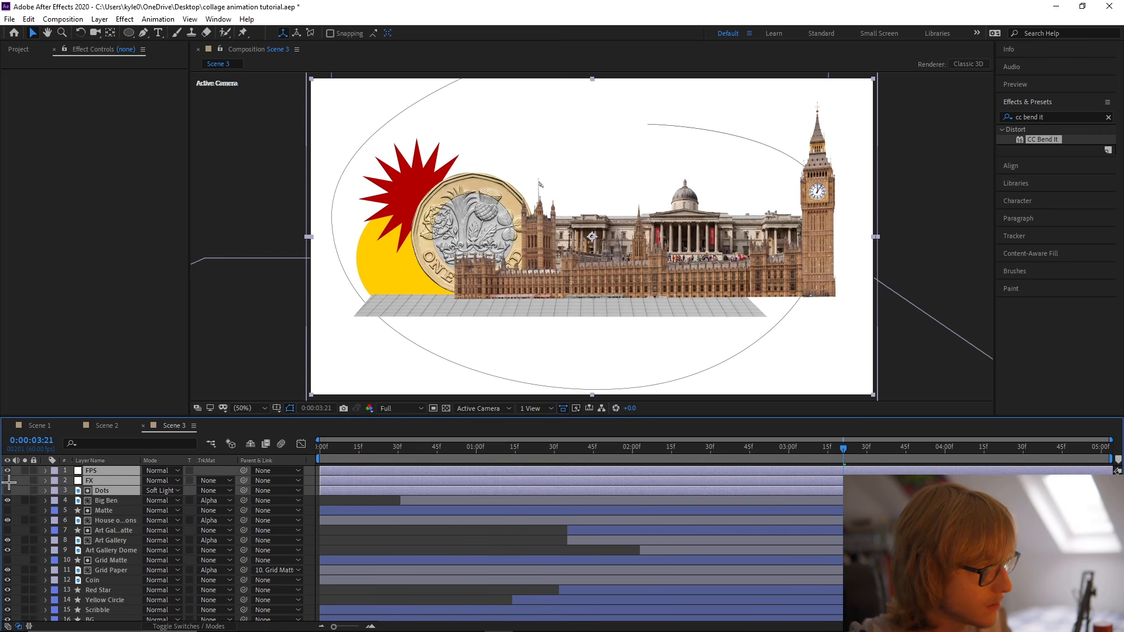
left_click_drag(7, 481, 7, 491)
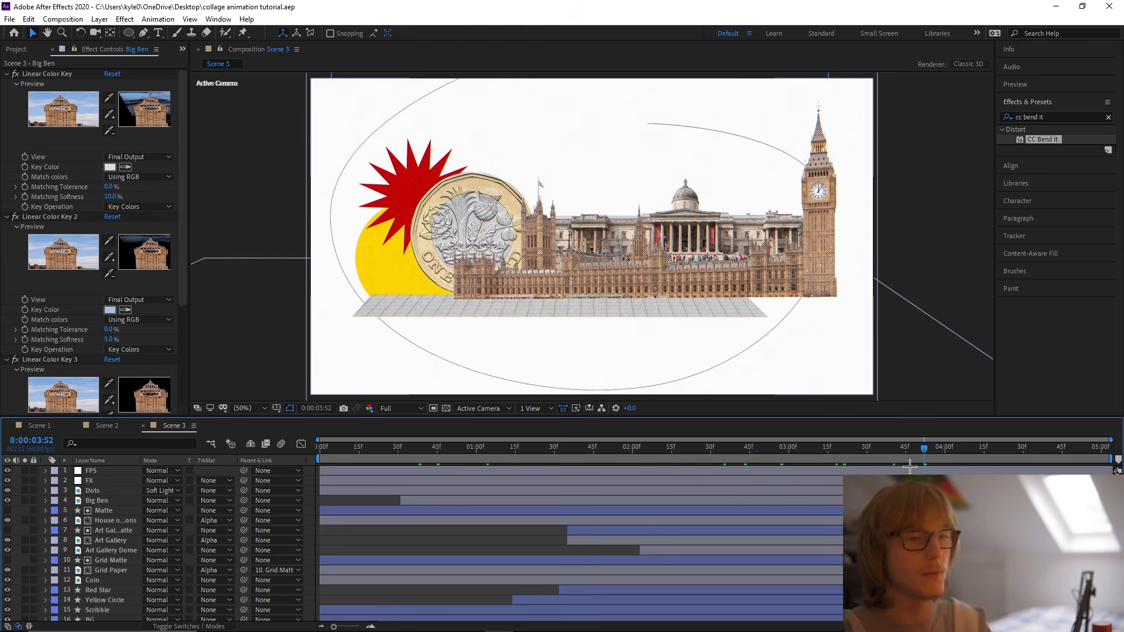